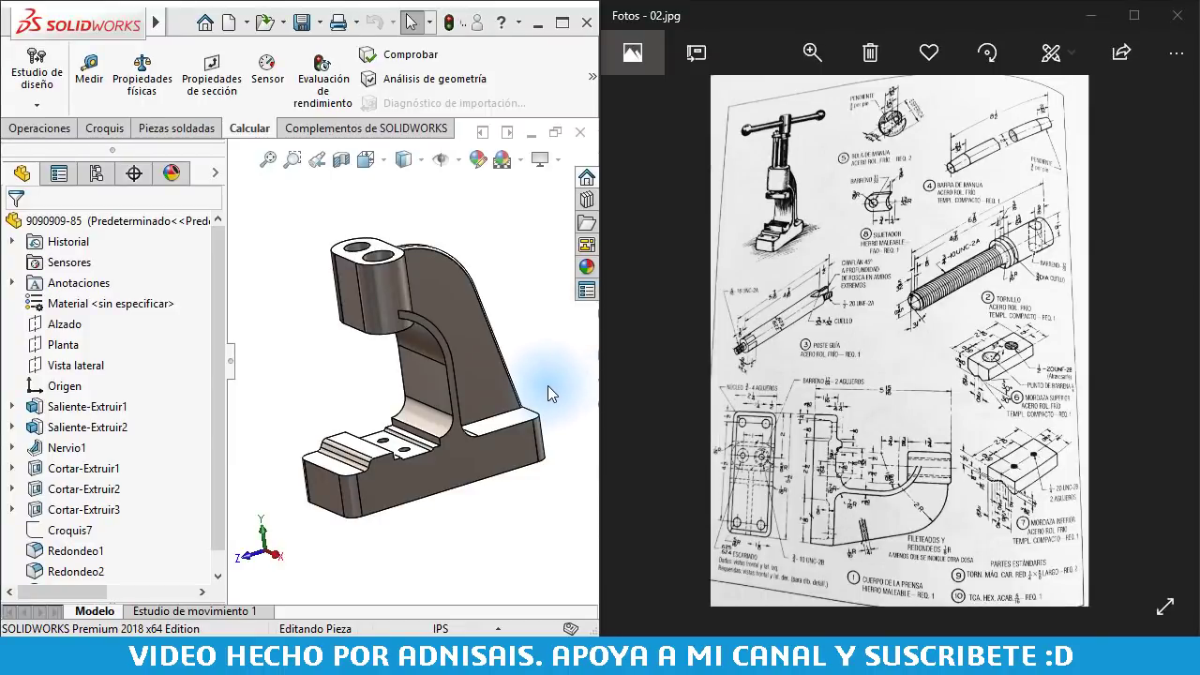
Zoom into reference drawing 02.jpg and pan to the guide post and screw details
left_click(514, 300)
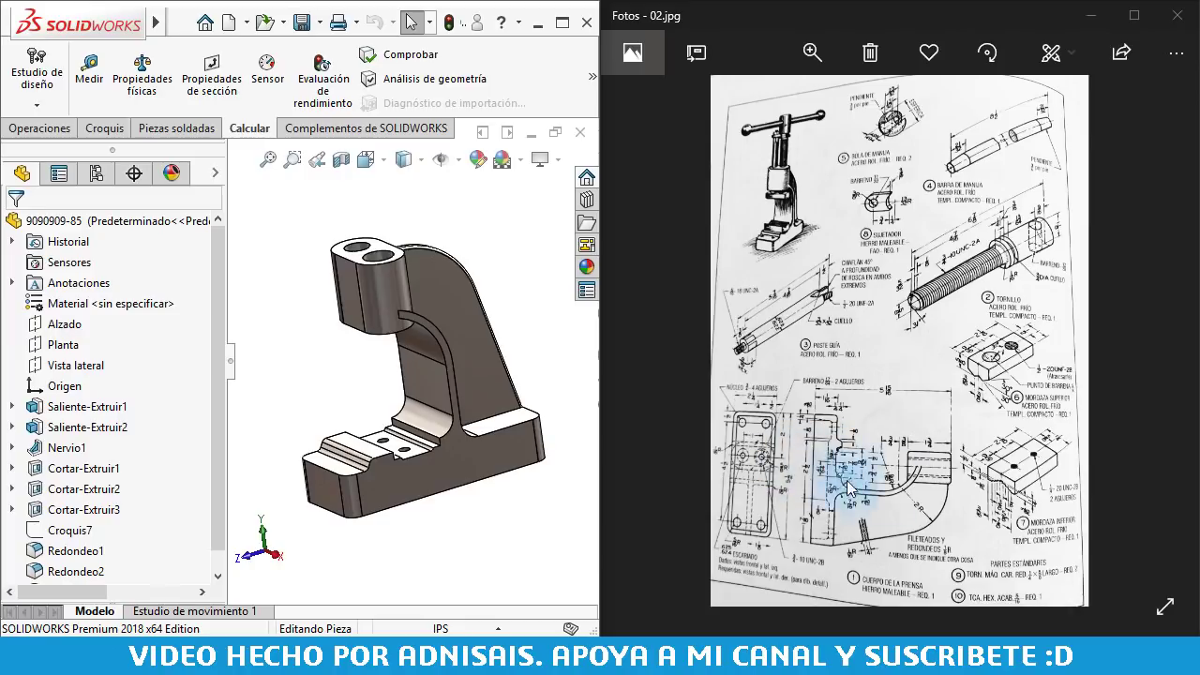
double_click(952, 478)
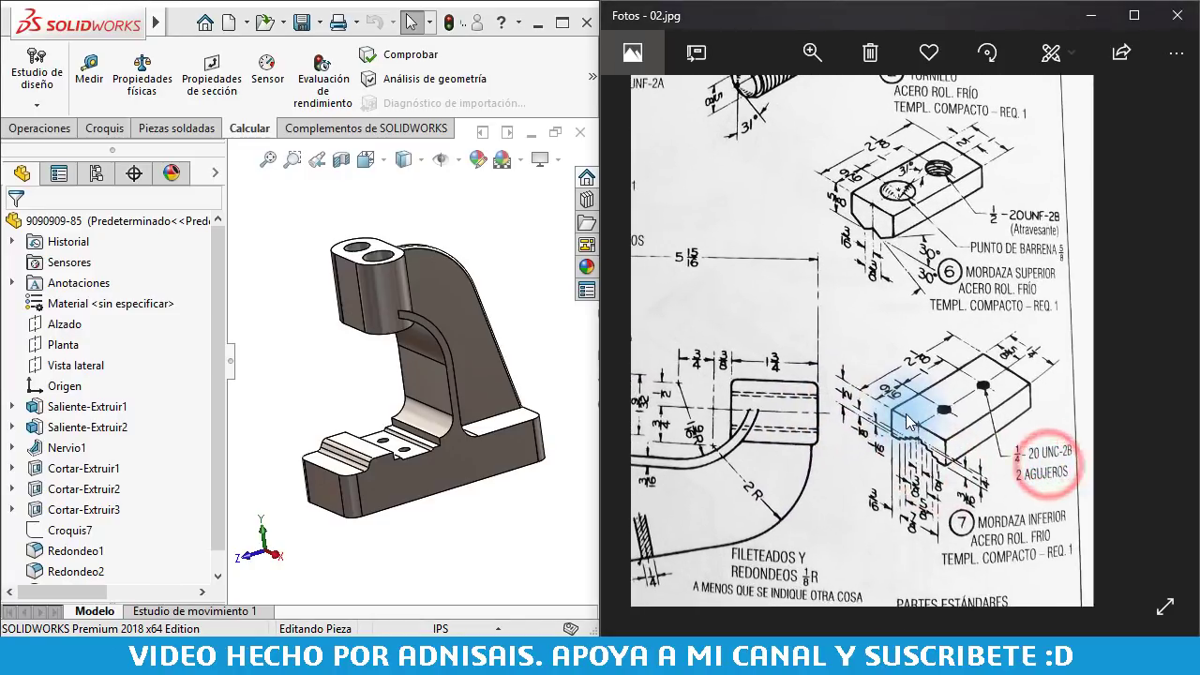
left_click_drag(906, 423, 954, 370)
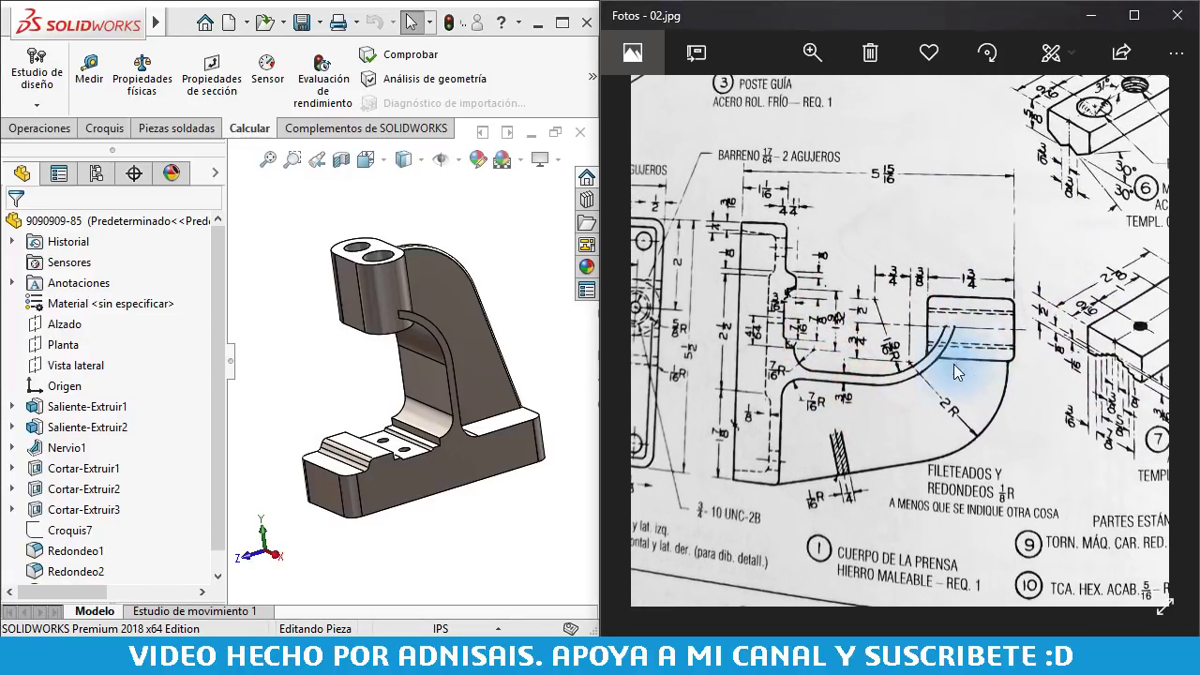
left_click_drag(872, 313, 937, 600)
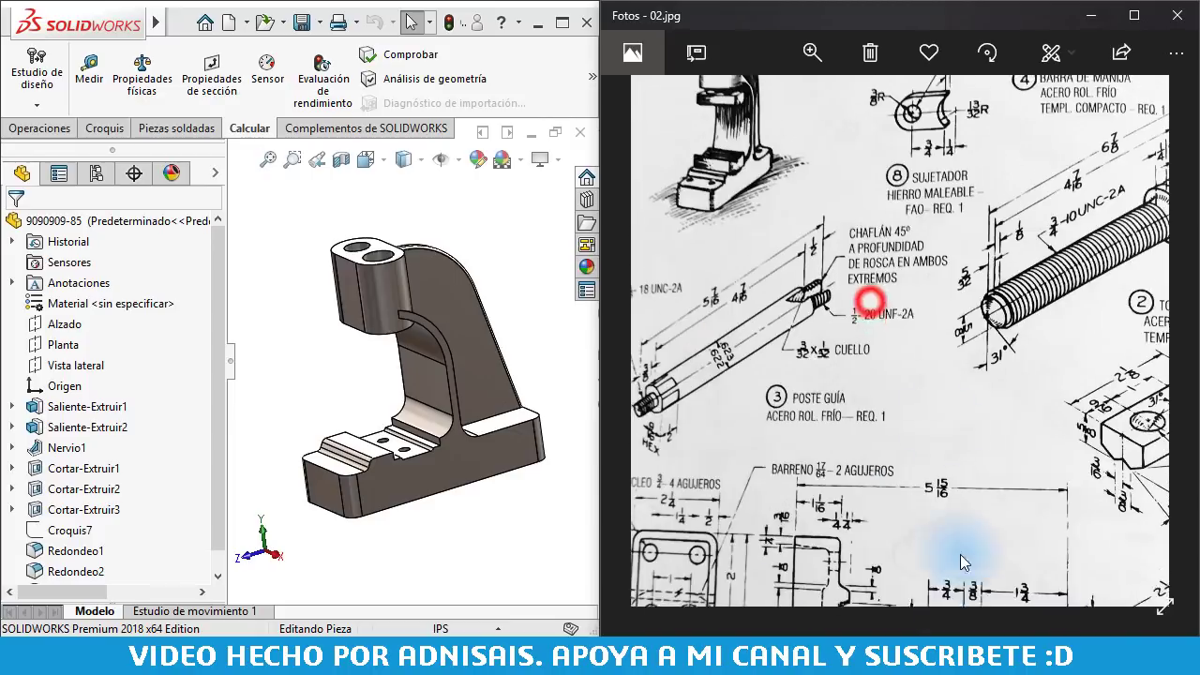
mouse_move(900, 231)
left_mouse_down()
mouse_move(1076, 236)
mouse_move(884, 335)
mouse_move(871, 495)
mouse_move(777, 294)
mouse_move(597, 267)
mouse_move(594, 325)
mouse_move(650, 250)
mouse_move(790, 268)
mouse_move(1054, 274)
mouse_move(1018, 388)
left_mouse_up()
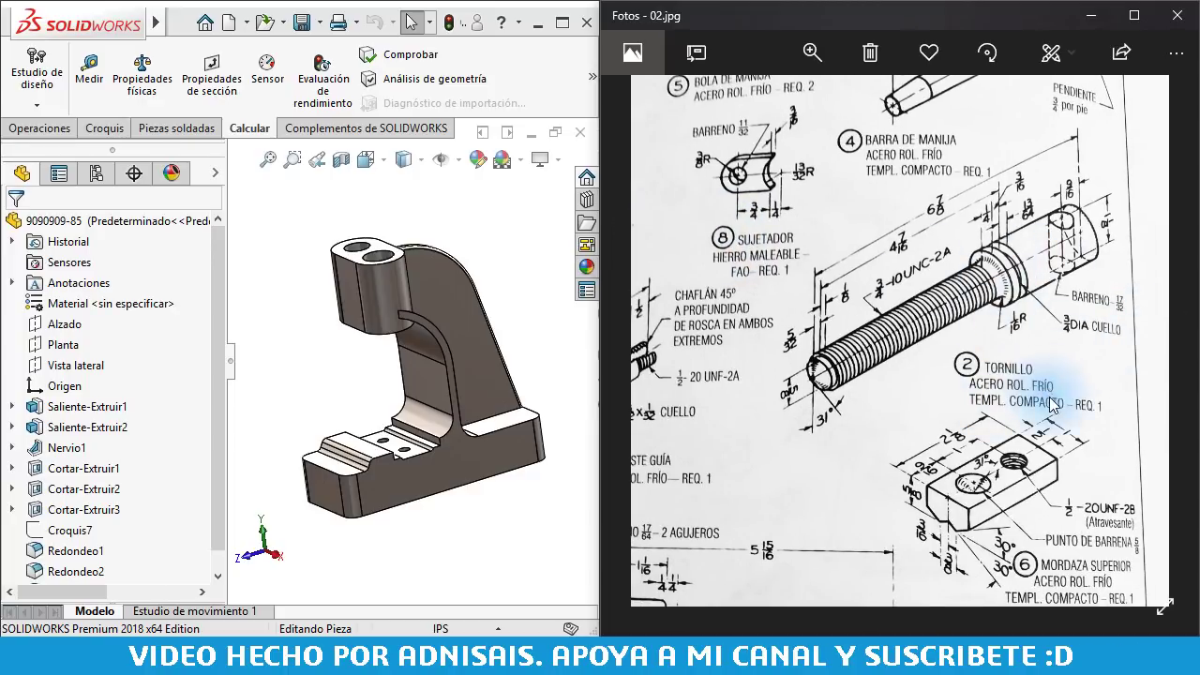
Create a new empty part, Pieza1
left_click(307, 233)
key("ctrl+n")
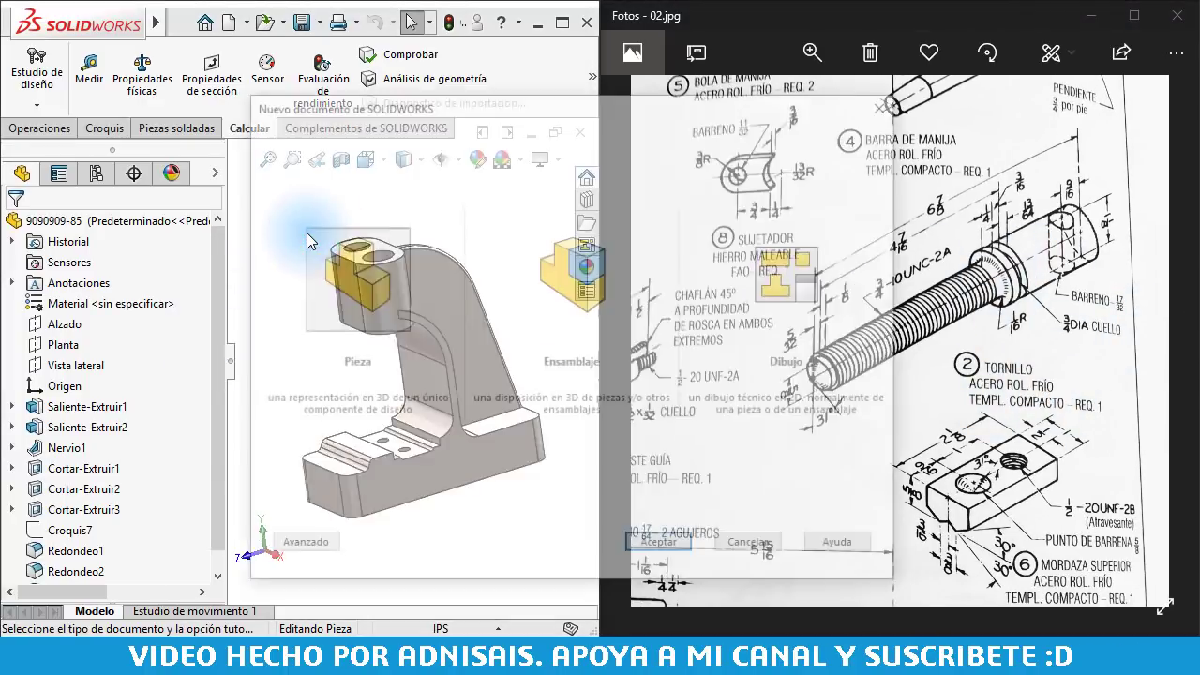
left_click(671, 547)
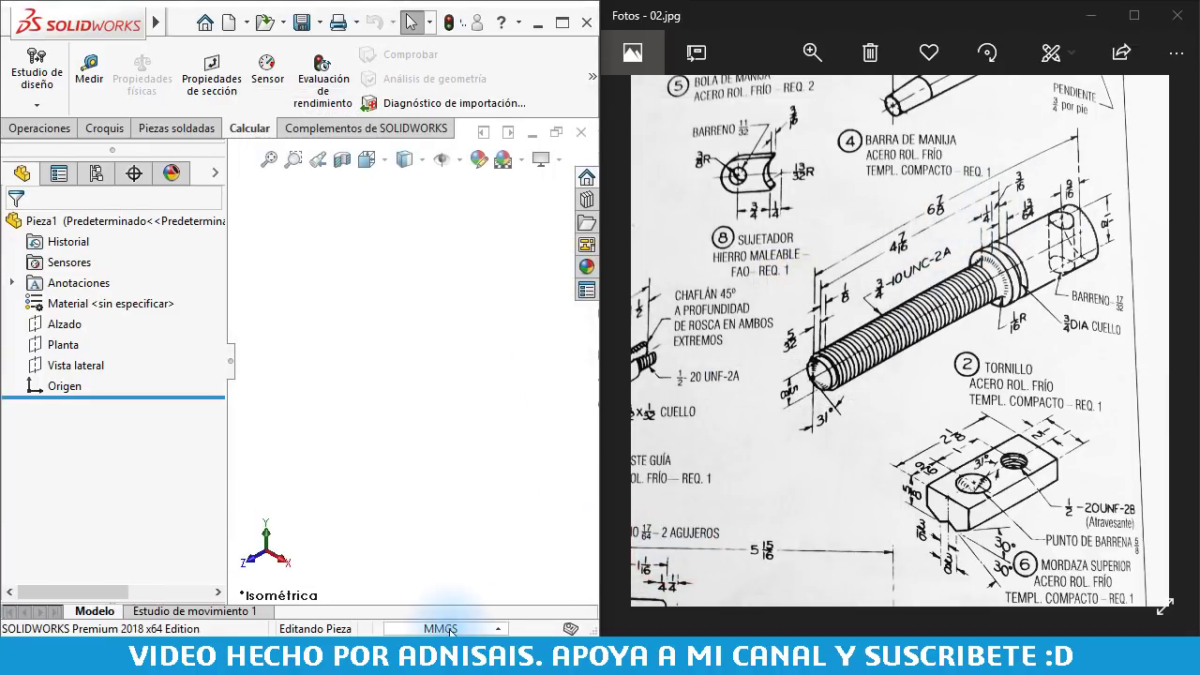
Switch the part's unit system to IPS (inch, pound, second)
left_click(455, 626)
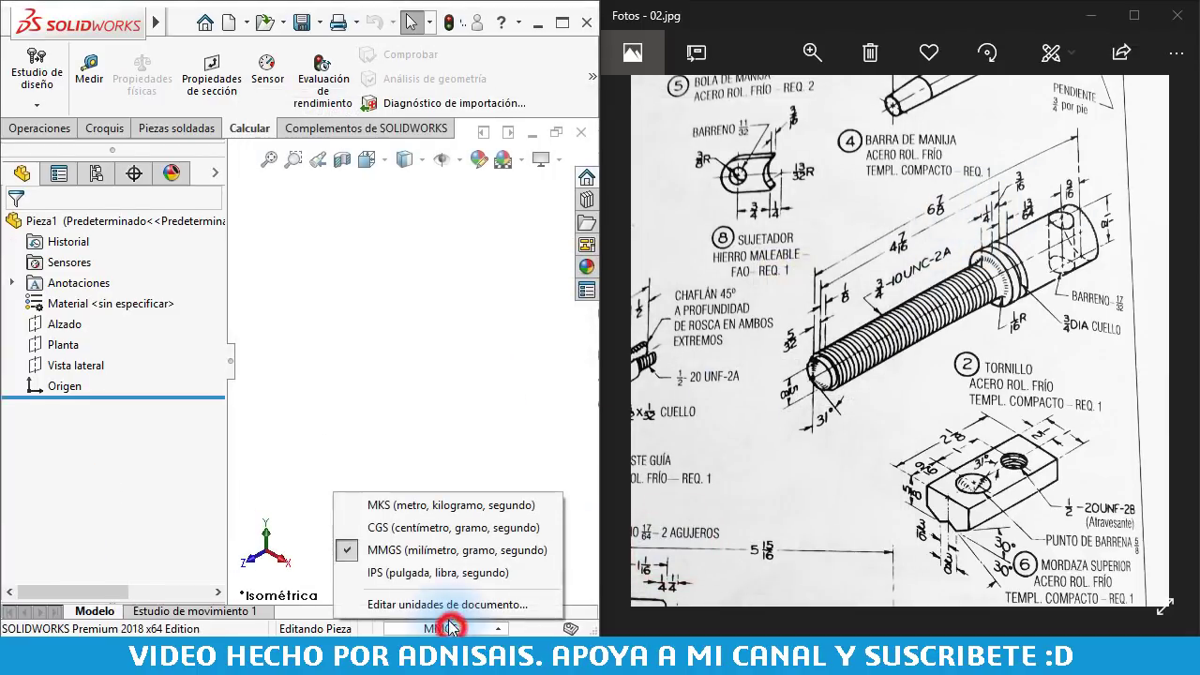
left_click(420, 575)
left_click(398, 332)
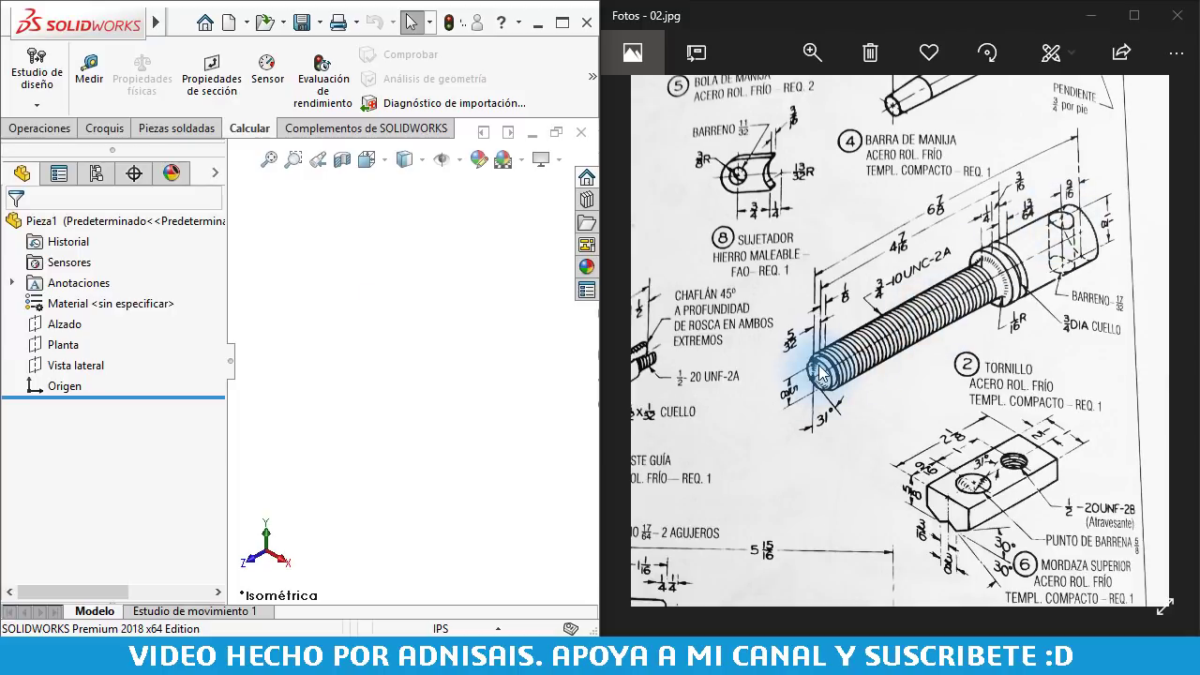
Open a sketch on Vista lateral and draw a horizontal construction centreline from the origin
left_click(56, 365)
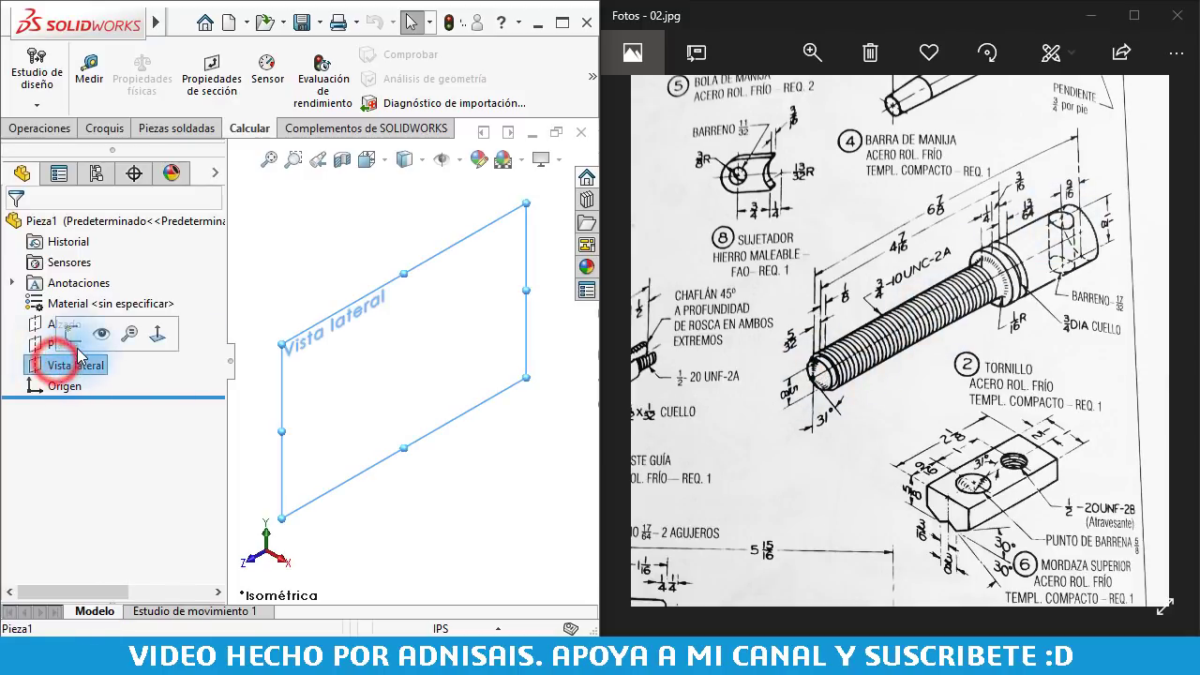
left_click(72, 333)
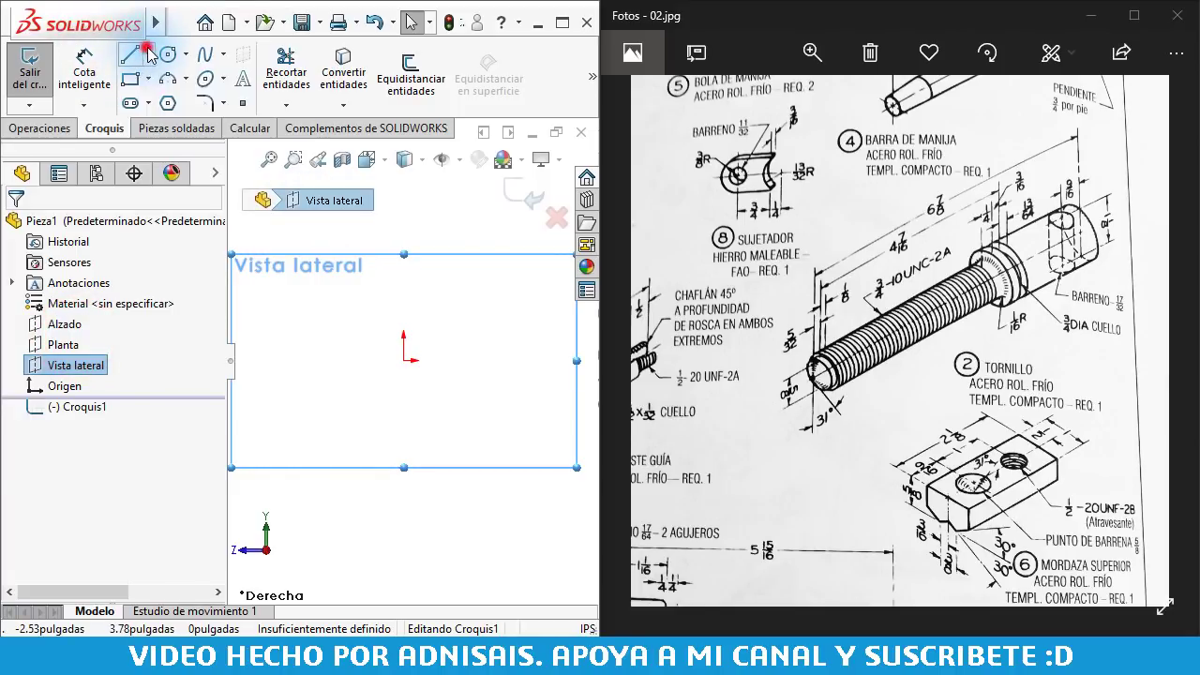
left_click(147, 54)
left_click(159, 102)
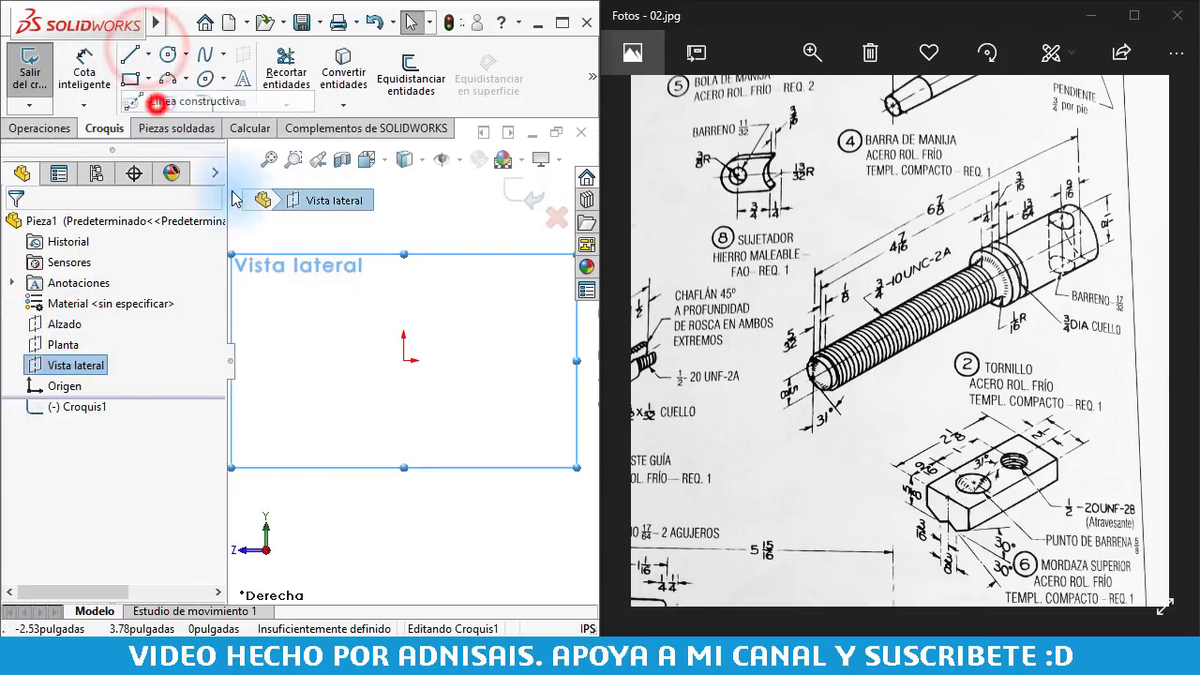
left_click(404, 358)
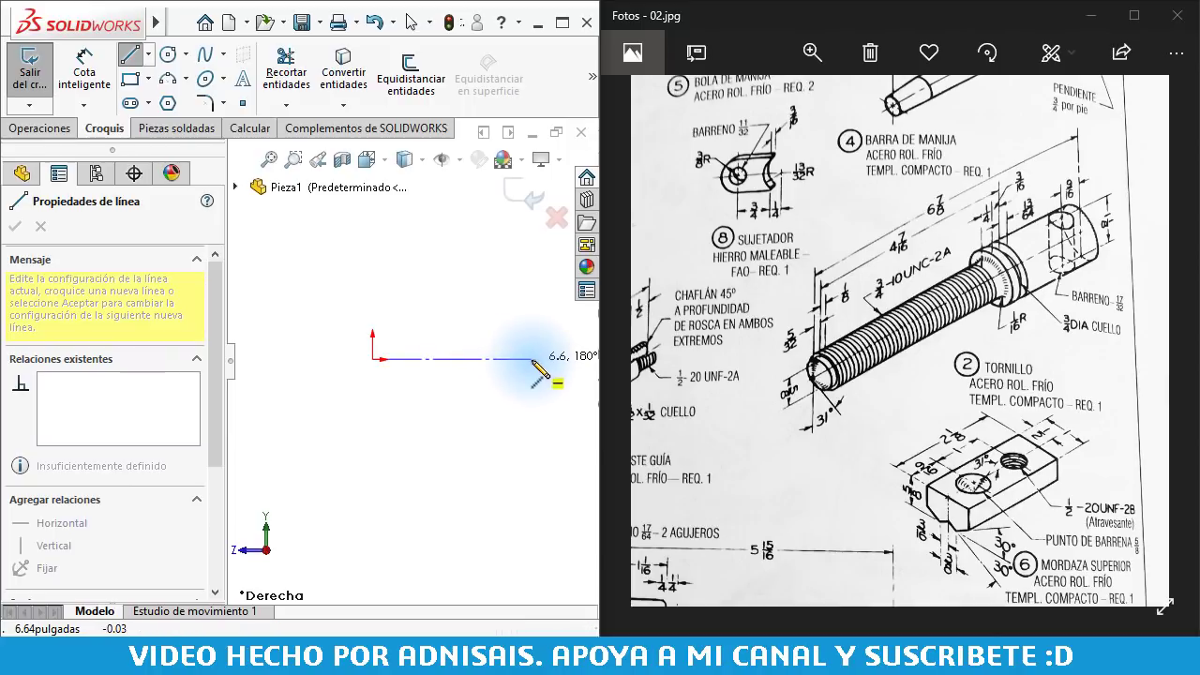
left_click(546, 359)
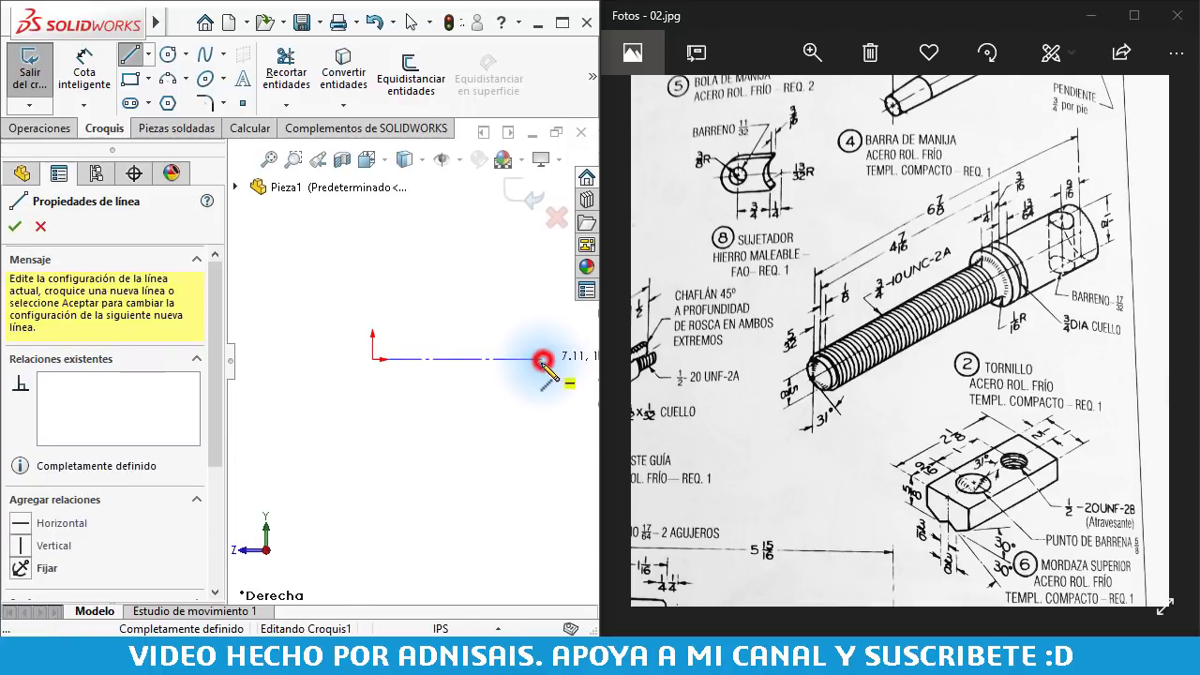
key("Escape")
left_click(461, 361)
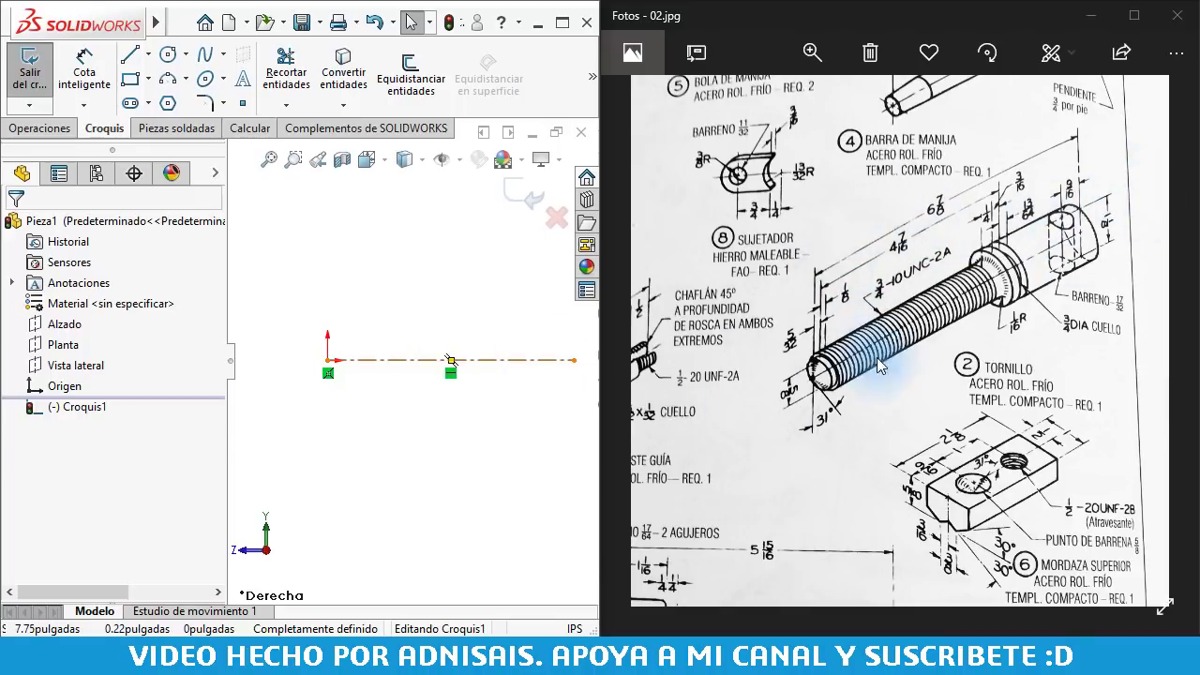
Draw the profile's first vertical edge, long top edge and tangent arc starting at the origin
left_click(420, 270)
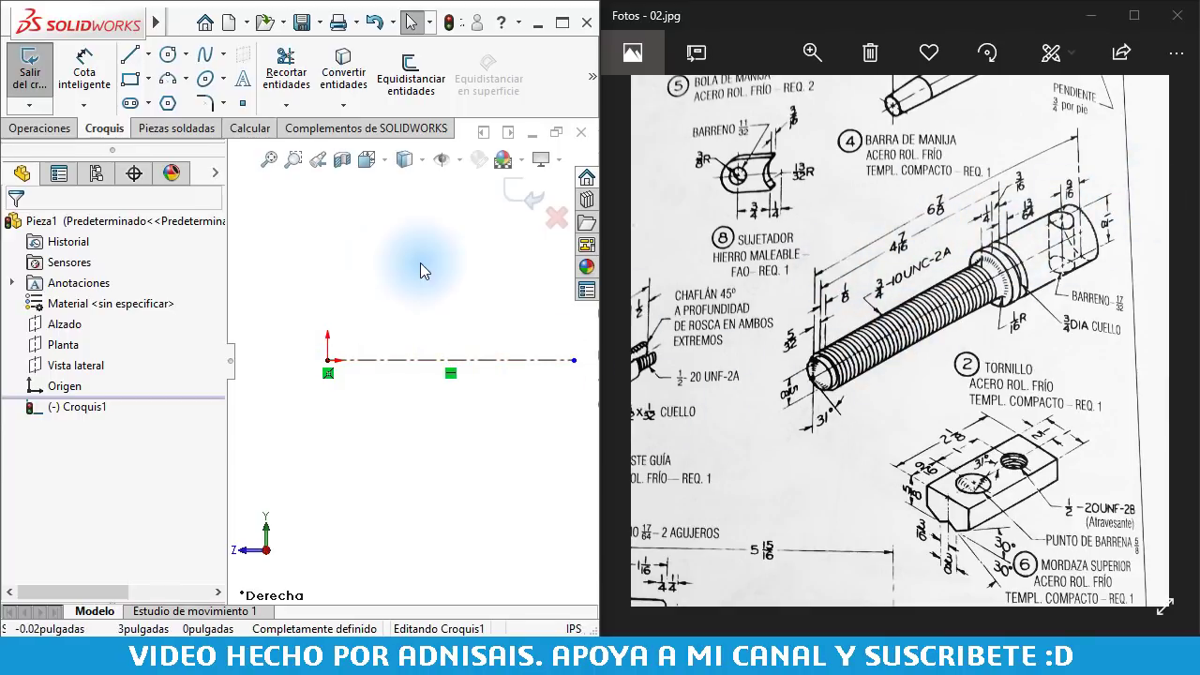
key("l")
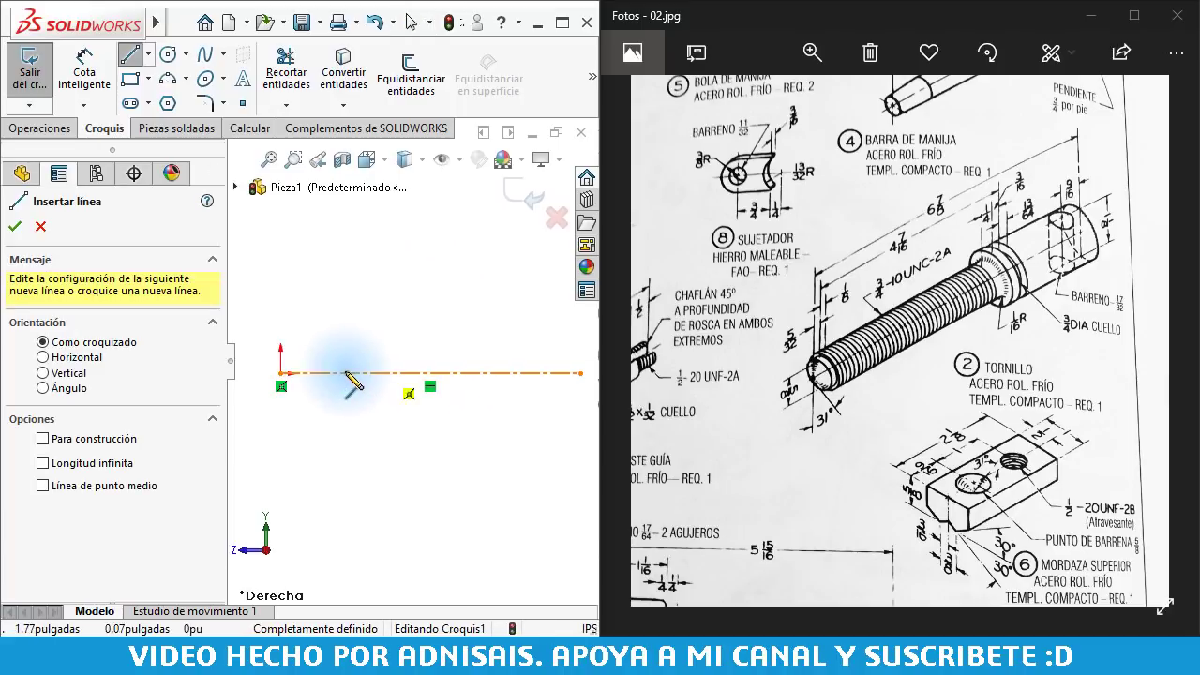
left_click(282, 373)
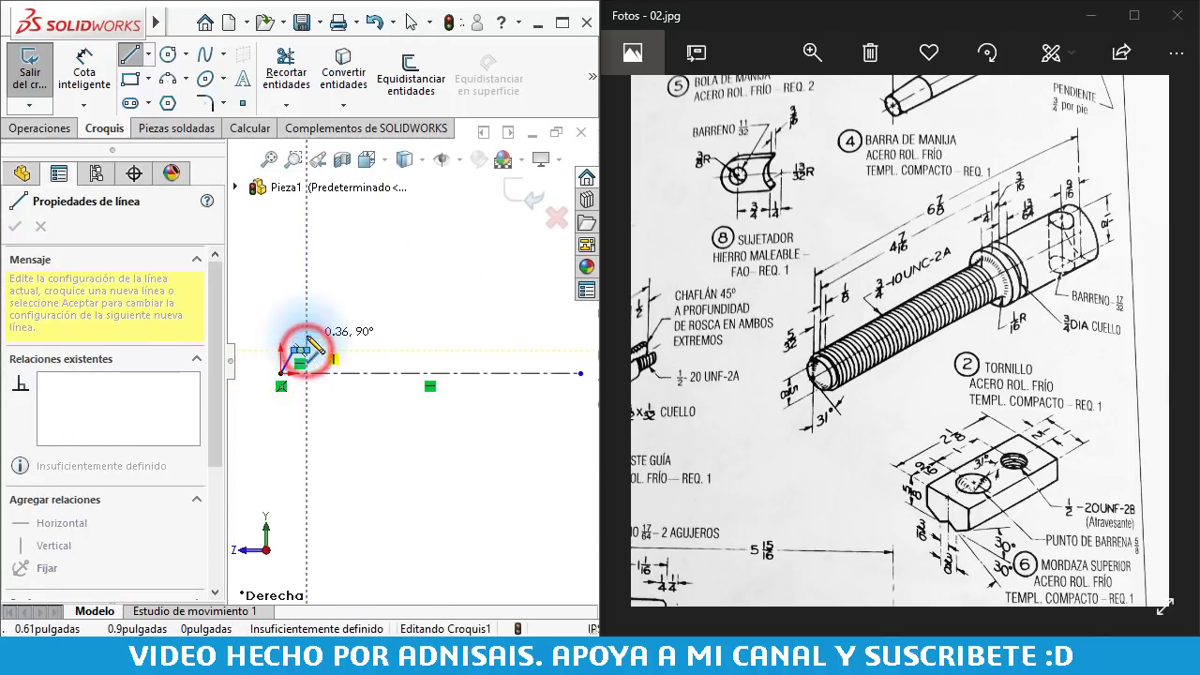
left_click(307, 335)
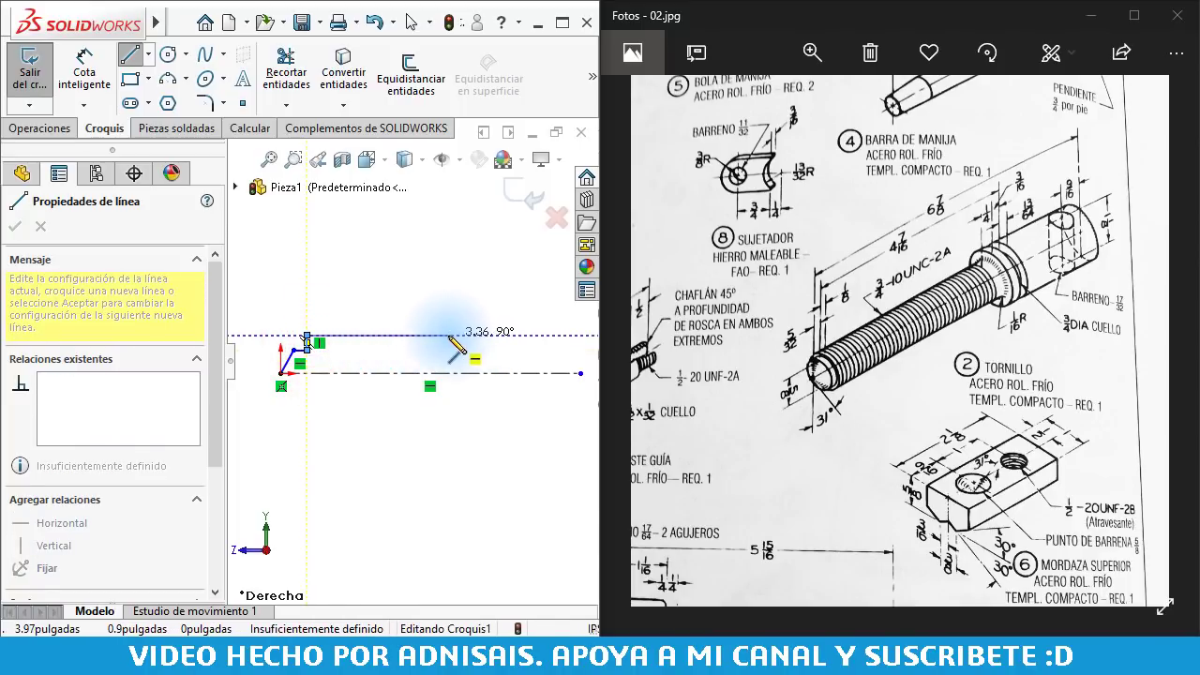
left_click(449, 335)
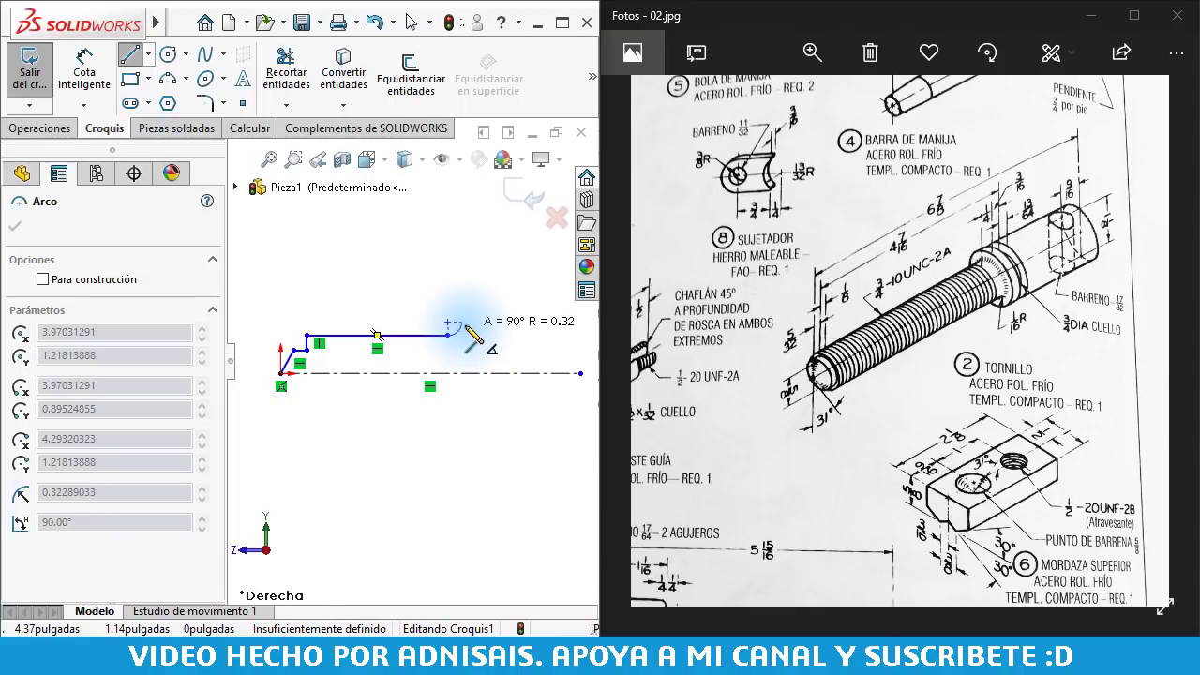
left_click(462, 321)
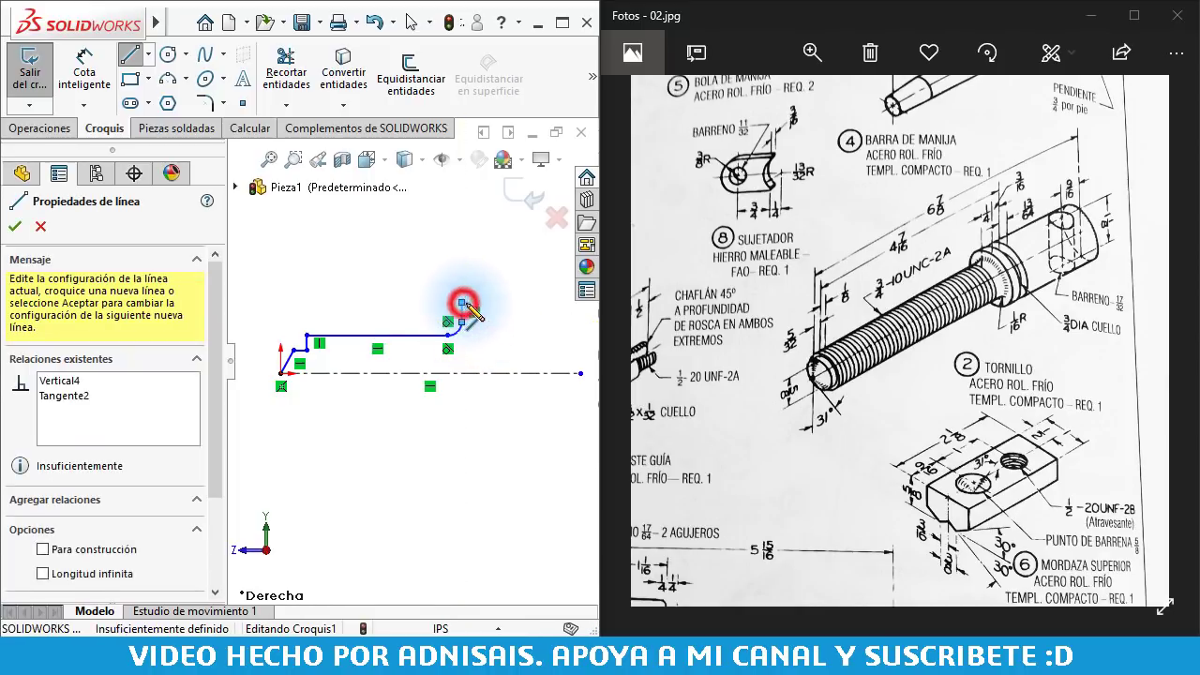
Add the short step segments and close the profile down to the centreline's end
left_click(490, 304)
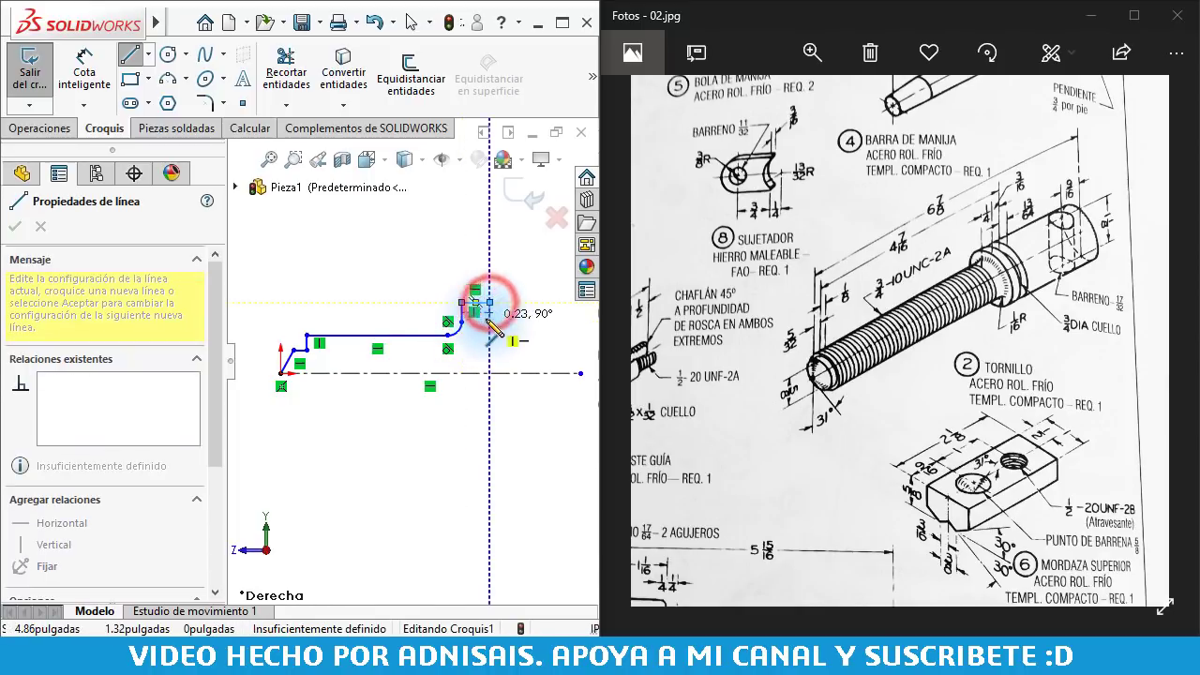
left_click(490, 313)
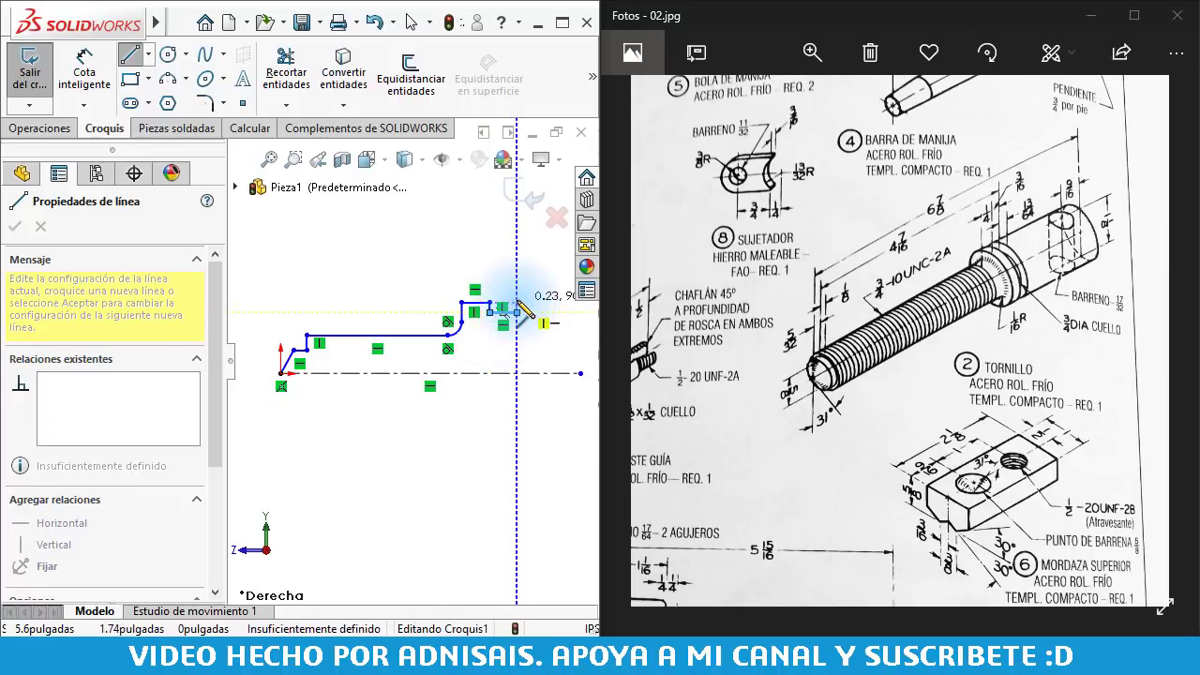
left_click(518, 302)
scroll(525, 307, "up", 1)
scroll(554, 312, "down", 1)
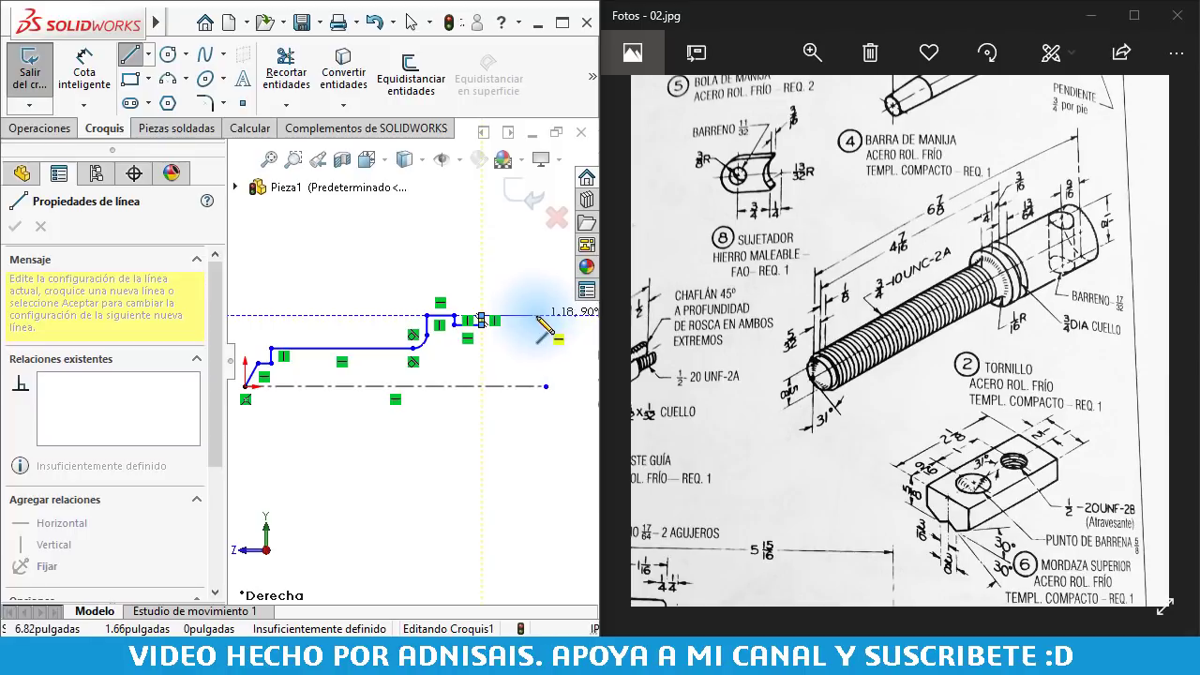
left_click(547, 314)
left_click(547, 384)
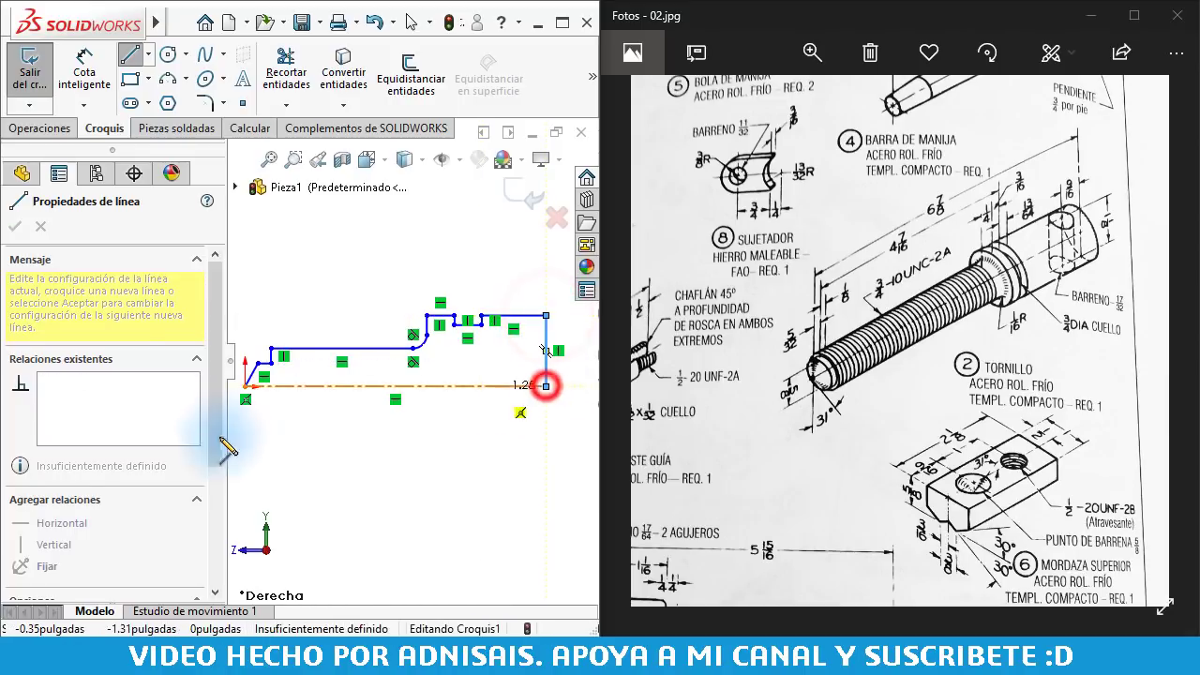
scroll(225, 422, "down", 2)
key("Escape")
scroll(413, 389, "up", 2)
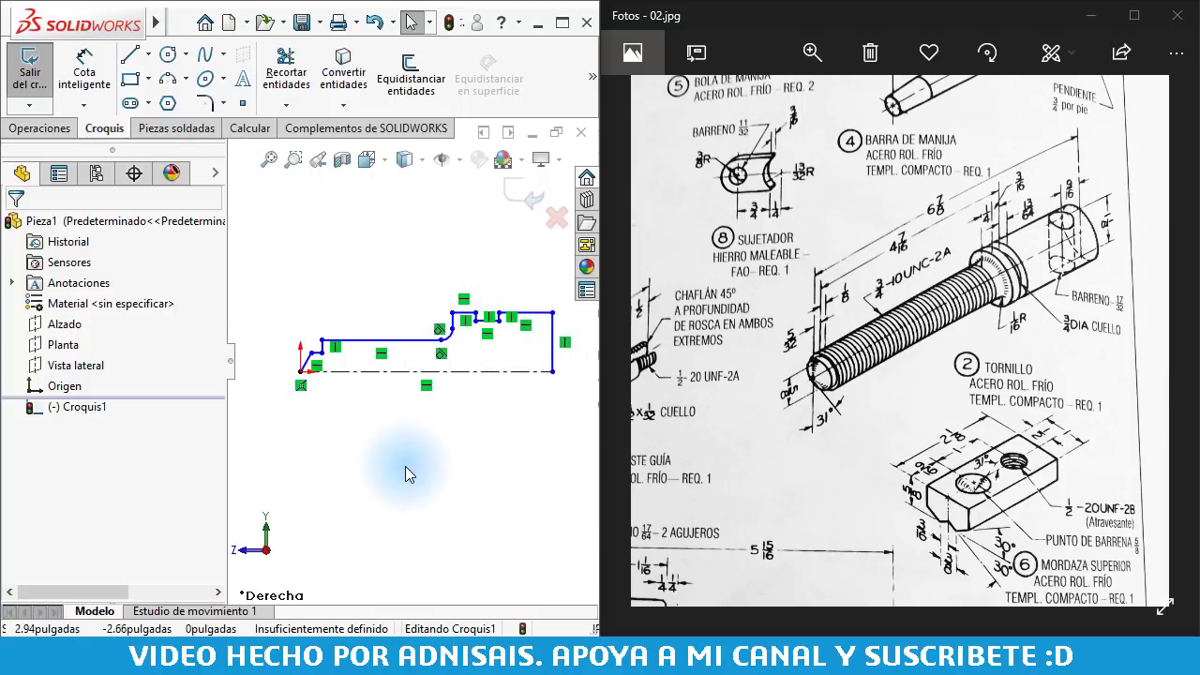
Dimension the profile's short left end from the centreline as 5/8 inch (0.625)
left_click(84, 72)
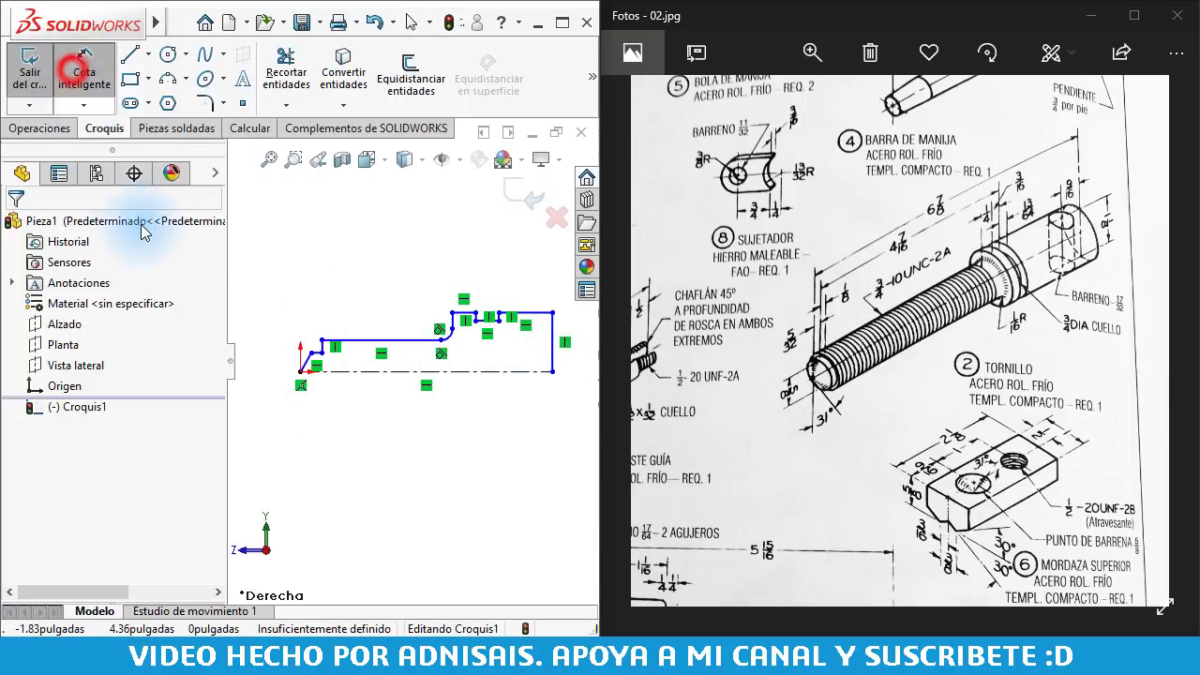
scroll(268, 412, "down", 3)
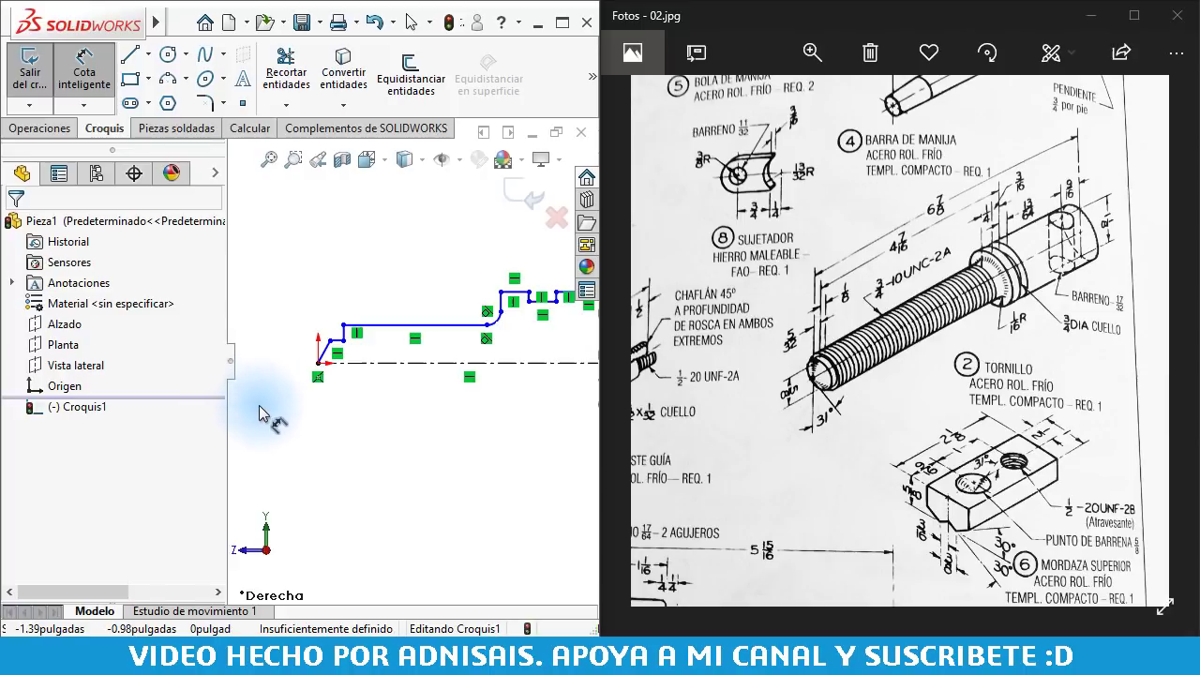
left_click(363, 352)
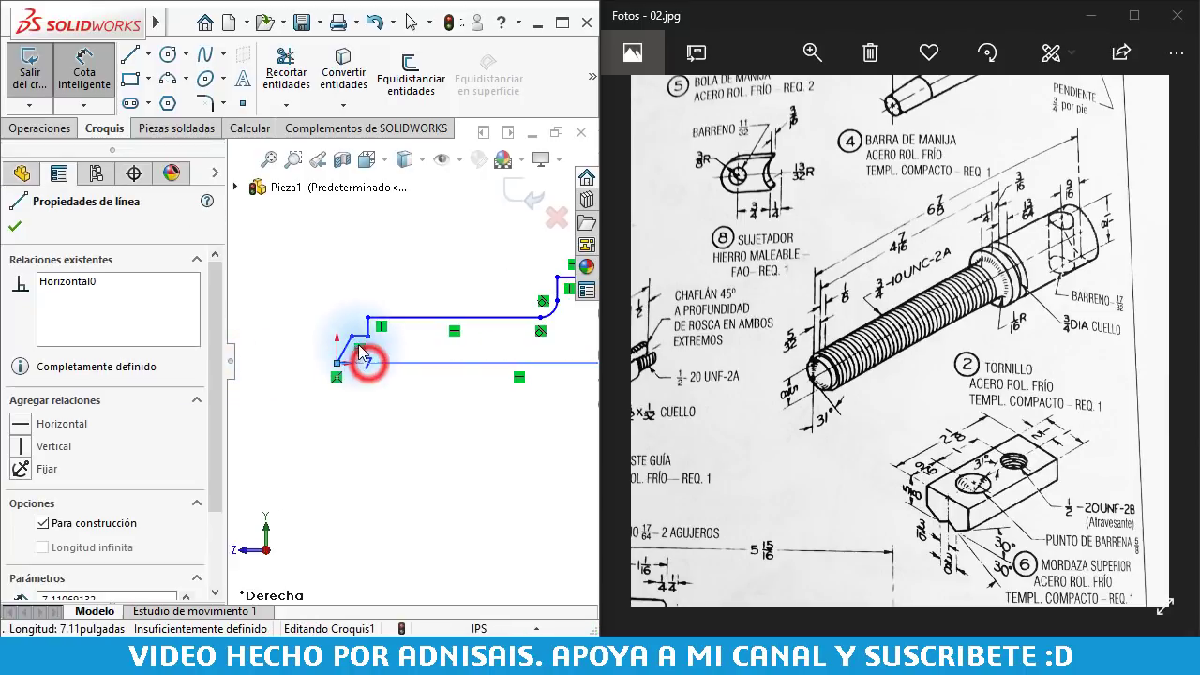
left_click(360, 336)
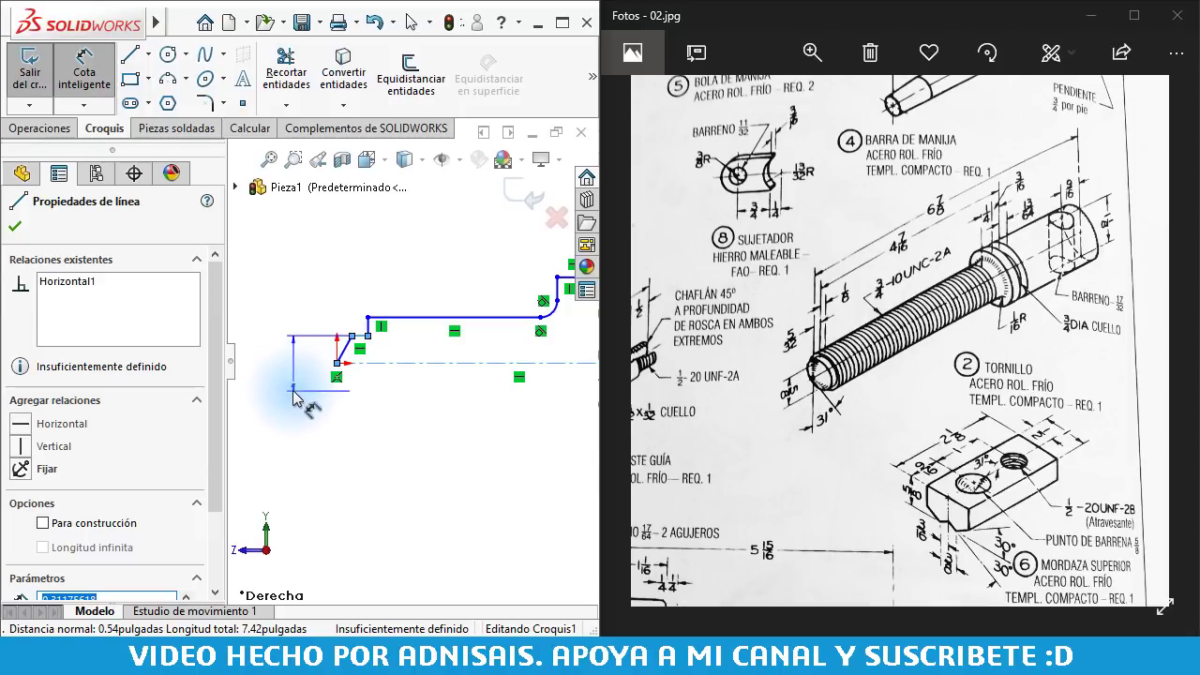
left_click(292, 389)
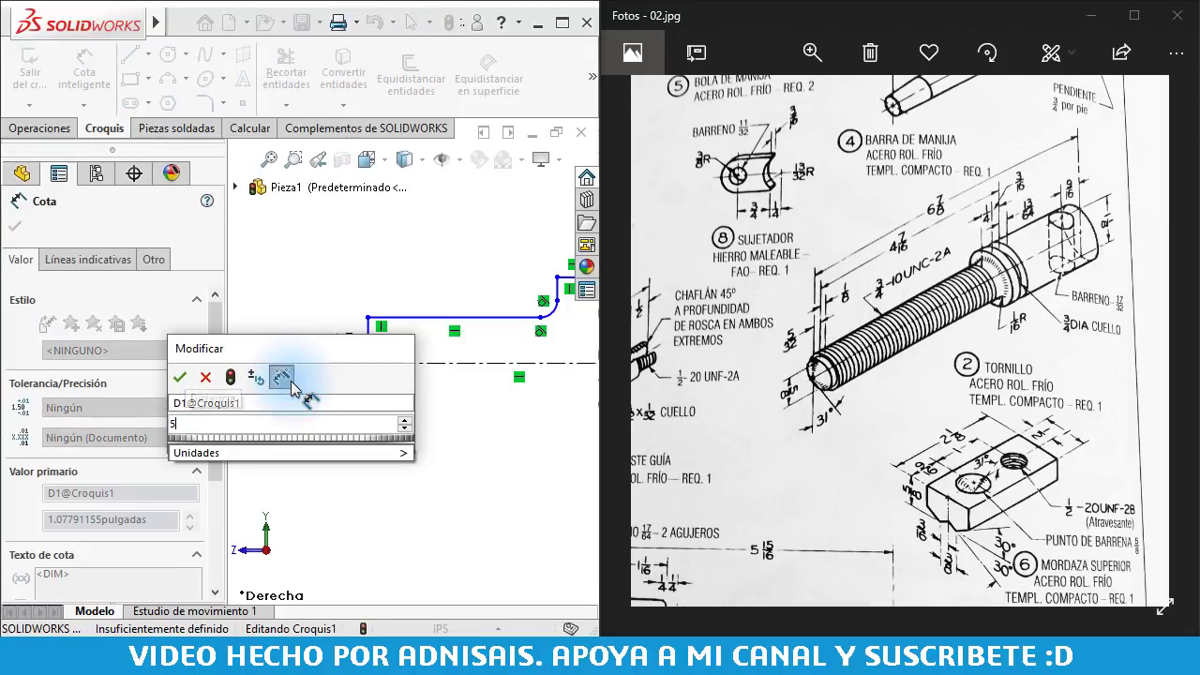
type("5/8")
key("Return")
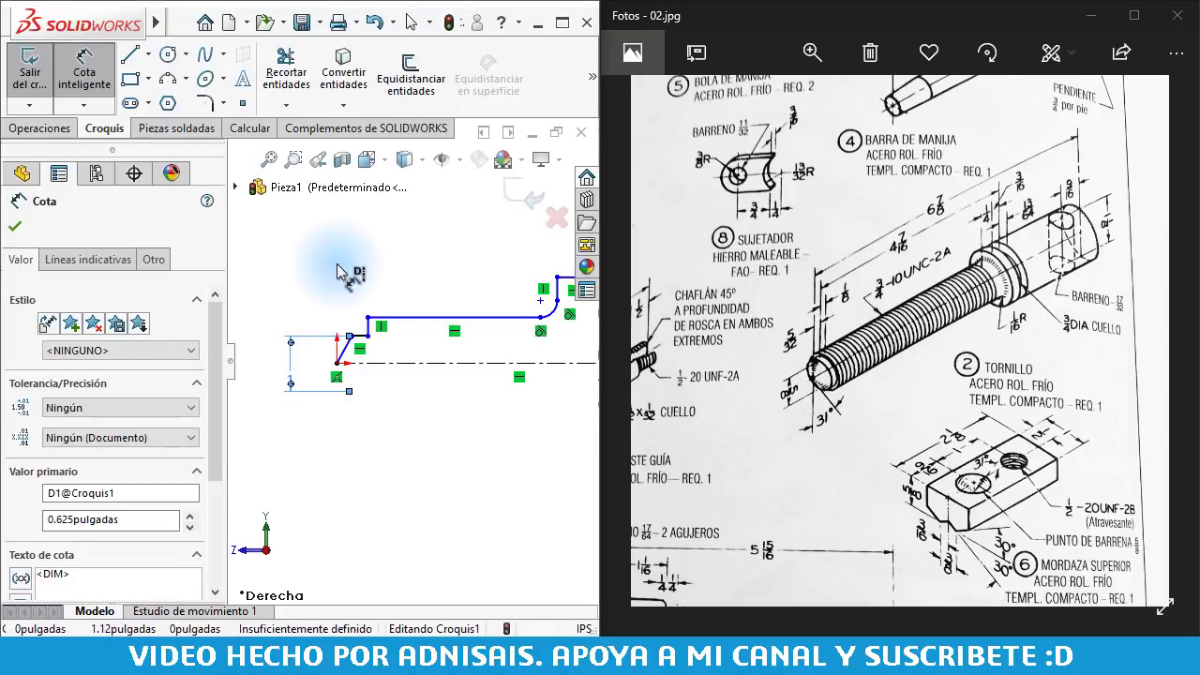
left_click(338, 268)
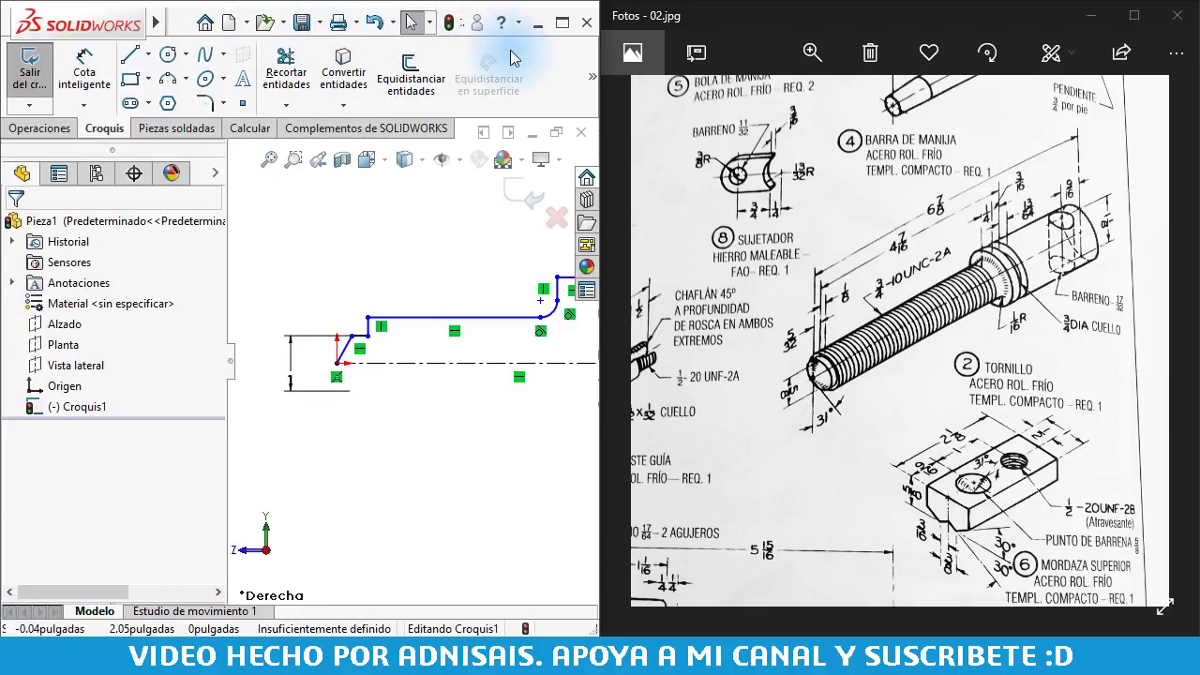
Change the document's drawing standard to ANSI in Document Properties
left_click(390, 24)
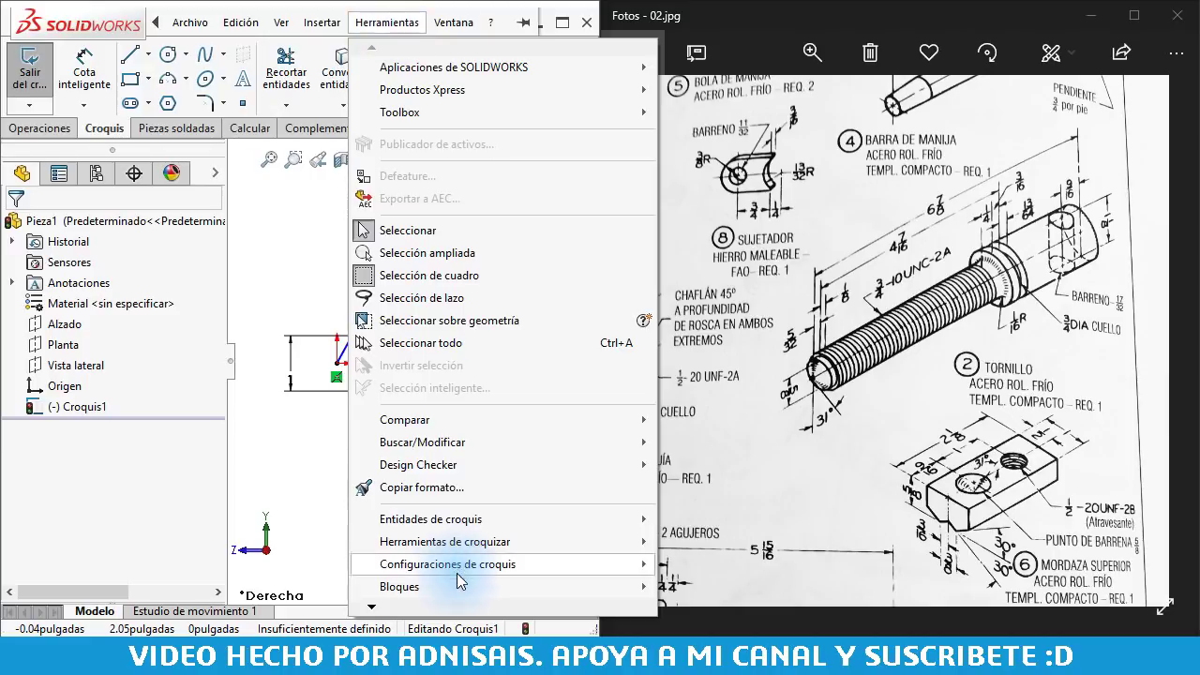
left_click(459, 614)
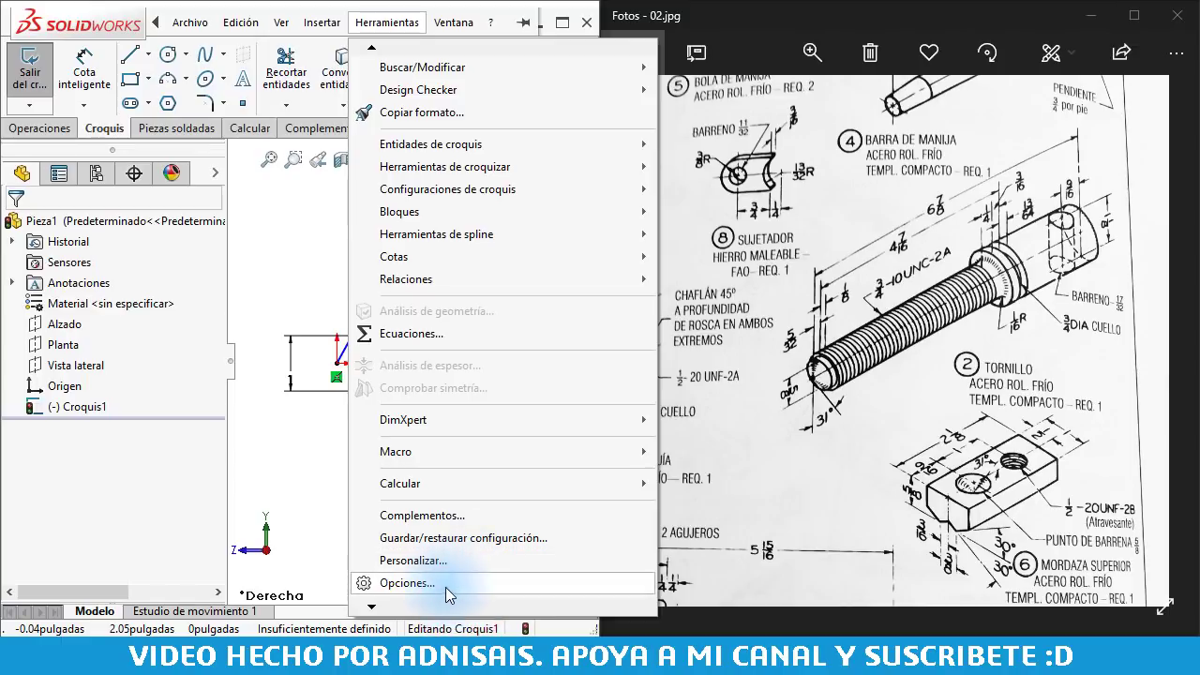
left_click(454, 541)
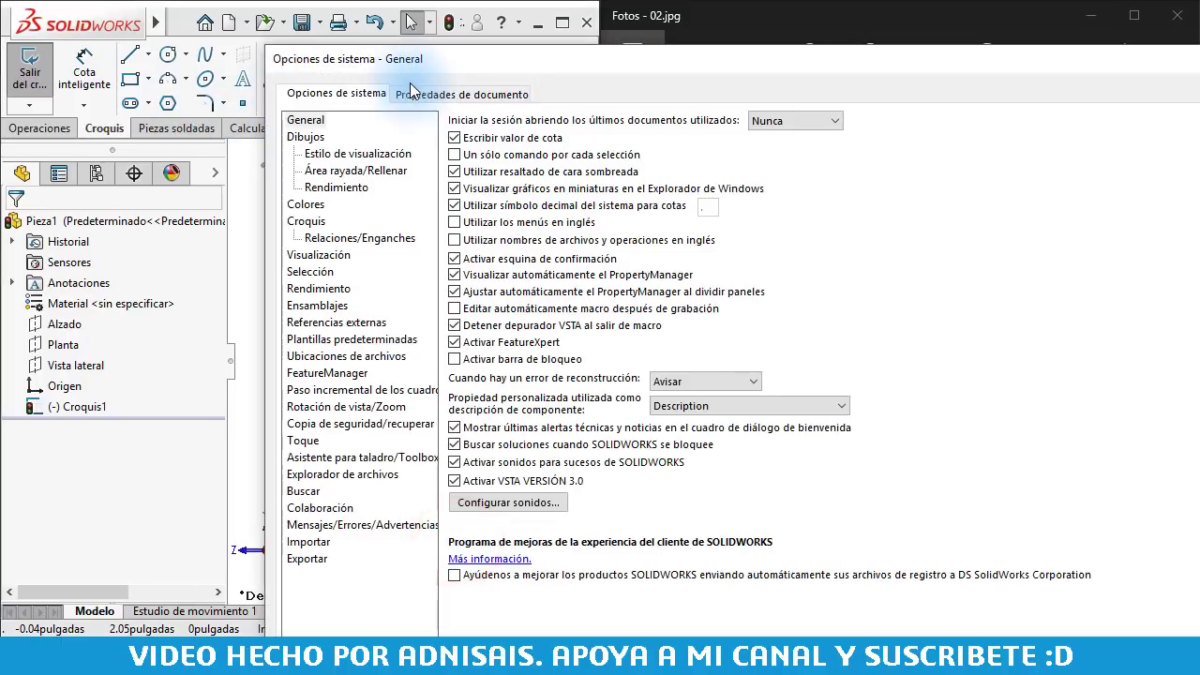
left_click(412, 94)
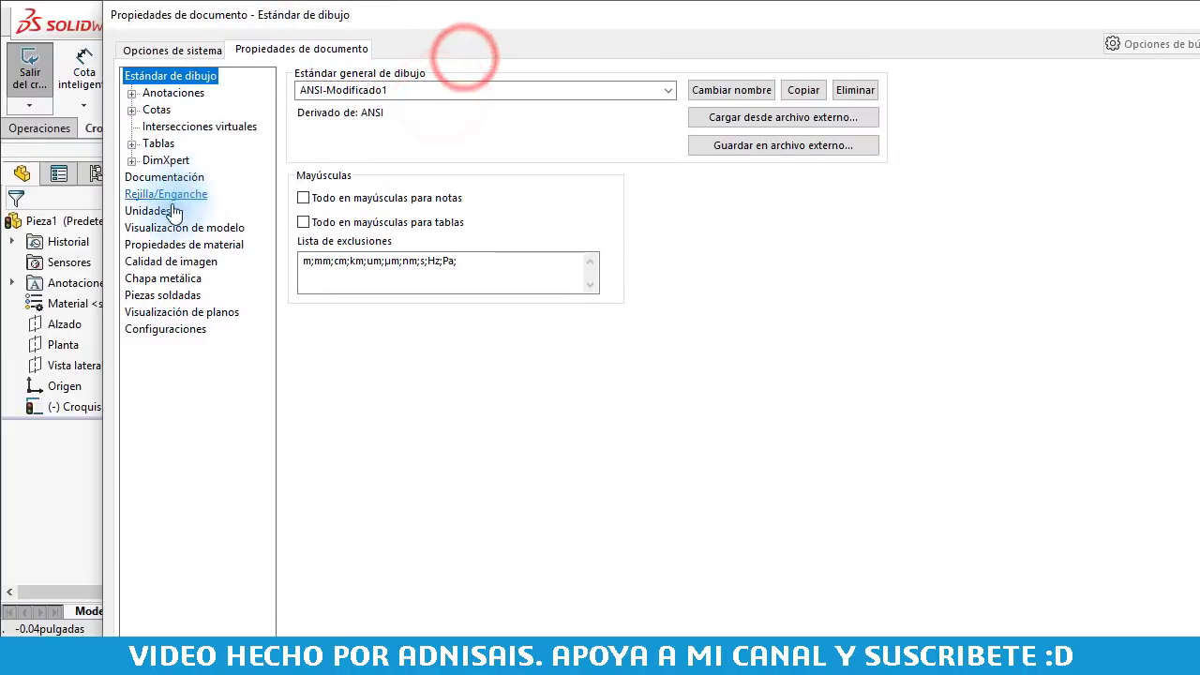
left_click(146, 211)
left_click(174, 93)
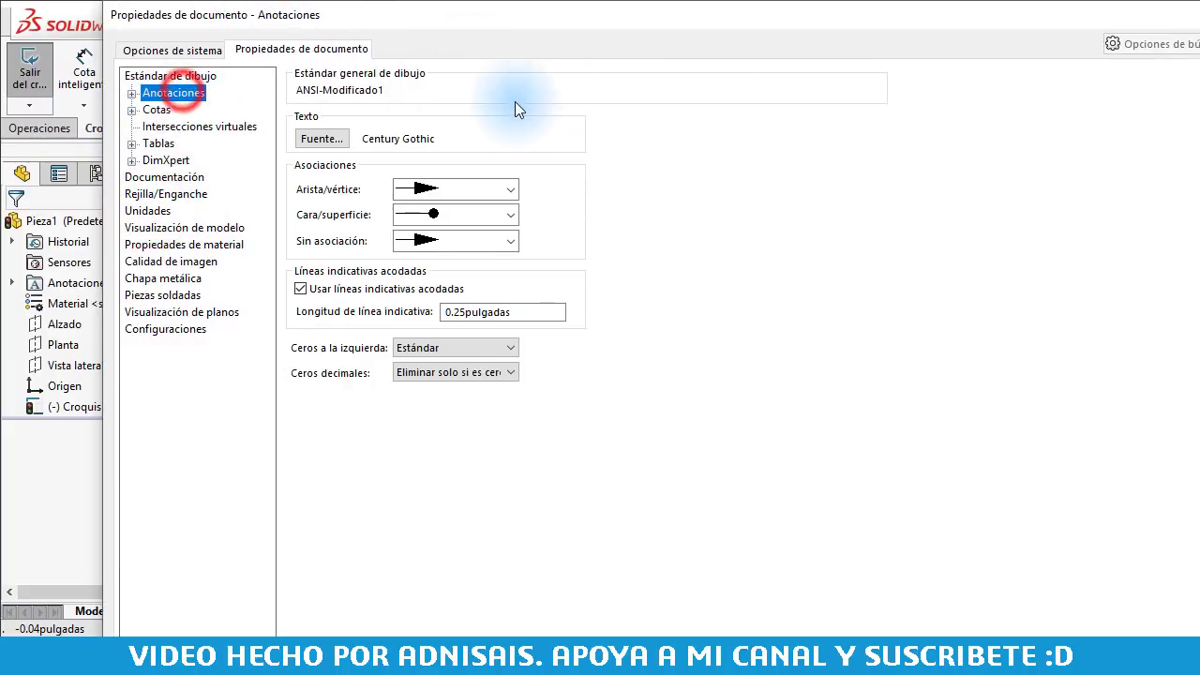
left_click(210, 79)
left_click(668, 90)
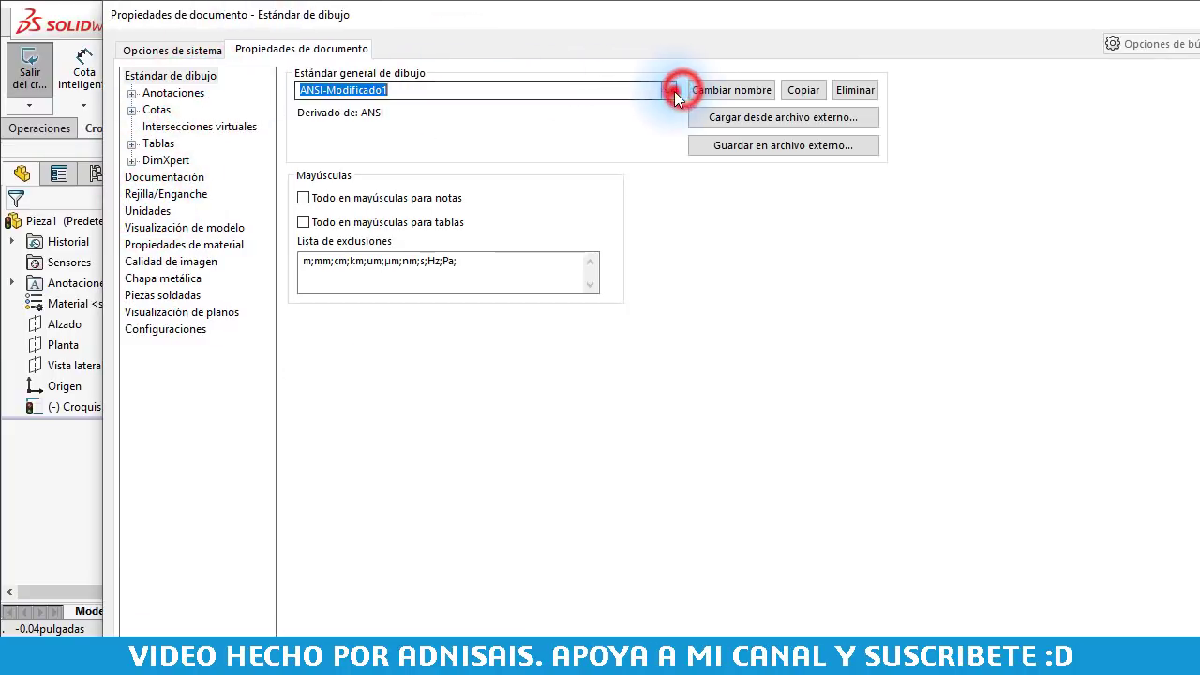
left_click(521, 119)
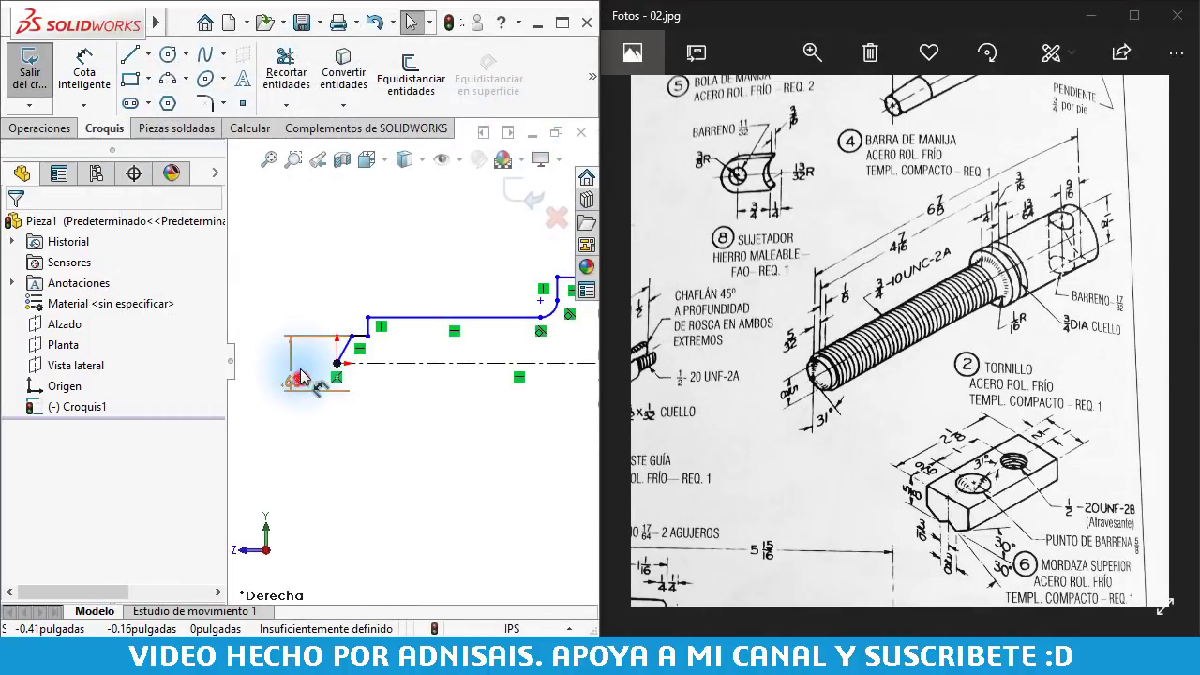
Check that the left end dimension now displays as .63
left_click(300, 375)
left_click(392, 468)
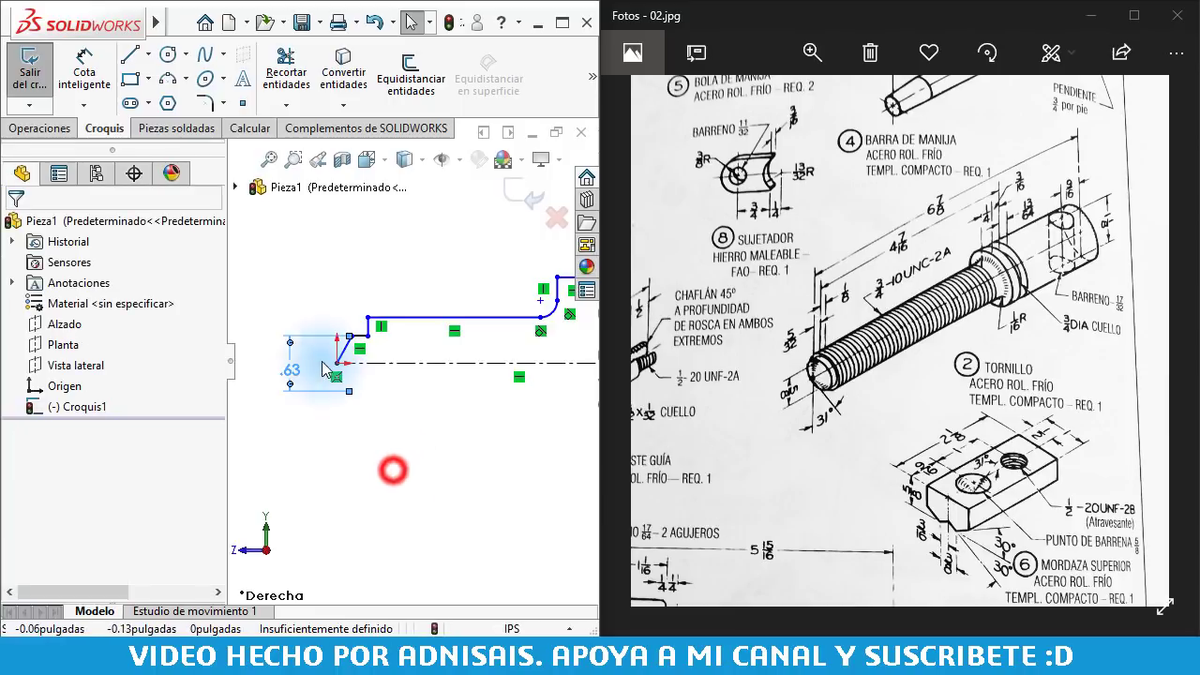
double_click(294, 372)
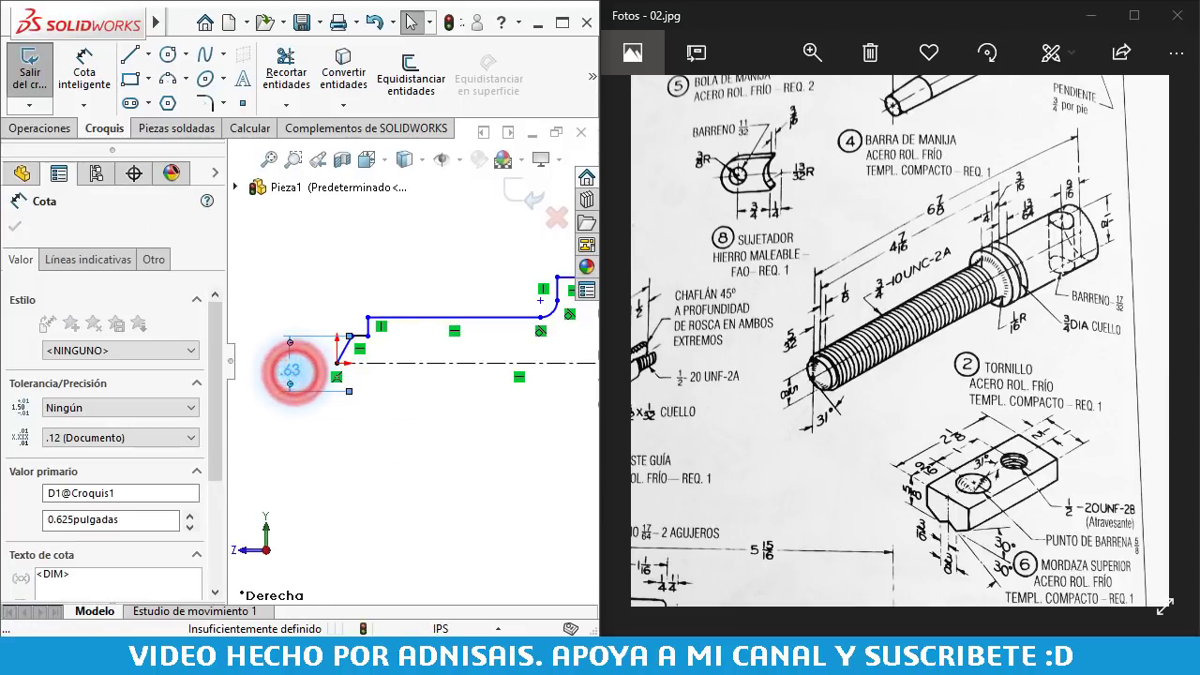
left_click(189, 378)
Set document length units to fractions with 64ths precision so the end reads 5/8"
left_click(412, 252)
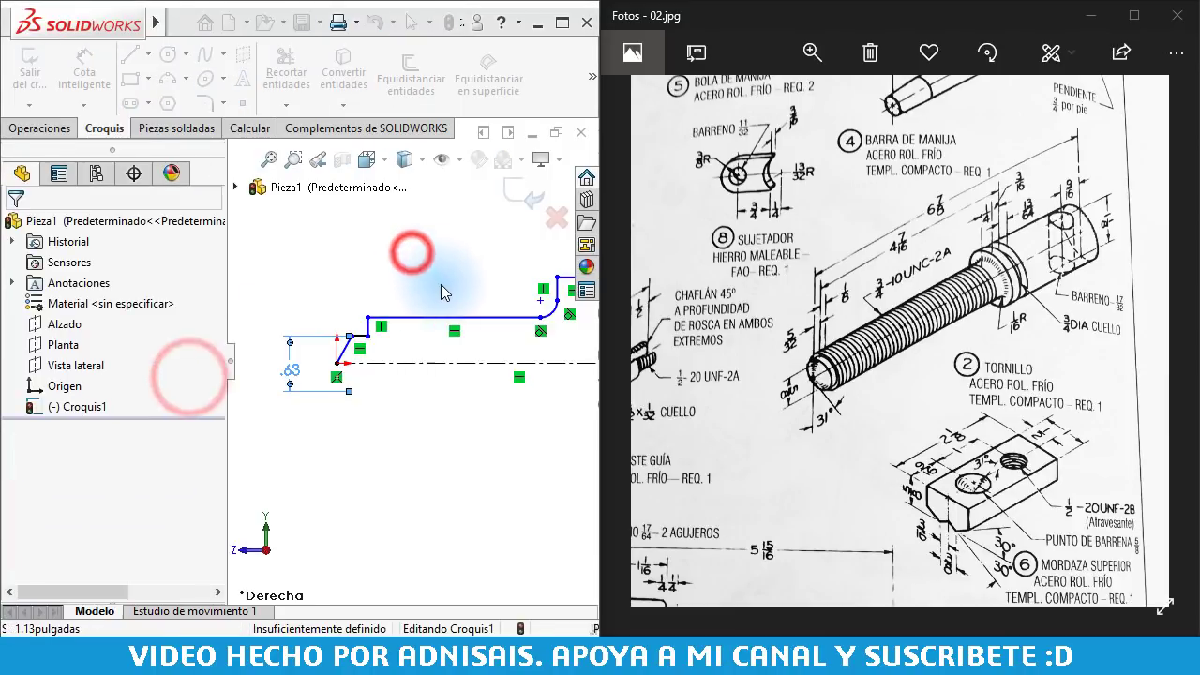
left_click(581, 629)
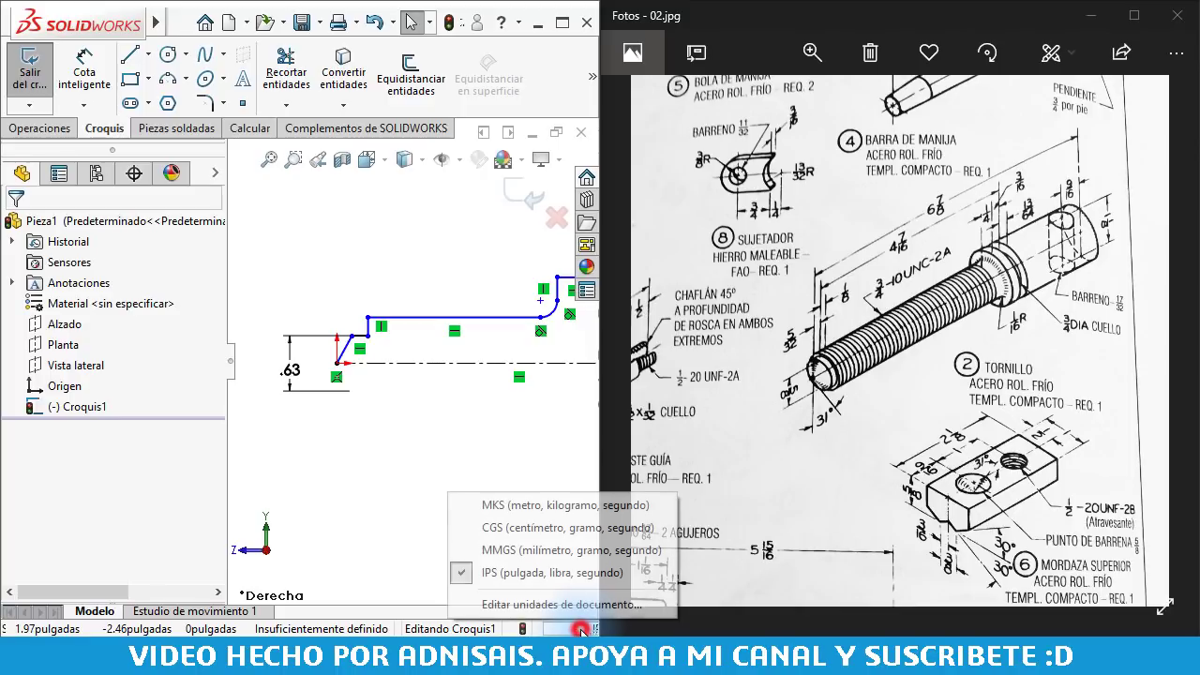
left_click(511, 603)
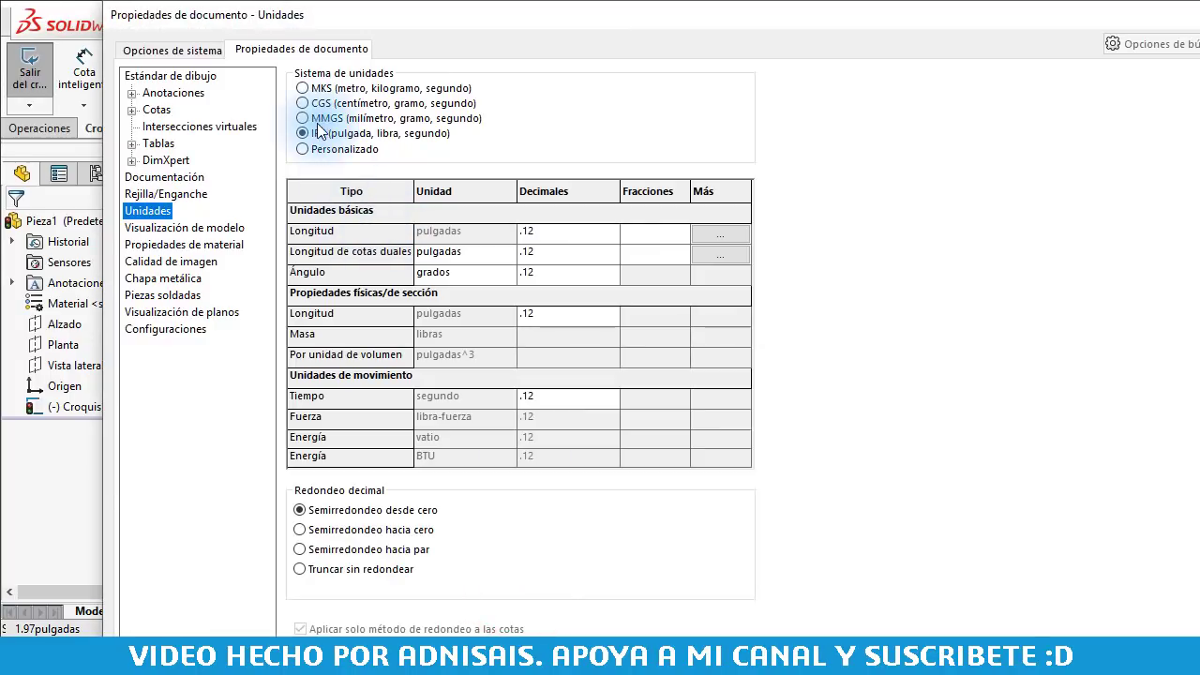
type("64")
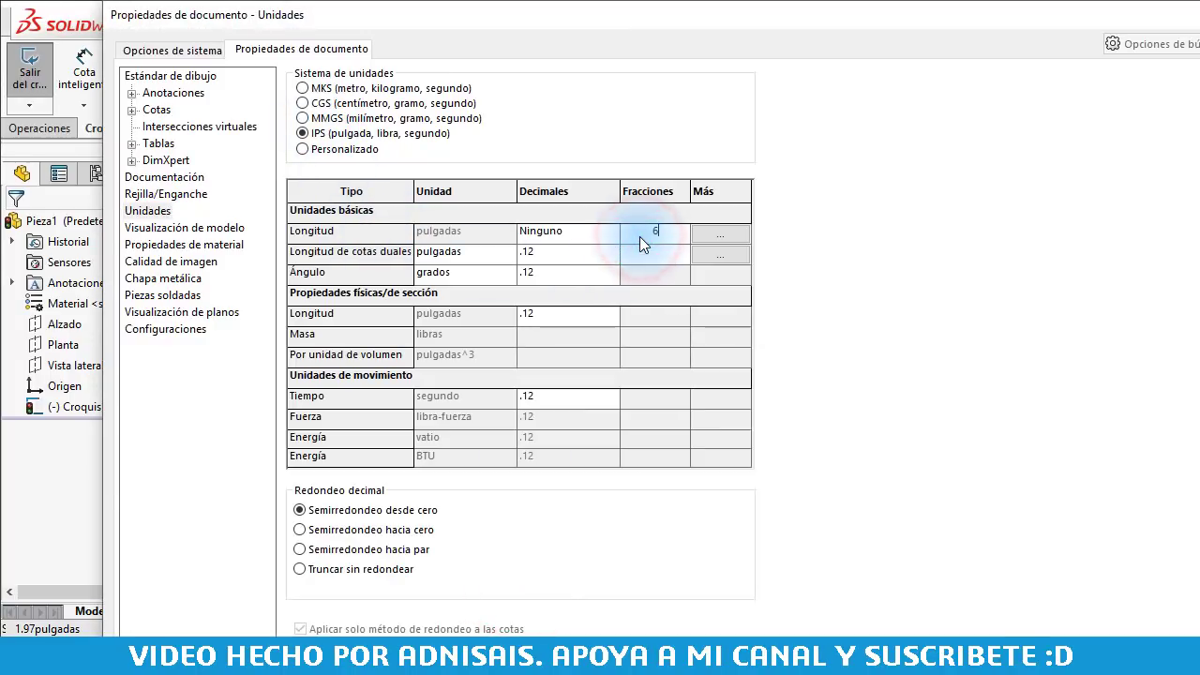
key("Tab")
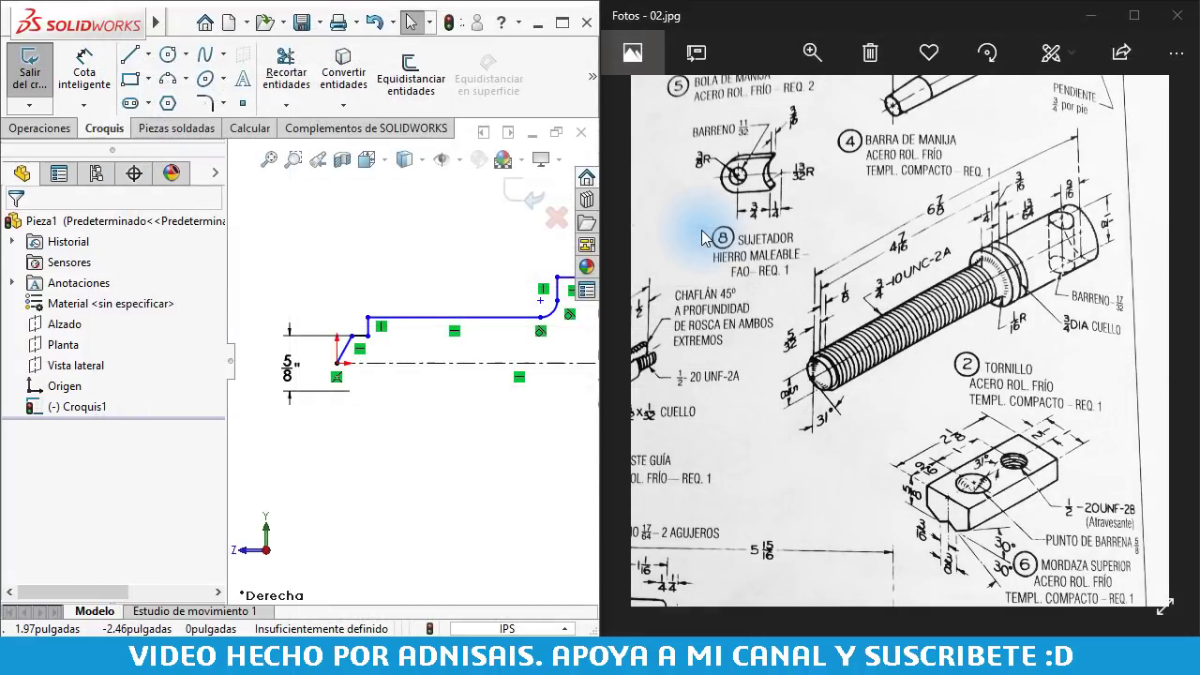
Dimension the top line 3/4" from the centreline
left_click(419, 451)
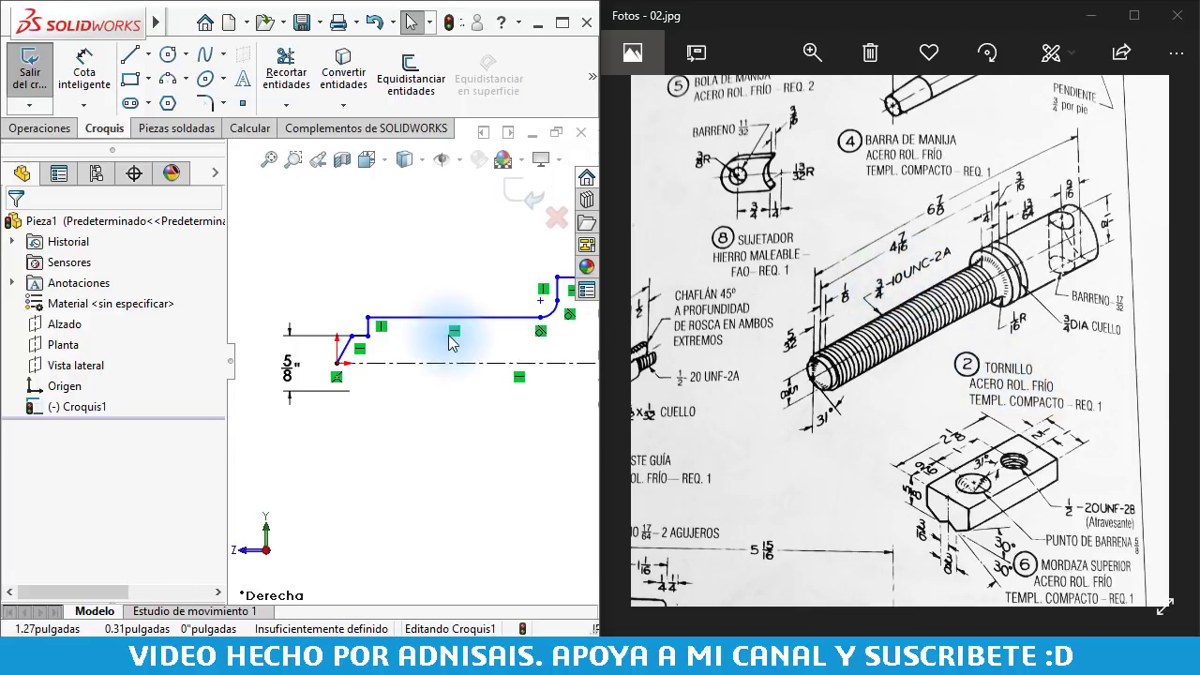
left_click(83, 70)
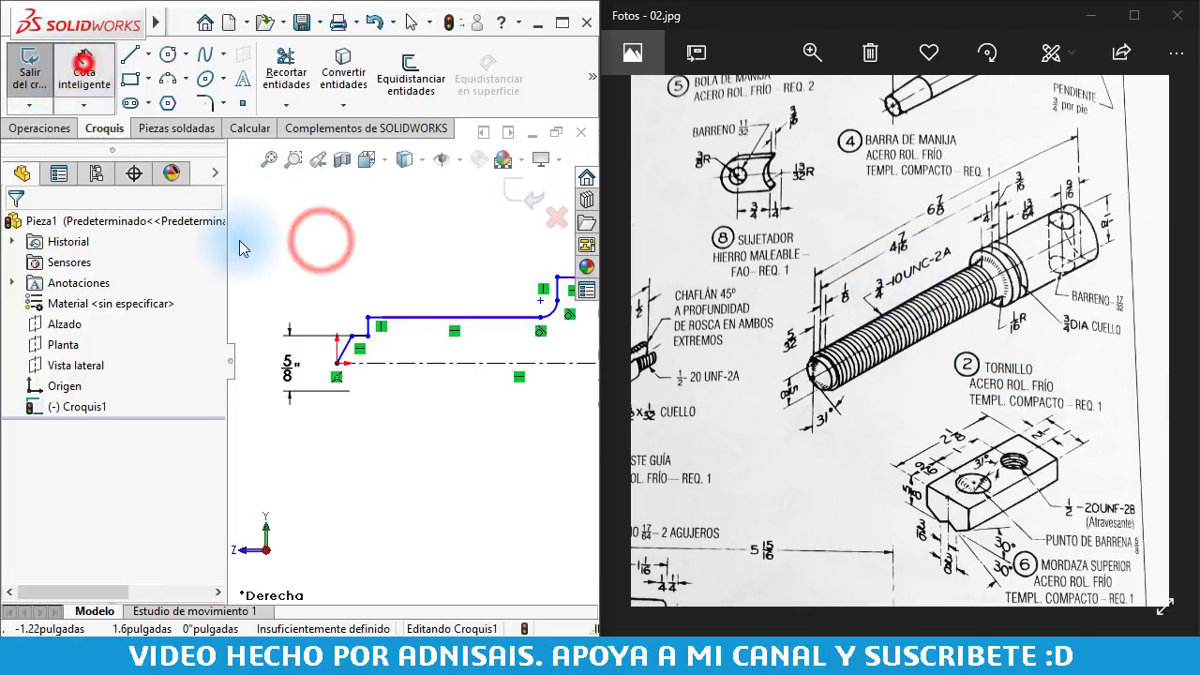
left_click(401, 319)
left_click(397, 363)
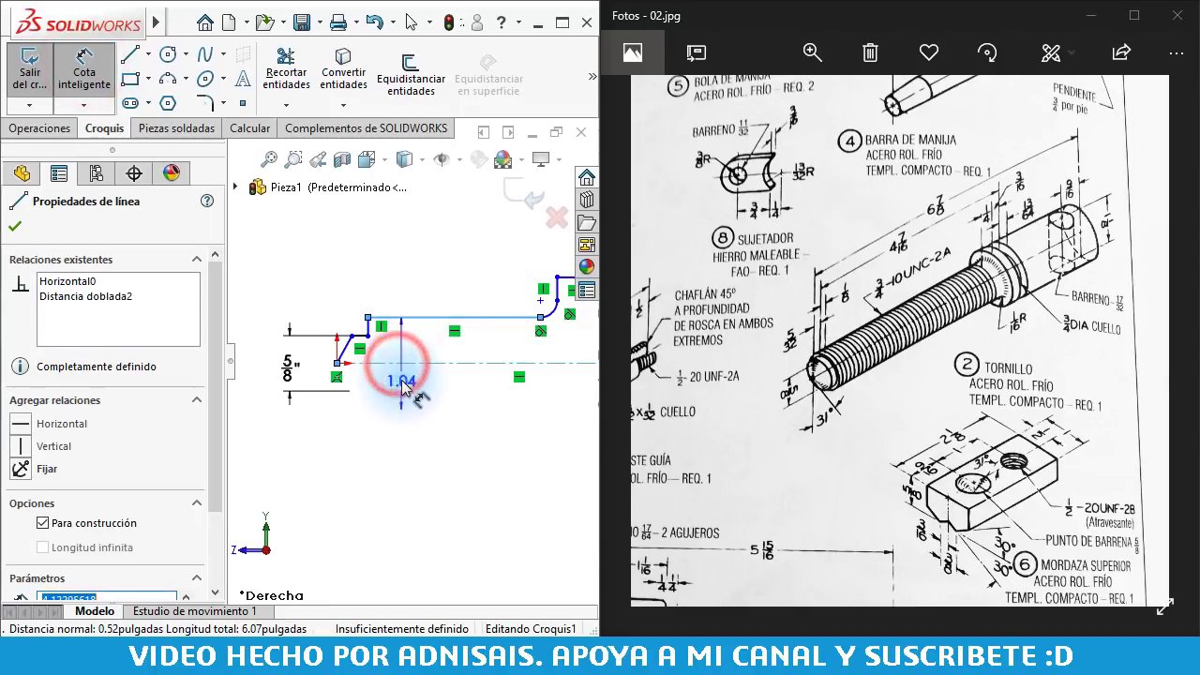
left_click(401, 384)
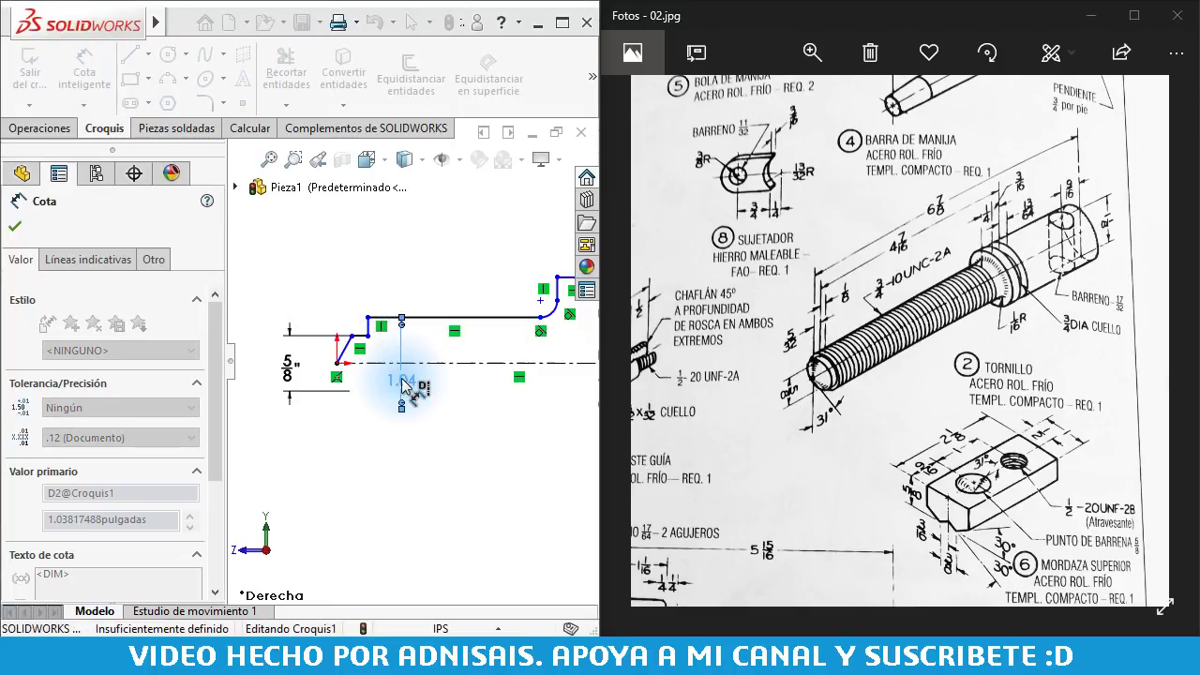
type("3/4")
key("Return")
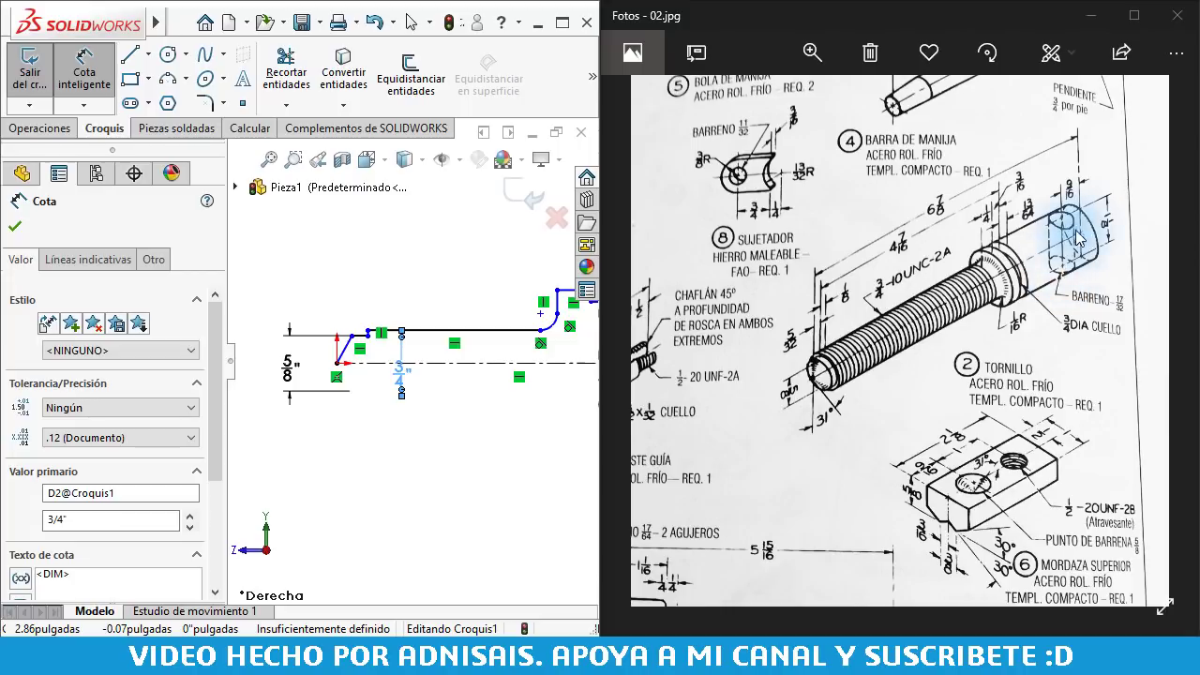
Add a 1 1/8" height dimension at the profile's right end
scroll(575, 362, "up", 1)
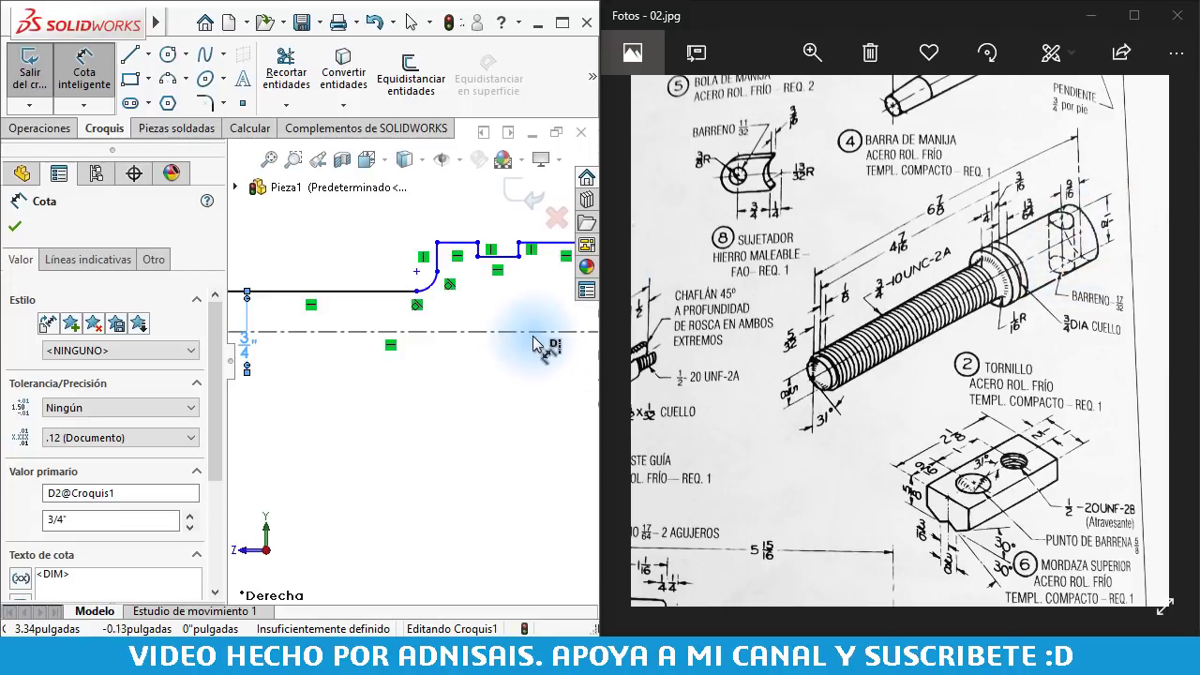
middle_click_drag(544, 341, 542, 309, "ctrl")
left_click(528, 278)
scroll(528, 276, "up", 2)
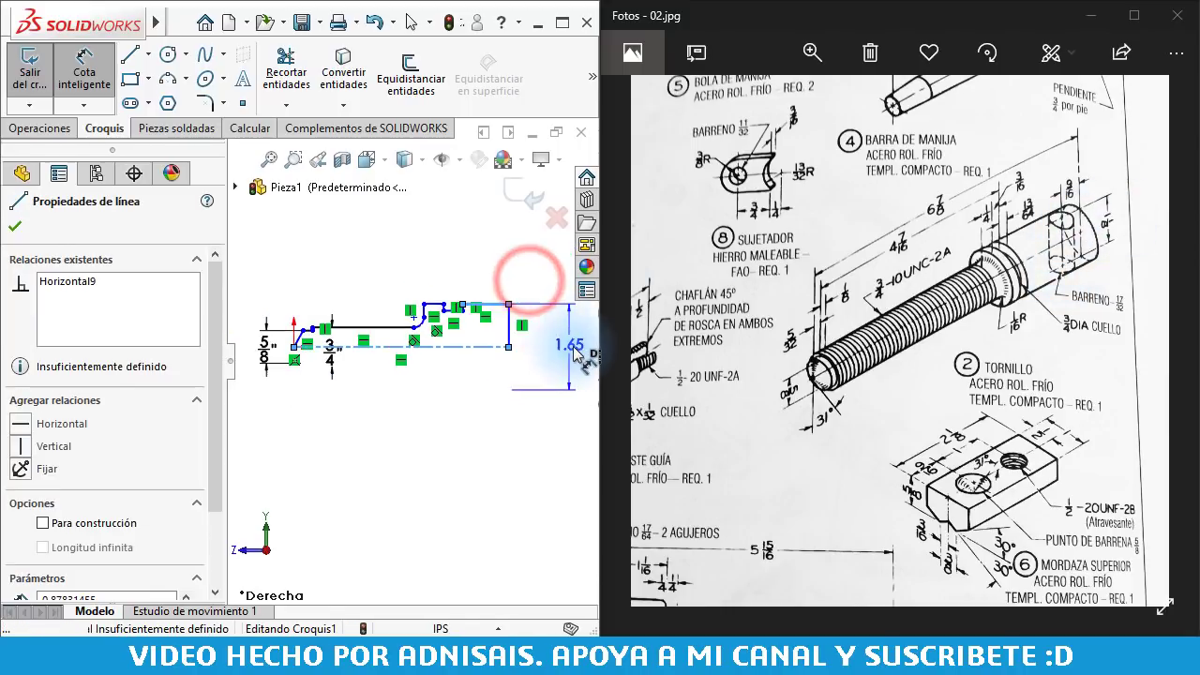
left_click(574, 347)
left_click(574, 346)
type("1.125")
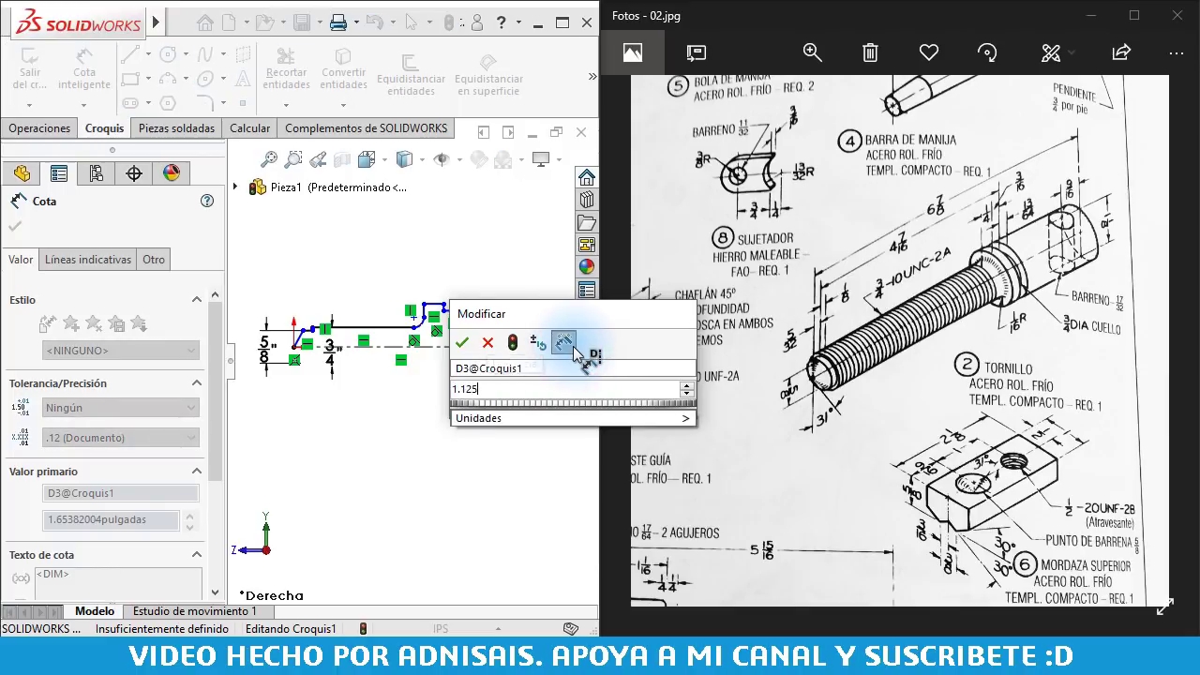
key("Return")
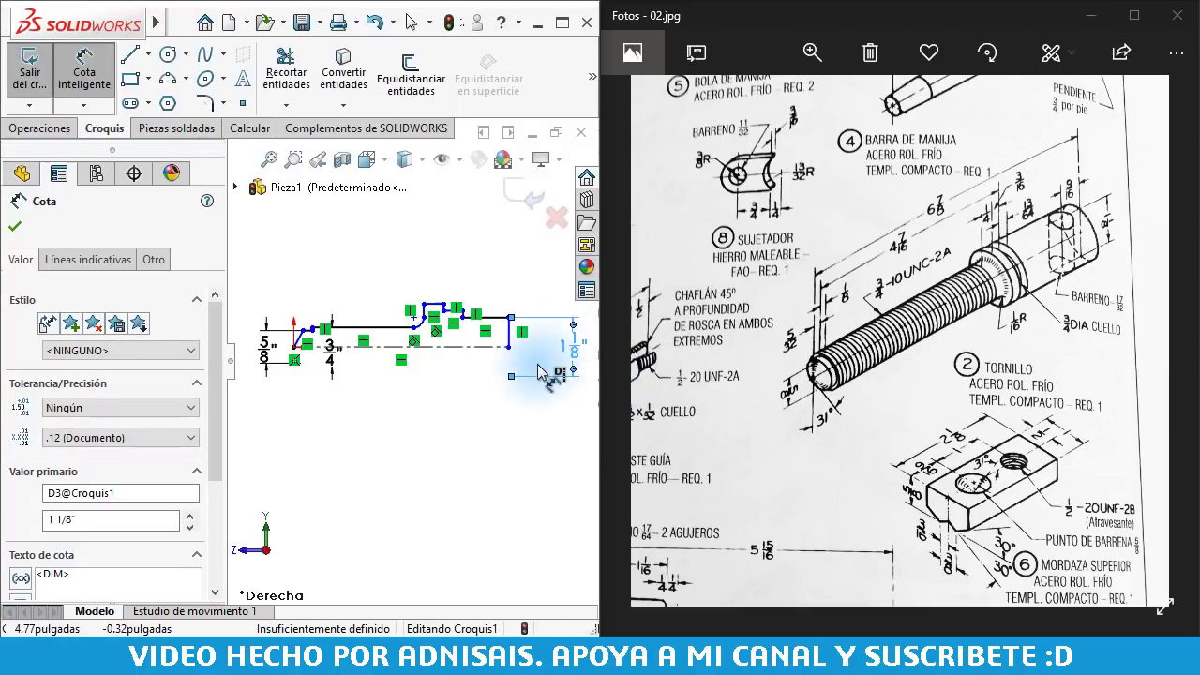
scroll(483, 365, "down", 2)
scroll(416, 288, "down", 2)
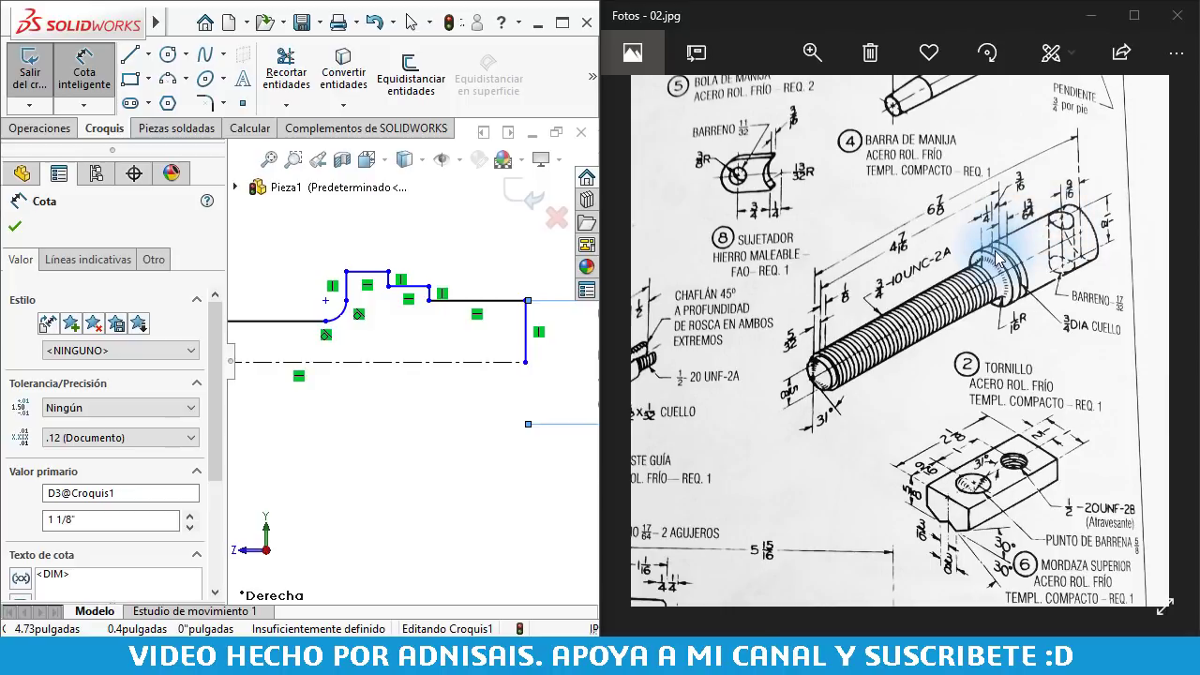
left_click(365, 273)
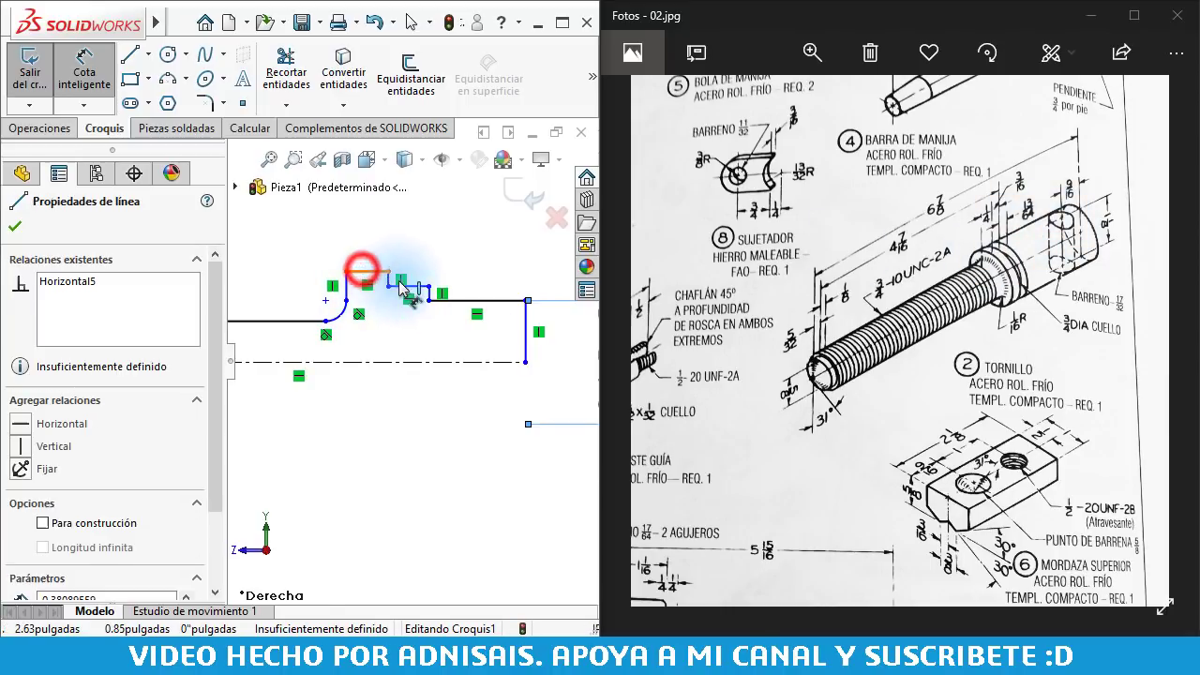
left_click(350, 269)
Make the short raised top line and the long top line collinear
left_click(372, 273)
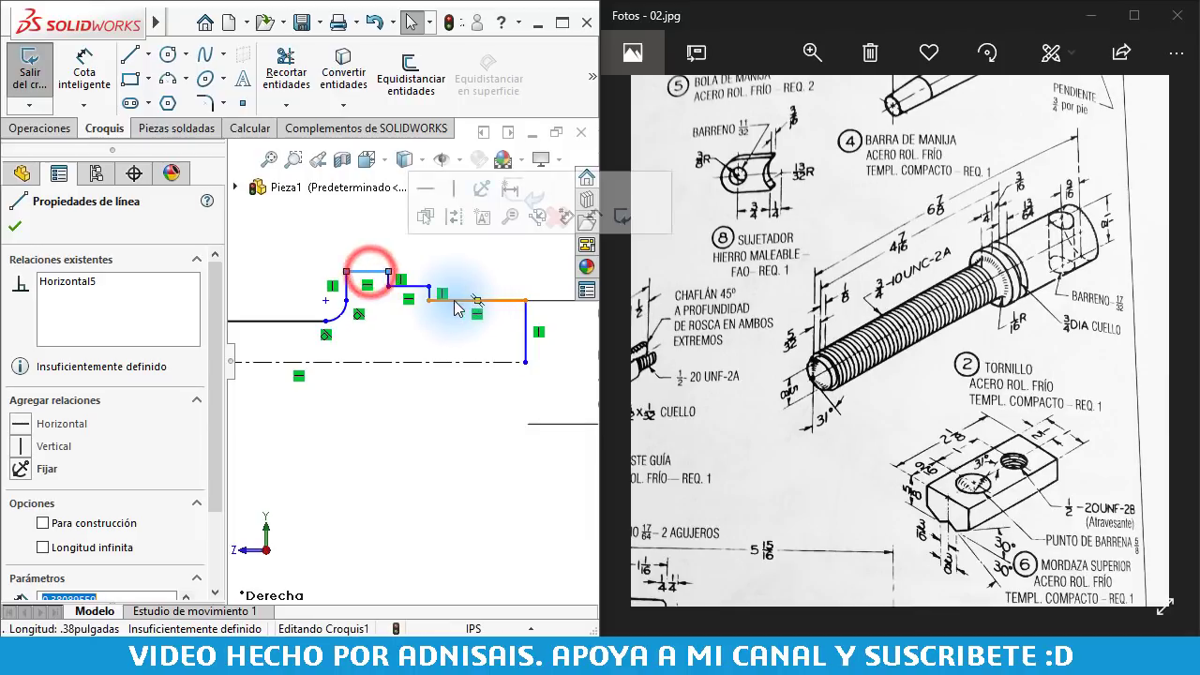
left_click(450, 300, "ctrl")
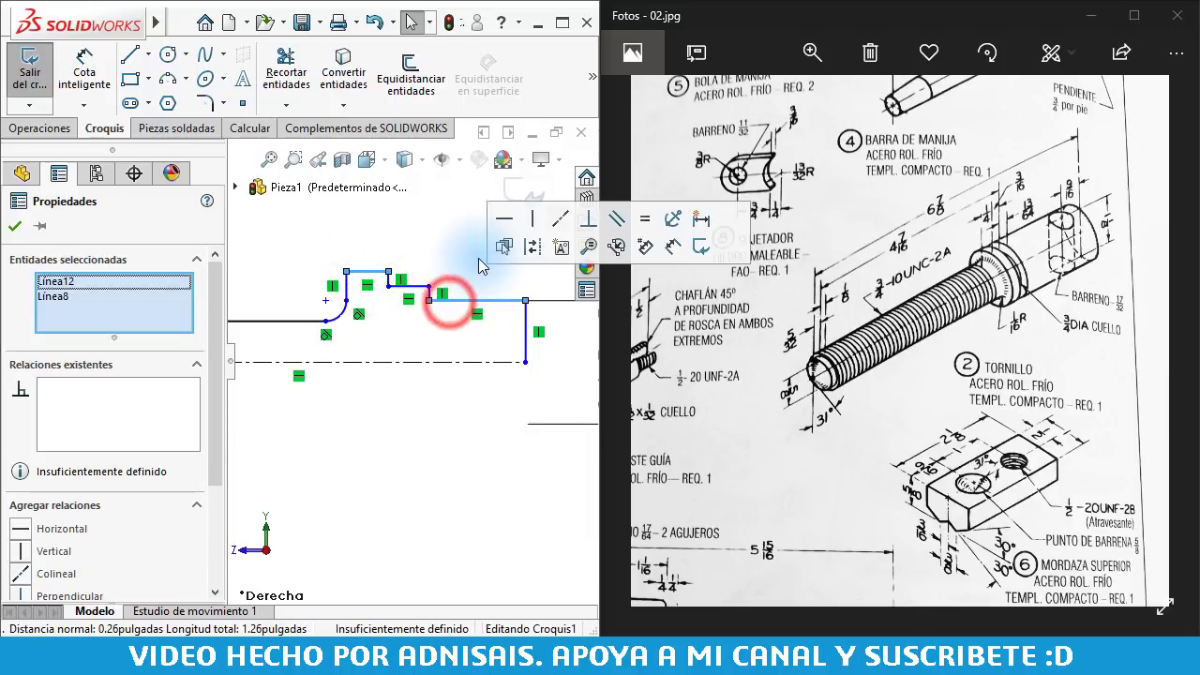
left_click(558, 221)
left_click_drag(359, 306, 409, 327)
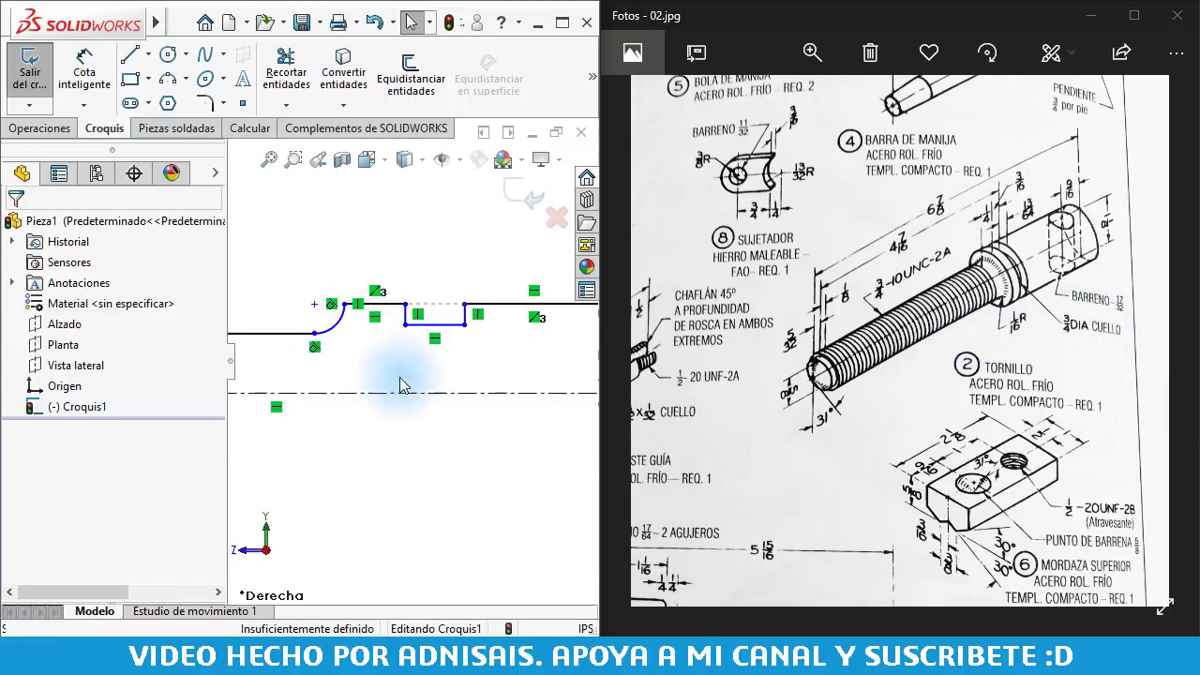
left_click(300, 216)
Dimension the notch's bottom line 3/4" from the centreline
left_click(70, 80)
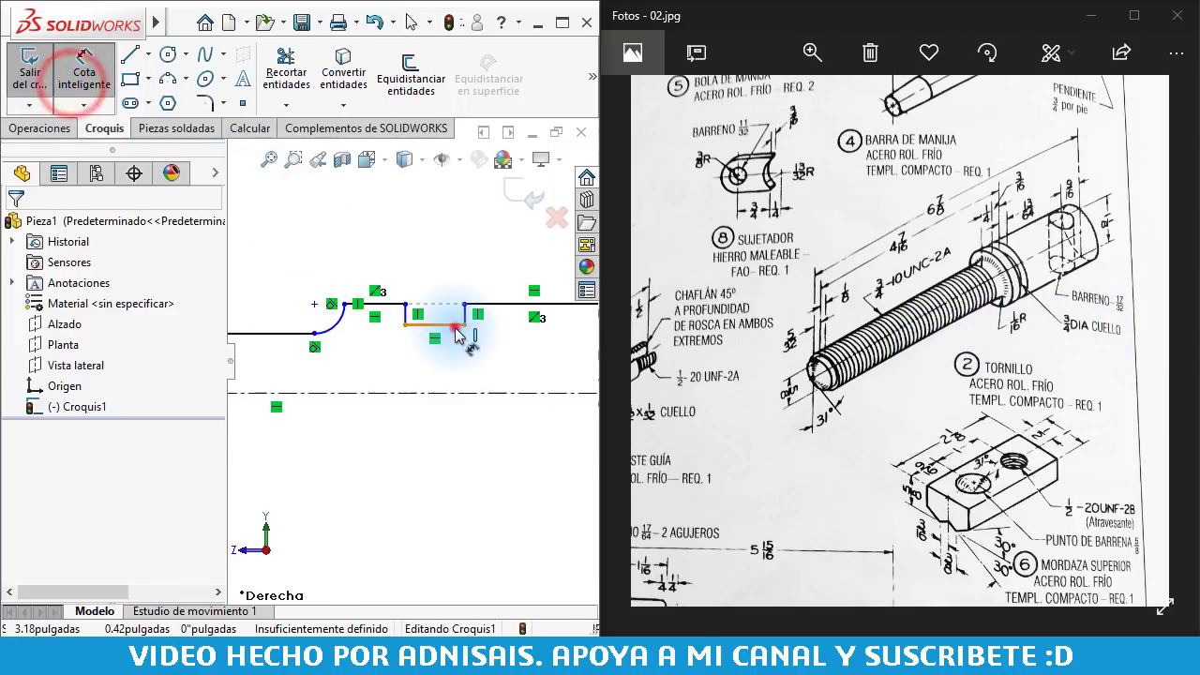
left_click(449, 326)
left_click(457, 394)
left_click(448, 441)
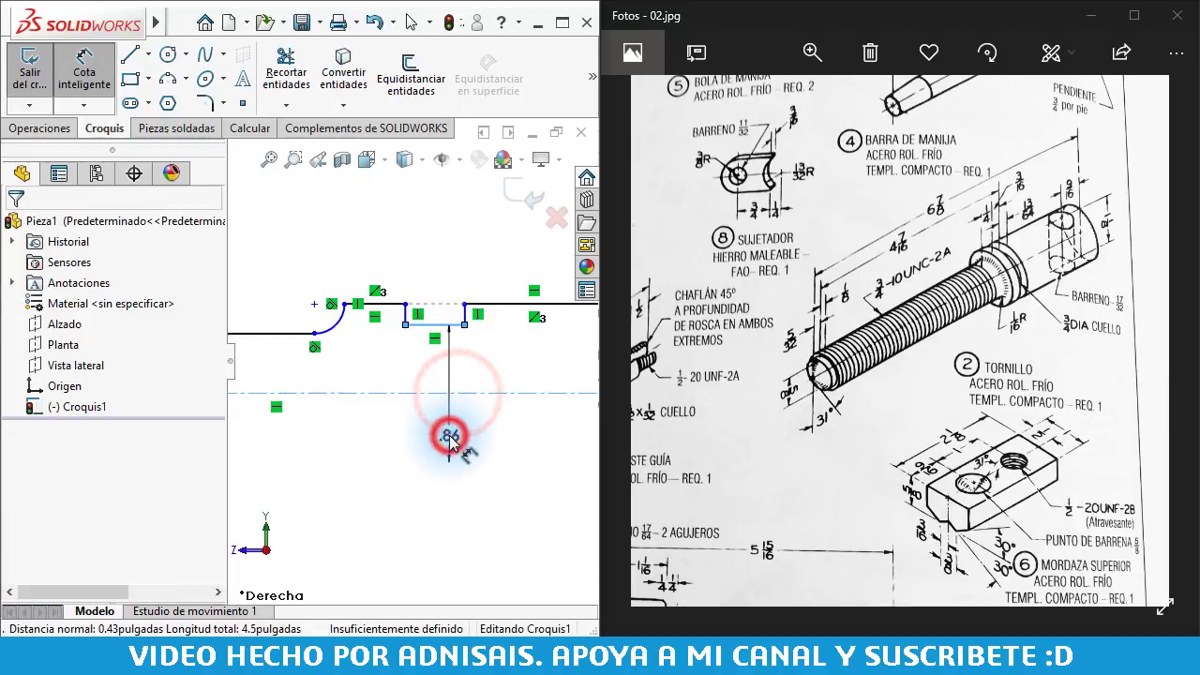
type(".75")
key("Return")
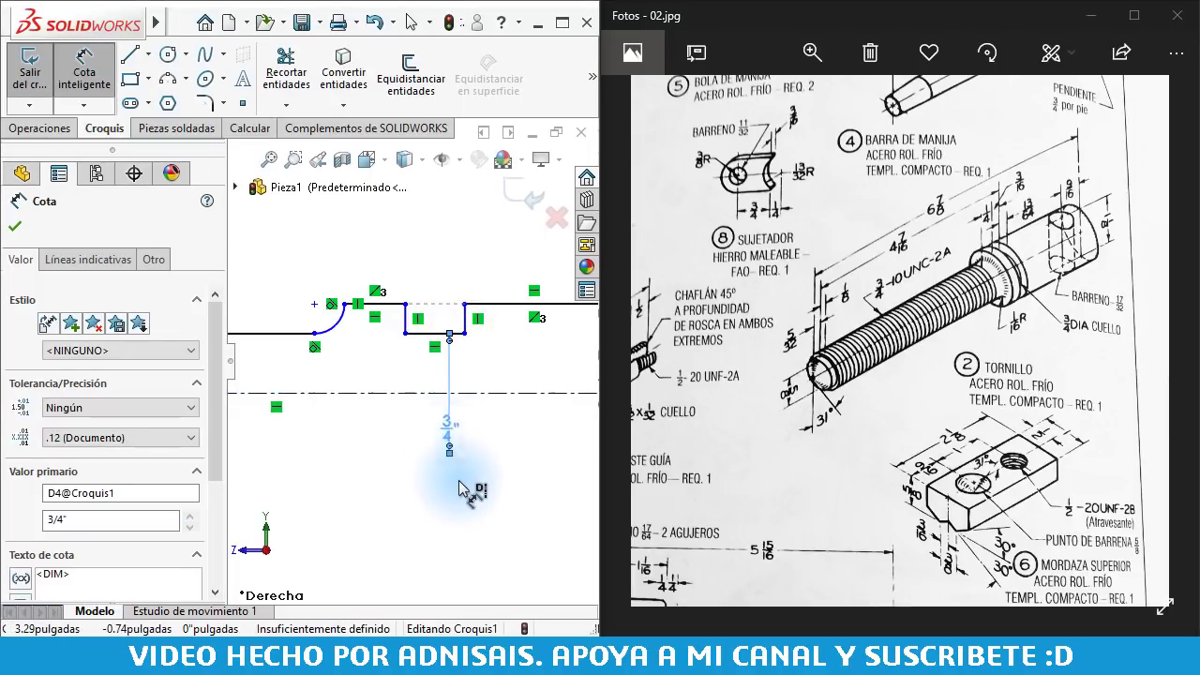
scroll(440, 394, "up", 3)
right_click(382, 274)
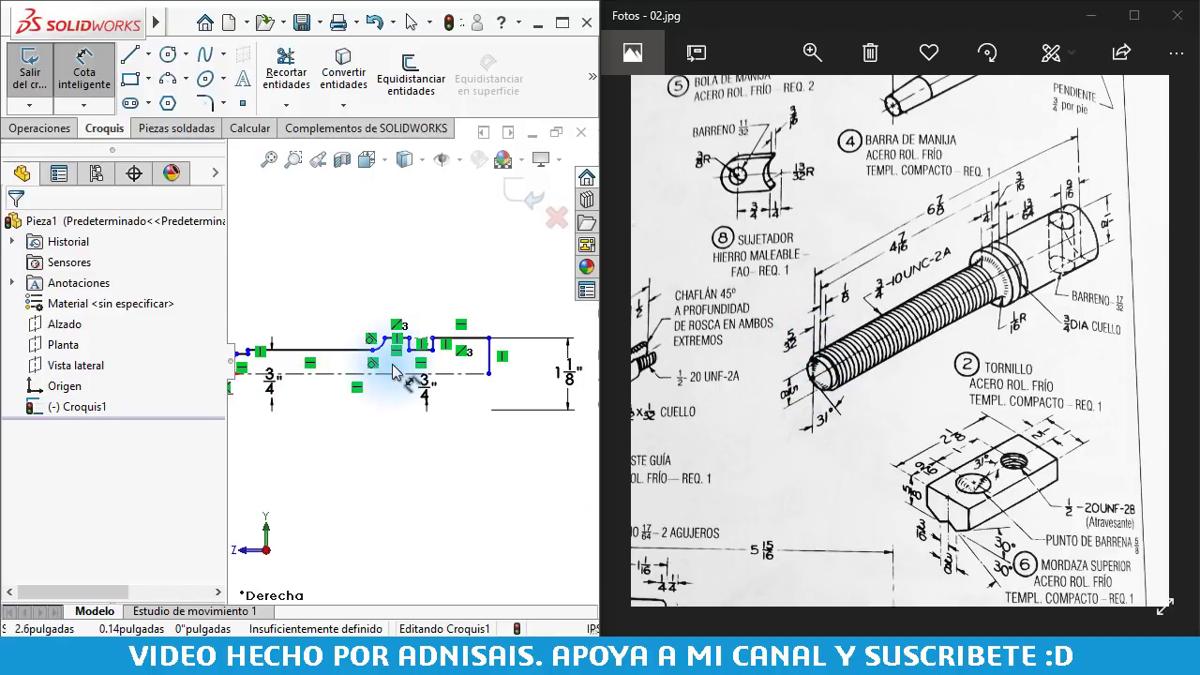
Dimension the overall length along the centreline as 6 7/8", placed below the profile
left_click(460, 373)
left_click(380, 460)
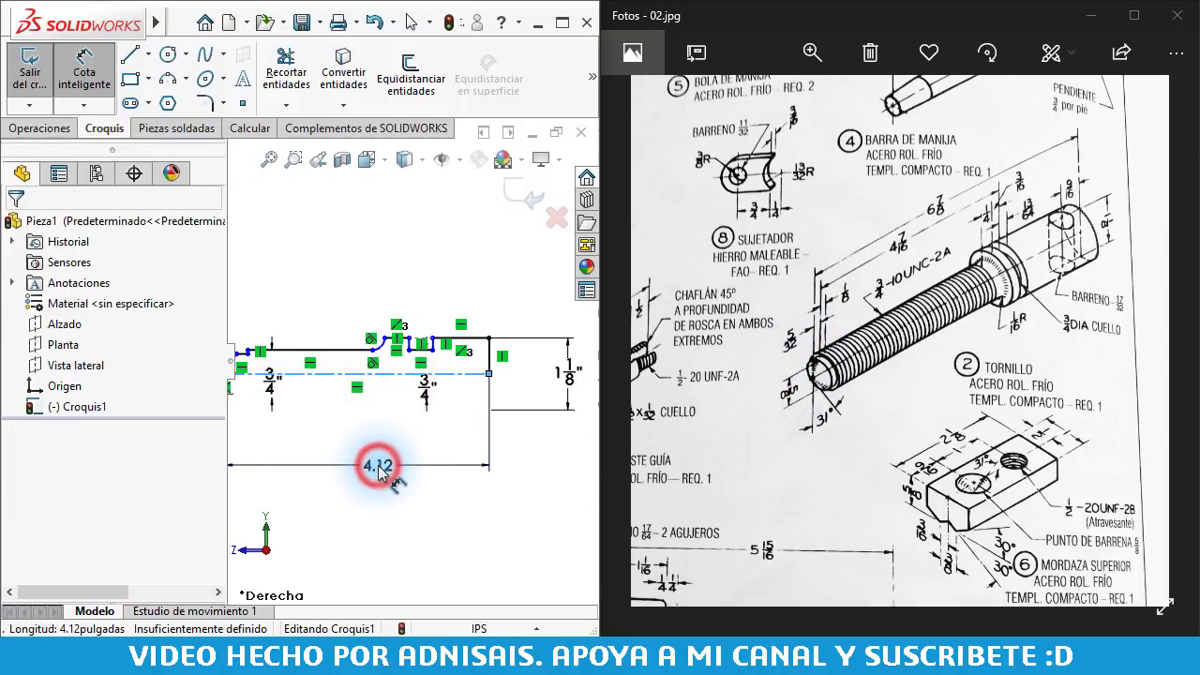
type("6 7/8")
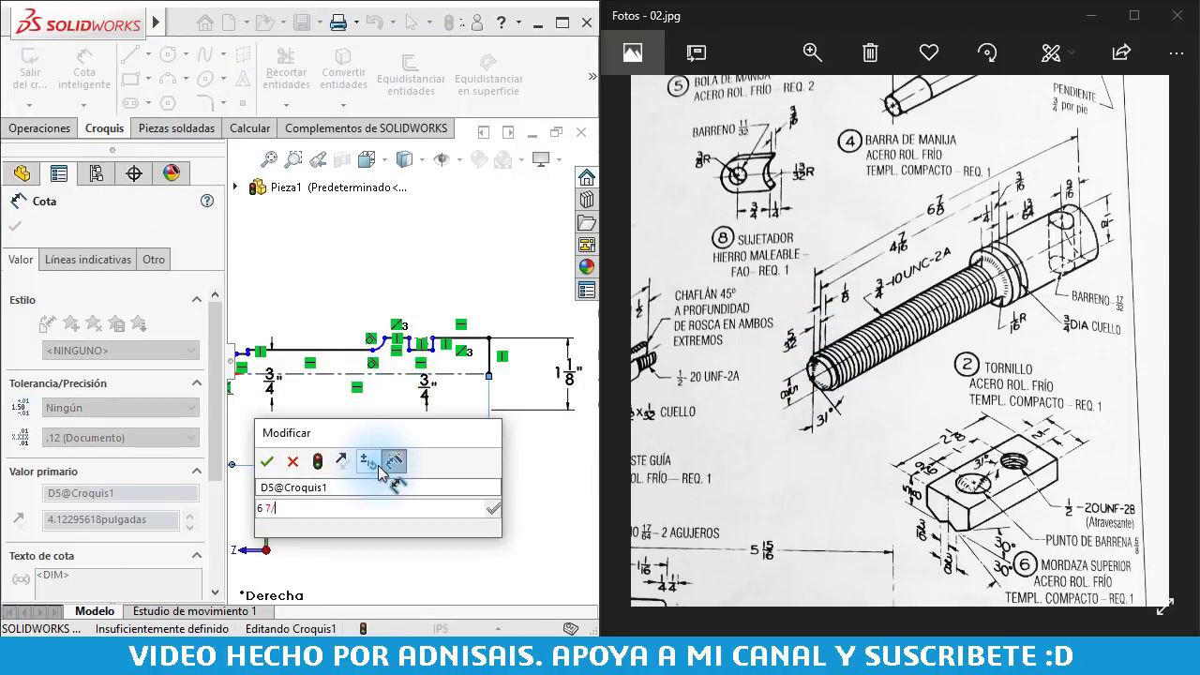
key("Return")
scroll(380, 471, "up", 2)
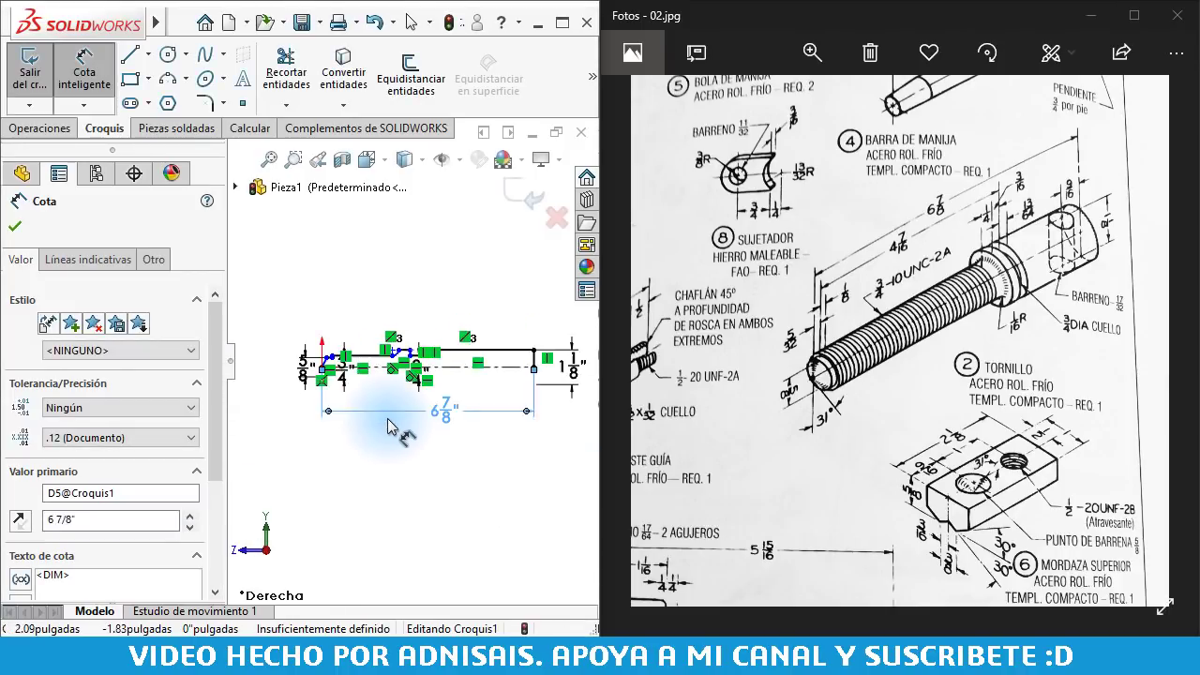
scroll(387, 418, "up", 2)
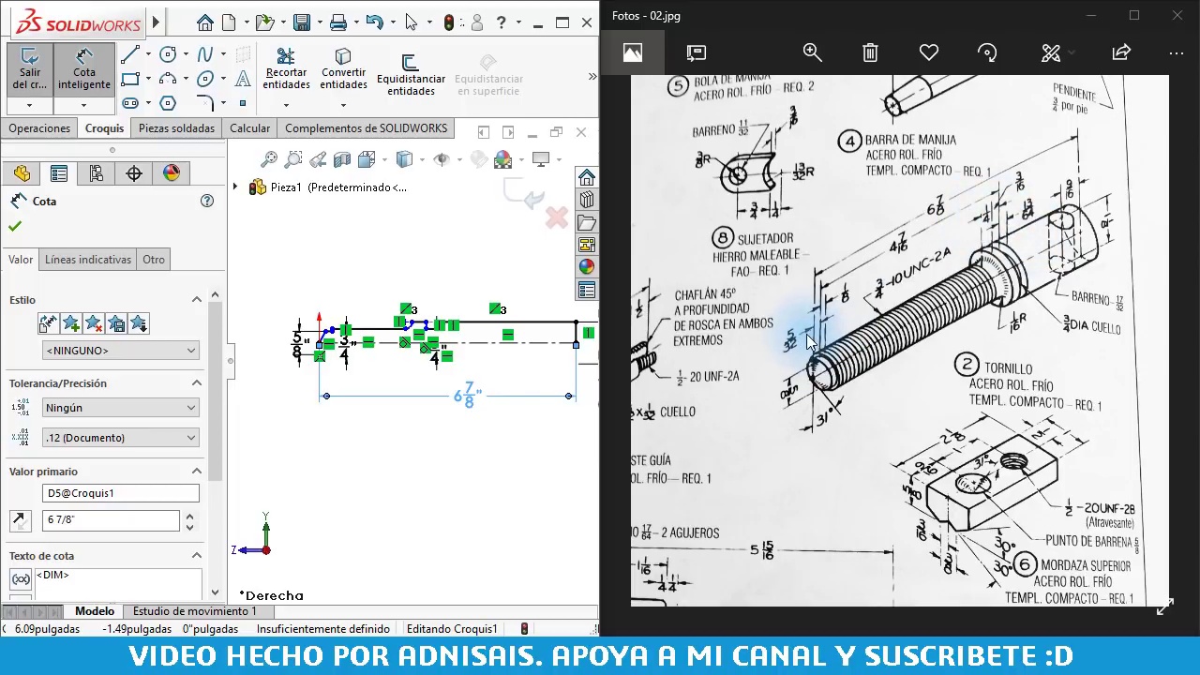
scroll(362, 316, "down", 2)
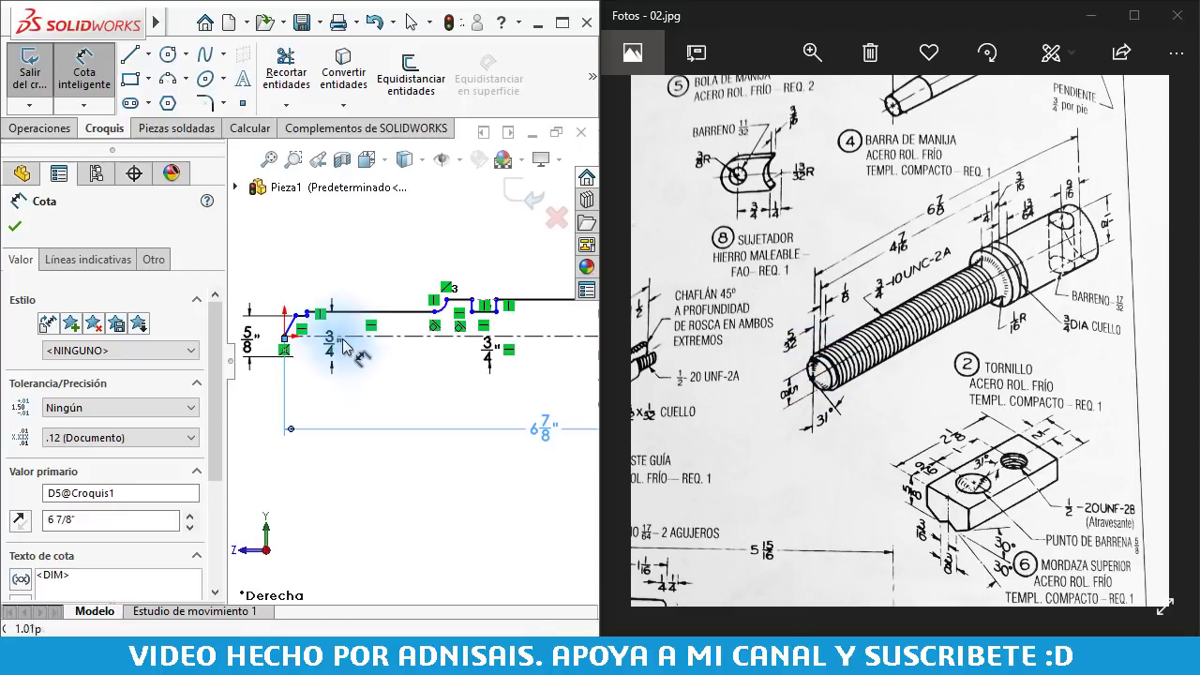
scroll(319, 324, "down", 2)
scroll(307, 330, "down", 2)
Dimension the left-end chamfer line to 5/32" and the short shoulder line beside it to 1/8"
left_click(309, 324)
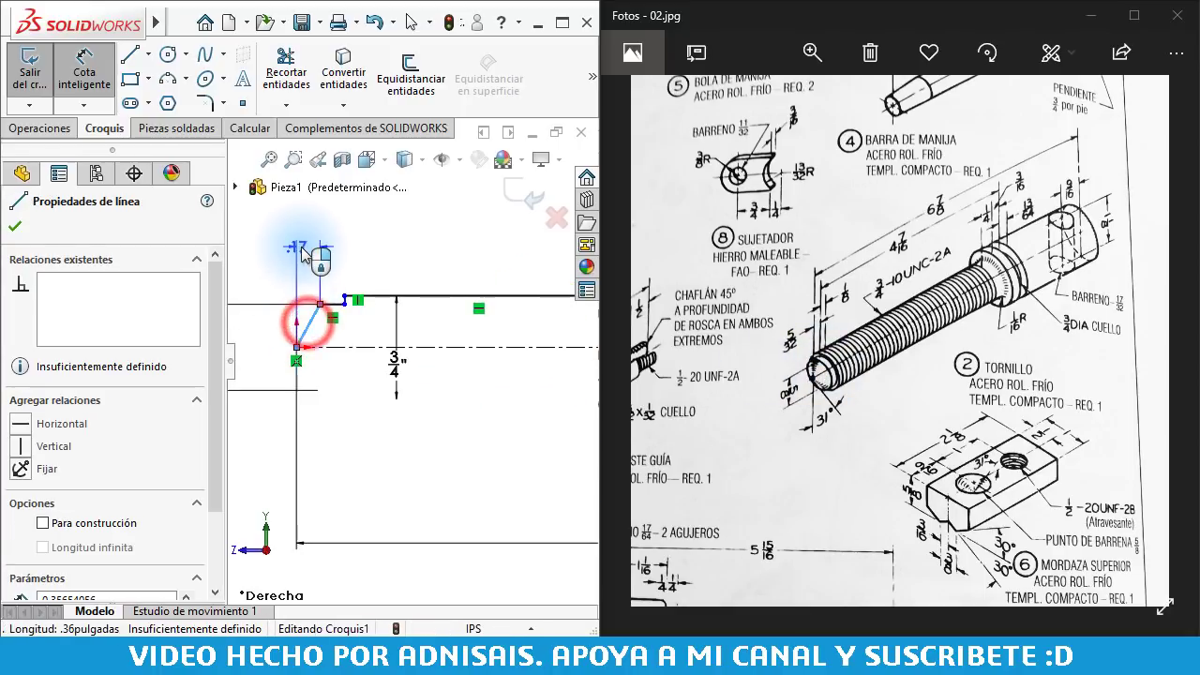
left_click(300, 241)
type("5/32")
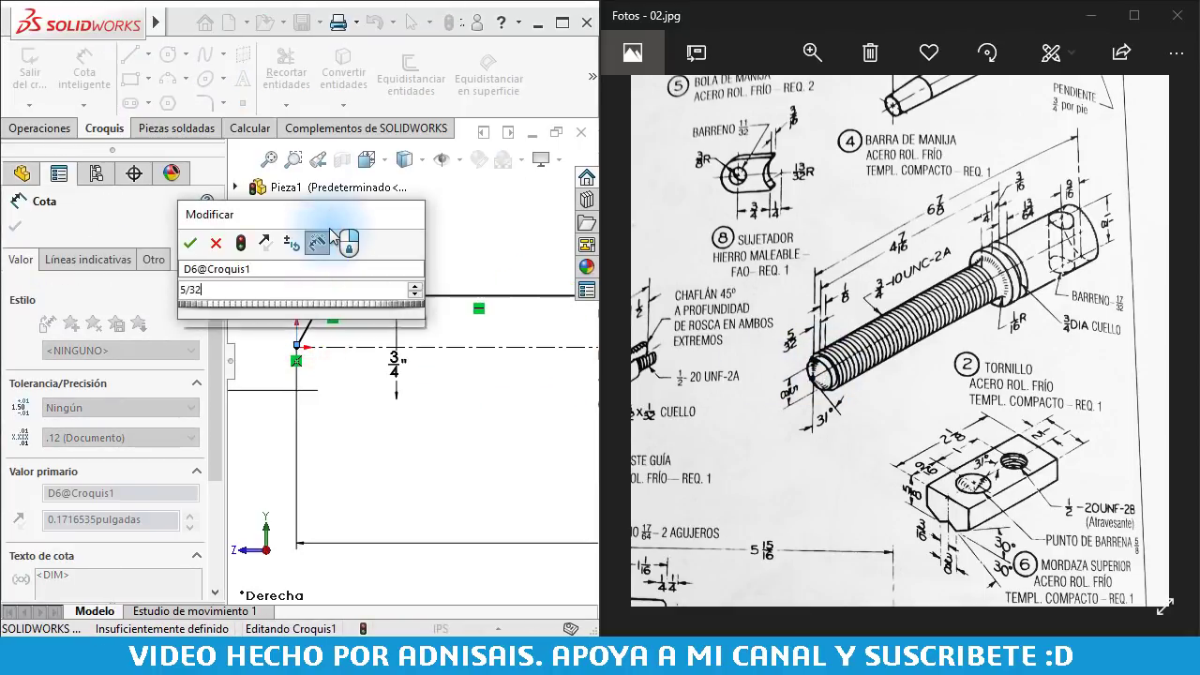
key("Return")
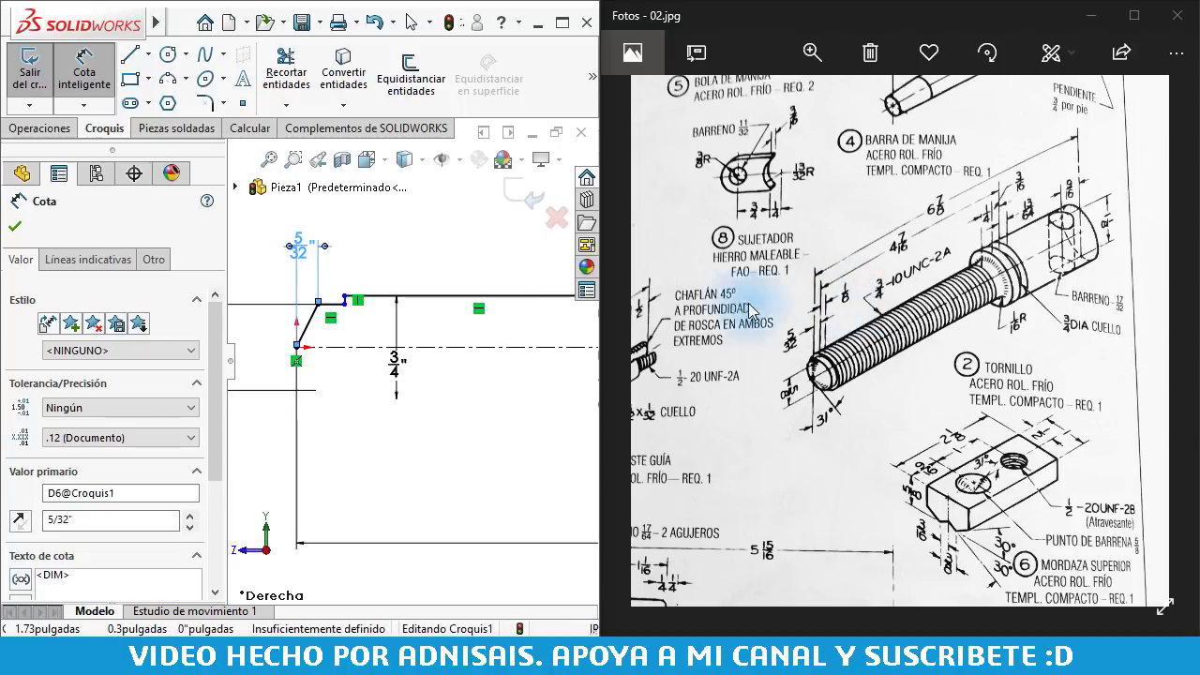
left_click(336, 304)
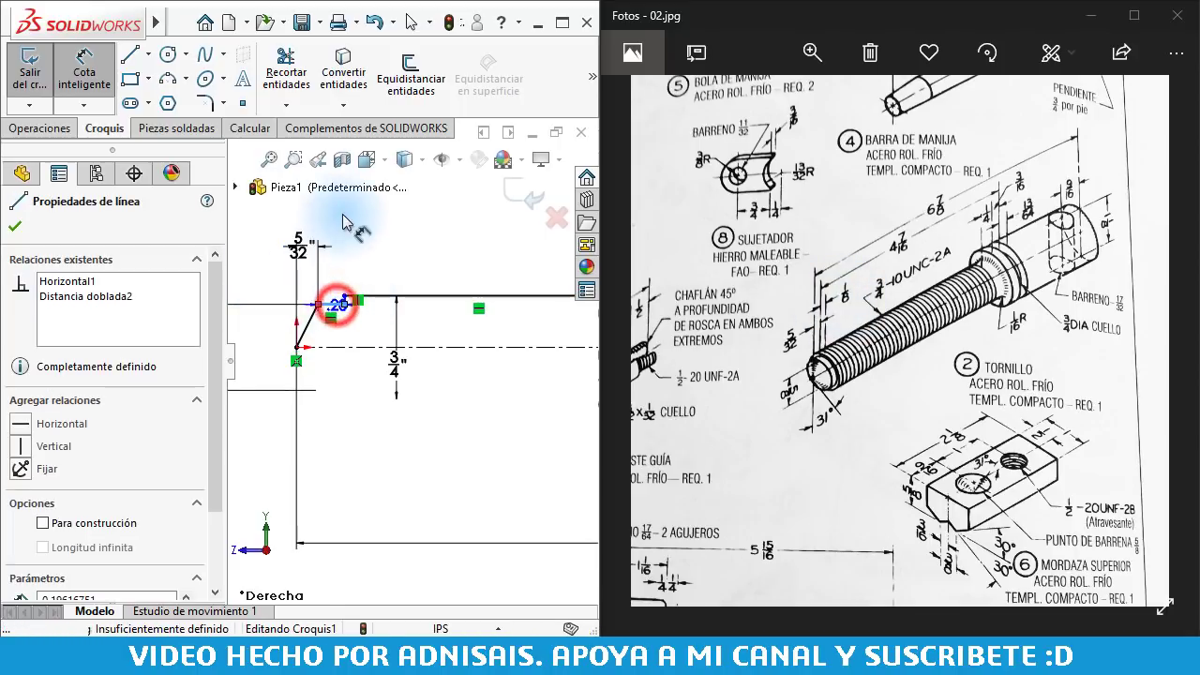
left_click(340, 202)
type("1/8")
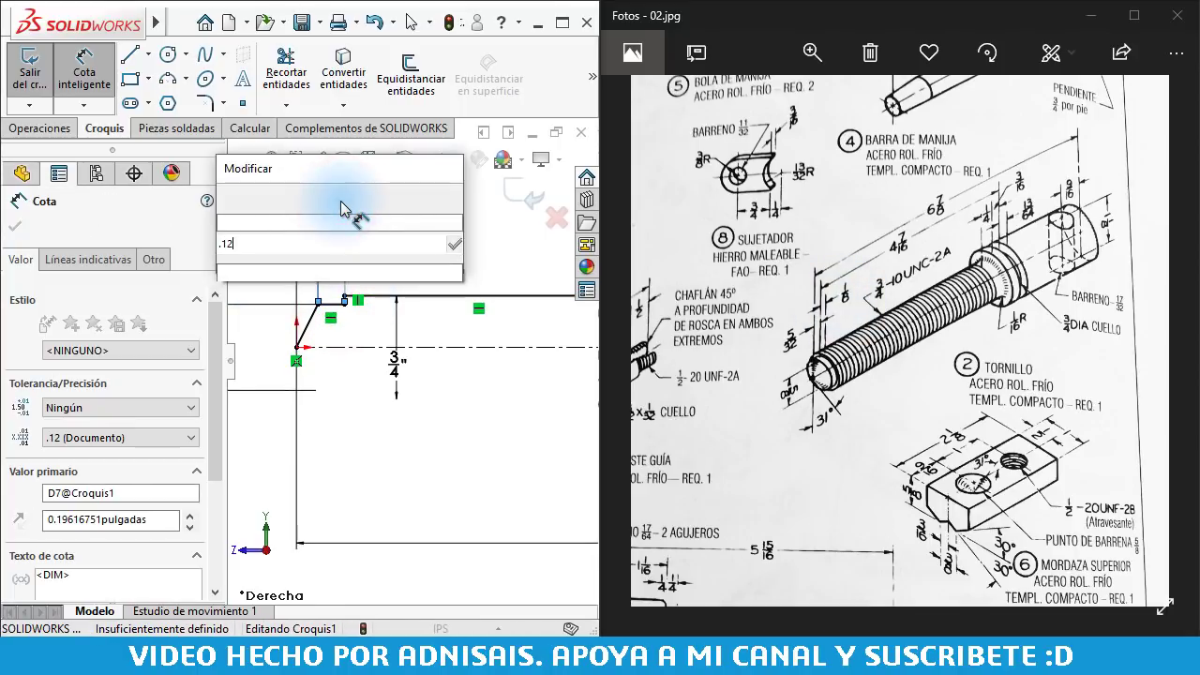
key("Return")
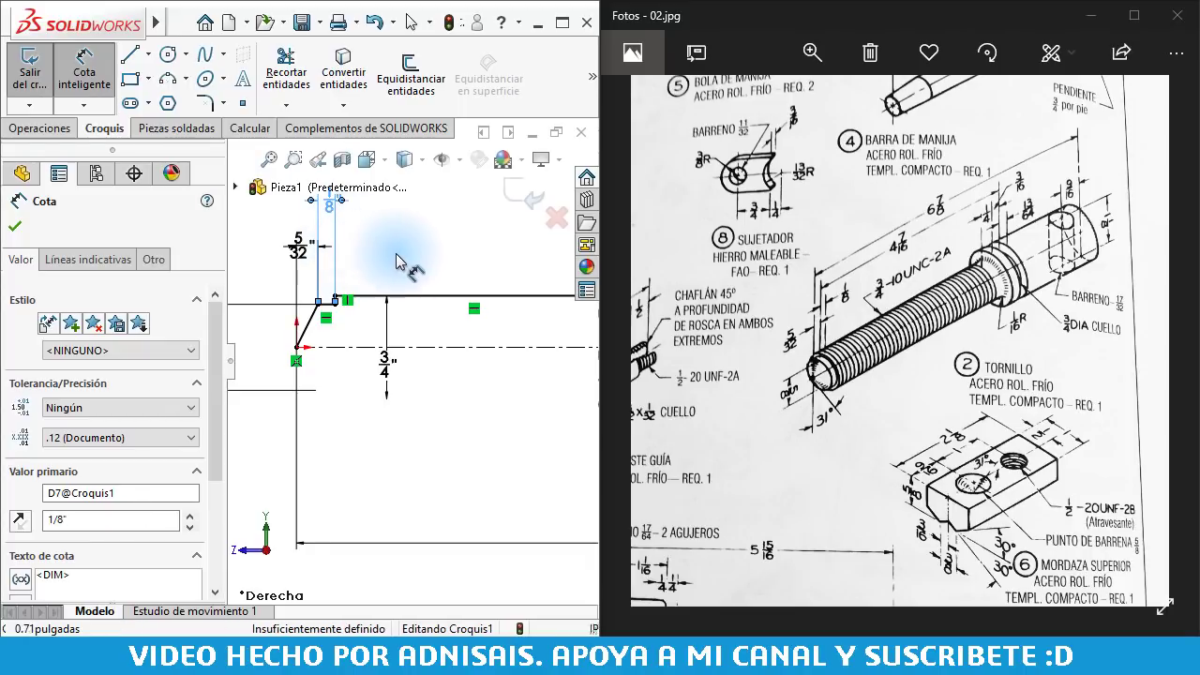
left_click(438, 245)
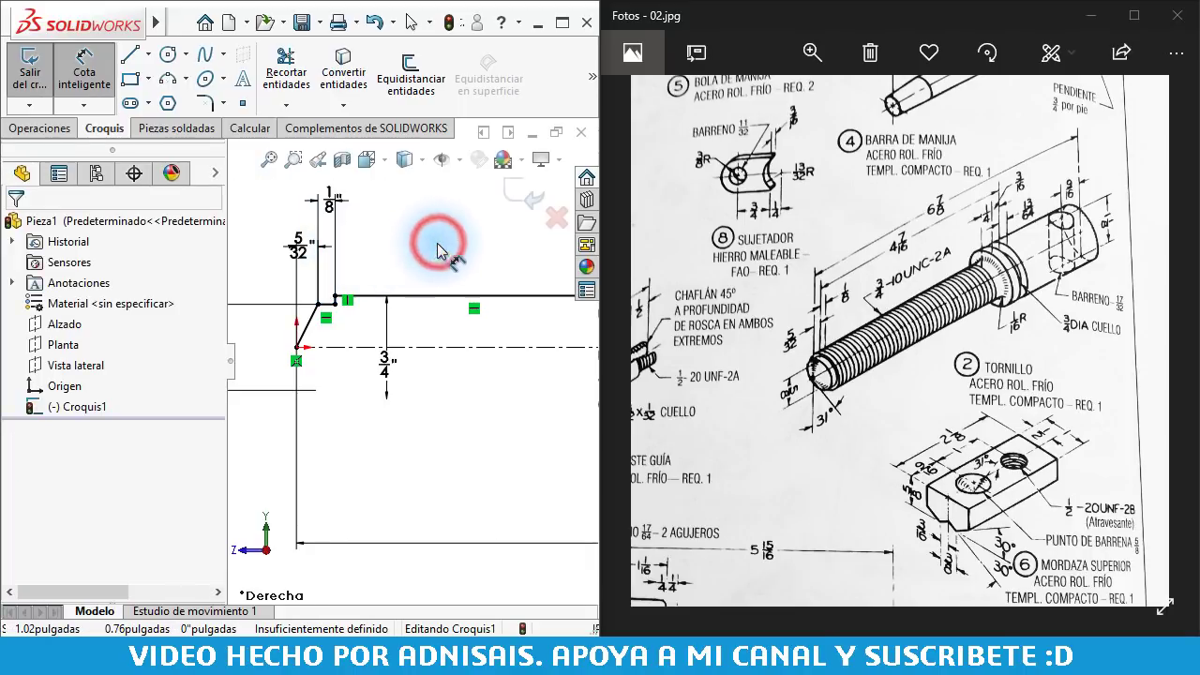
left_click(319, 306)
scroll(375, 291, "up", 3)
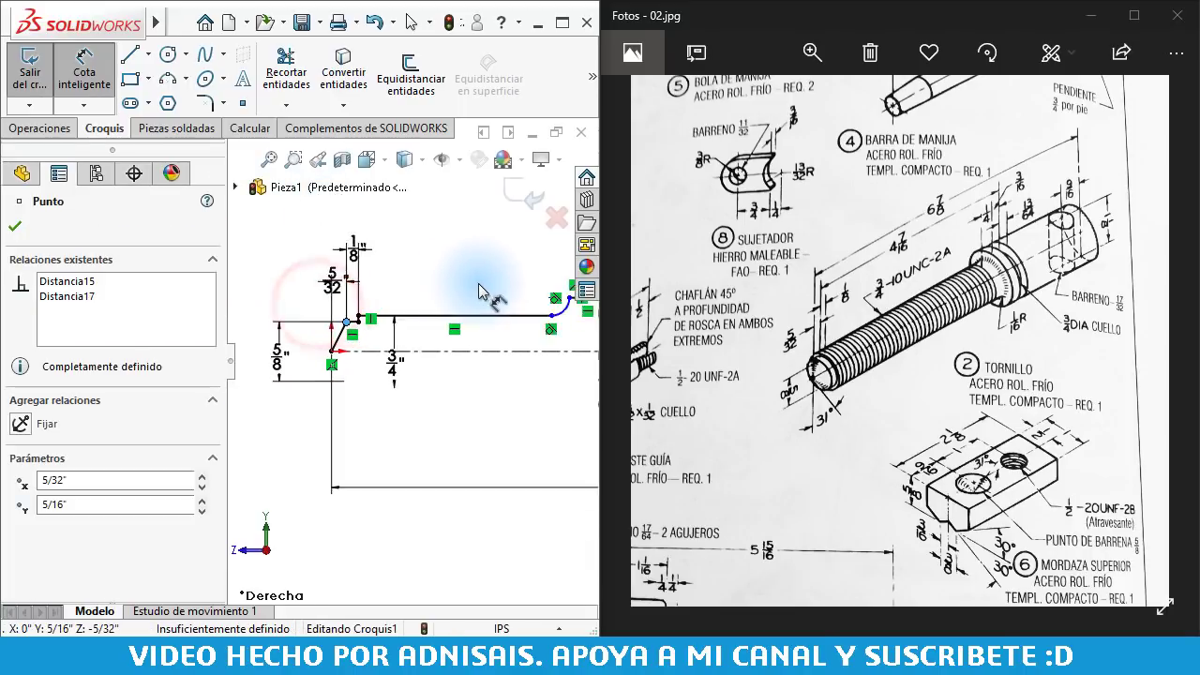
middle_click_drag(468, 269, 501, 319, "ctrl")
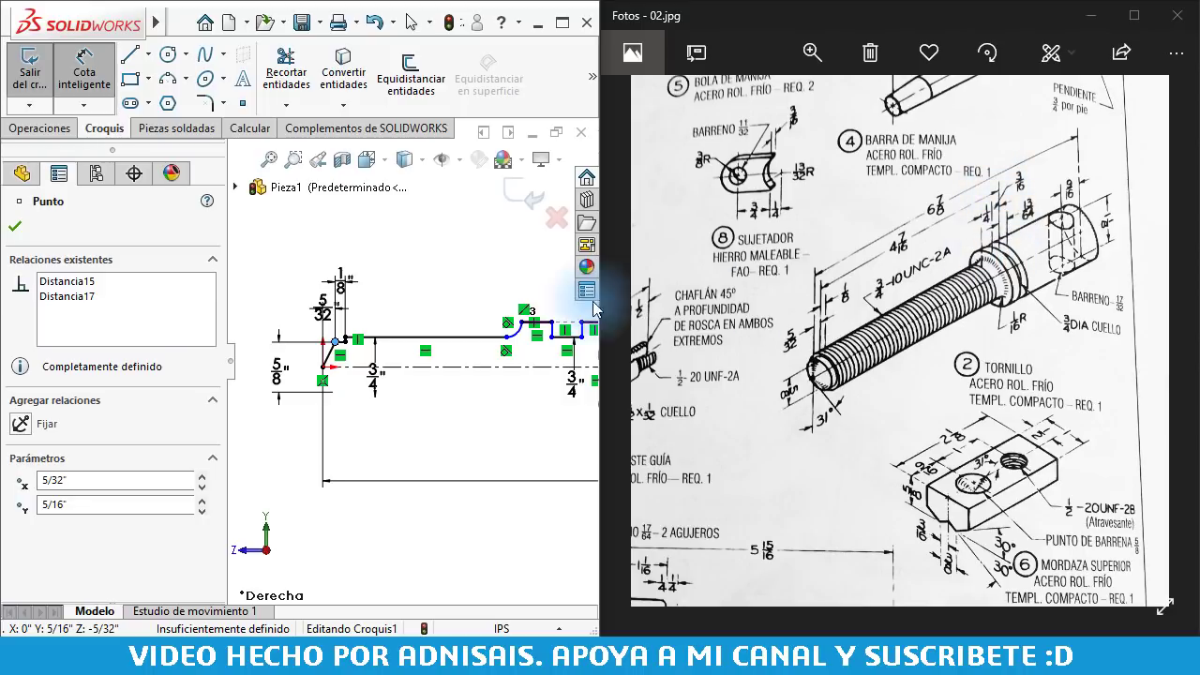
Dimension the notch's vertical edge to 4 7/16" from the end
left_click(551, 330)
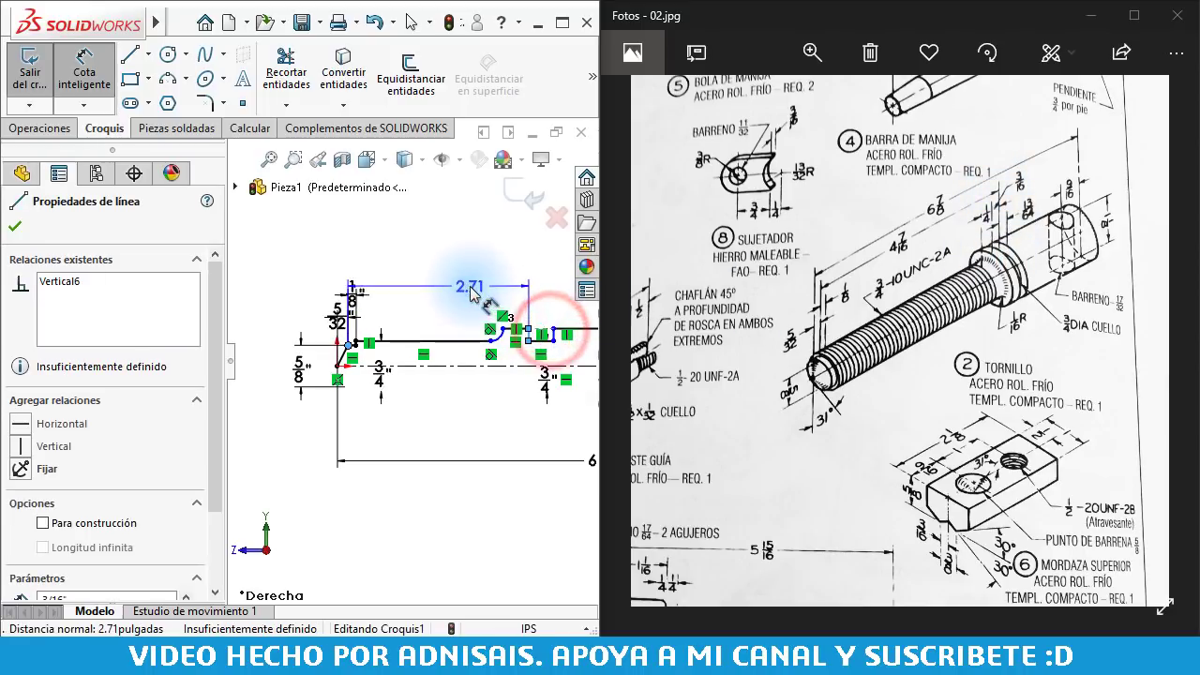
left_click(466, 270)
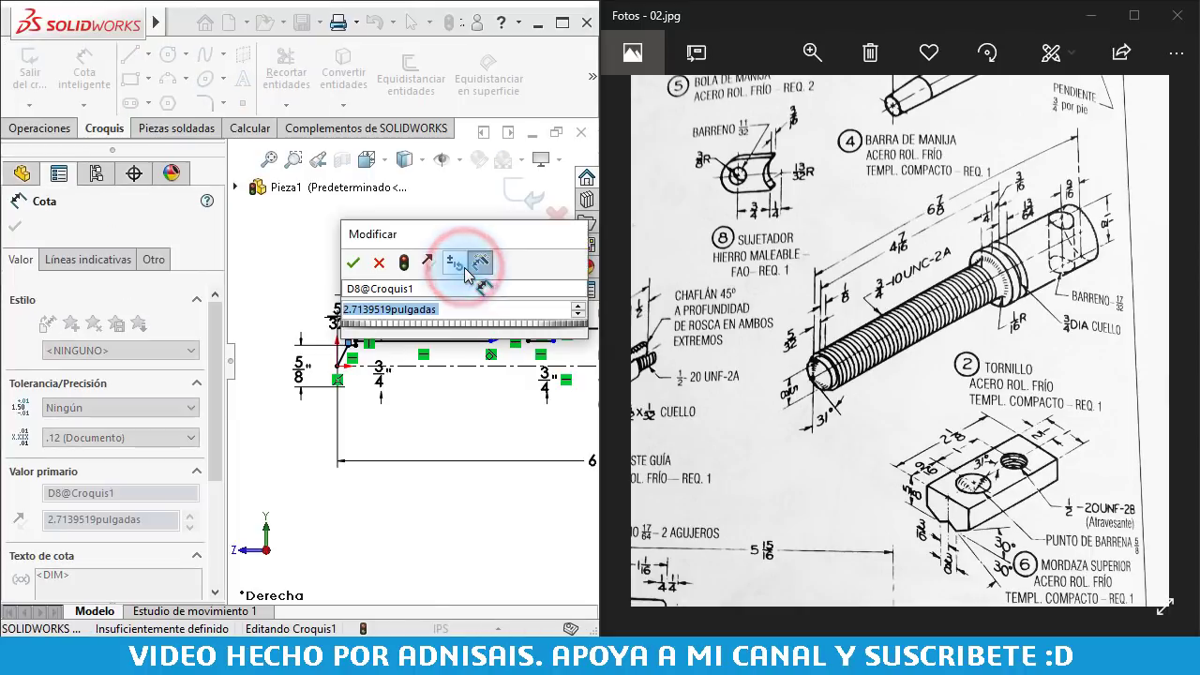
type("4 7/")
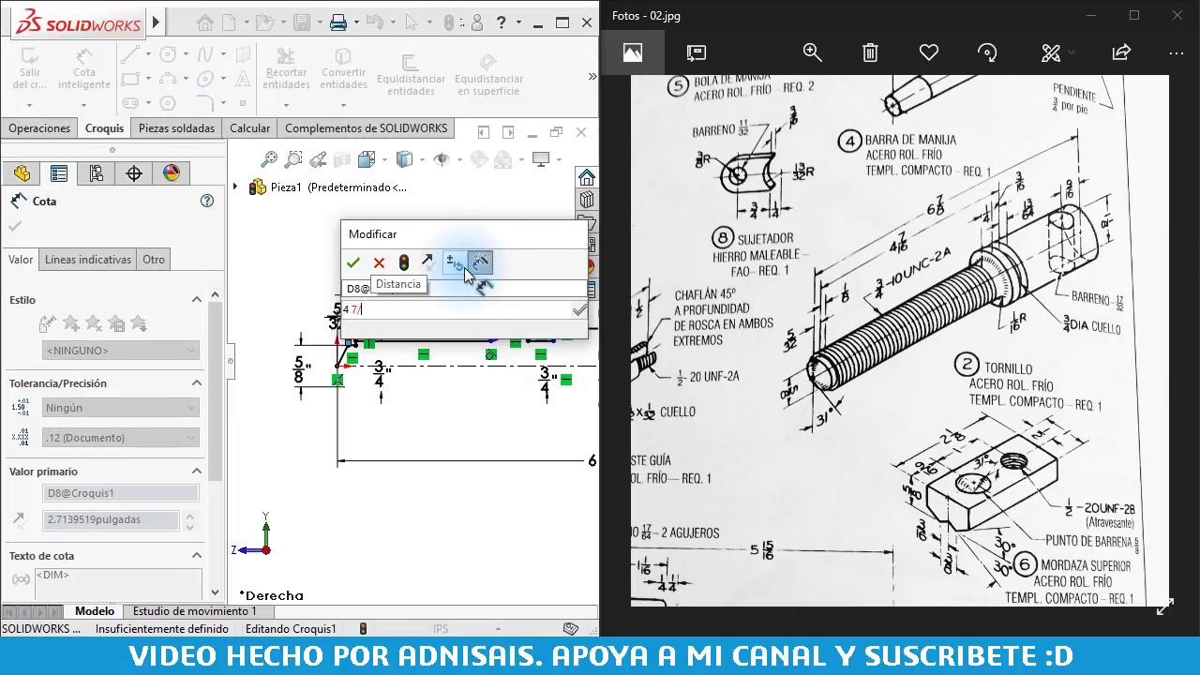
type("16")
key("Return")
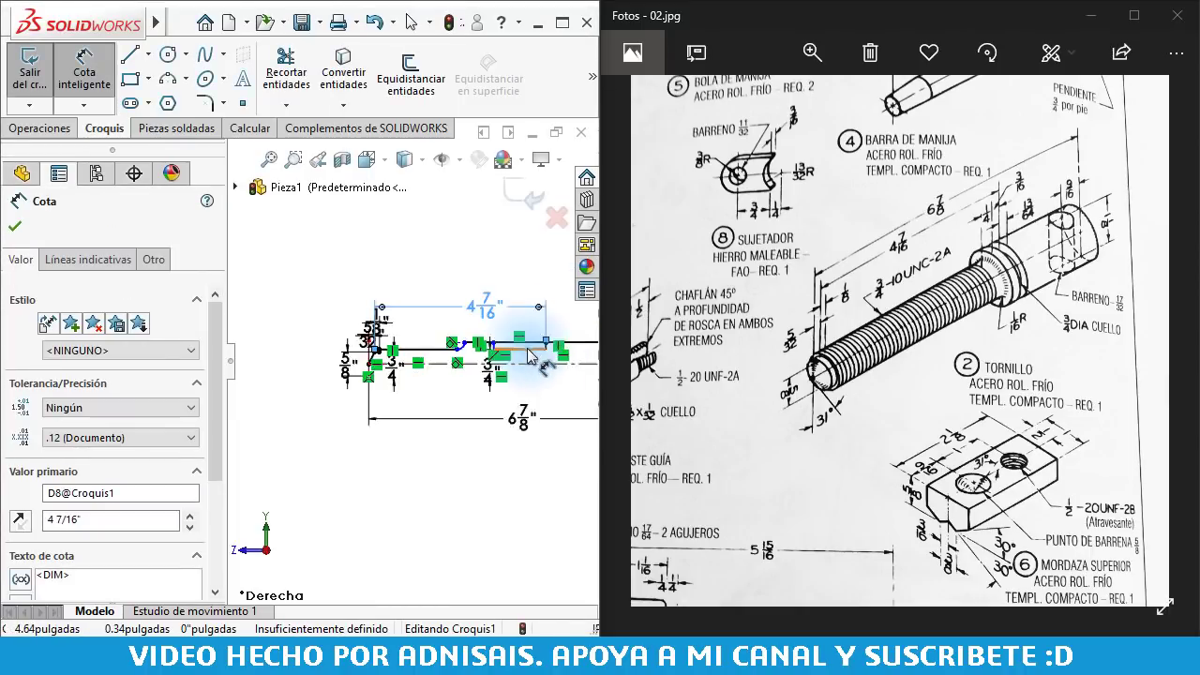
scroll(530, 356, "down", 3)
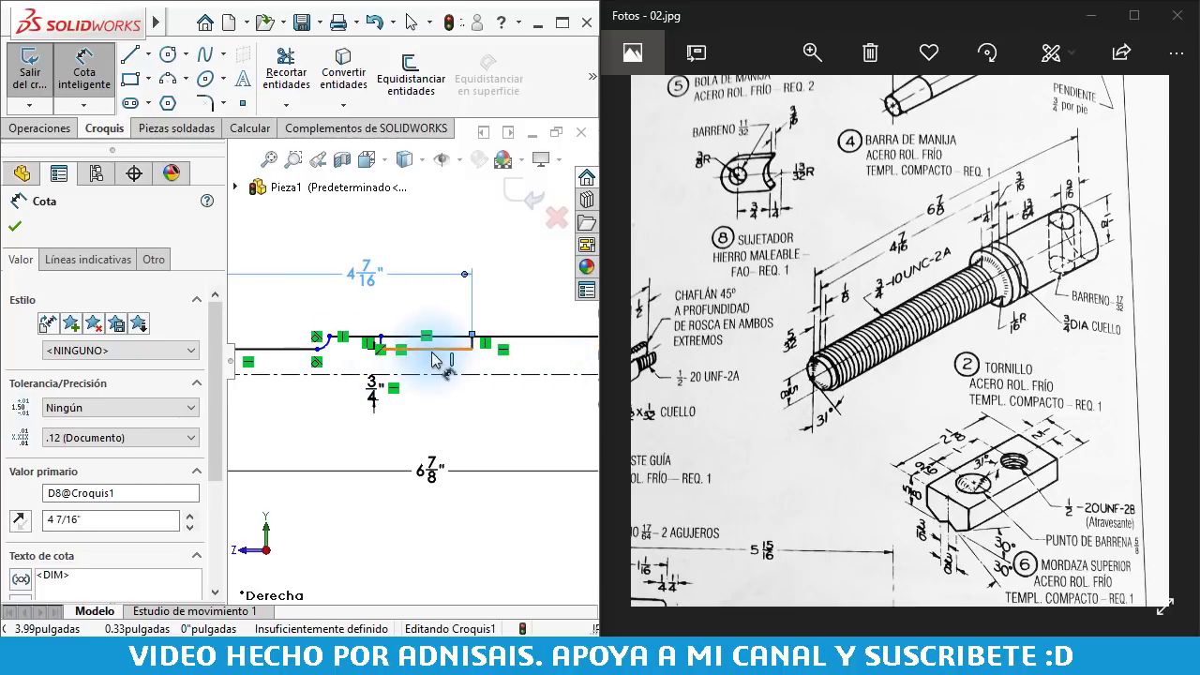
key("Escape")
Drag the step point further right toward the notch
middle_click_drag(436, 361, 388, 348, "ctrl")
scroll(349, 357, "down", 1)
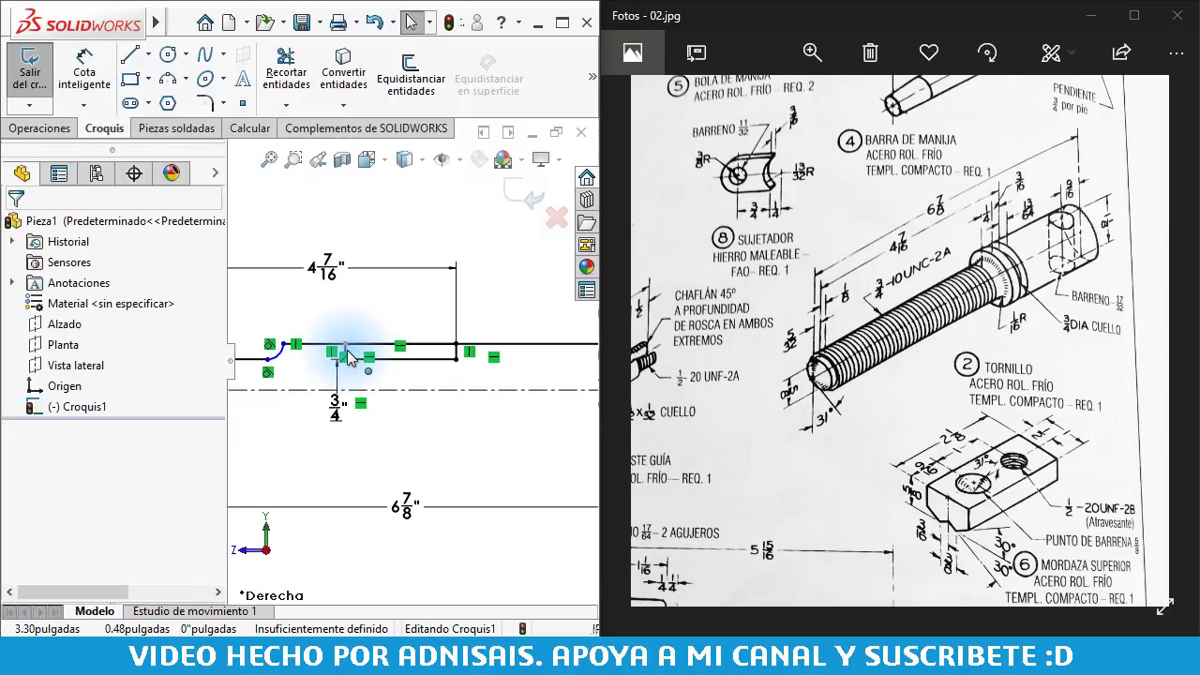
left_click_drag(347, 351, 509, 345)
left_click(491, 429)
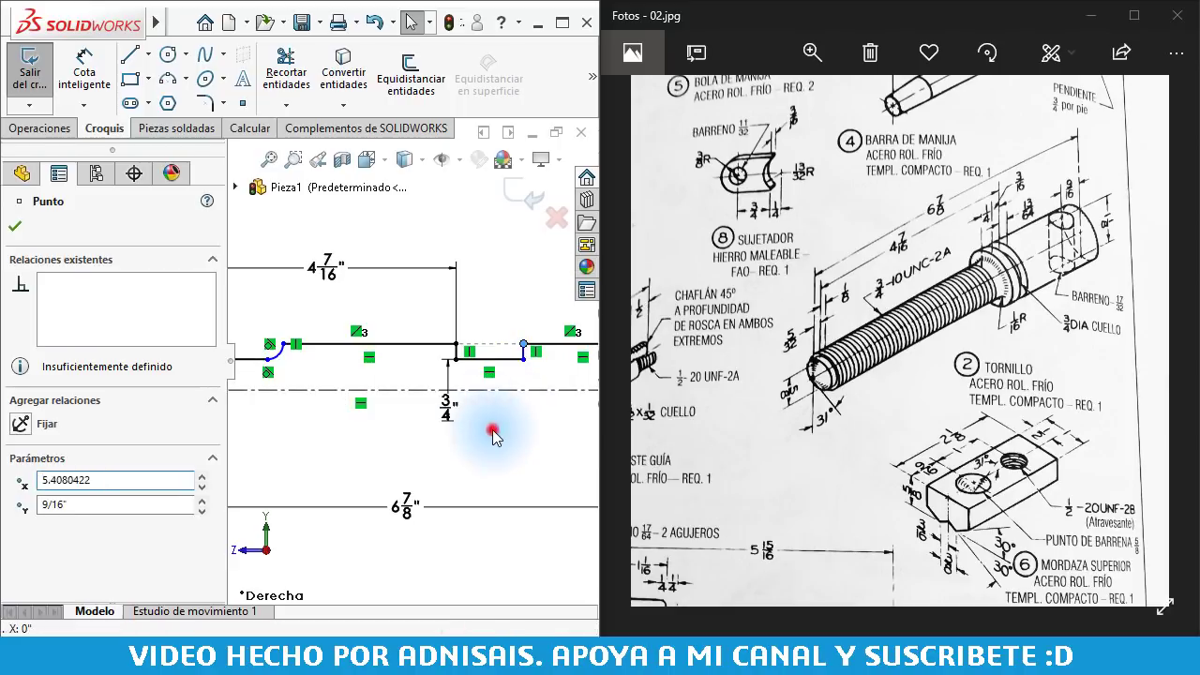
scroll(478, 350, "down", 2)
scroll(381, 397, "up", 2)
scroll(333, 401, "up", 2)
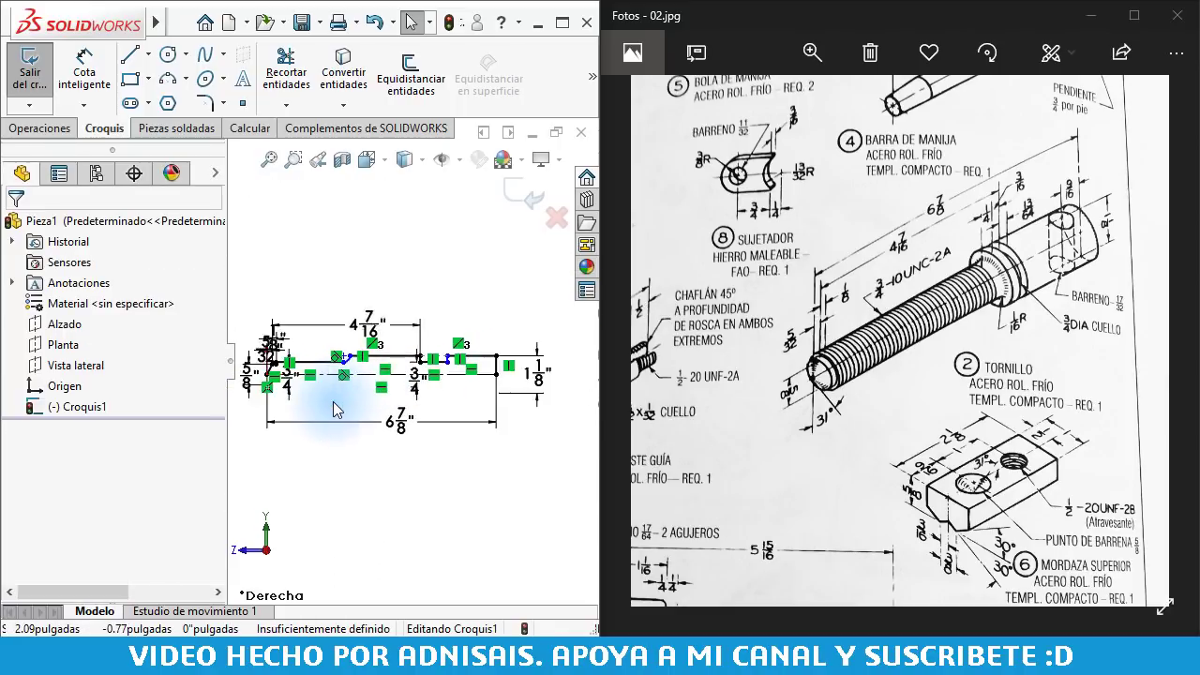
scroll(333, 401, "up", 1)
Dimension the shoulder line to 1/4" with Smart Dimension
left_click(84, 71)
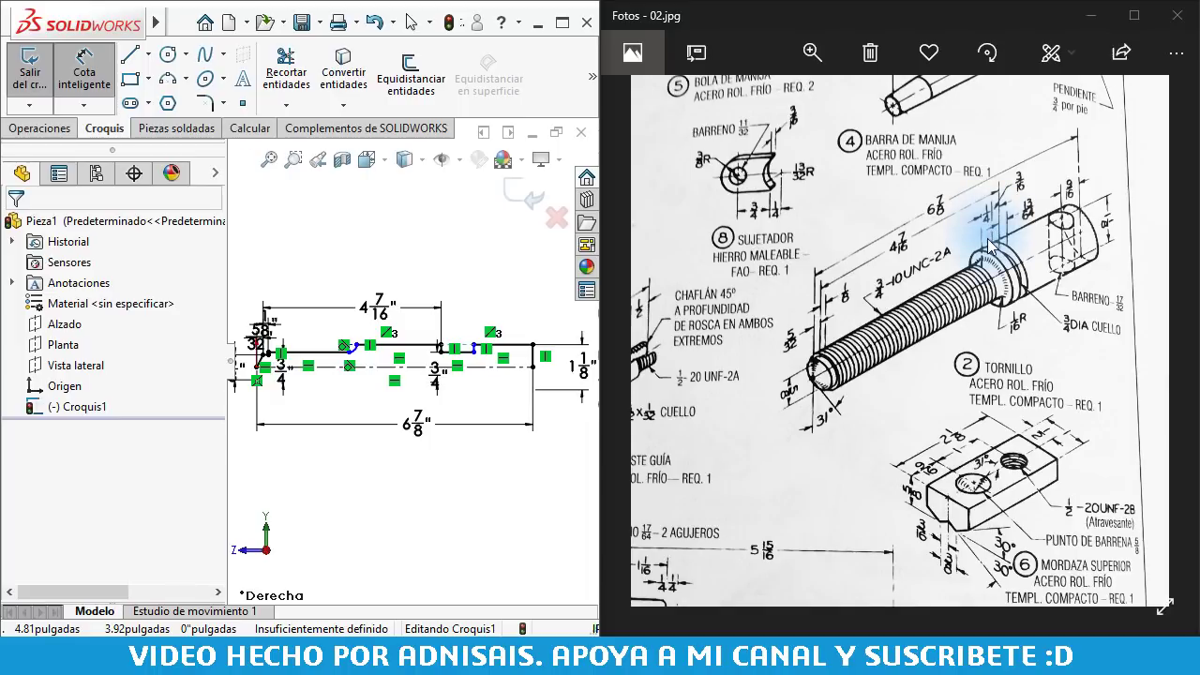
scroll(365, 321, "down", 2)
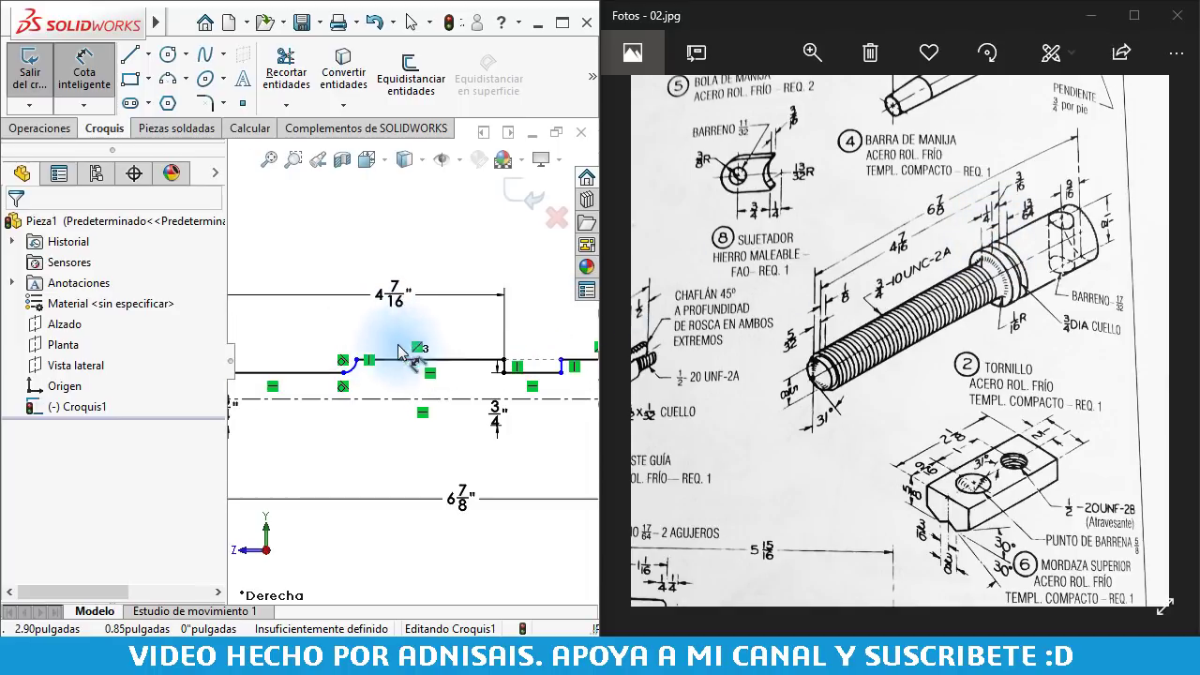
left_click(453, 363)
left_click(456, 241)
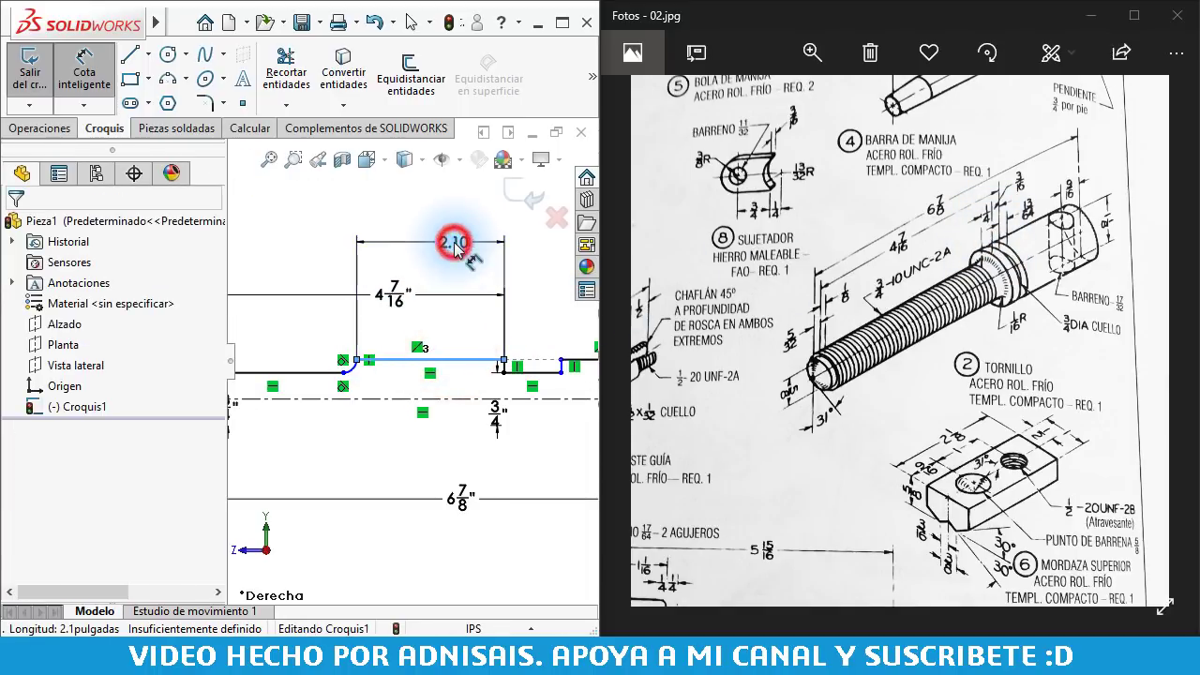
type("1/4")
key("Return")
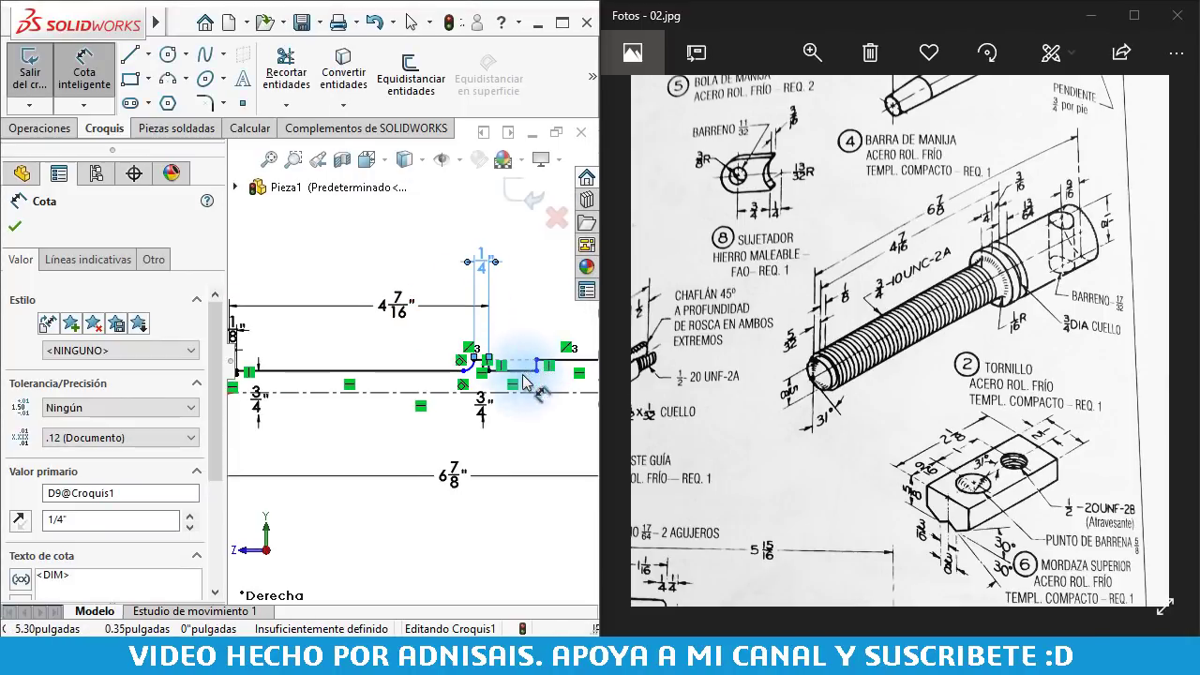
Give the corner fillet arc a radius of 1/16"
left_click_drag(521, 360, 423, 377)
left_click(434, 369)
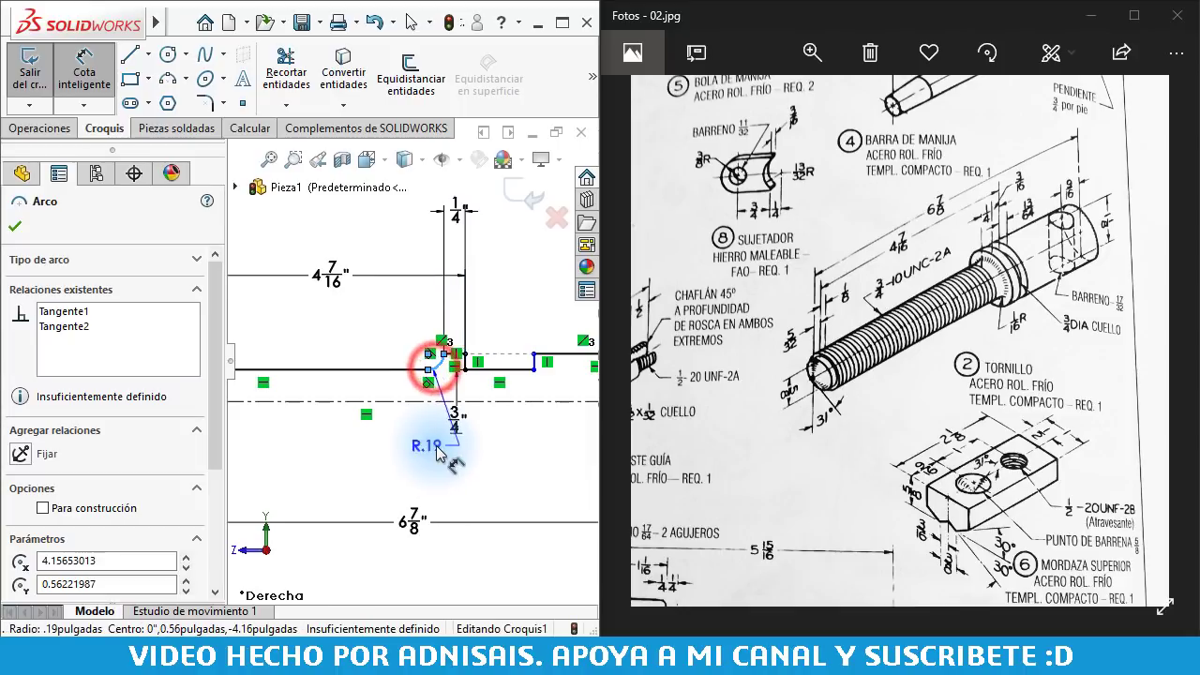
left_click(430, 455)
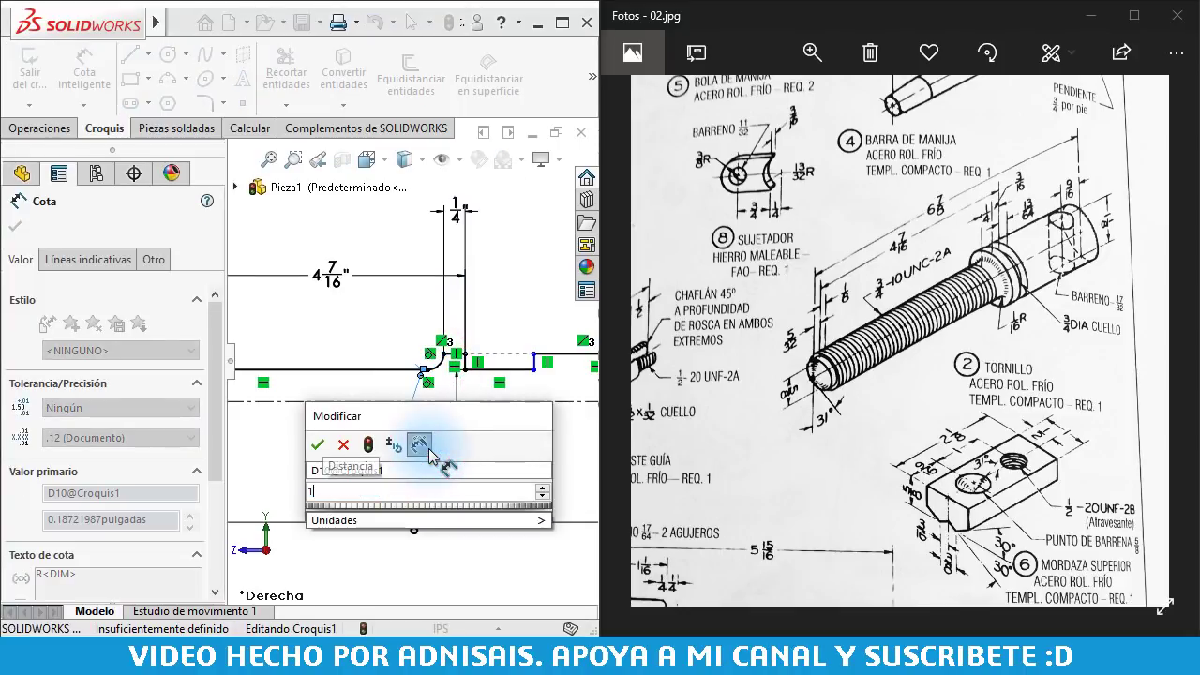
type("1/16")
key("Return")
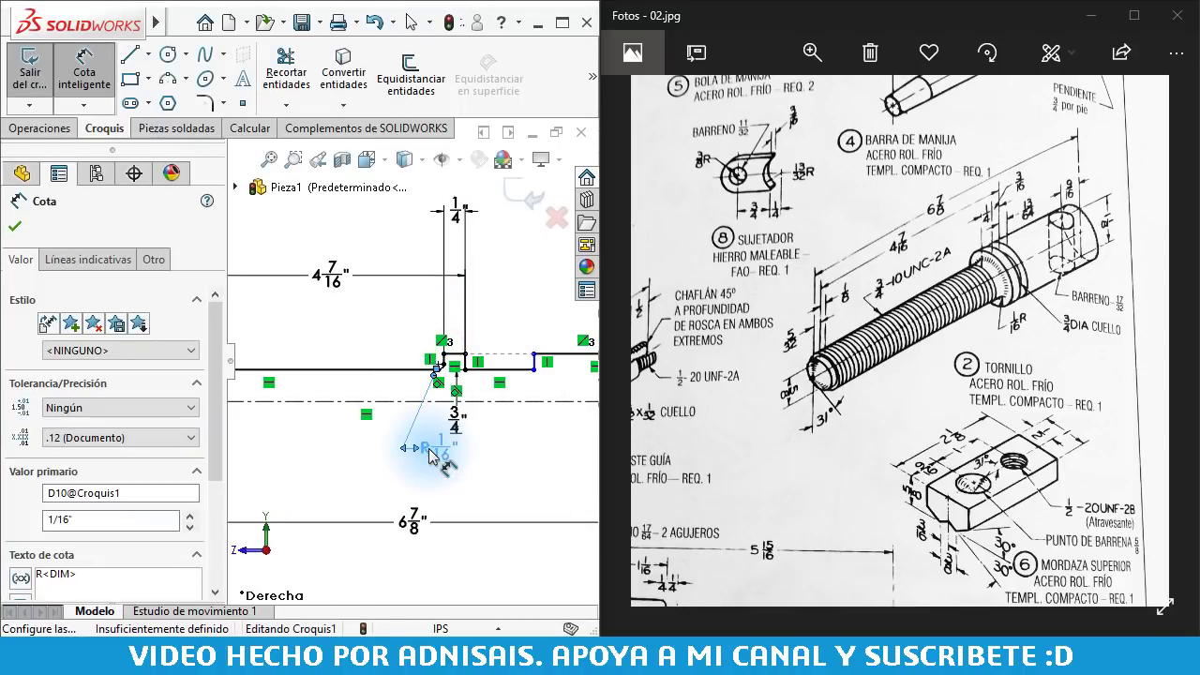
left_click(509, 459)
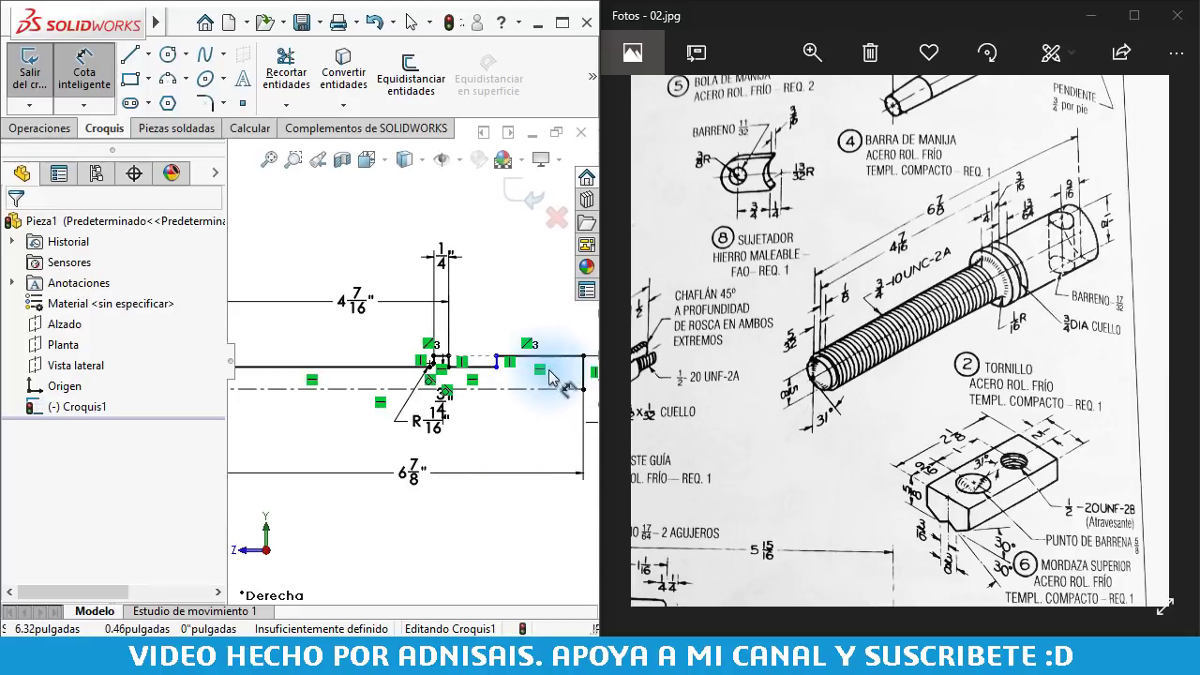
Dimension the short line beside the fillet to 13/64", leaving the sketch fully defined
scroll(488, 363, "down", 2)
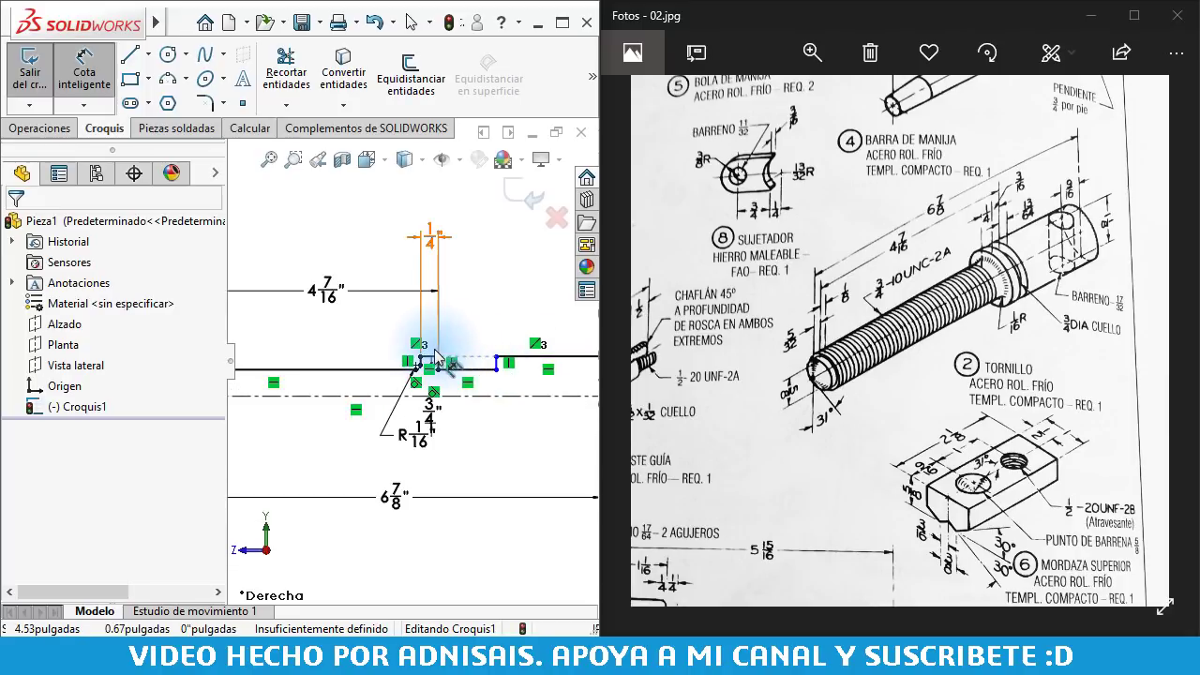
left_click(482, 367)
left_click(478, 309)
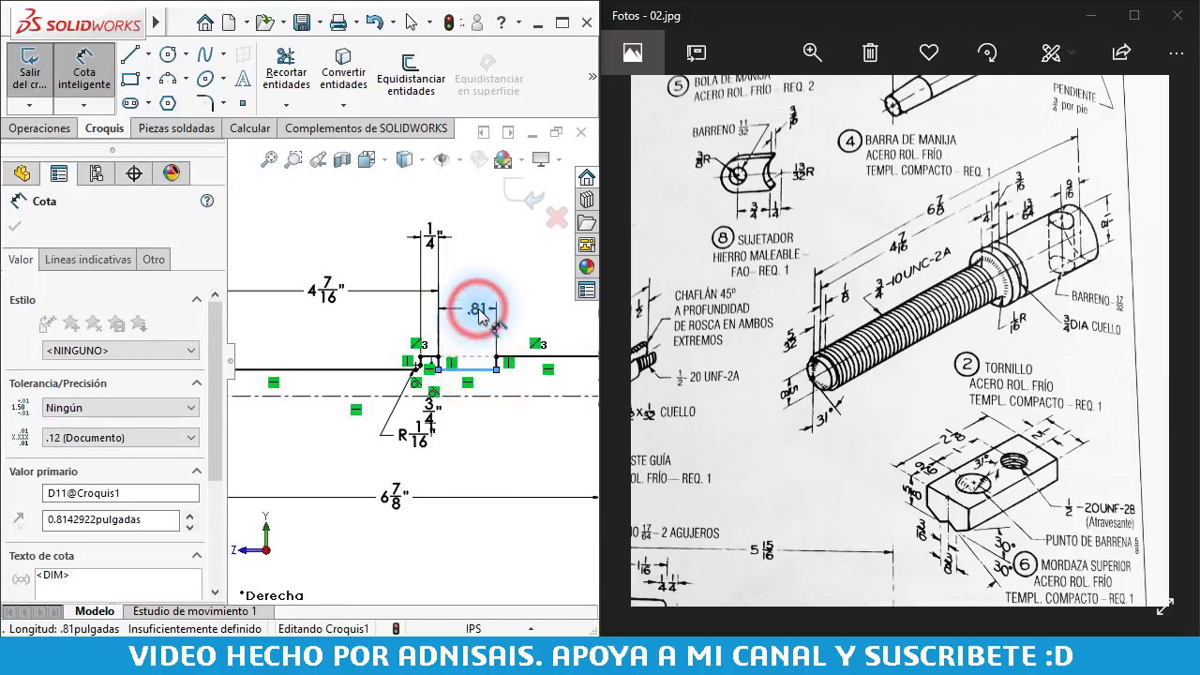
type("13/64")
key("Return")
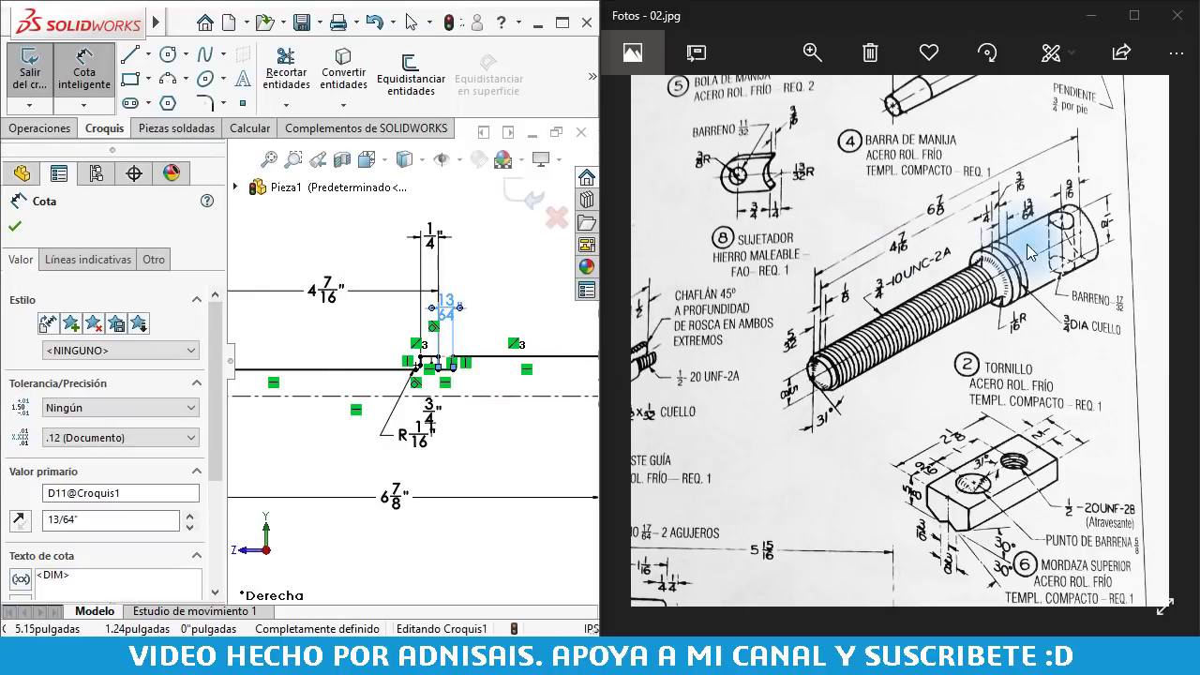
key("Escape")
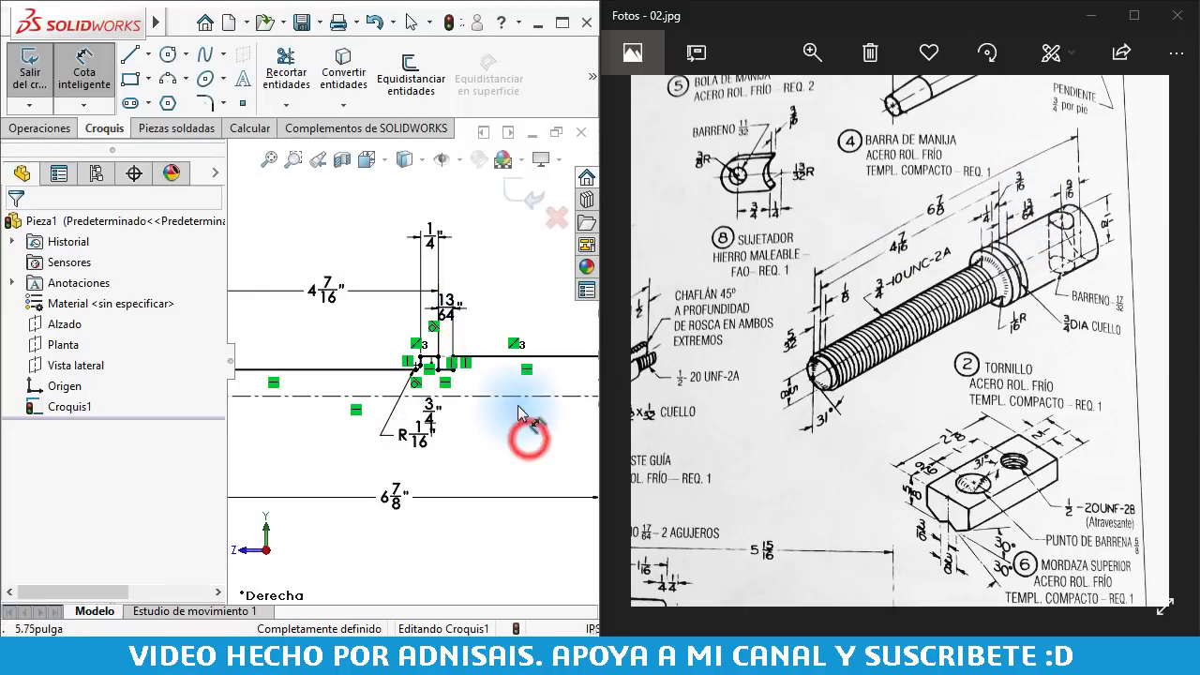
scroll(528, 509, "up", 3)
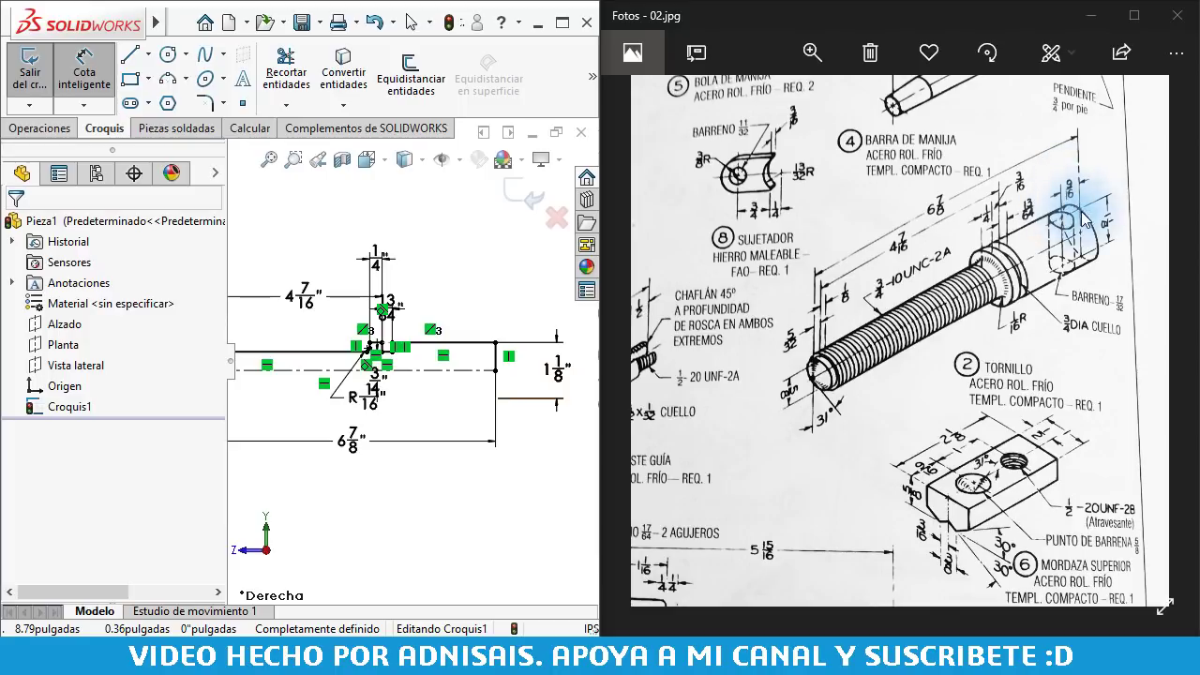
scroll(459, 375, "up", 3)
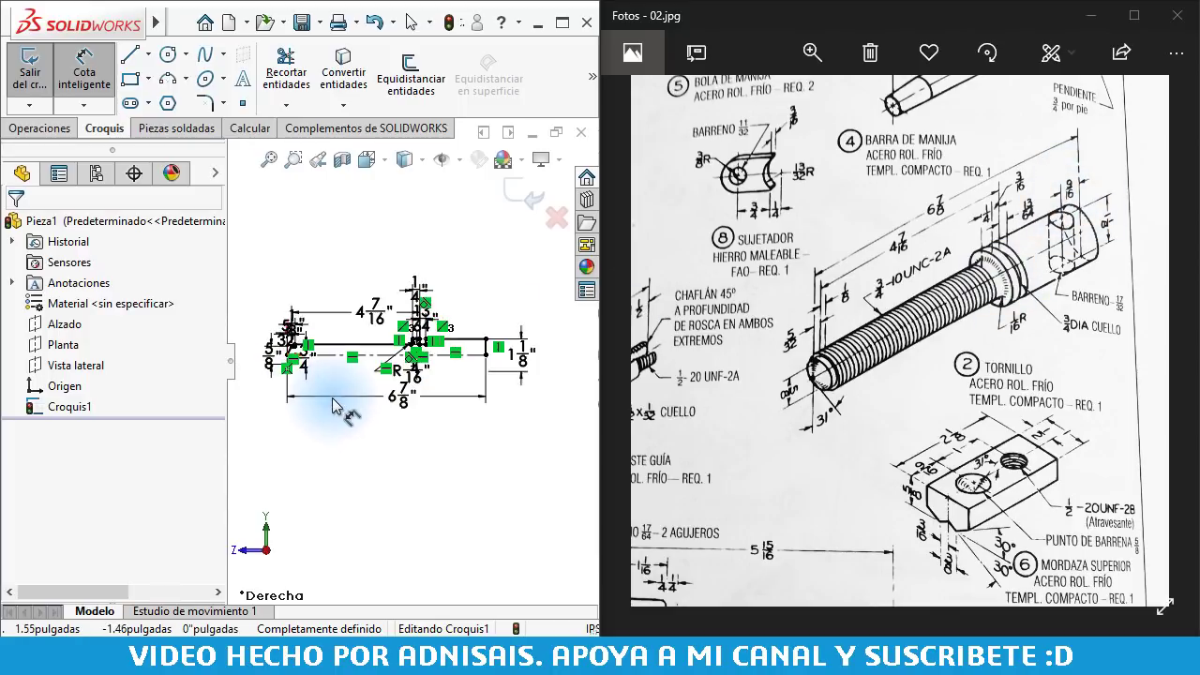
left_click(33, 129)
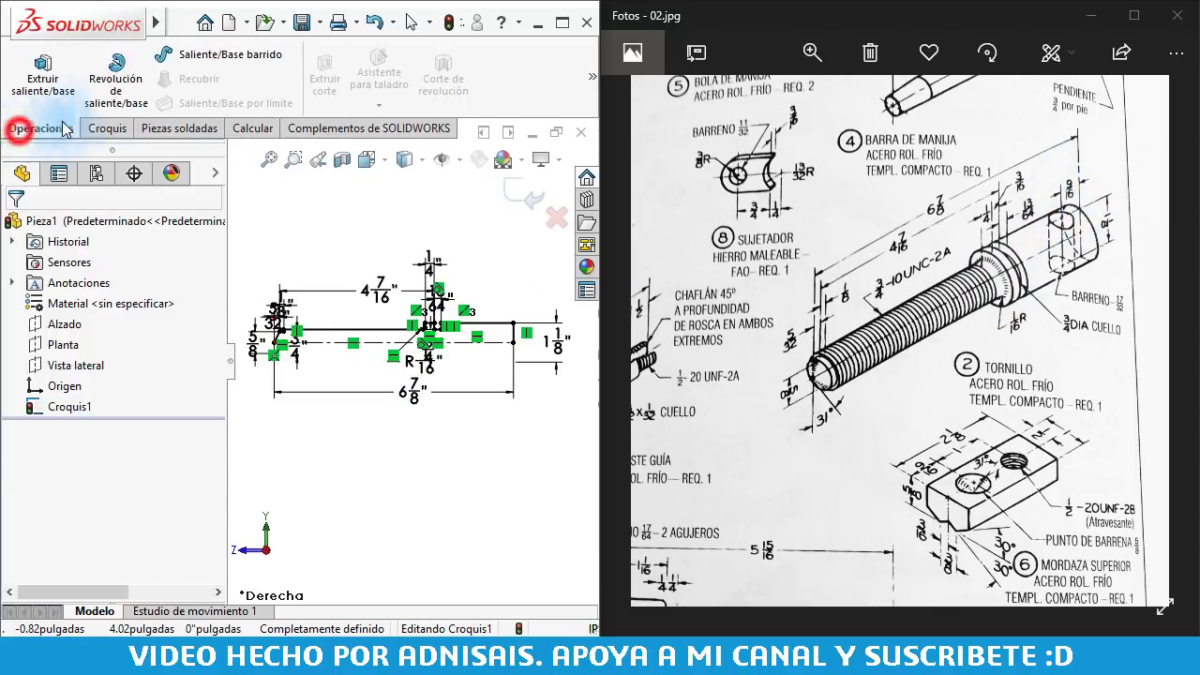
Revolve the closed profile 360° about the Línea1 centreline into the solid shaft
left_click(114, 101)
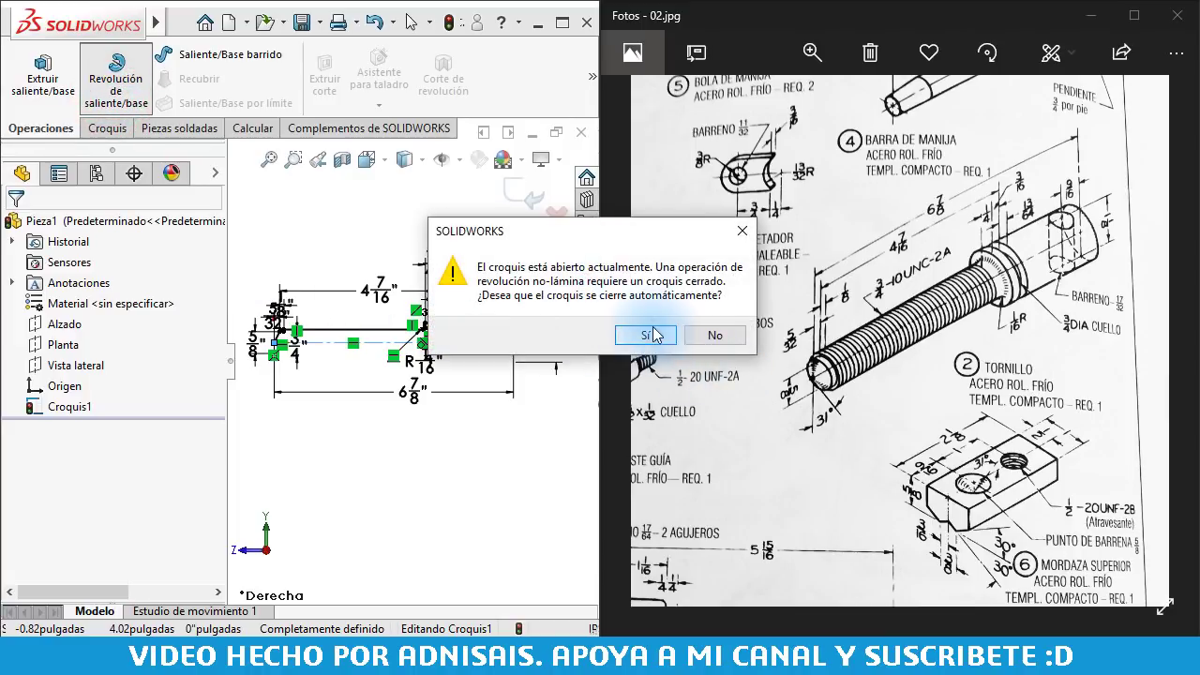
left_click(656, 335)
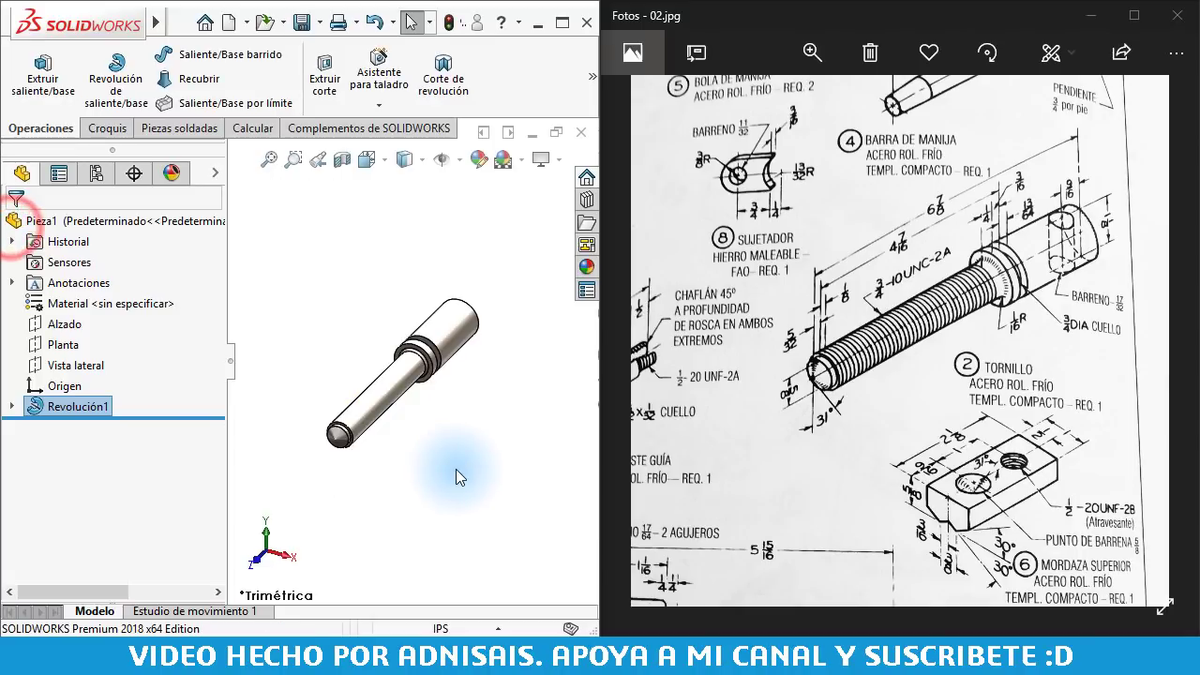
middle_click_drag(308, 401, 525, 324)
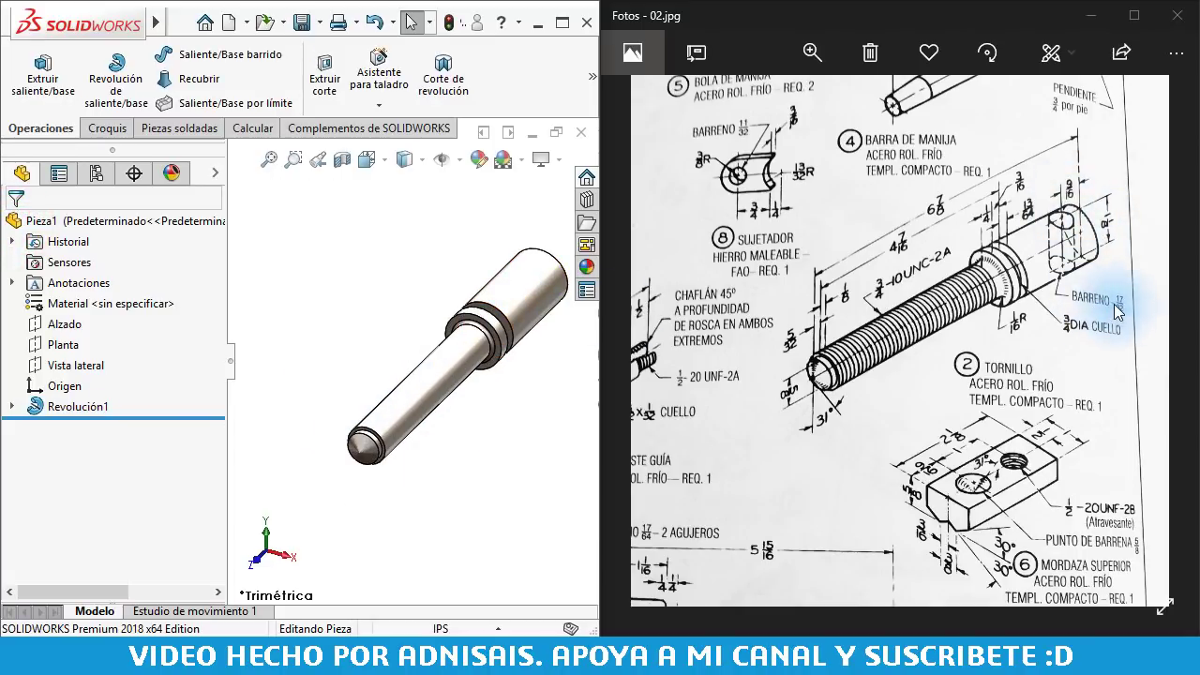
Sketch a small circle near the shaft's upper end on the Planta plane
left_click(58, 344)
left_click(57, 320)
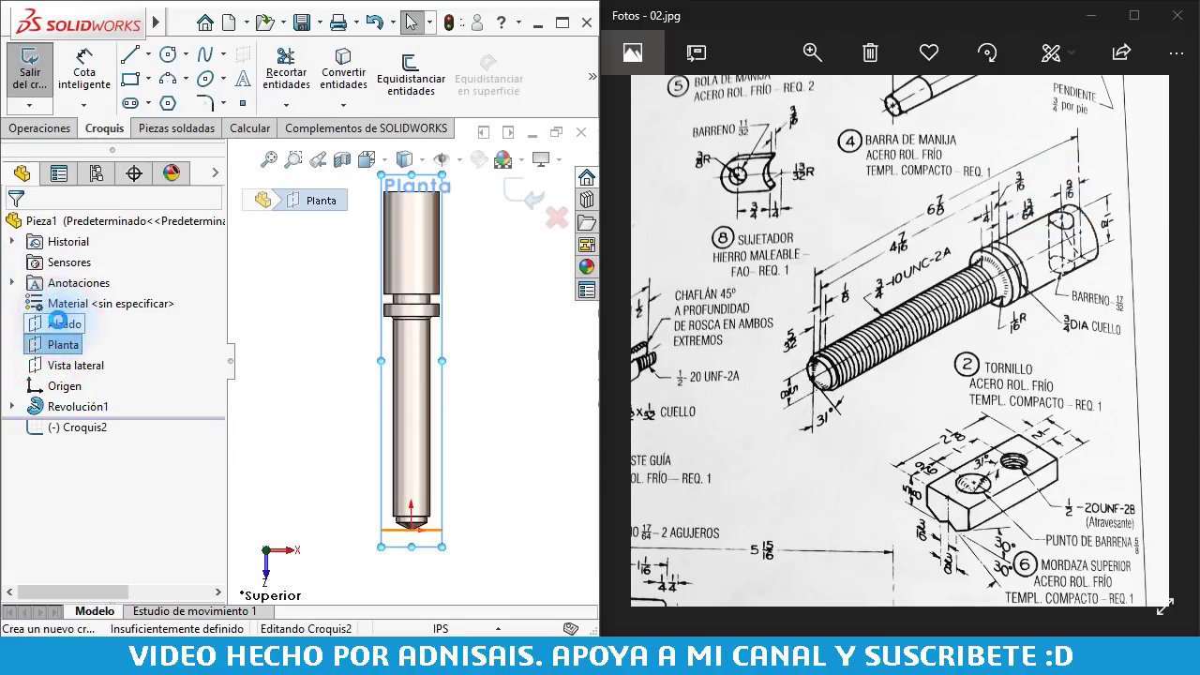
right_click_drag(509, 294, 594, 300)
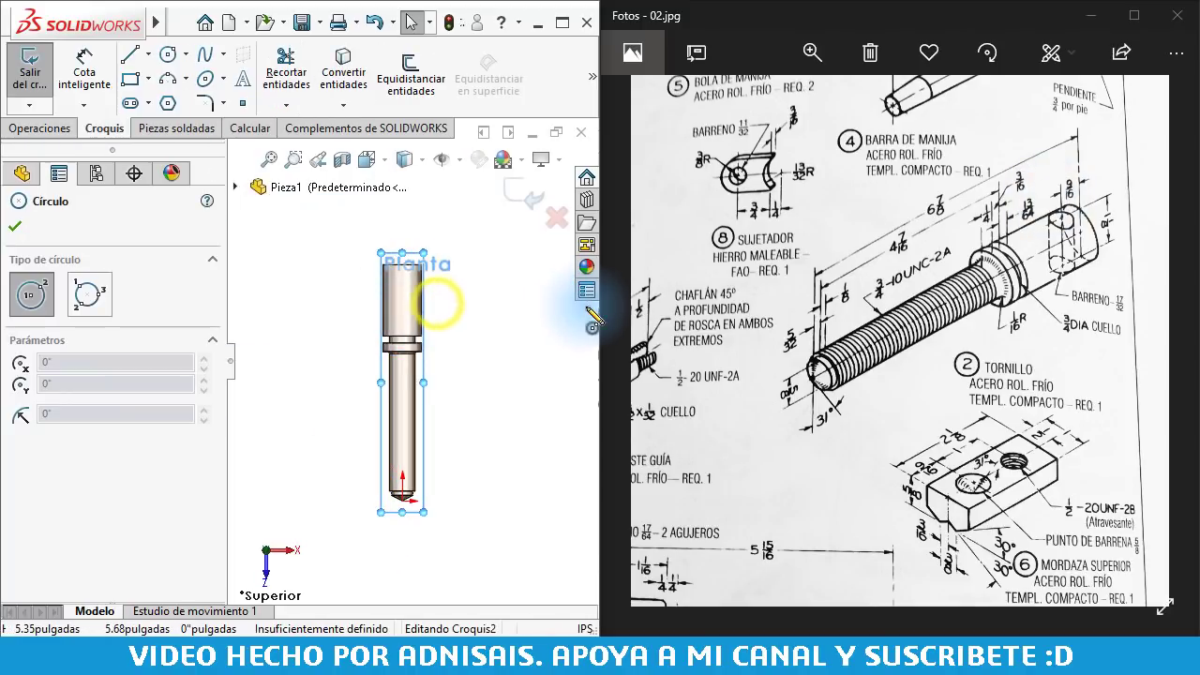
scroll(487, 296, "down", 3)
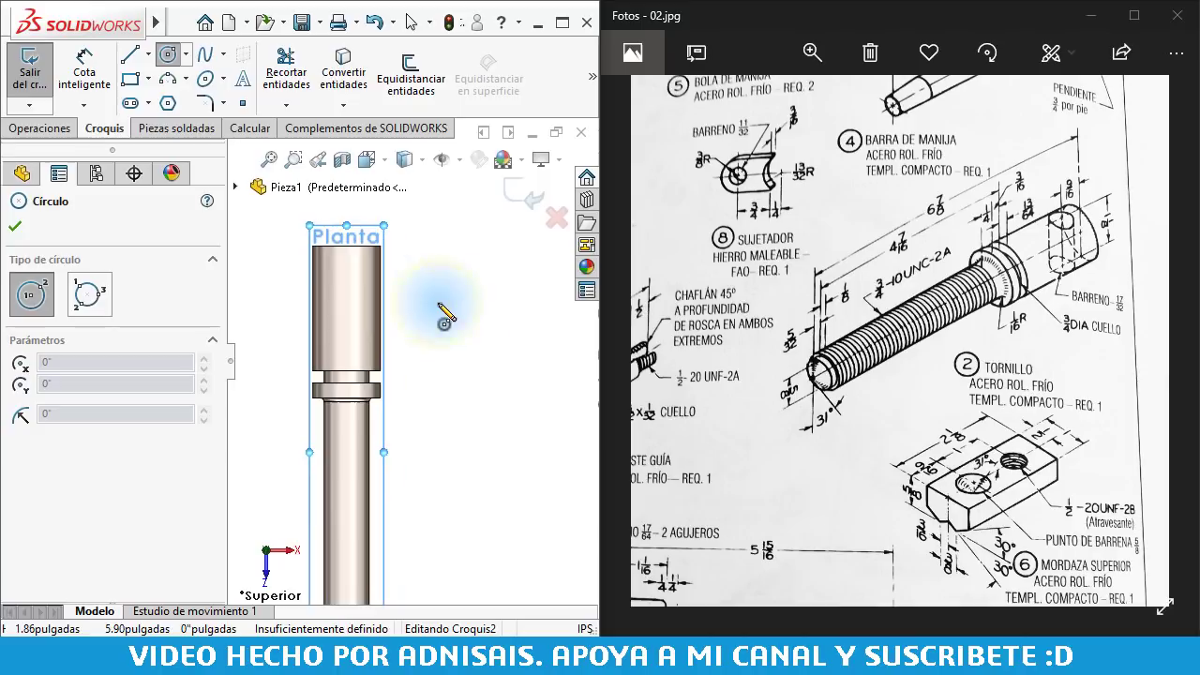
left_click_drag(347, 286, 363, 286)
key("Escape")
Align the circle centre vertically with the shaft's bottom end point
left_click(347, 286)
scroll(403, 375, "up", 2)
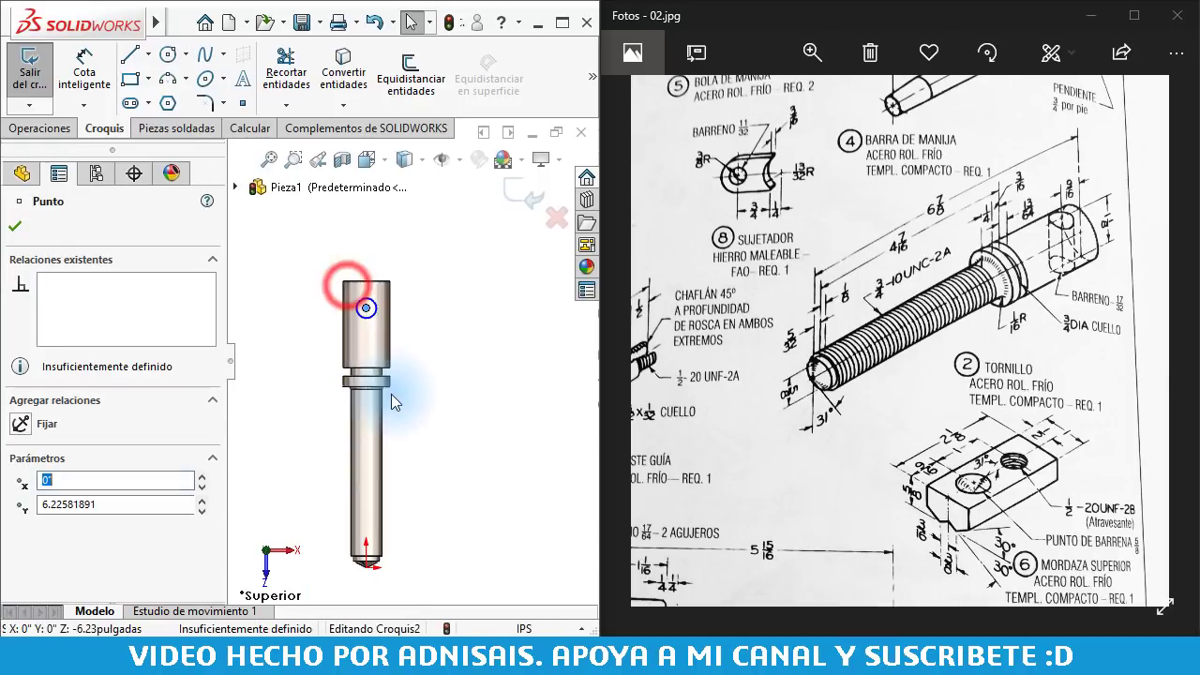
left_click(365, 567, "ctrl")
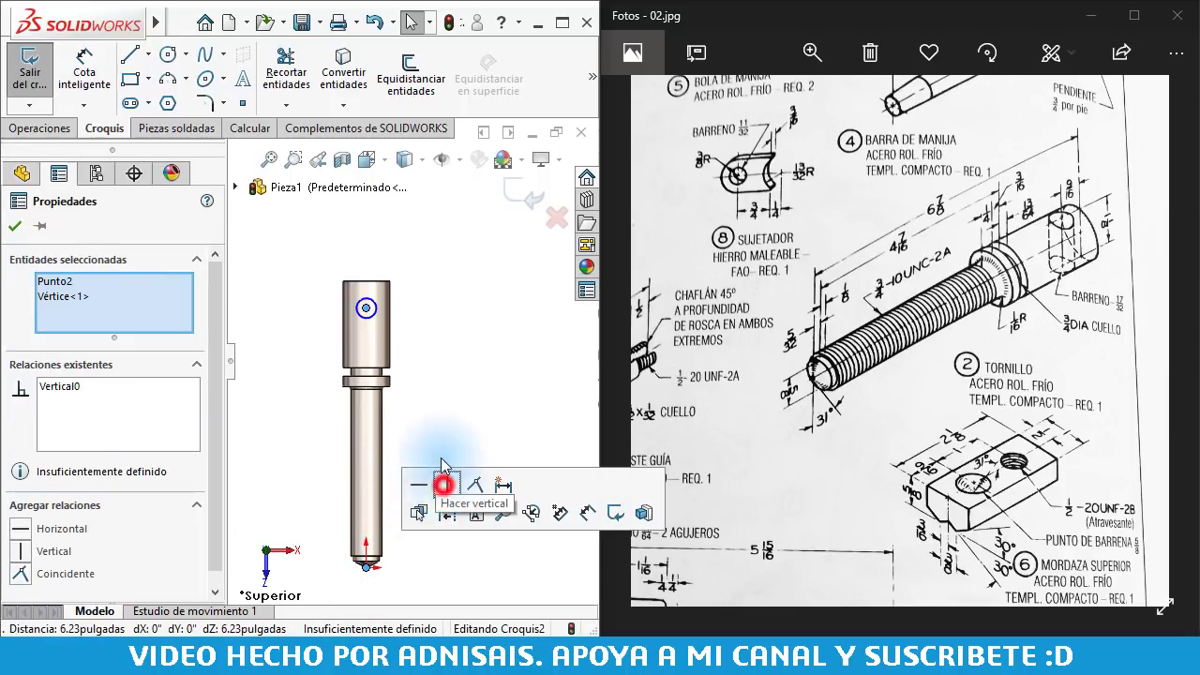
left_click(444, 485)
left_click(455, 369)
scroll(442, 356, "down", 3)
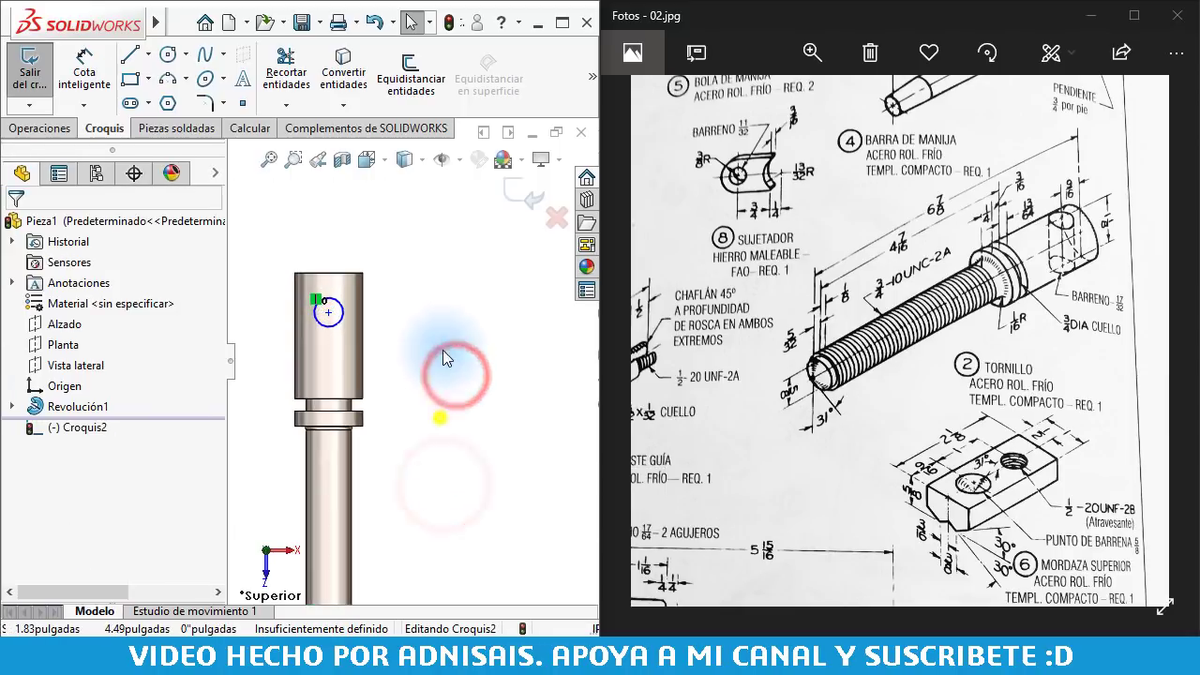
Place the circle 9/16" from the top edge and give it a 17/32" diameter
left_click(353, 278)
left_click(330, 309)
left_click(437, 297)
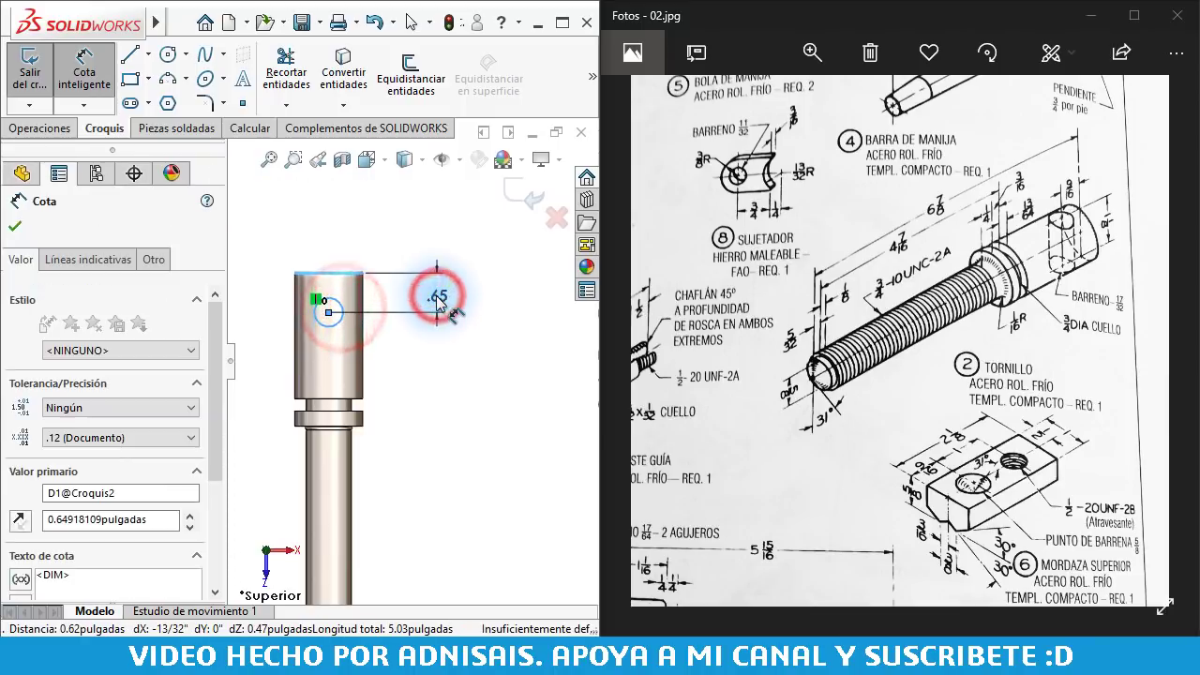
type("89/")
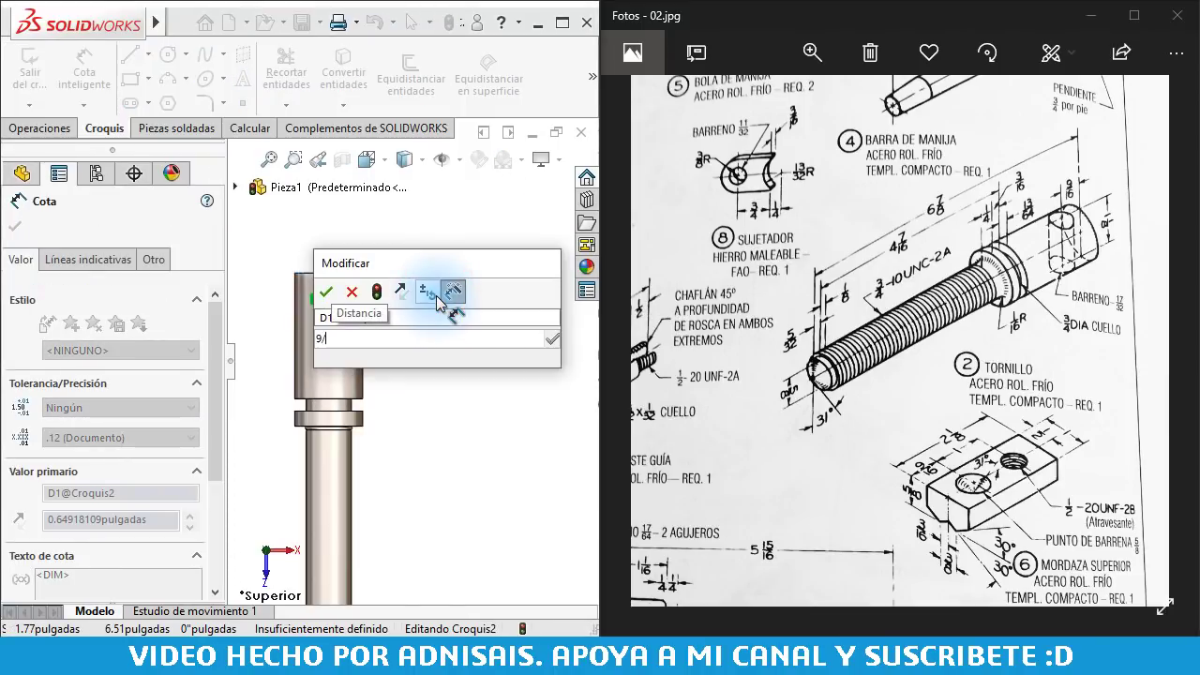
type("16")
key("Return")
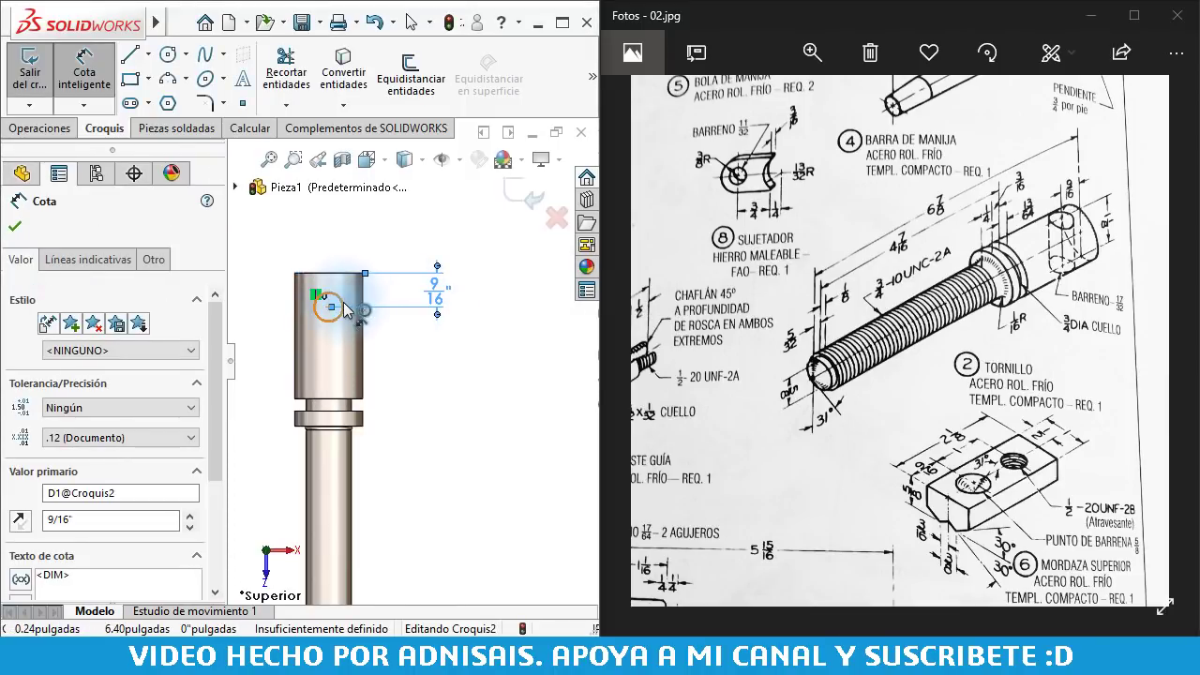
left_click(347, 309)
left_click(424, 378)
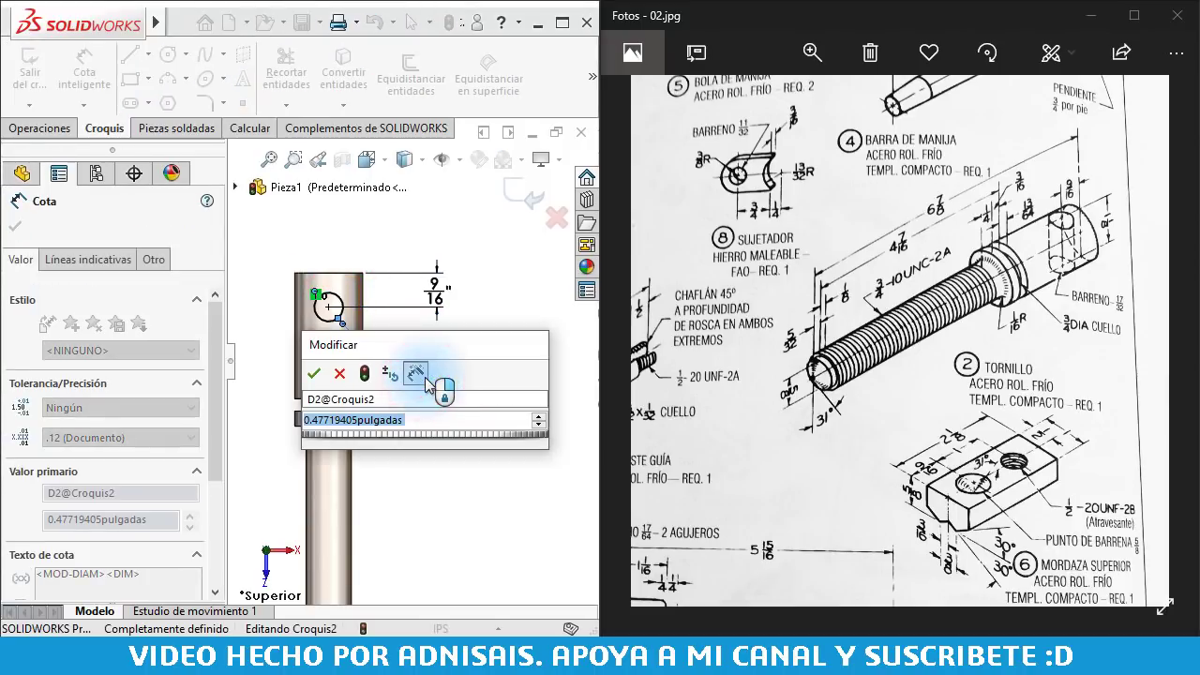
type("17/32")
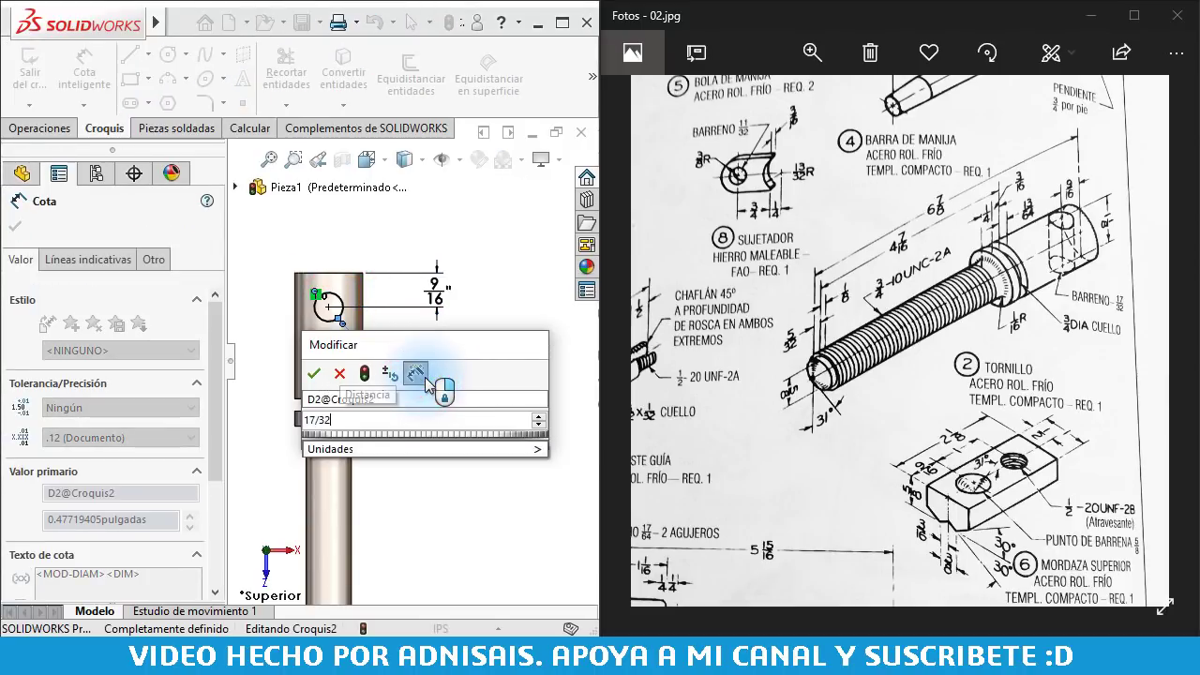
key("Return")
Extrude-cut the circle Through All - Both directions
left_click(38, 130)
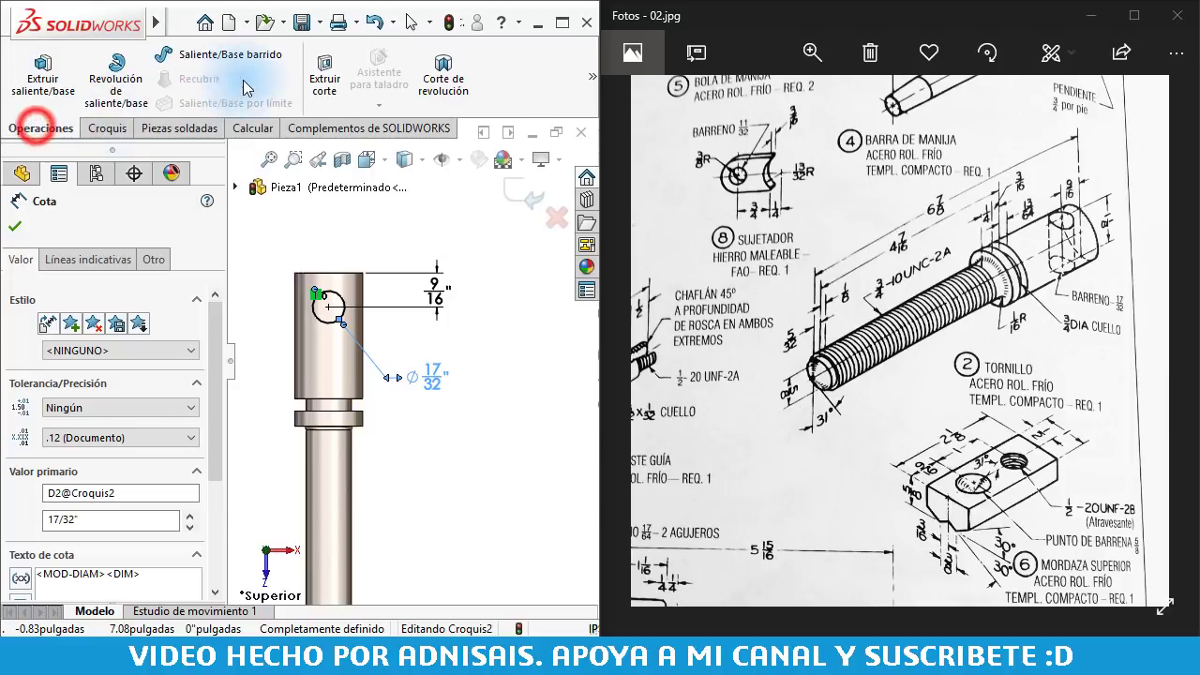
left_click(325, 70)
left_click(85, 338)
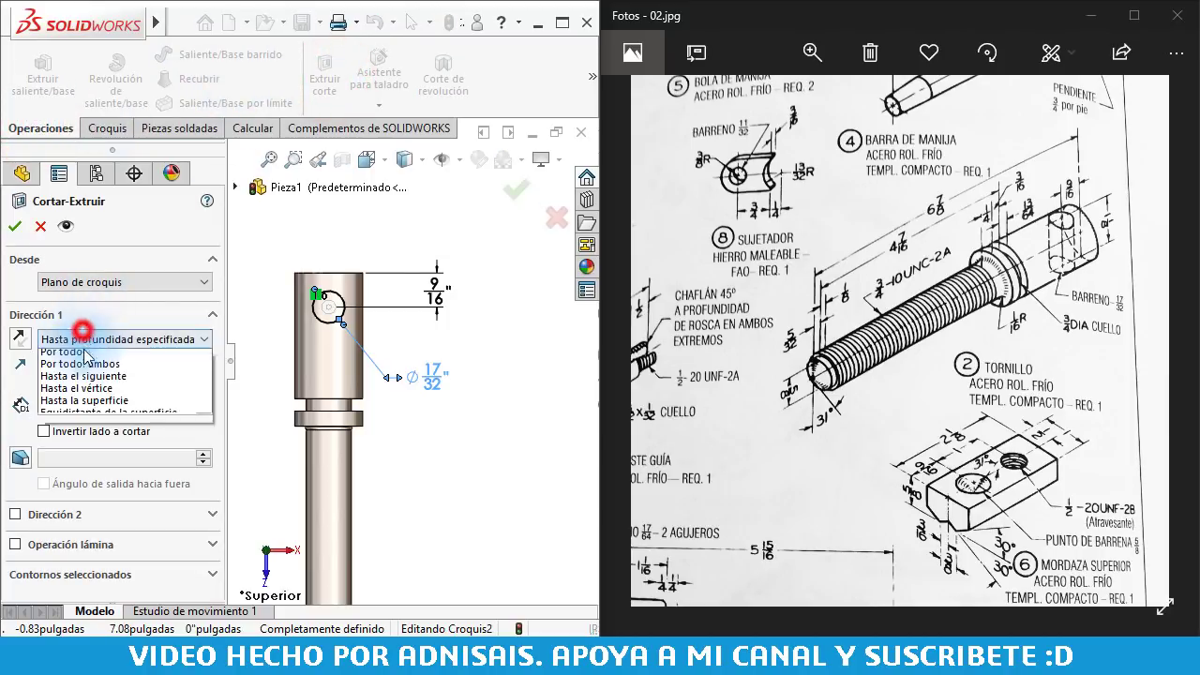
left_click(82, 382)
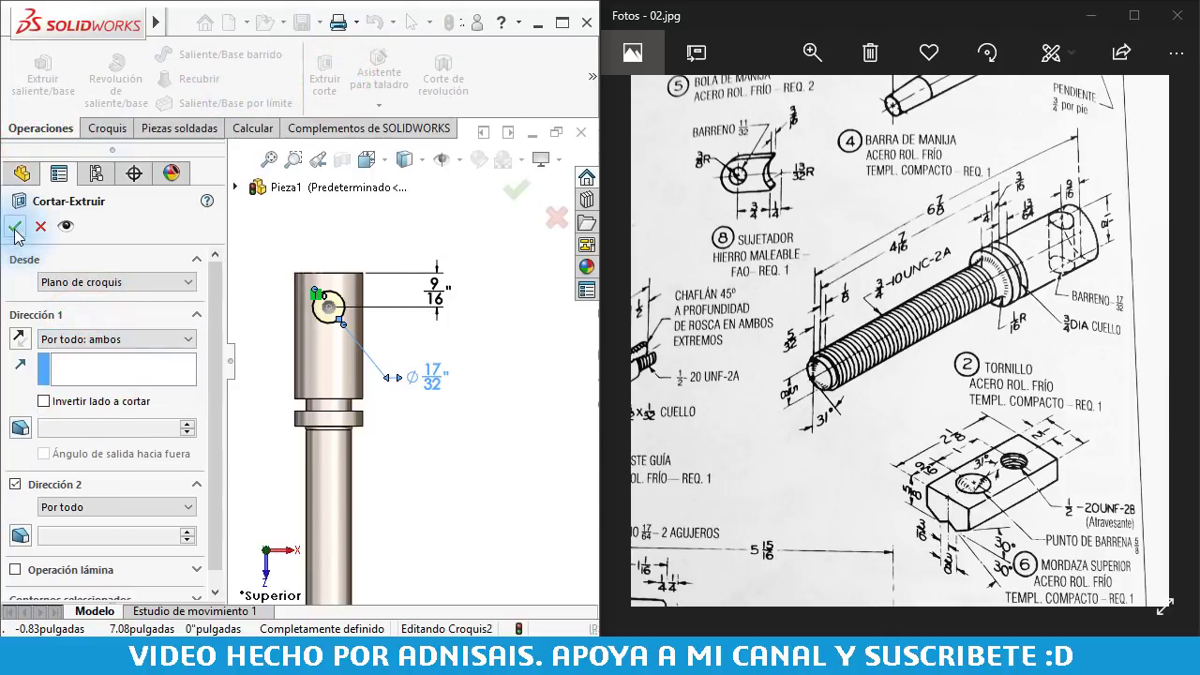
left_click(15, 226)
left_click(380, 253)
View the cut part in isometric, fitted to the screen, and orbit it
key("ctrl+7")
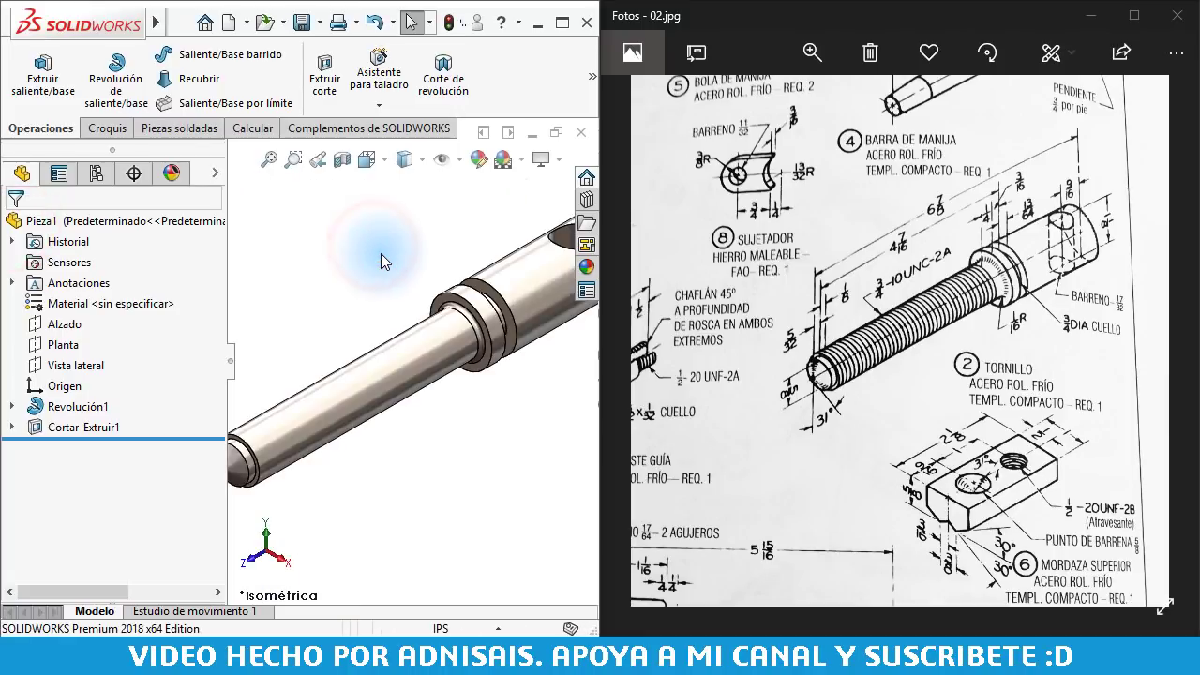
key("f")
mouse_move(509, 282)
middle_mouse_down()
mouse_move(476, 423)
mouse_move(485, 302)
mouse_move(403, 273)
middle_mouse_up()
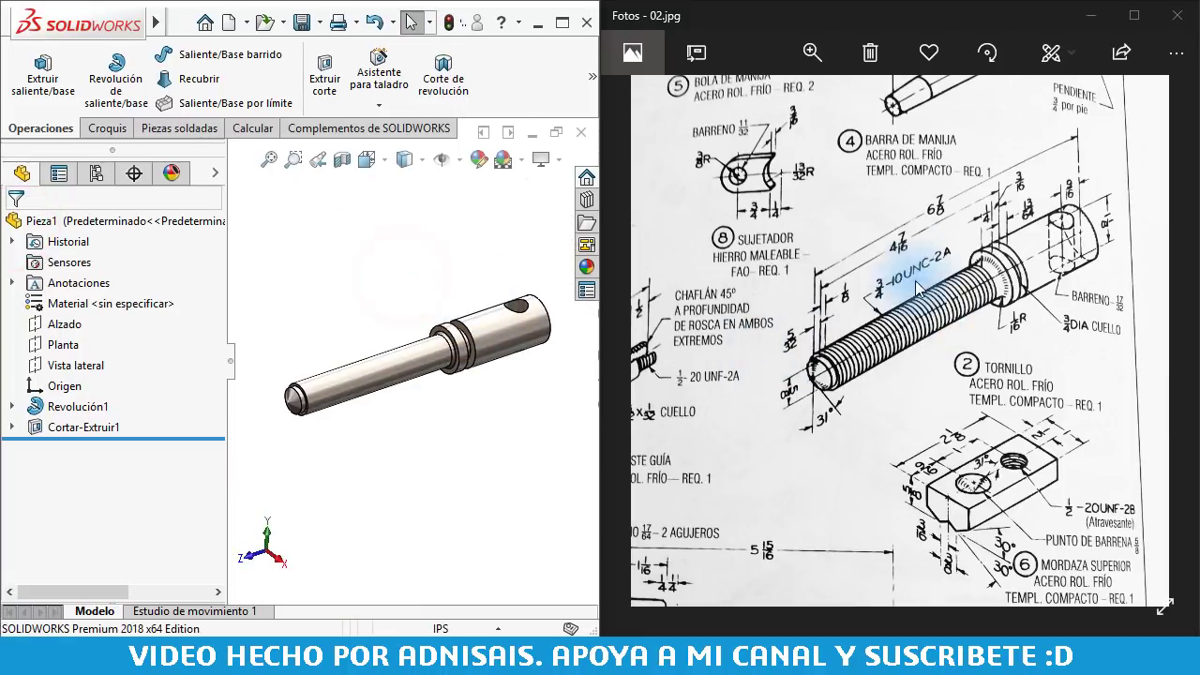
Start a cosmetic thread on the circular edge at the shaft's small end
left_click(359, 262)
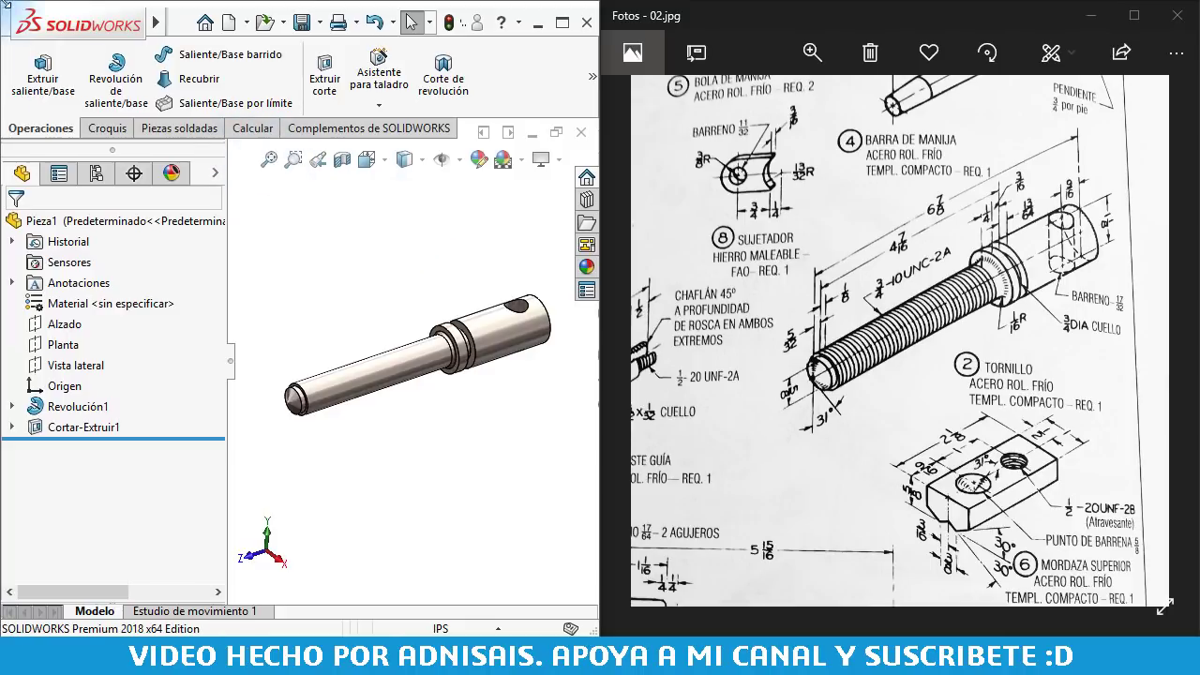
left_click(322, 21)
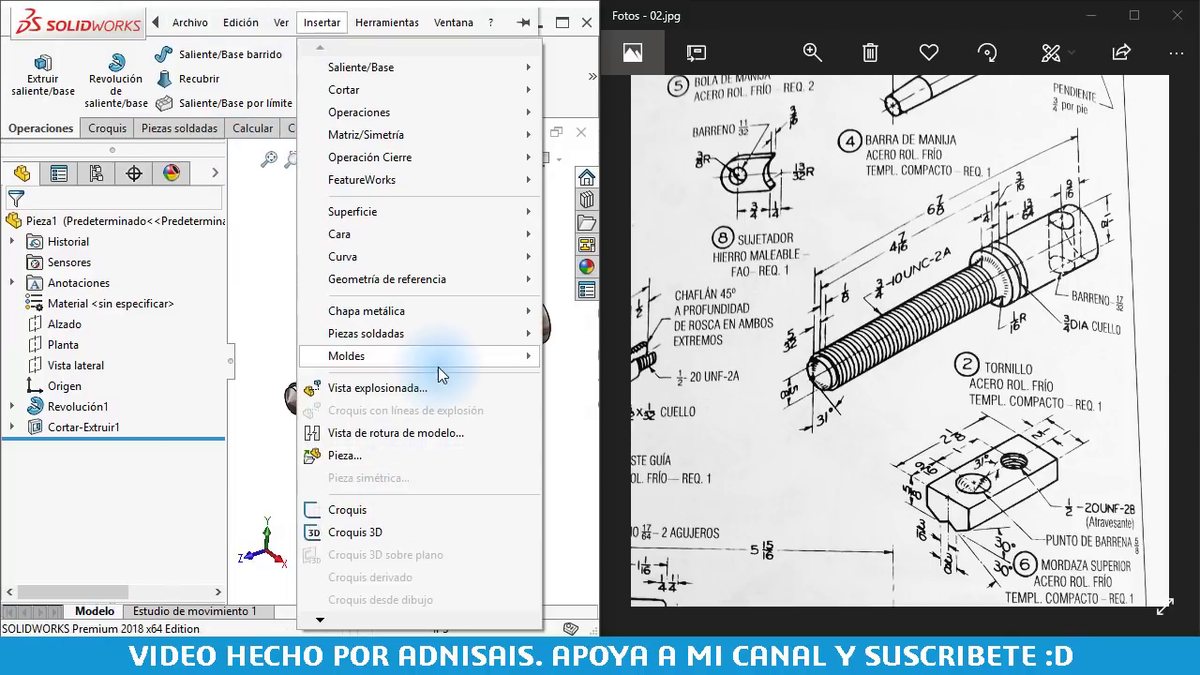
left_click(394, 621)
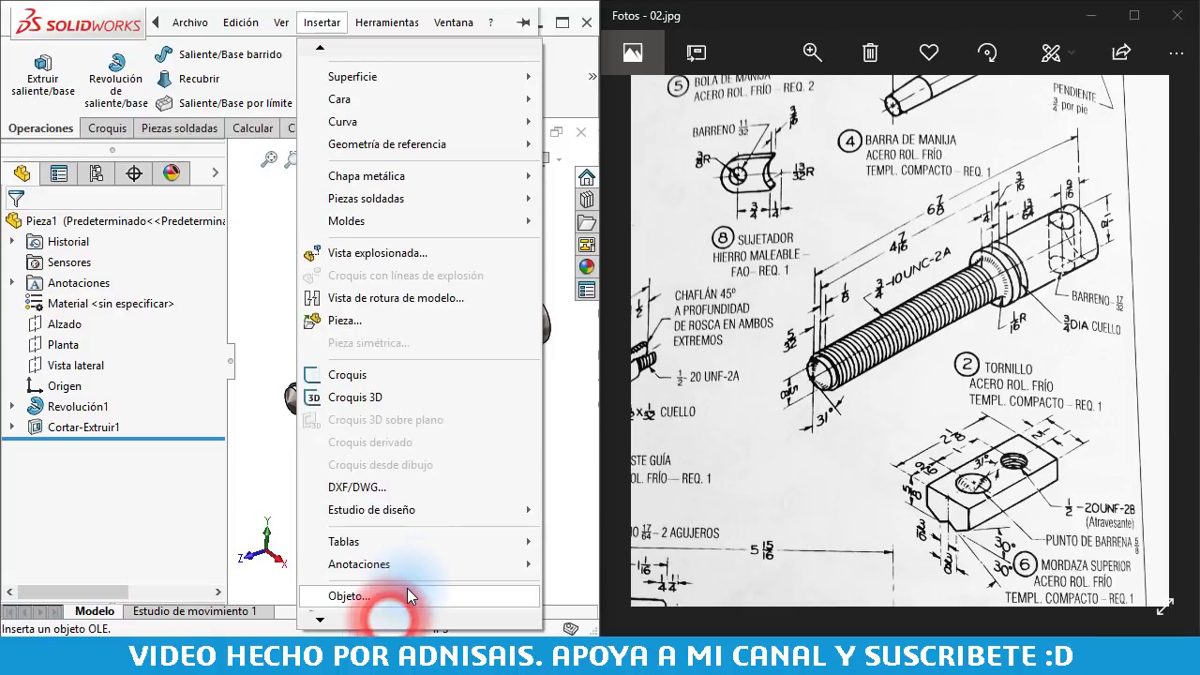
mouse_move(359, 564)
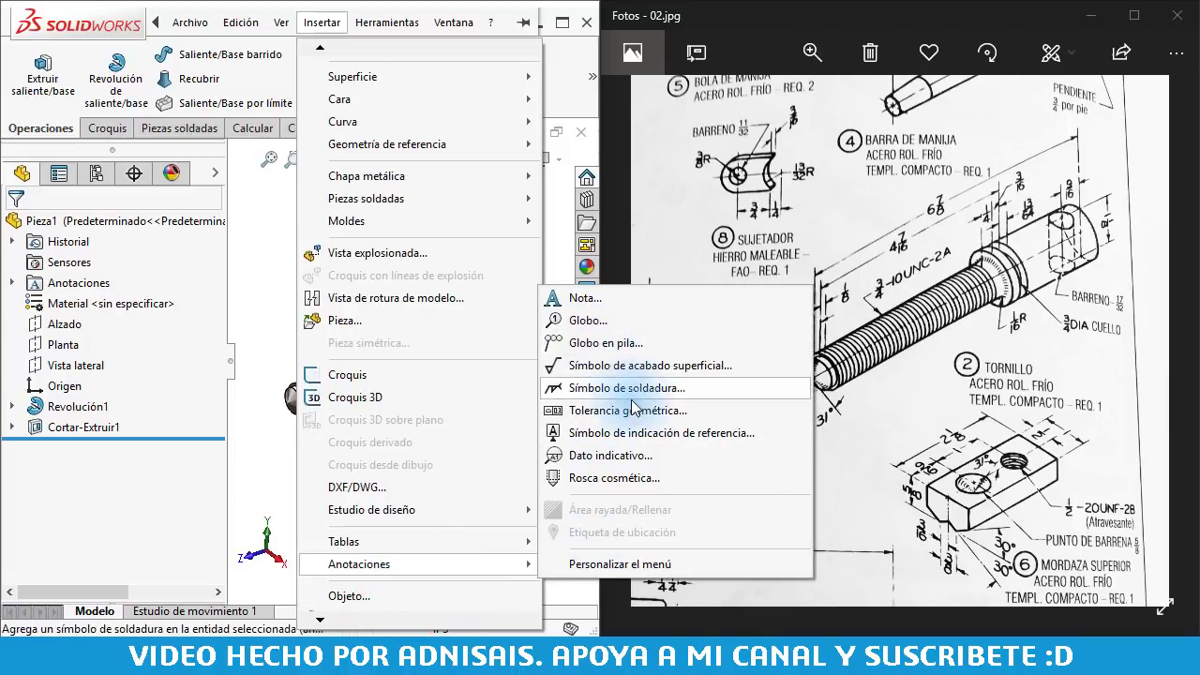
left_click(638, 478)
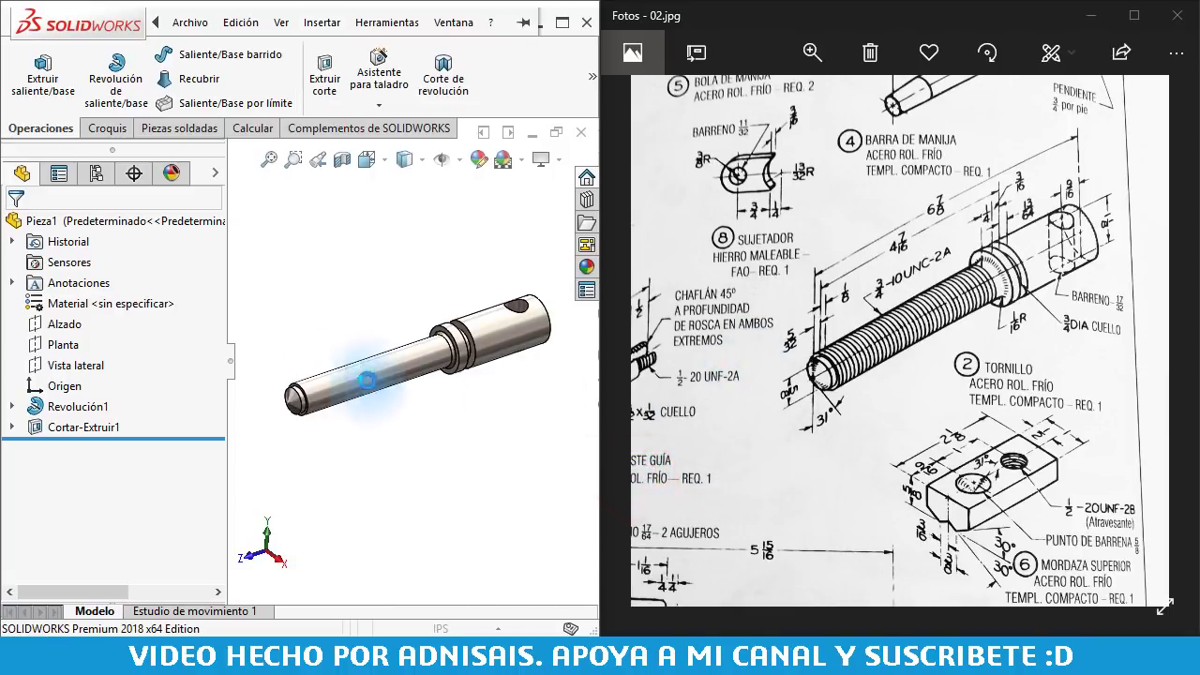
scroll(328, 393, "down", 5)
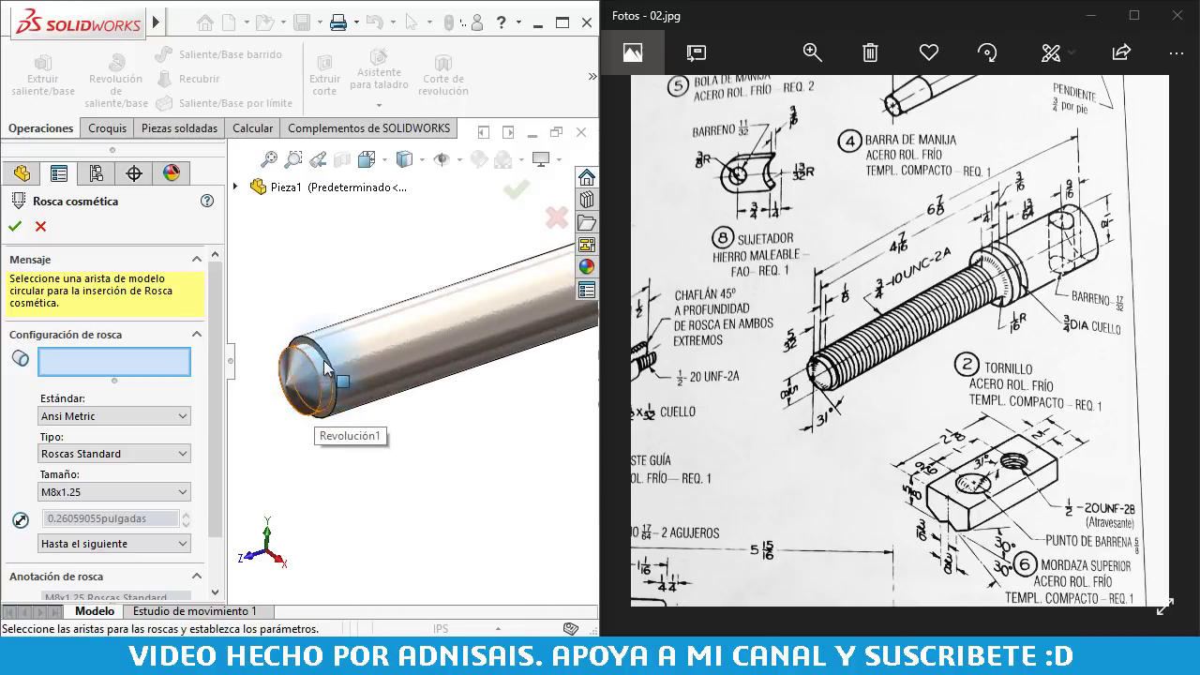
left_click(329, 363)
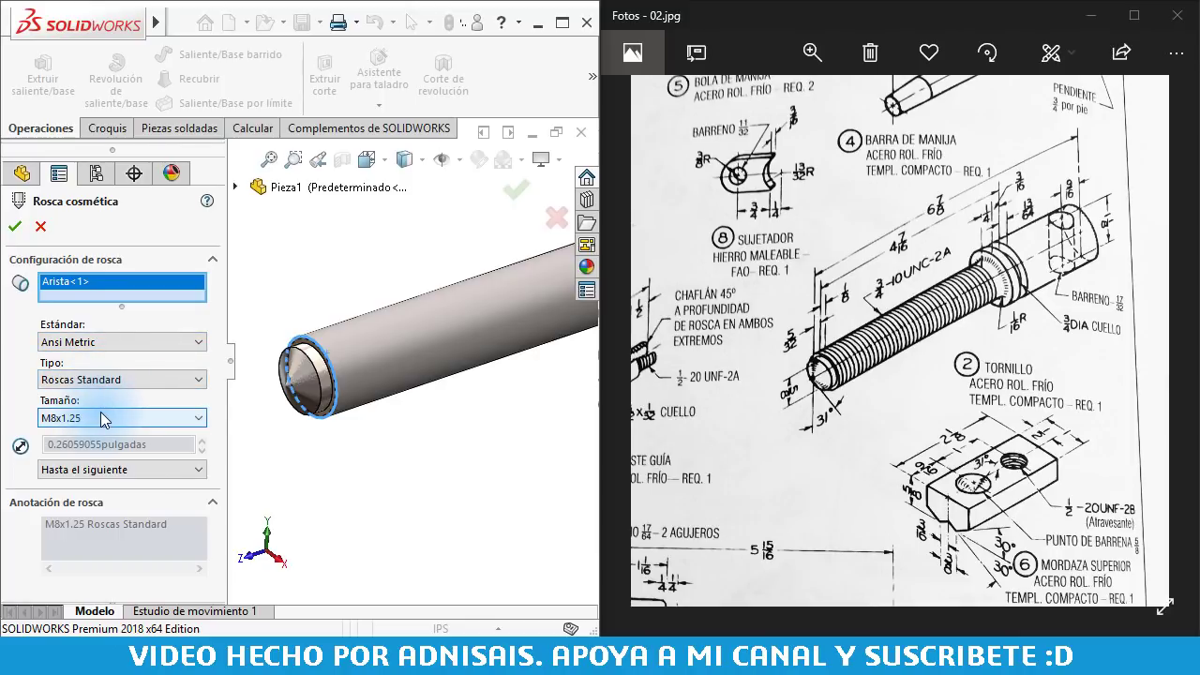
Set the thread to the Ansi Inch standard, size 3/4-10, and accept it
left_click(89, 341)
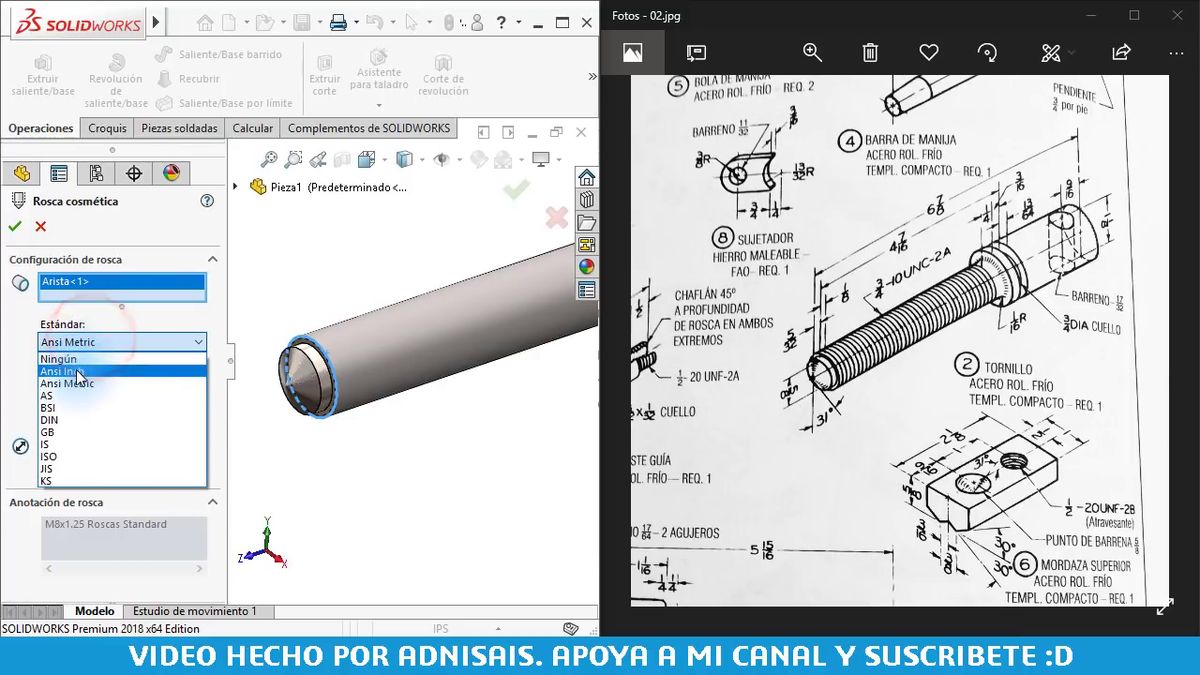
left_click(80, 368)
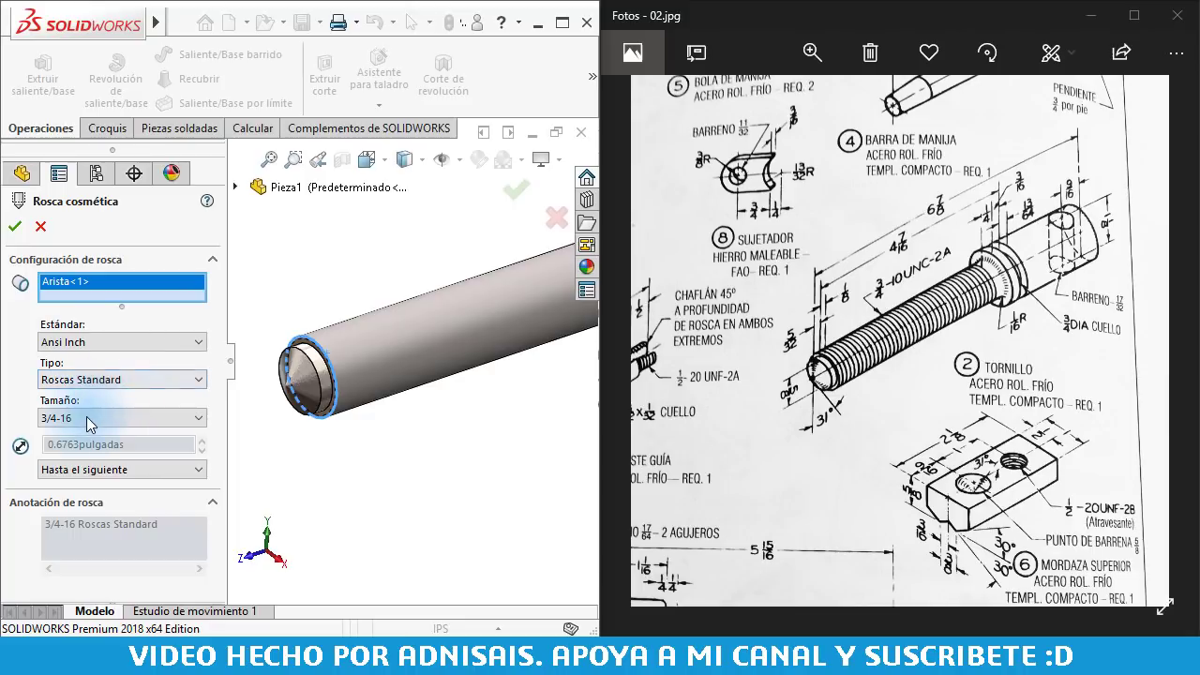
left_click(86, 417)
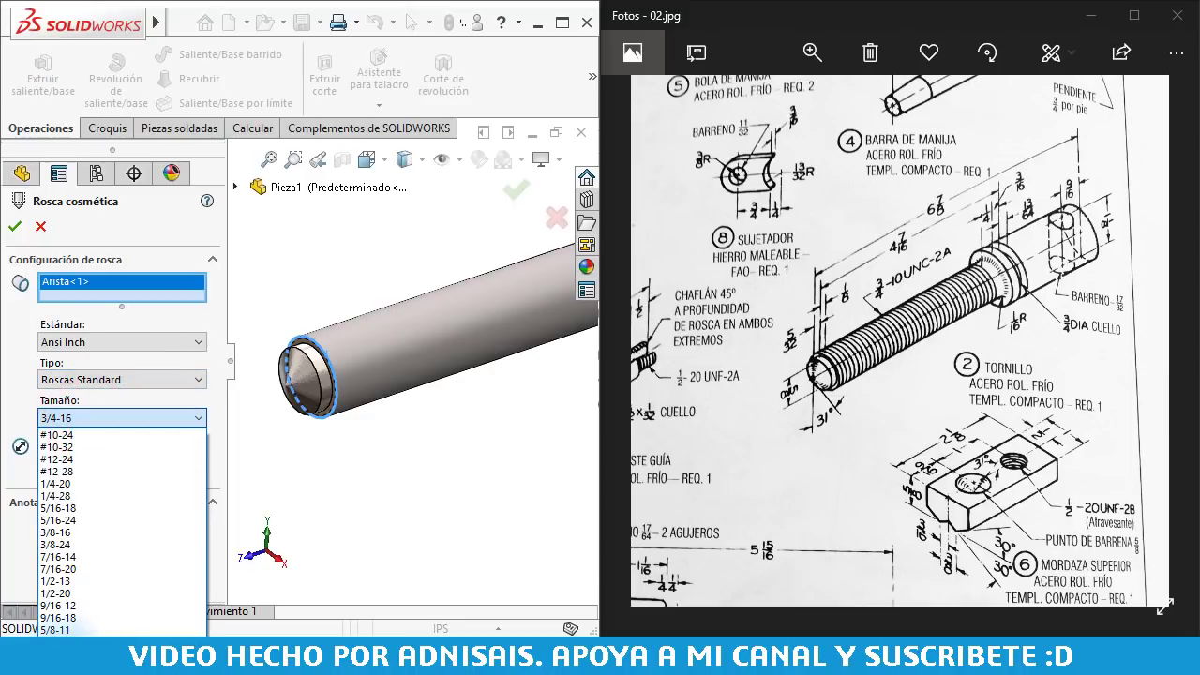
key("Up")
key("Return")
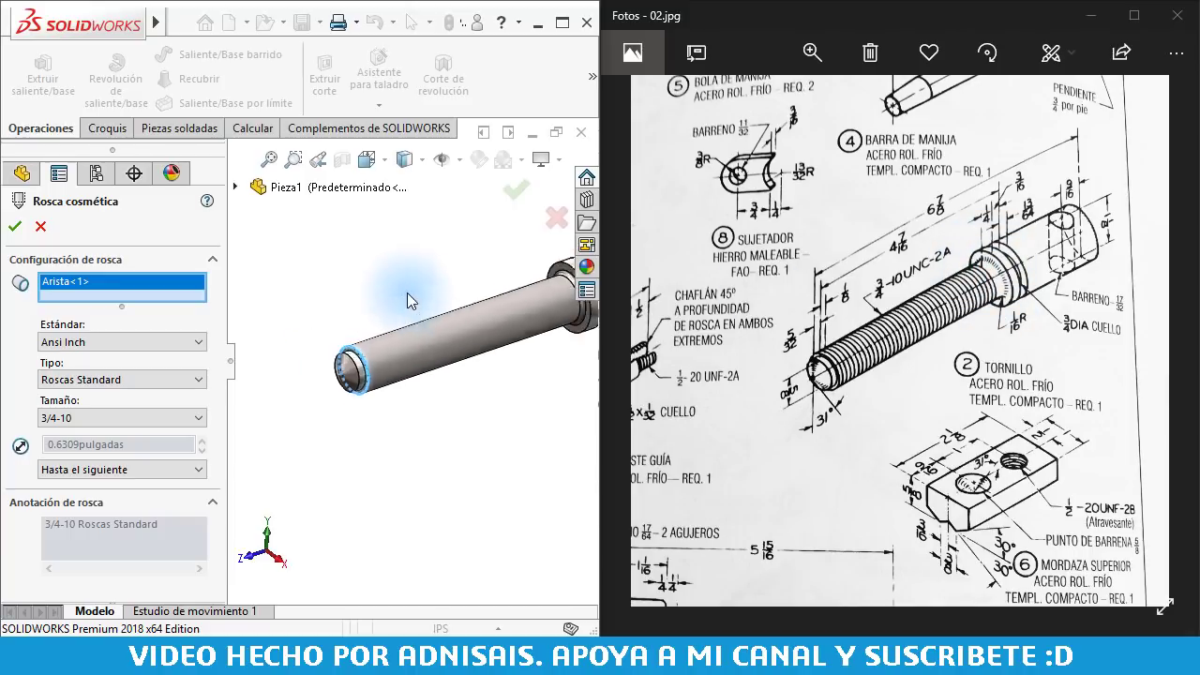
middle_click_drag(415, 282, 524, 286)
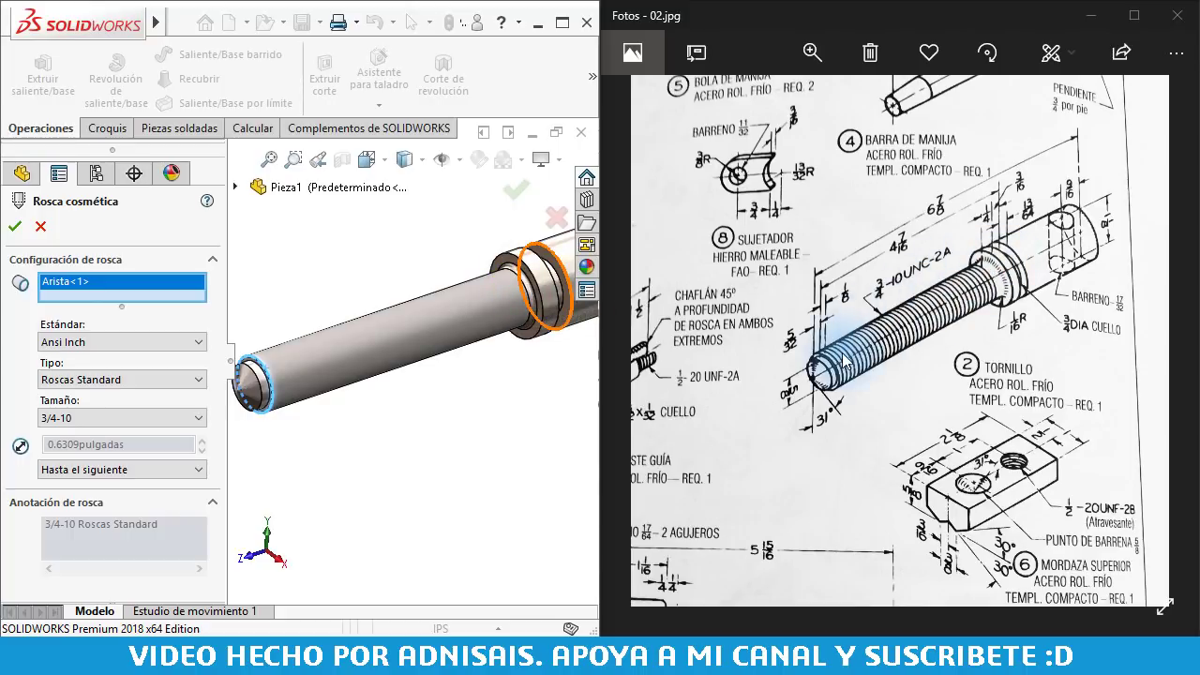
left_click(13, 230)
scroll(438, 400, "up", 3)
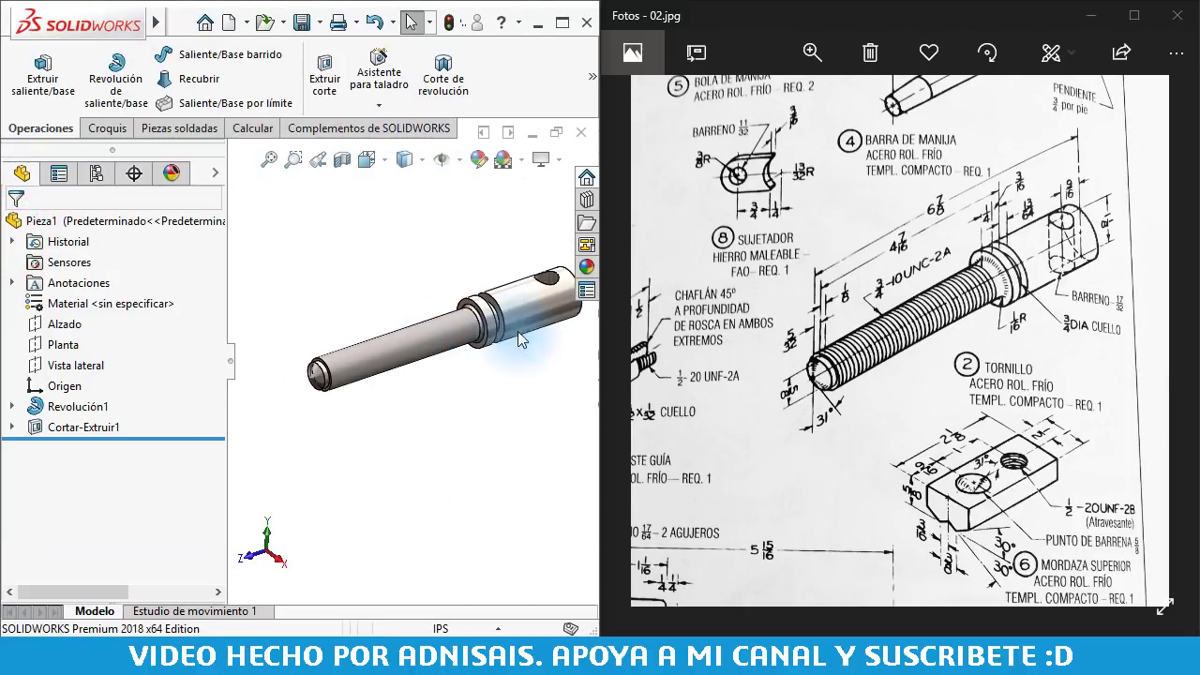
Turn on Shaded cosmetic threads under Document Properties > Documentation
left_click(399, 278)
scroll(439, 344, "down", 2)
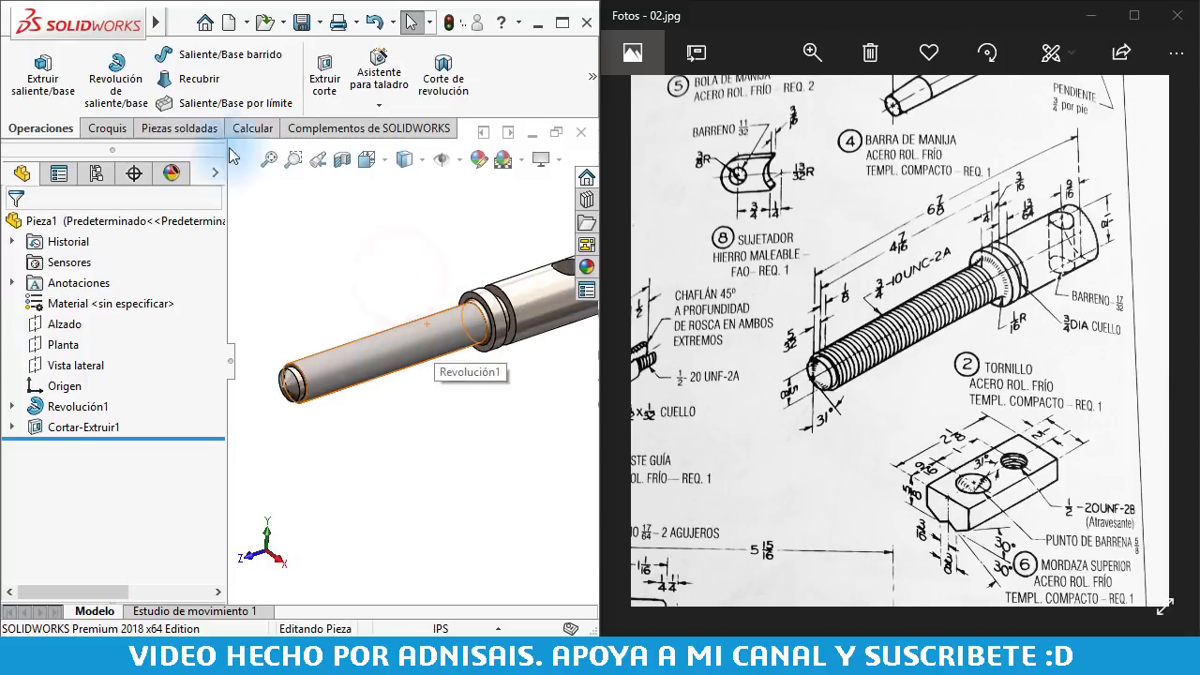
left_click(373, 30)
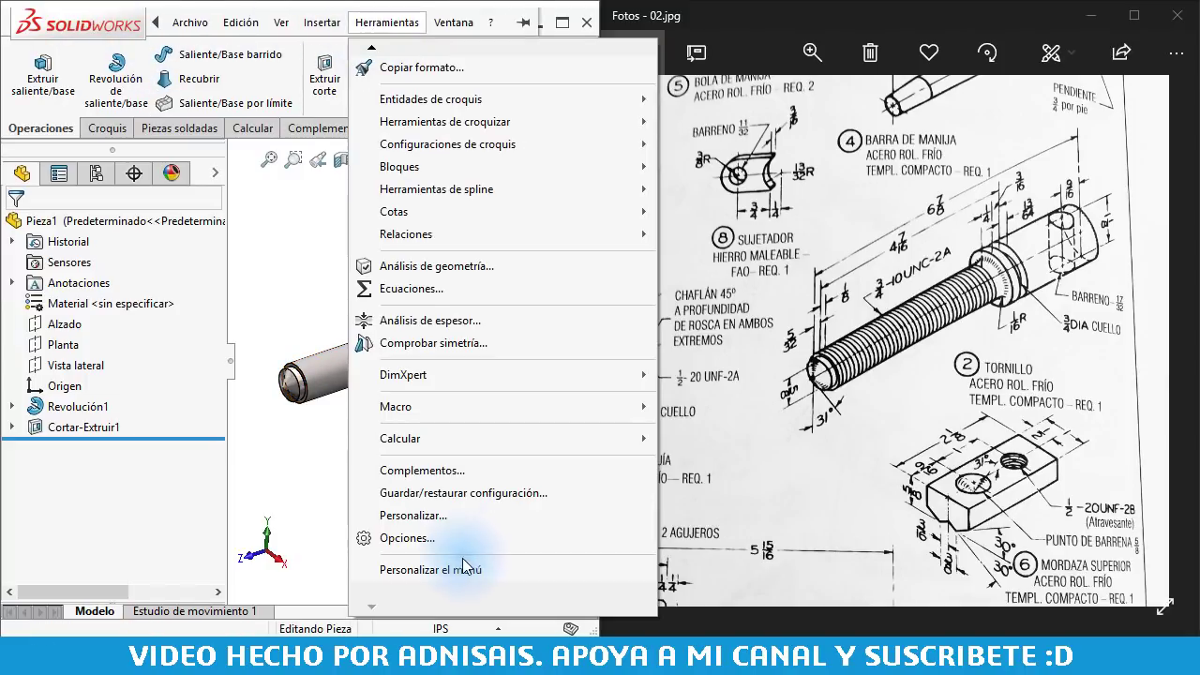
left_click(407, 538)
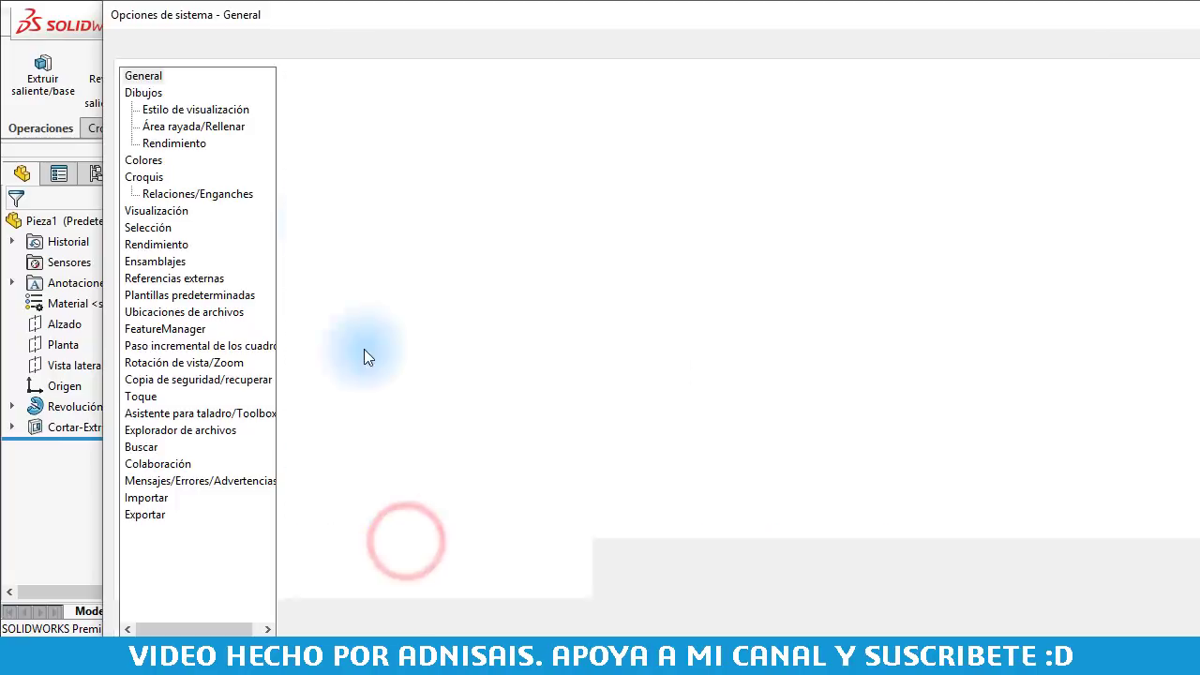
left_click(282, 51)
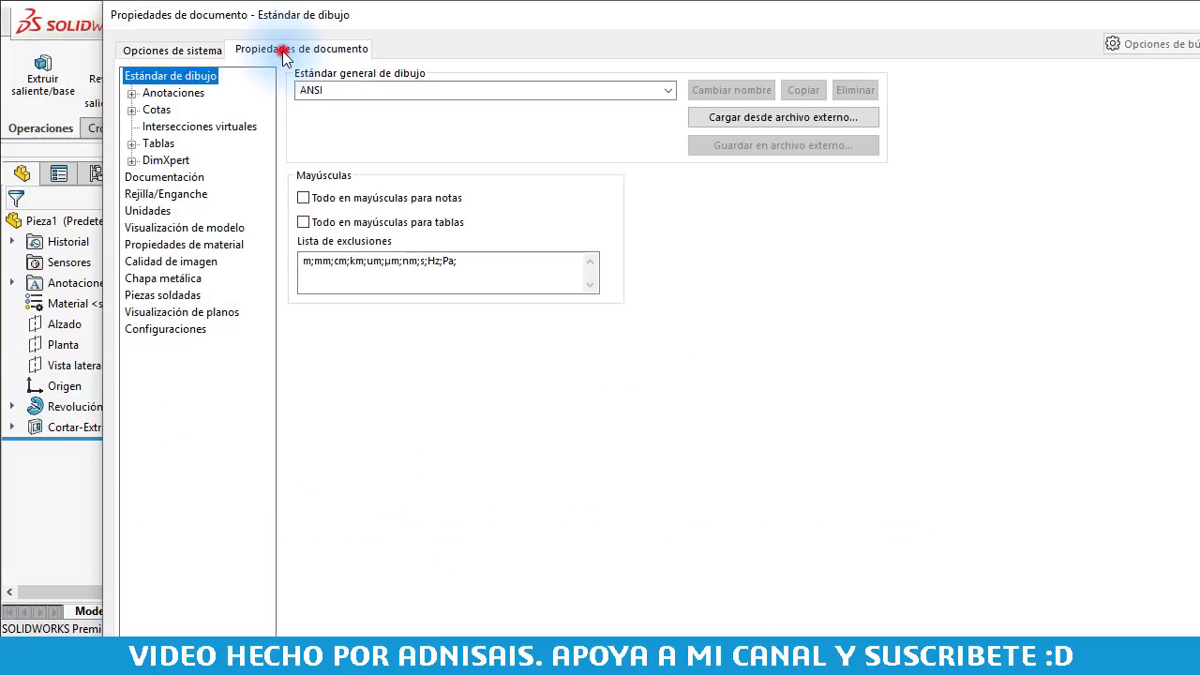
left_click(161, 177)
left_click(436, 88)
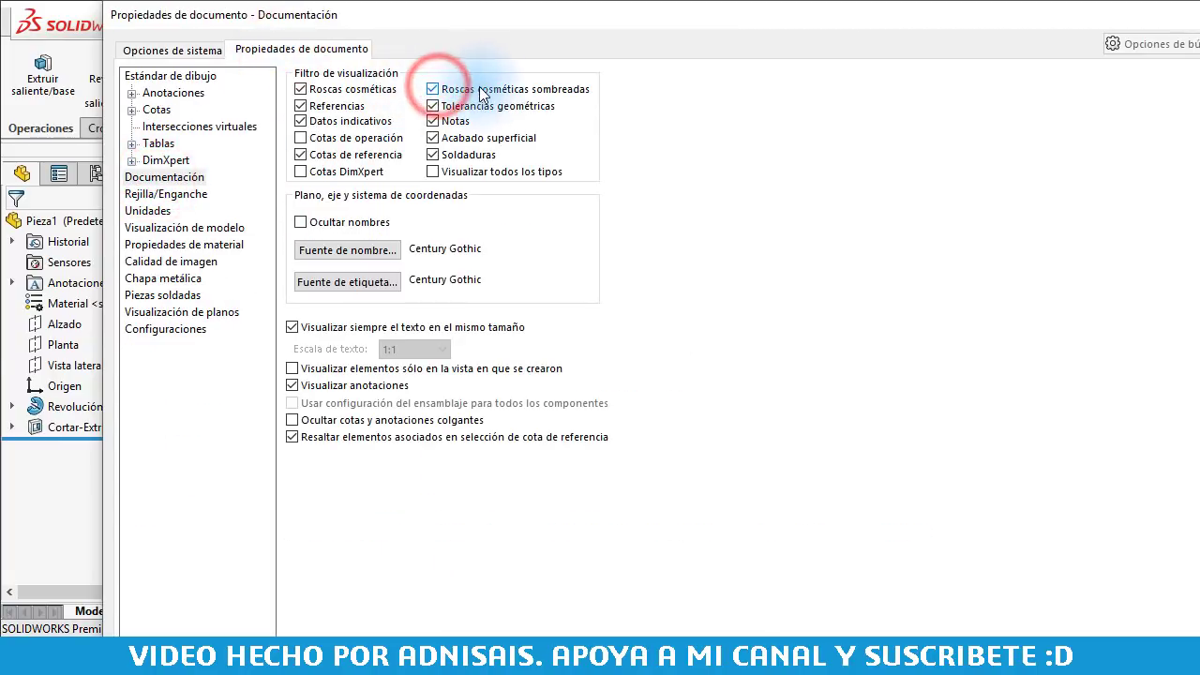
key("Return")
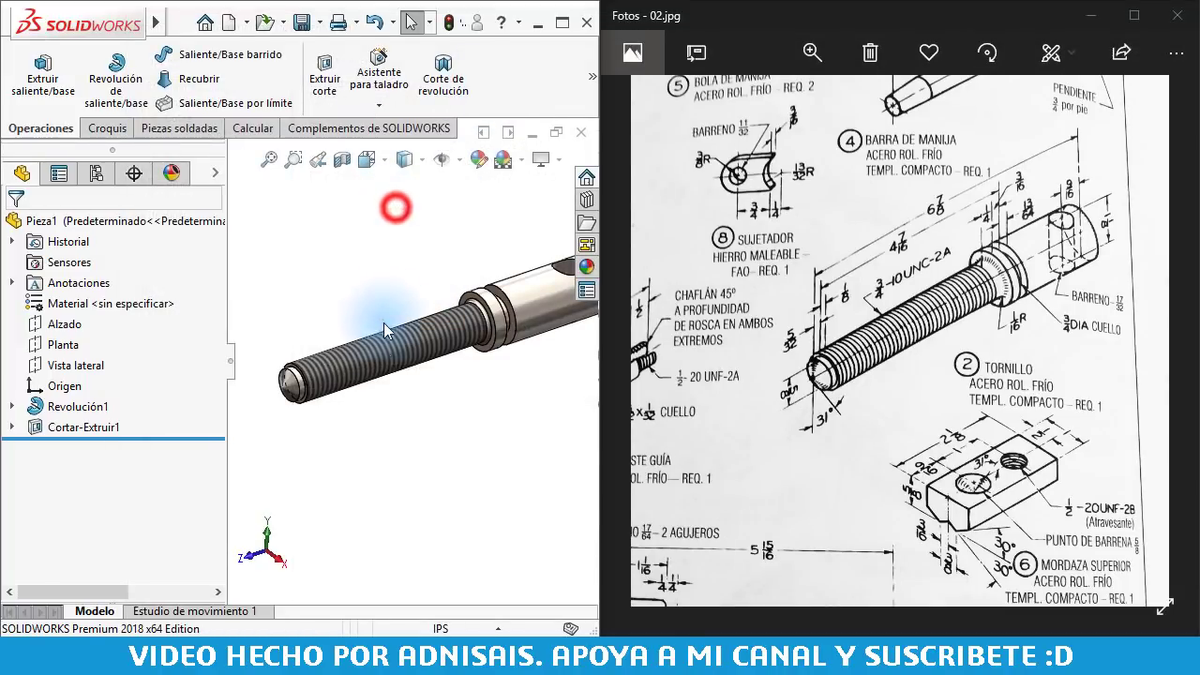
scroll(365, 338, "down", 2)
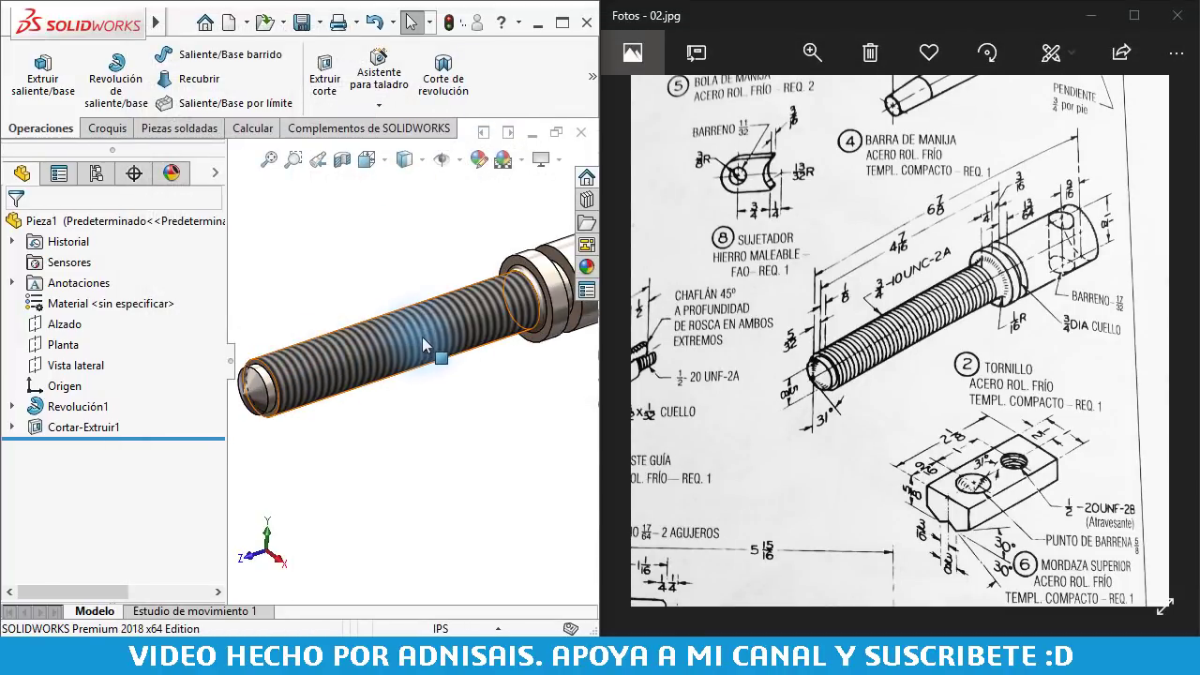
scroll(422, 336, "up", 3)
scroll(473, 272, "down", 3)
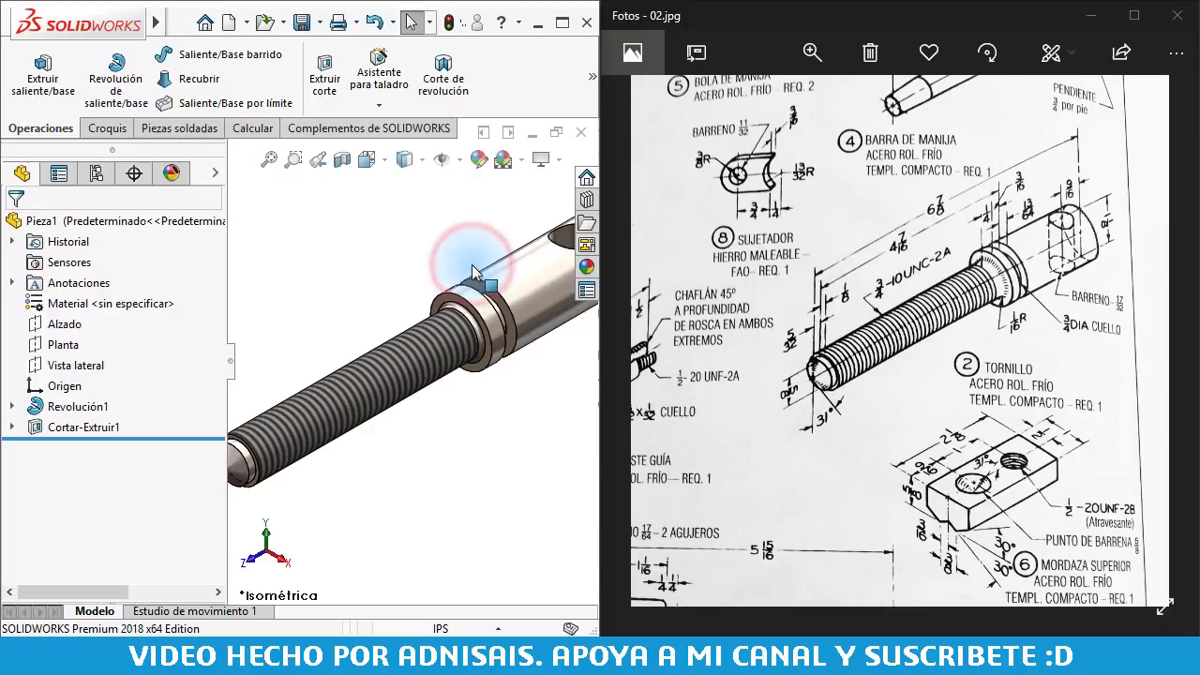
left_click(416, 242)
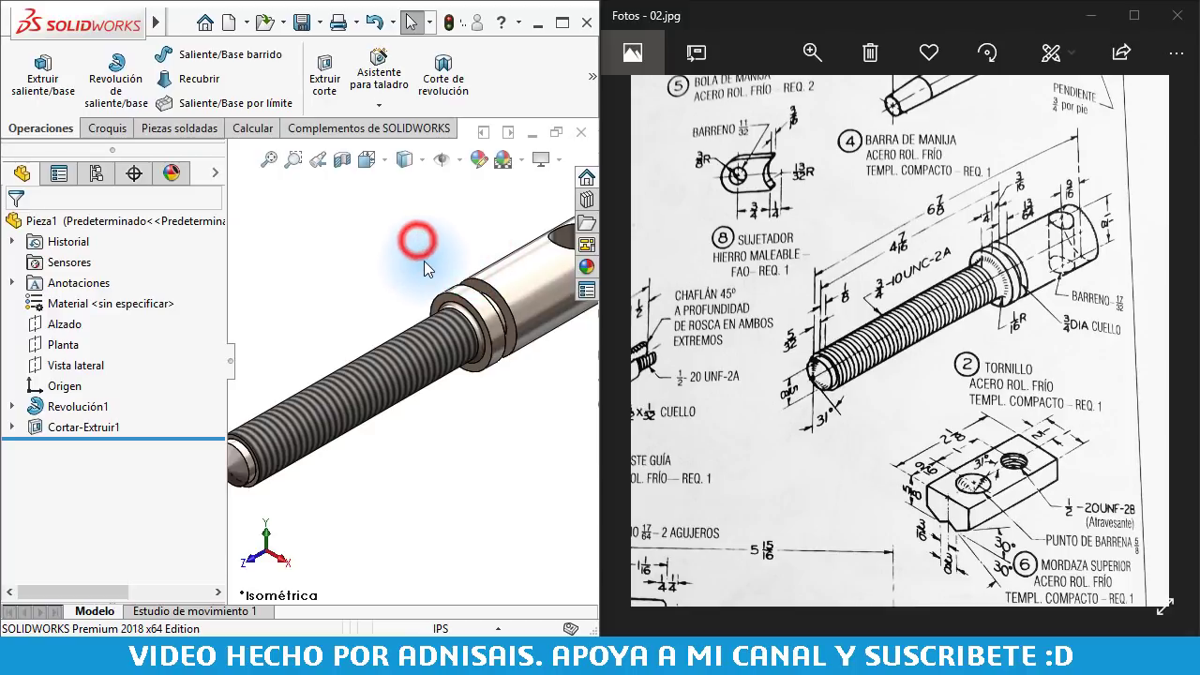
Save the part to the Escritorio as 9090909-86
left_click(304, 42)
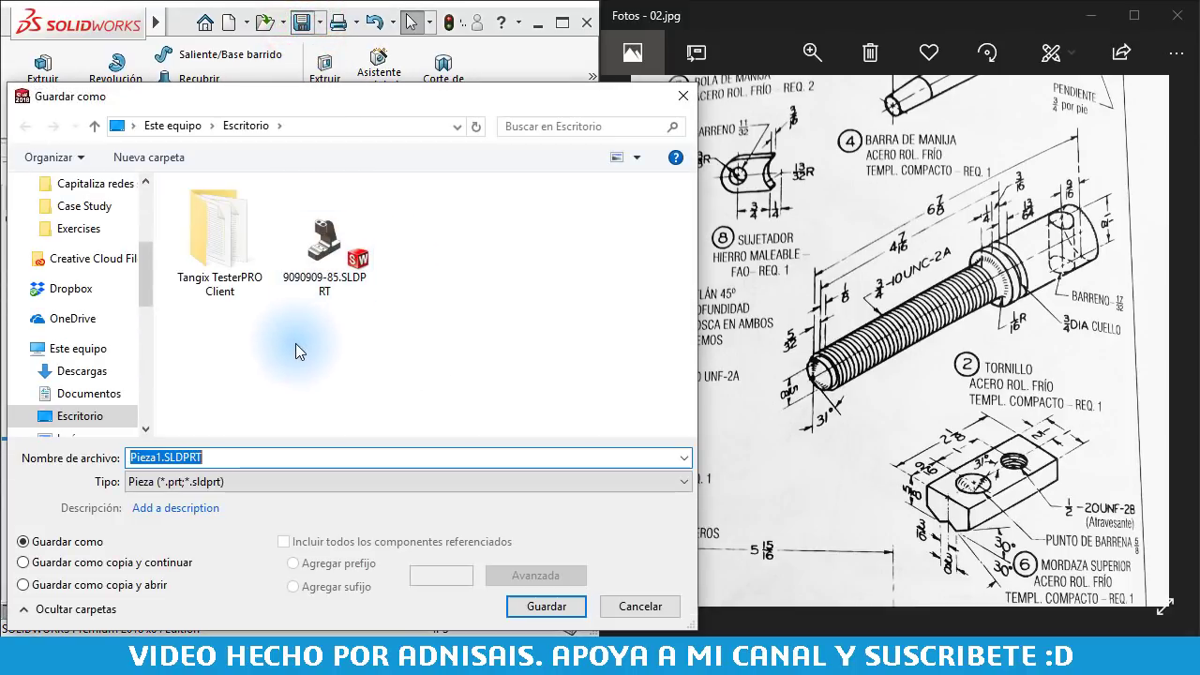
type("9090909")
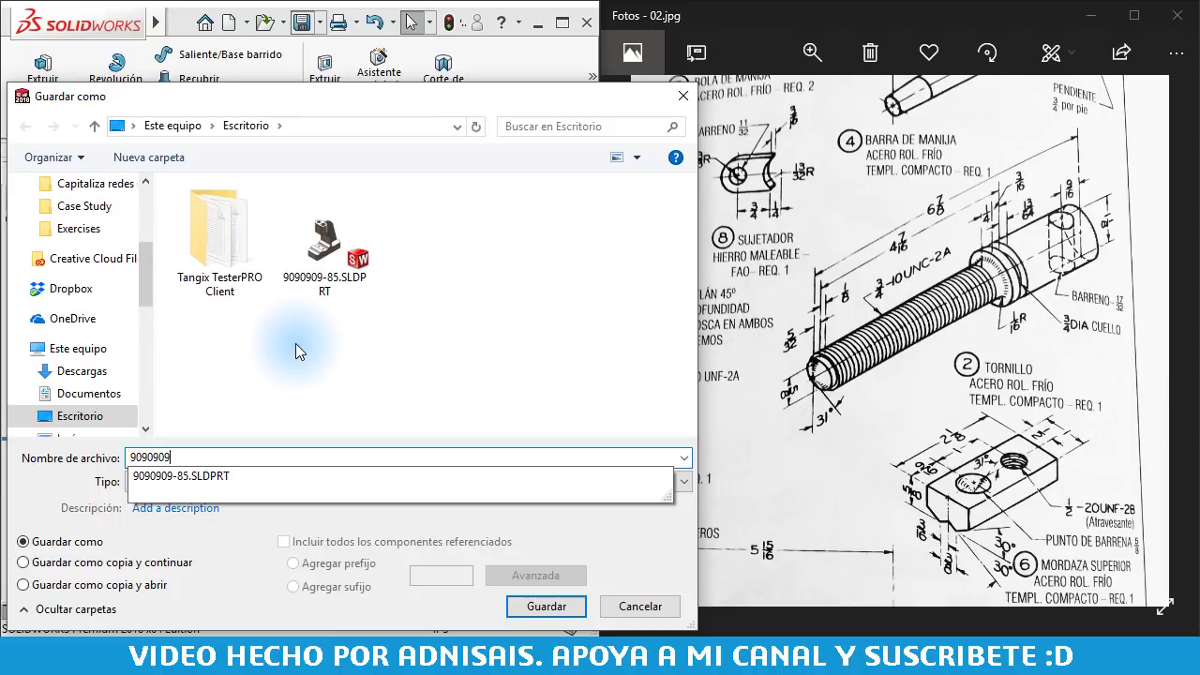
type("-8")
type("6")
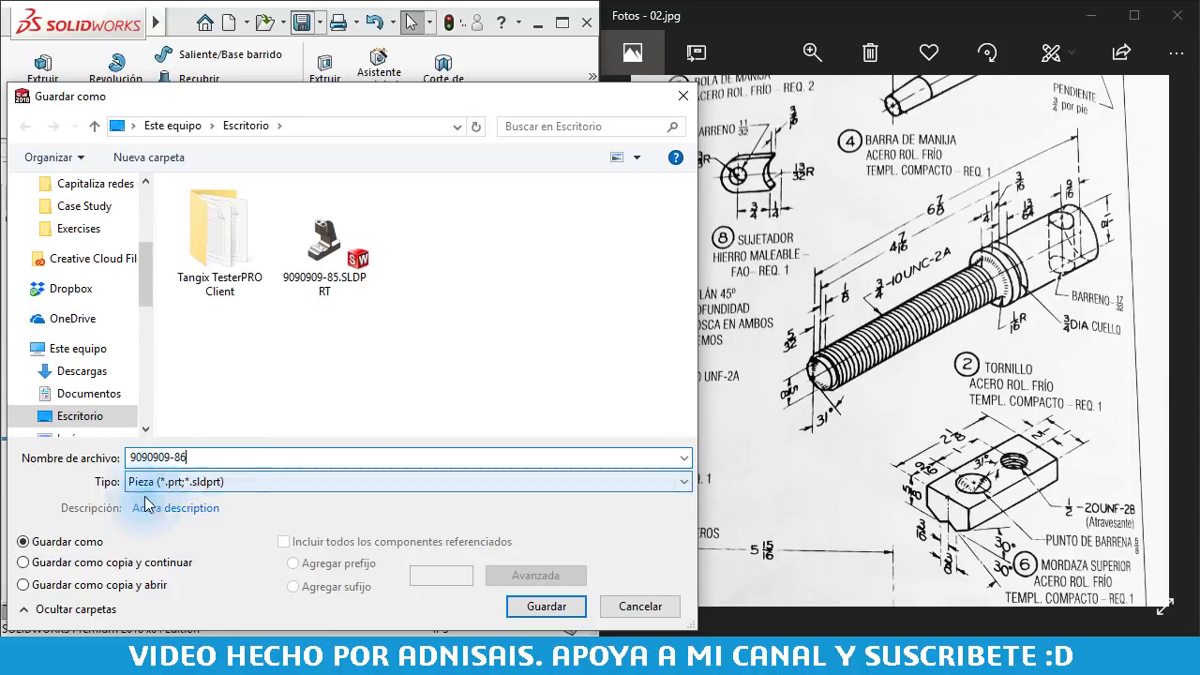
left_click(551, 608)
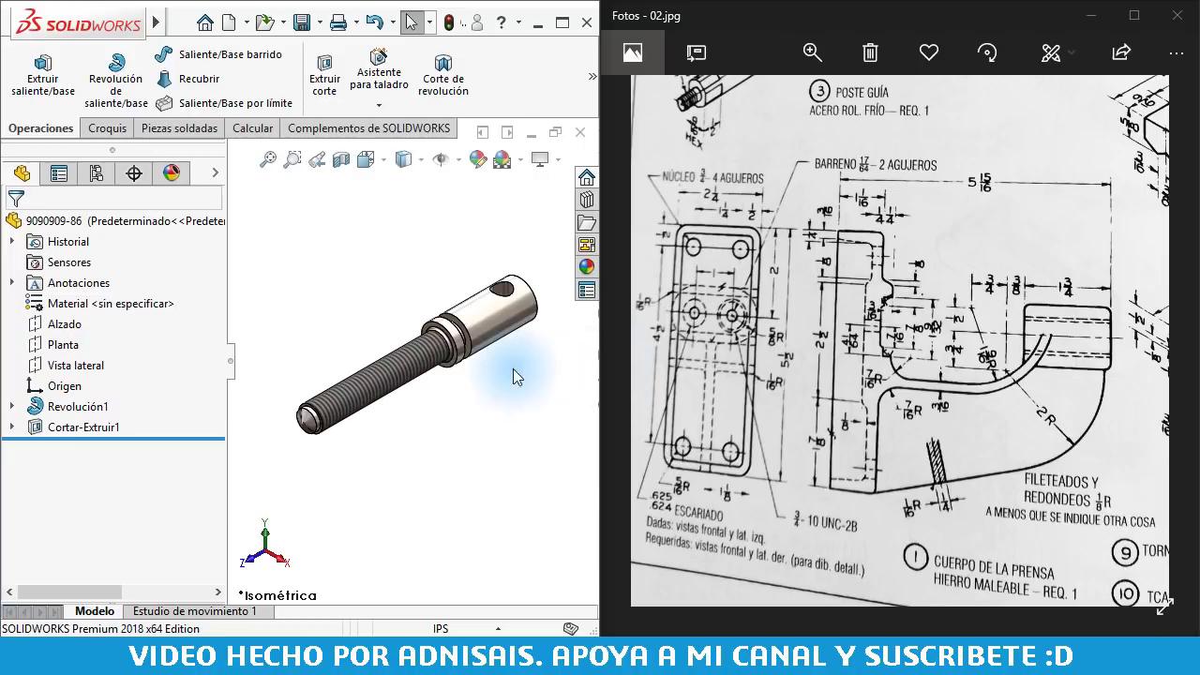
Pan the Fotos drawing past the SUJETADOR bolt to the part 3 Poste Guía view
left_click_drag(928, 281, 886, 480)
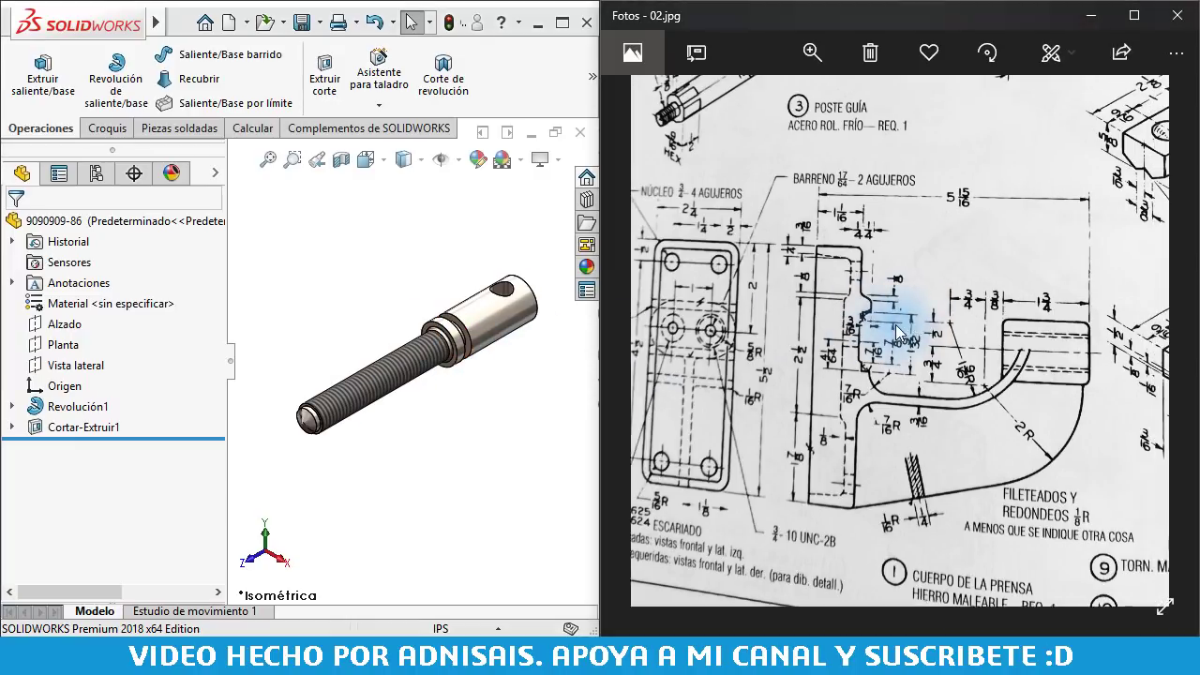
left_click_drag(940, 381, 871, 402)
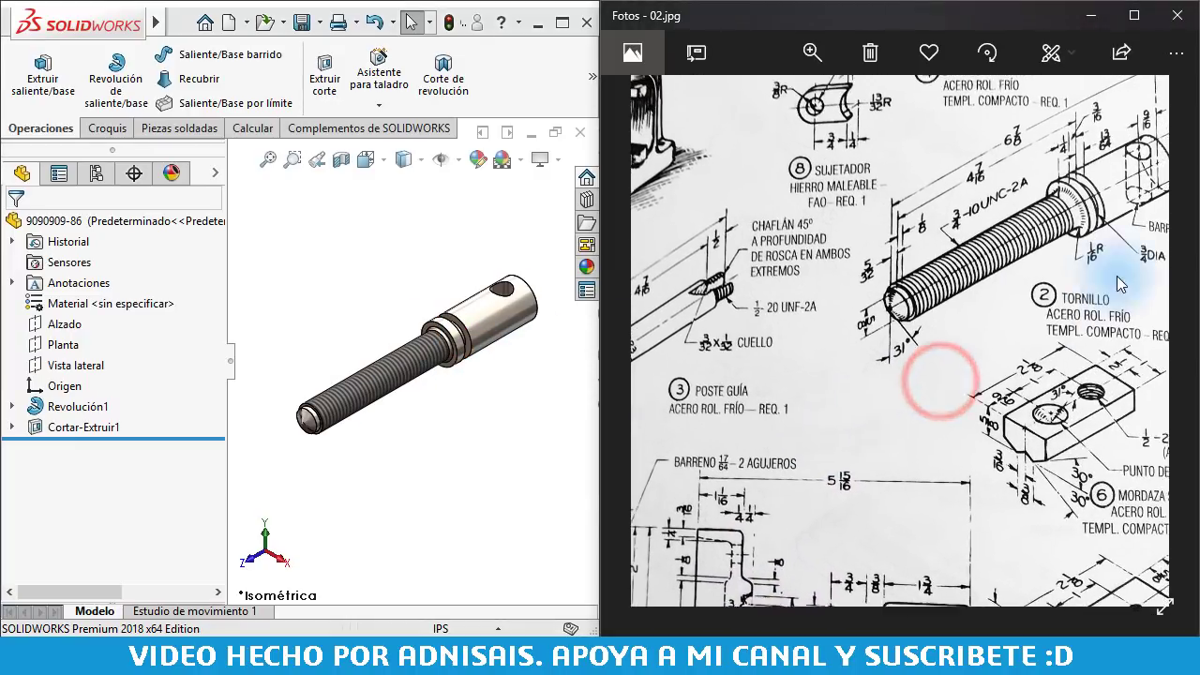
left_click_drag(1048, 242, 926, 207)
mouse_move(879, 321)
left_mouse_down()
mouse_move(1028, 252)
mouse_move(1093, 289)
mouse_move(1078, 312)
left_mouse_up()
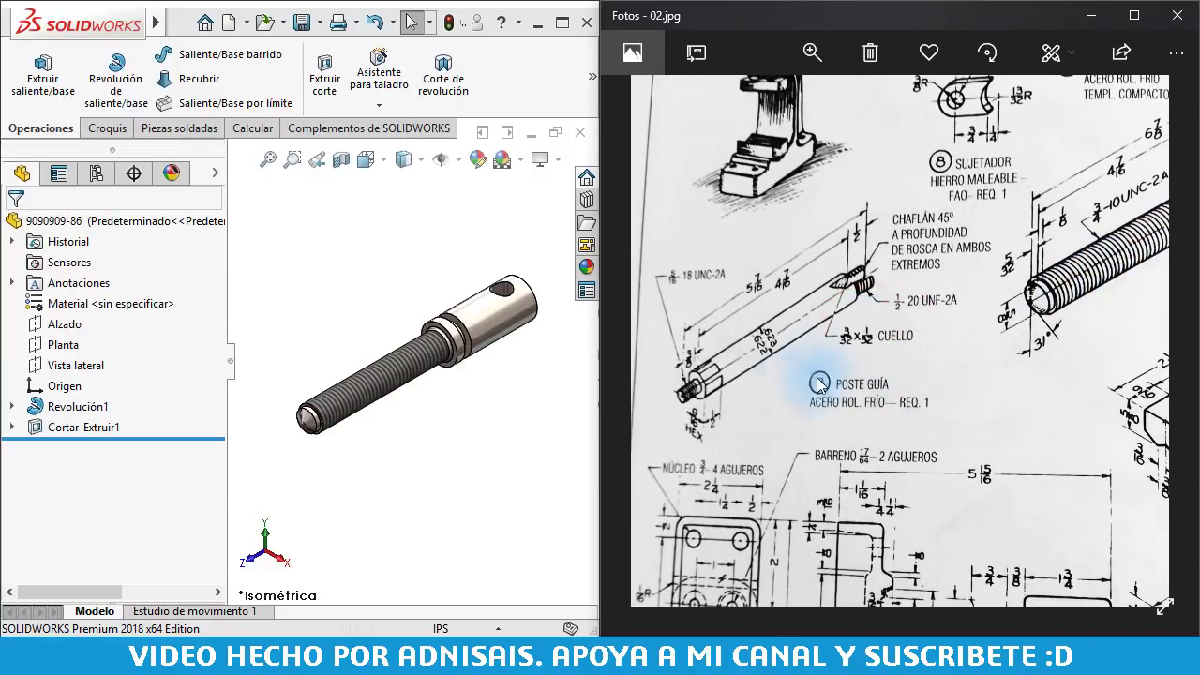
left_click_drag(803, 378, 781, 371)
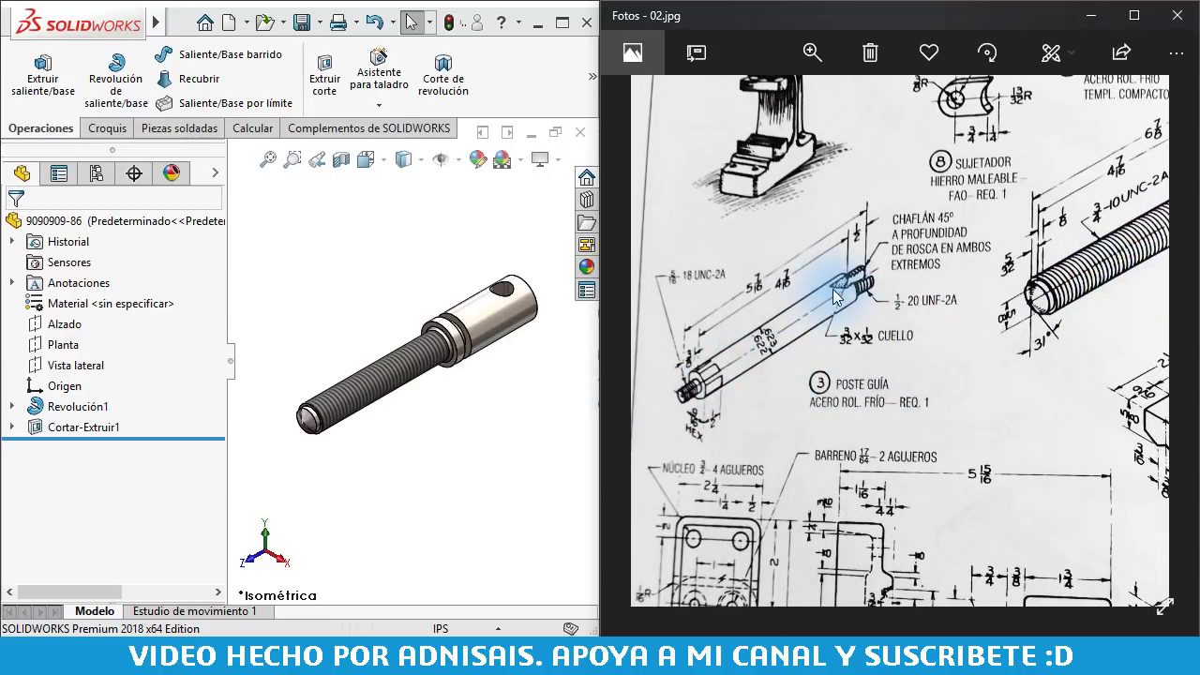
left_click(370, 260)
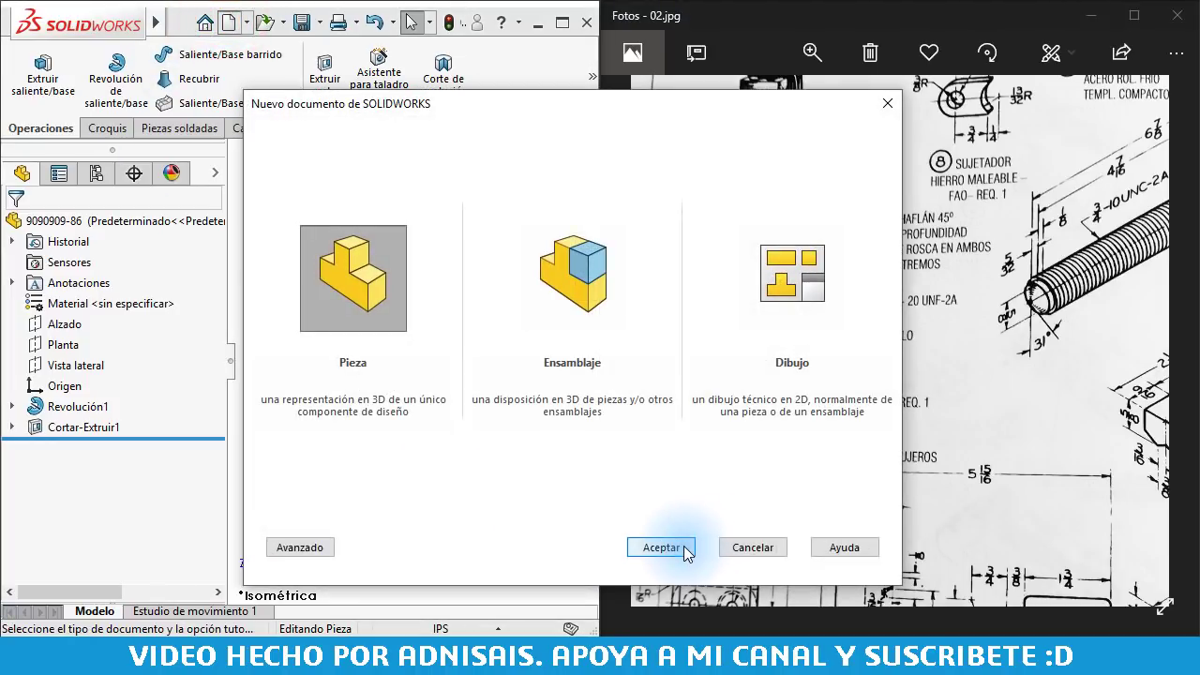
Create the new part Pieza2 and switch its unit system to IPS
left_click(662, 548)
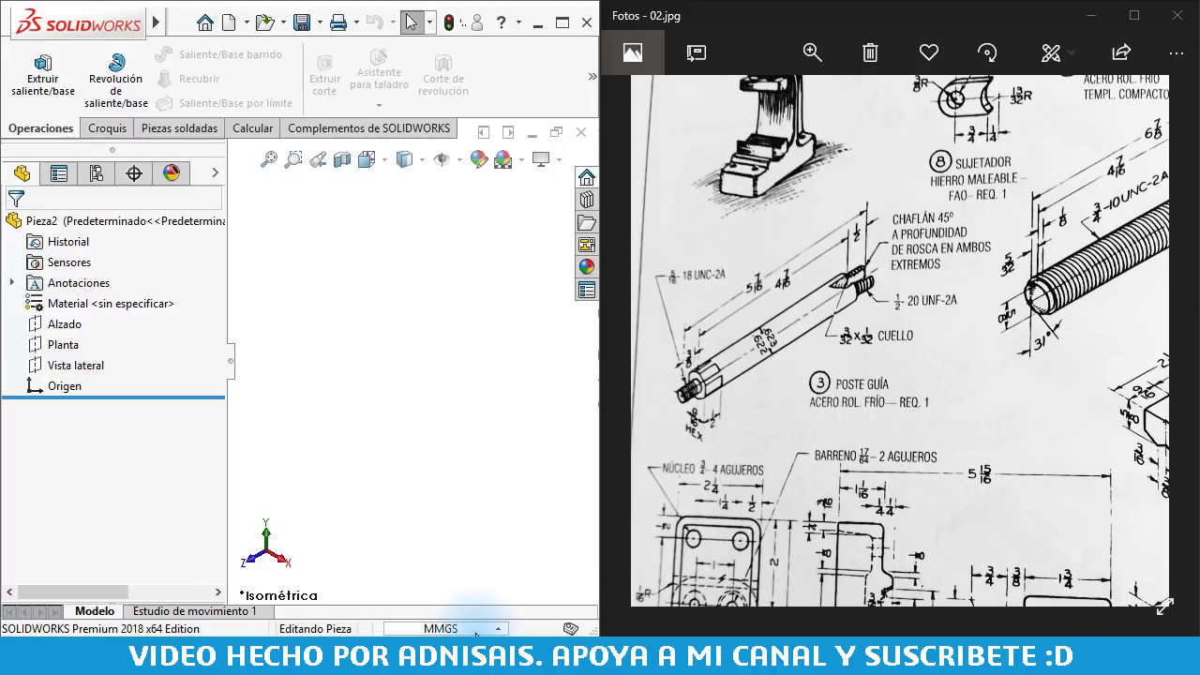
left_click(476, 630)
left_click(378, 568)
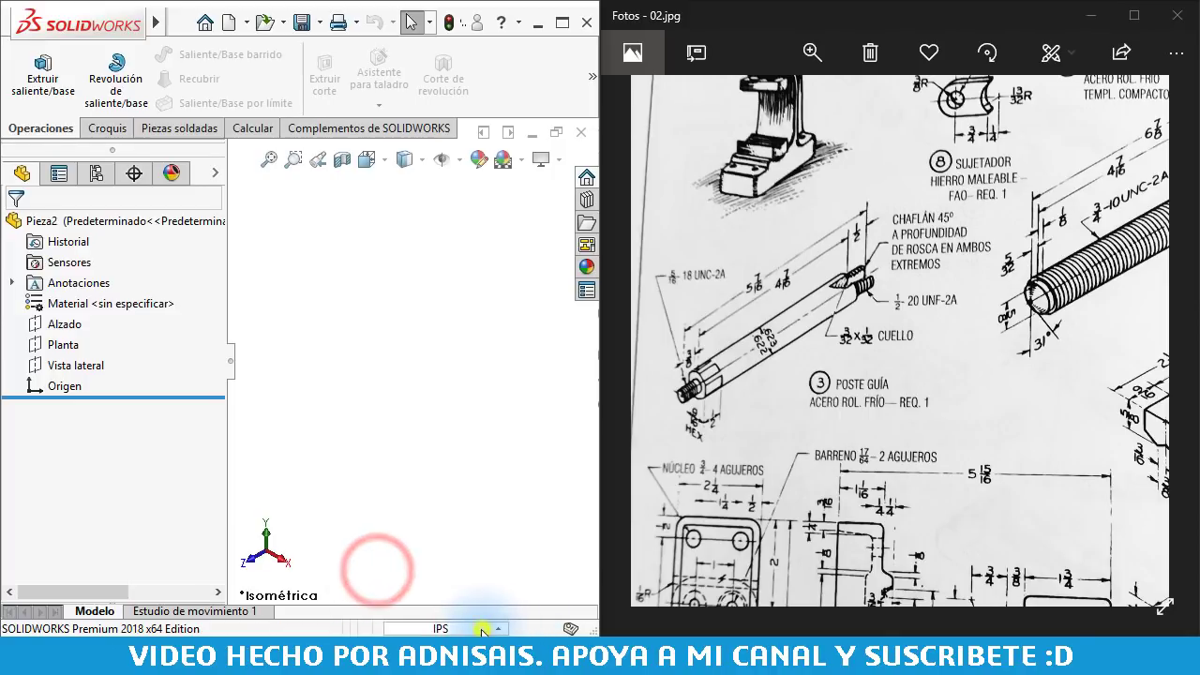
right_click(481, 633)
left_click(423, 618)
left_click(438, 628)
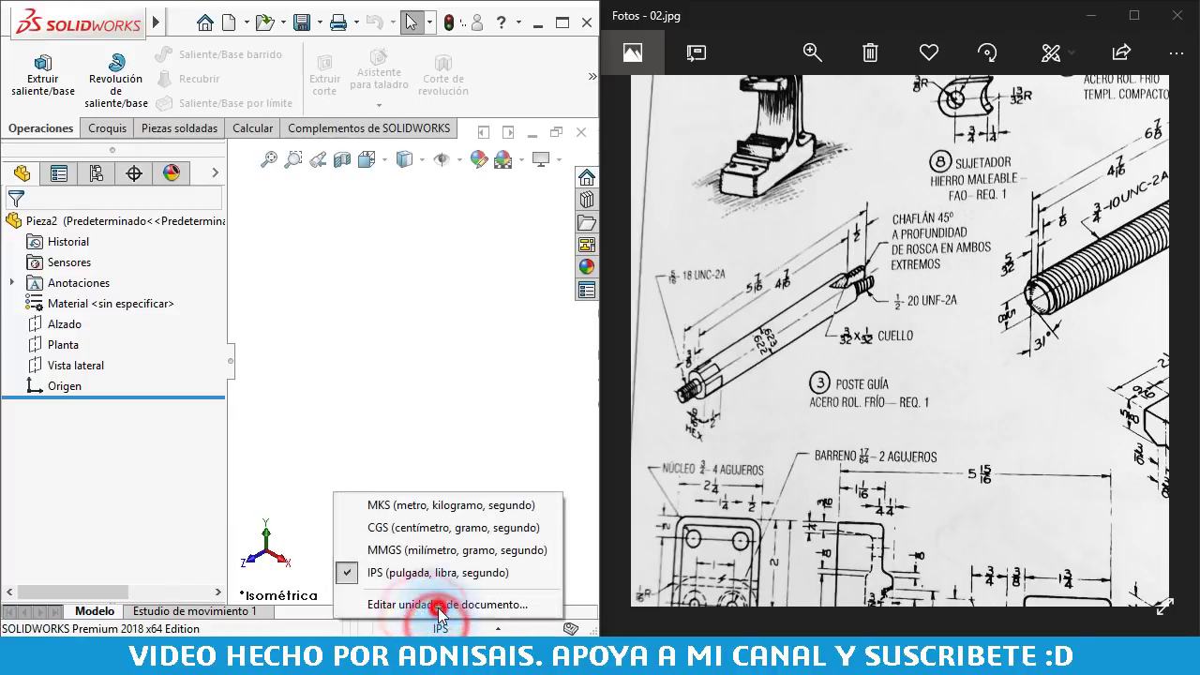
left_click(437, 608)
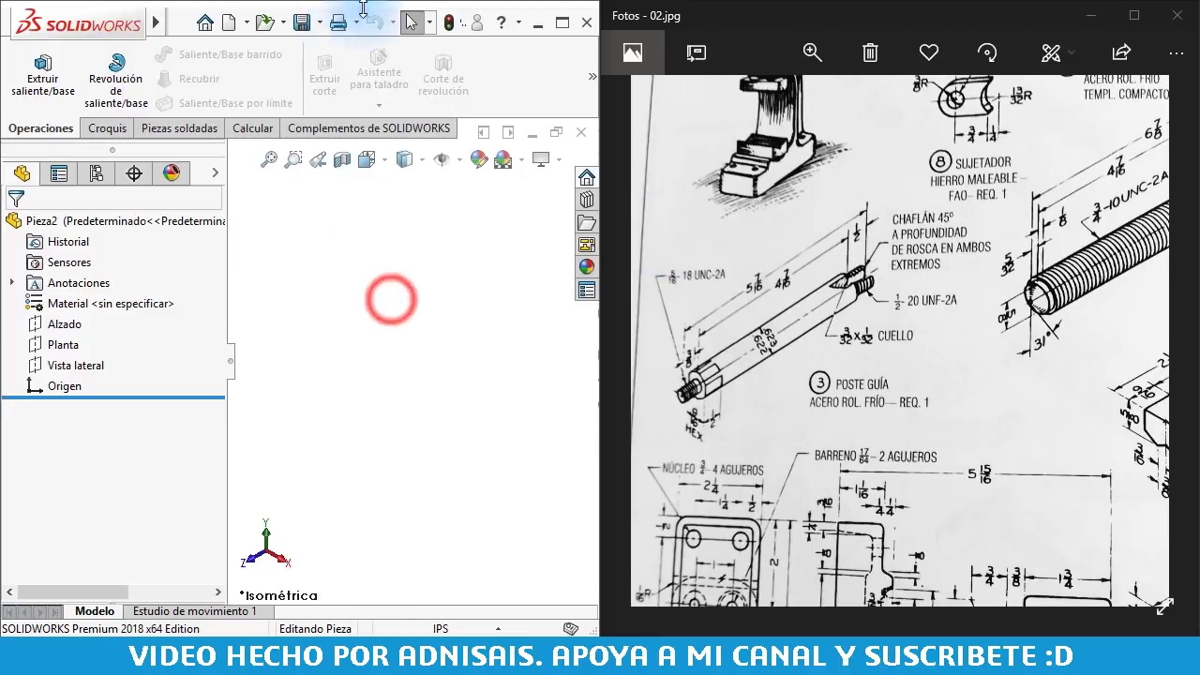
Set the document drafting standard to ANSI and accept the IPS units settings
mouse_move(363, 22)
left_click(392, 31)
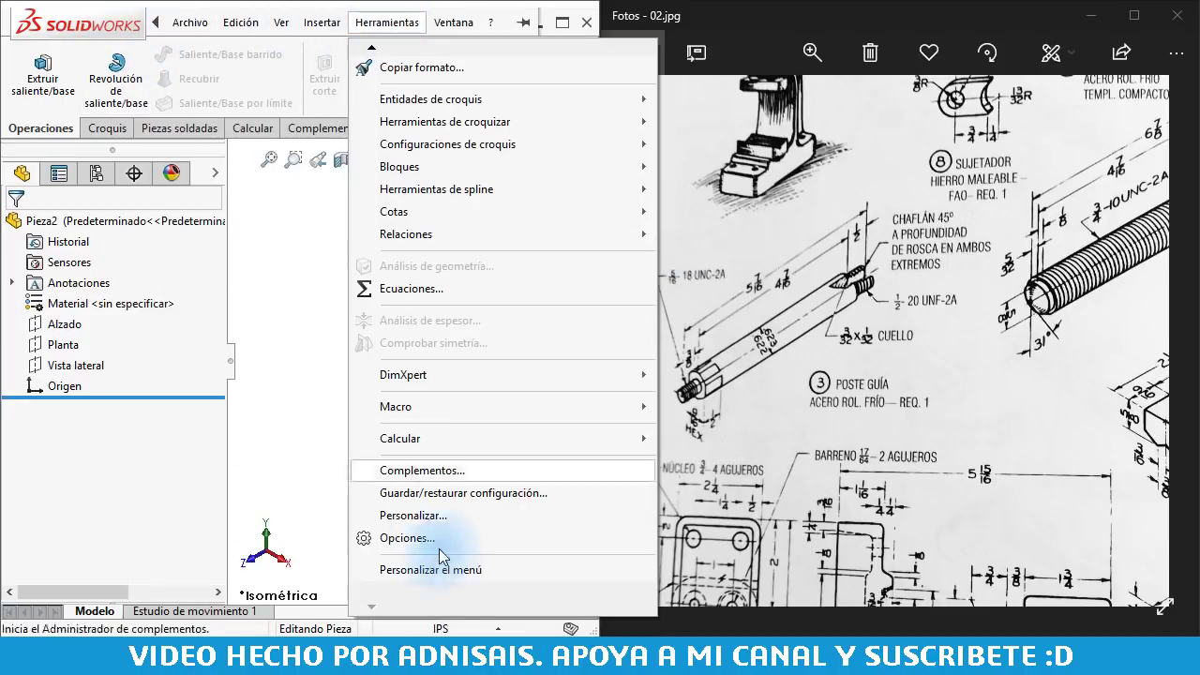
left_click(445, 531)
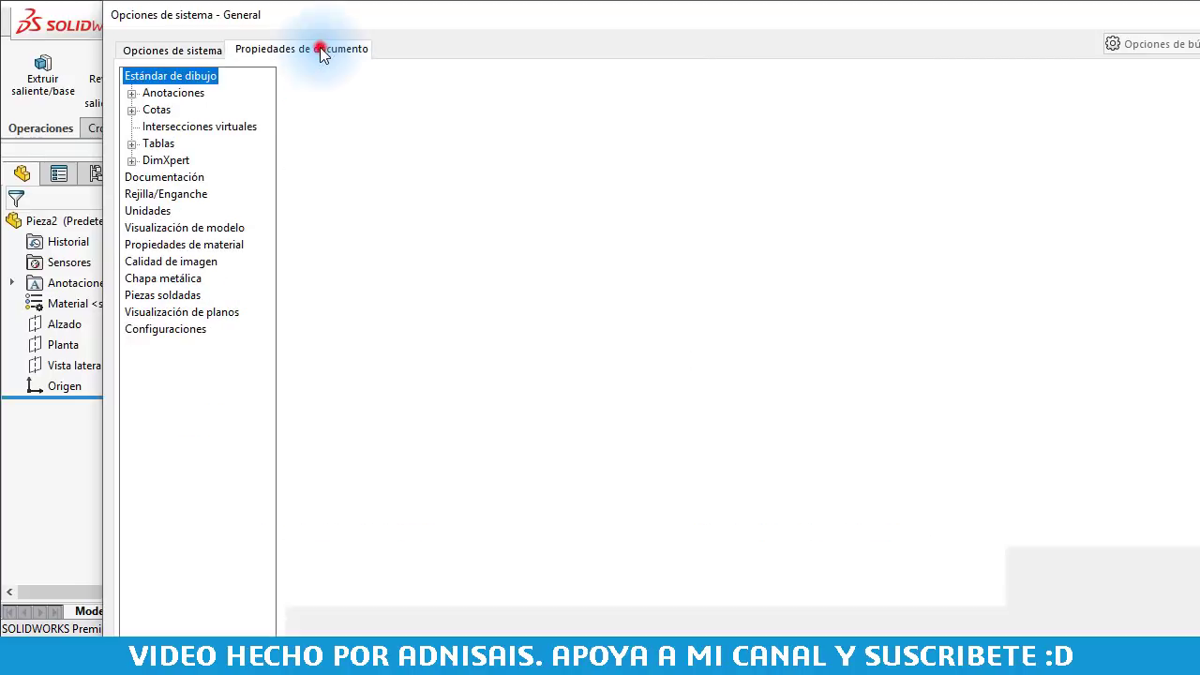
left_click(321, 49)
left_click(666, 89)
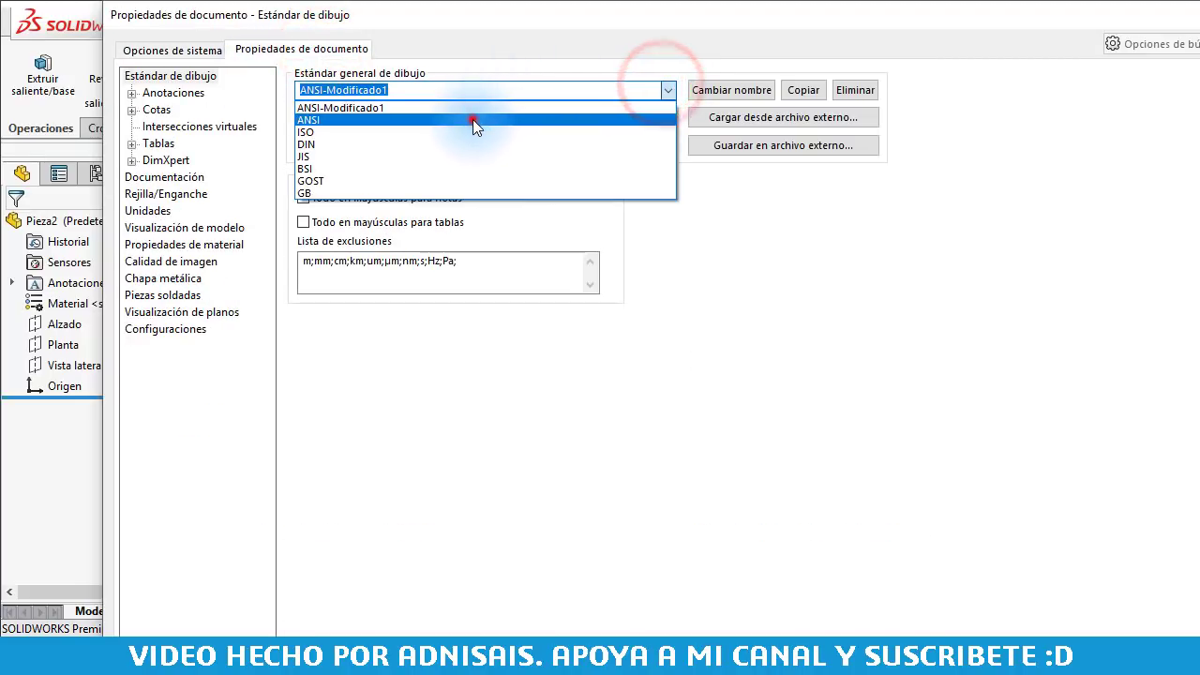
left_click(473, 120)
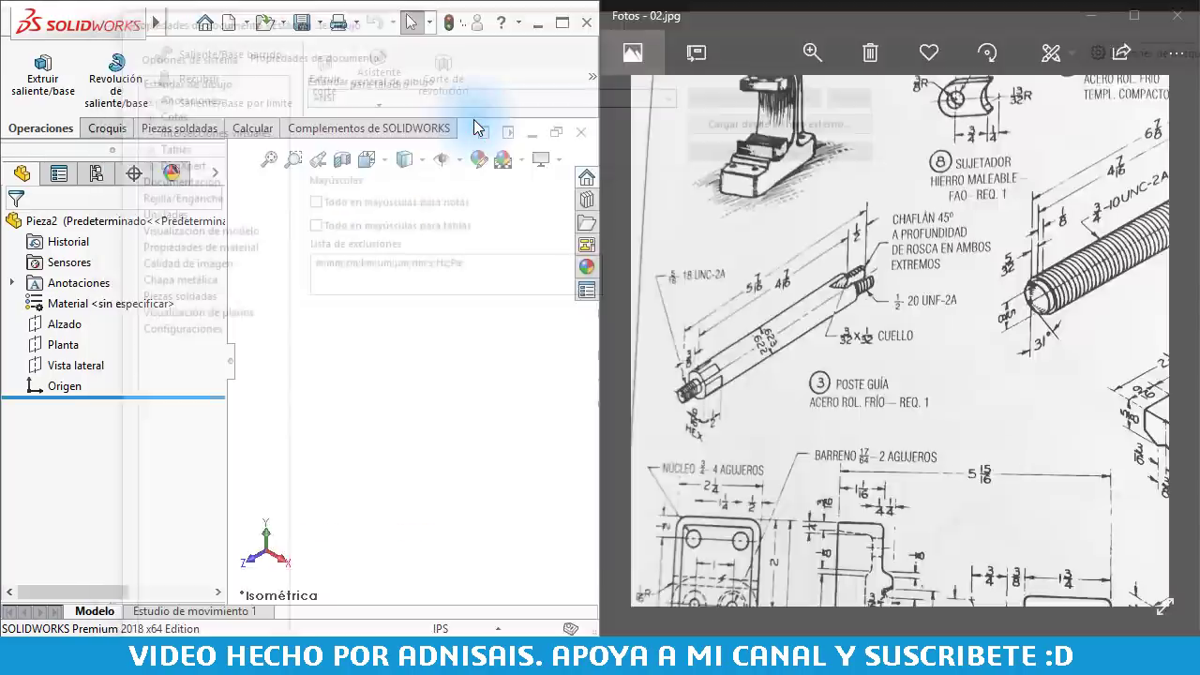
left_click(466, 628)
left_click(460, 605)
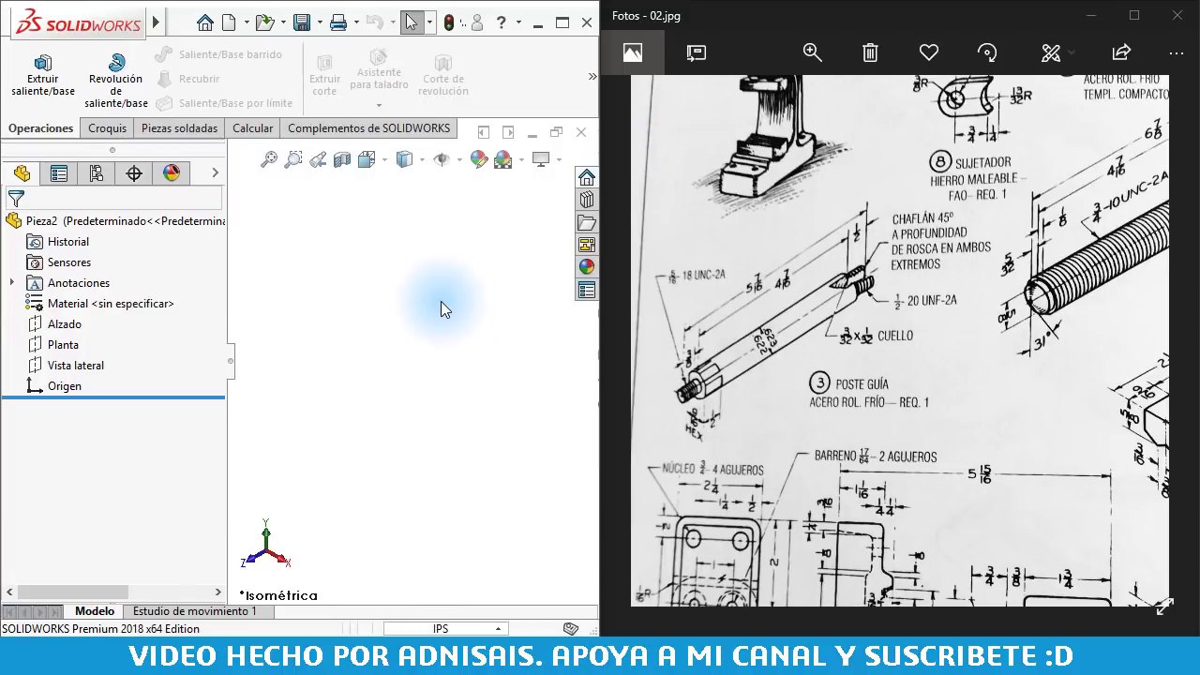
left_click(441, 305)
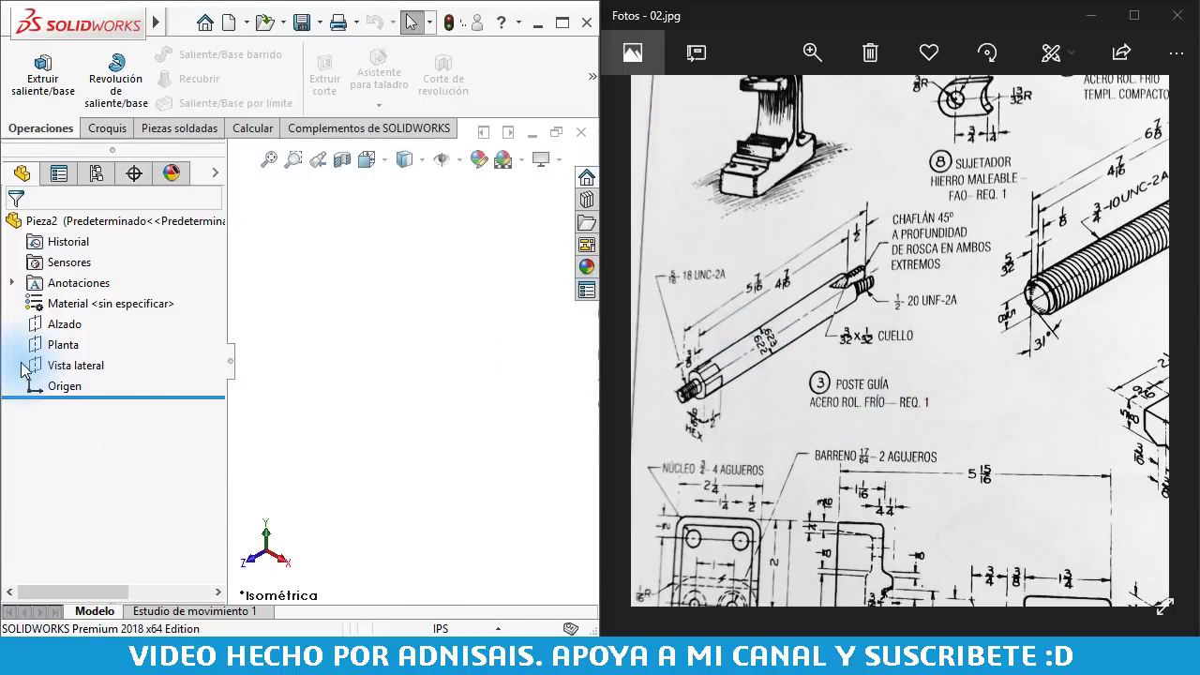
Start a sketch on Vista lateral and draw a horizontal construction centerline from the origin
left_click(56, 364)
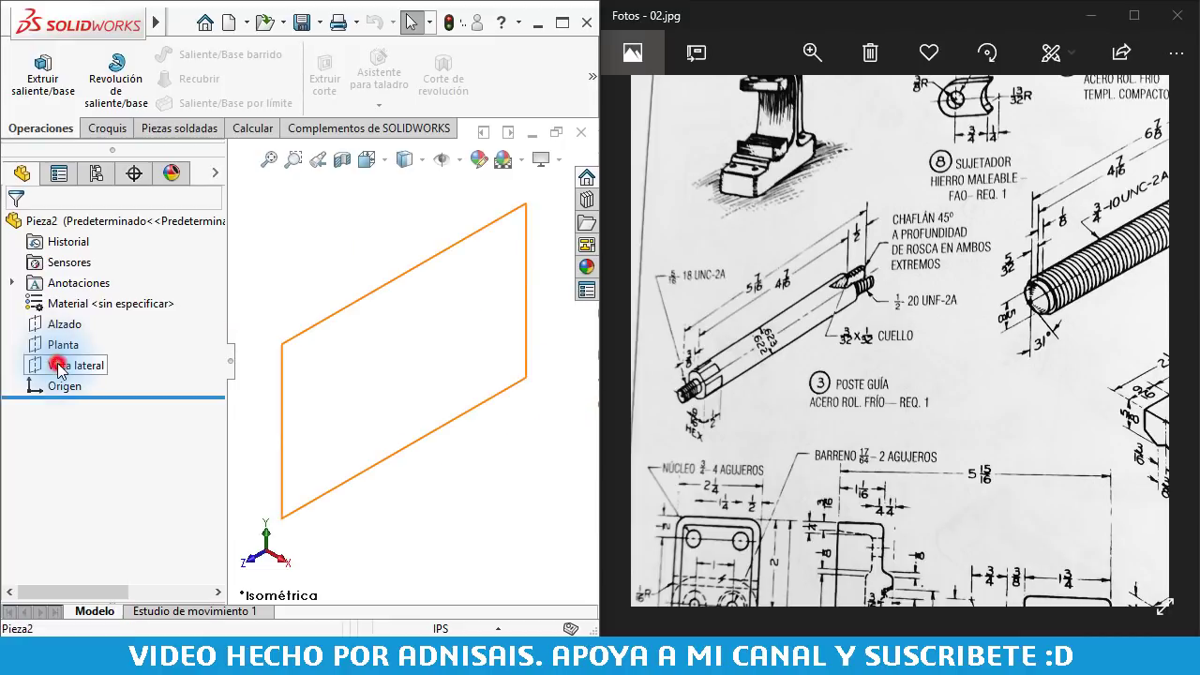
left_click(66, 344)
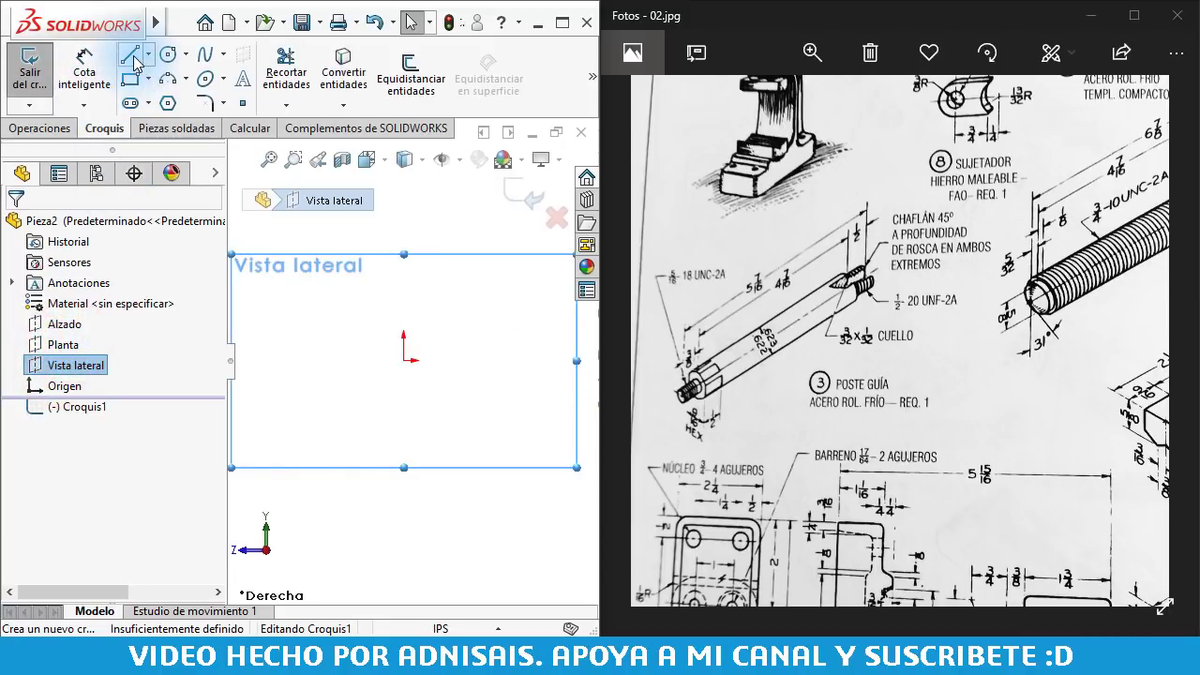
left_click(129, 54)
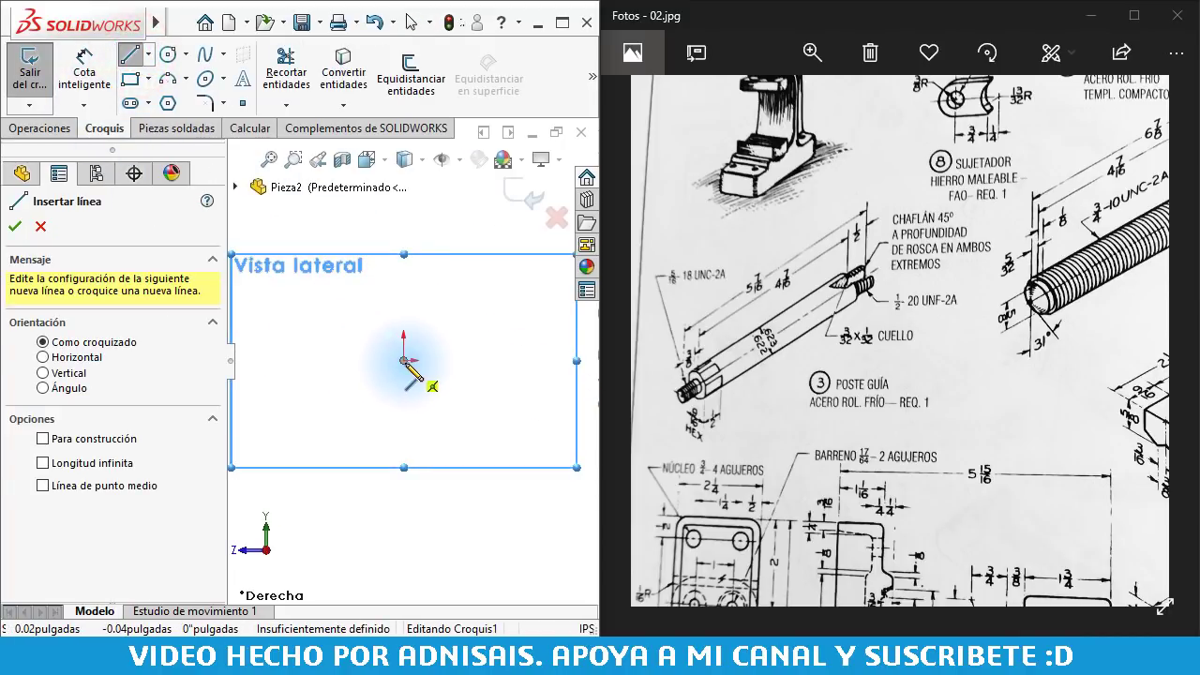
left_click(149, 54)
left_click(158, 97)
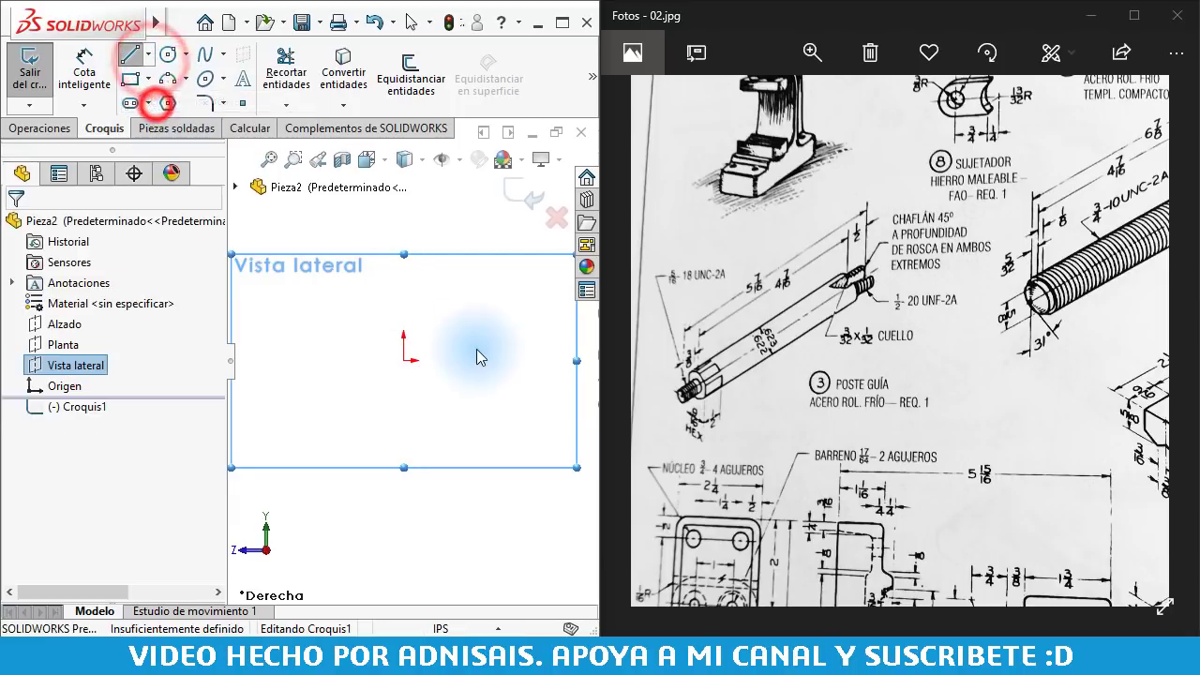
left_click(405, 361)
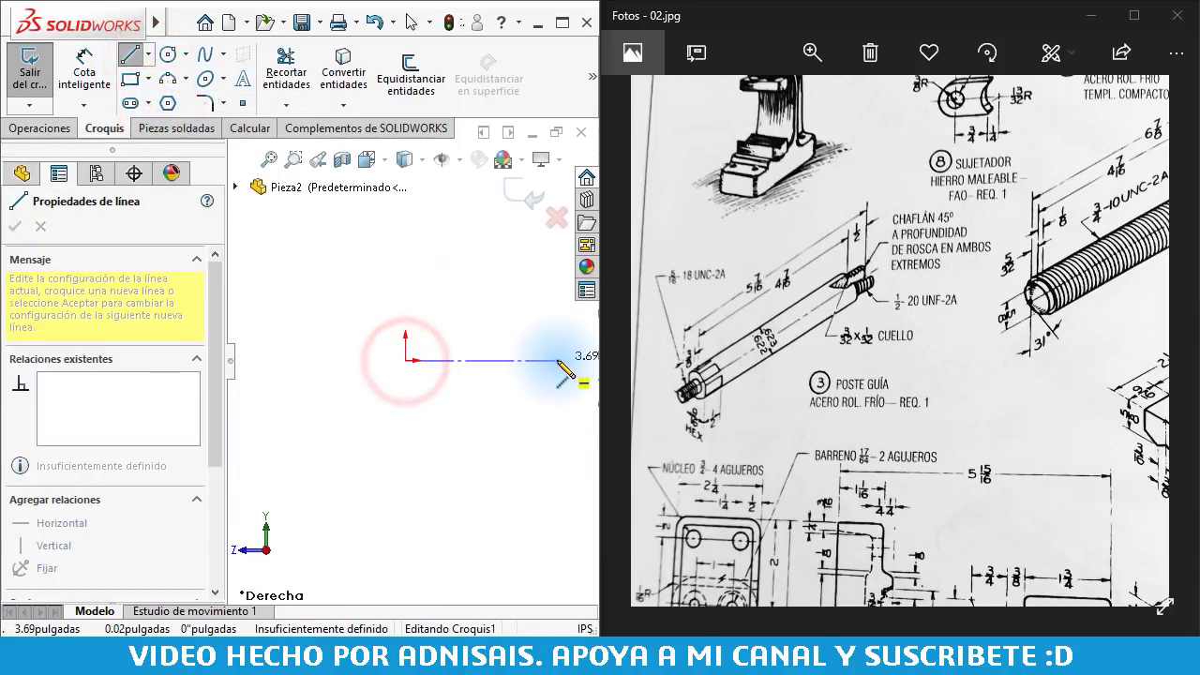
double_click(556, 360)
Draw the stepped half-profile of the guide post above the centerline
scroll(562, 351, "down", 2)
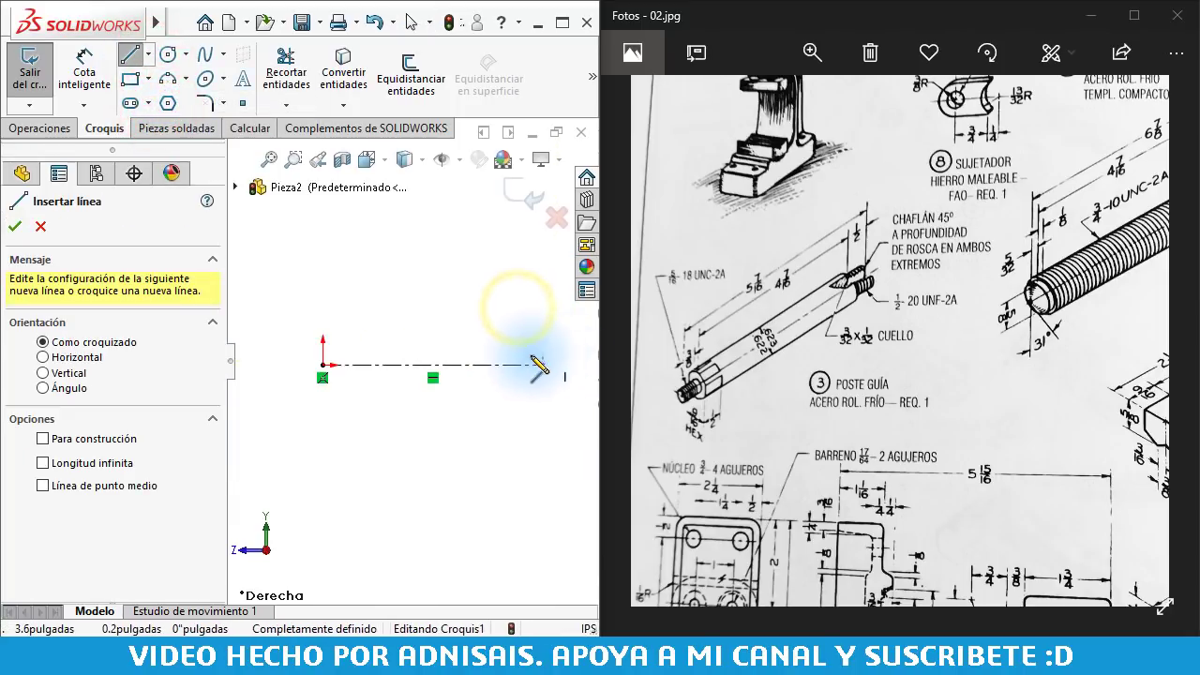
left_click(323, 364)
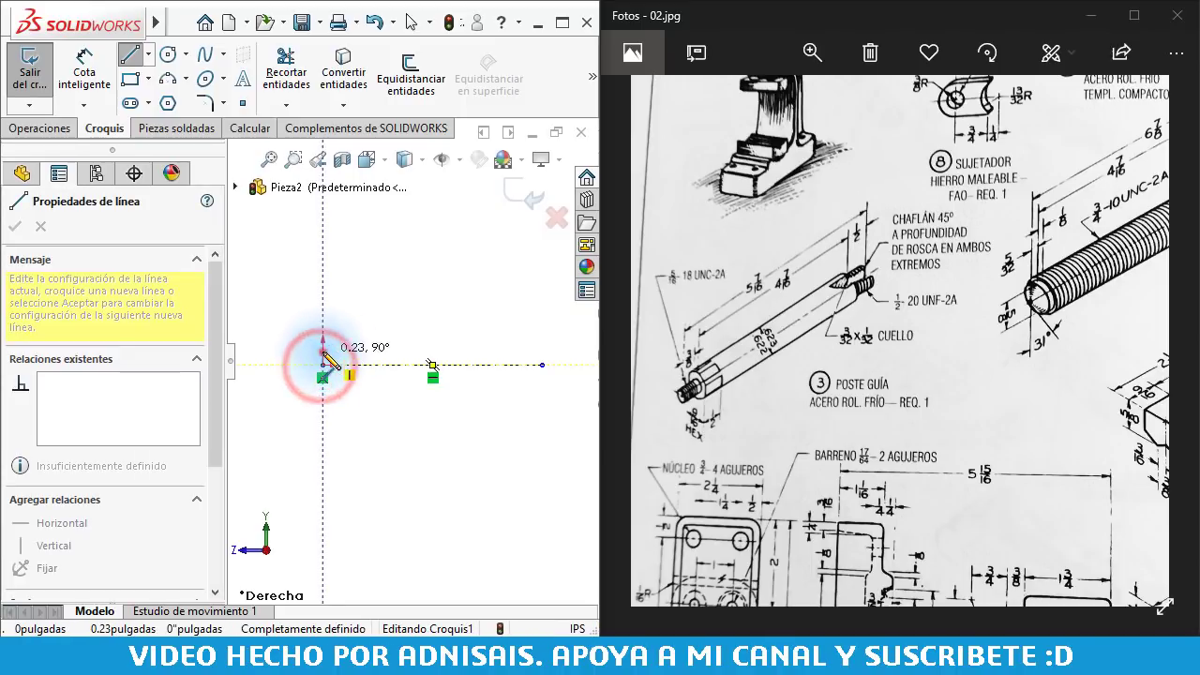
left_click(343, 329)
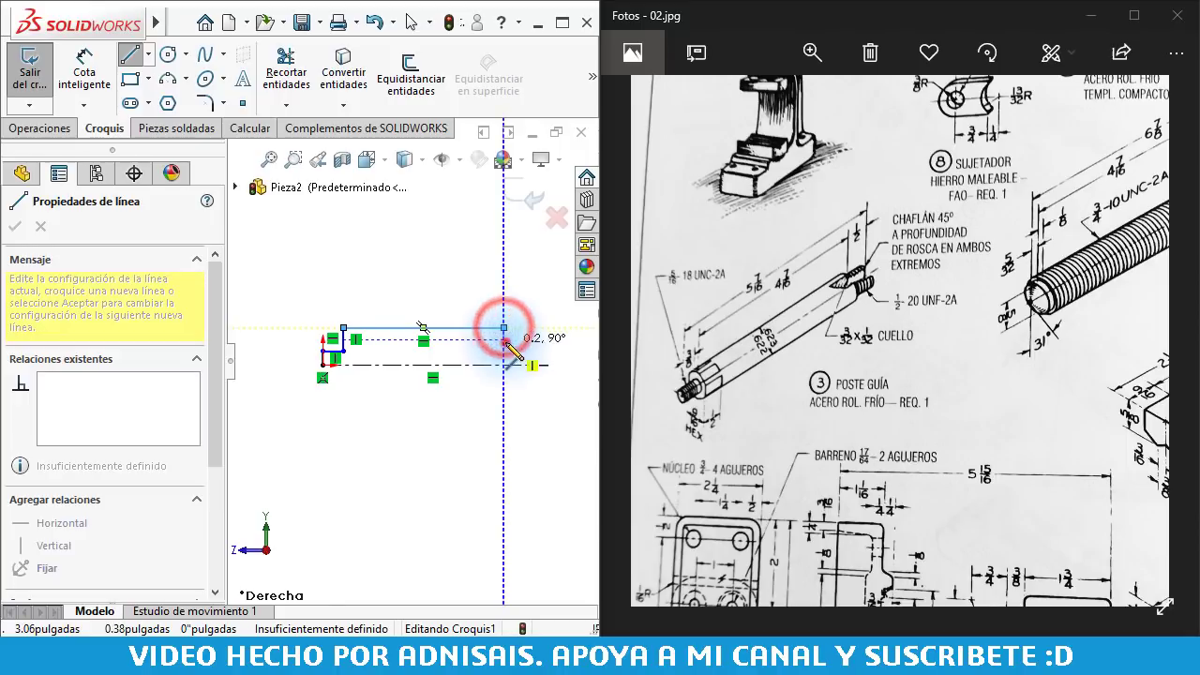
left_click(504, 328)
left_click(542, 339)
left_click(542, 364)
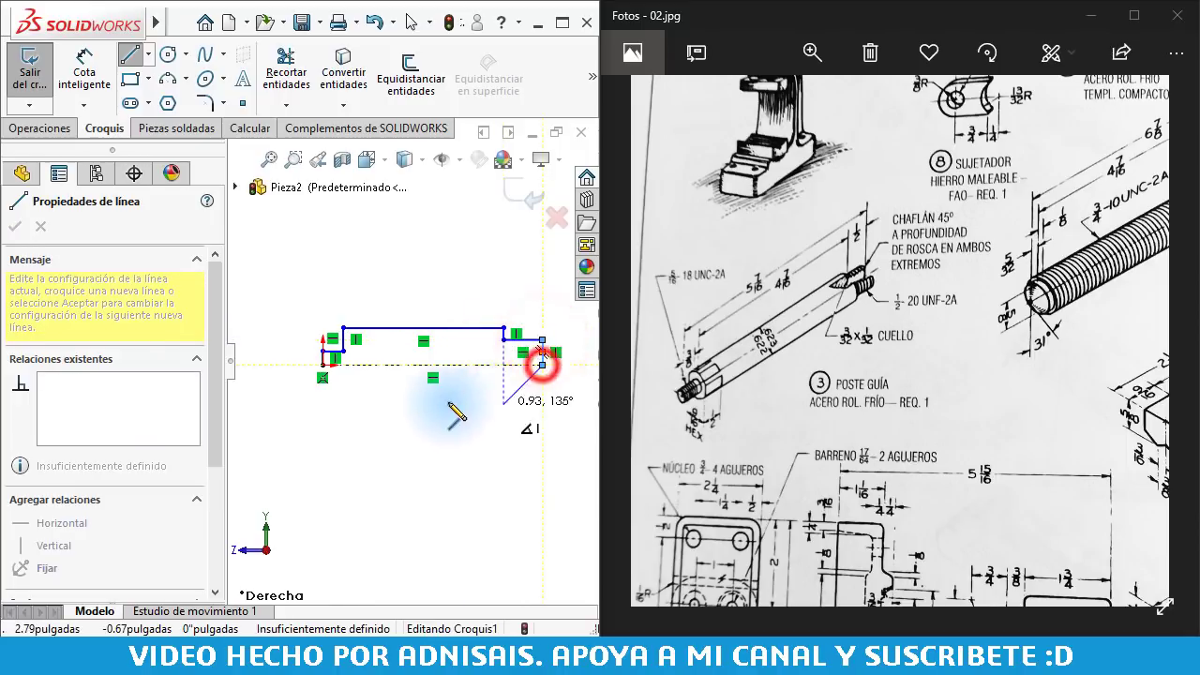
scroll(433, 412, "down", 2)
key("Escape")
right_click_drag(437, 443, 421, 267)
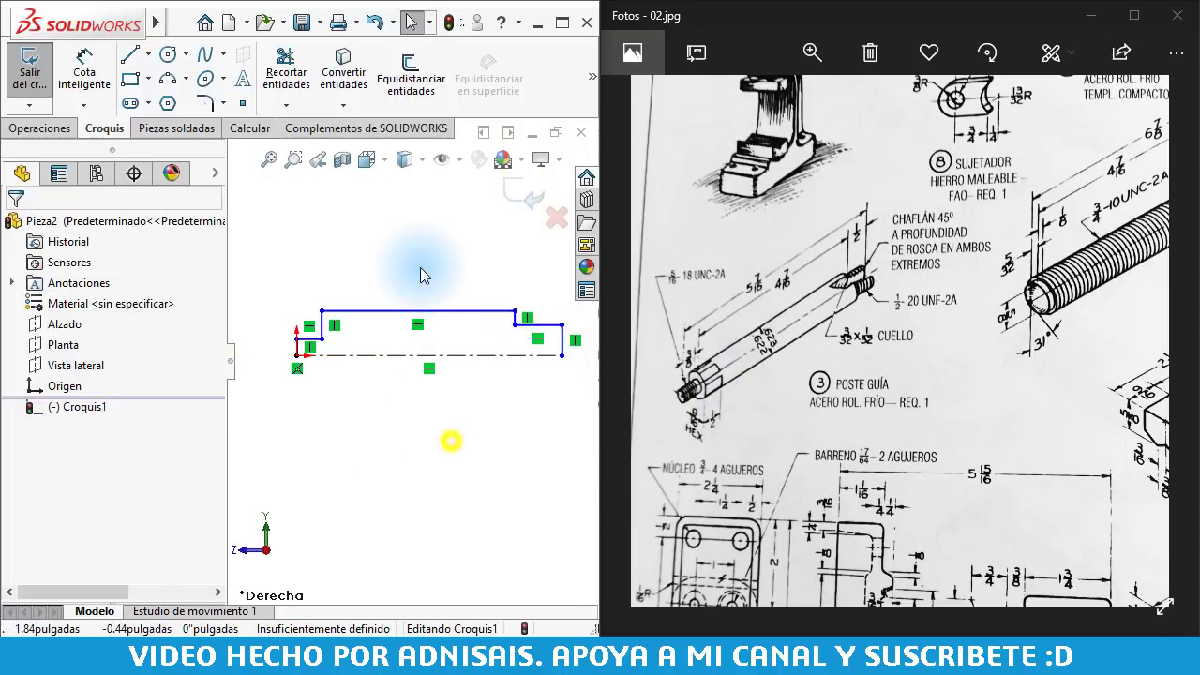
Dimension the profile's left end 5/16" from the centerline
left_click(821, 318)
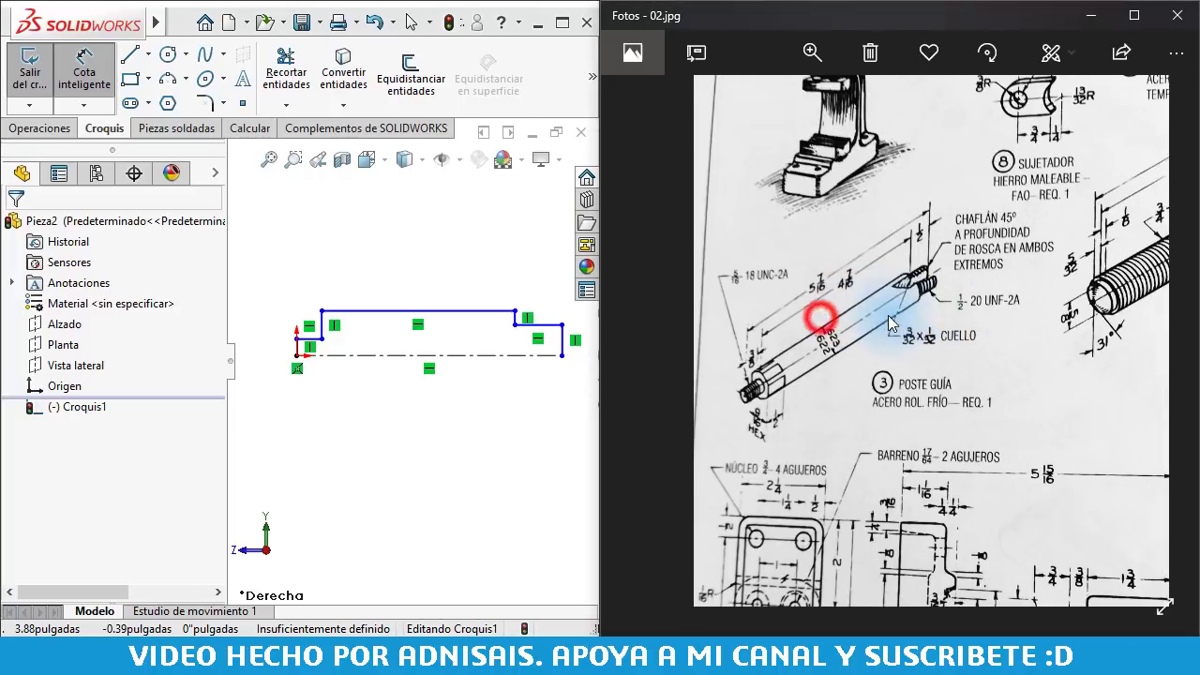
scroll(820, 330, "up", 3)
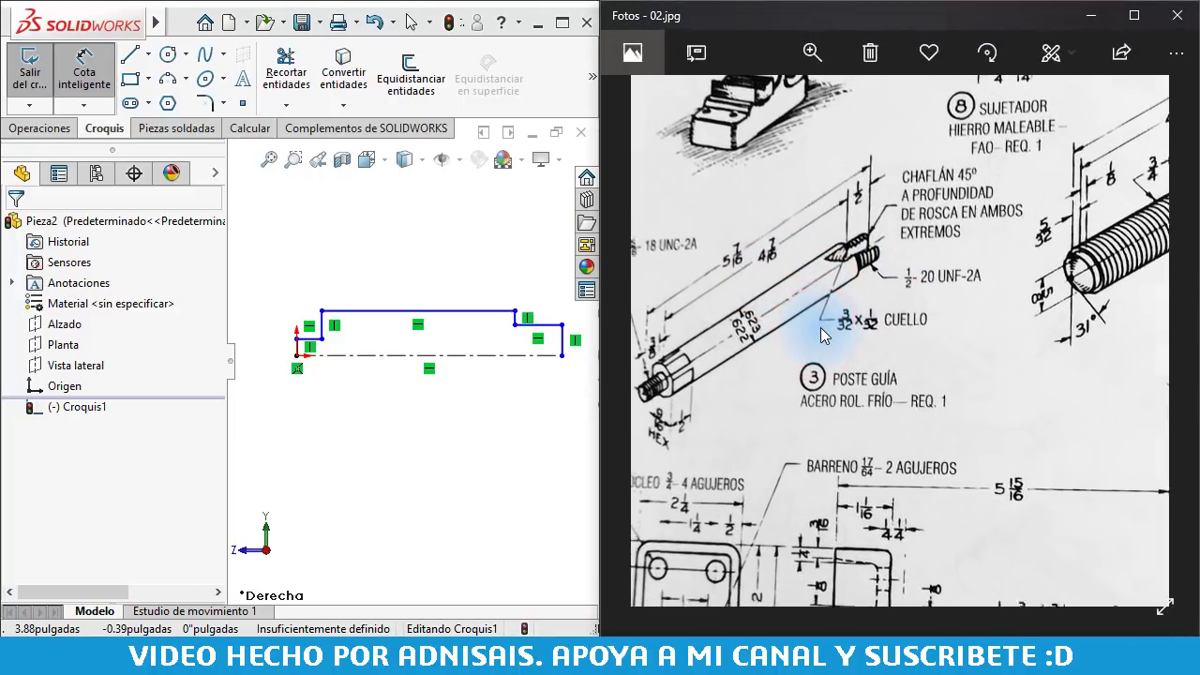
left_click_drag(874, 328, 962, 352)
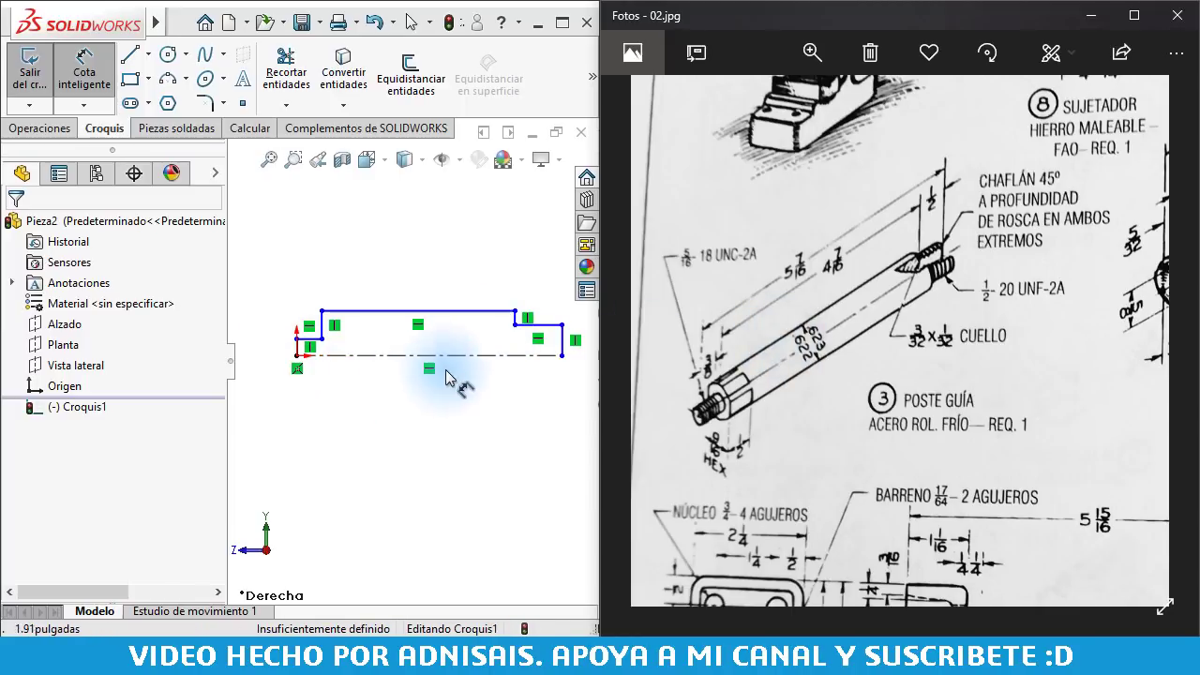
left_click(305, 351)
left_click(314, 350)
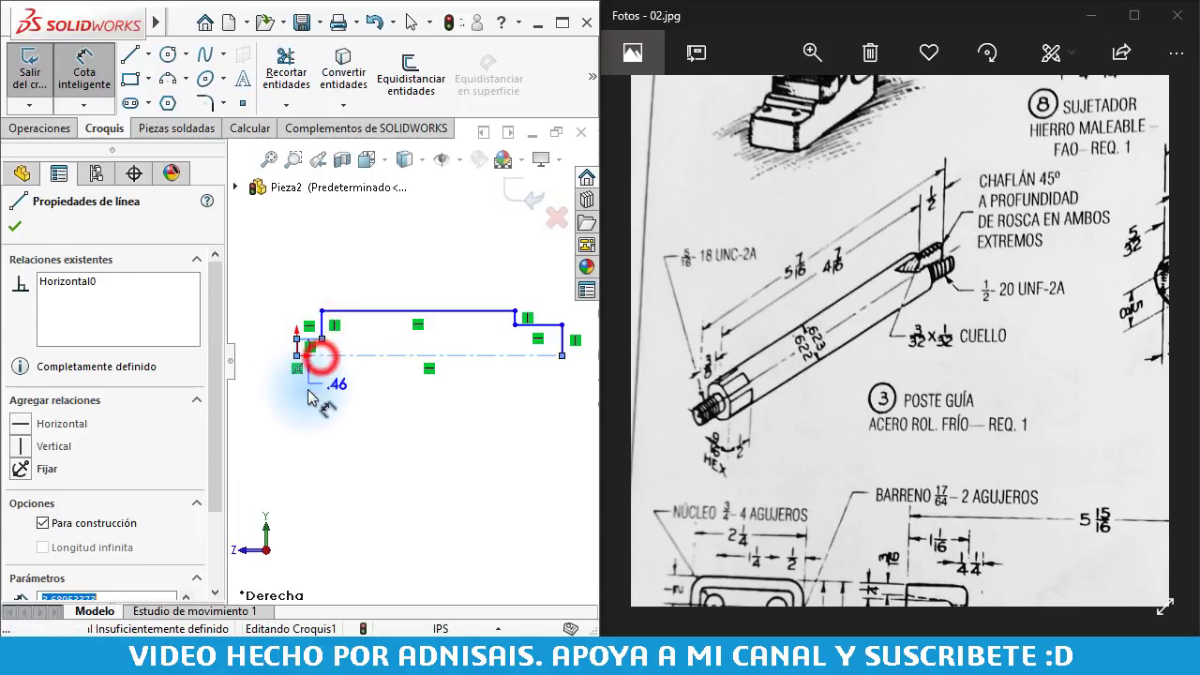
left_click(303, 378)
type("5%")
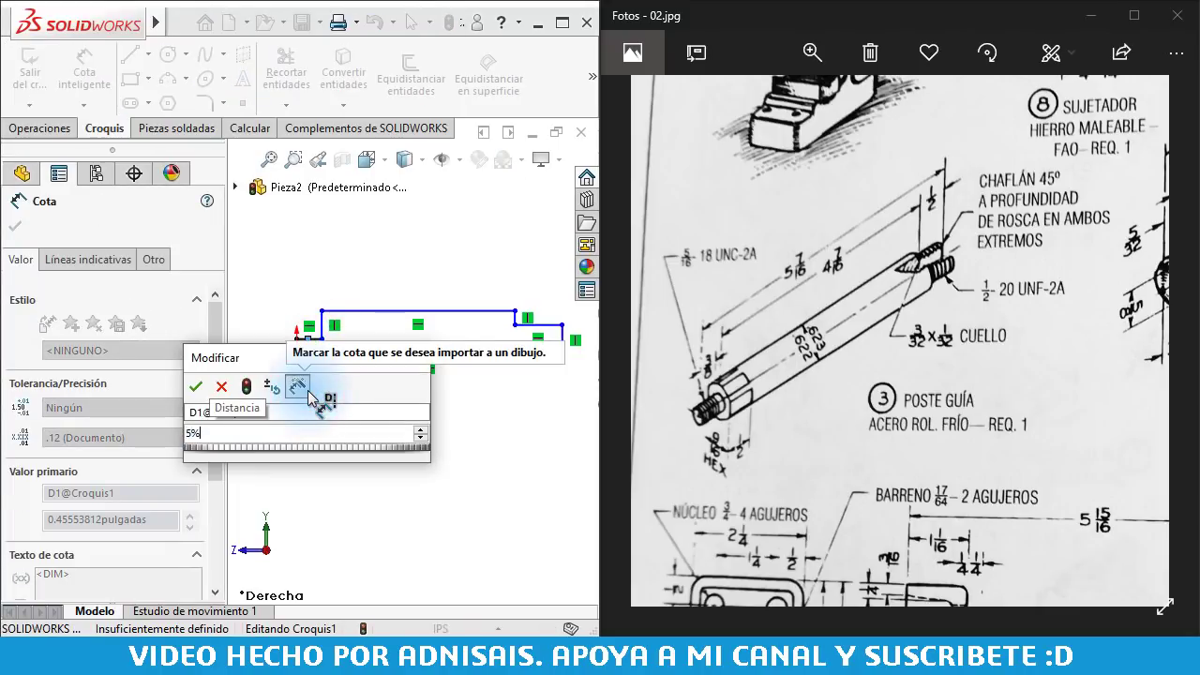
type("16")
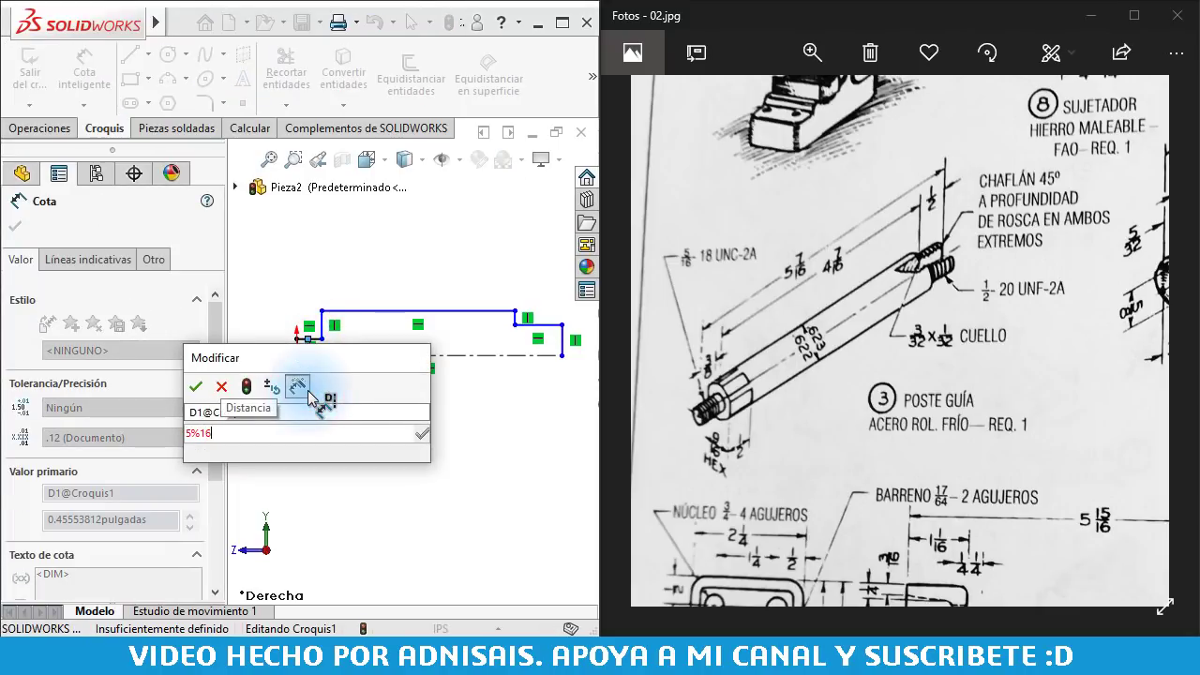
key("Left")
key("Left")
key("Left")
key("Delete")
type("/")
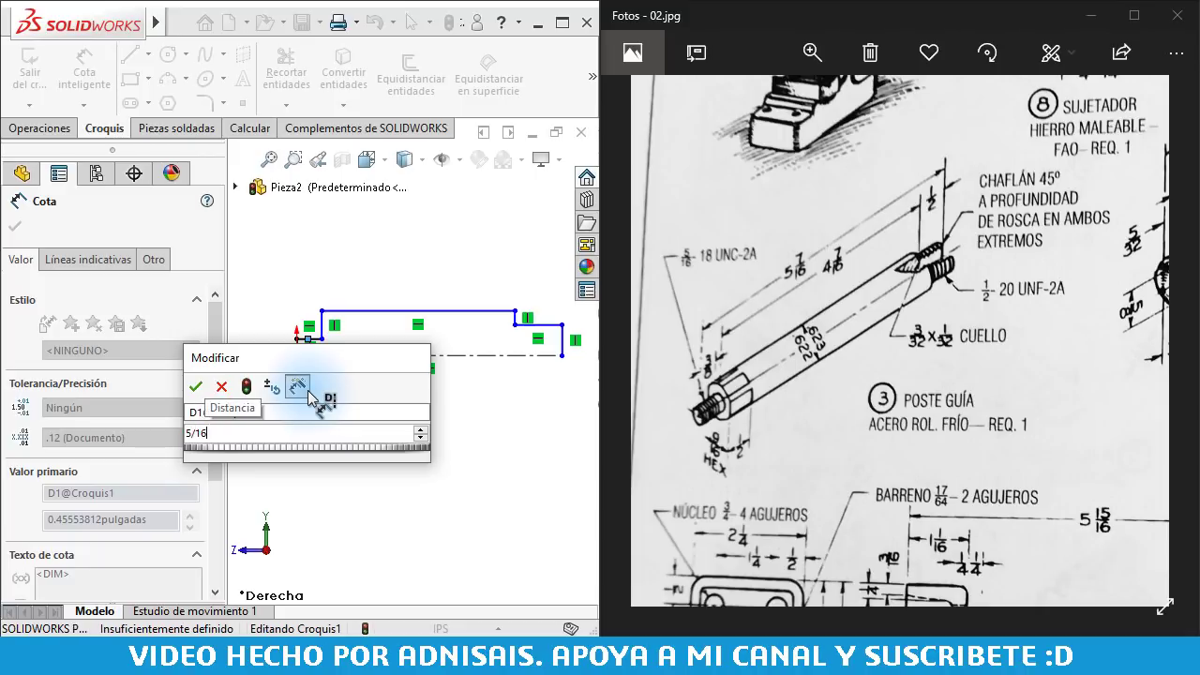
key("Return")
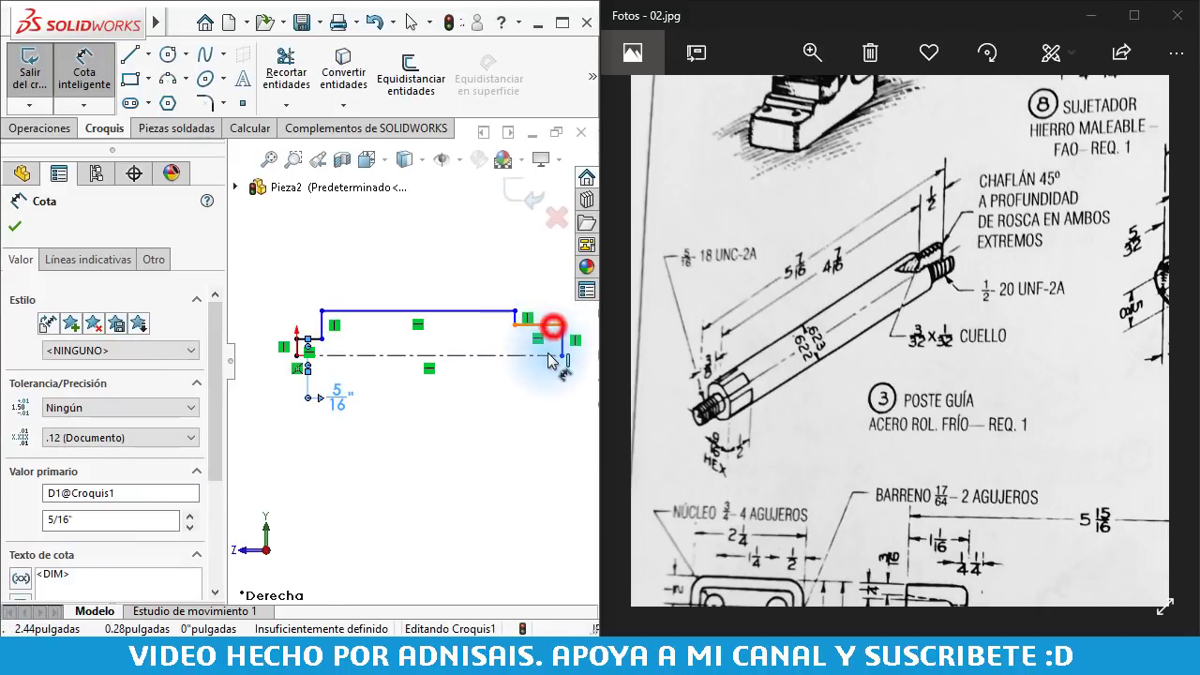
Dimension the right-end step of the profile as 1/2"
left_click(550, 327)
left_click(563, 362)
type(".5")
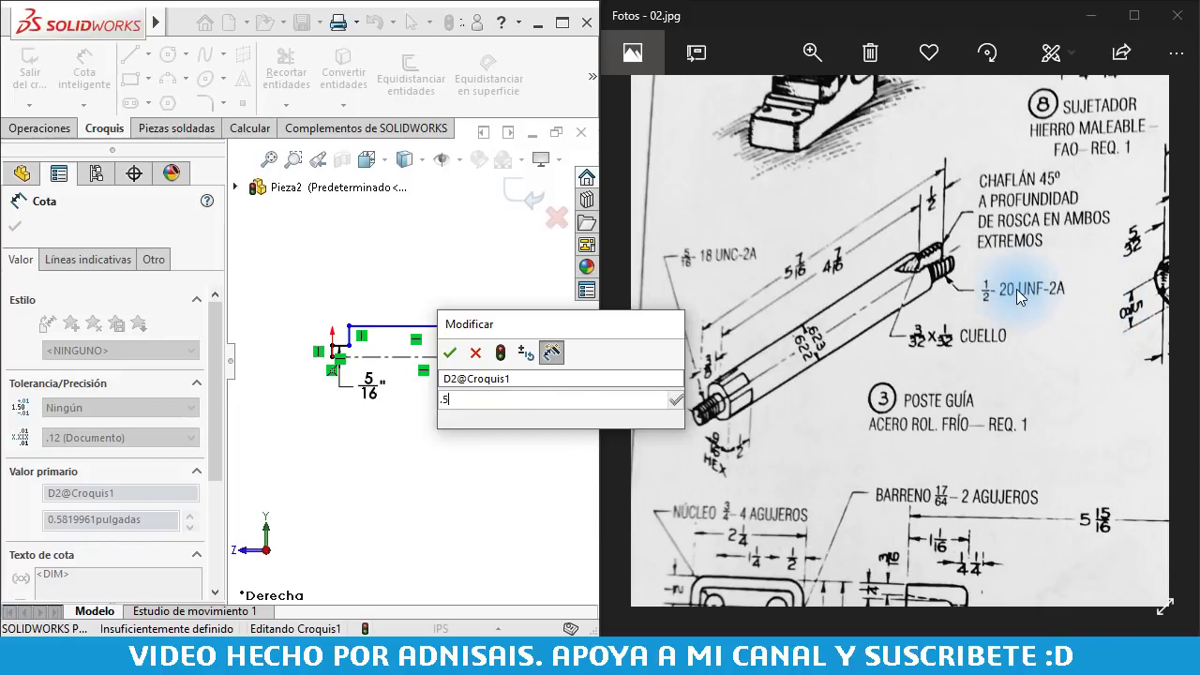
key("Return")
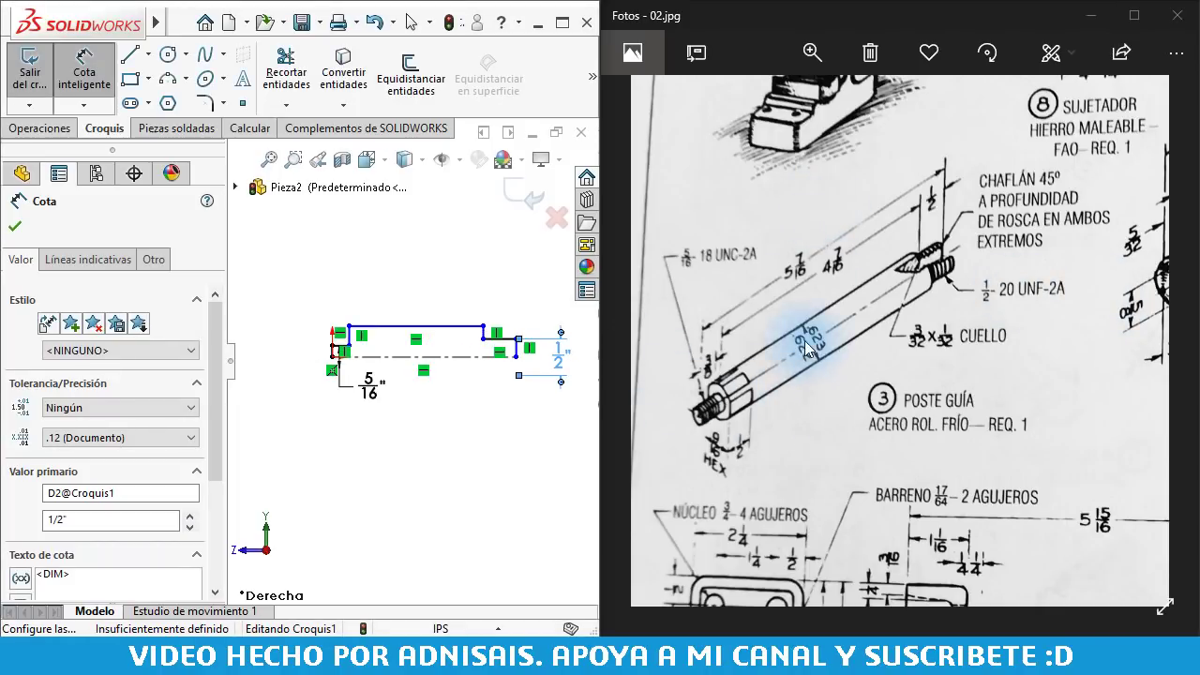
scroll(805, 349, "down", 2)
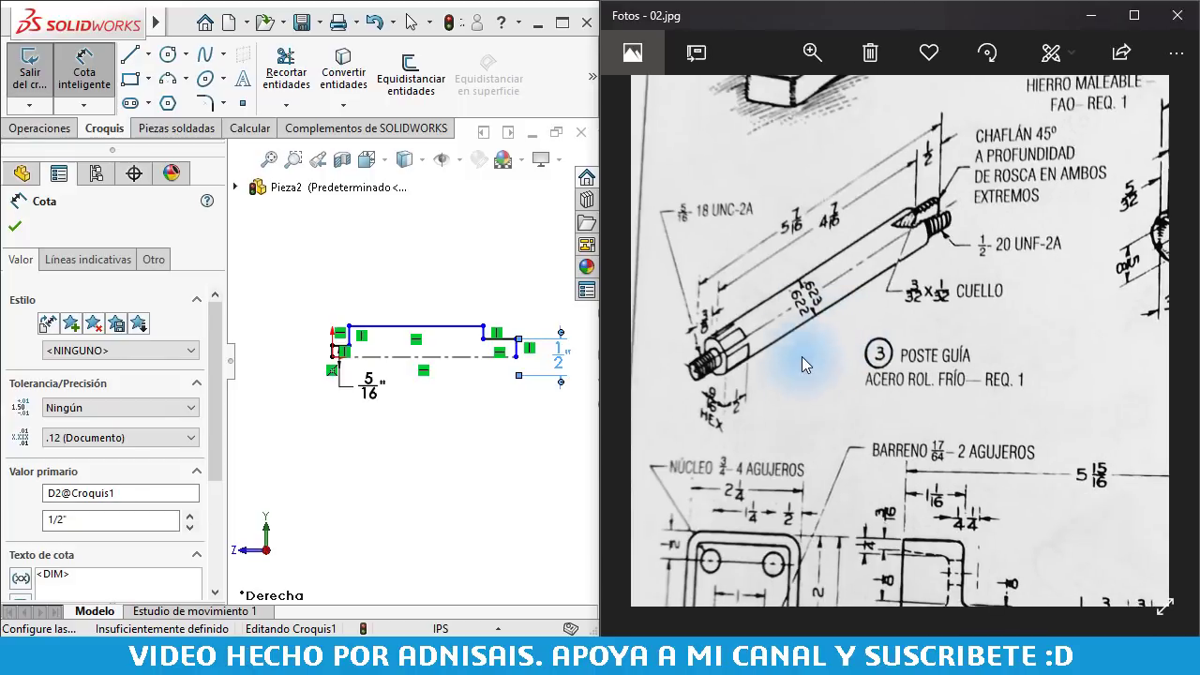
scroll(844, 244, "down", 3)
scroll(883, 131, "down", 2)
scroll(905, 91, "down", 2)
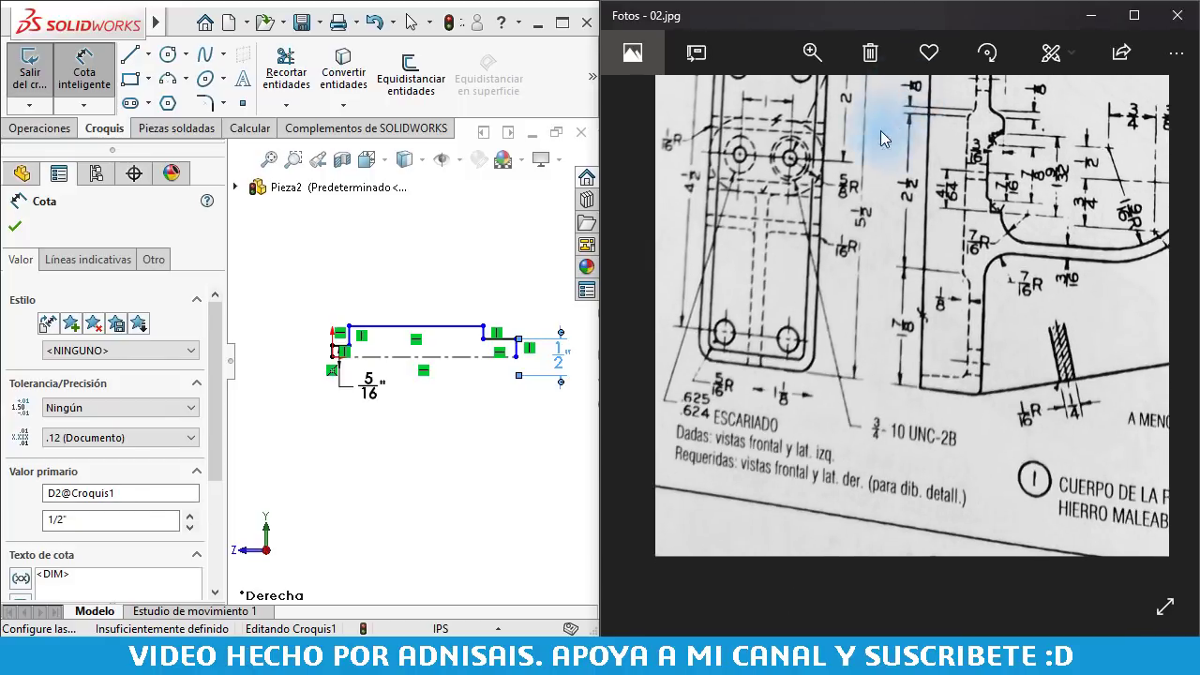
scroll(886, 146, "up", 2)
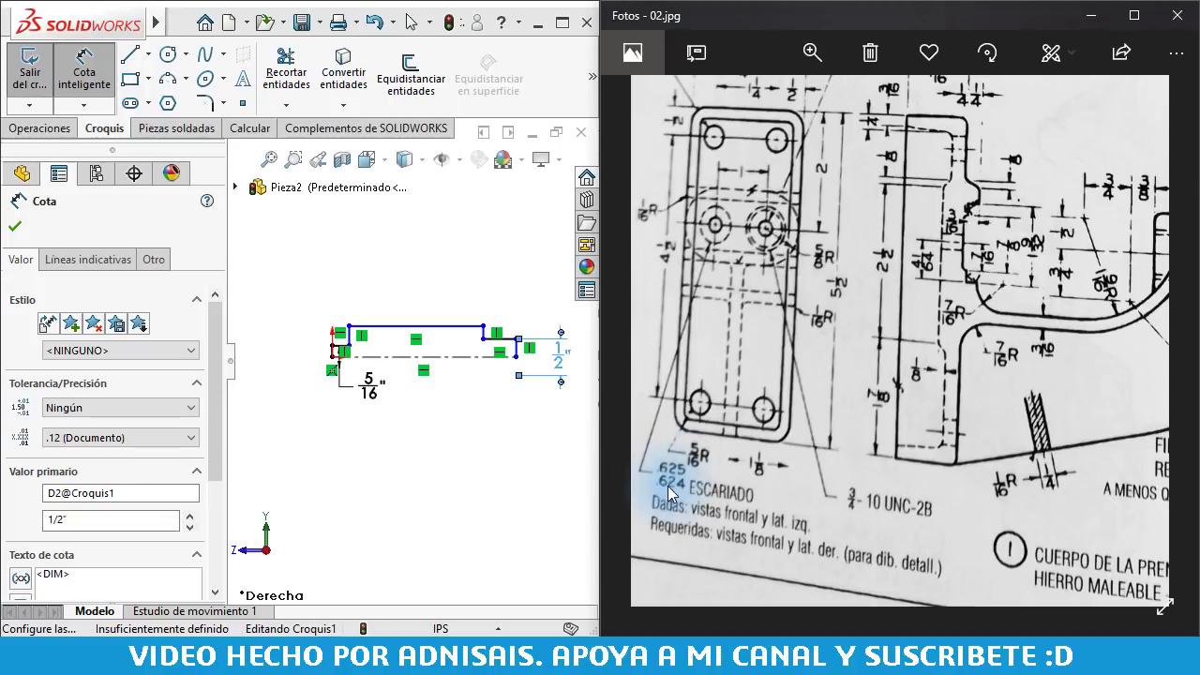
scroll(739, 493, "up", 5)
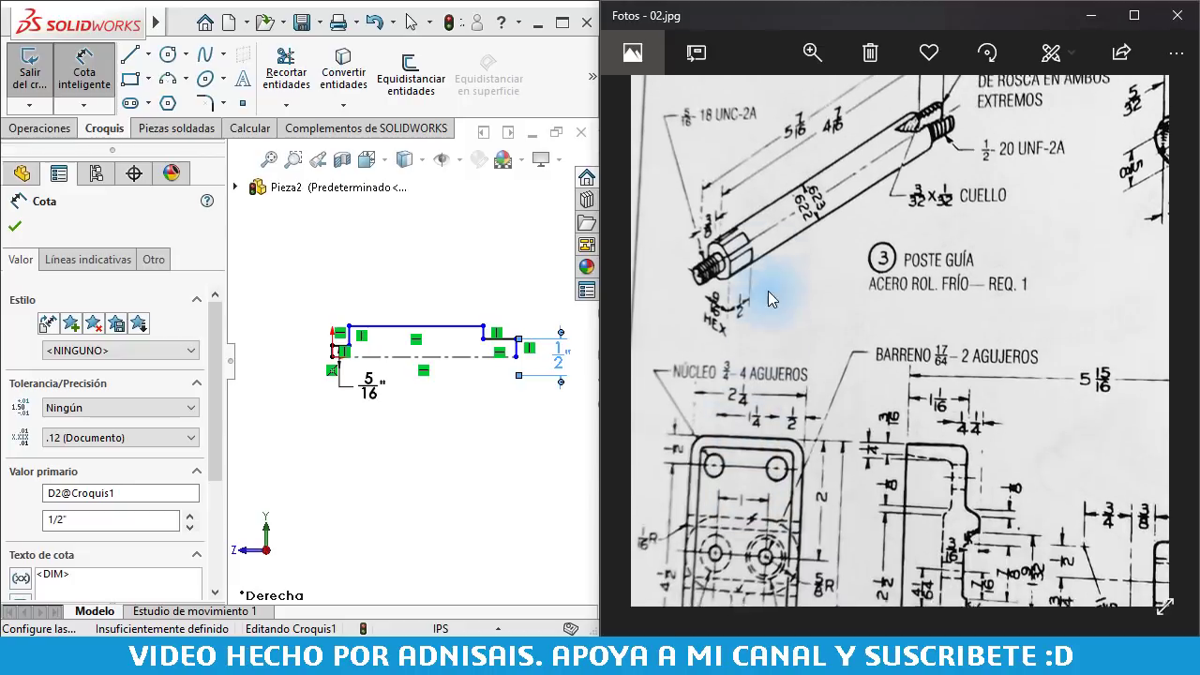
scroll(768, 290, "up", 1)
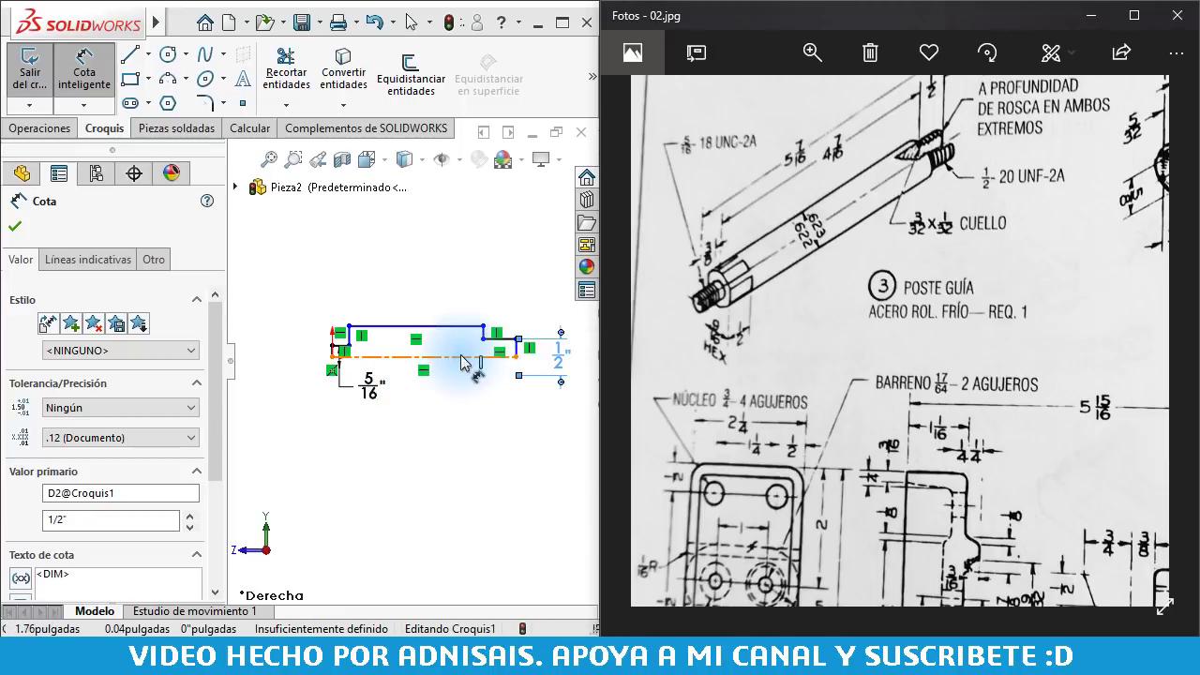
Dimension the main shaft top line from the centerline as 0.623
left_click(458, 326)
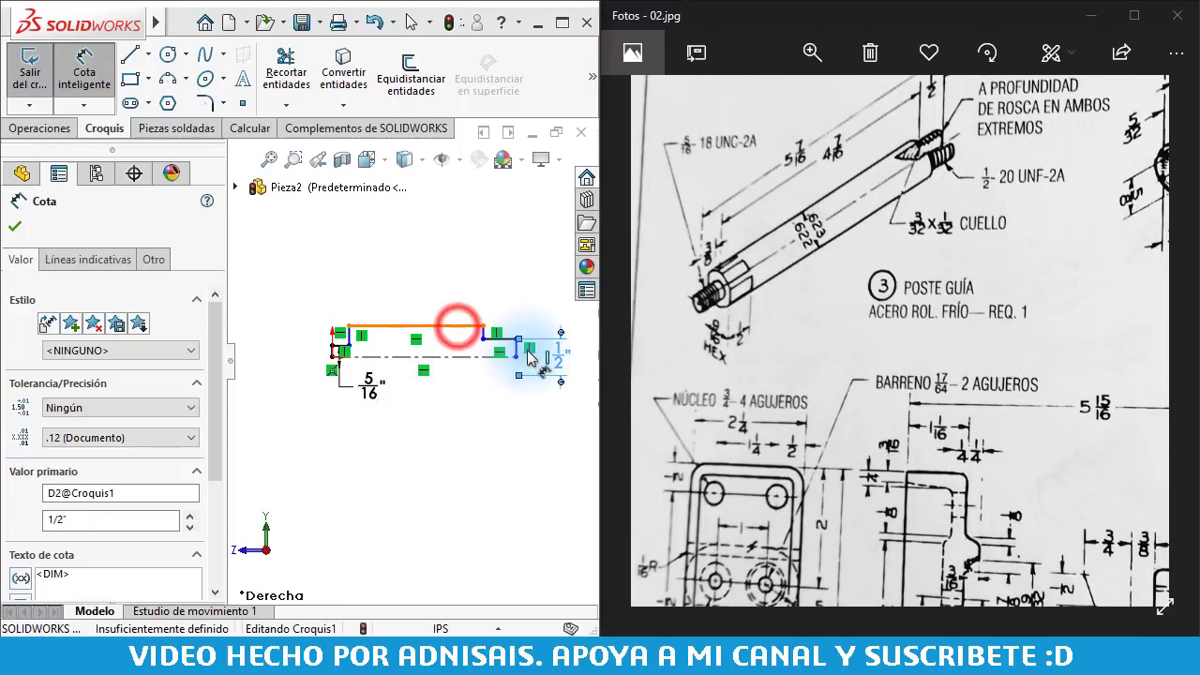
left_click(569, 357)
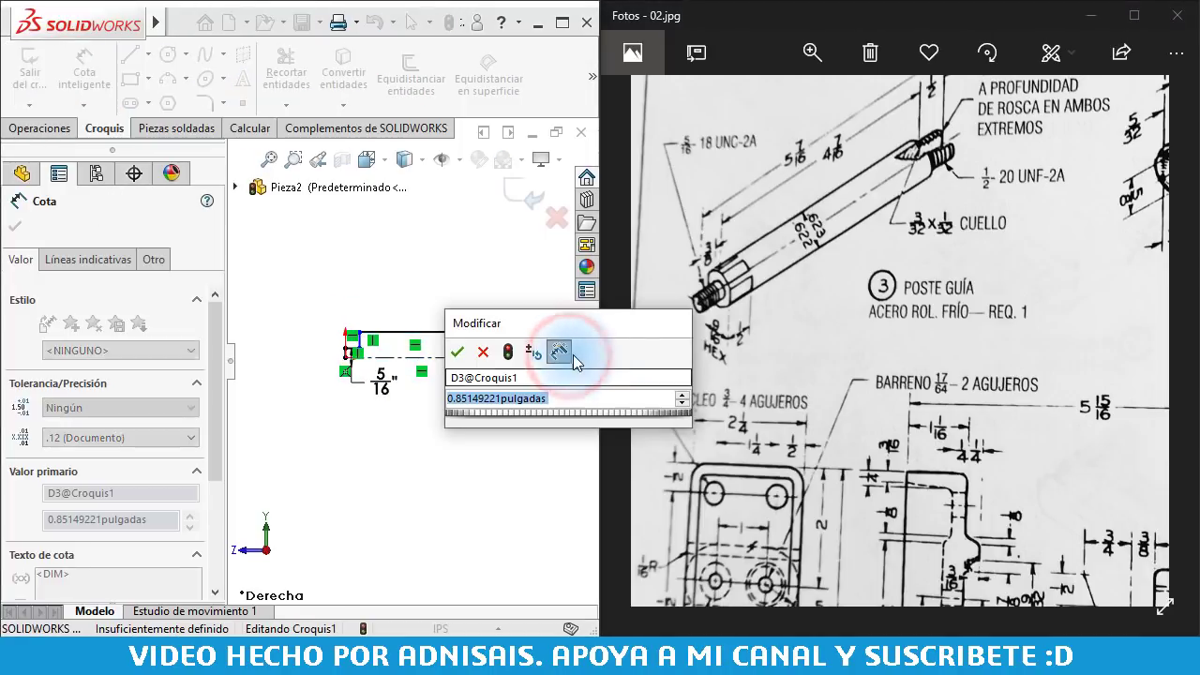
type(".")
type("5")
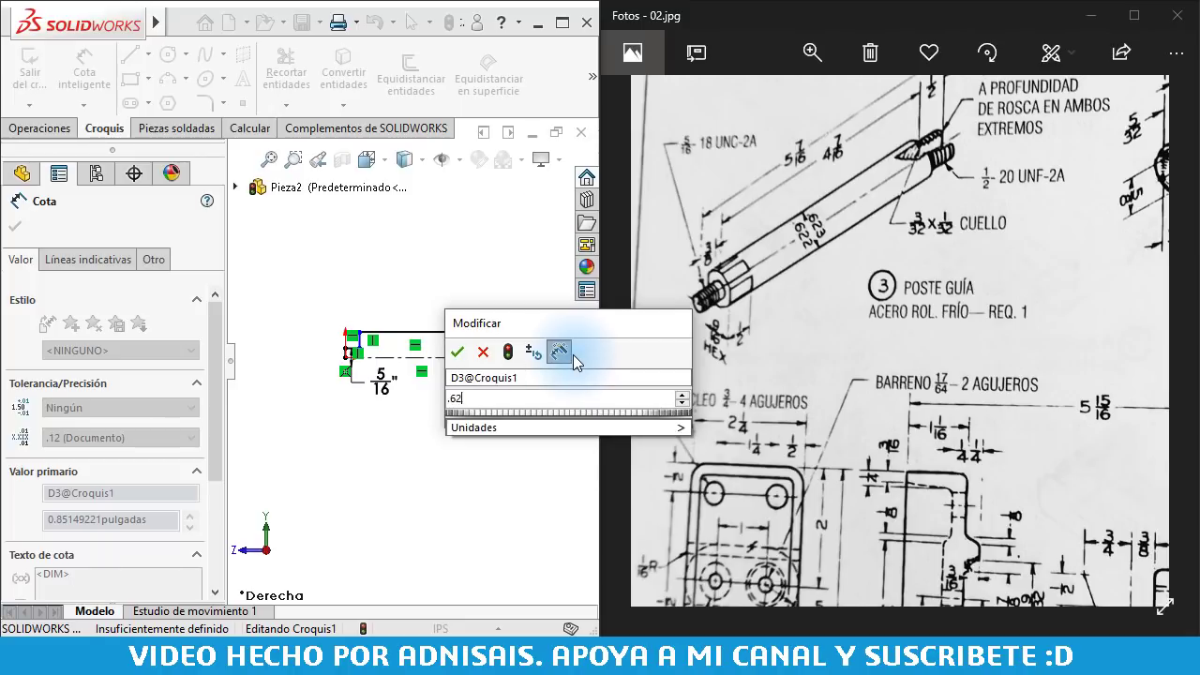
type("0")
key("Return")
type(".623")
key("Return")
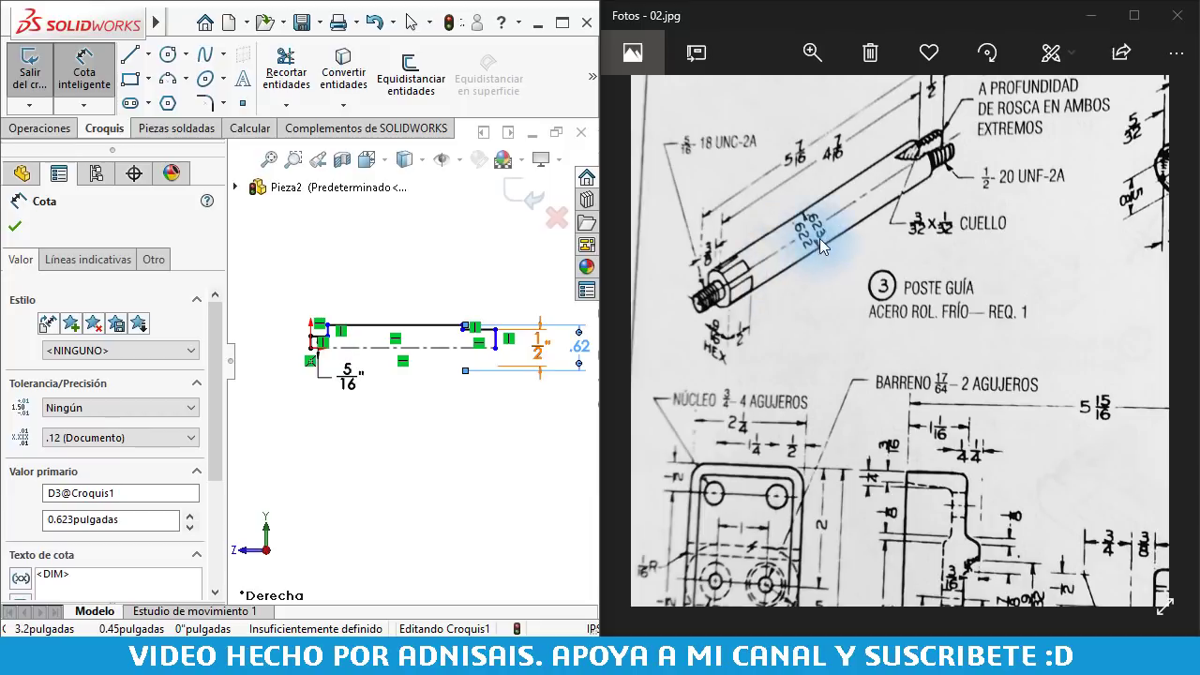
Add the 5 7/16" overall length dimension below the sketch
left_click_drag(819, 238, 832, 296)
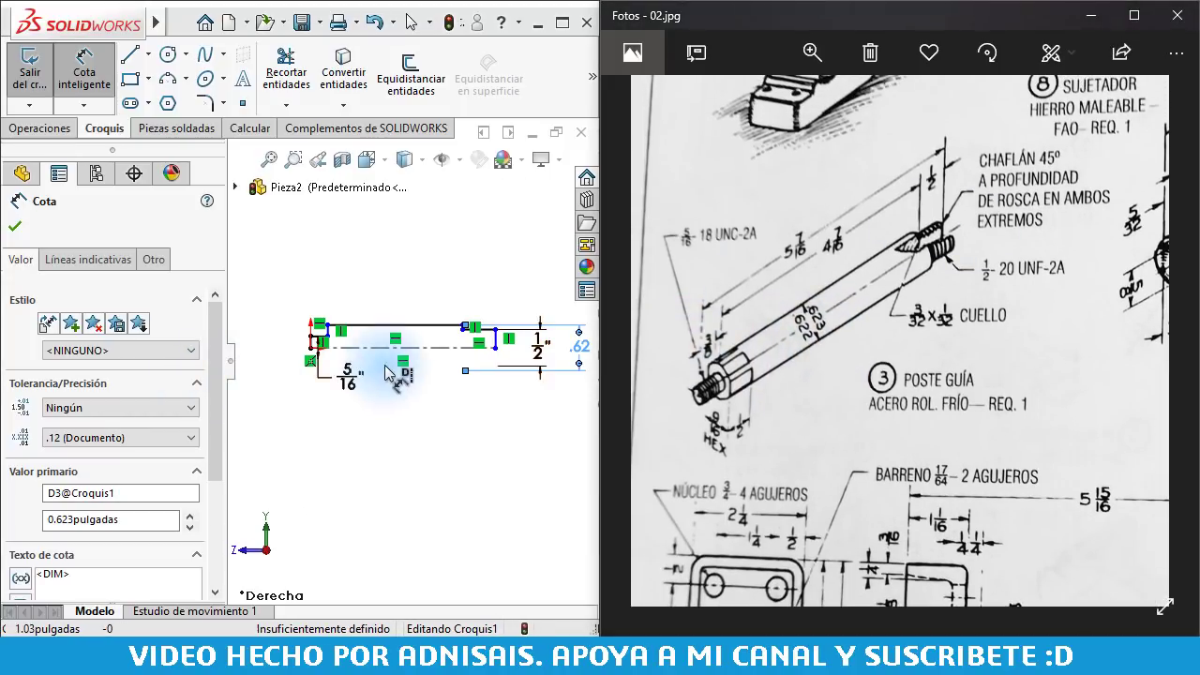
left_click(437, 348)
left_click(408, 439)
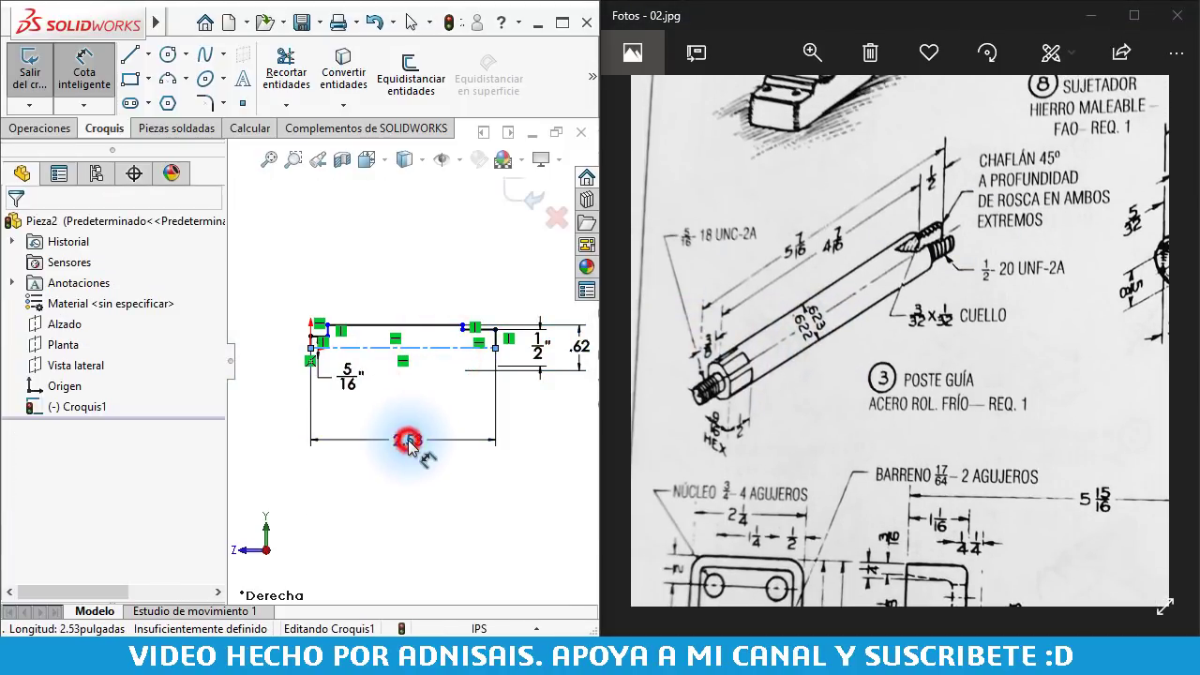
type("5 7")
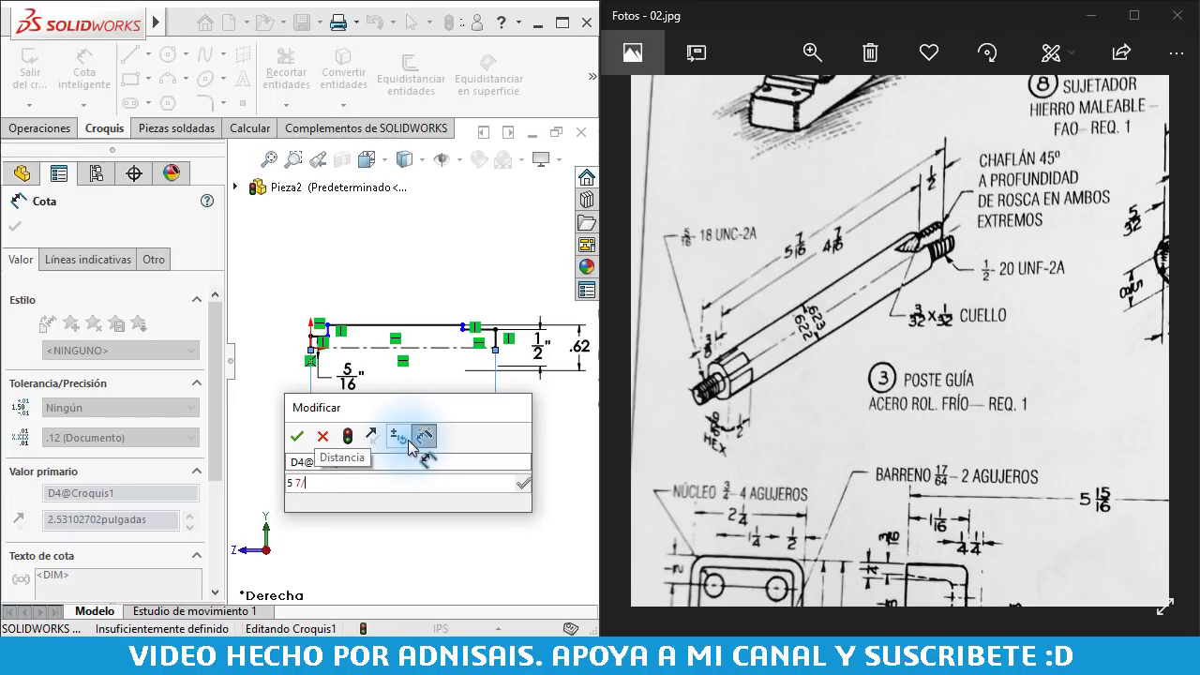
type("/16")
key("Return")
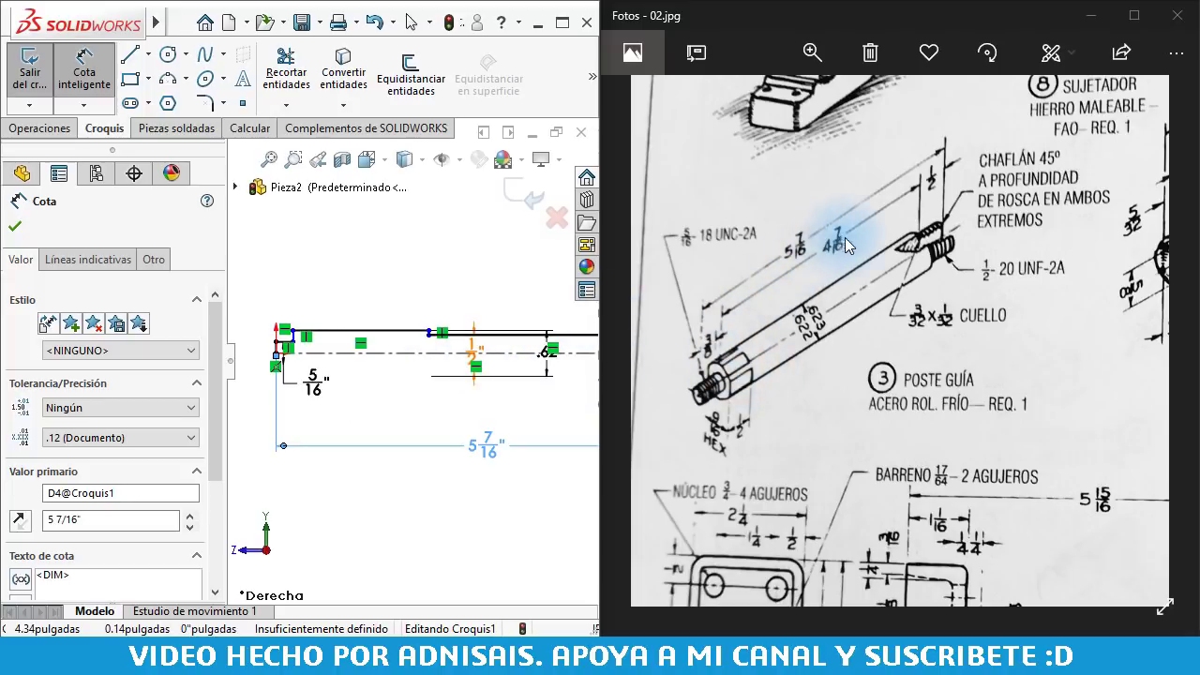
Add a length dimension on the top shaft line, left at 1.84 for now
left_click(351, 330)
left_click(359, 272)
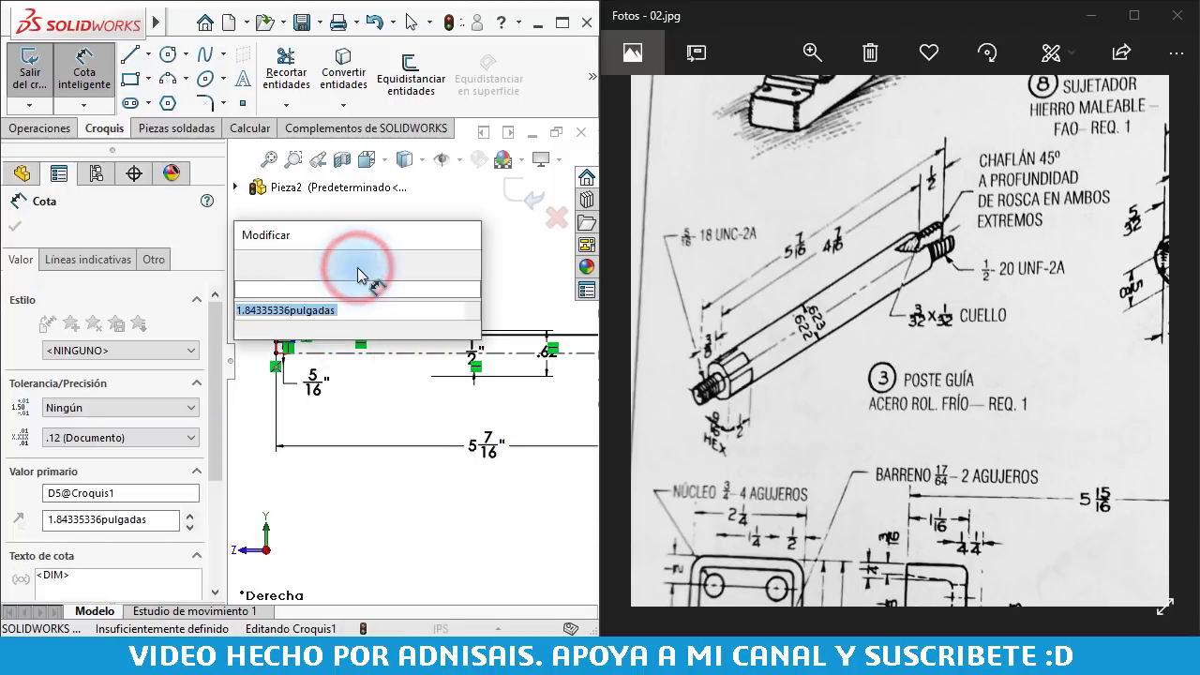
type("4 7/16")
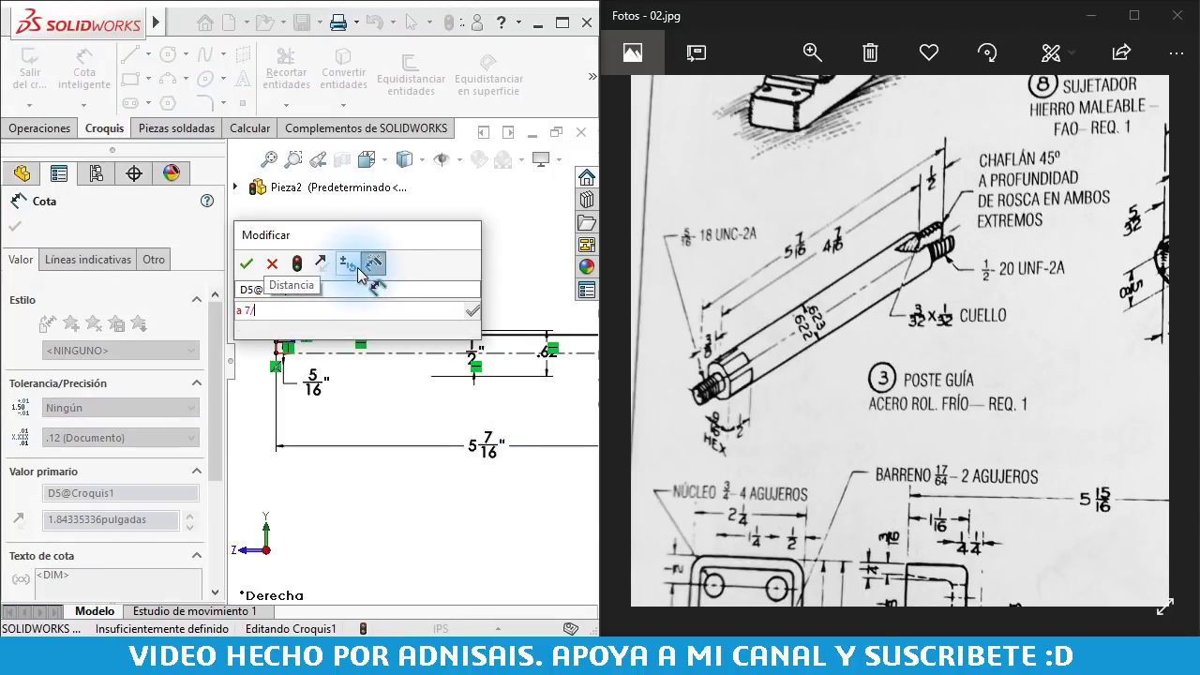
key("Return")
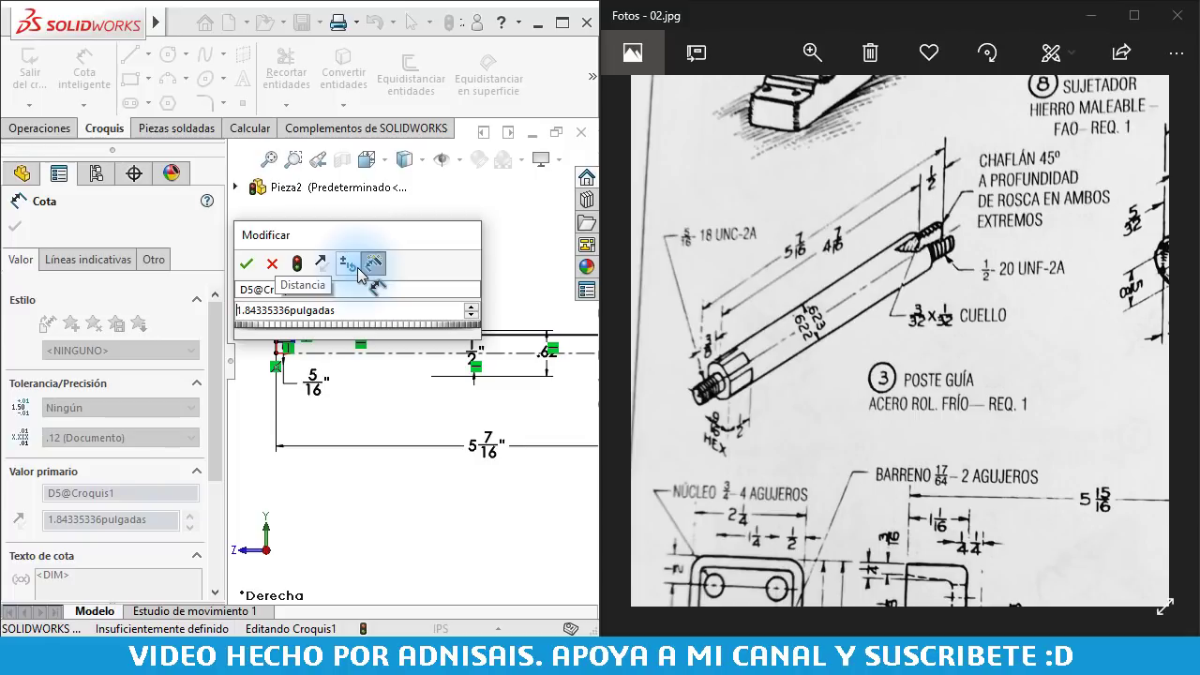
key("Return")
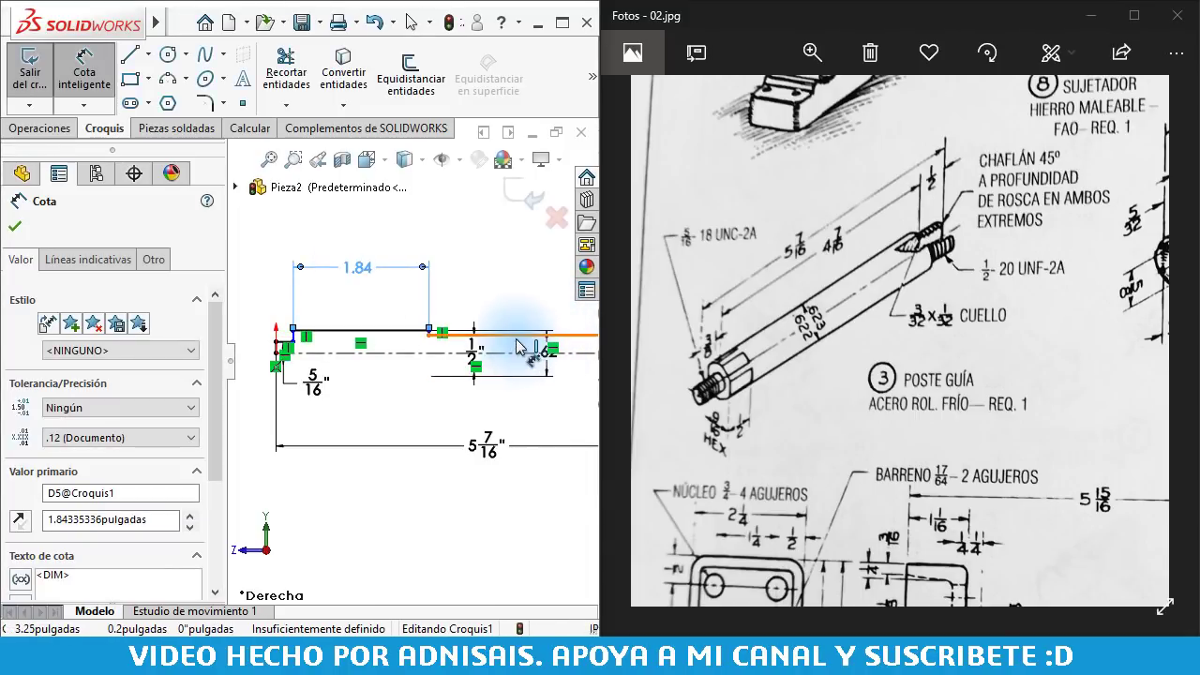
Dimension the right-end length as 1/2"
left_click(518, 335)
left_click(523, 283)
left_click(527, 287)
type(".5")
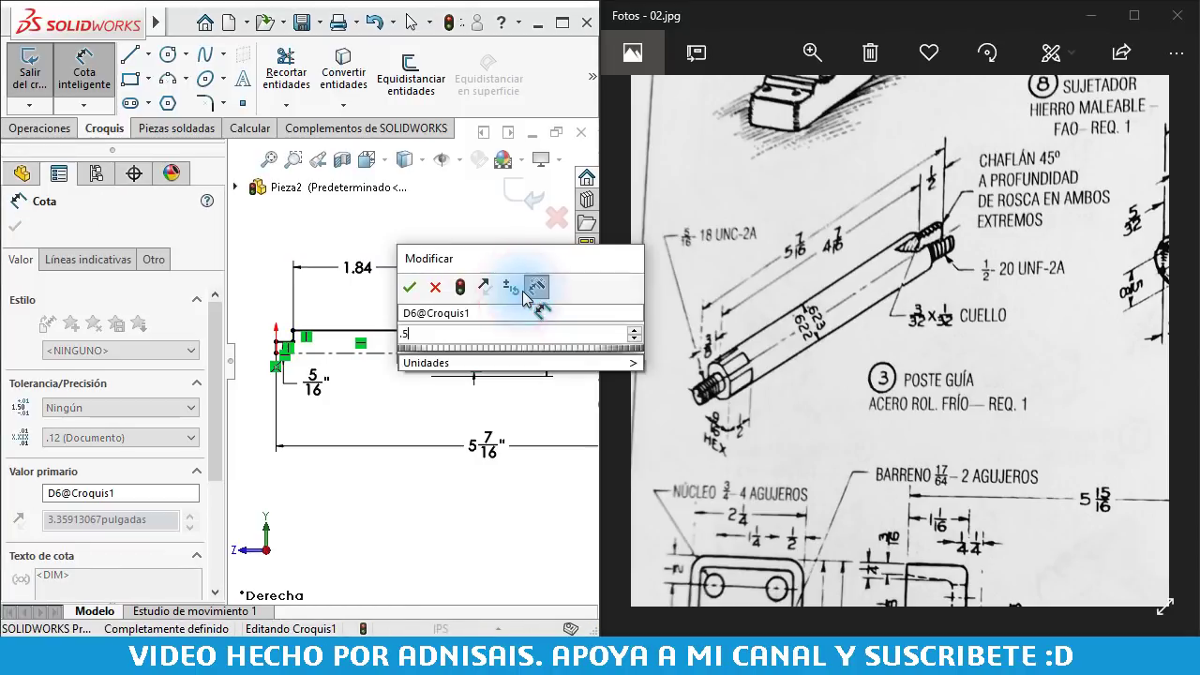
key("Return")
Change the 1.84 top-line length to 4 7/16" to fully define the sketch
scroll(523, 298, "up", 1)
double_click(495, 304)
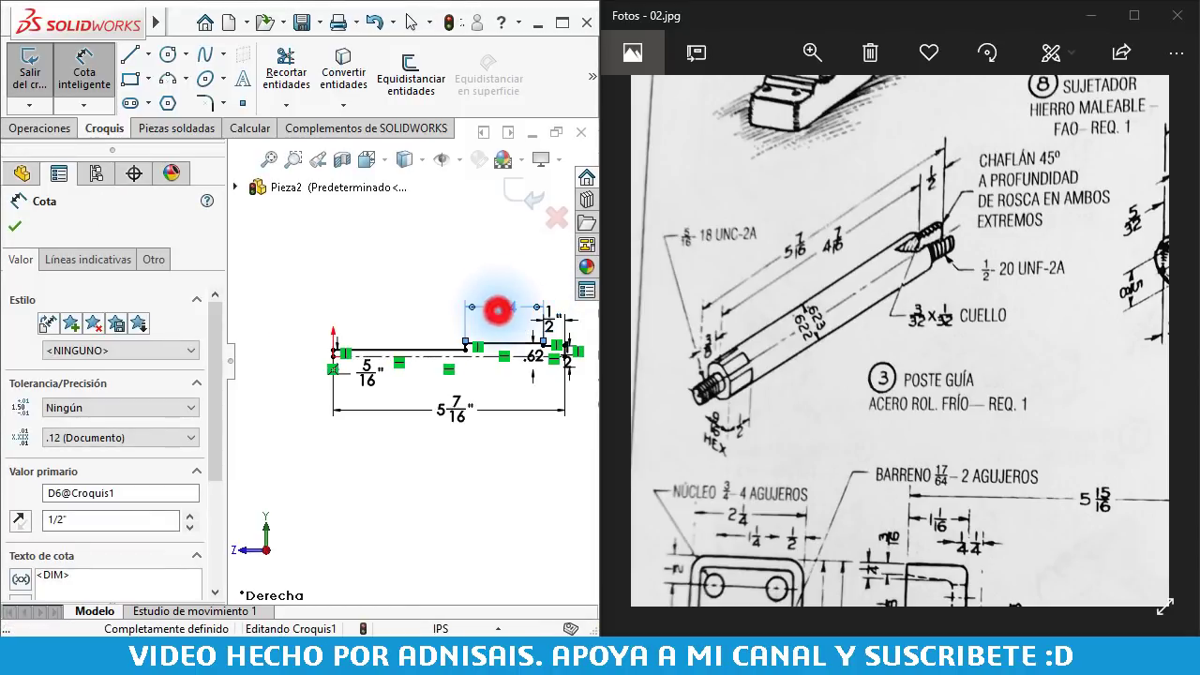
type("4 7")
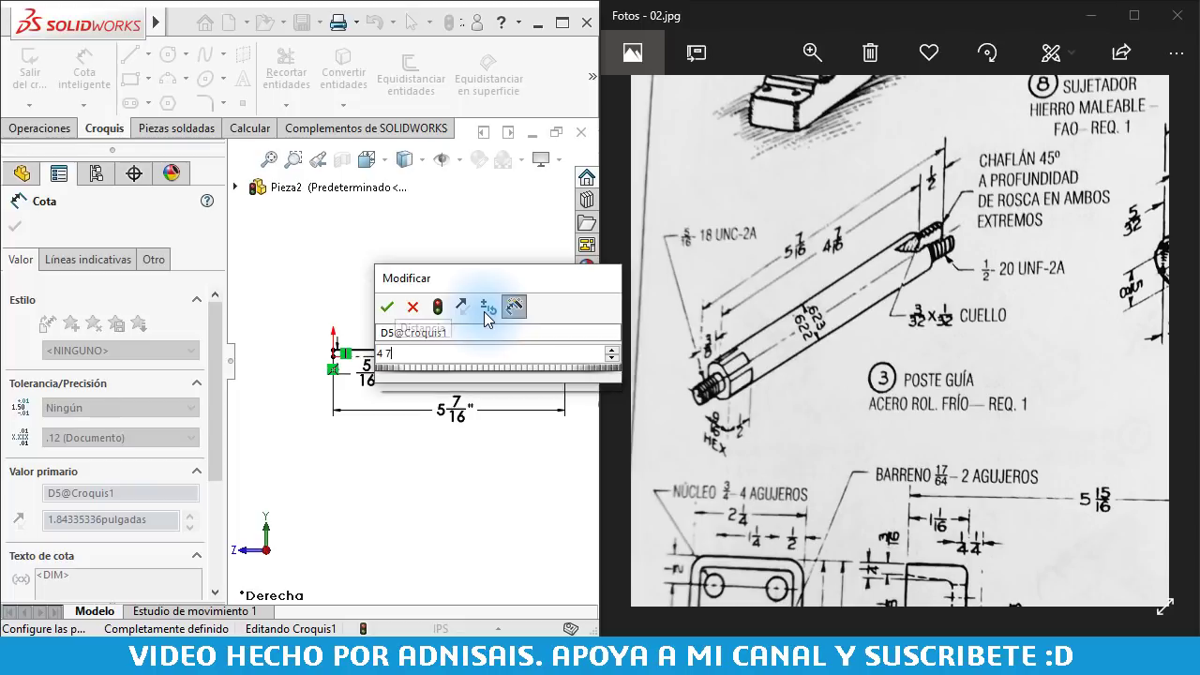
type("/16")
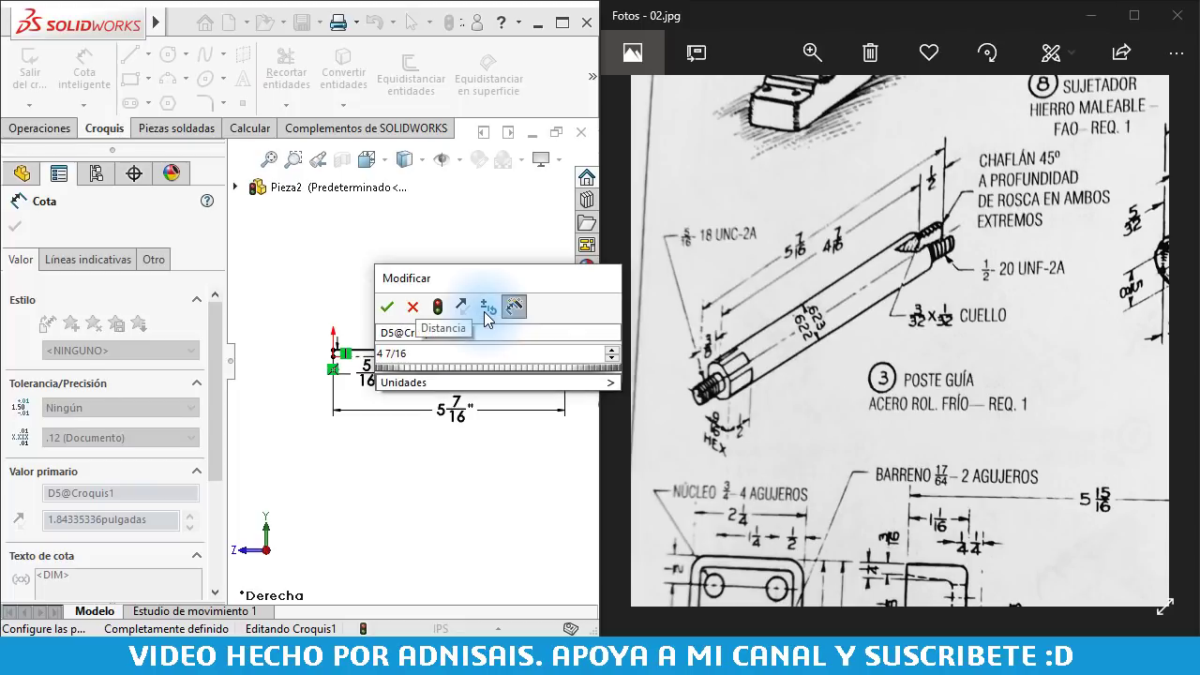
key("Return")
scroll(482, 348, "up", 1)
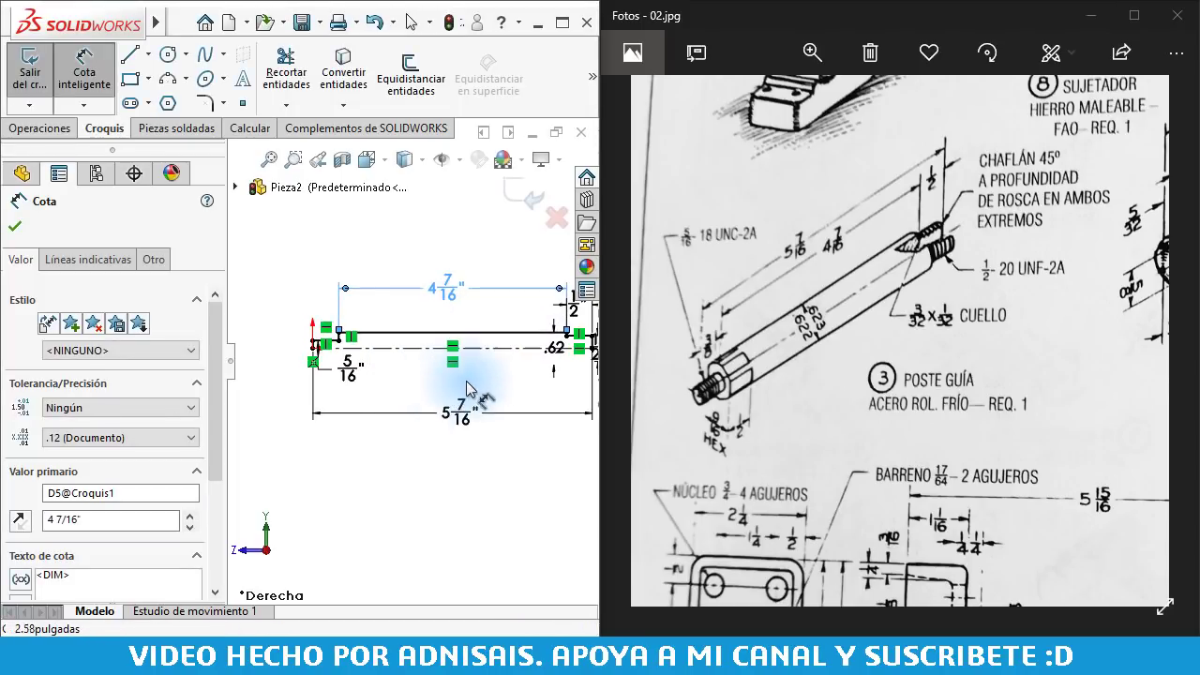
scroll(513, 384, "up", 1)
scroll(513, 385, "down", 1)
key("Escape")
Revolve the profile about the centerline to create Revolución1, the solid guide-post shaft
left_click(371, 346)
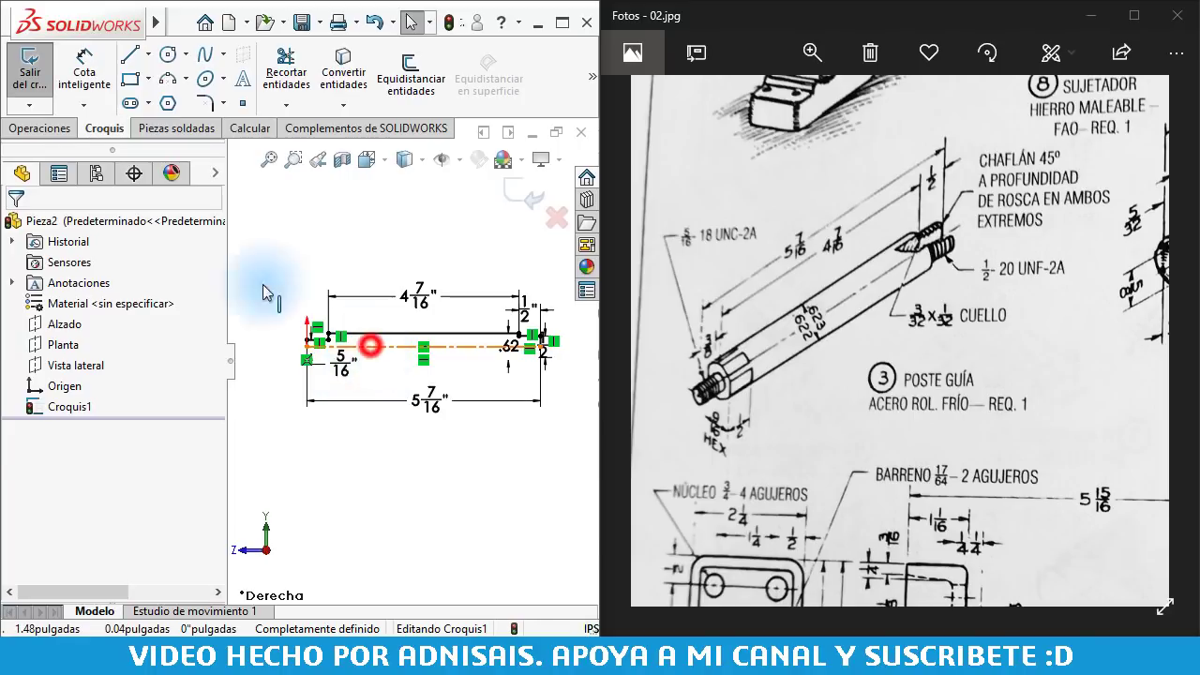
left_click(37, 129)
left_click(116, 75)
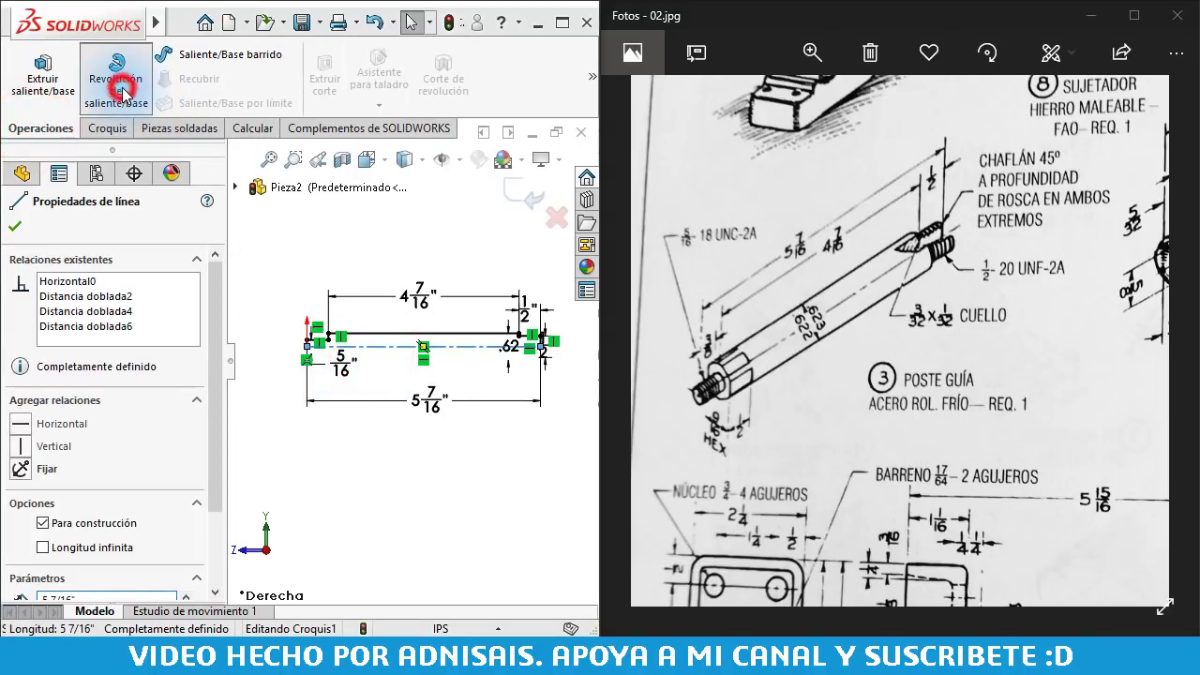
left_click(643, 334)
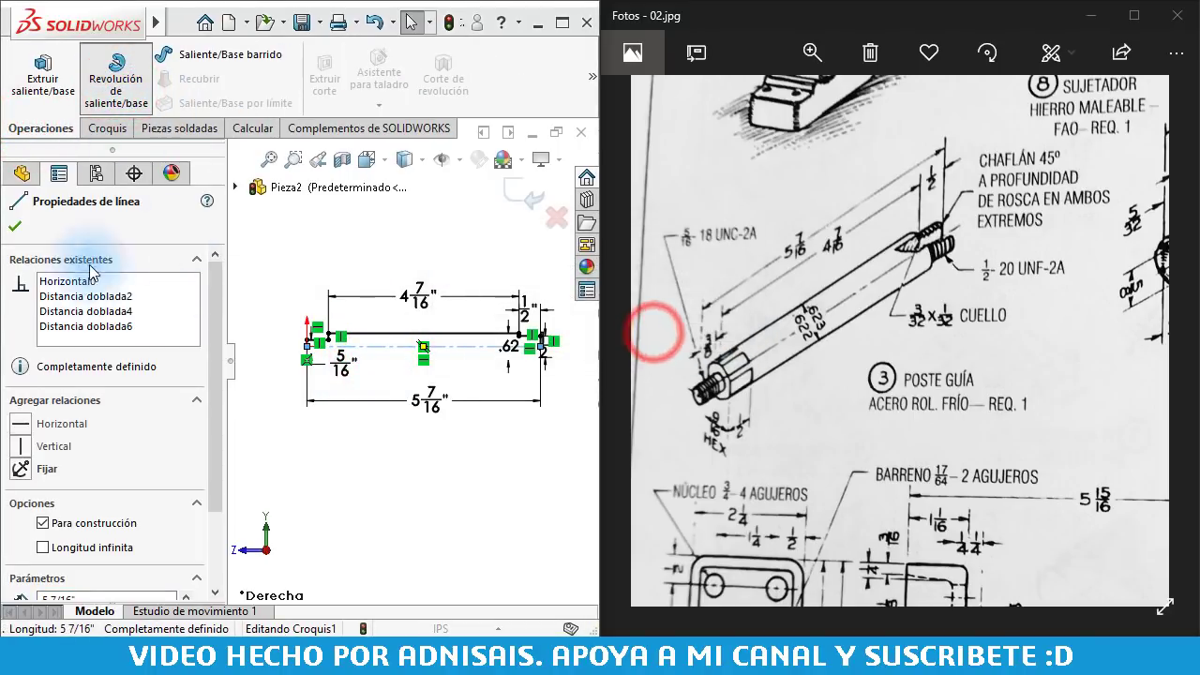
left_click(14, 226)
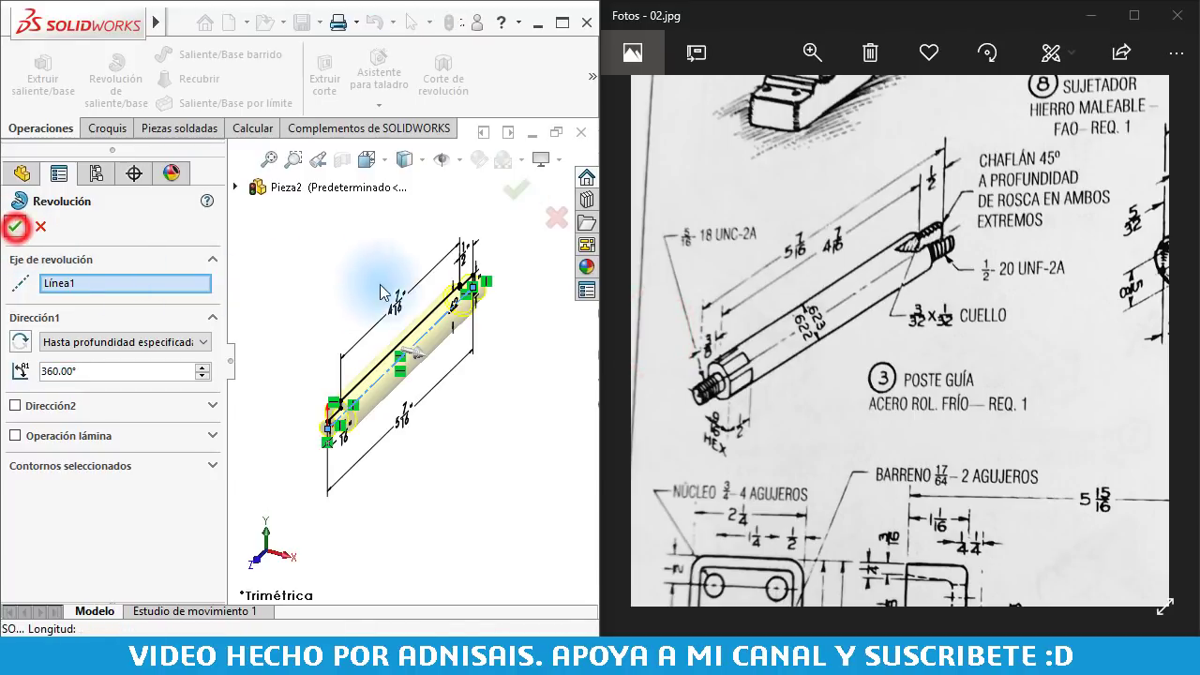
left_click(340, 258)
scroll(417, 352, "down", 2)
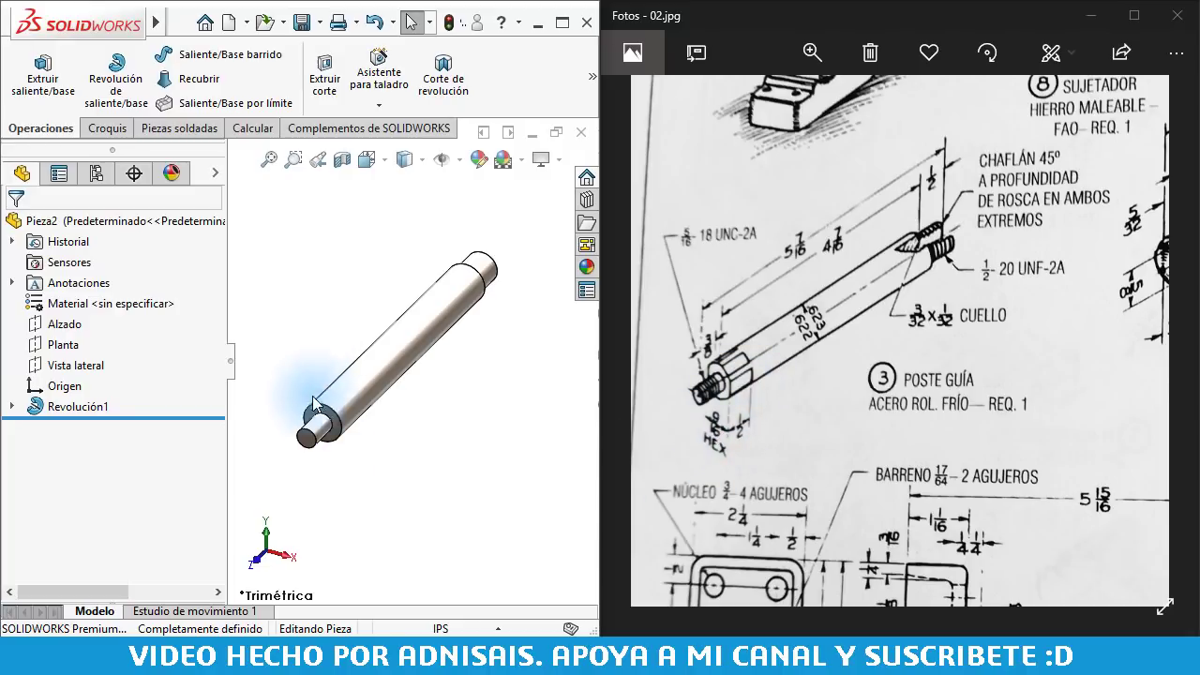
scroll(357, 413, "down", 4)
Sketch a hexagon on the shoulder face, centred on the shaft axis, with one edge vertical
left_click(362, 412)
left_click(447, 368)
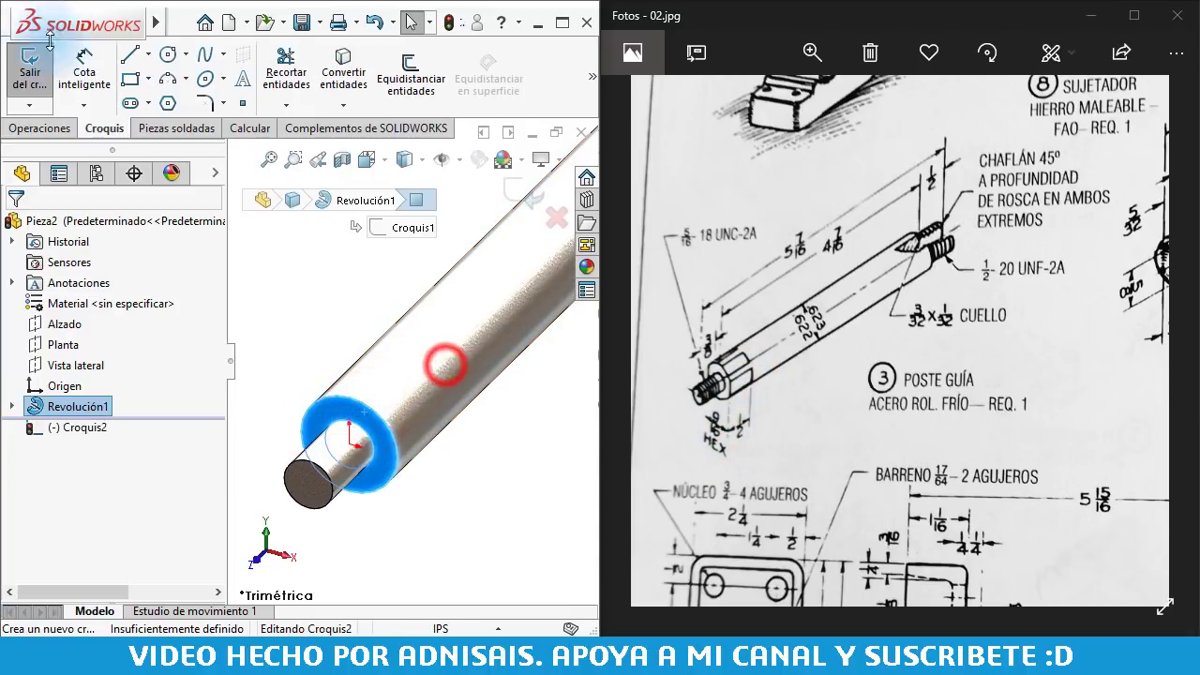
left_click(169, 104)
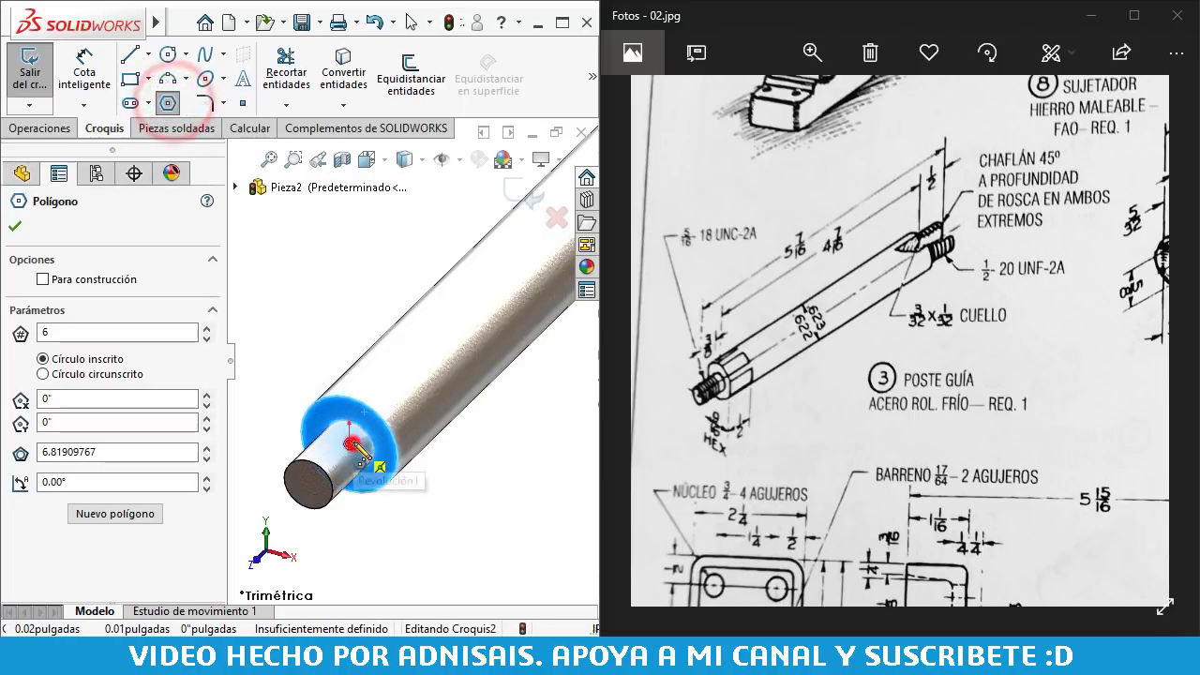
left_click(349, 444)
left_click(392, 411)
key("Escape")
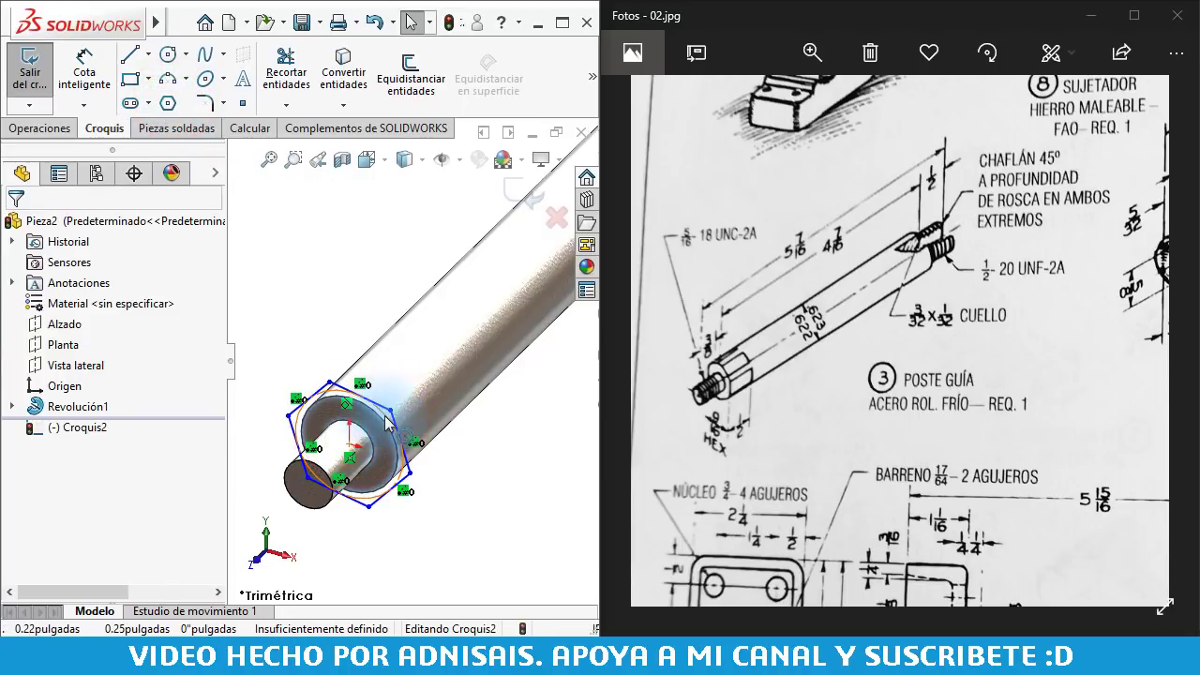
left_click(410, 458)
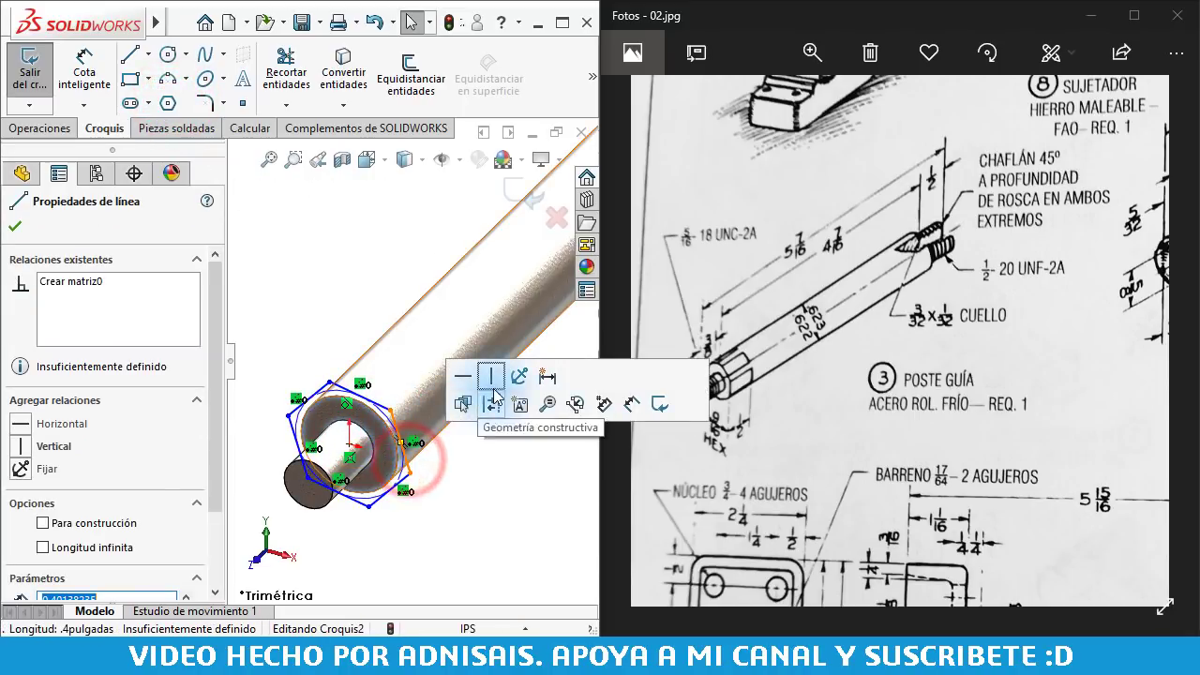
left_click(495, 377)
left_click(497, 495)
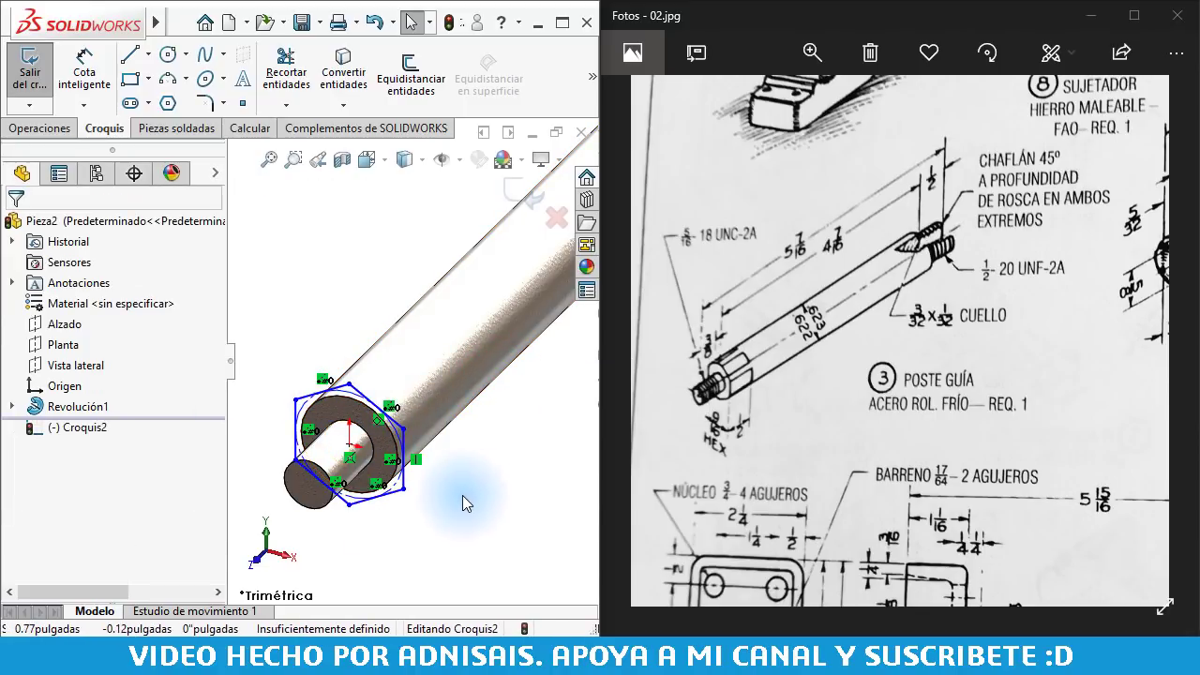
Add an across-flats dimension between two opposite flats of the hexagon
left_click(83, 71)
key("Escape")
left_click(296, 438)
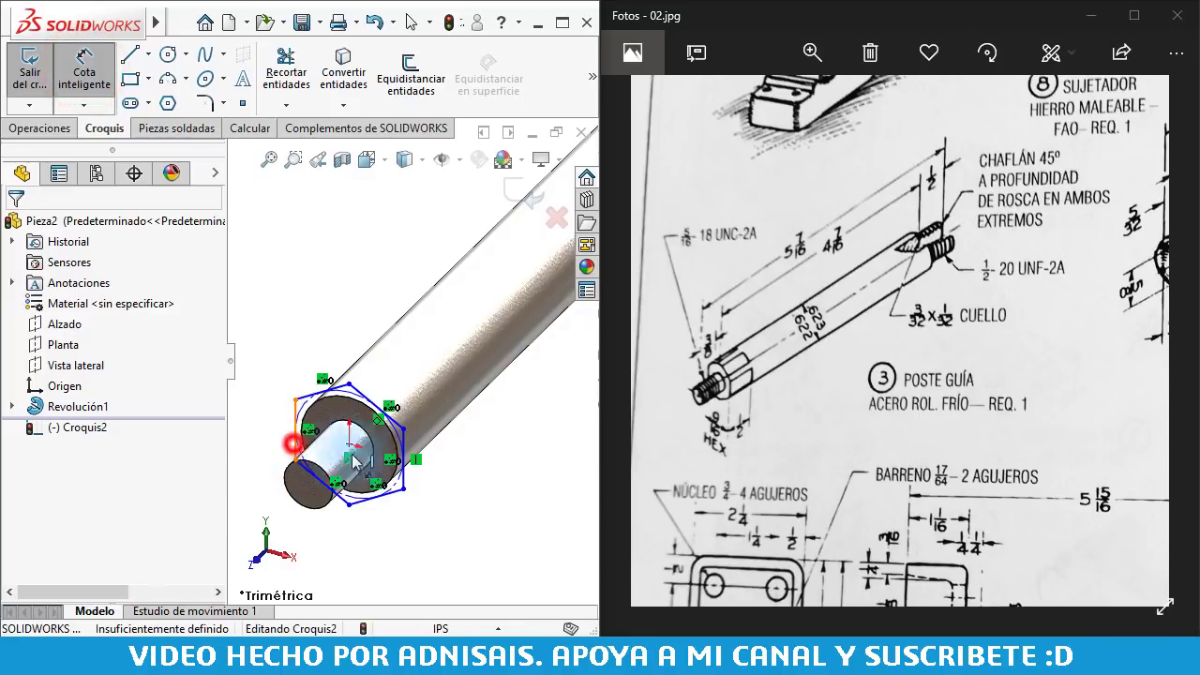
left_click(403, 459)
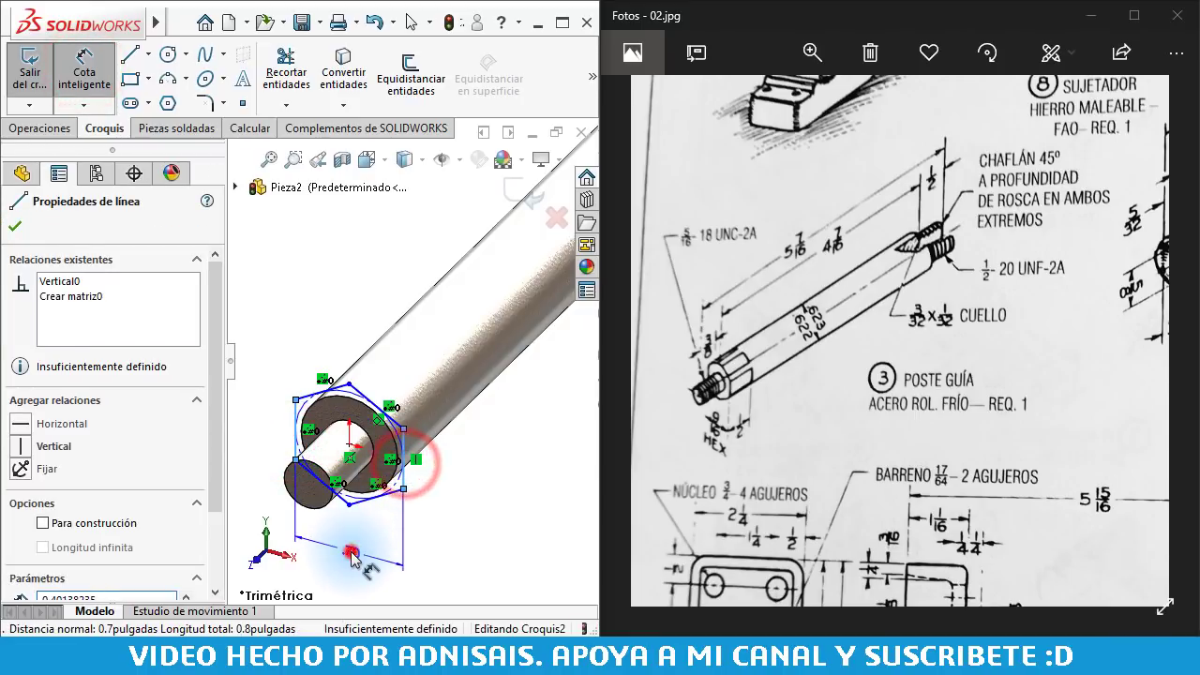
left_click(348, 548)
type("0.7")
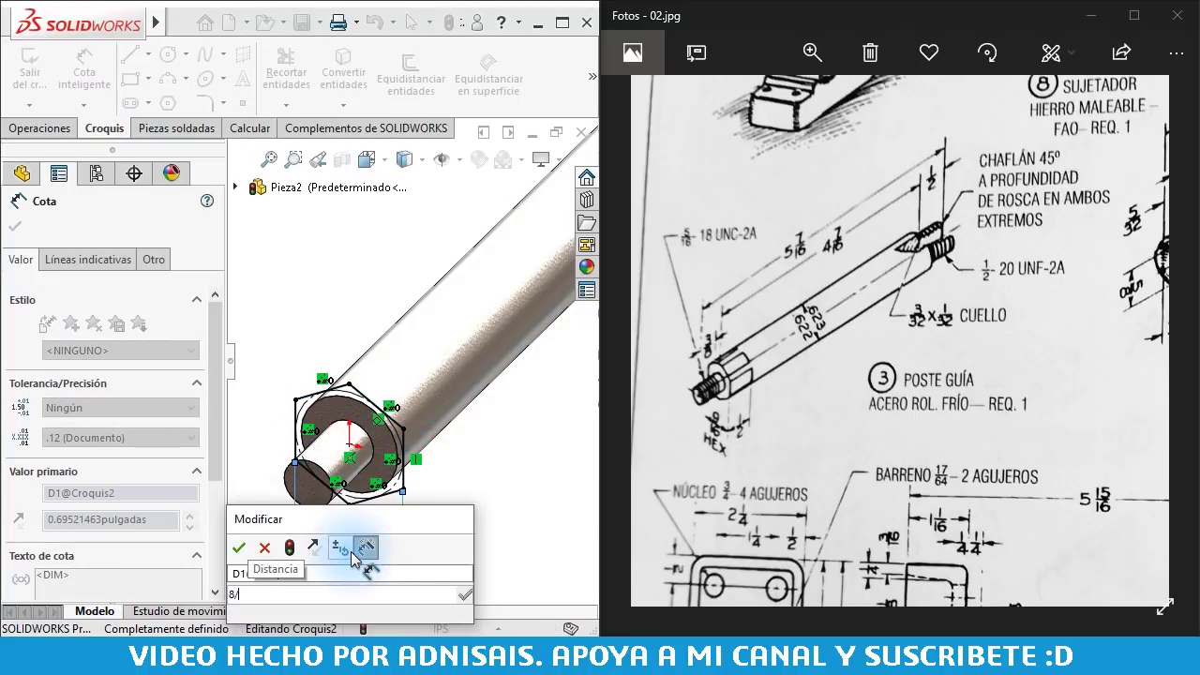
key("Return")
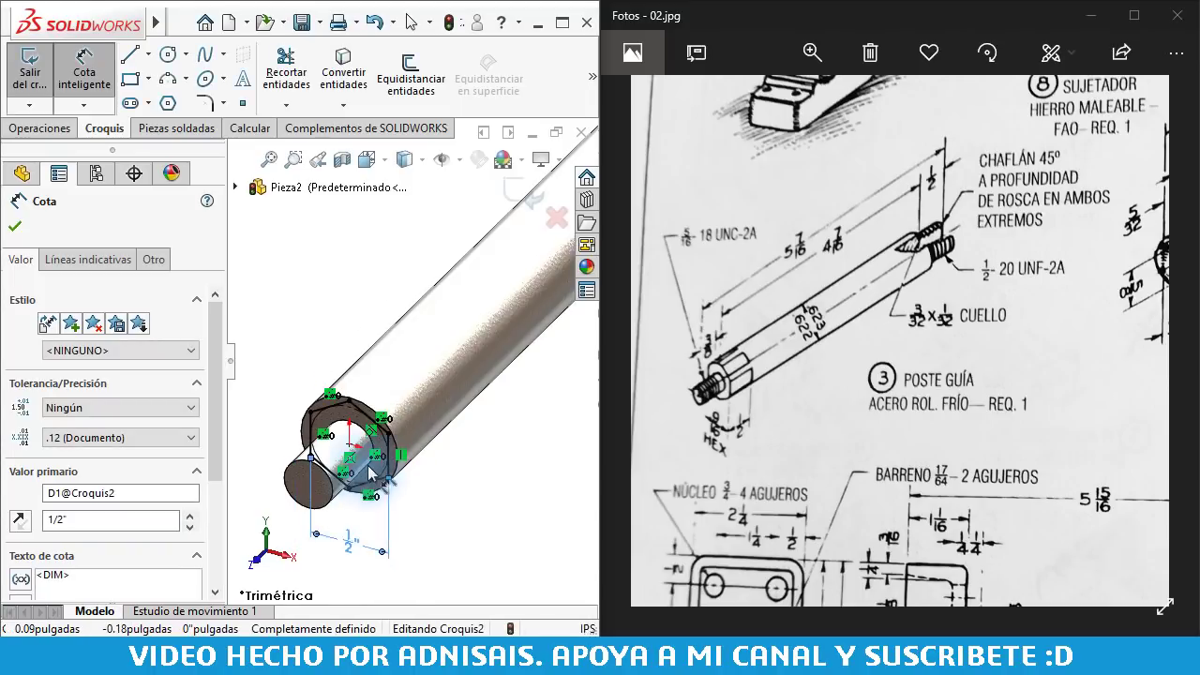
Set the hexagon's across-flats dimension to 9/16"
key("ctrl+8")
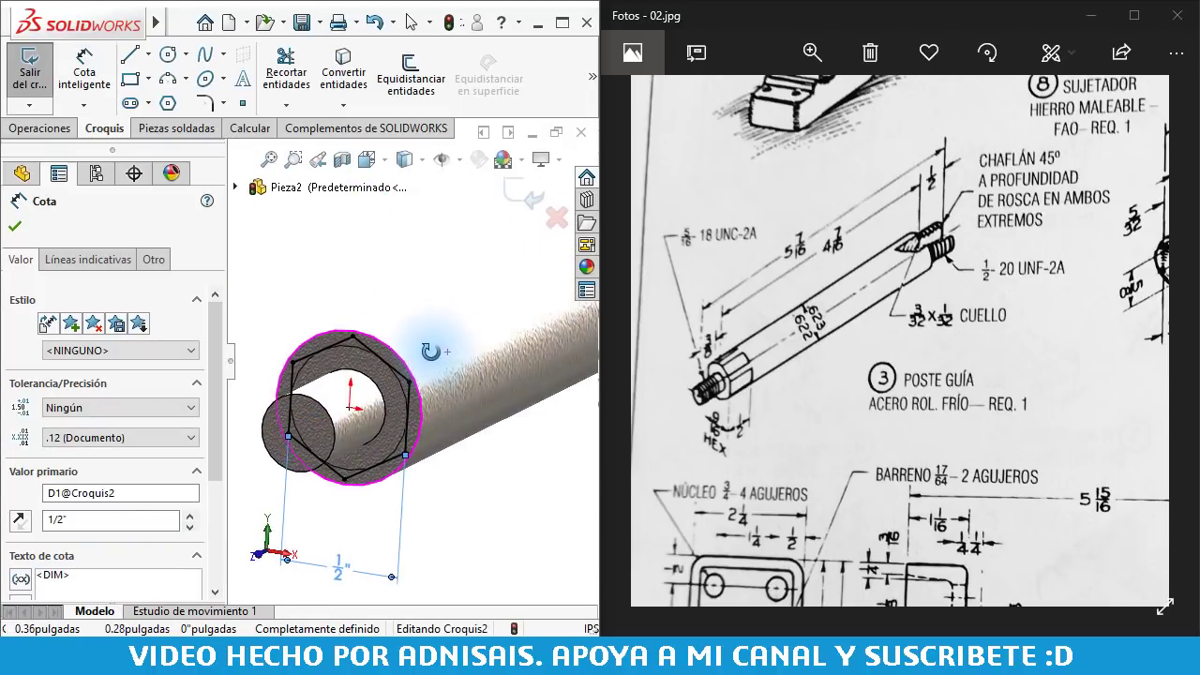
middle_click_drag(467, 345, 469, 366)
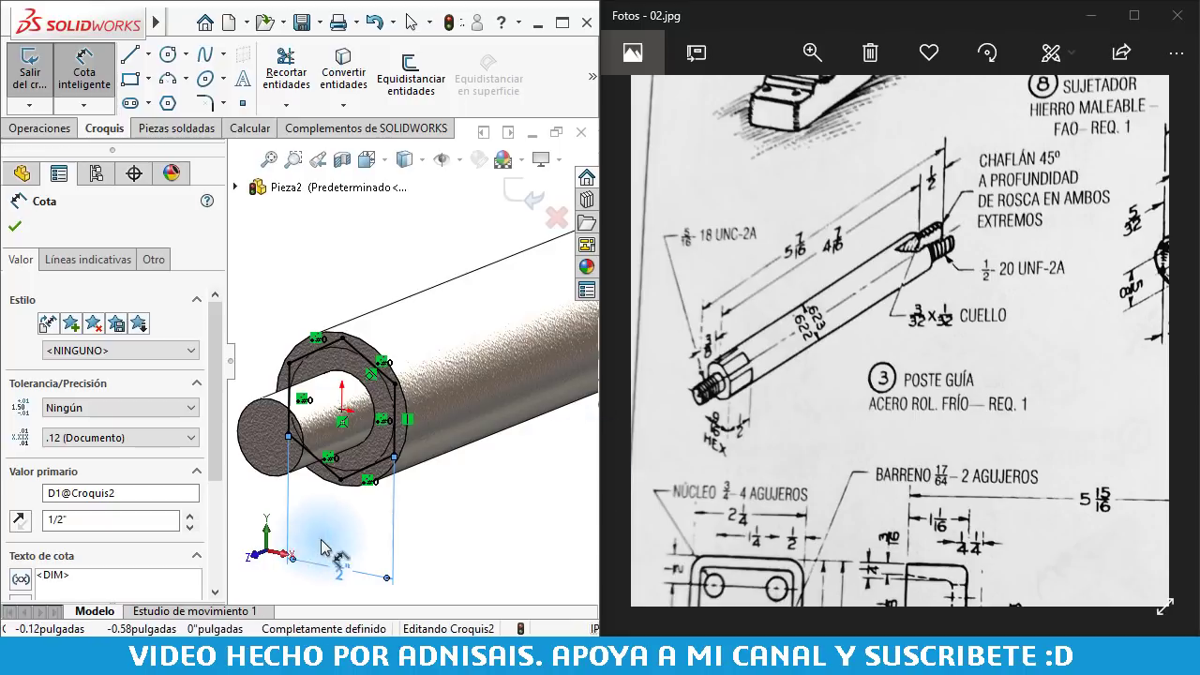
middle_click_drag(375, 507, 348, 537)
left_click(354, 542)
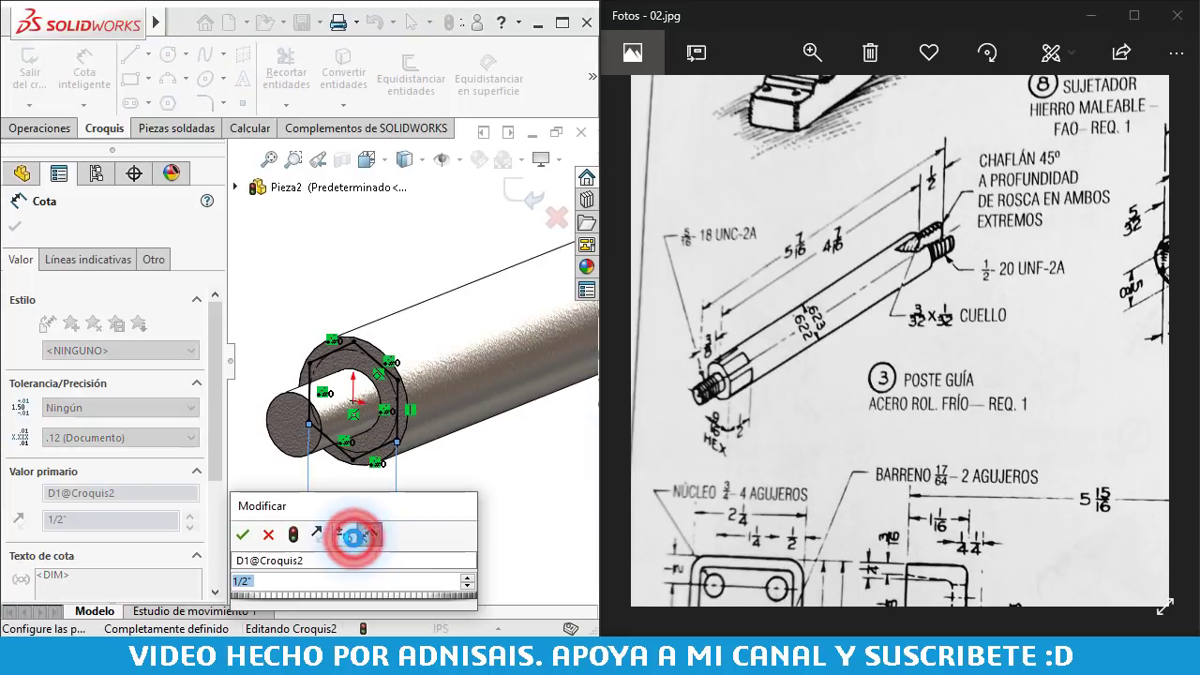
type("8")
key("BackSpace")
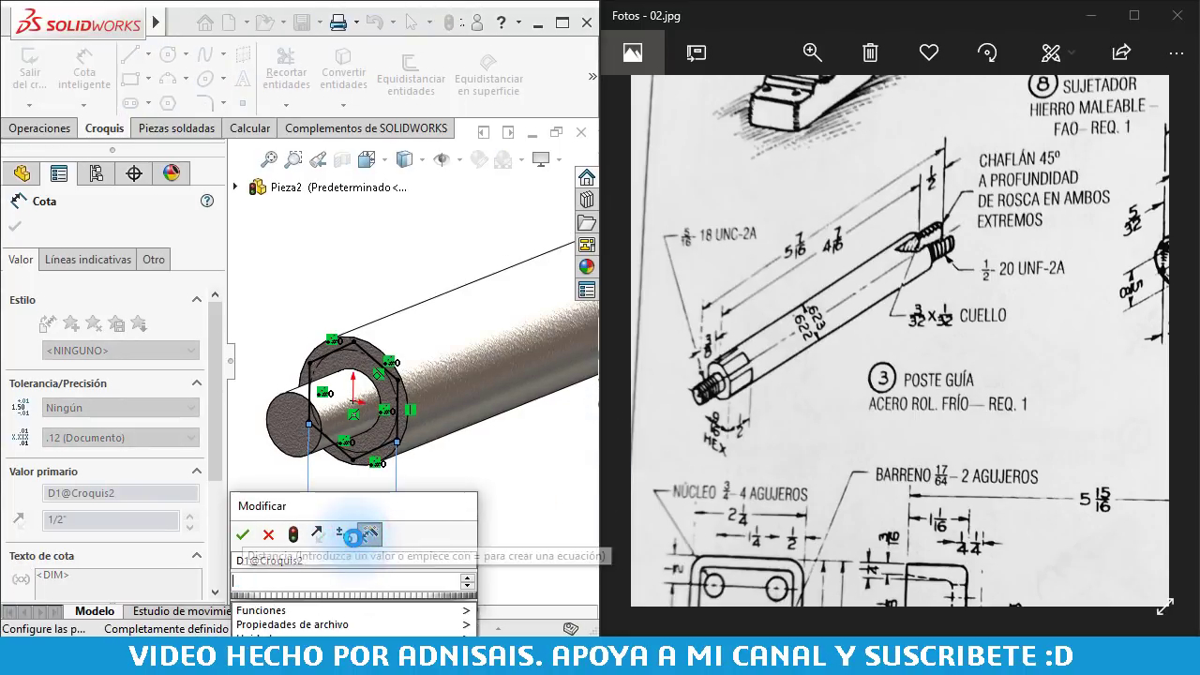
type("9/16")
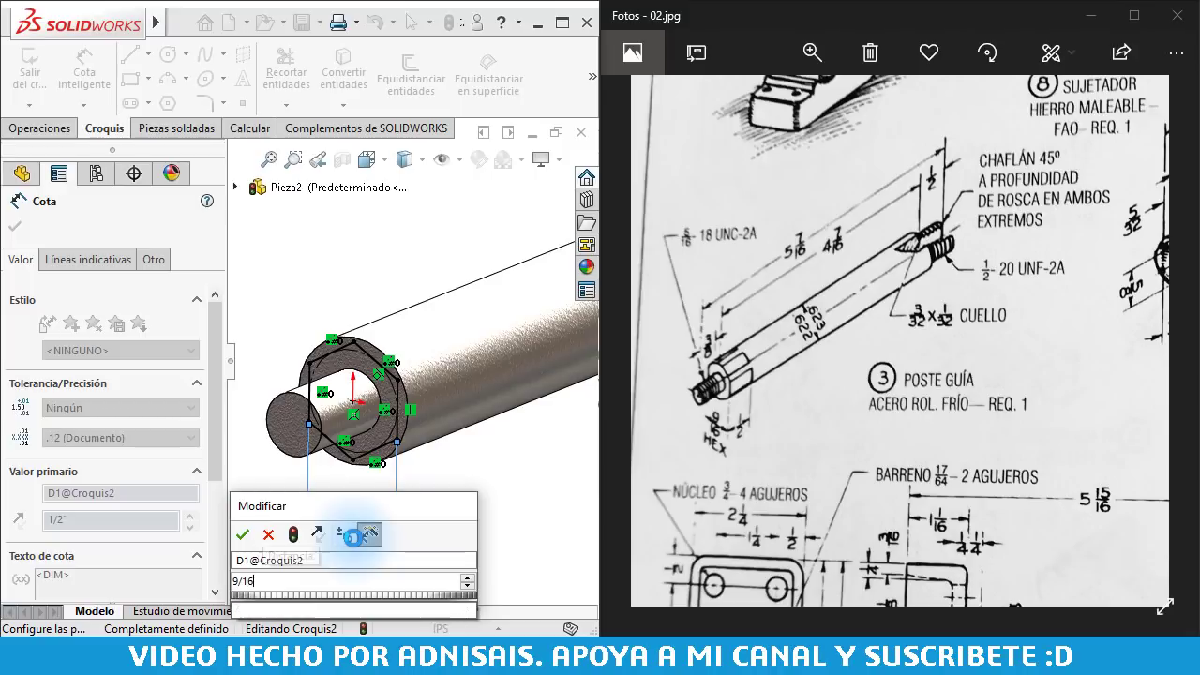
key("Return")
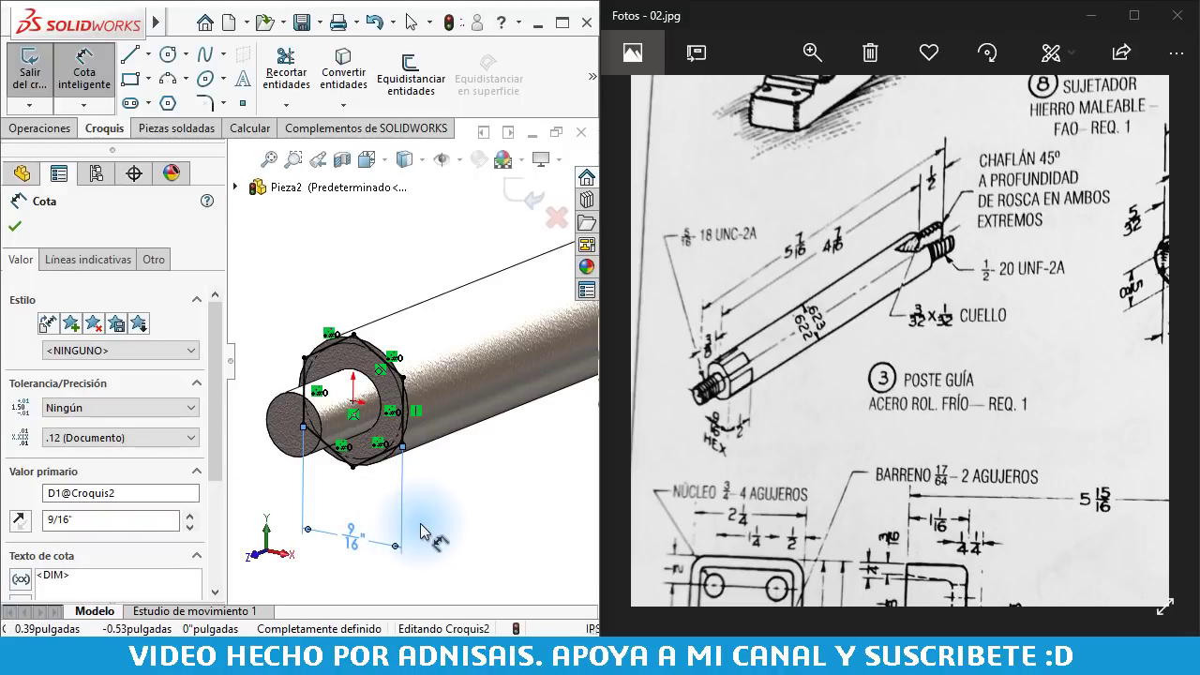
middle_click_drag(422, 525, 461, 490)
left_click(42, 128)
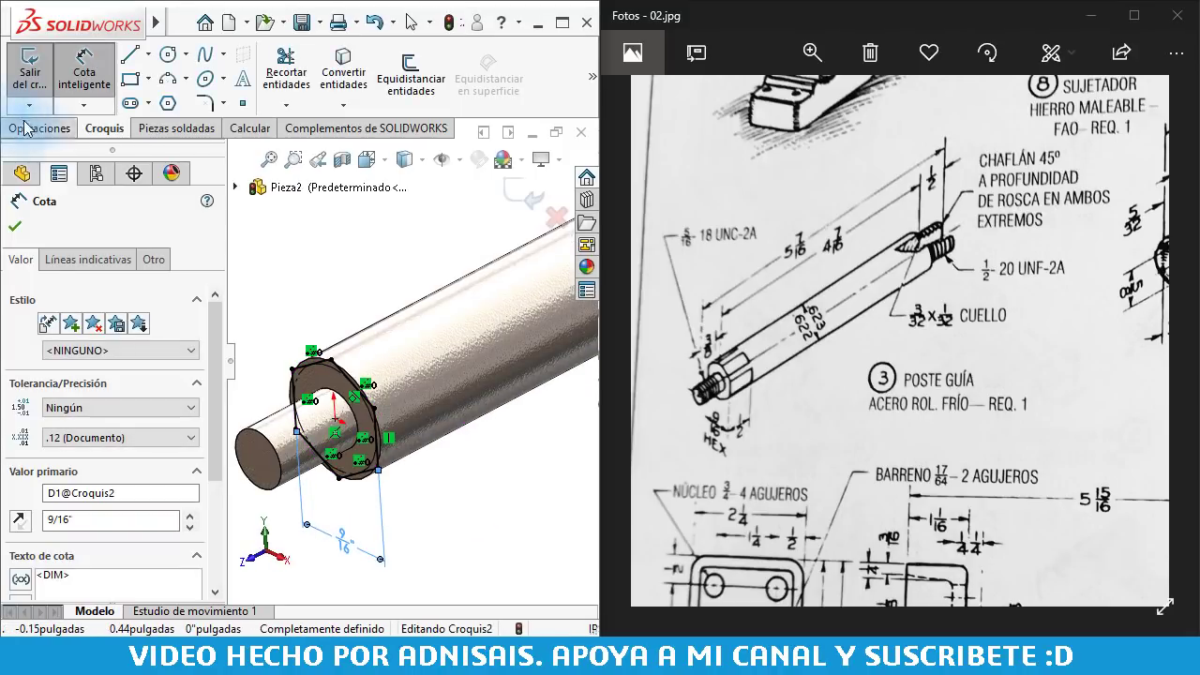
Cut-extrude 1/2" deep, removing material outside the hexagon to form the hex flats
left_click(324, 70)
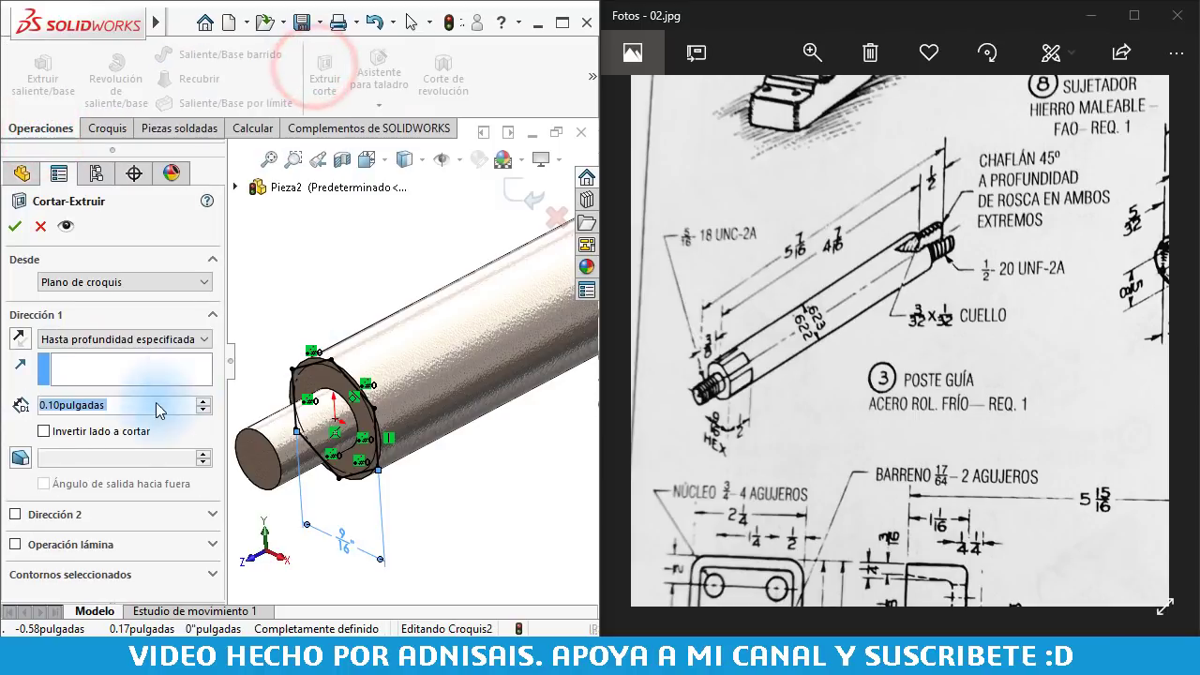
type("1/2")
key("Return")
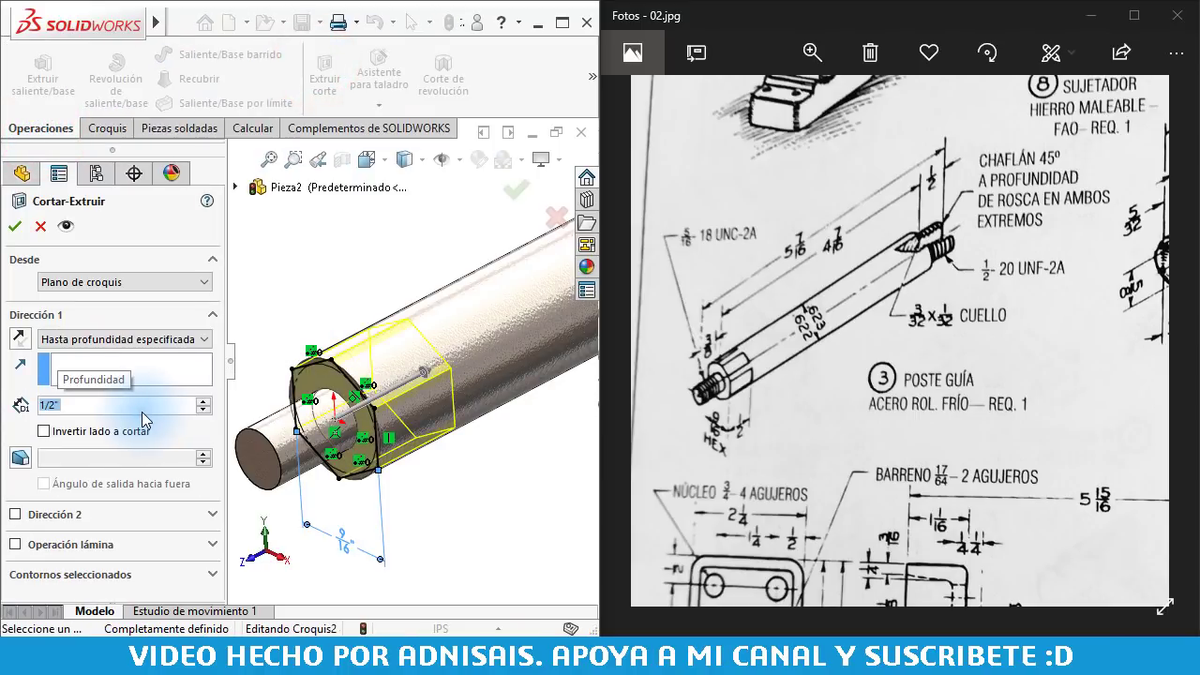
left_click(66, 433)
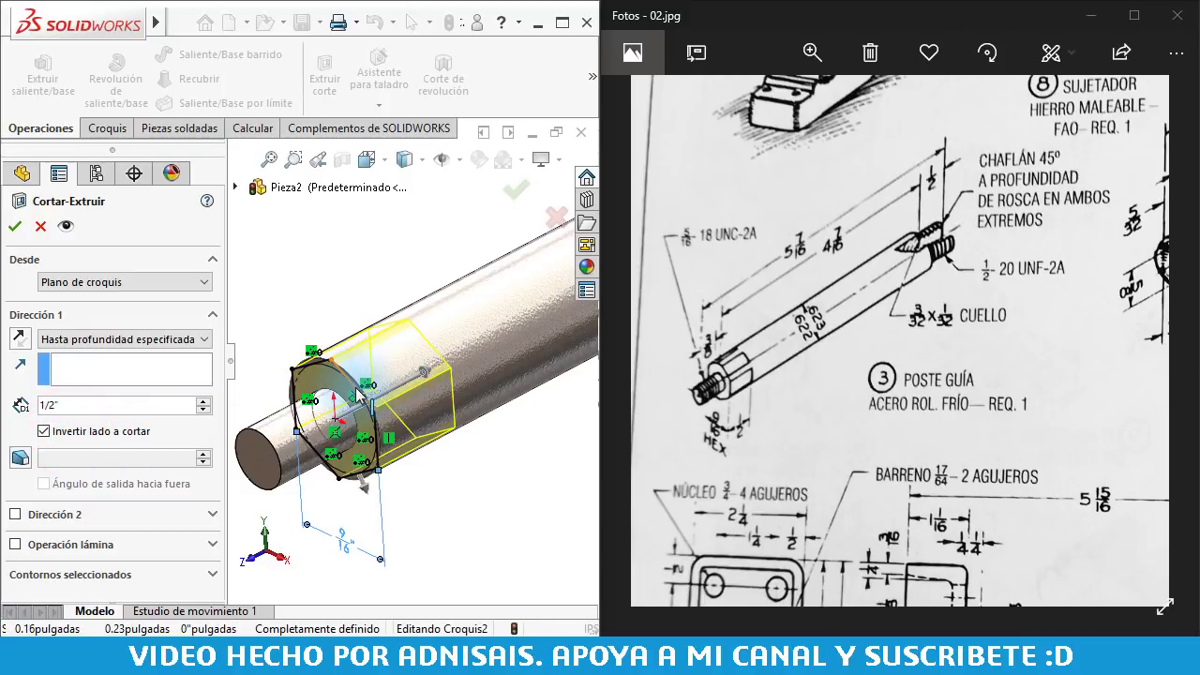
left_click(15, 226)
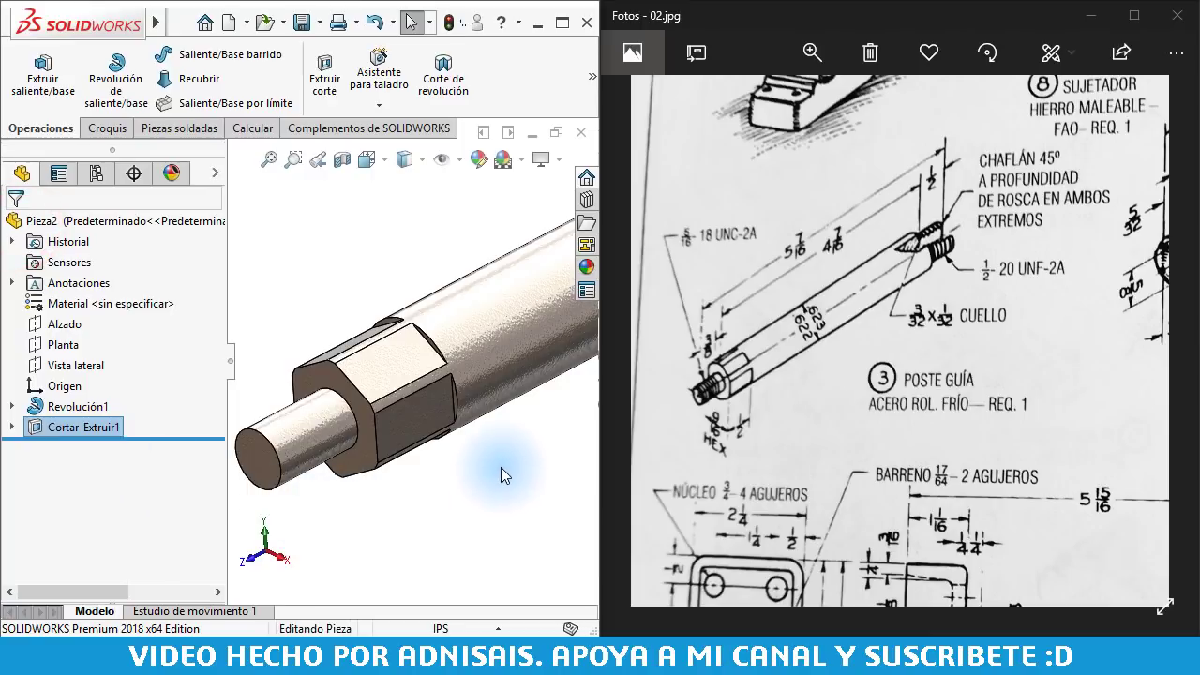
Orbit and zoom in so the hexagonal shaft end faces the viewer
middle_click_drag(501, 467, 509, 469)
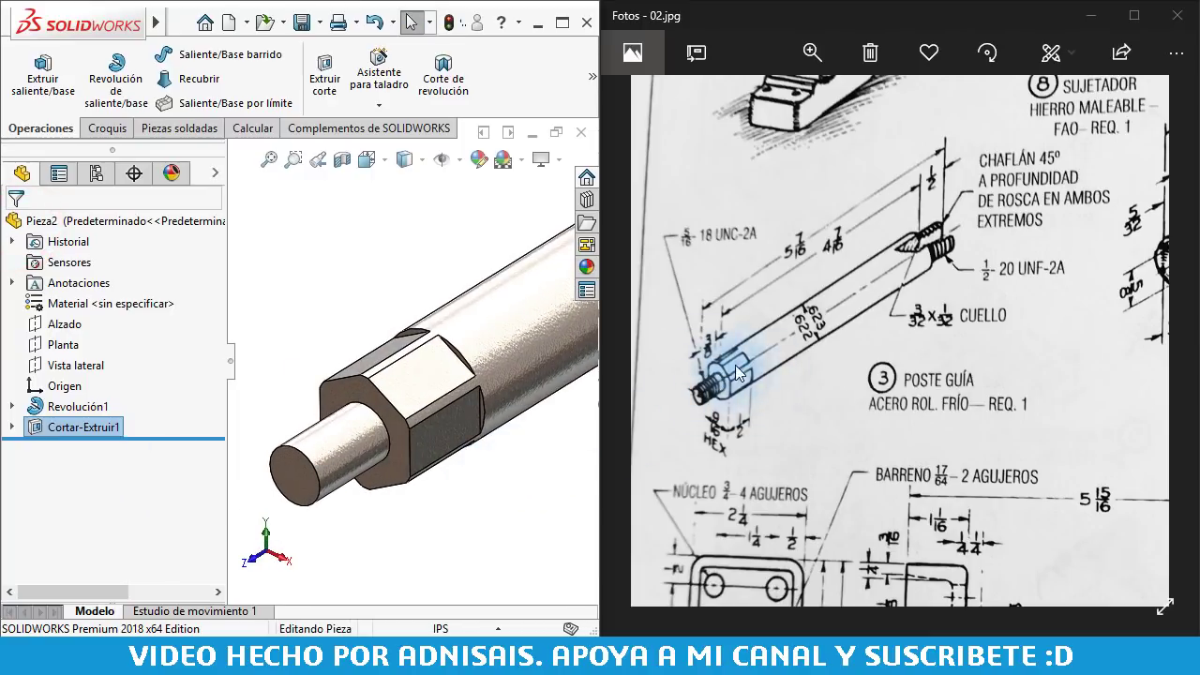
scroll(570, 333, "up", 3)
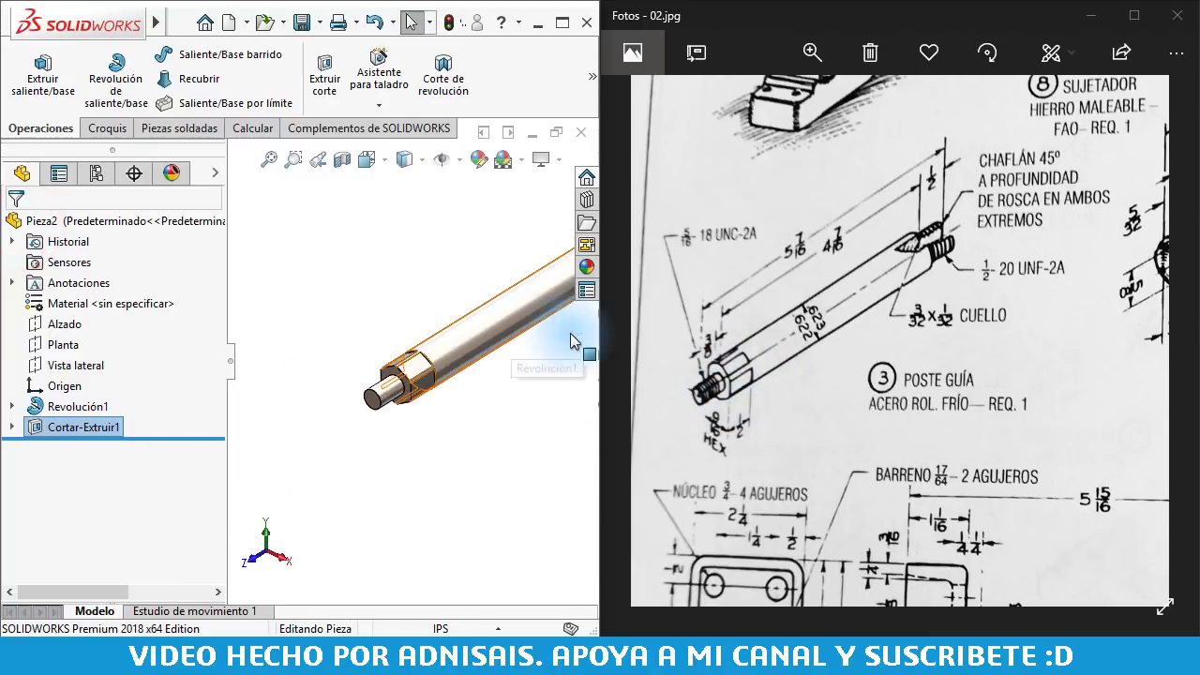
scroll(544, 300, "up", 2)
left_click(482, 384)
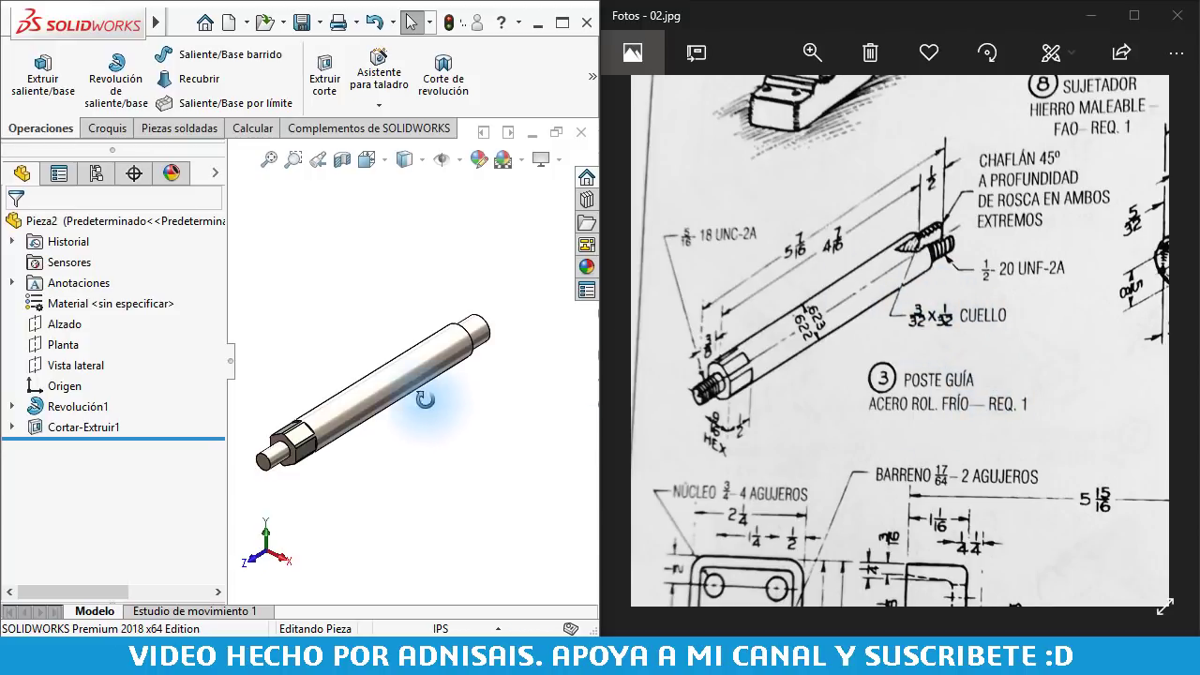
middle_click_drag(425, 399, 348, 434)
scroll(492, 385, "down", 3)
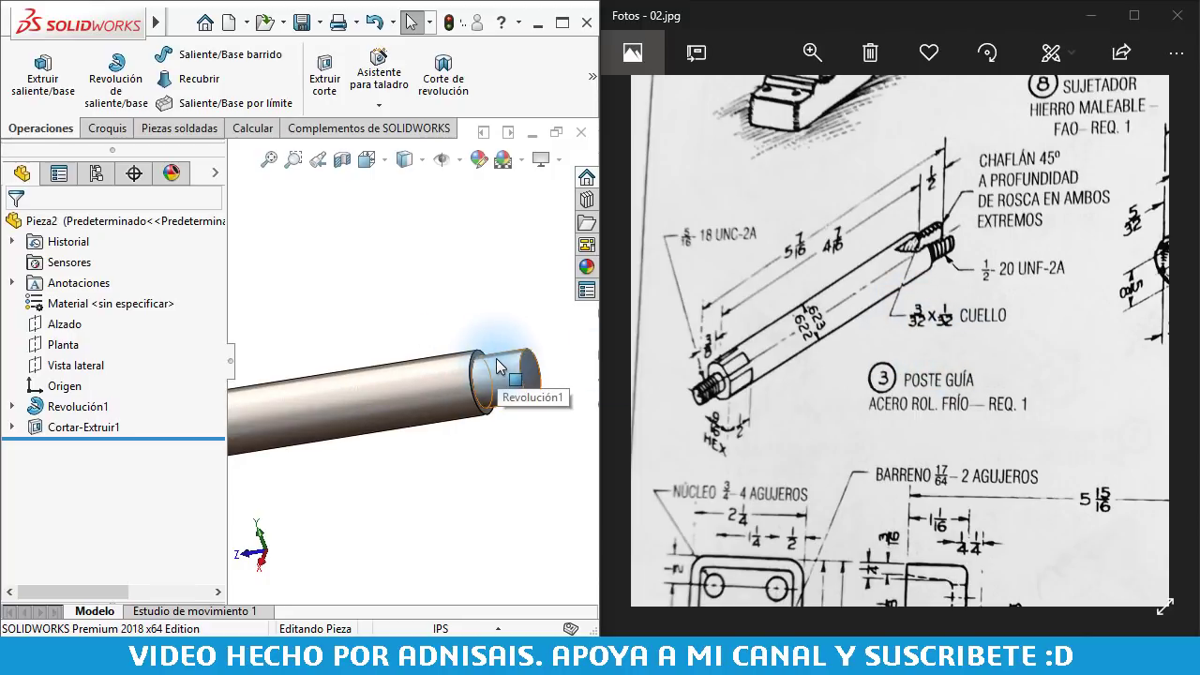
Start a new distance-distance chamfer feature
left_click(478, 321)
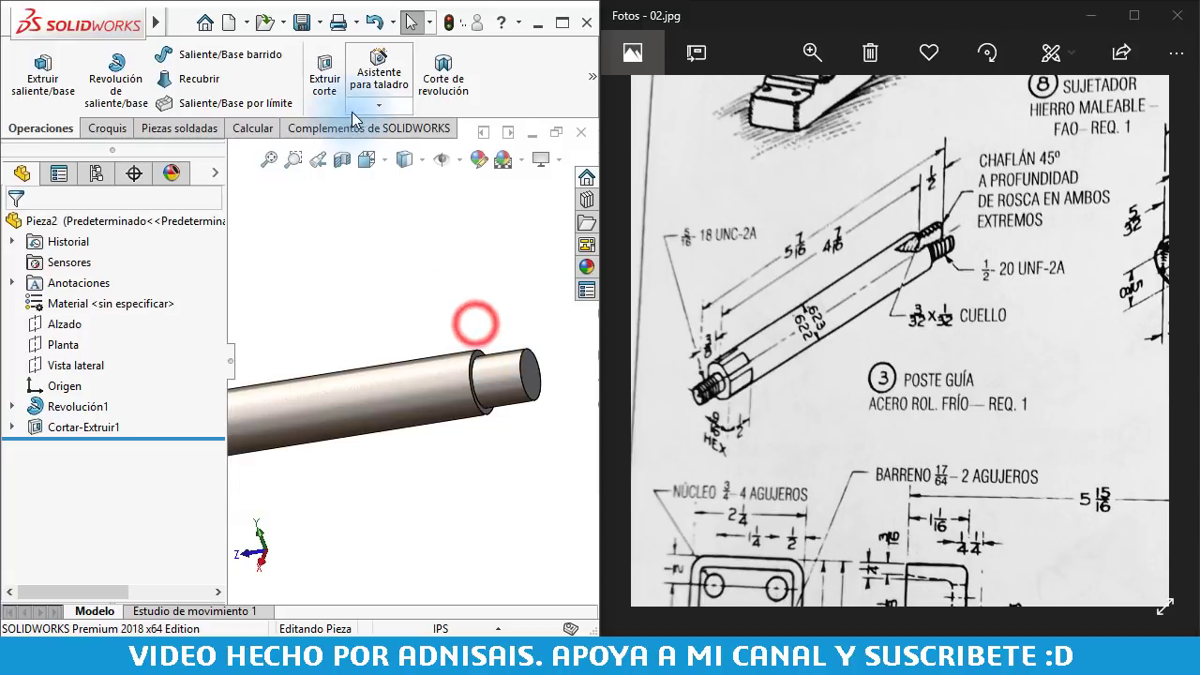
left_click(596, 113)
left_click(195, 180)
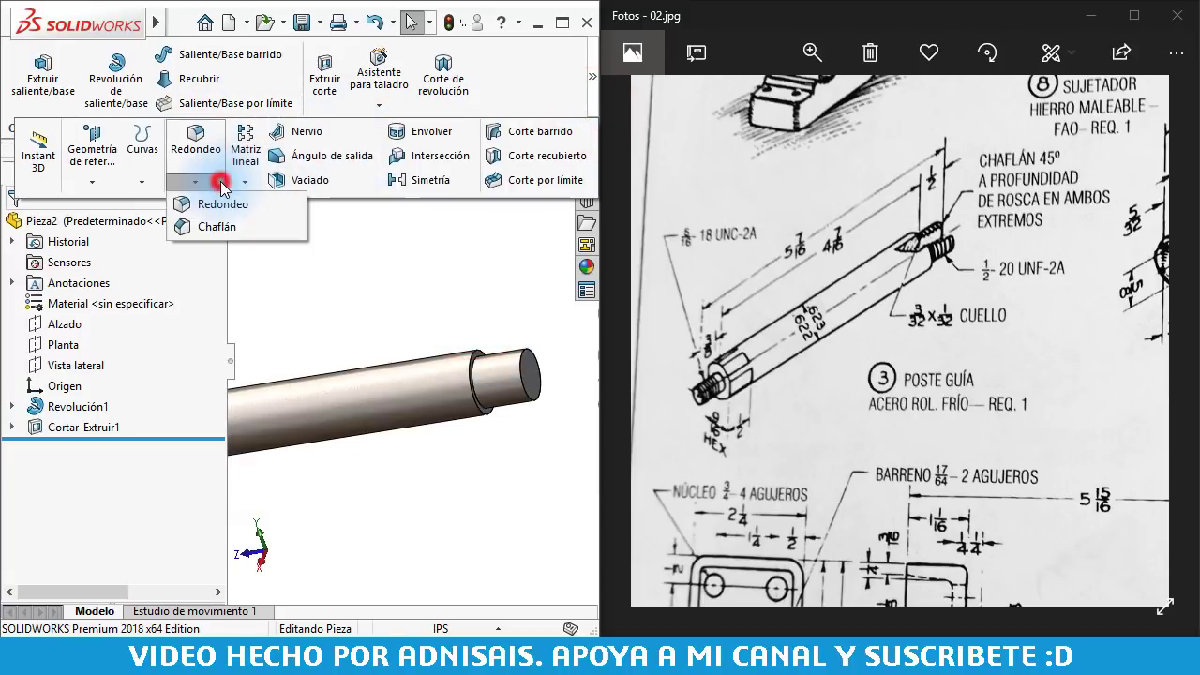
left_click(218, 228)
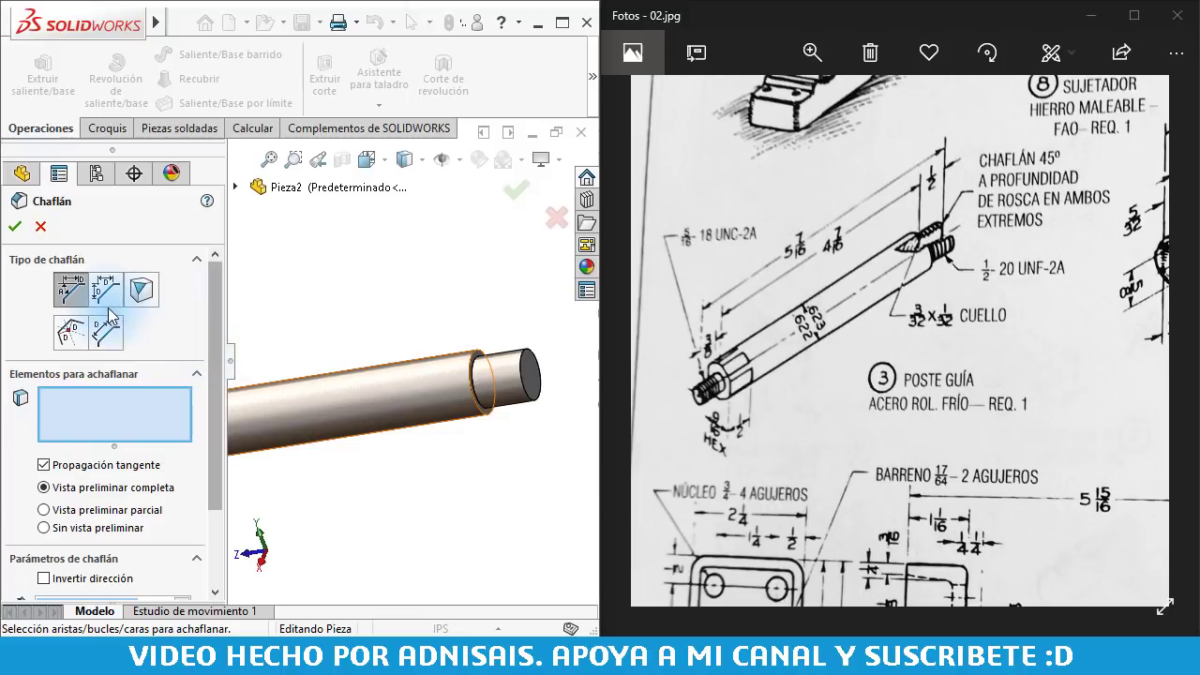
left_click(105, 298)
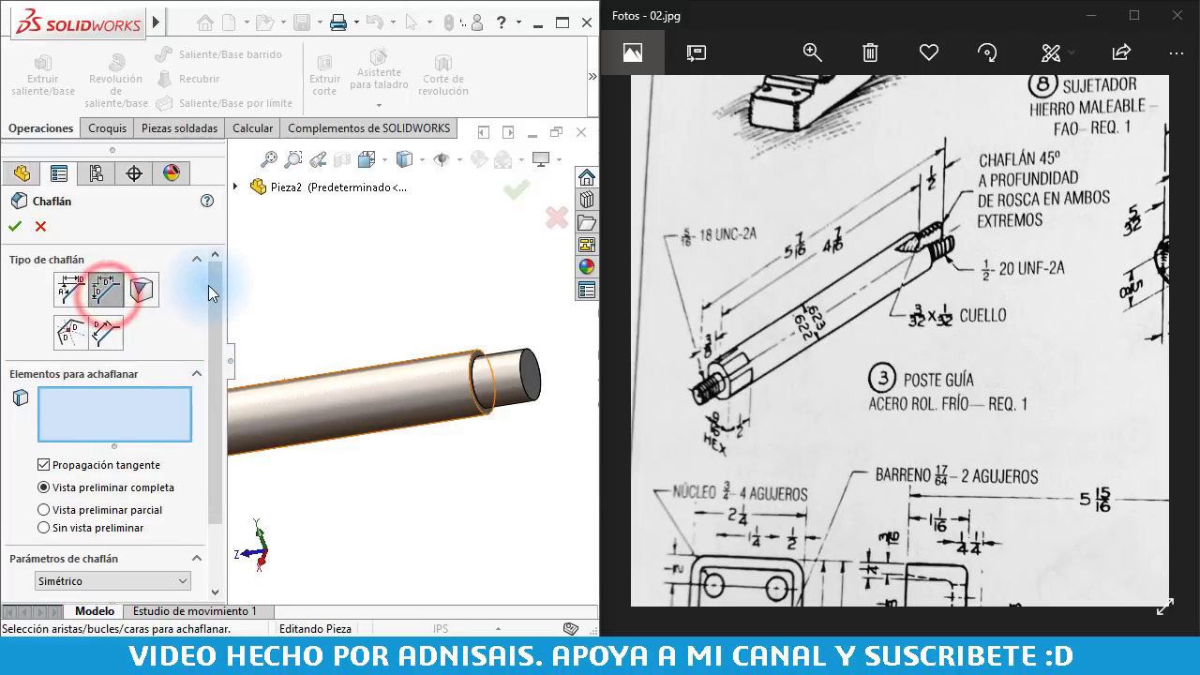
left_click_drag(215, 316, 214, 361)
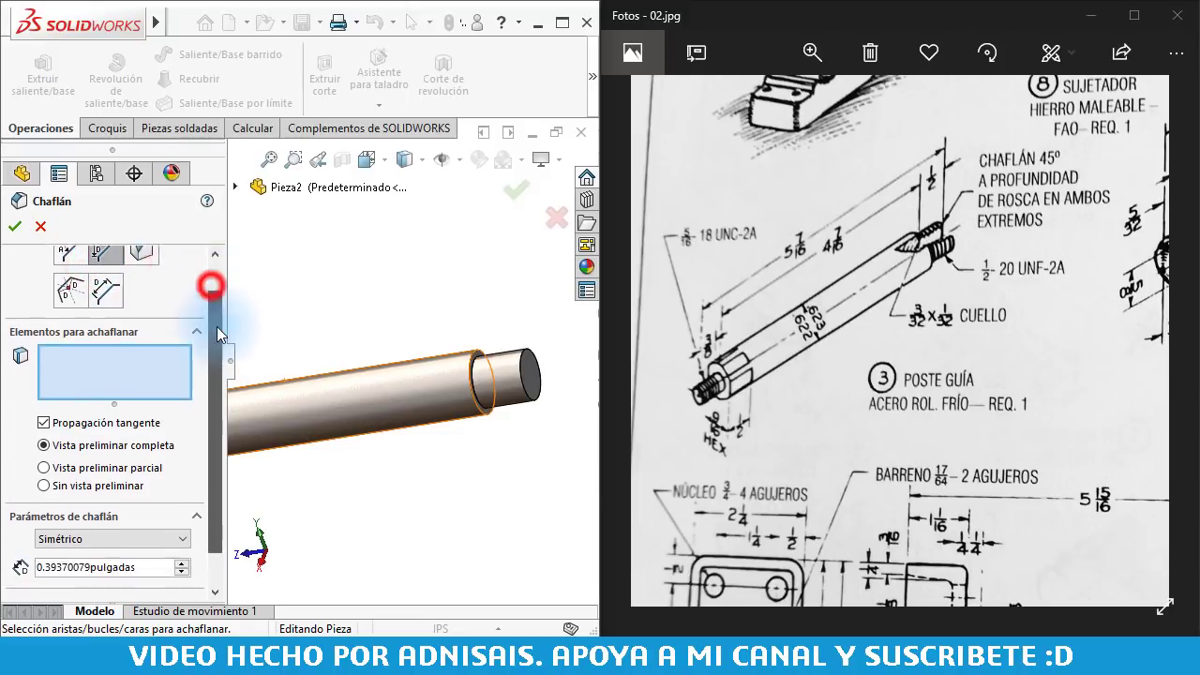
Select the shoulder edge and set the chamfer distances to Asimétrico
left_click(470, 371)
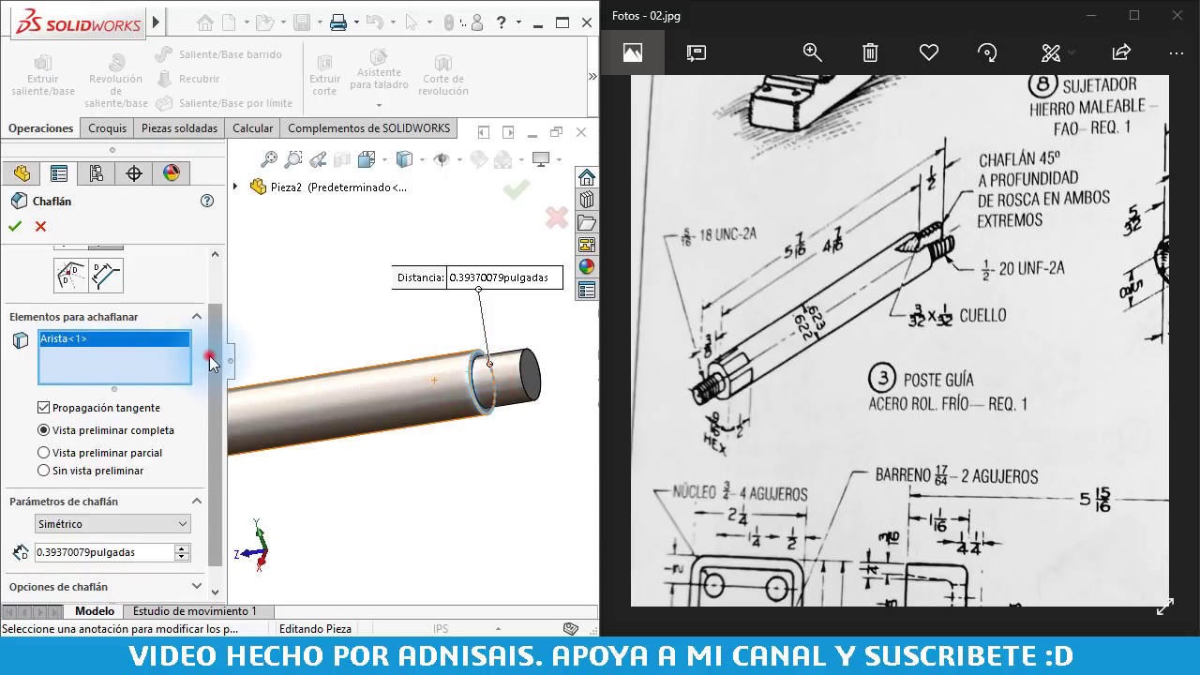
scroll(209, 355, "down", 1)
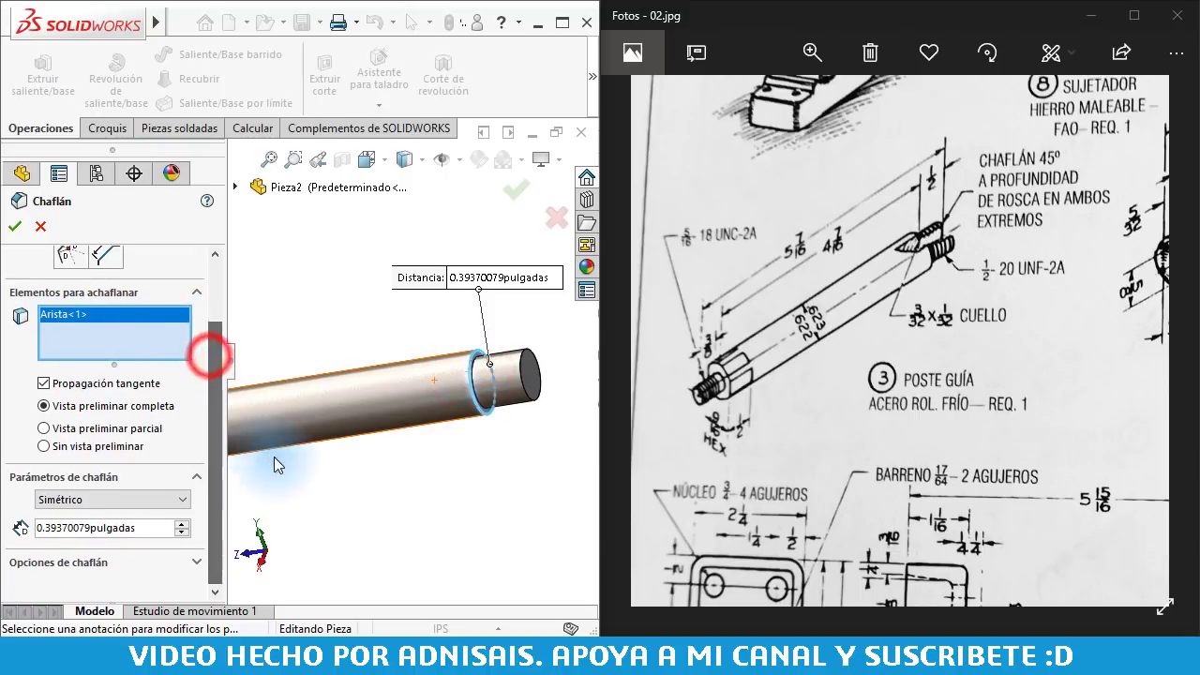
left_click(75, 500)
left_click(82, 527)
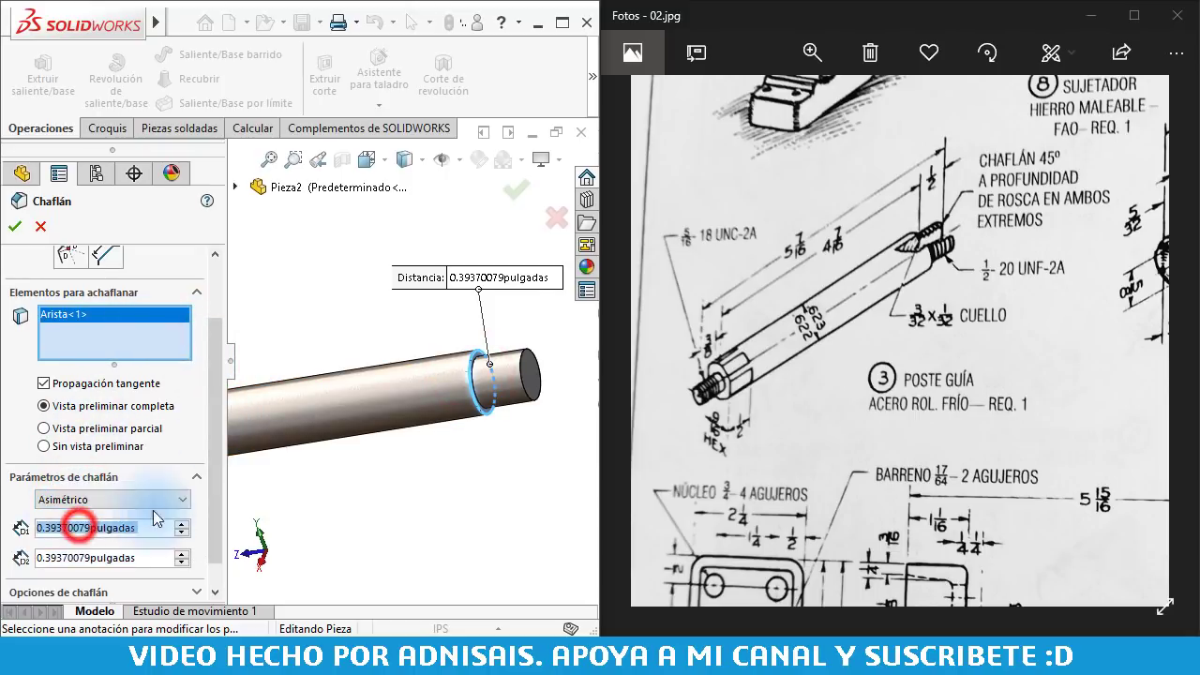
scroll(223, 448, "down", 1)
scroll(414, 384, "down", 3)
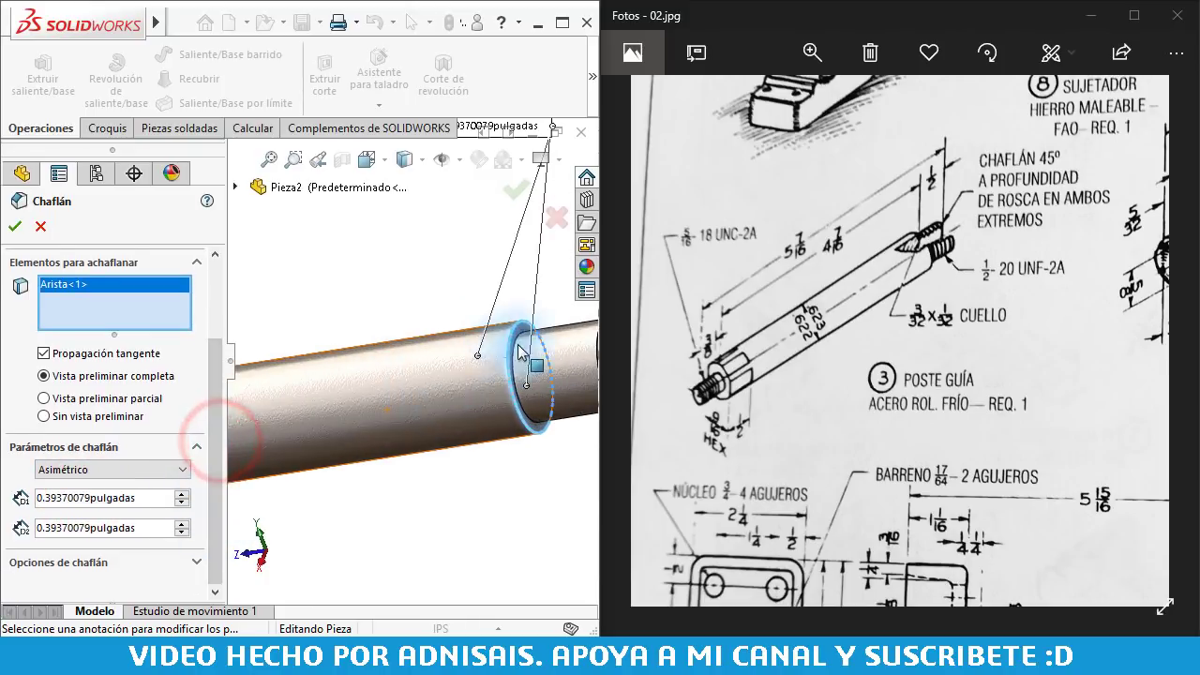
Enter 1/32" as the first chamfer distance
double_click(153, 498)
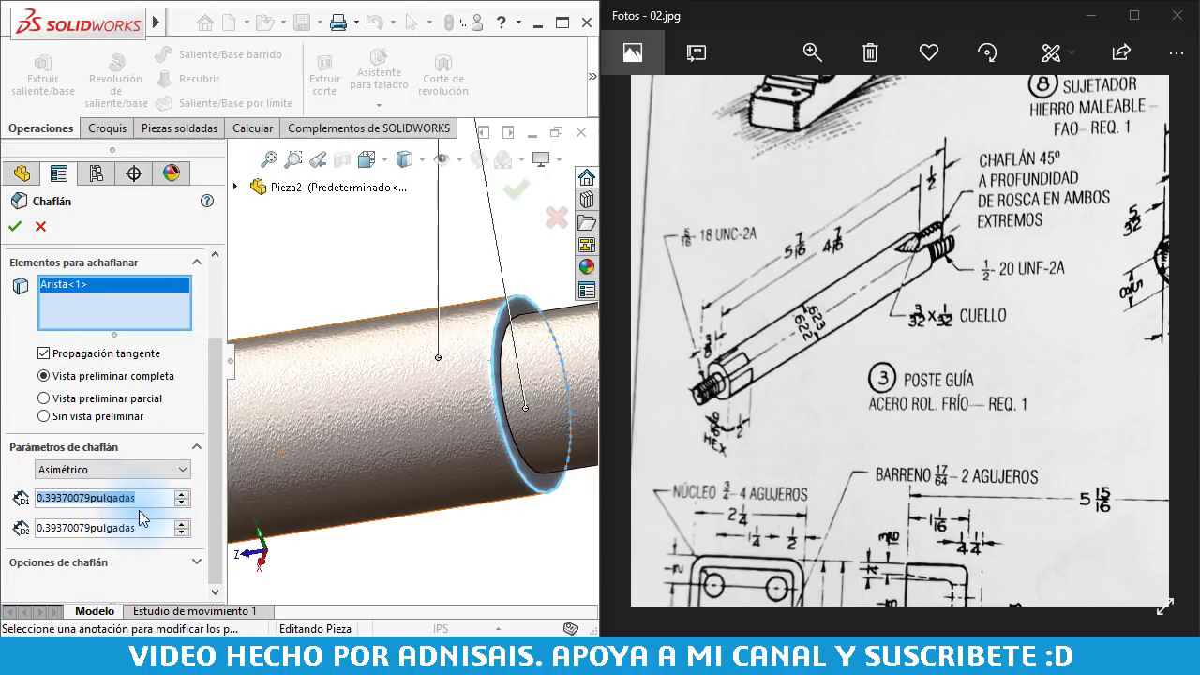
scroll(422, 272, "up", 3)
left_click(429, 195)
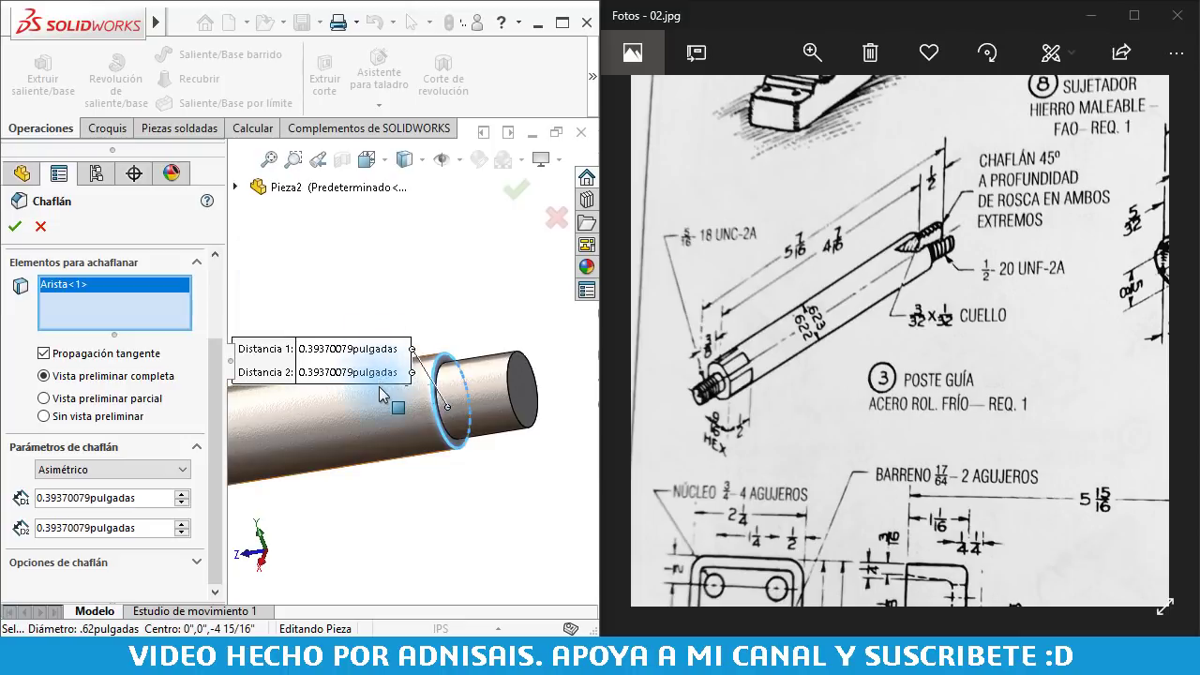
left_click(355, 373)
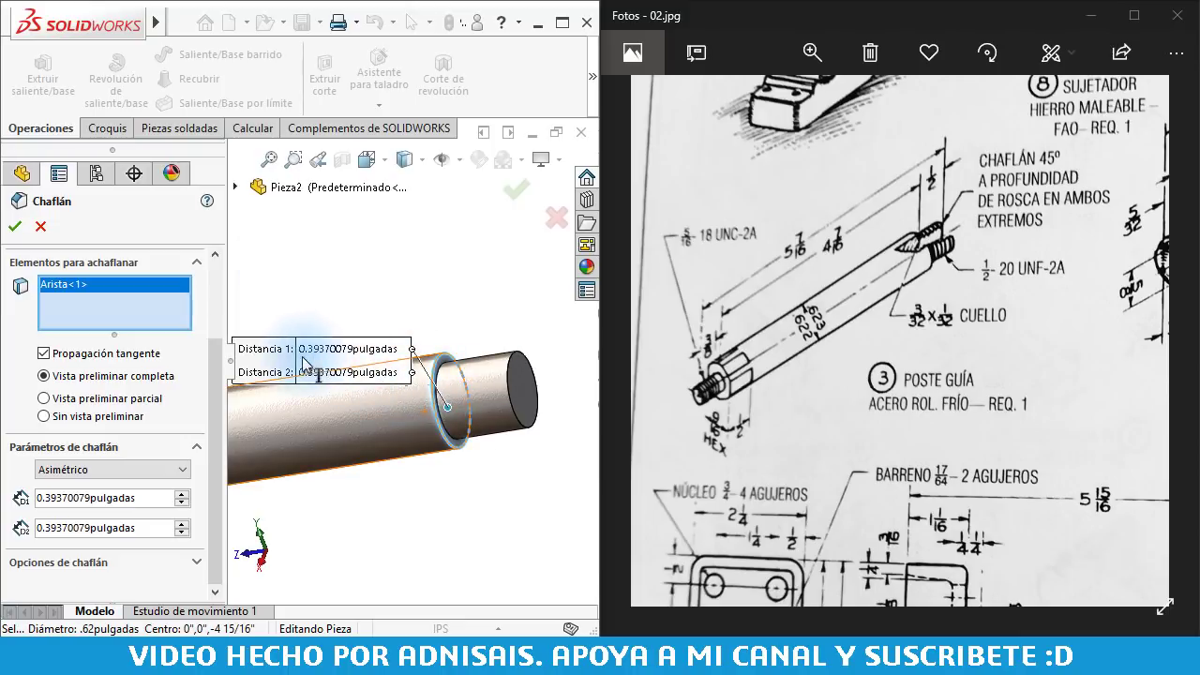
left_click(128, 496)
double_click(147, 496)
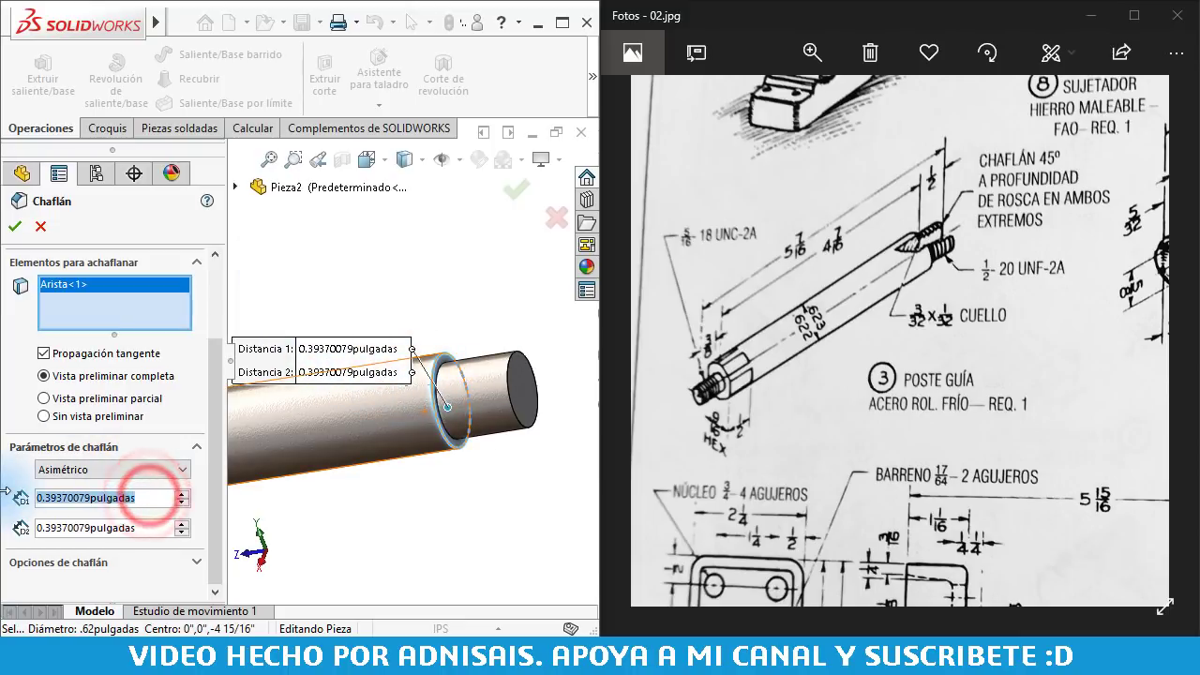
type("1732")
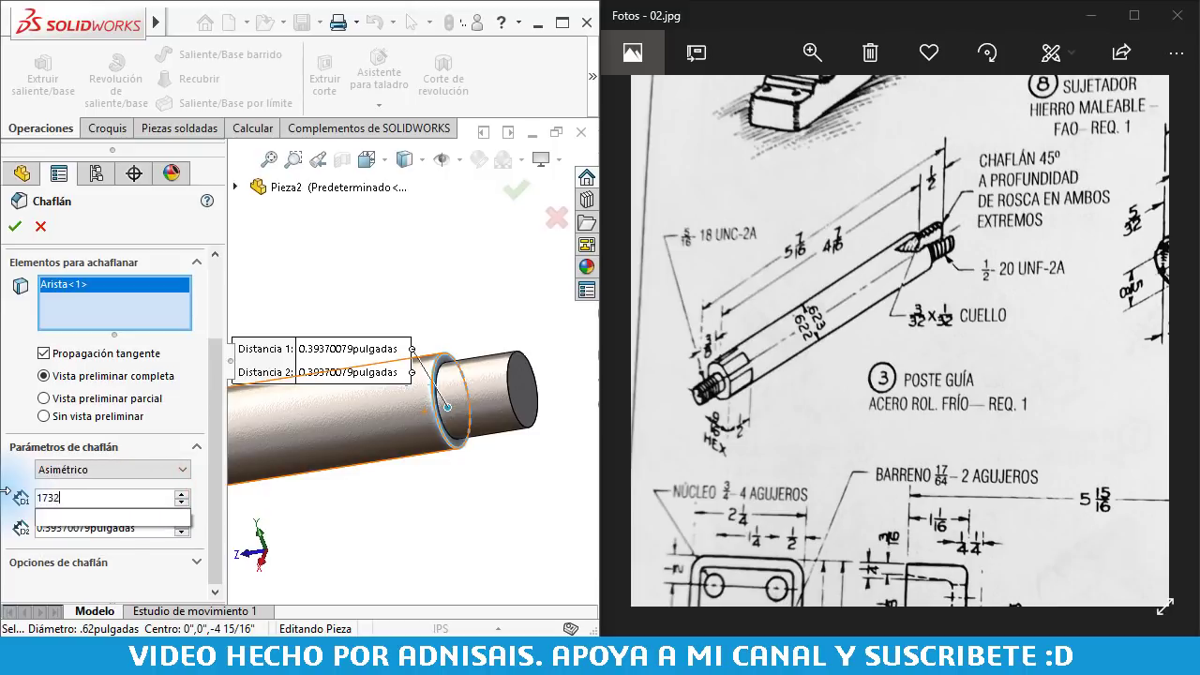
key("Return")
type("1")
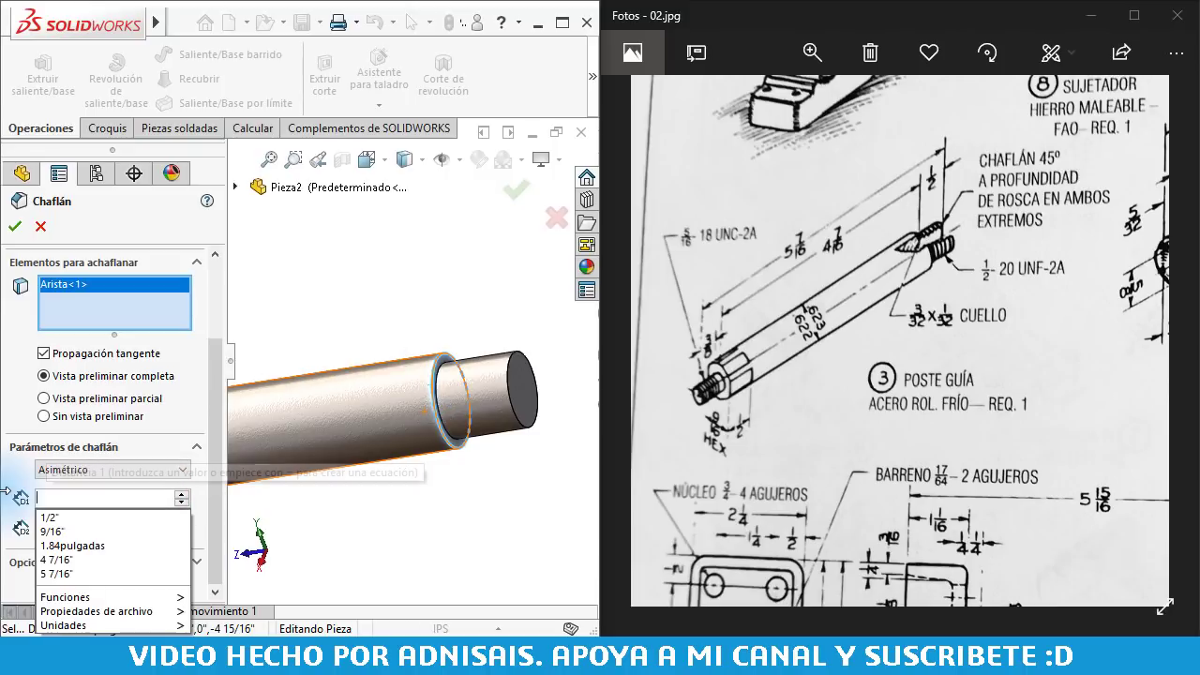
type("/32")
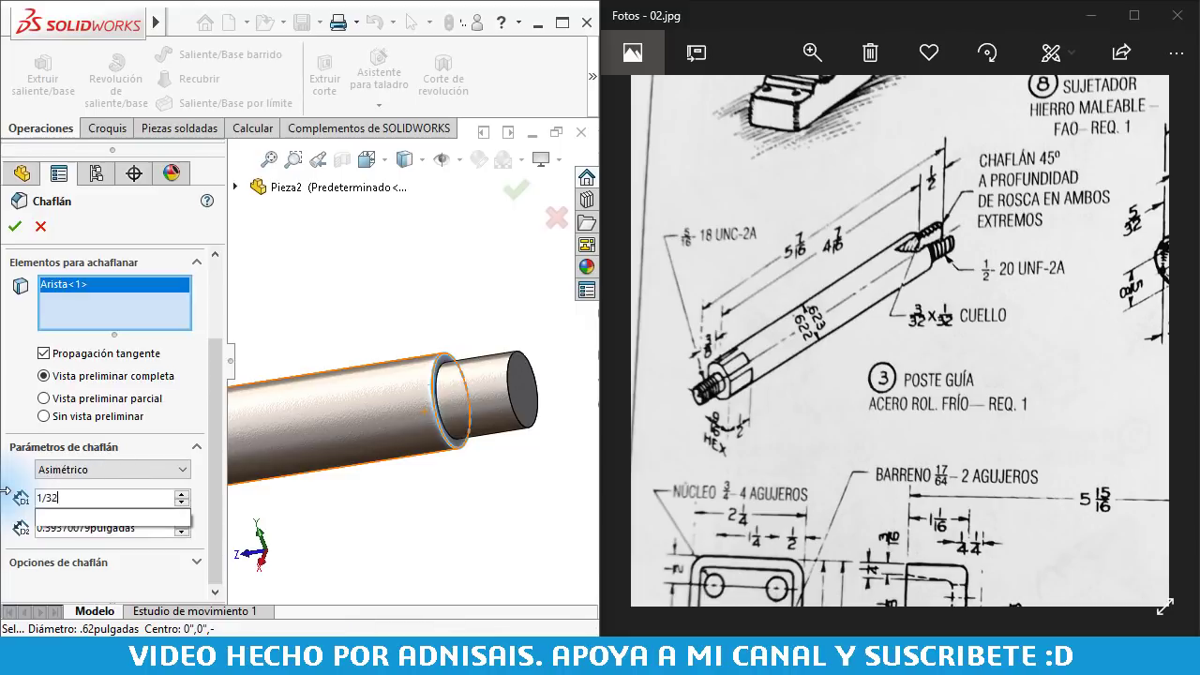
key("Return")
Set the second chamfer distance to 3/32" and apply Chaflán1
double_click(149, 531)
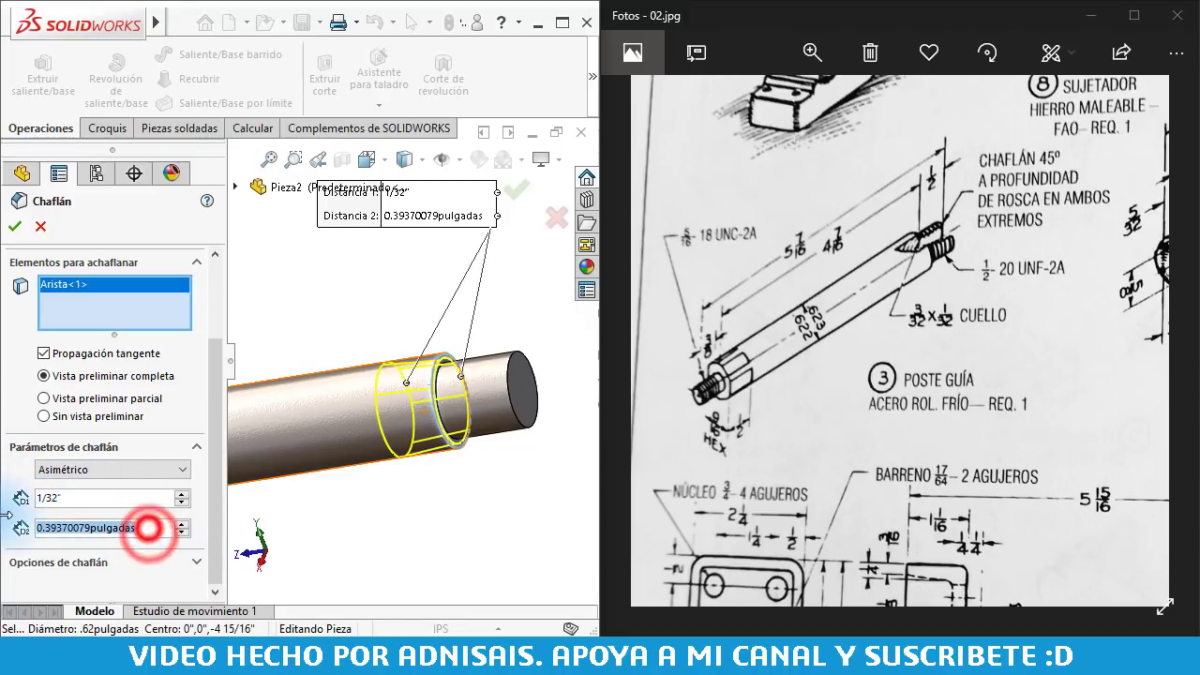
type("3/32")
key("Return")
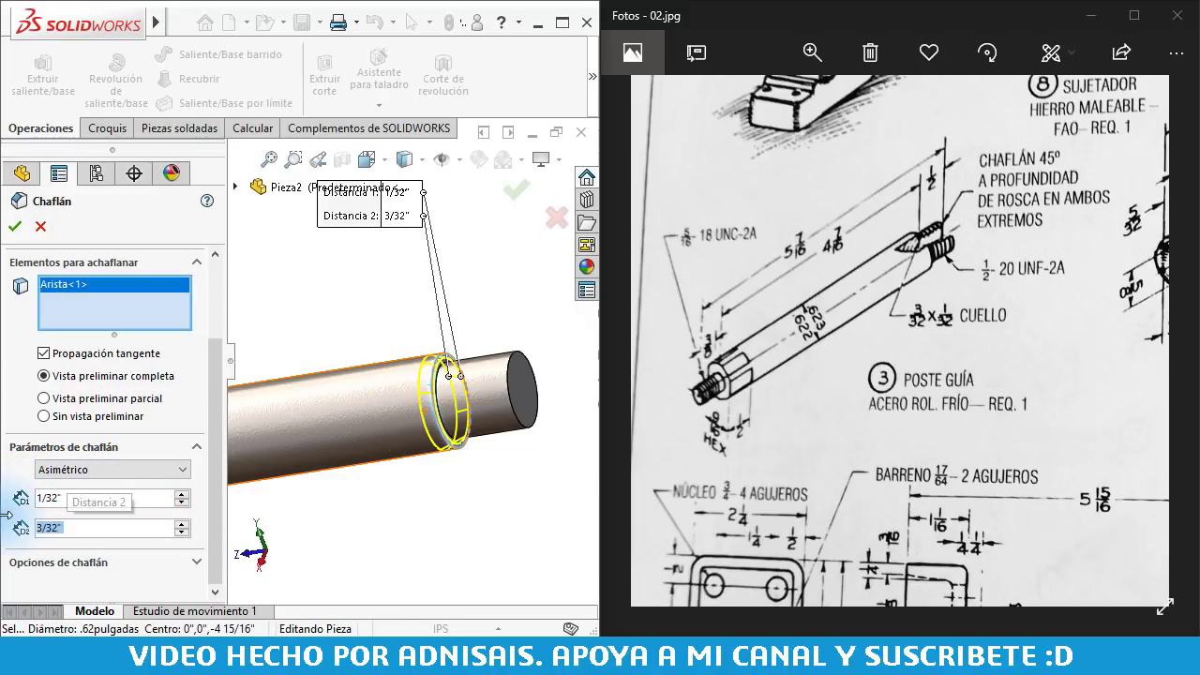
left_click(15, 226)
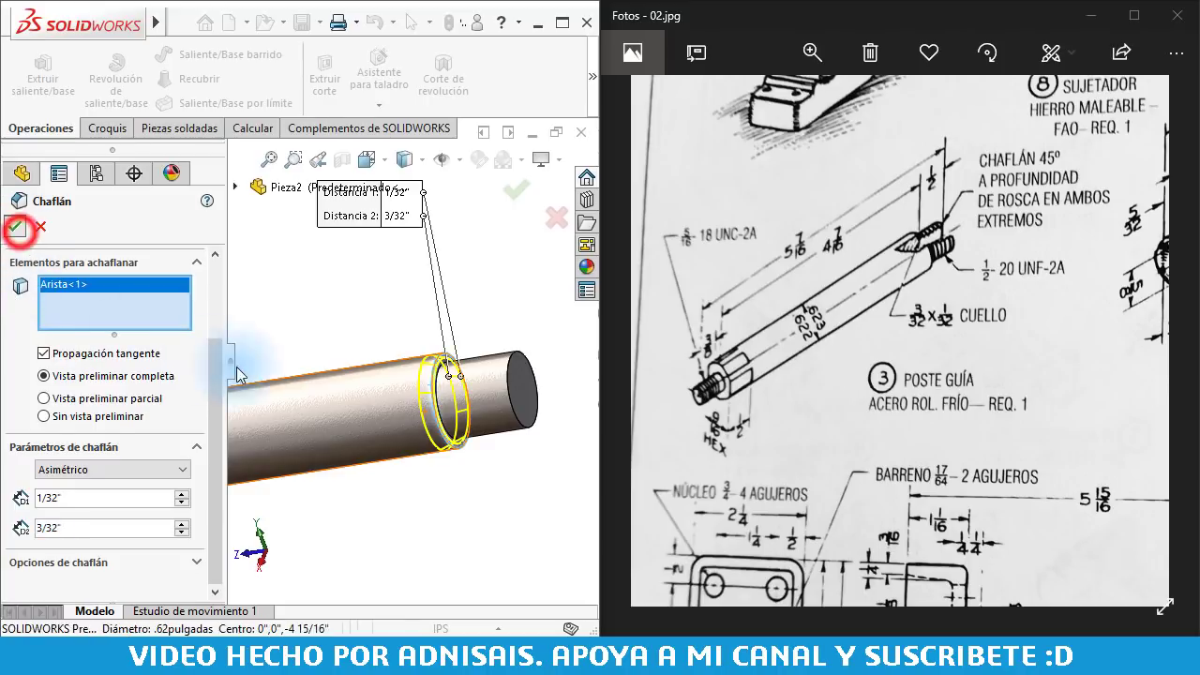
mouse_move(428, 402)
middle_mouse_down()
mouse_move(519, 355)
mouse_move(418, 342)
mouse_move(448, 339)
middle_mouse_up()
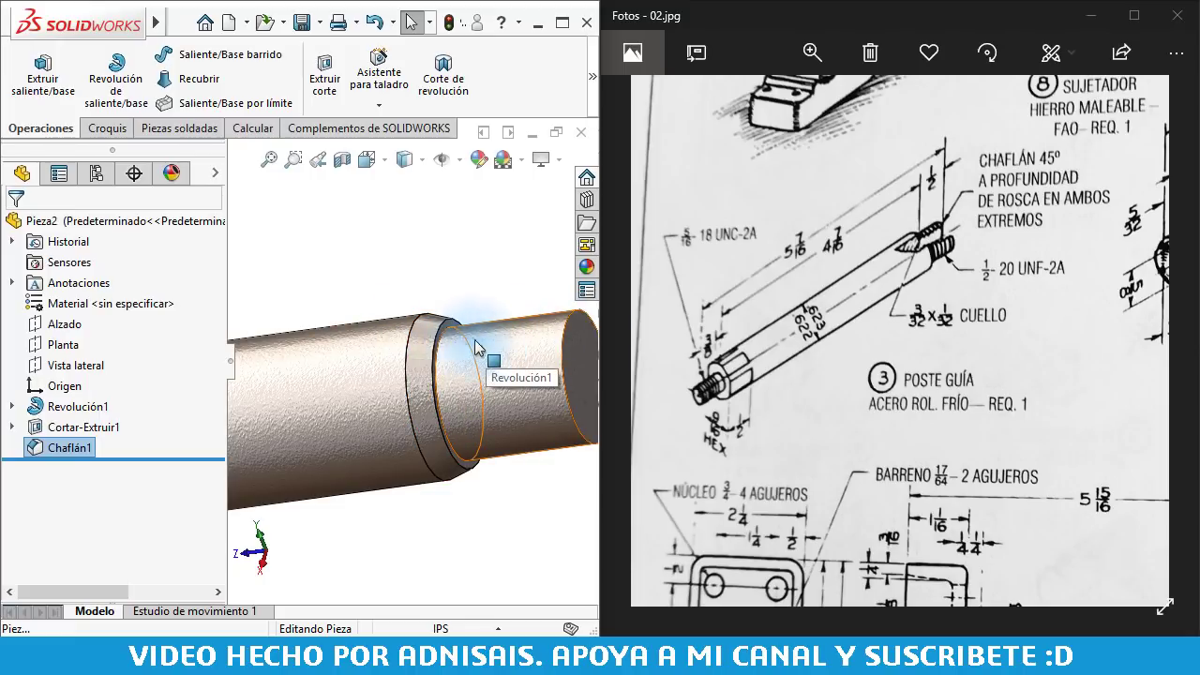
Open another Chaflán feature, left at a 1/32" distance and 45° angle
mouse_move(476, 347)
middle_mouse_down()
mouse_move(337, 314)
mouse_move(434, 331)
middle_mouse_up()
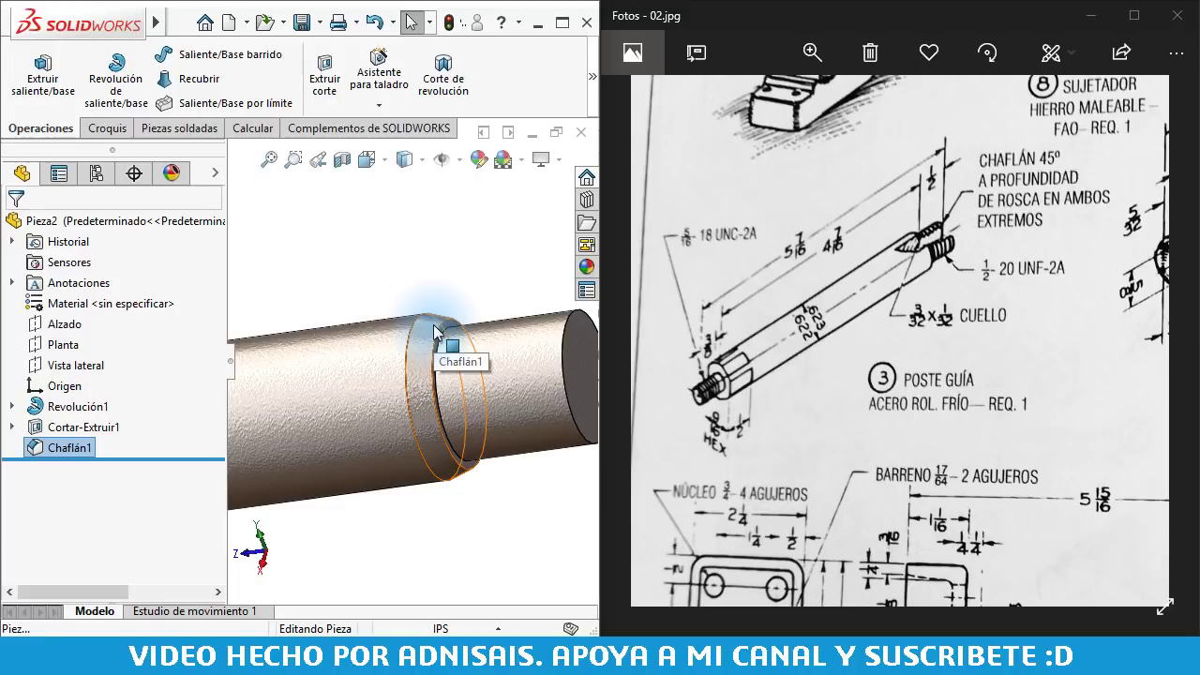
scroll(488, 361, "up", 3)
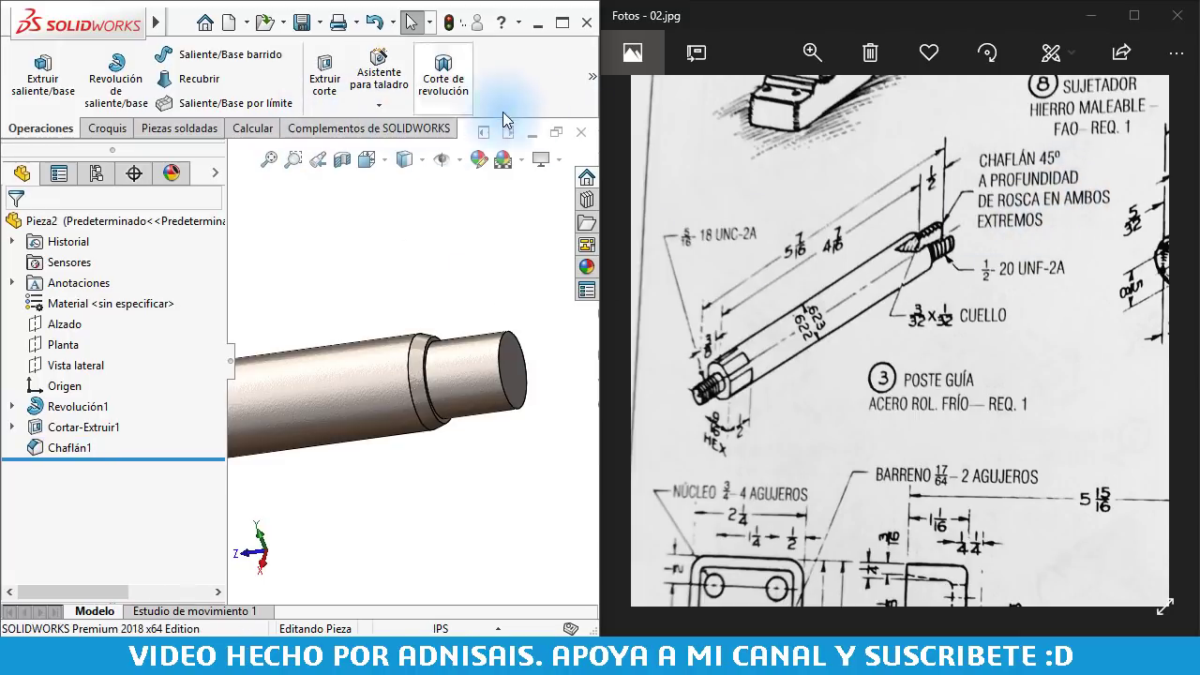
left_click(591, 79)
left_click(195, 182)
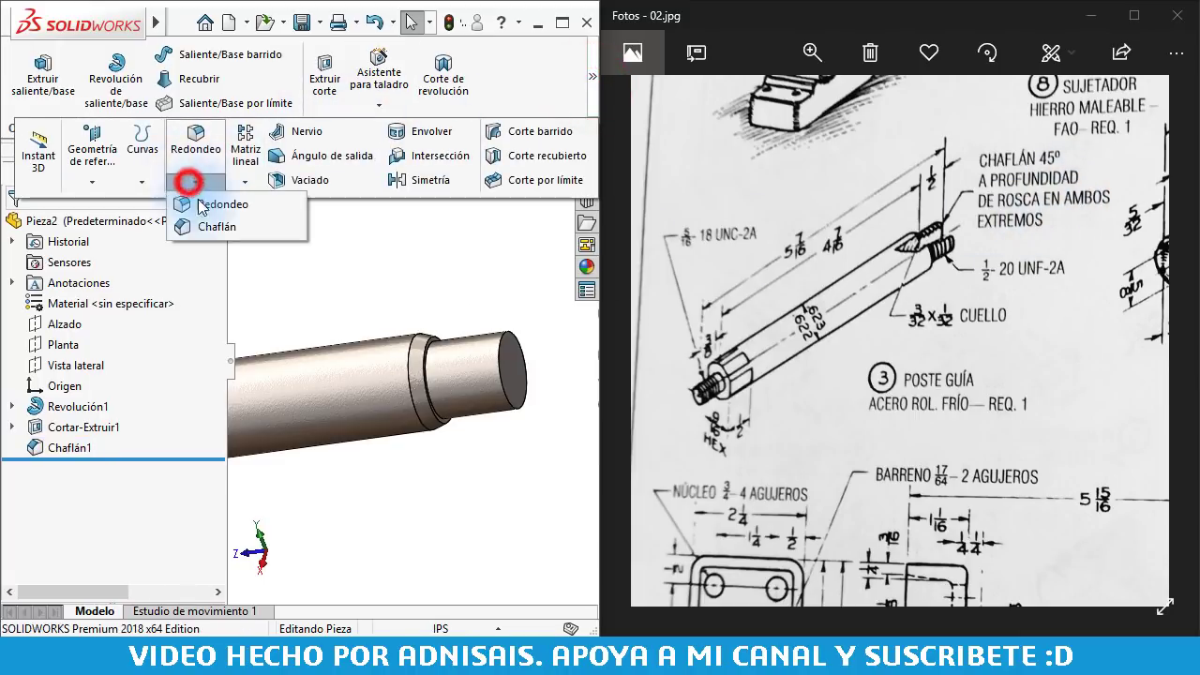
left_click(215, 223)
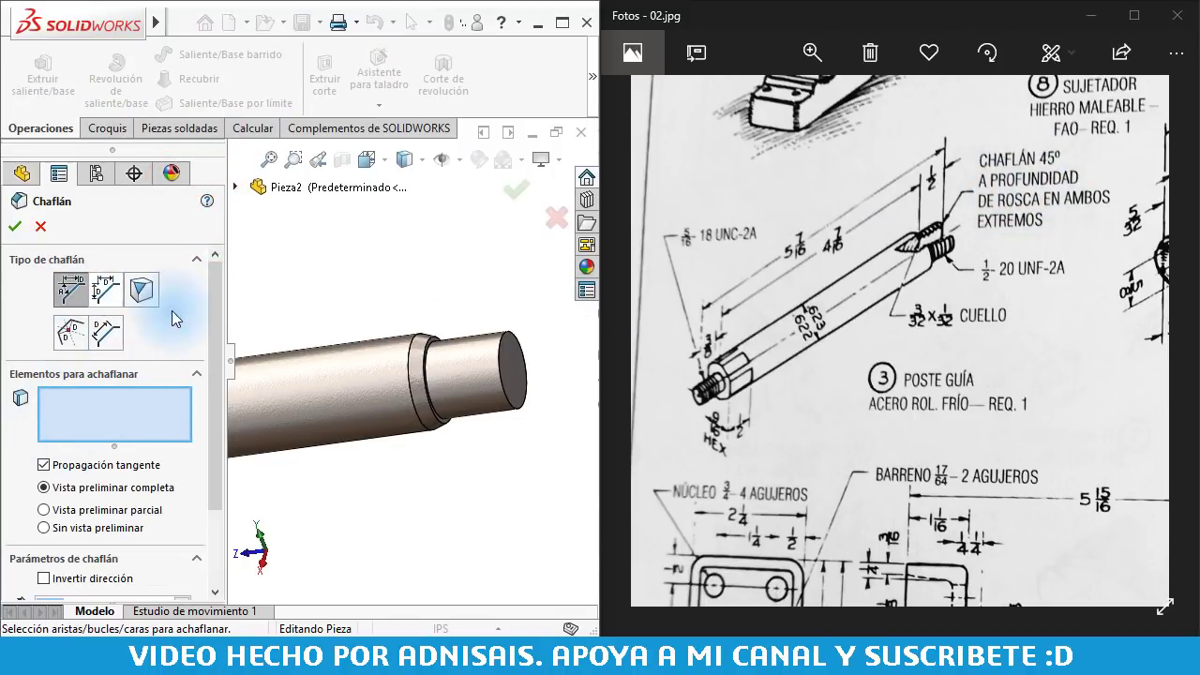
left_click_drag(218, 309, 214, 365)
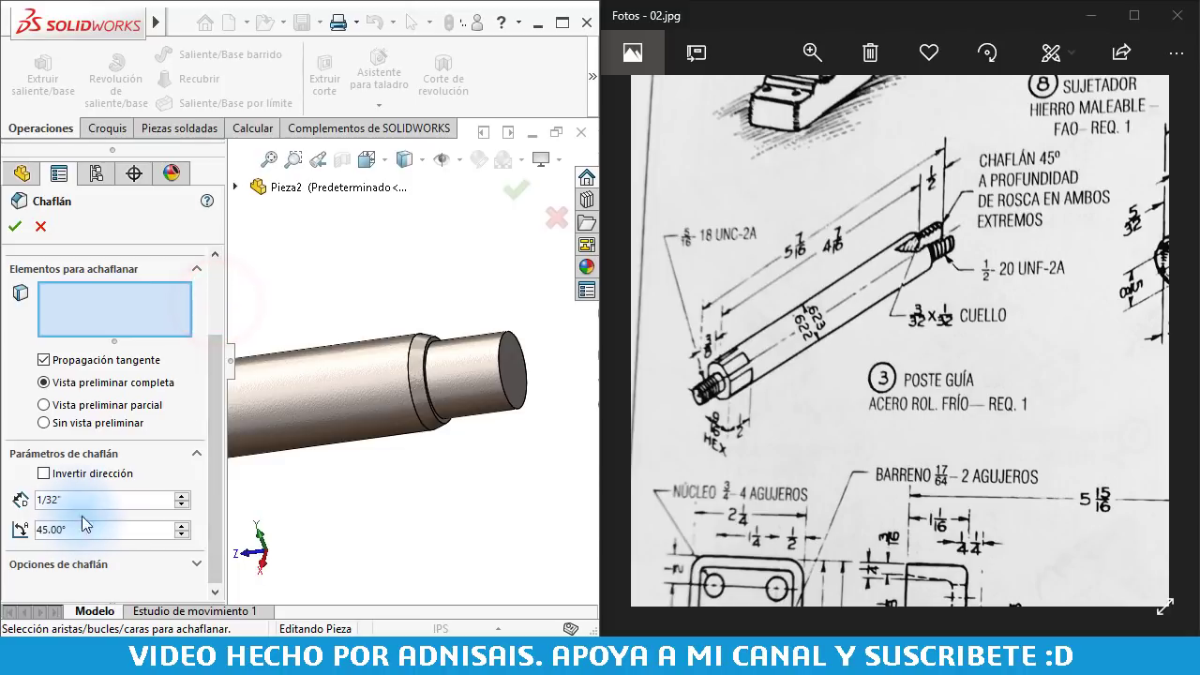
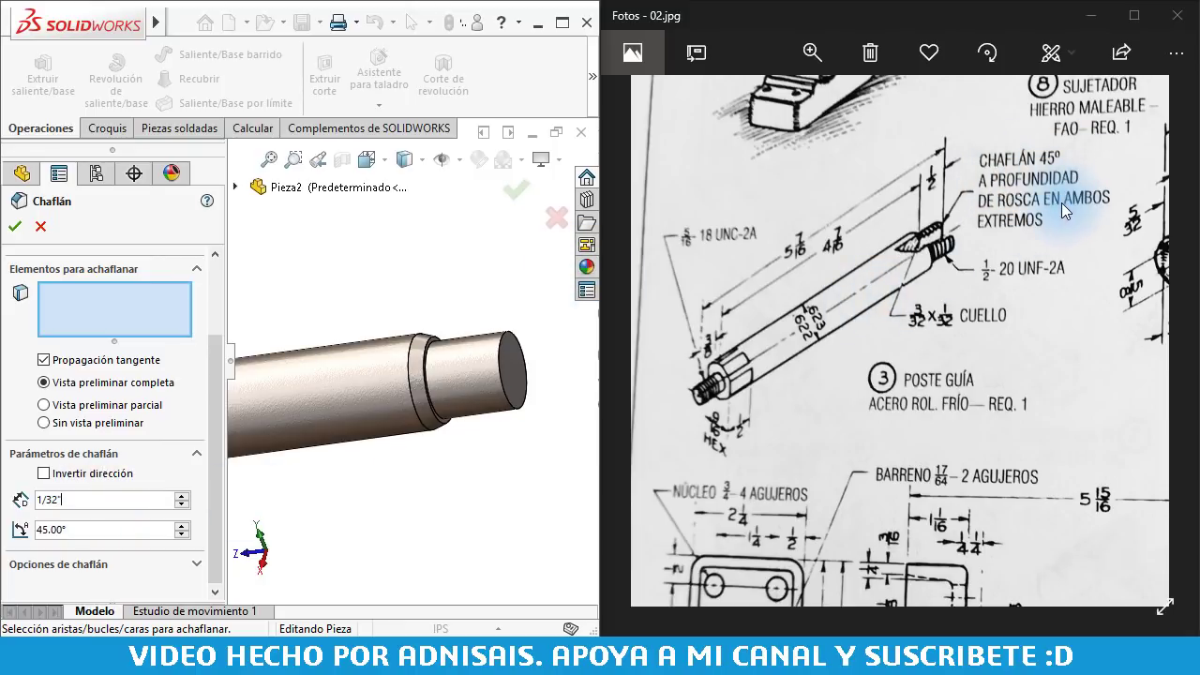
Cancel the chamfer and add a 1/2-20 cosmetic thread to the large shaft end edge
left_click(40, 228)
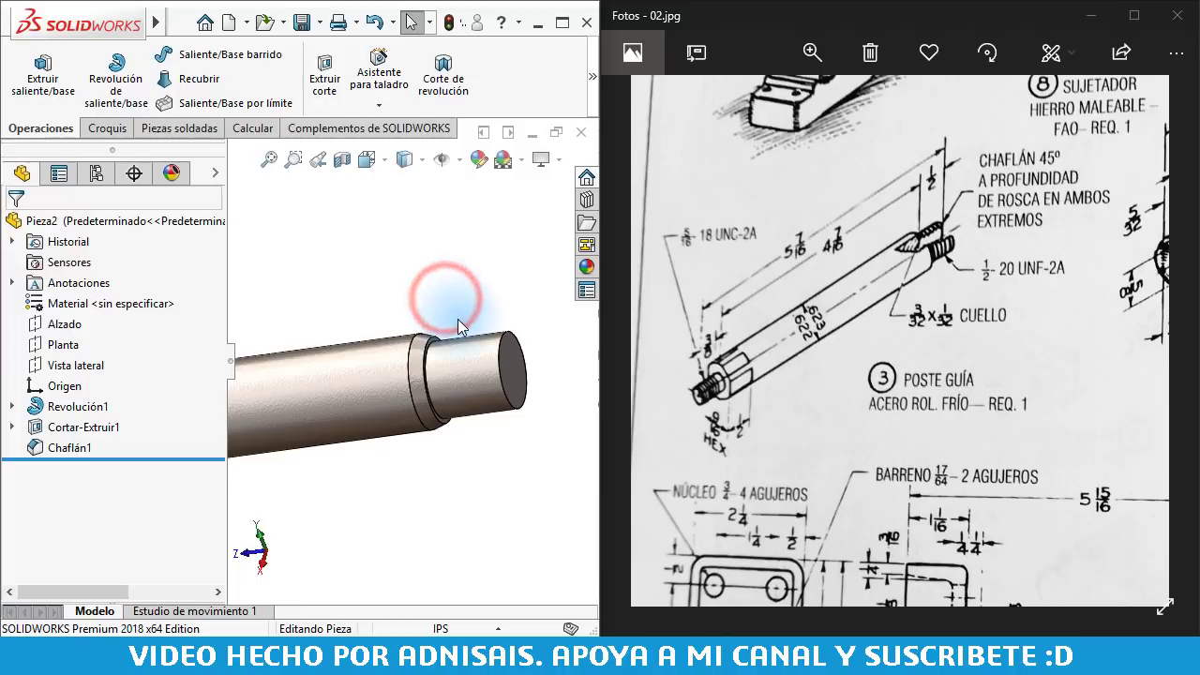
scroll(392, 334, "up", 2)
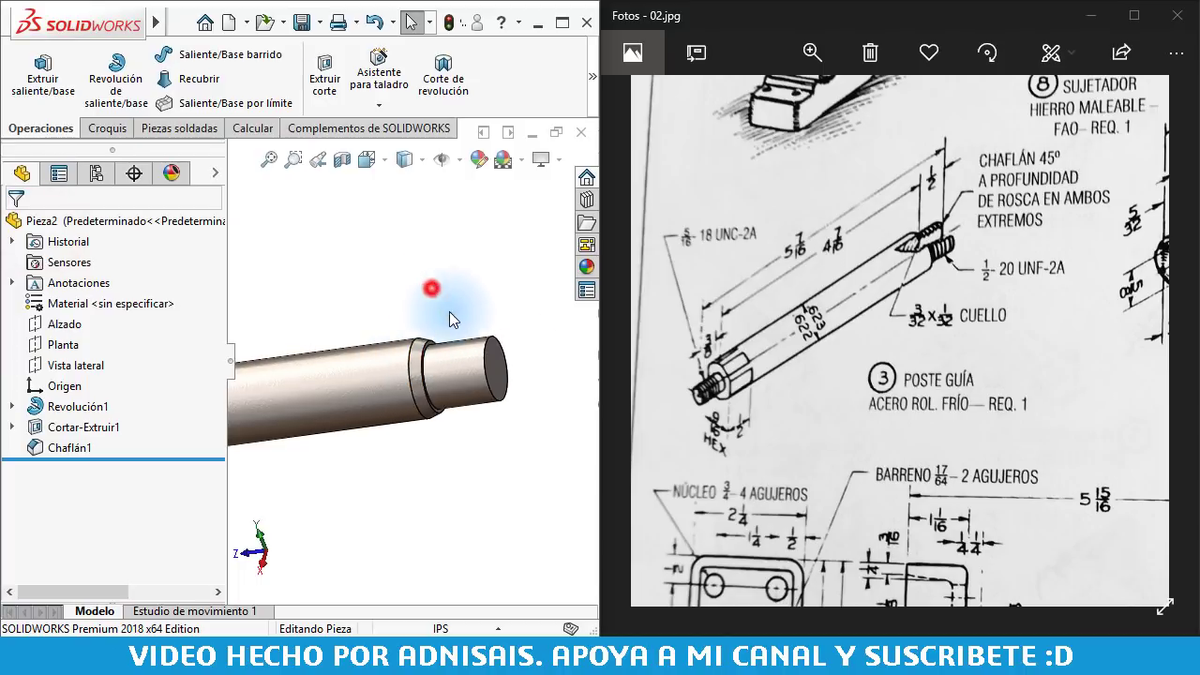
middle_click_drag(449, 312, 528, 371)
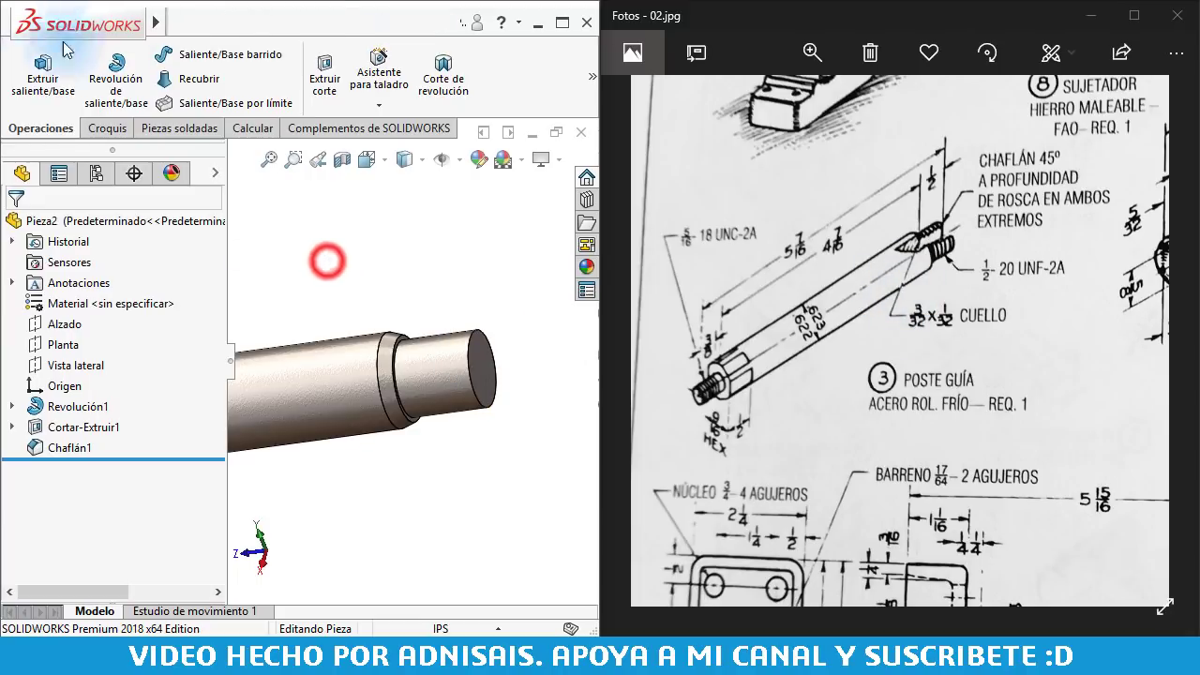
left_click(322, 22)
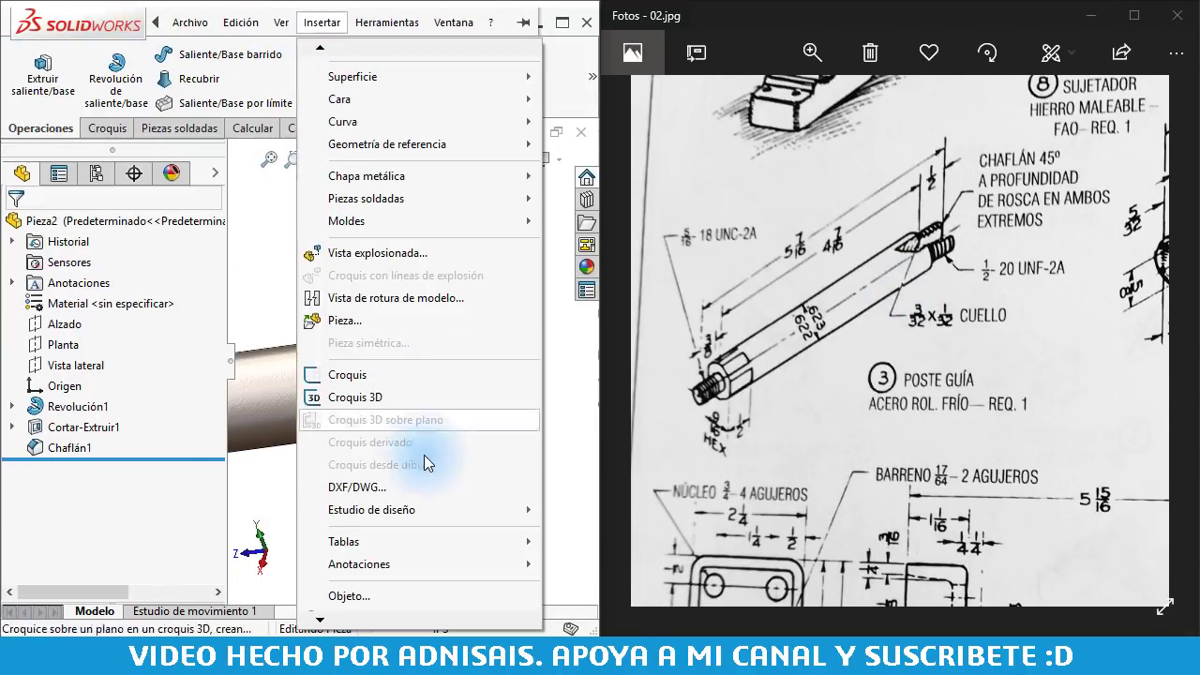
mouse_move(359, 563)
left_click(618, 480)
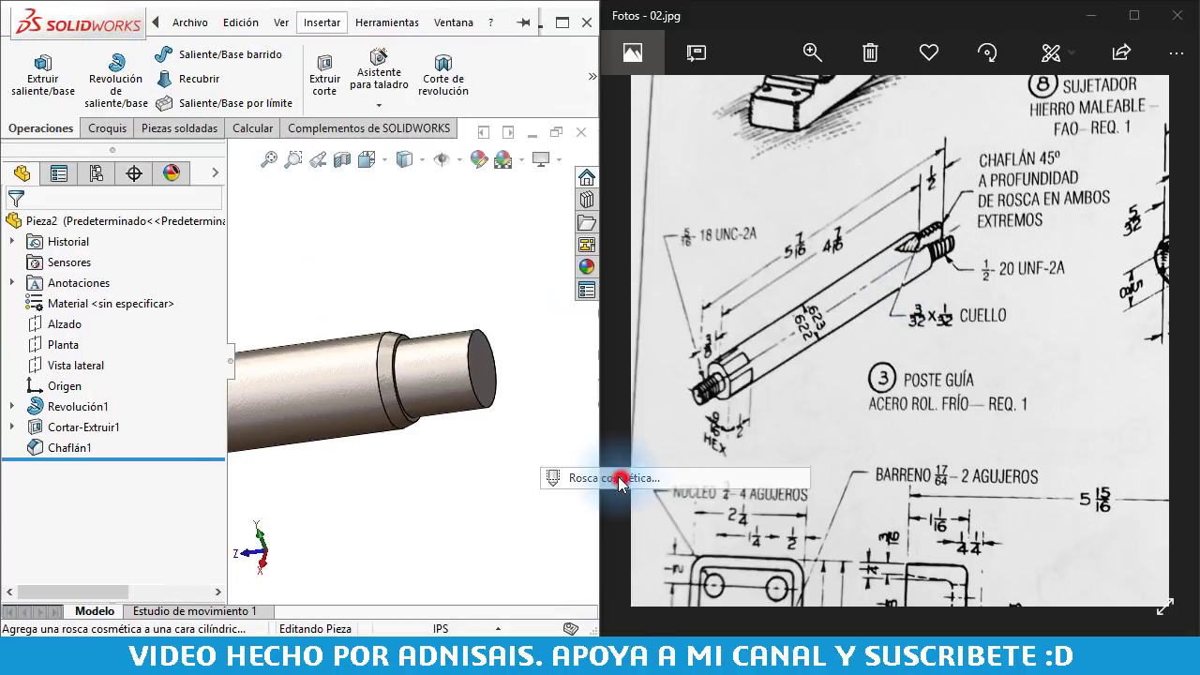
left_click(475, 336)
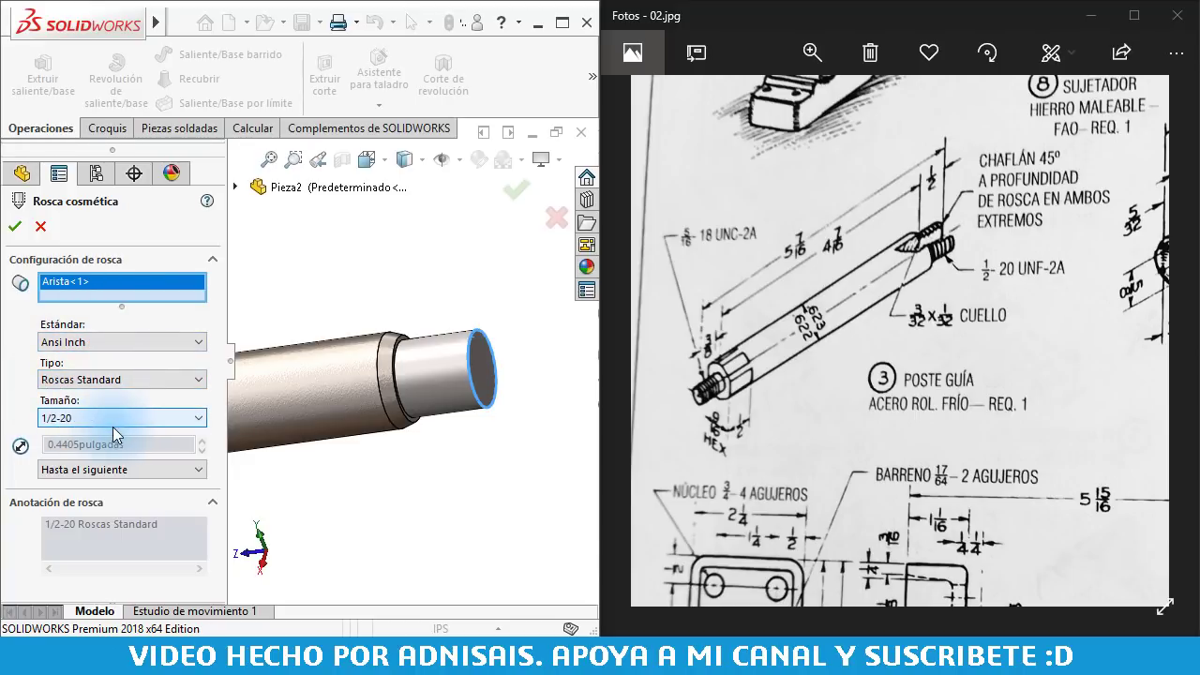
left_click(15, 229)
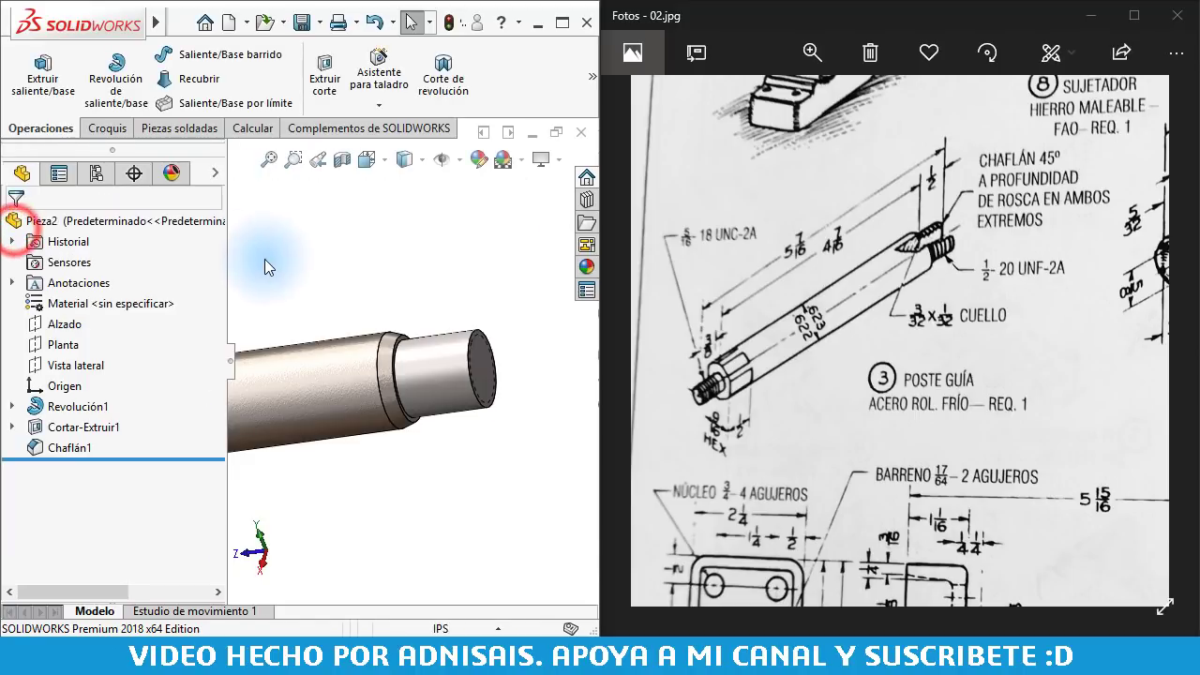
Add a 5/16-18 cosmetic thread to the small end edge beyond the hex
key("Return")
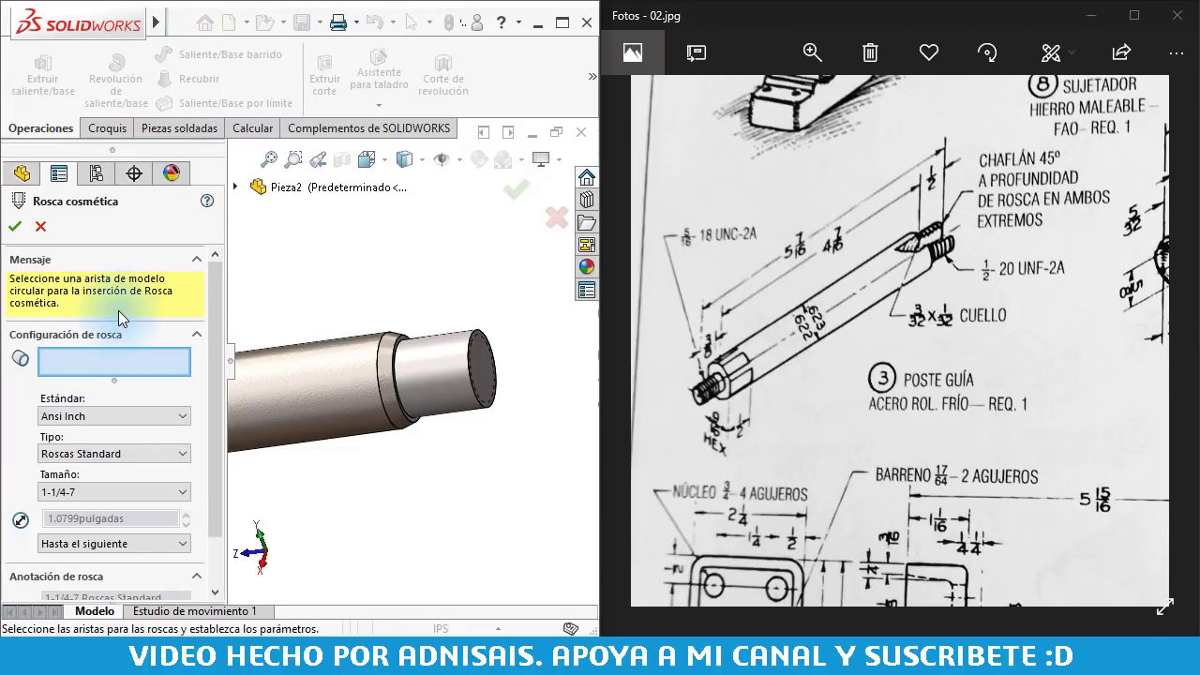
left_click(160, 261)
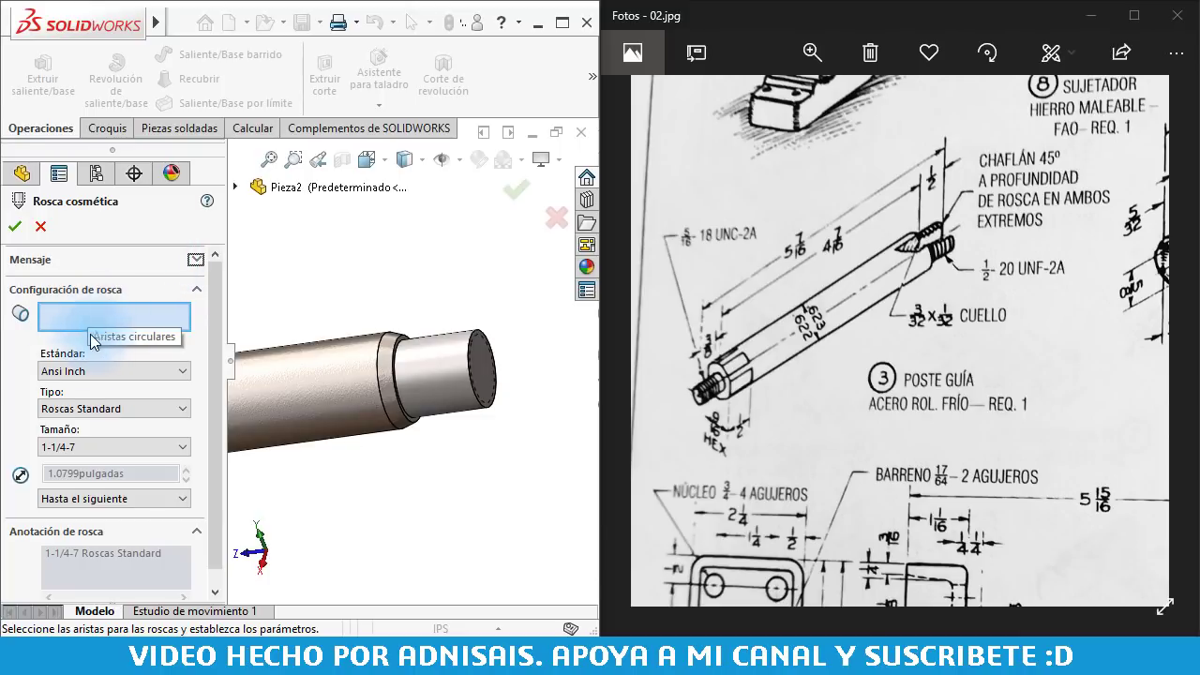
scroll(333, 377, "up", 2)
mouse_move(339, 375)
middle_mouse_down()
mouse_move(295, 384)
mouse_move(391, 375)
mouse_move(348, 366)
mouse_move(343, 339)
mouse_move(405, 363)
middle_mouse_up()
left_click(343, 339)
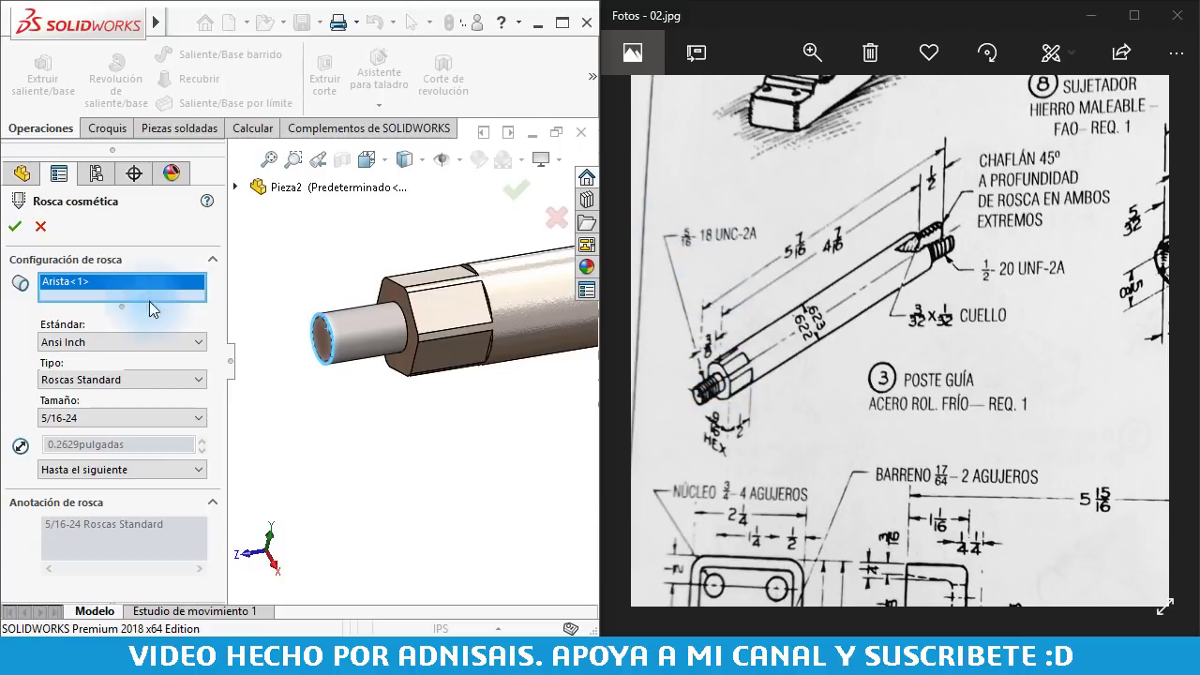
left_click(78, 418)
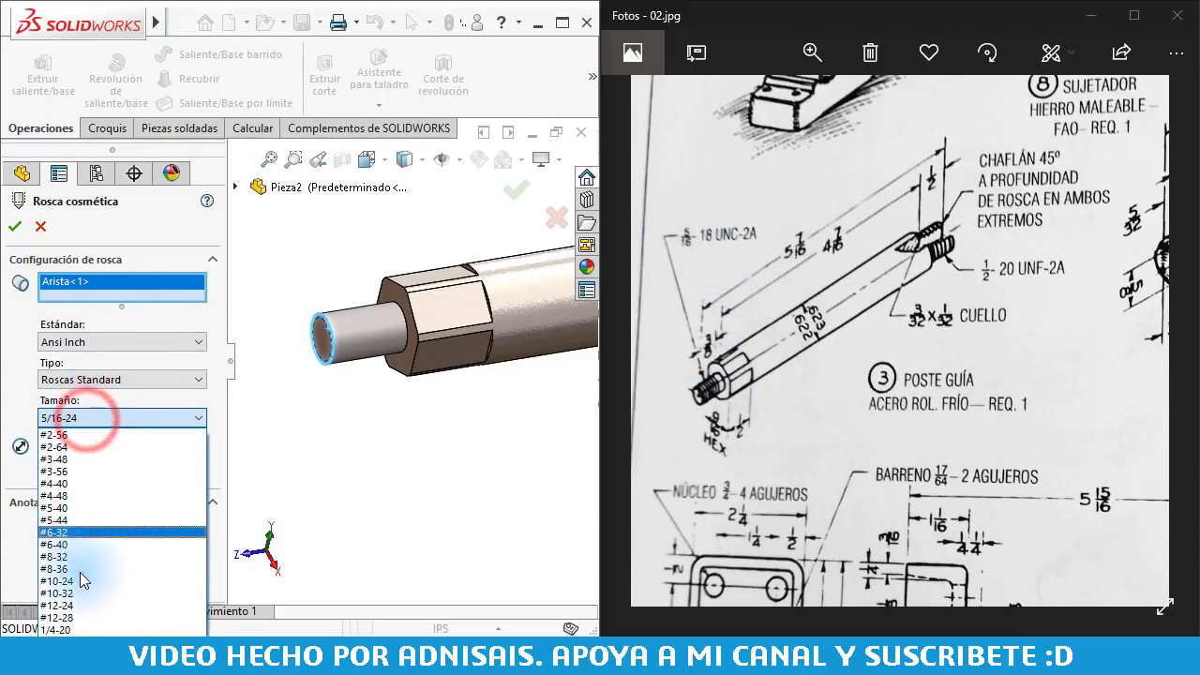
left_click(68, 421)
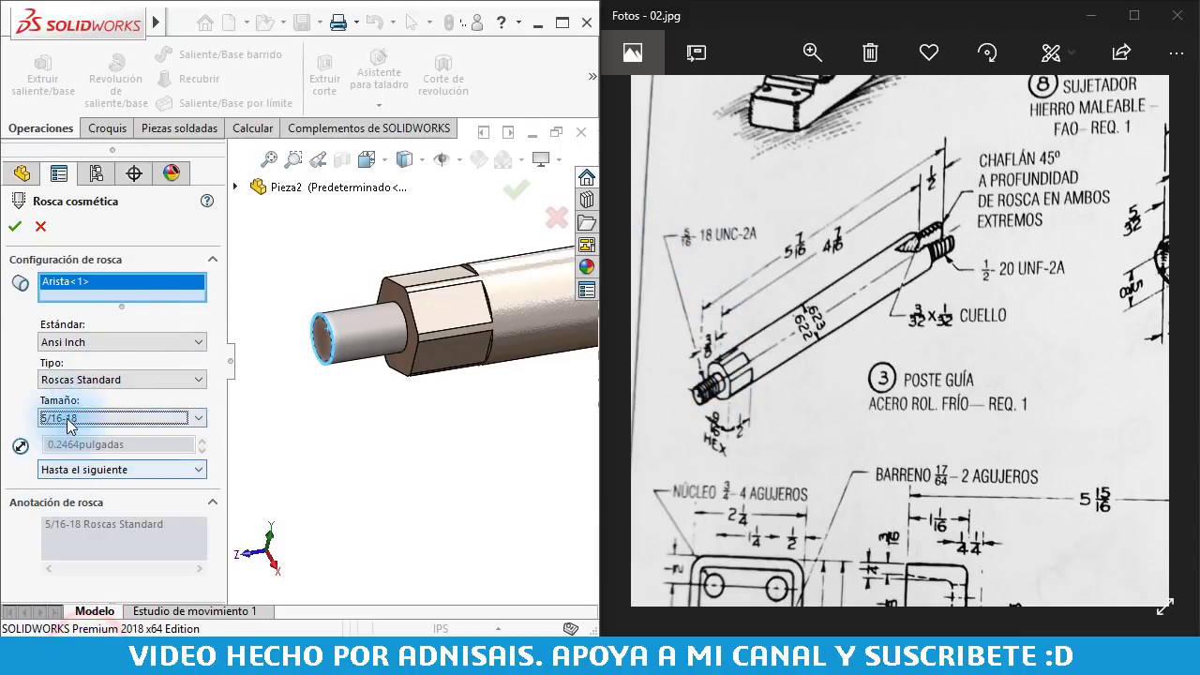
left_click(15, 228)
left_click(482, 468)
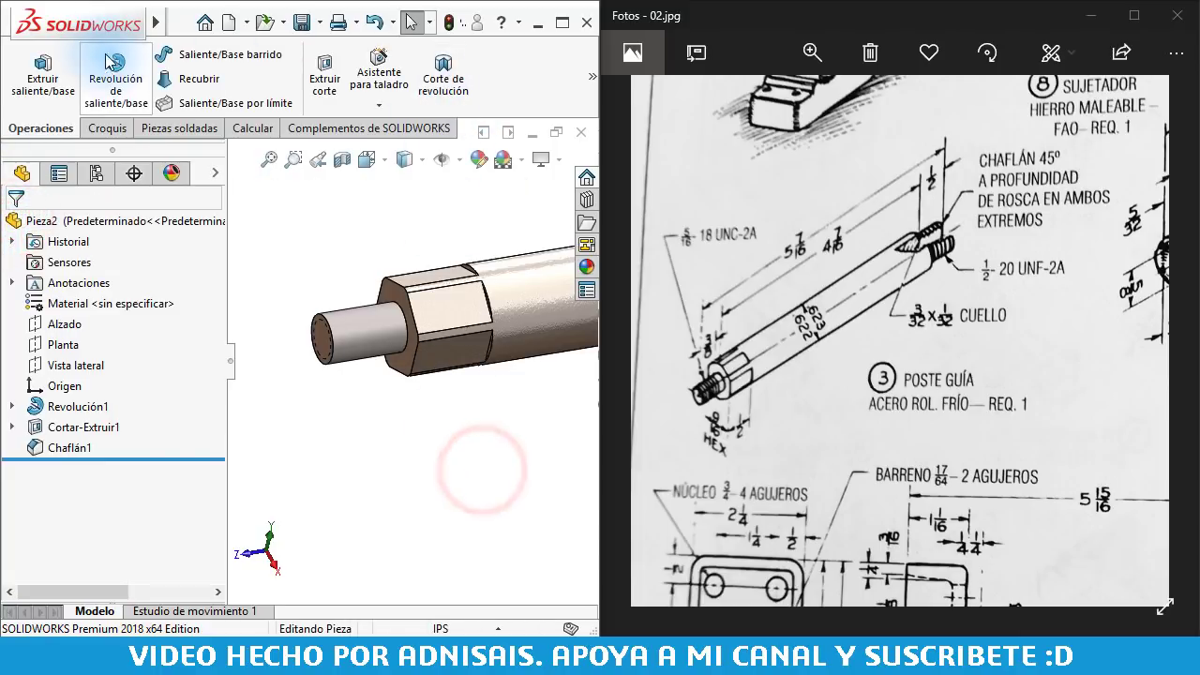
Enable Shaded cosmetic threads under Document Properties > Detailing, then orbit to inspect the threads
left_click(388, 22)
left_click(446, 533)
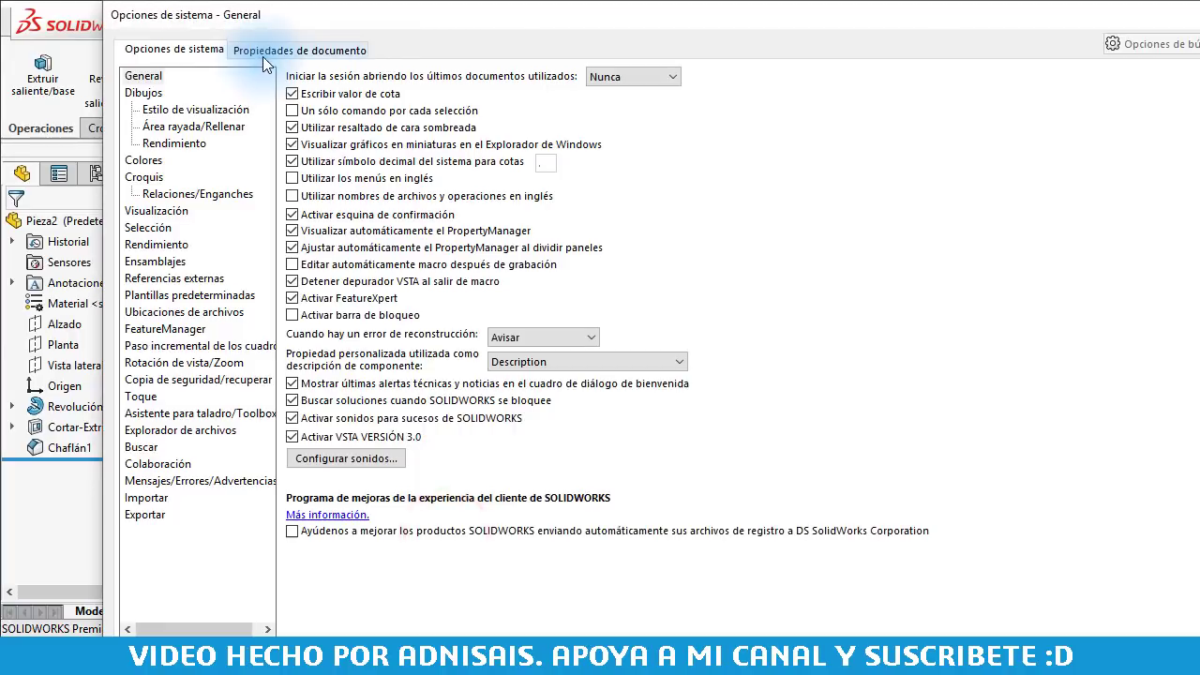
left_click(269, 49)
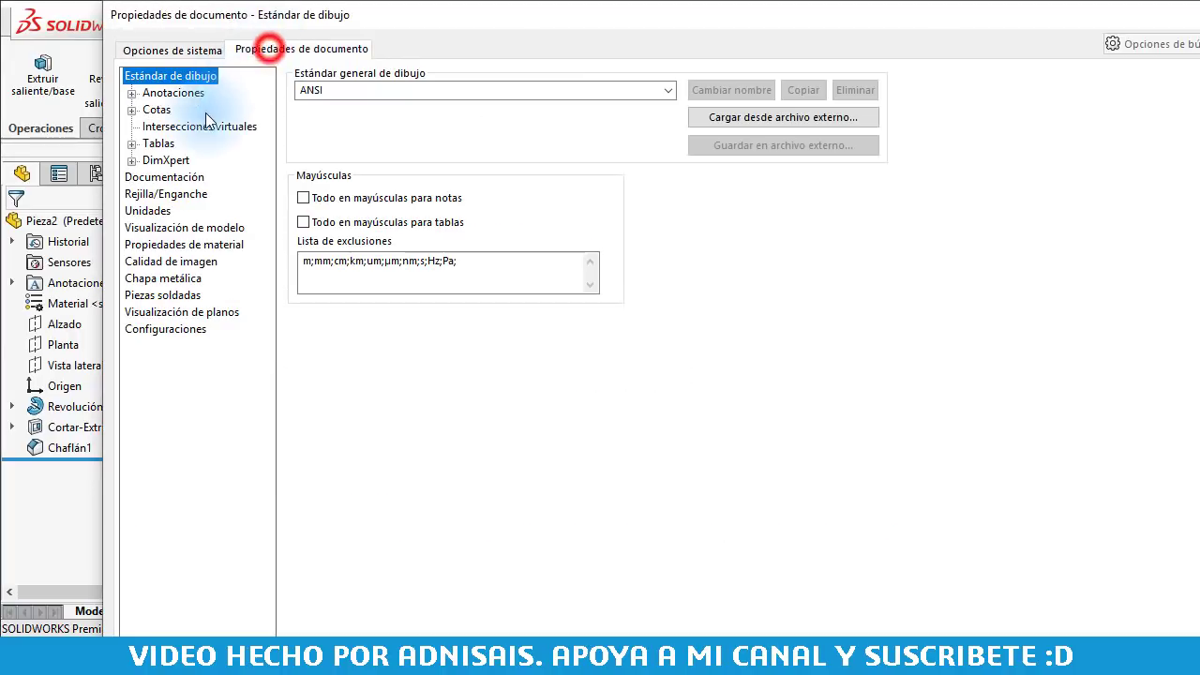
left_click(167, 161)
left_click(164, 177)
left_click(498, 89)
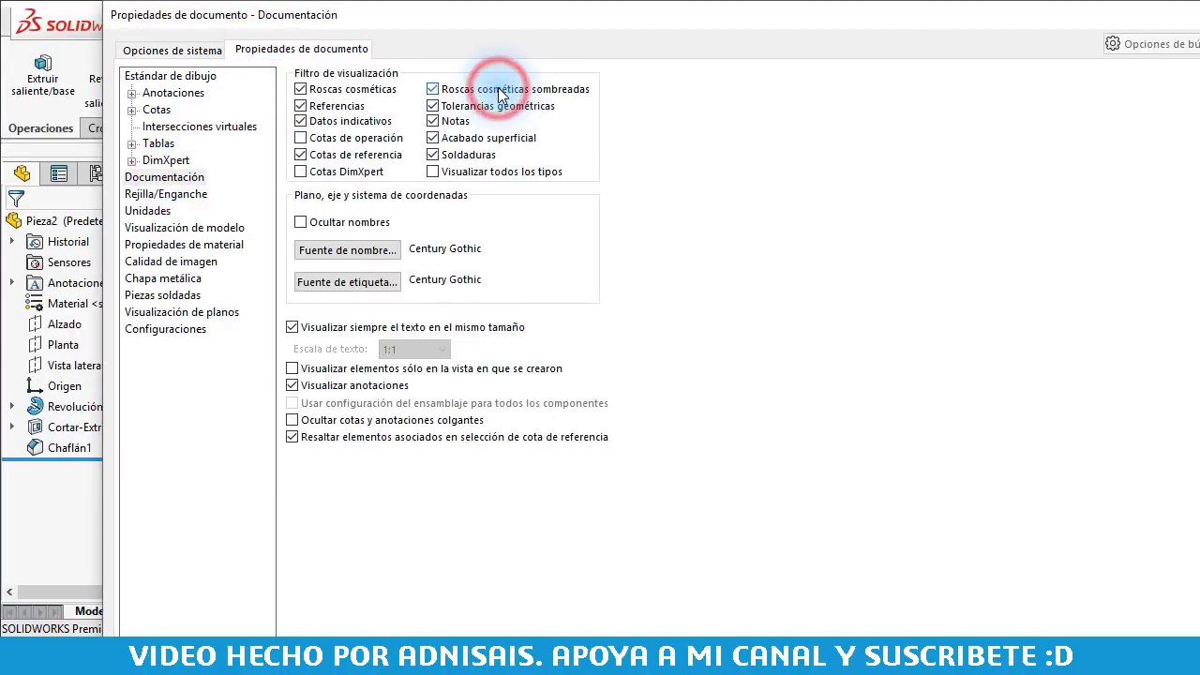
key("Return")
mouse_move(500, 369)
middle_mouse_down()
mouse_move(408, 389)
mouse_move(414, 401)
middle_mouse_up()
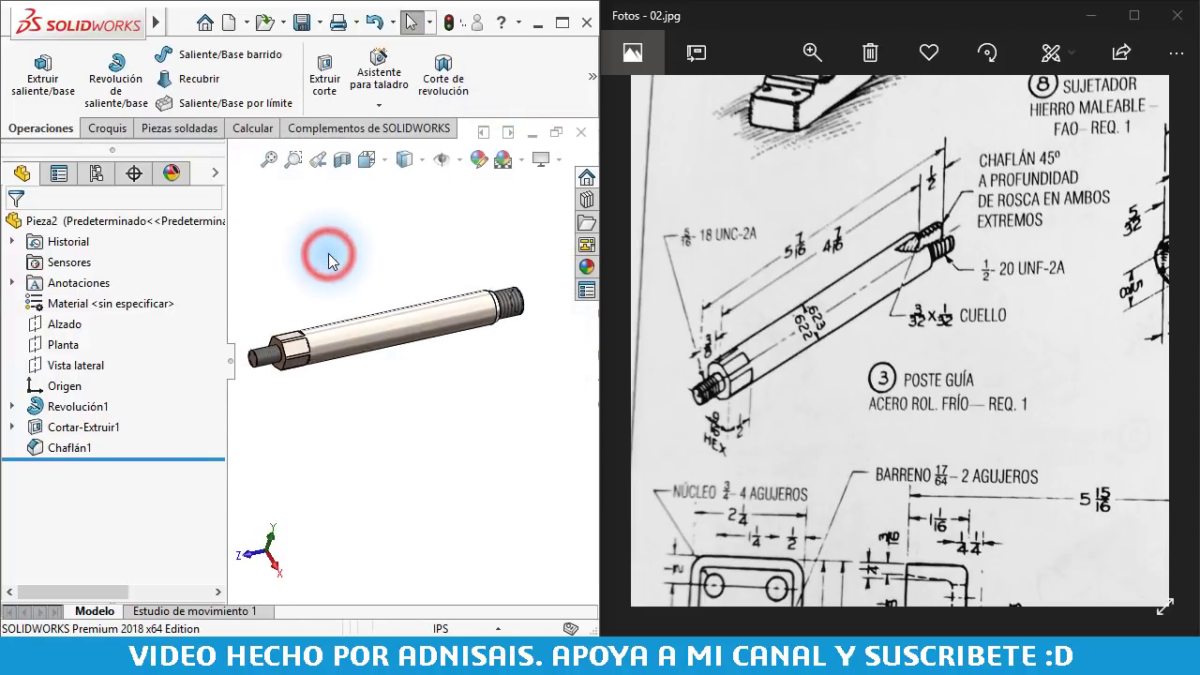
Switch to isometric, fit the shaft in view, and select the large-end thread
key("ctrl+7")
key("f")
scroll(517, 322, "down", 3)
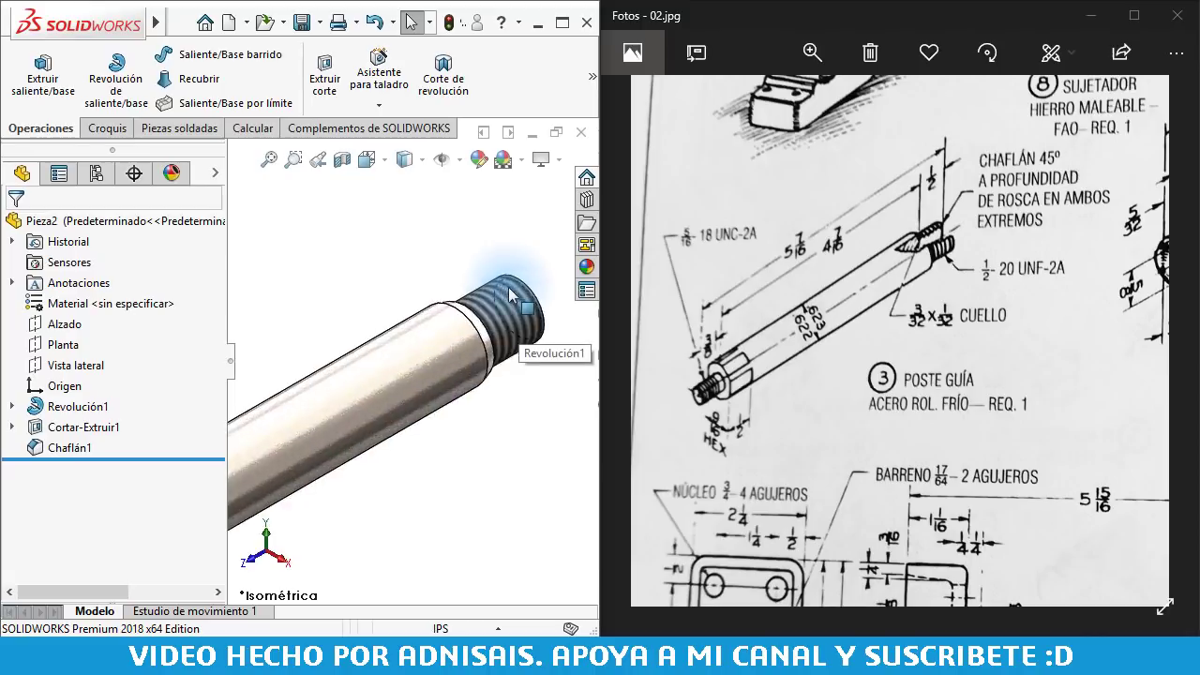
scroll(469, 272, "down", 3)
middle_click_drag(460, 268, 481, 282)
scroll(482, 286, "down", 2)
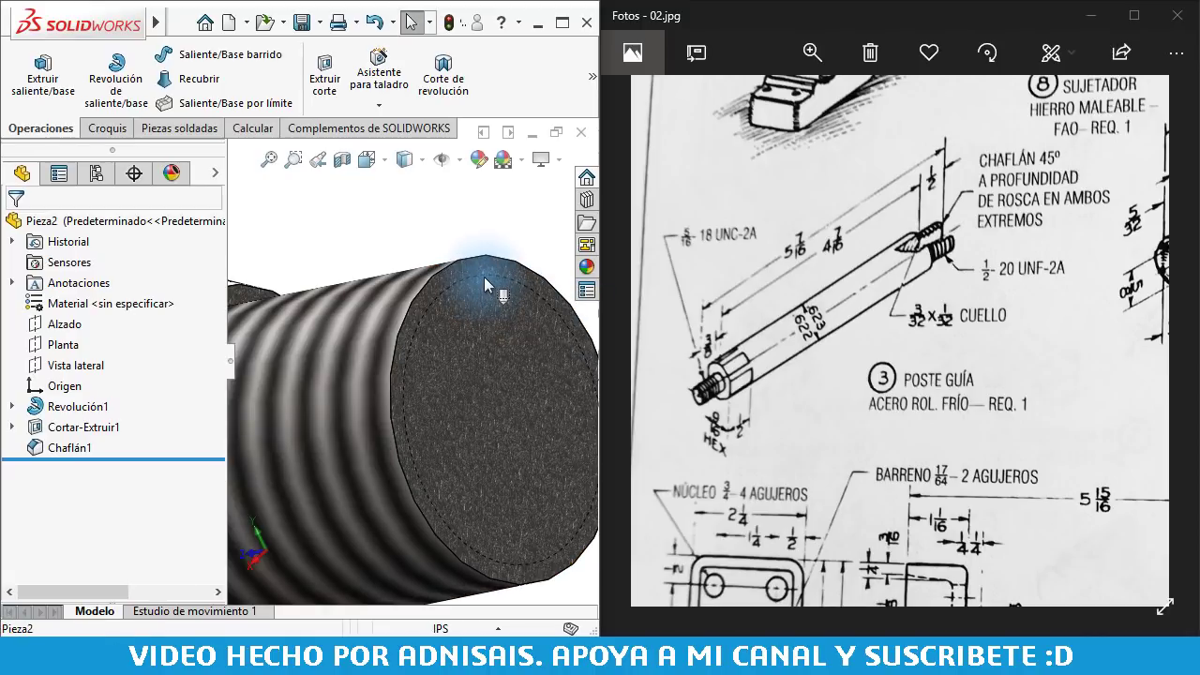
left_click(487, 273)
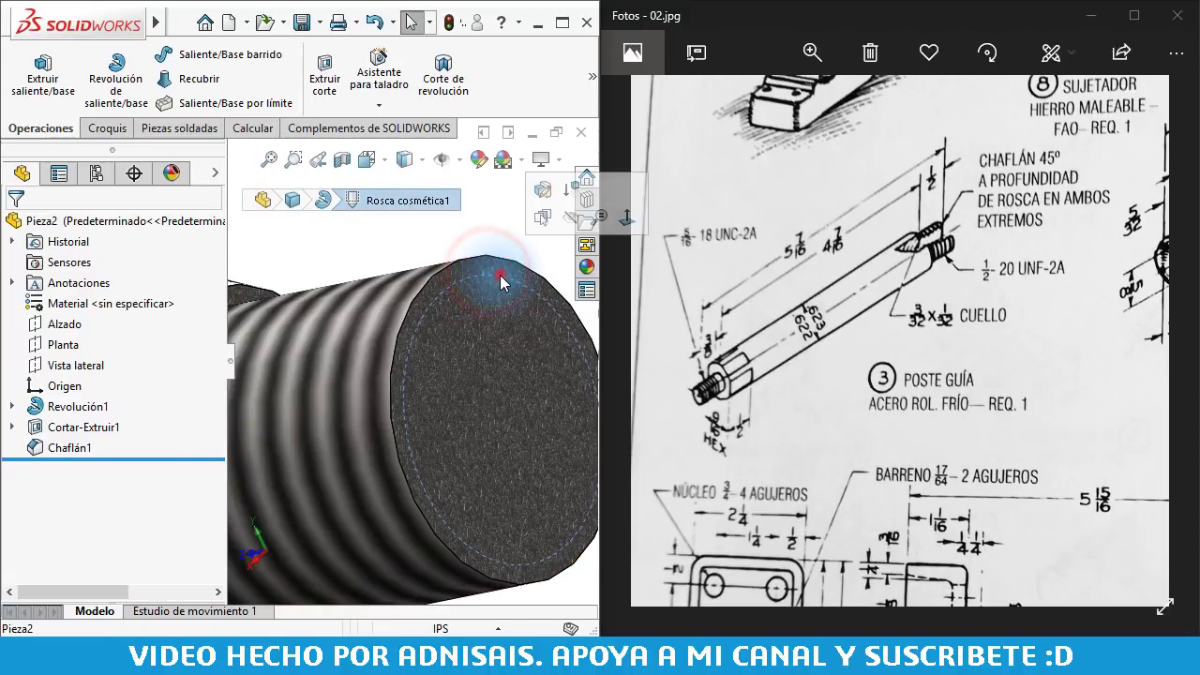
left_click(500, 276)
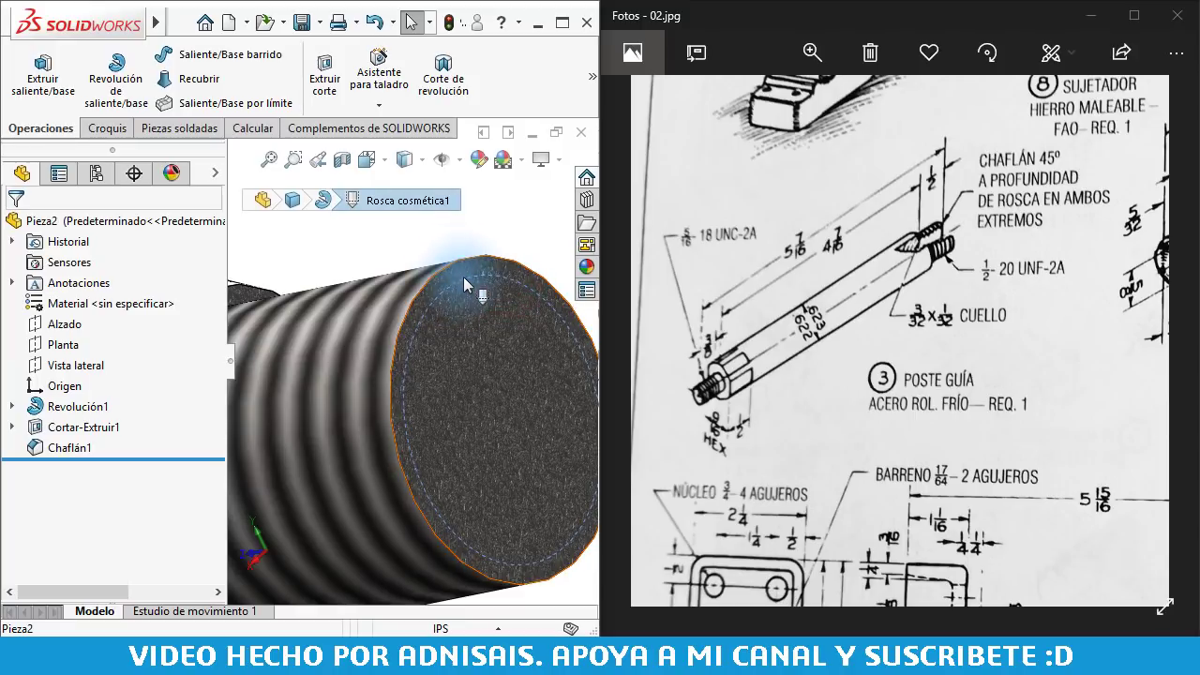
Expand Cortar-Extruir1 and Revolución1, then edit and re-accept Rosca cosmética1
left_click(12, 427)
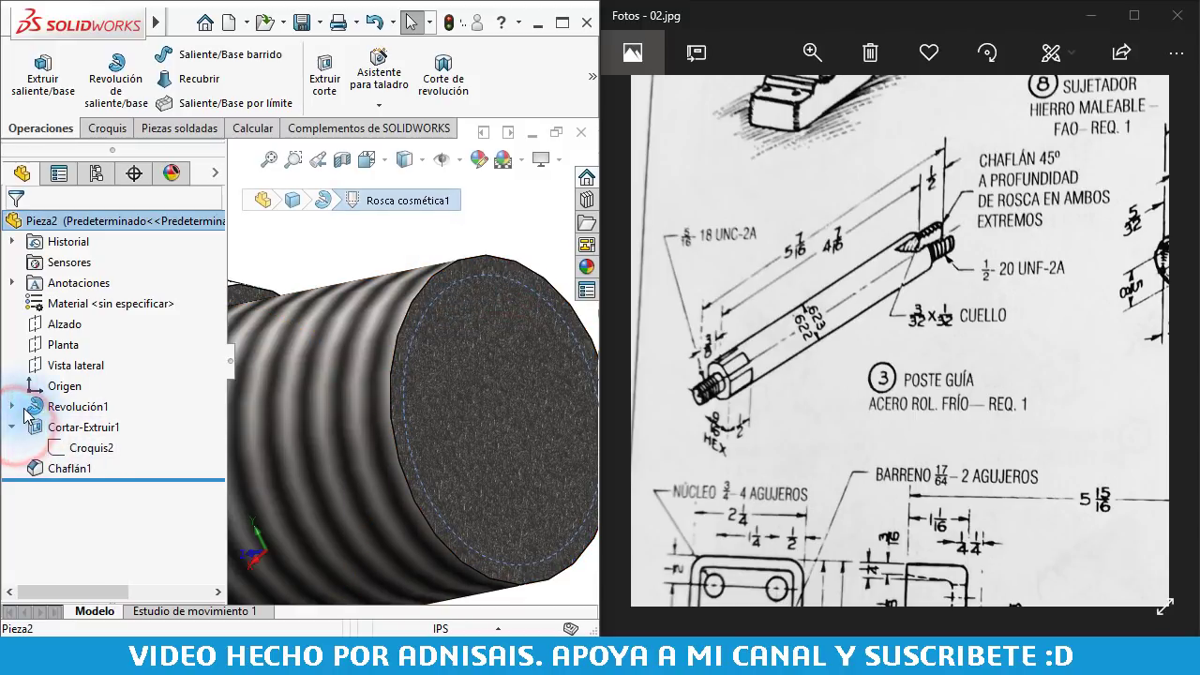
left_click(11, 406)
left_click(98, 450)
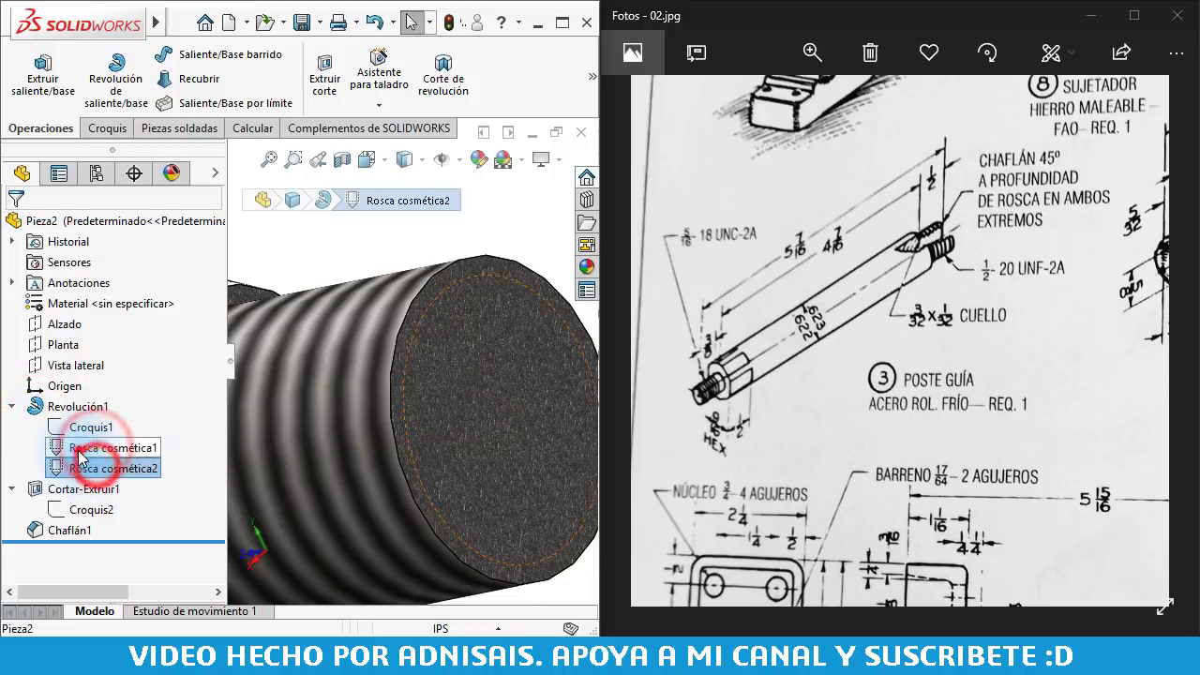
right_click(95, 450)
left_click(88, 347)
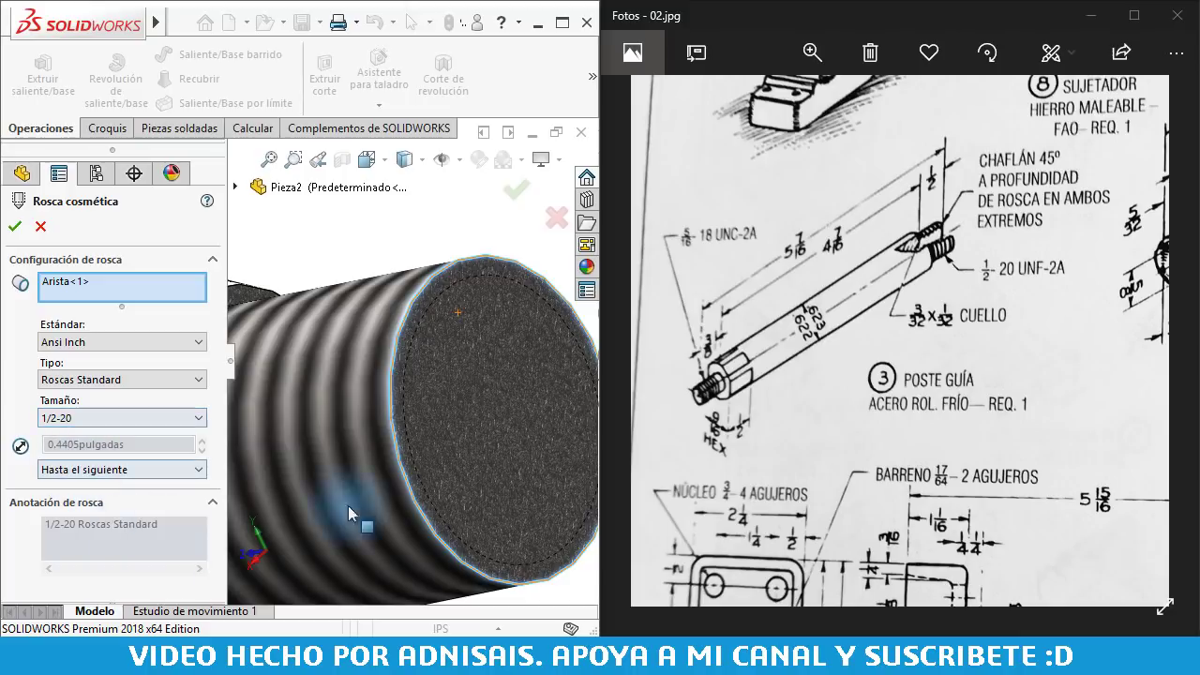
left_click(14, 226)
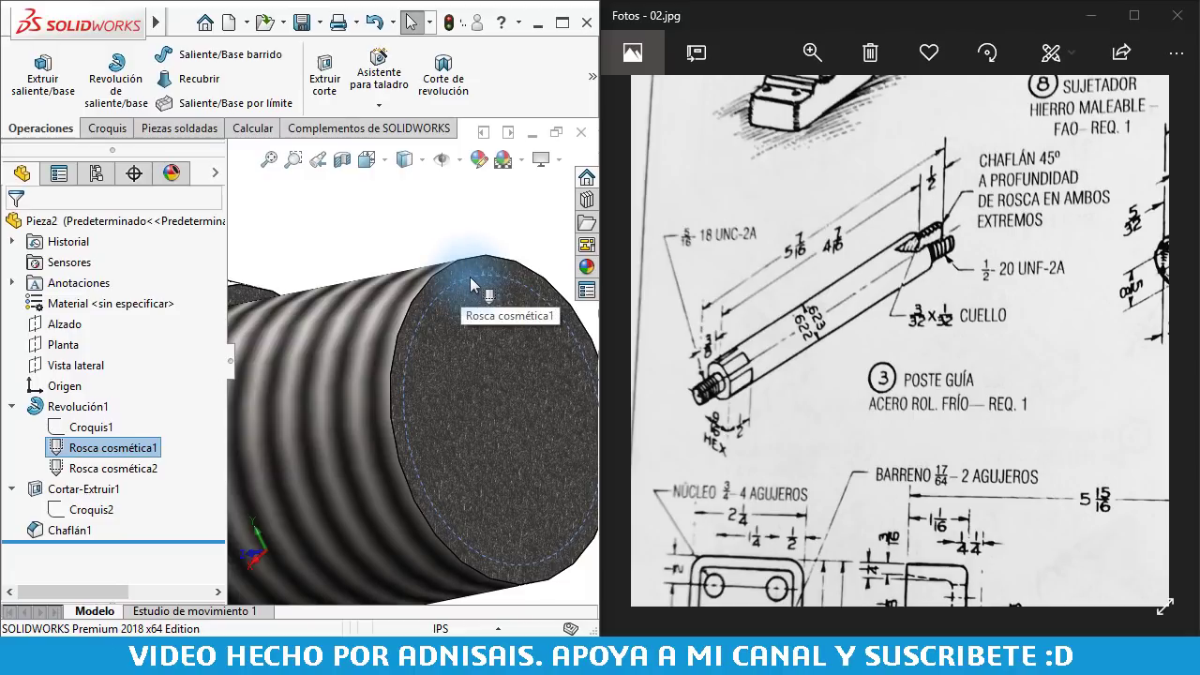
Inspect the threaded end face, then return to an isometric view fitted to the whole pin
scroll(457, 280, "up", 3)
scroll(403, 375, "up", 3)
scroll(365, 413, "up", 2)
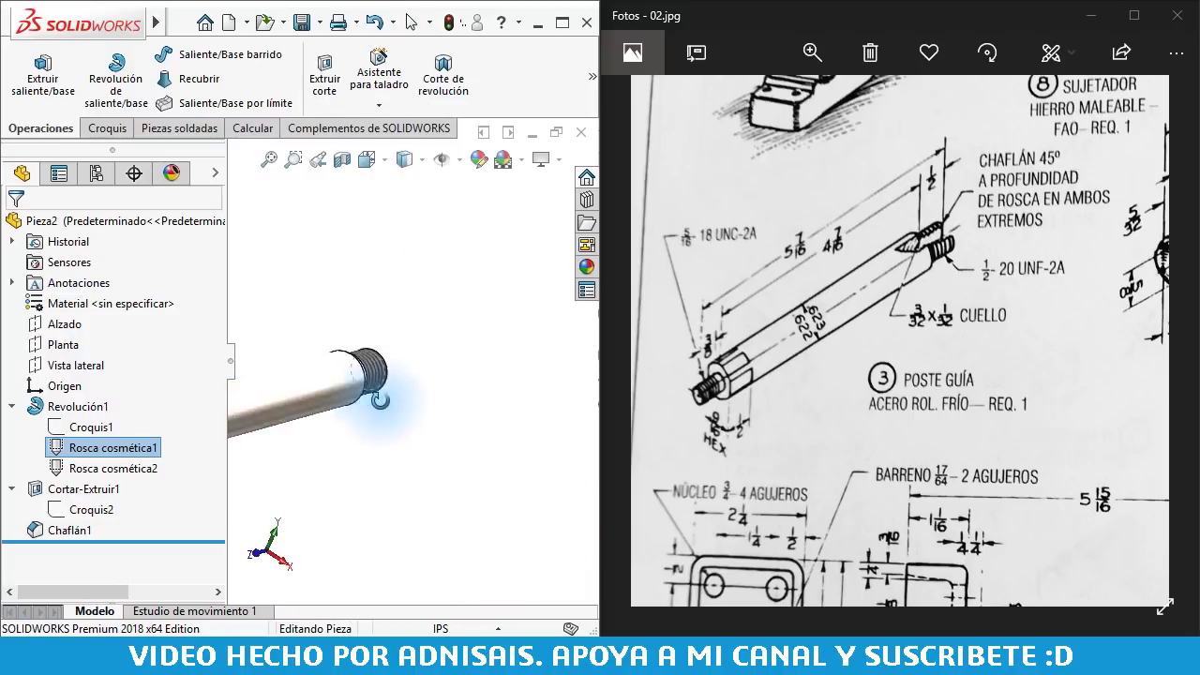
scroll(309, 405, "up", 1)
scroll(337, 379, "down", 2)
scroll(370, 358, "down", 3)
scroll(359, 353, "down", 2)
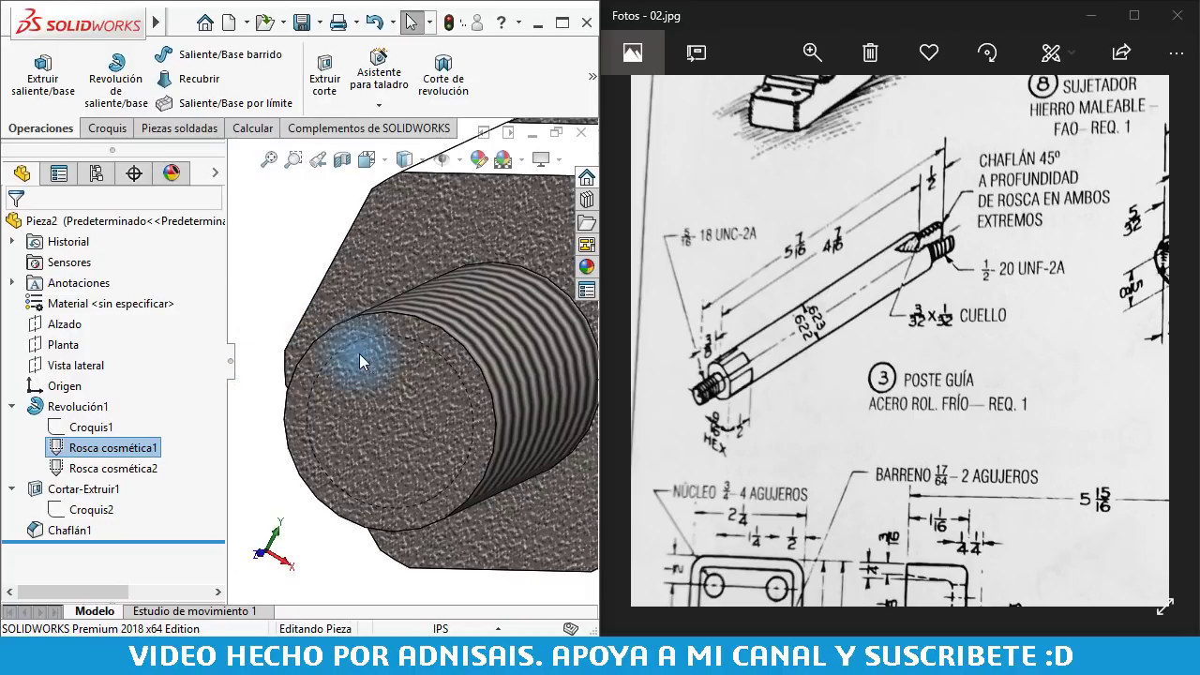
scroll(444, 375, "up", 1)
mouse_move(444, 375)
middle_mouse_down()
mouse_move(403, 403)
mouse_move(338, 328)
middle_mouse_up()
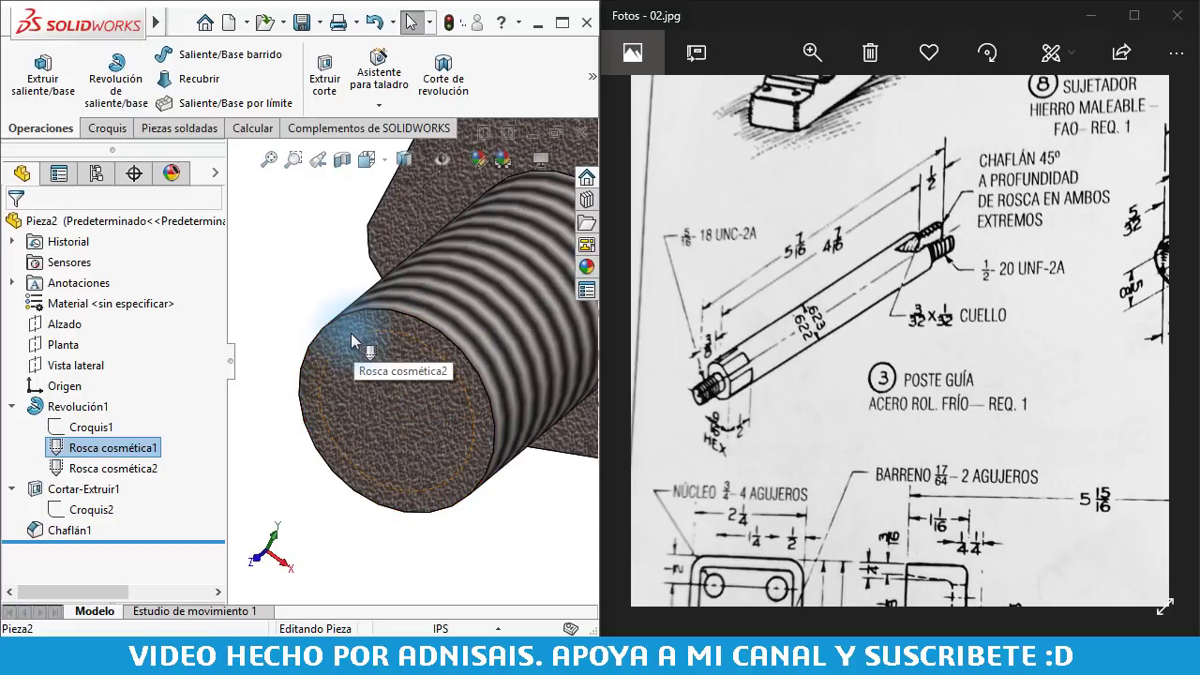
scroll(590, 394, "up", 1)
scroll(564, 348, "up", 1)
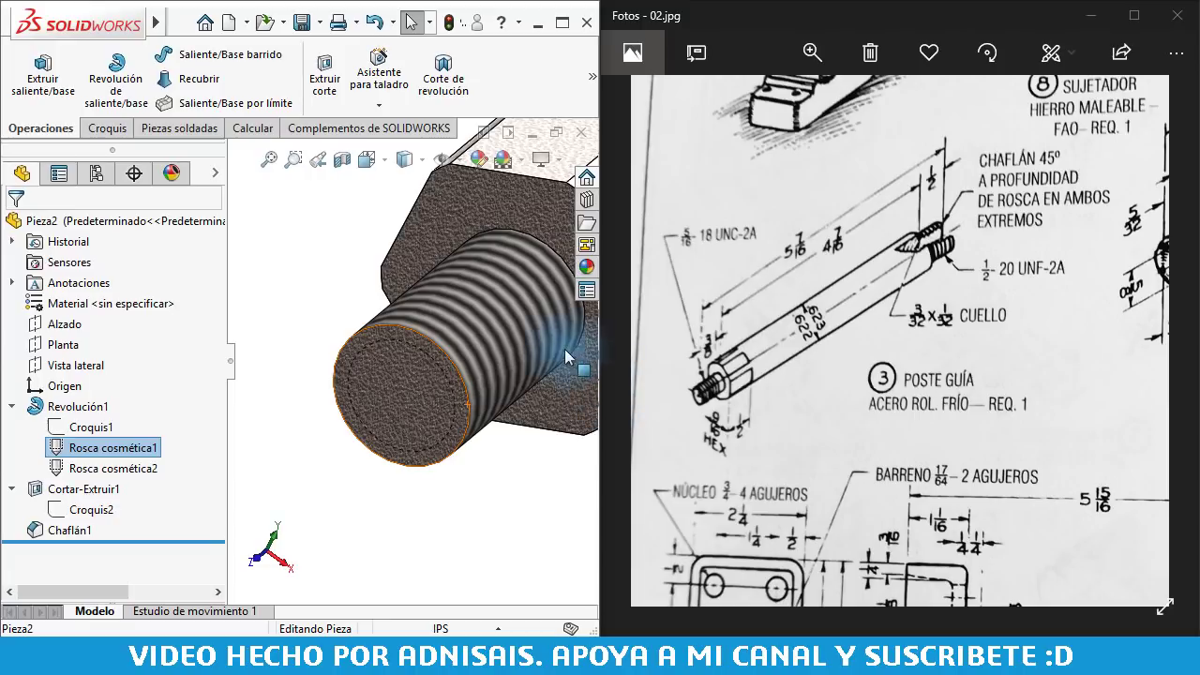
scroll(516, 333, "up", 1)
left_click(369, 253)
key("ctrl+7")
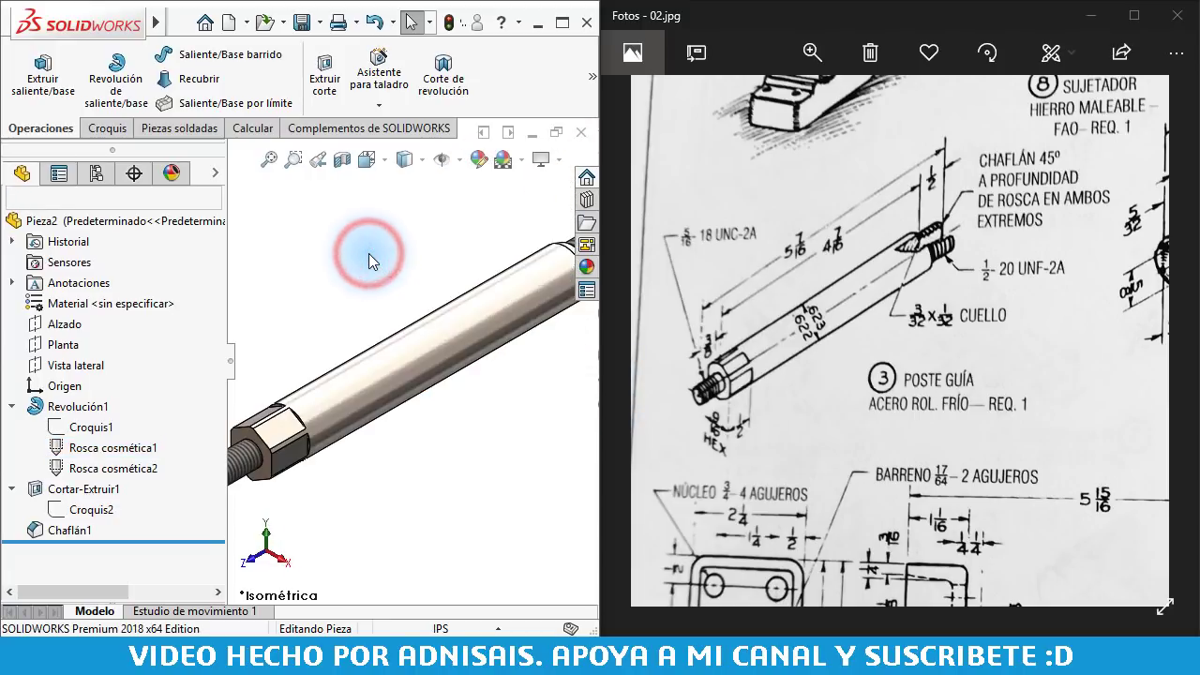
key("f")
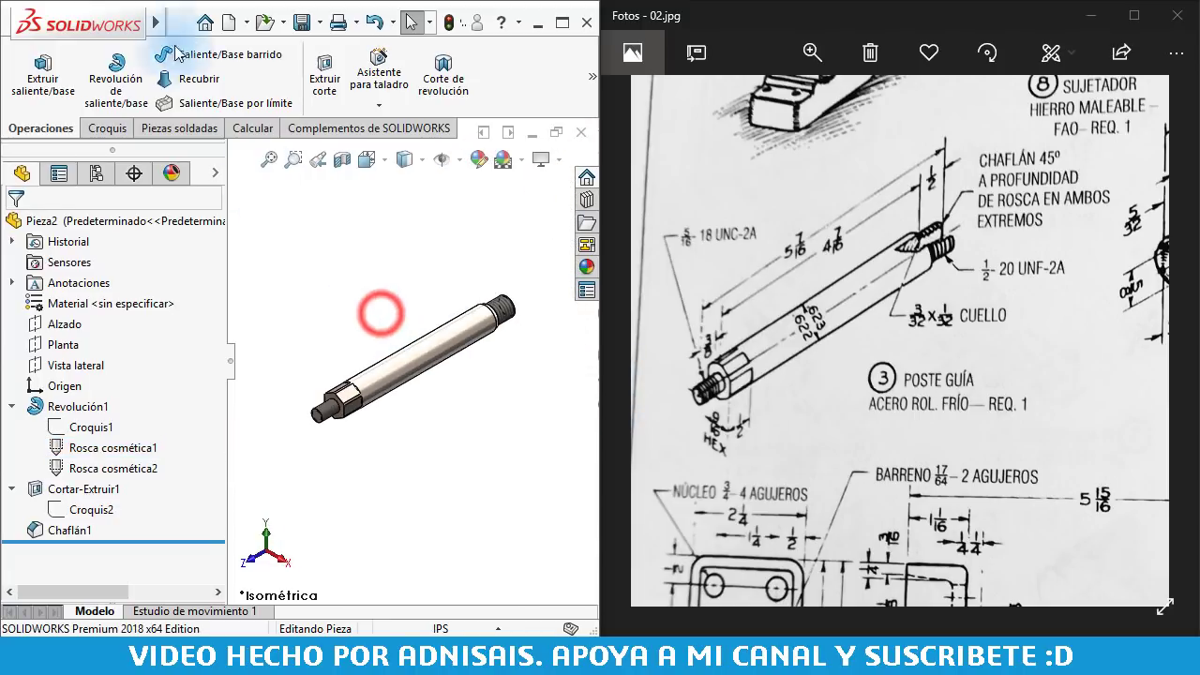
Save the part on the desktop as 9090909-87 via the Guardar como dialog
left_click(301, 22)
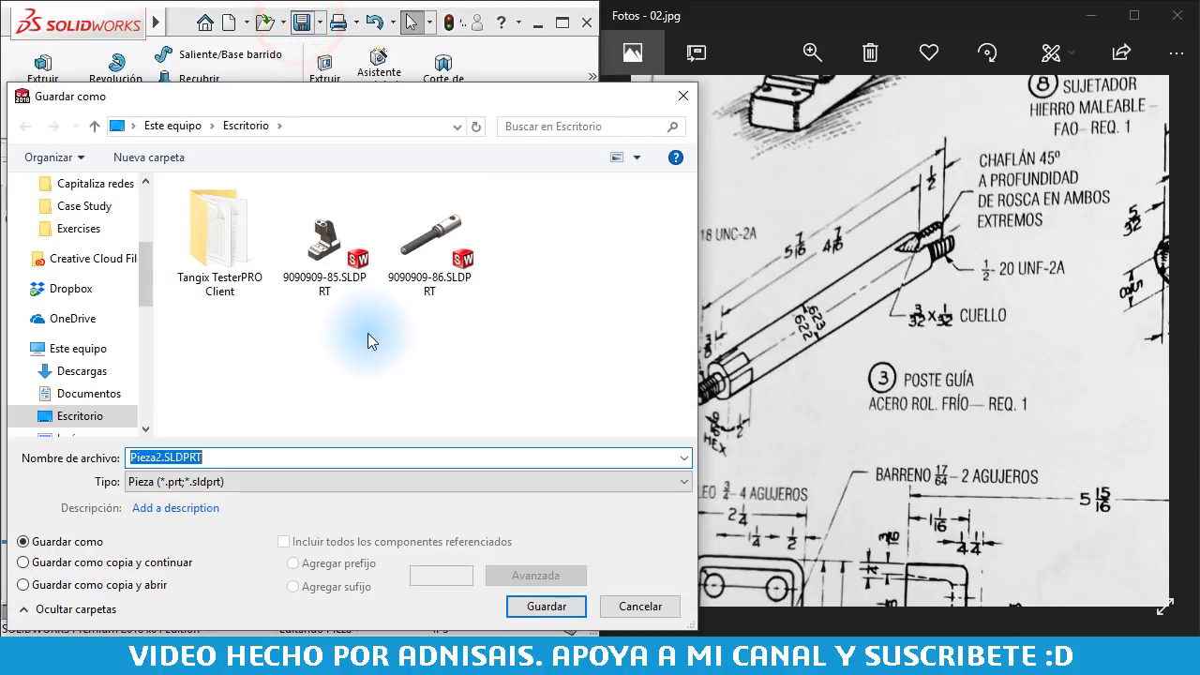
type("0909")
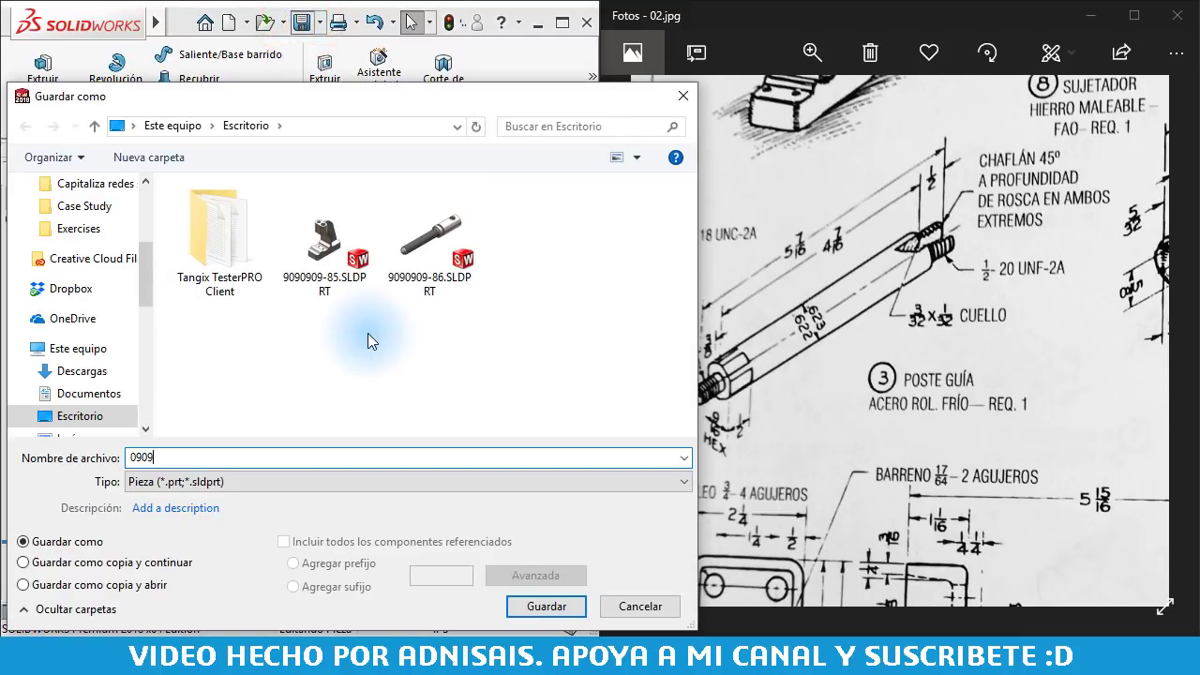
type("090")
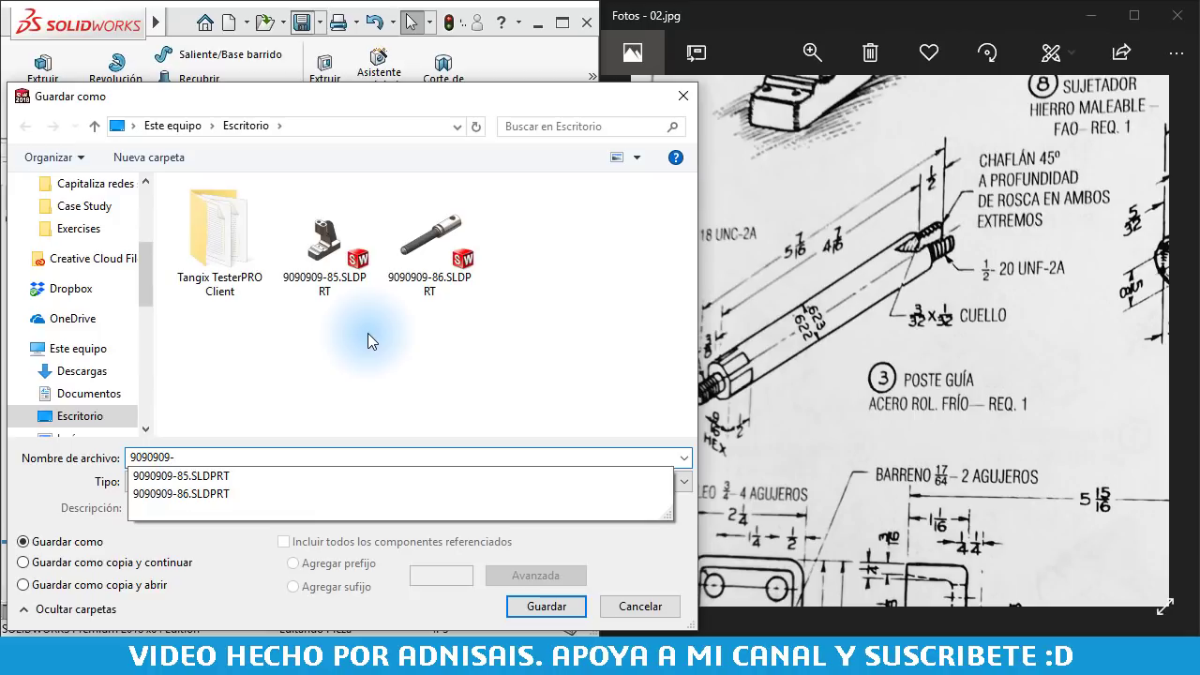
type("87")
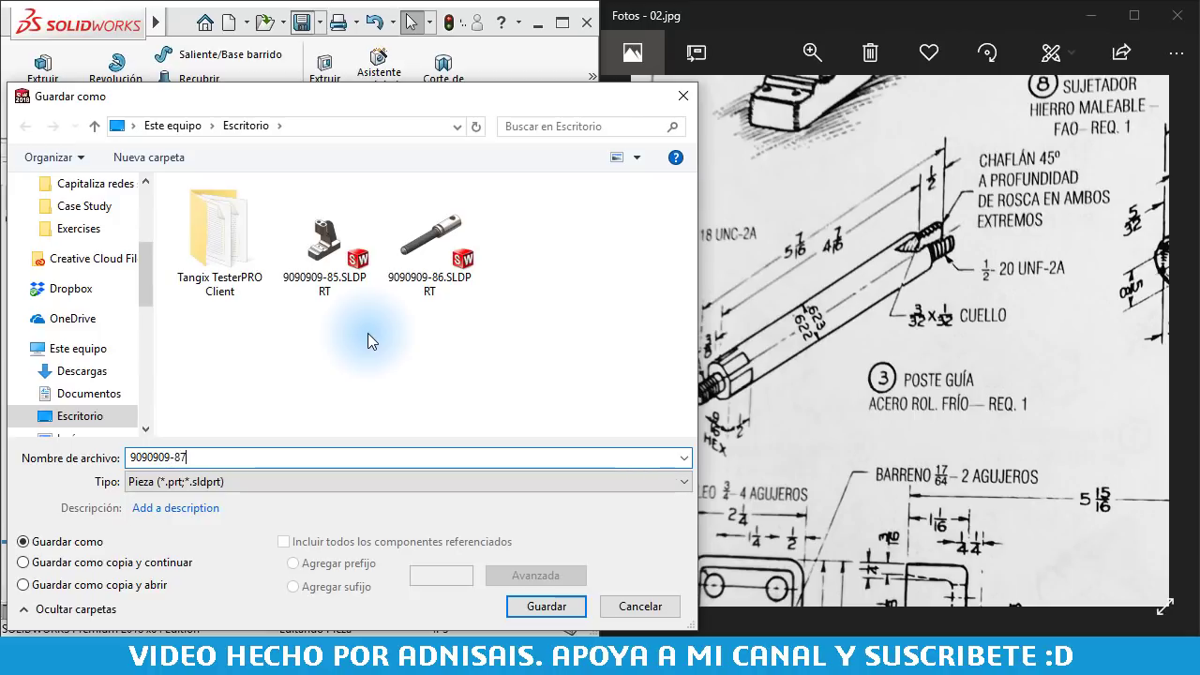
key("Return")
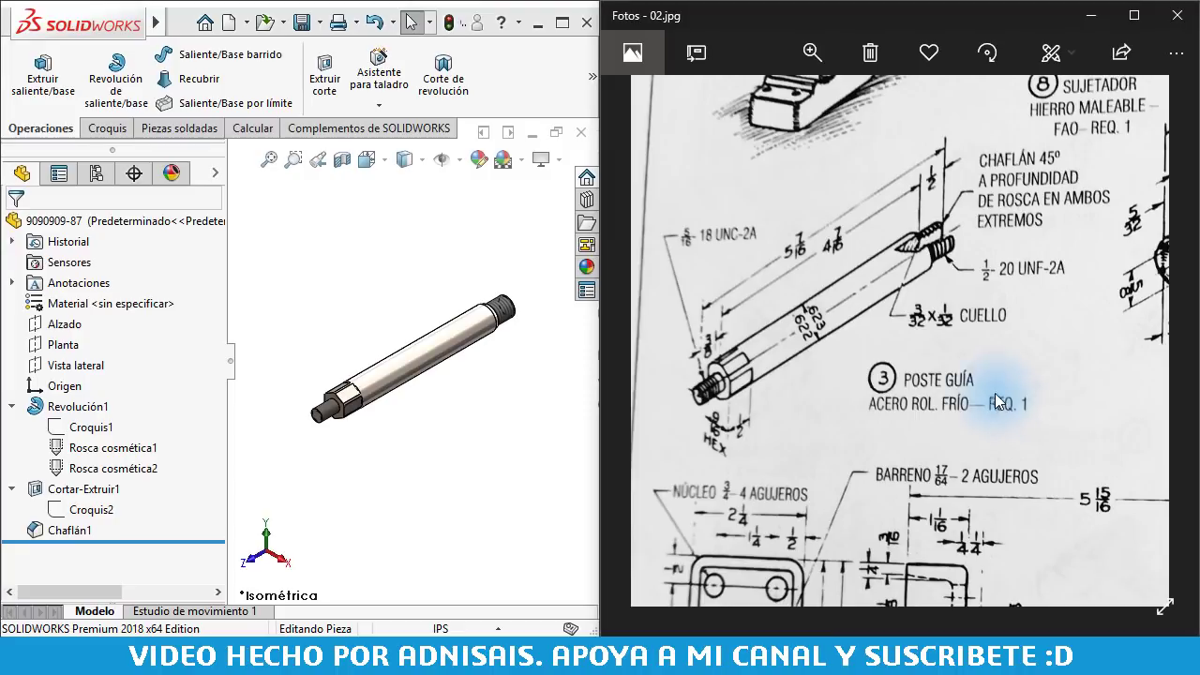
Zoom and pan the Fotos drawing to show parts 4 and 5, the handle bar and ball
left_click_drag(999, 401, 921, 388)
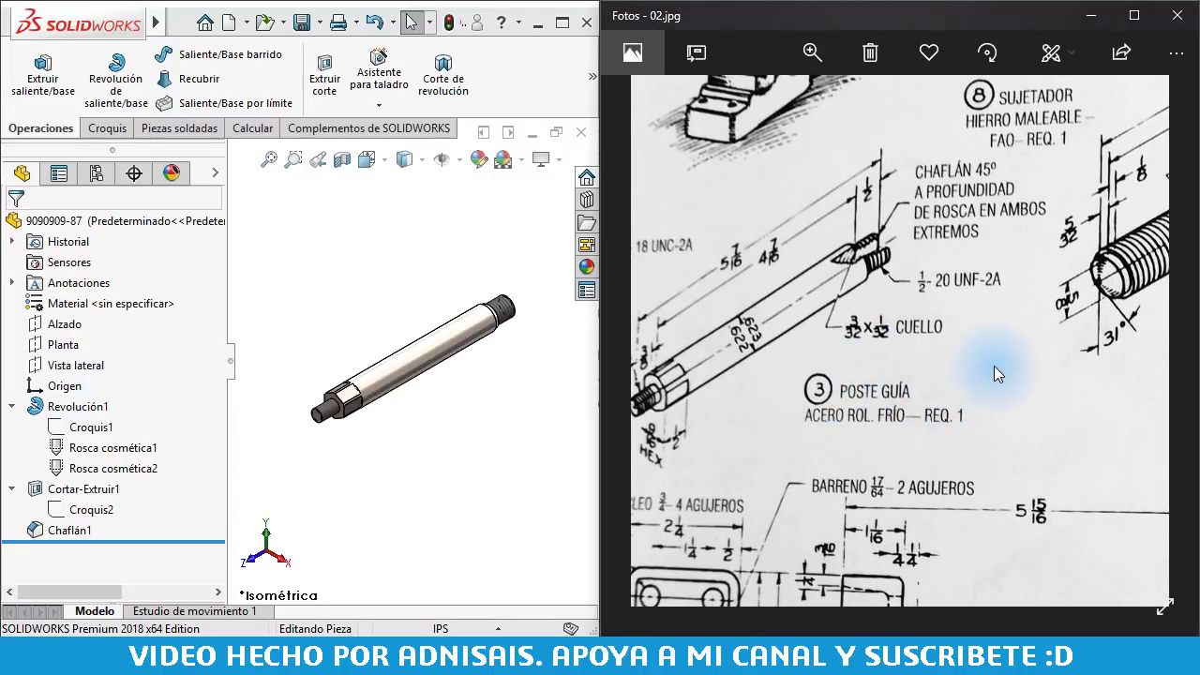
double_click(997, 384)
double_click(921, 331)
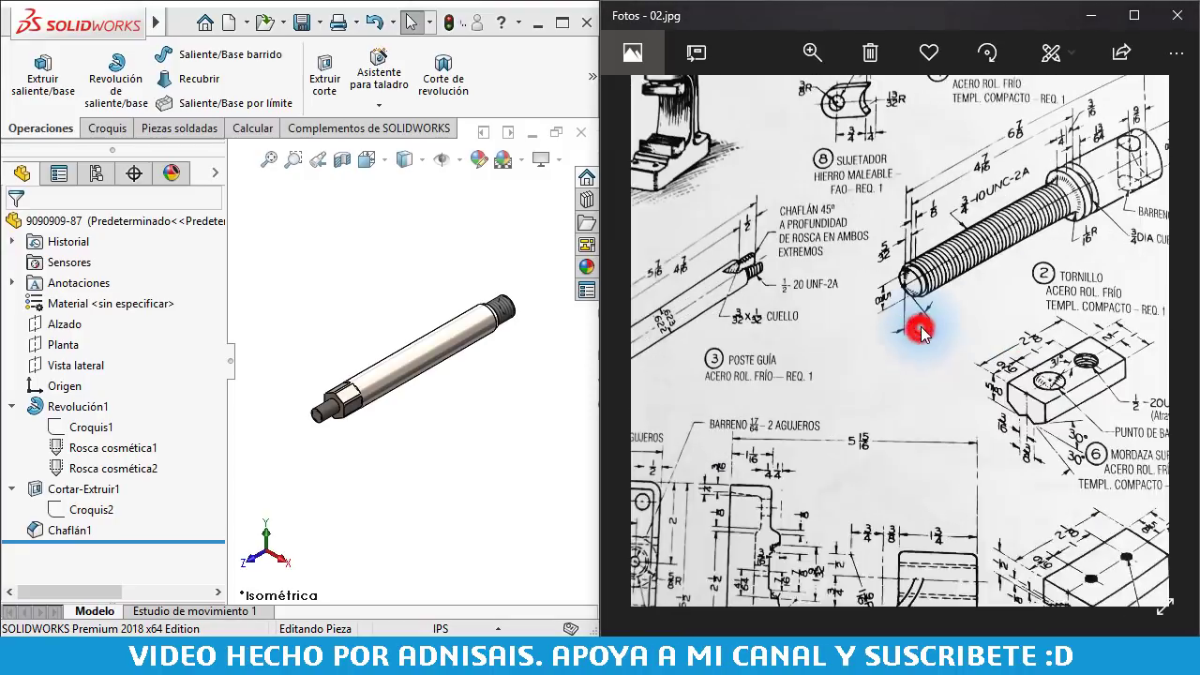
left_click_drag(922, 331, 876, 415)
left_click_drag(914, 112, 927, 266)
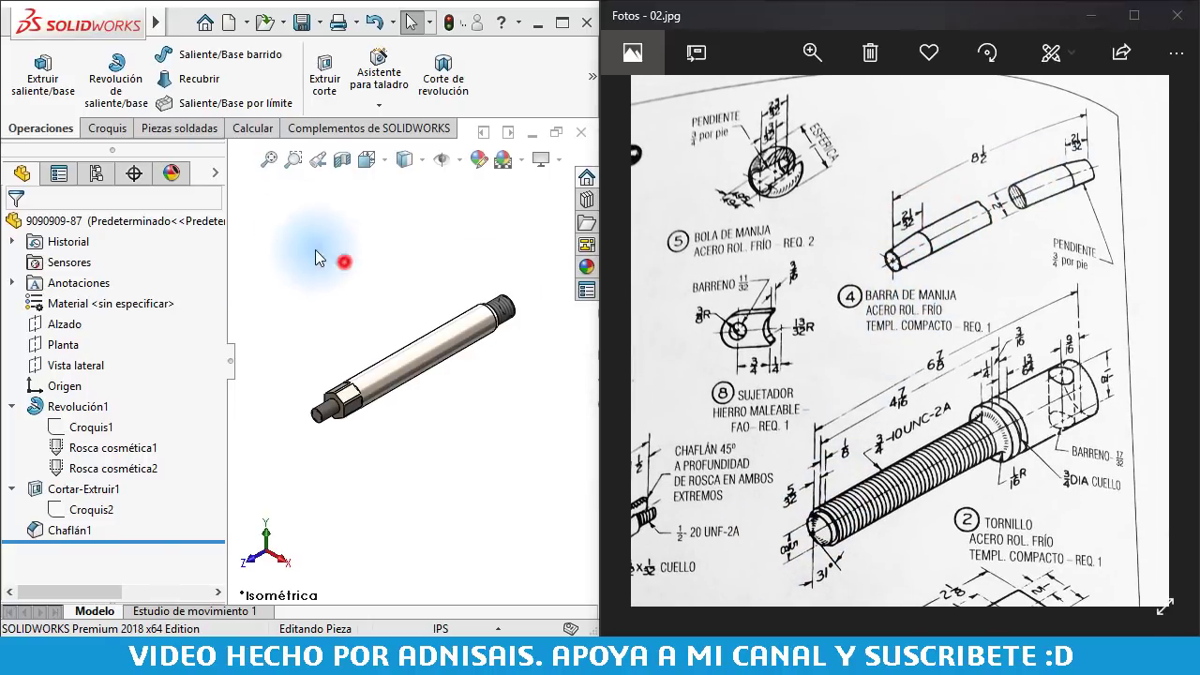
left_click(229, 23)
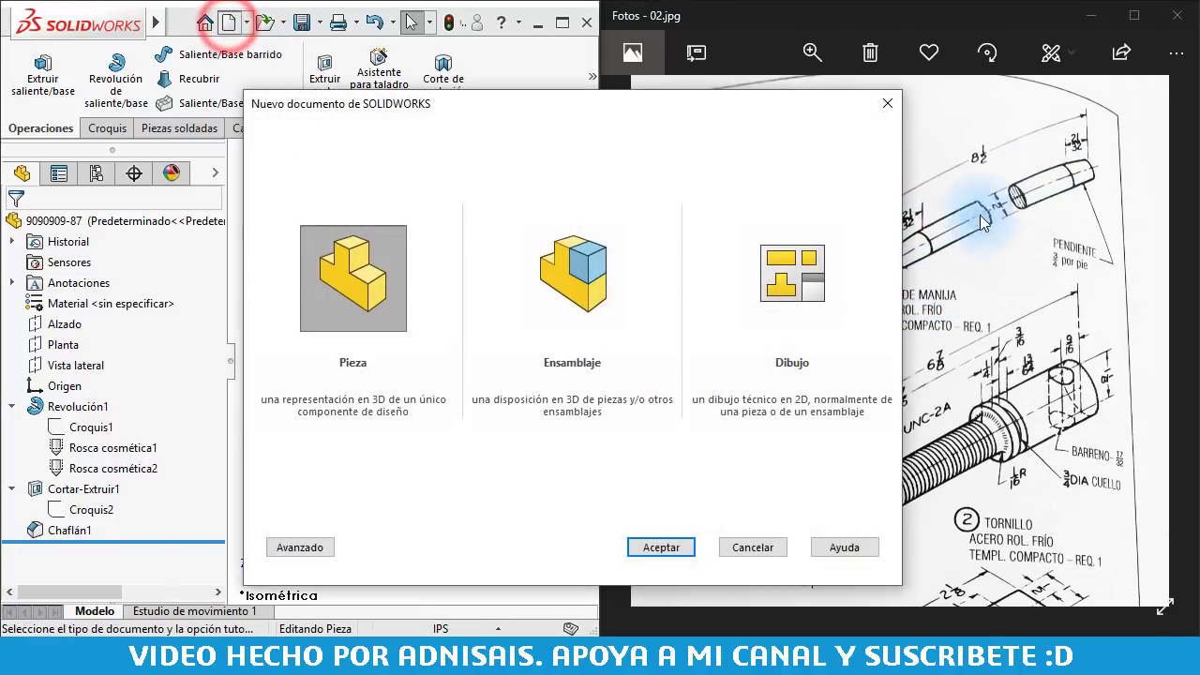
Create a new part with IPS units and lengths shown as 1/64 fractions
left_click(655, 548)
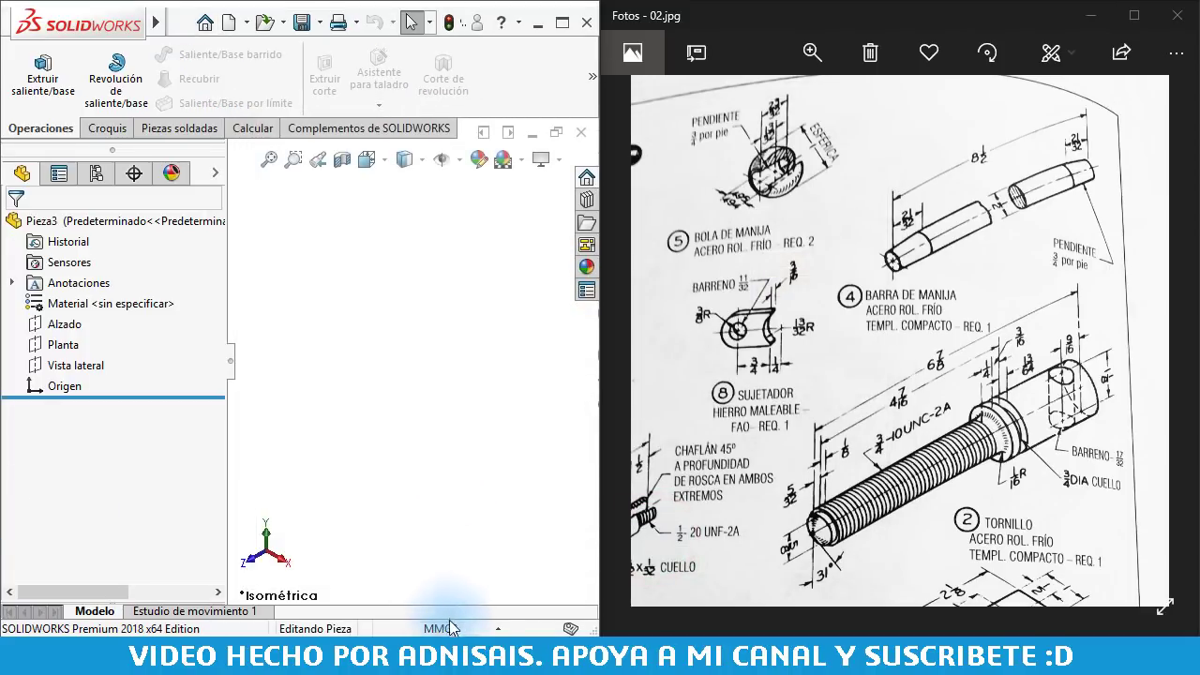
left_click(453, 628)
left_click(455, 572)
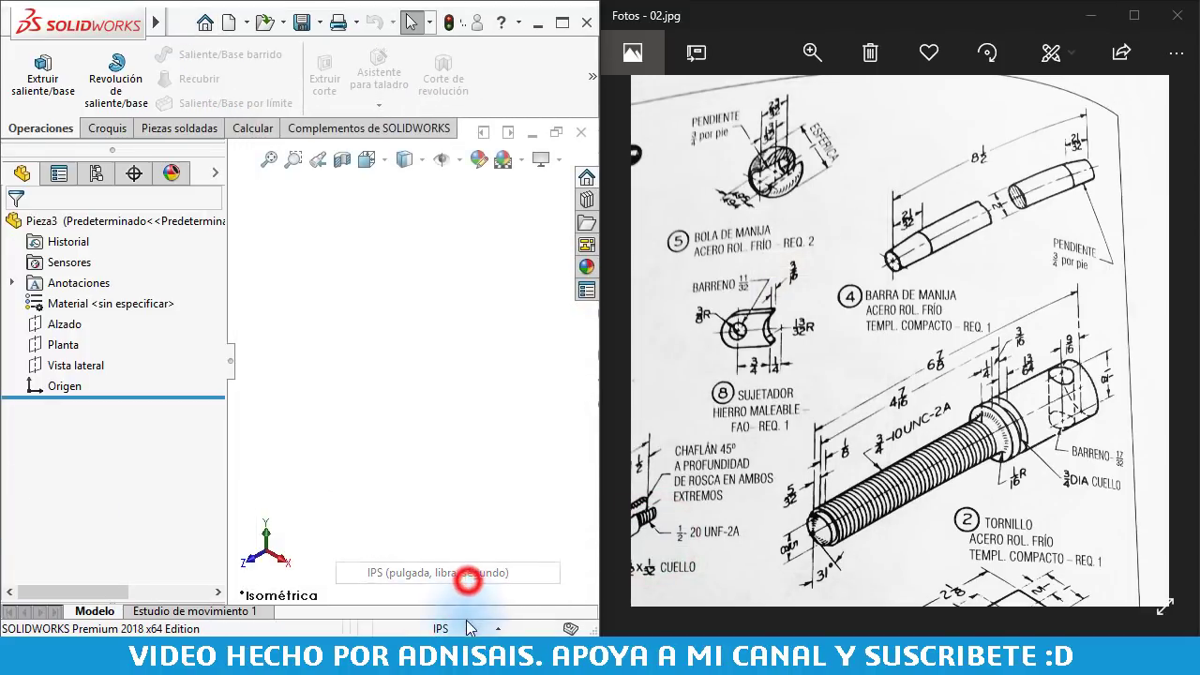
left_click(464, 619)
left_click(459, 605)
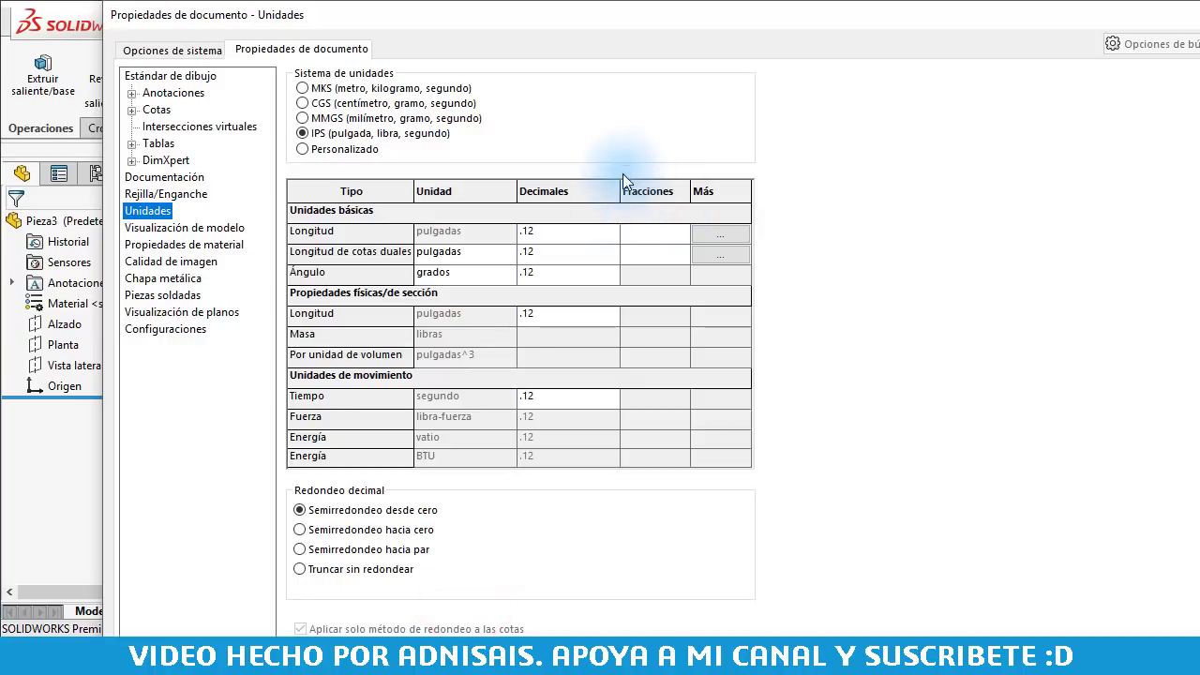
left_click(638, 238)
type("64")
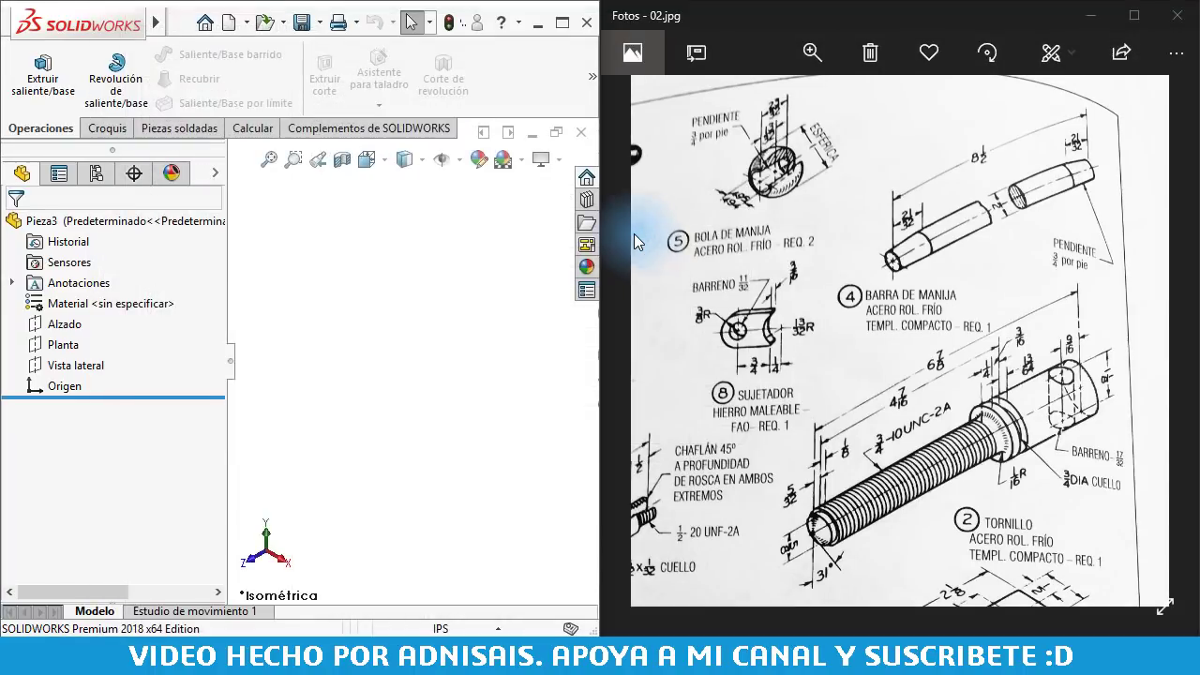
left_click(464, 246)
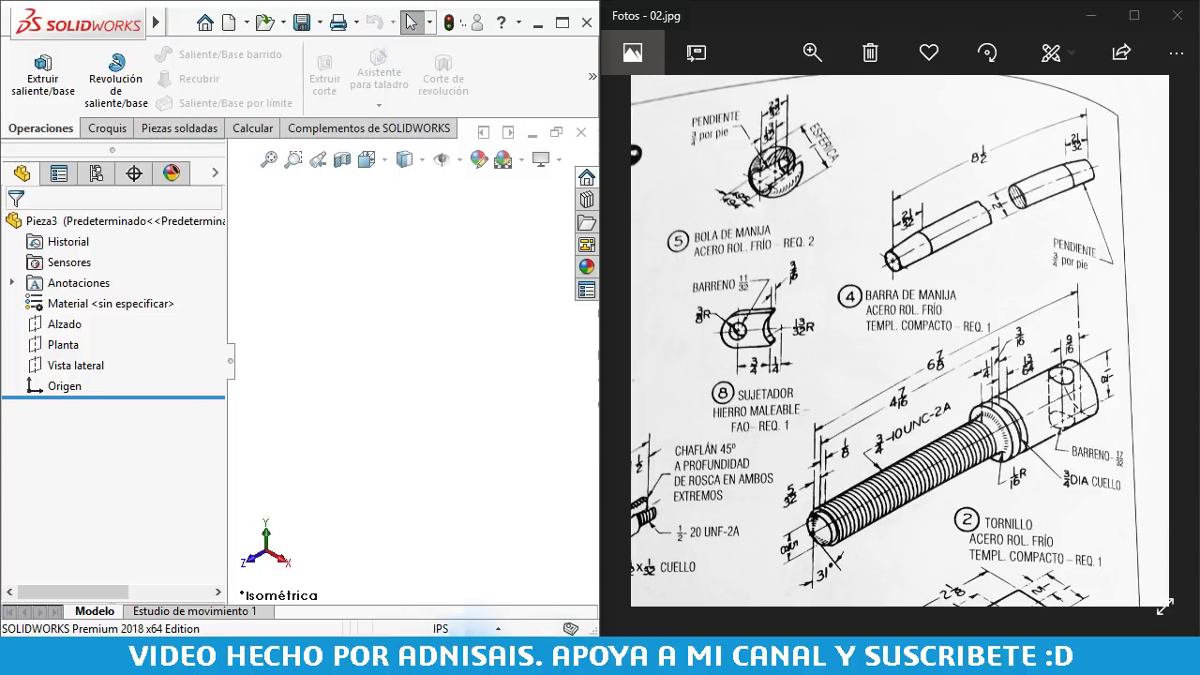
Set the part's drawing standard to ANSI
left_click(459, 629)
left_click(456, 602)
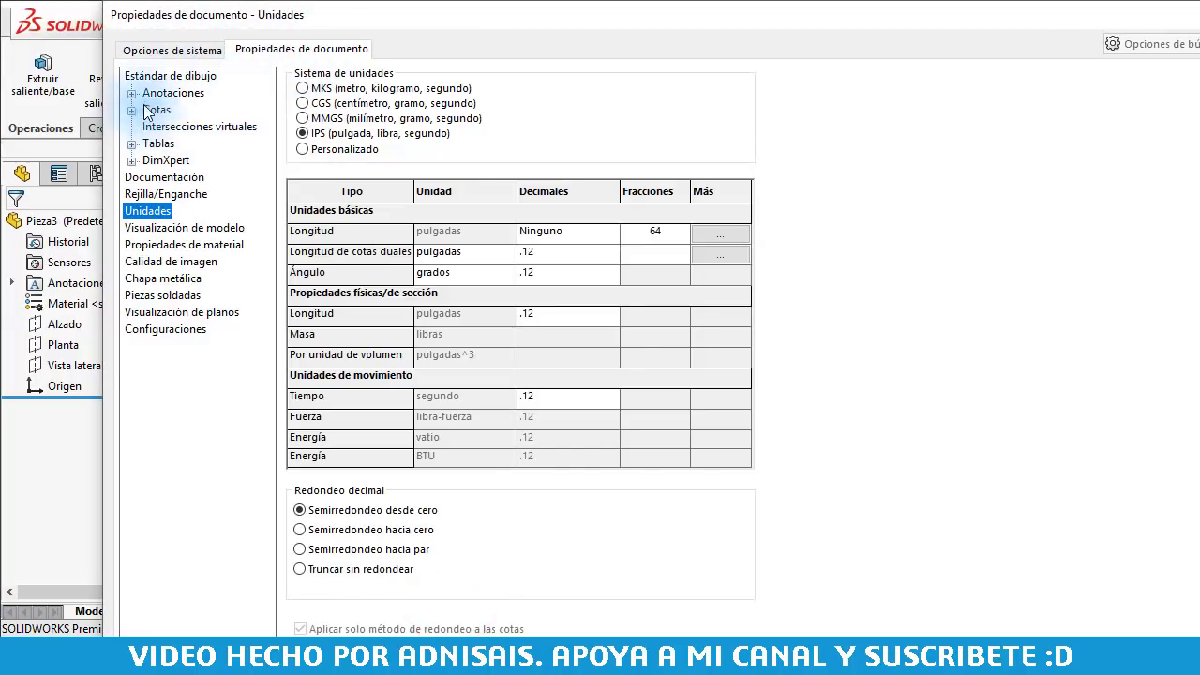
left_click(171, 76)
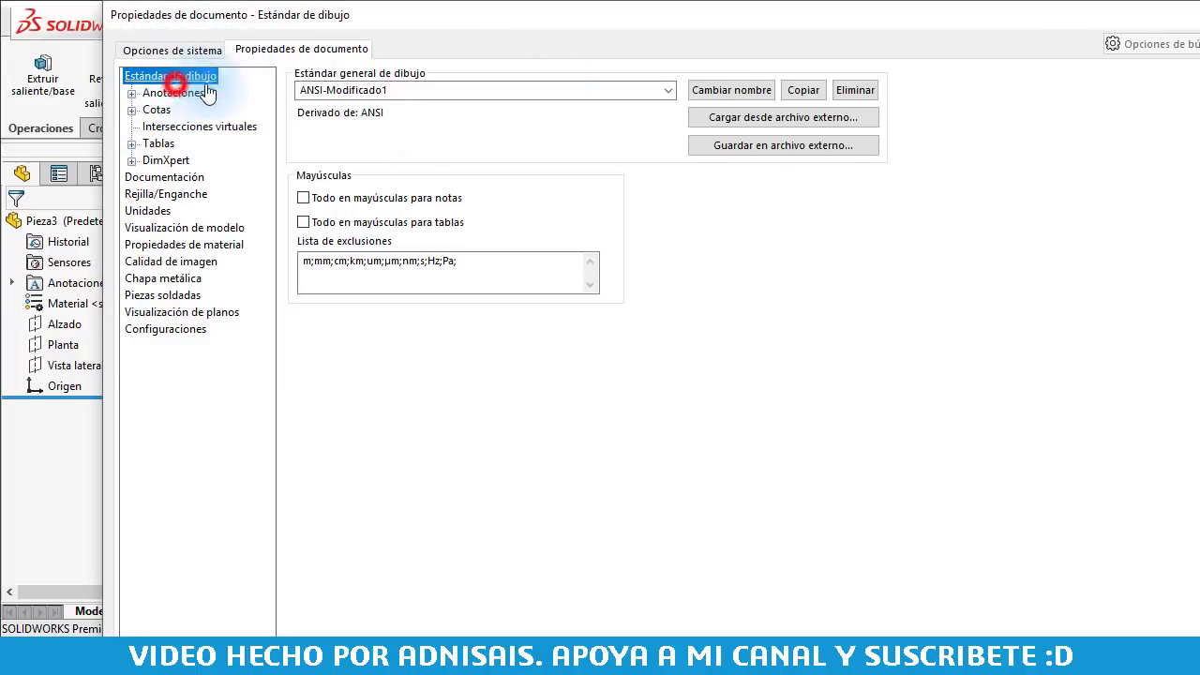
left_click(662, 89)
left_click(489, 119)
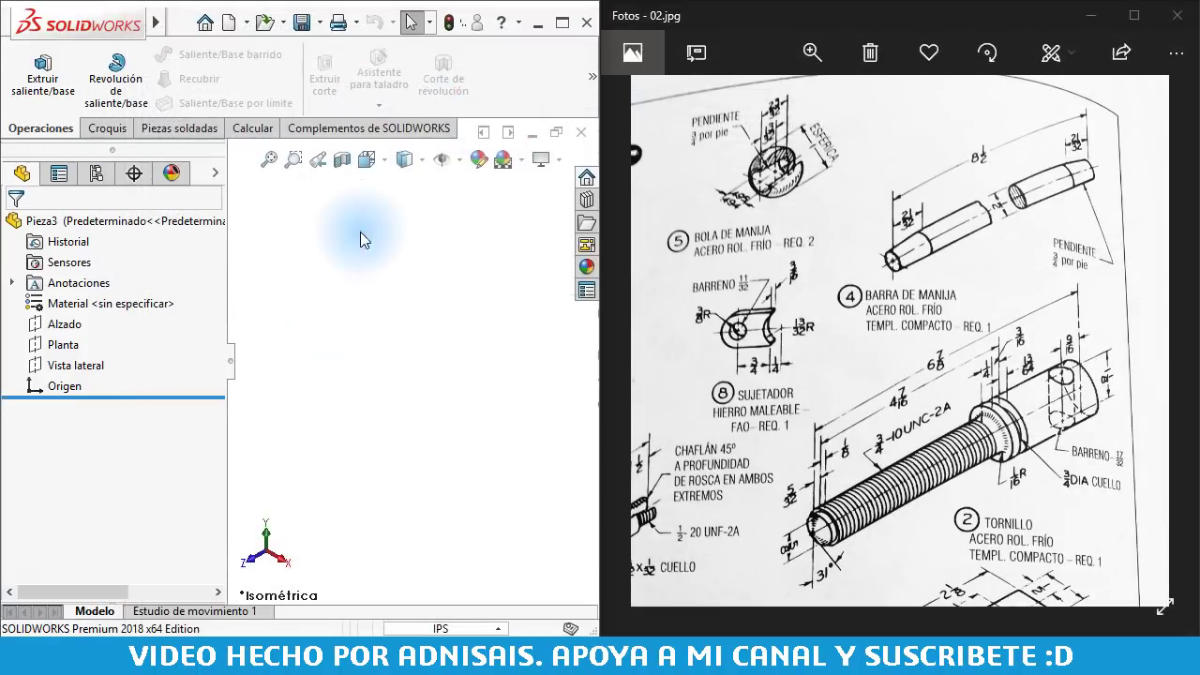
left_click(413, 411)
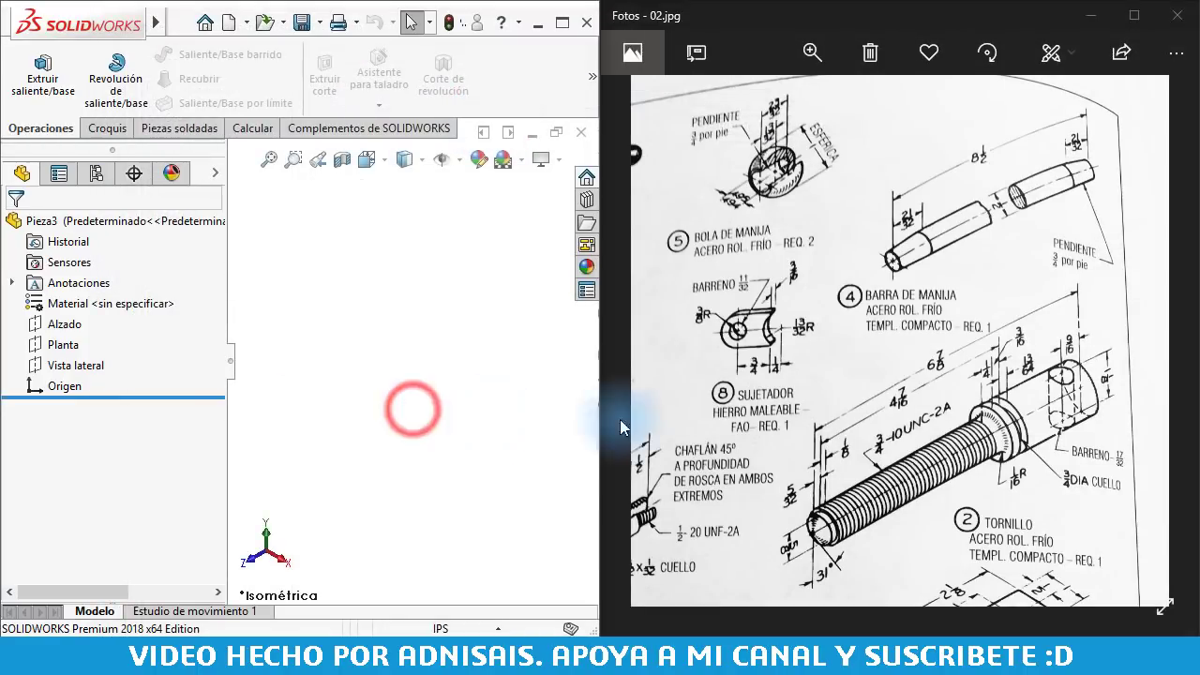
Start a sketch on Vista lateral and draw a horizontal construction centreline from the origin
left_click(60, 366)
left_click(85, 330)
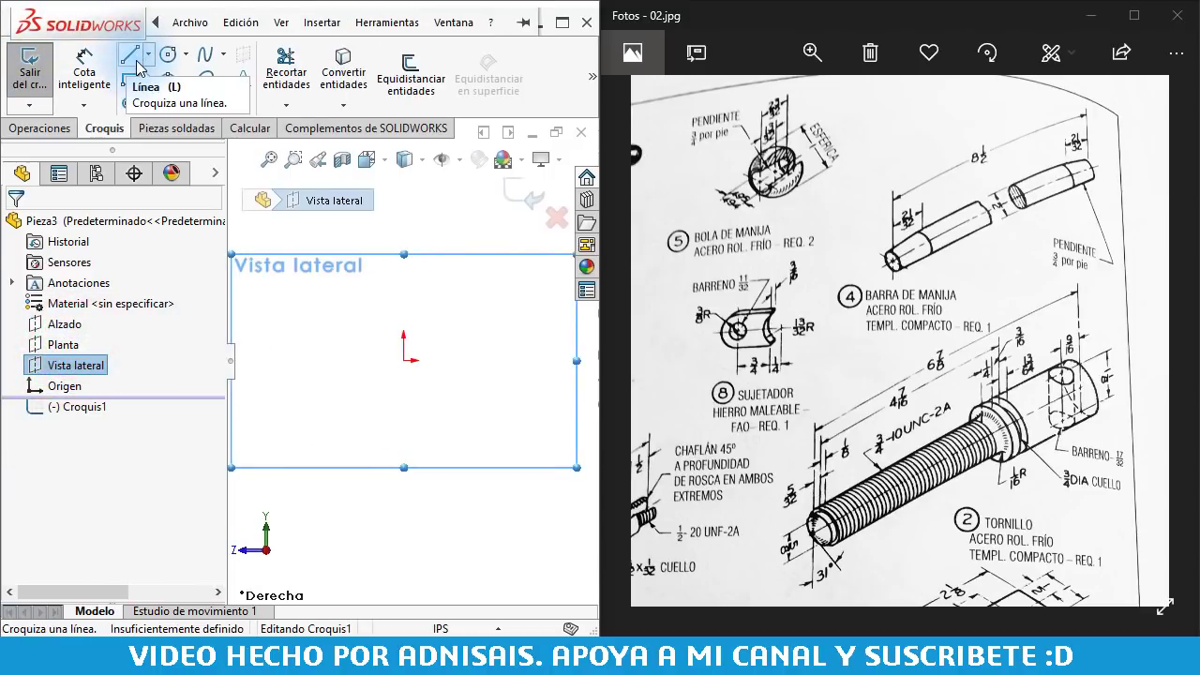
left_click(132, 64)
left_click(148, 54)
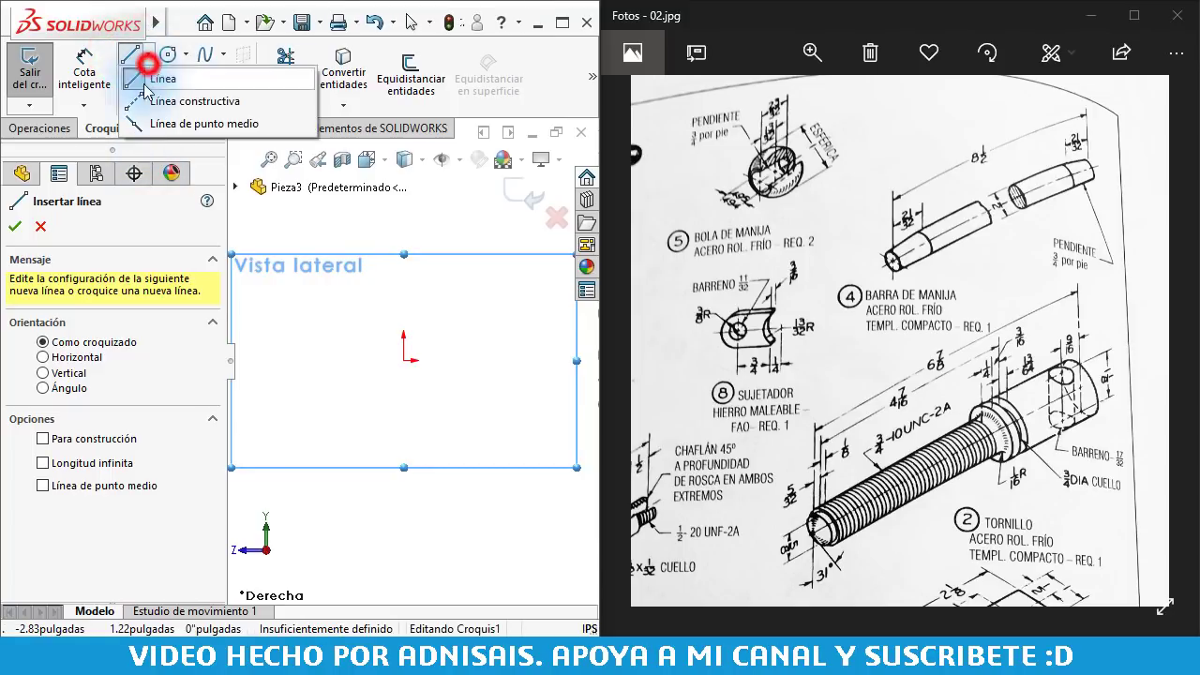
left_click(142, 101)
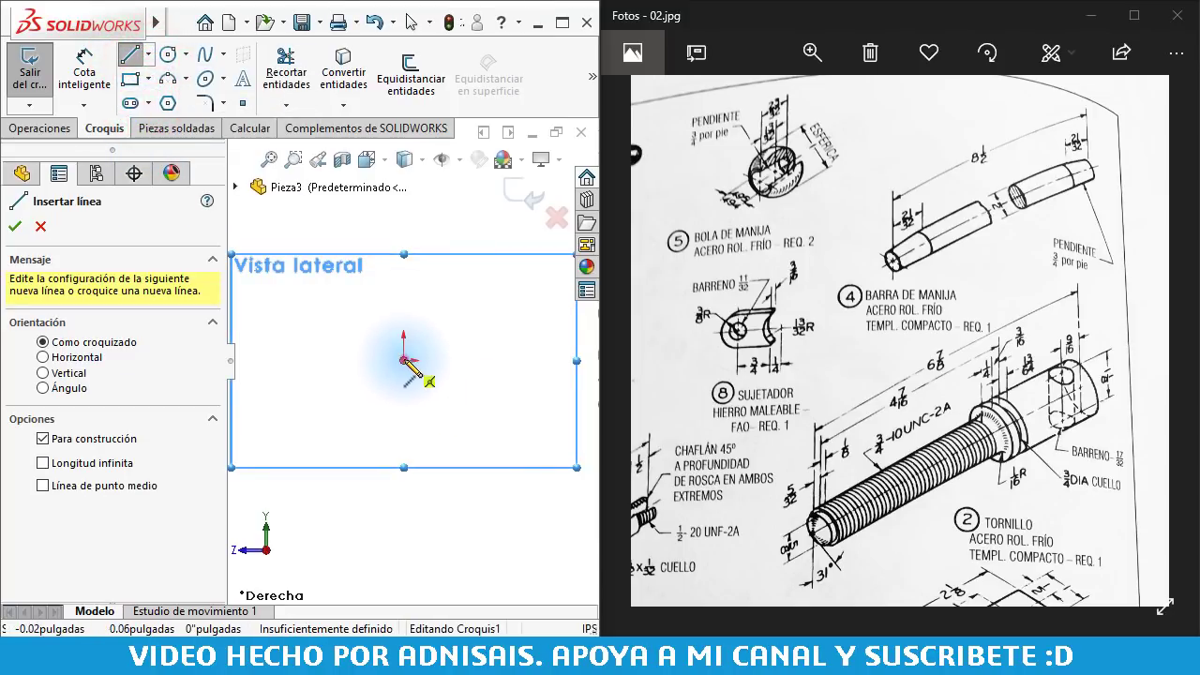
left_click(404, 360)
left_click(565, 360)
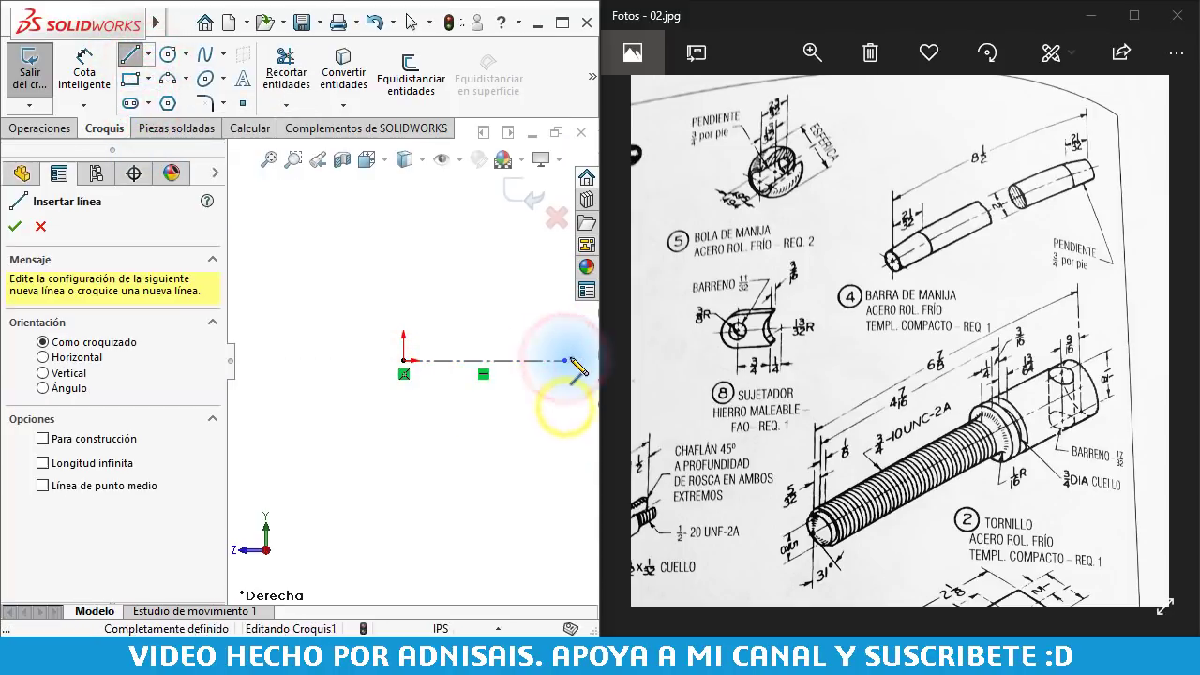
middle_click_drag(567, 361, 470, 372, "ctrl")
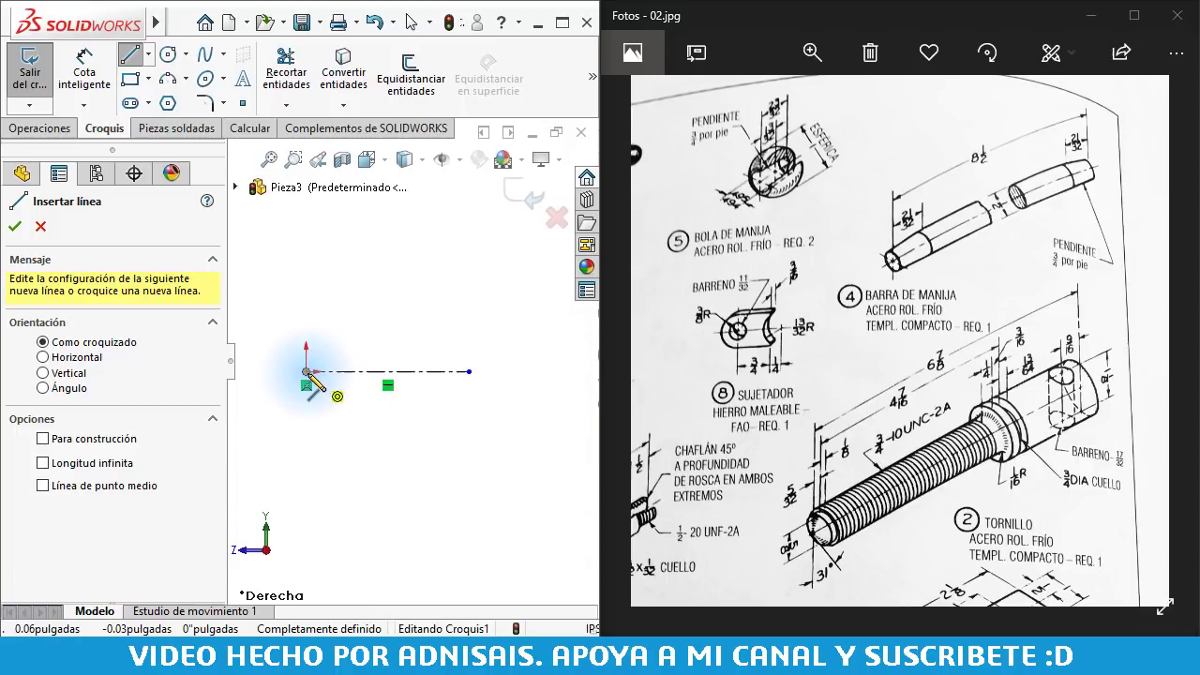
Draw the closed outline with two slanted corners above the centreline
left_click(307, 372)
left_click(307, 348)
left_click(332, 327)
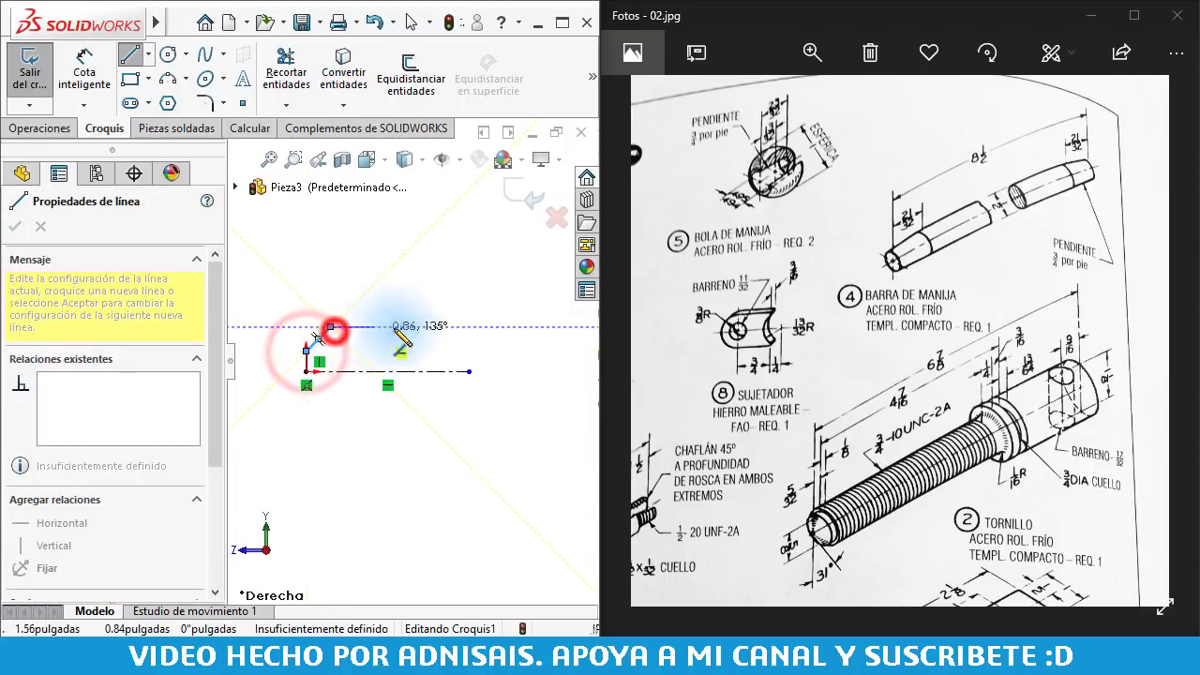
left_click(437, 327)
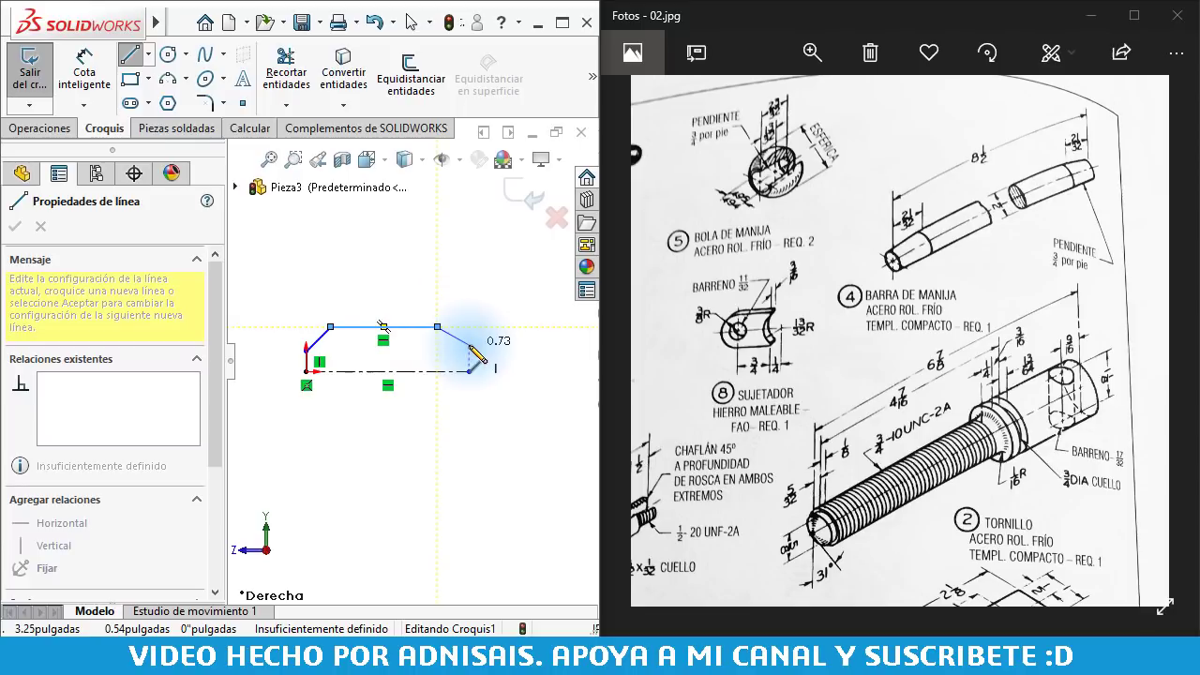
left_click(469, 343)
left_click(469, 367)
scroll(460, 393, "up", 2)
key("Escape")
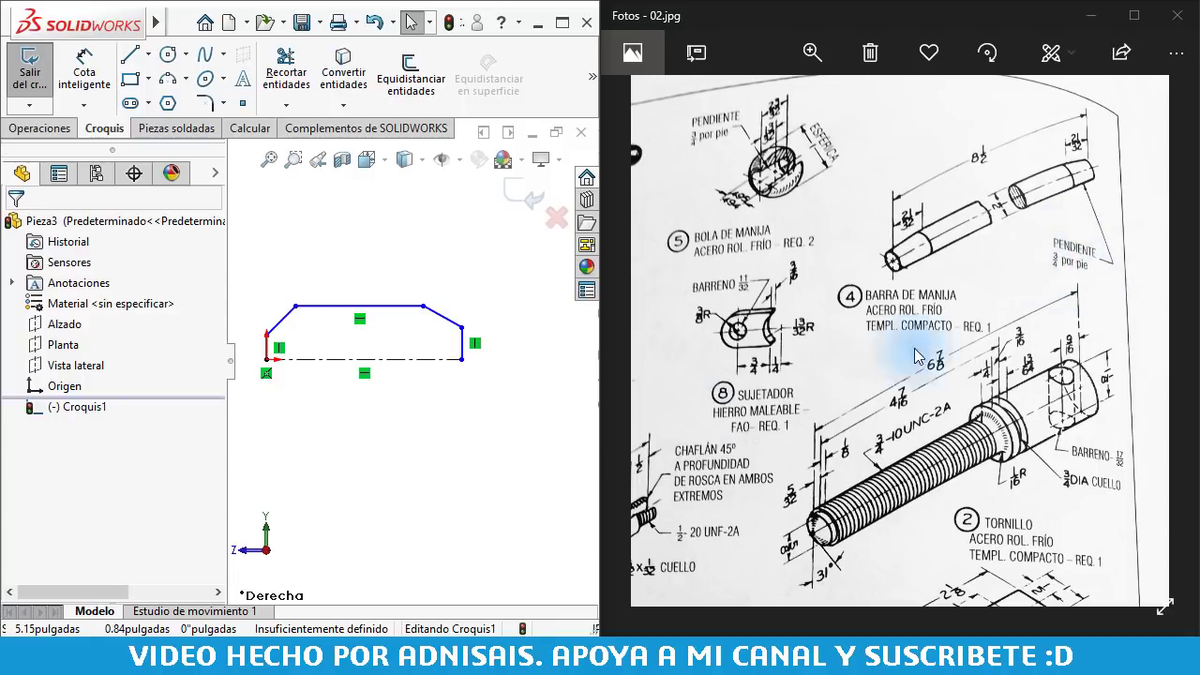
right_click_drag(423, 450, 403, 362)
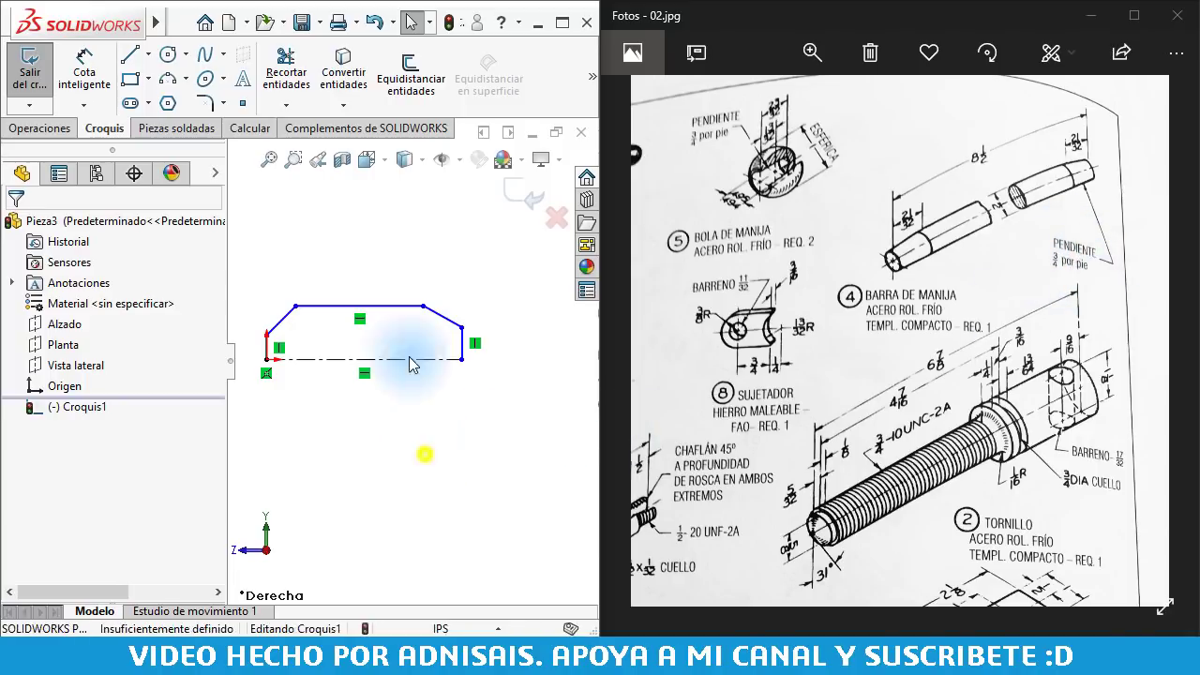
Dimension the centreline 8 1/2" long and the top edge 1/2" above it
left_click(325, 362)
left_click(336, 441)
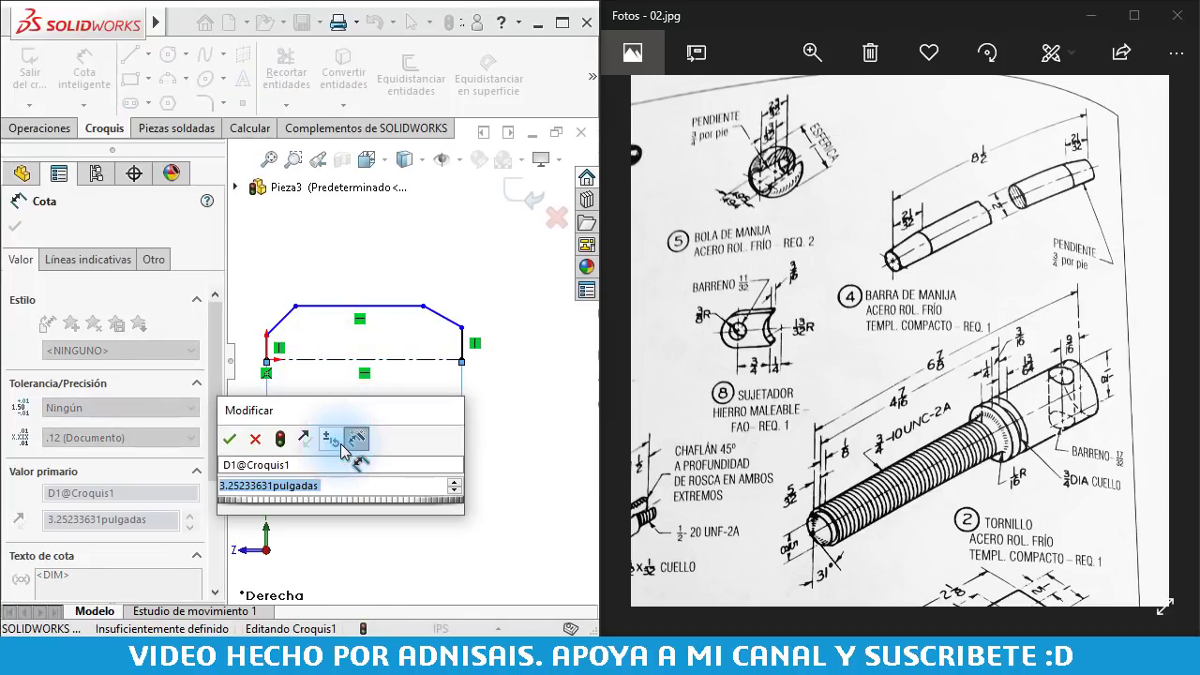
type("8.5")
key("Return")
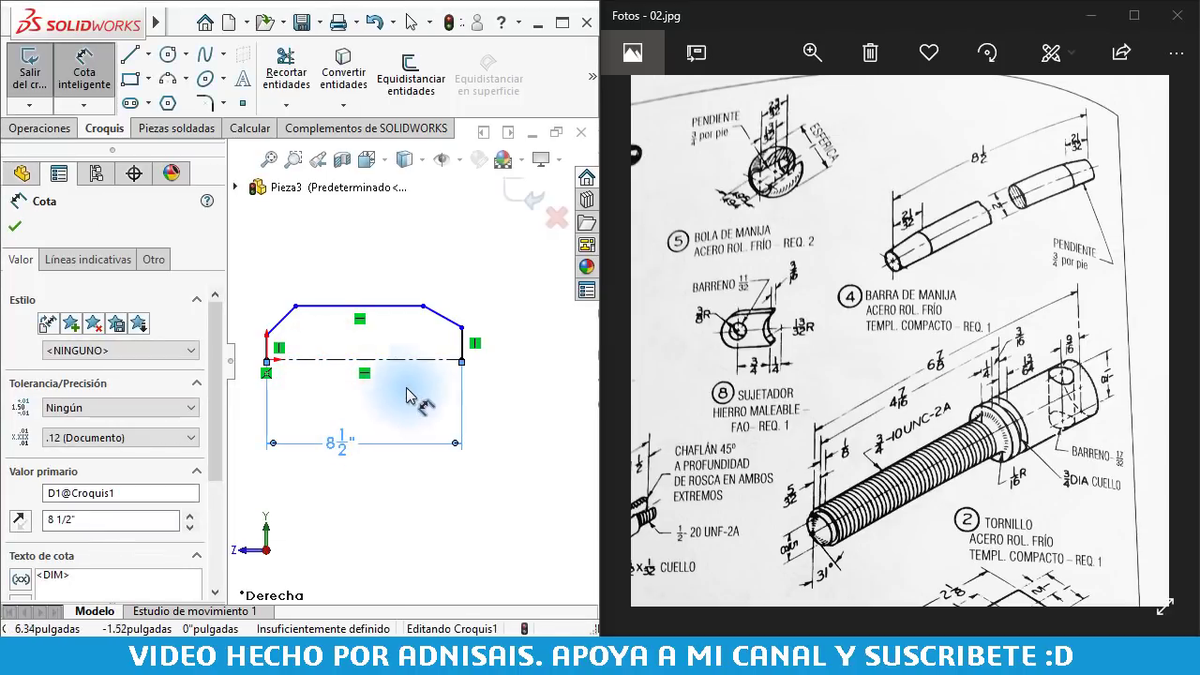
left_click(373, 308)
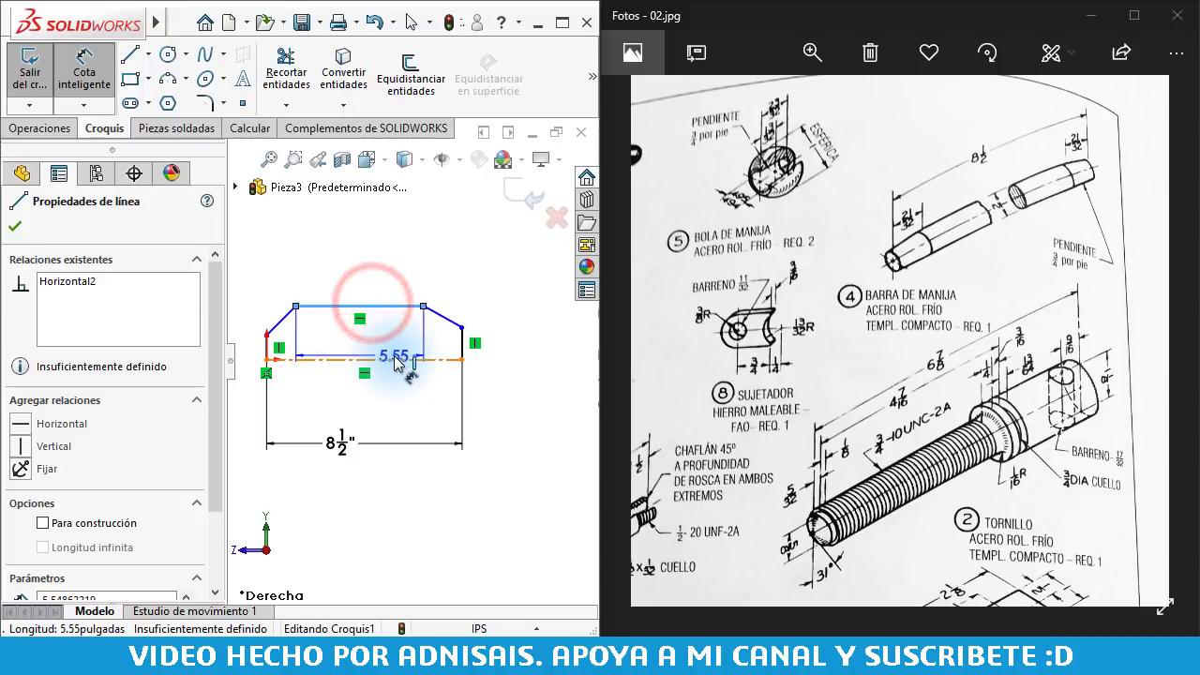
left_click(398, 358)
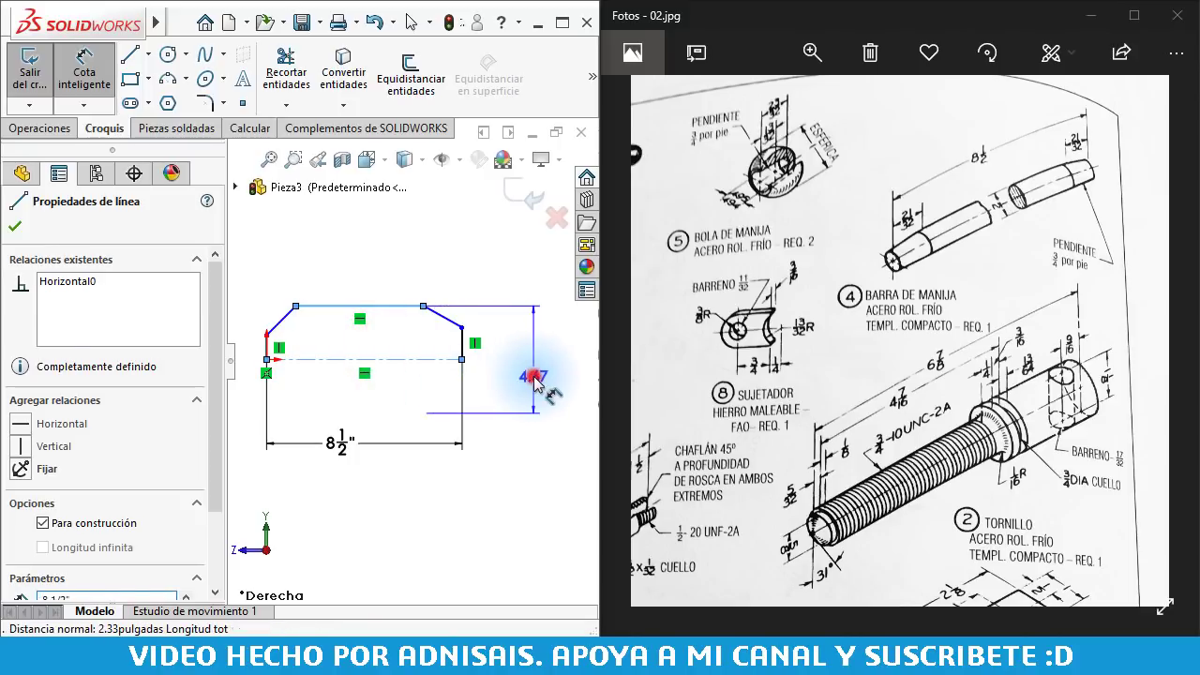
left_click(533, 373)
type("1/2")
key("Return")
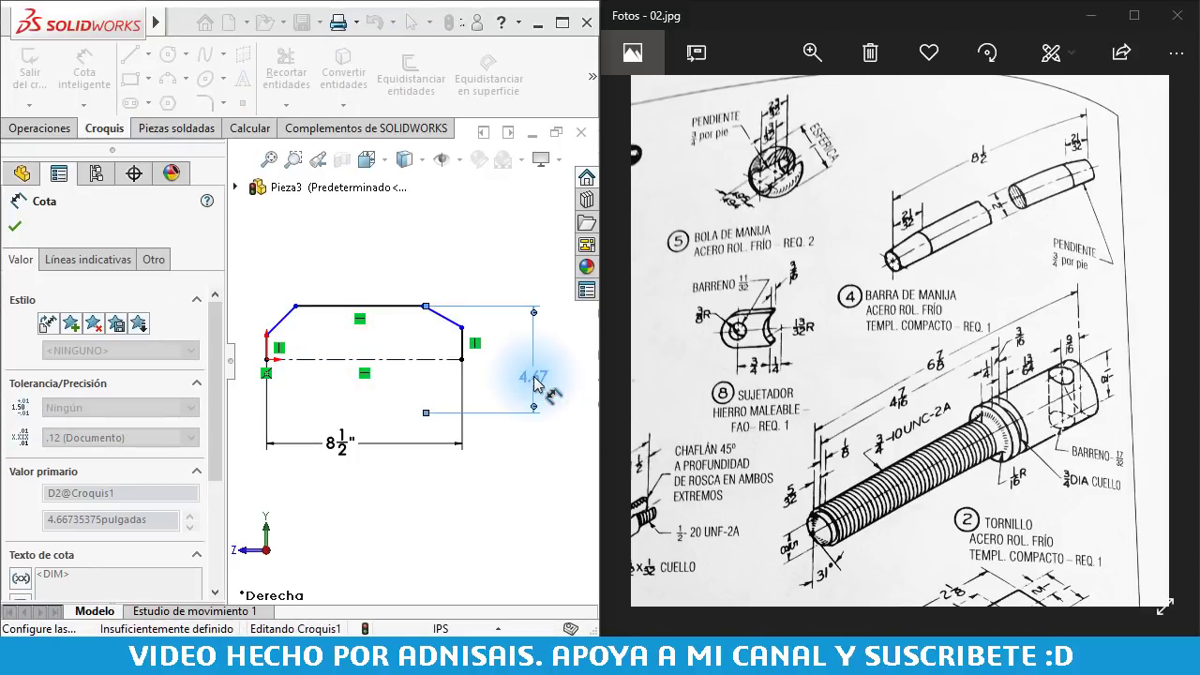
Dimension the short left chamfer line at 21/32" and adjust its endpoint
mouse_move(333, 363)
left_mouse_down()
mouse_move(419, 394)
mouse_move(290, 334)
left_mouse_up()
left_click(282, 276)
left_click(290, 276)
left_click(290, 281)
type("21")
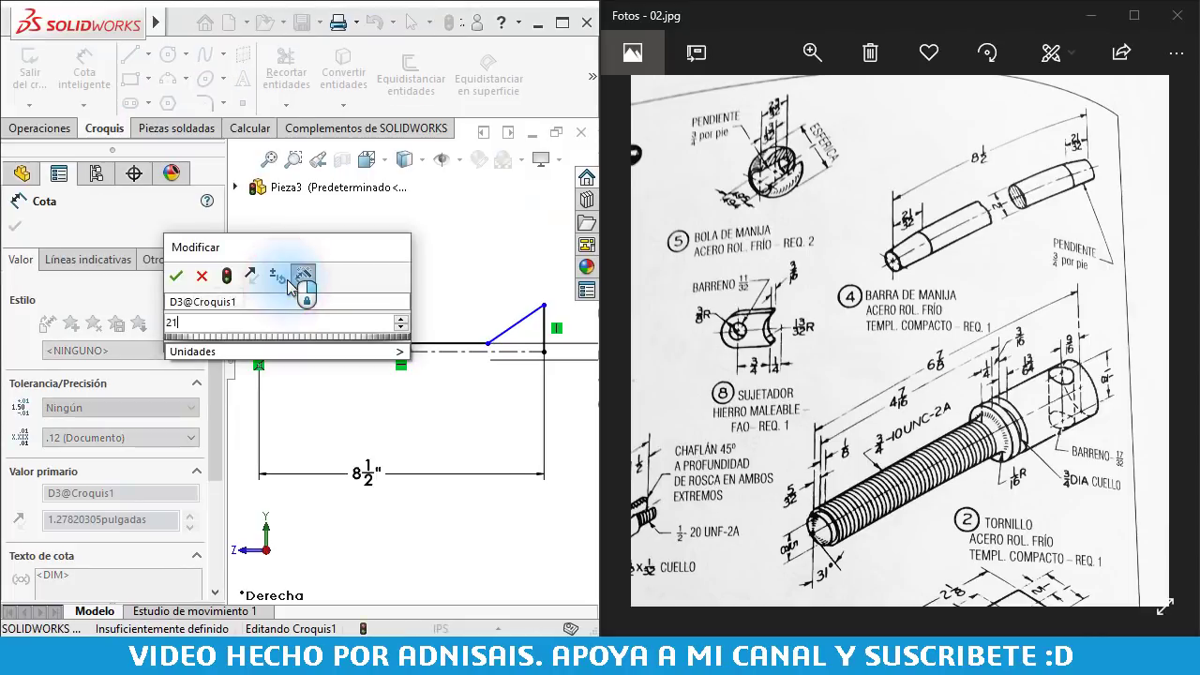
type("/32")
key("Return")
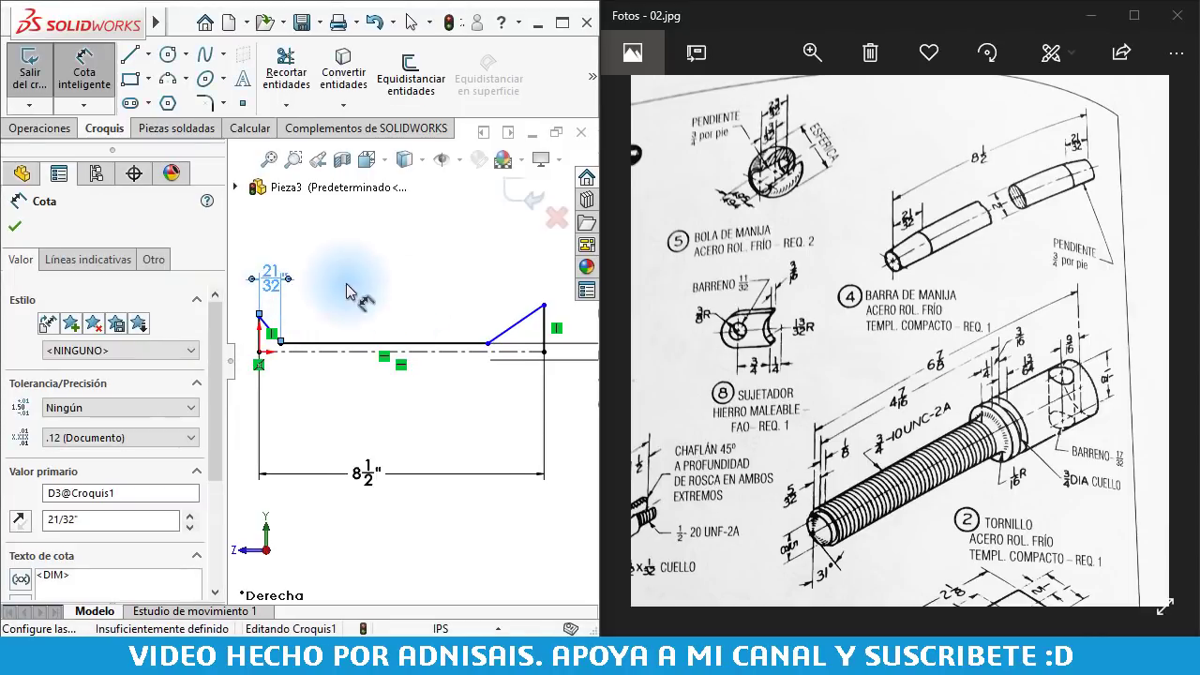
key("Escape")
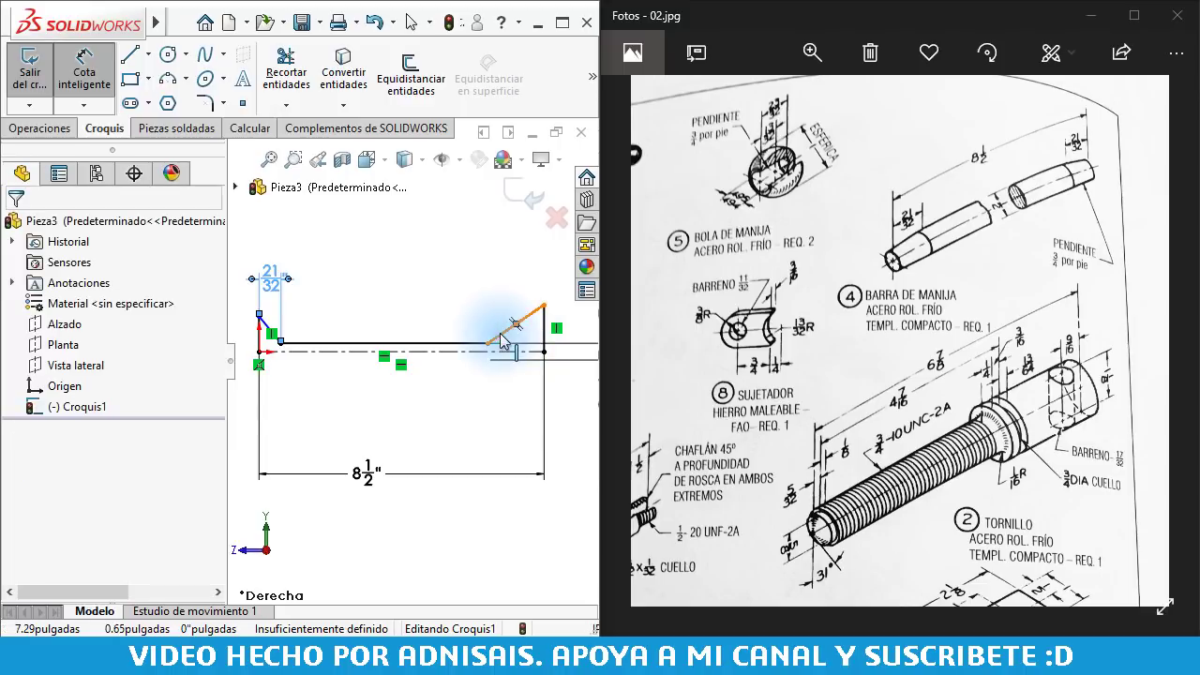
mouse_move(258, 316)
left_mouse_down()
mouse_move(257, 339)
mouse_move(262, 323)
left_mouse_up()
Drag the left and right chamfer endpoints down onto the base line
left_click(375, 325)
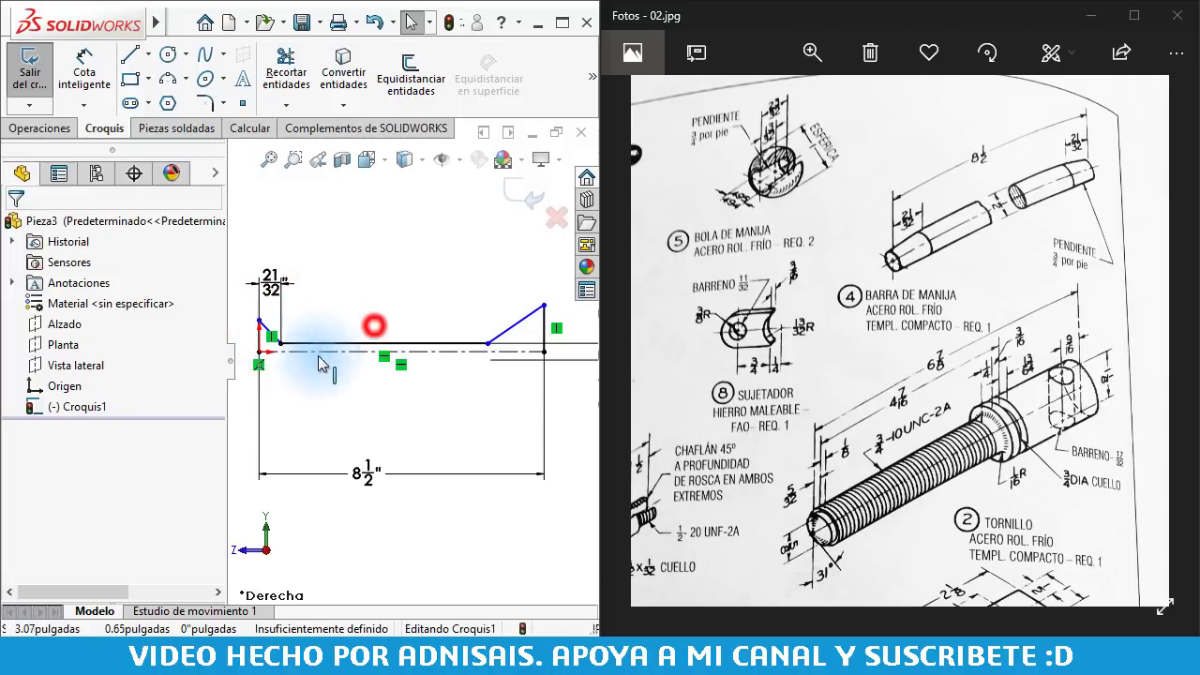
scroll(251, 337, "down", 5)
left_click(275, 303)
left_click_drag(267, 341, 269, 354)
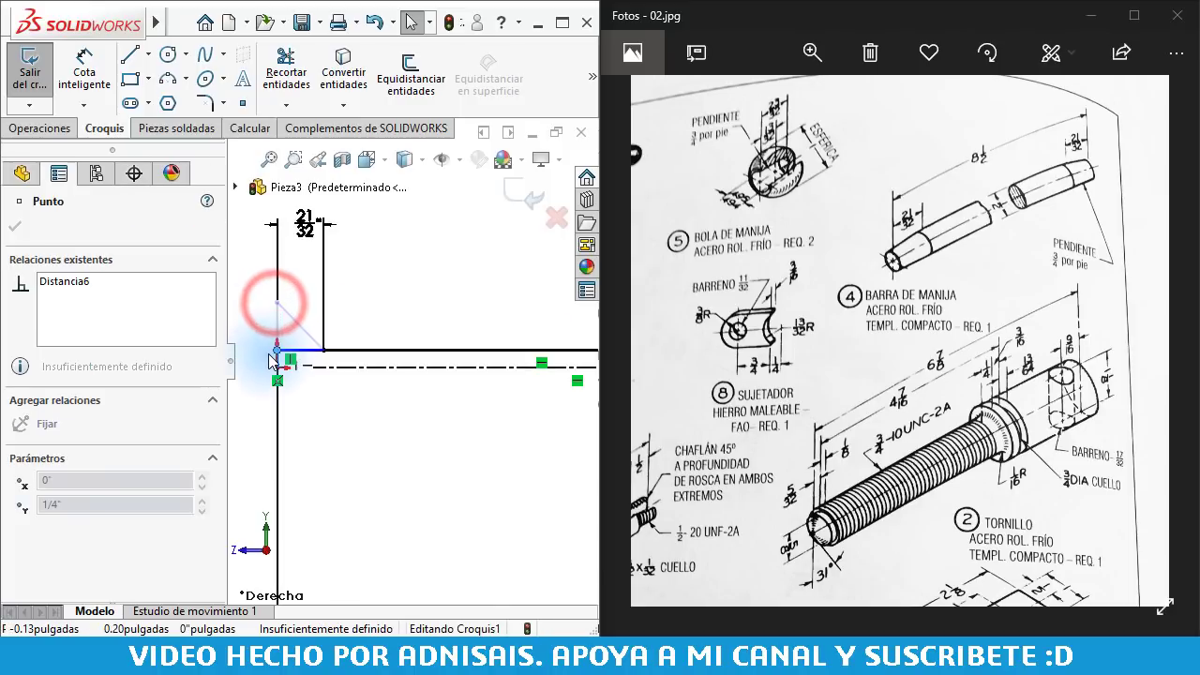
scroll(429, 367, "down", 2)
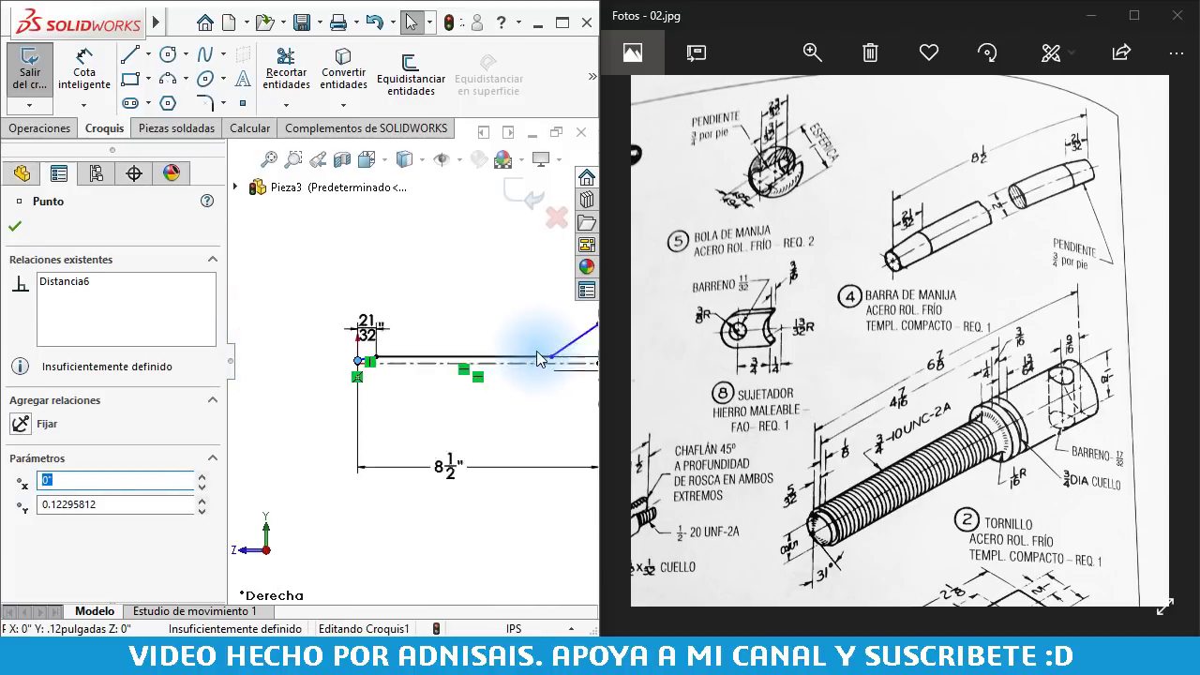
left_click_drag(509, 318, 509, 376)
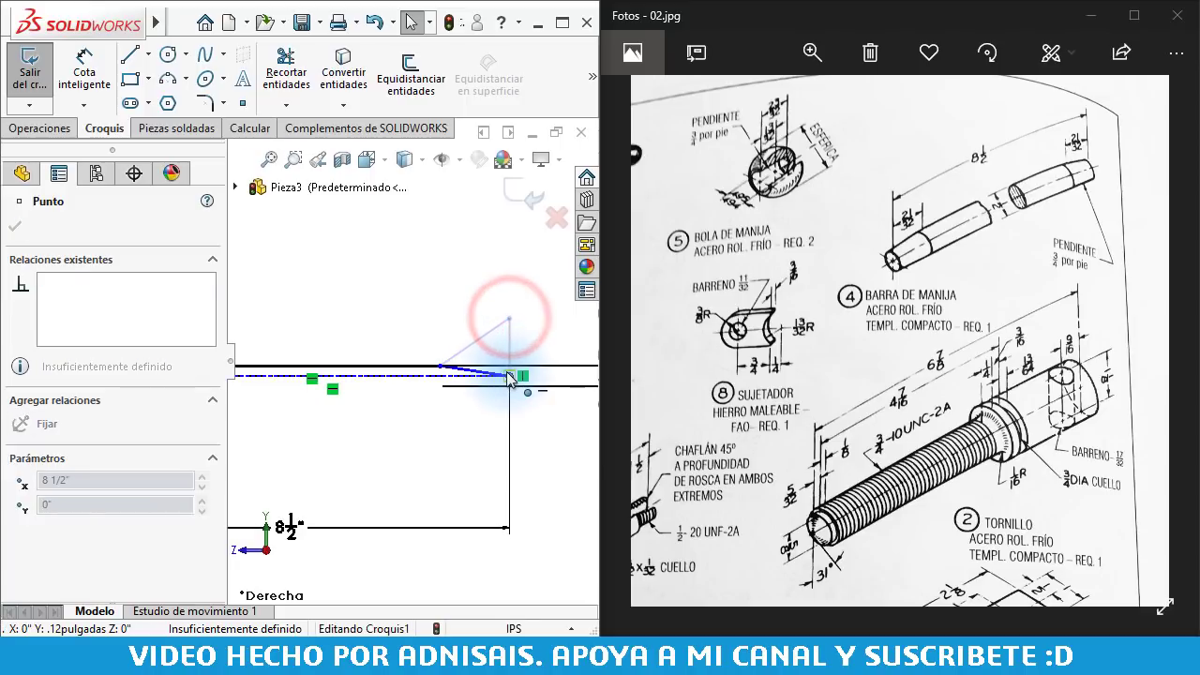
scroll(497, 368, "down", 2)
left_click_drag(441, 343, 440, 370)
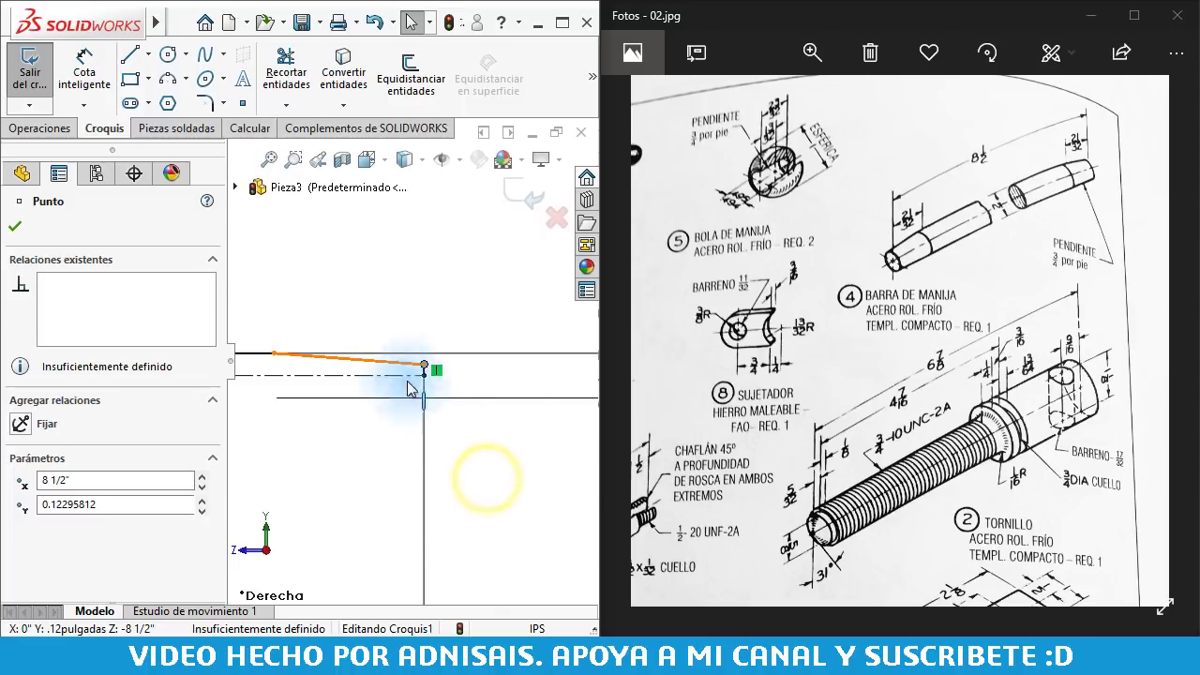
left_click(443, 327)
Dimension the right sloped chamfer line at 21/32"
left_click(407, 363)
left_click(375, 269)
type("21")
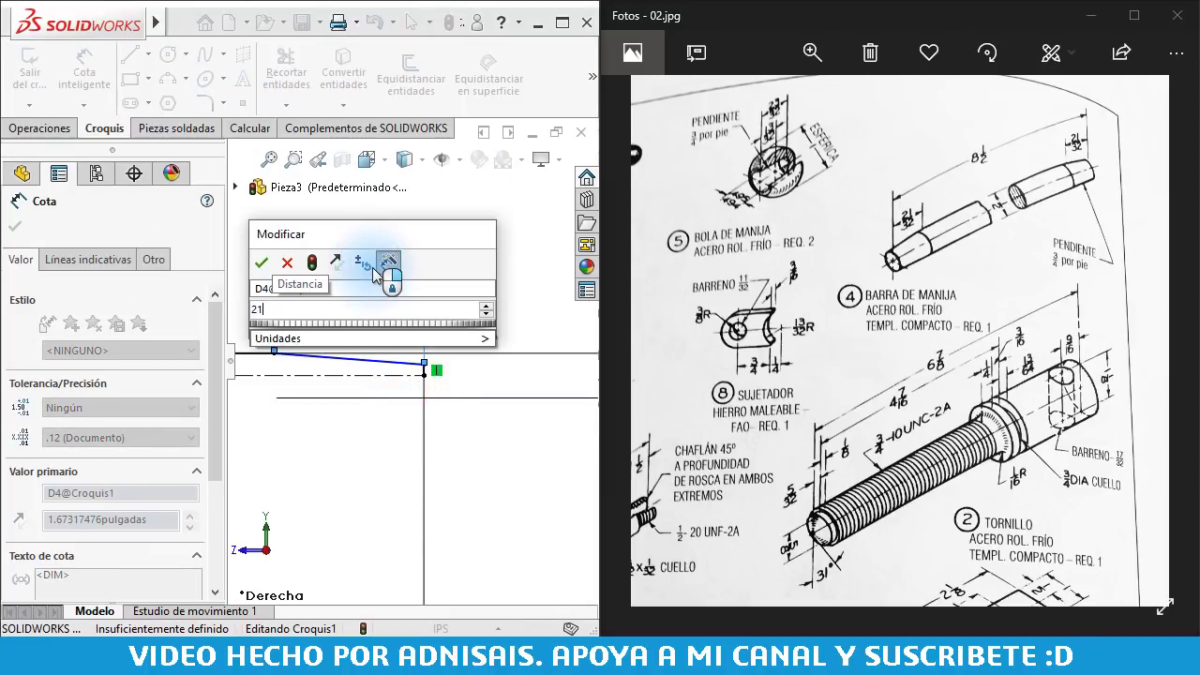
type("/32")
key("Return")
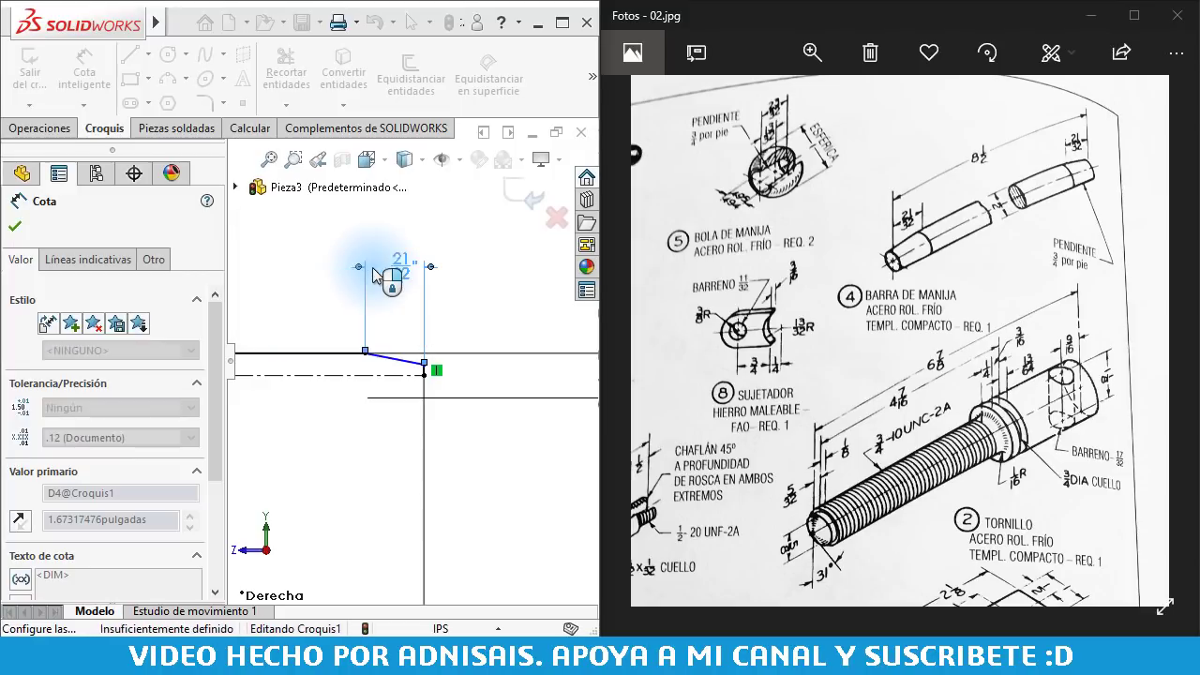
scroll(370, 342, "up", 2)
scroll(328, 385, "up", 2)
scroll(342, 380, "up", 2)
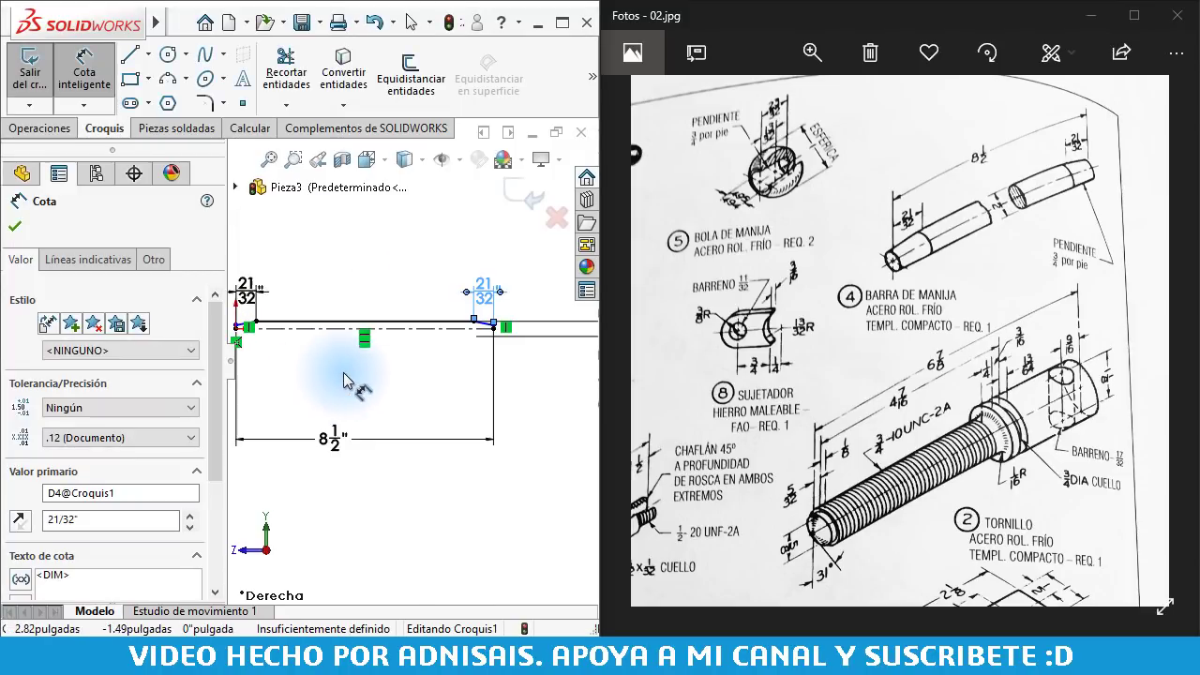
scroll(468, 369, "down", 2)
key("Escape")
scroll(495, 316, "down", 1)
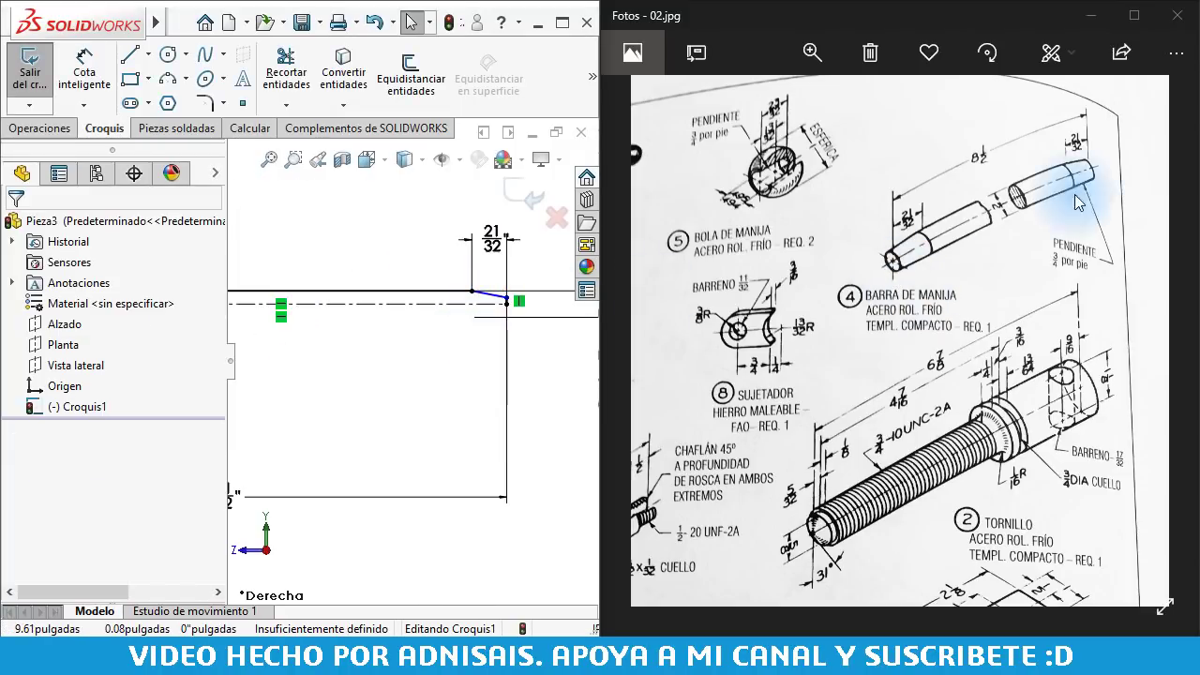
Add a horizontal relation between the left-end points Punto4 and Punto7
left_click(506, 301)
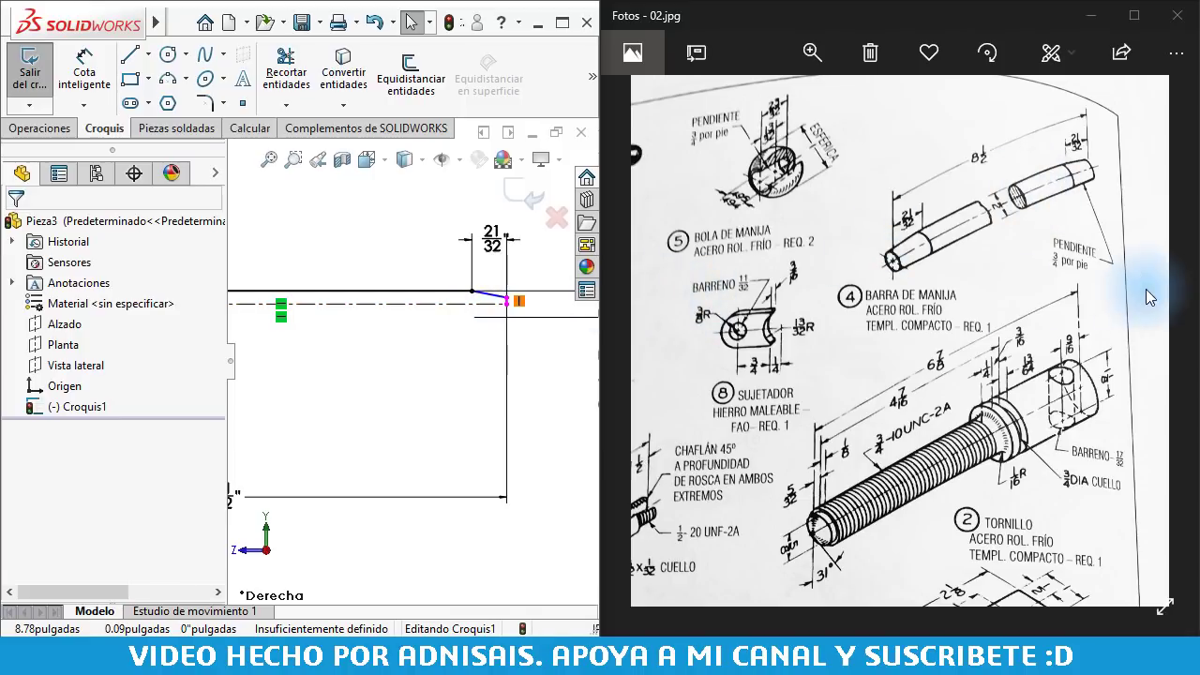
left_click(507, 298)
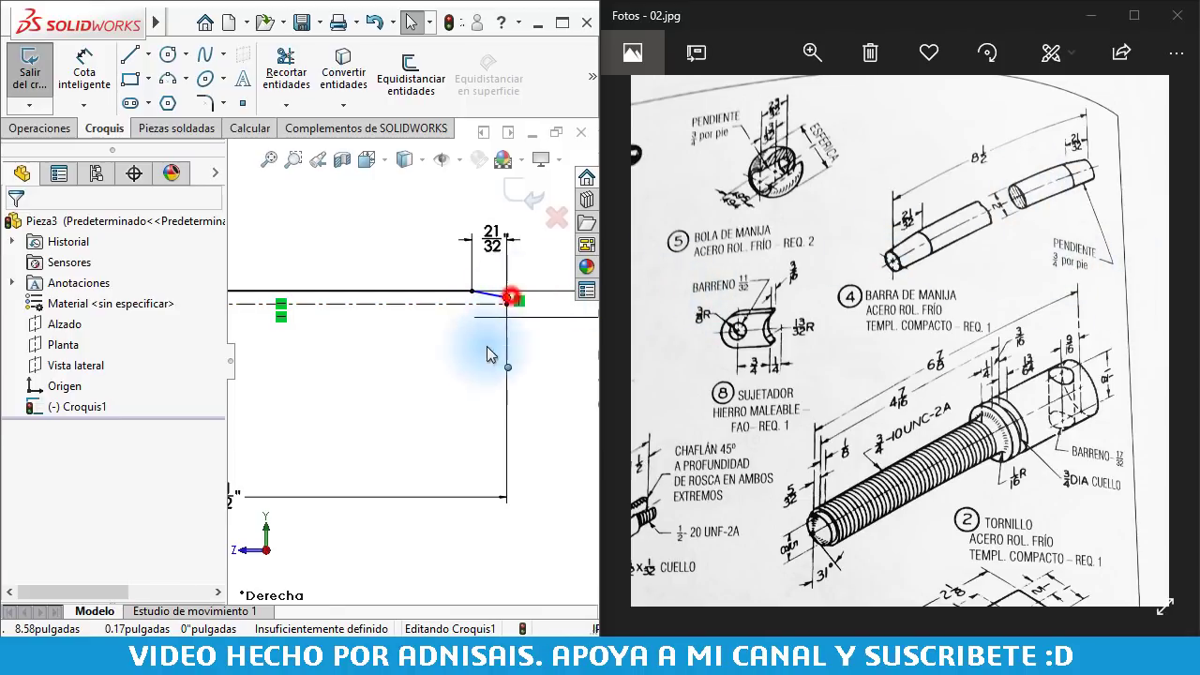
key("f")
scroll(282, 342, "down", 1)
scroll(298, 361, "down", 1)
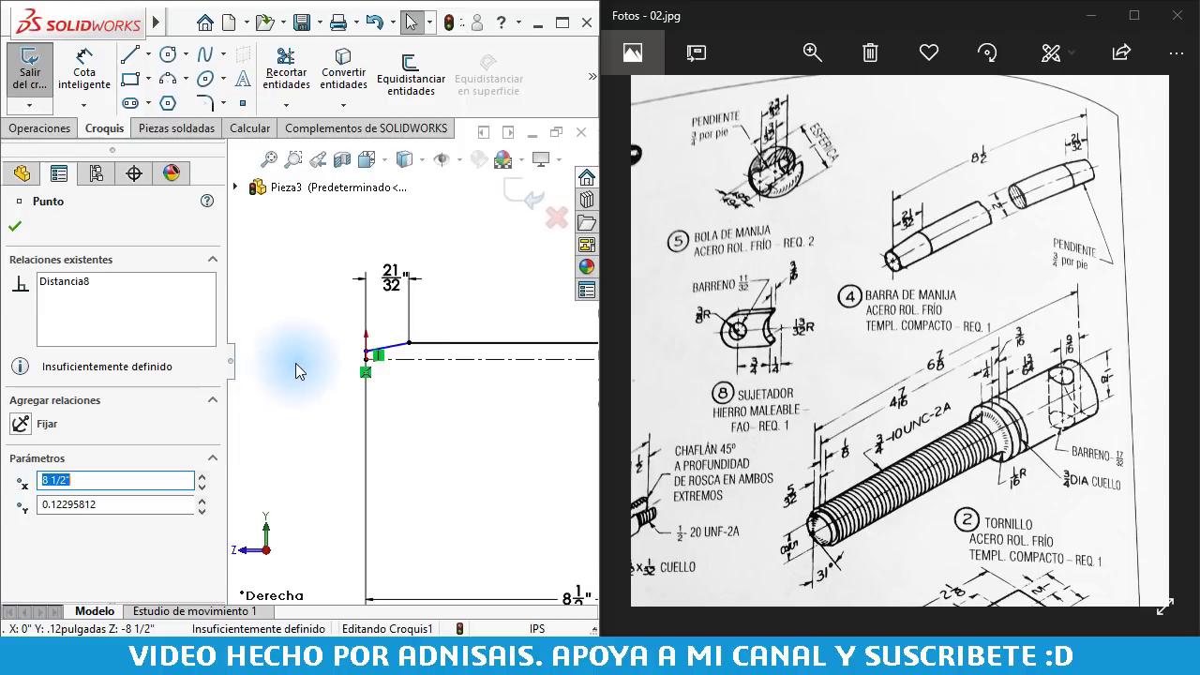
scroll(375, 361, "down", 1)
left_click(381, 348, "ctrl")
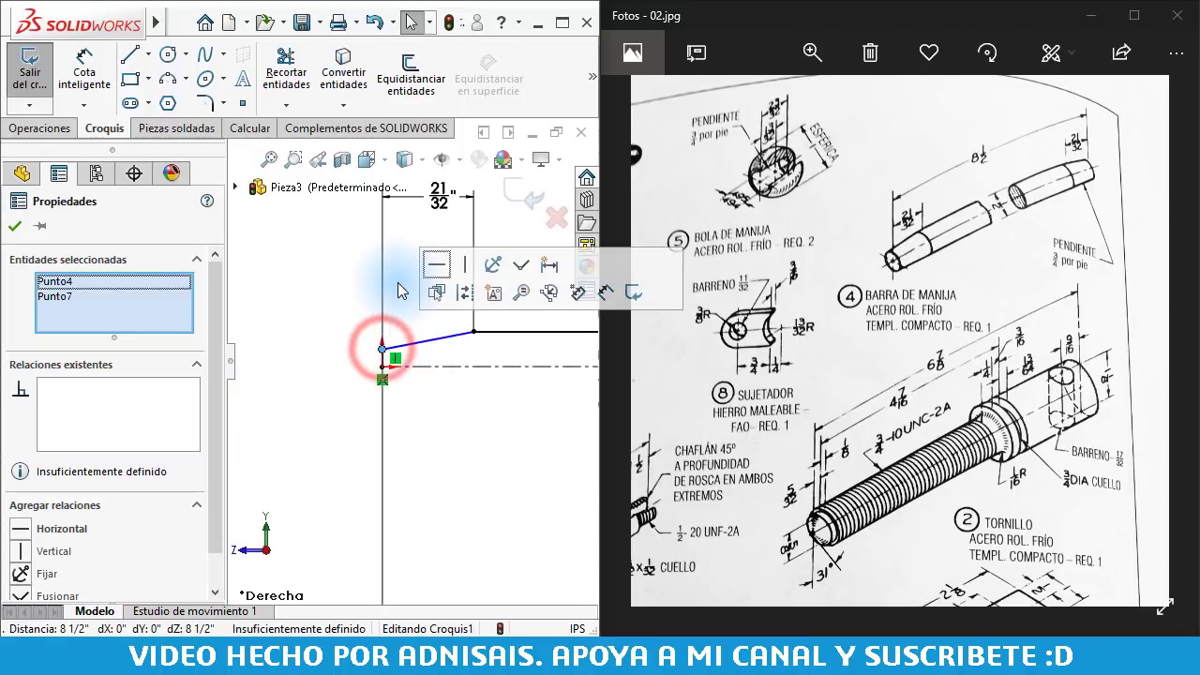
left_click(426, 269)
left_click(467, 440)
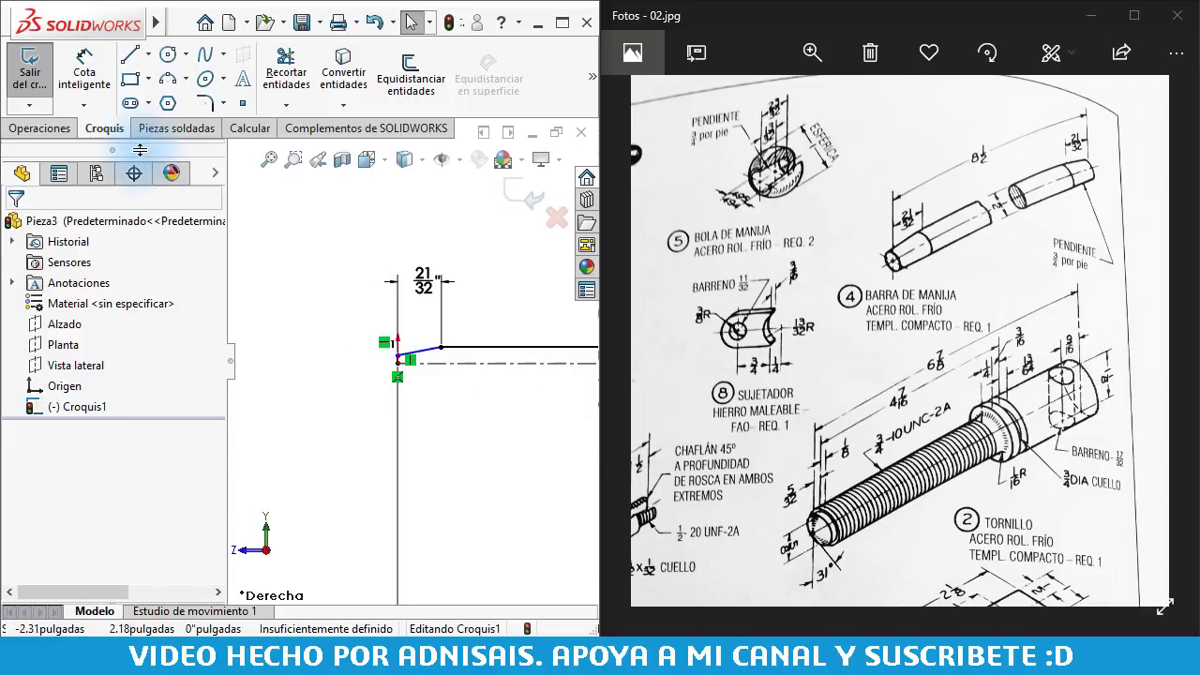
left_click(148, 56)
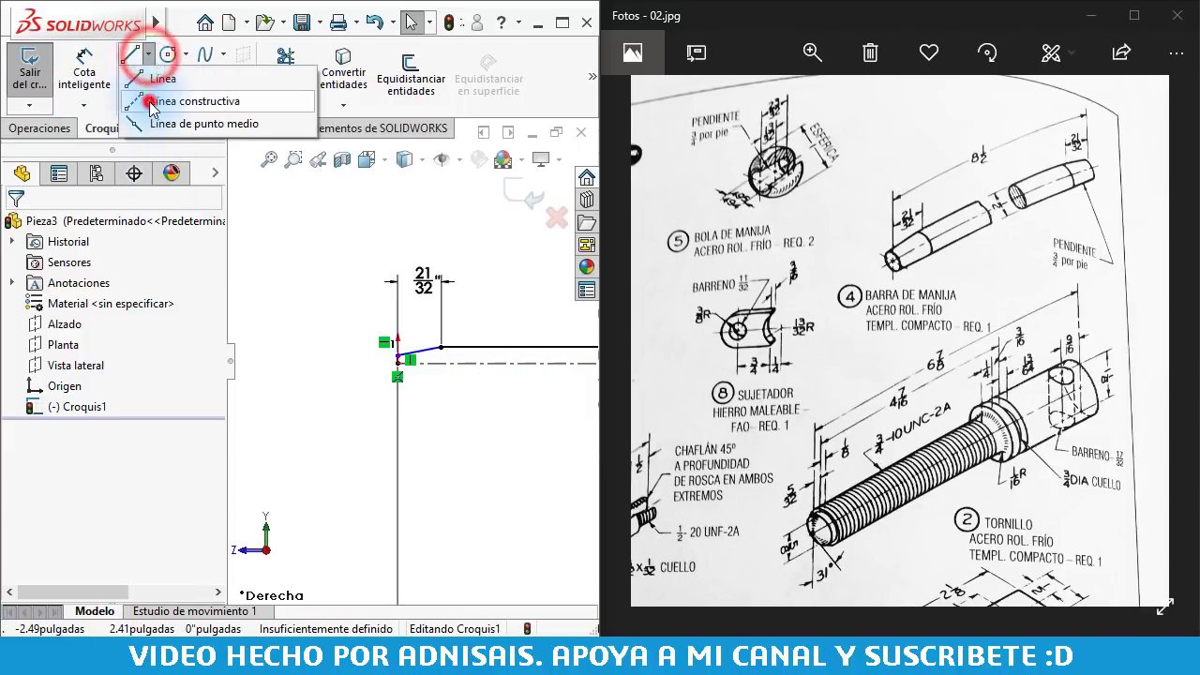
Draw a construction line collinear with the sloped edge, with its endpoint coincident with the centreline
left_click(151, 103)
left_click(287, 372)
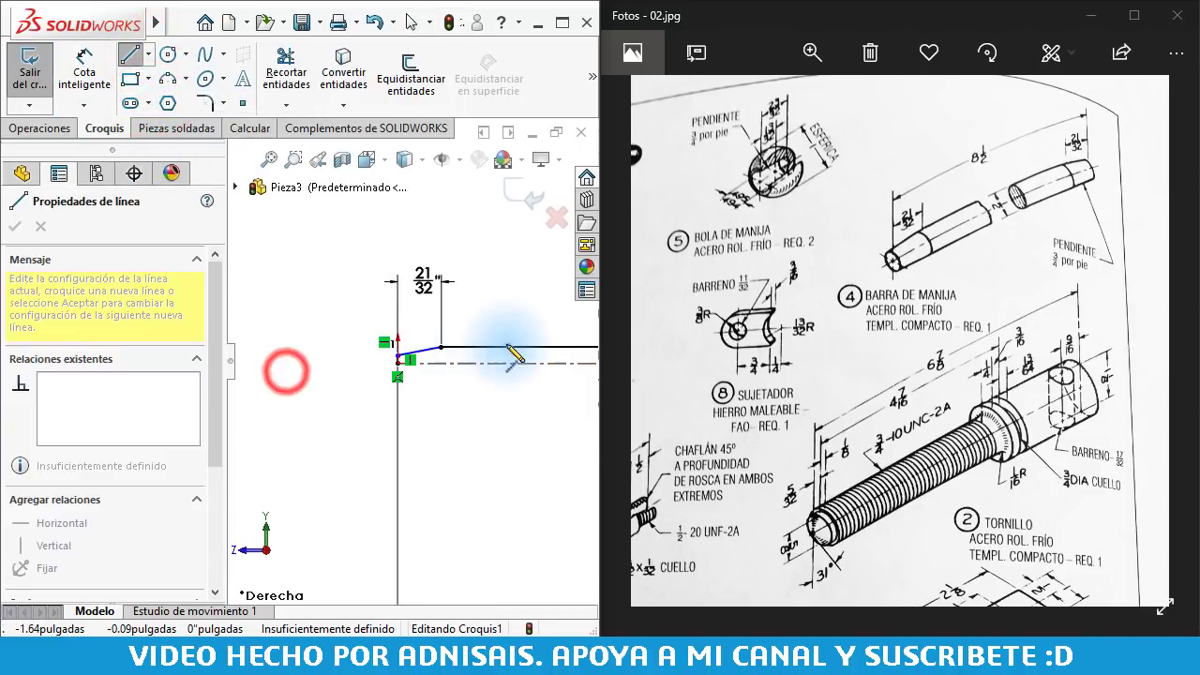
left_click(555, 310)
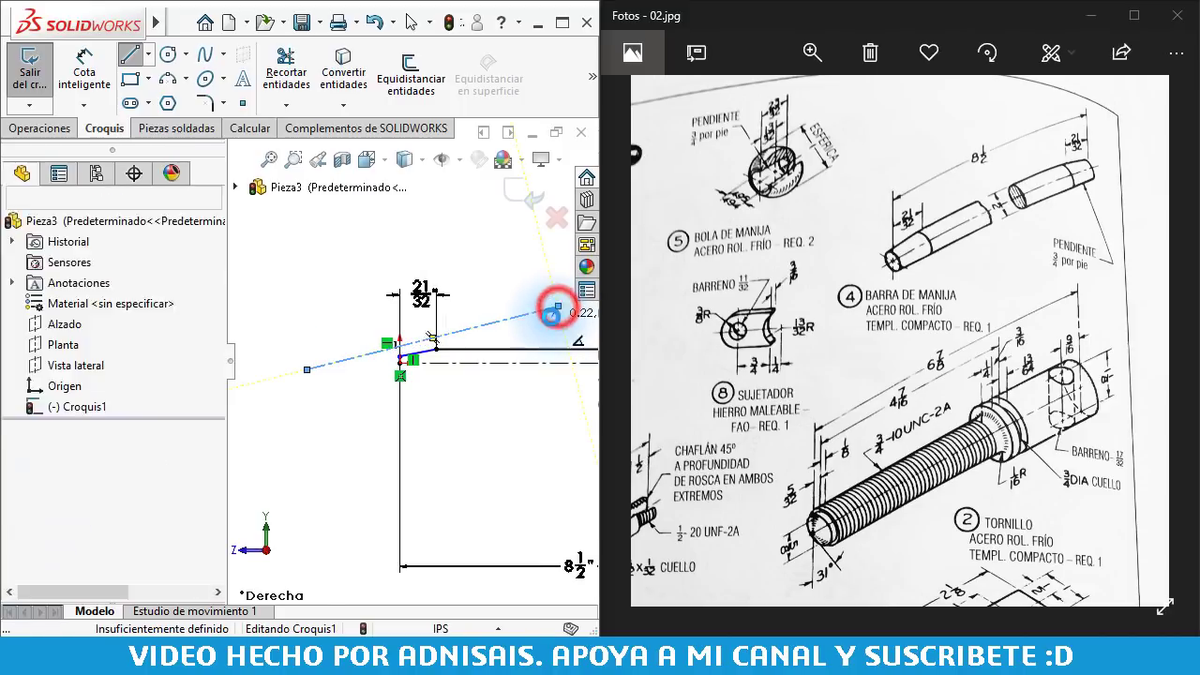
key("Escape")
left_click(426, 340)
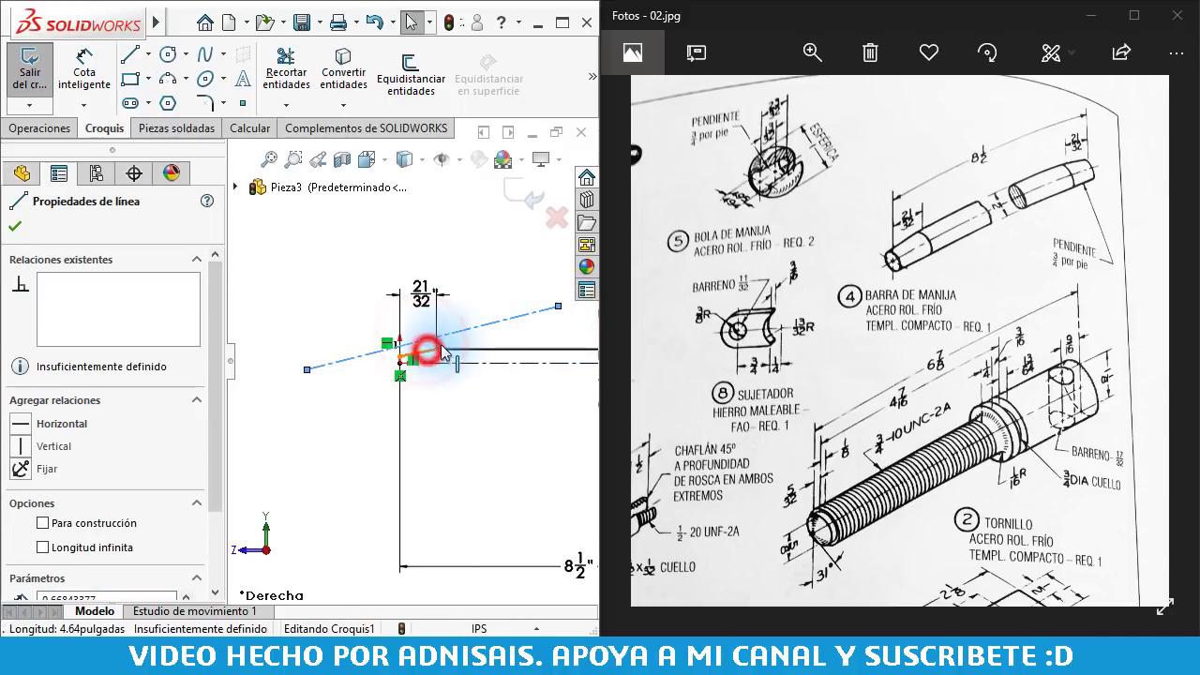
left_click(429, 353, "ctrl")
left_click(533, 267)
left_click(339, 260)
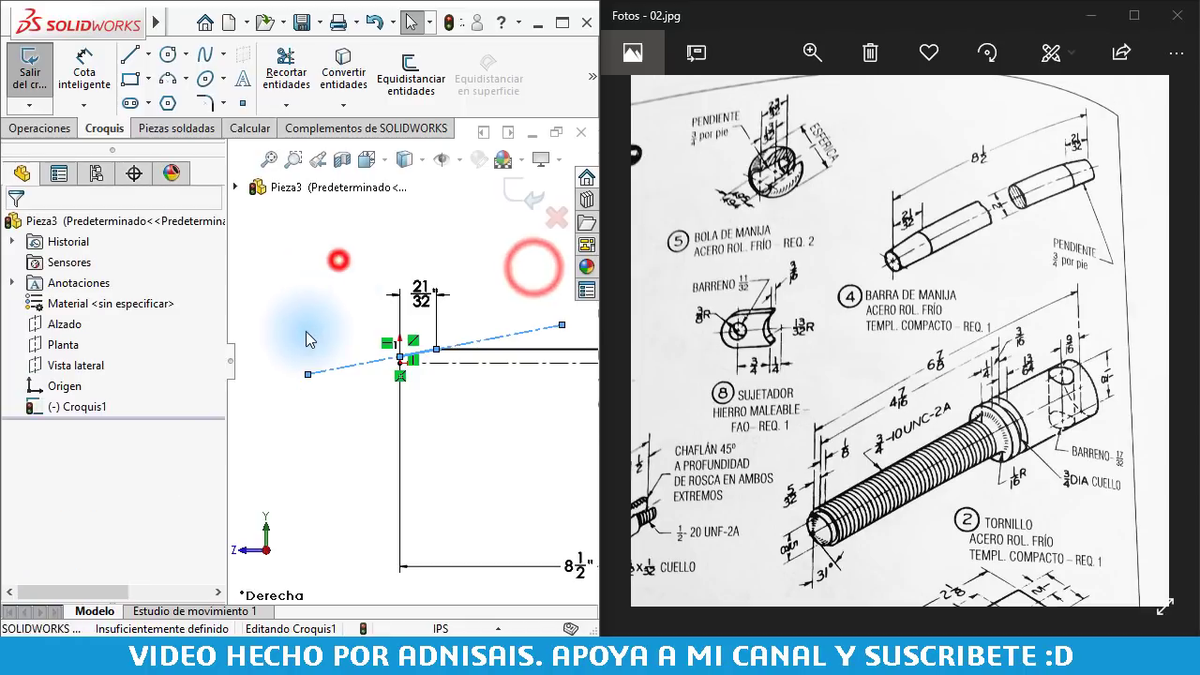
left_click(307, 374)
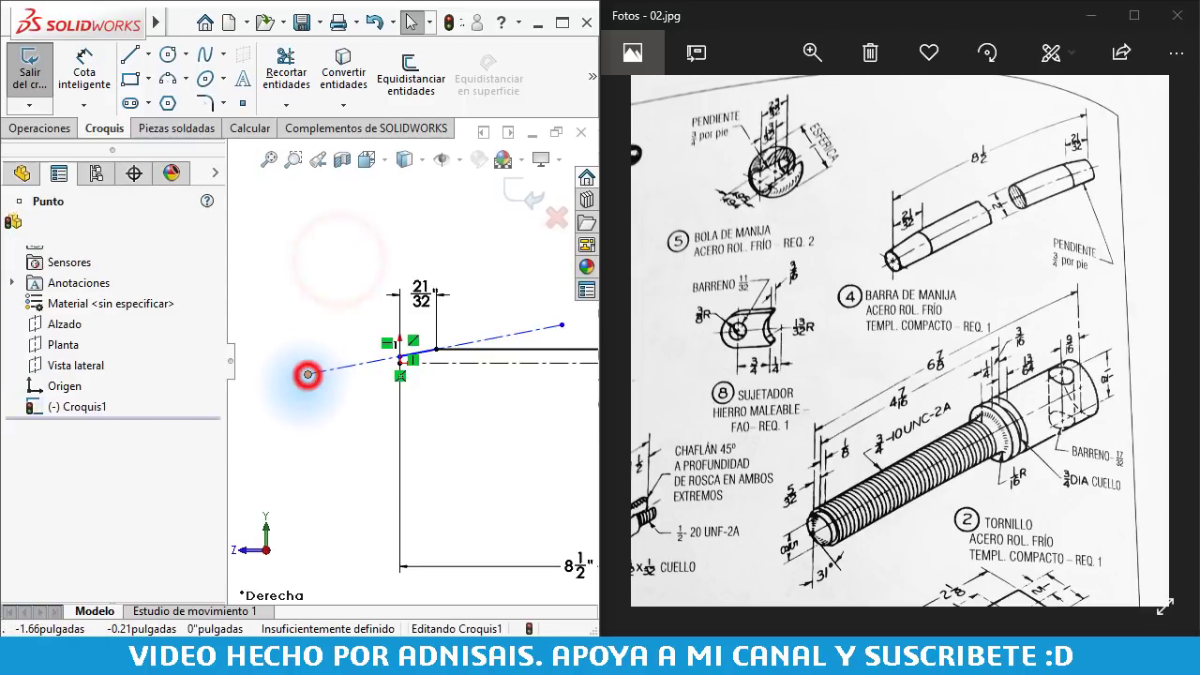
left_click(459, 362, "ctrl")
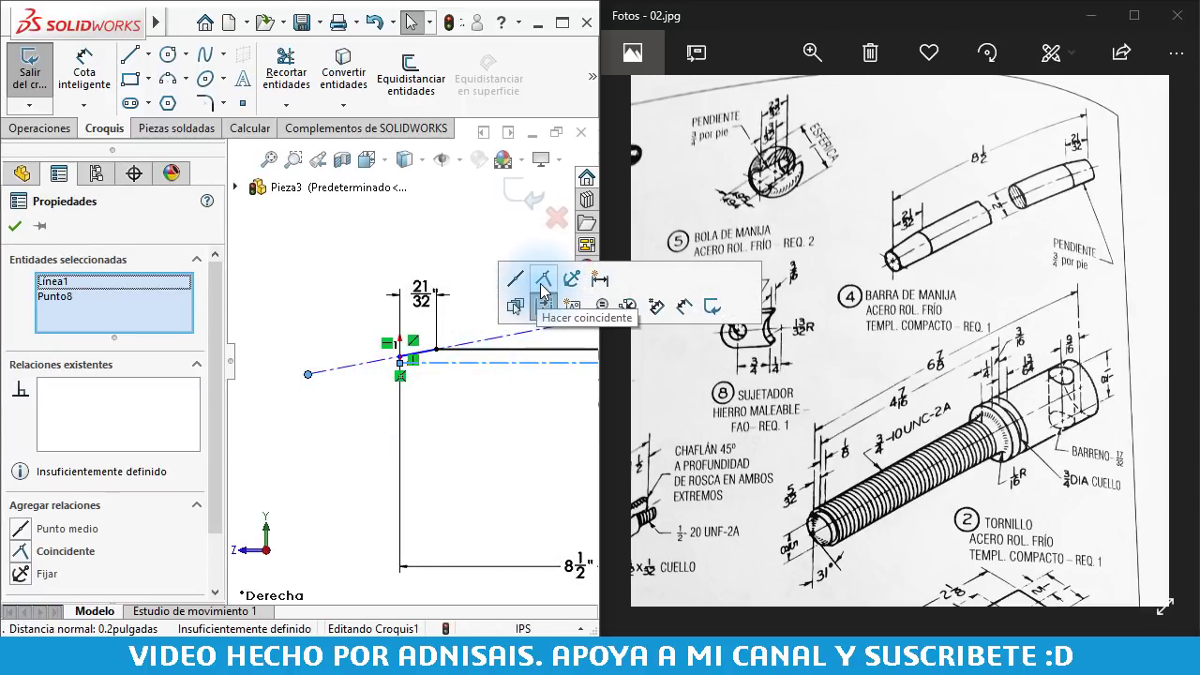
left_click(542, 280)
left_click(478, 426)
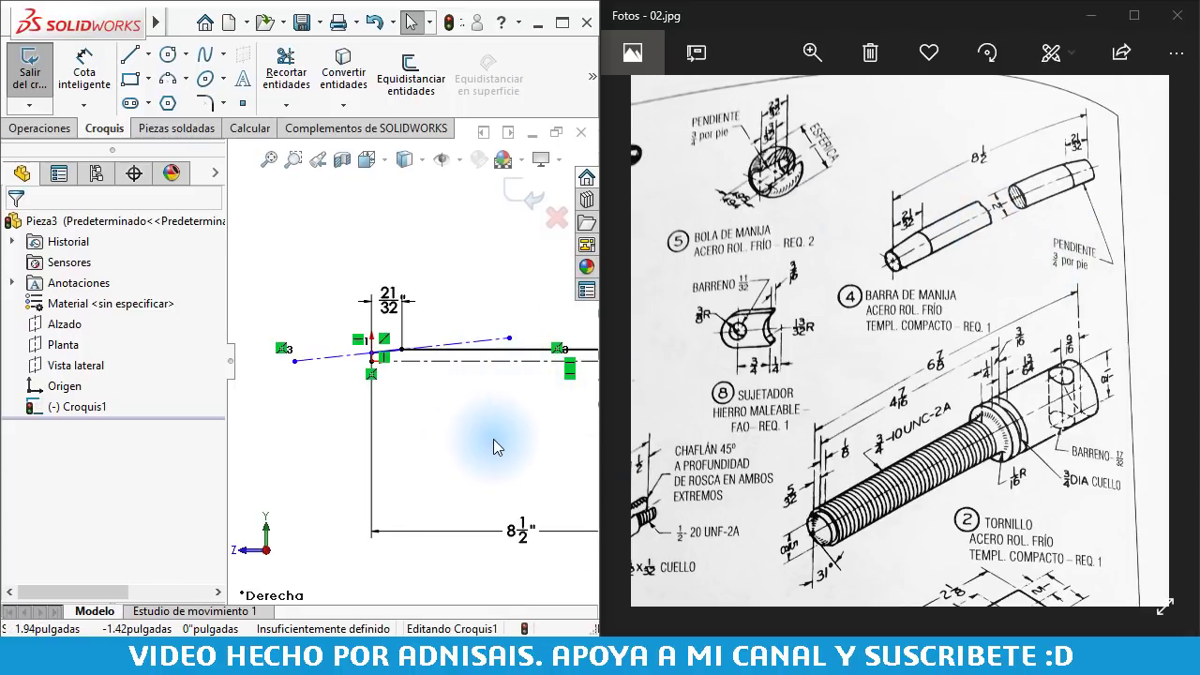
Dimension the slanted line's overall length to 12 in
right_click_drag(456, 448, 461, 349)
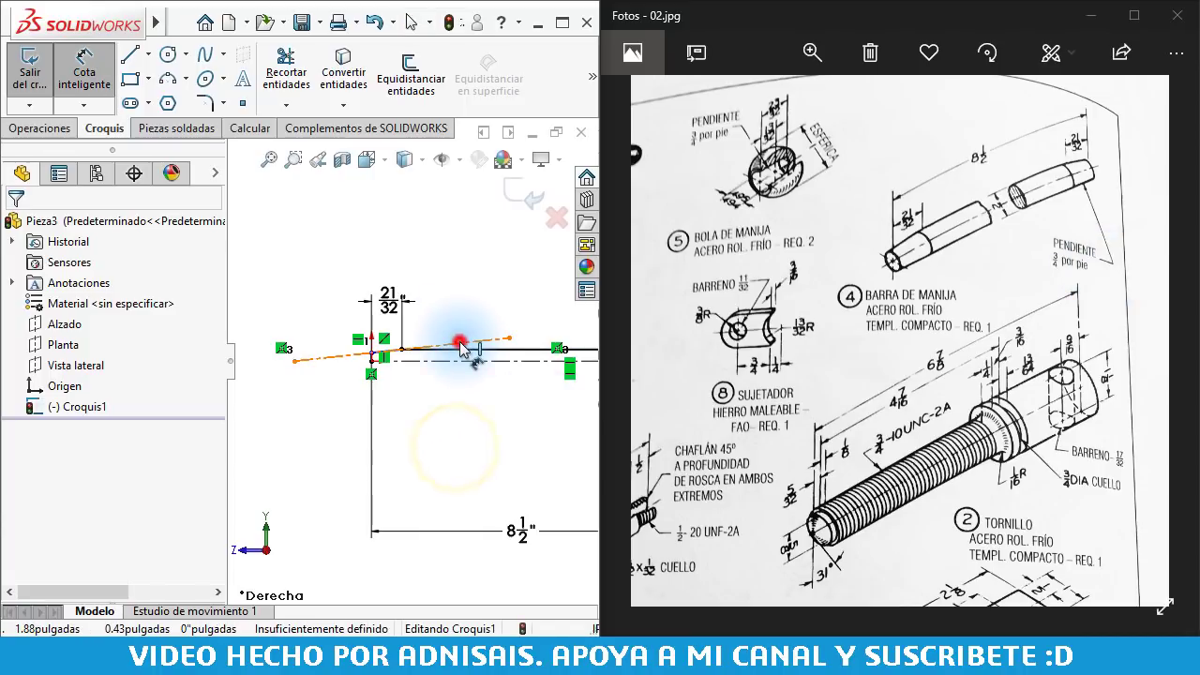
left_click(462, 348)
left_click(448, 460)
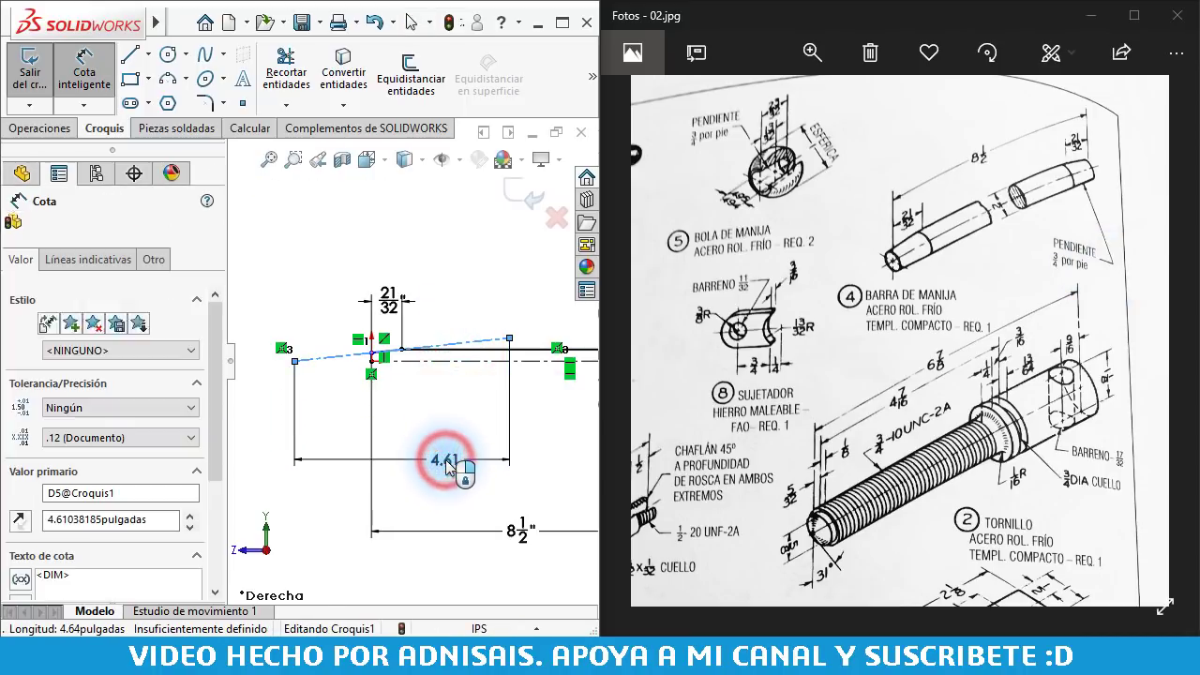
type("12")
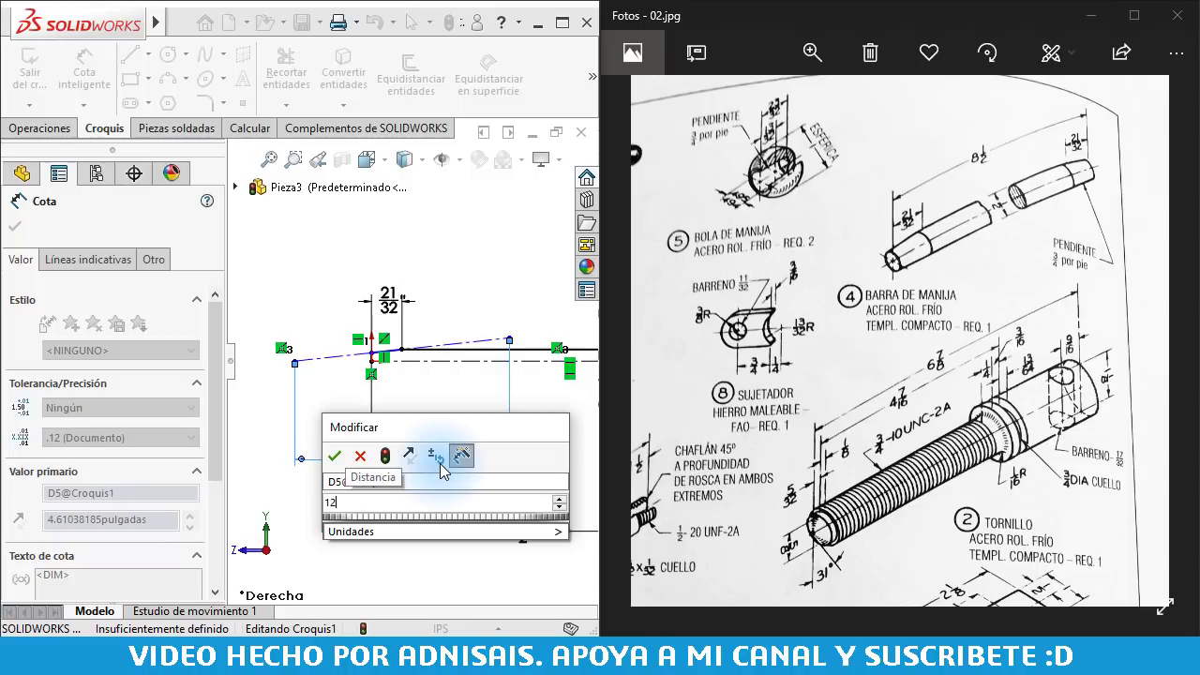
key("Return")
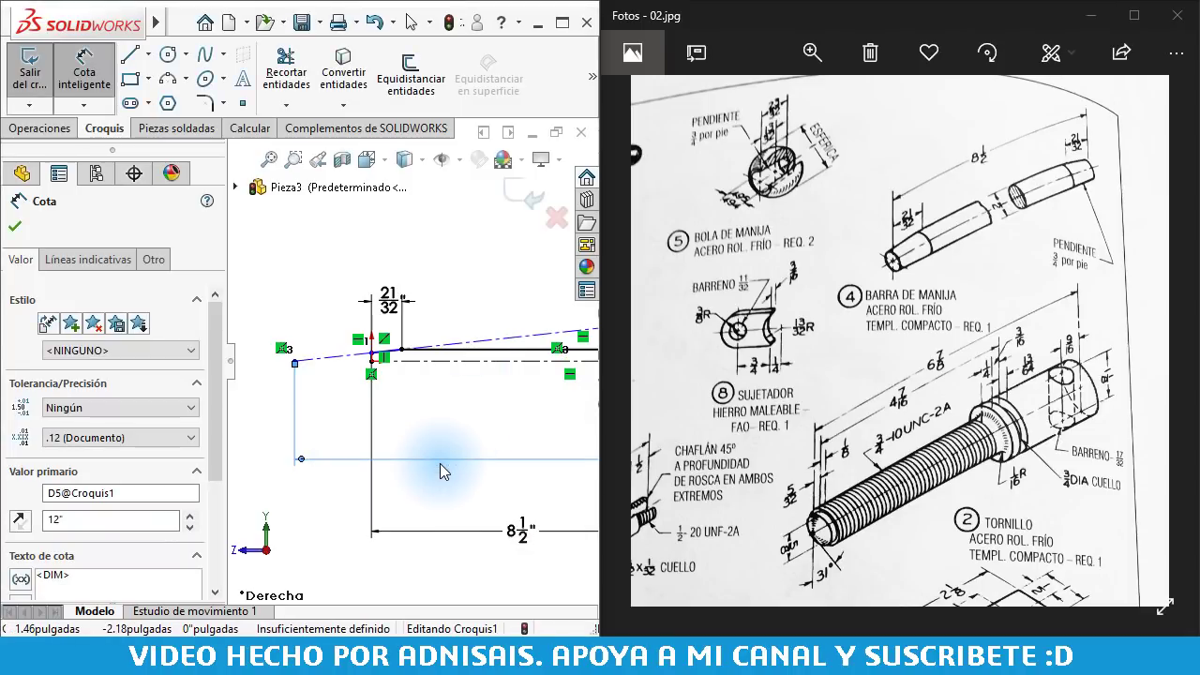
Adjust the right end point and dimension the right-end height to 3/4 in
left_click_drag(475, 387, 518, 323)
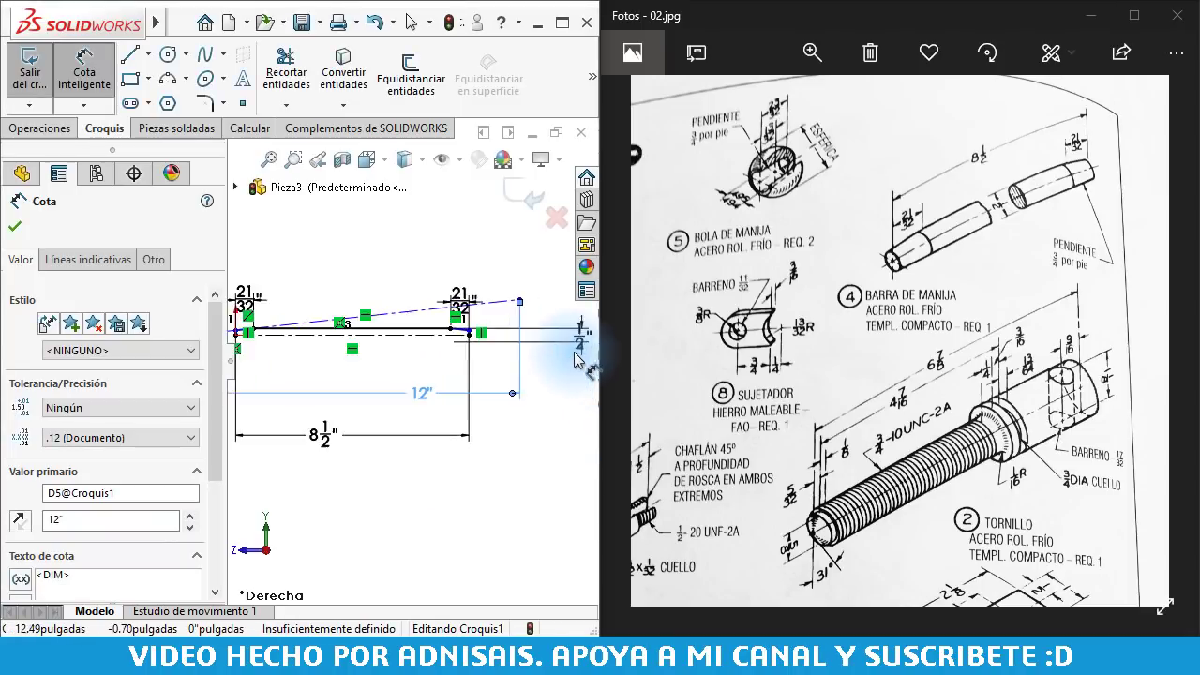
key("Escape")
left_click_drag(495, 271, 464, 274)
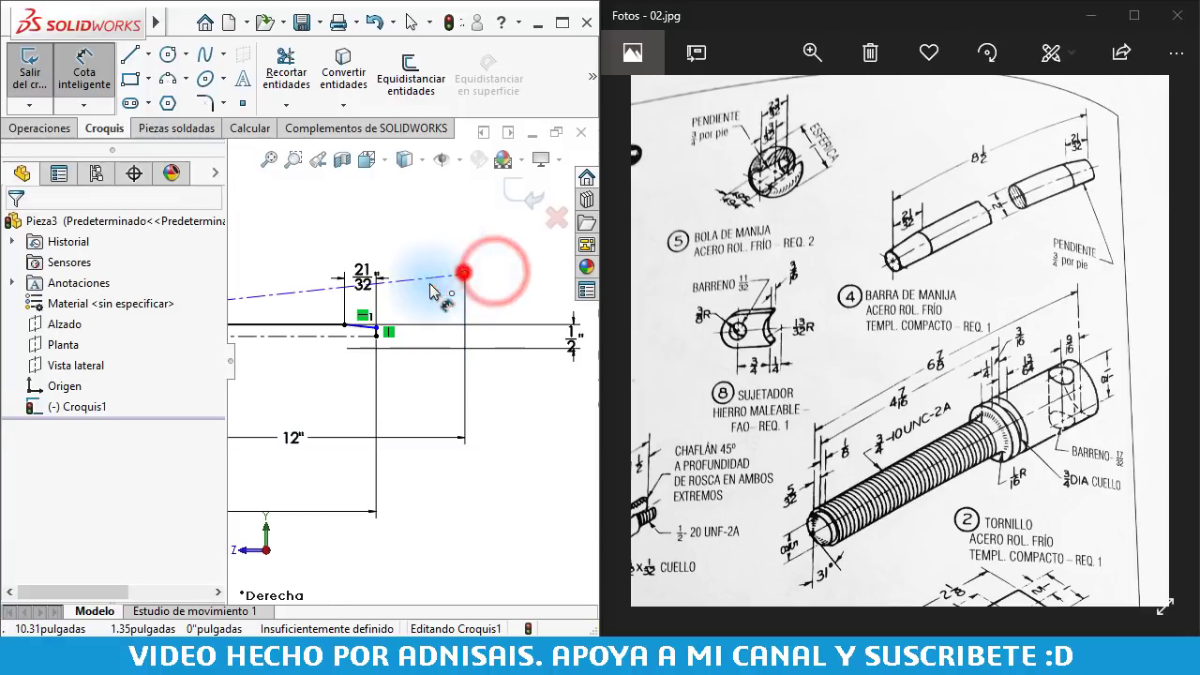
left_click(345, 338)
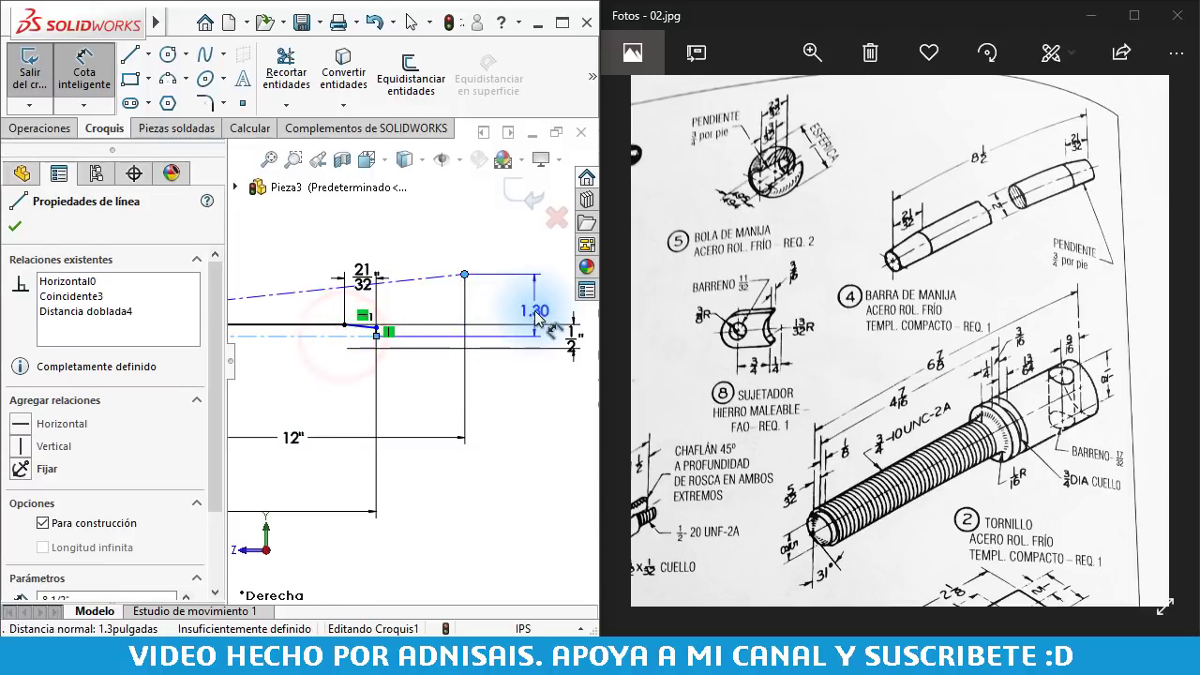
left_click(535, 311)
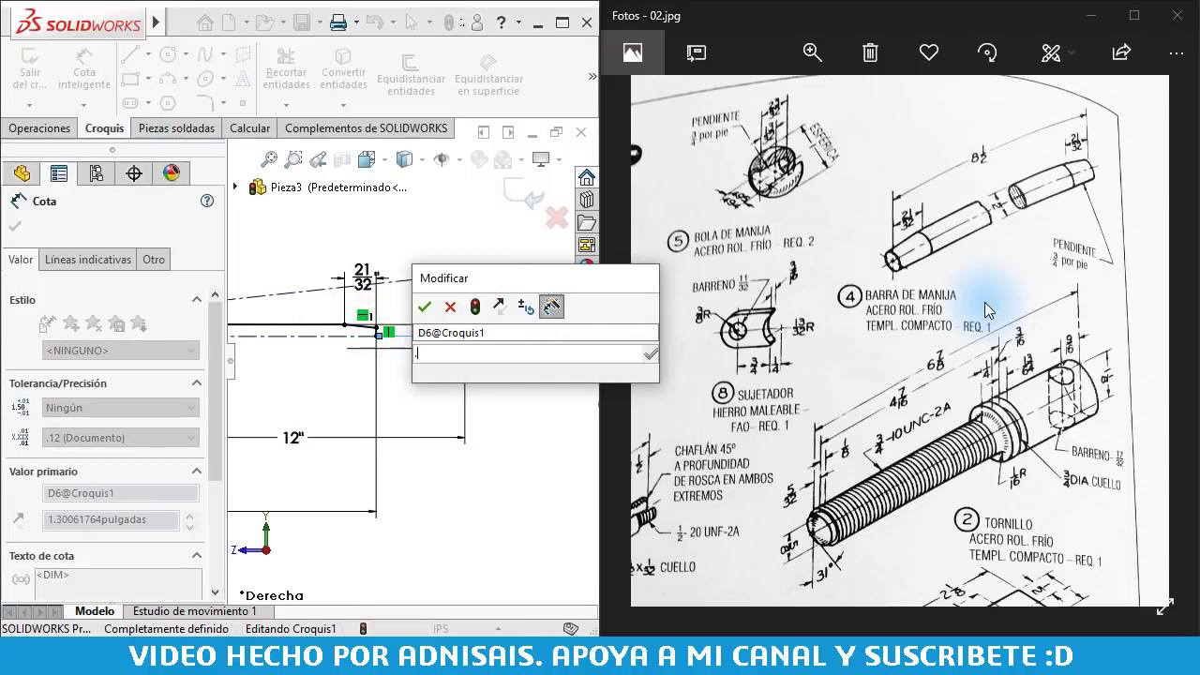
type("75in")
key("Return")
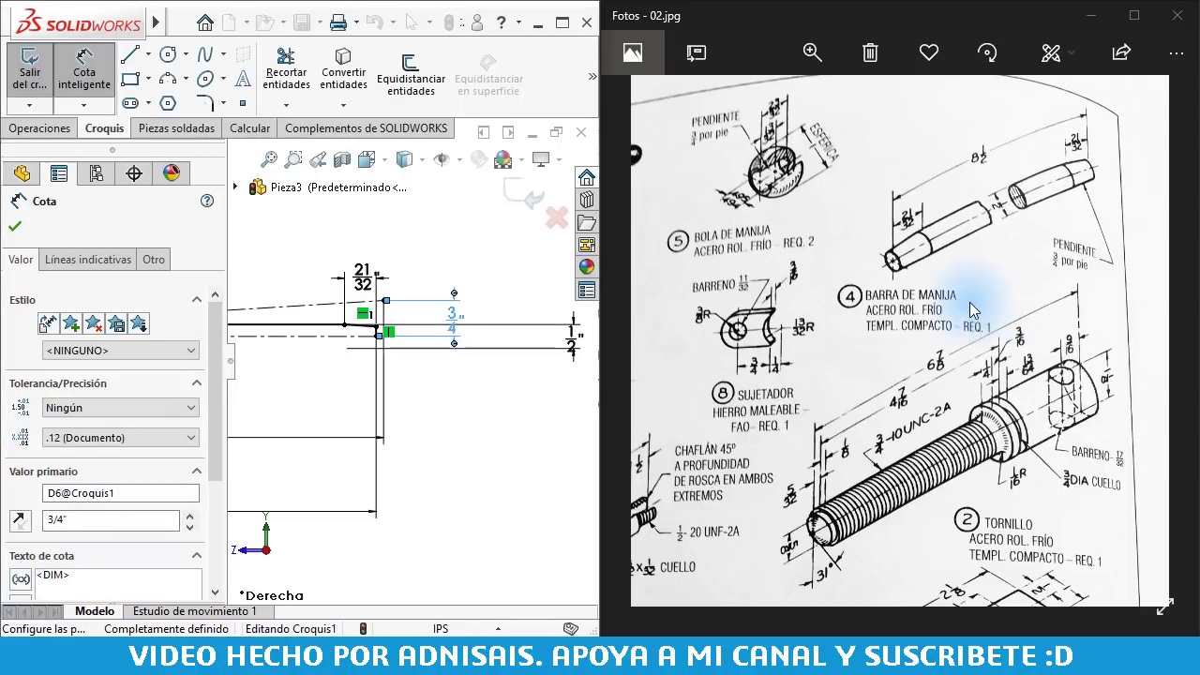
Reposition the 12 in dimension below the profile and the right-end 21/32 dimension beside it
scroll(574, 347, "up", 3)
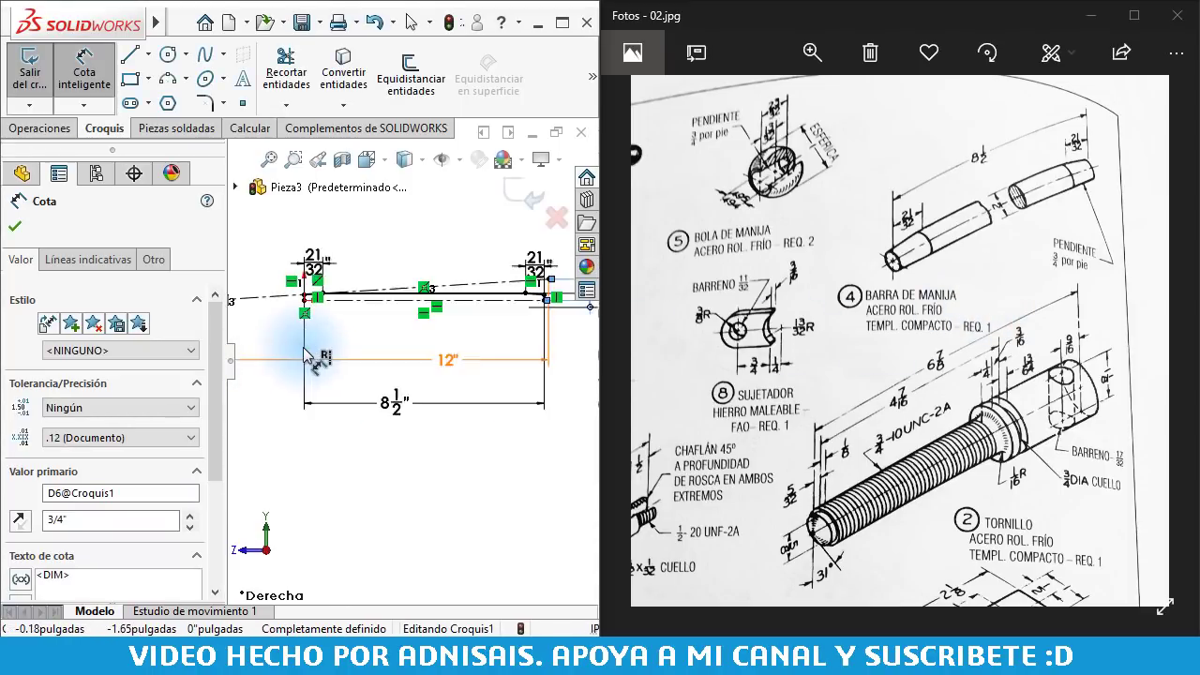
scroll(320, 283, "down", 3)
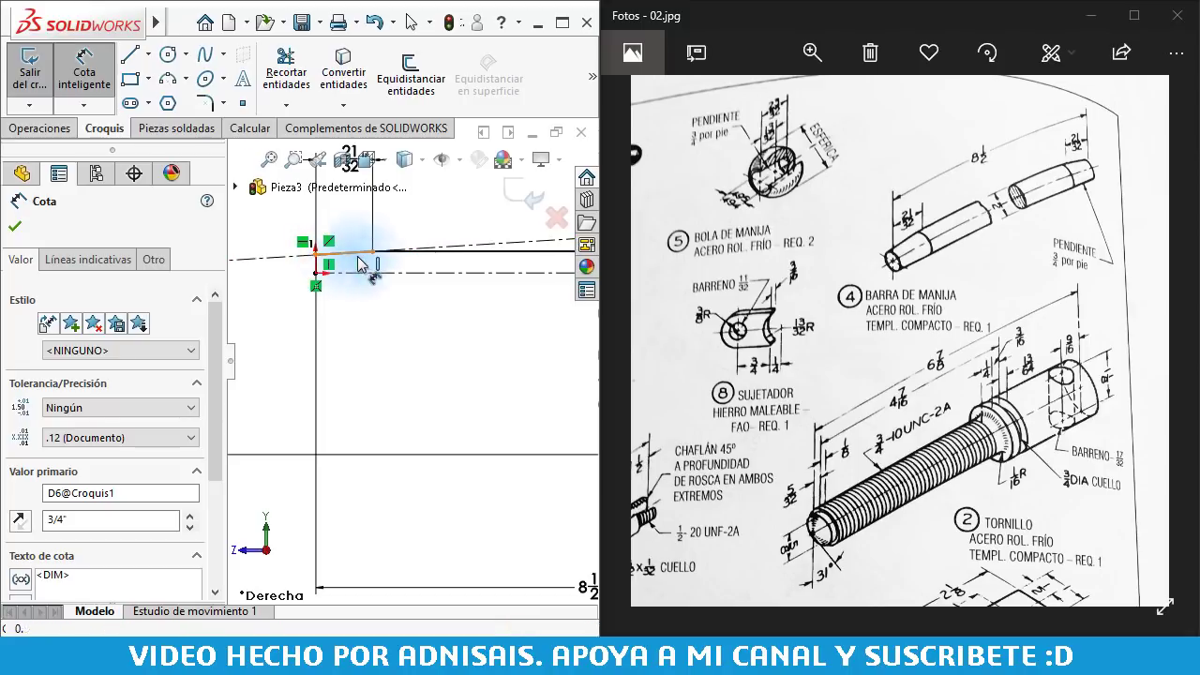
scroll(469, 310, "up", 3)
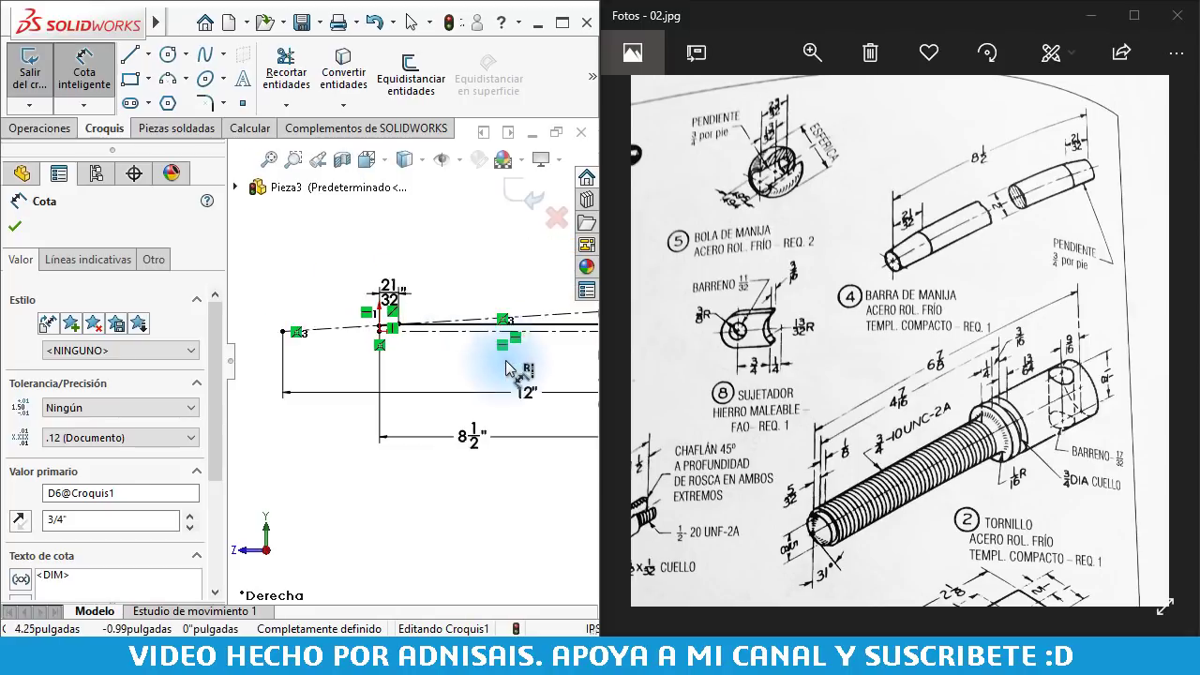
scroll(525, 333, "down", 3)
scroll(507, 335, "down", 2)
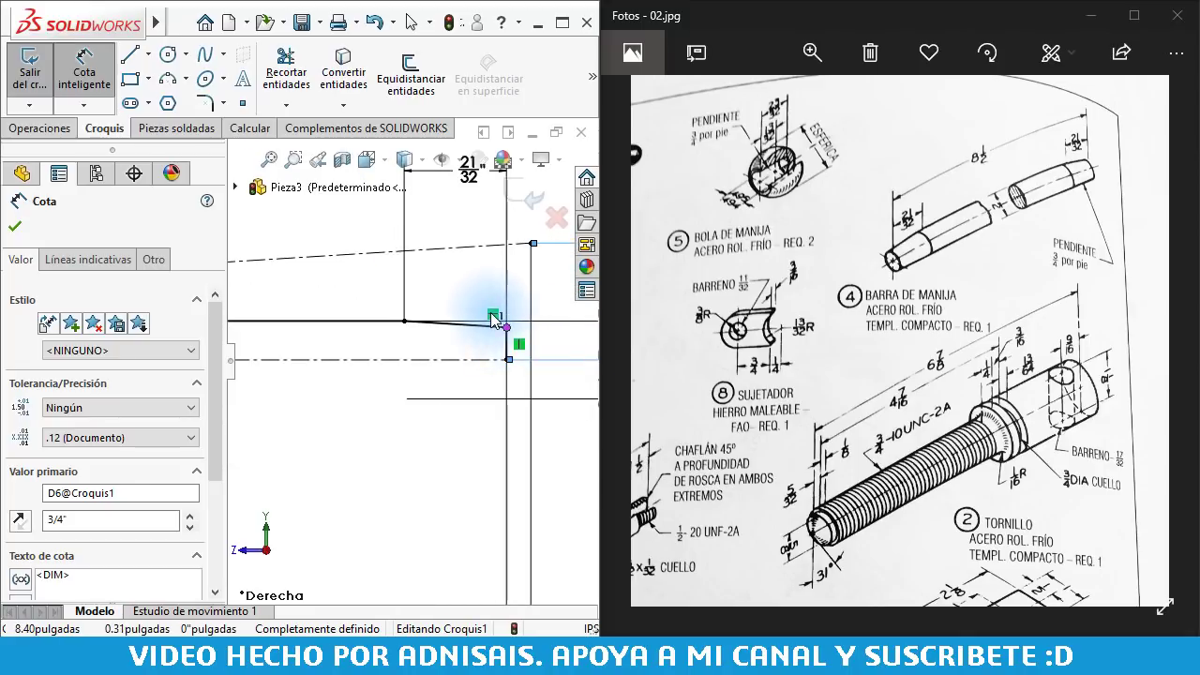
scroll(402, 329, "up", 3)
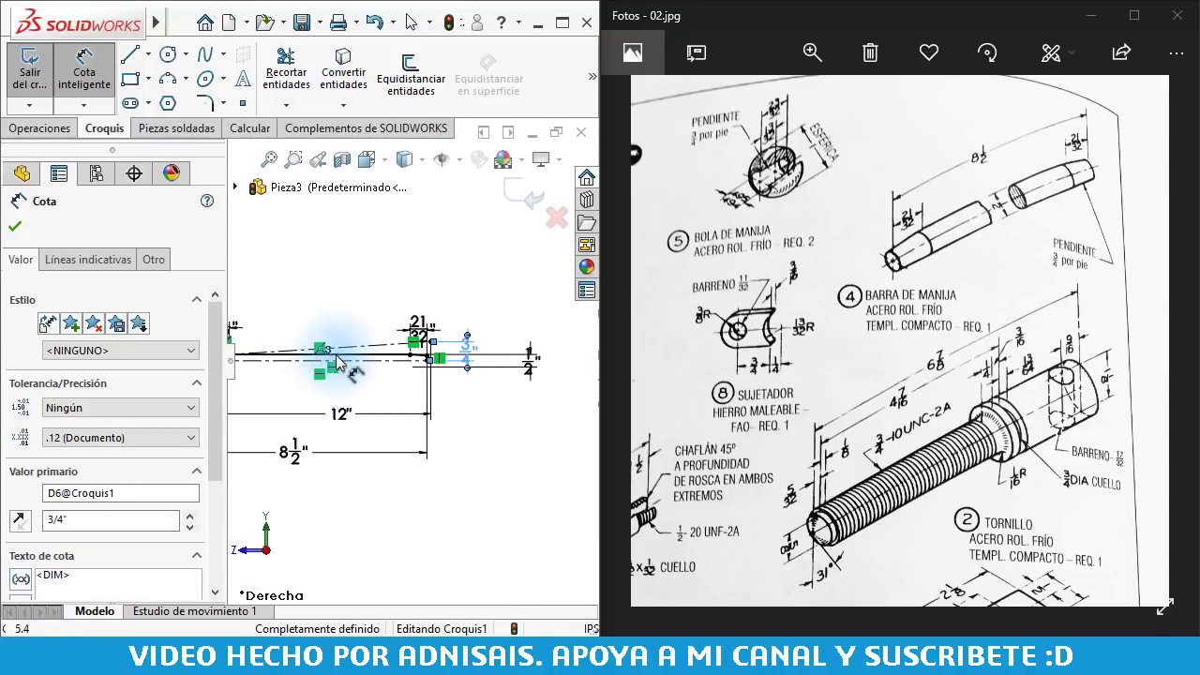
scroll(316, 344, "up", 2)
scroll(292, 386, "down", 1)
scroll(335, 402, "down", 1)
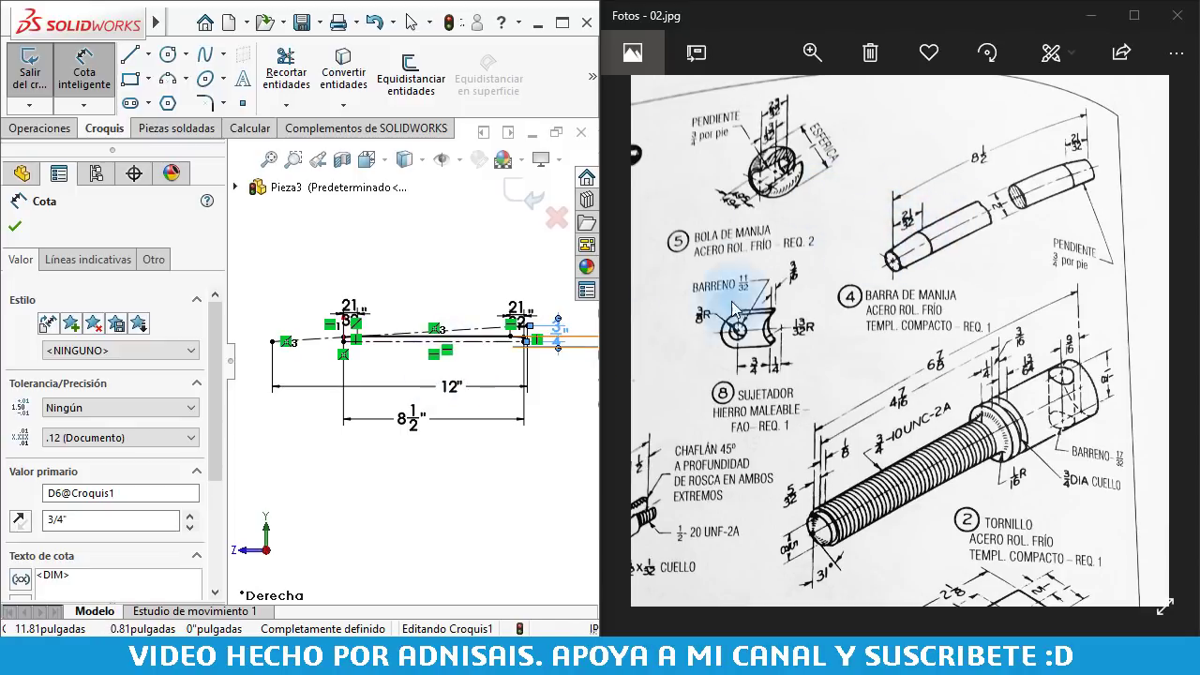
left_click(451, 385)
left_click(424, 389)
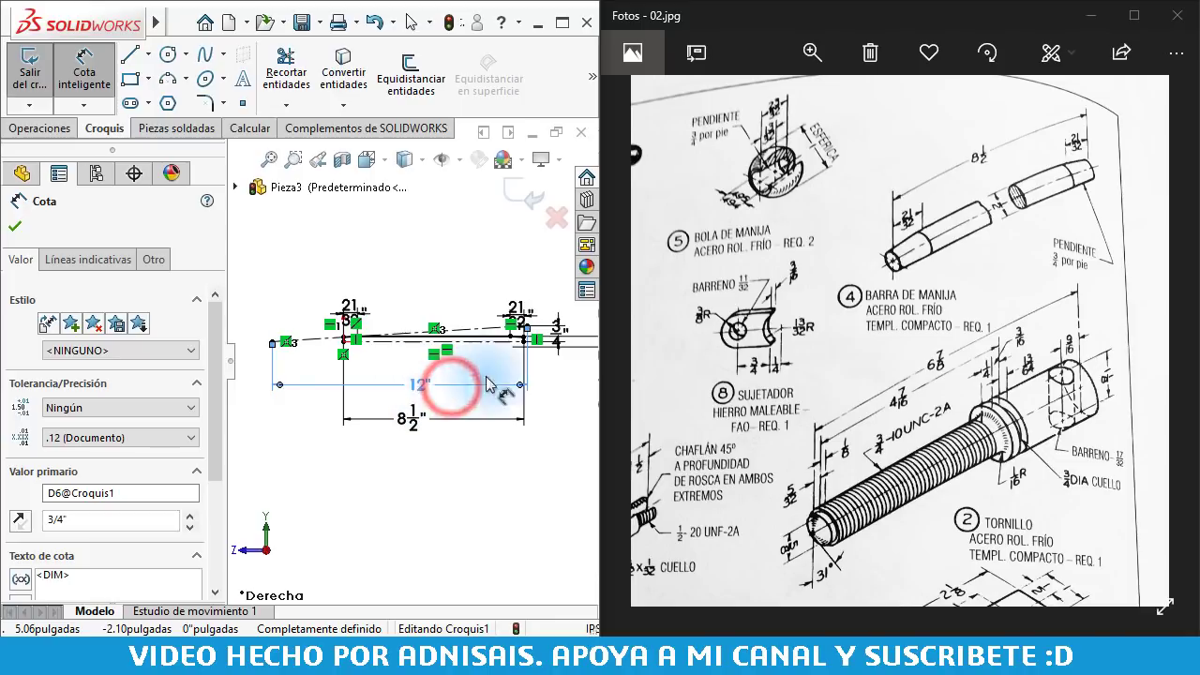
left_click(567, 328)
left_click(464, 343)
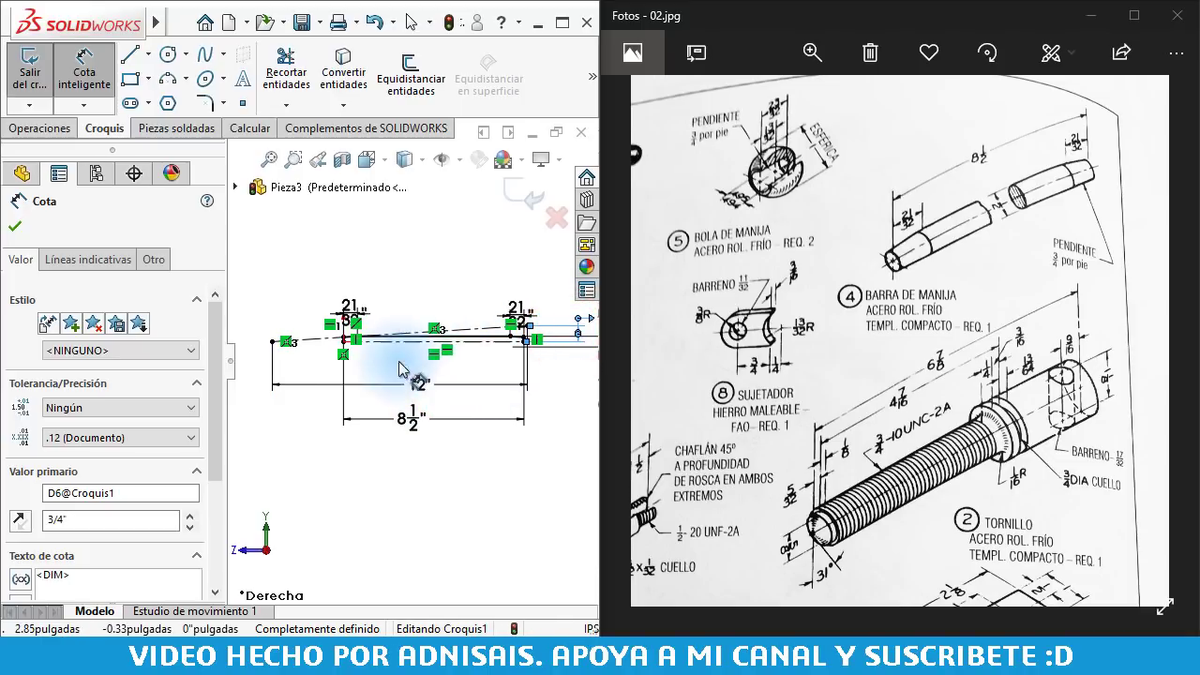
key("Escape")
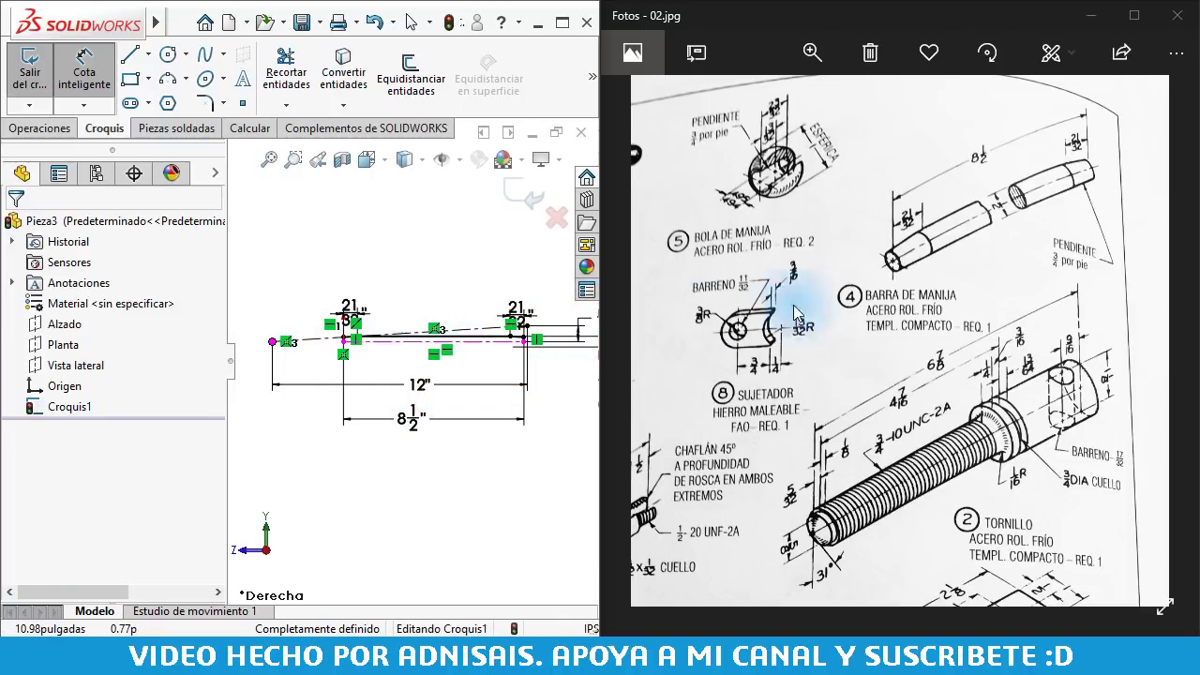
key("Escape")
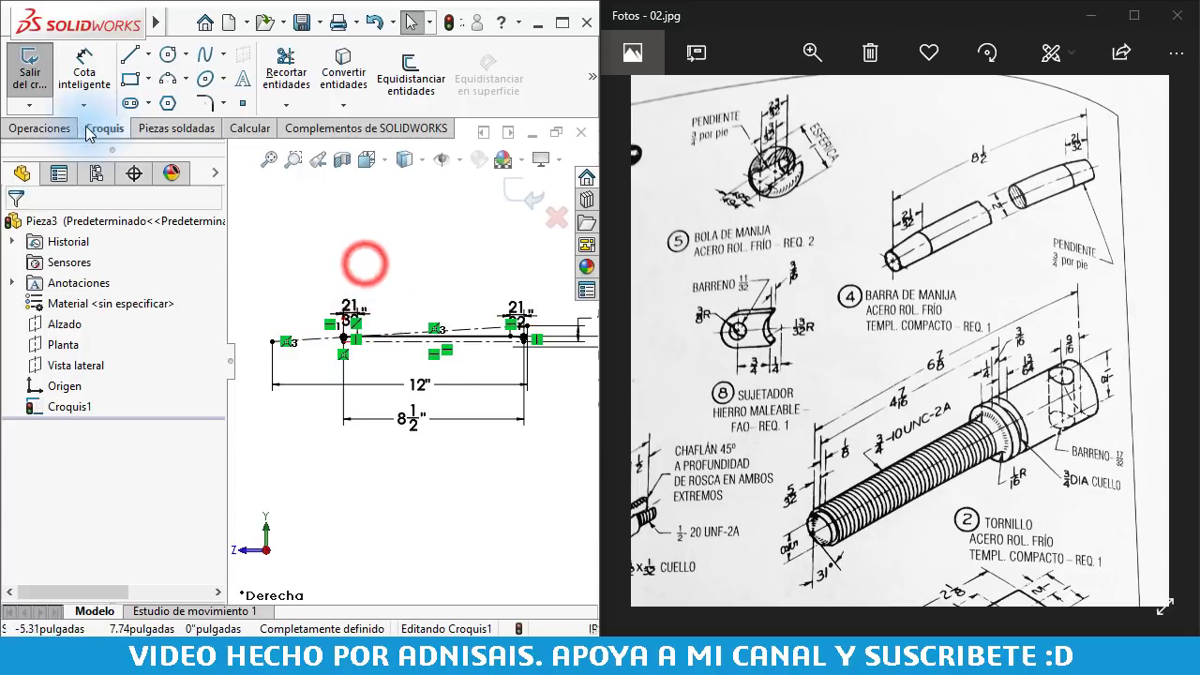
Revolve the profile 360° about the centreline into a solid tapered shaft
left_click(40, 127)
left_click(116, 90)
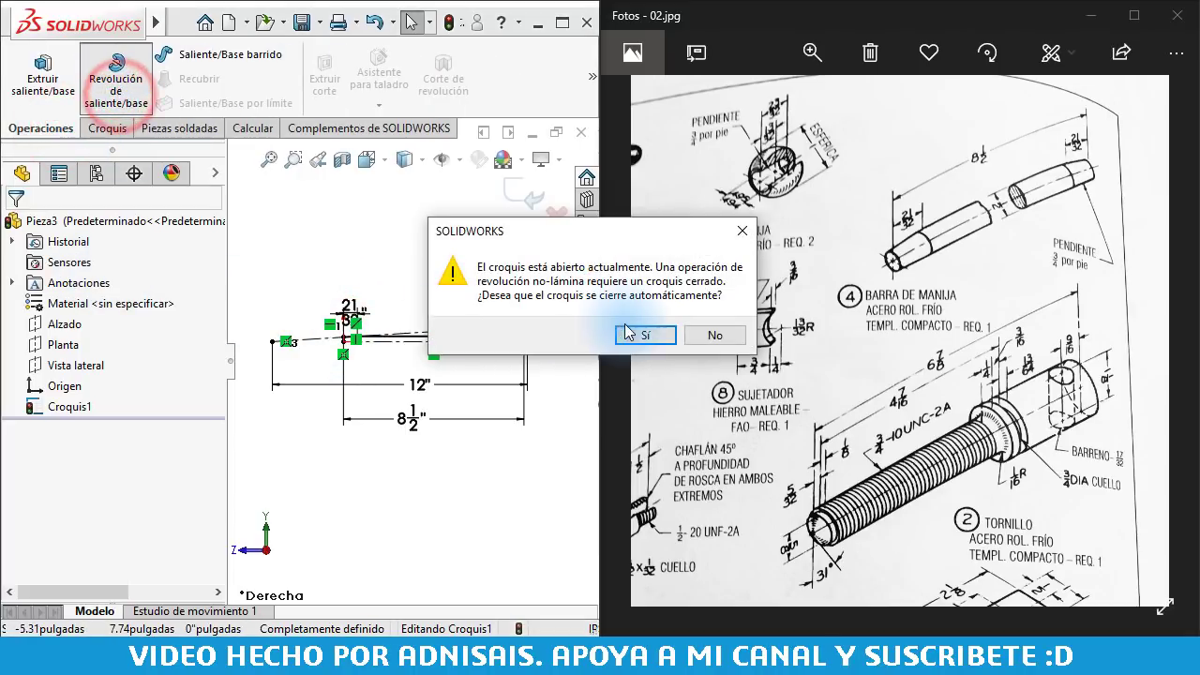
left_click(624, 334)
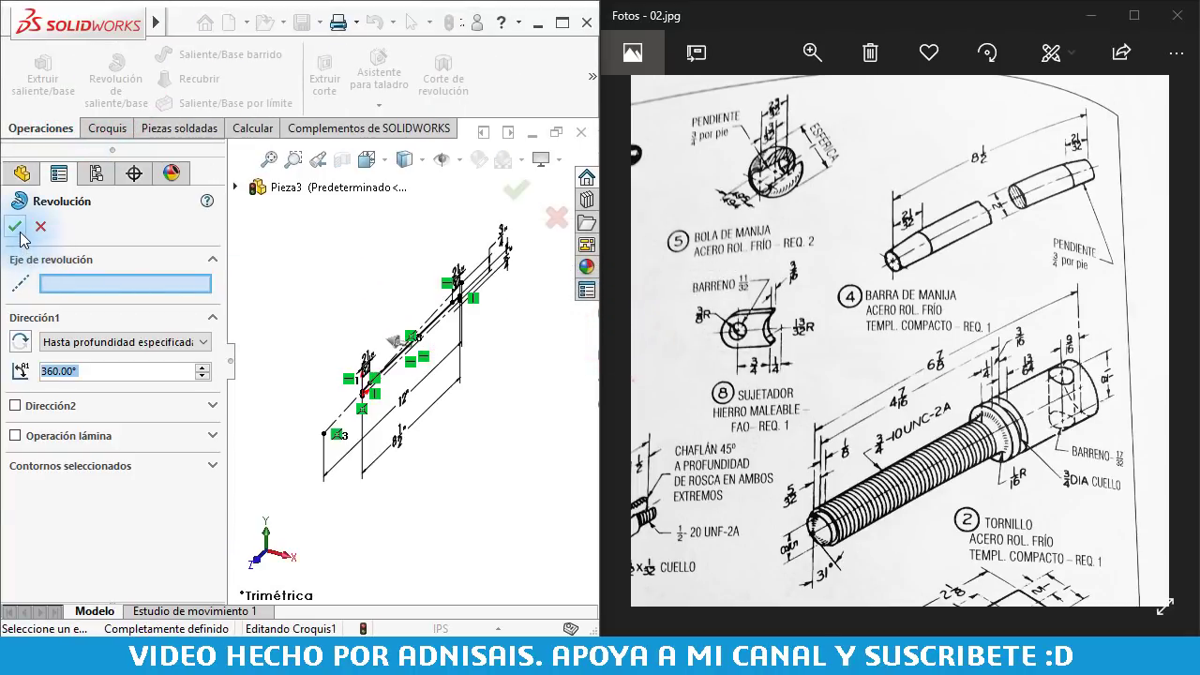
scroll(437, 333, "down", 3)
scroll(423, 295, "down", 3)
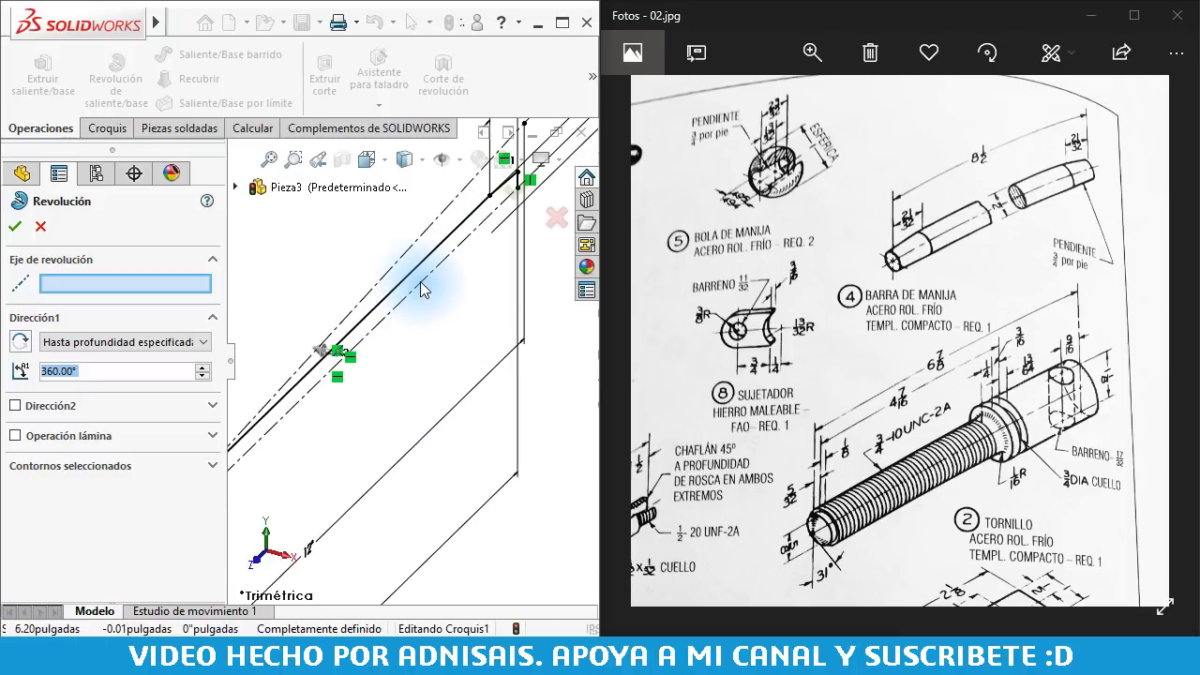
left_click(421, 284)
left_click(14, 226)
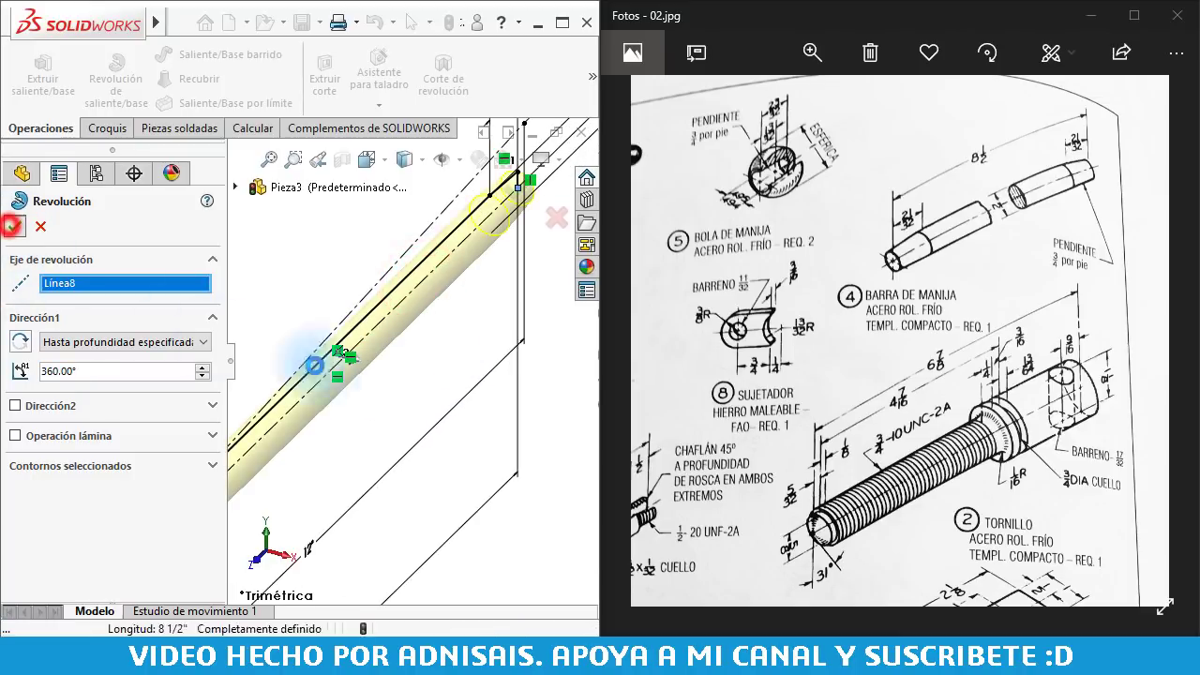
scroll(372, 390, "up", 4)
middle_click_drag(370, 393, 350, 419)
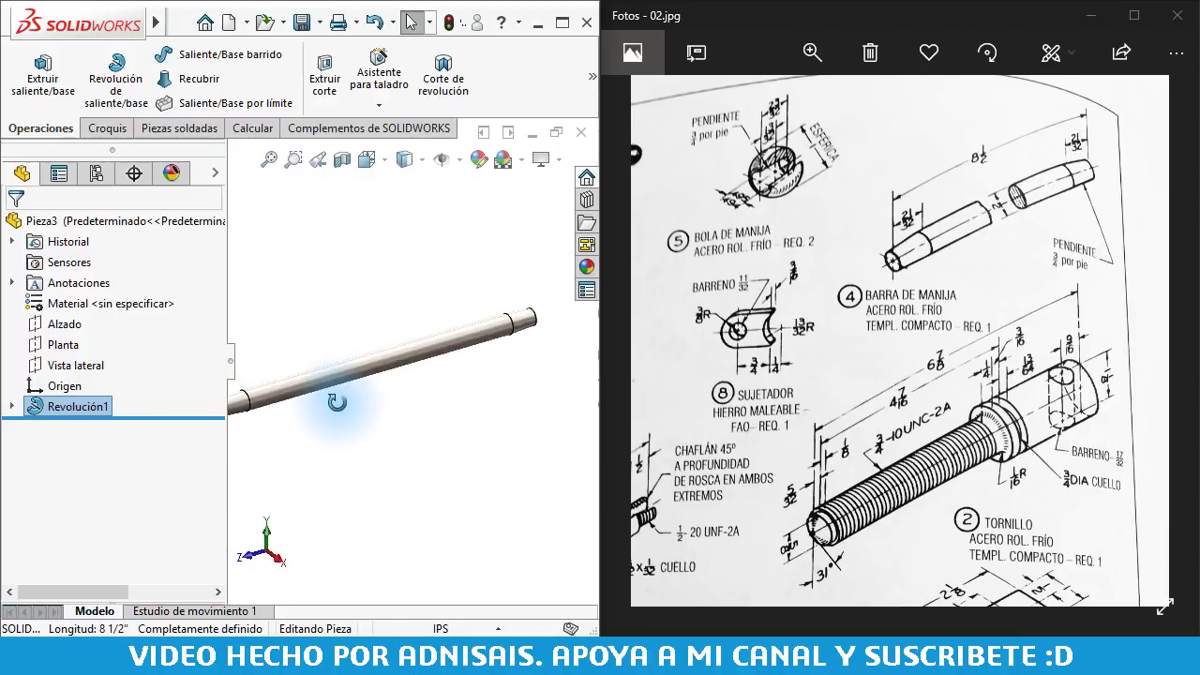
left_click(324, 287)
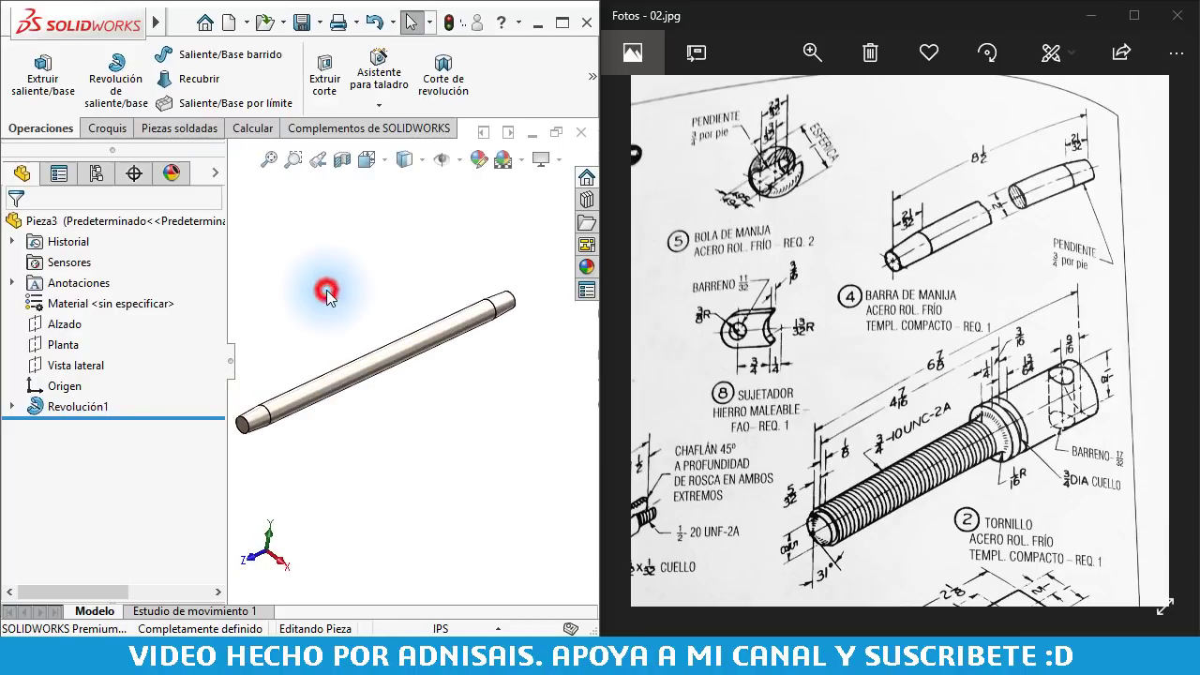
Save the part as 9090909-88
left_click(302, 21)
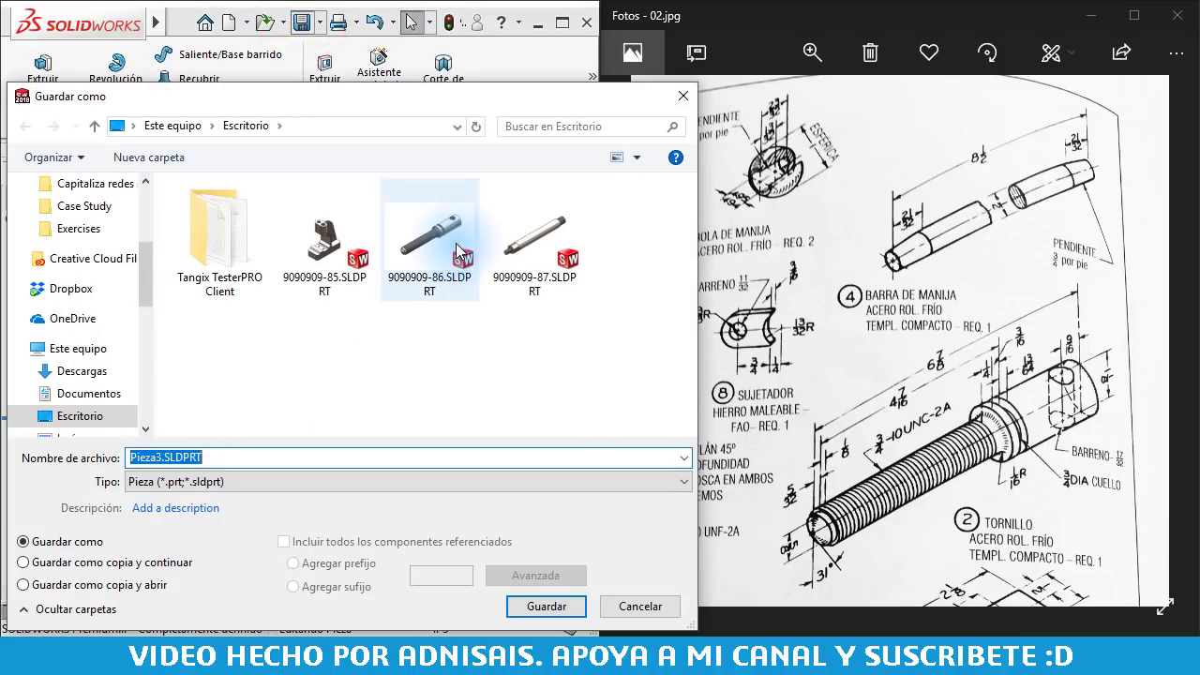
type("0909")
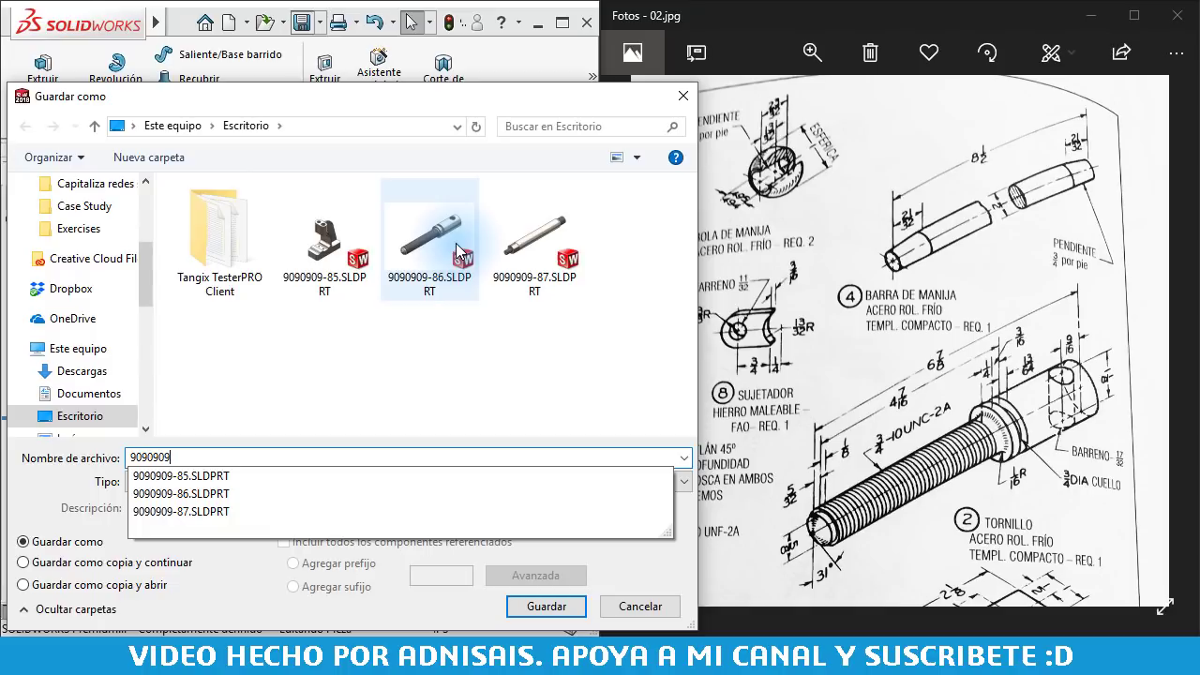
type("-88")
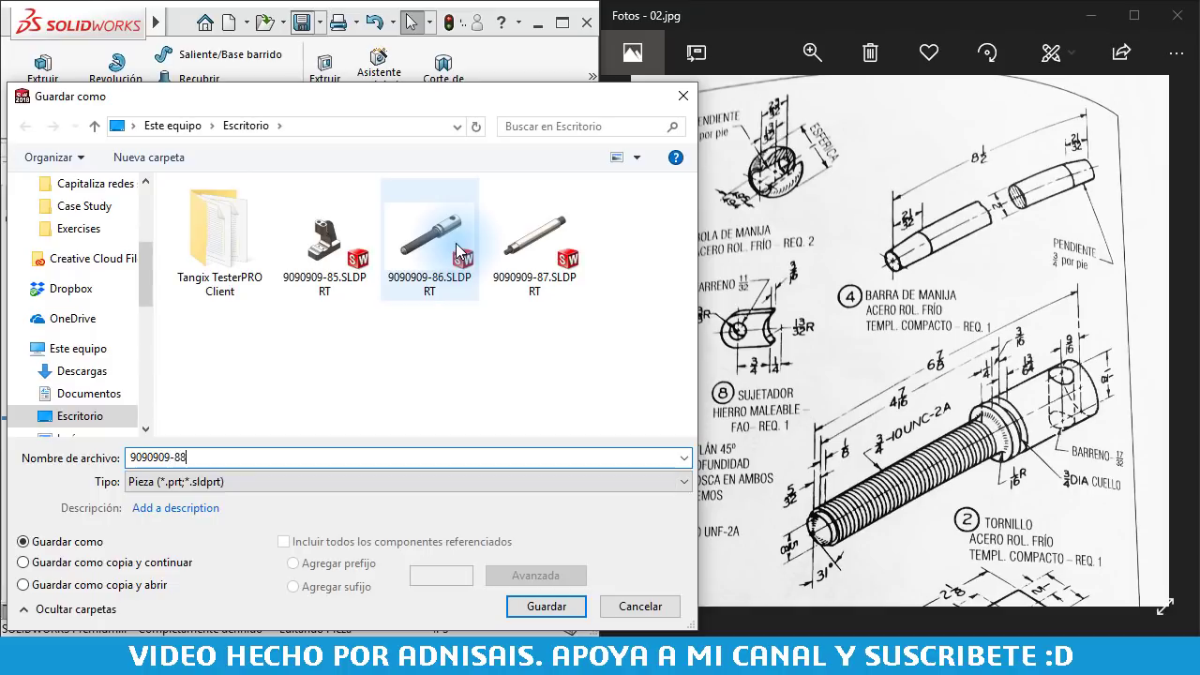
key("Return")
left_click(455, 243)
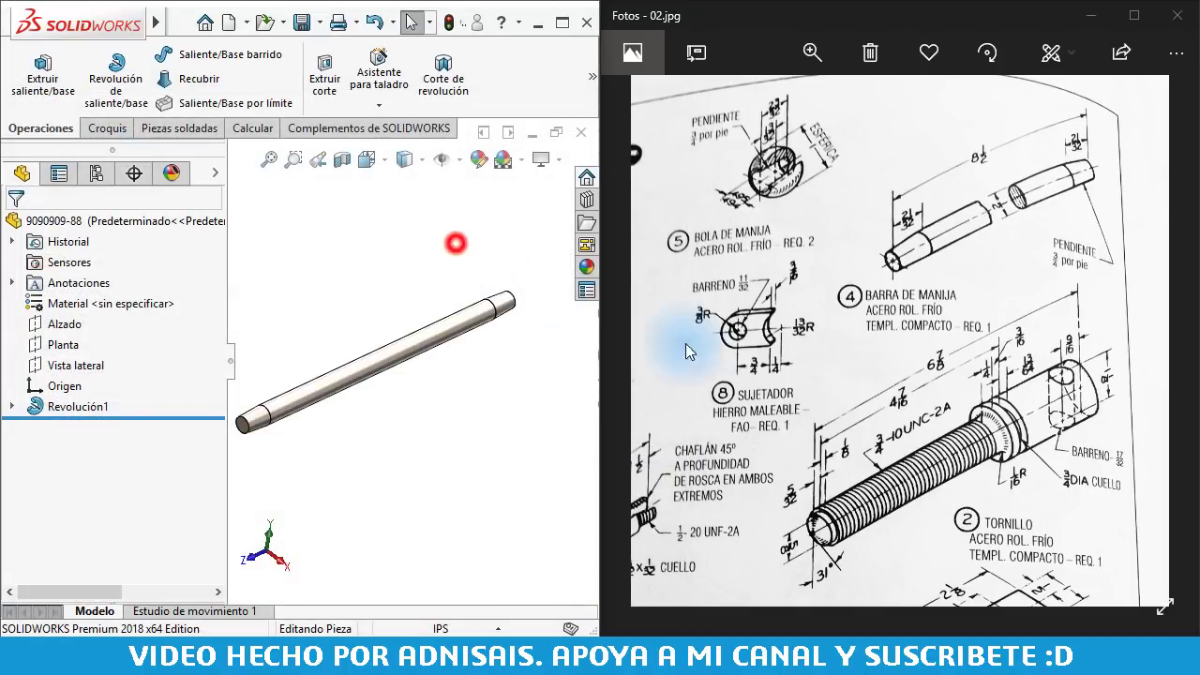
Create a new part and switch its unit system to IPS (inches)
left_click_drag(724, 202, 736, 206)
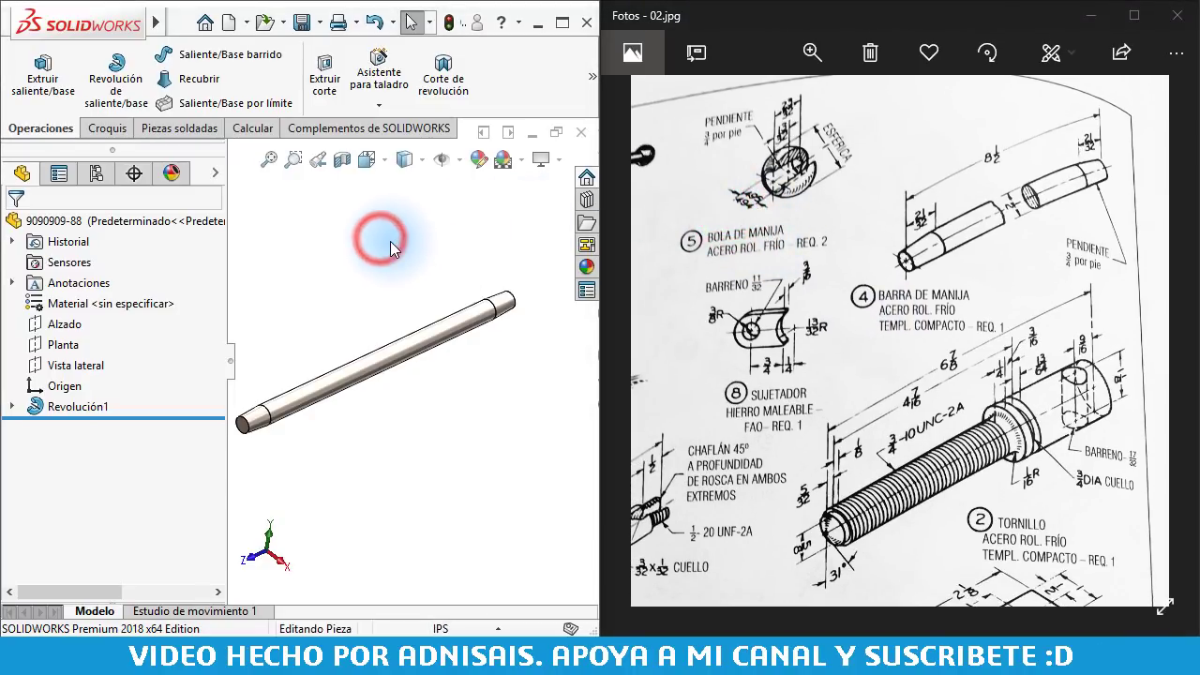
key("ctrl+n")
key("Return")
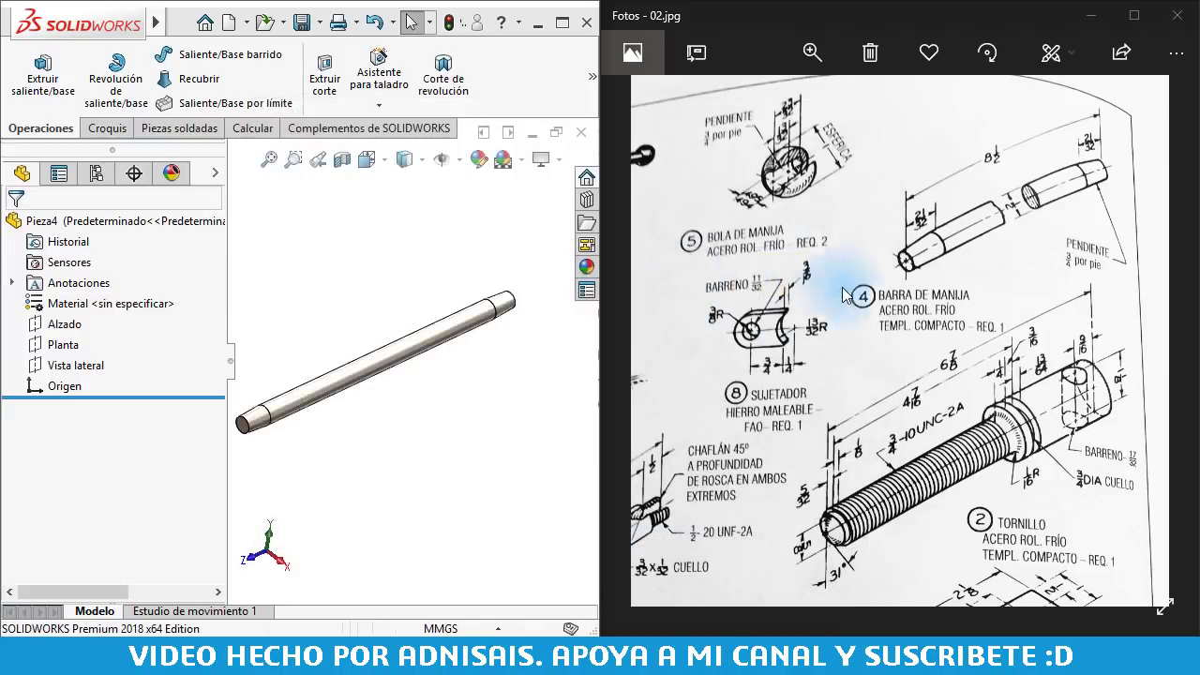
left_click(477, 629)
left_click(425, 573)
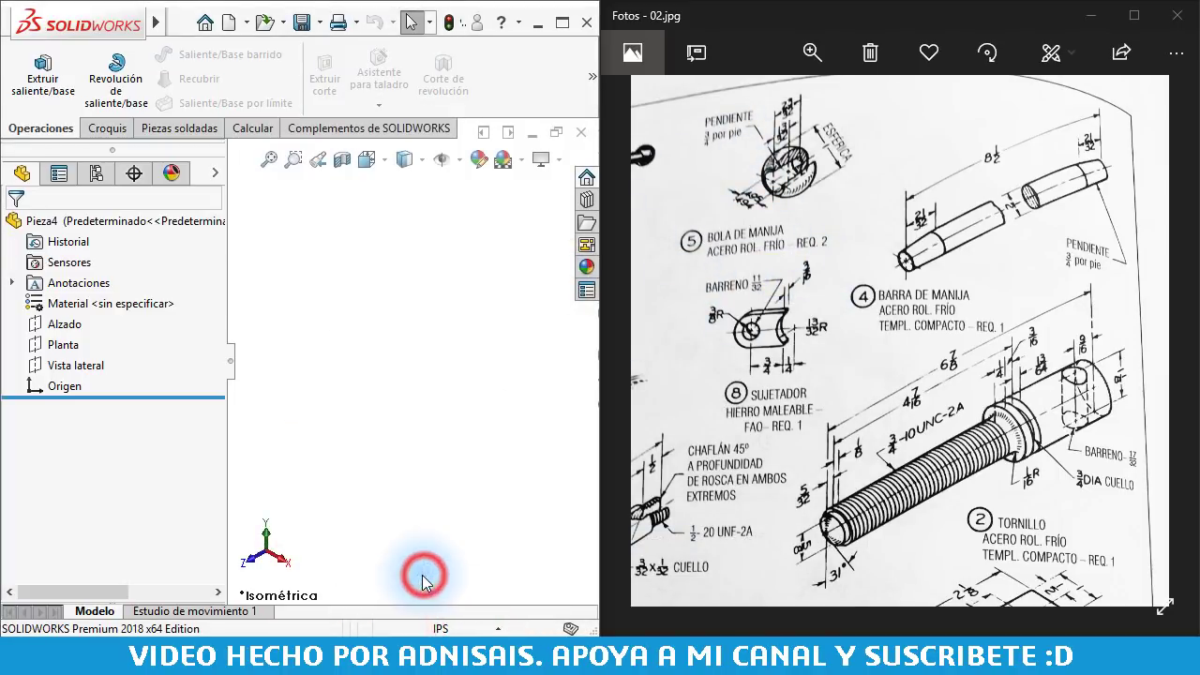
In document units, show lengths as fractions to 1/64 and select the ANSI drafting standard
left_click(464, 629)
left_click(469, 605)
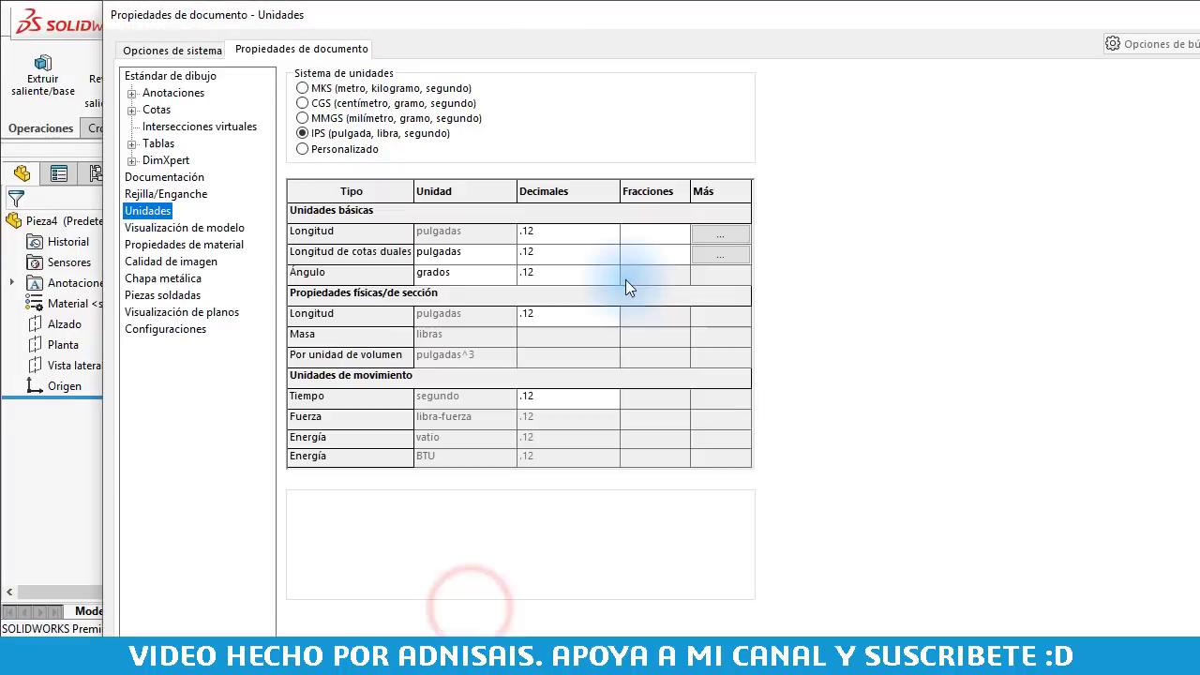
left_click(662, 234)
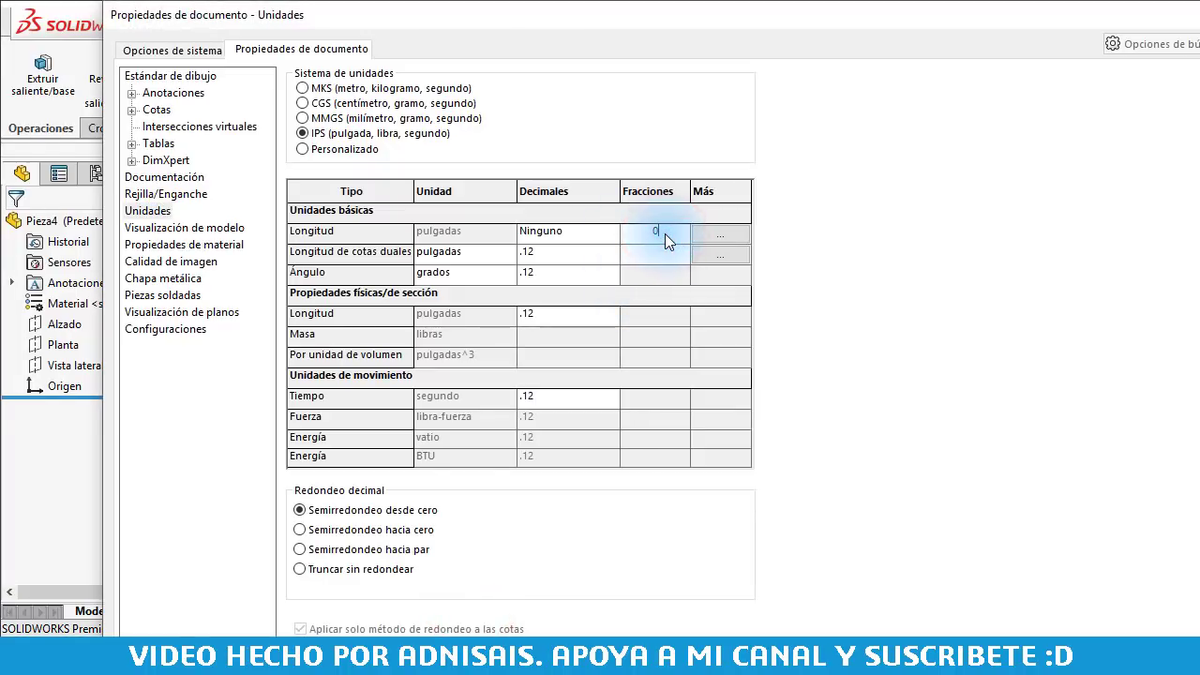
type("4")
key("Return")
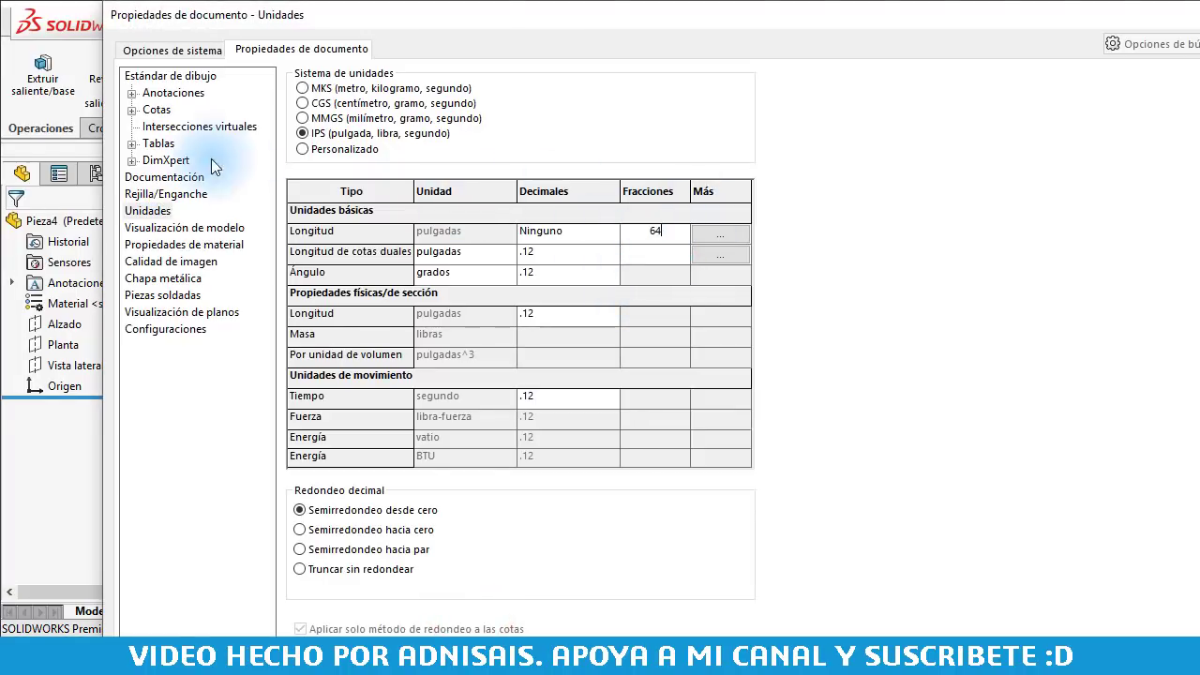
left_click(187, 79)
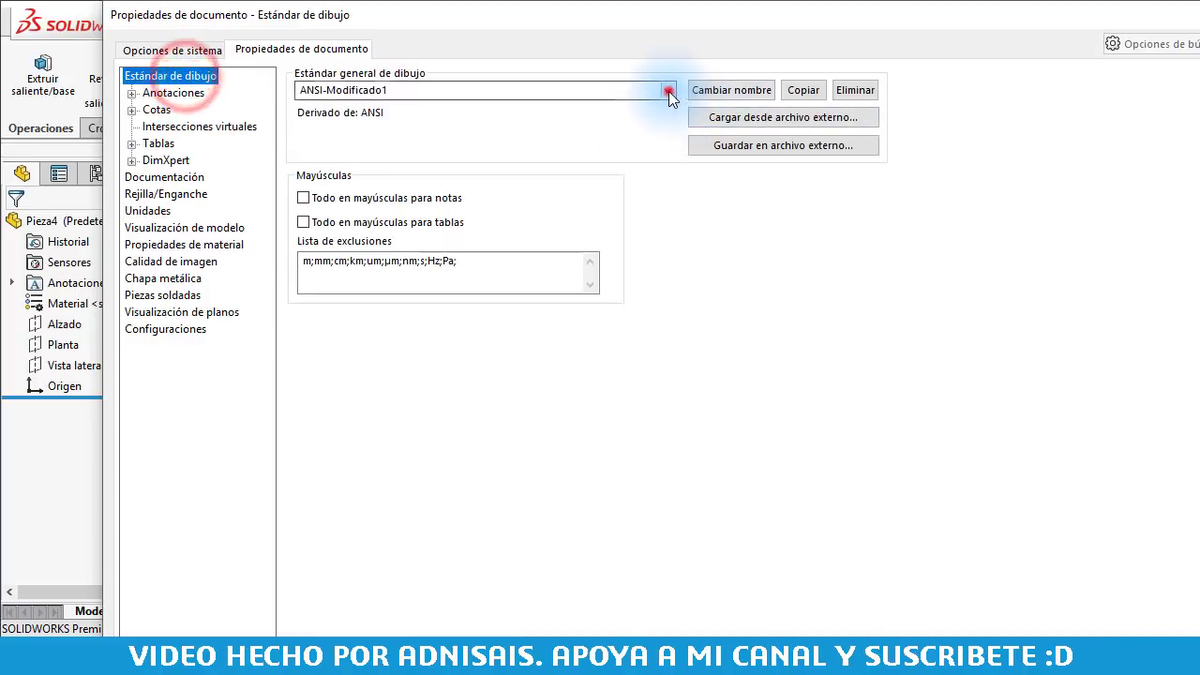
left_click(668, 91)
left_click(524, 121)
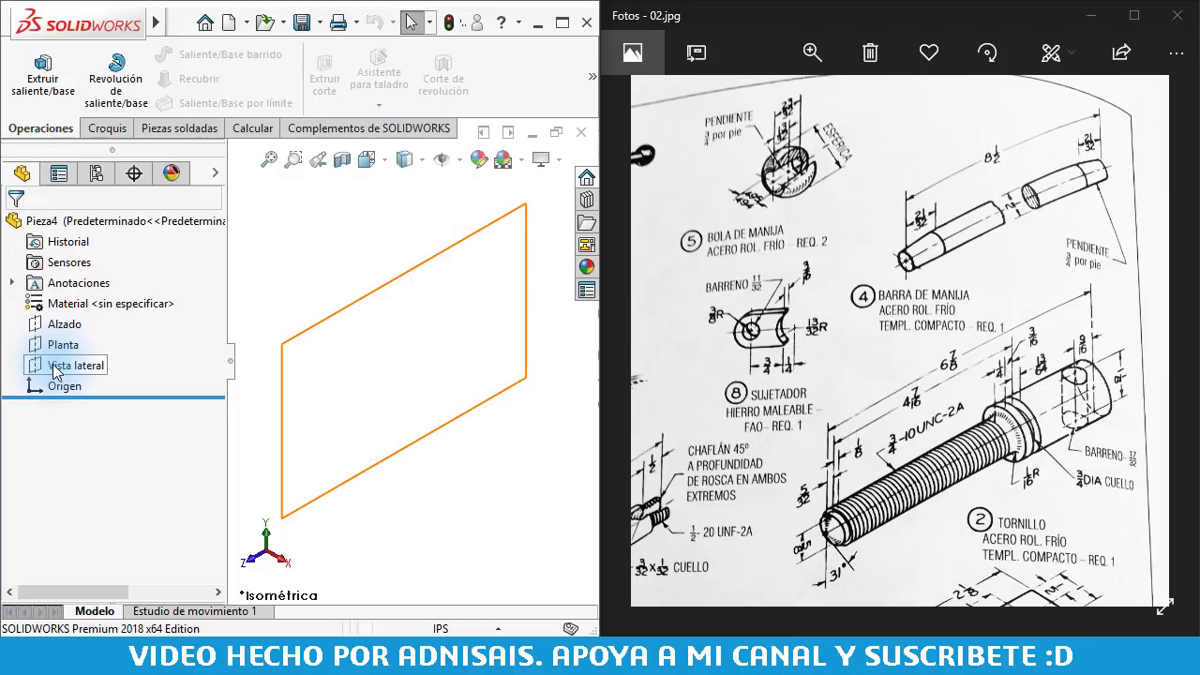
Start a sketch on the Vista lateral plane and zoom the reference drawing onto the handle ball
left_click(53, 370)
left_click(73, 333)
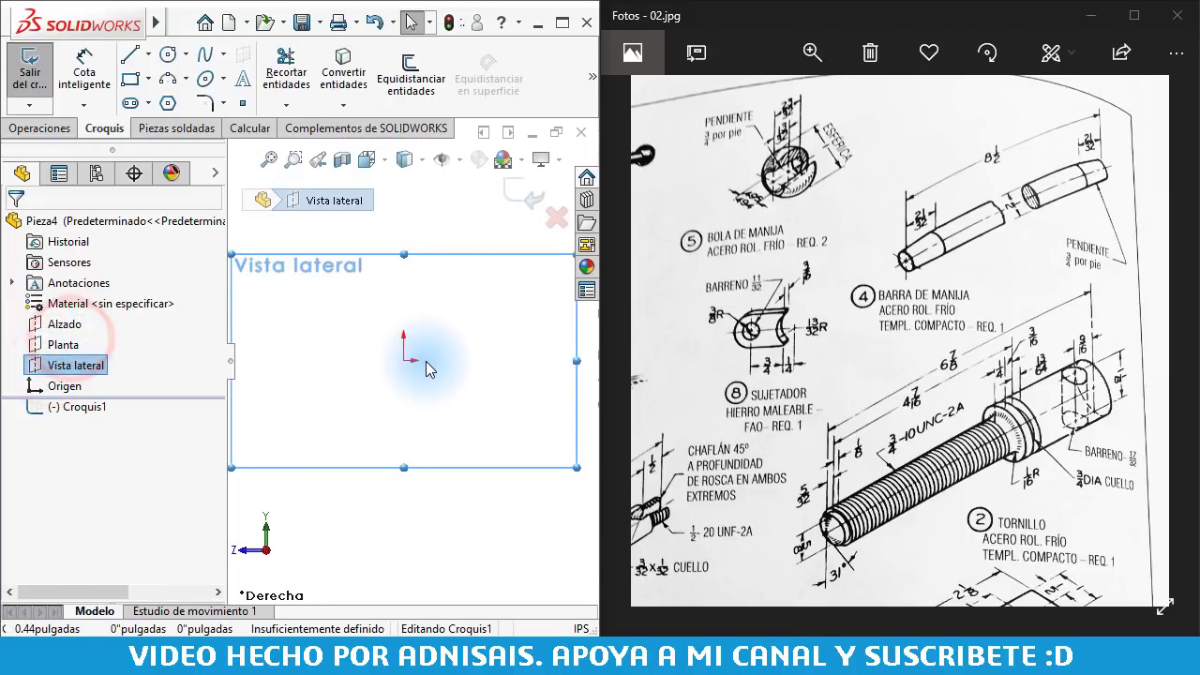
double_click(810, 159)
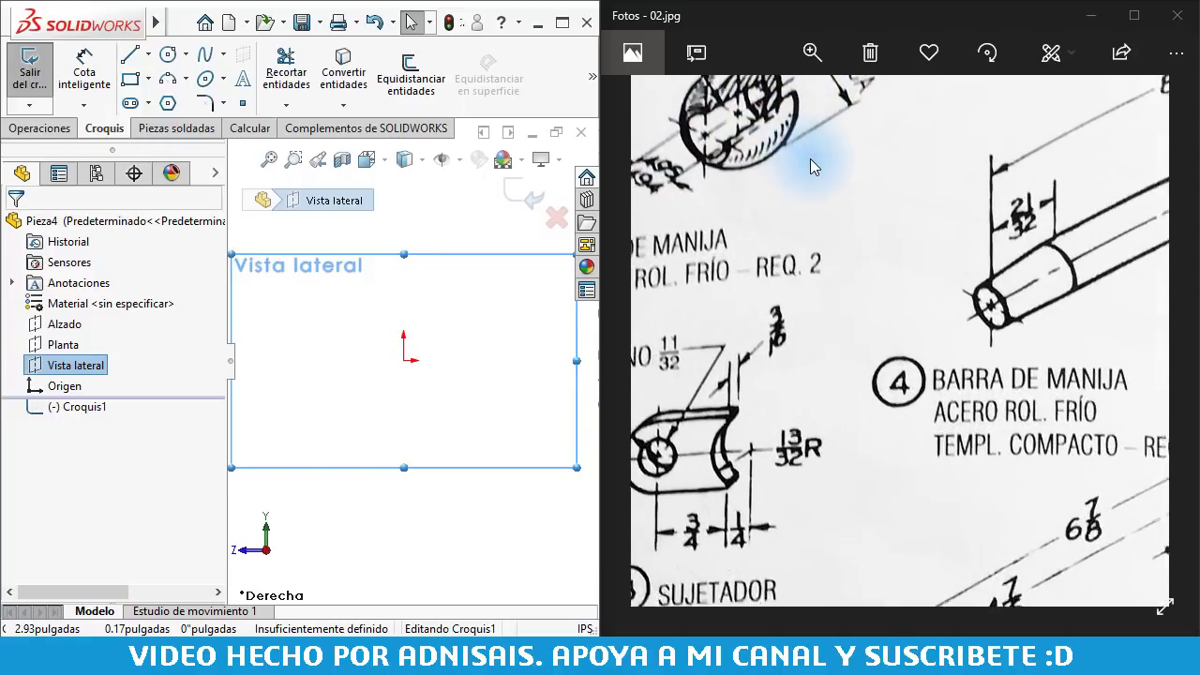
scroll(960, 228, "up", 2)
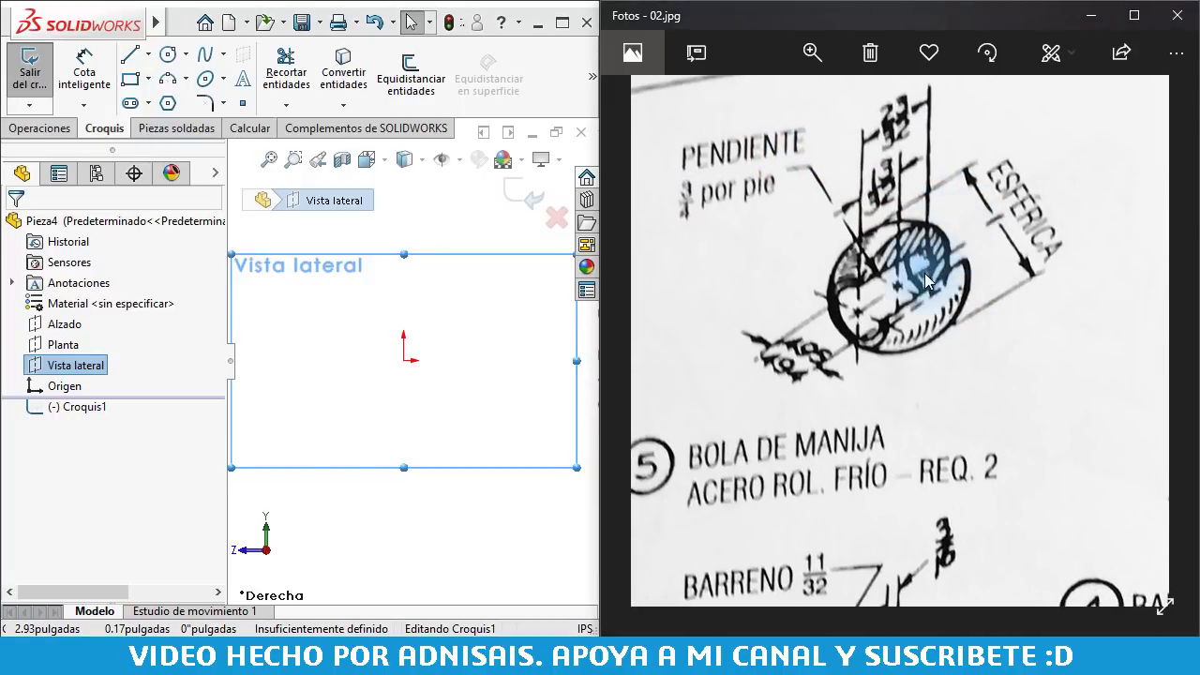
double_click(938, 270)
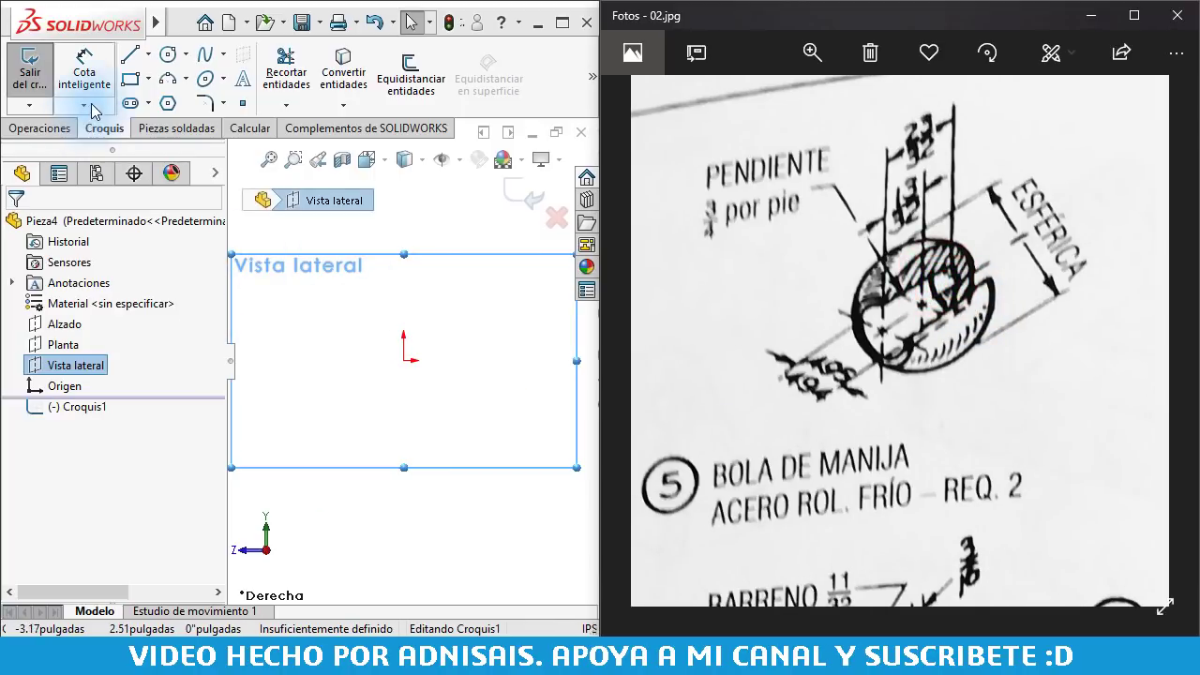
Draw a circle centred on the origin
left_click(168, 55)
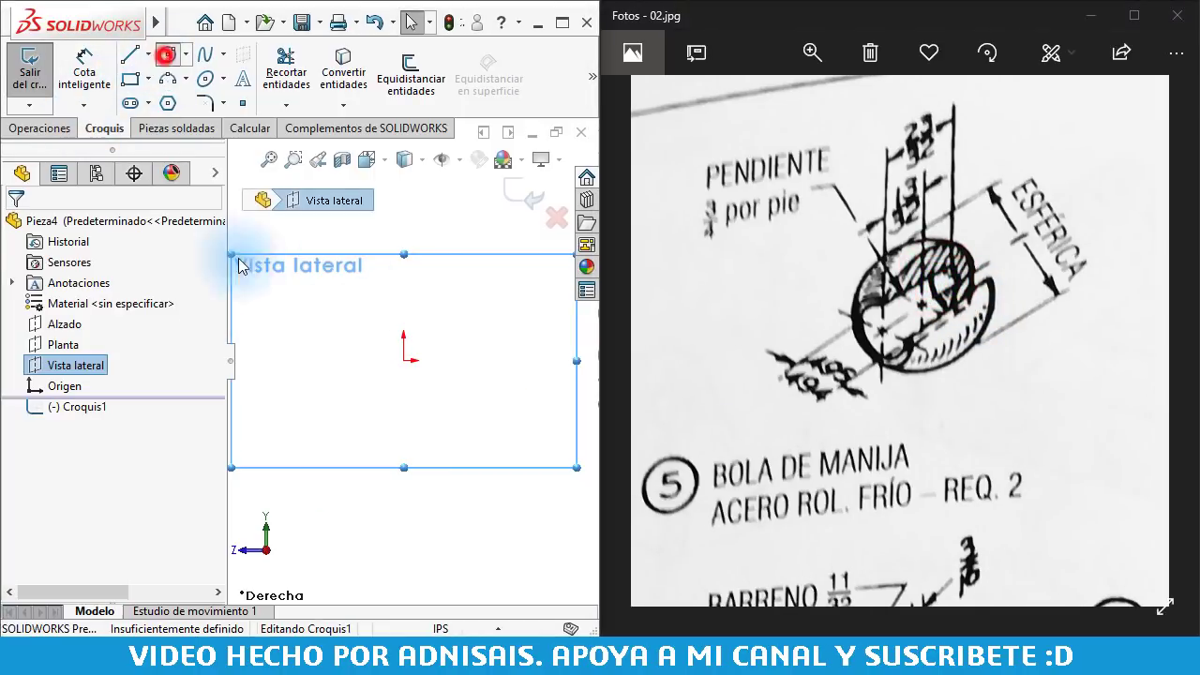
left_click(406, 359)
left_click(522, 251)
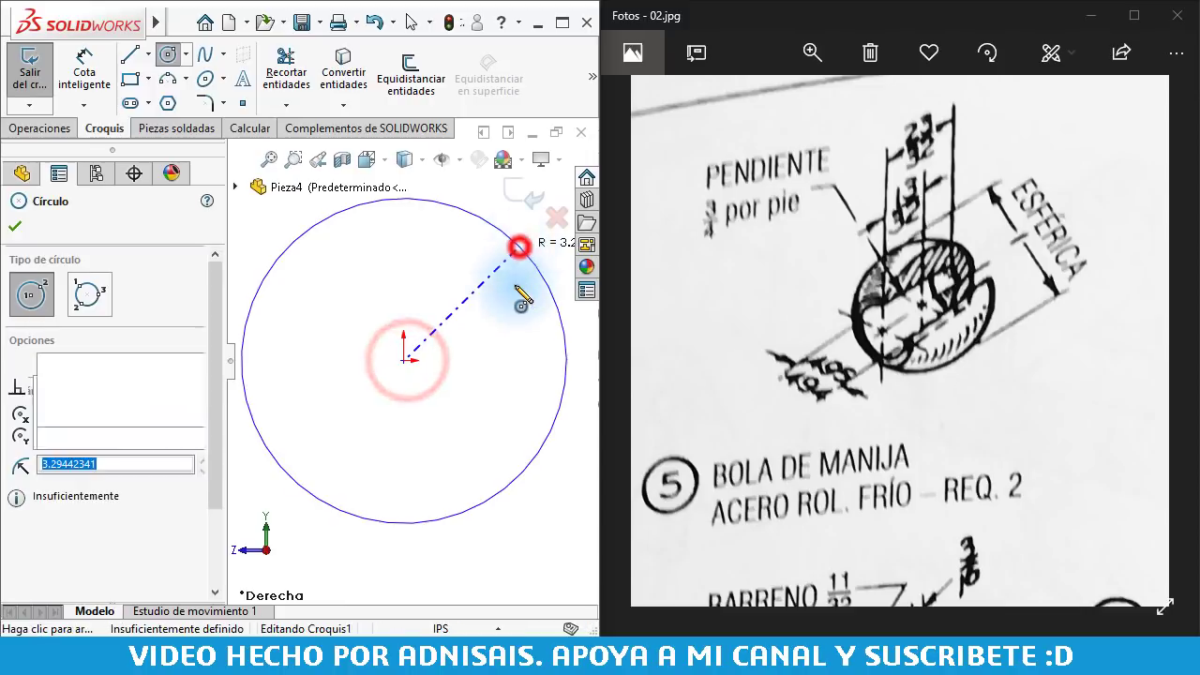
scroll(455, 348, "up", 3)
key("Escape")
Add a horizontal construction line across the circle's diameter
left_click(147, 56)
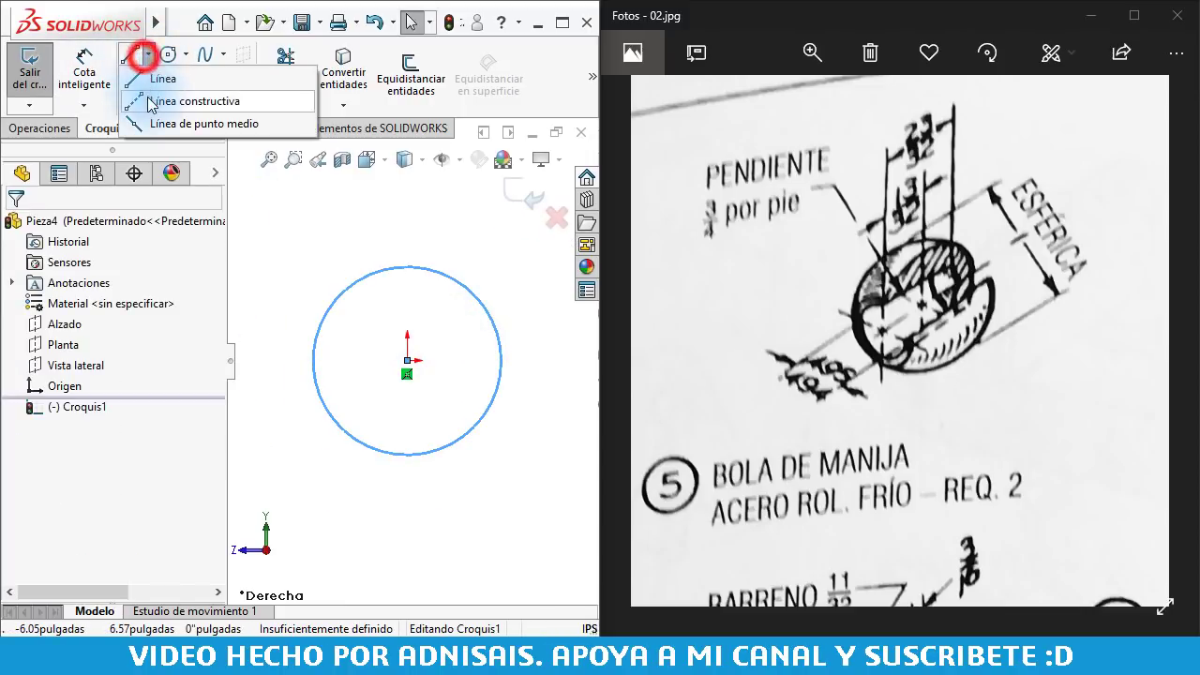
left_click(164, 99)
left_click(317, 361)
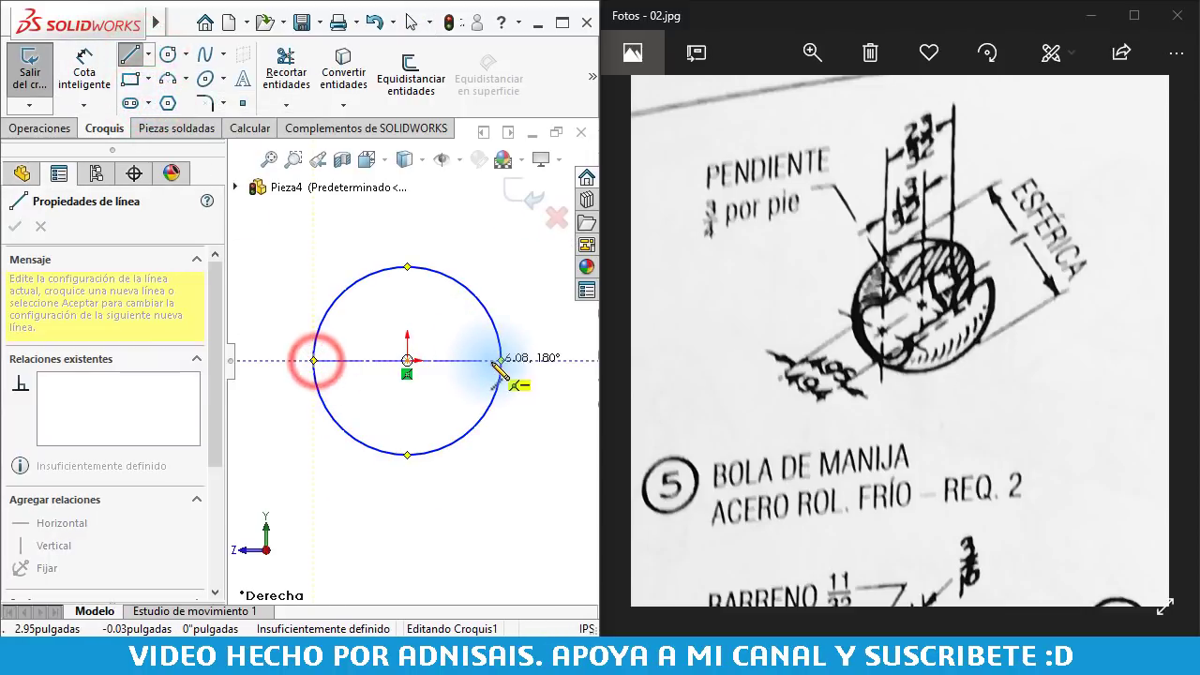
key("Escape")
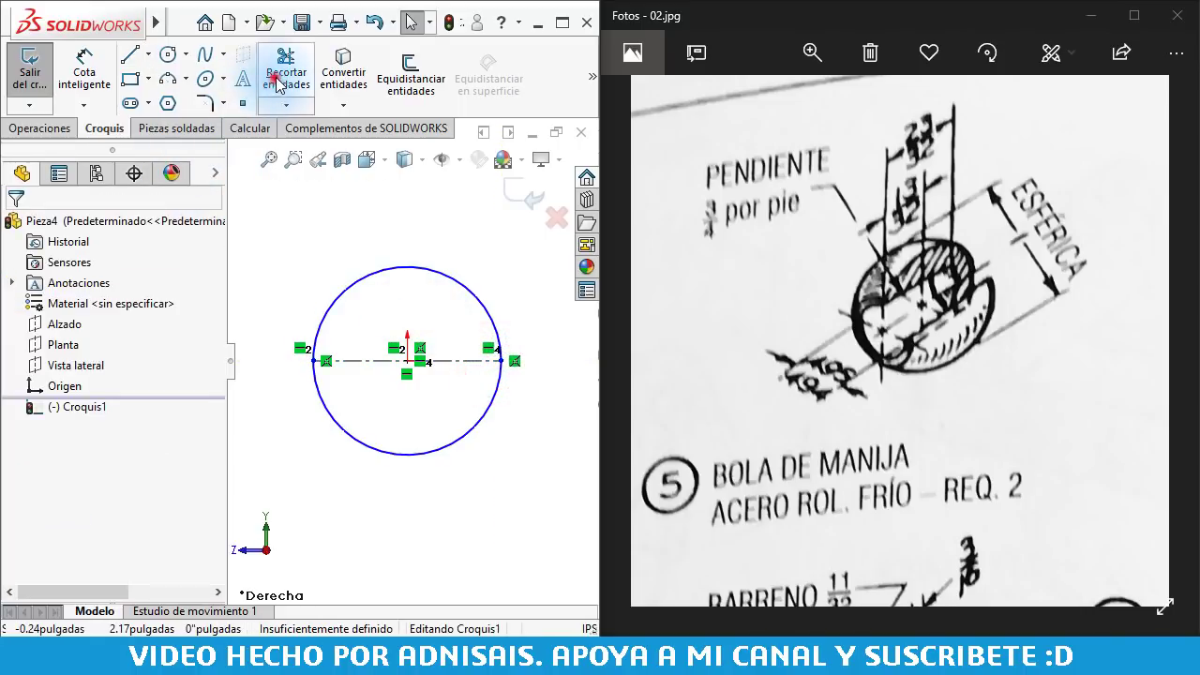
Trim away the lower half of the circle with Recortar entidades
left_click(286, 73)
left_click_drag(337, 513, 458, 490)
key("Escape")
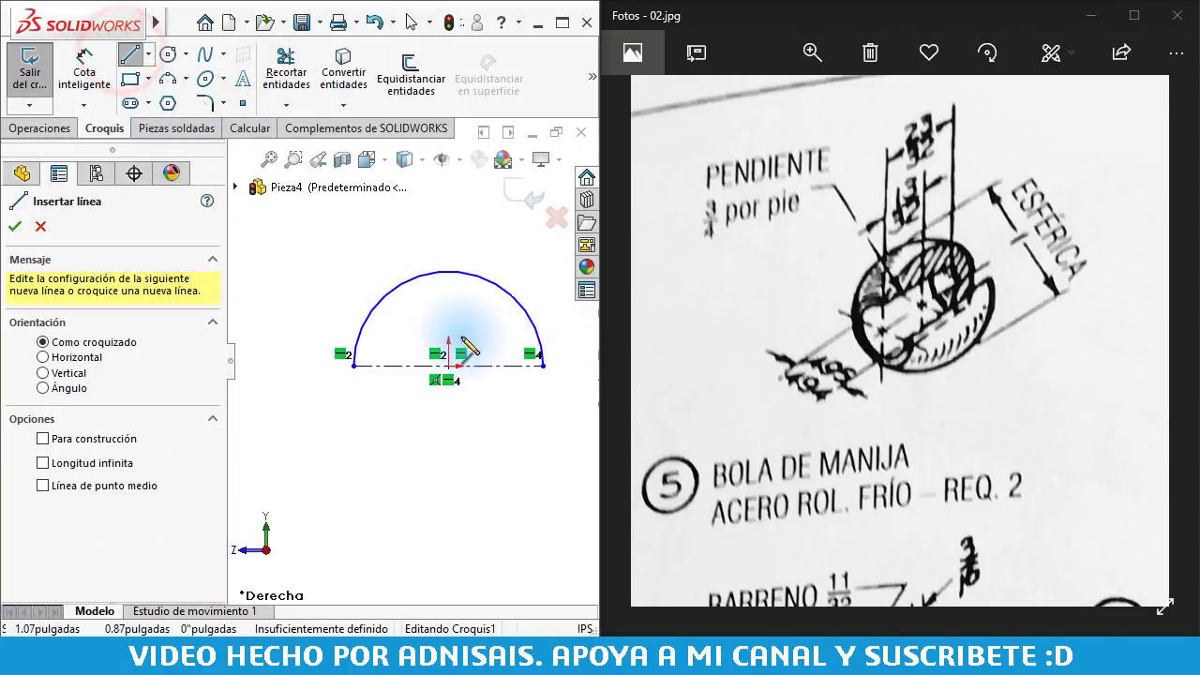
Draw a short vertical line, a horizontal line and a slant down to the centreline
left_click(366, 323)
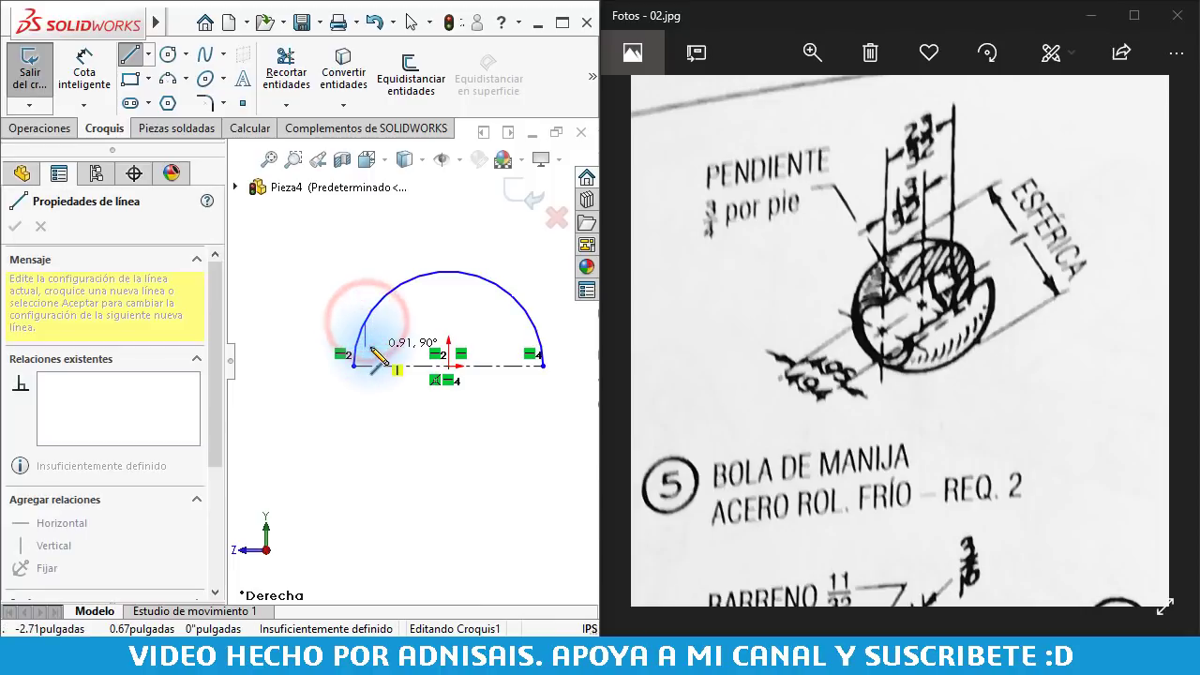
left_click(364, 346)
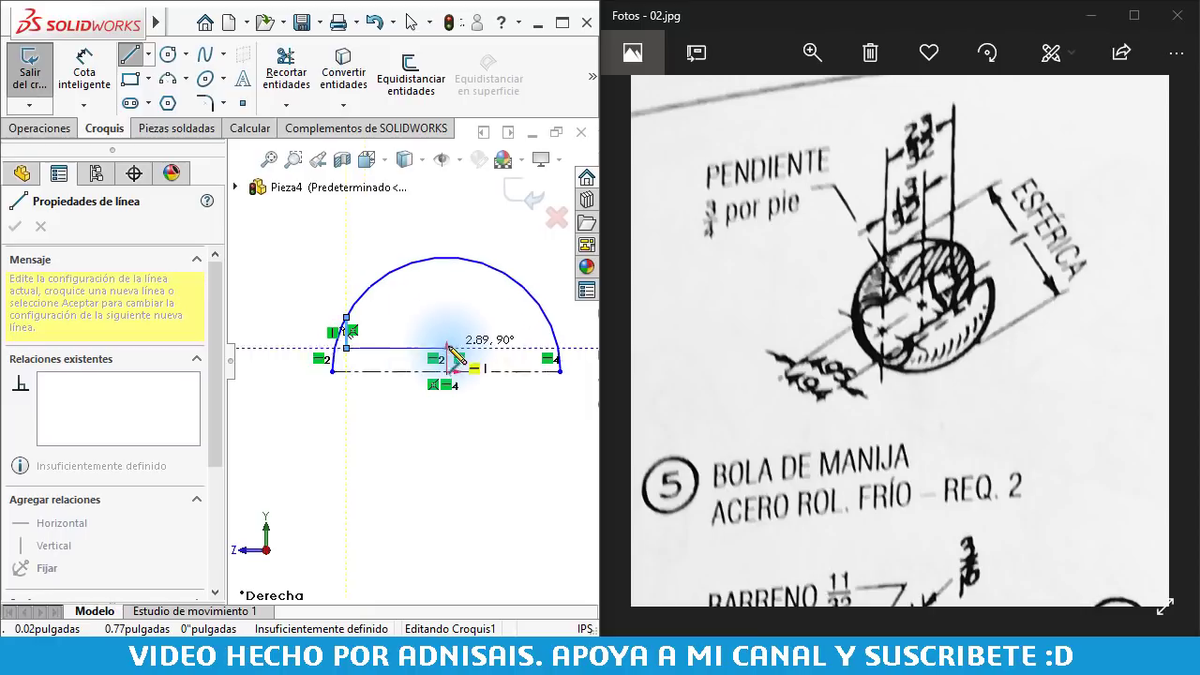
scroll(455, 348, "down", 3)
left_click(499, 351)
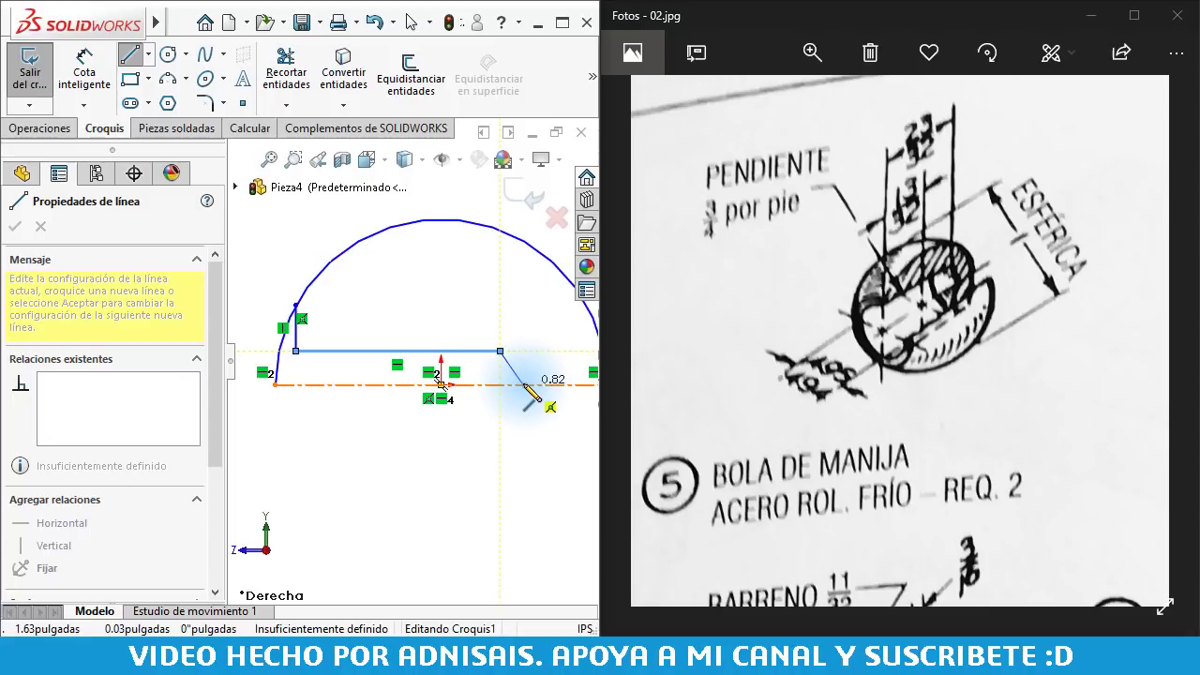
left_click(523, 385)
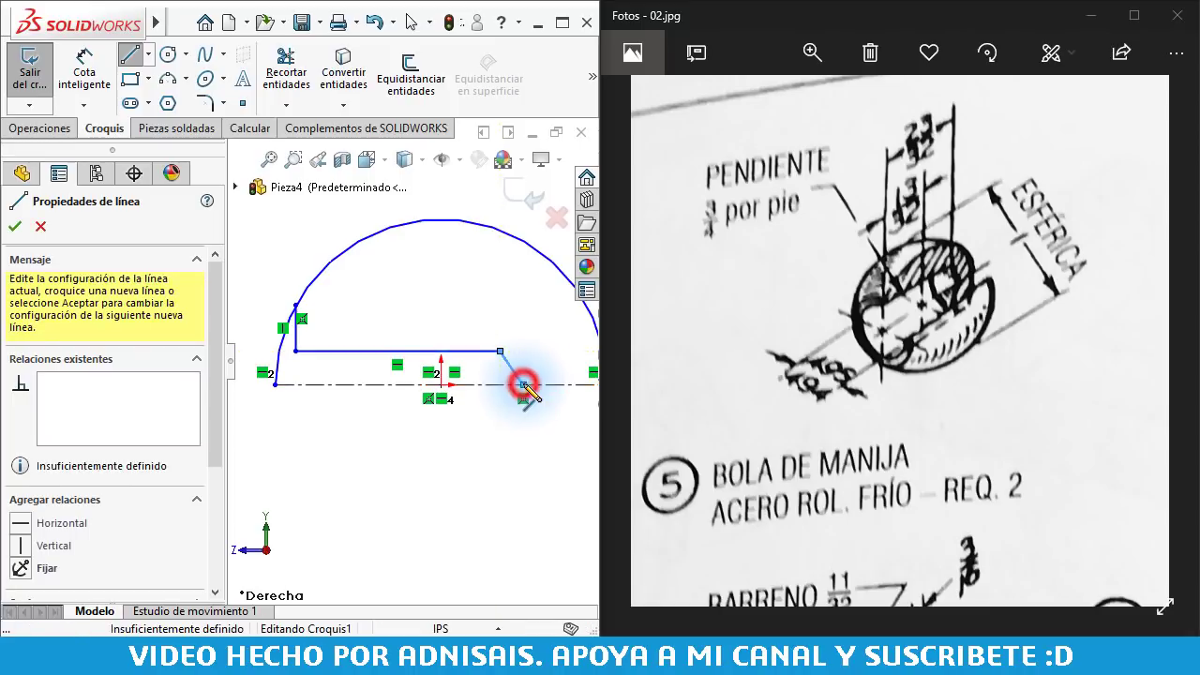
key("Escape")
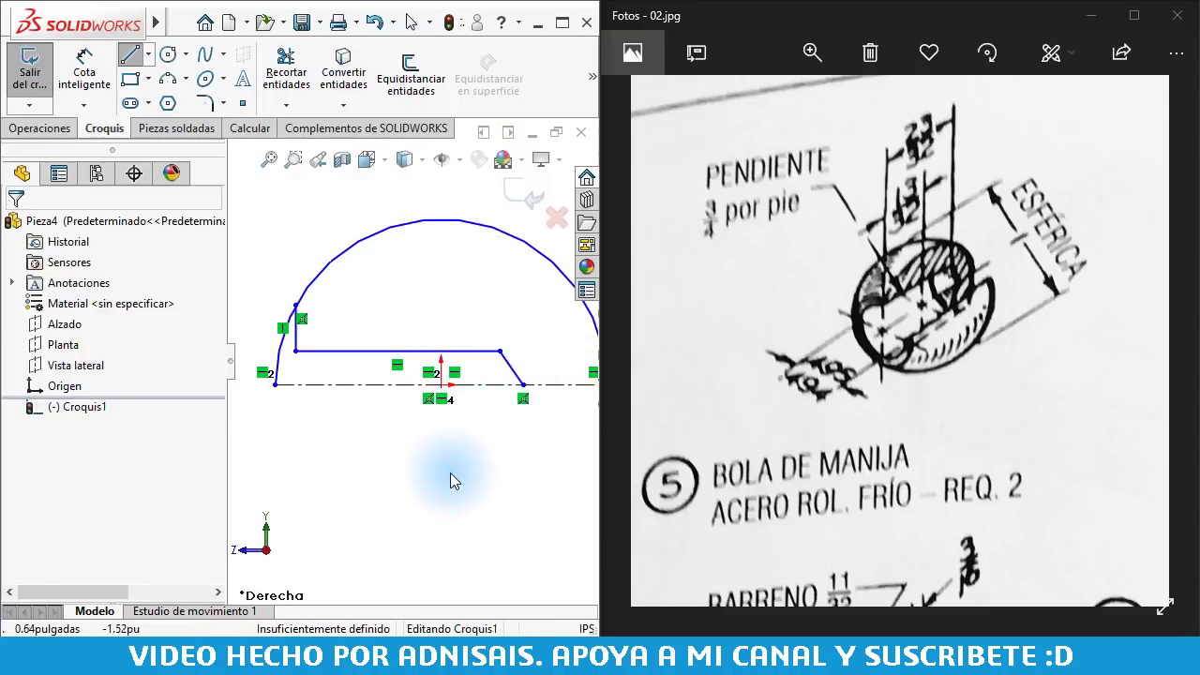
Trim the leftover line segment at the left end of the profile
scroll(426, 408, "up", 2)
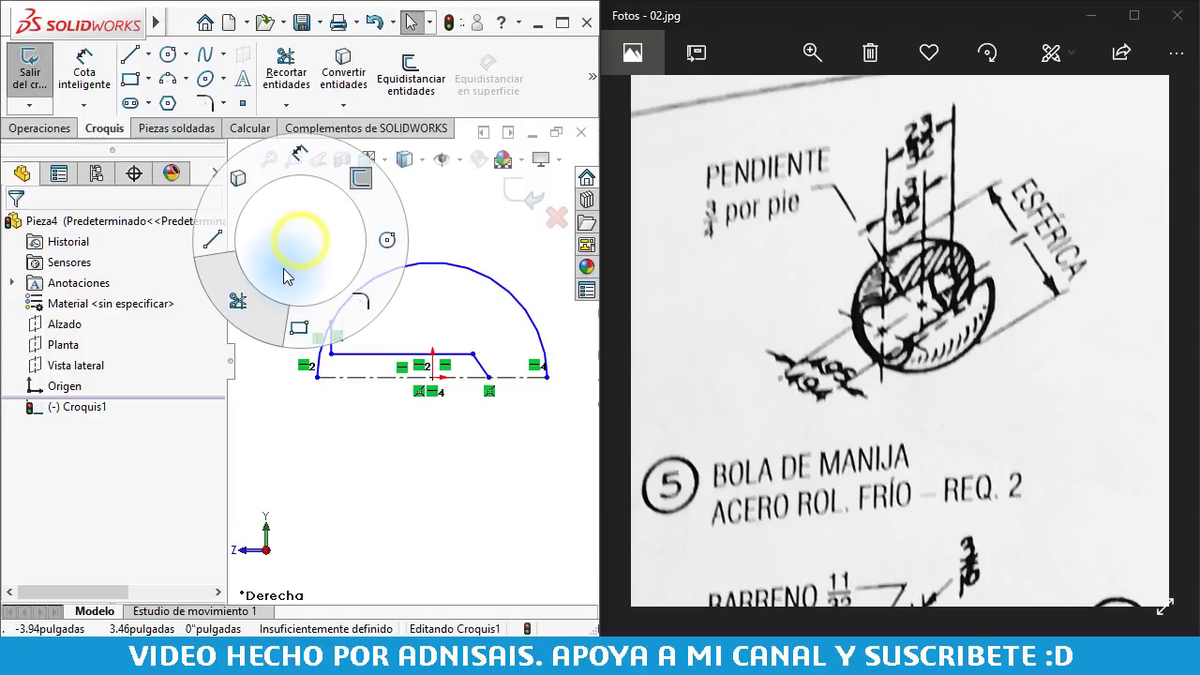
right_click_drag(301, 246, 281, 272)
left_click(318, 364)
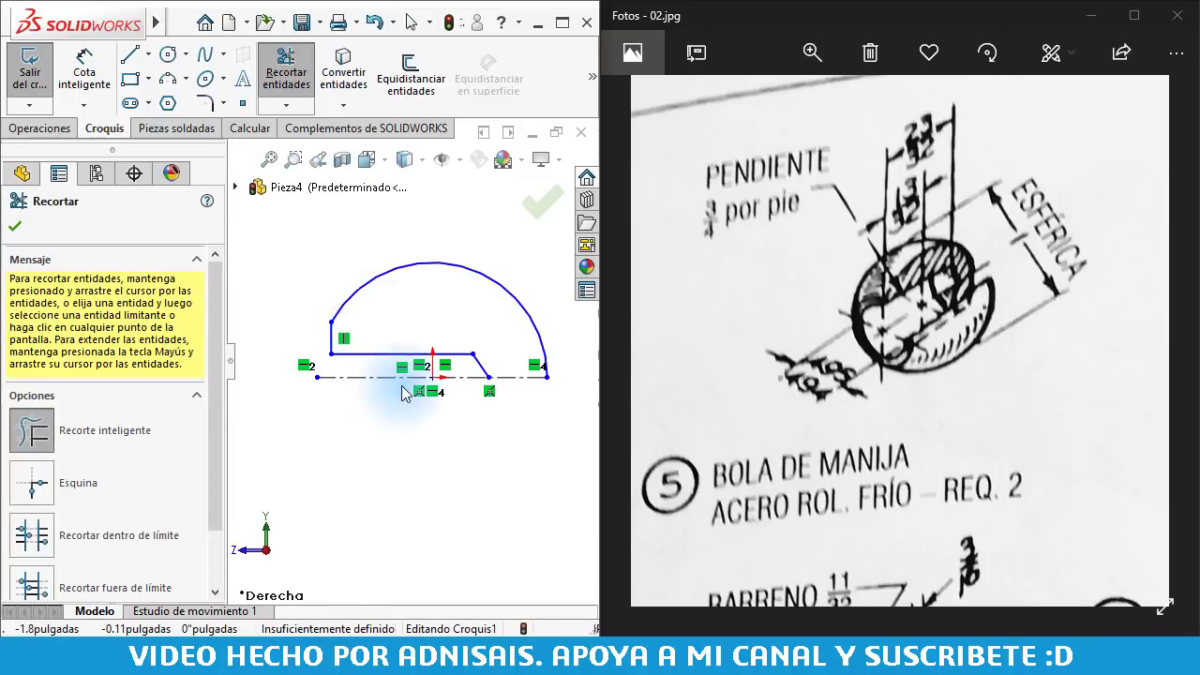
key("Escape")
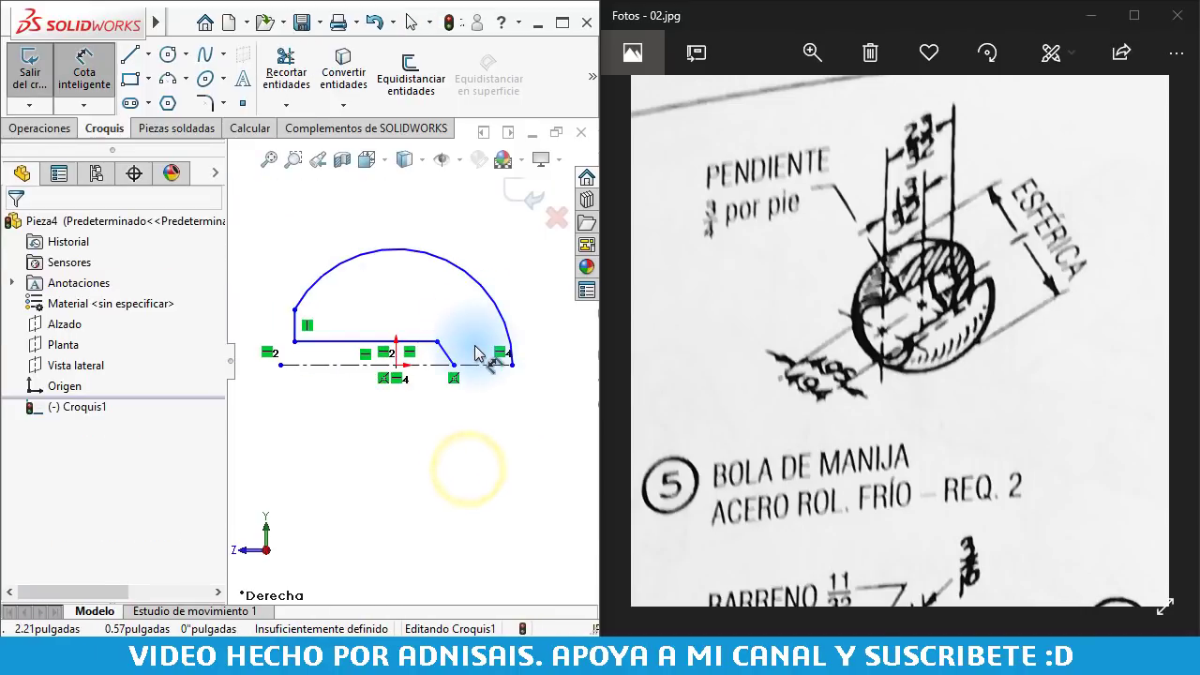
left_click(345, 366)
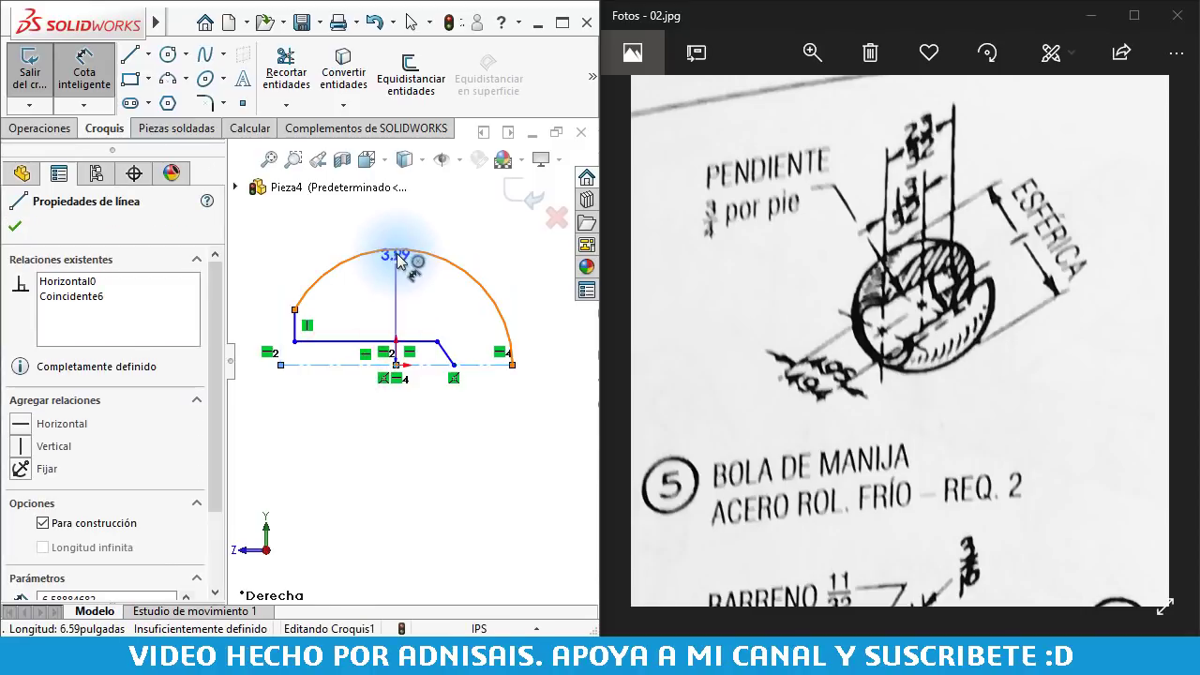
Dimension the arc's height from the centreline
left_click(483, 280)
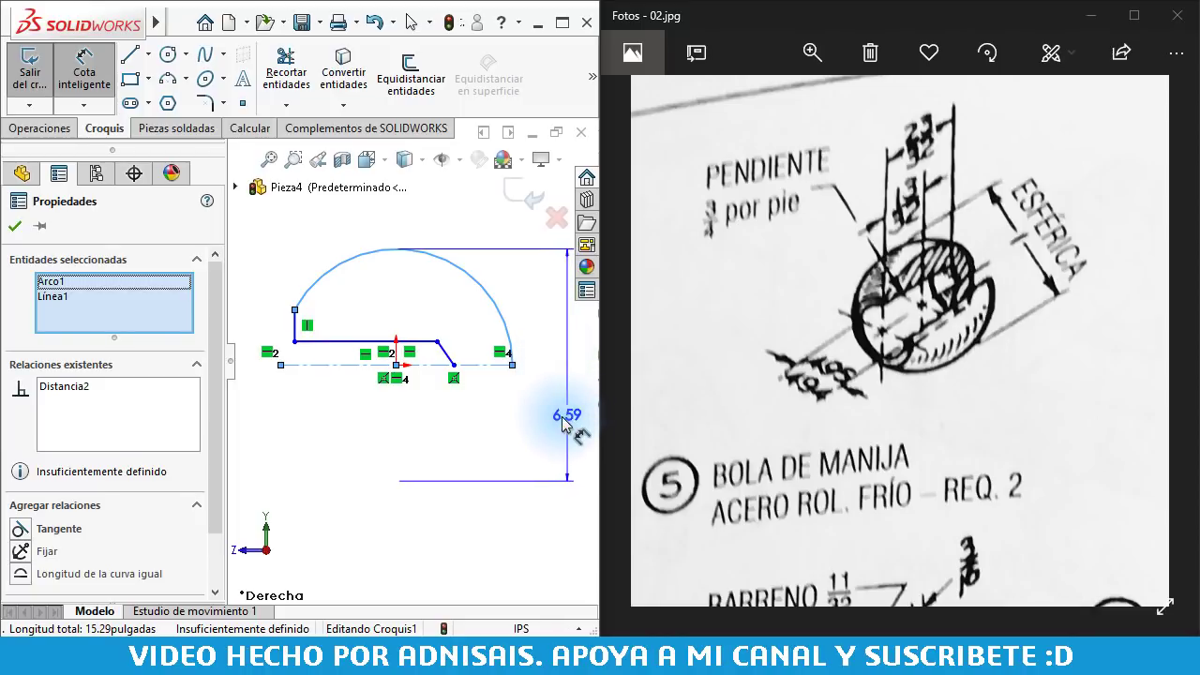
left_click(561, 420)
type("6")
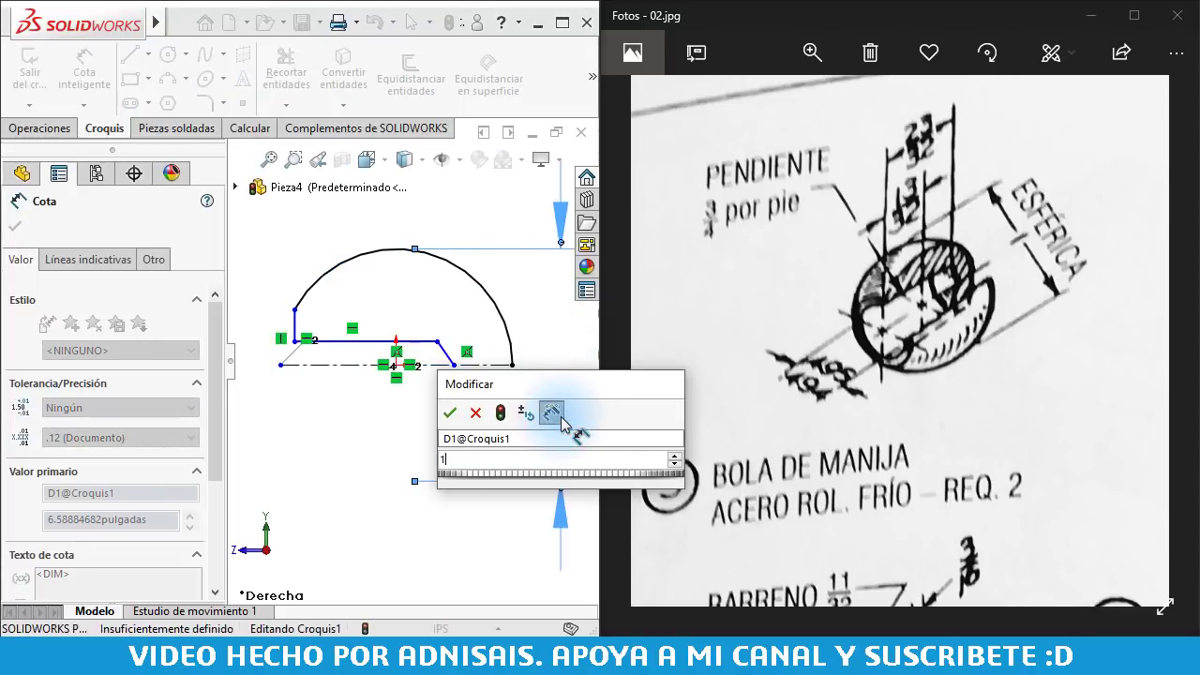
key("Return")
left_click(382, 430)
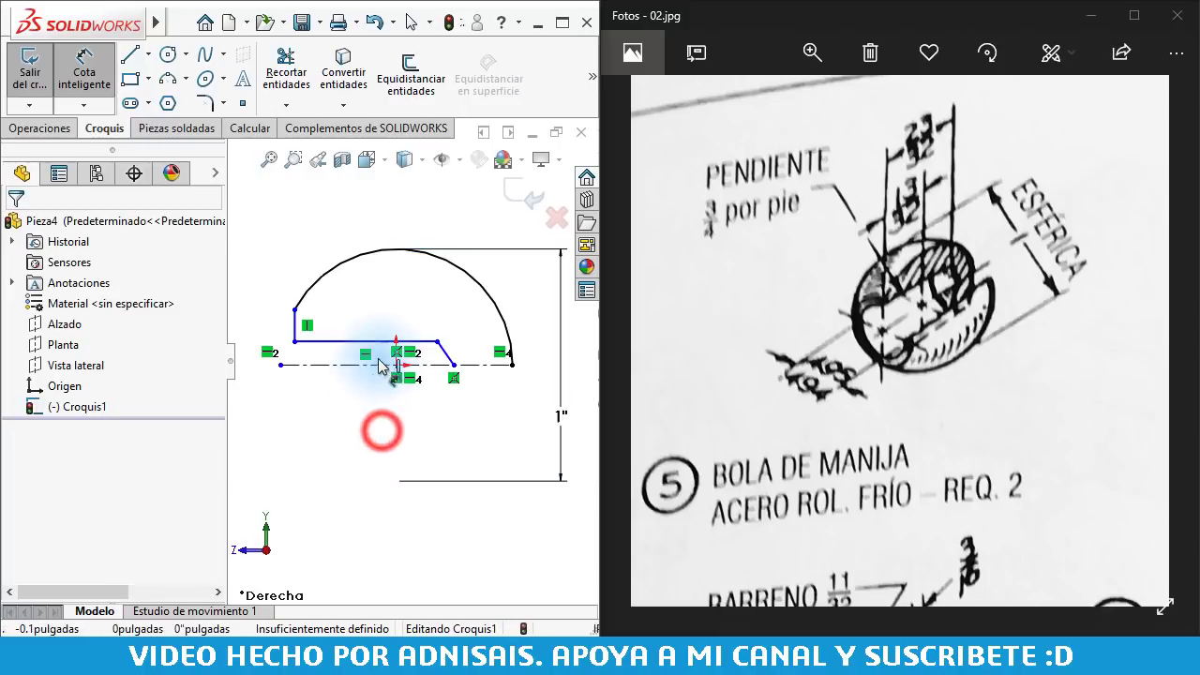
Dimension the top widths: 13/32" from the origin to the short vertical line, 23/32" for the top line
left_click(397, 364)
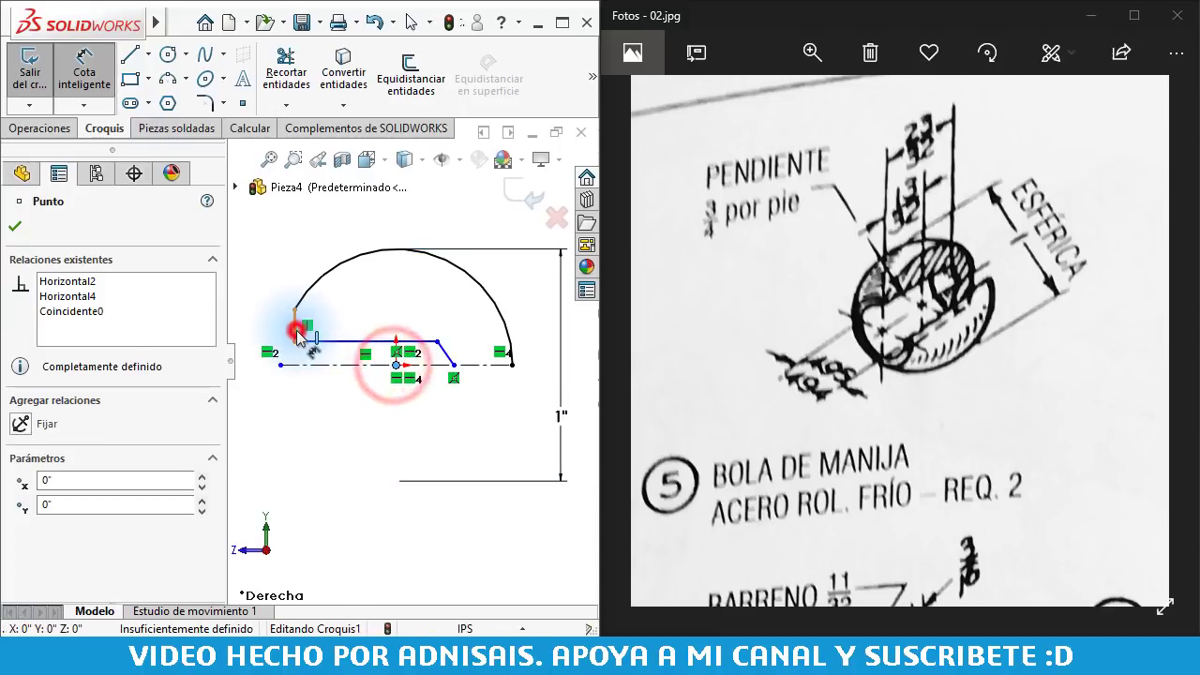
left_click(297, 336)
left_click(326, 228)
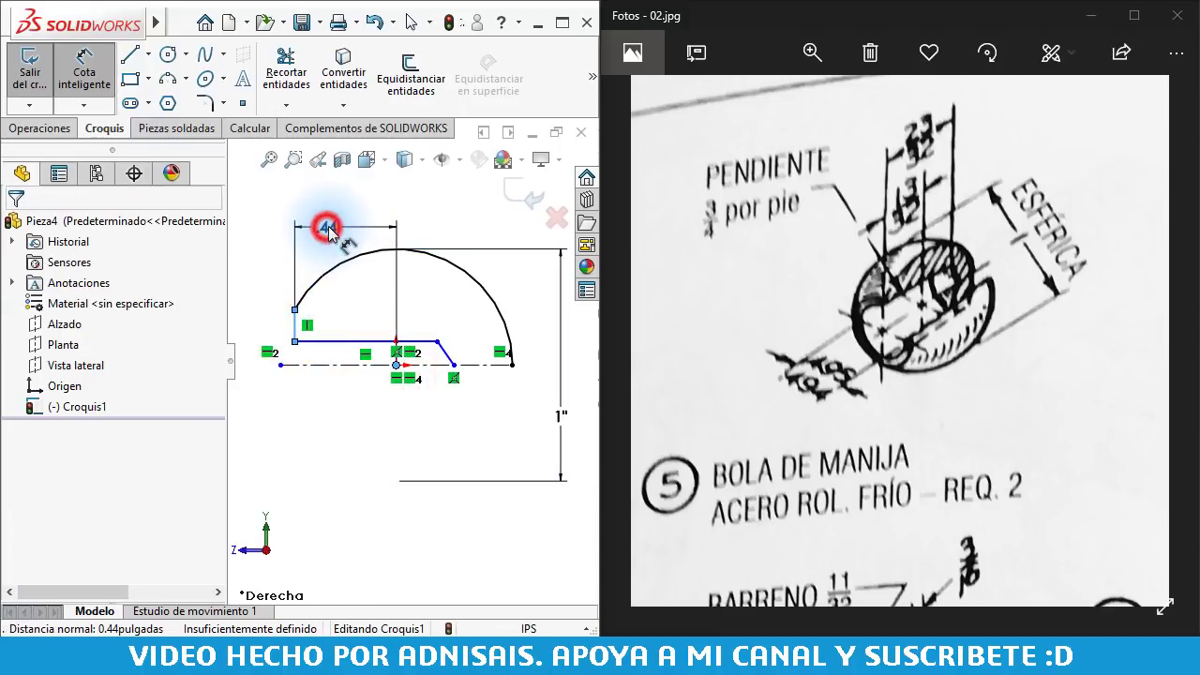
type("13/")
type("32")
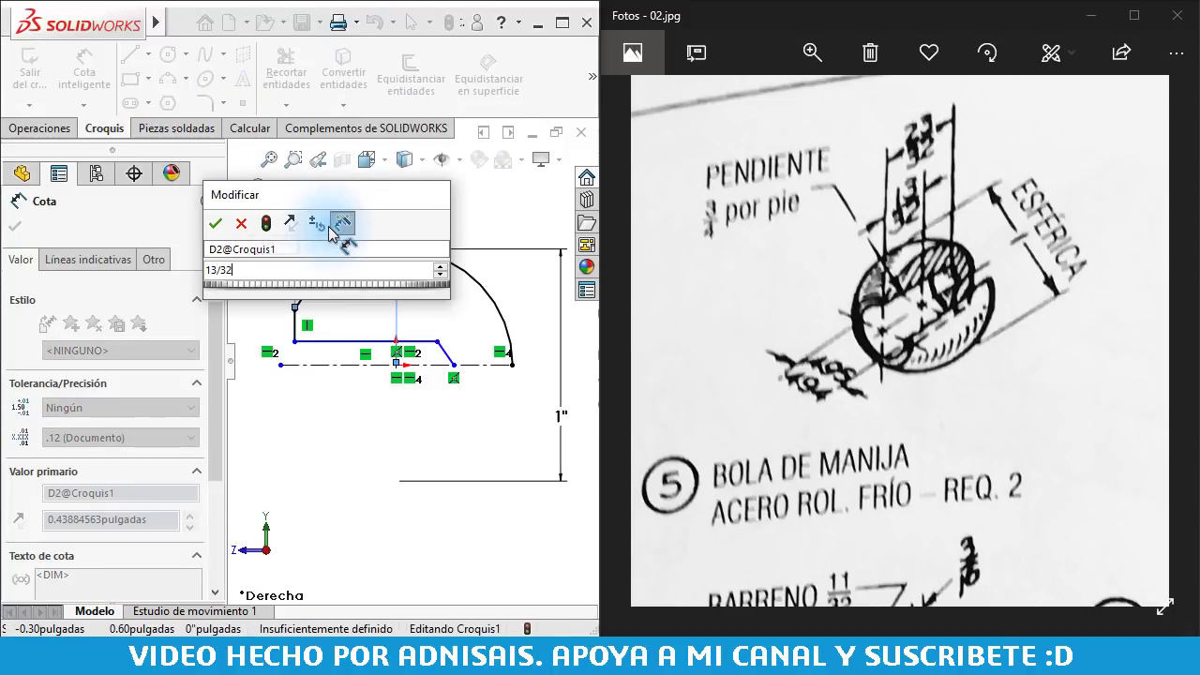
key("Return")
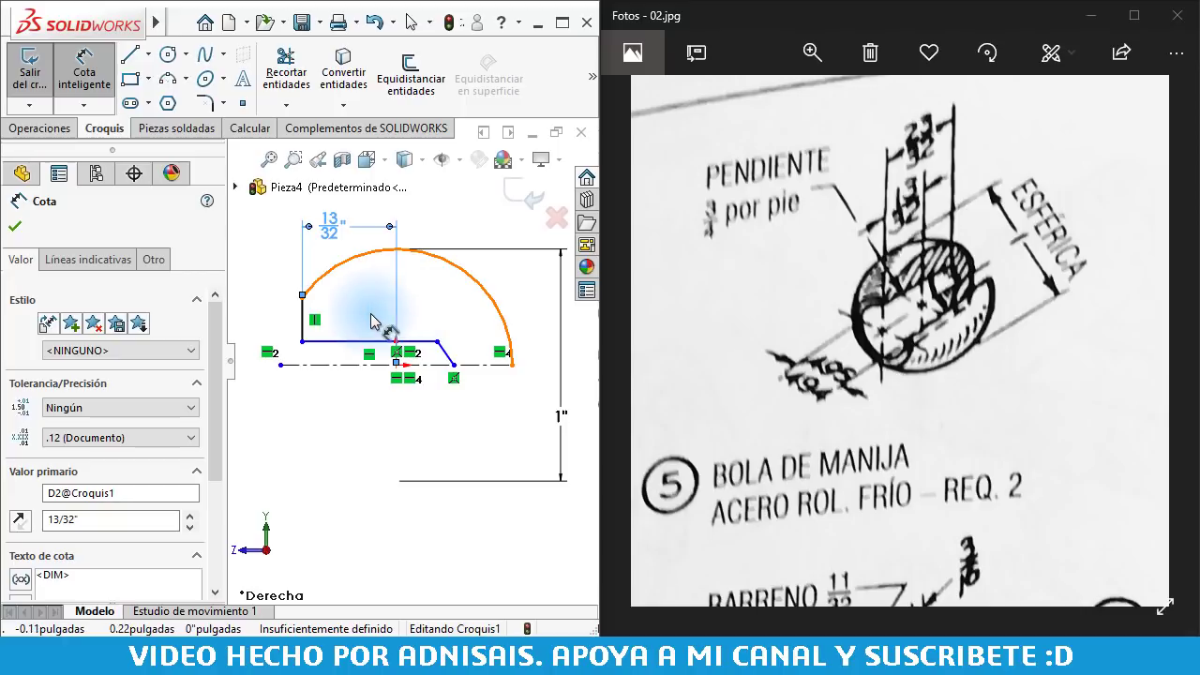
left_click(355, 345)
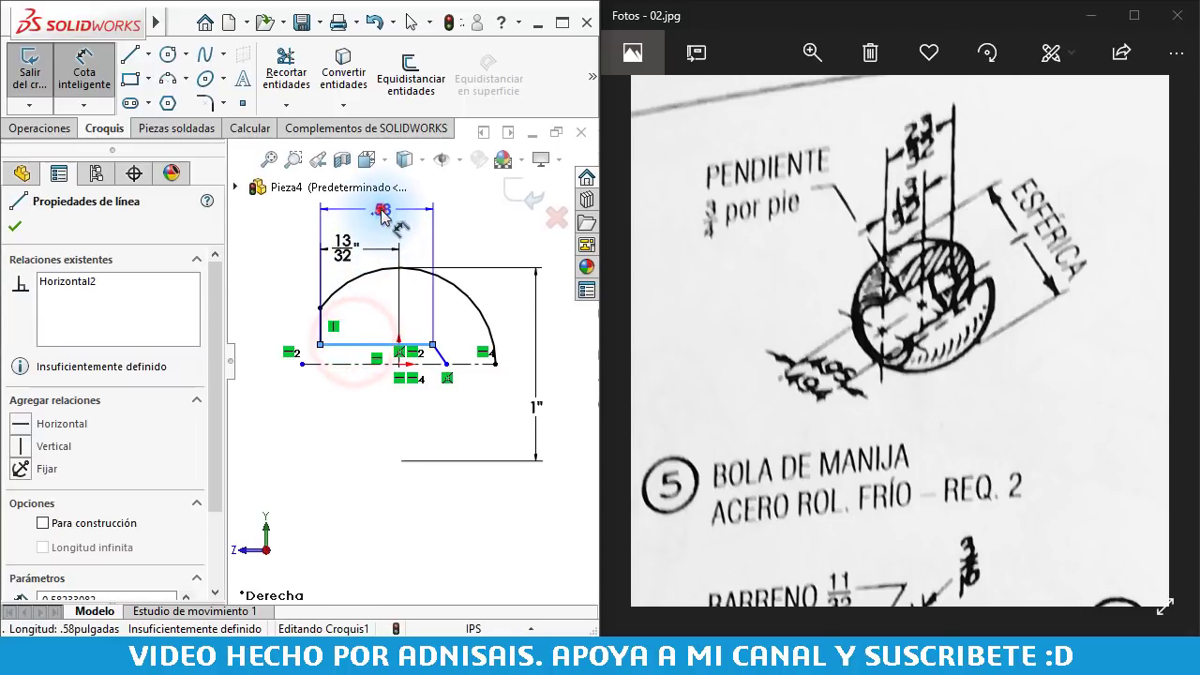
left_click(382, 210)
type("23")
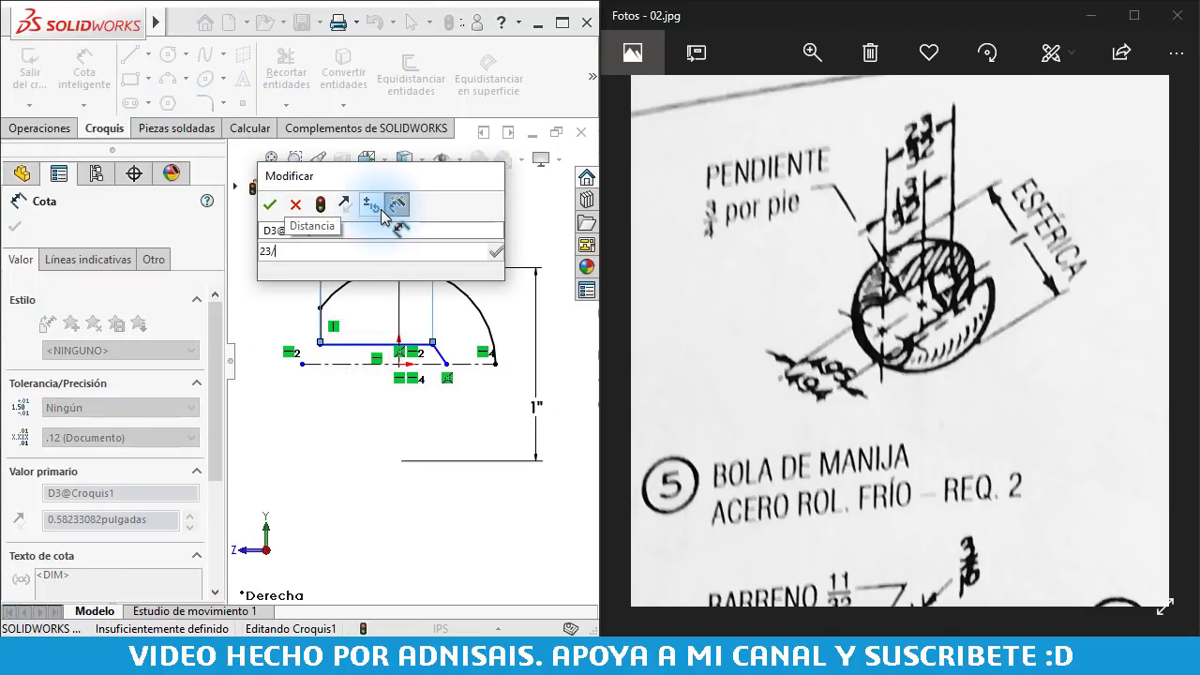
type("/32")
key("Return")
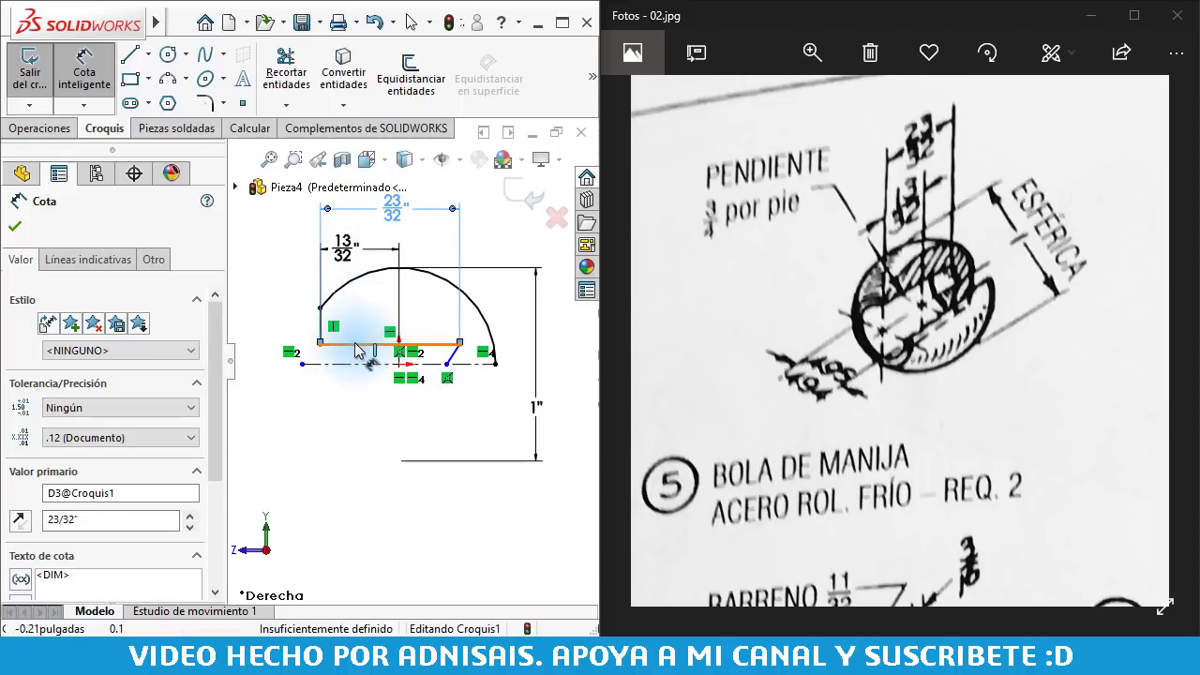
Set the horizontal edge's distance from the centreline to 0.495"
left_click(346, 345)
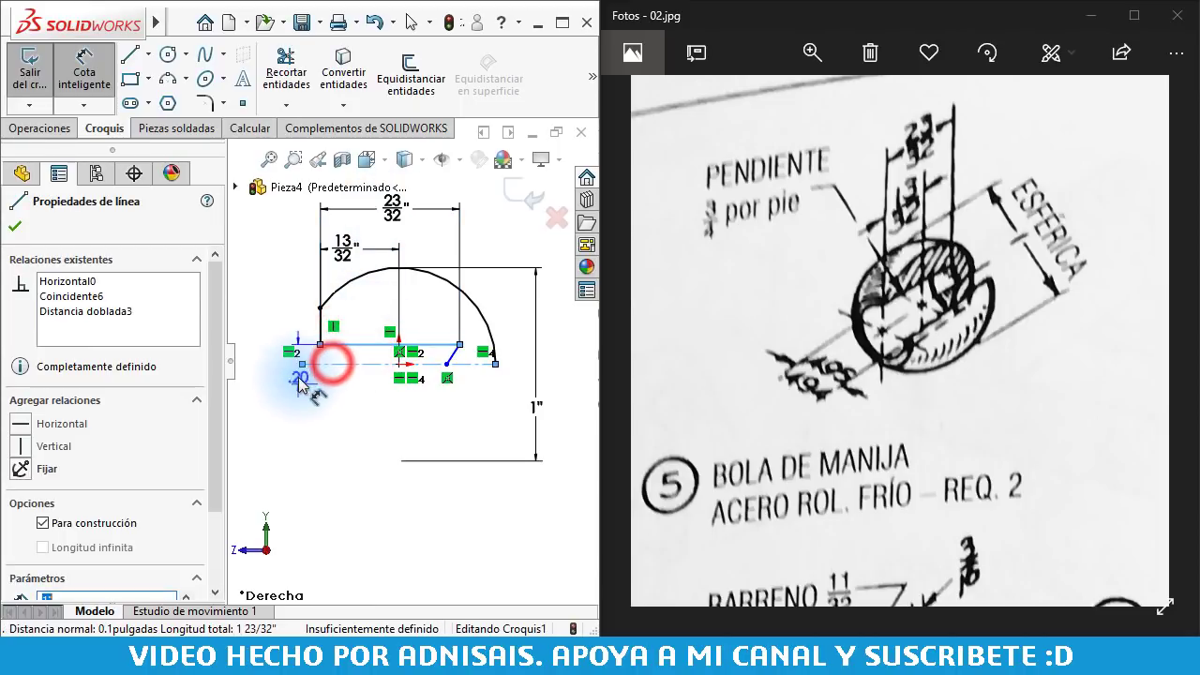
left_click(291, 375)
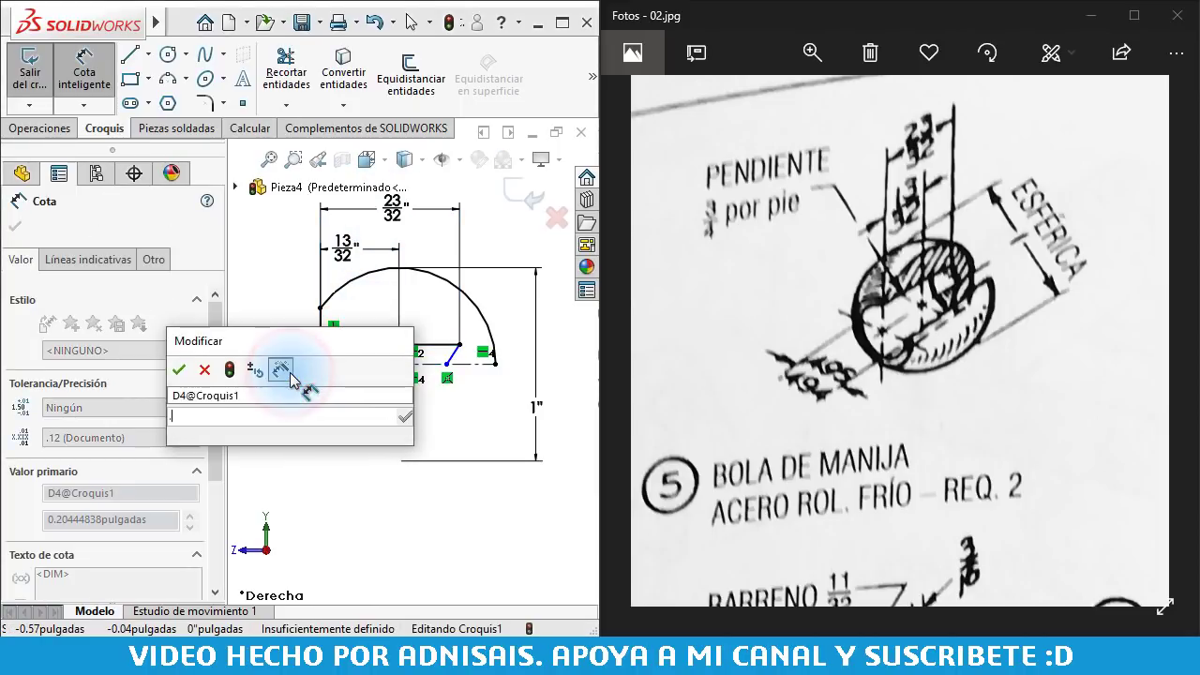
type(".495")
left_click(739, 403)
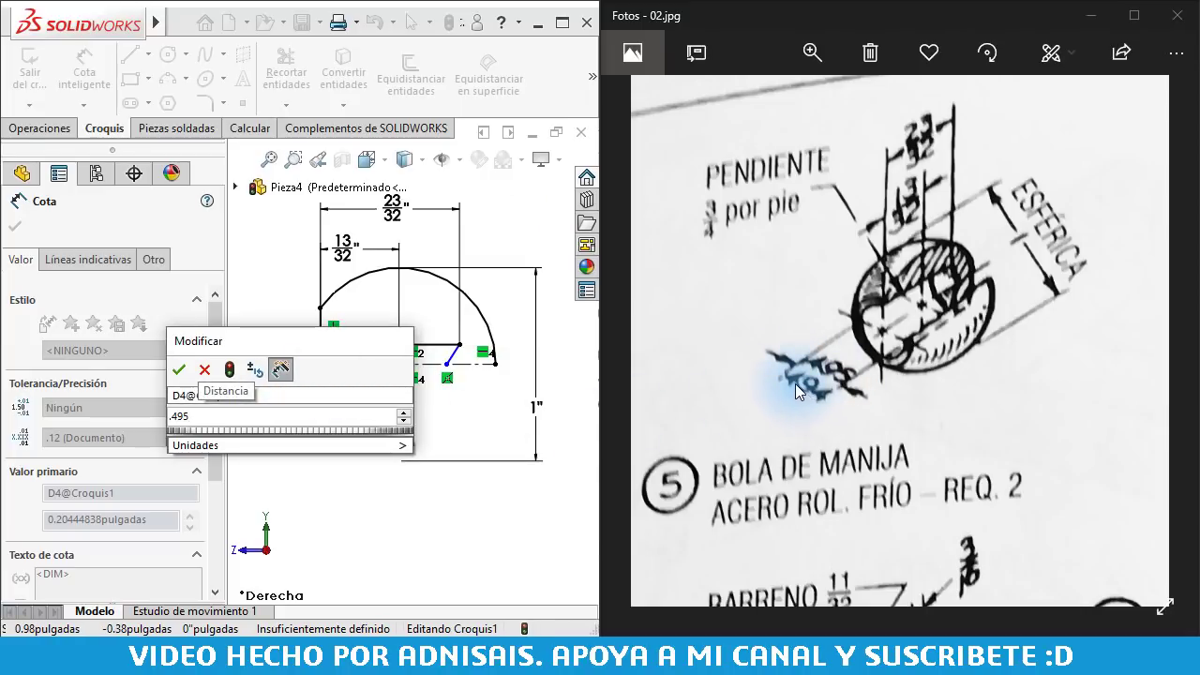
left_click(179, 371)
scroll(469, 375, "up", 2)
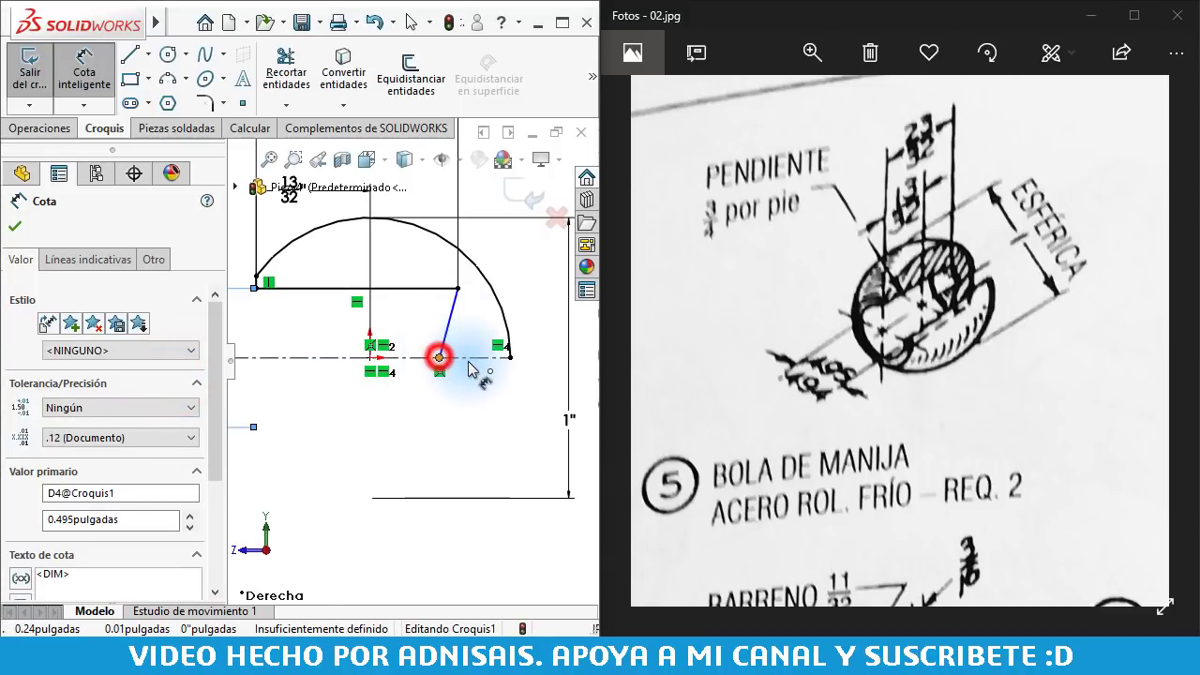
Slide the slanted line's lower endpoint to the right along the centreline
left_click(438, 357)
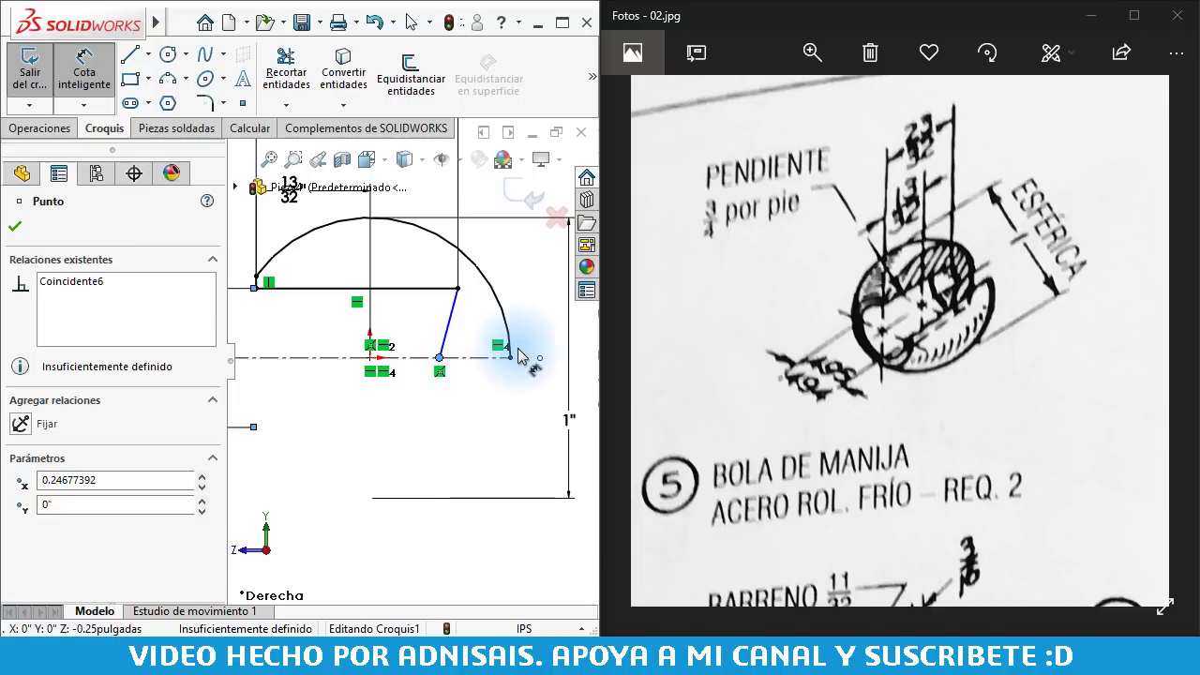
left_click(460, 380)
left_click_drag(438, 359, 486, 358)
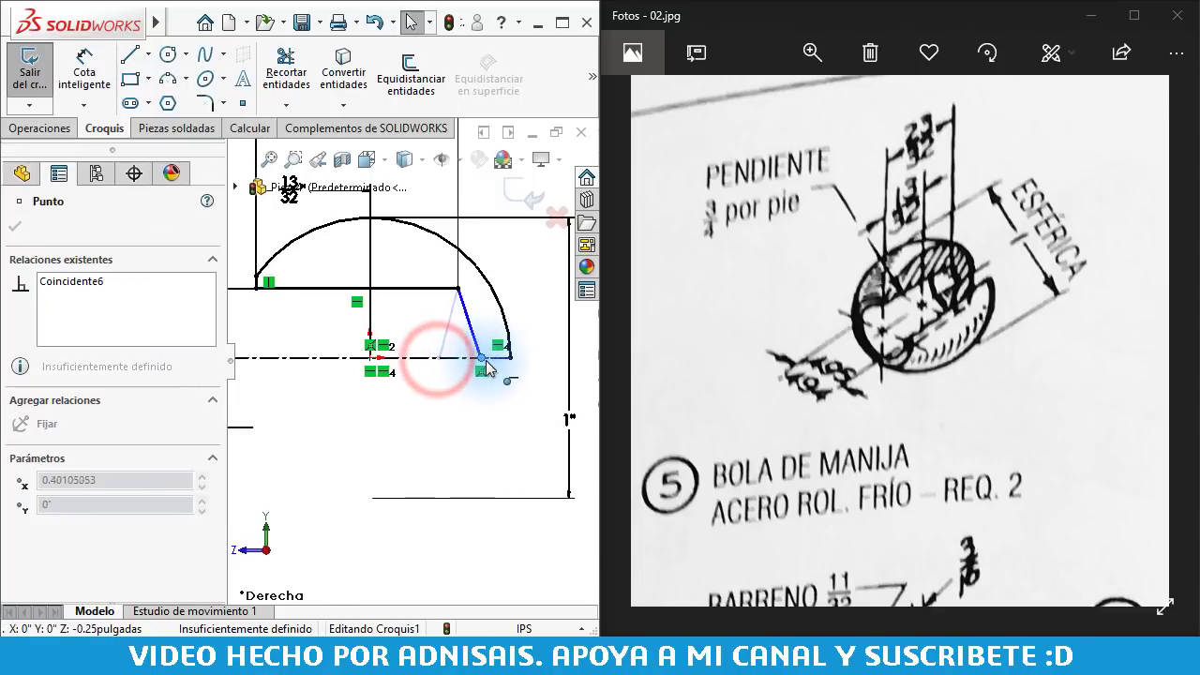
left_click(463, 424)
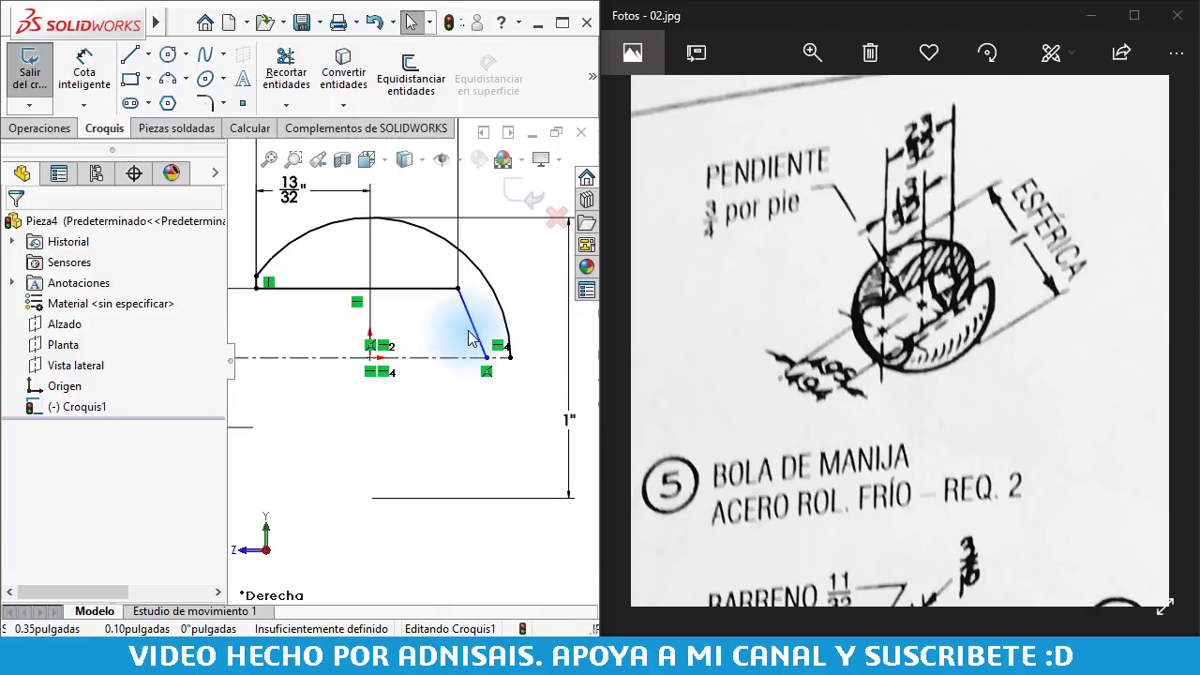
Dimension the slanted line's angle as 118/2, giving 59°
right_click_drag(481, 442, 478, 370)
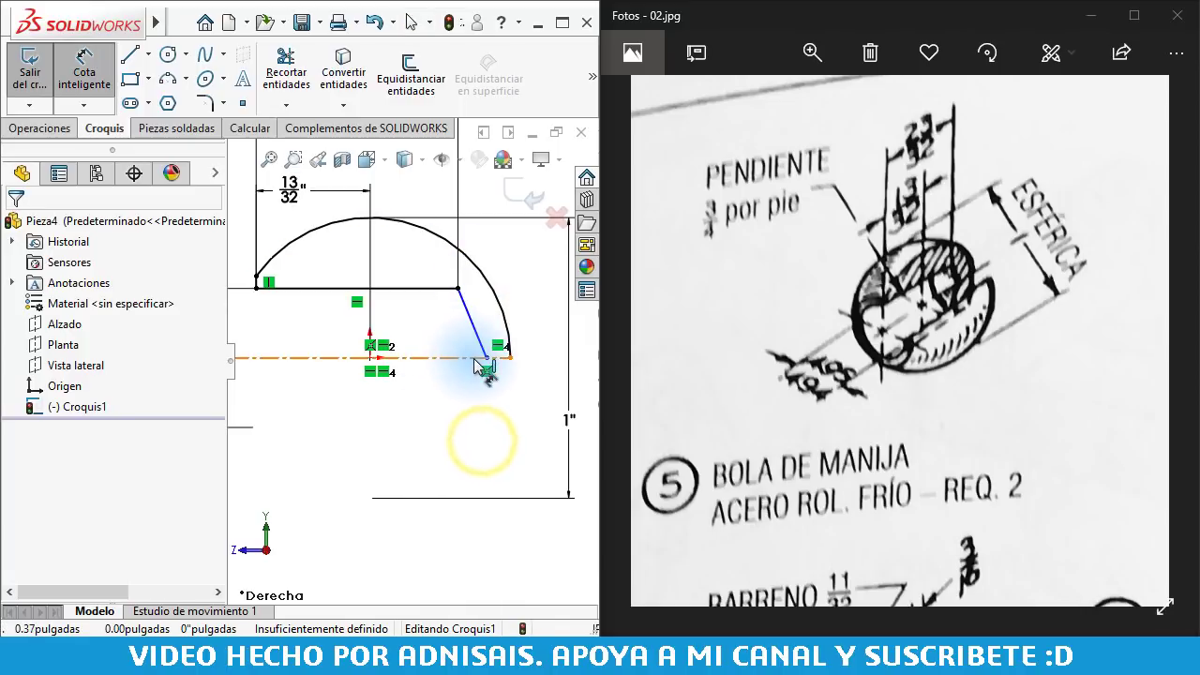
left_click_drag(478, 368, 430, 281)
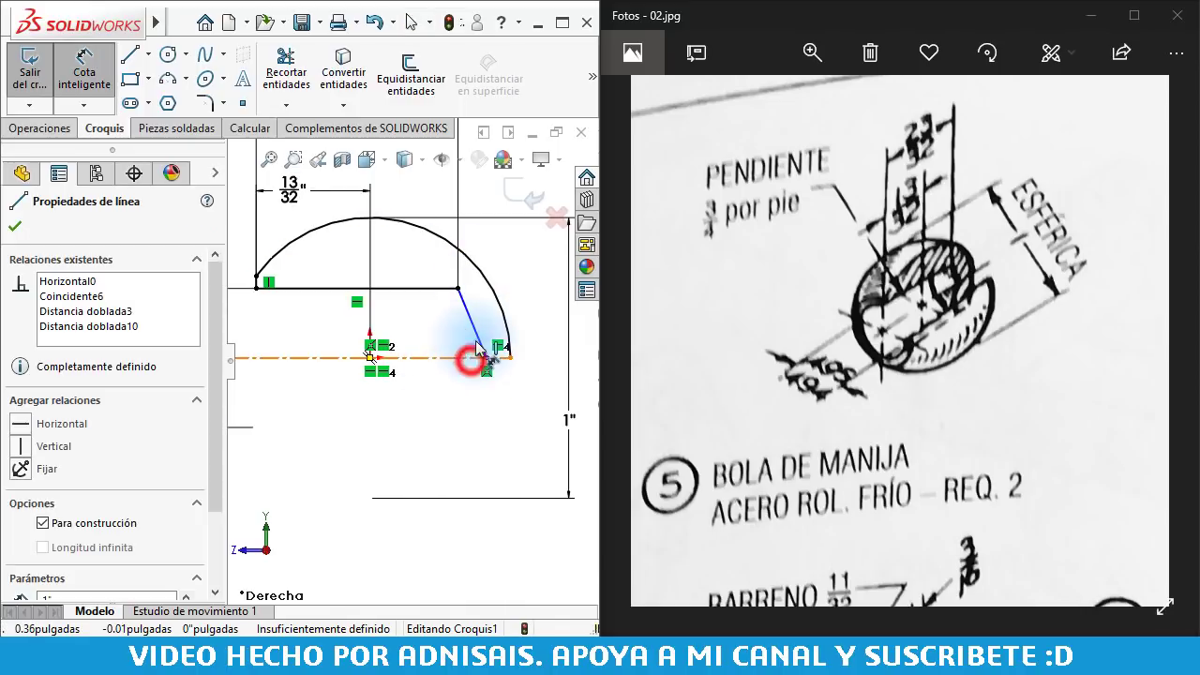
left_click(429, 281)
type("118")
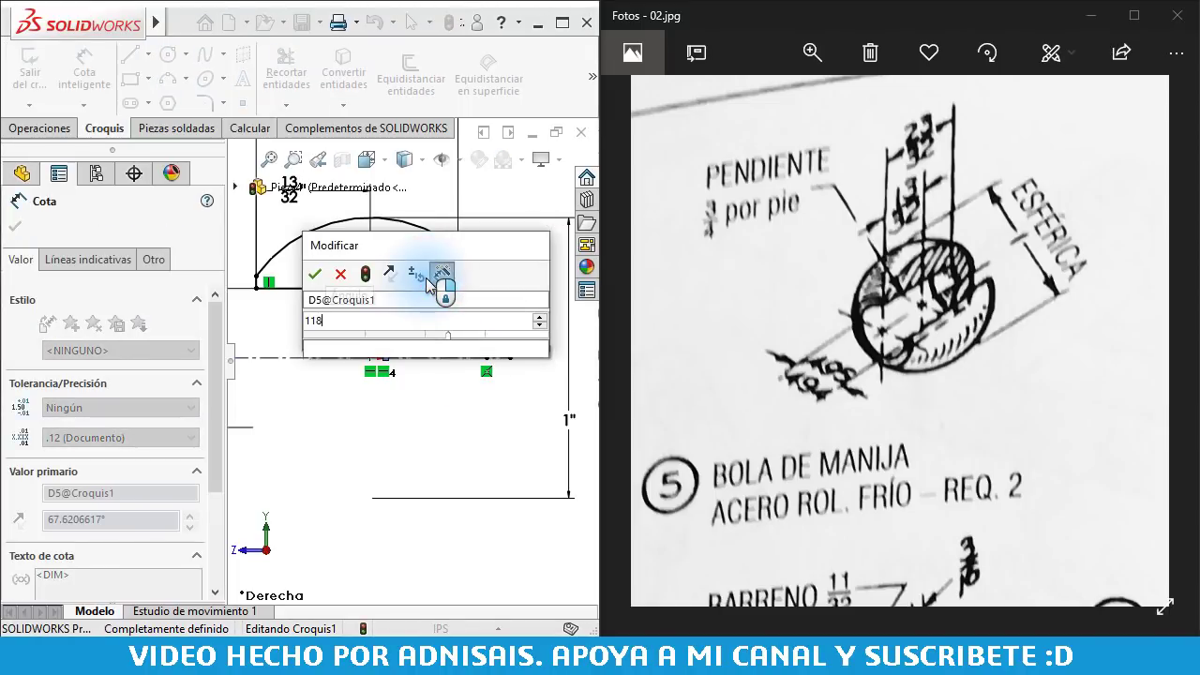
type("/2")
key("Return")
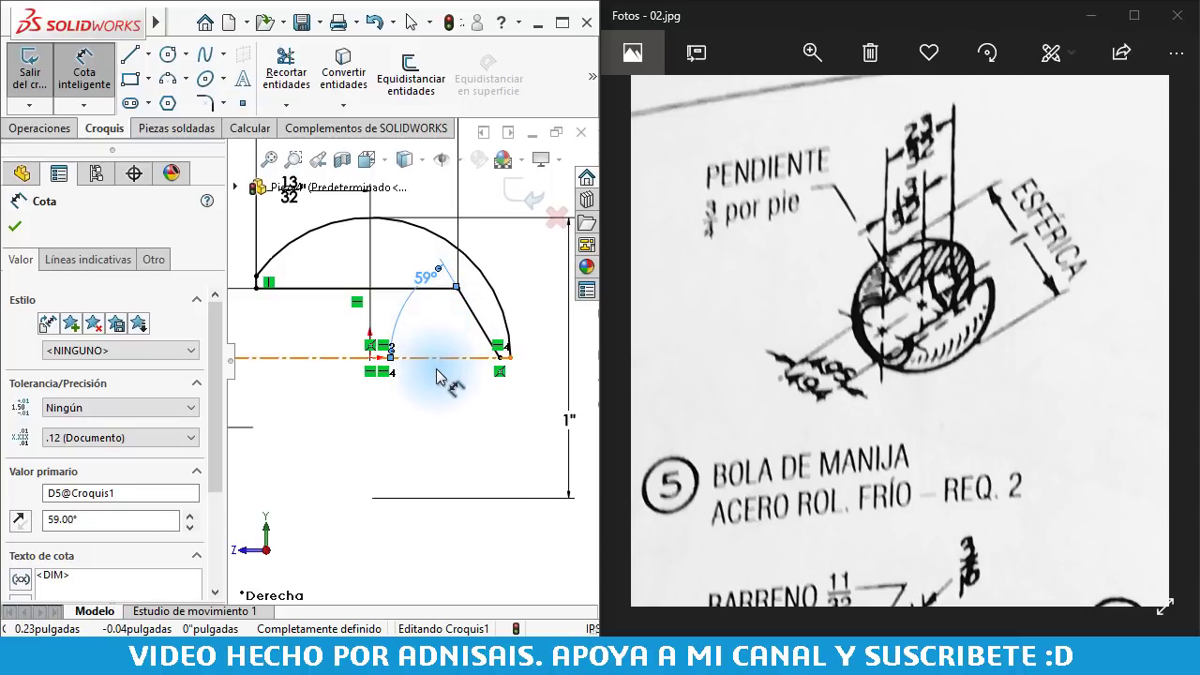
scroll(441, 379, "up", 3)
left_click(409, 469)
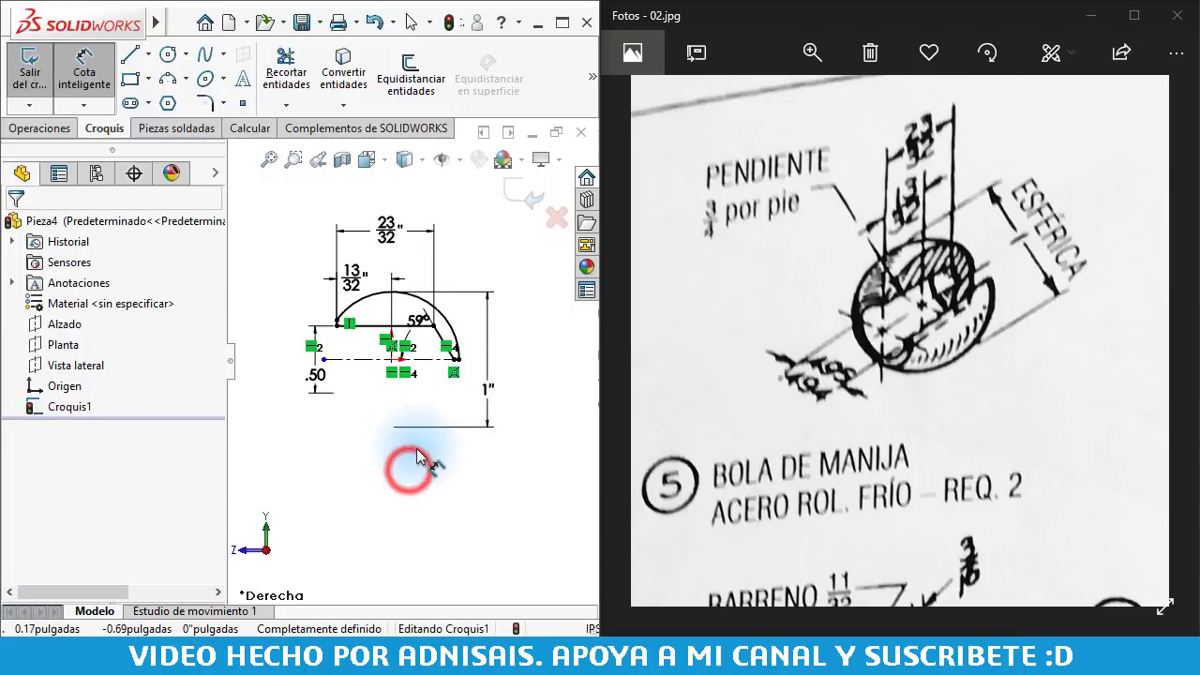
left_click(36, 128)
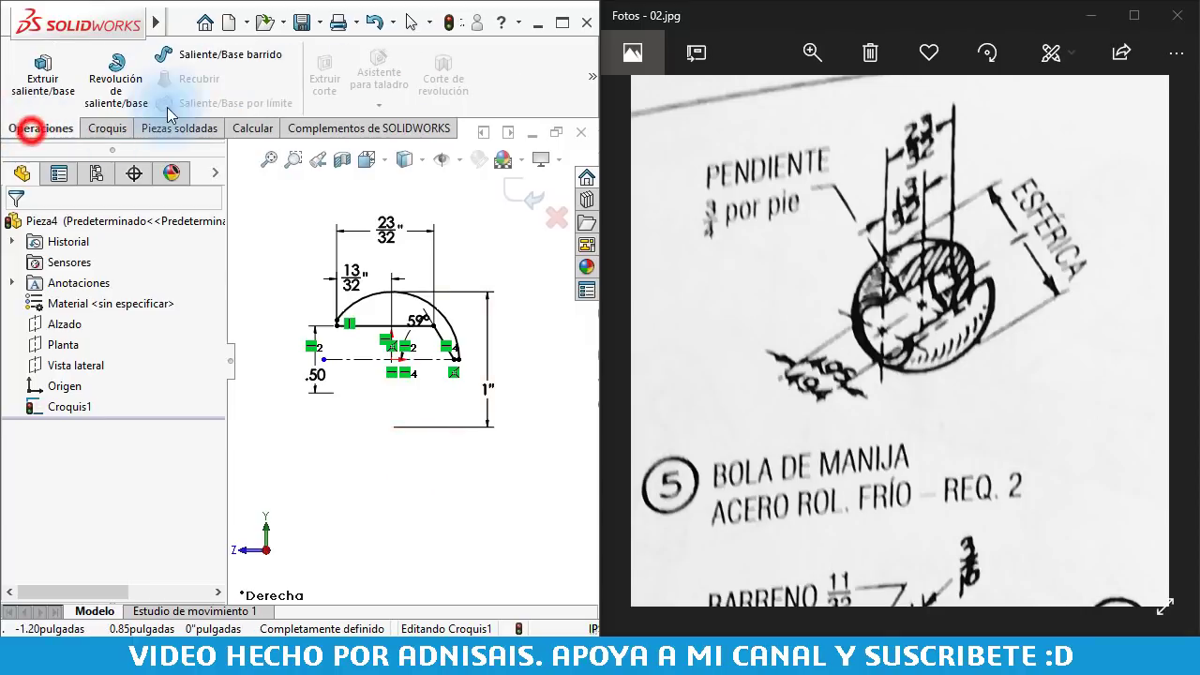
Revolve the sketch 360° about Línea1 into the bored handle ball and rotate to inspect it
left_click(110, 92)
left_click(649, 336)
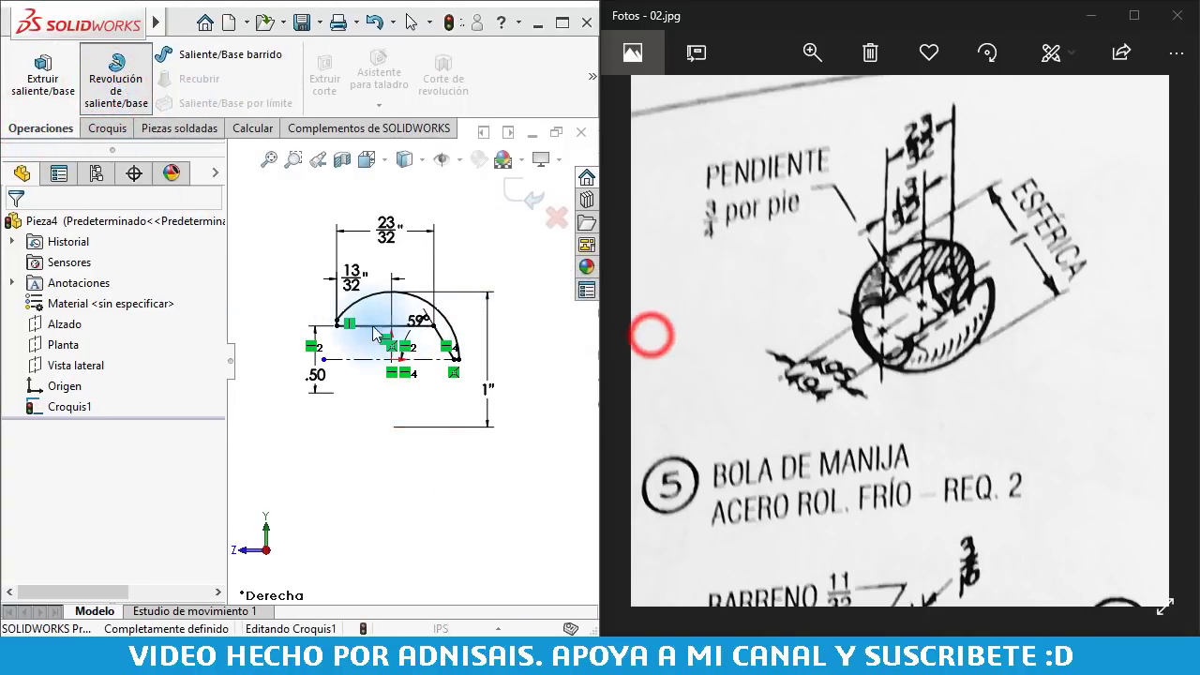
left_click(14, 226)
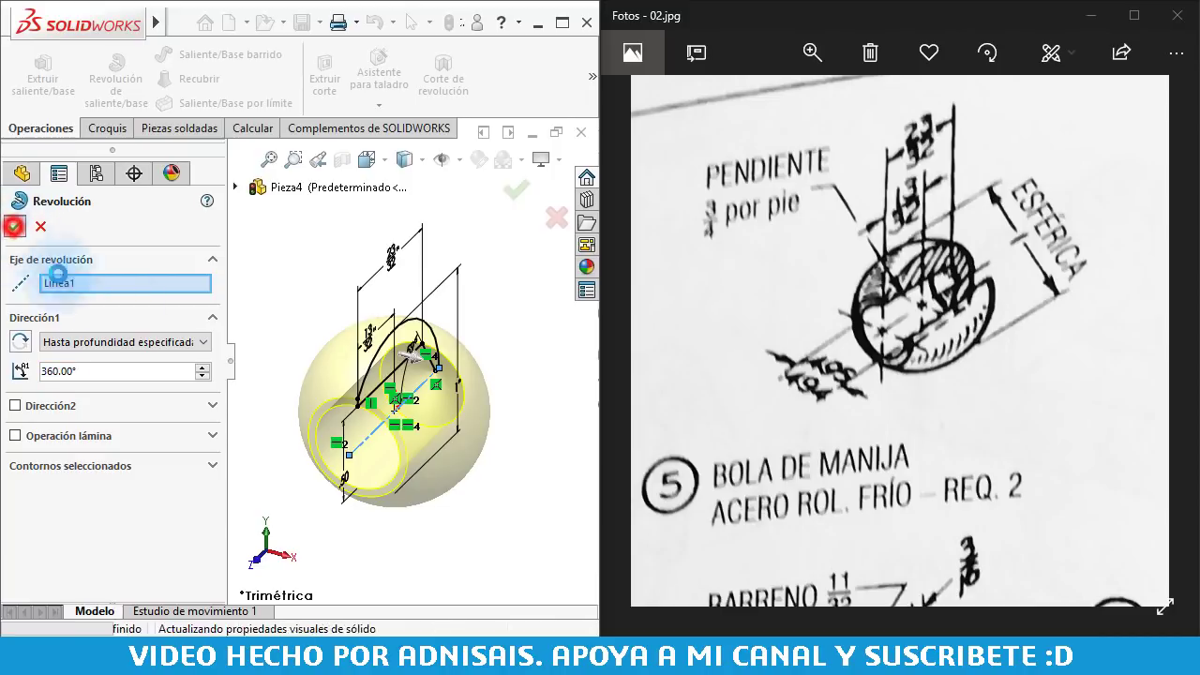
middle_click_drag(466, 427, 497, 433)
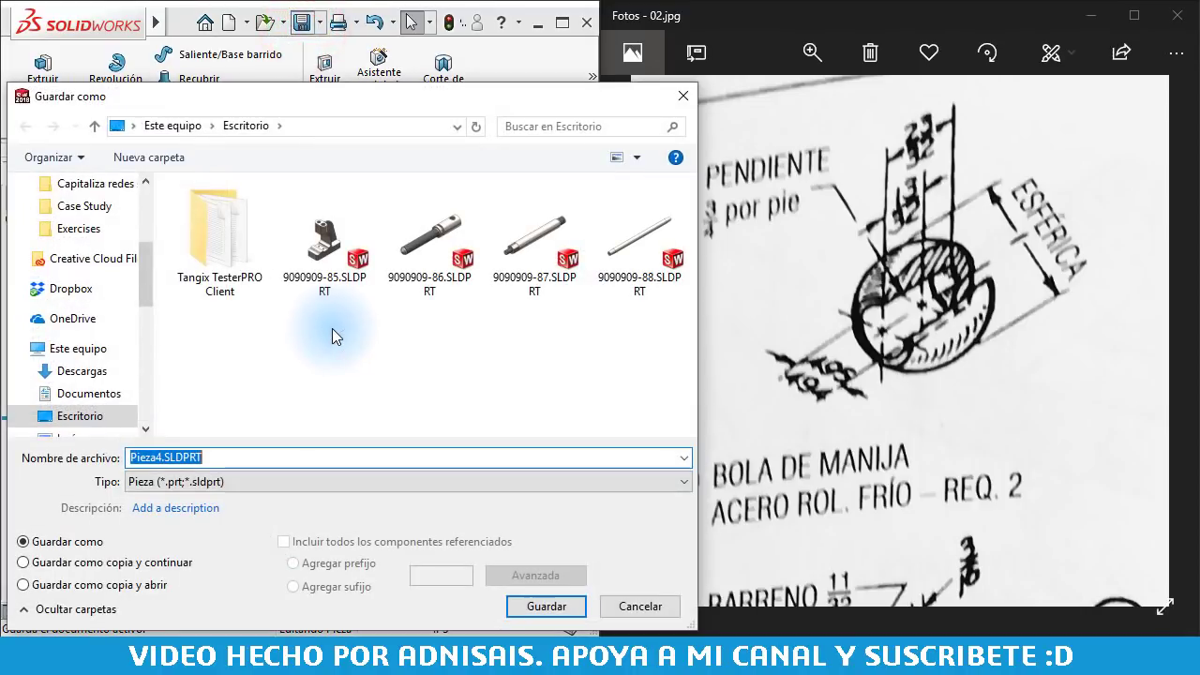
Enter 9090909-89 as the file name in Guardar como and save
type("90909")
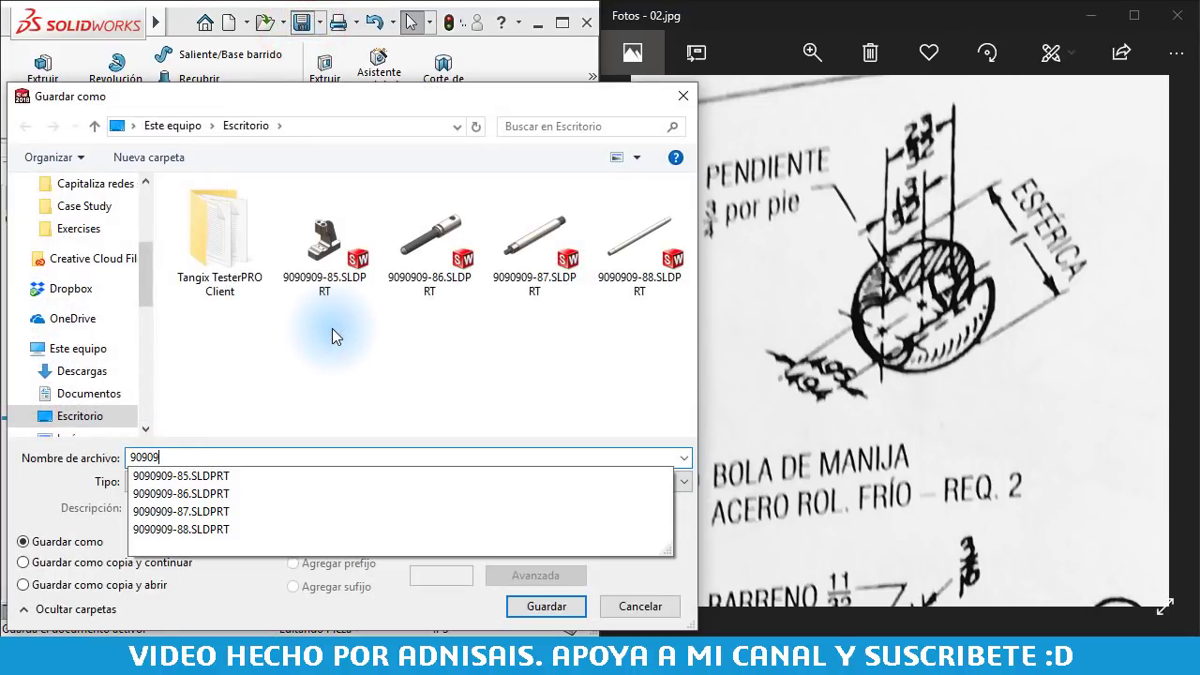
type("9")
key("BackSpace")
type("89")
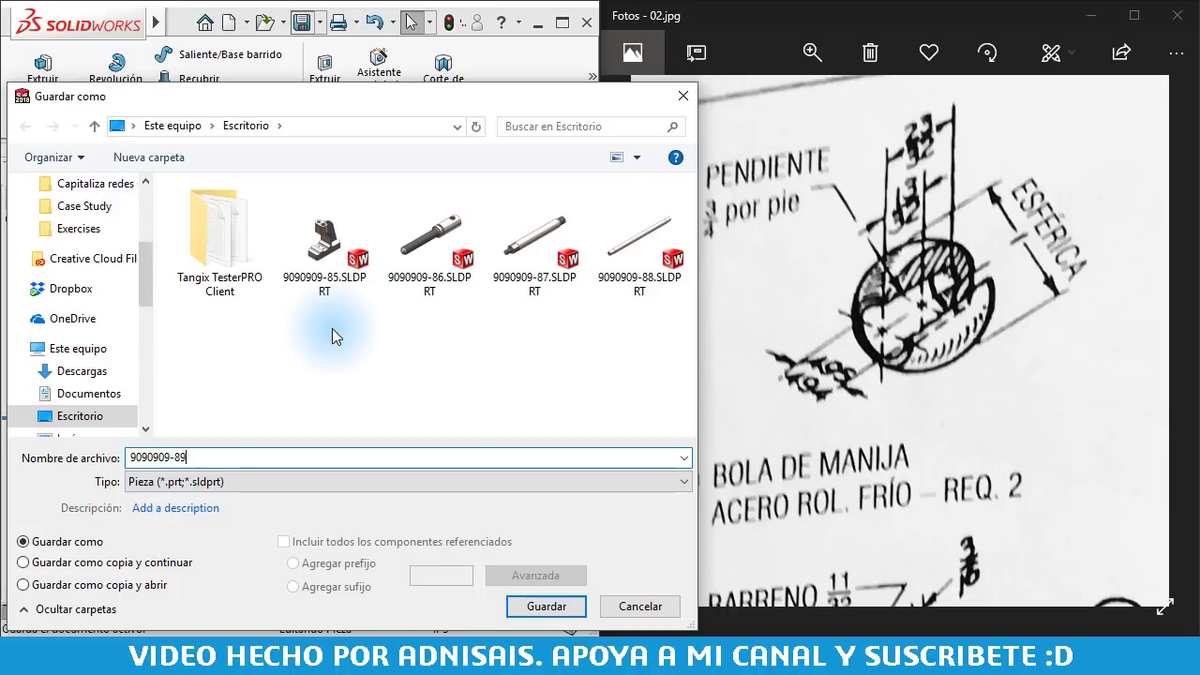
key("Return")
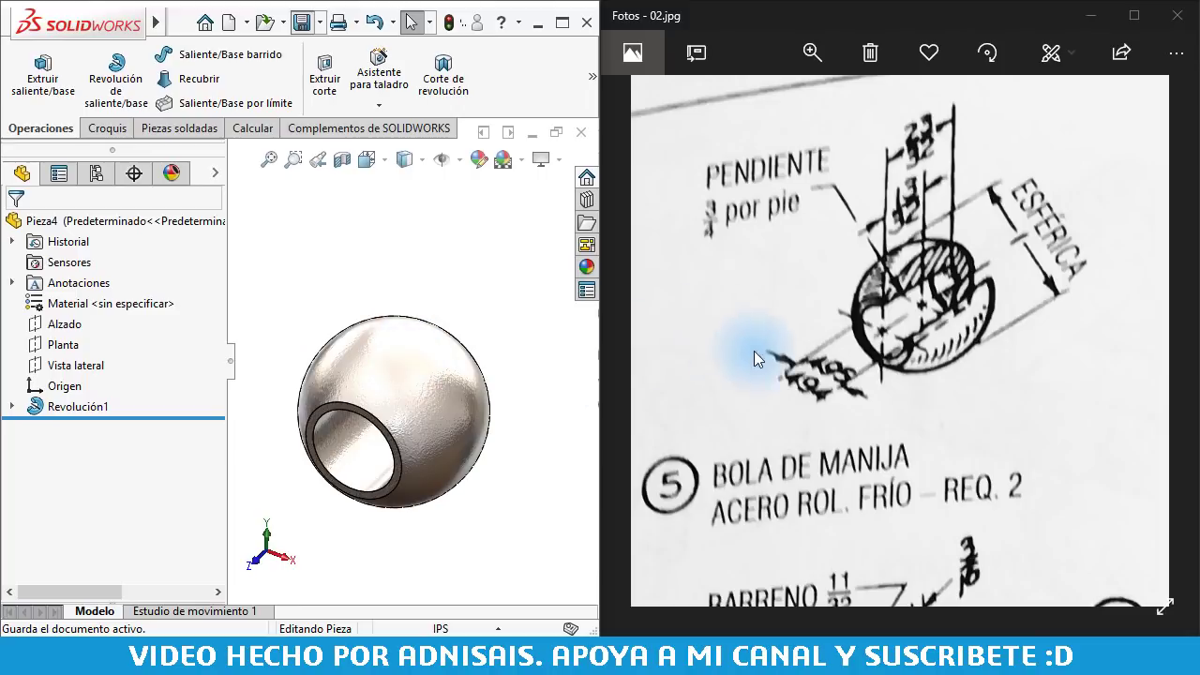
Zoom the Photos drawing onto part 6, the MORDAZA SUPERIOR jaw, then start a new SOLIDWORKS document
scroll(843, 300, "down", 3)
double_click(941, 315)
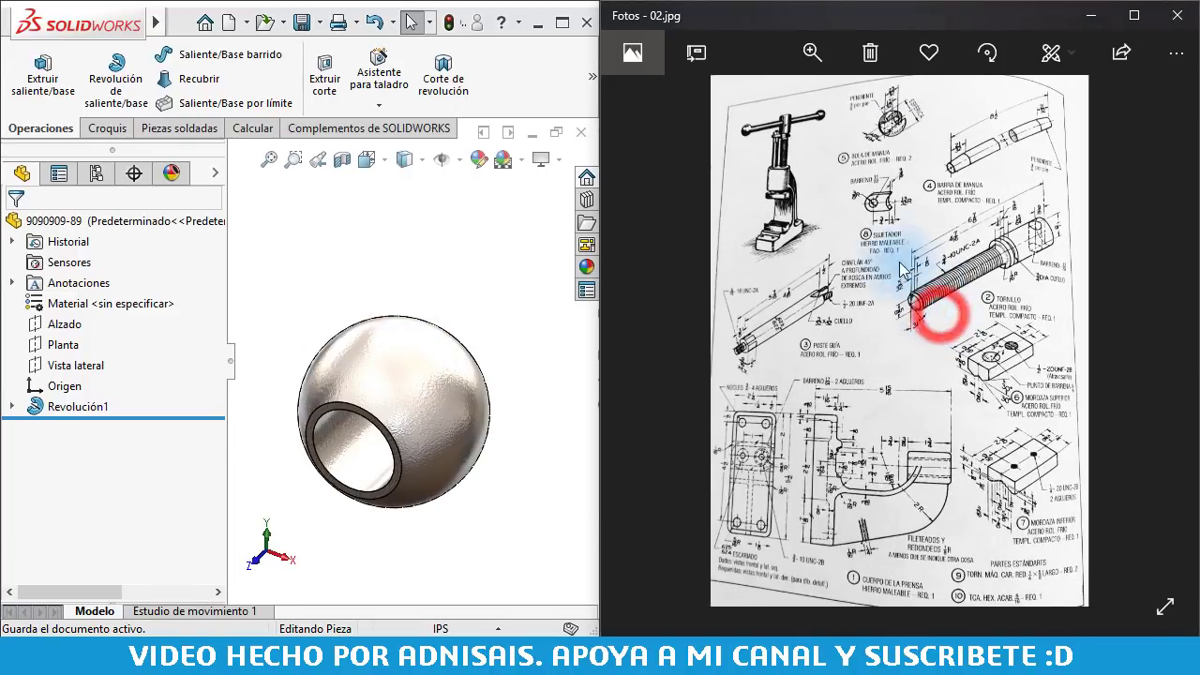
double_click(870, 200)
left_click_drag(1111, 428, 1038, 310)
mouse_move(951, 434)
left_mouse_down()
mouse_move(863, 375)
mouse_move(854, 322)
left_mouse_up()
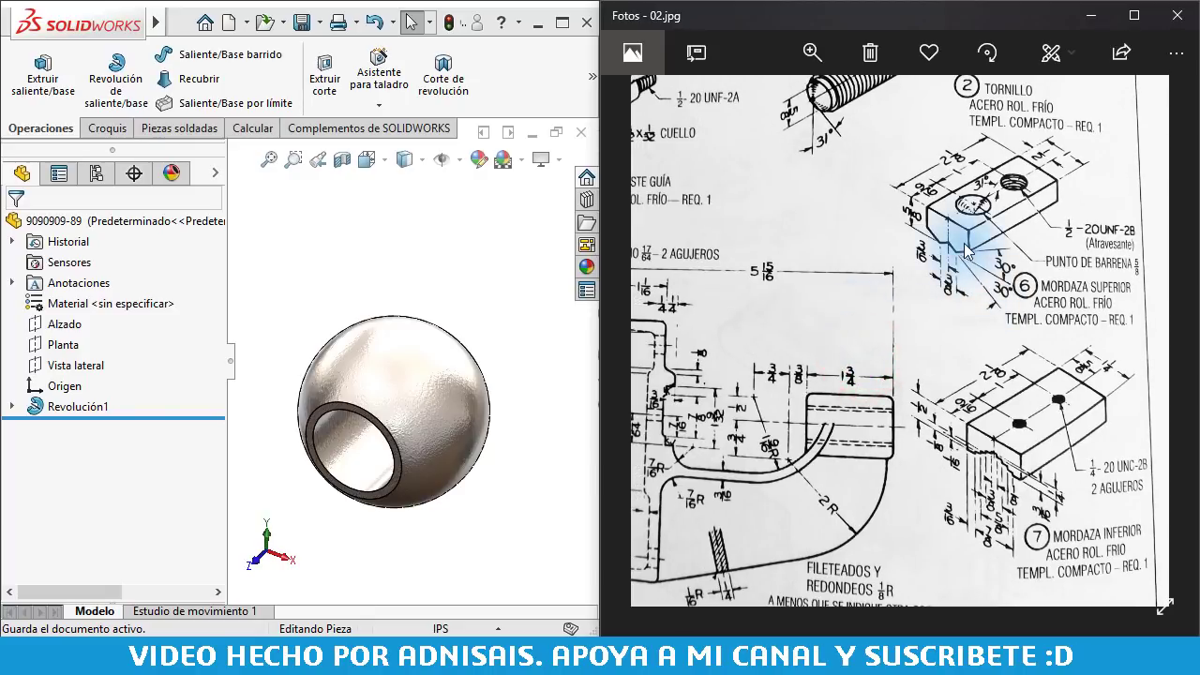
scroll(1088, 217, "up", 3)
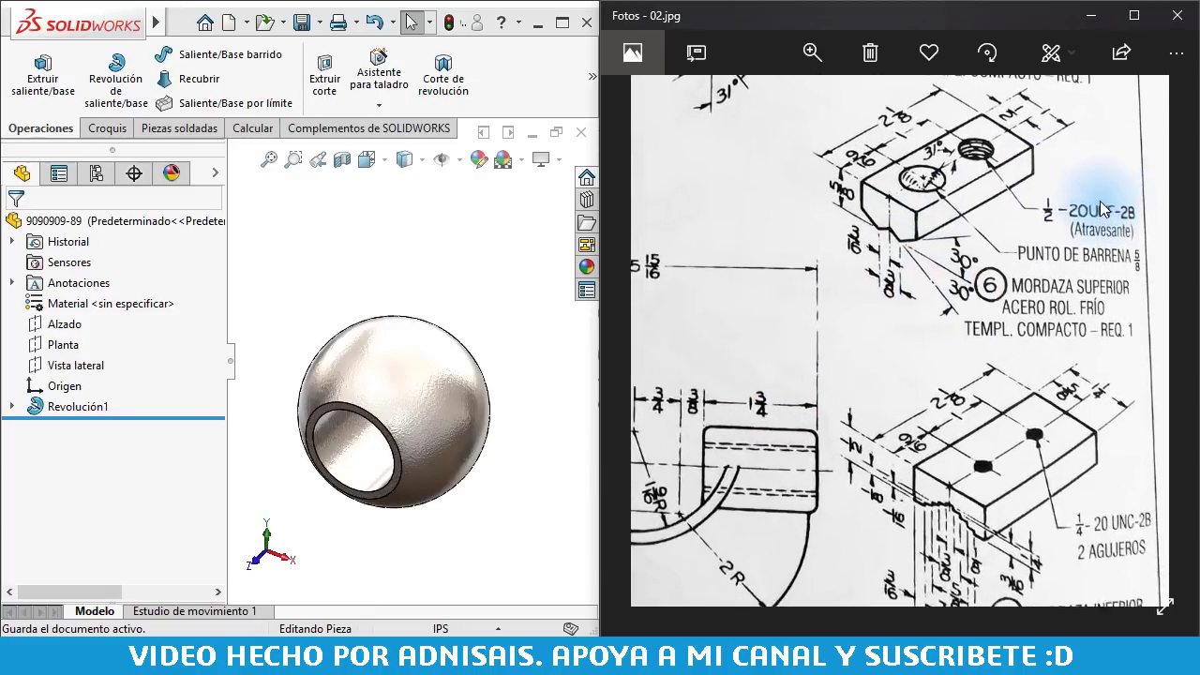
left_click_drag(1066, 176, 1039, 260)
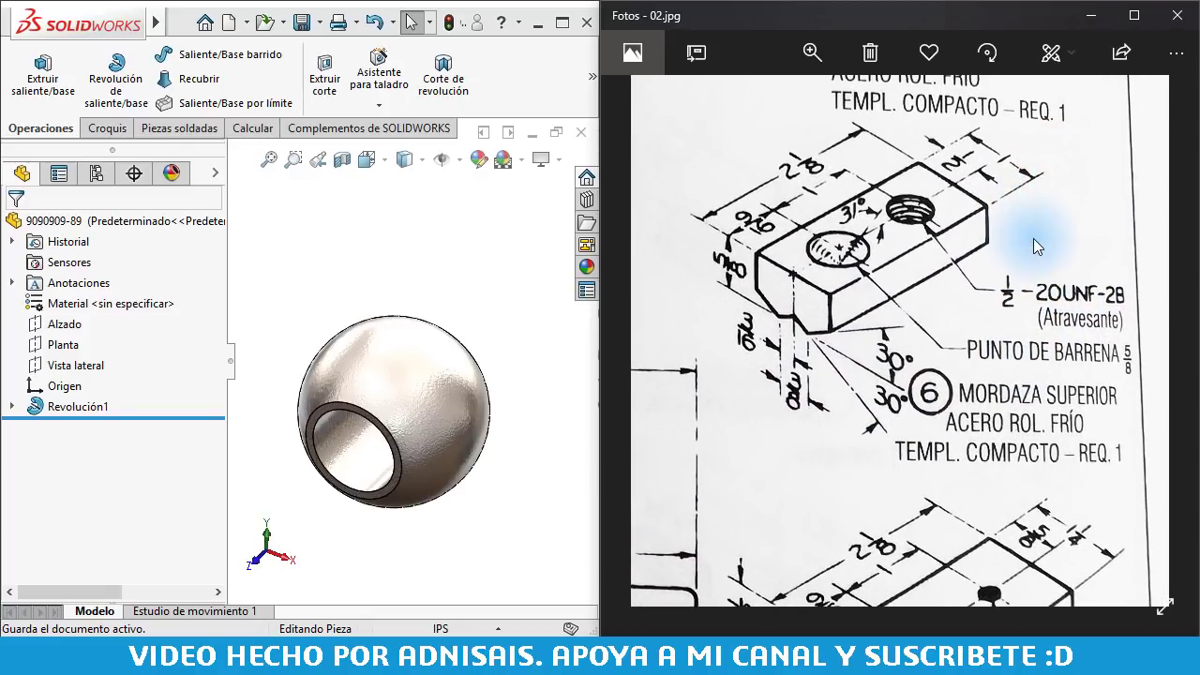
left_click(428, 223)
key("ctrl+n")
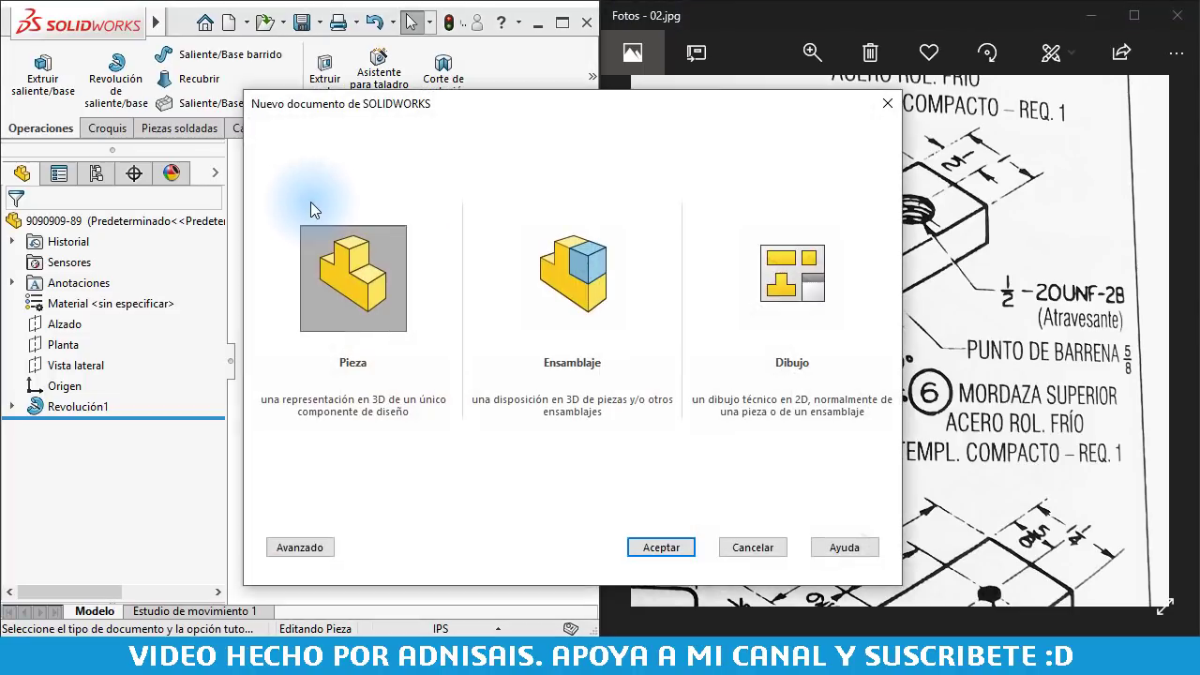
Create a new part and switch its unit system to IPS inches
double_click(375, 235)
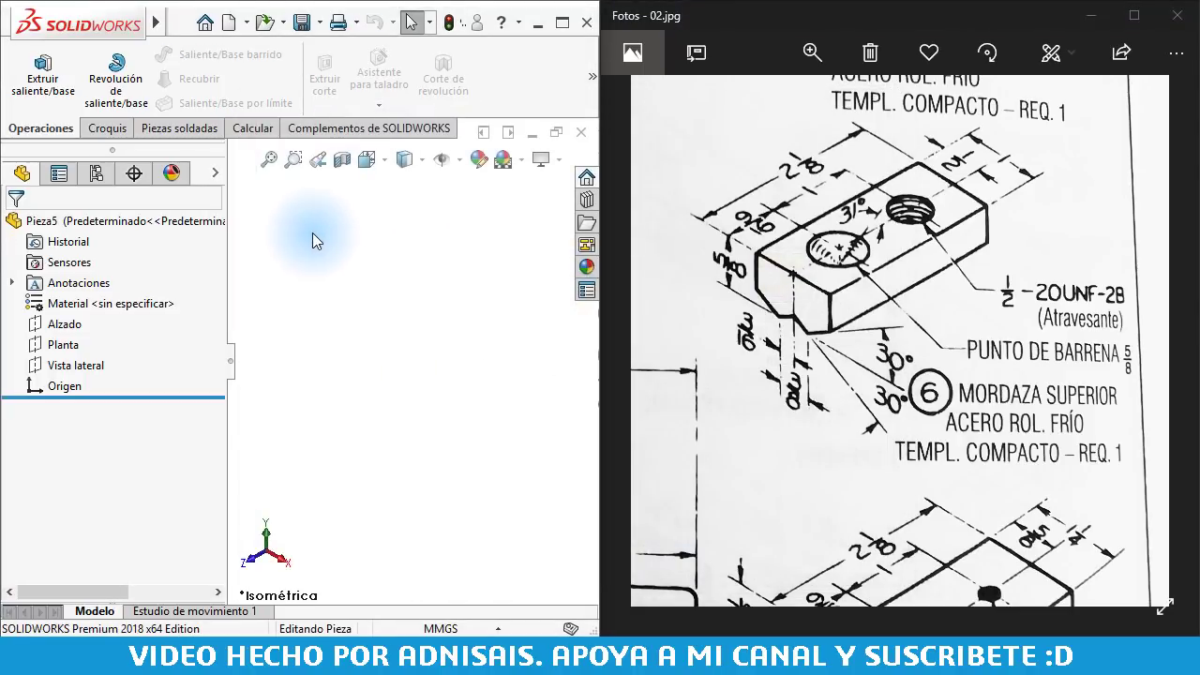
left_click(437, 629)
left_click(432, 573)
Show lengths as 1/64 fractions and set the drafting standard to ANSI
left_click(440, 628)
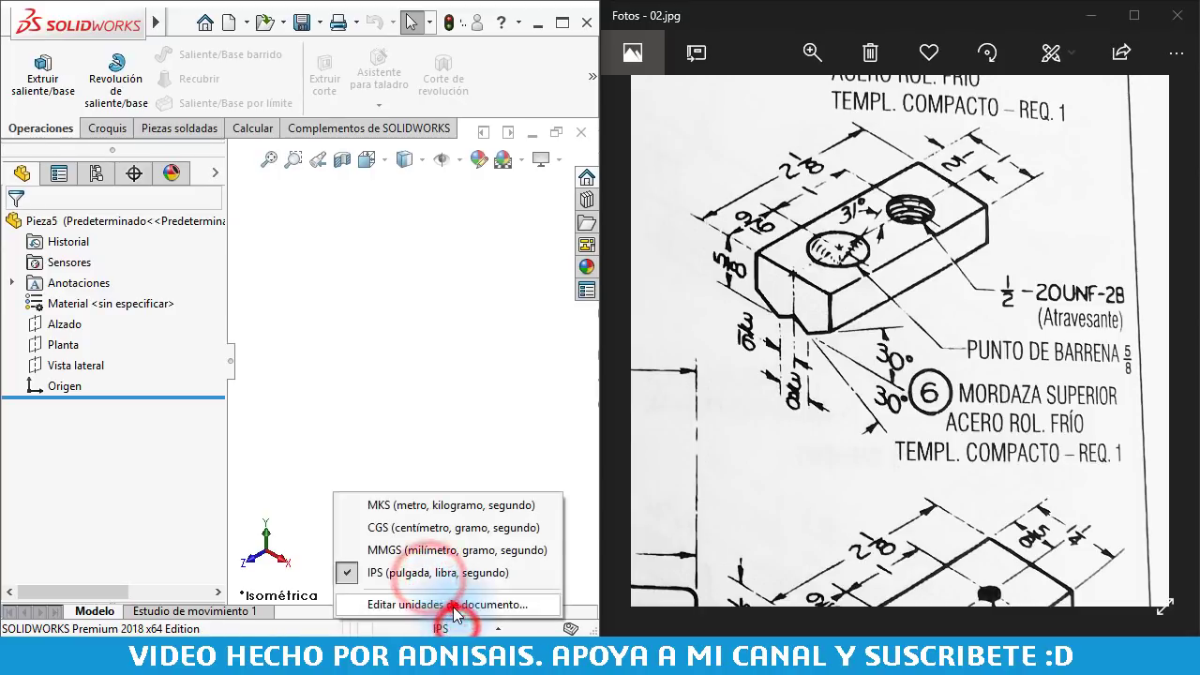
left_click(448, 605)
left_click(658, 238)
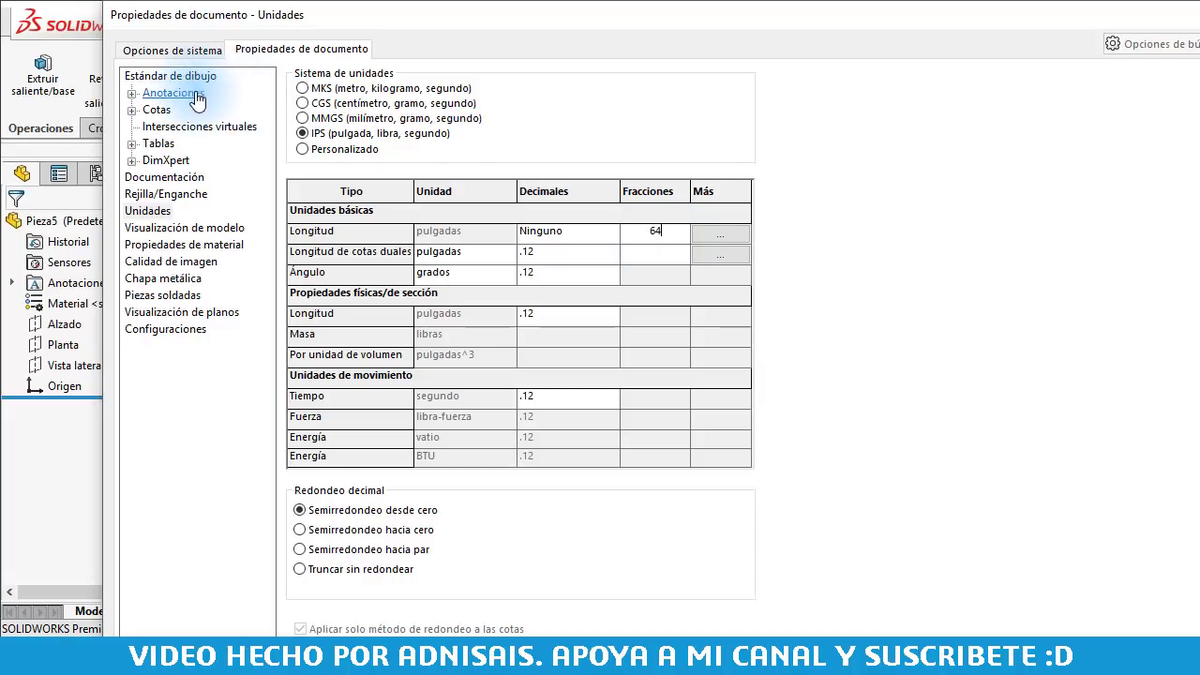
left_click(170, 78)
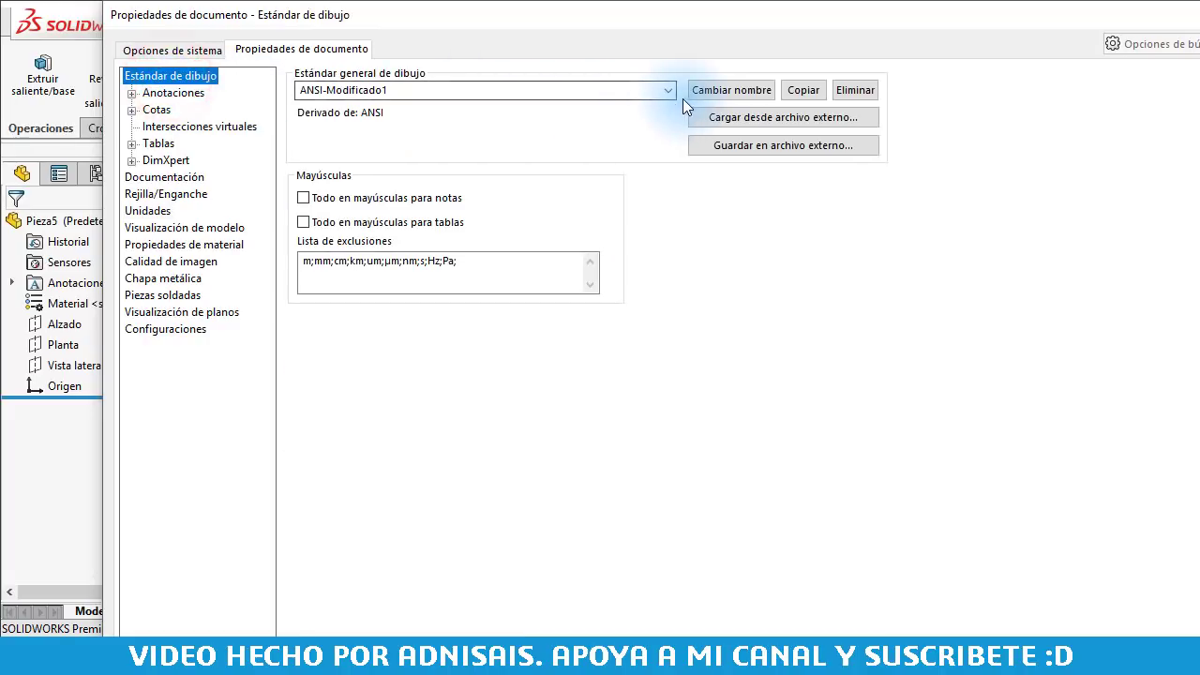
left_click(667, 90)
left_click(478, 122)
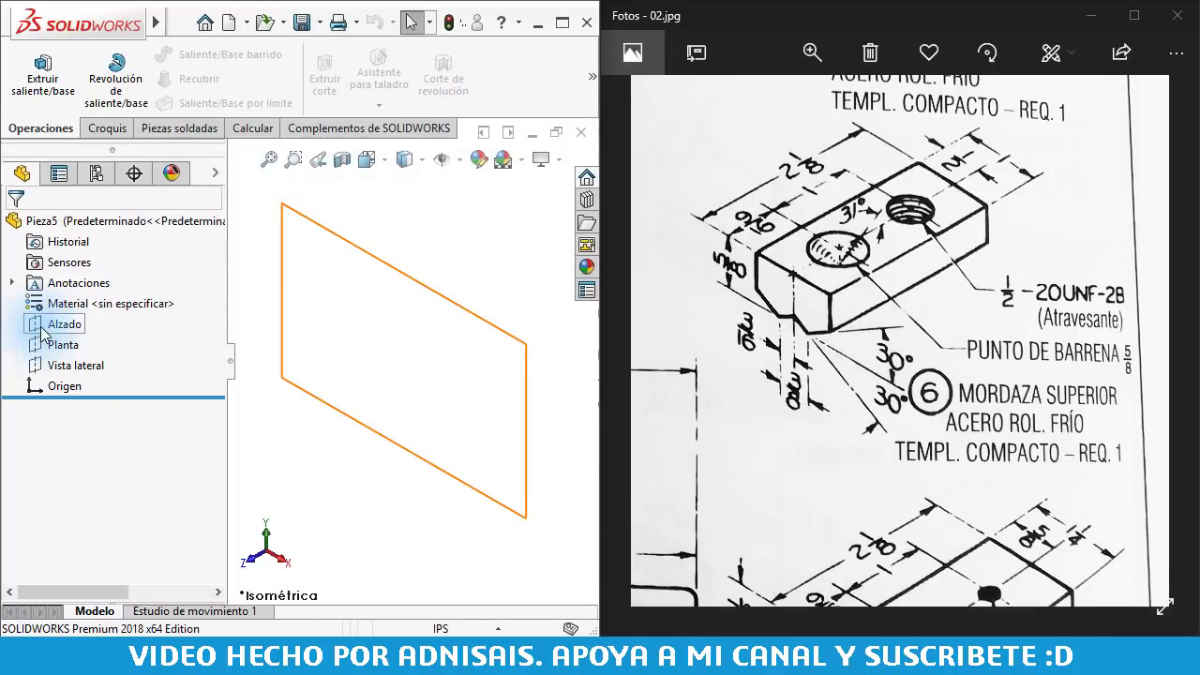
Start a sketch on the Alzado plane with a vertical centerline running down from the origin
left_click(39, 325)
left_click(103, 286)
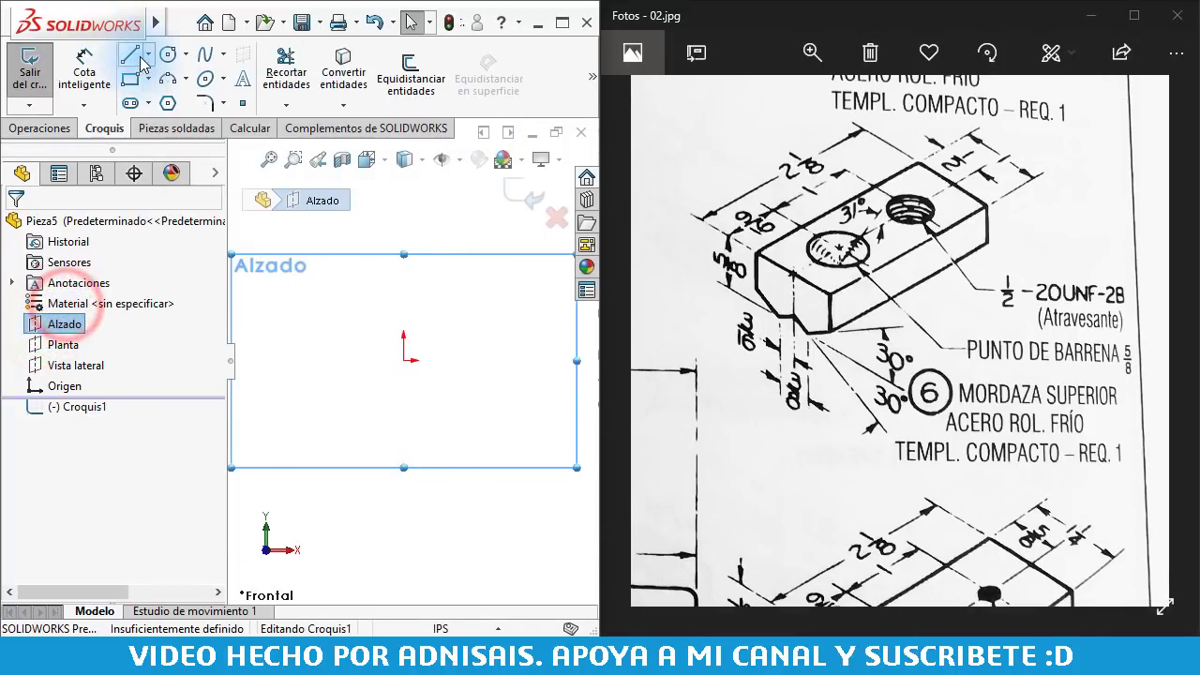
left_click(143, 56)
left_click(153, 81)
left_click(410, 359)
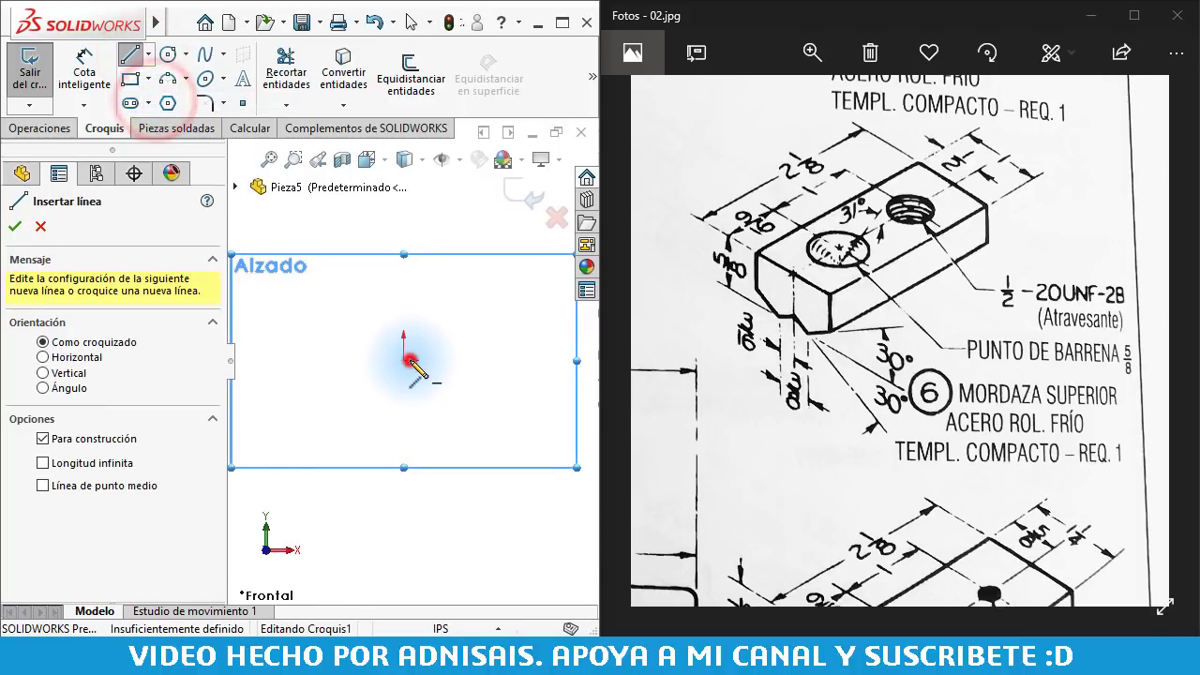
left_click(409, 521)
key("Escape")
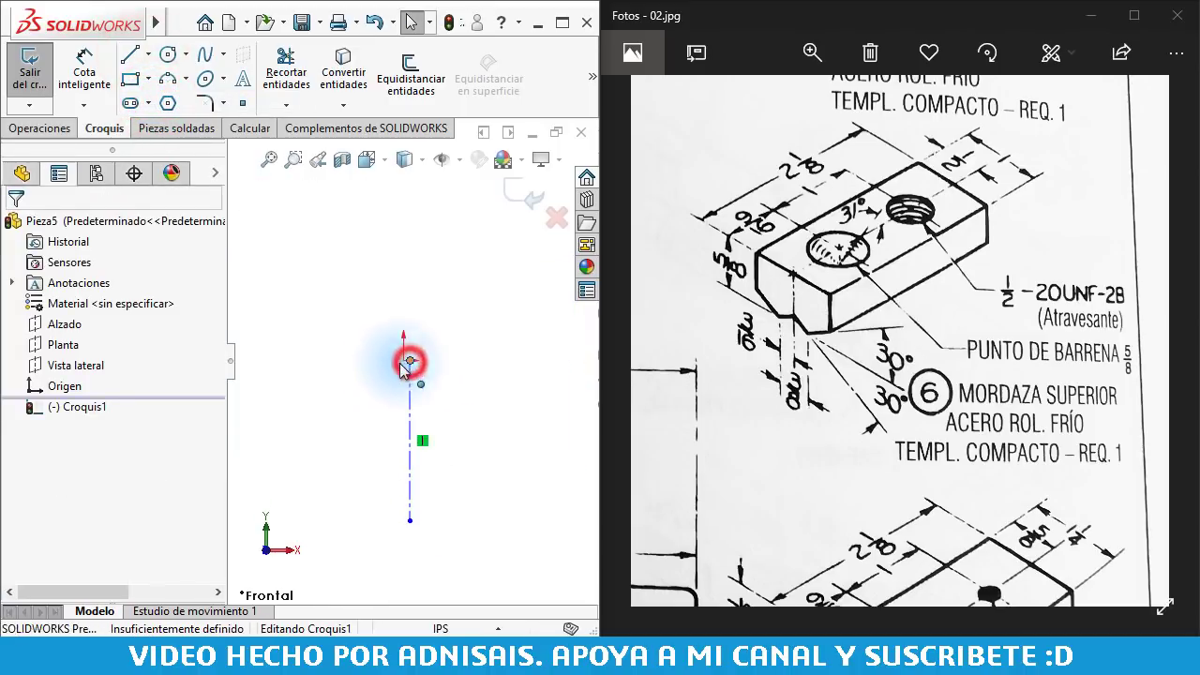
Draw the left half of the notched profile as a line chain ending on the centerline, then select it
left_click(410, 361)
left_click(308, 375)
right_click_drag(517, 383, 444, 385)
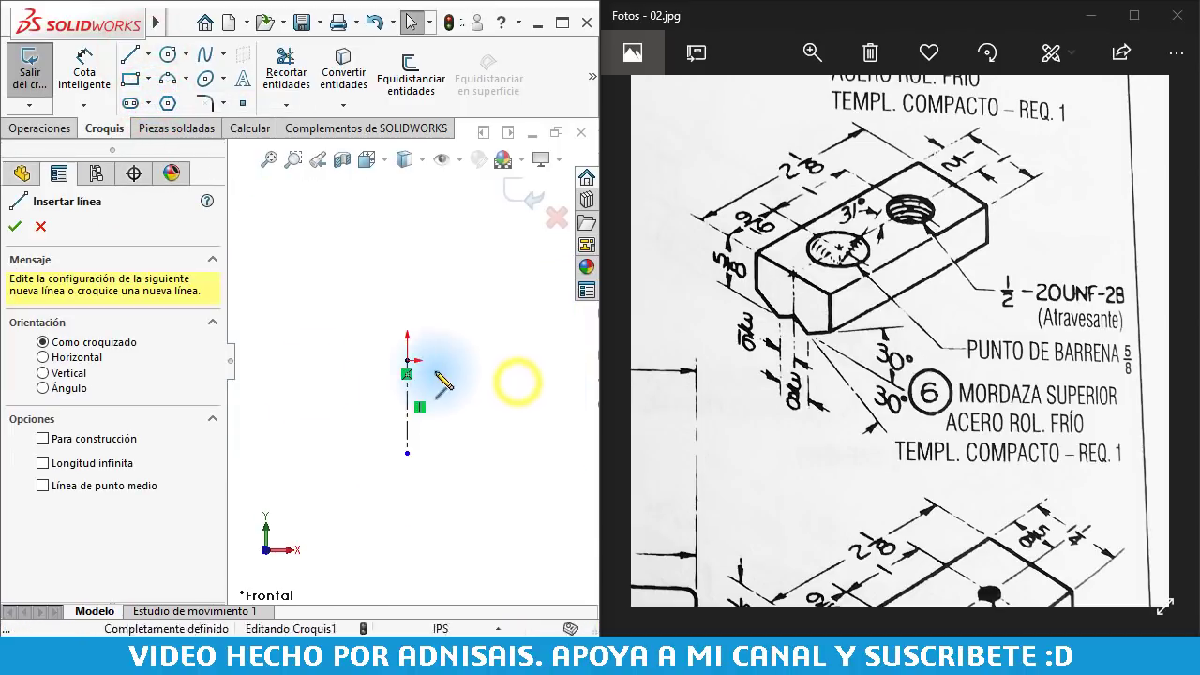
left_click(400, 354)
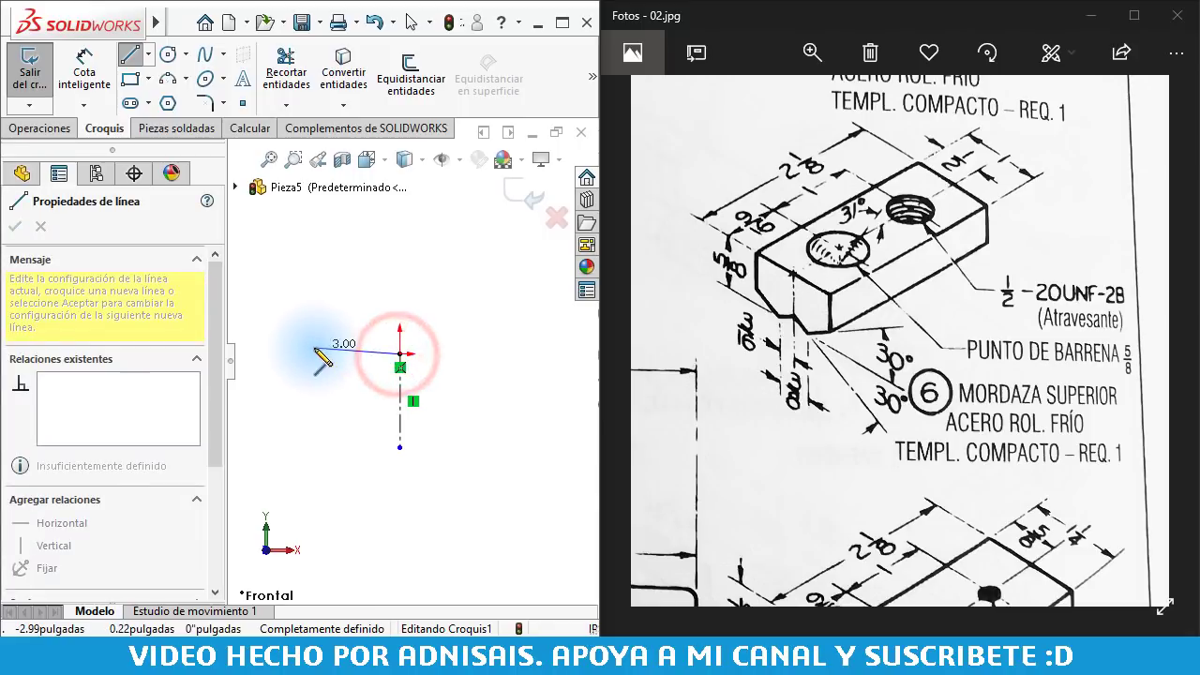
left_click(312, 354)
left_click(312, 397)
left_click(339, 433)
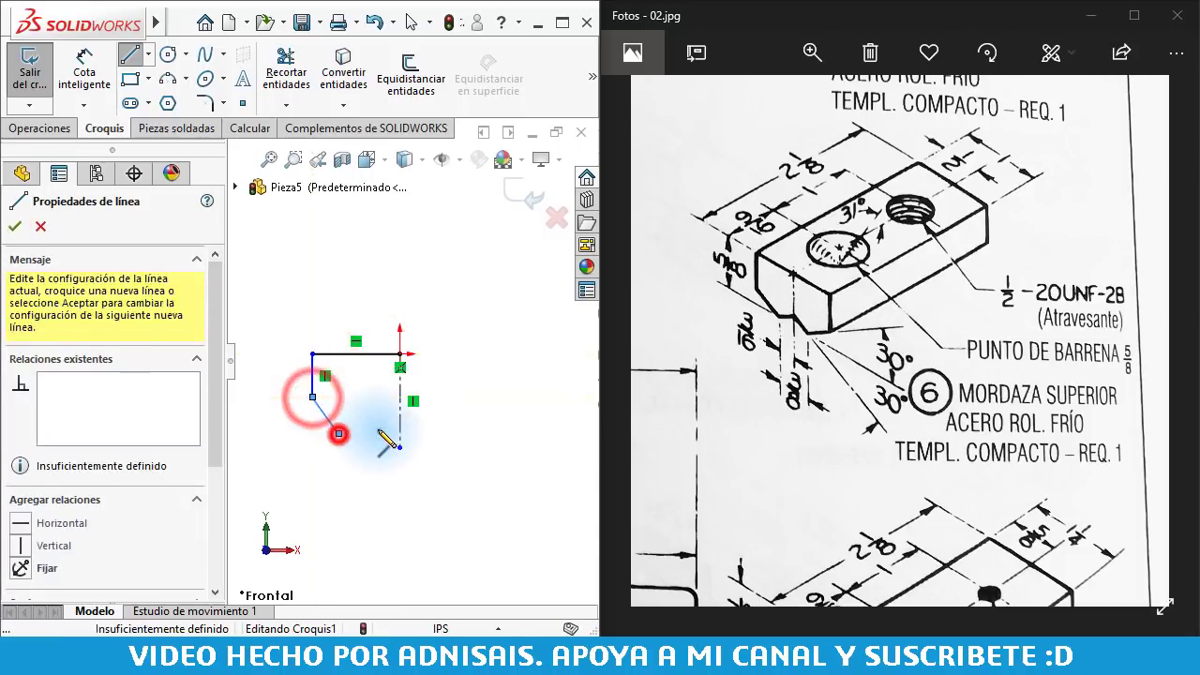
scroll(400, 401, "down", 3)
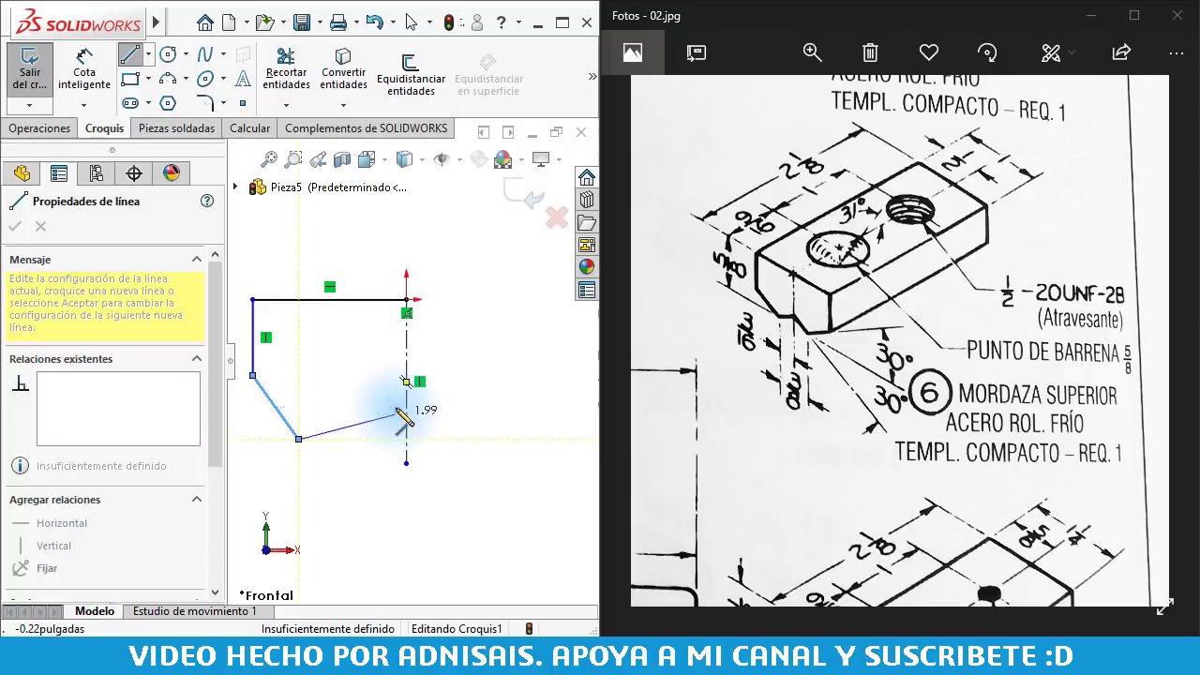
double_click(404, 399)
key("Escape")
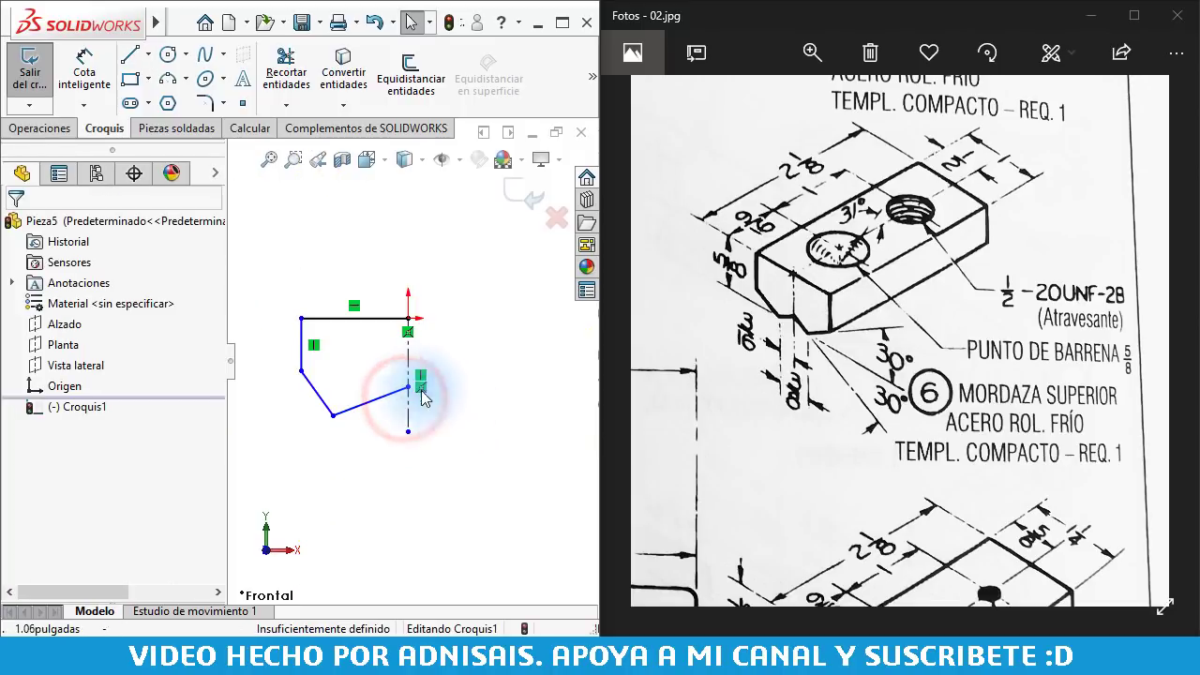
left_click_drag(504, 421, 279, 300)
left_click(591, 73)
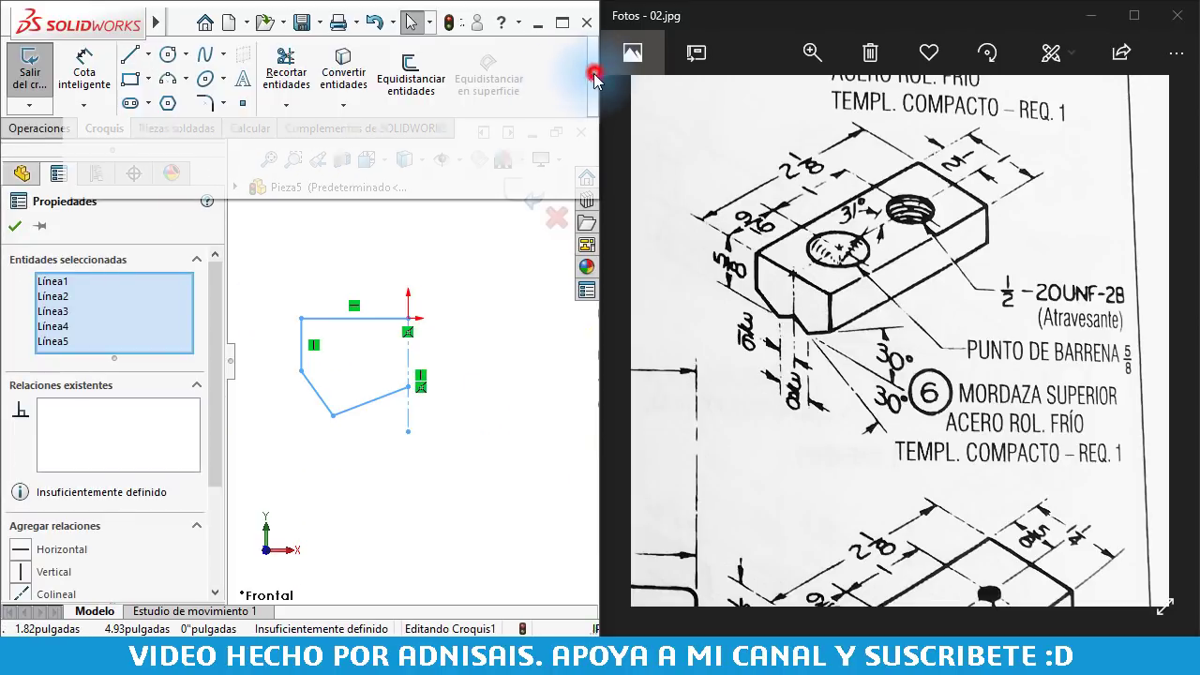
Mirror the half profile about the centerline and dimension the top width to 1"
left_click(585, 58)
left_click(558, 131)
right_click_drag(449, 503, 442, 265)
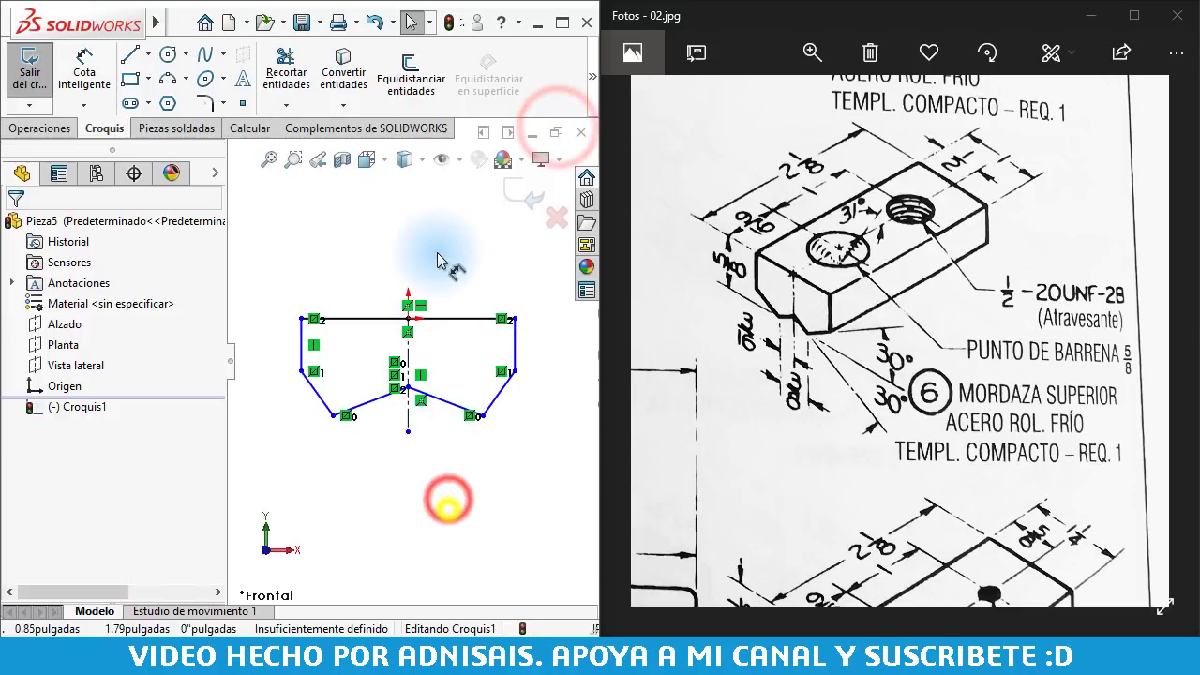
left_click(434, 323)
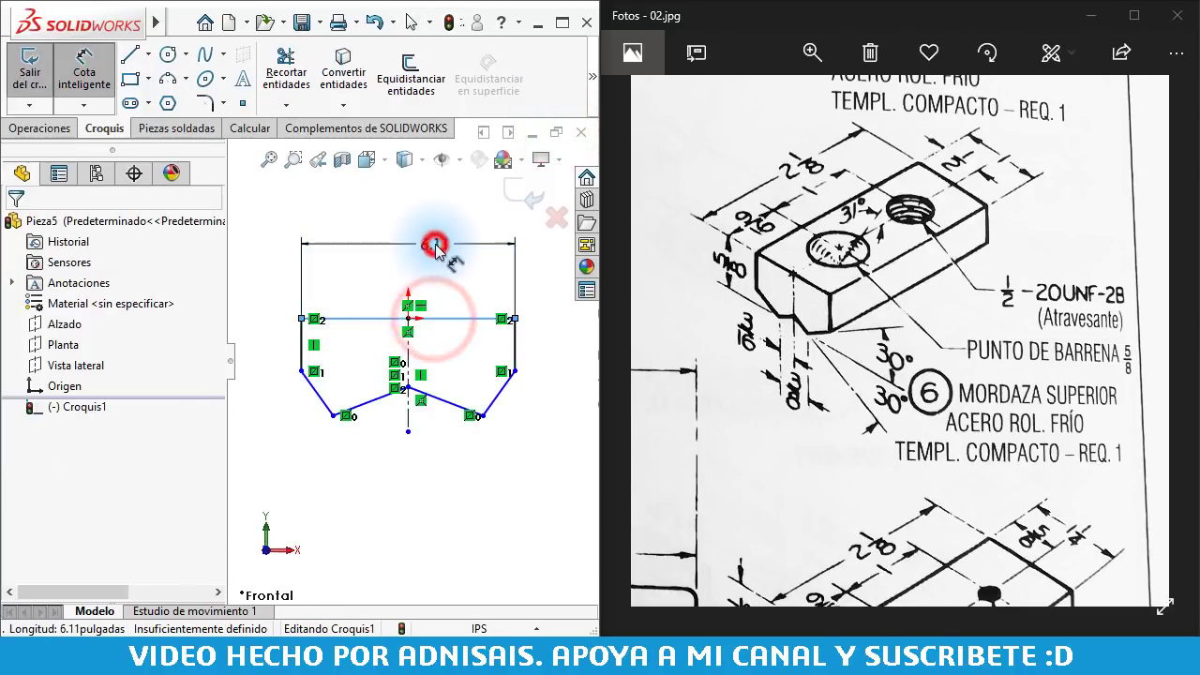
left_click(437, 242)
type("1")
key("Return")
left_click(378, 490)
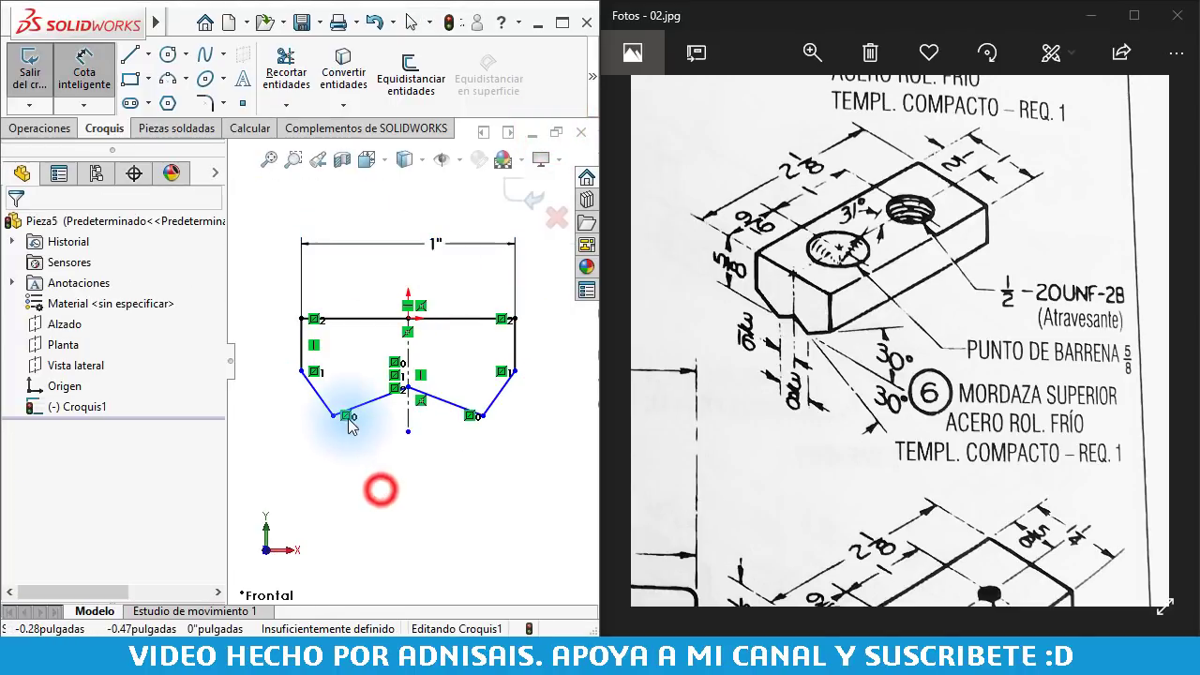
Dimension the profile height to 5/8"
left_click(355, 320)
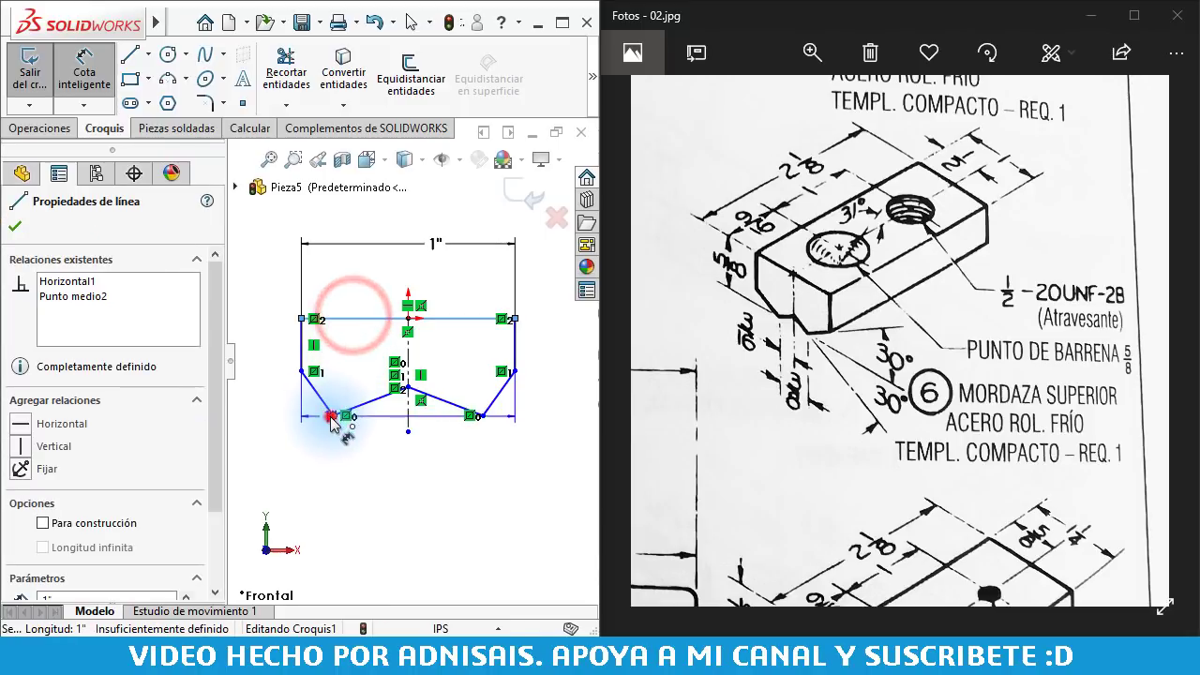
left_click(332, 415)
left_click(255, 380)
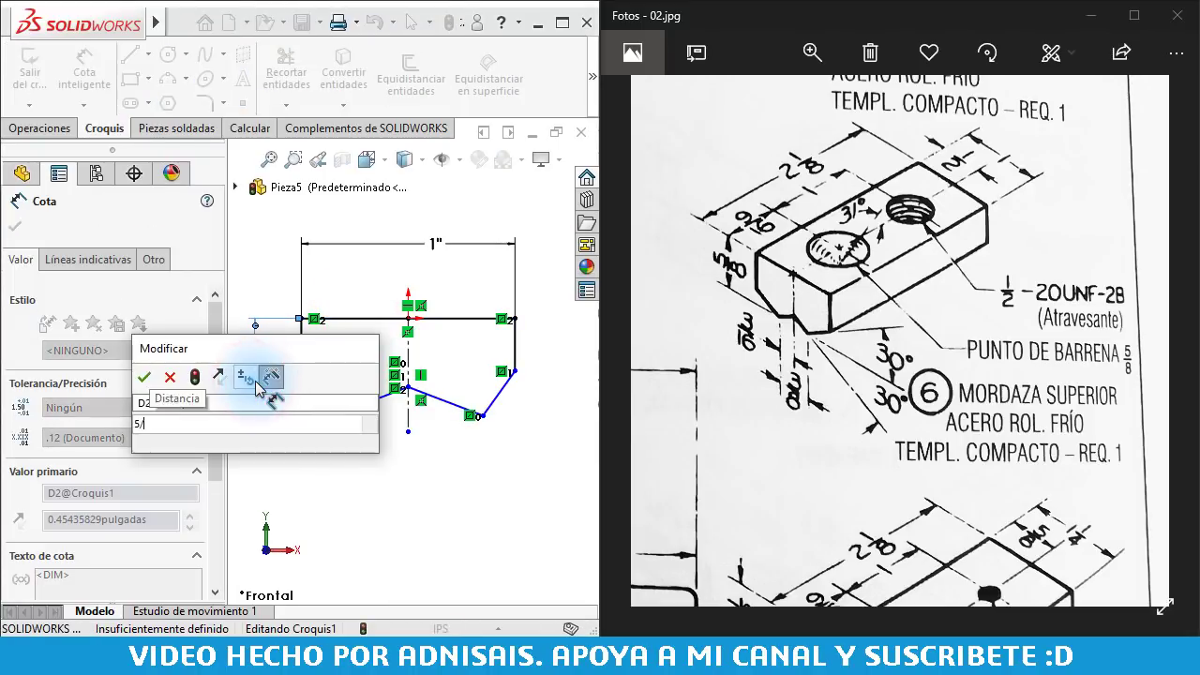
type("5/8")
key("Return")
left_click(371, 506)
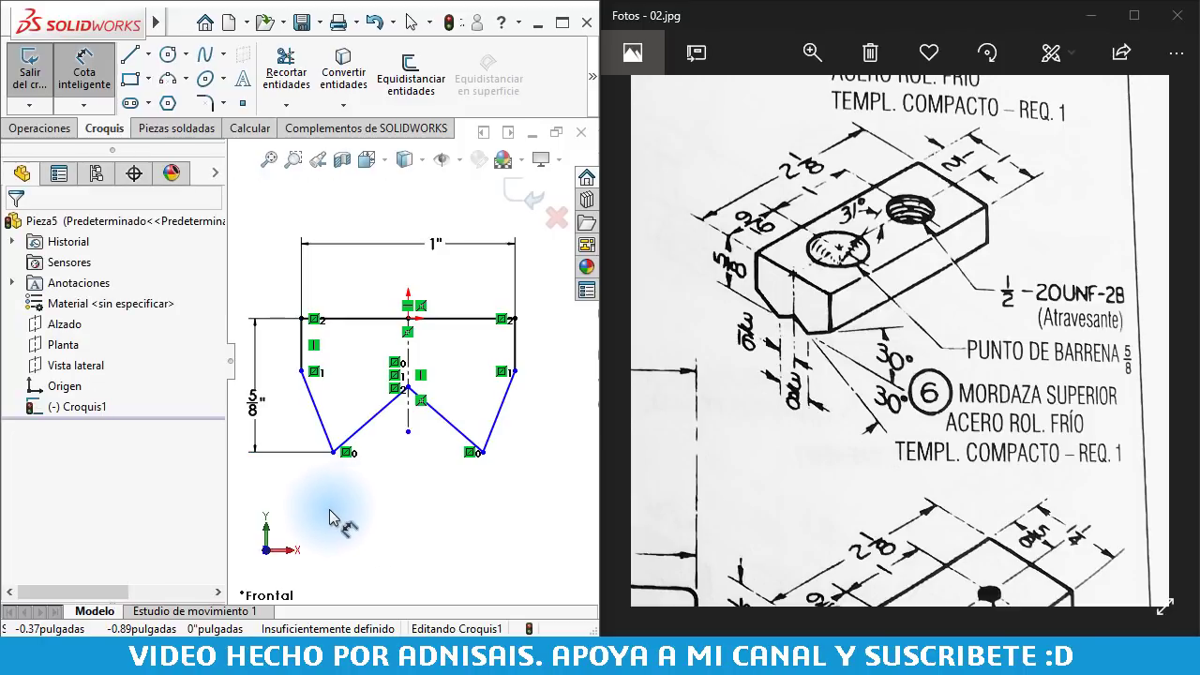
Dimension the notch bottom width to 3/8"
left_click(333, 455)
left_click(481, 452)
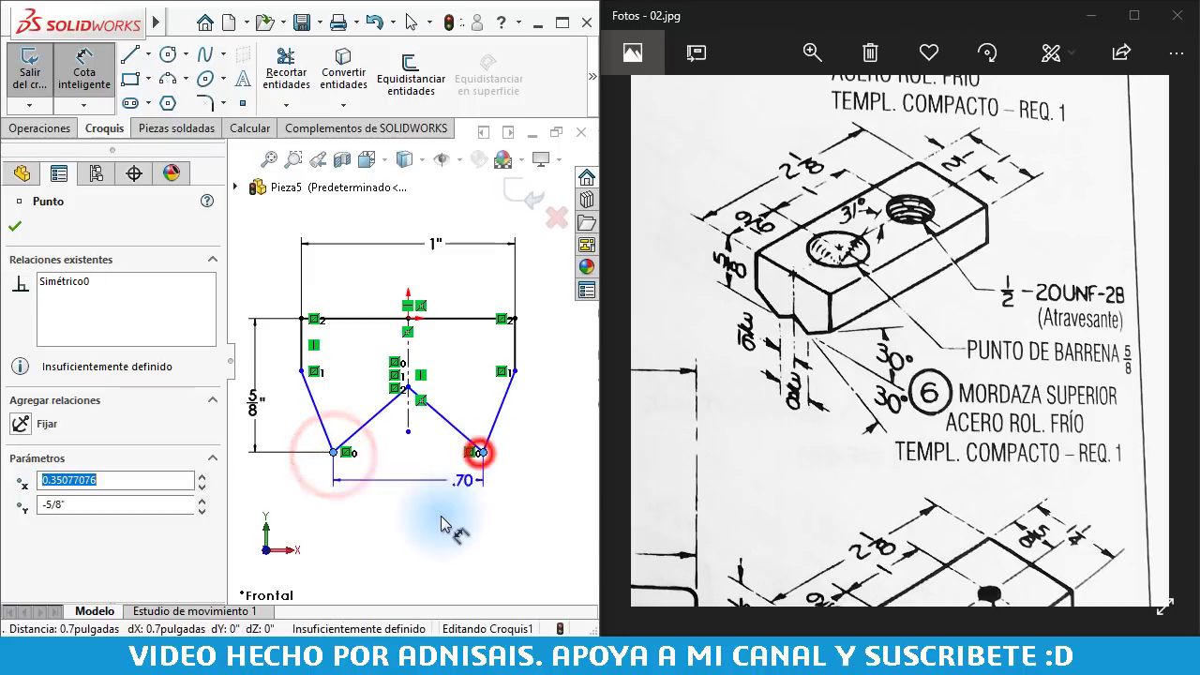
left_click(440, 519)
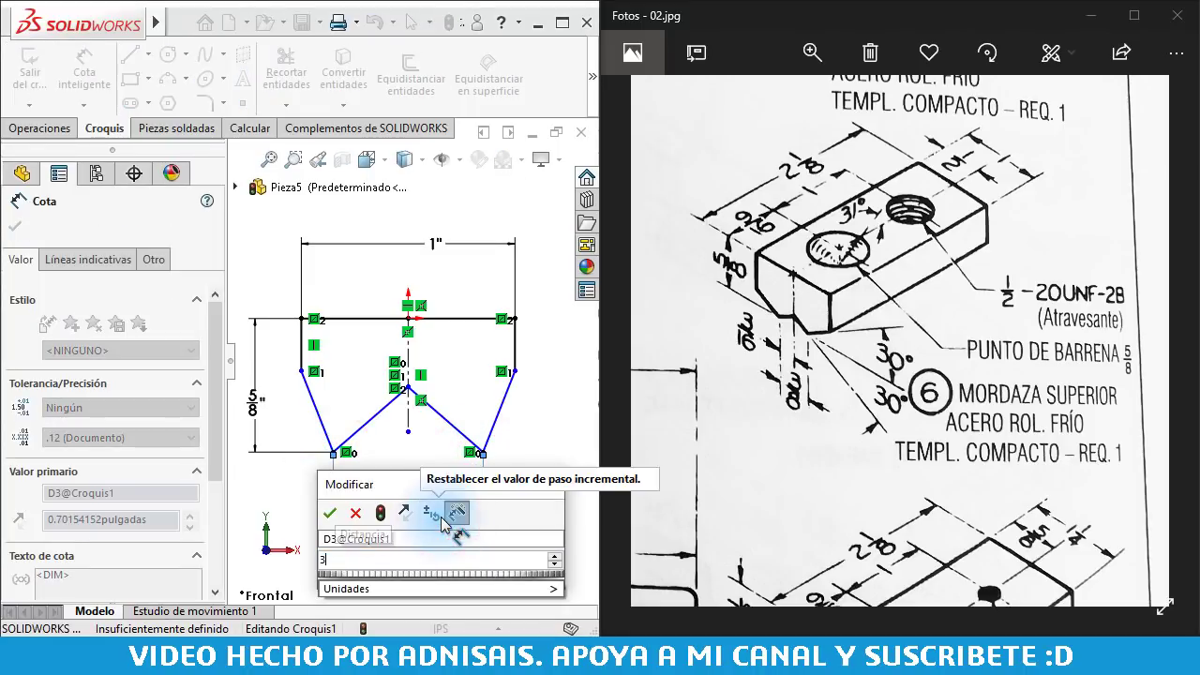
type("3/8")
key("Return")
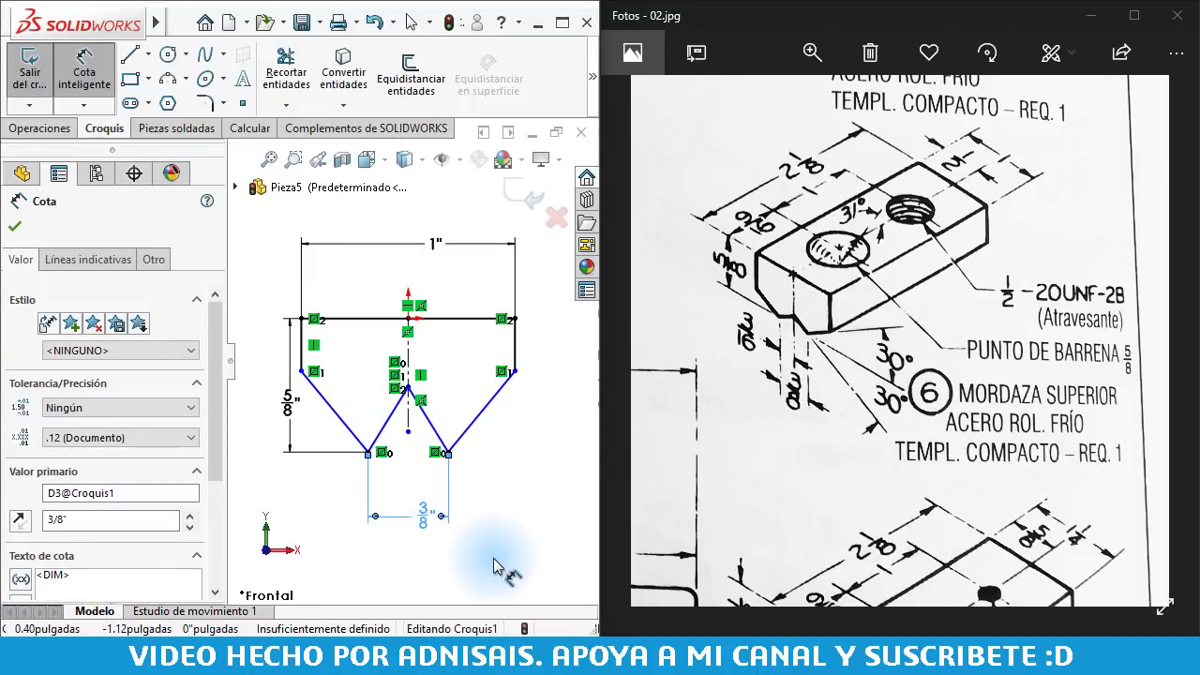
left_click(449, 452)
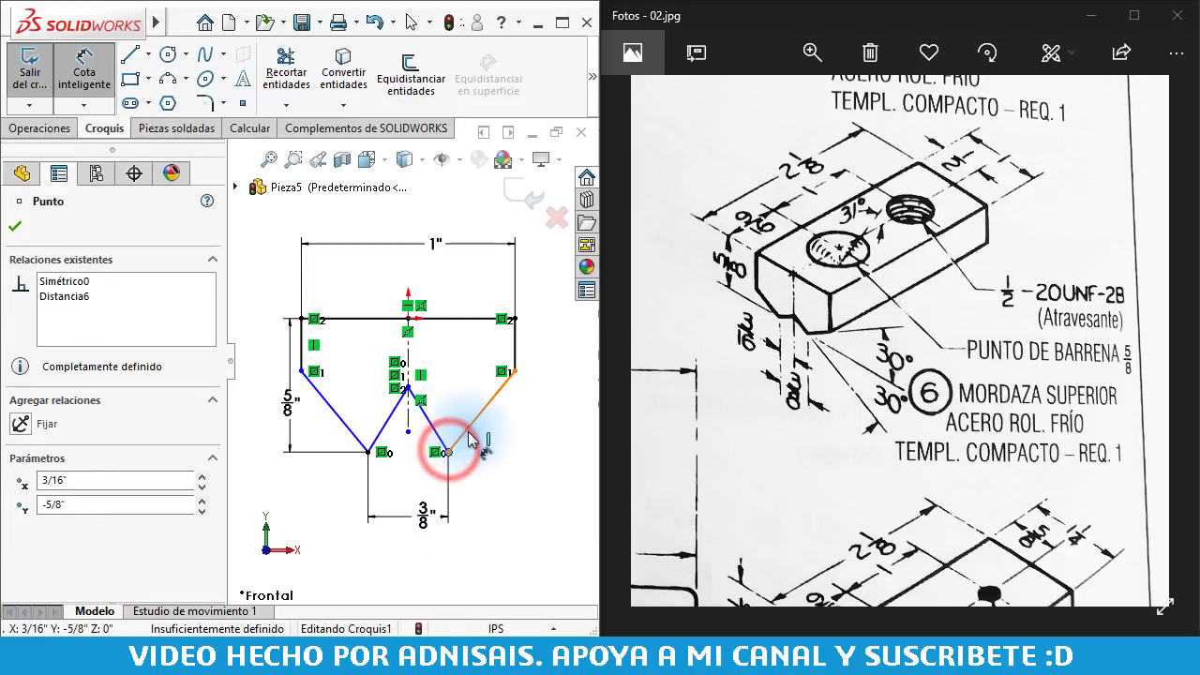
Set the right slanted outer edge to a 30° angle from the horizontal
left_click(468, 437)
left_click(484, 451)
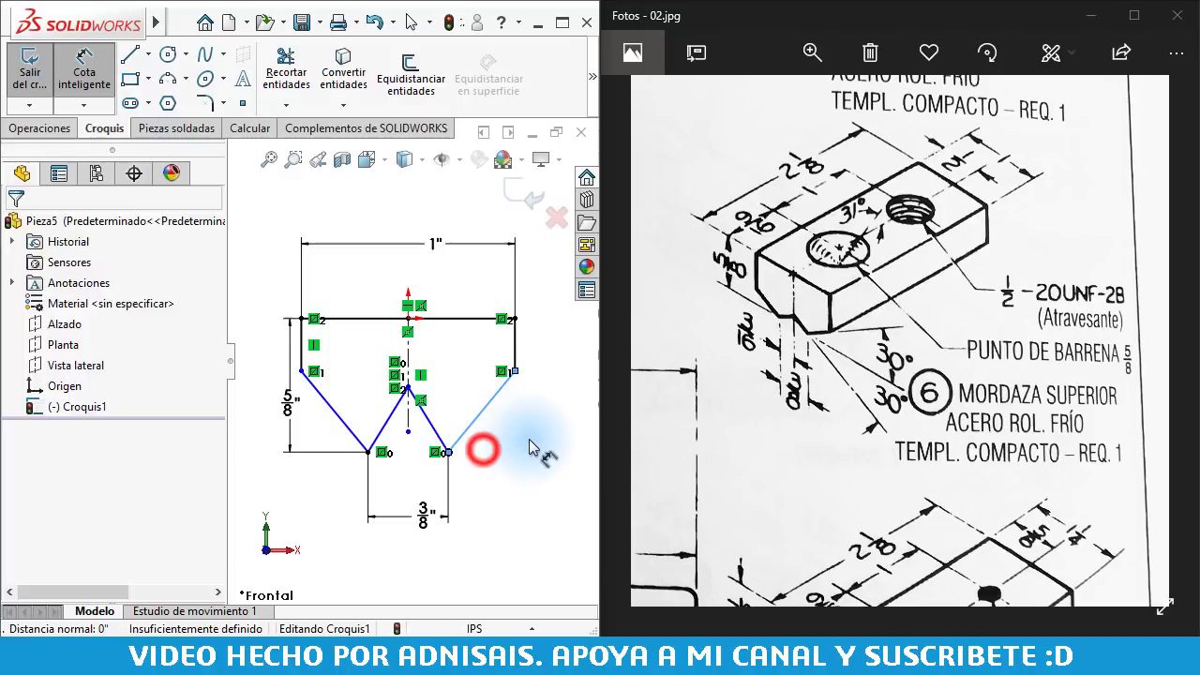
left_click(472, 422)
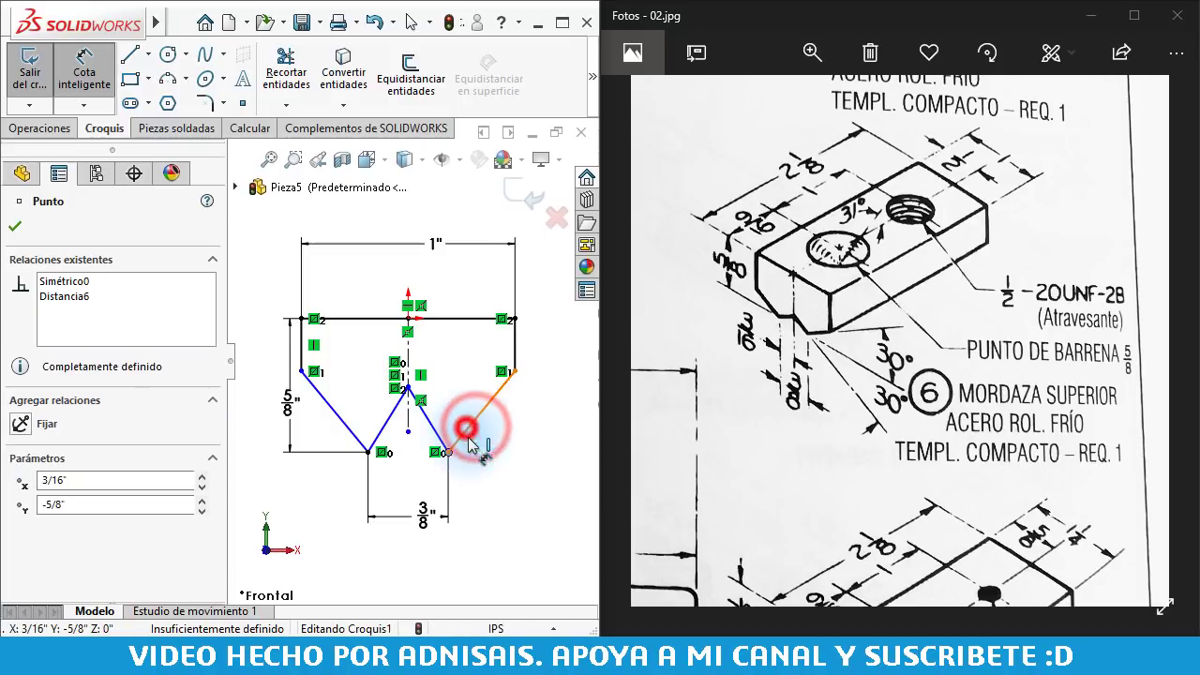
left_click(466, 428)
left_click(486, 456)
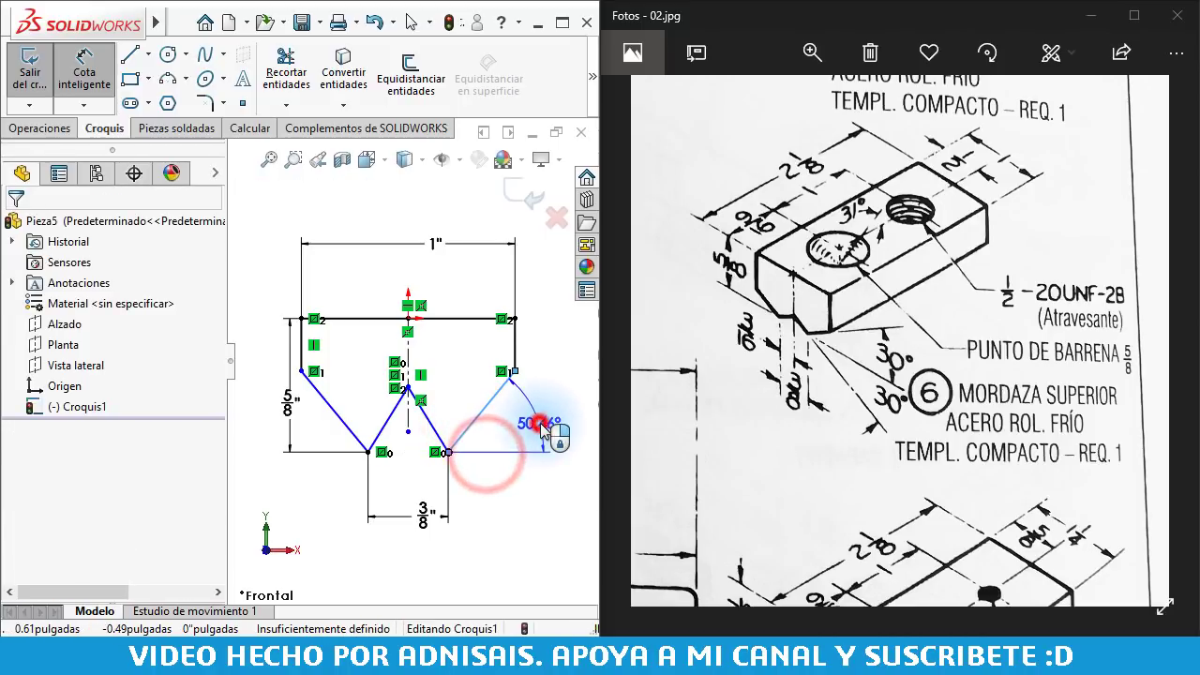
left_click(543, 426)
type("30")
key("Return")
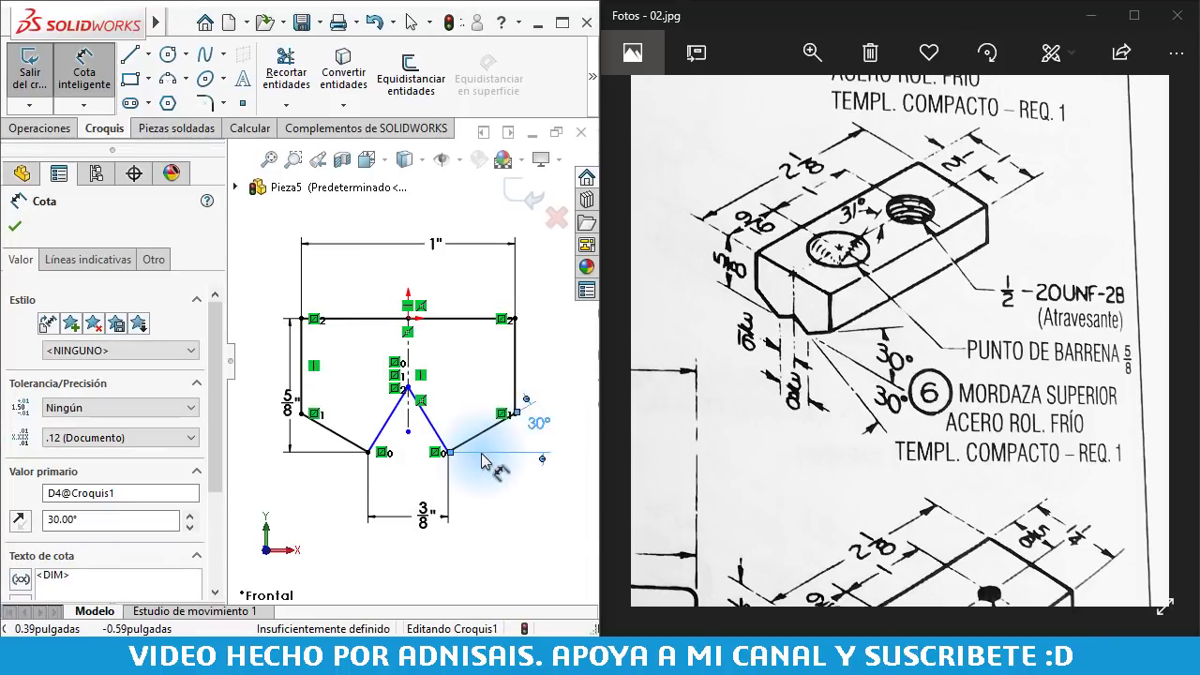
Set the notch's right inner side to 30° and exit dimensioning
scroll(448, 436, "down", 2)
left_click(419, 437)
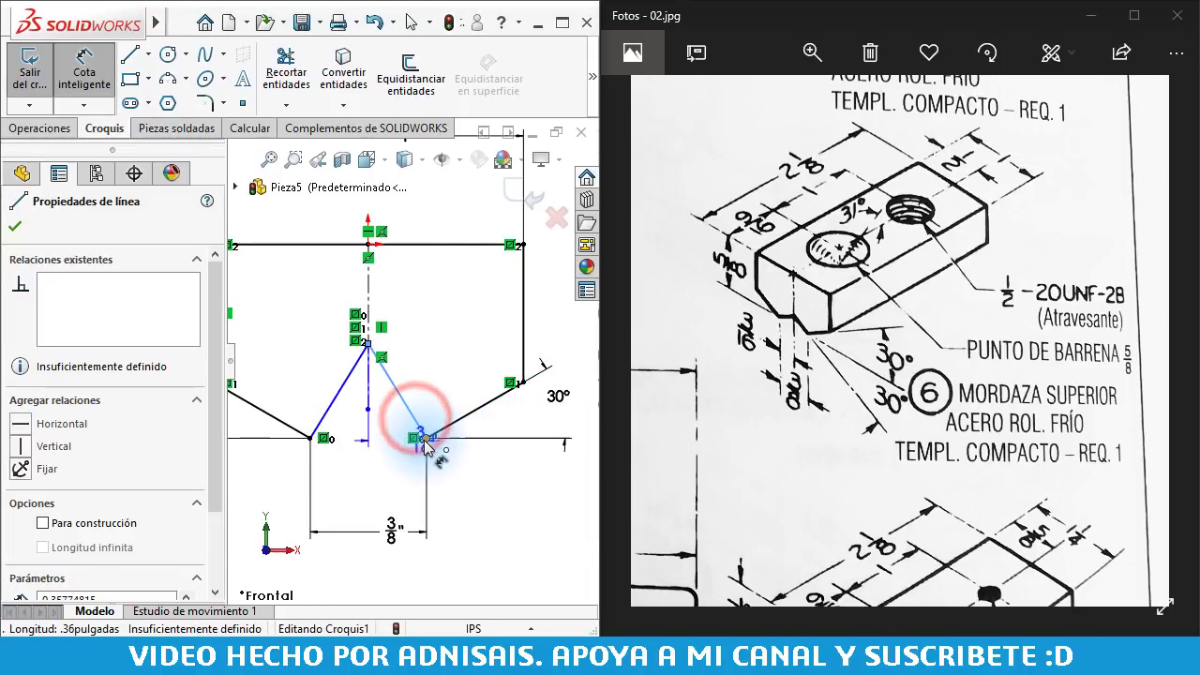
left_click(424, 439)
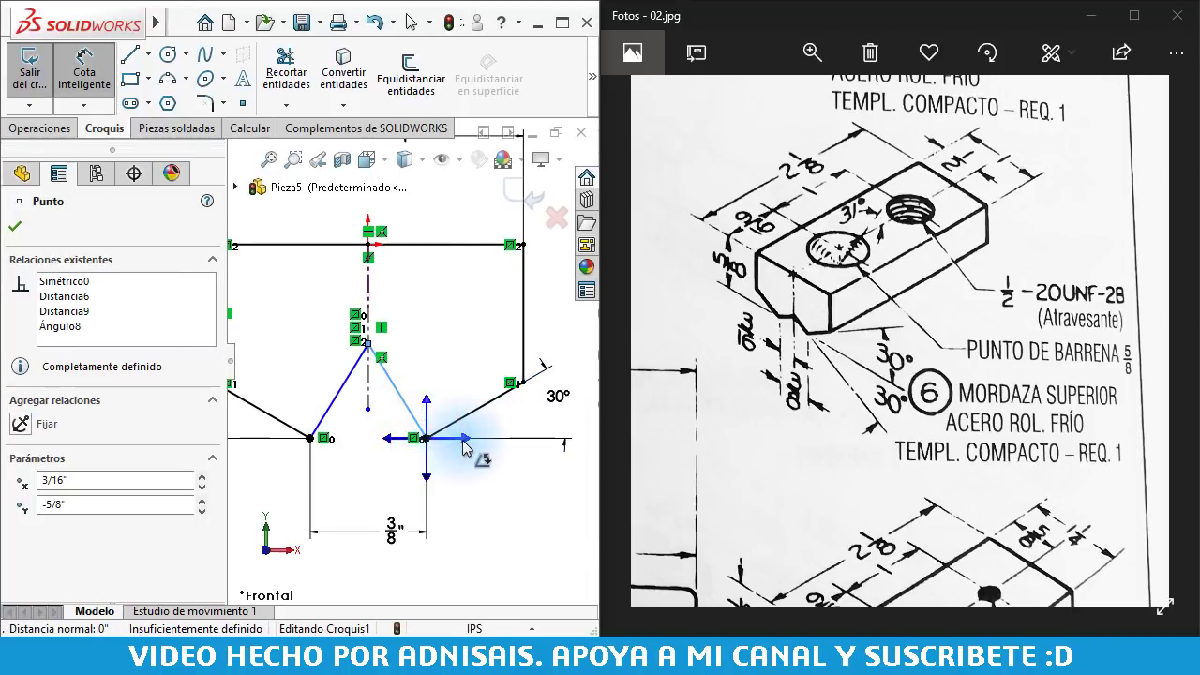
left_click(466, 438)
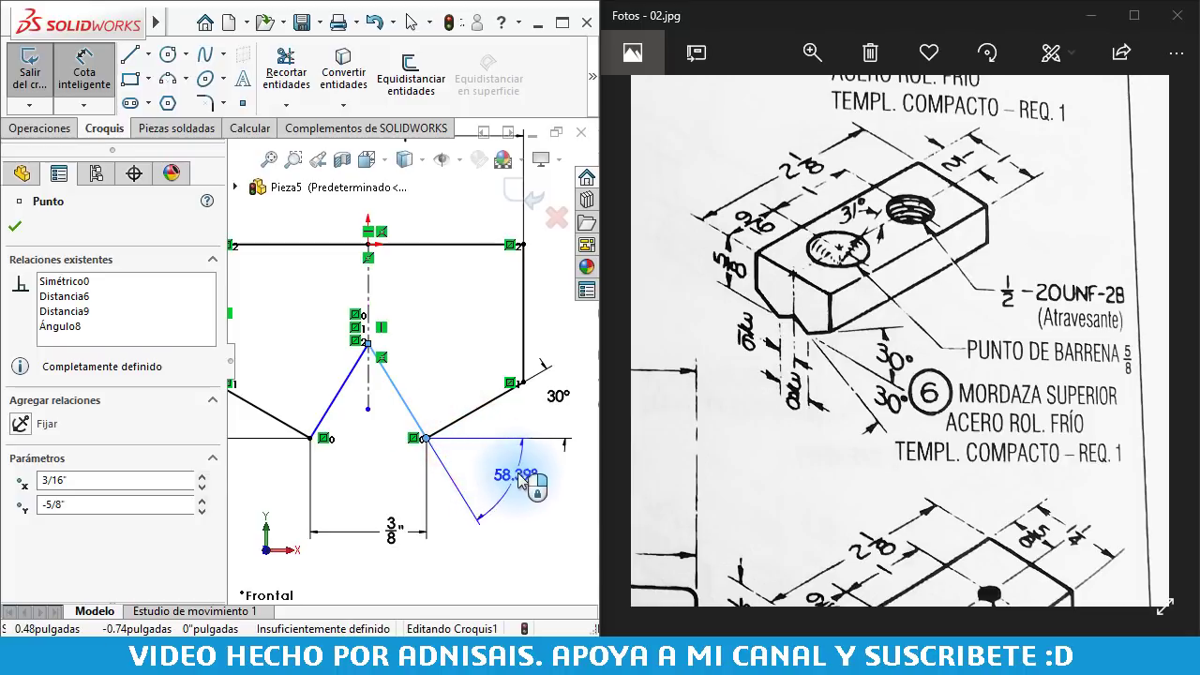
left_click(521, 474)
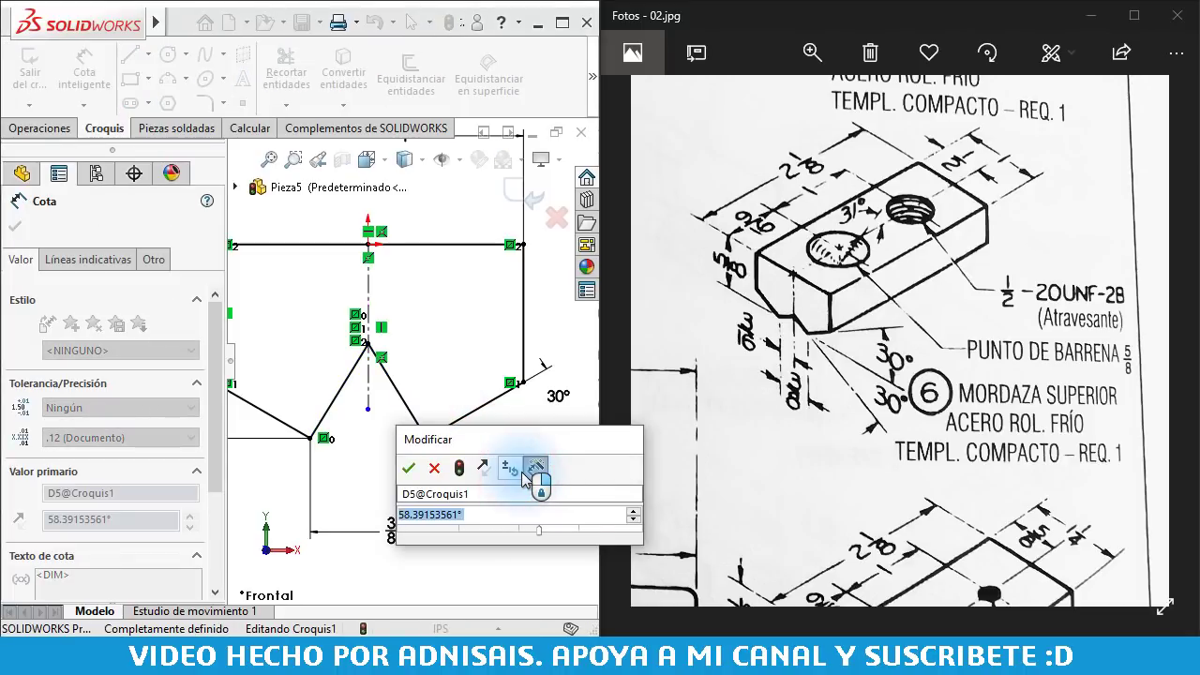
type("30")
key("Return")
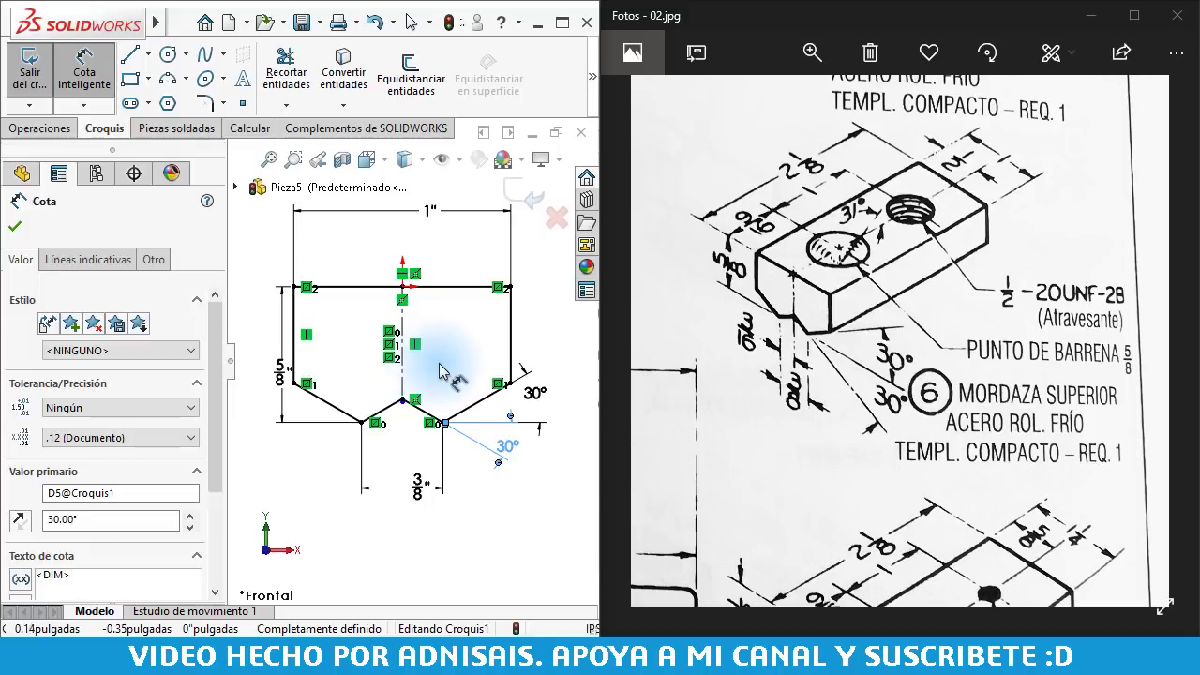
key("Escape")
left_click(28, 129)
Extrude the notched profile Mid Plane to a 2 1/8" depth and fit the block in view
left_click(42, 70)
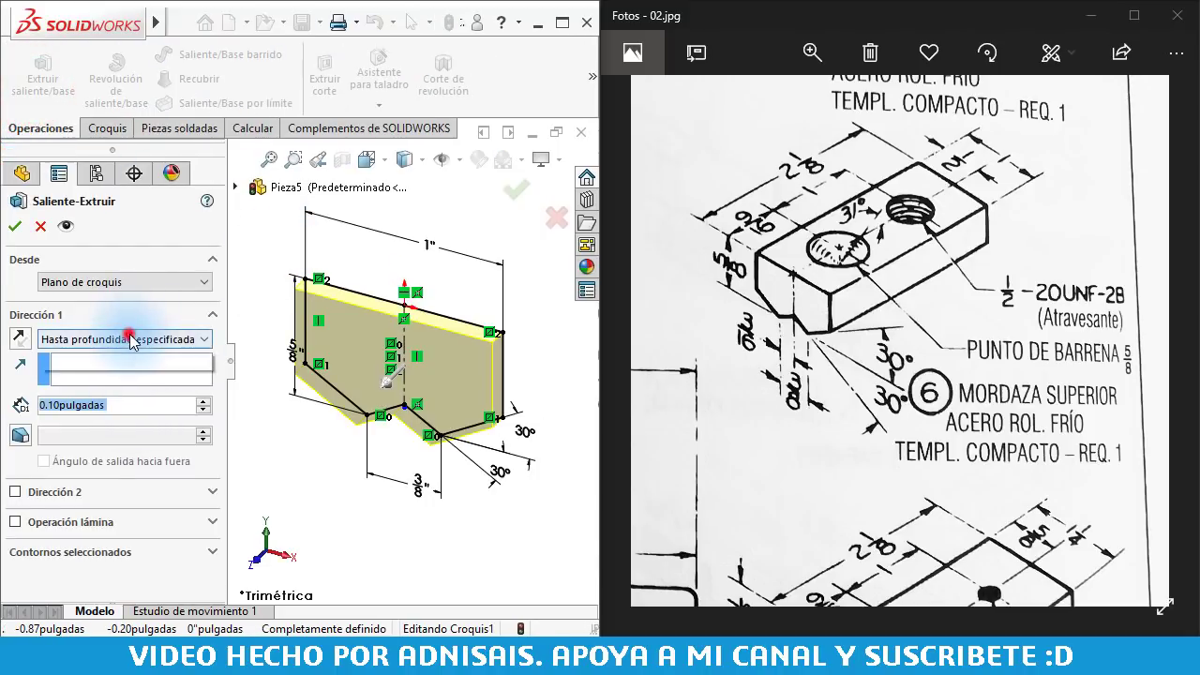
left_click(129, 339)
left_click(121, 407)
left_click(127, 339)
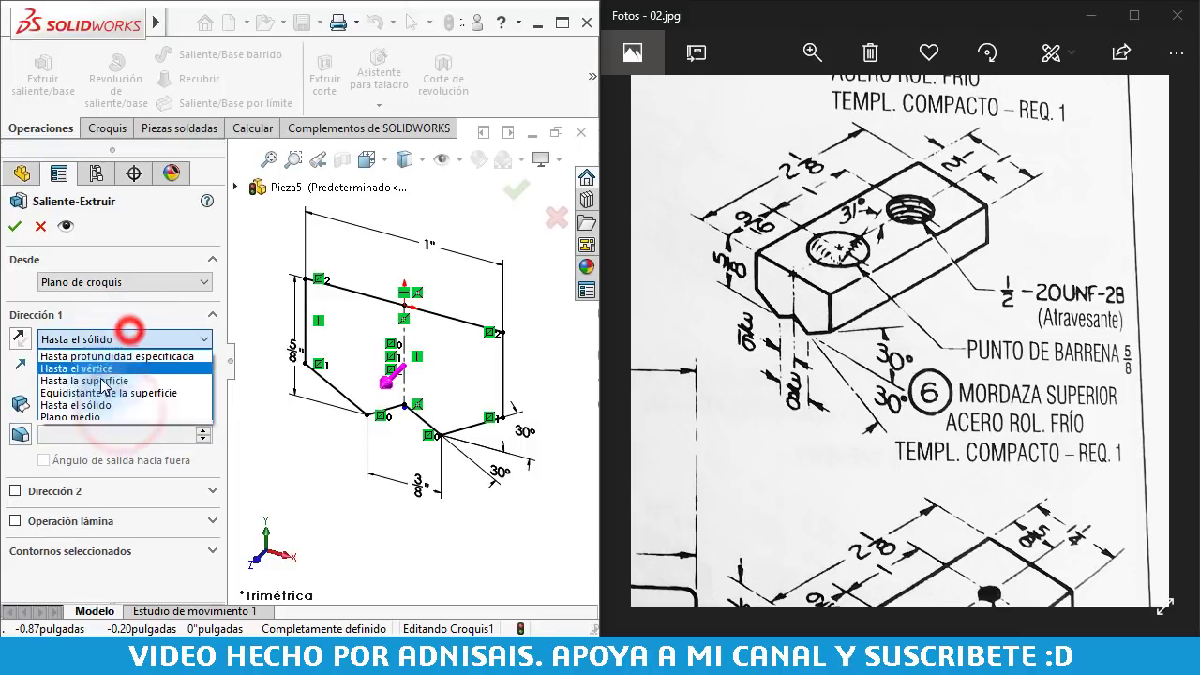
left_click(105, 416)
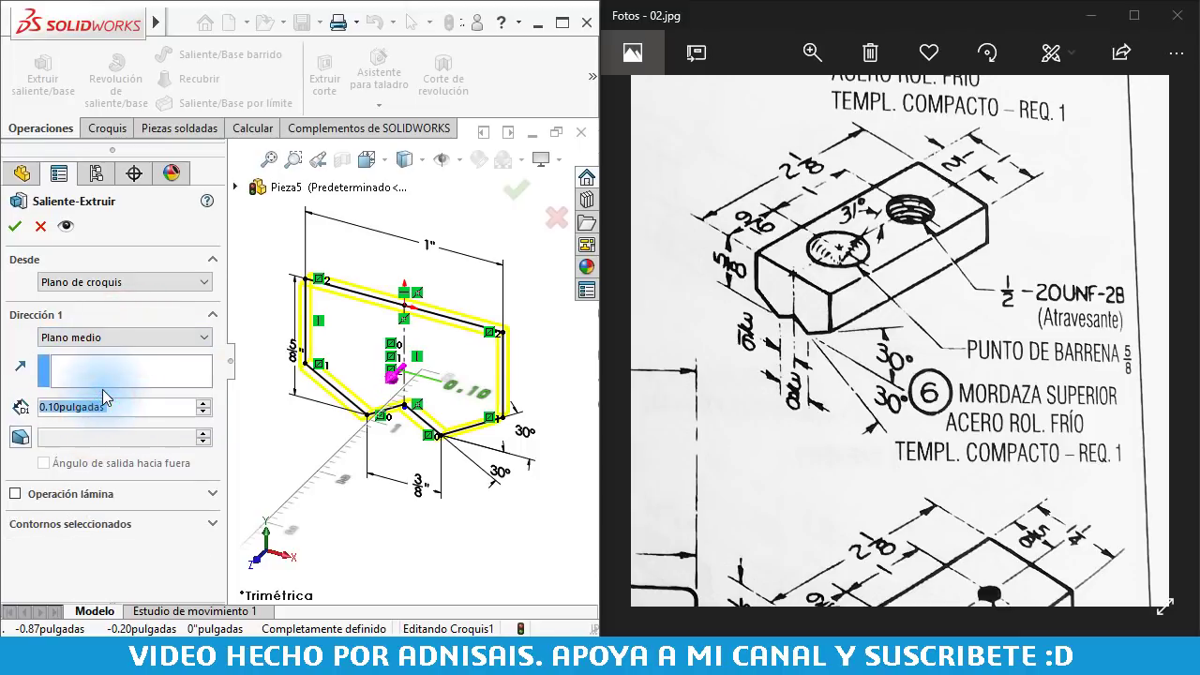
type("2 1/8")
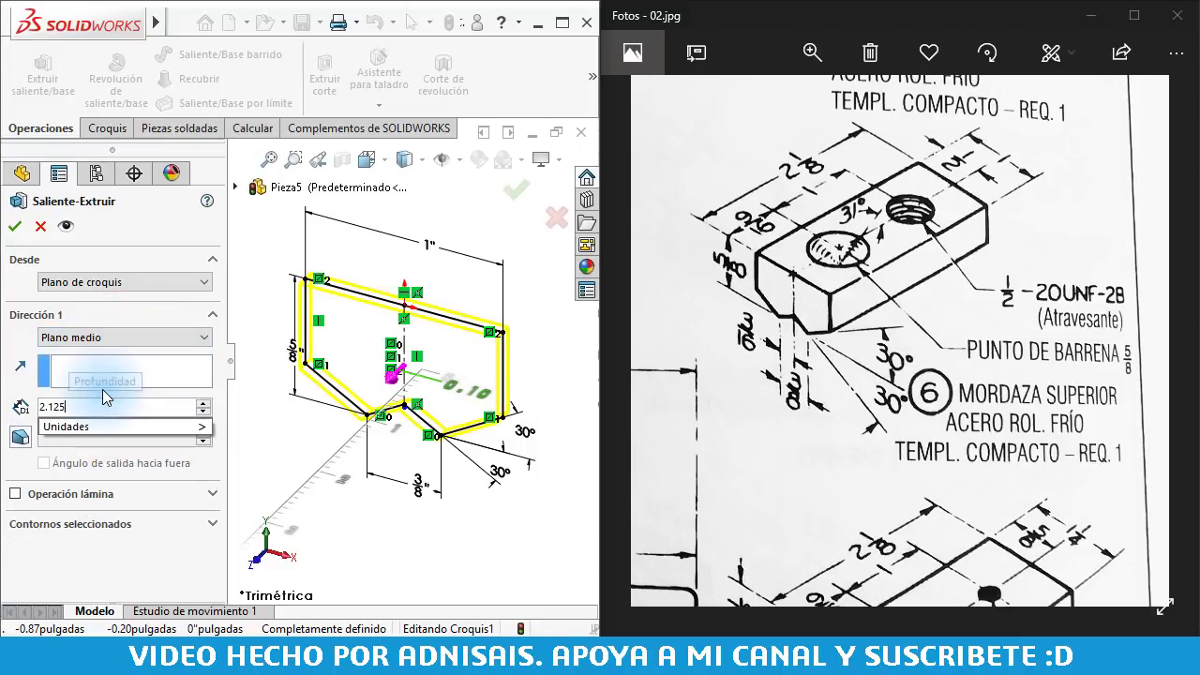
key("Return")
key("BackSpace")
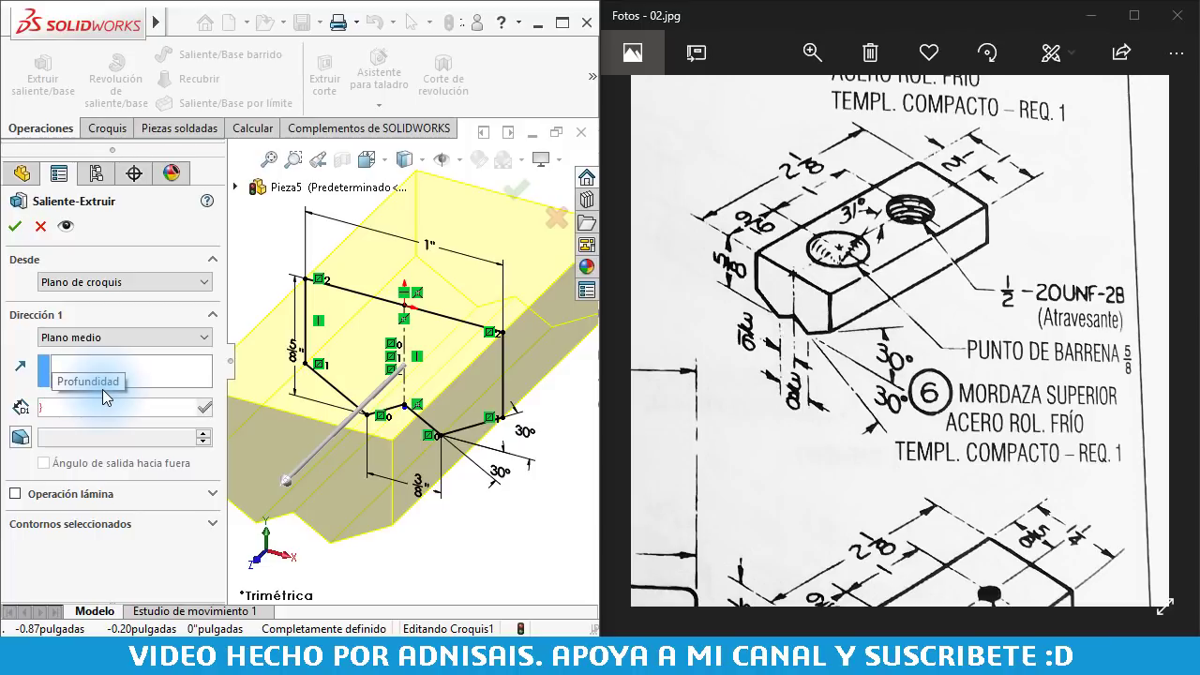
type("2 1/8")
key("Return")
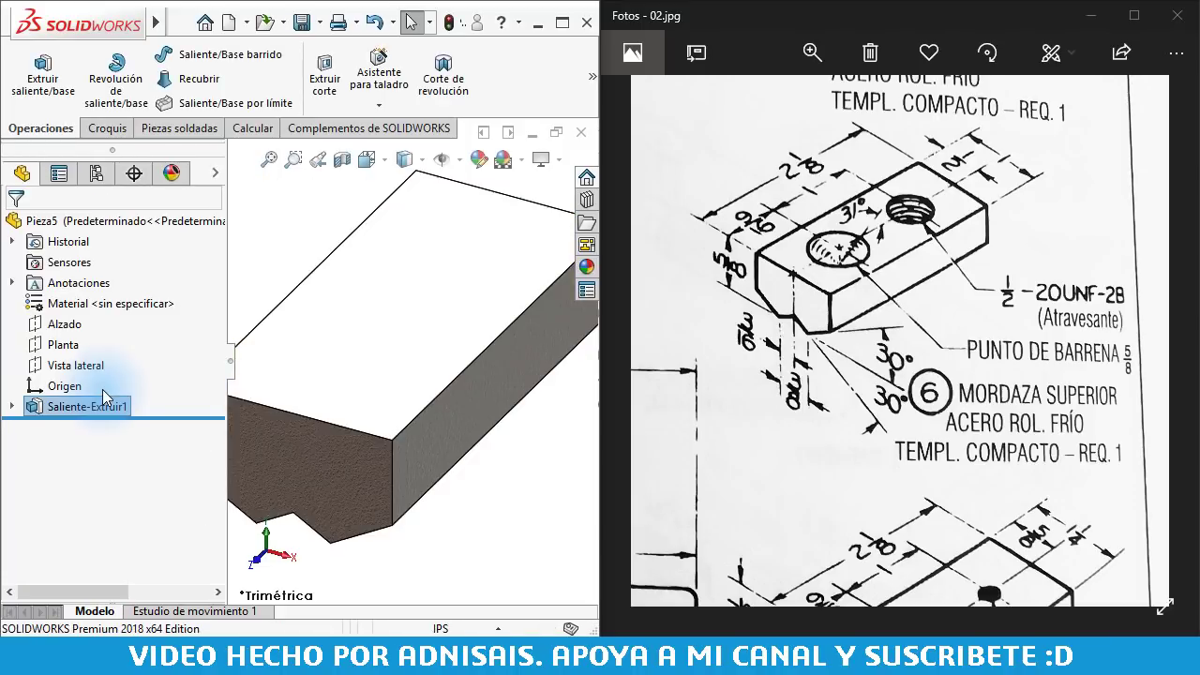
key("f")
middle_click_drag(396, 268, 388, 397)
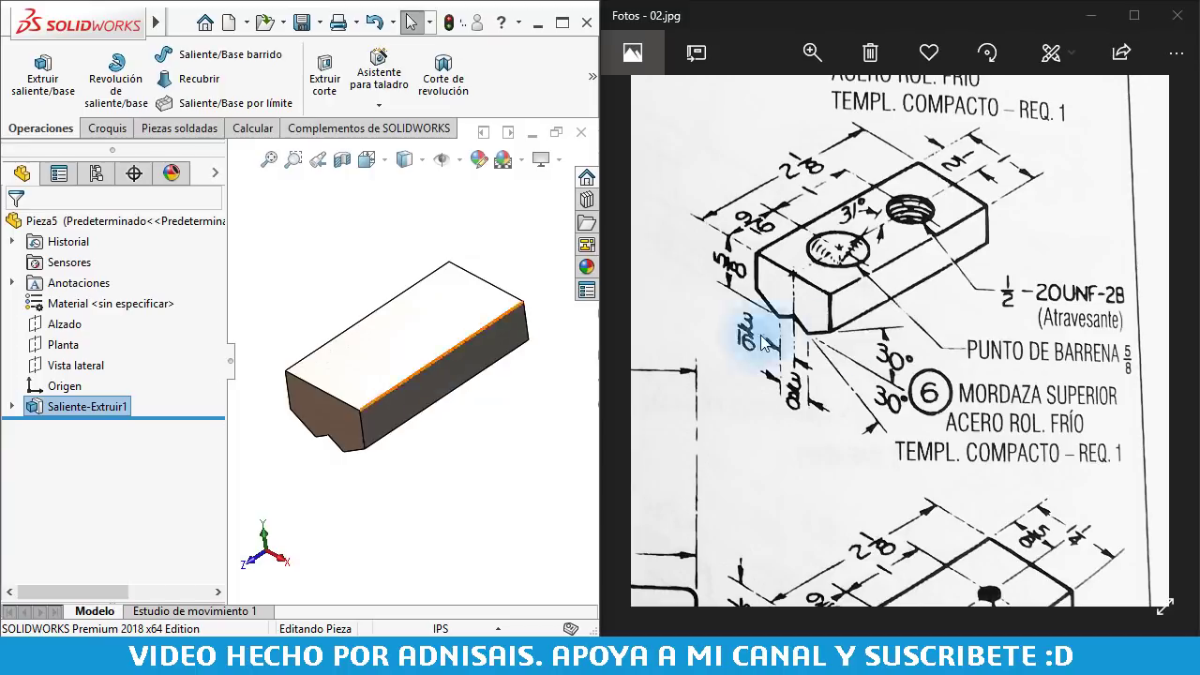
Start a sketch on the block's top face with a construction centreline from edge to edge
left_click(387, 356)
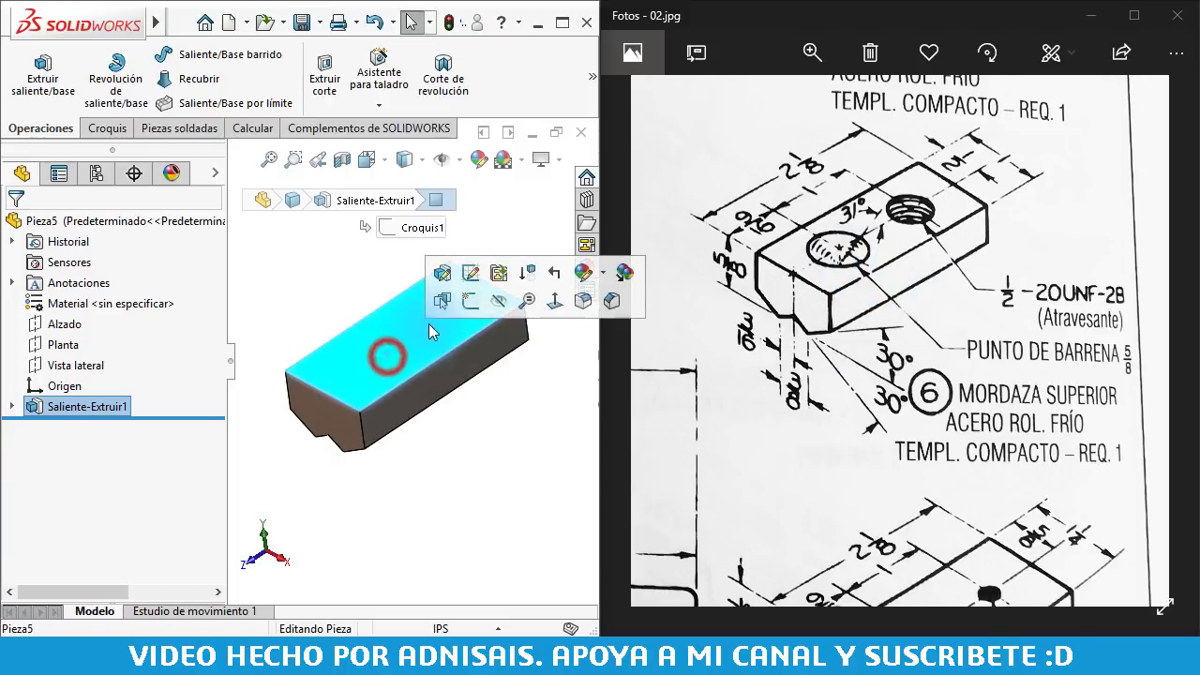
left_click(470, 300)
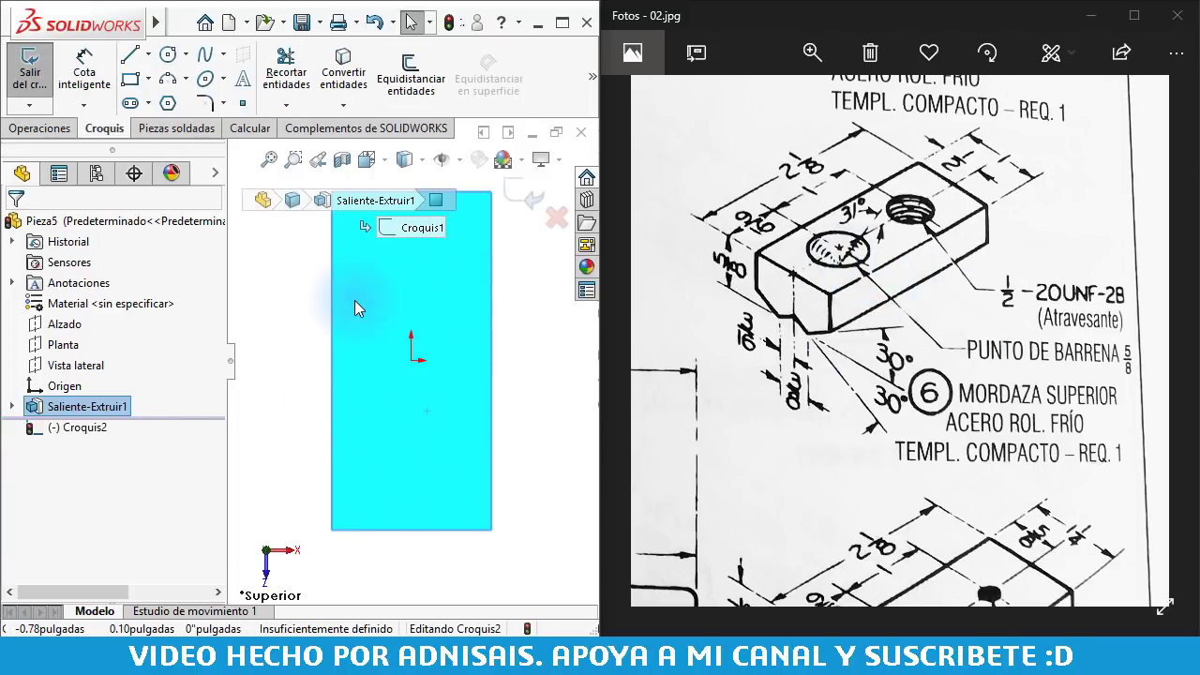
left_click(148, 54)
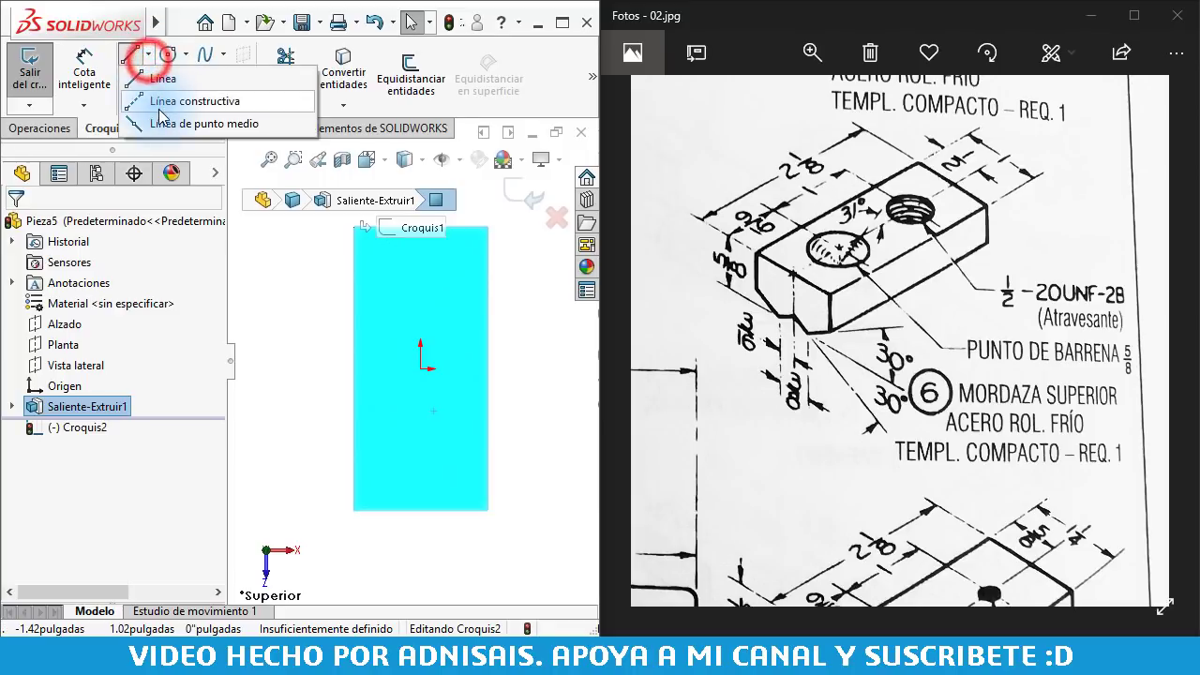
left_click(160, 100)
left_click(419, 250)
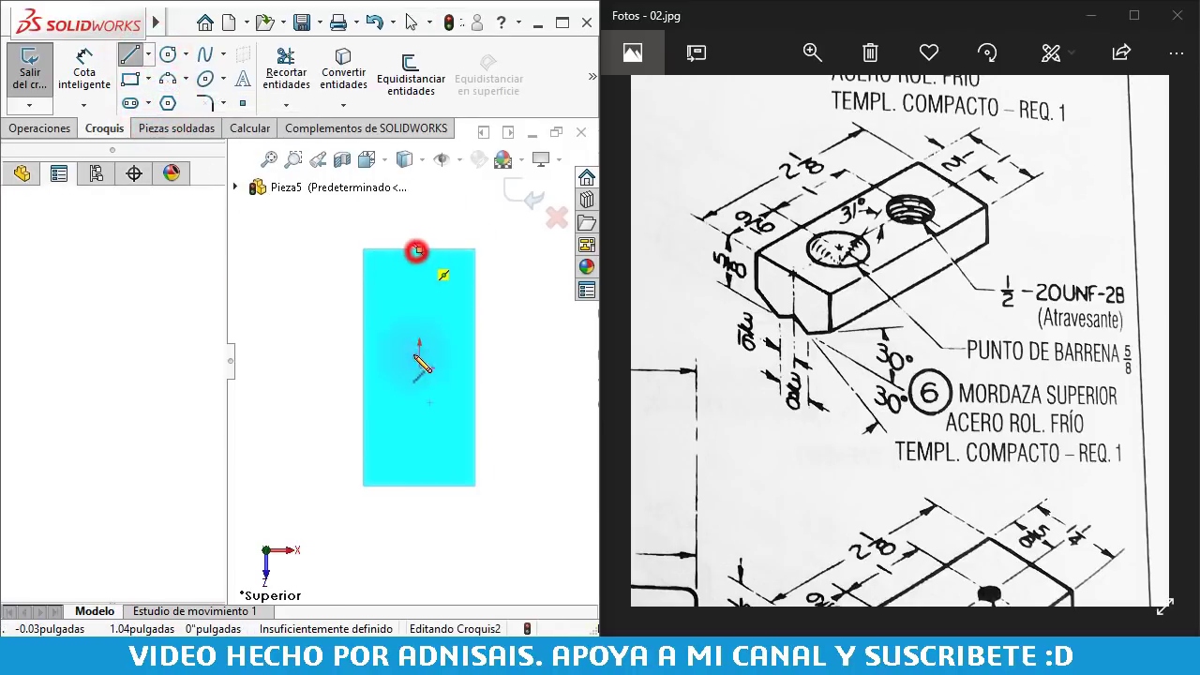
left_click(419, 484)
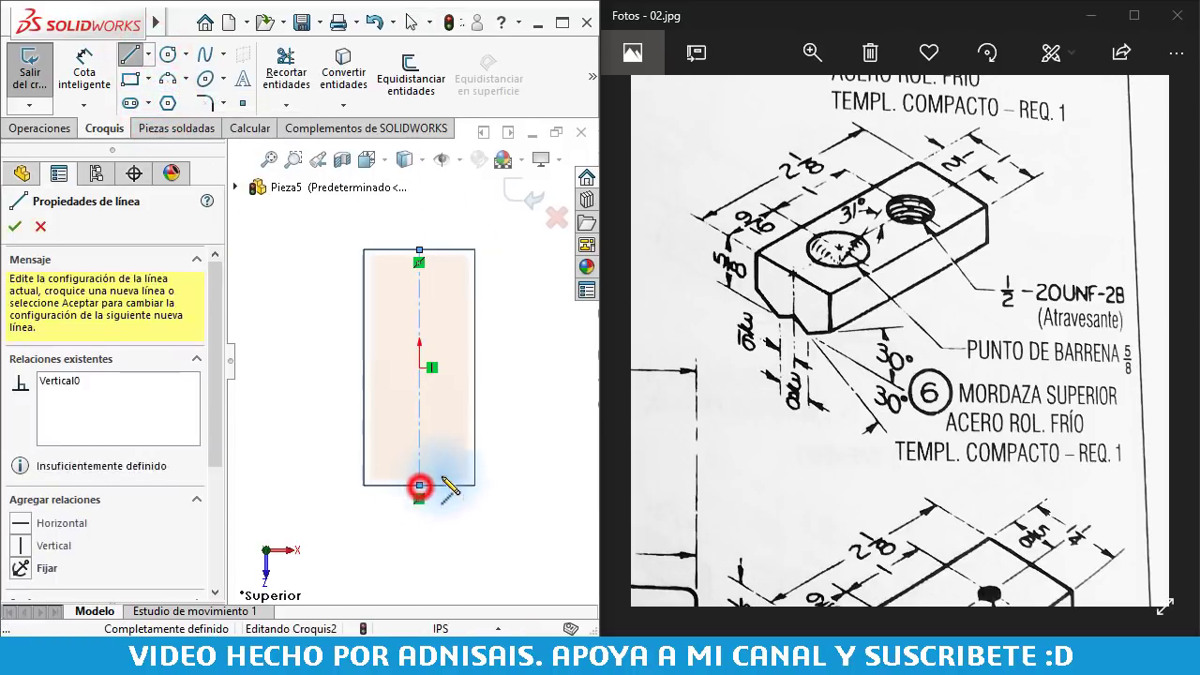
key("Escape")
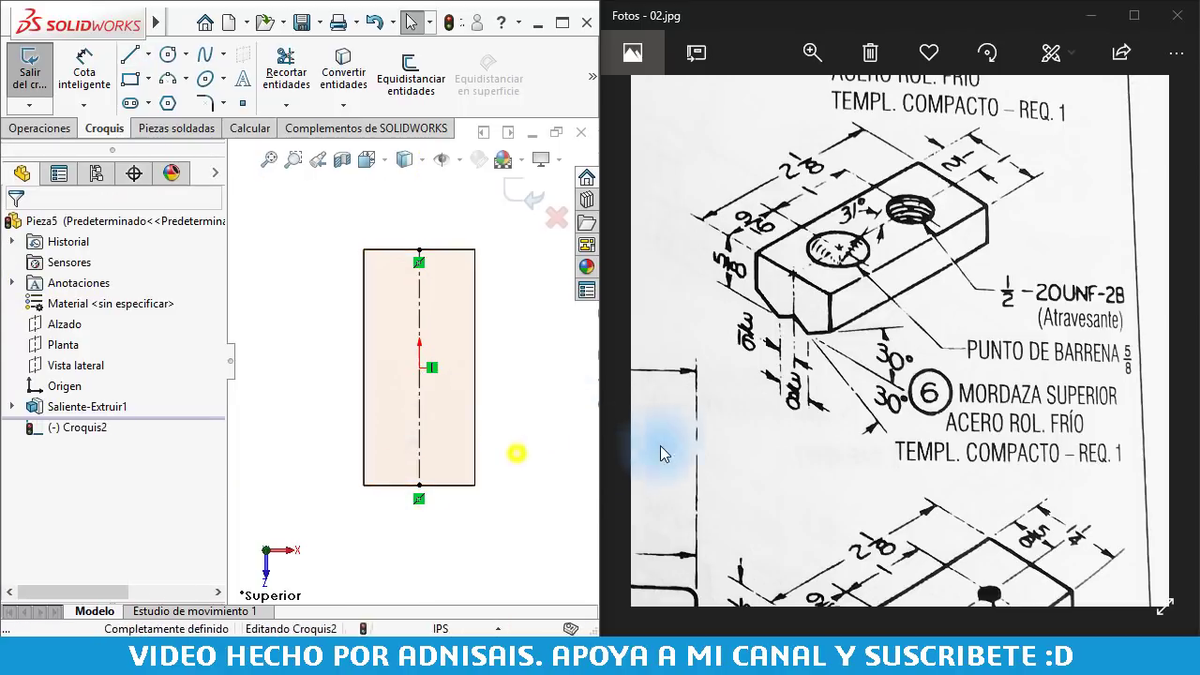
Draw two circles centred on the construction centreline, one lower and one upper
right_click_drag(446, 439, 517, 450)
left_click(420, 438)
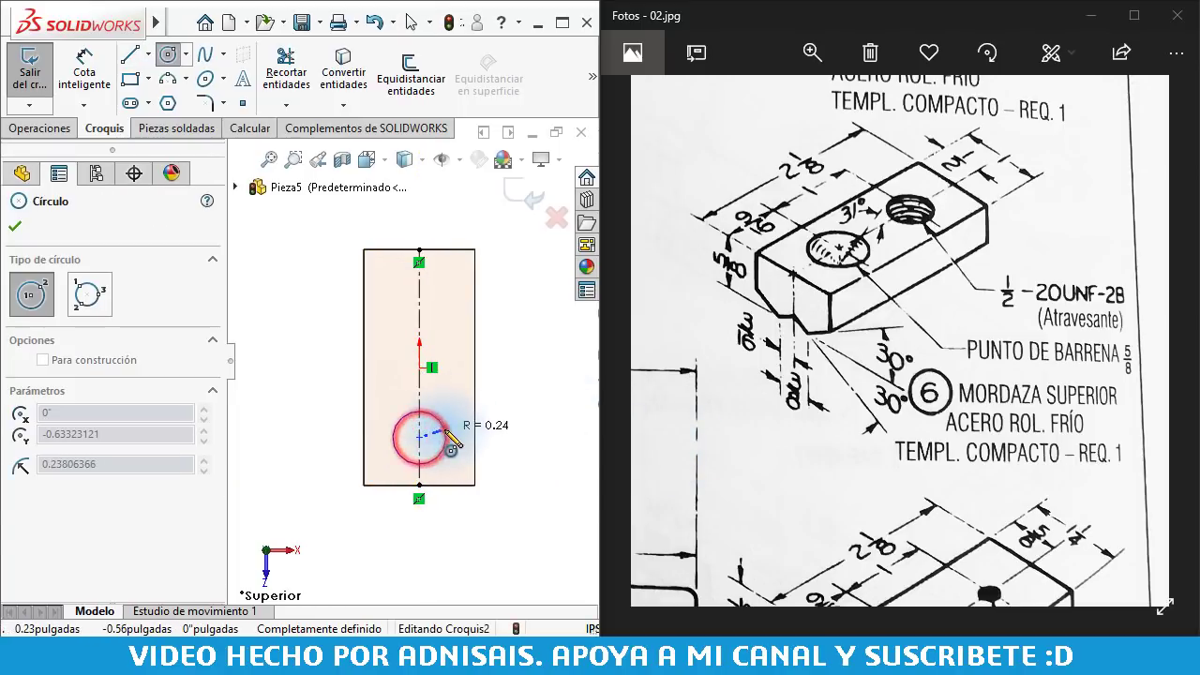
left_click(446, 437)
left_click(419, 308)
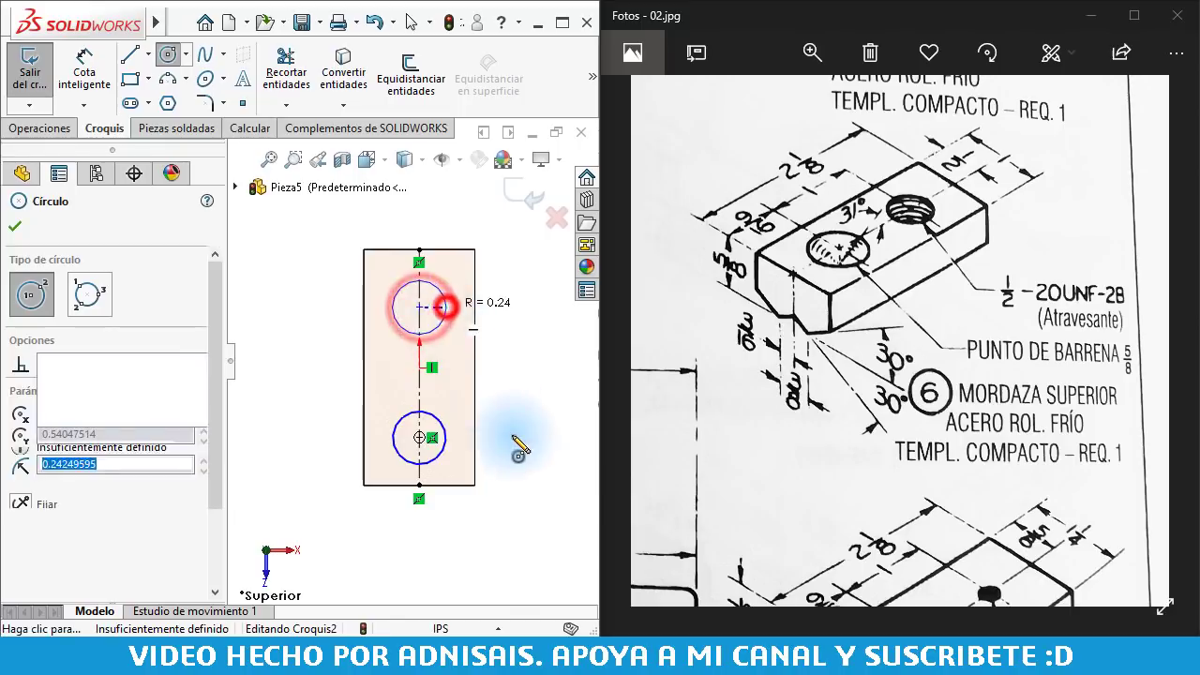
left_click(445, 309)
Locate the lower circle 9/16" from the bottom edge and space the circles 1" apart
right_click_drag(511, 469, 412, 466)
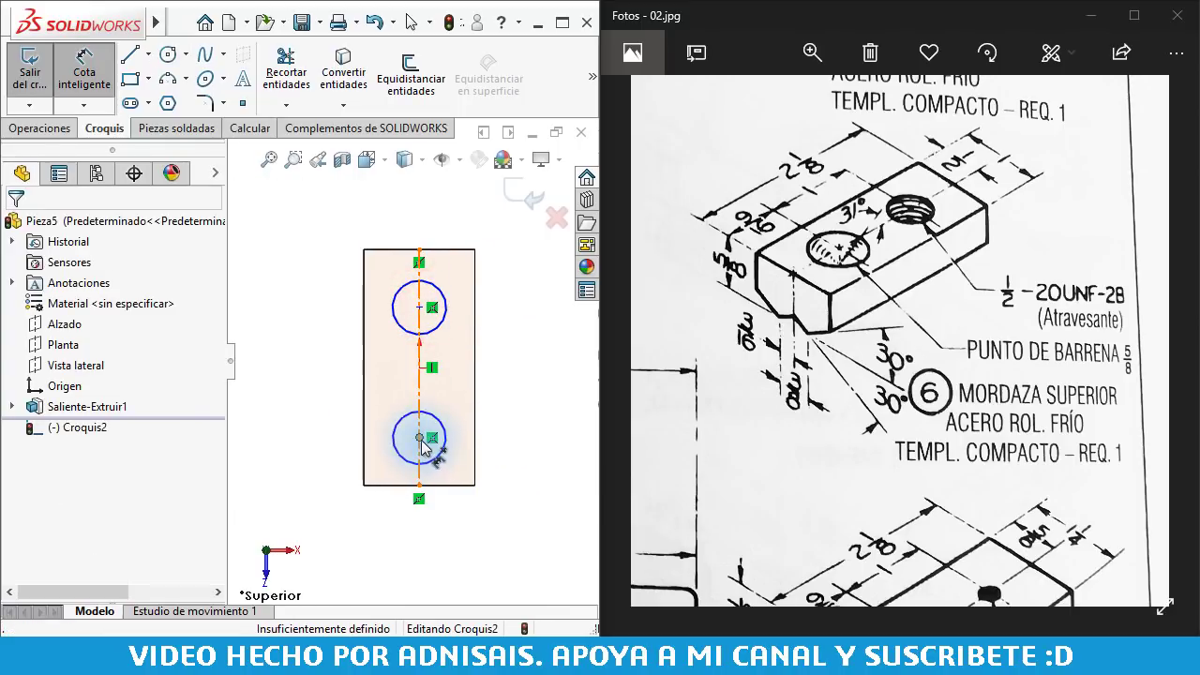
left_click(419, 438)
left_click(447, 487)
left_click(322, 482)
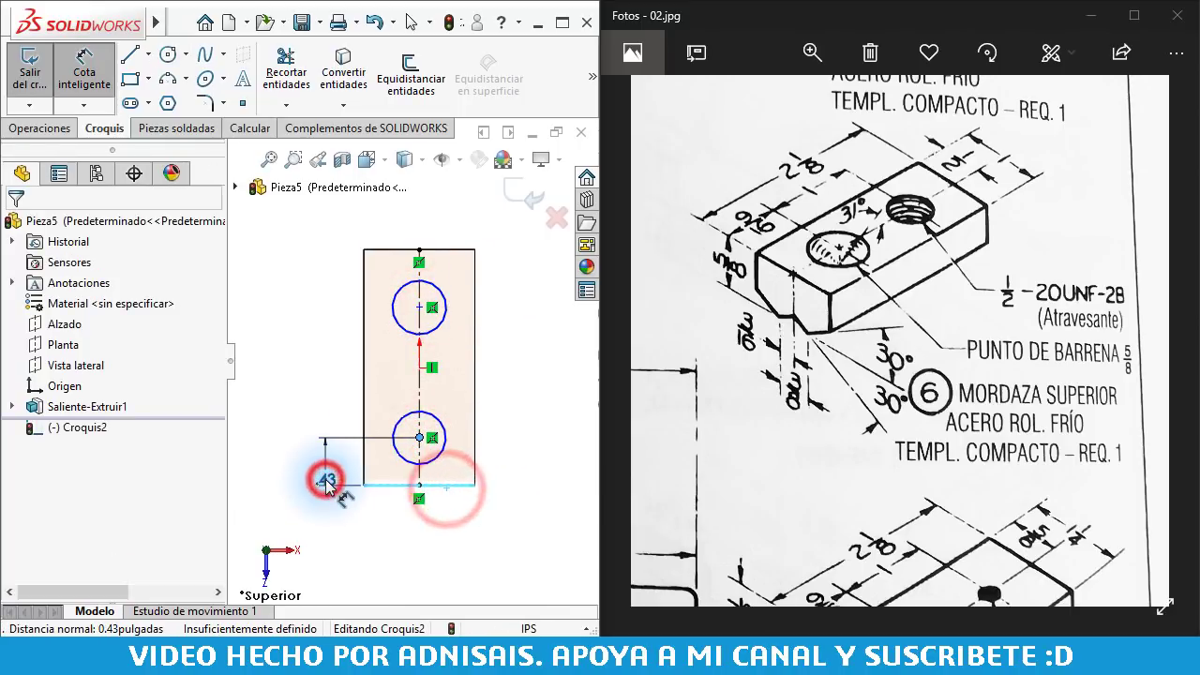
type("9/16")
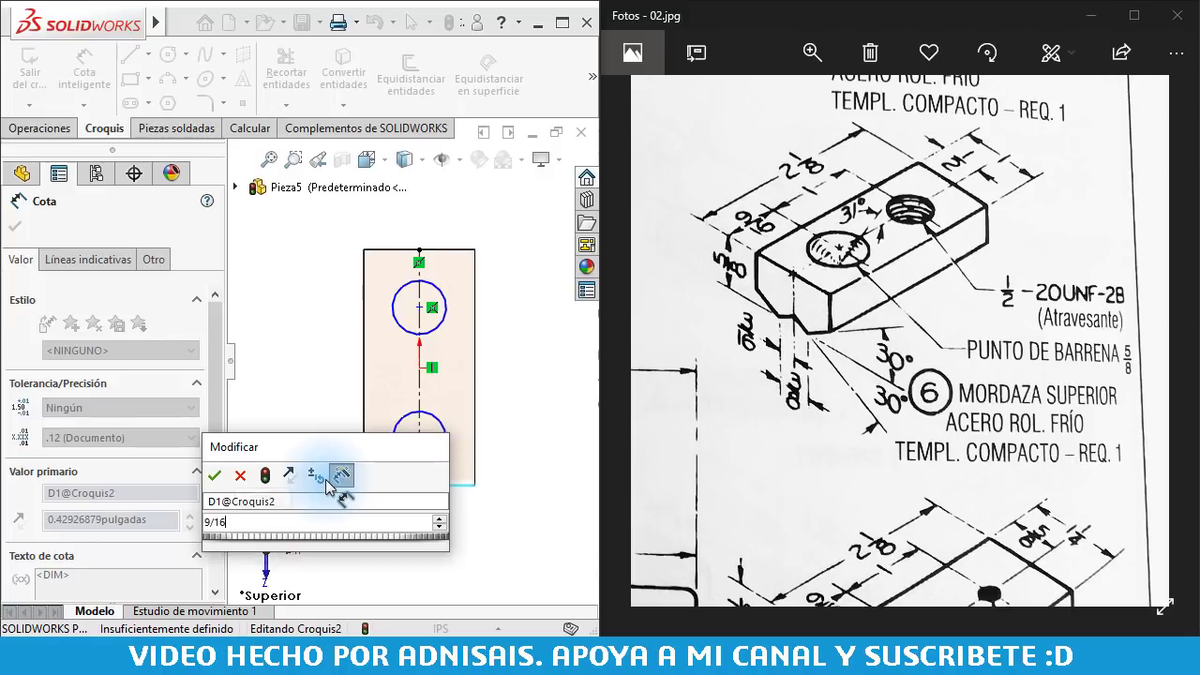
key("Return")
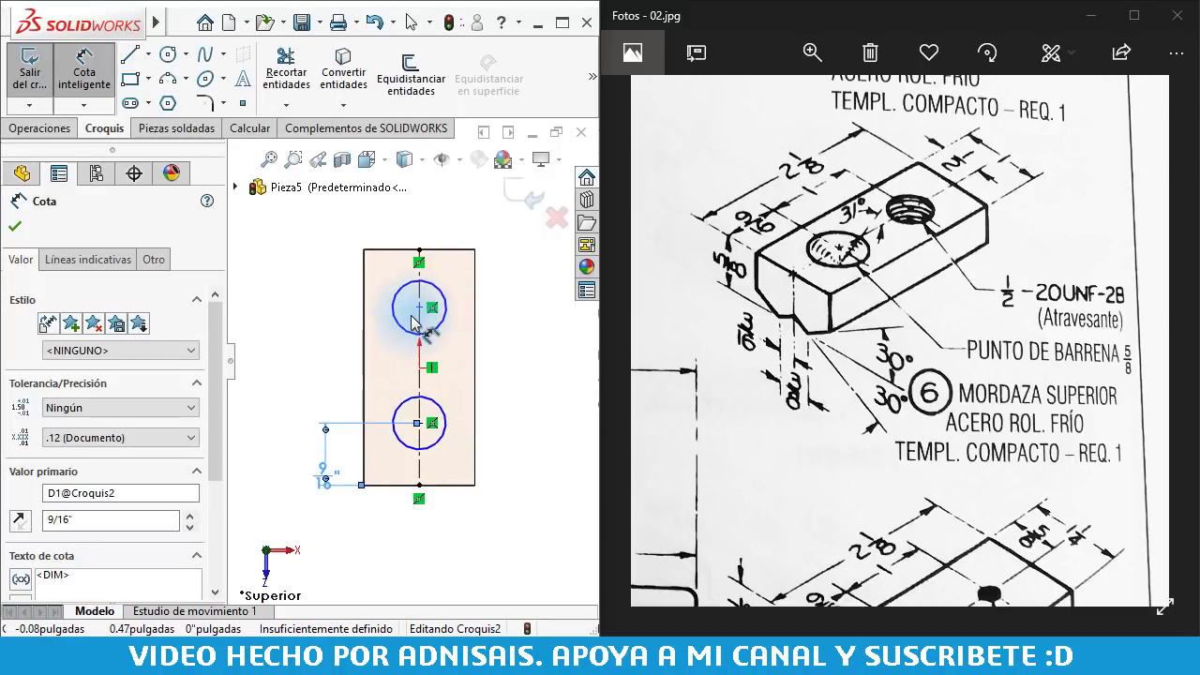
left_click(403, 324)
left_click(408, 405)
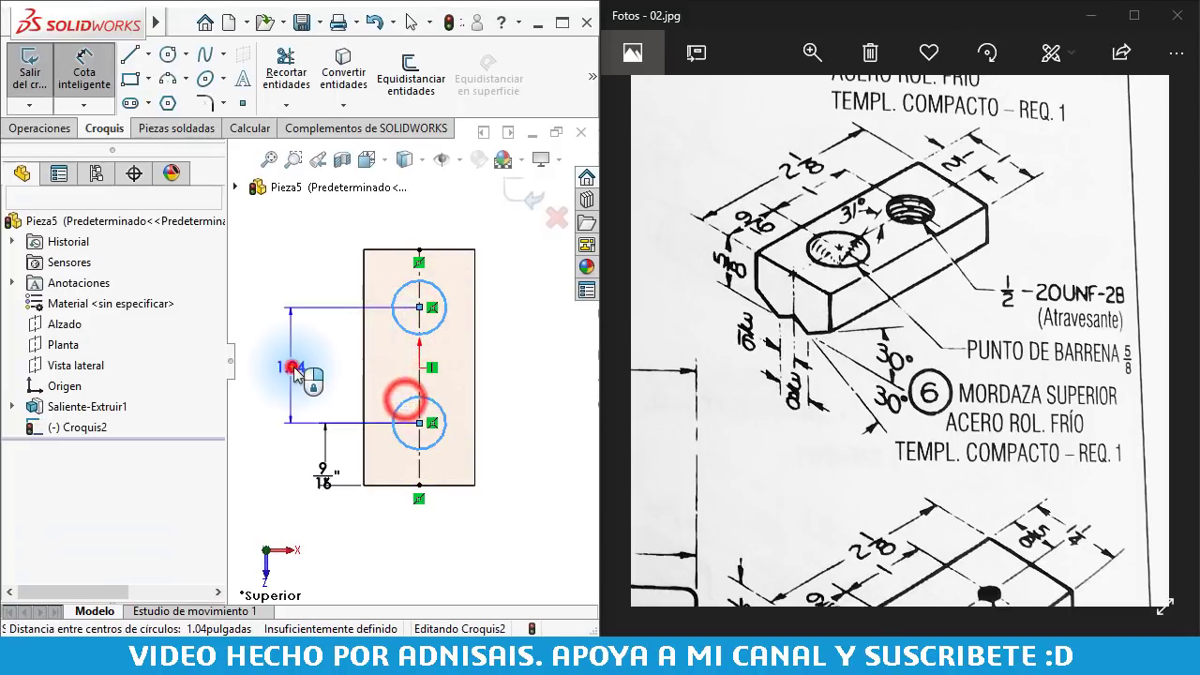
left_click(292, 368)
left_click(294, 372)
type("1.04047514pulgadas")
key("Return")
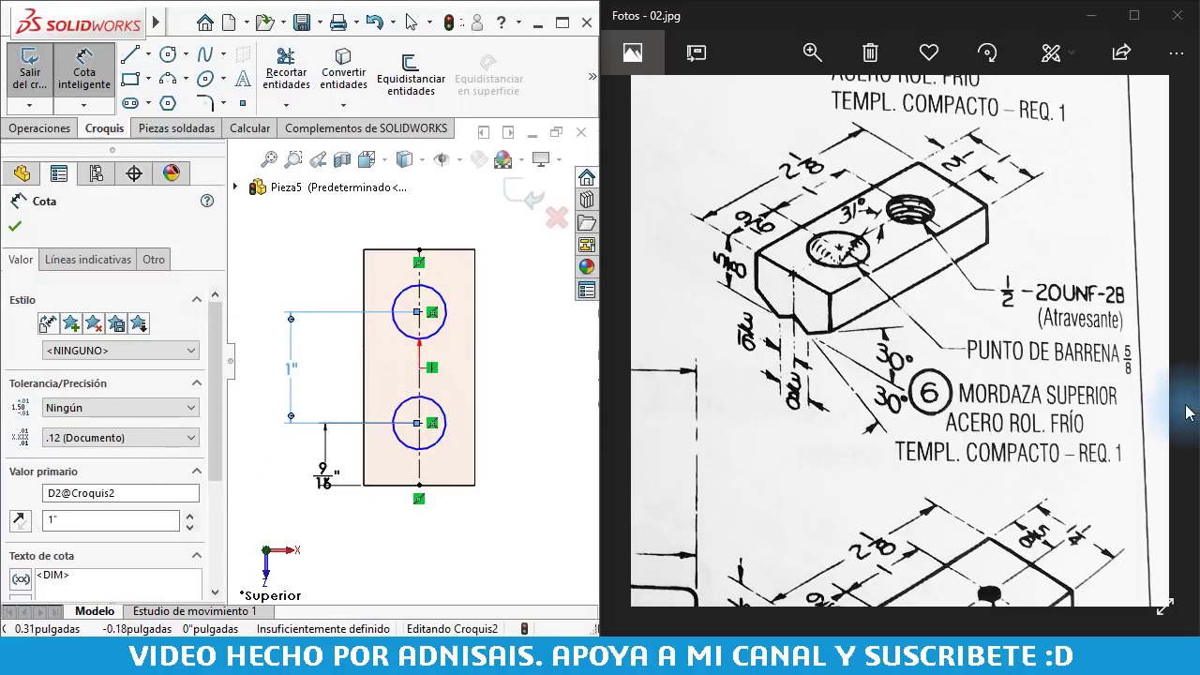
Give the lower circle a ⌀5/8" diameter, place the upper circle's diameter, and check the reference drawing
left_click(434, 450)
left_click(519, 464)
type("5/")
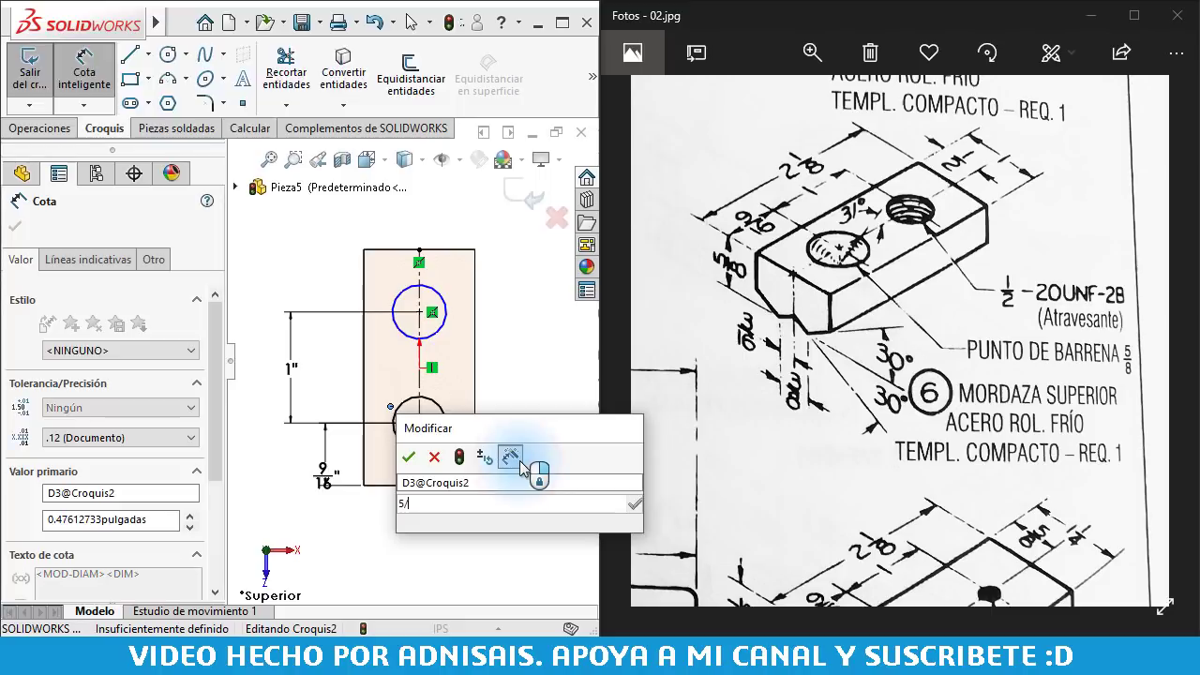
type("8")
key("Return")
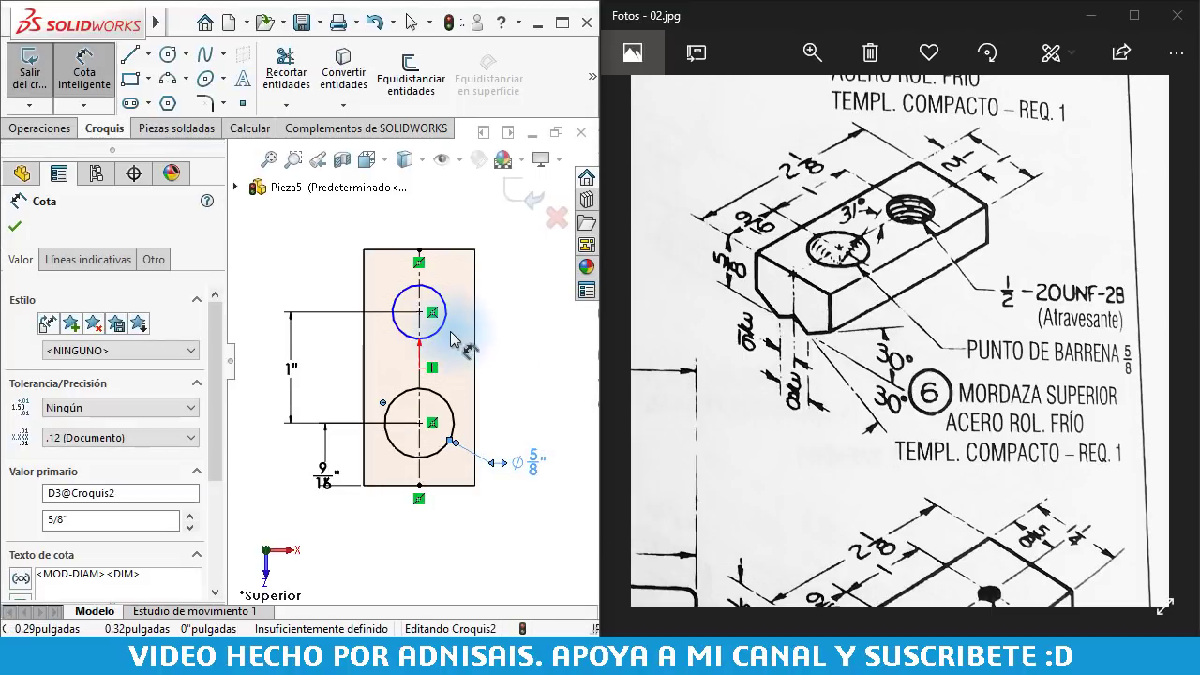
left_click(441, 334)
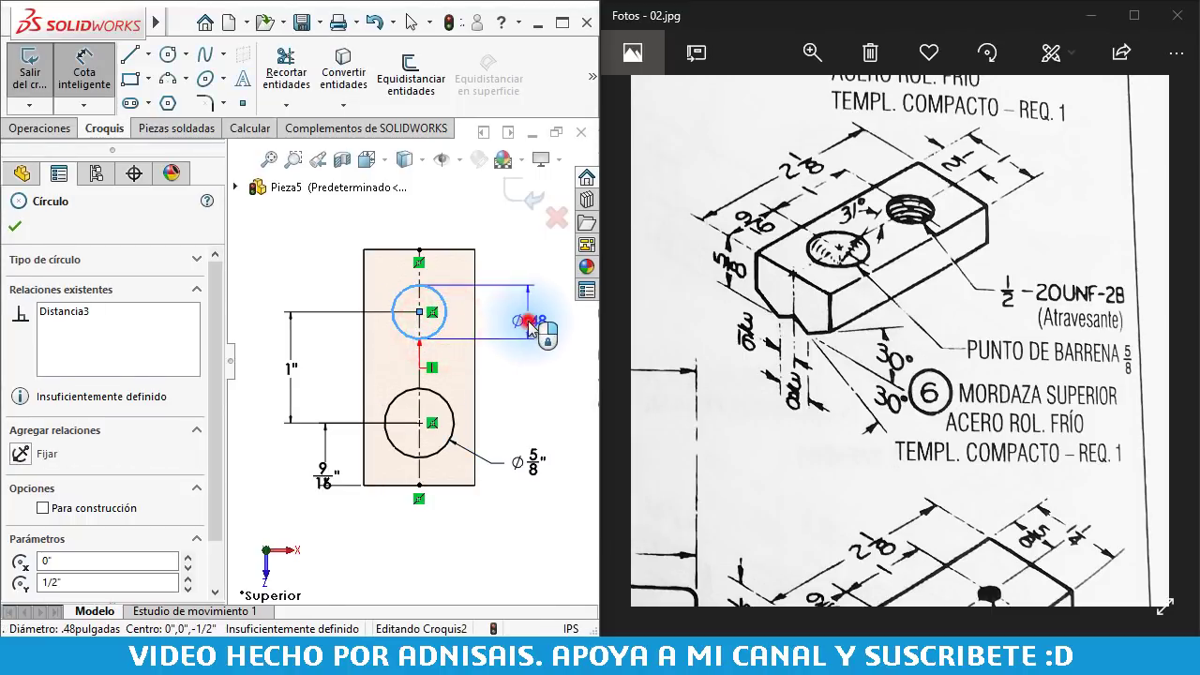
left_click(528, 324)
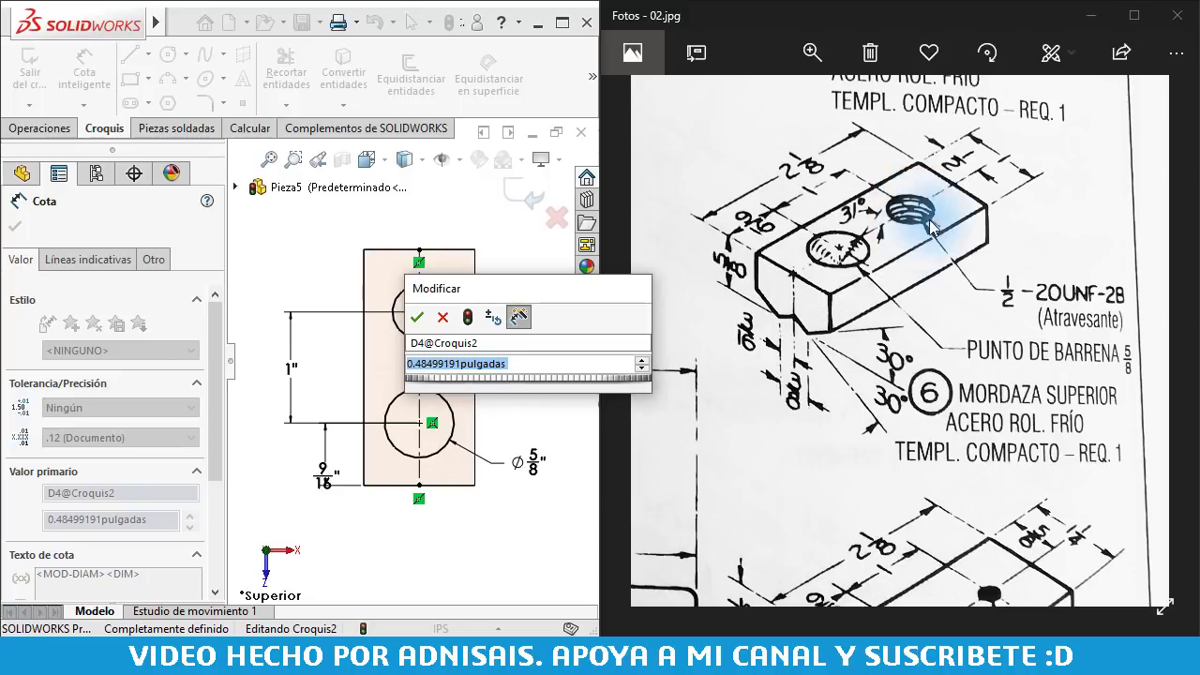
left_click_drag(931, 228, 1080, 456)
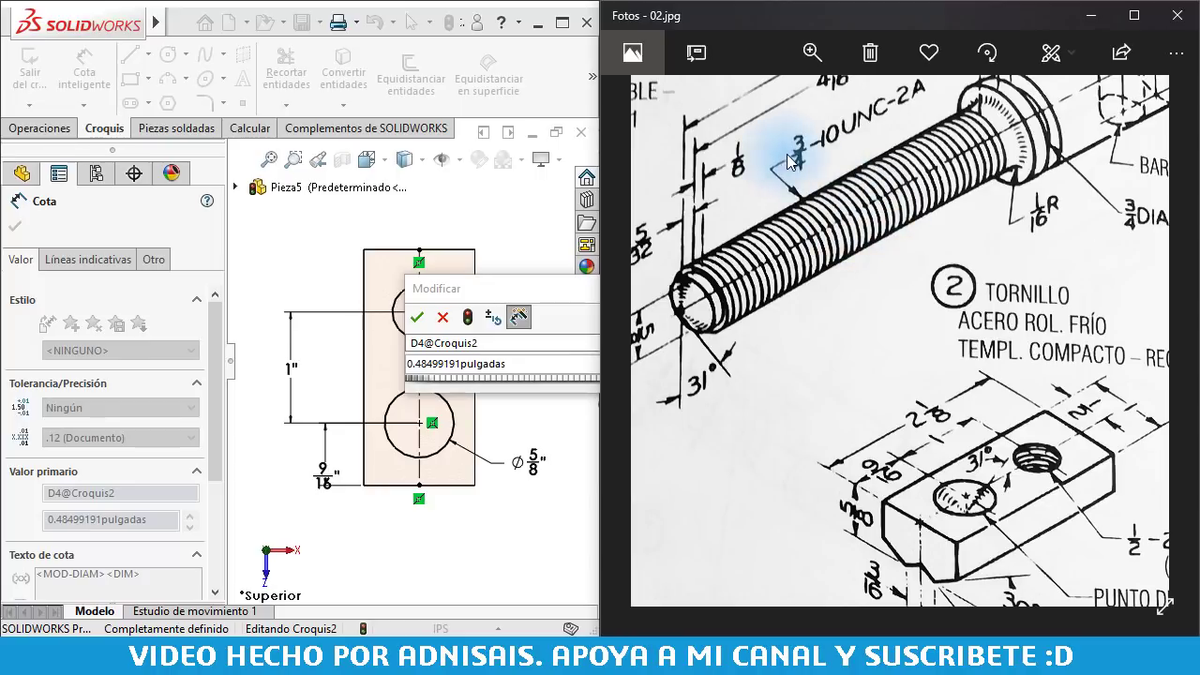
left_click_drag(1025, 469, 935, 353)
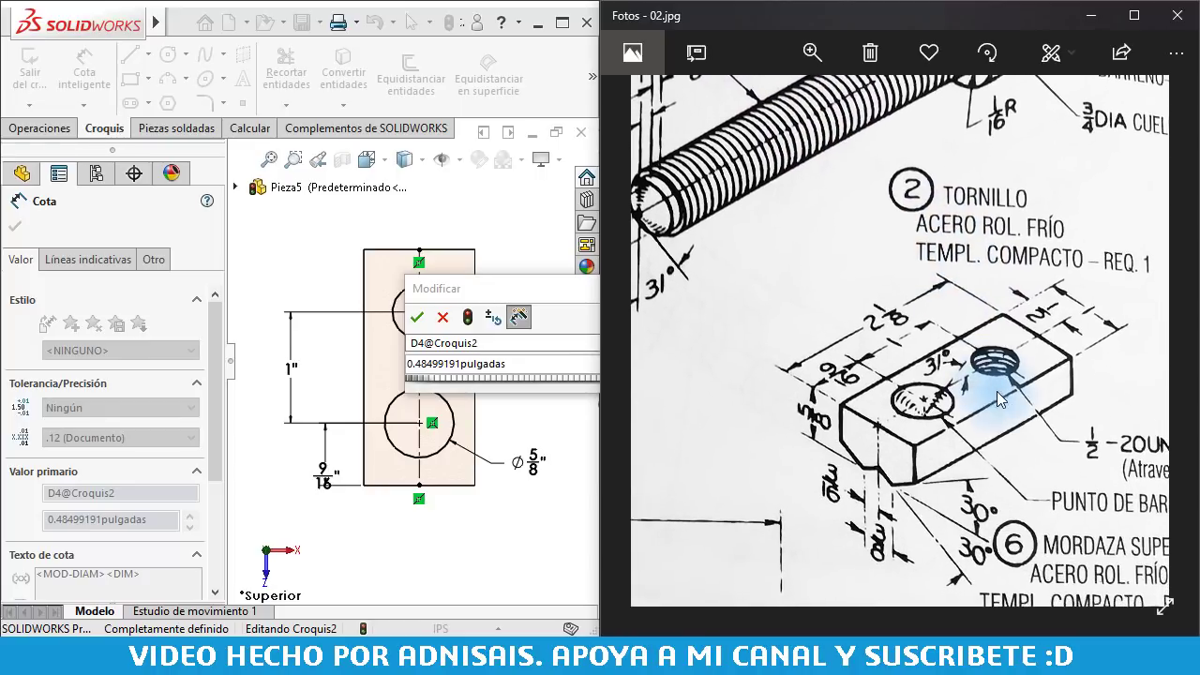
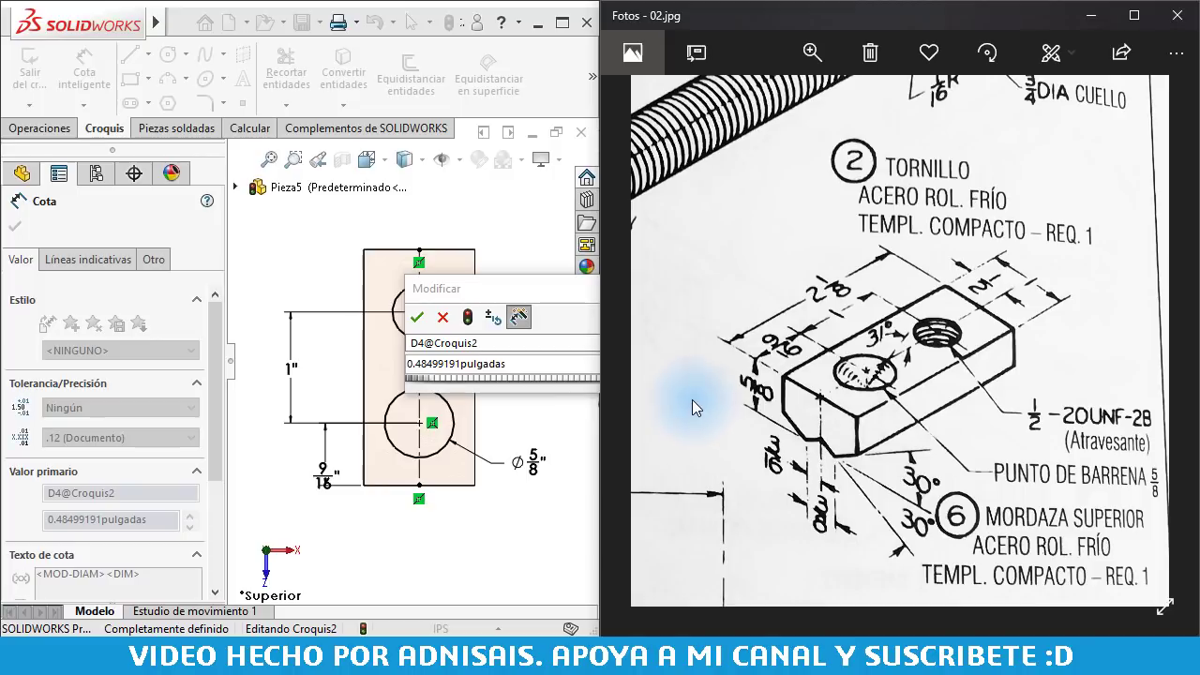
Change the upper hole diameter to 7/16" by entering .5-1/16
left_click(547, 372)
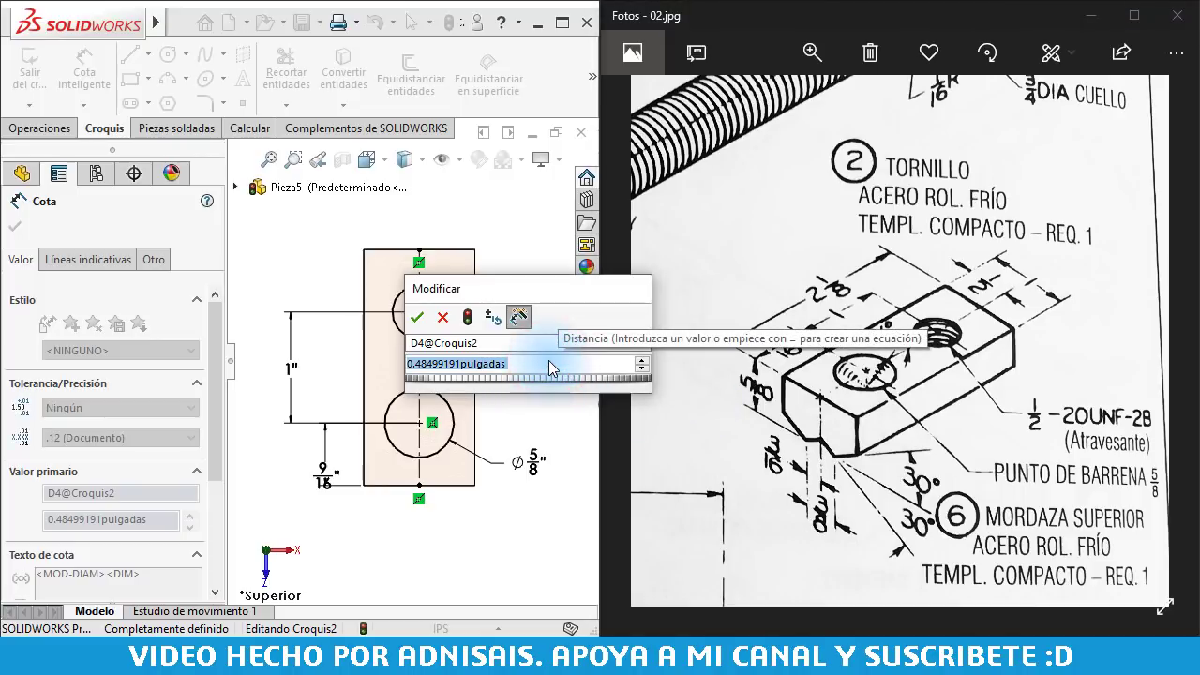
key("BackSpace")
type(".5/")
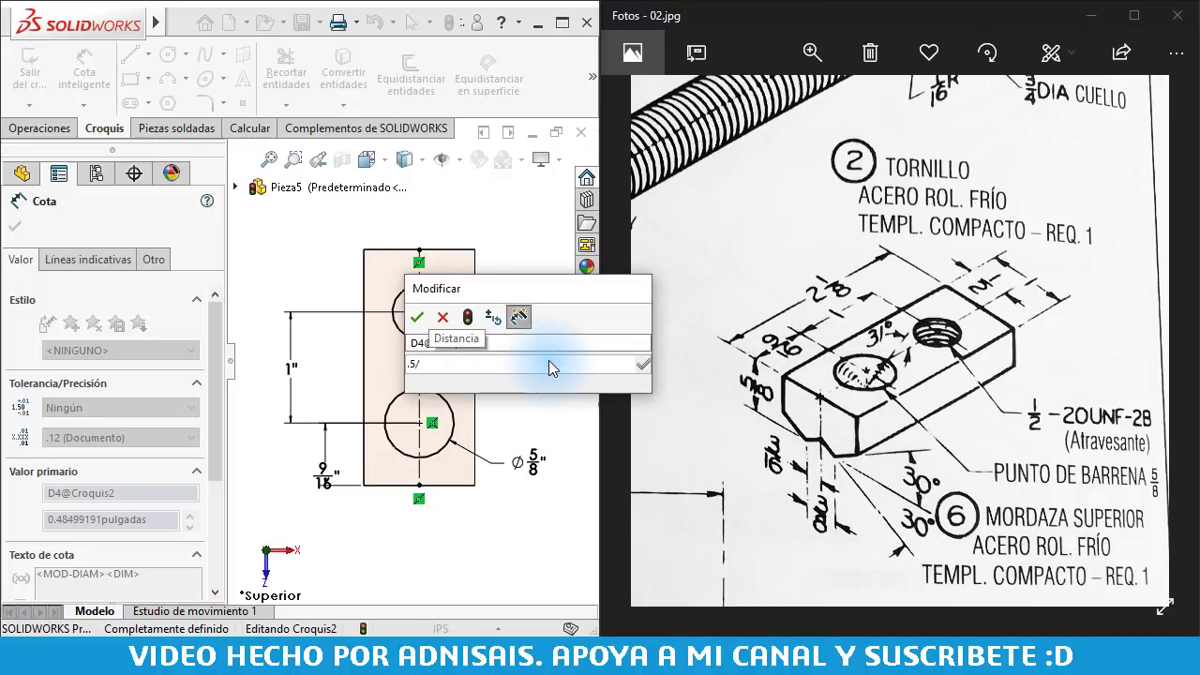
key("BackSpace")
type("-")
type(" 1/16")
key("Return")
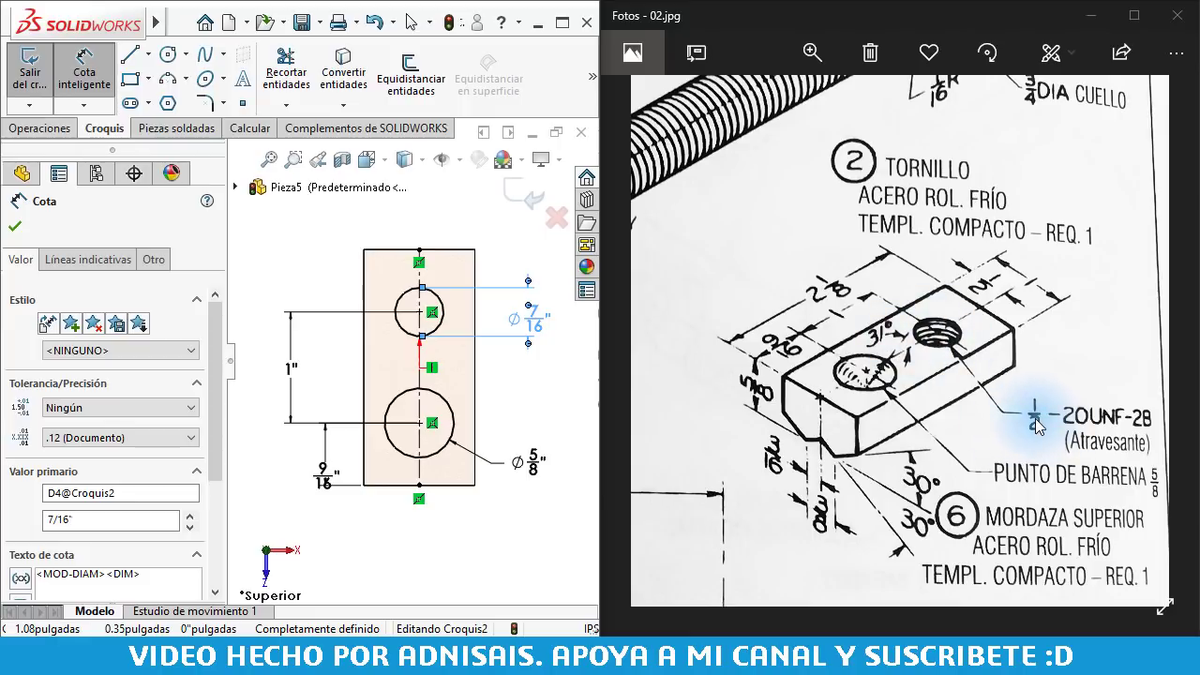
Cut both holes through the block with a Through All extruded cut
left_click(63, 134)
left_click(323, 71)
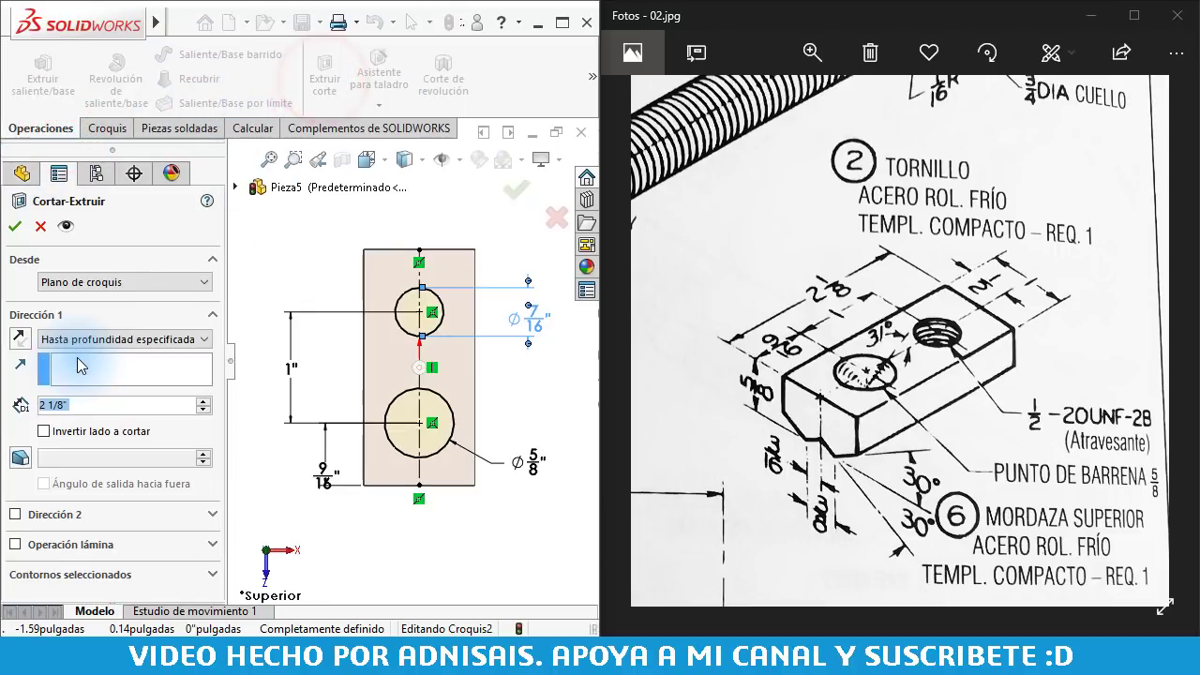
left_click(85, 339)
left_click(81, 362)
left_click(16, 226)
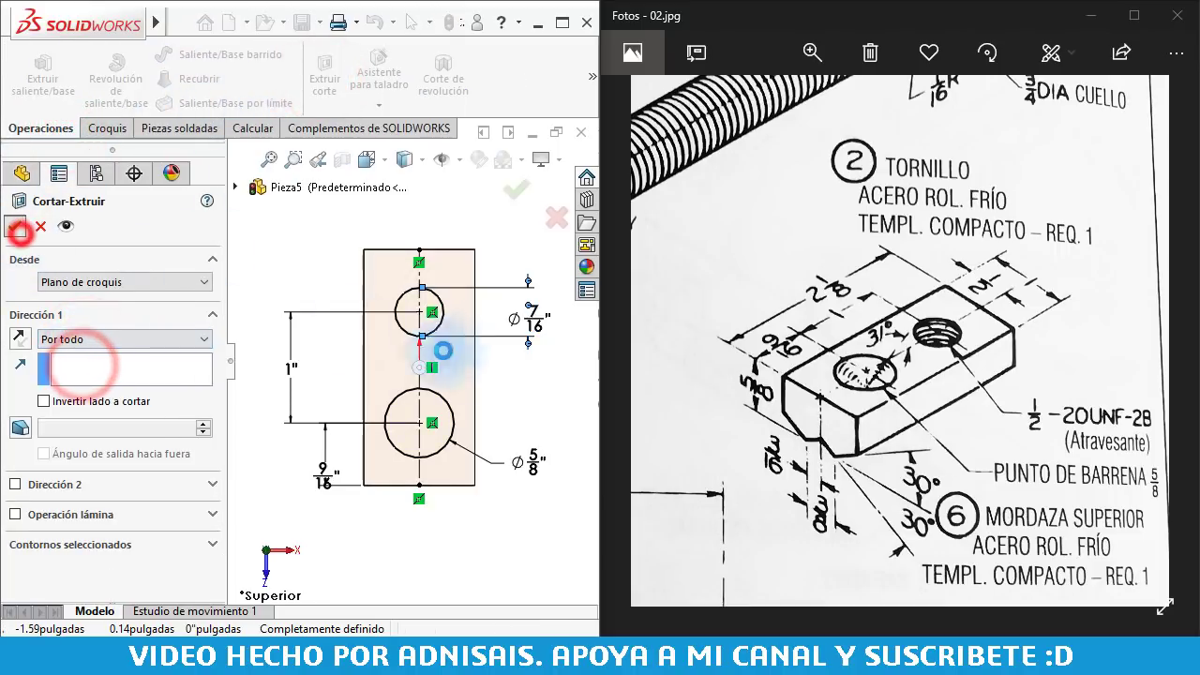
mouse_move(535, 456)
middle_mouse_down()
mouse_move(550, 362)
mouse_move(469, 397)
mouse_move(366, 272)
middle_mouse_up()
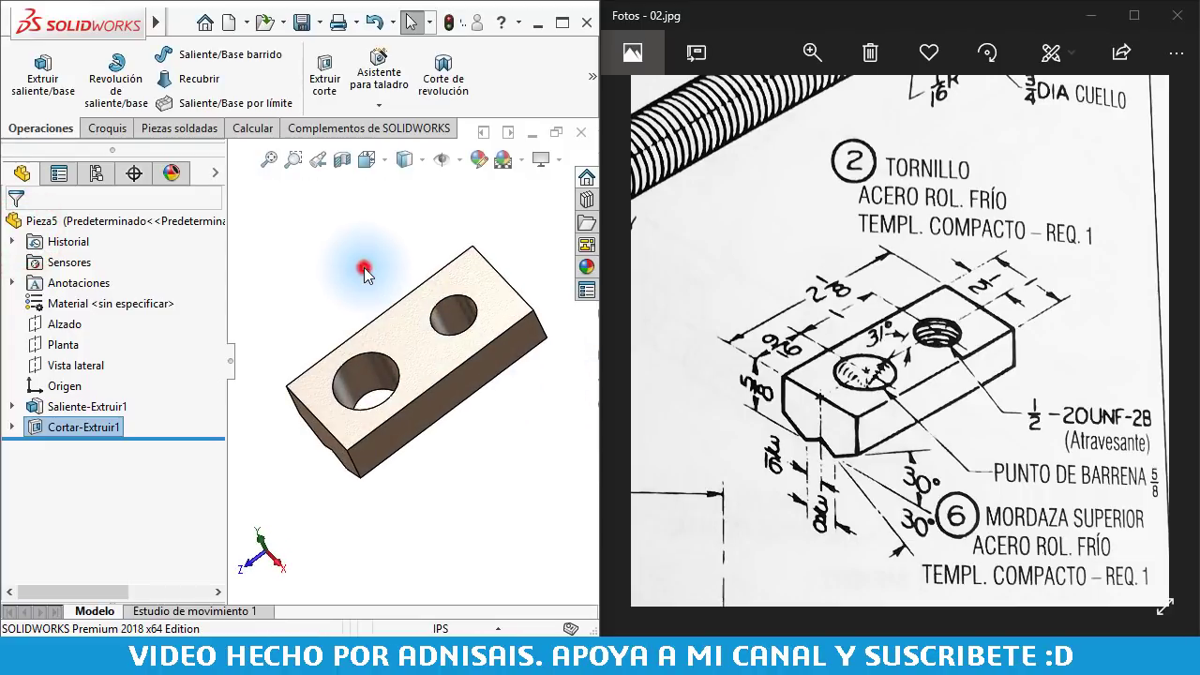
Add a 1/2-20 cosmetic thread to the smaller hole's edge
left_click(322, 22)
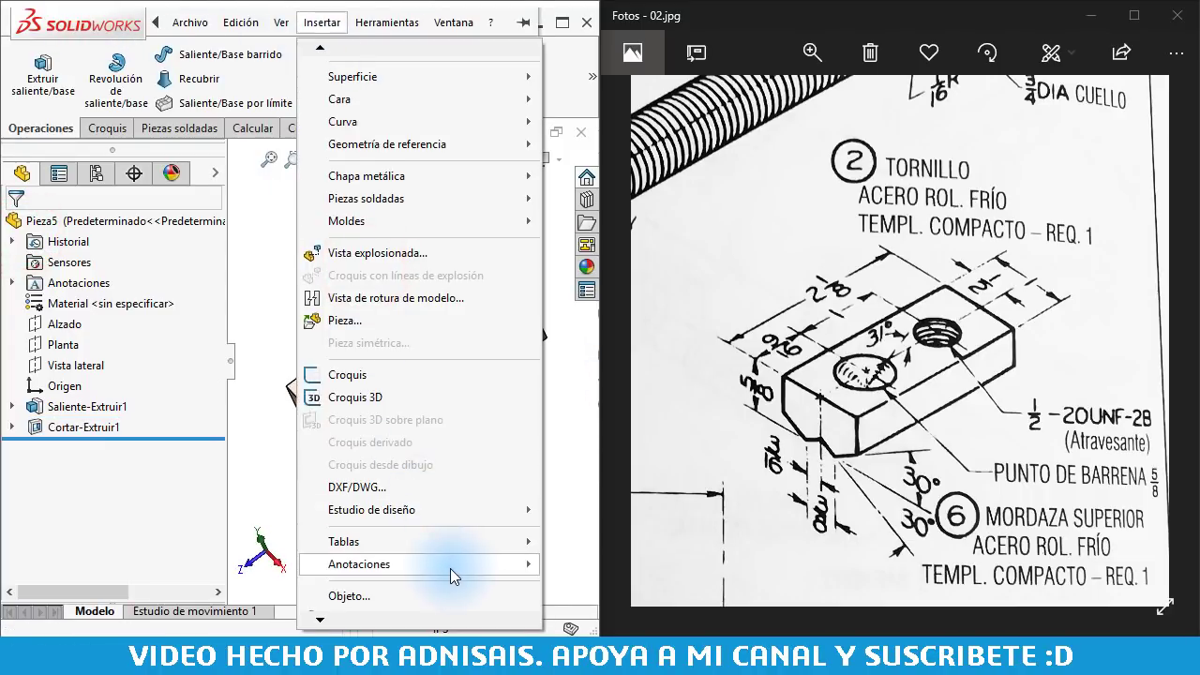
mouse_move(422, 564)
left_click(634, 472)
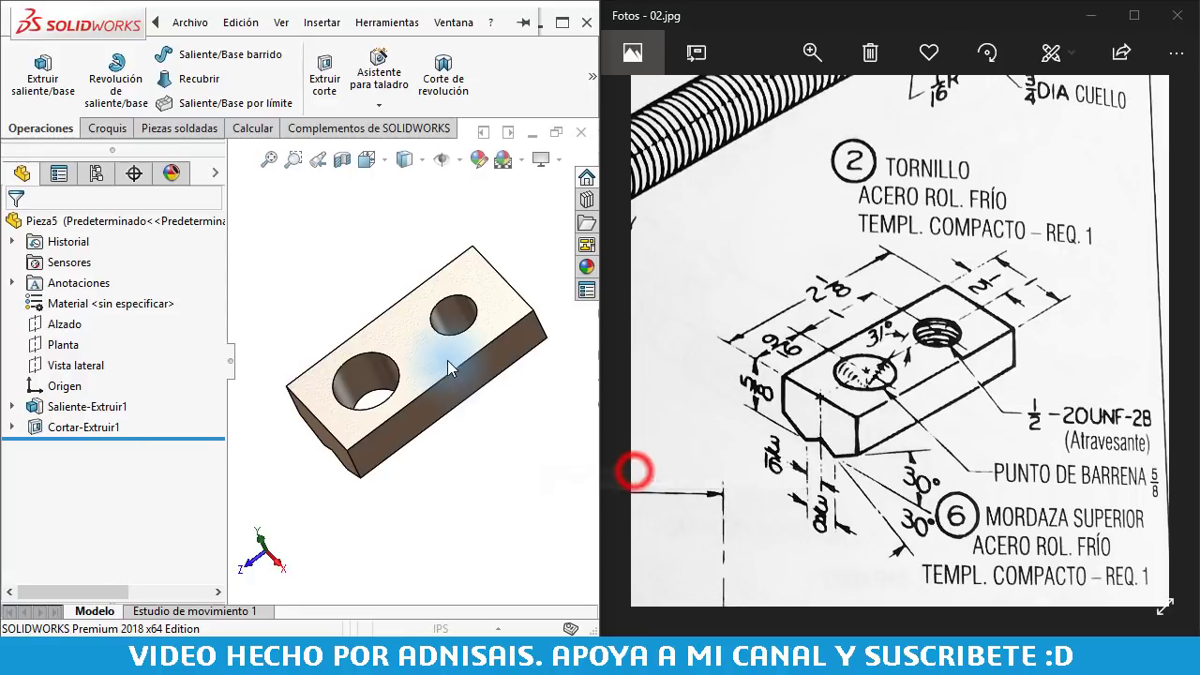
left_click(459, 336)
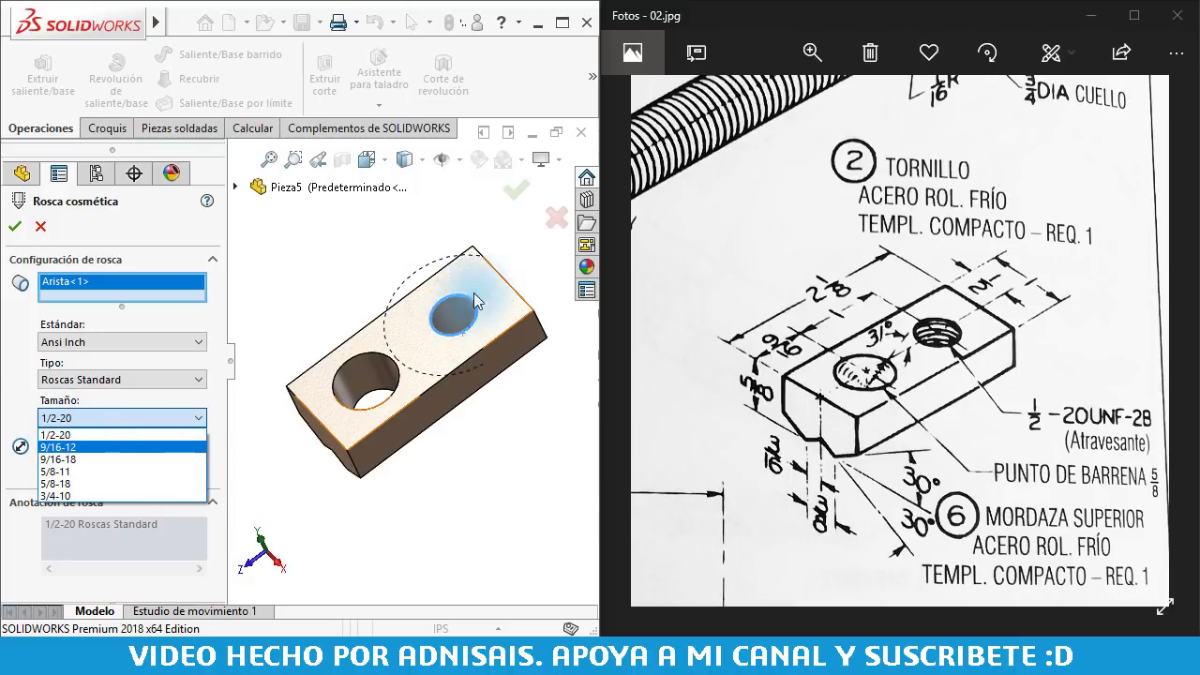
left_click(95, 434)
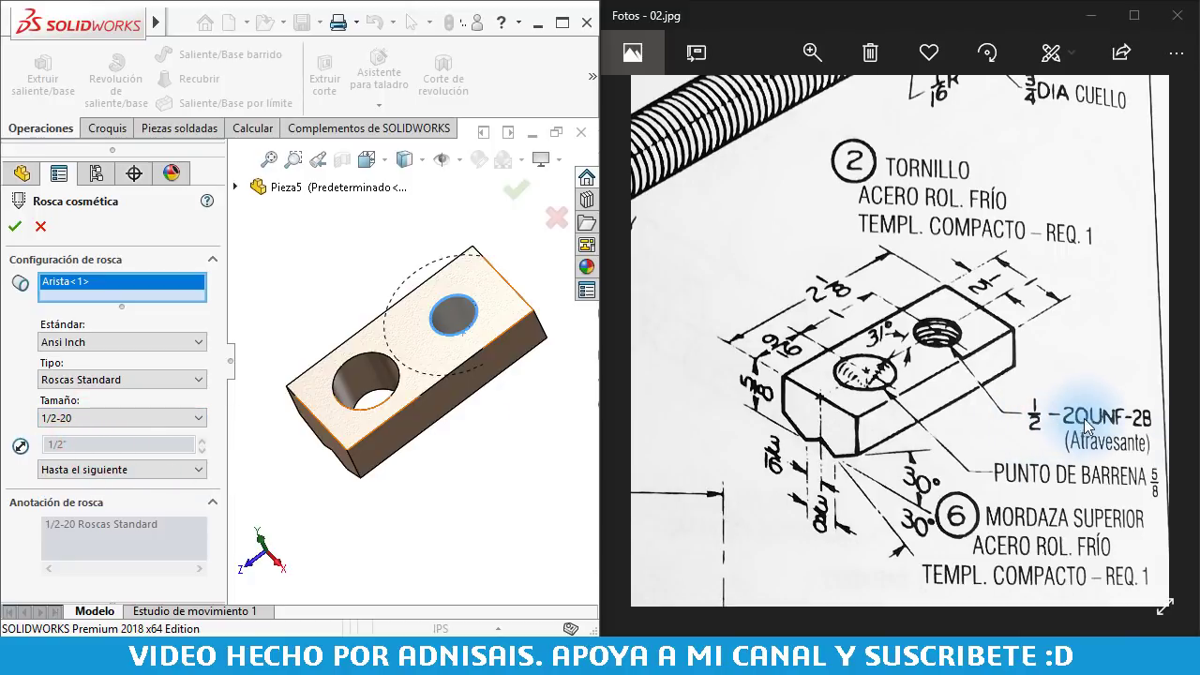
left_click(12, 226)
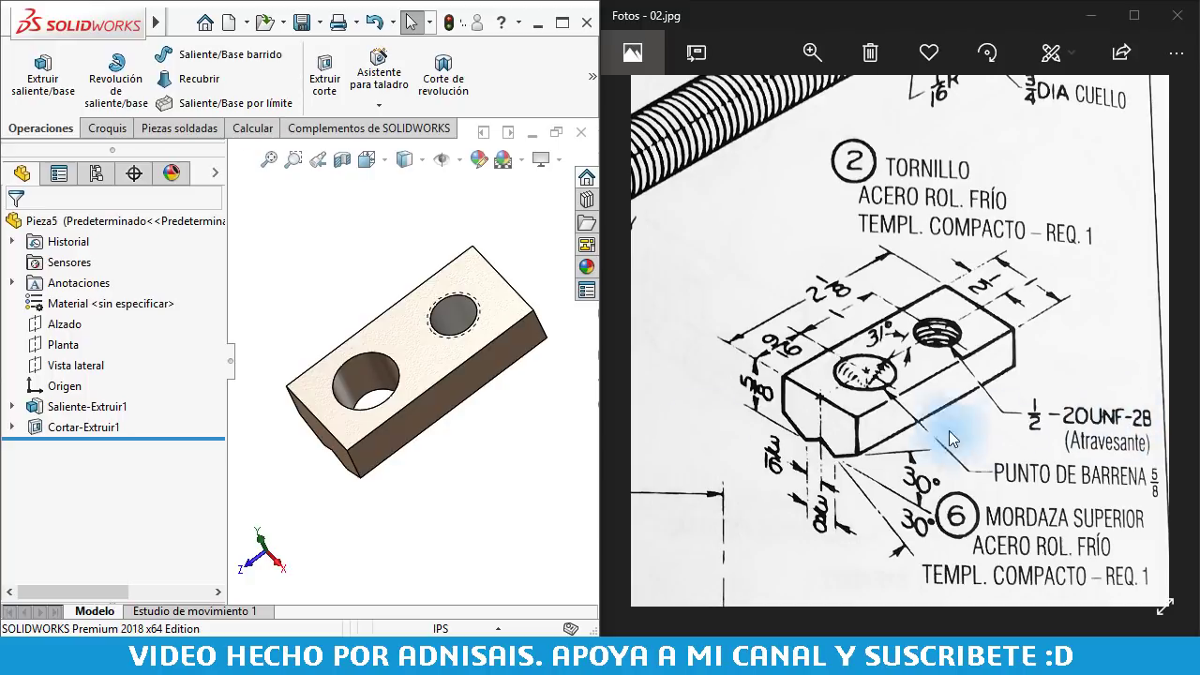
middle_click_drag(472, 443, 365, 273)
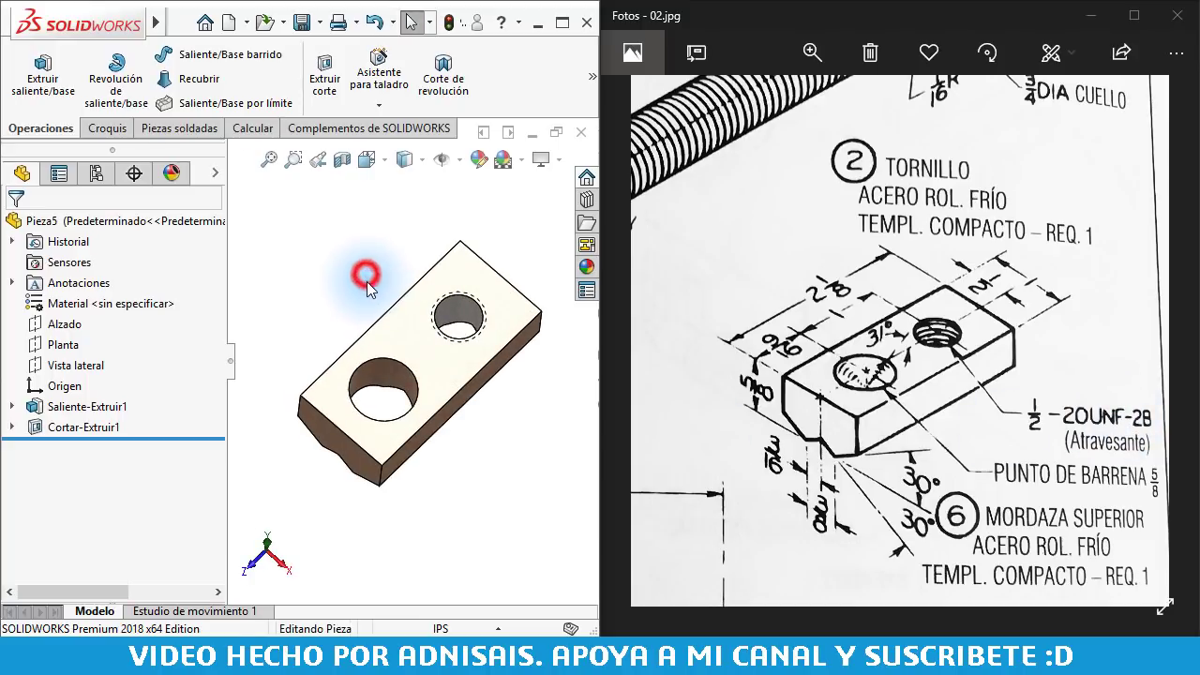
Enable shaded cosmetic threads in the Documentation document properties
left_click(444, 629)
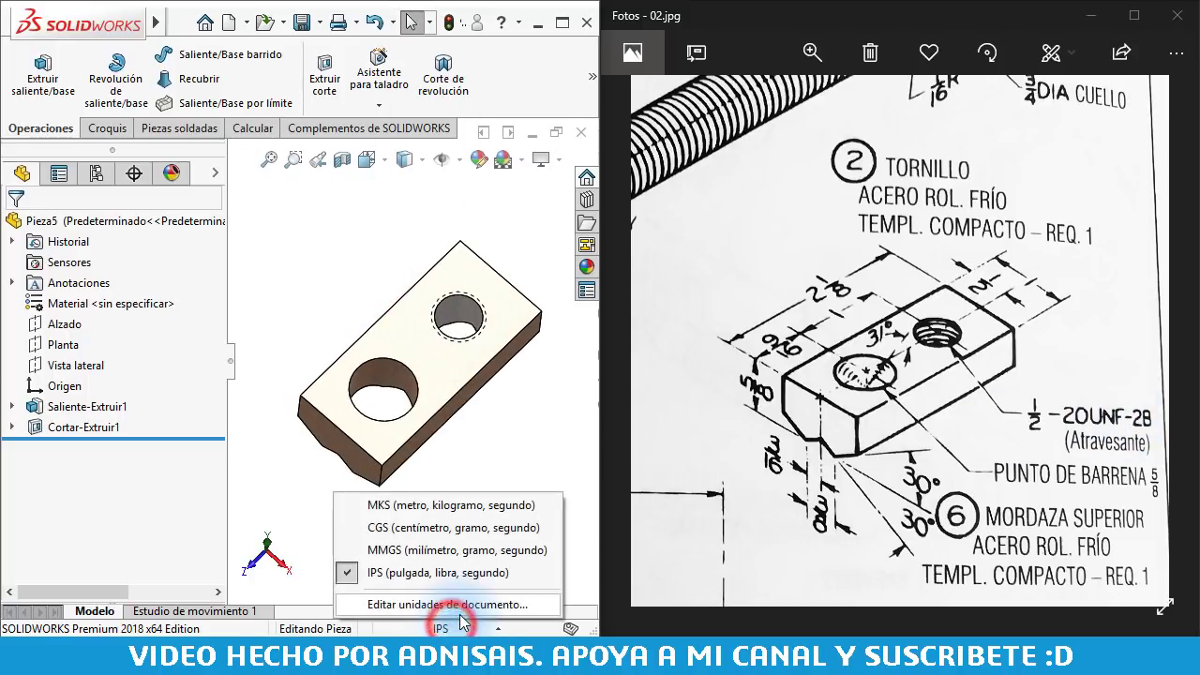
left_click(459, 610)
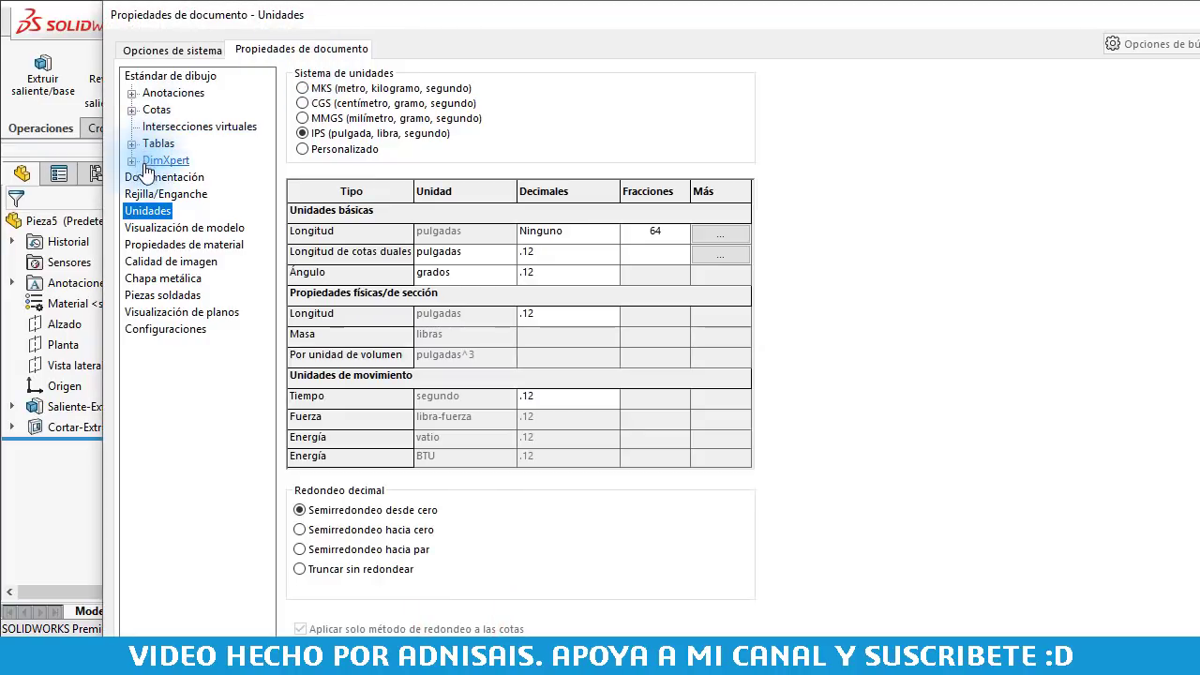
left_click(141, 176)
left_click(522, 90)
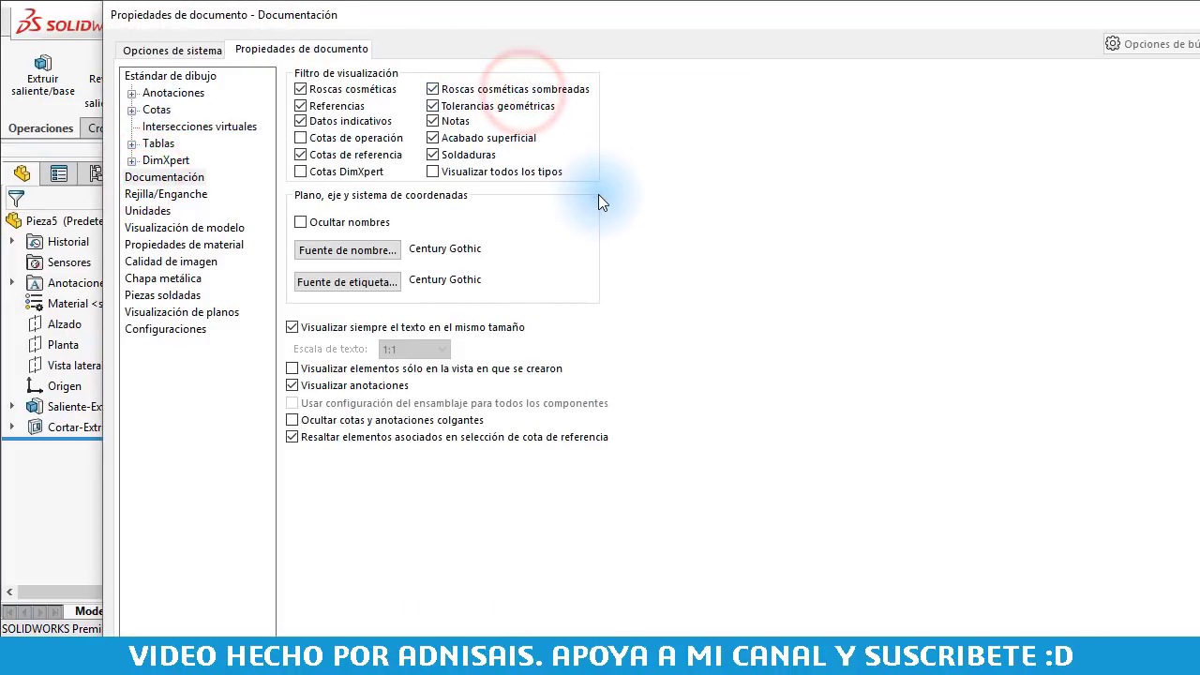
scroll(453, 330, "down", 3)
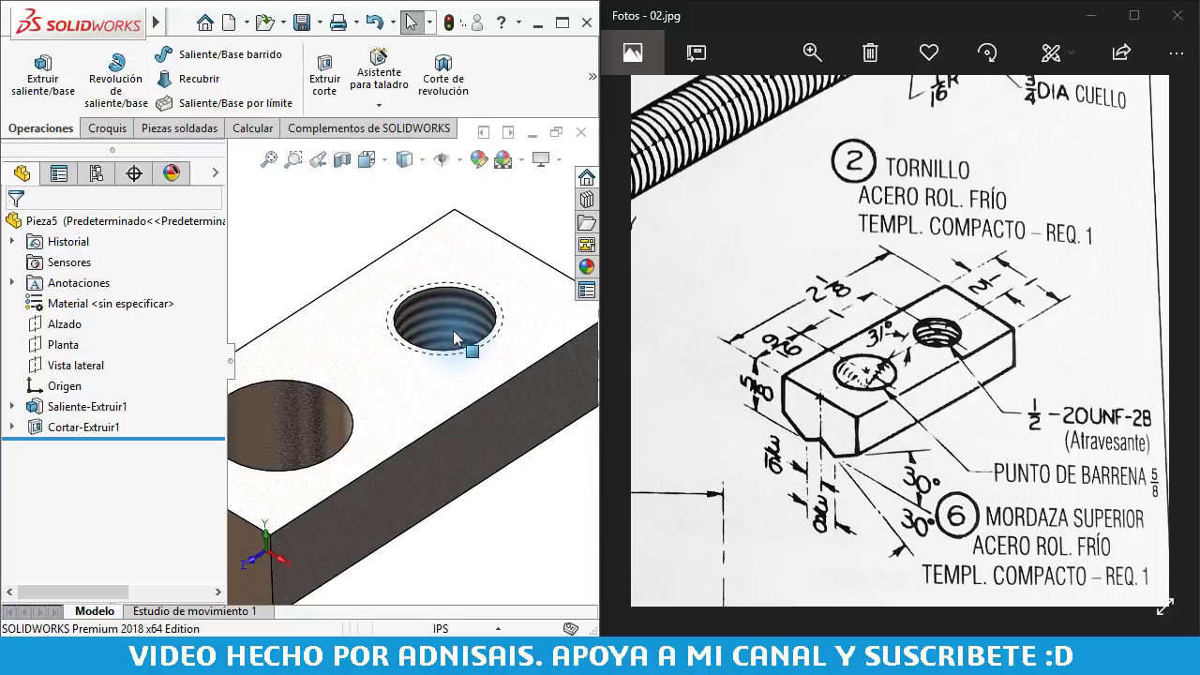
scroll(462, 322, "up", 1)
scroll(401, 375, "up", 1)
left_click(356, 279)
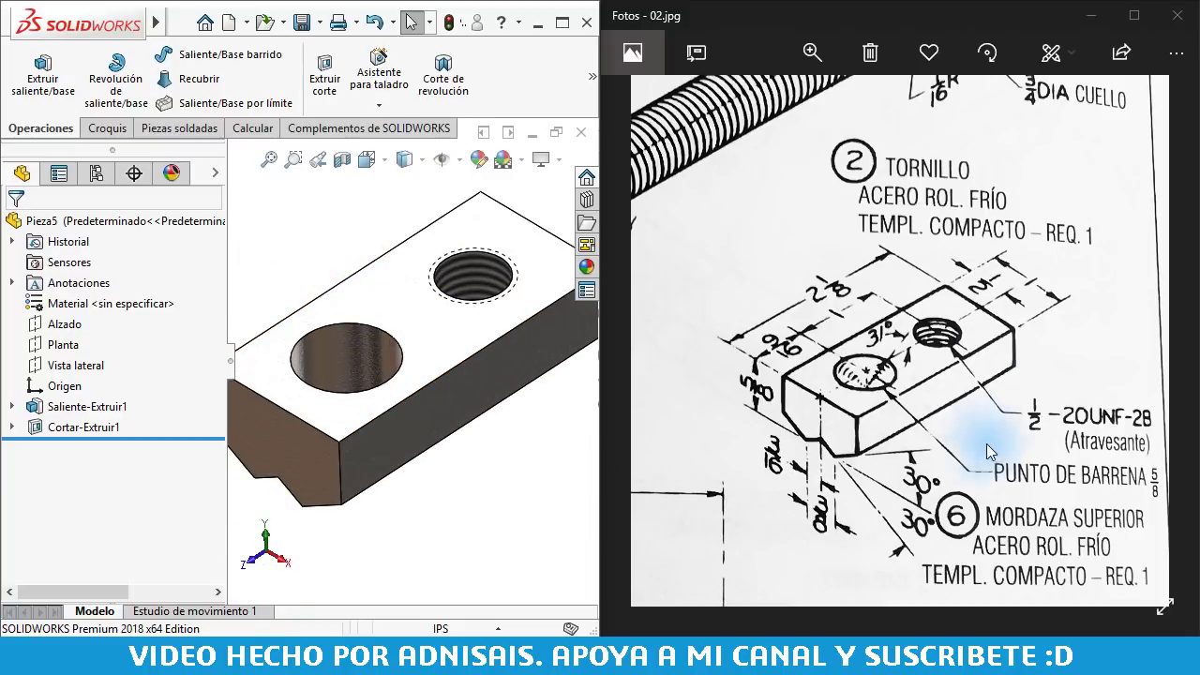
Save the threaded jaw part as 9090909-90
left_click(190, 21)
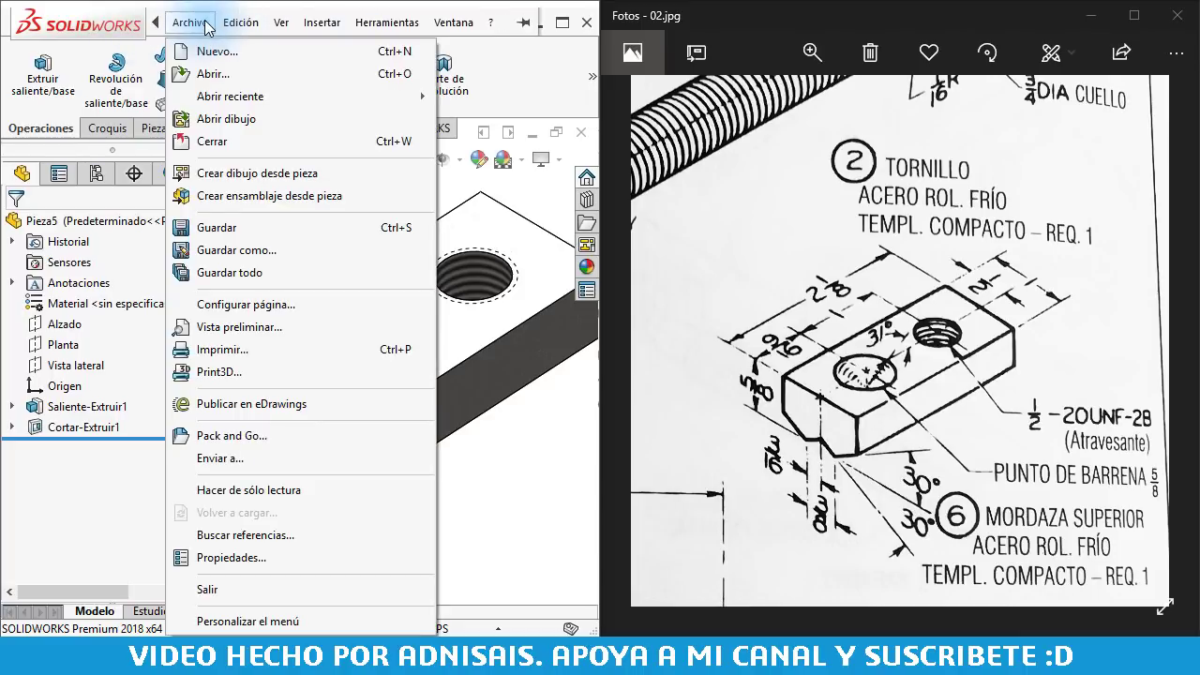
left_click(499, 187)
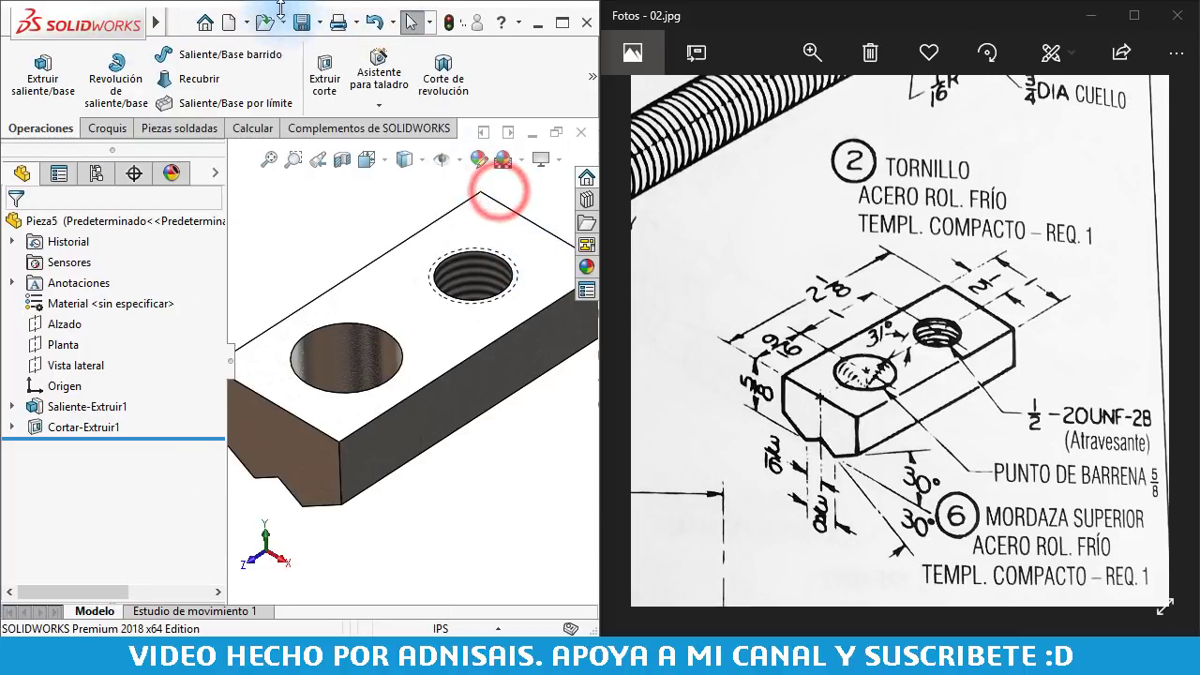
left_click(303, 23)
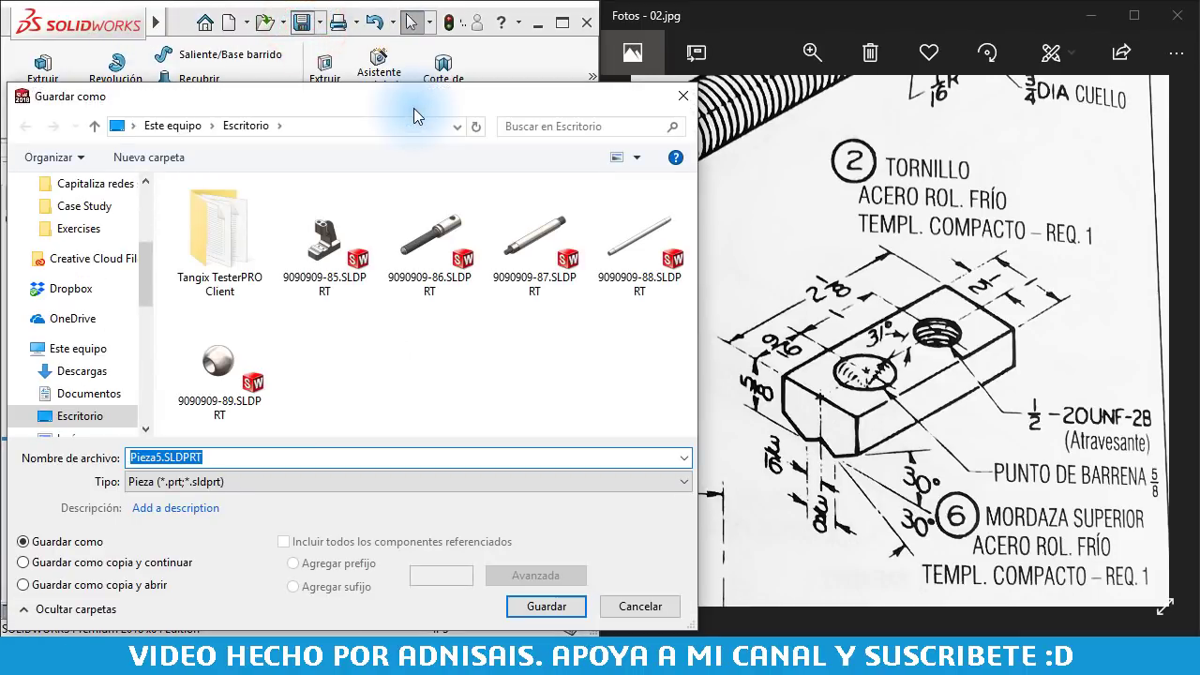
type("90")
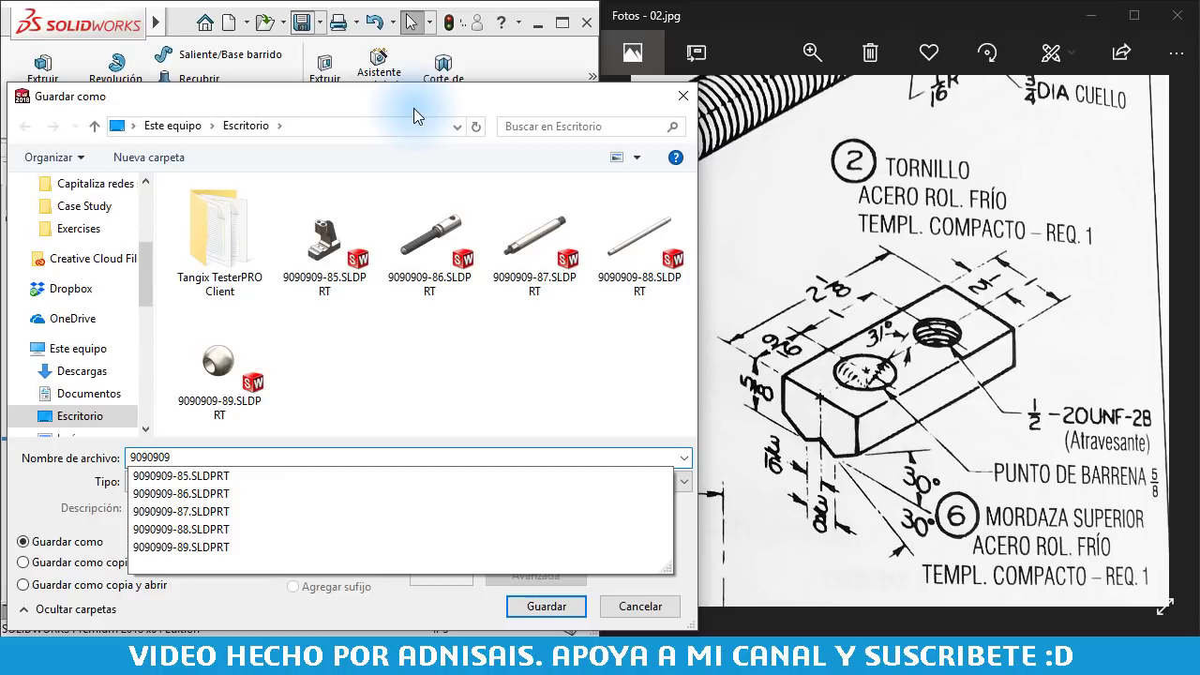
type("90")
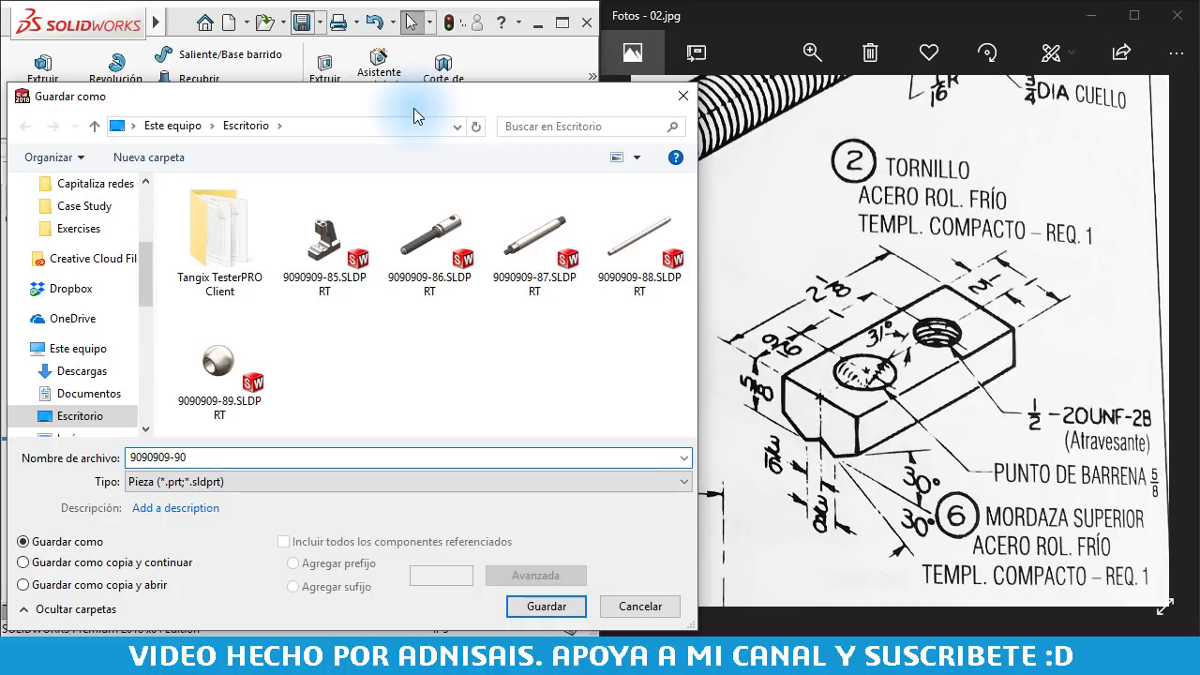
key("Return")
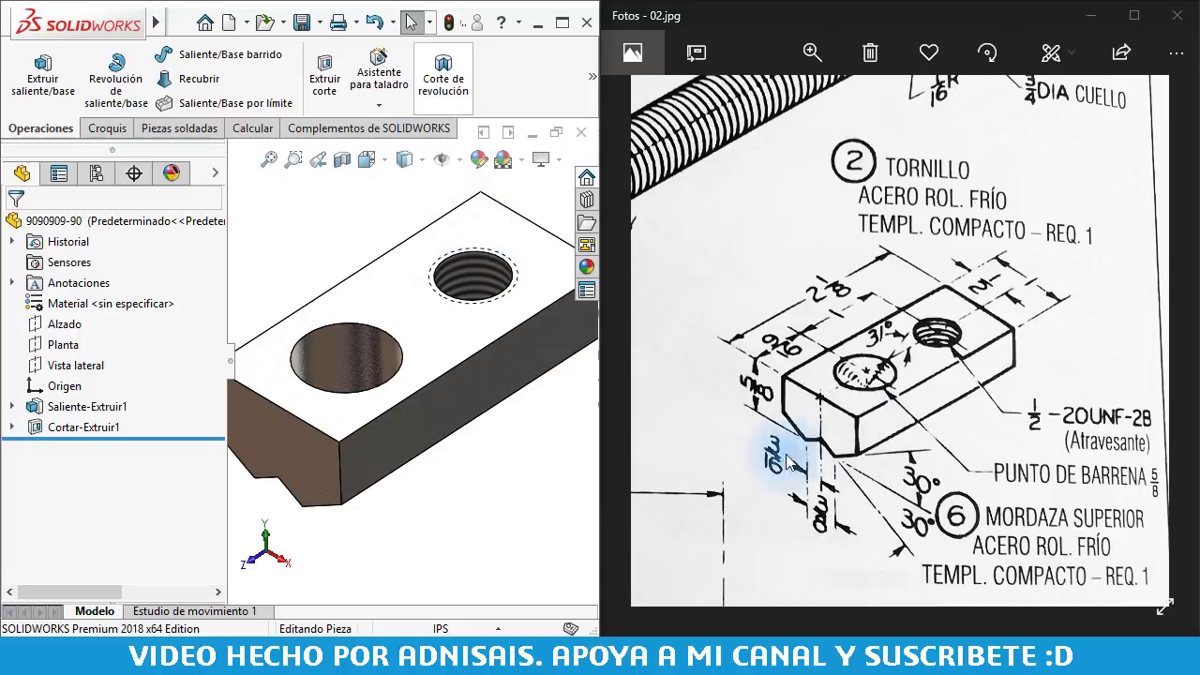
Bring up the New Document dialog with Ctrl+N
scroll(961, 380, "down", 2)
scroll(950, 241, "down", 2)
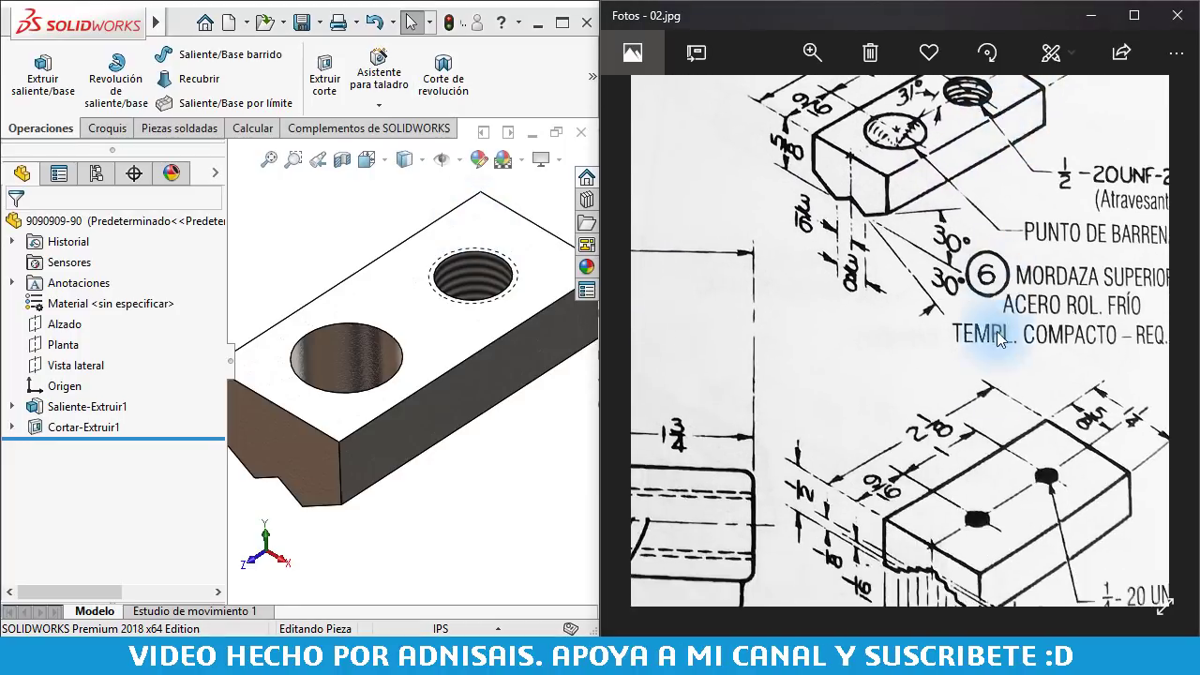
scroll(917, 242, "down", 2)
scroll(914, 242, "down", 1)
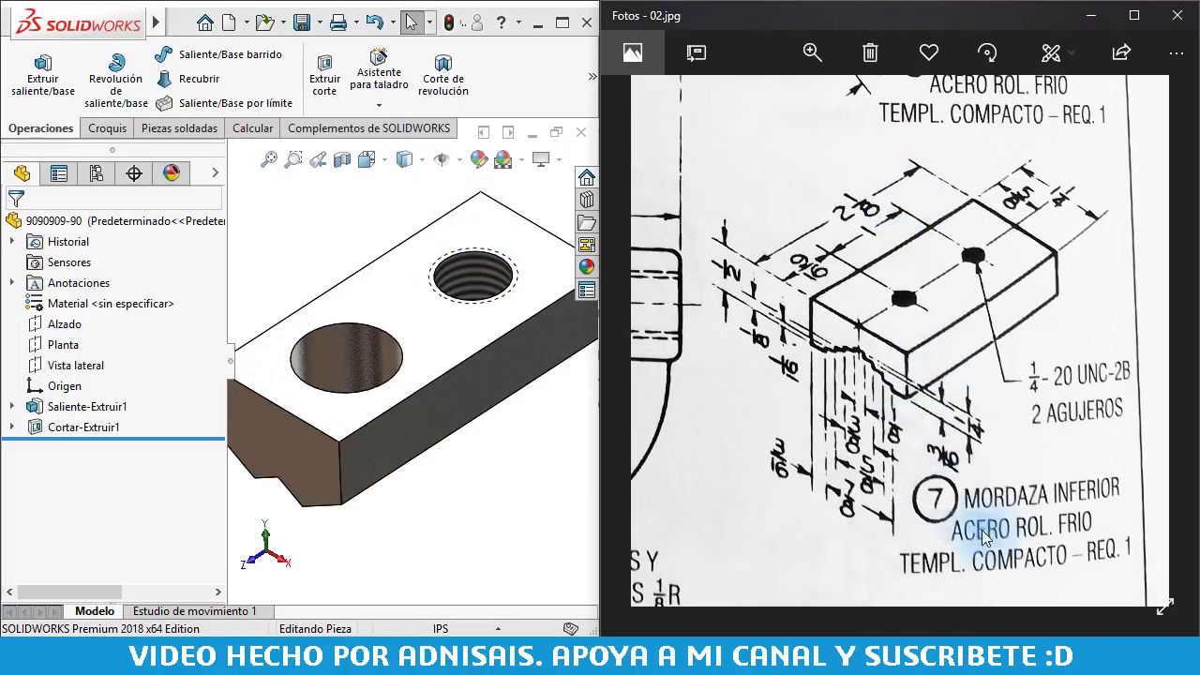
left_click(305, 247)
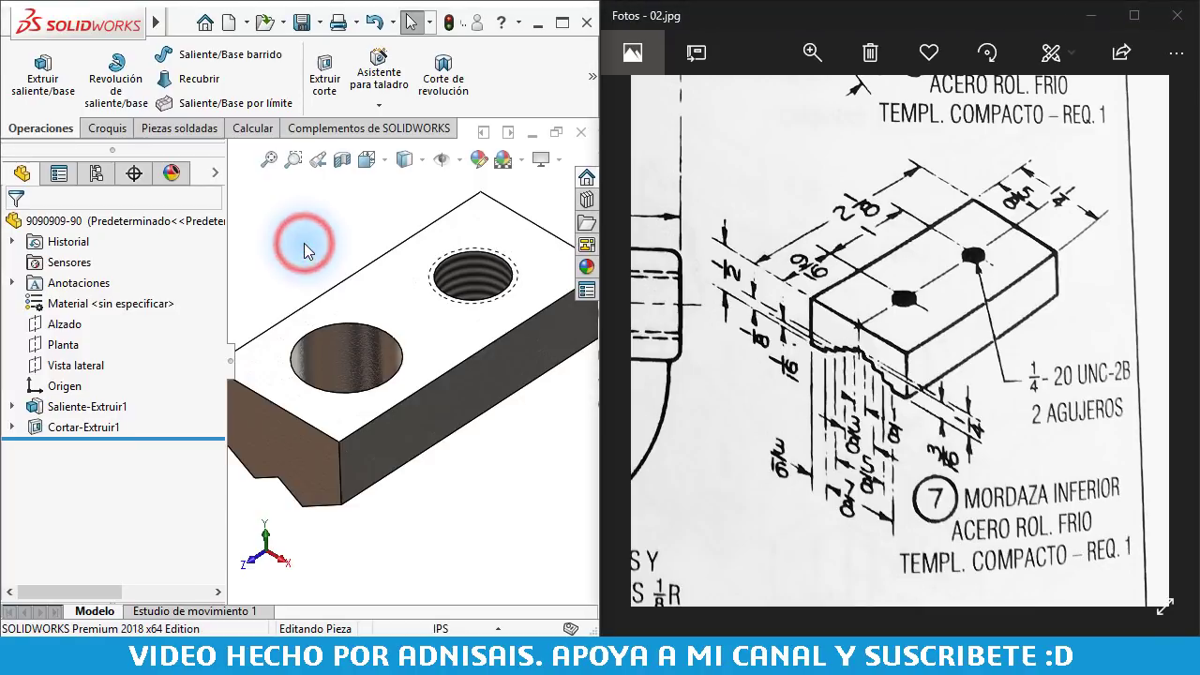
key("ctrl+n")
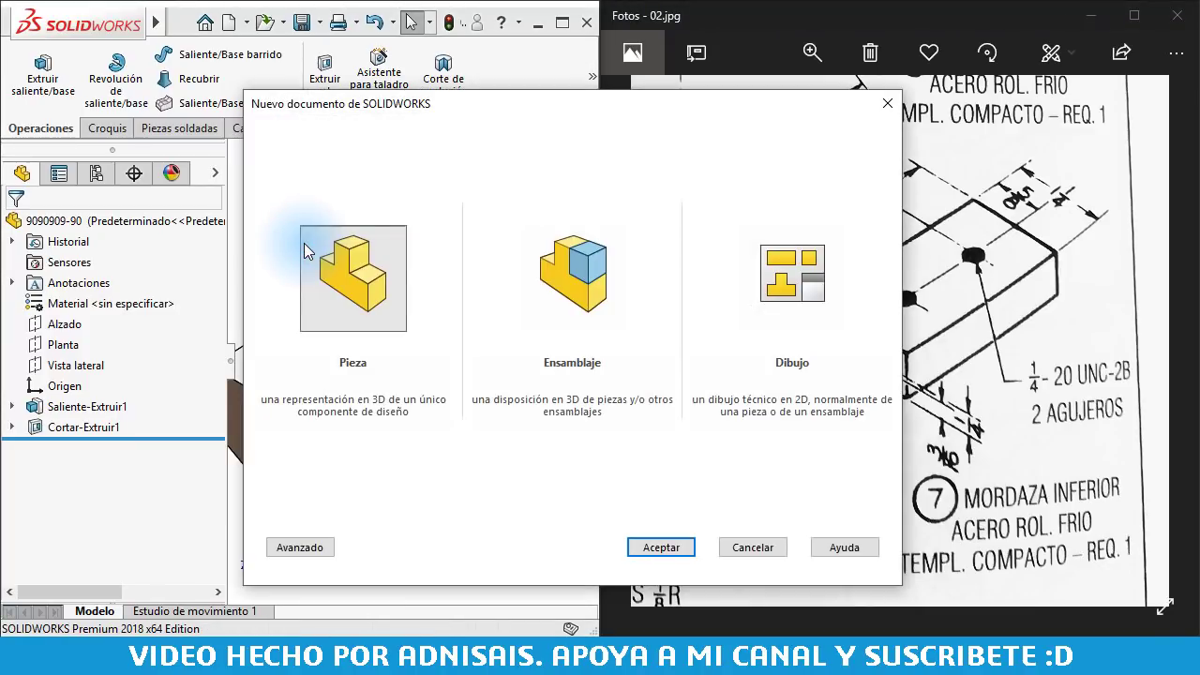
Create a new empty part and switch its units to IPS
double_click(375, 254)
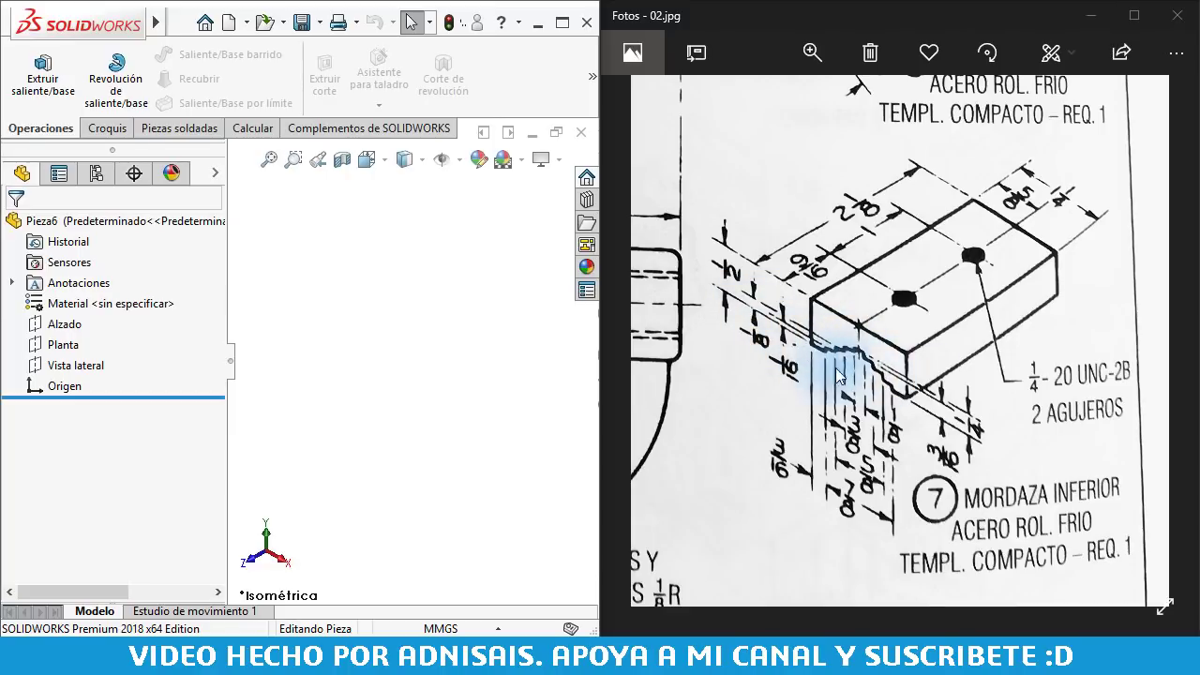
left_click(49, 325)
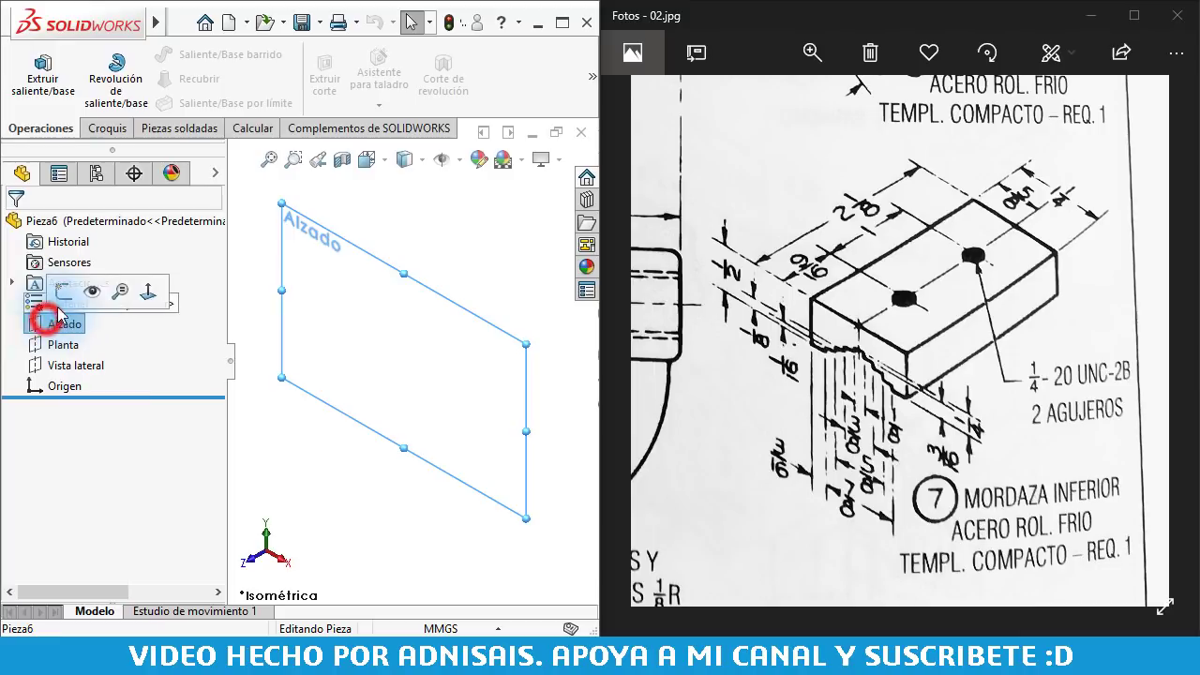
left_click(502, 539)
left_click(460, 627)
left_click(445, 573)
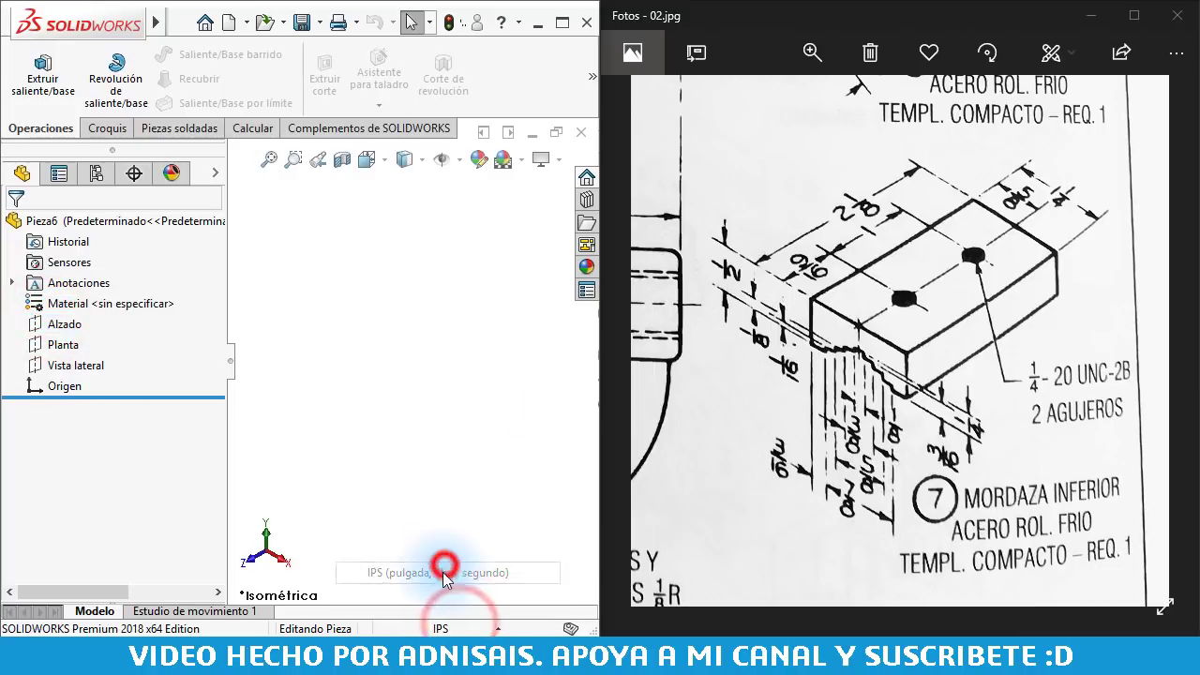
Keep the ANSI drawing standard and check the Documentation settings in Document Properties
left_click(445, 626)
left_click(448, 604)
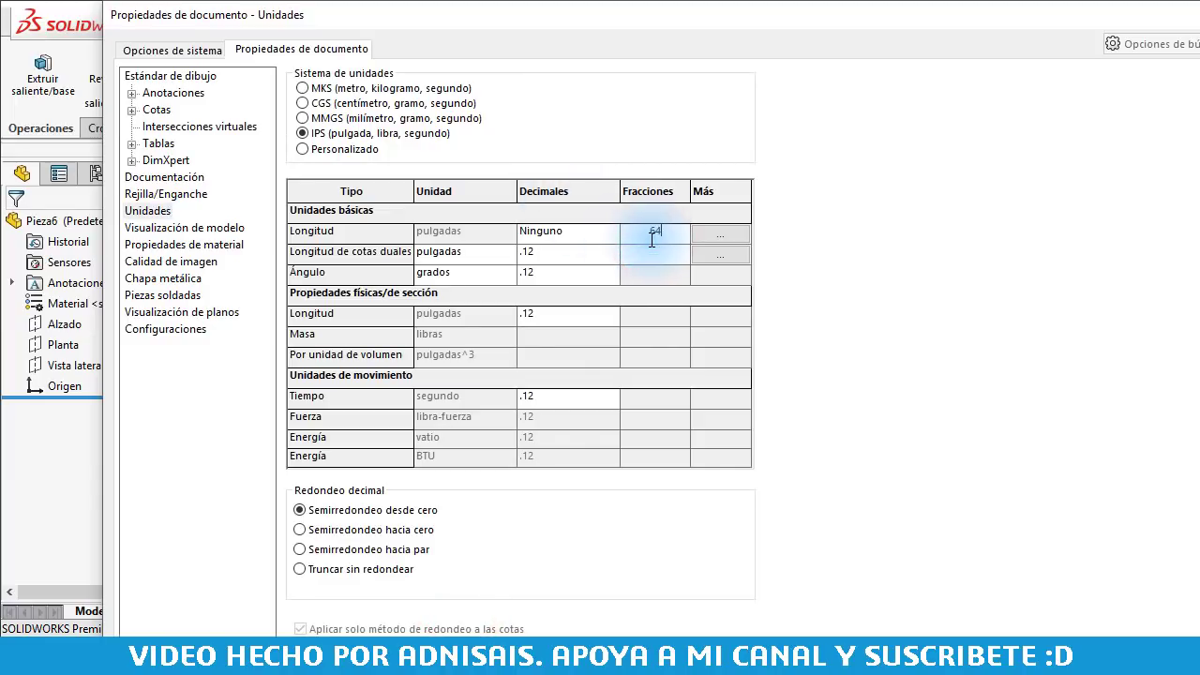
left_click(195, 82)
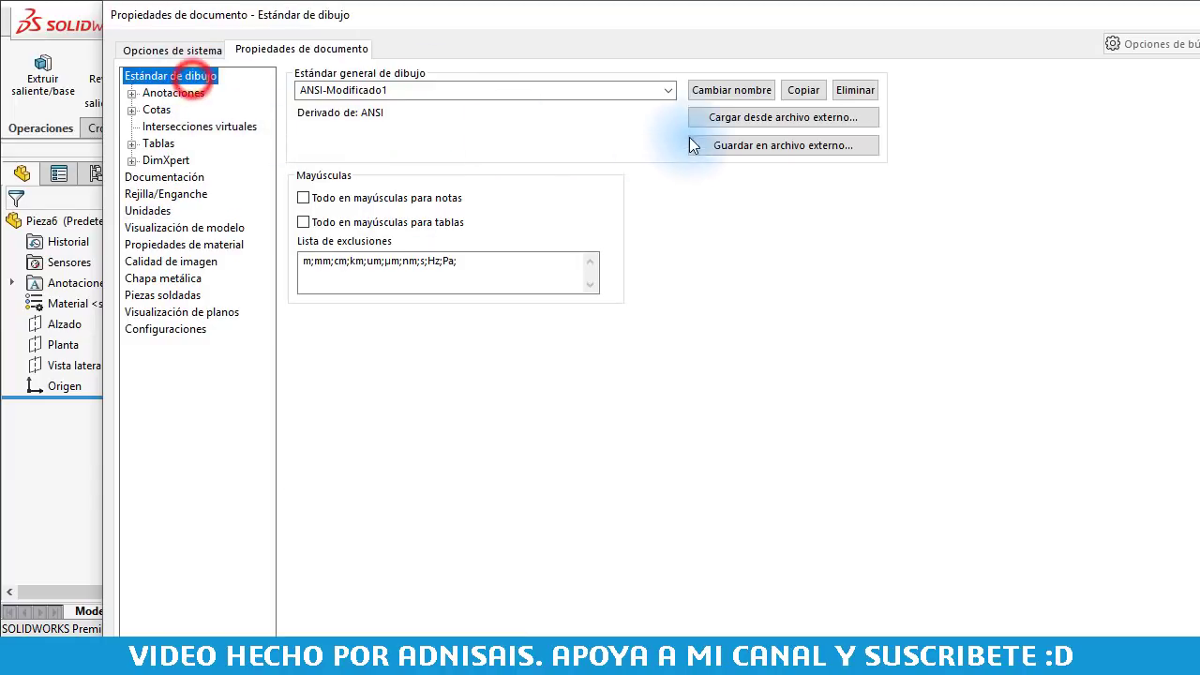
left_click(669, 90)
left_click(489, 123)
left_click(185, 177)
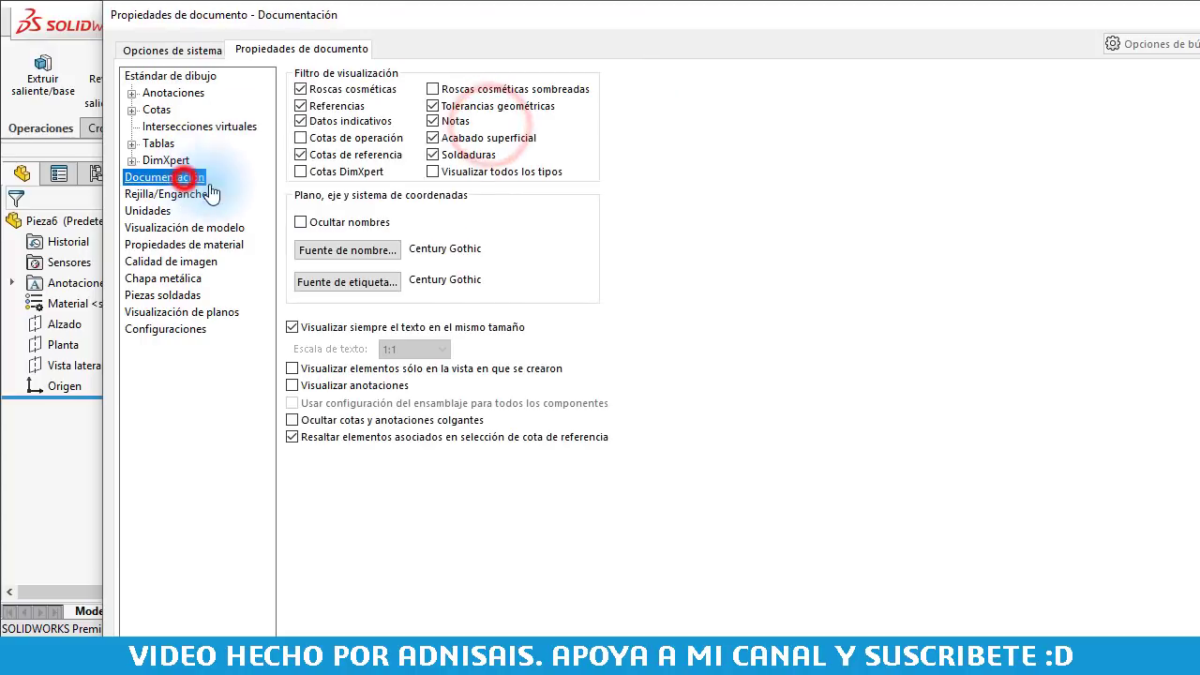
left_click(437, 90)
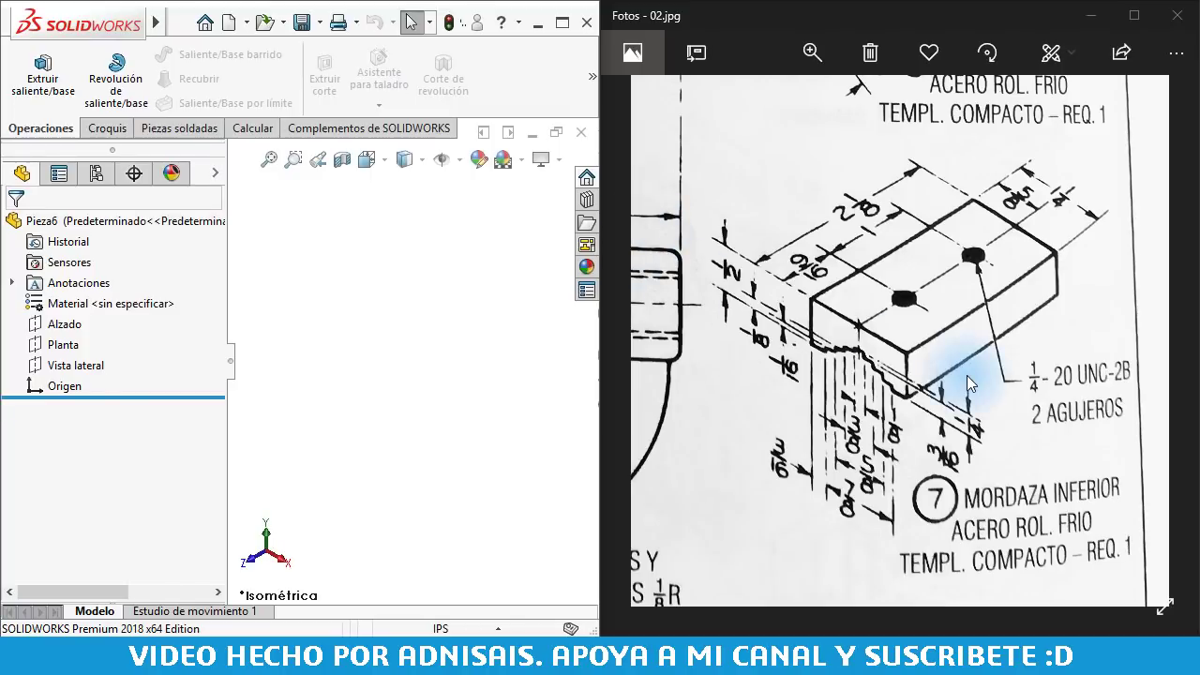
Start a sketch on the Alzado plane with a vertical centreline down from the origin
left_click(460, 407)
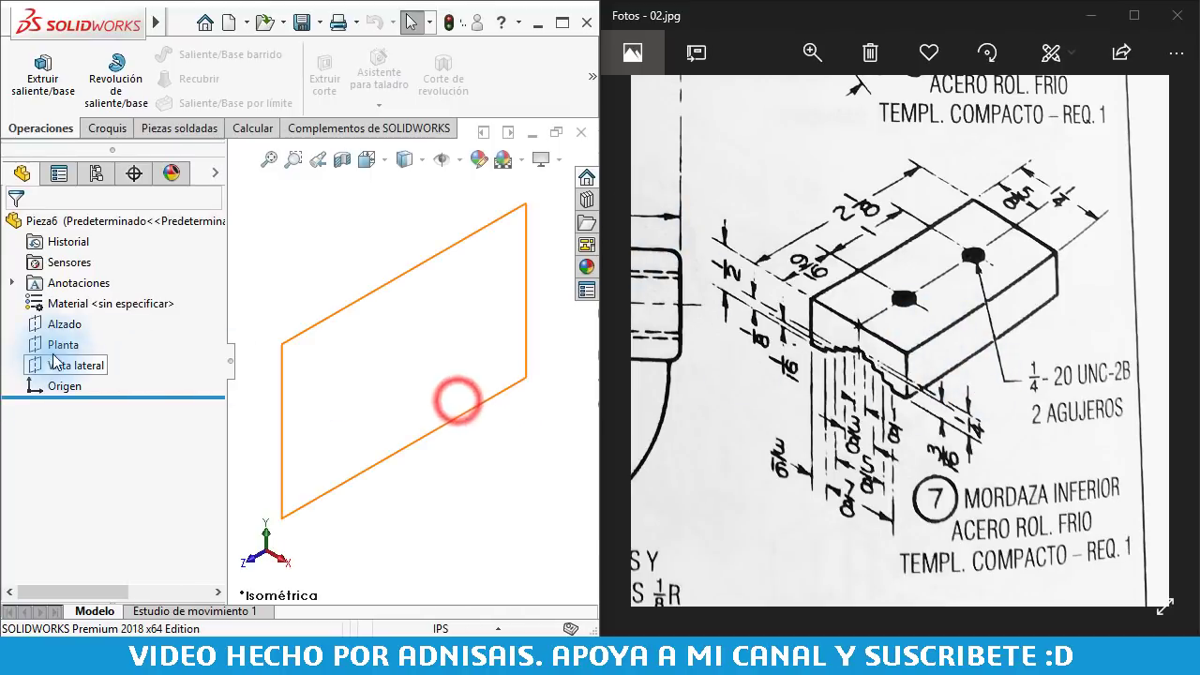
left_click(64, 323)
left_click(75, 284)
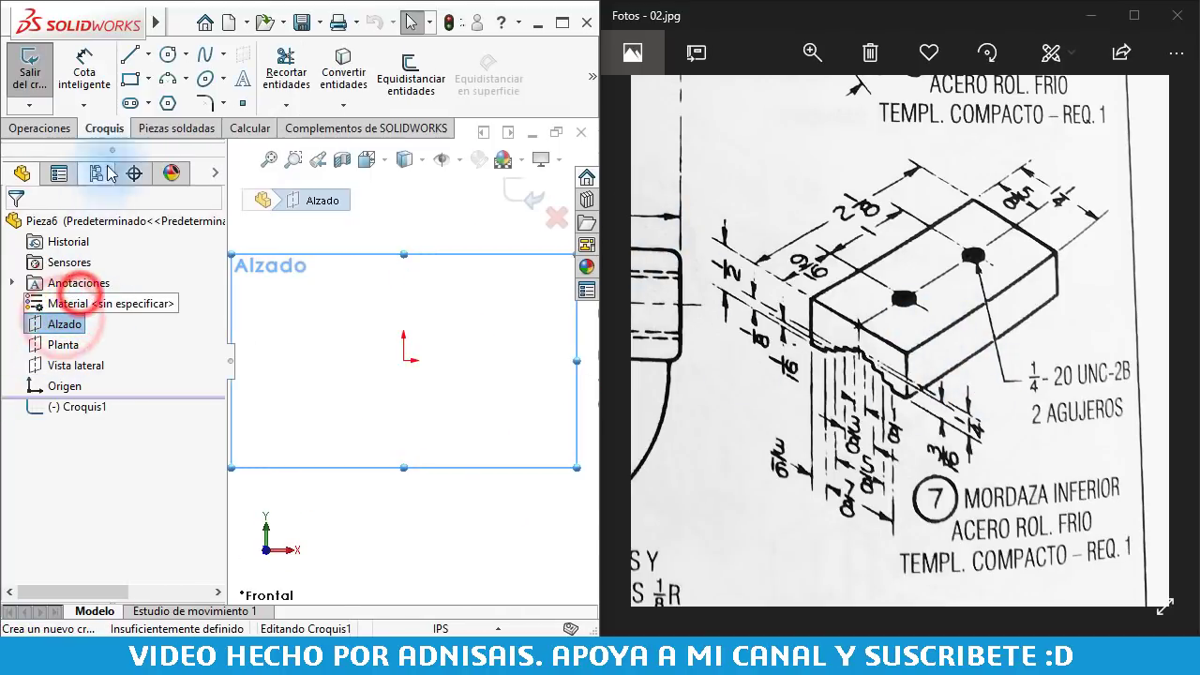
left_click(141, 52)
left_click(161, 78)
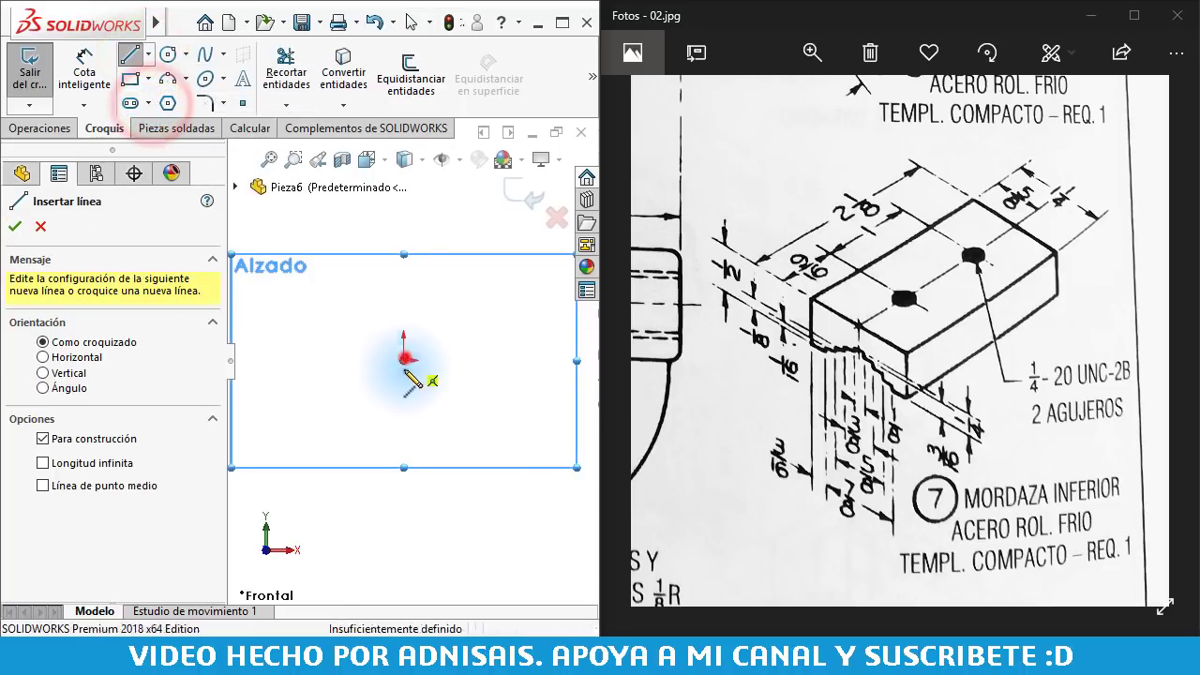
left_click(404, 358)
left_click(404, 448)
right_click(495, 490)
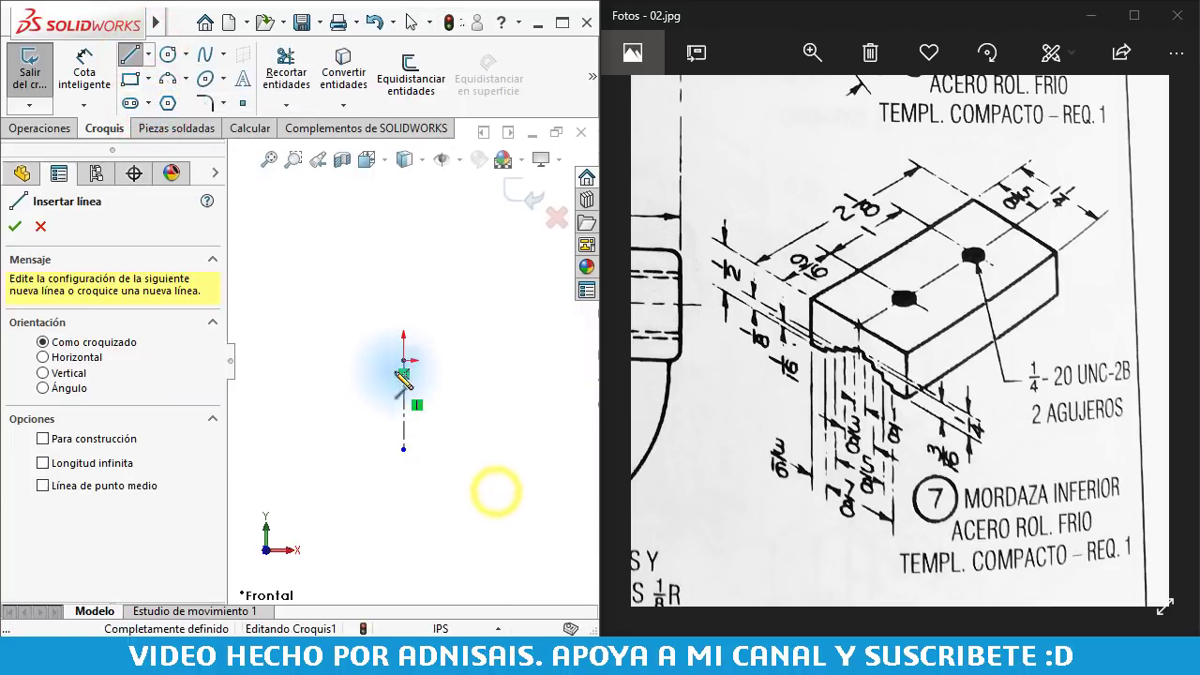
Draw the stepped half profile from the origin leftward and back to the centreline
left_click(404, 360)
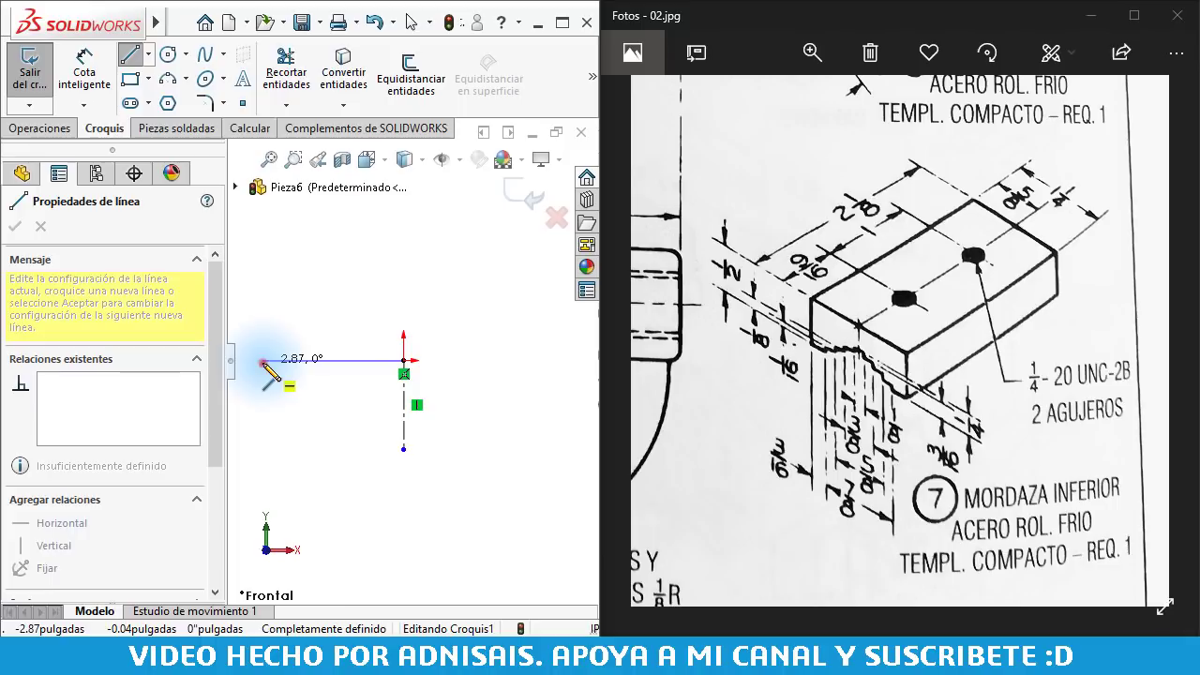
left_click(263, 360)
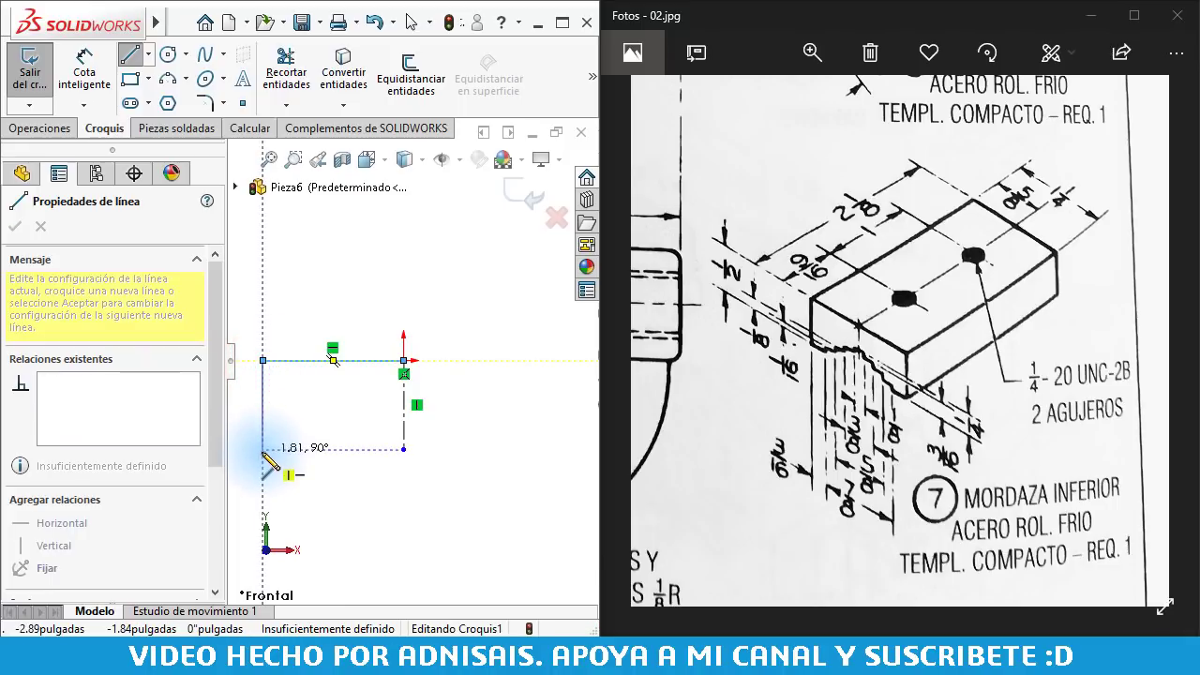
left_click(264, 458)
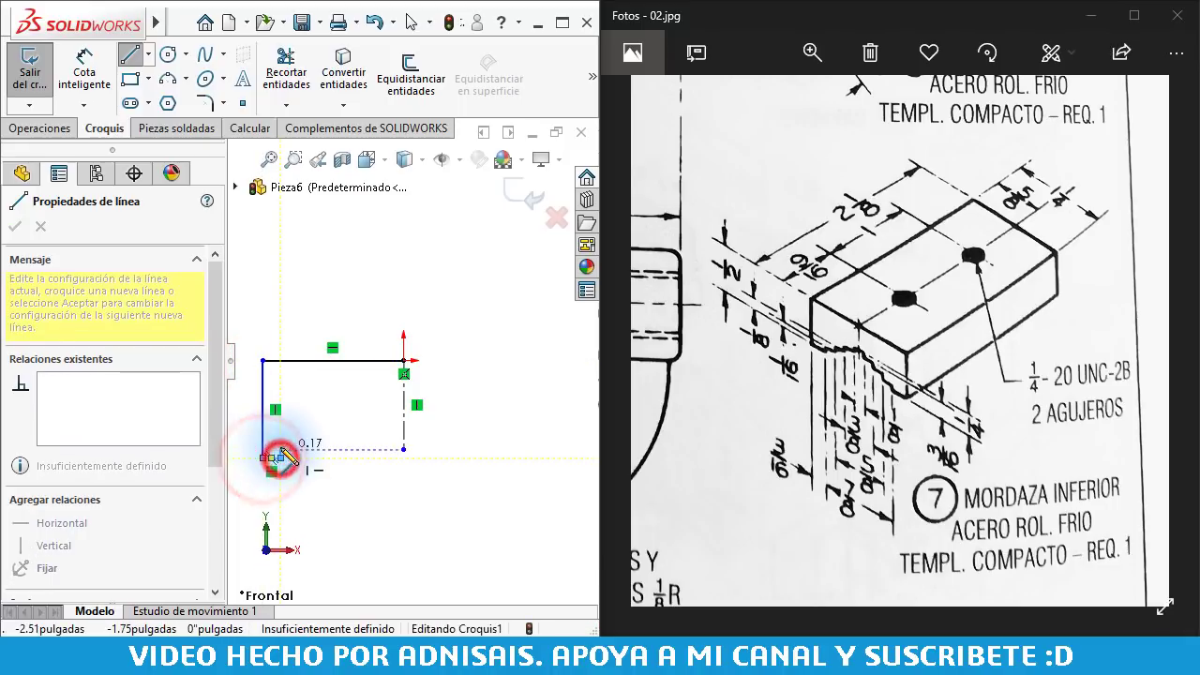
left_click(297, 447)
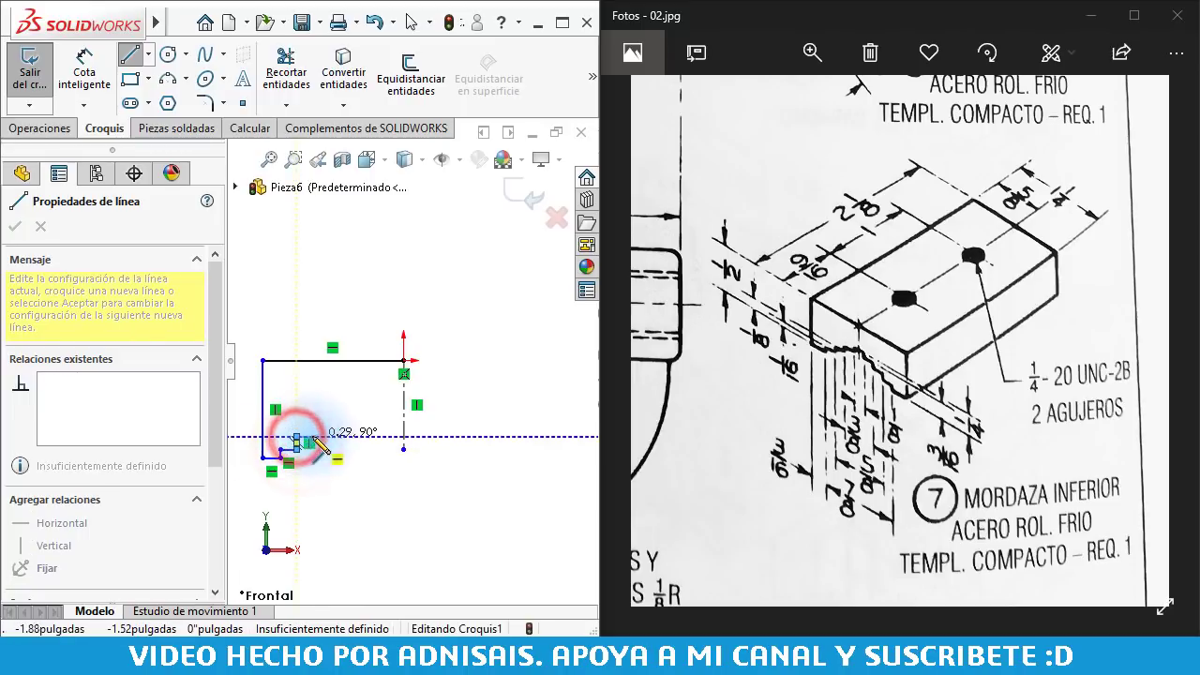
left_click(314, 426)
left_click(323, 424)
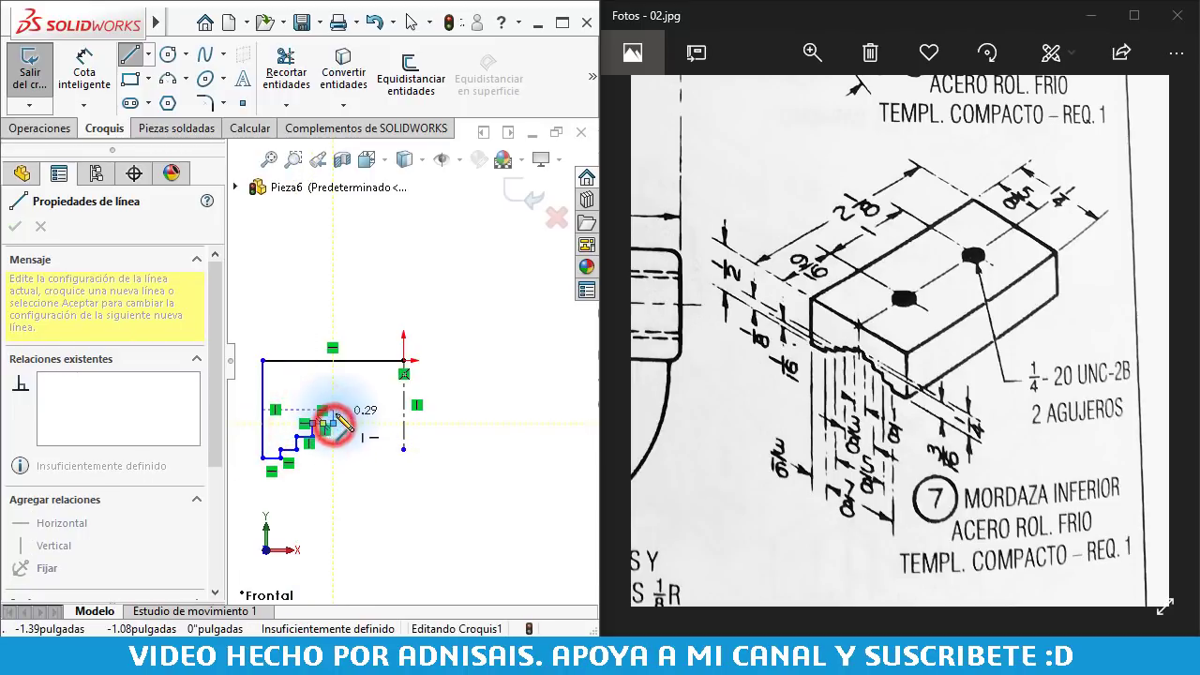
left_click(333, 410)
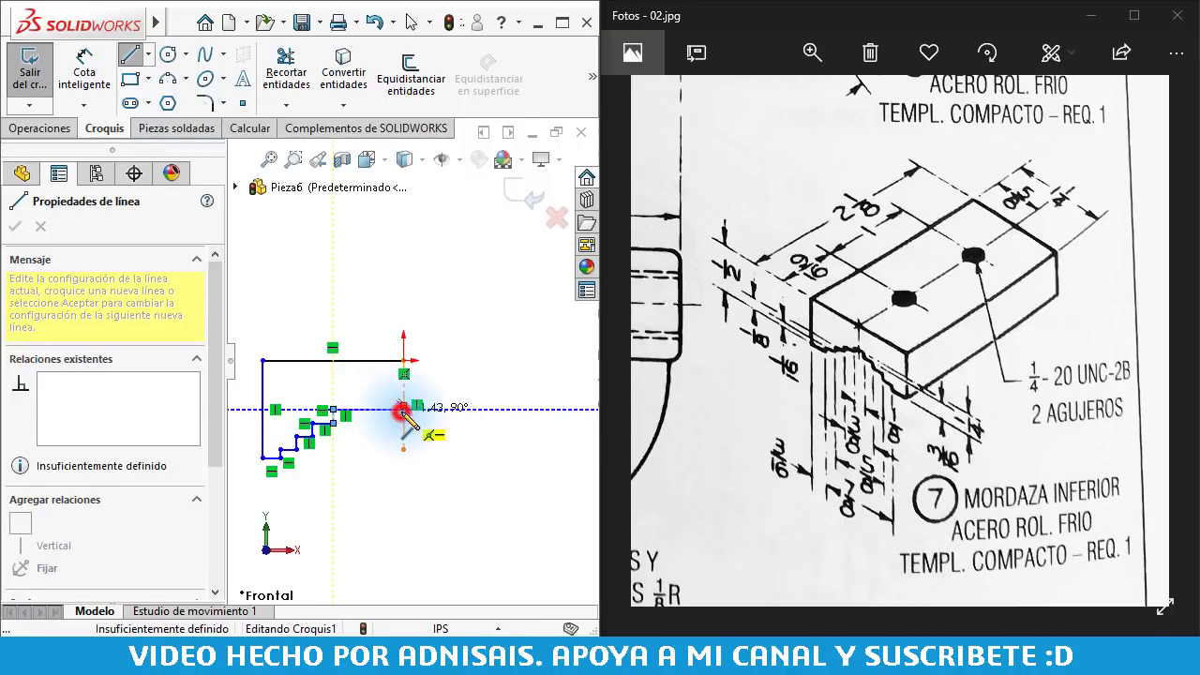
double_click(404, 410)
key("Escape")
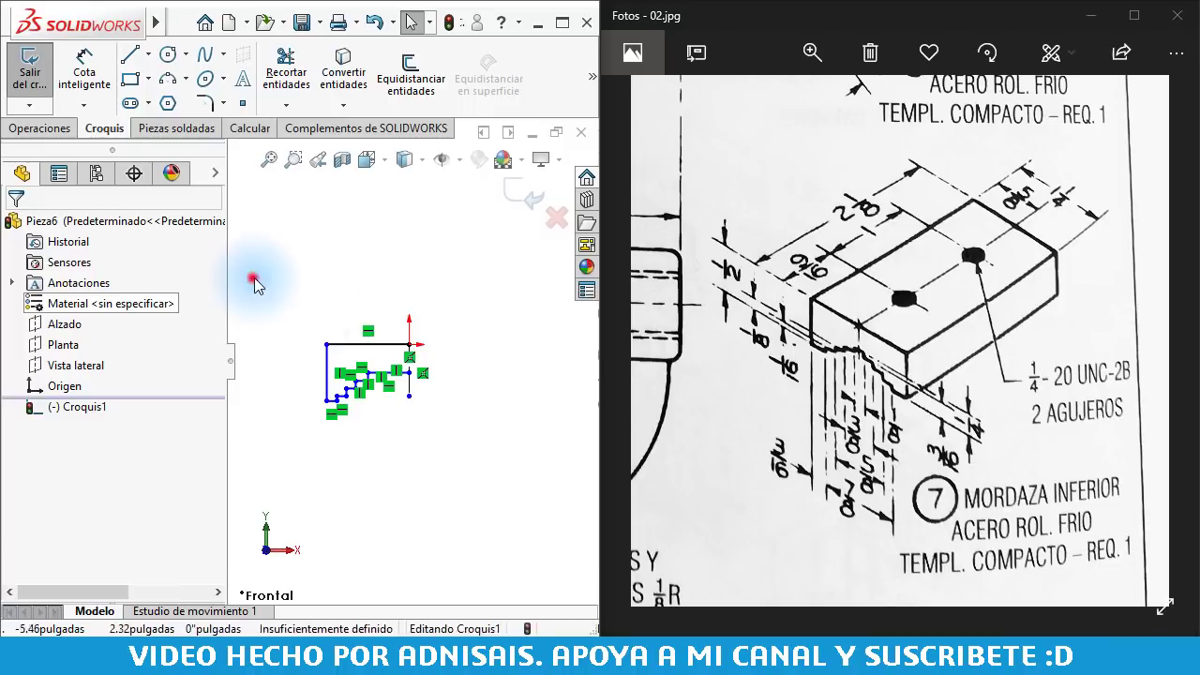
Mirror the half profile across the centreline with Crear simetría de entidades
left_click_drag(254, 276, 547, 454)
left_click(593, 80)
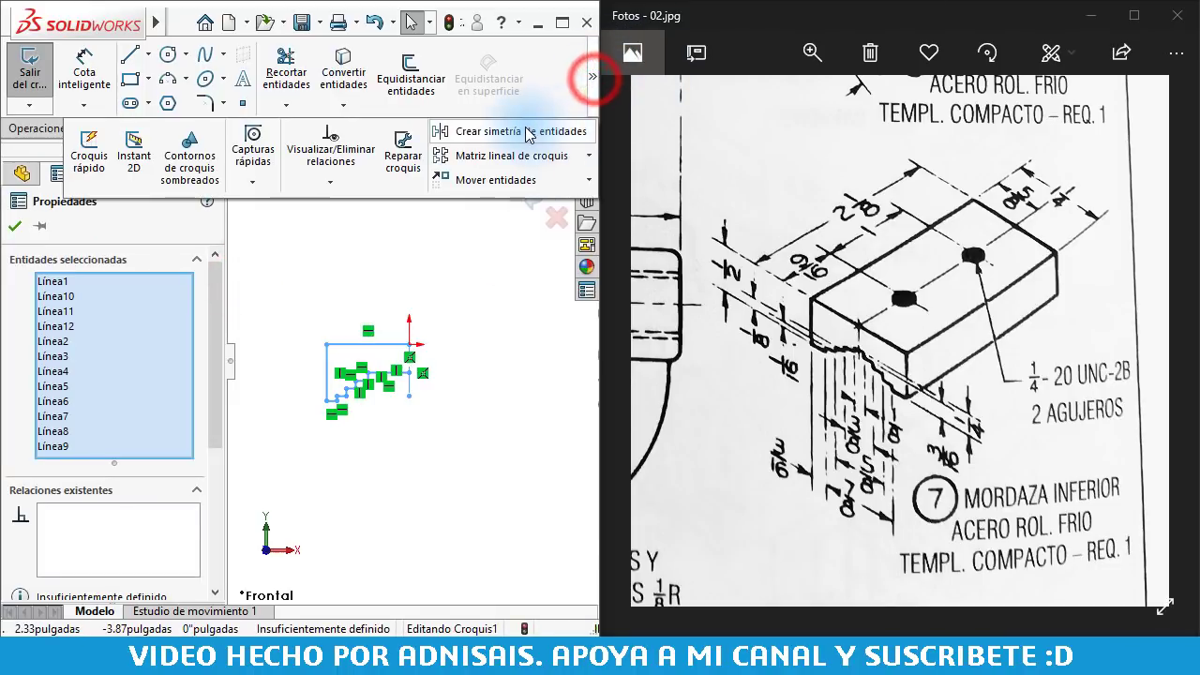
left_click(528, 126)
scroll(413, 458, "down", 5)
right_click_drag(445, 475, 413, 272)
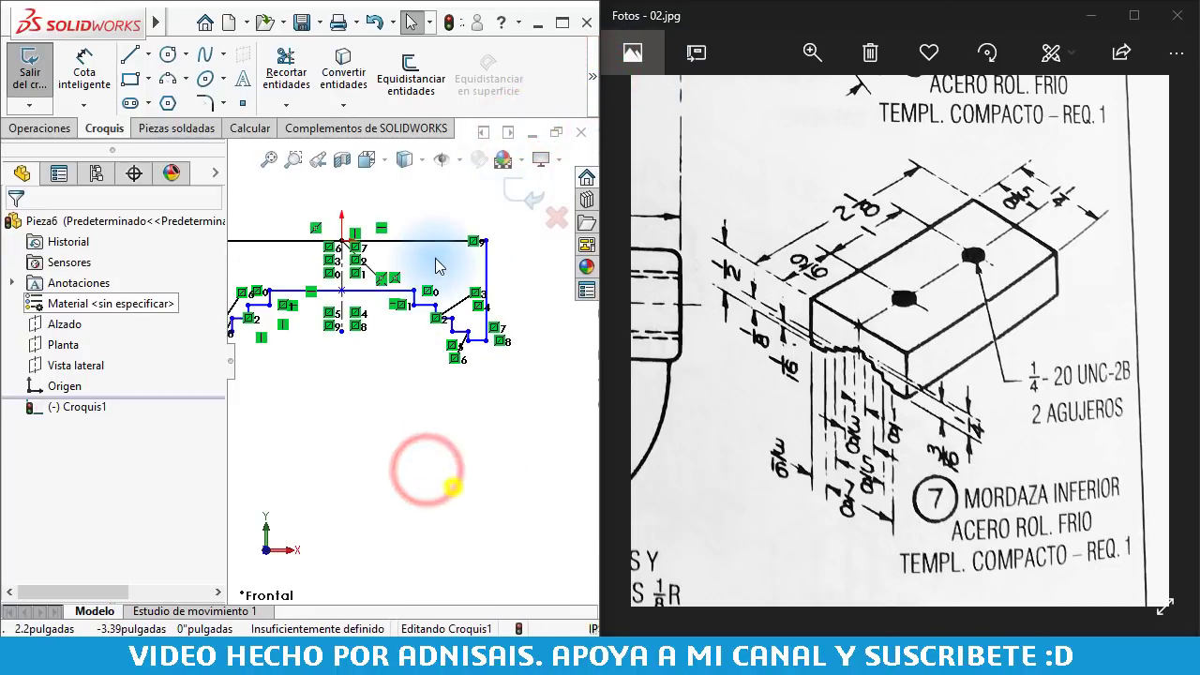
Dimension the top width 1 1/4", the left height 1/2" and the central line 1/8"
left_click(411, 261)
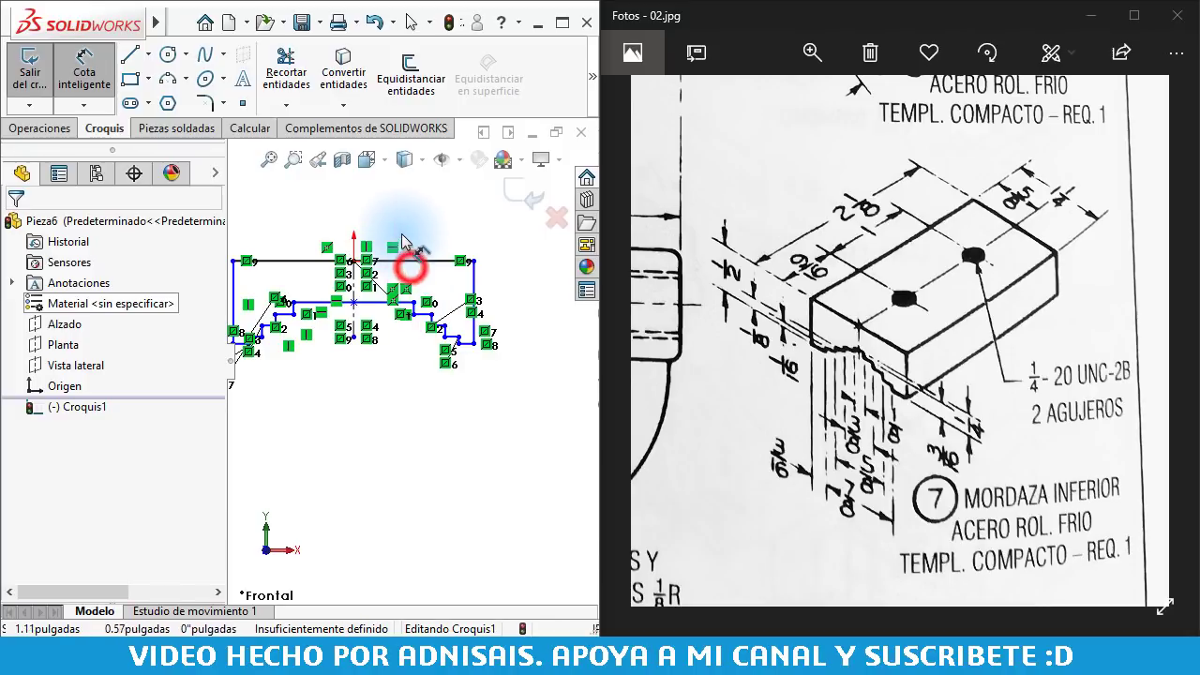
left_click(410, 212)
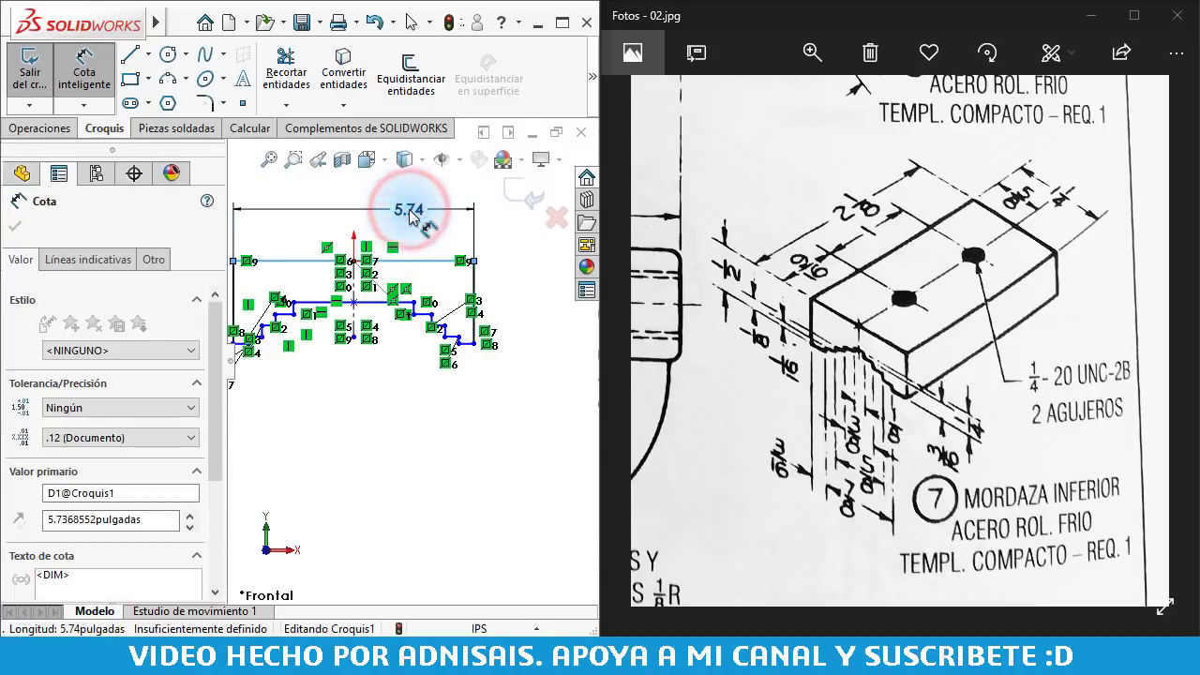
type("1")
type(" 1/4")
key("Return")
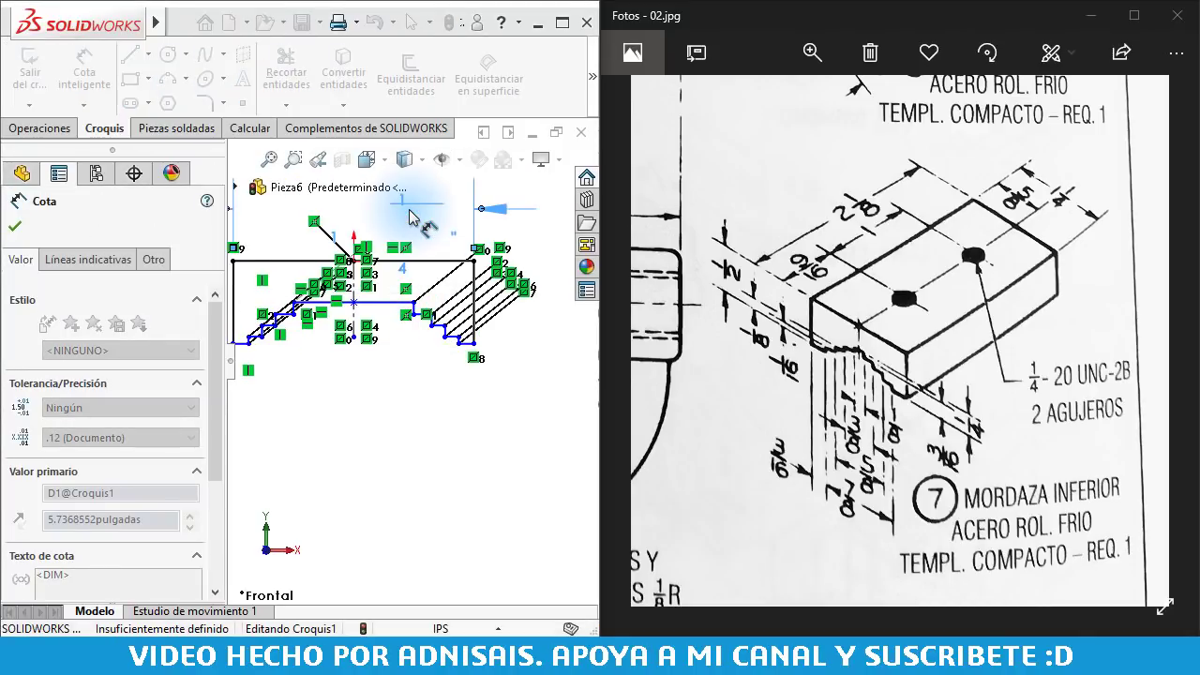
scroll(322, 348, "down", 3)
scroll(321, 348, "down", 3)
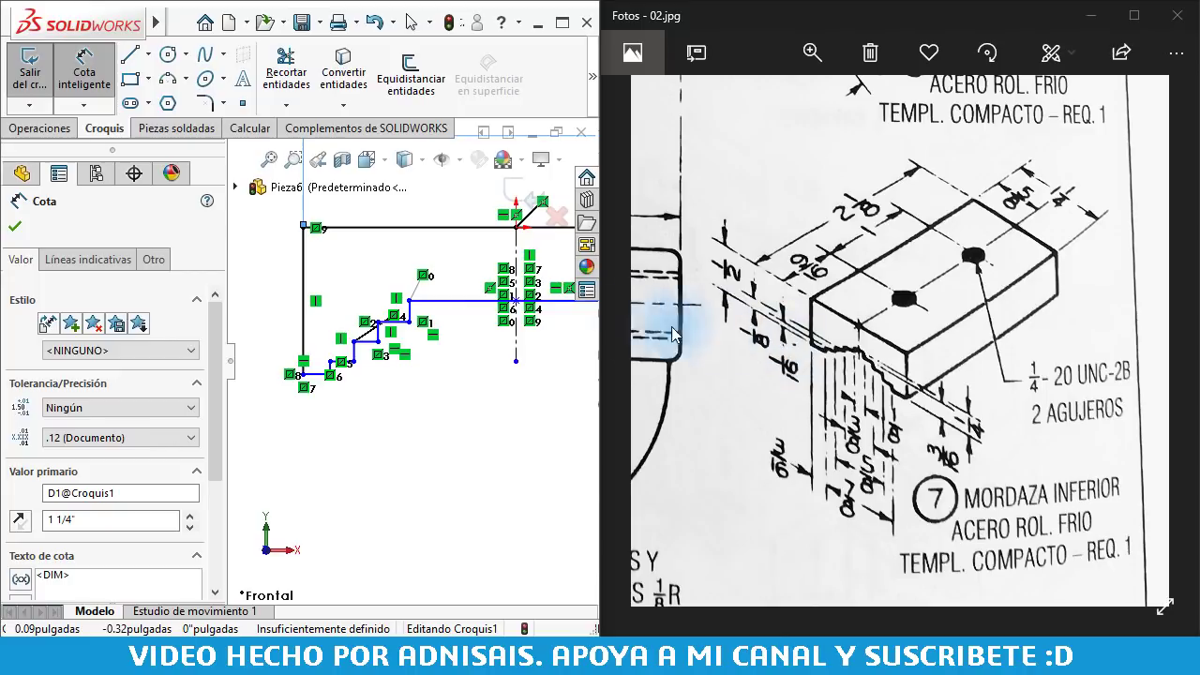
left_click(301, 264)
left_click(251, 274)
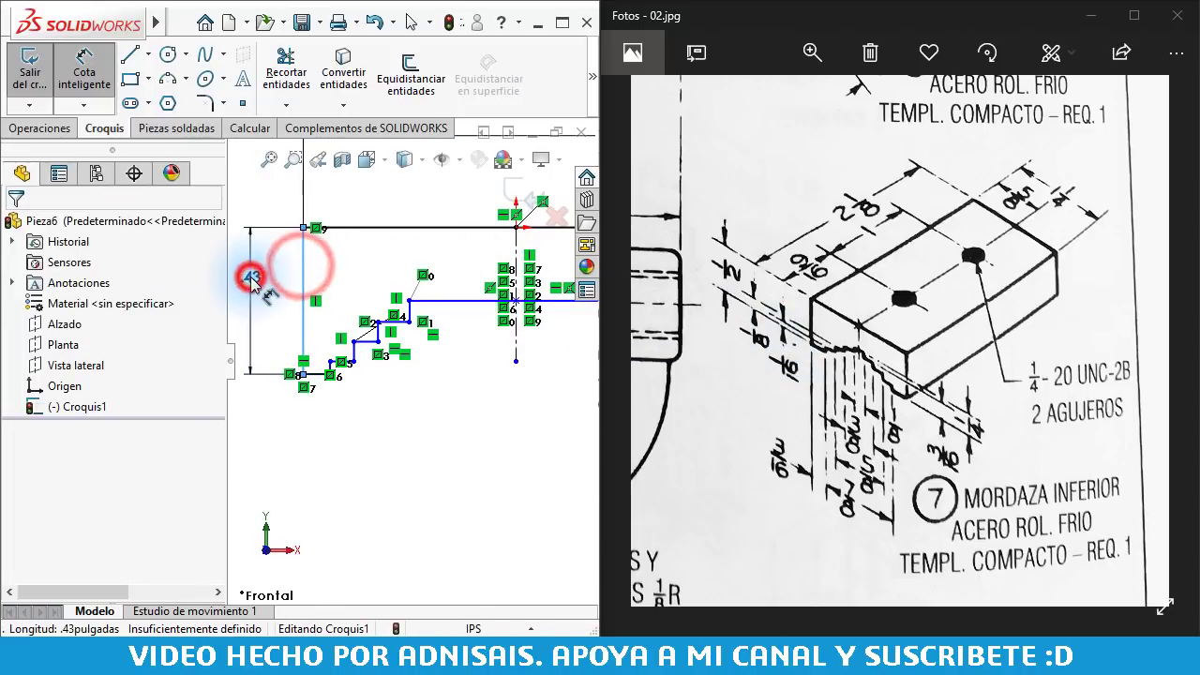
type("1/2")
key("Return")
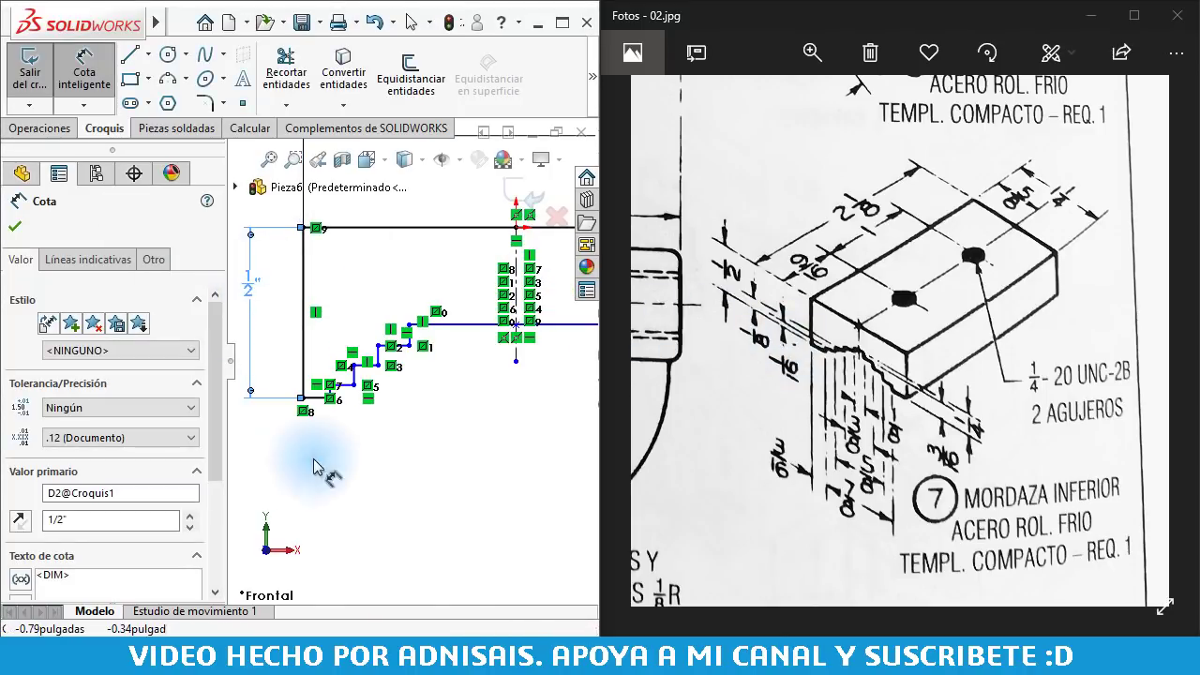
left_click(418, 486)
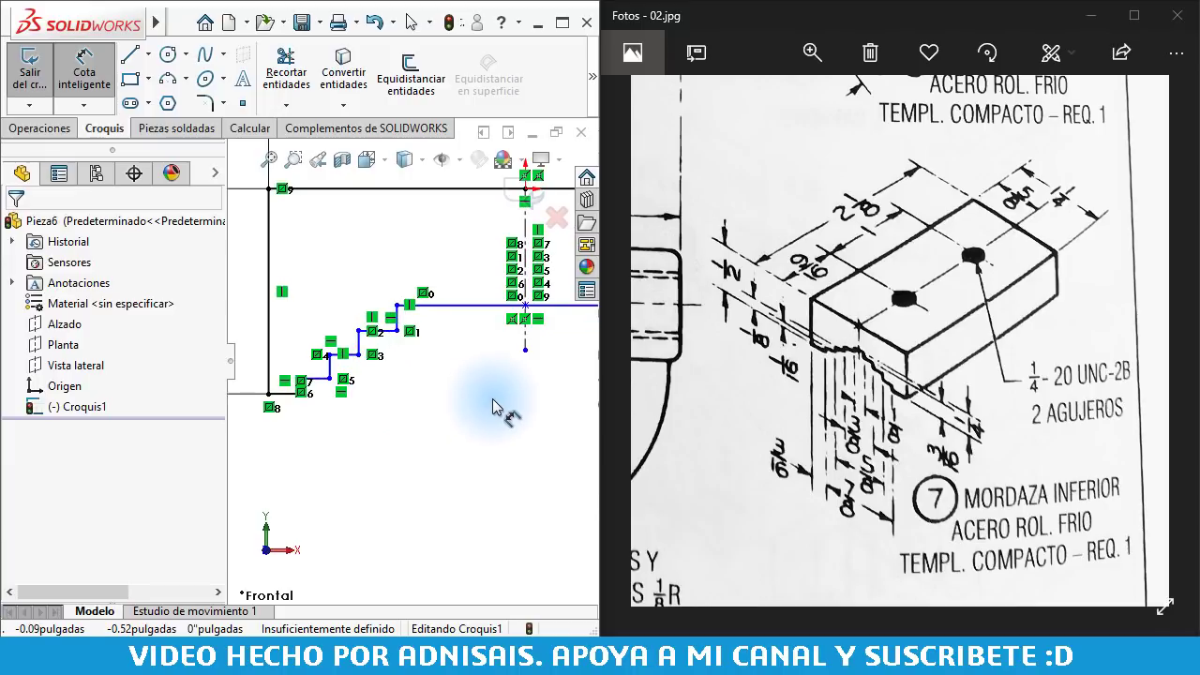
left_click(444, 313)
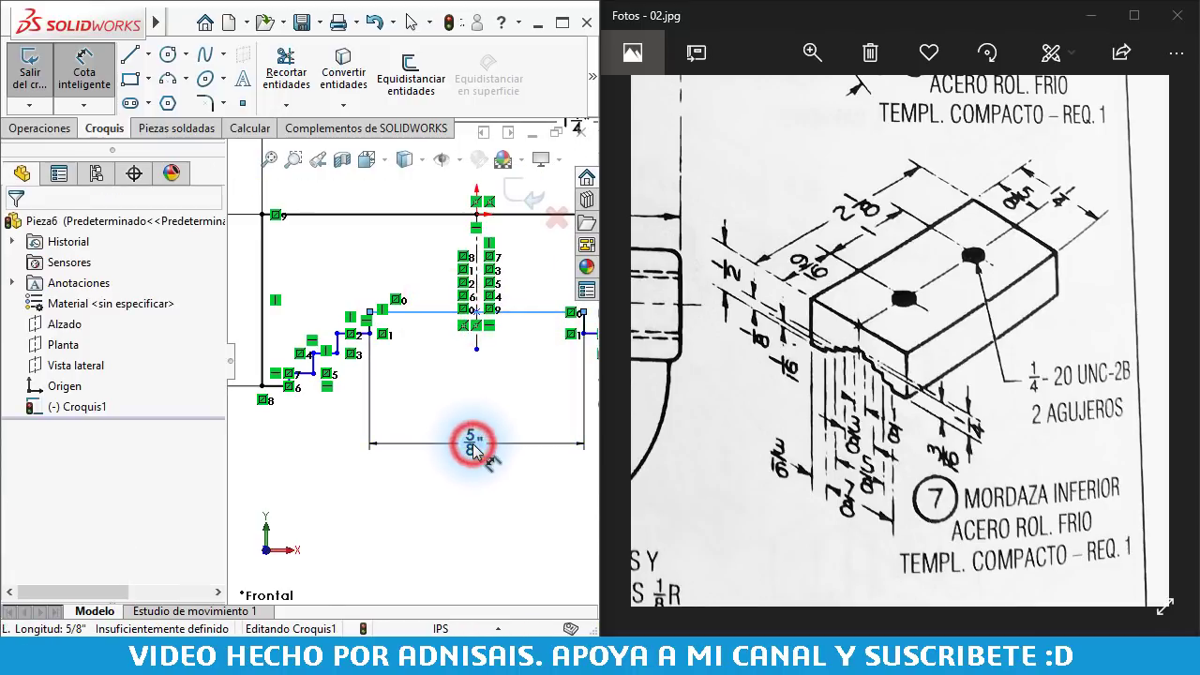
double_click(473, 445)
type("/8")
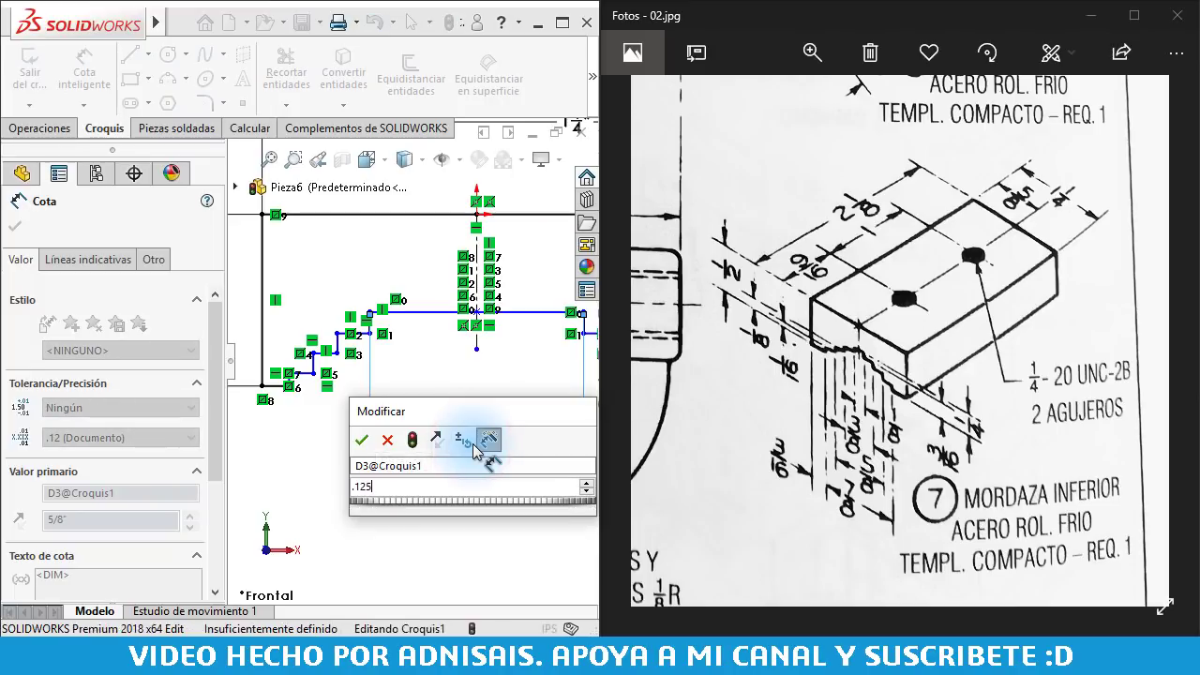
key("Return")
left_click(423, 464)
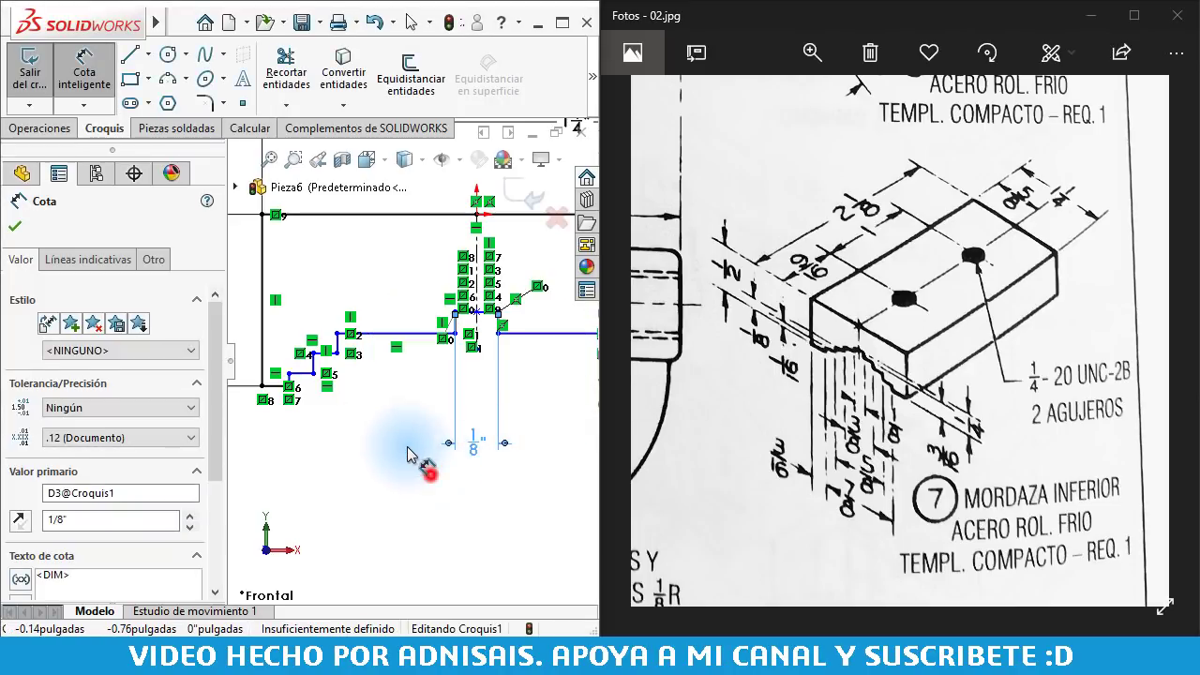
Dimension the stepped widths to 3/8" and 5/8"
left_click(337, 345)
left_click(587, 345)
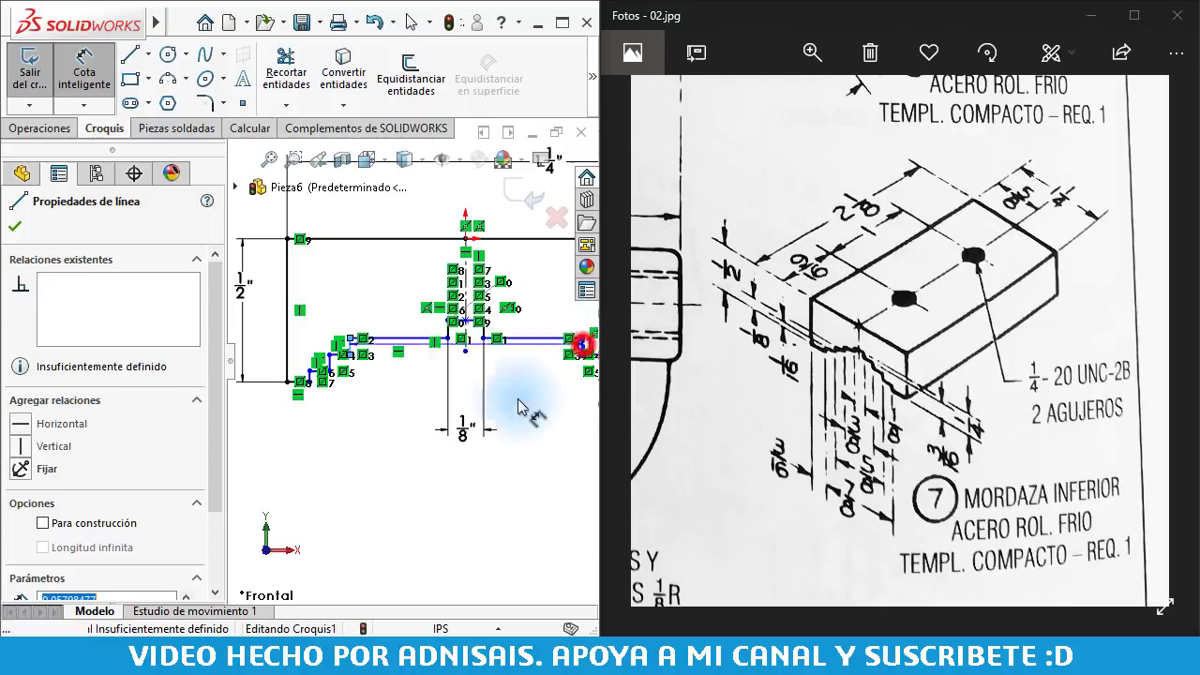
left_click(476, 472)
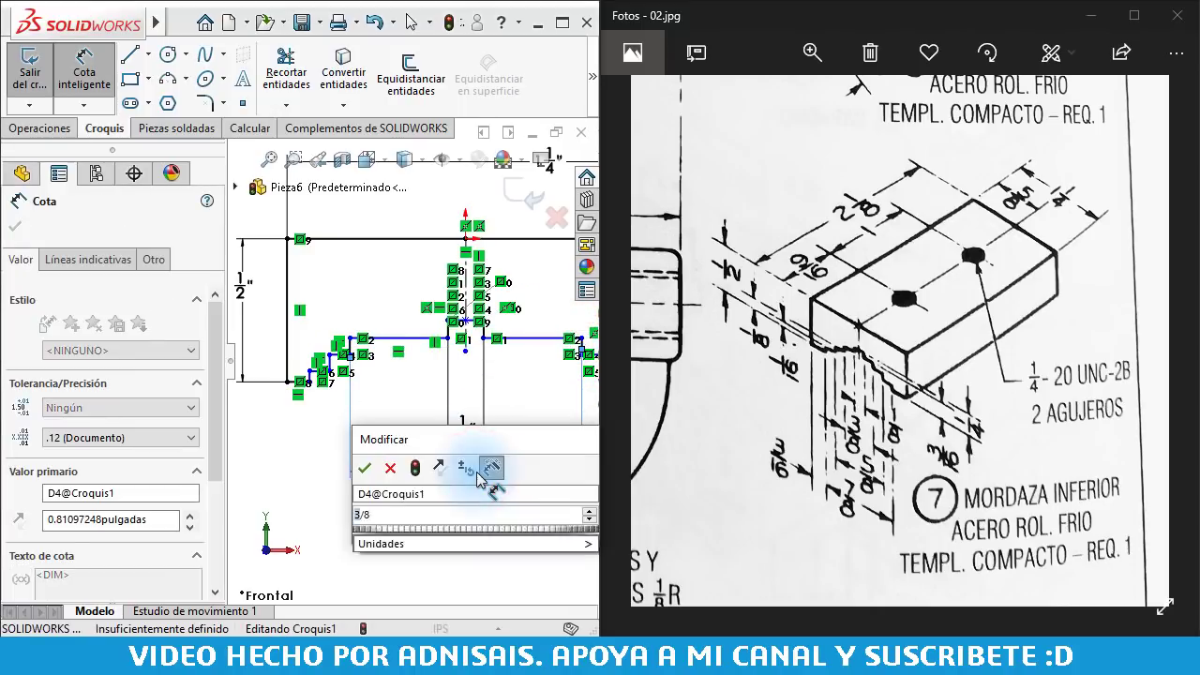
type("3/8")
key("Return")
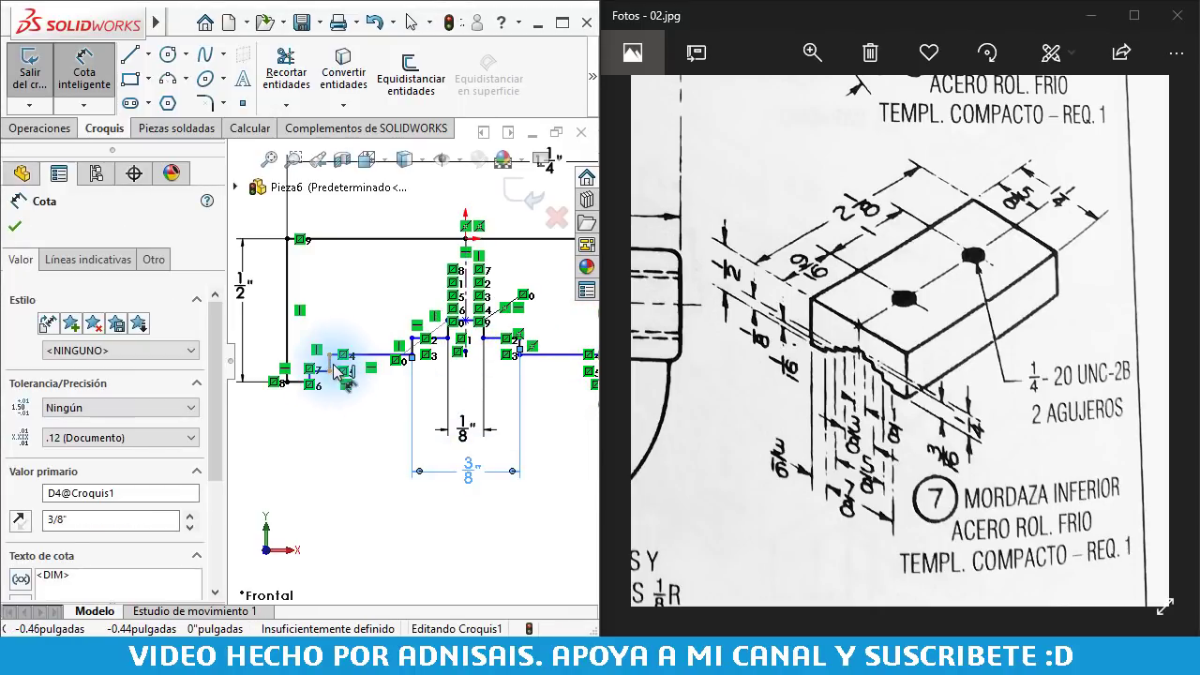
left_click_drag(330, 361, 509, 362)
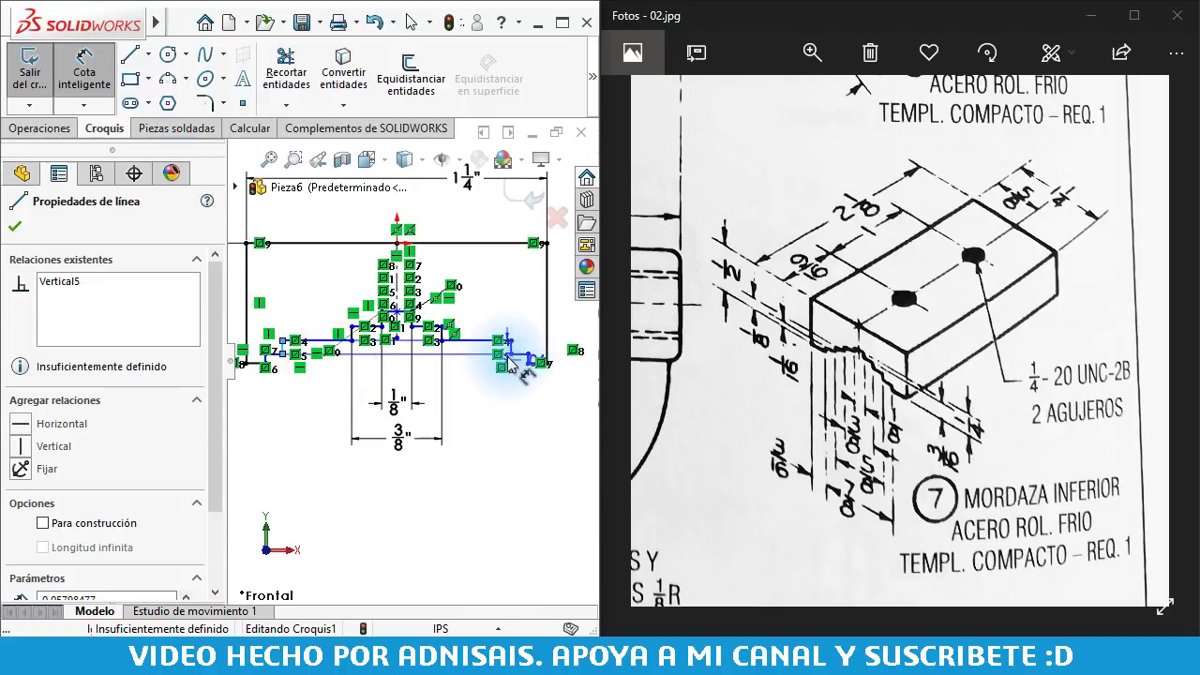
left_click(511, 351)
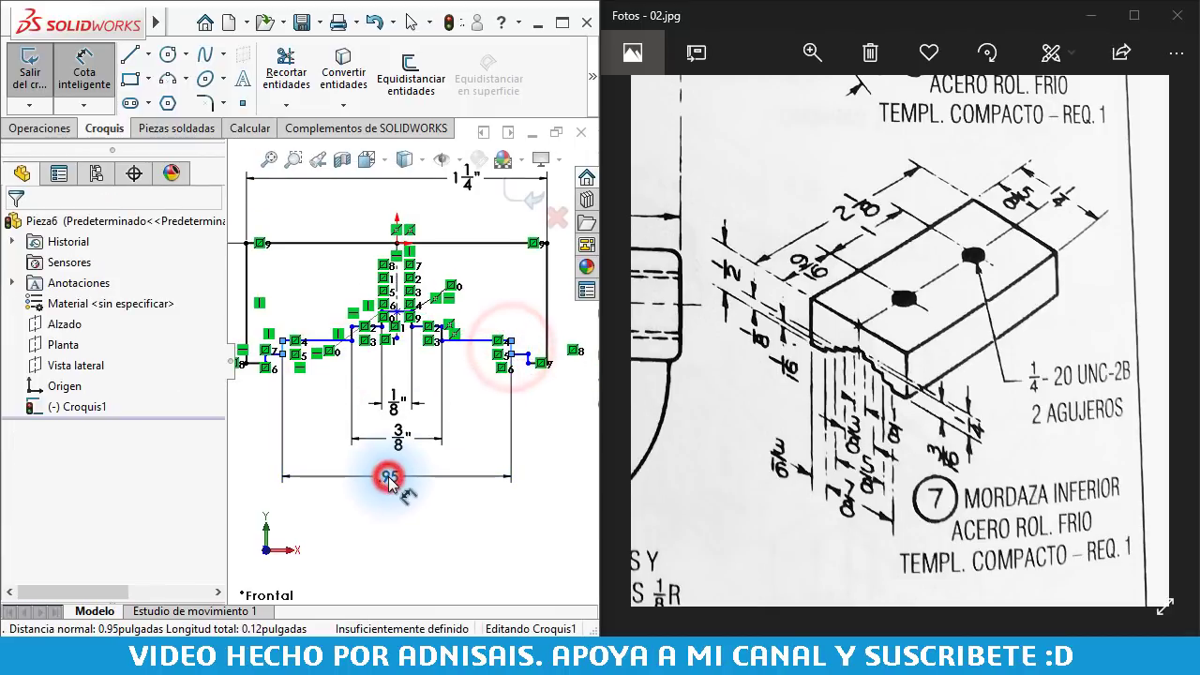
left_click(392, 482)
type("5/8")
key("Return")
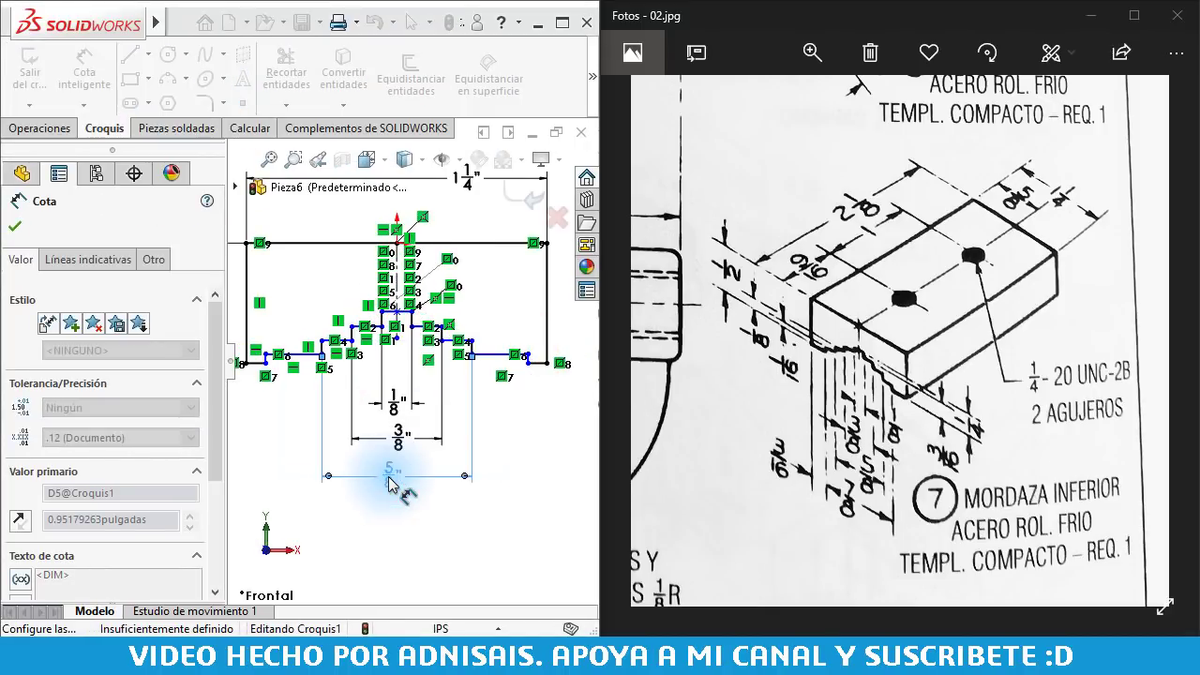
Set the overall bottom width of the profile to 7/8"
scroll(283, 367, "down", 3)
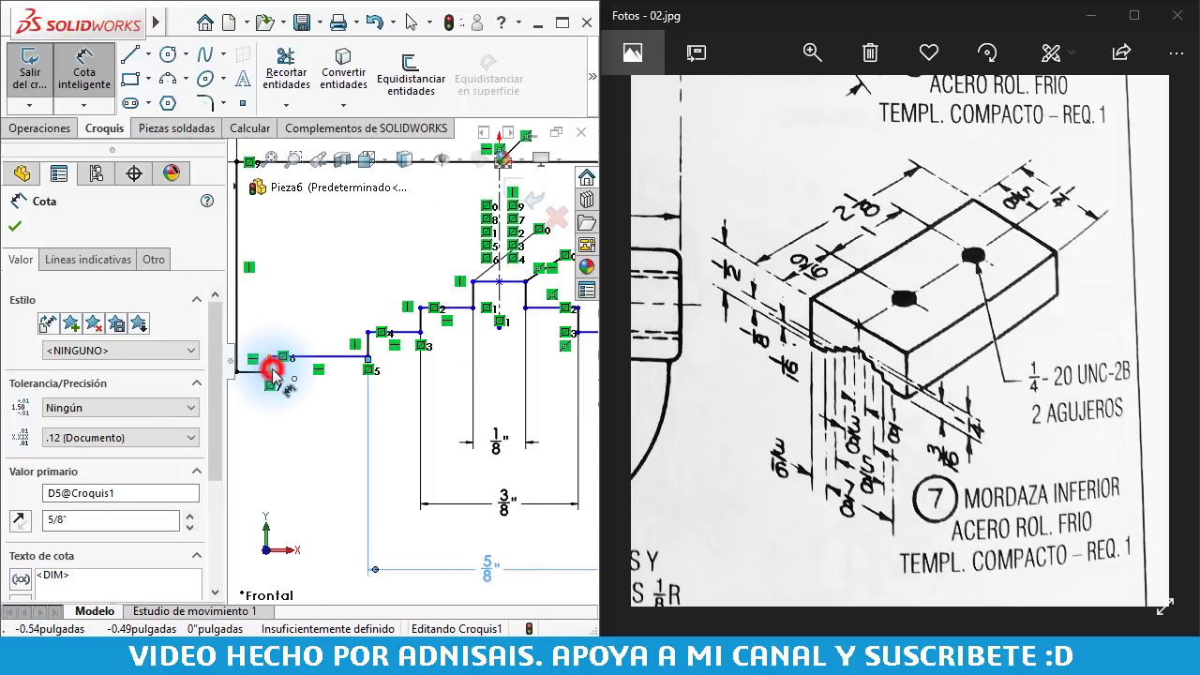
left_click(273, 370)
scroll(527, 397, "up", 2)
scroll(544, 401, "up", 1)
scroll(567, 389, "up", 1)
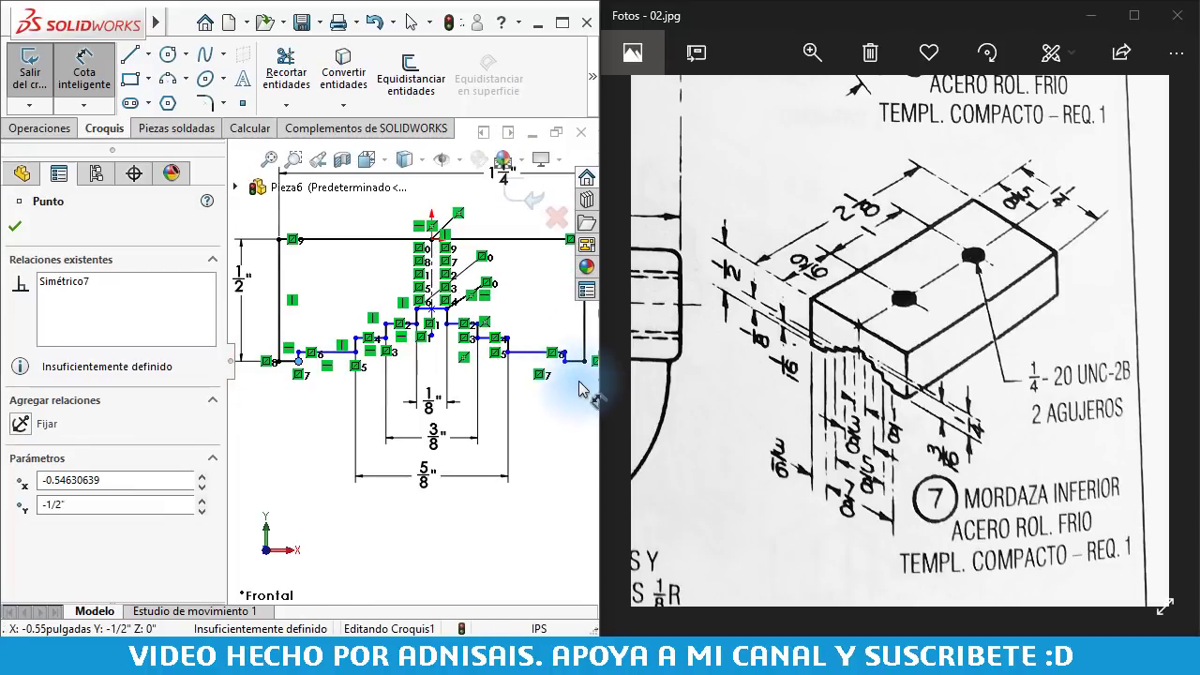
scroll(525, 365, "down", 2)
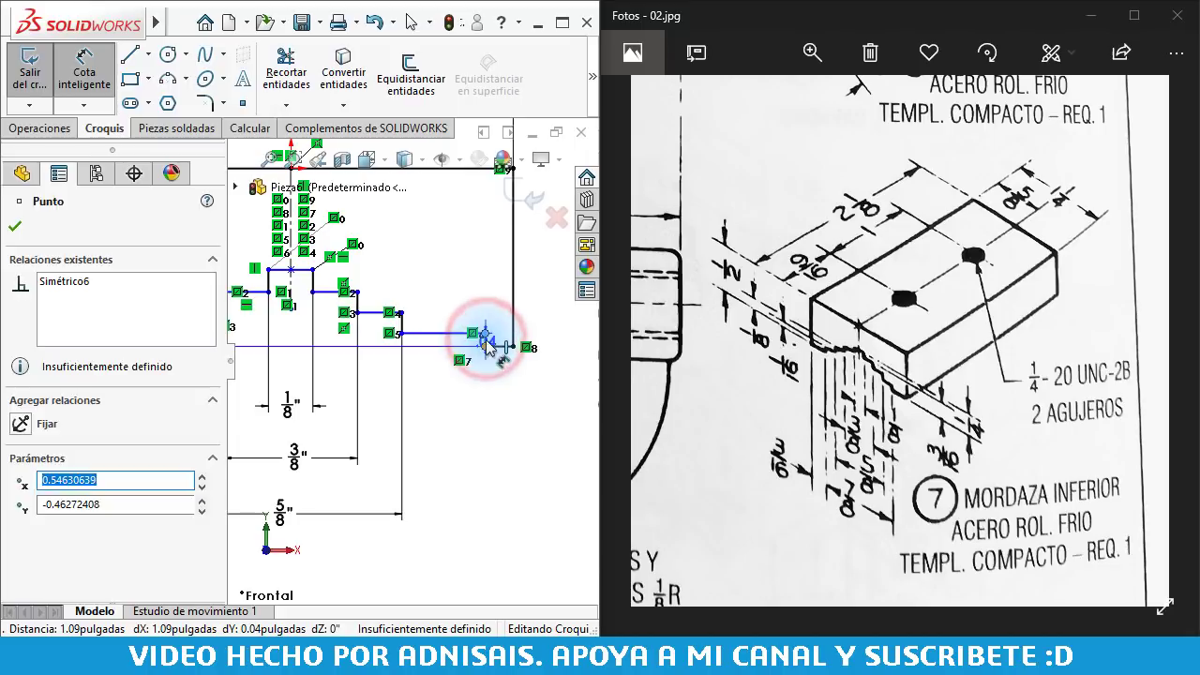
left_click(482, 335)
left_click(483, 346)
scroll(338, 460, "up", 2)
scroll(353, 480, "up", 1)
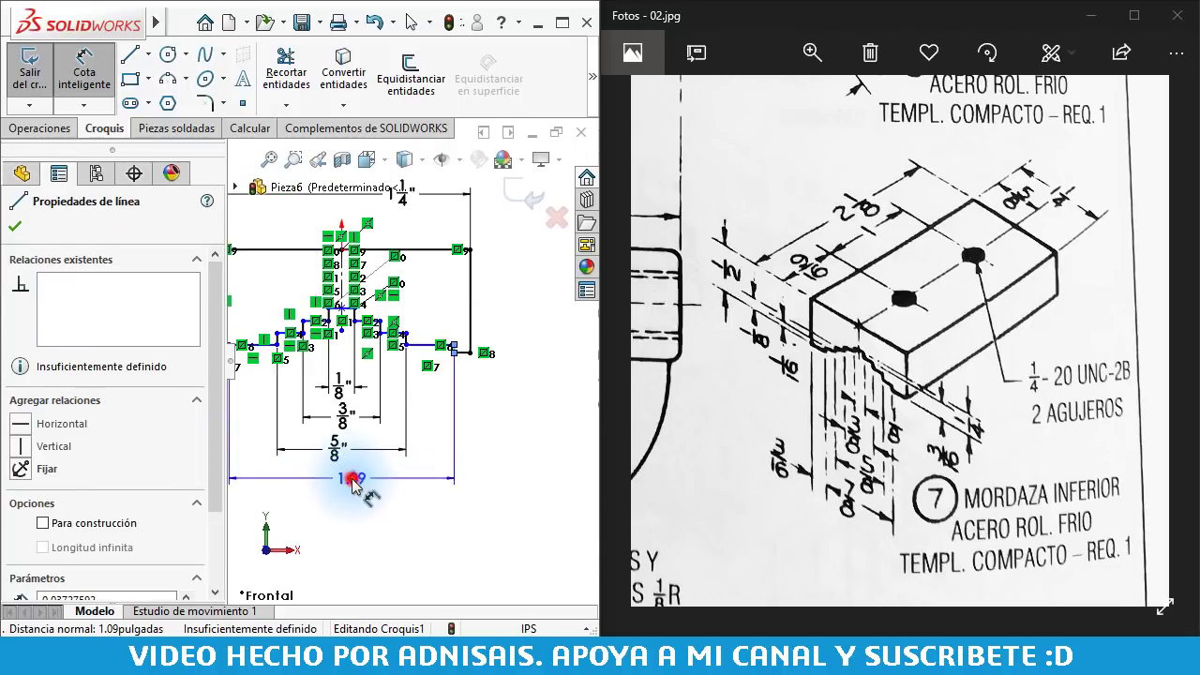
double_click(351, 479)
type("7/8")
key("Return")
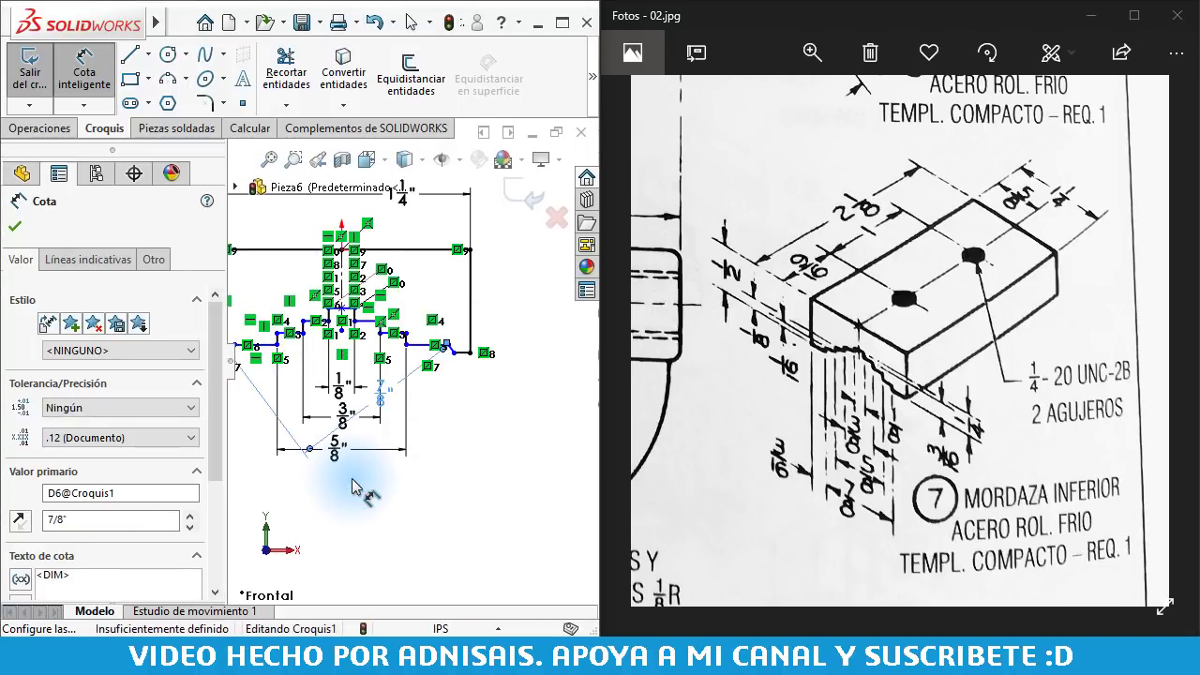
scroll(406, 403, "up", 2)
scroll(403, 375, "down", 2)
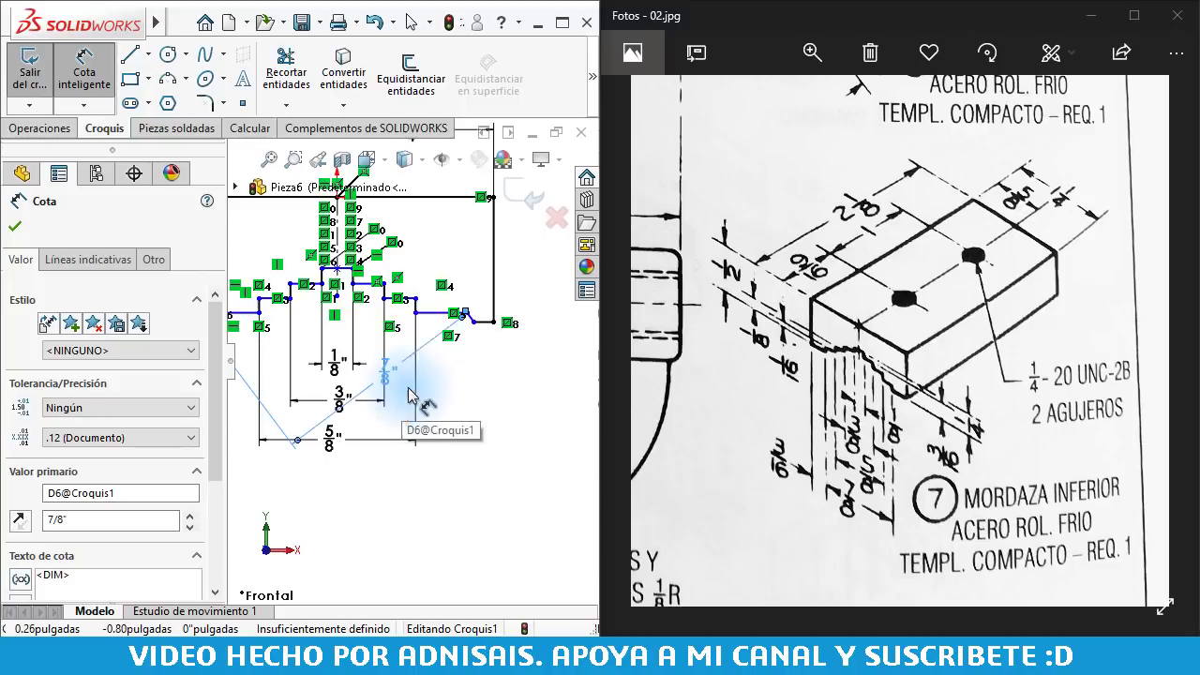
scroll(469, 324, "down", 2)
key("Escape")
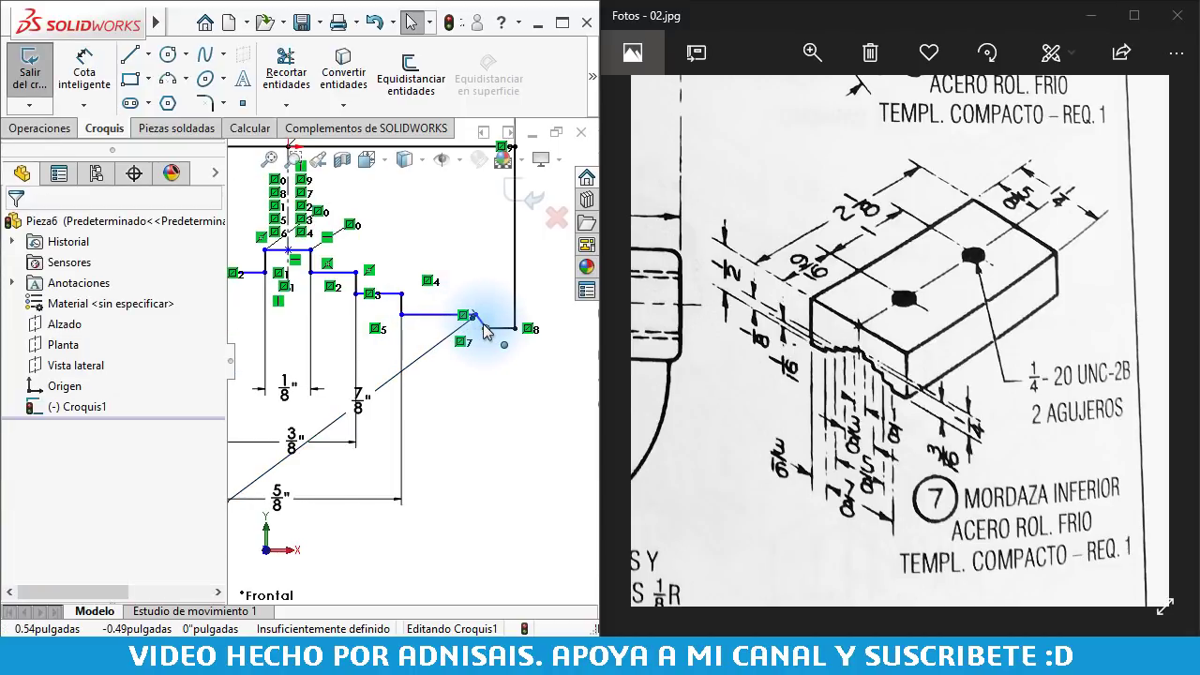
Make the slanted right-step line vertical and add a relation to the short step line
left_click(482, 321)
left_click(563, 236)
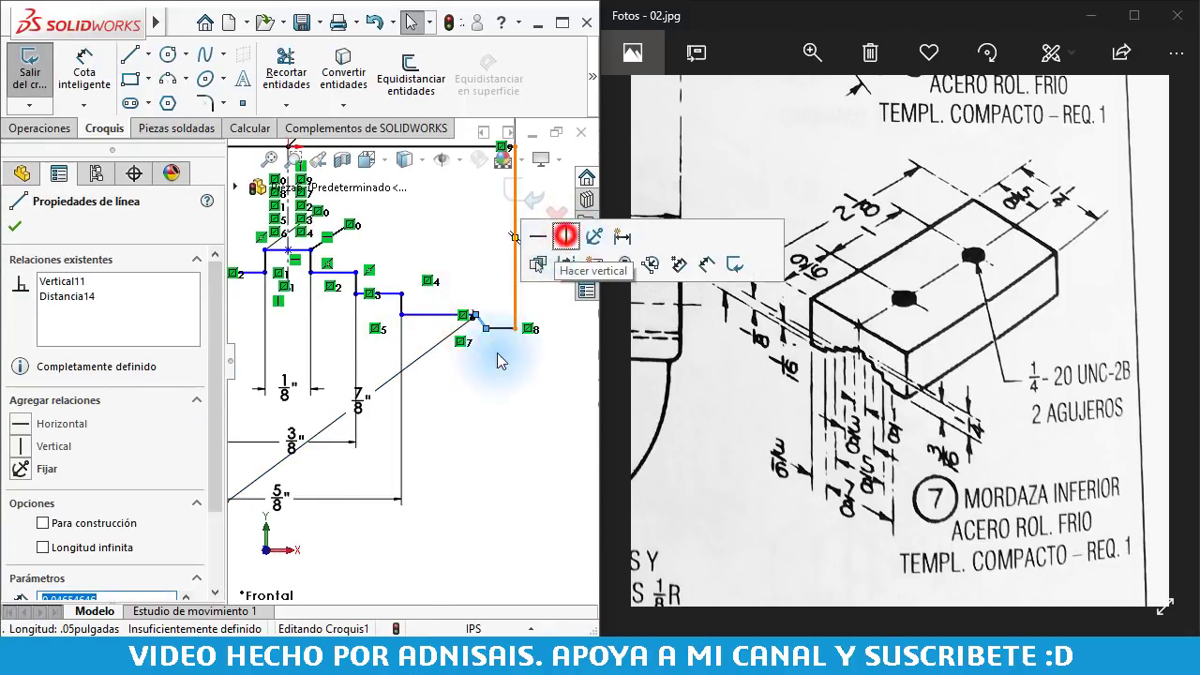
left_click(506, 433)
scroll(460, 394, "up", 3)
scroll(453, 388, "down", 3)
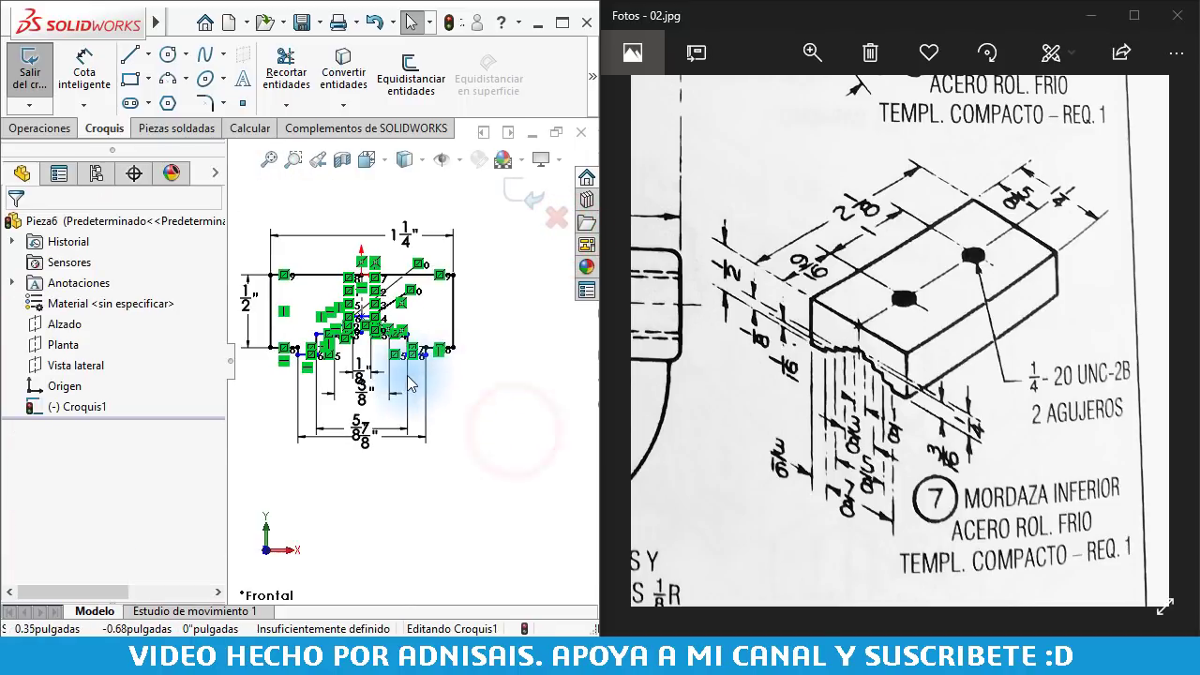
scroll(430, 359, "down", 2)
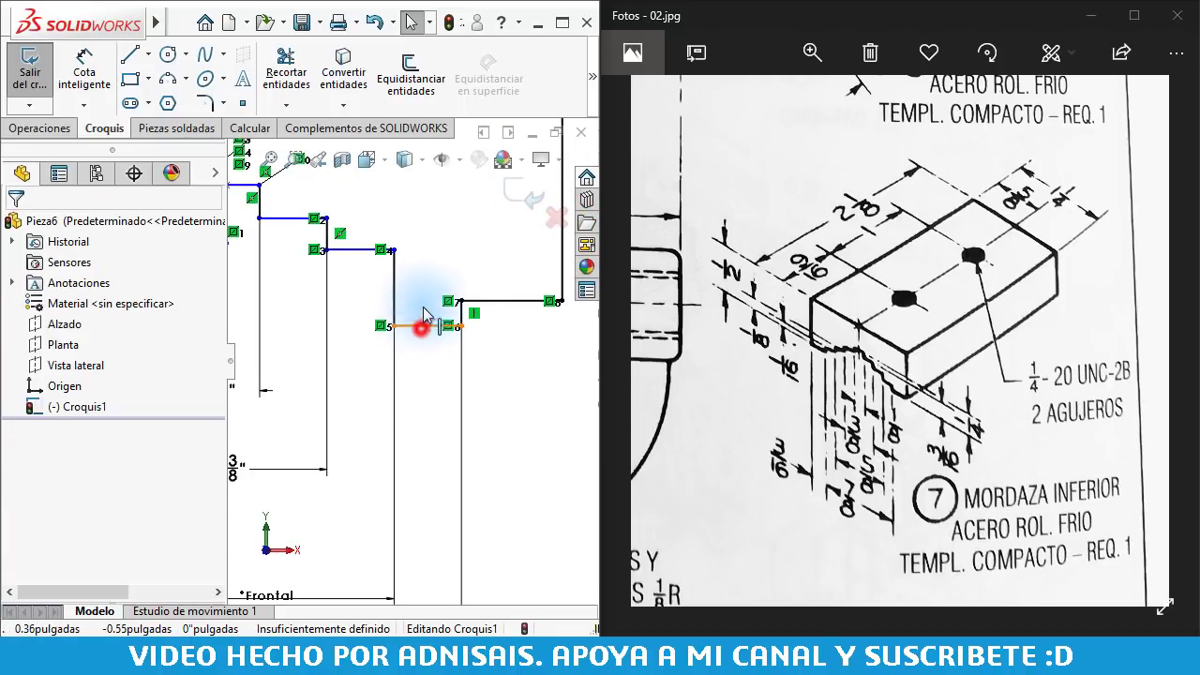
left_click(422, 325)
left_click(490, 254)
left_click(565, 415)
scroll(260, 312, "up", 3)
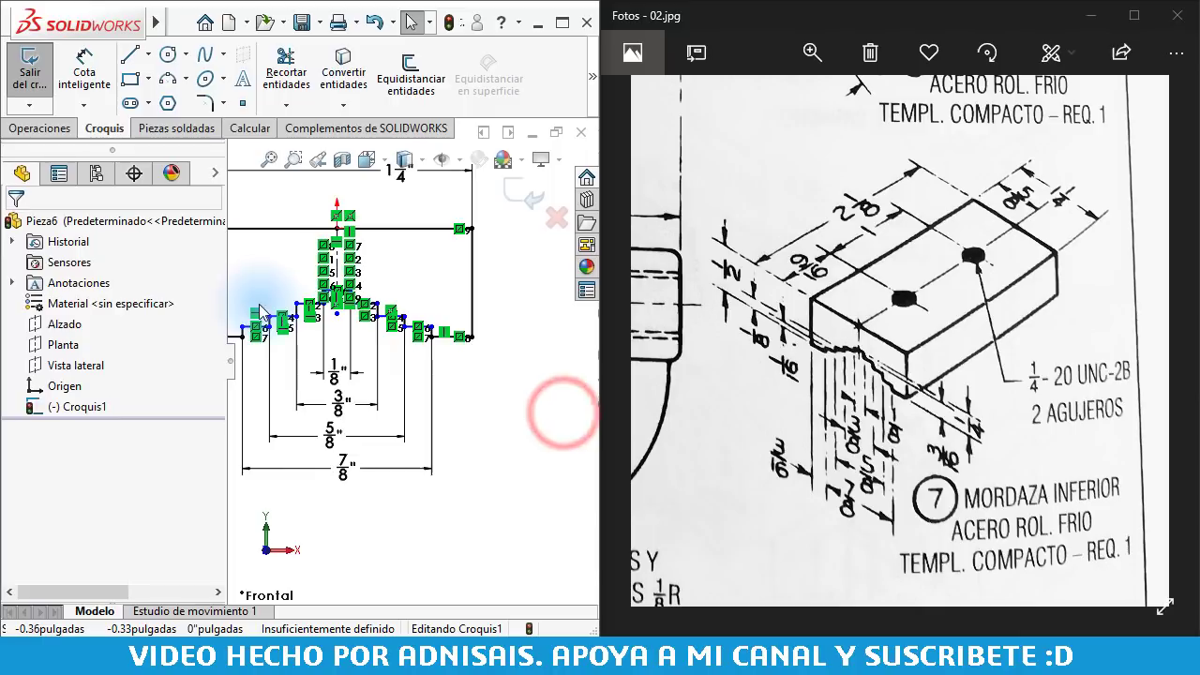
scroll(260, 312, "down", 5)
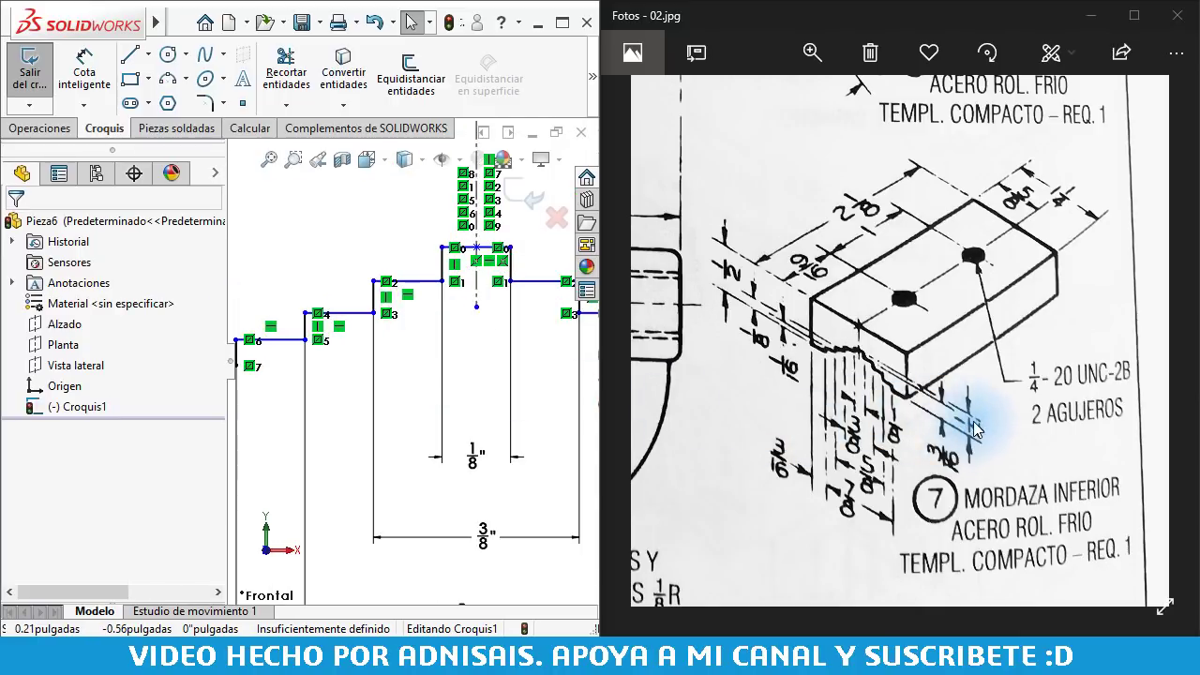
scroll(415, 402, "up", 3)
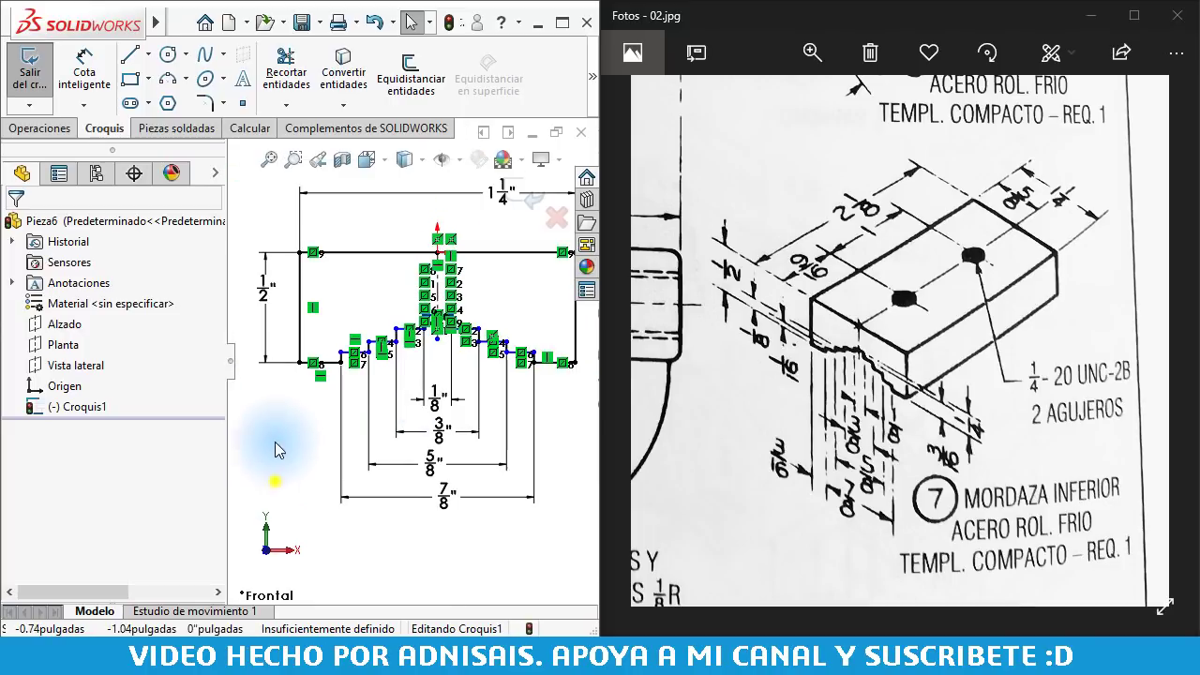
Dimension the first two jaw step heights at 1/4" and 3/16"
right_click_drag(272, 481, 272, 440)
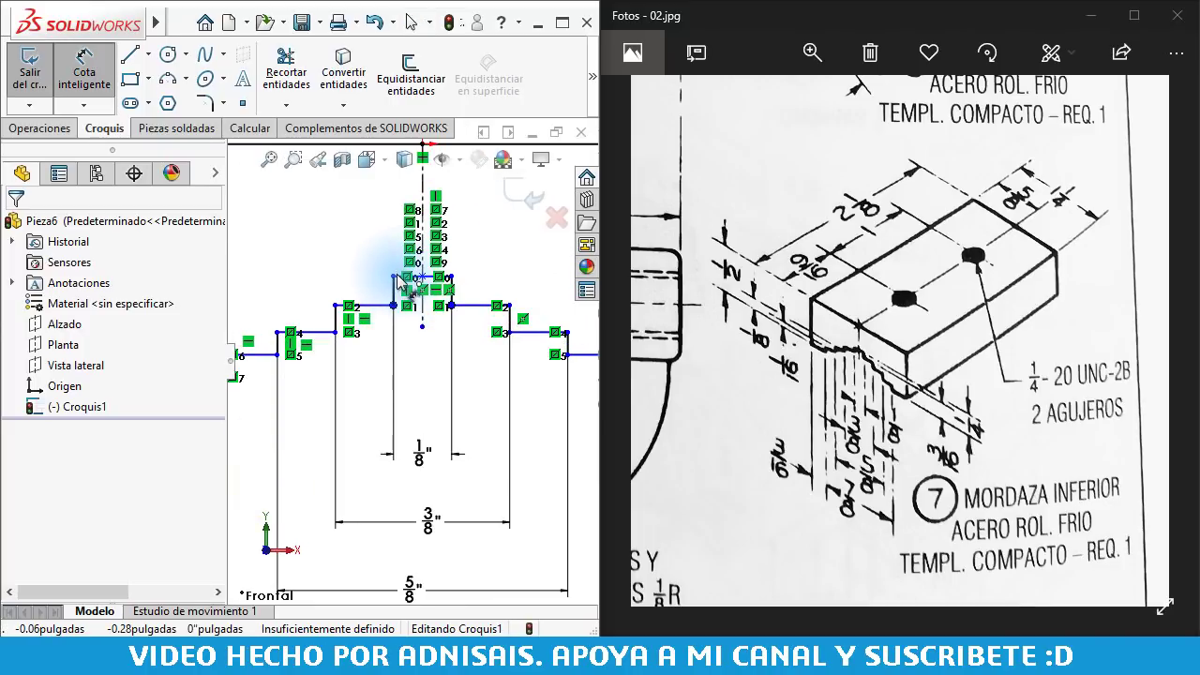
scroll(401, 281, "down", 3)
left_click(421, 300)
scroll(309, 365, "up", 3)
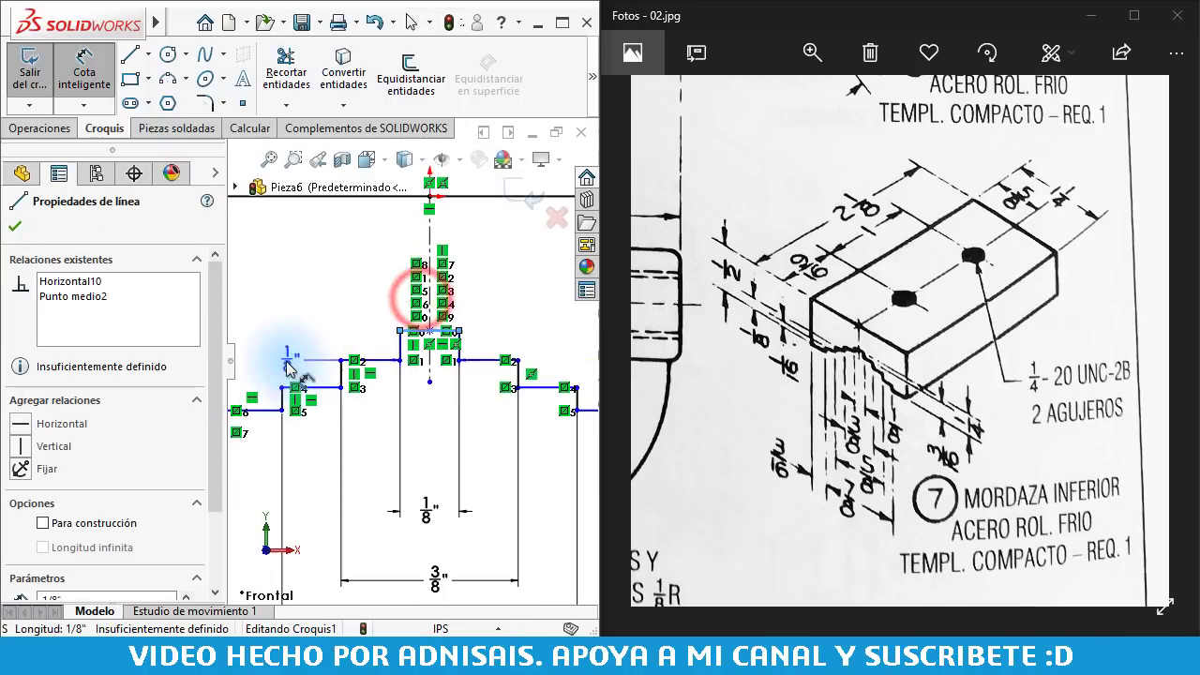
left_click(310, 401)
scroll(309, 401, "up", 2)
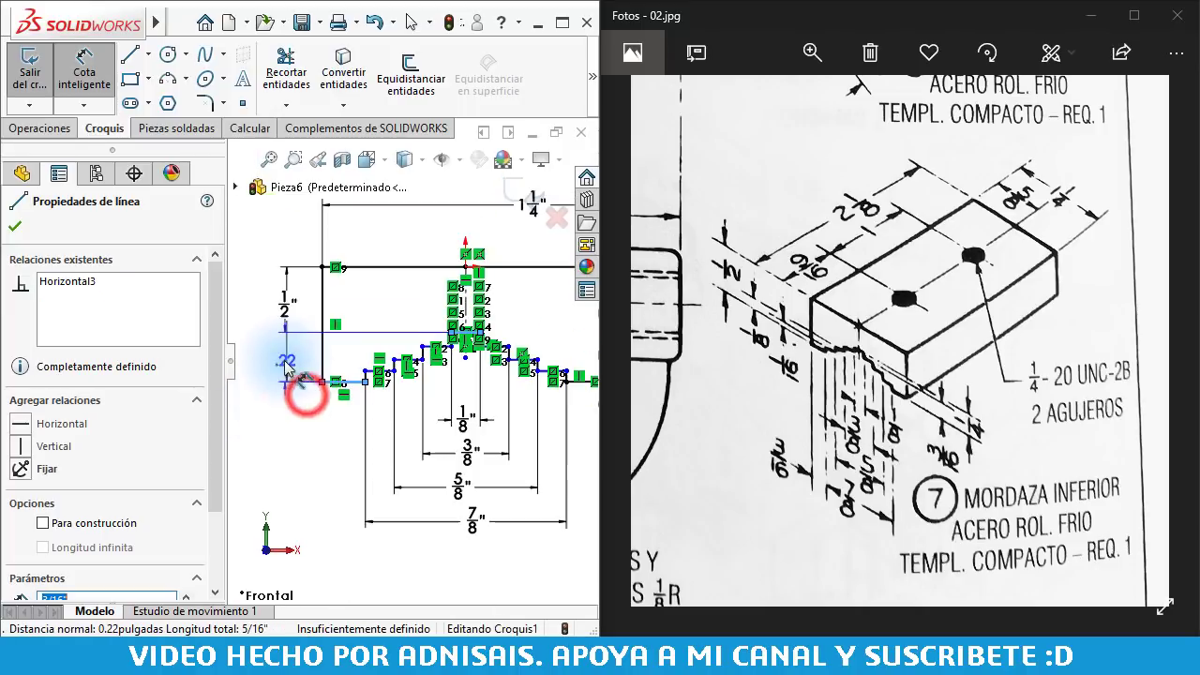
left_click(301, 359)
type(".2")
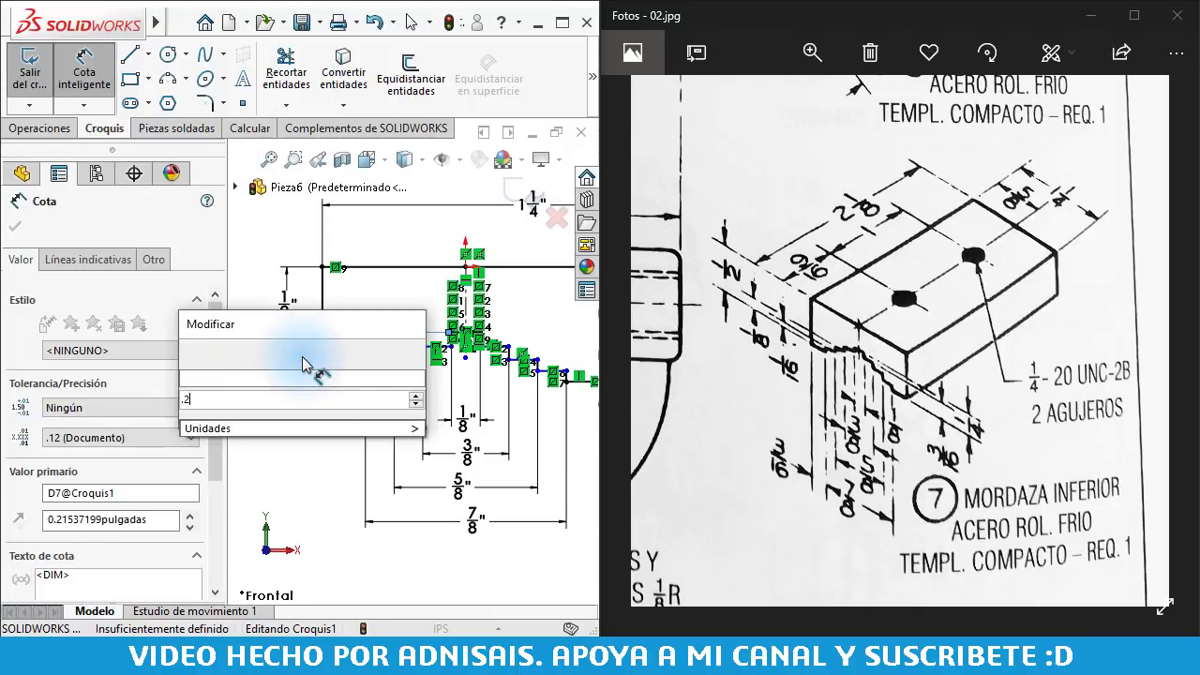
type("1/4")
key("Return")
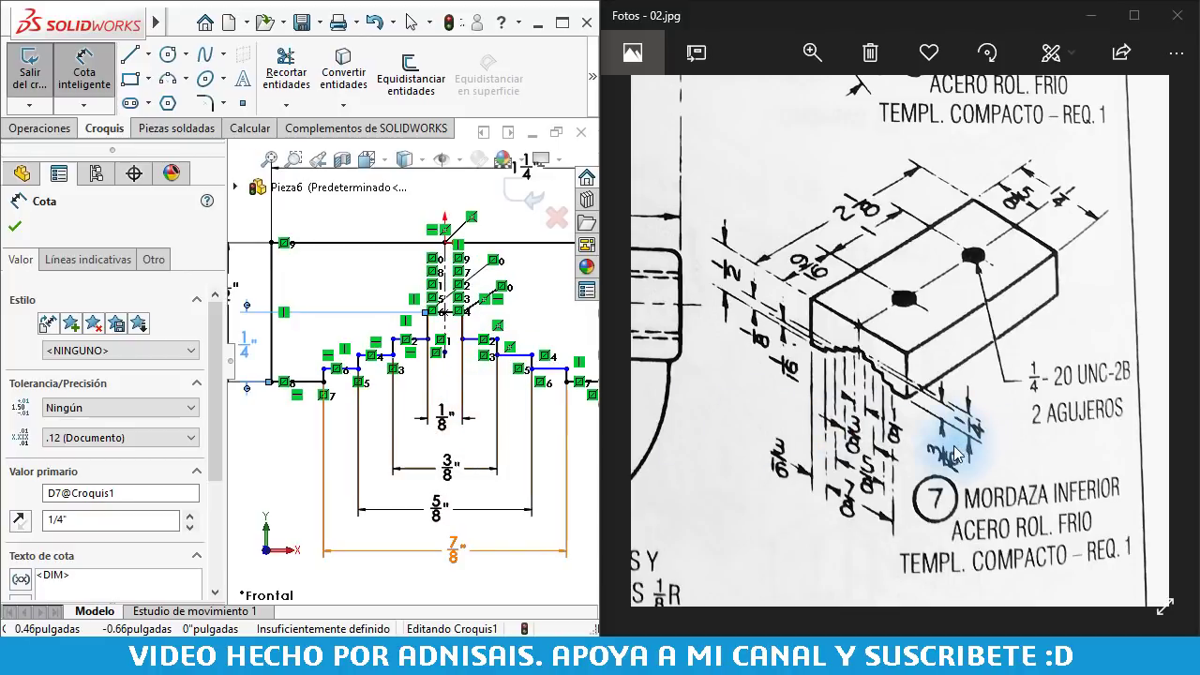
left_click(426, 342)
left_click(417, 339)
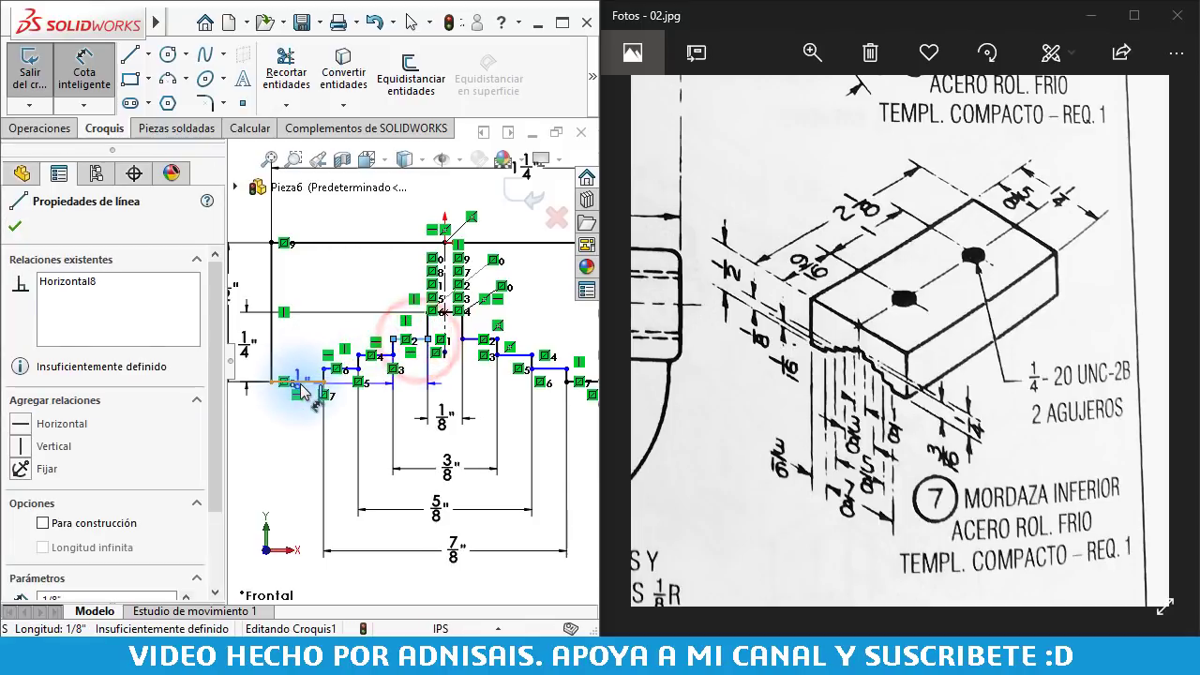
left_click(293, 368)
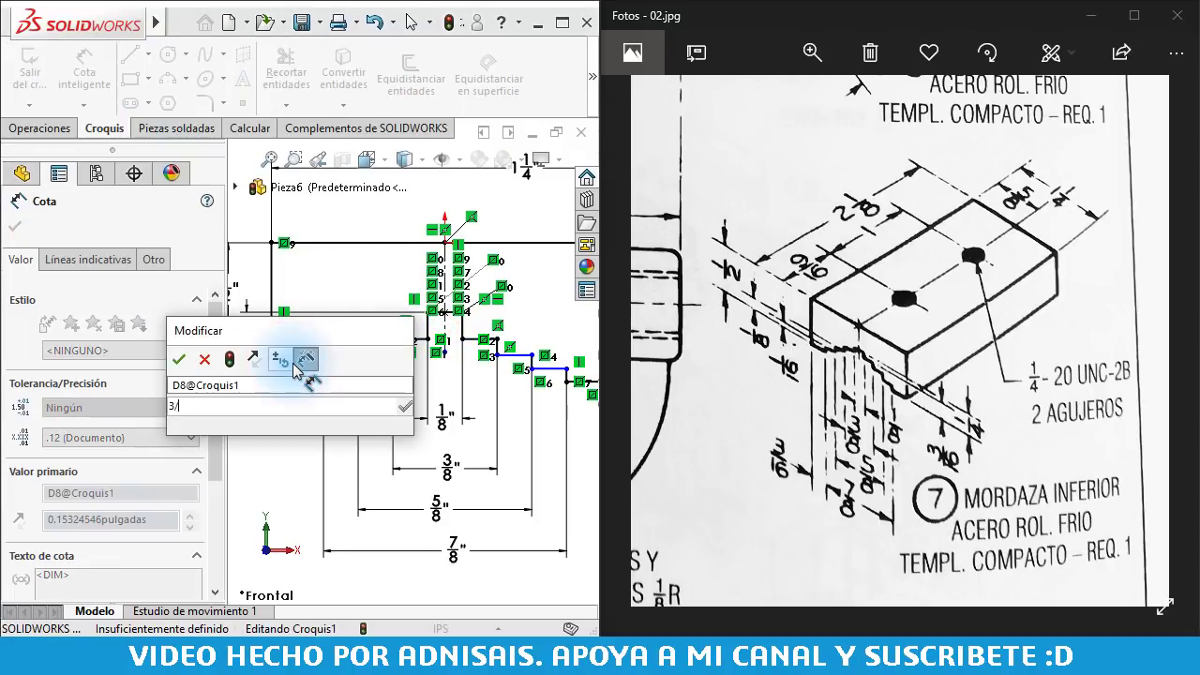
type("3/16")
key("Return")
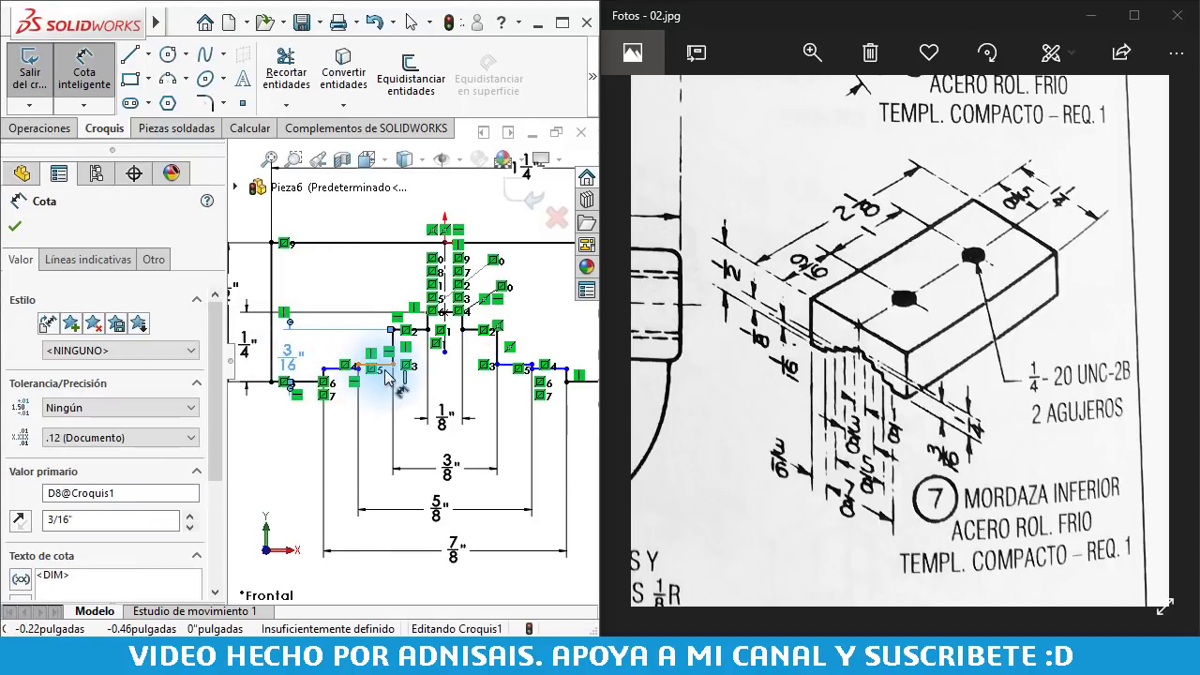
Dimension the remaining small steps at 1/8" (.125) and 1/16"
scroll(387, 375, "down", 2)
left_click(384, 364)
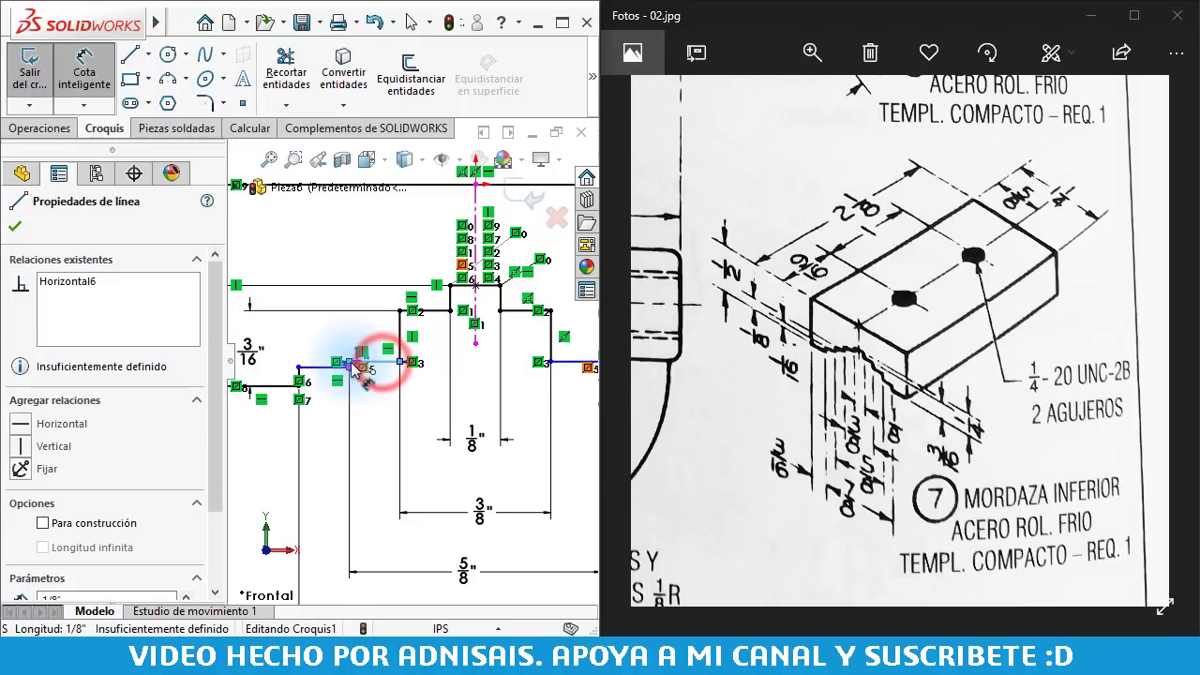
left_click(266, 386)
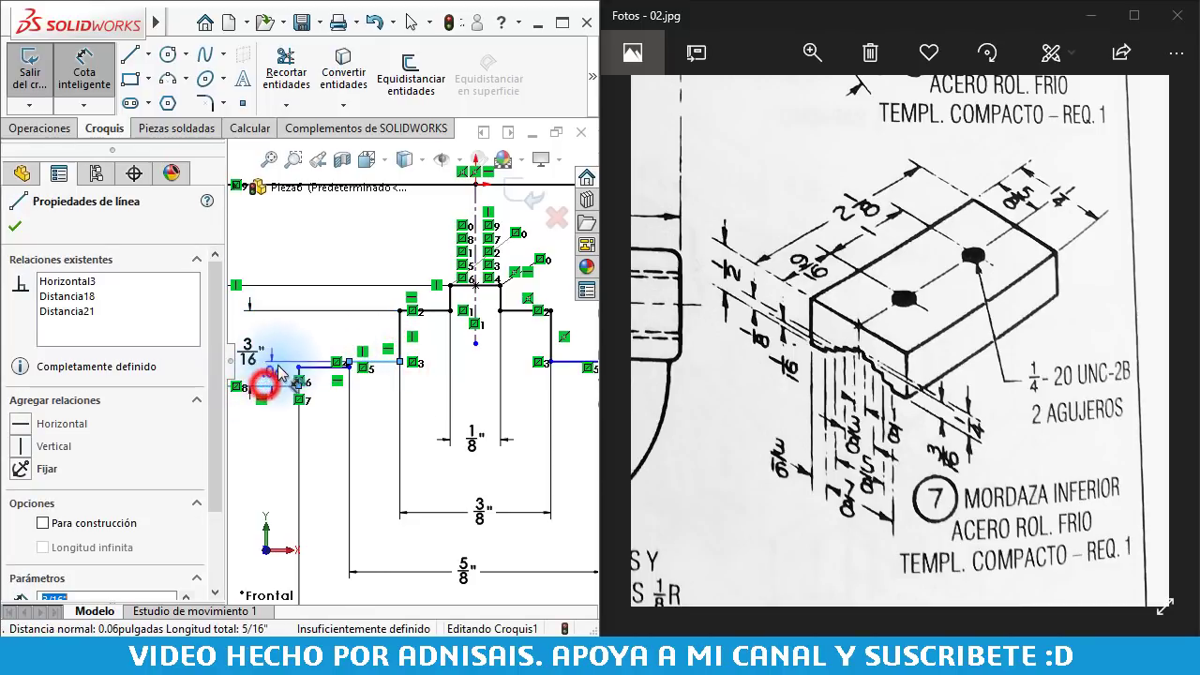
left_click(277, 374)
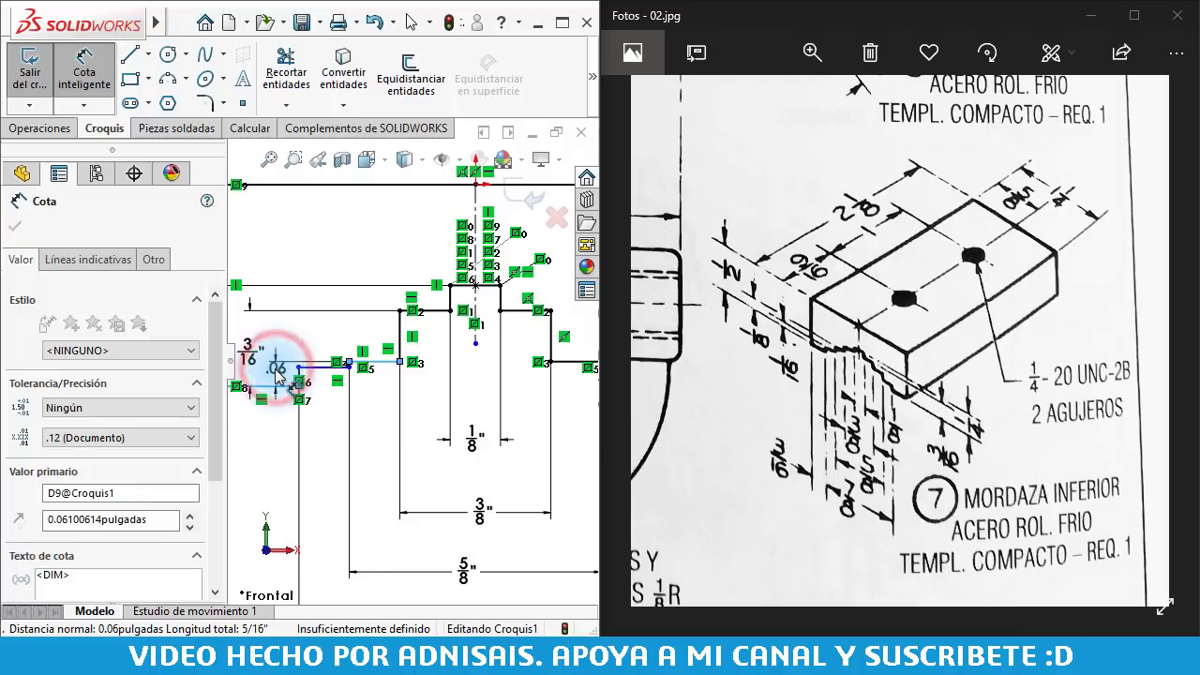
type(".125")
key("Return")
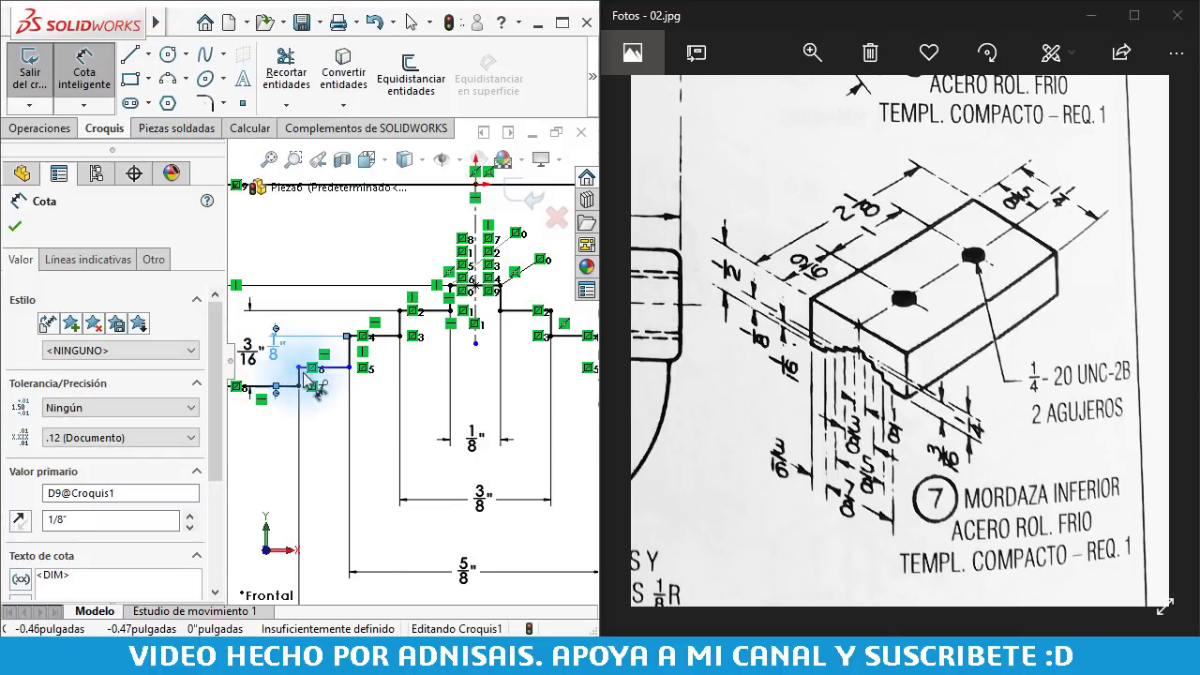
left_click(329, 370)
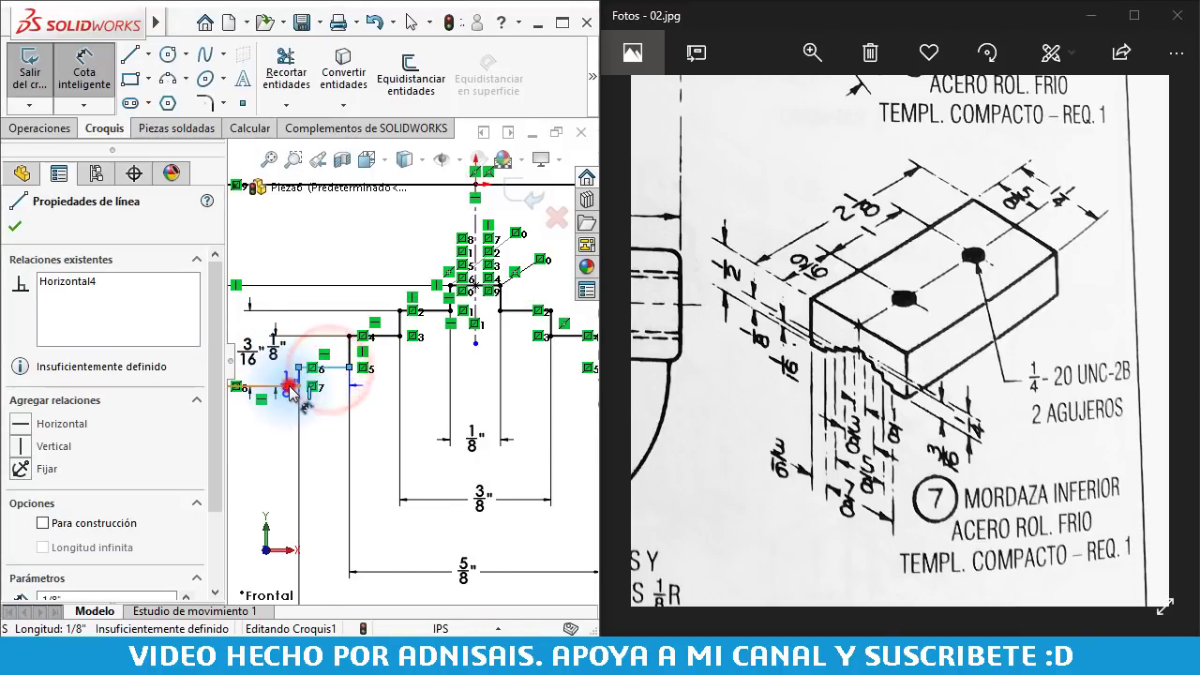
left_click(291, 388)
left_click(277, 467)
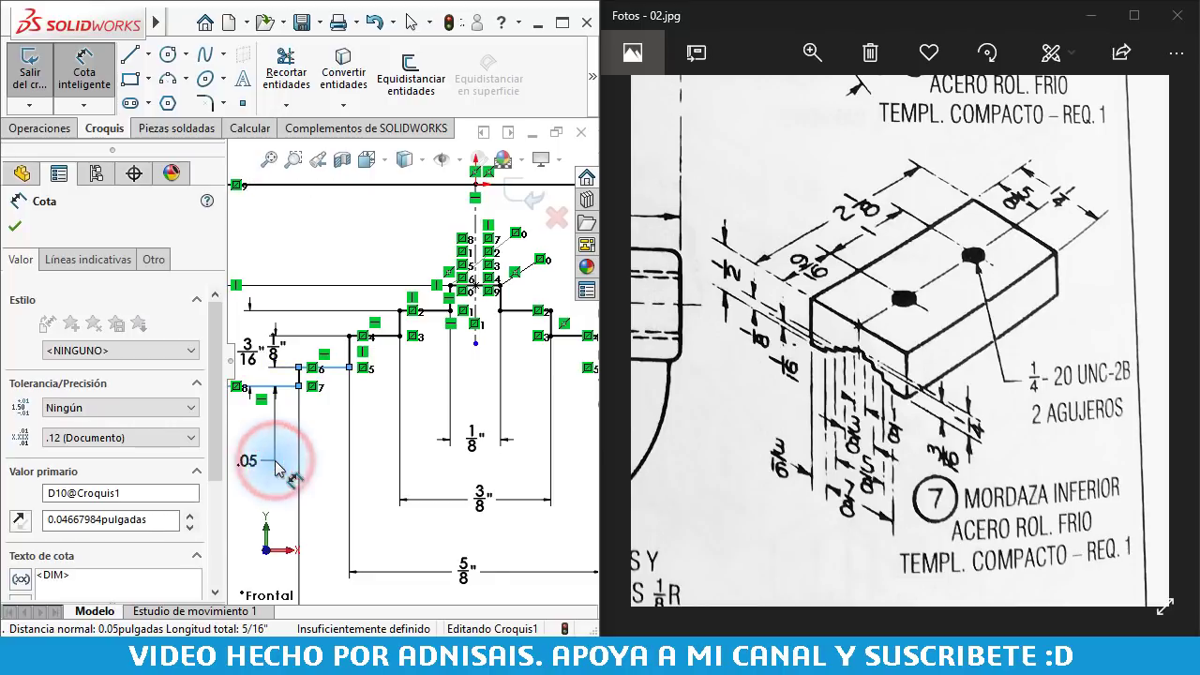
type("1/16")
key("Return")
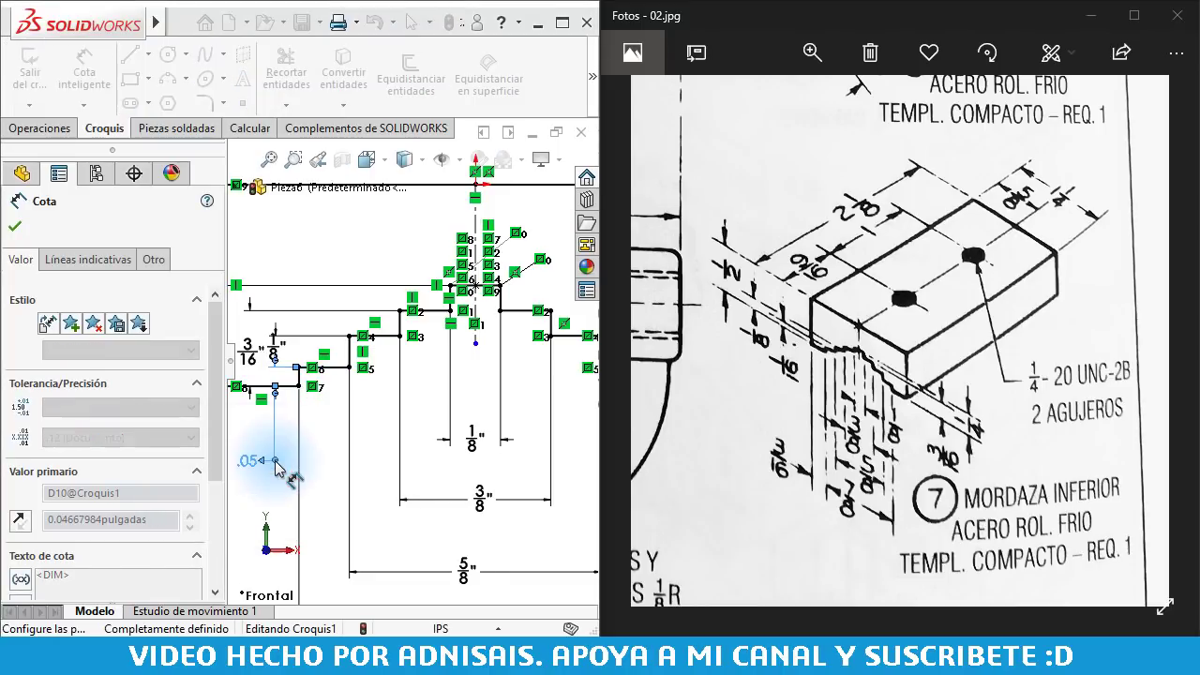
key("Escape")
Hide the sketch relation symbols and fit the whole sketch in view
scroll(450, 371, "down", 2)
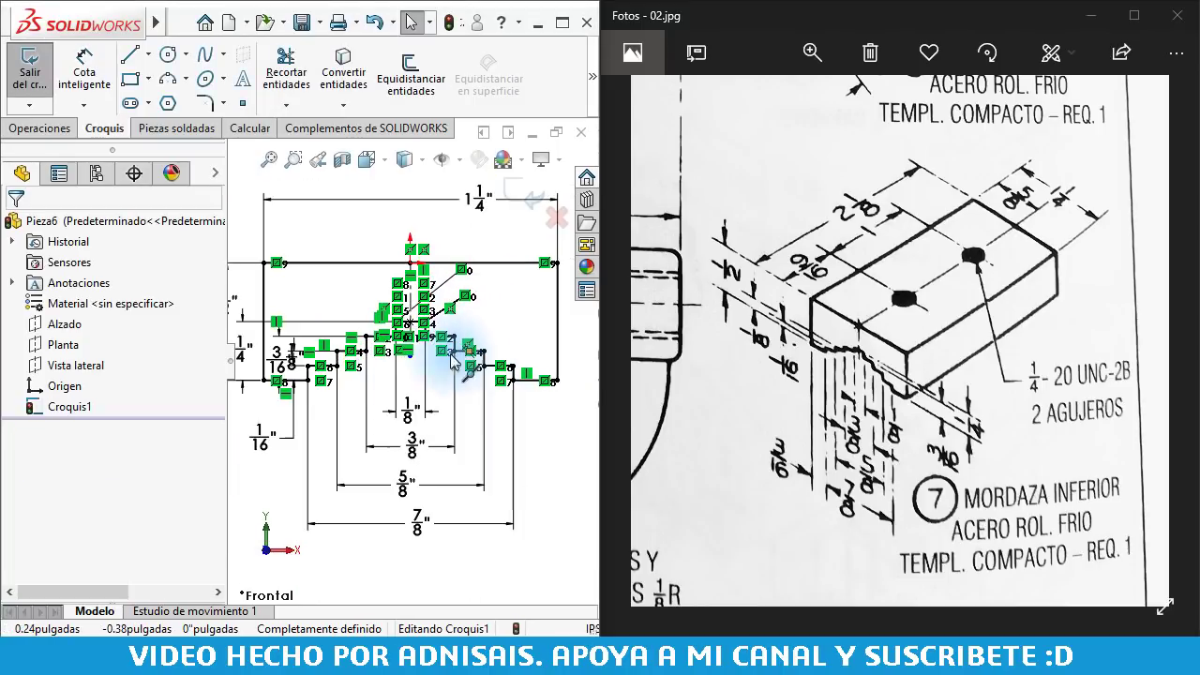
scroll(428, 373, "down", 2)
scroll(427, 374, "up", 4)
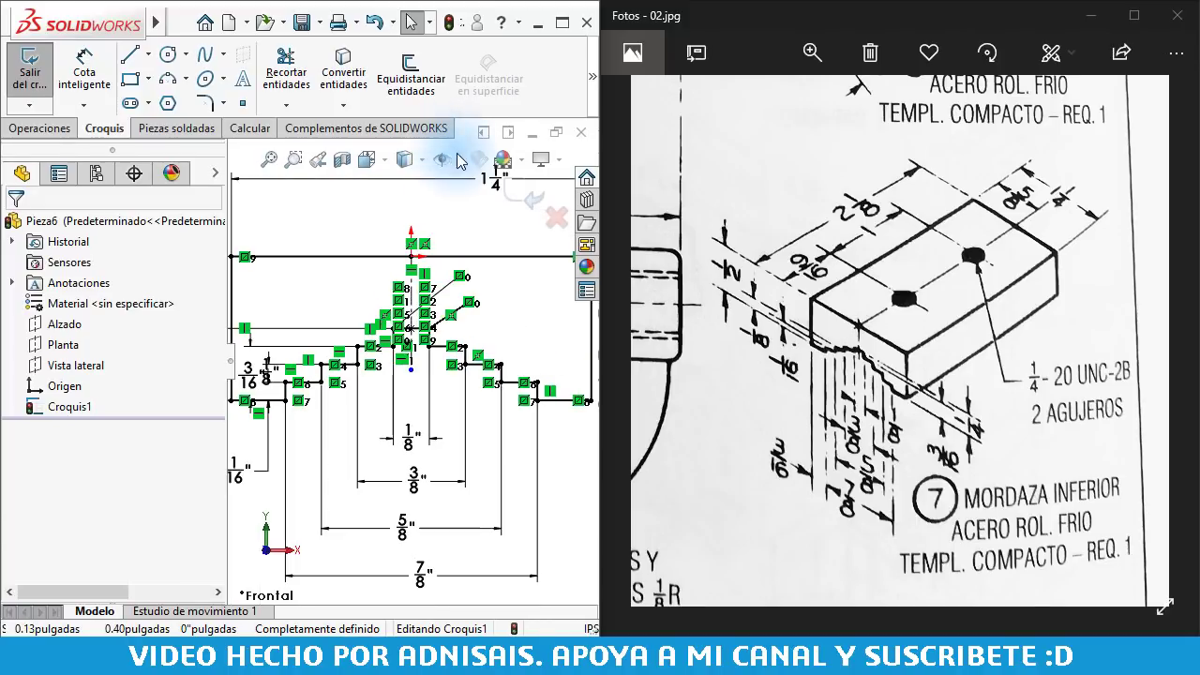
left_click(442, 159)
left_click(452, 381)
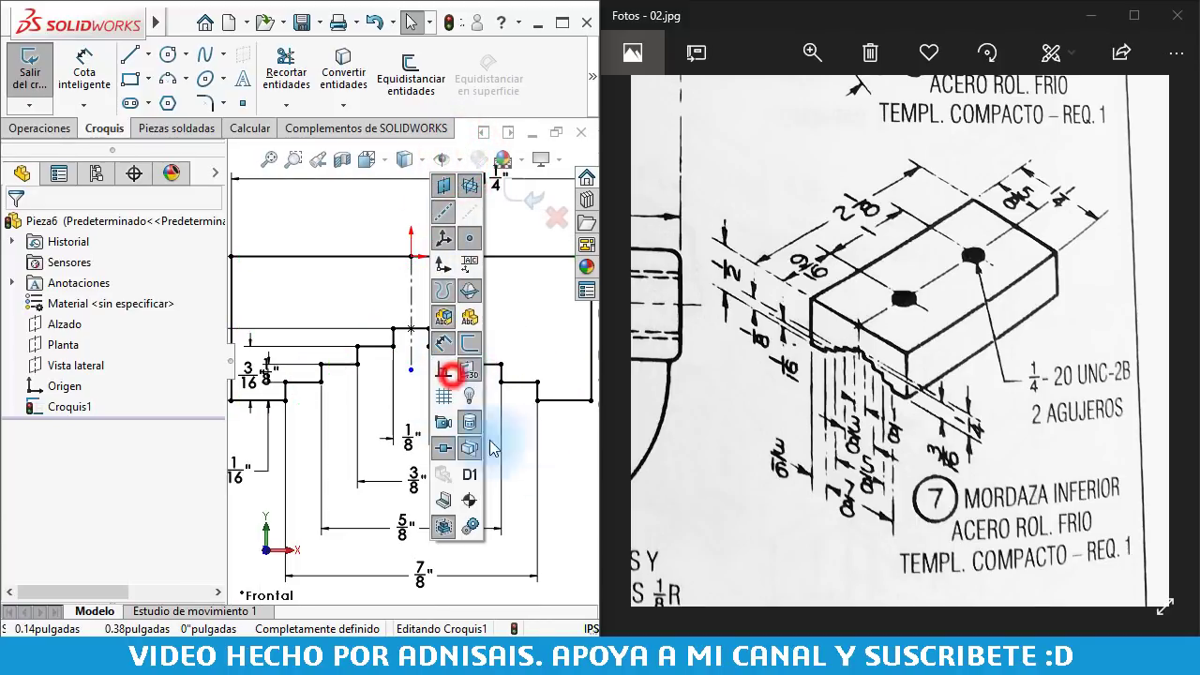
left_click(550, 469)
key("f")
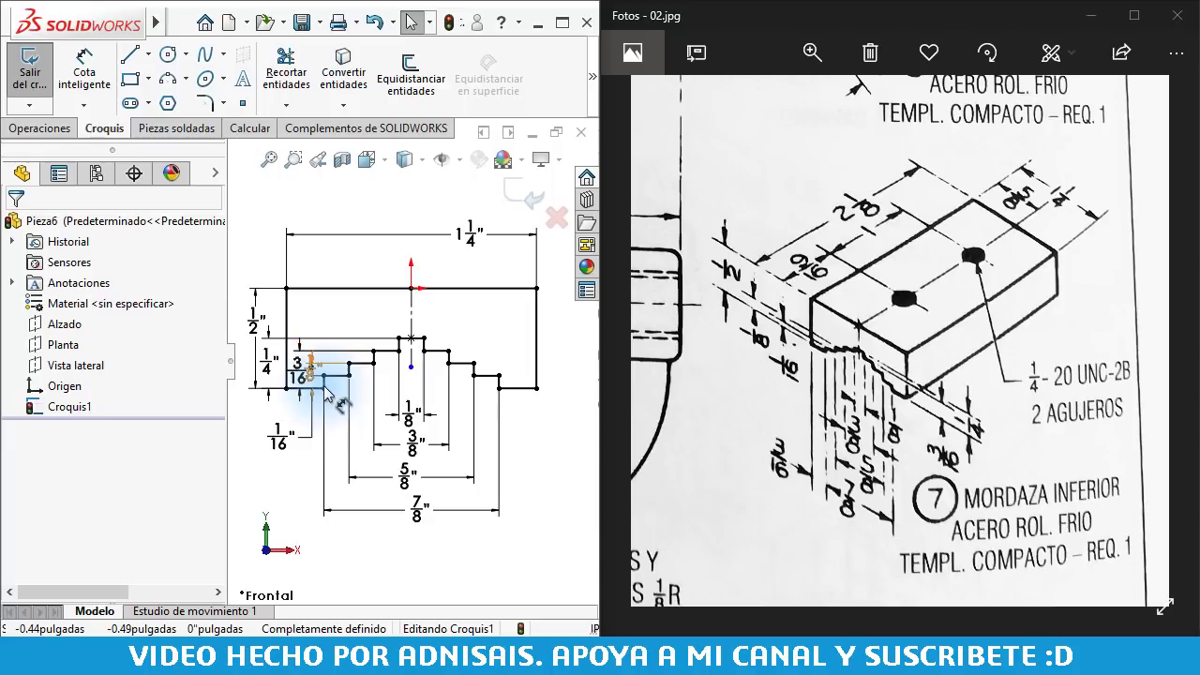
Extrude the stepped jaw sketch with Plano medio to a total depth of 2 1/8"
left_click(39, 128)
left_click(42, 75)
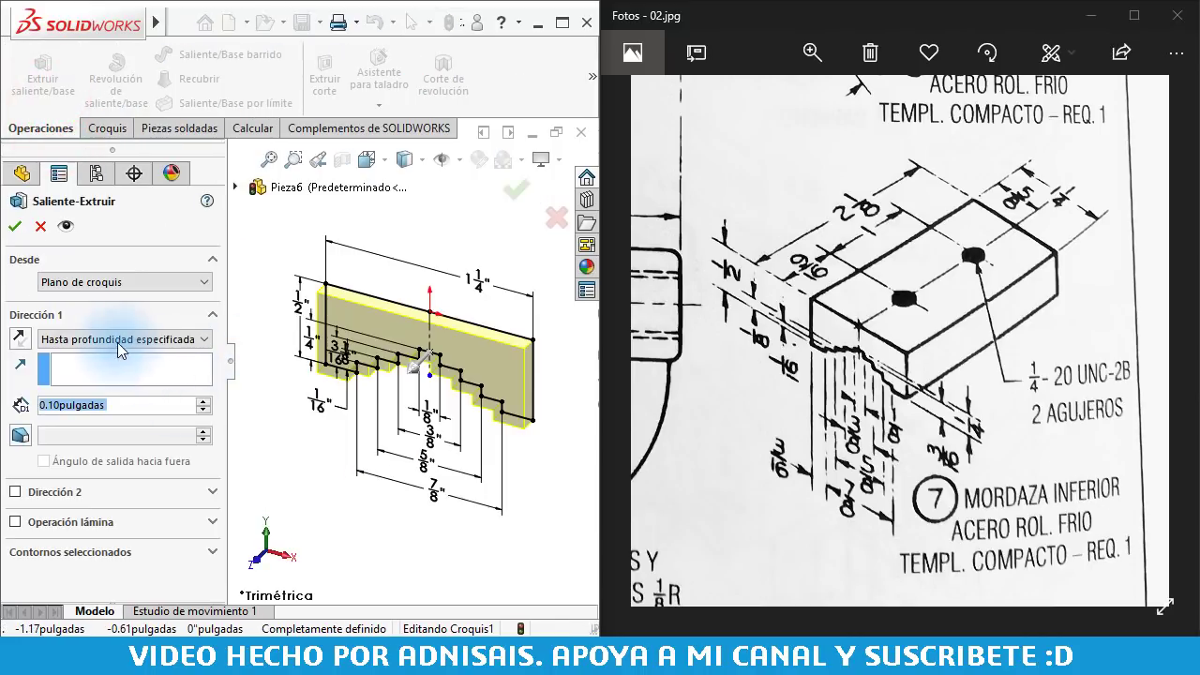
left_click(120, 339)
left_click(81, 412)
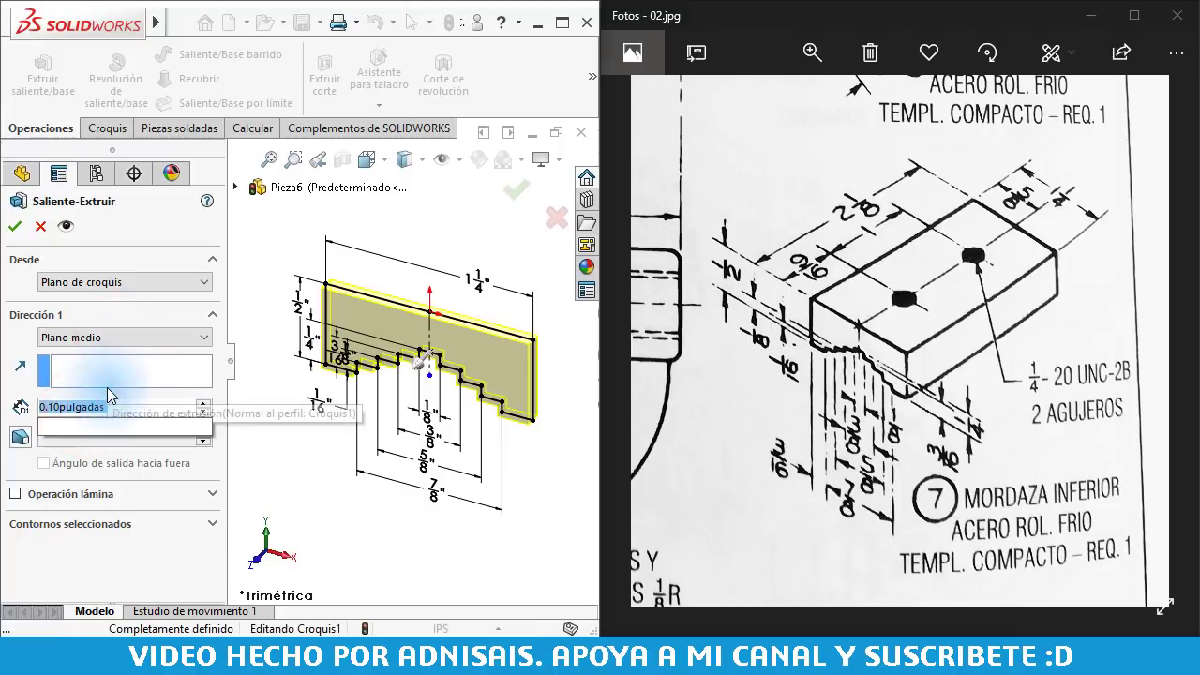
type("2 1/8")
key("Return")
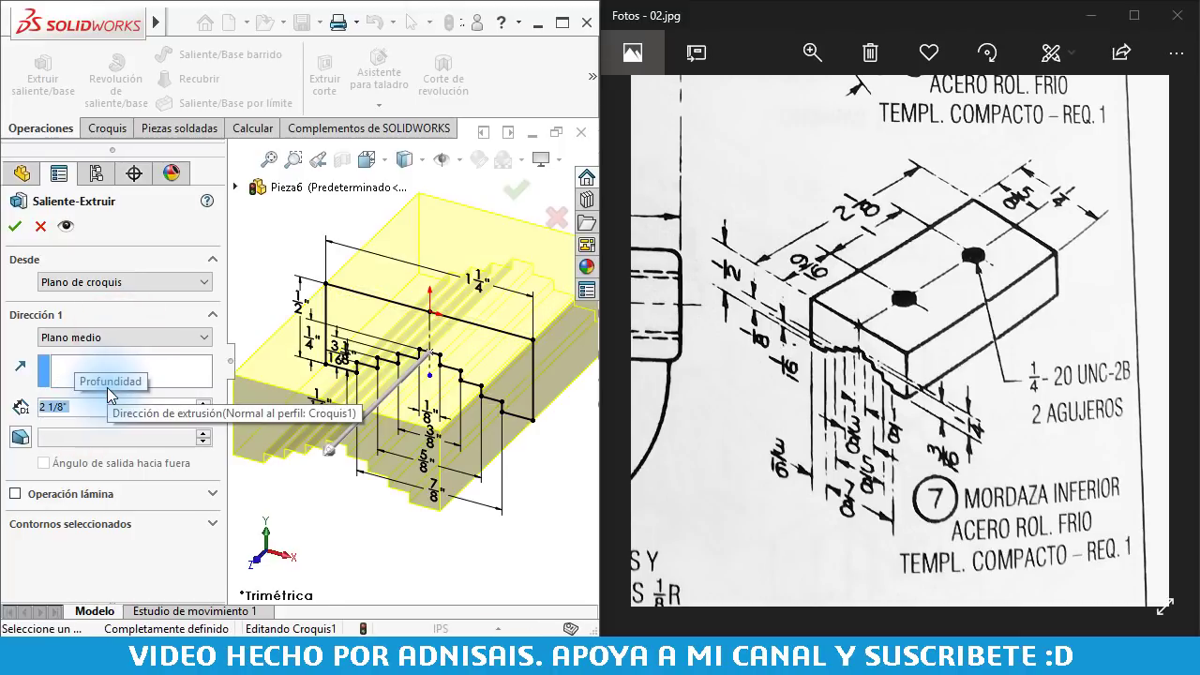
key("Return")
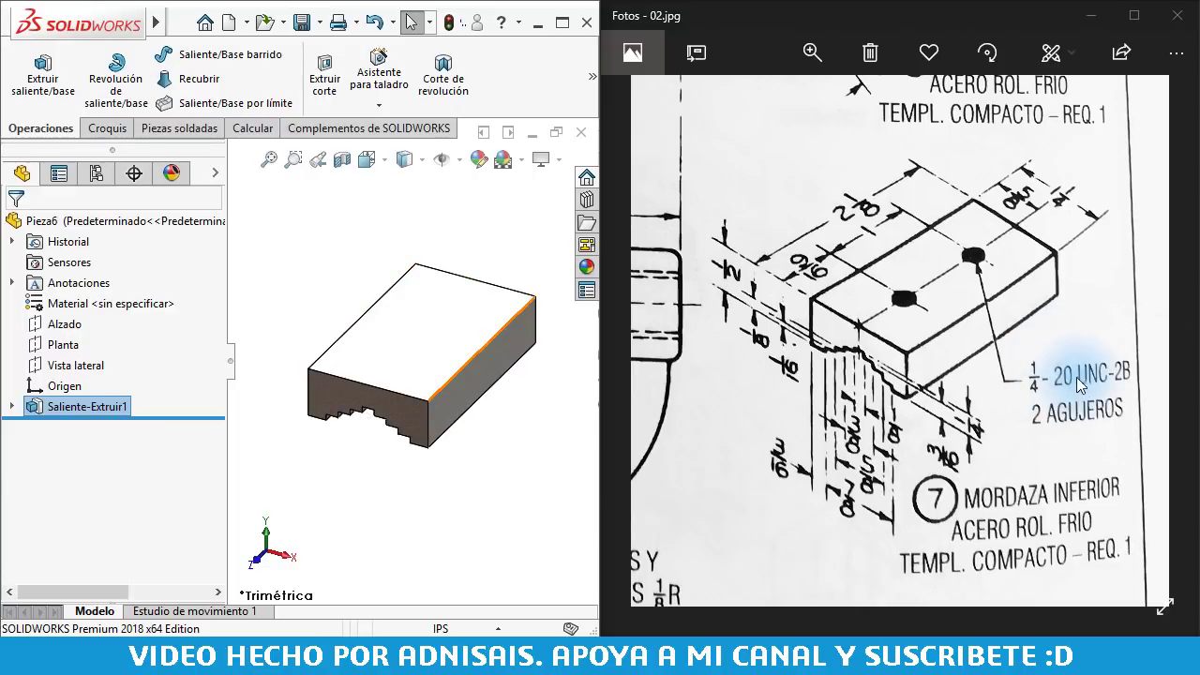
Start a sketch on the block's top face and draw a vertical construction centreline across it
left_click(422, 333)
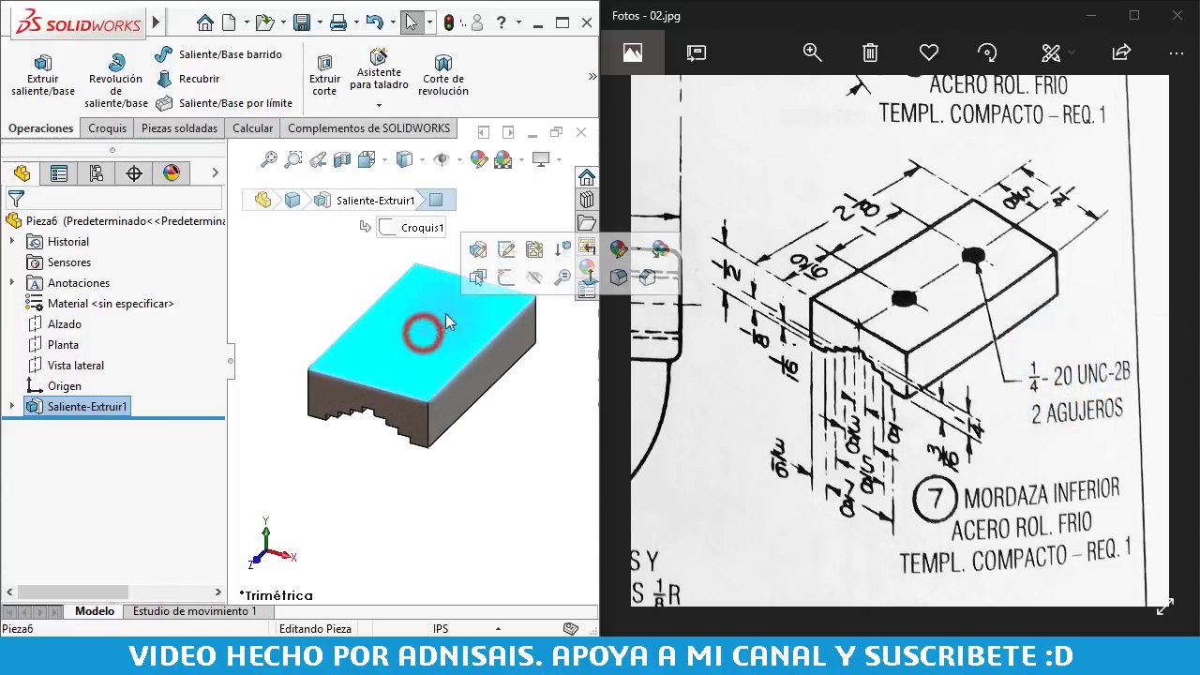
left_click(506, 276)
left_click(147, 53)
left_click(178, 101)
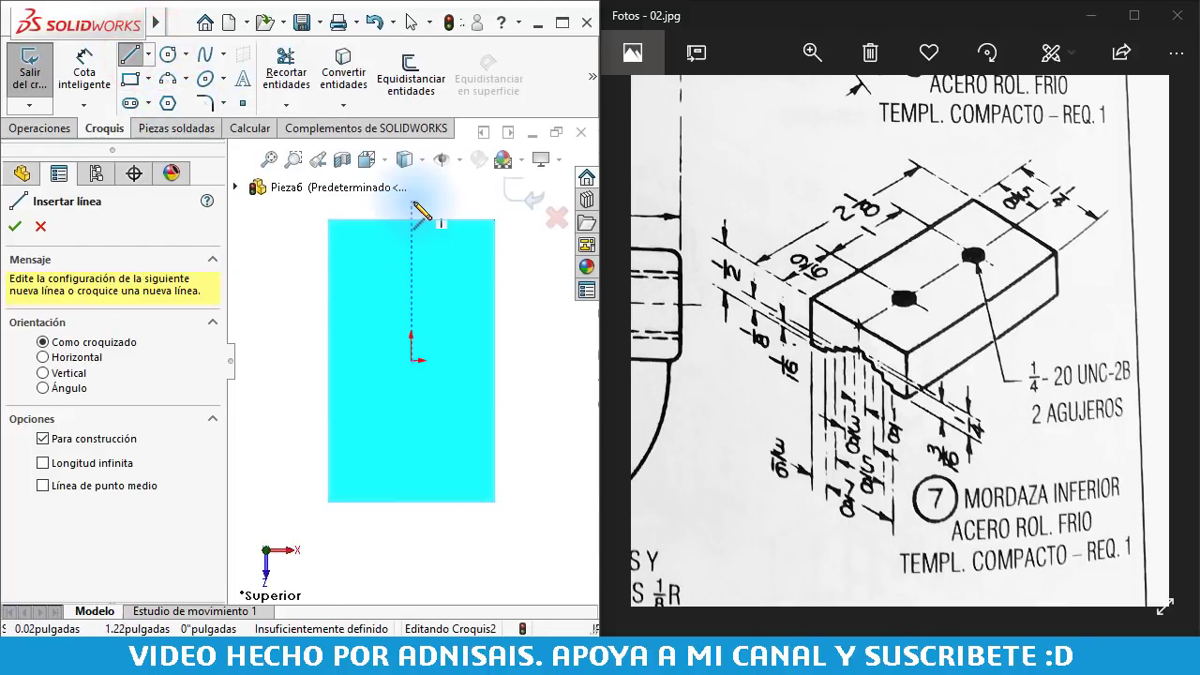
left_click(412, 221)
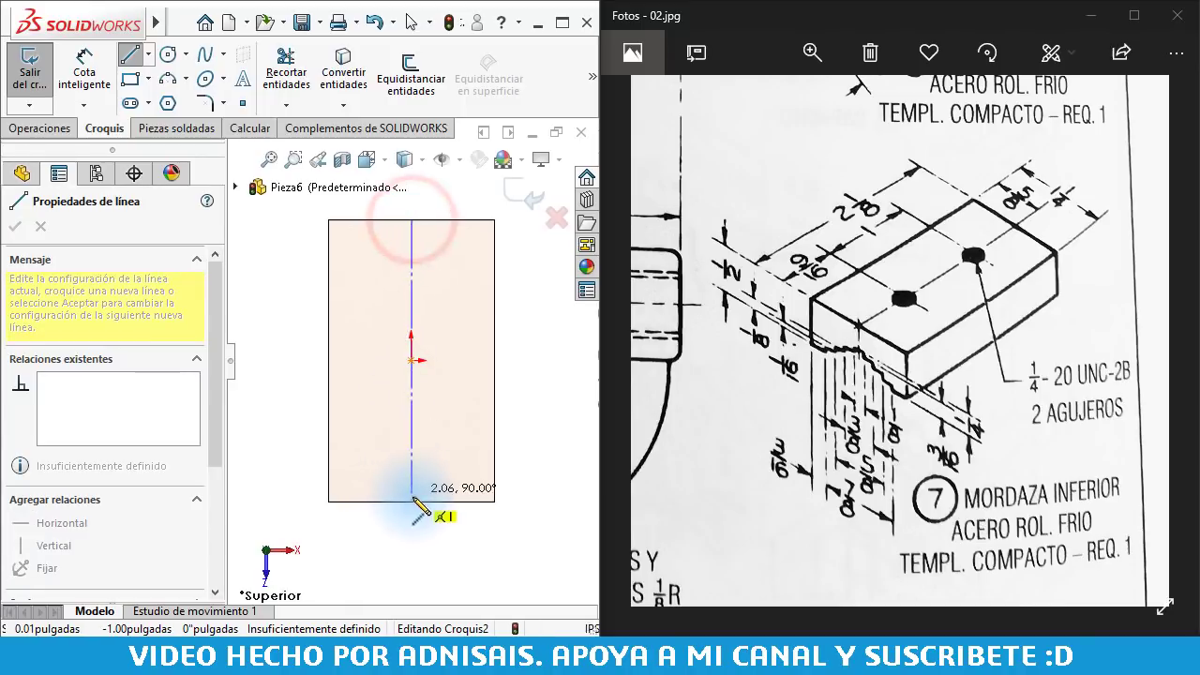
double_click(412, 502)
Draw two circles centred on the centreline and make them equal
right_click_drag(366, 423, 419, 424)
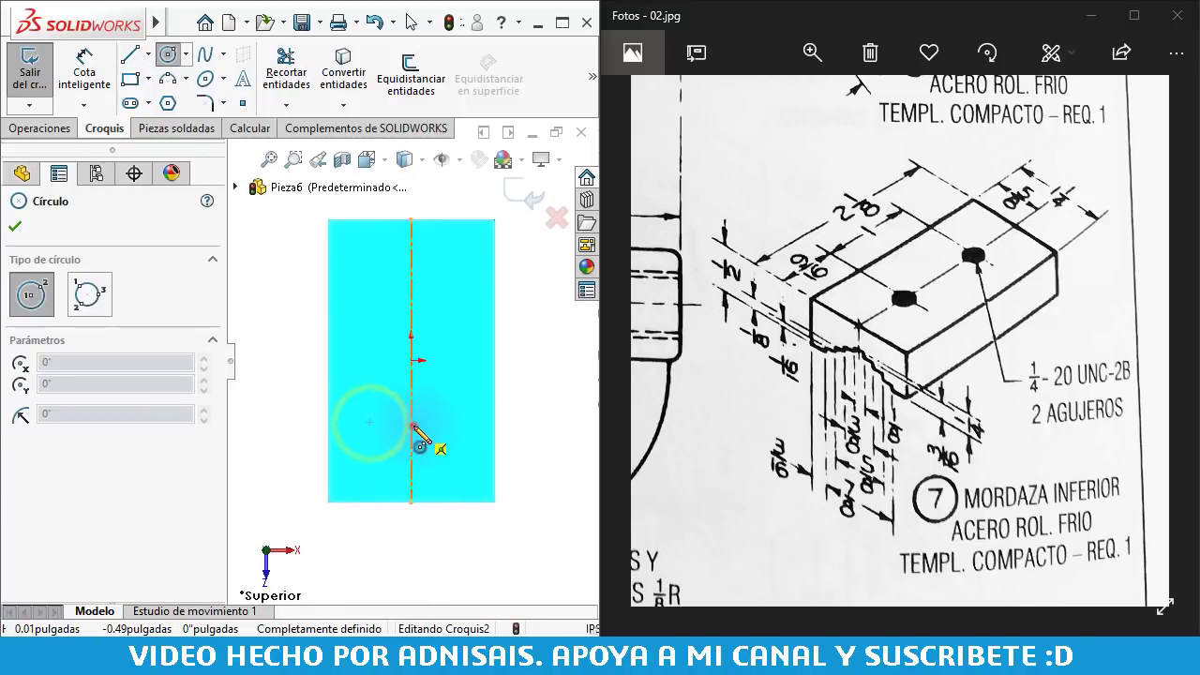
left_click(411, 425)
left_click(439, 425)
left_click(411, 280)
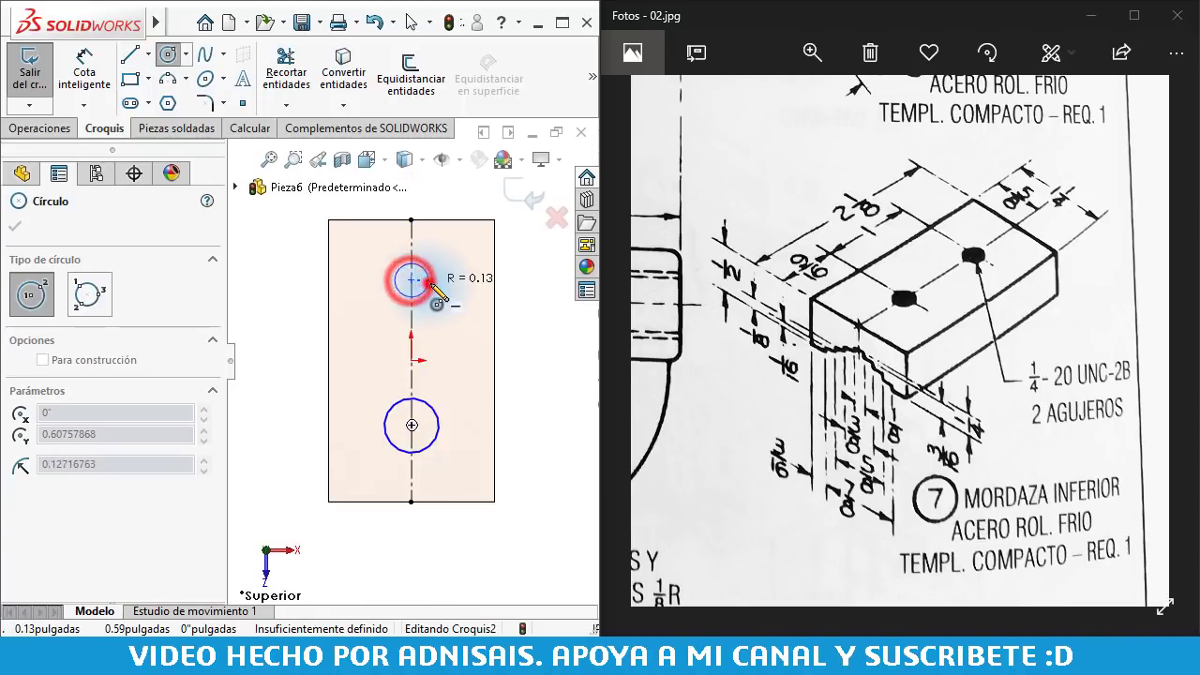
left_click(428, 281)
key("Escape")
left_click(491, 485)
left_click(423, 268)
left_click(411, 398, "ctrl")
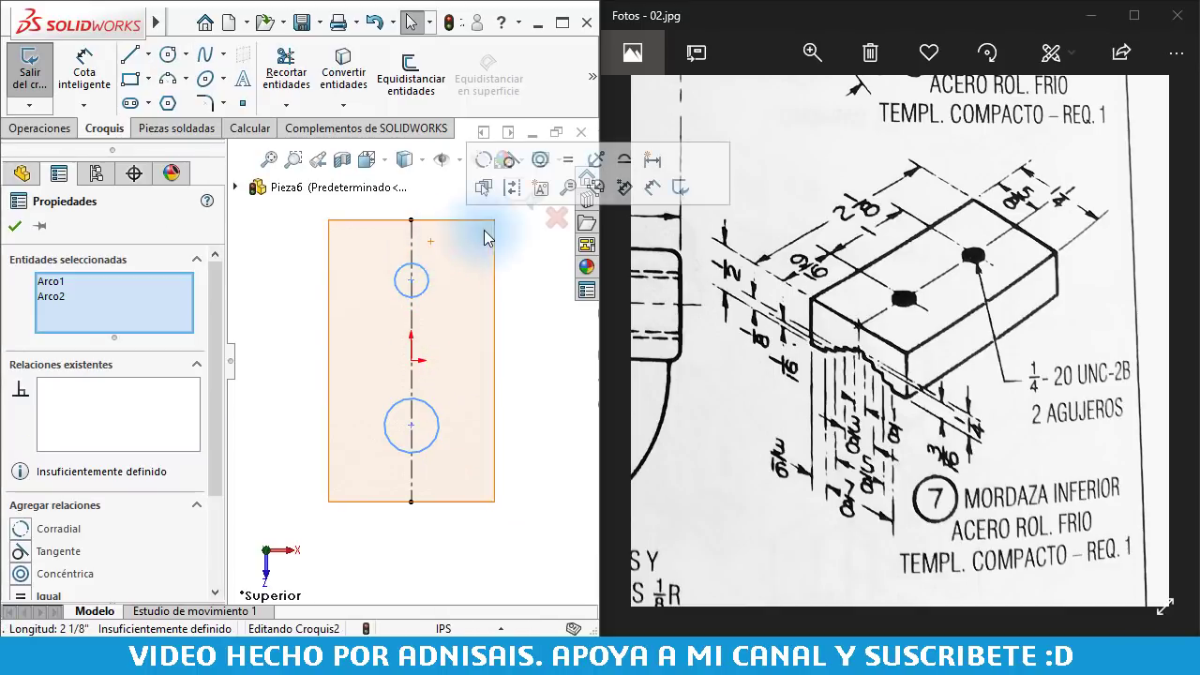
left_click(569, 158)
left_click(456, 581)
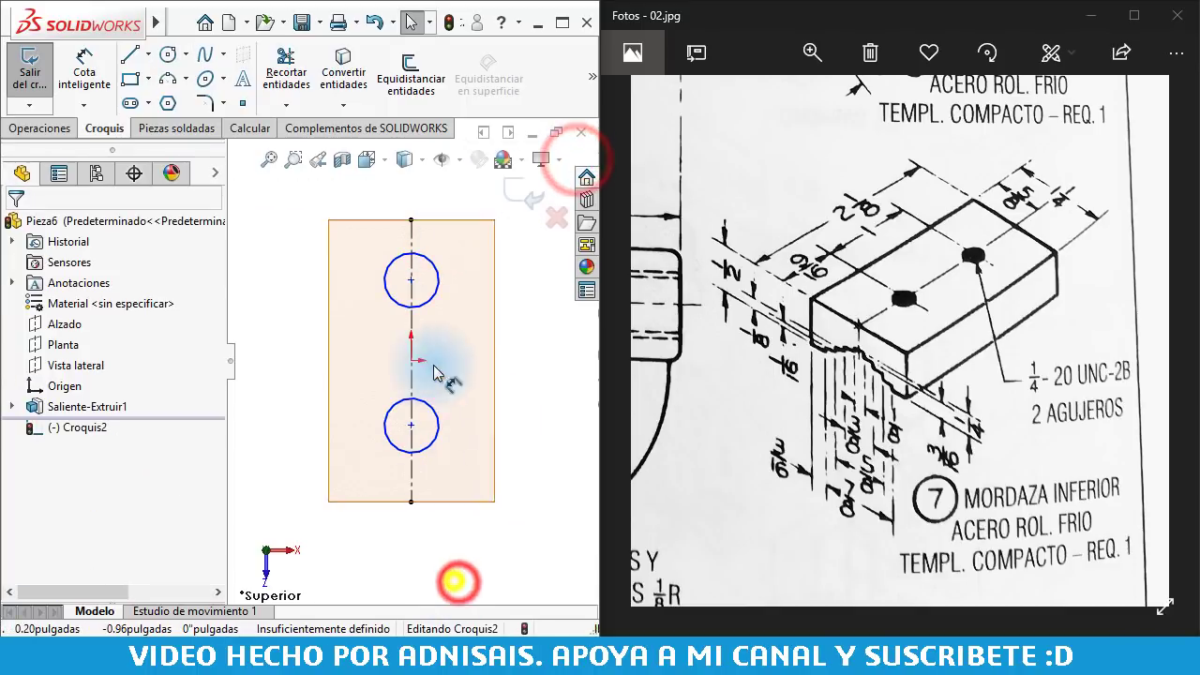
Dimension the circles 9/16" from the edge, 1" apart, and 3/16" in diameter
left_click(427, 453)
left_click(428, 501)
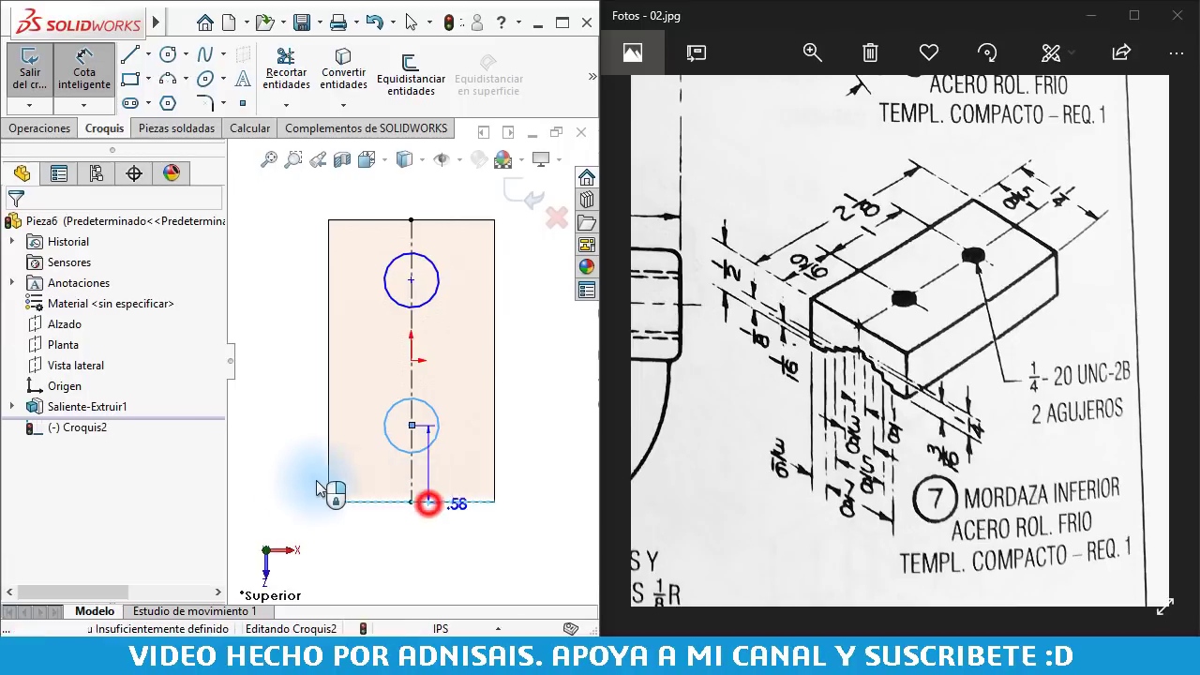
left_click(294, 479)
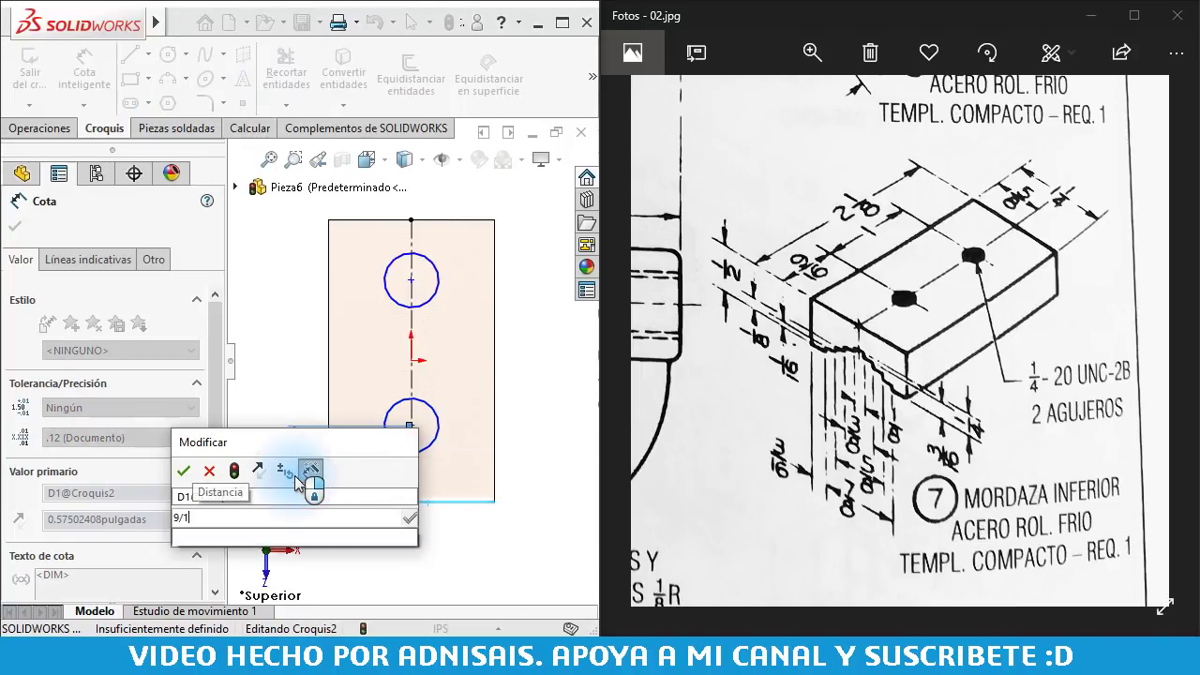
type("9/16")
key("Return")
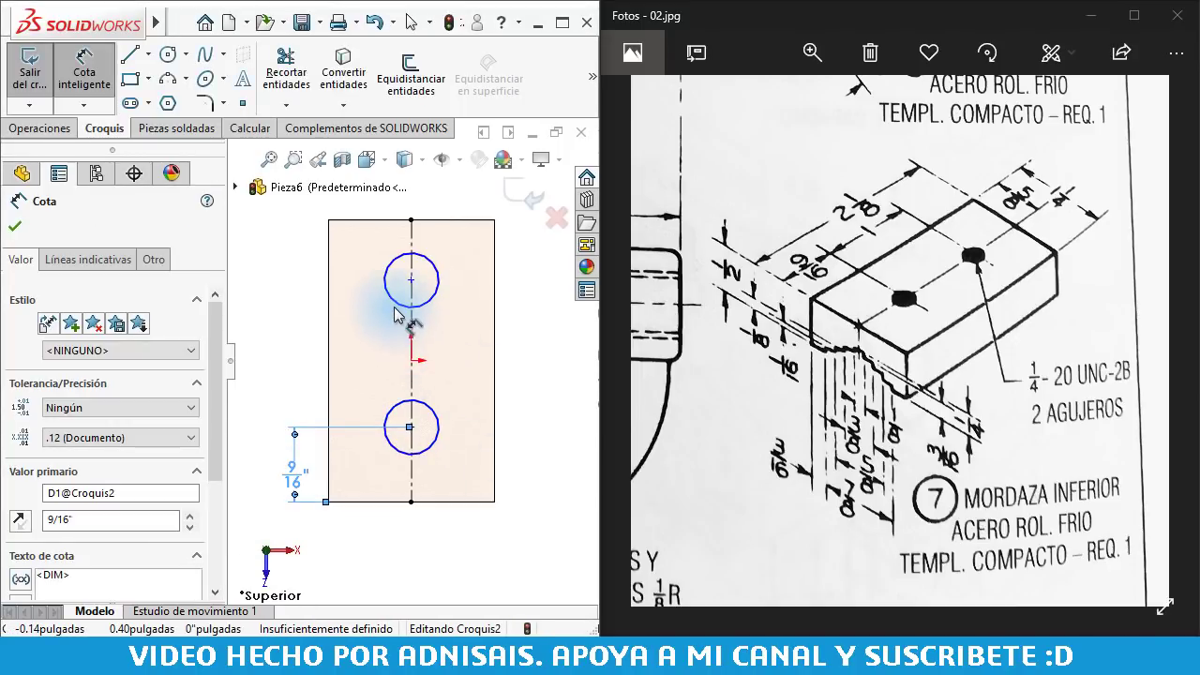
left_click(397, 301)
left_click(397, 407)
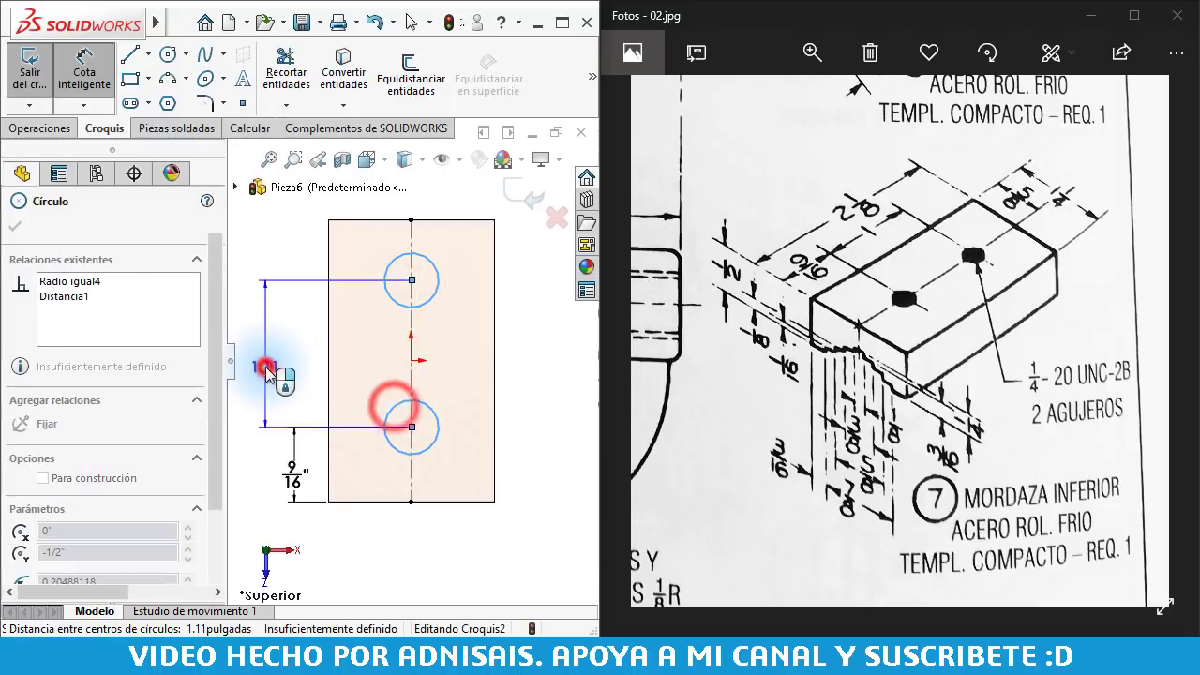
left_click(267, 369)
type("1")
key("Return")
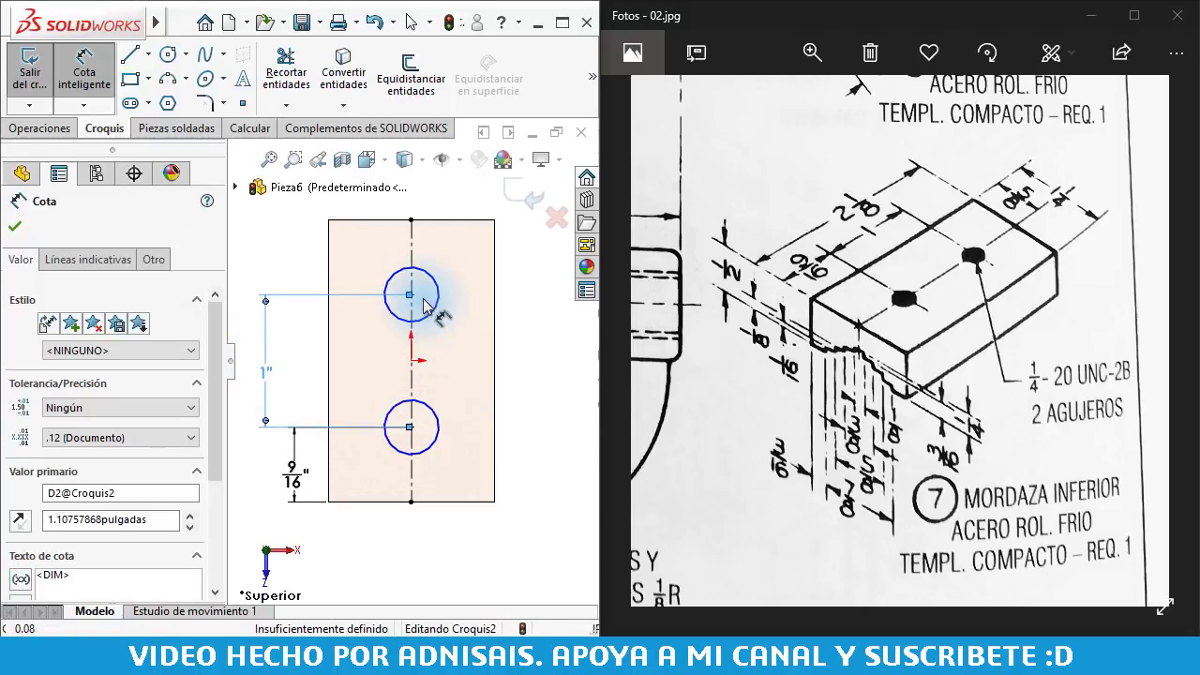
left_click(434, 424)
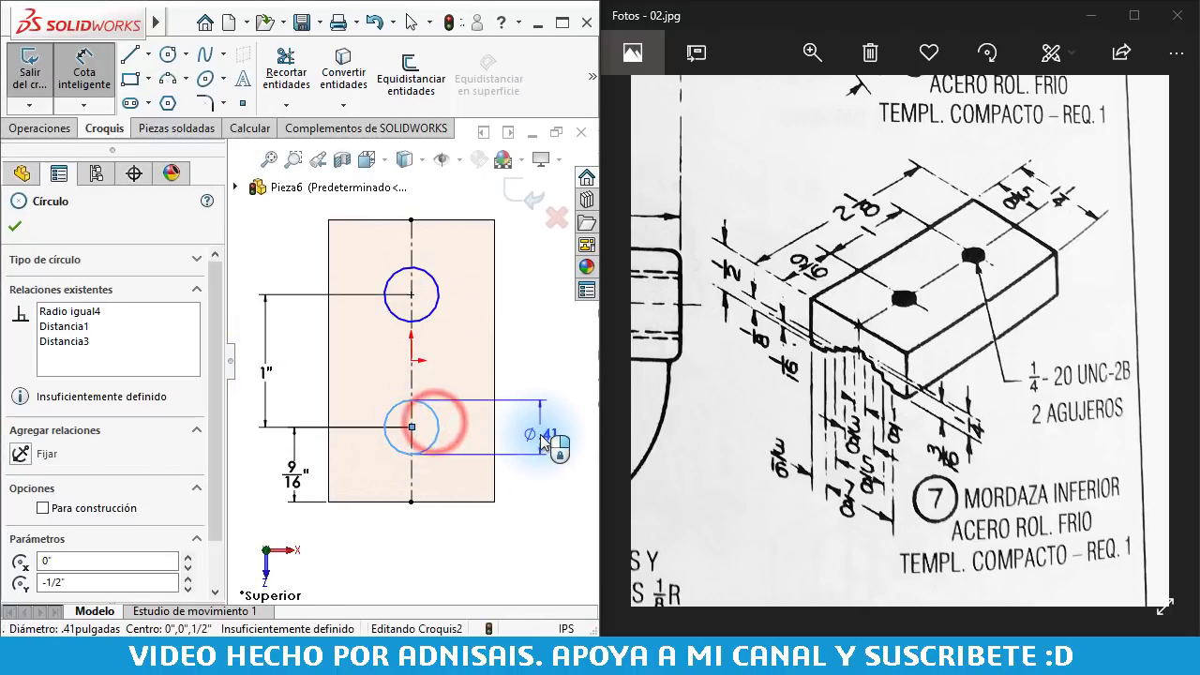
left_click(542, 437)
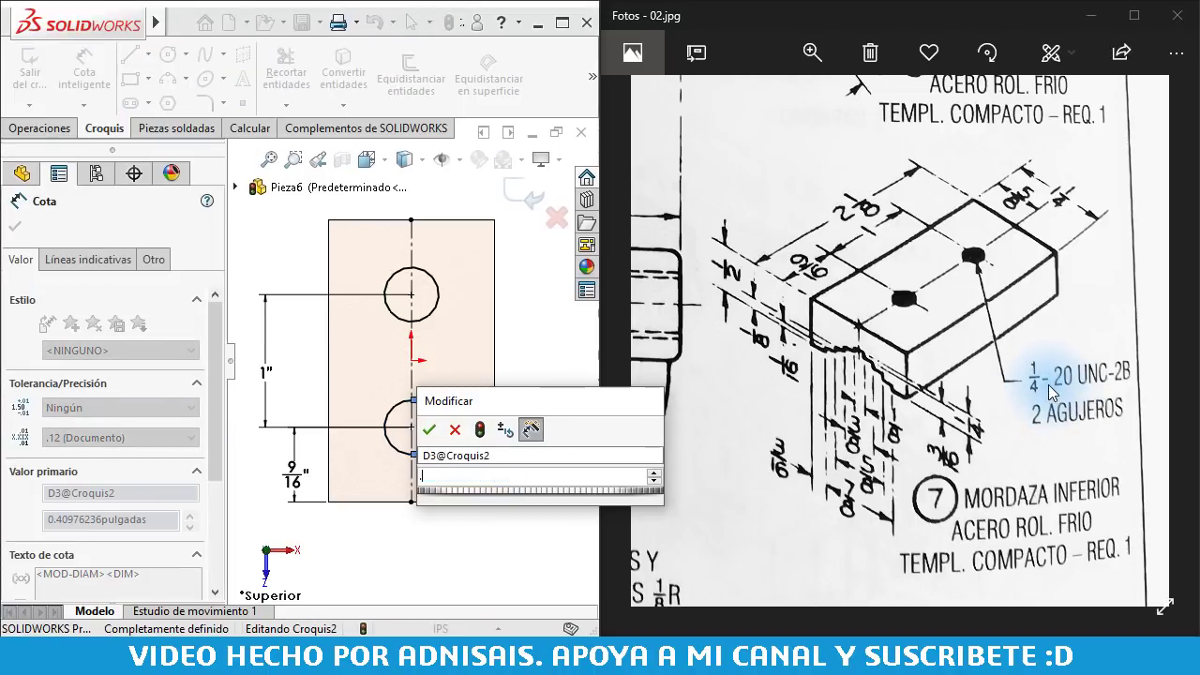
type(".25- ")
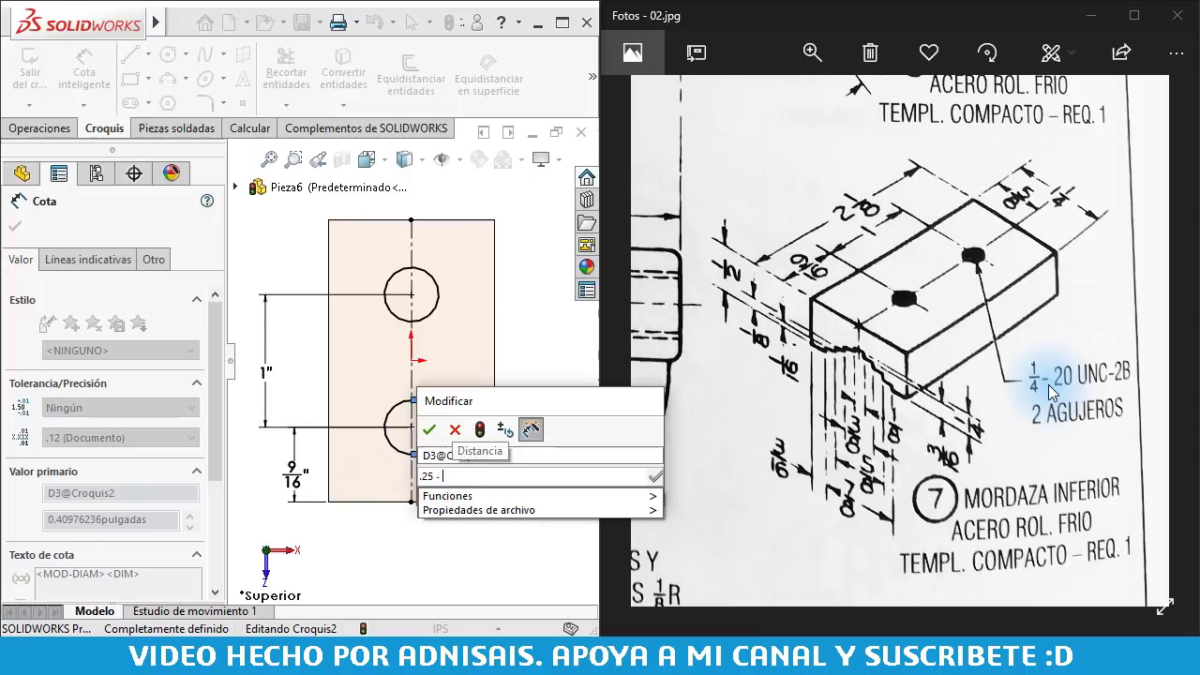
type("1/16")
key("Return")
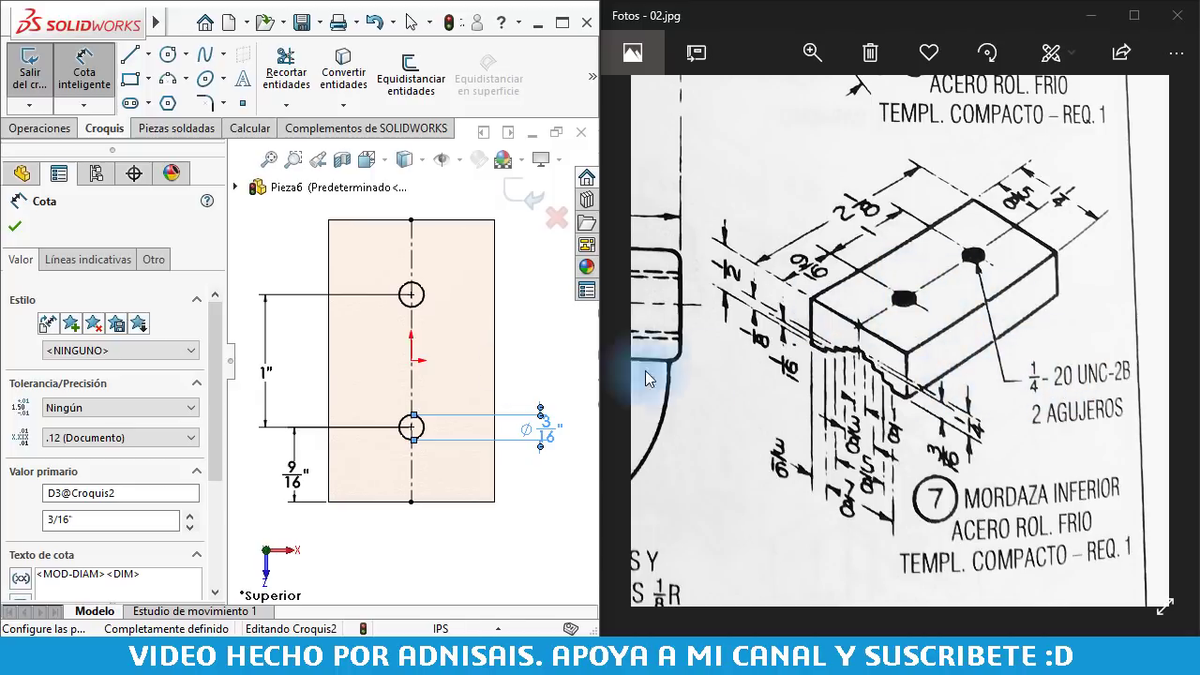
Cut-extrude both circles Por todo through the block, then view it isometrically
left_click(31, 130)
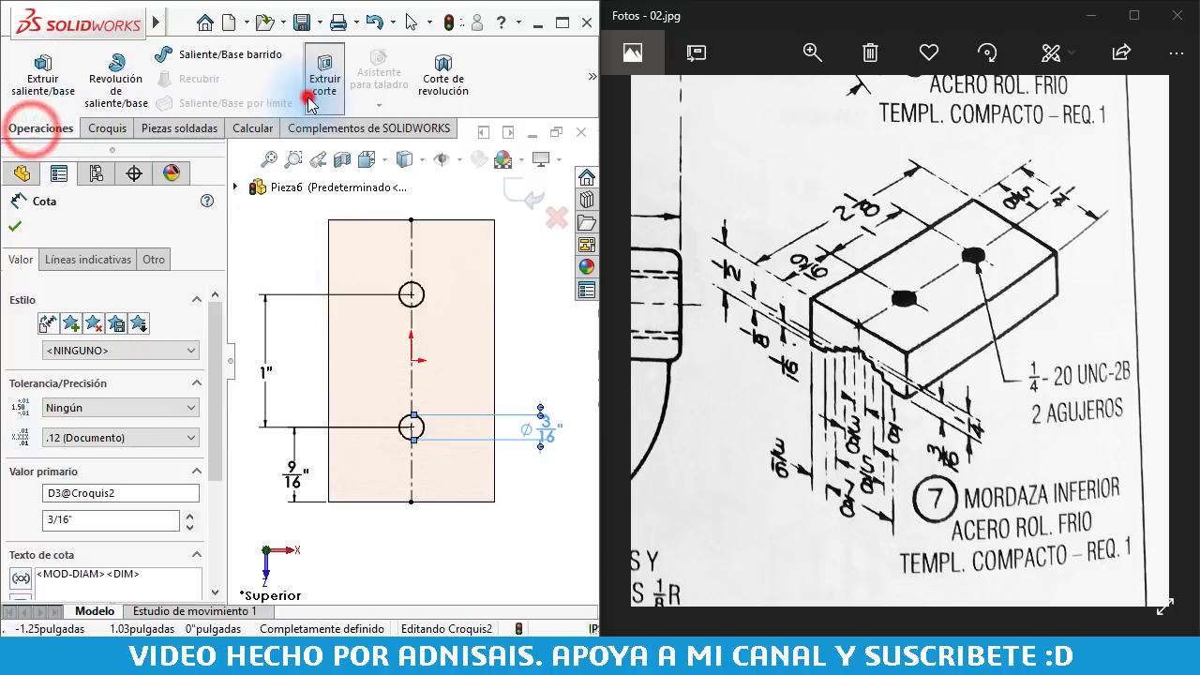
left_click(324, 67)
left_click(73, 340)
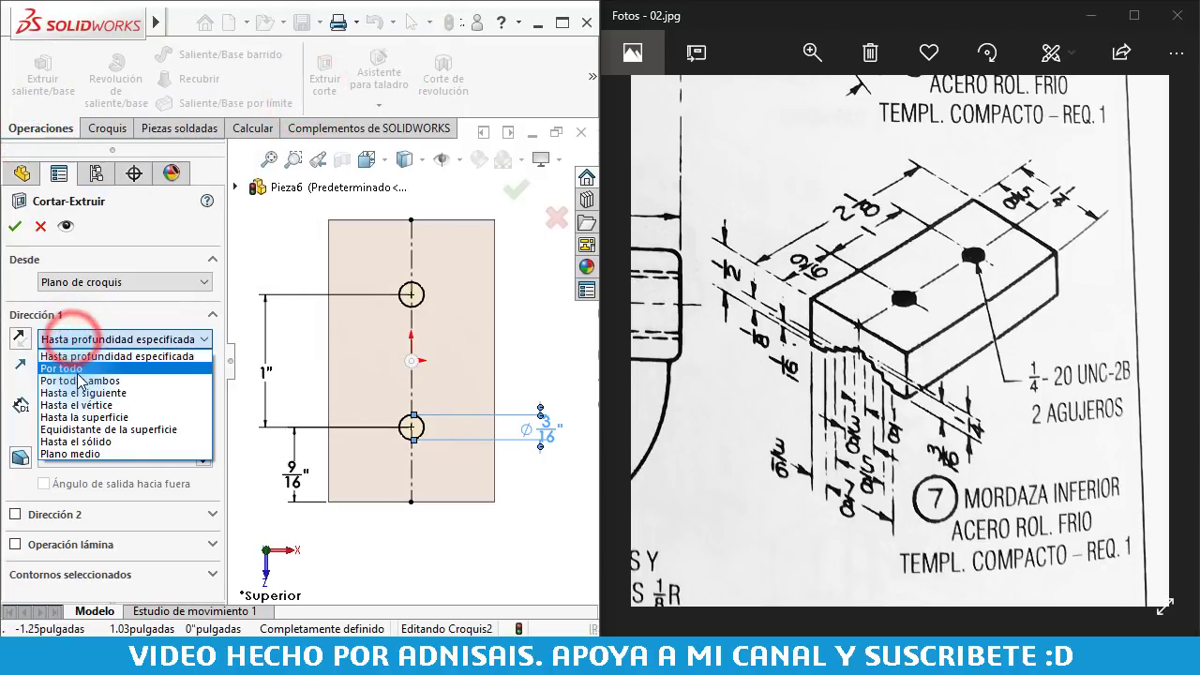
left_click(77, 374)
left_click(15, 229)
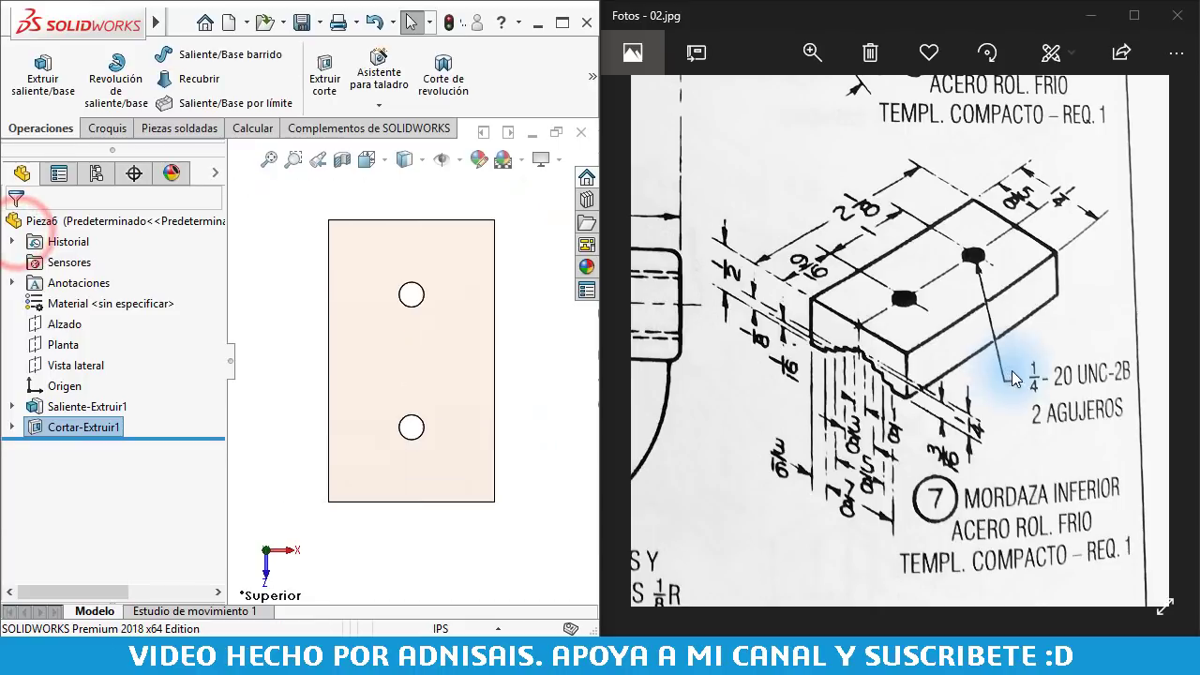
key("ctrl+7")
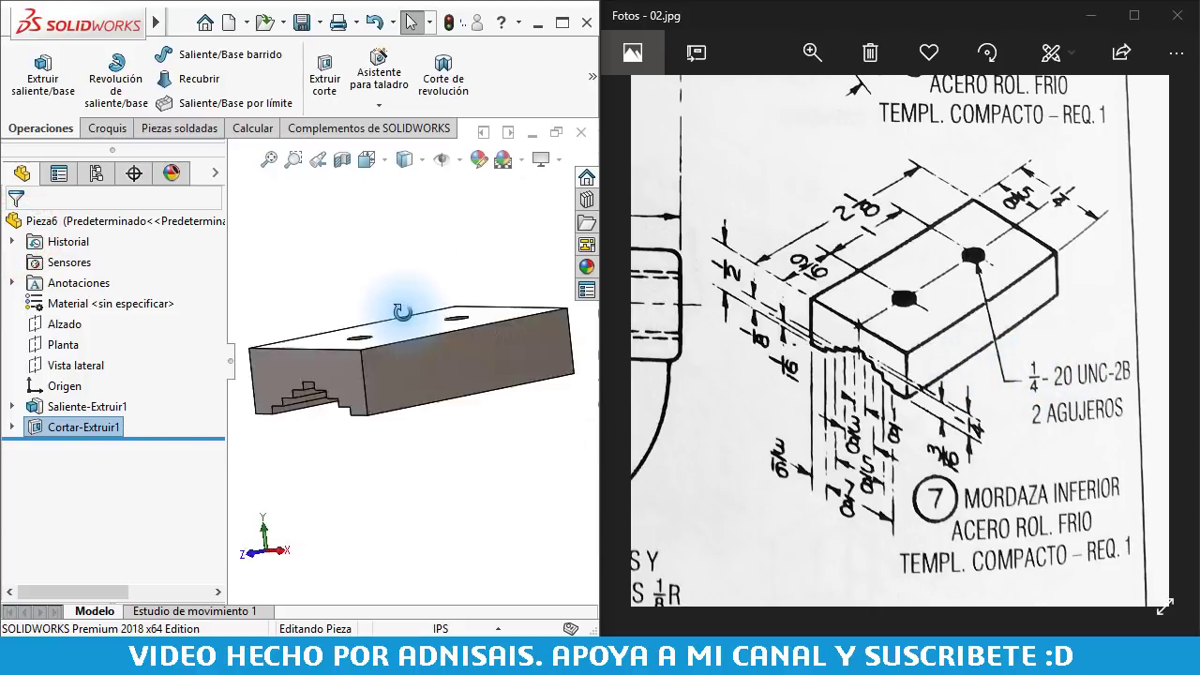
scroll(366, 366, "down", 3)
scroll(368, 367, "down", 2)
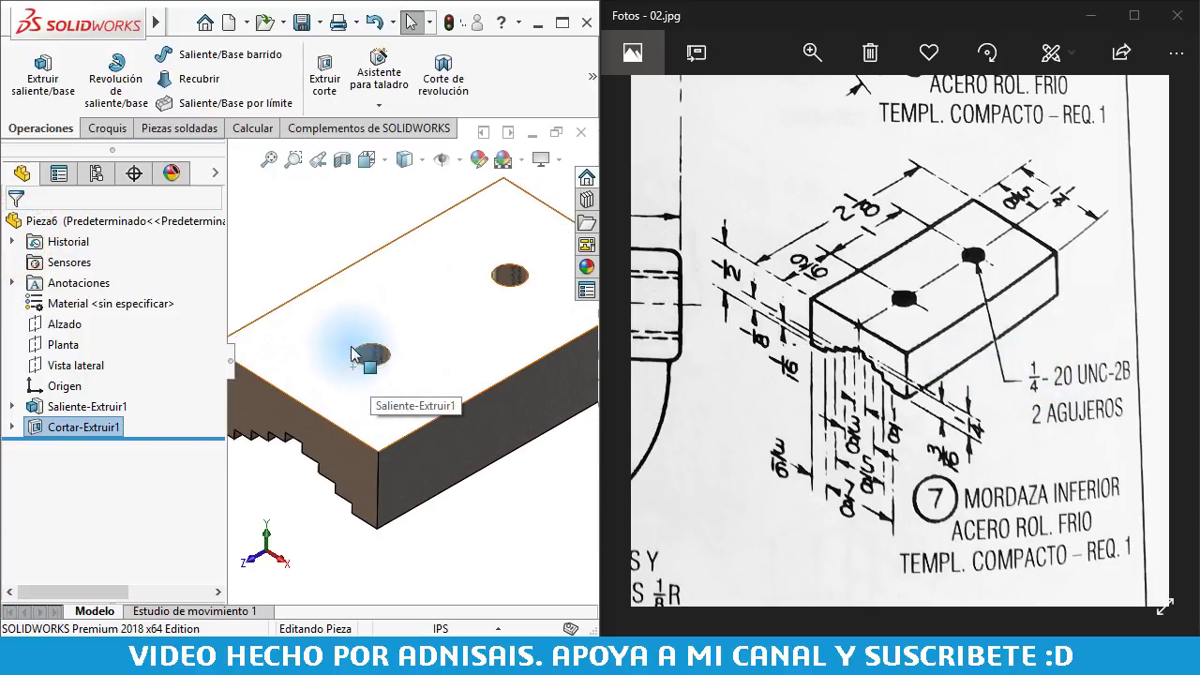
left_click(301, 244)
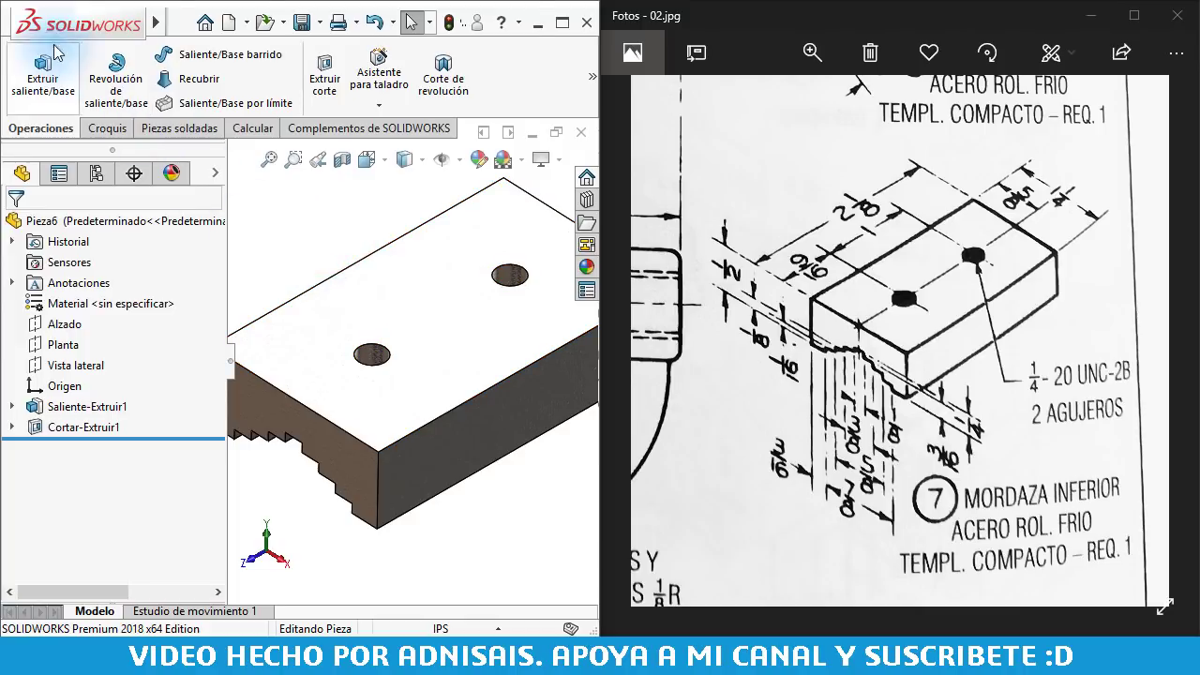
Add a 1/4-20 cosmetic thread to both hole edges
left_click(189, 22)
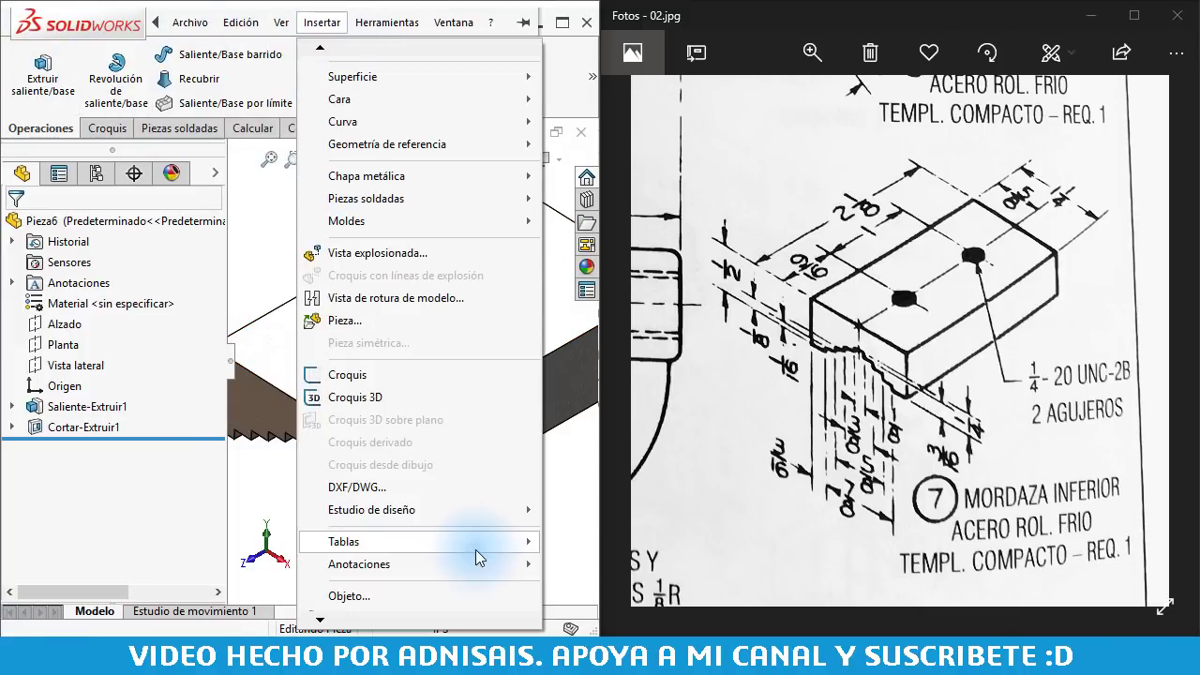
mouse_move(359, 564)
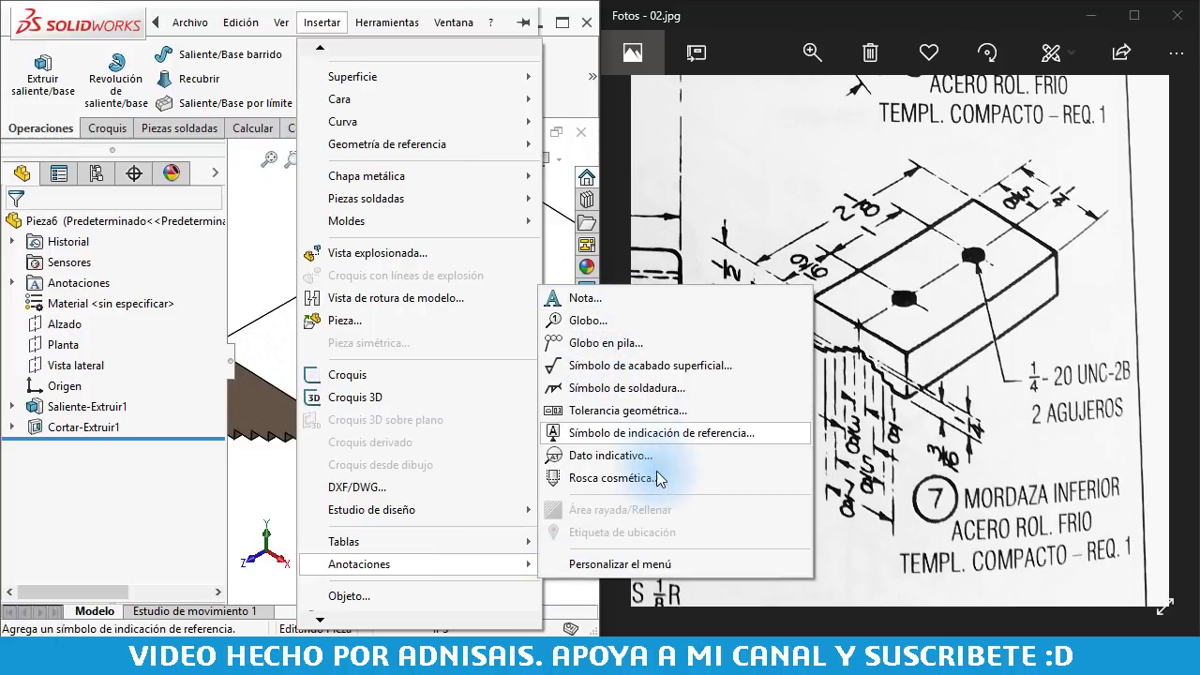
left_click(610, 478)
left_click(101, 319)
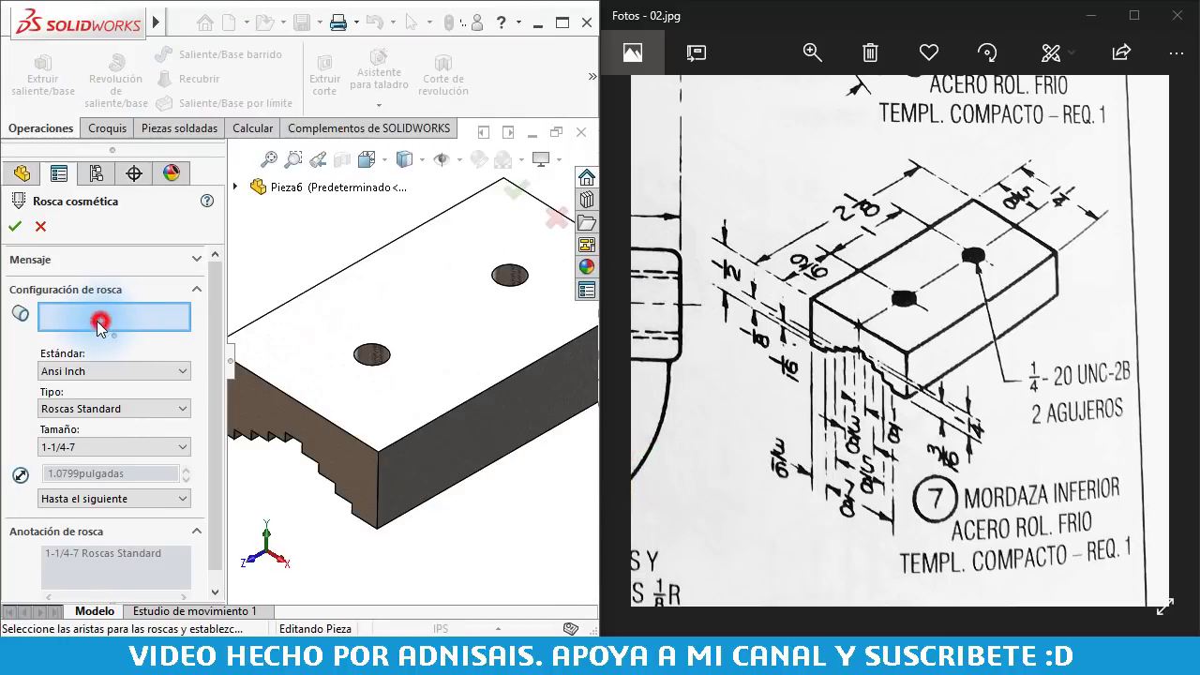
left_click(375, 350)
left_click(508, 285)
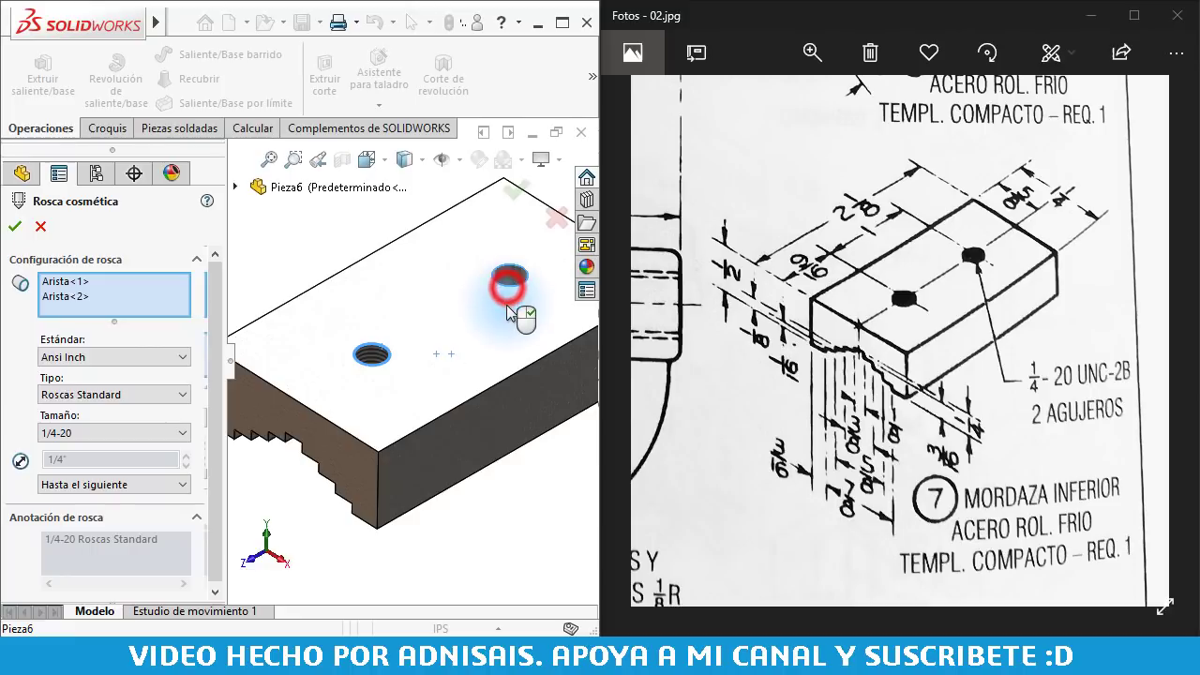
scroll(499, 298, "down", 2)
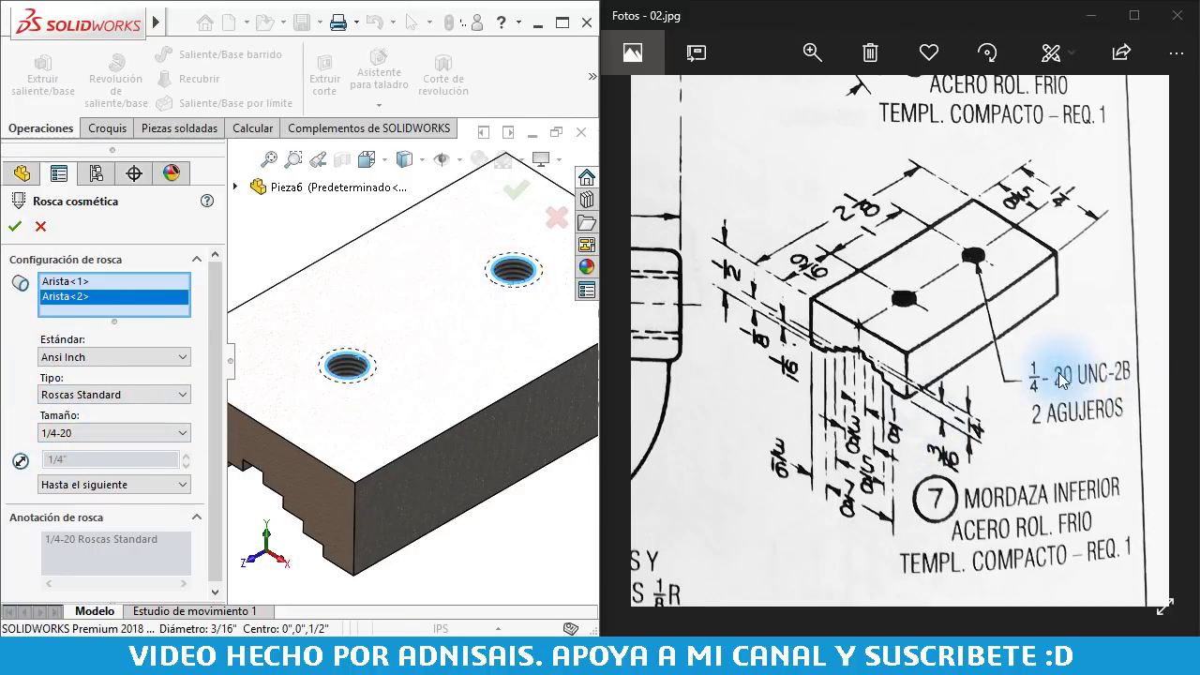
left_click(17, 229)
mouse_move(319, 234)
middle_mouse_down()
mouse_move(417, 355)
mouse_move(513, 289)
mouse_move(482, 307)
middle_mouse_up()
scroll(512, 288, "down", 3)
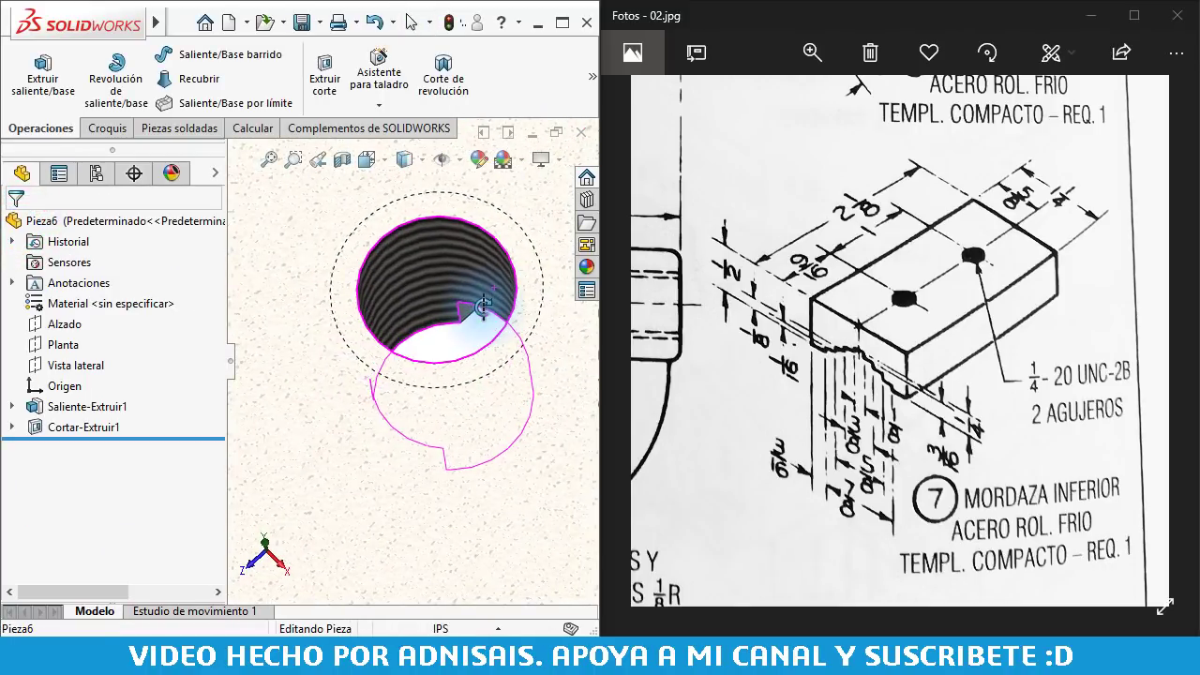
scroll(469, 305, "up", 3)
scroll(340, 248, "up", 3)
key("ctrl+7")
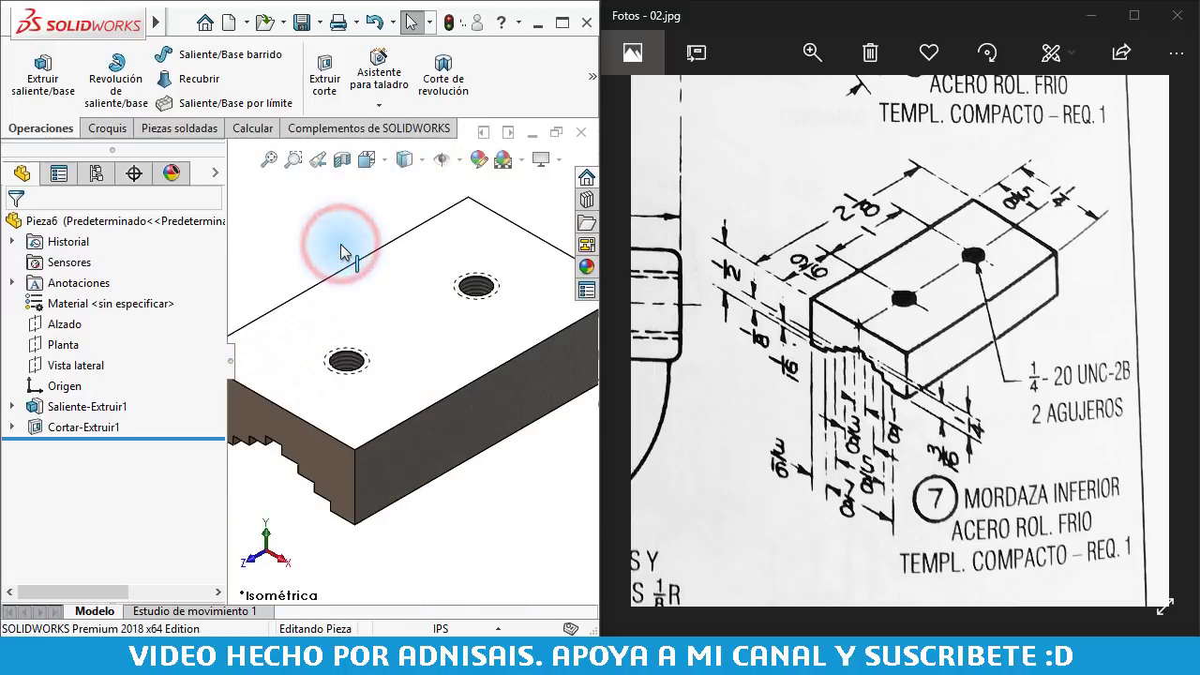
Save the block part as 9090909-91
left_click(304, 27)
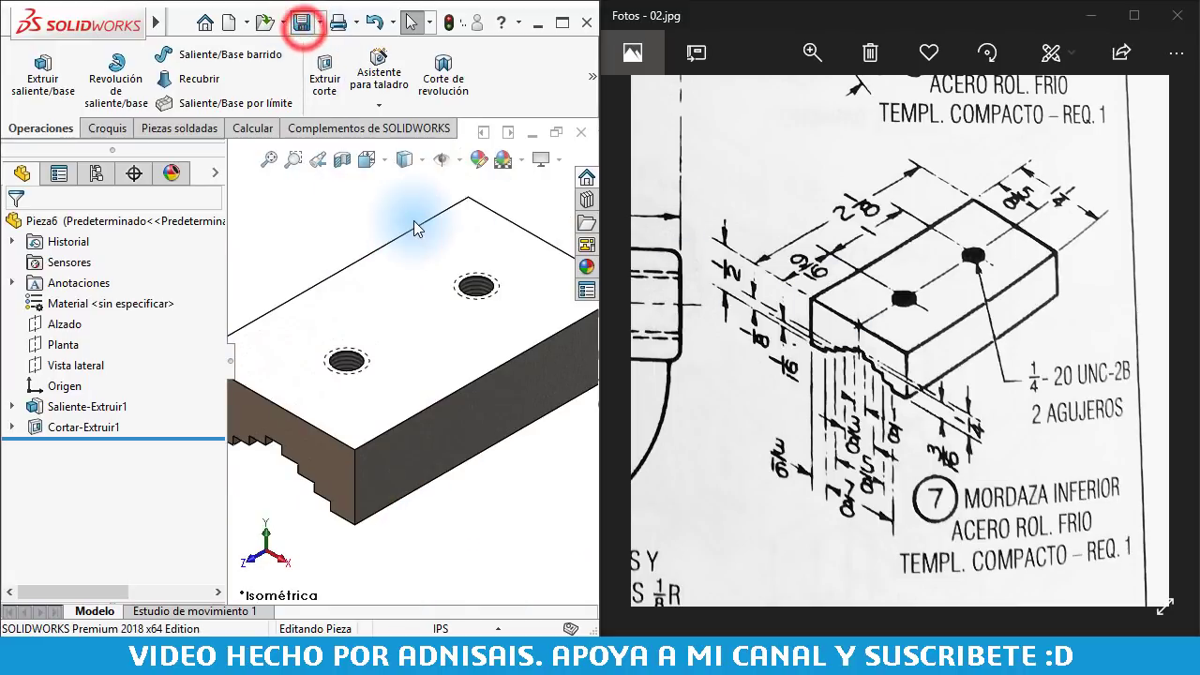
type("9090909")
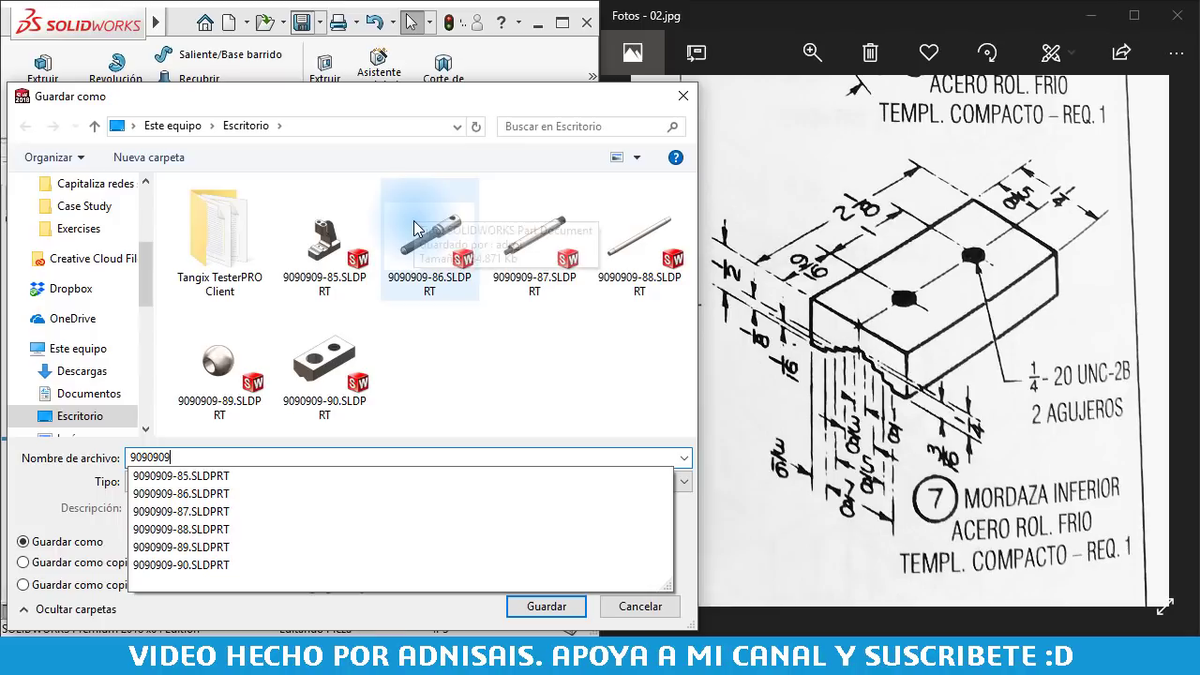
type("-91")
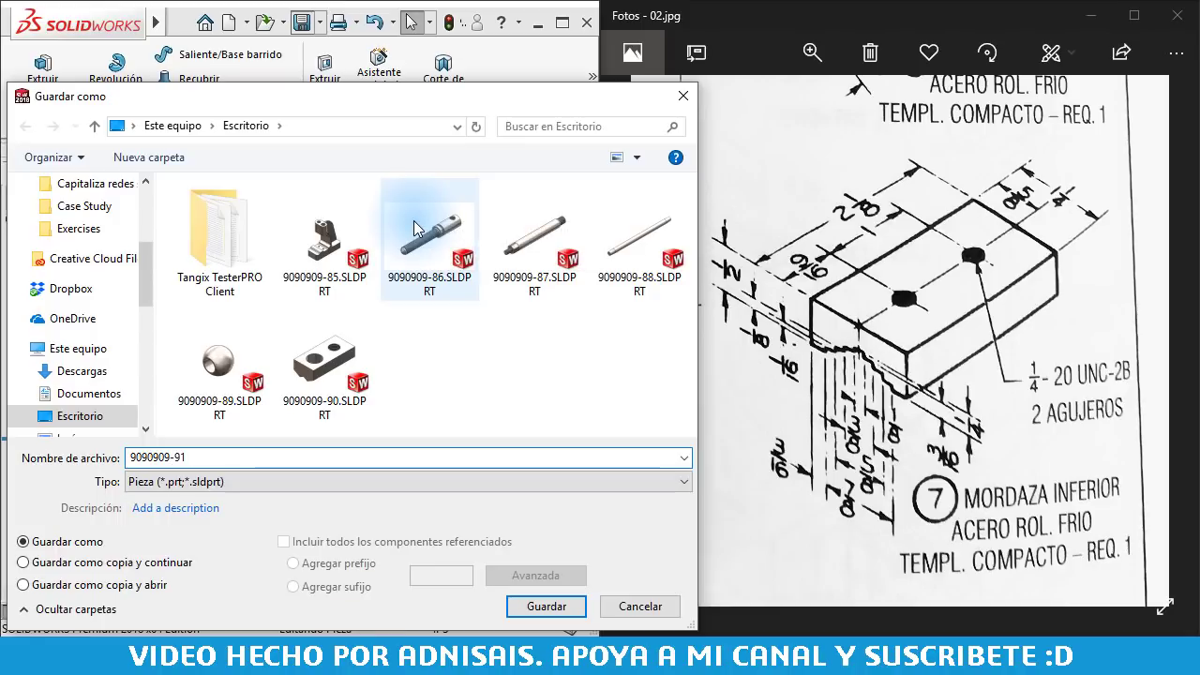
key("Return")
left_click_drag(924, 375, 1012, 286)
Zoom the reference drawing to the SUJETADOR detail and create a new part
double_click(965, 337)
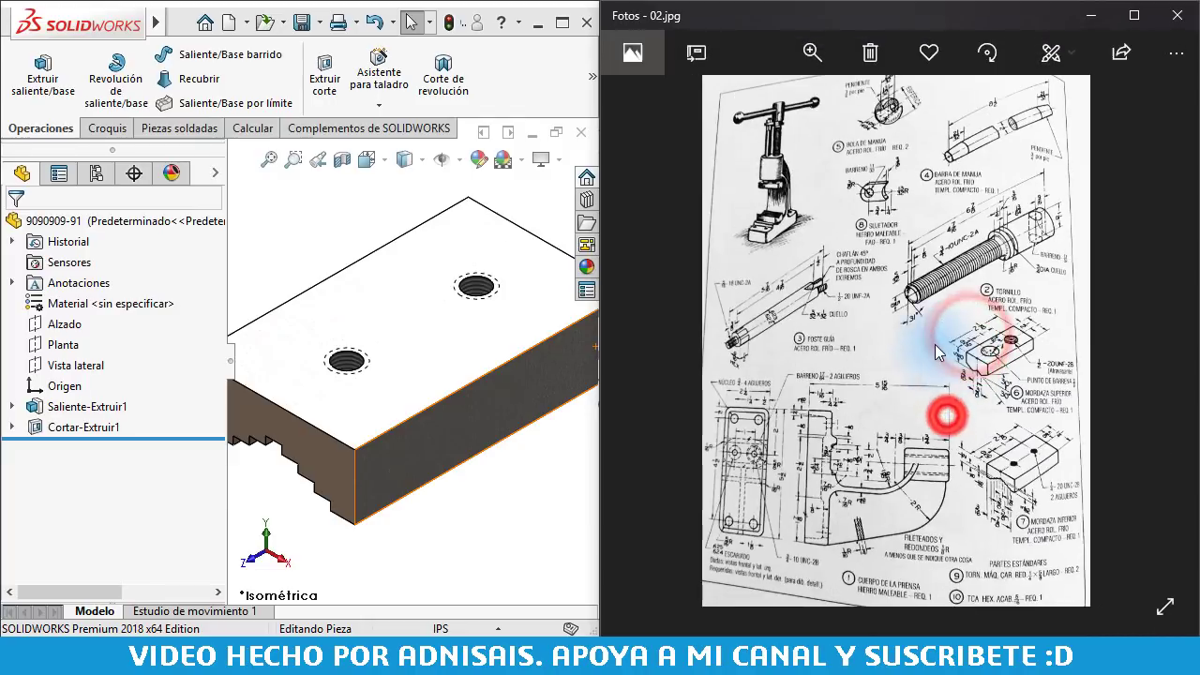
double_click(872, 201)
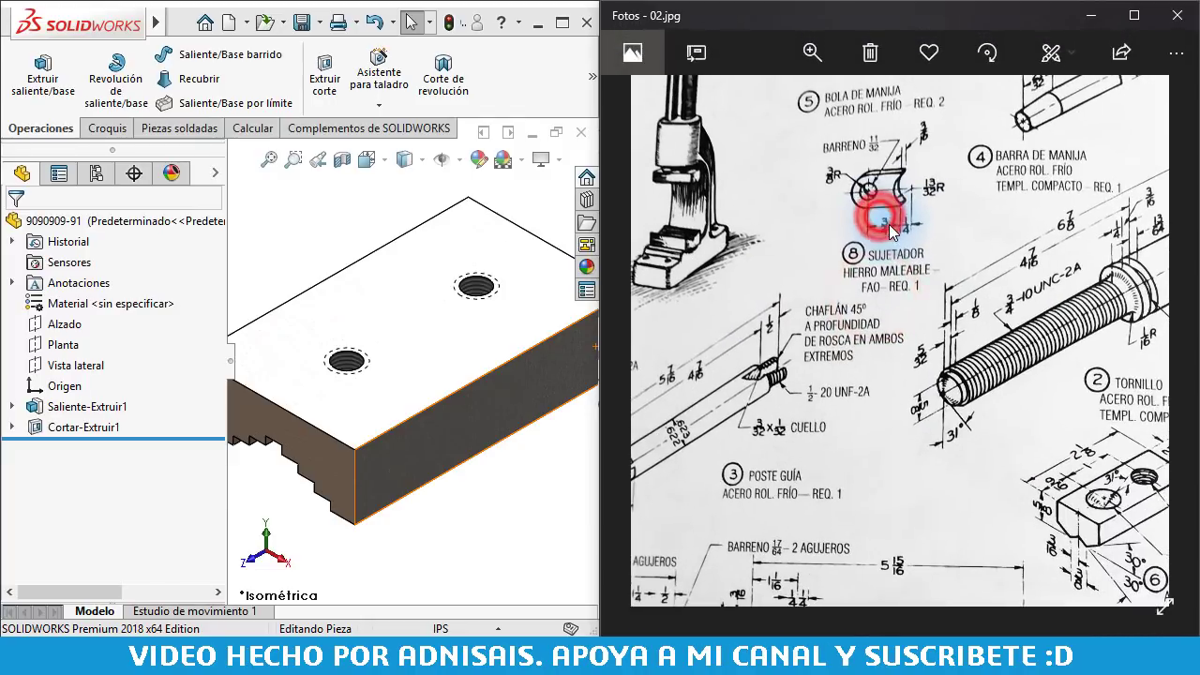
left_click_drag(897, 226, 923, 262)
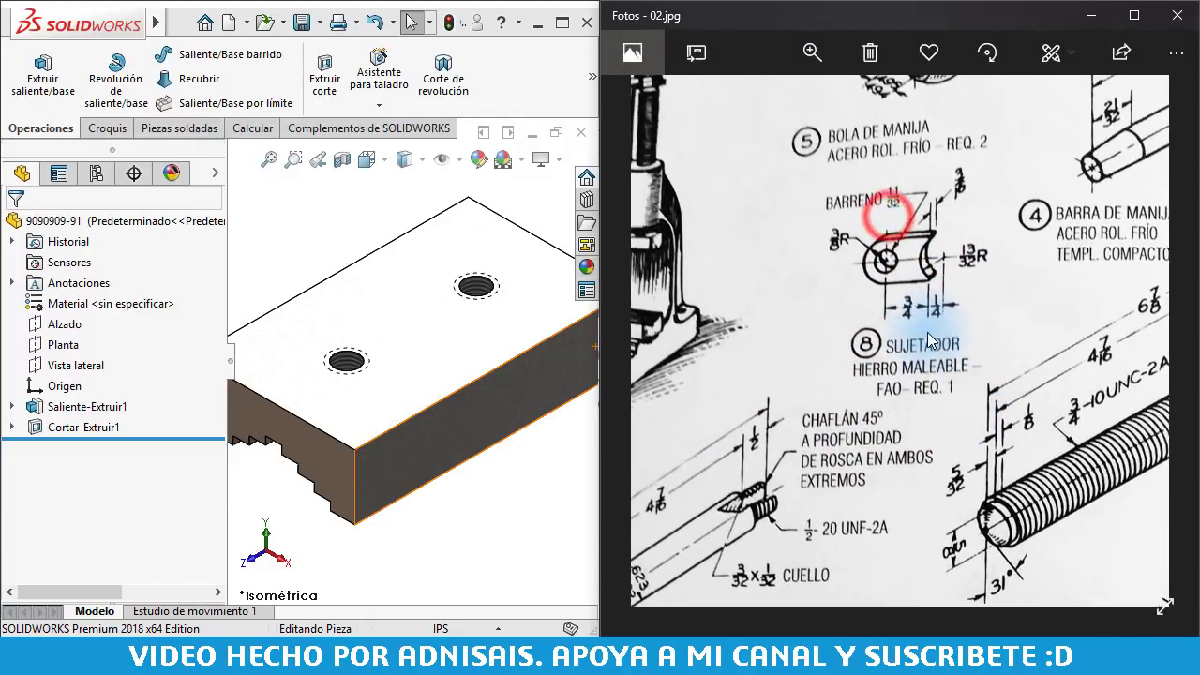
scroll(924, 263, "up", 2)
left_click(304, 215)
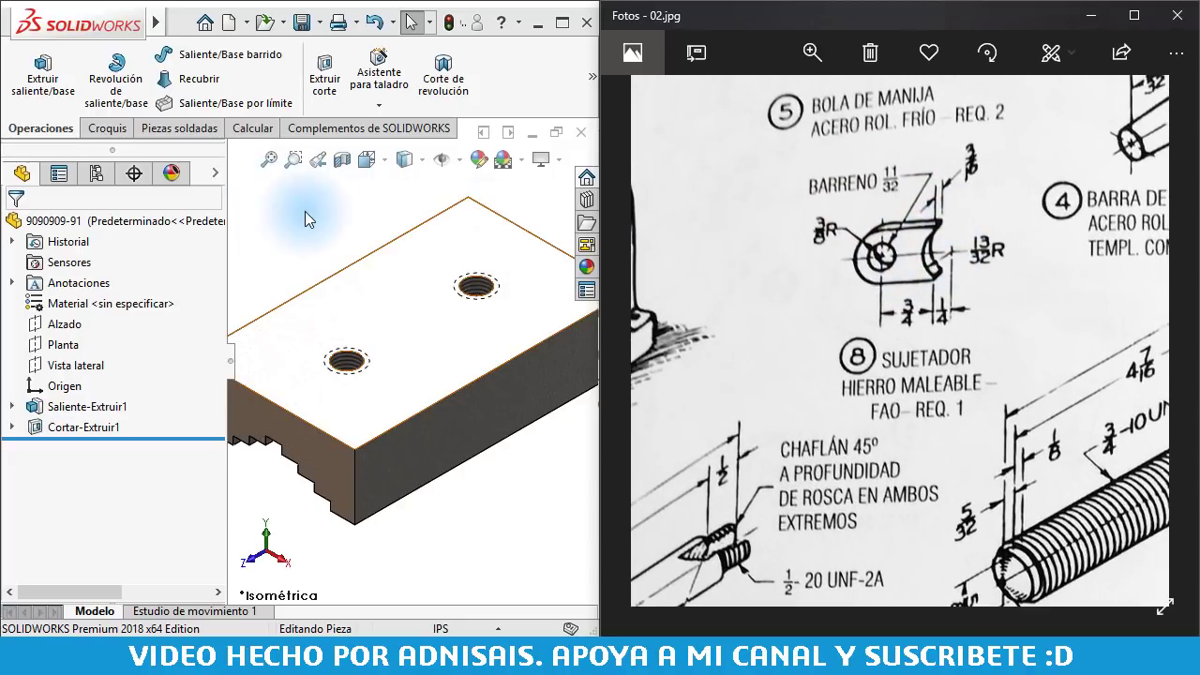
left_click(229, 22)
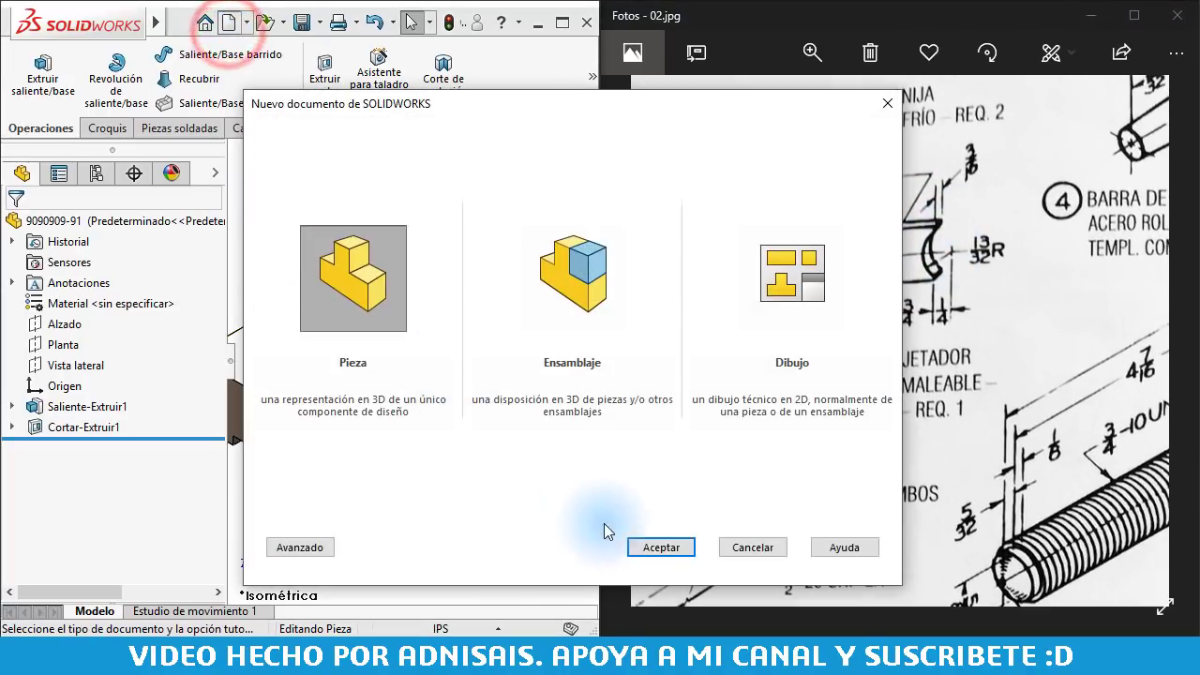
left_click(641, 544)
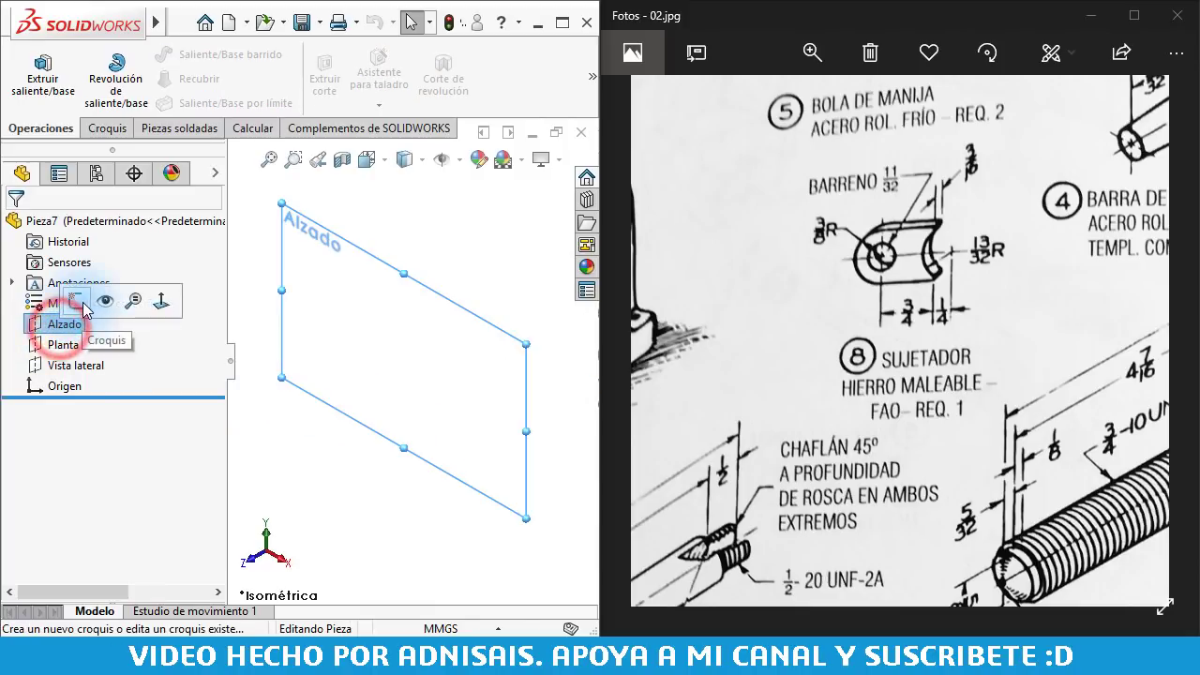
Sketch a straight slot starting at the origin on the front plane
left_click(85, 300)
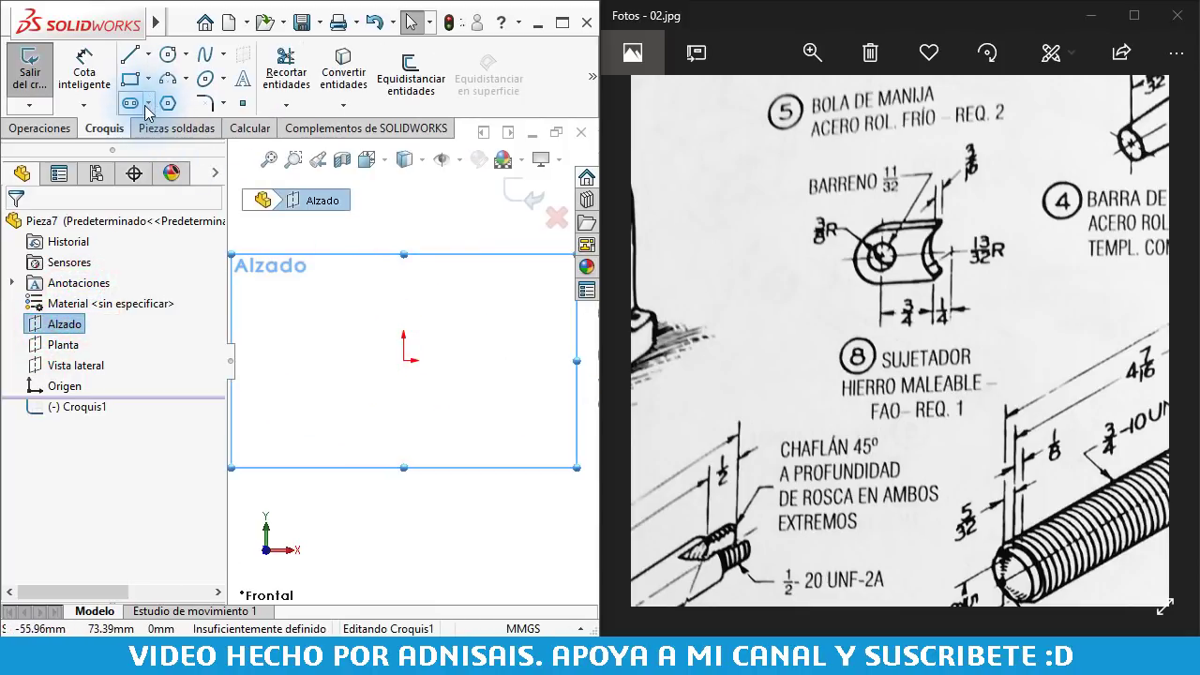
left_click(131, 103)
left_click(404, 361)
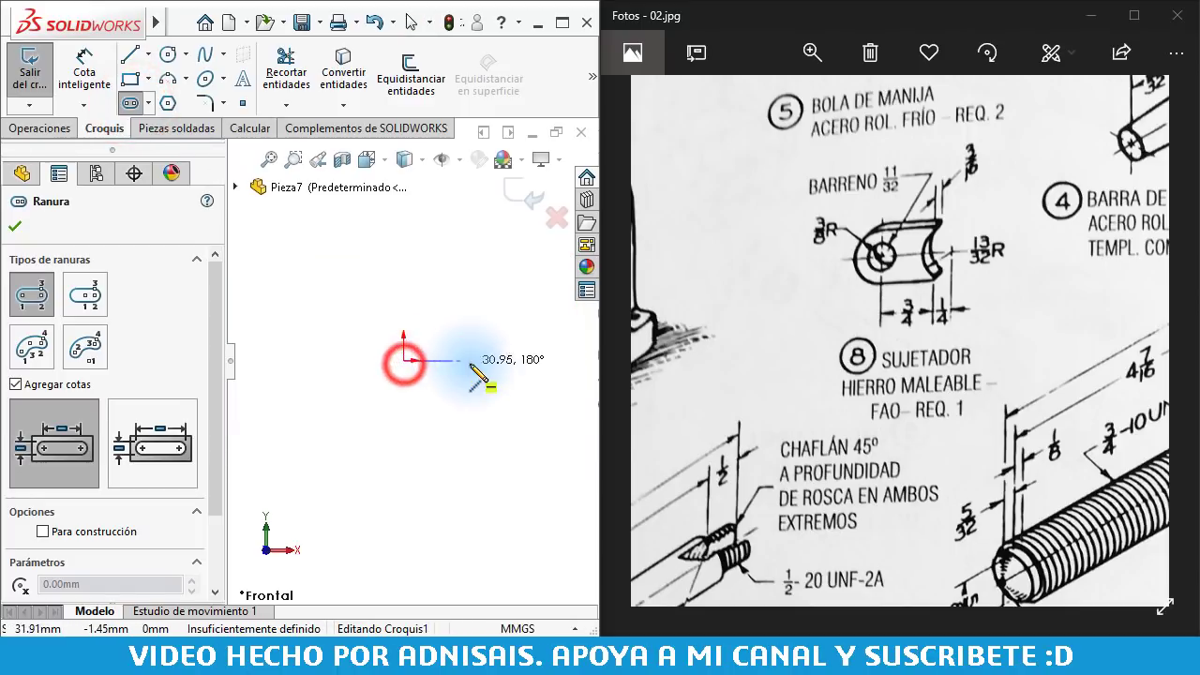
left_click(494, 360)
left_click(512, 421)
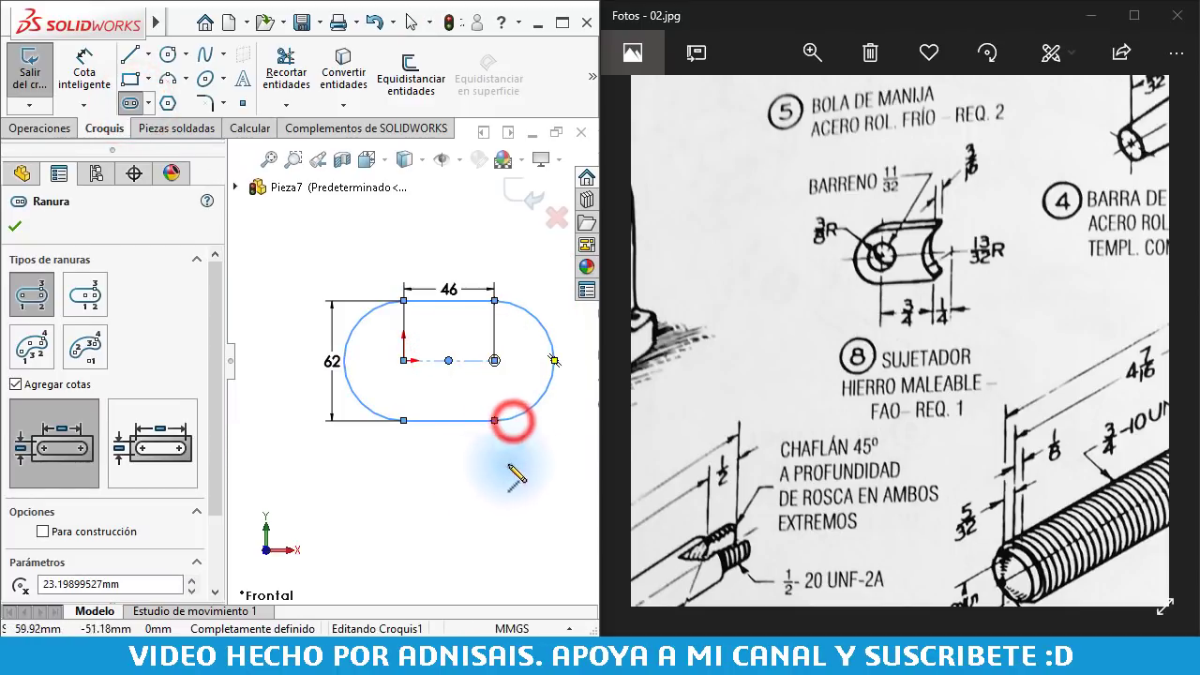
key("Escape")
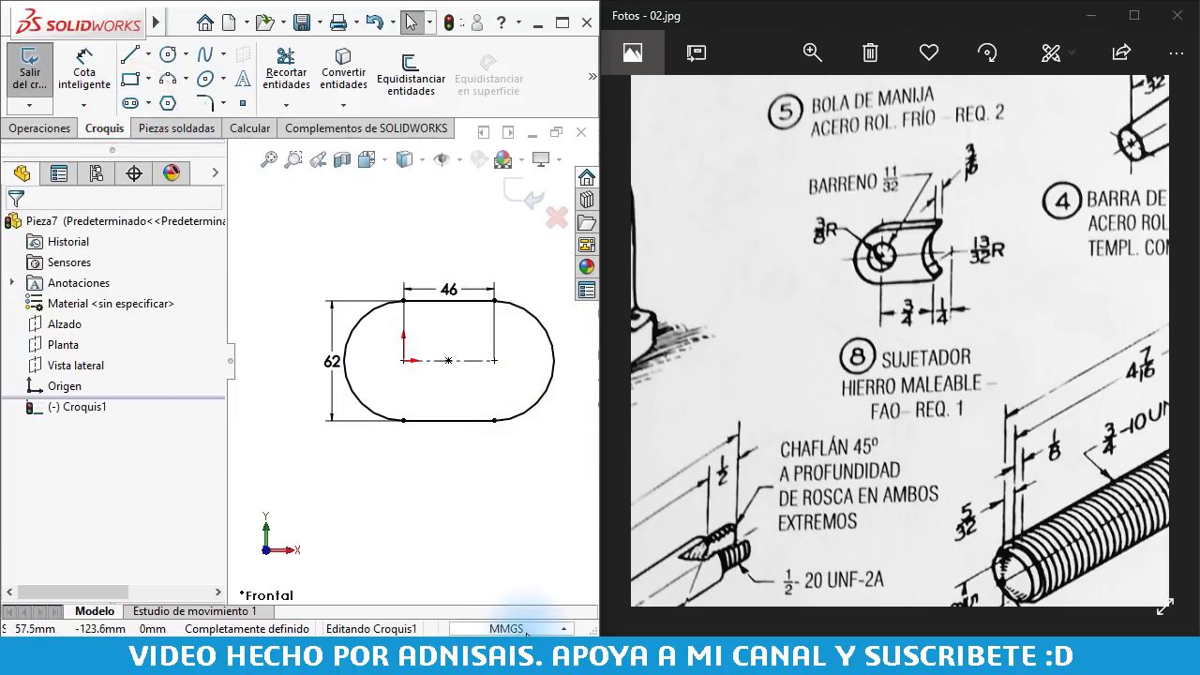
Switch the part's unit system to IPS and open the document unit settings
left_click(526, 627)
left_click(518, 569)
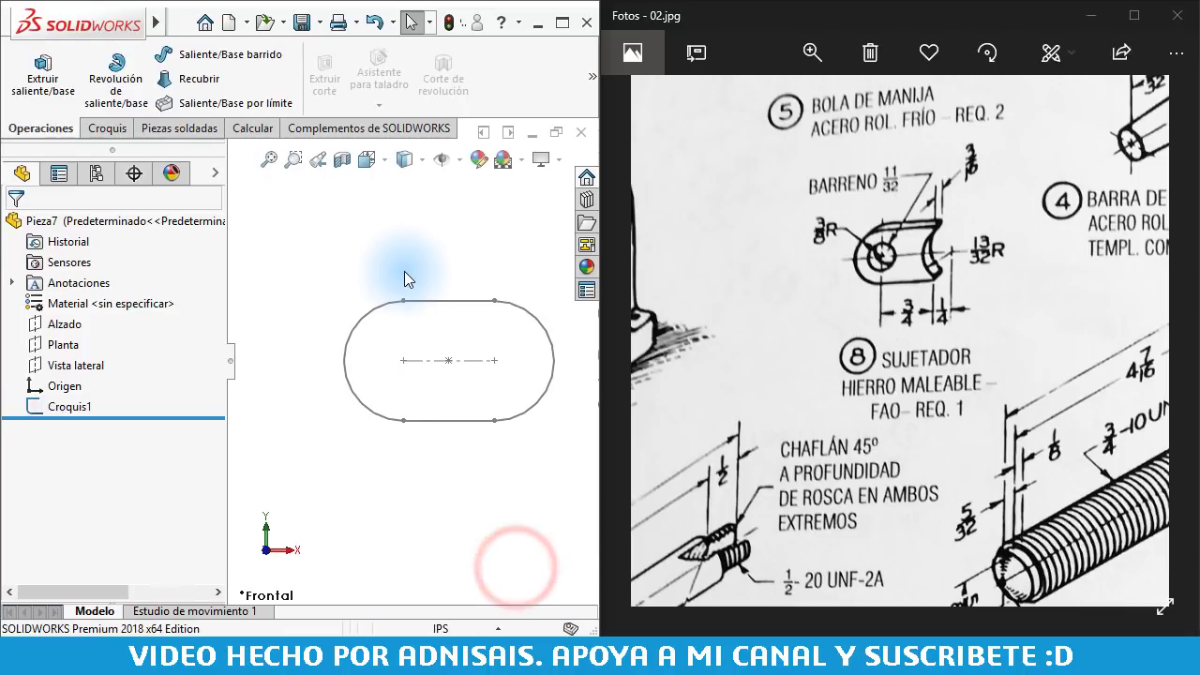
left_click(488, 624)
left_click(423, 407)
type("64")
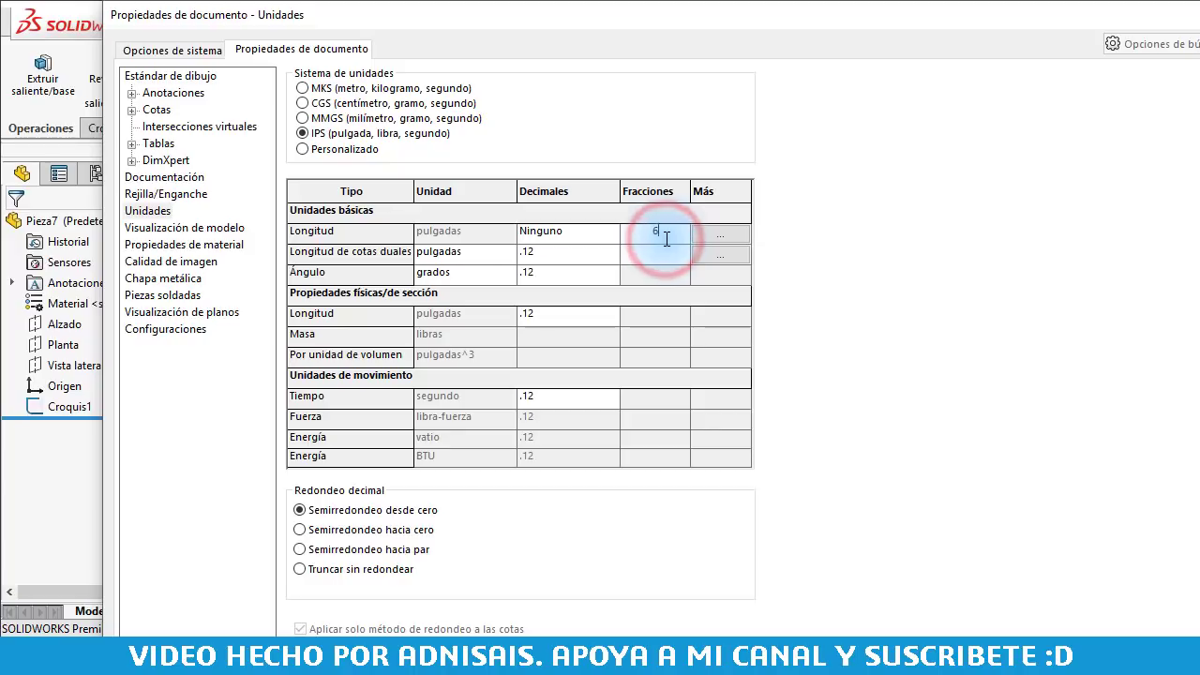
Set the ANSI drafting standard and turn on shaded cosmetic threads in document properties
left_click(173, 79)
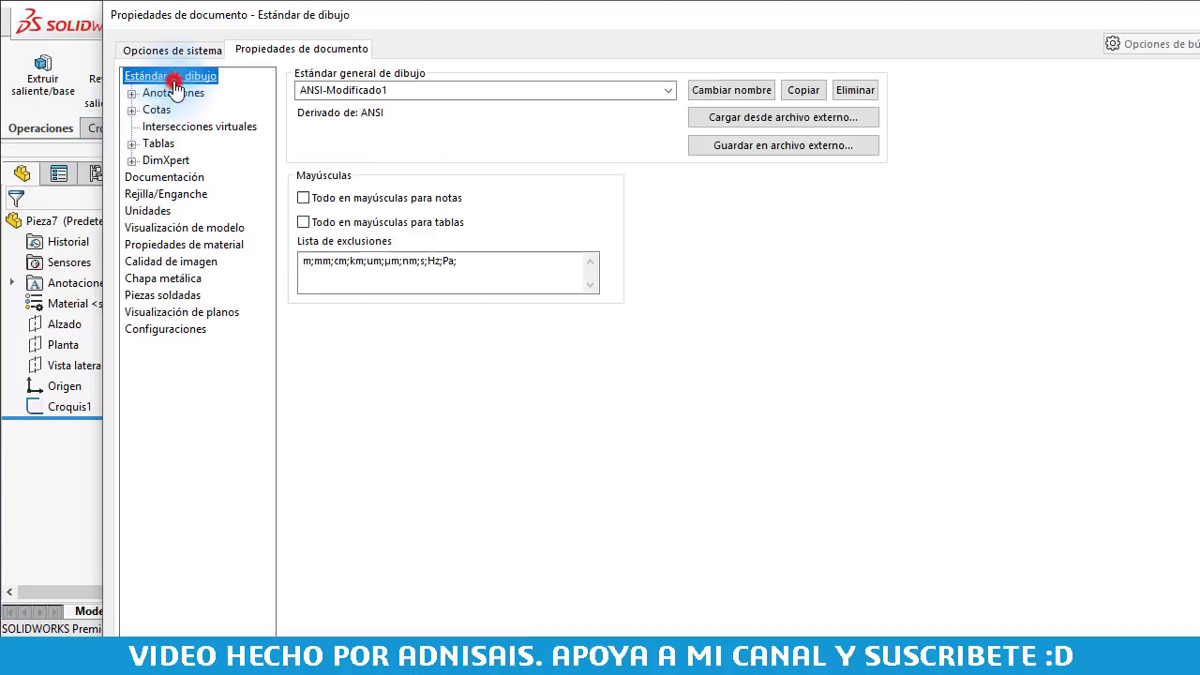
left_click(667, 87)
left_click(597, 112)
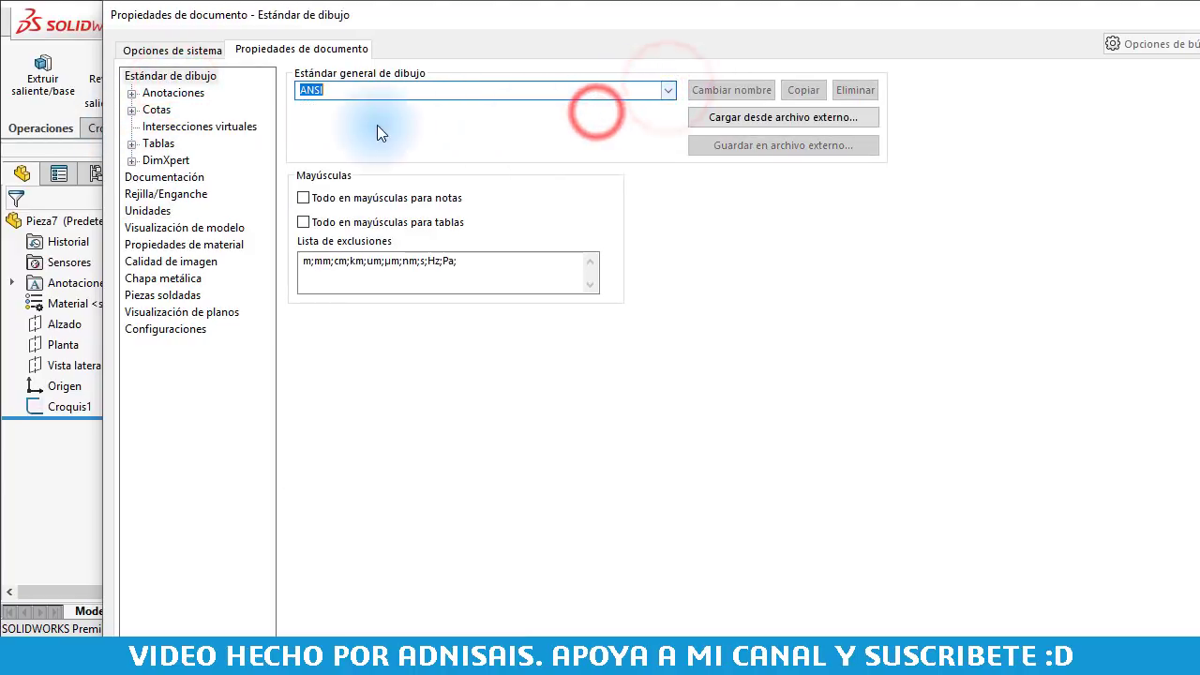
left_click(164, 177)
left_click(472, 90)
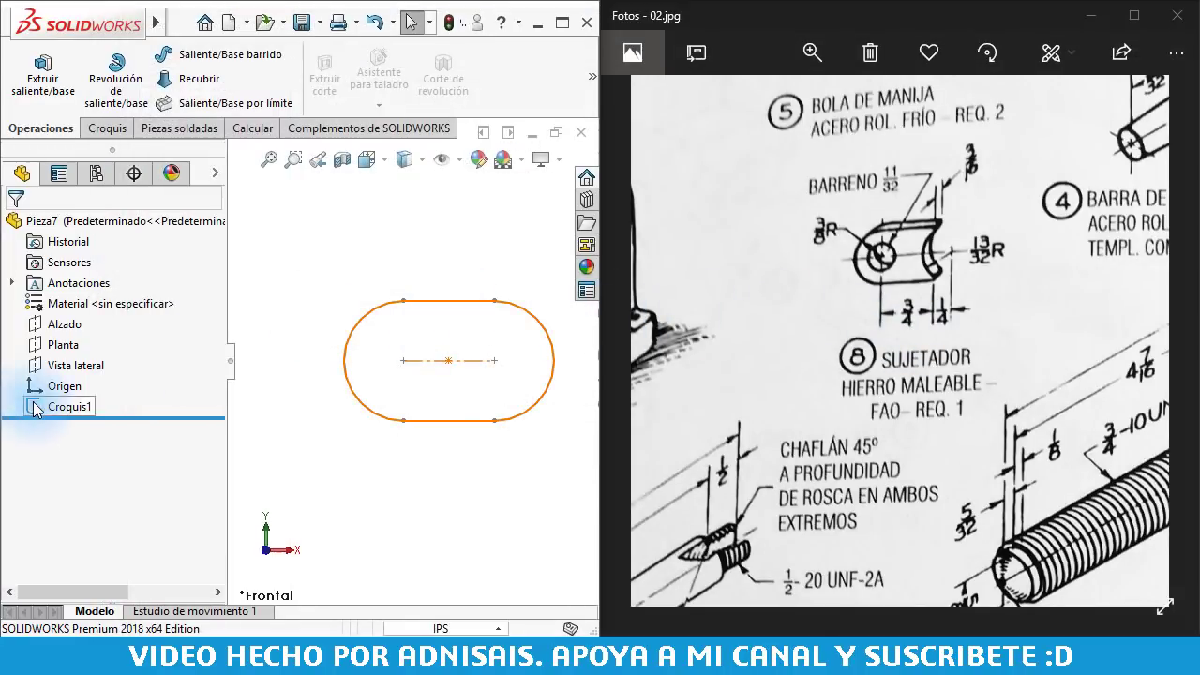
In the slot sketch, delete the 2.43 and 1.83 dimensions and give the left end arc radius 3/8"
left_click(48, 343)
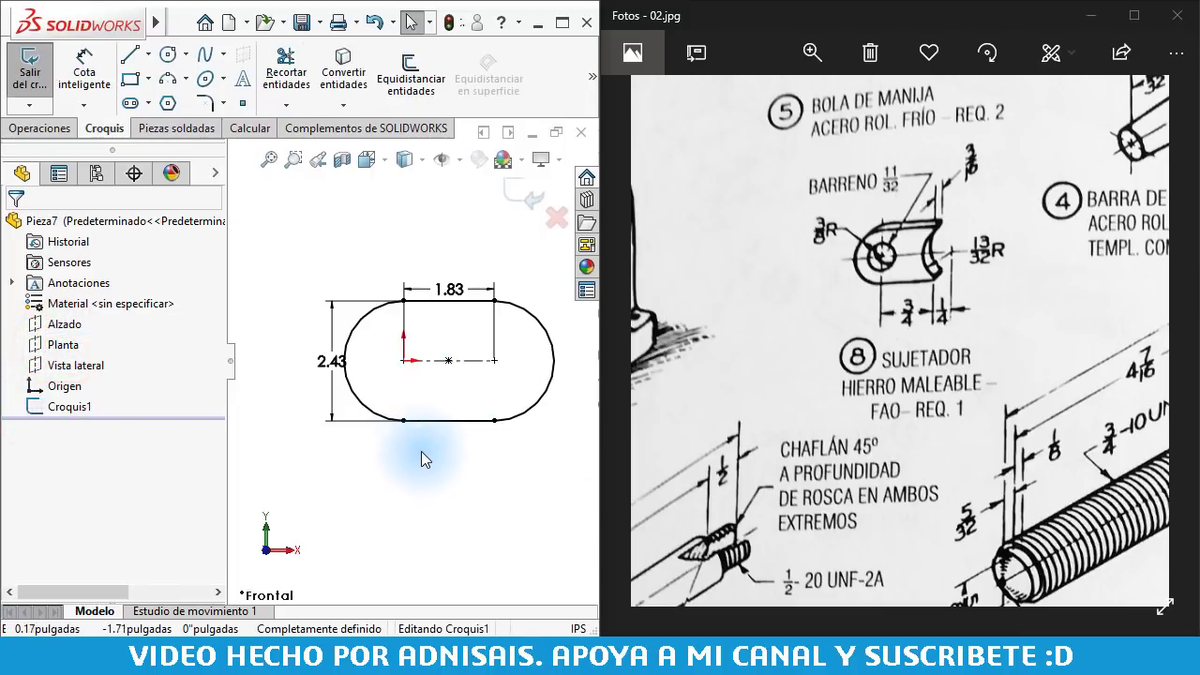
left_click(317, 359)
key("Delete")
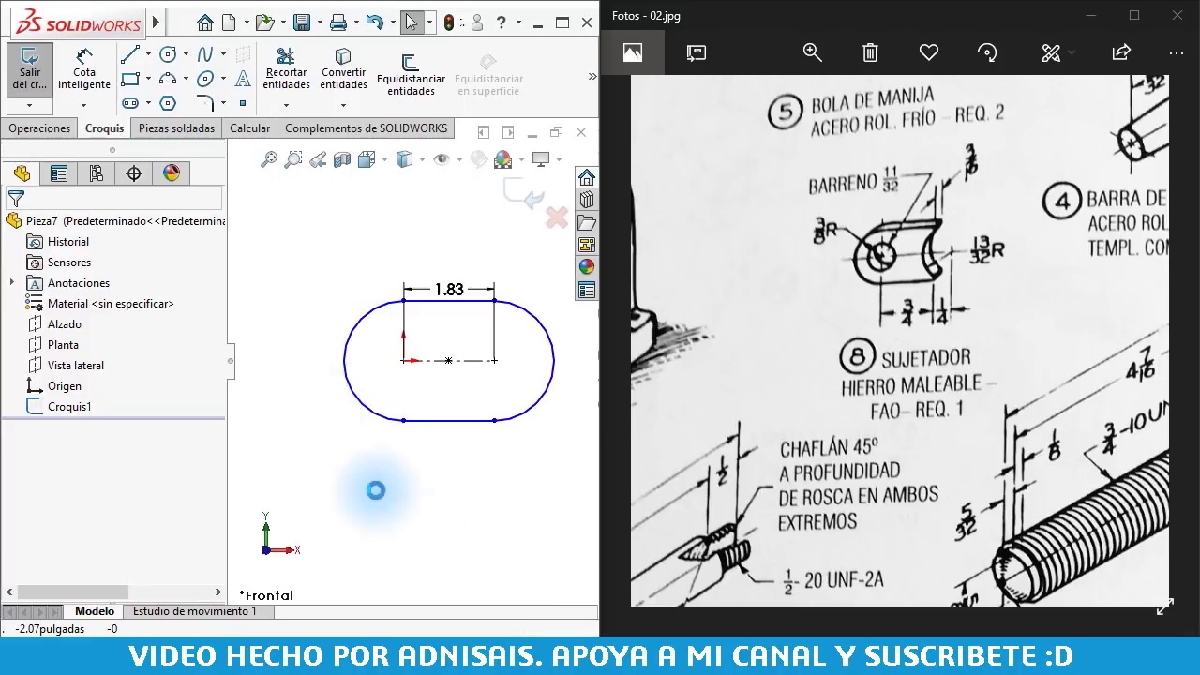
key("d")
left_click(351, 327)
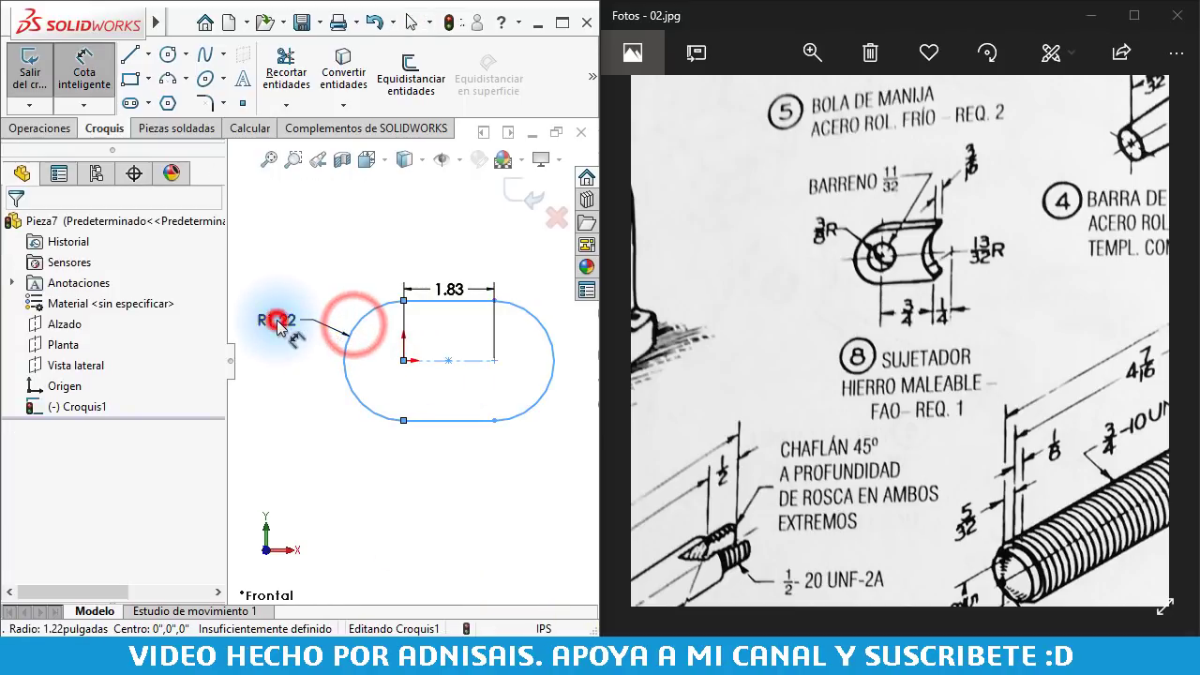
left_click(277, 323)
type("3/")
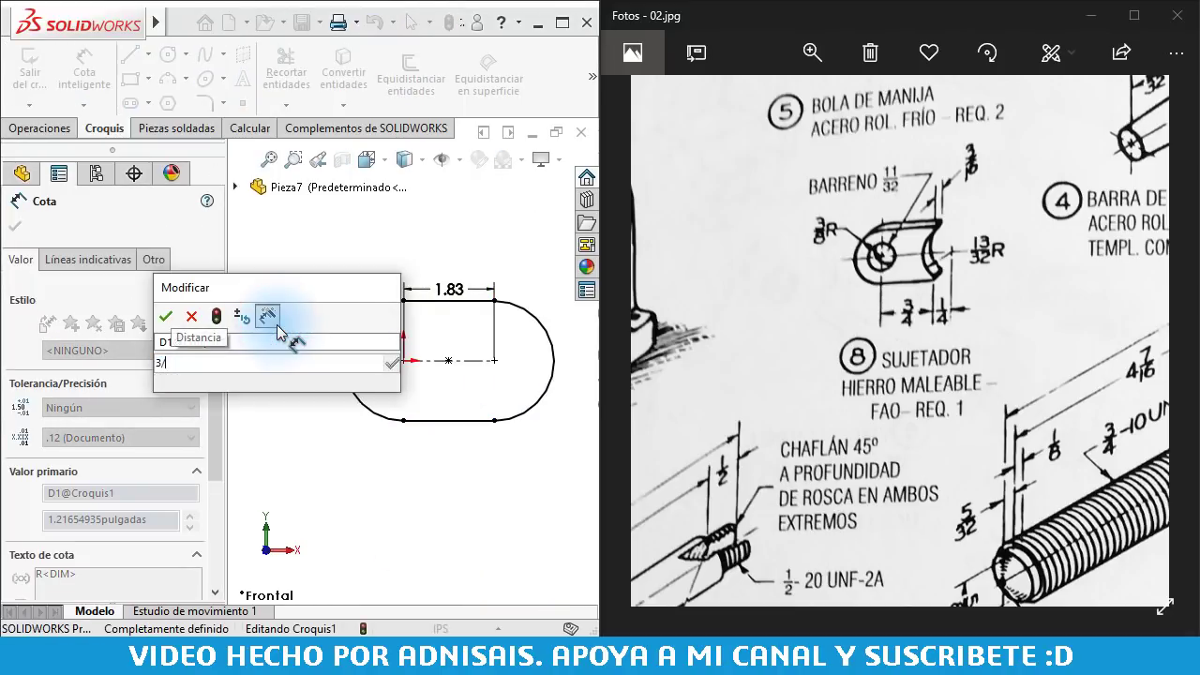
key("Return")
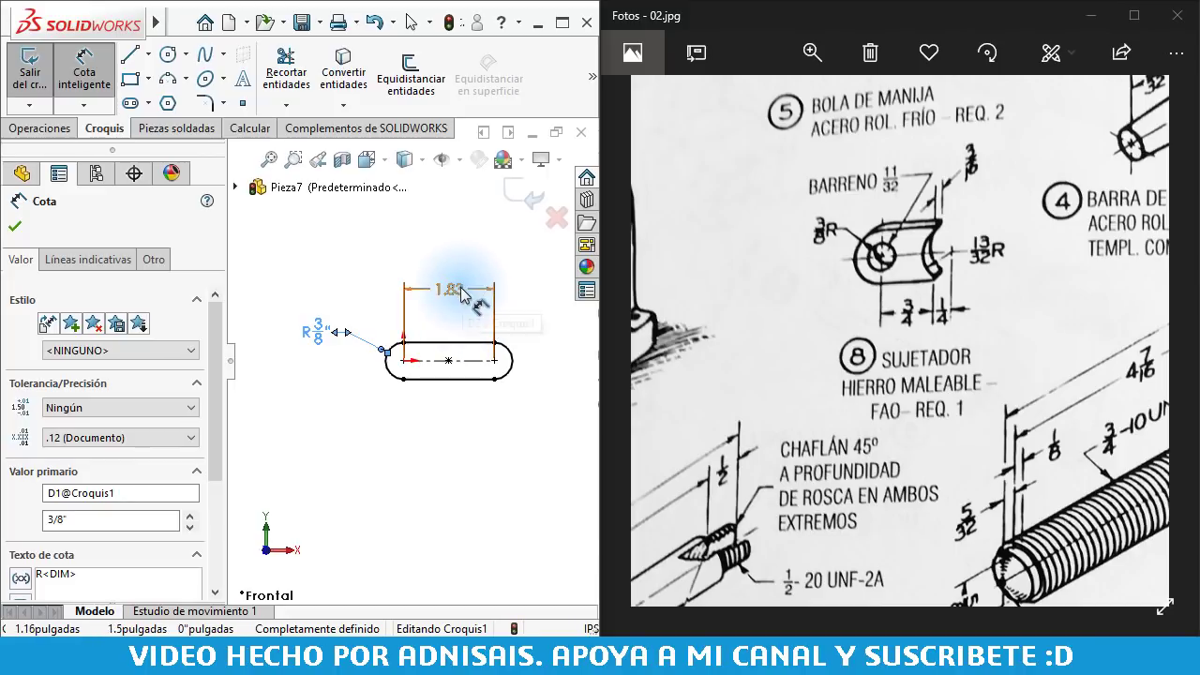
left_click(459, 293)
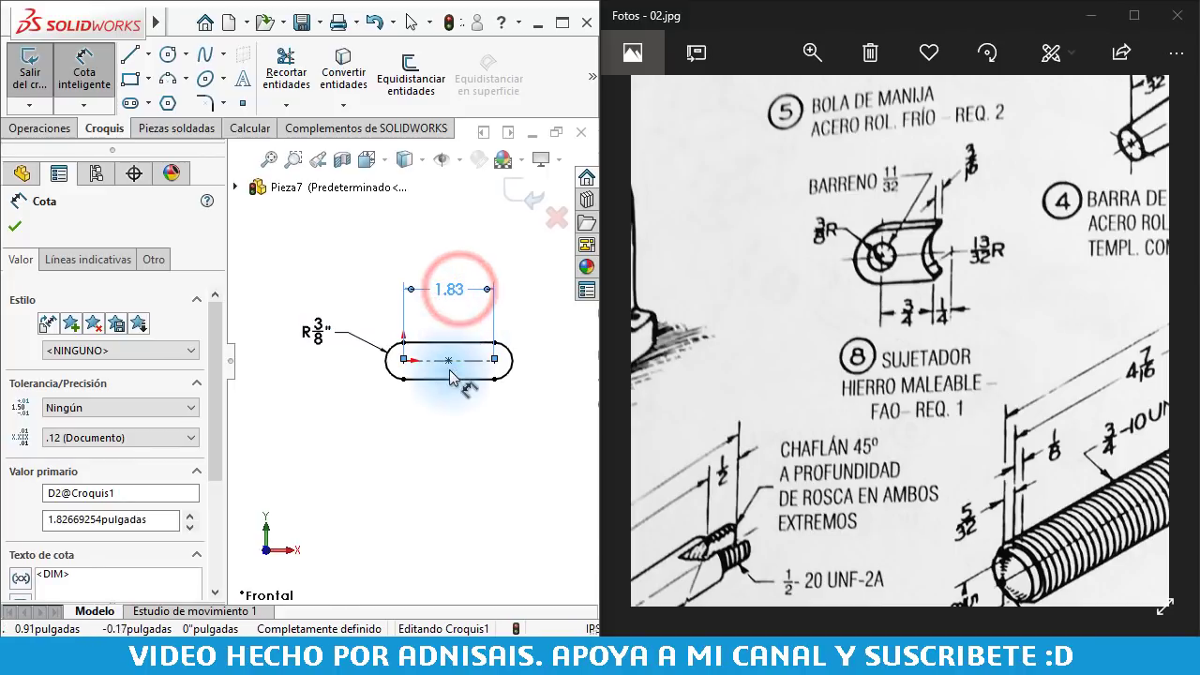
key("Delete")
scroll(466, 401, "down", 1)
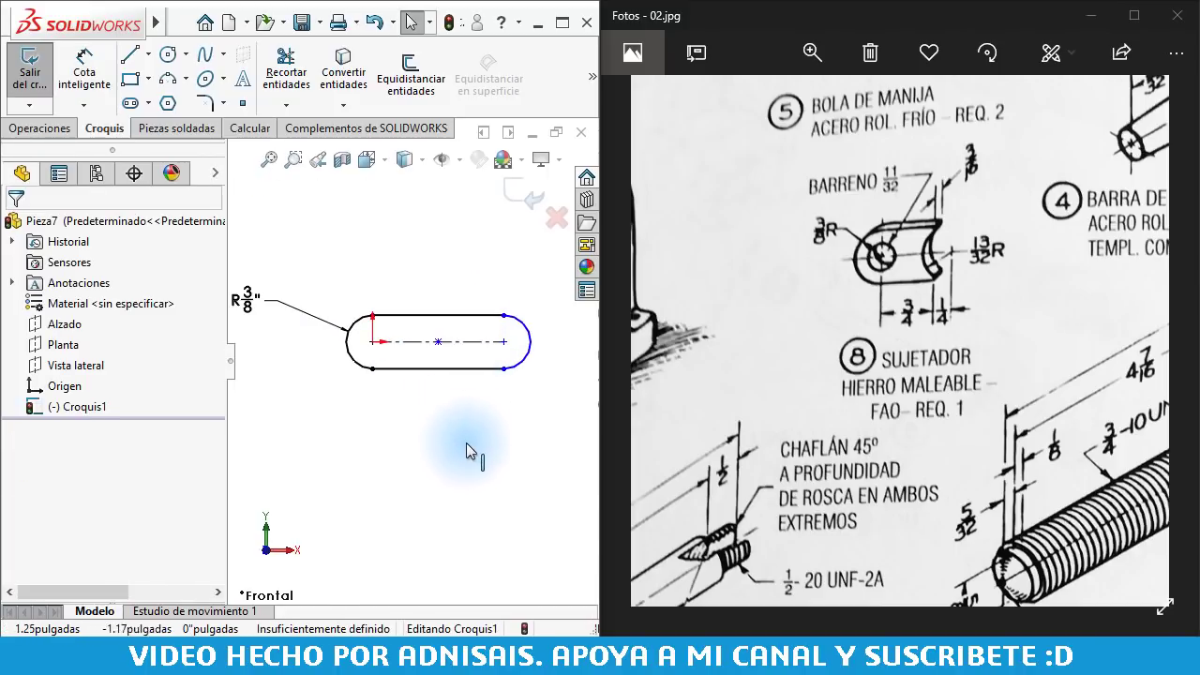
key("c")
scroll(545, 380, "down", 2)
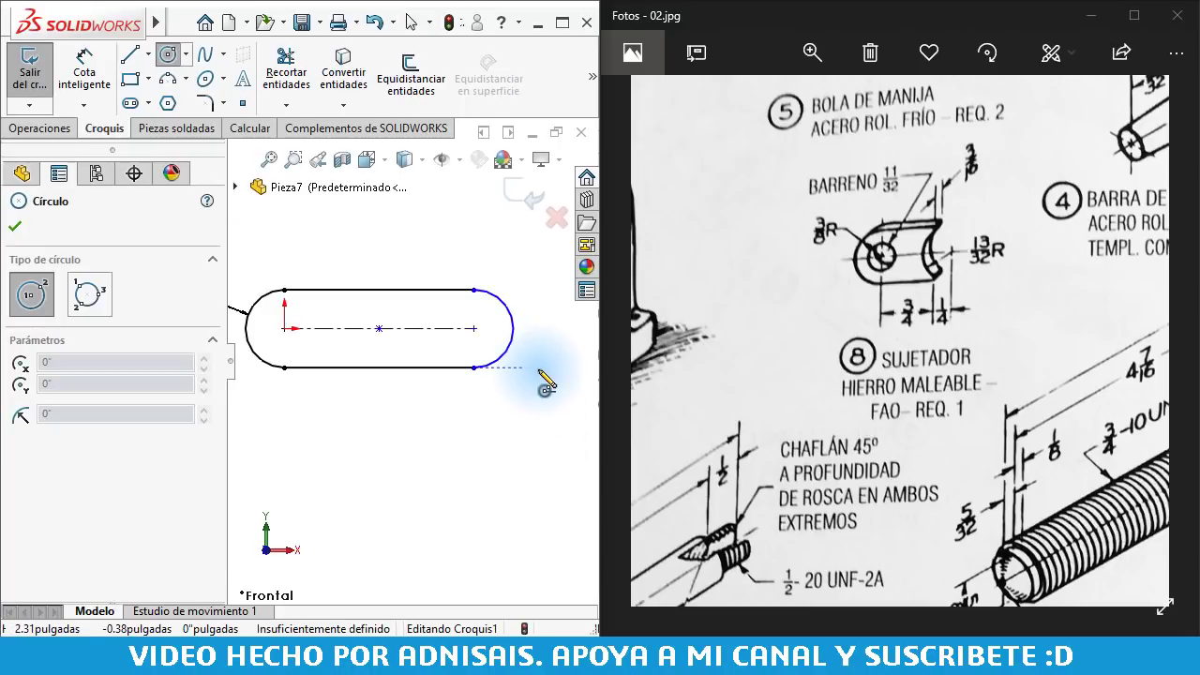
left_click(473, 328)
left_click(473, 291)
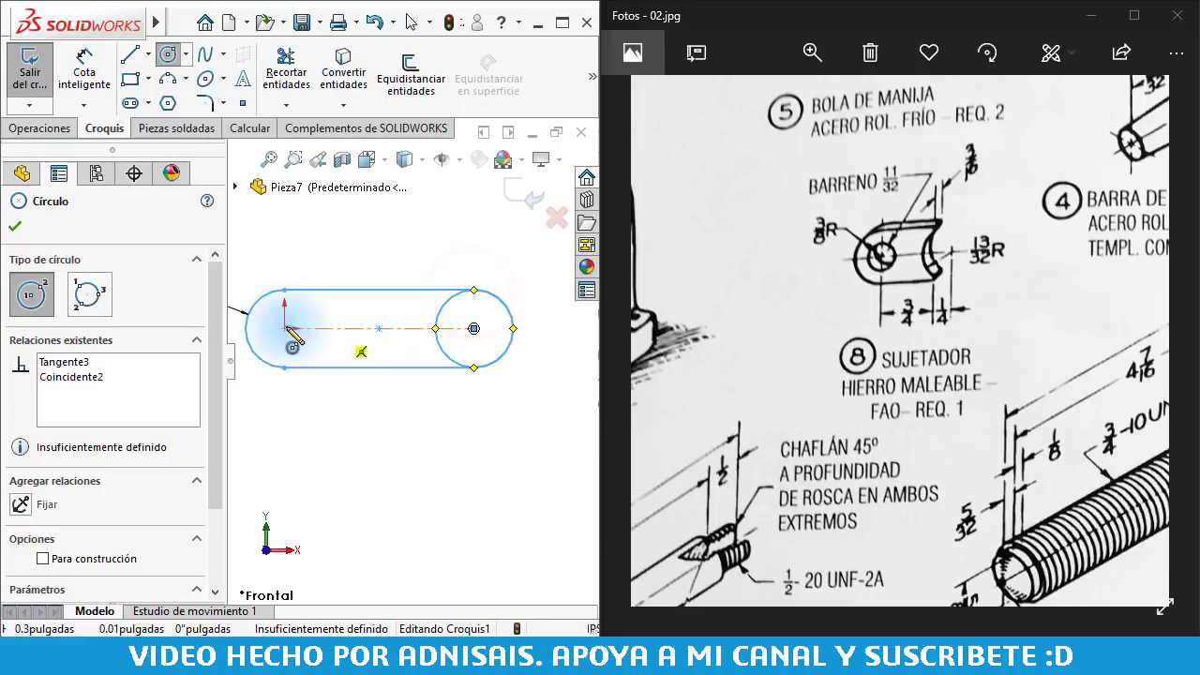
left_click_drag(285, 328, 303, 310)
key("Escape")
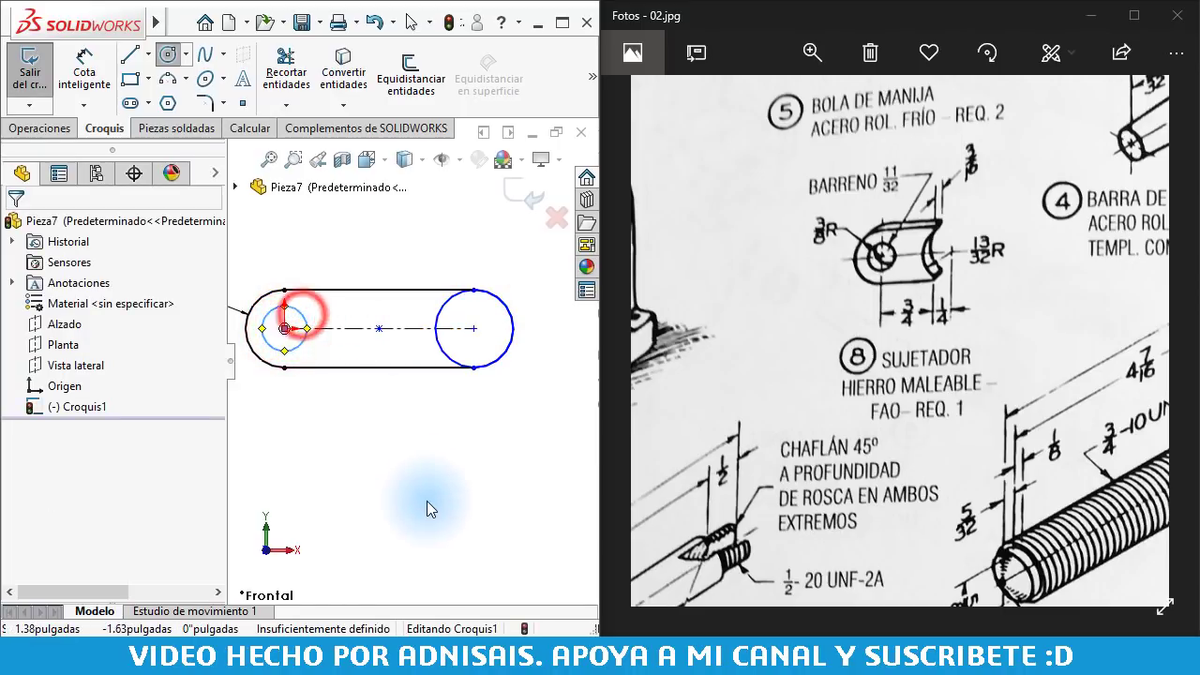
left_click(300, 310)
right_click_drag(301, 310, 310, 263)
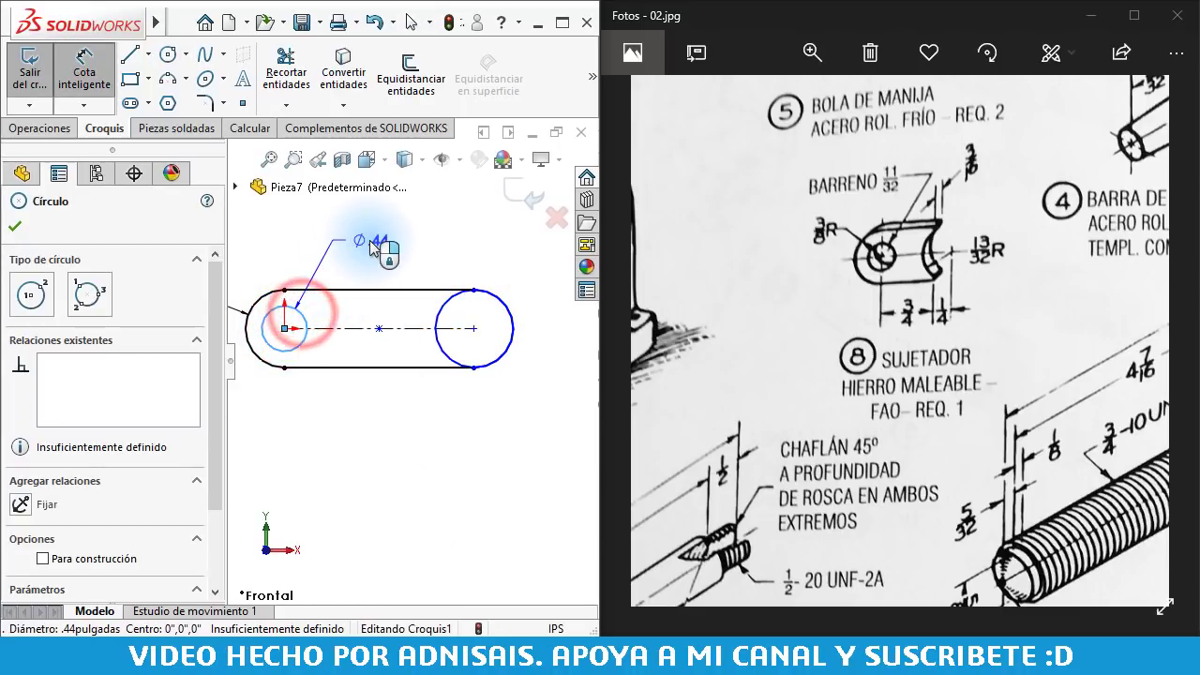
left_click(373, 246)
type("11/3")
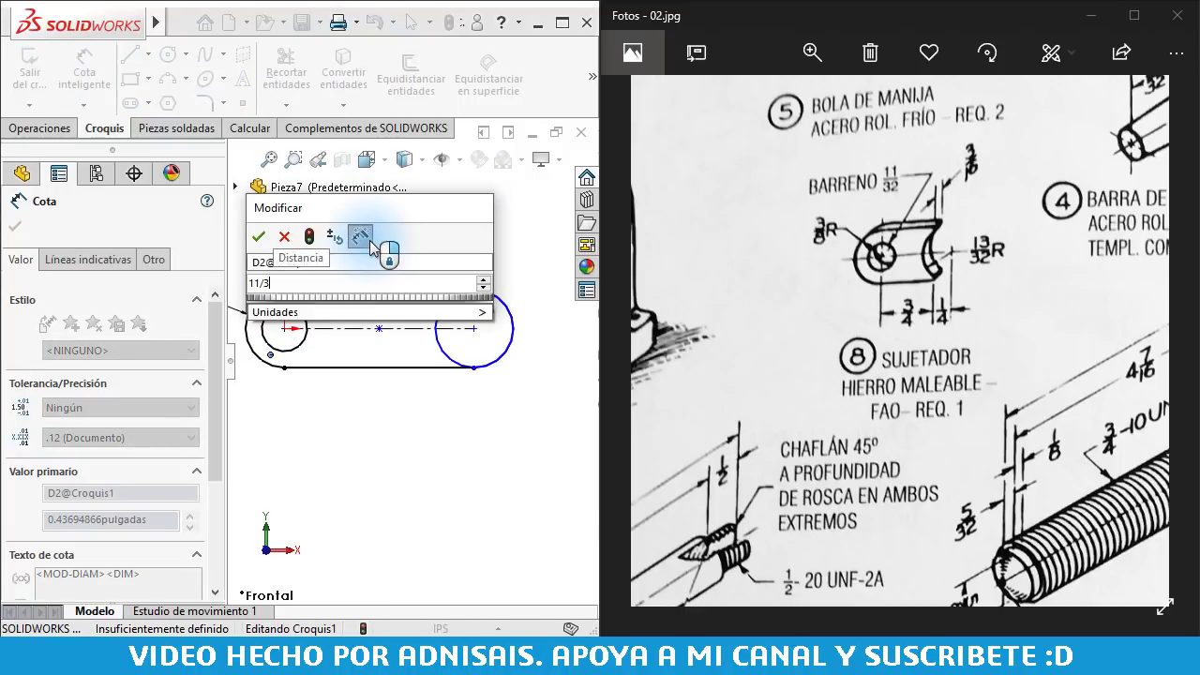
key("Return")
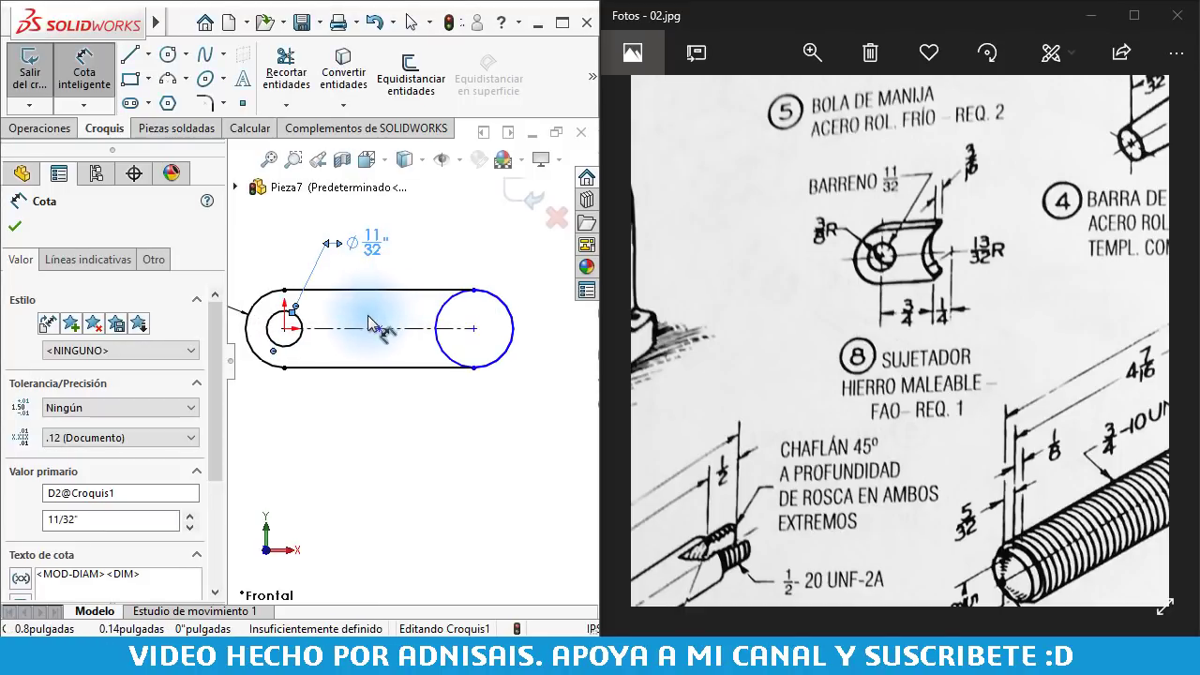
left_click(384, 426)
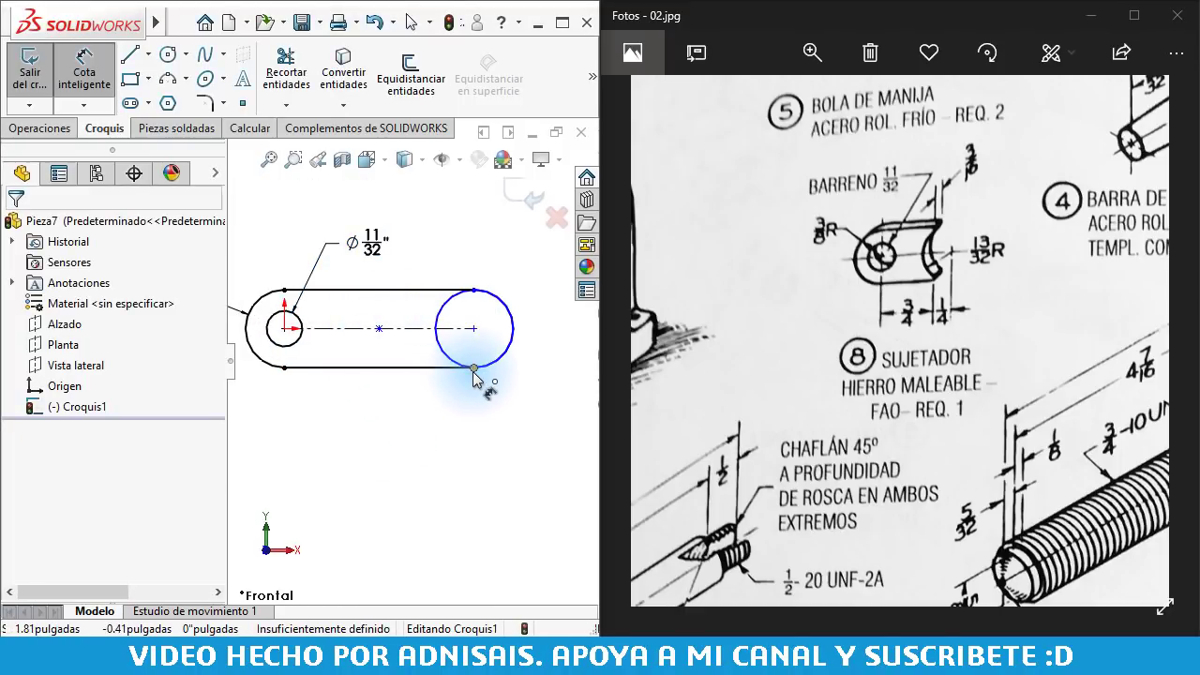
left_click(429, 374)
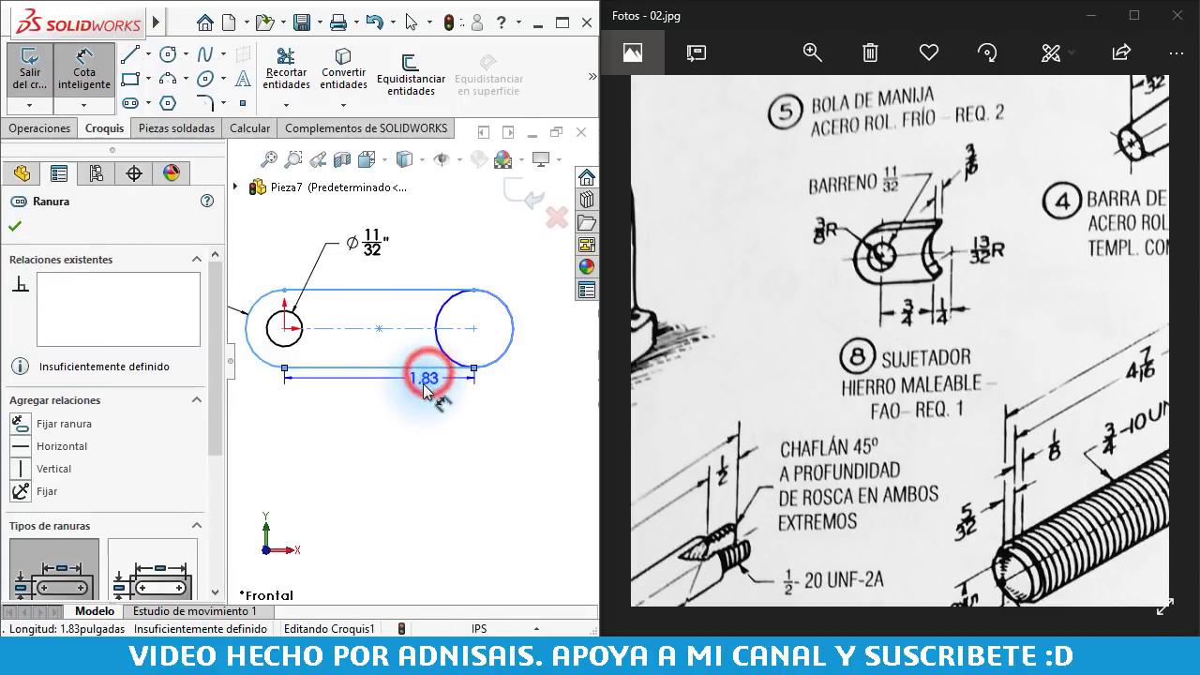
key("Escape")
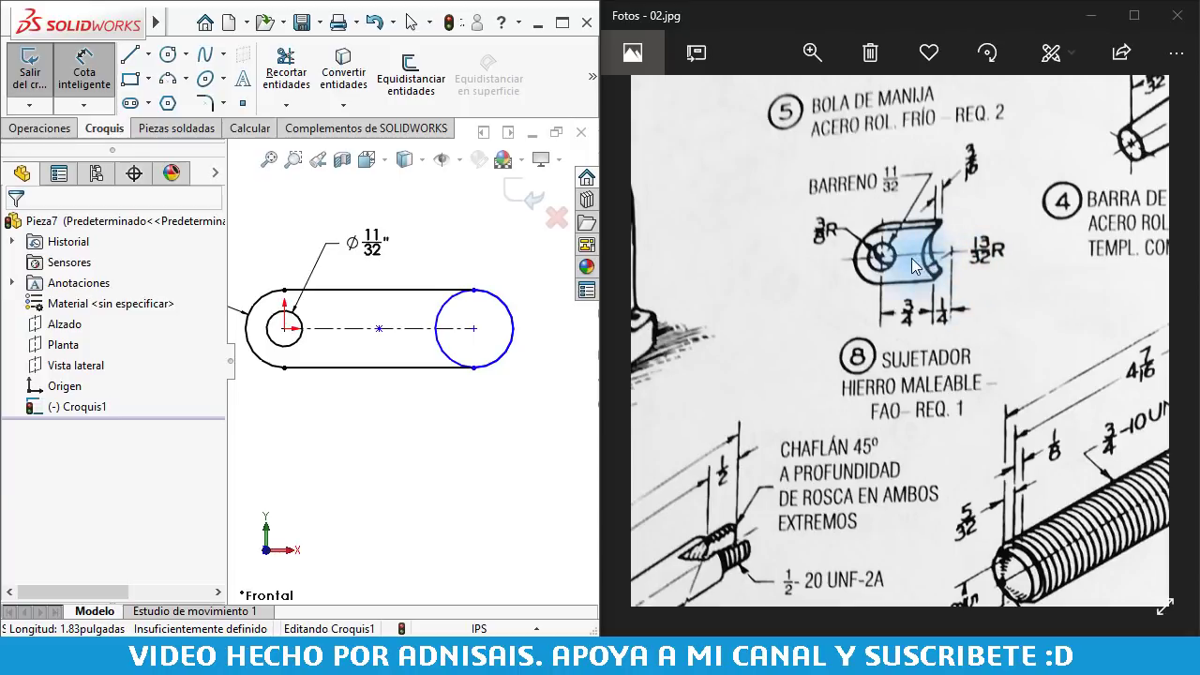
Delete the circle at the slot's right end and draw a new circle centred on the end arc
key("Escape")
left_click(442, 310)
key("Delete")
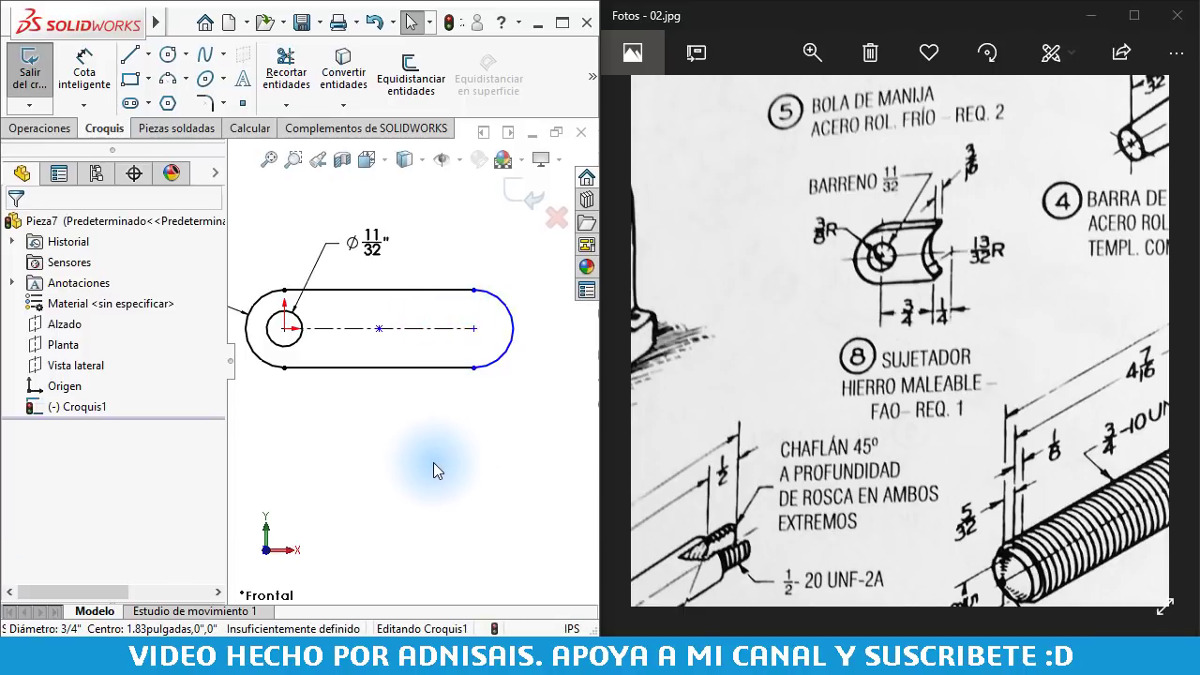
right_click_drag(443, 472, 525, 469)
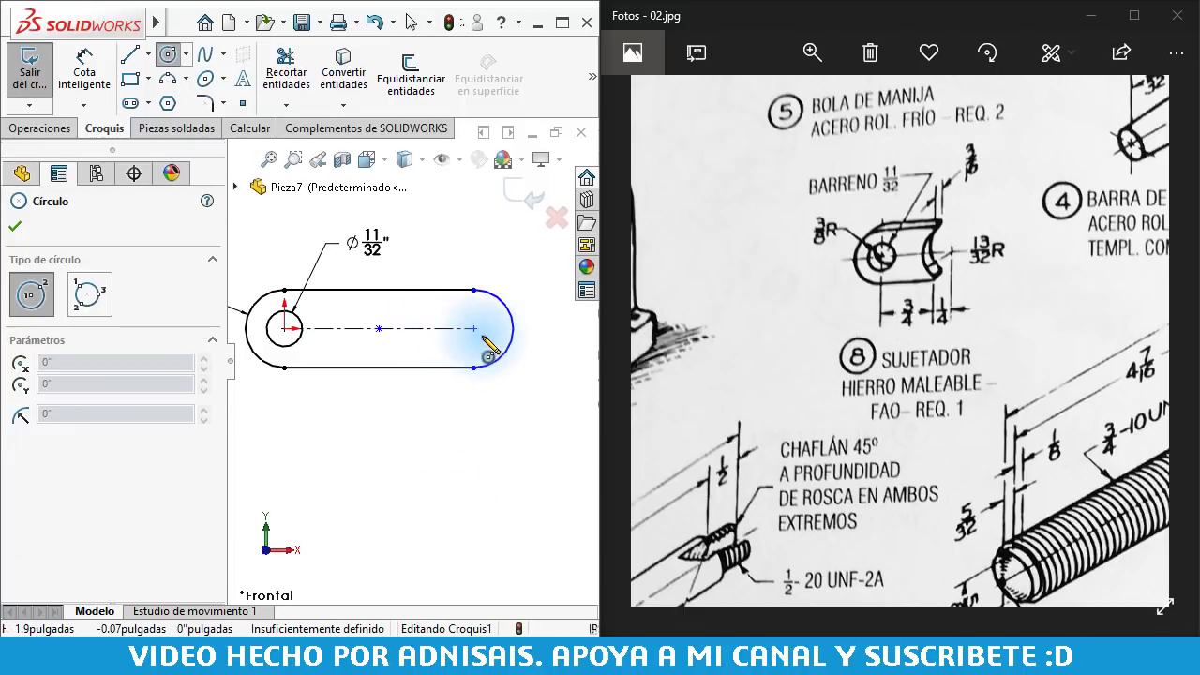
left_click(474, 328)
left_click(511, 253)
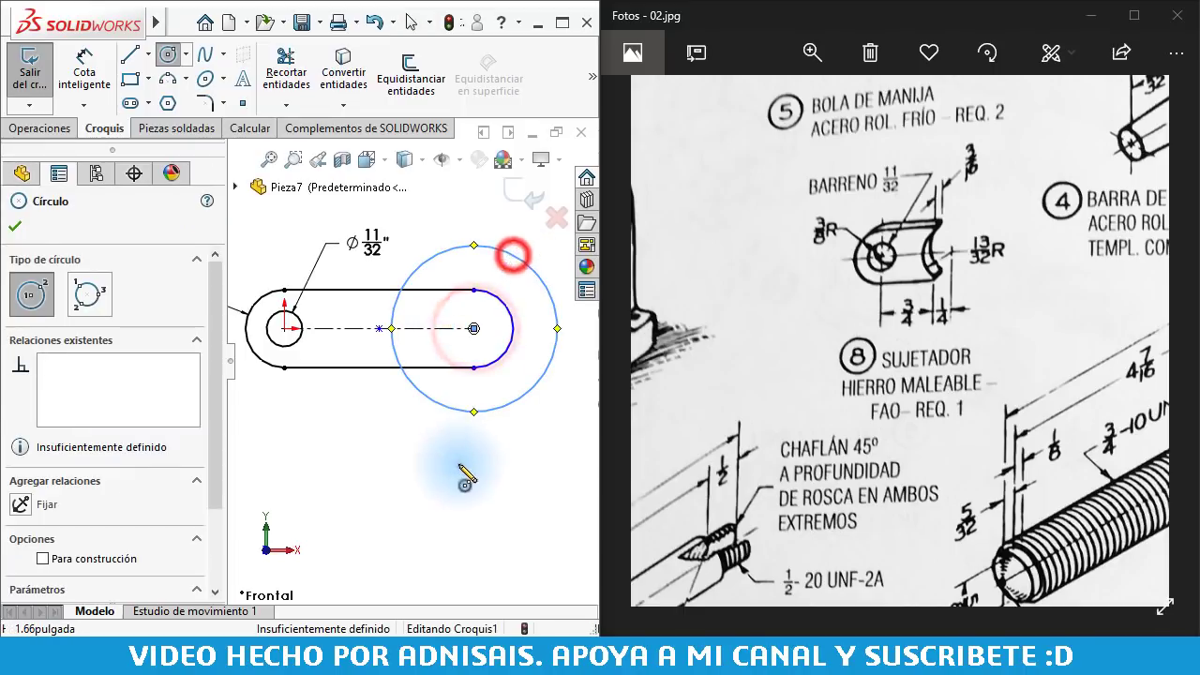
key("Escape")
scroll(434, 501, "up", 1)
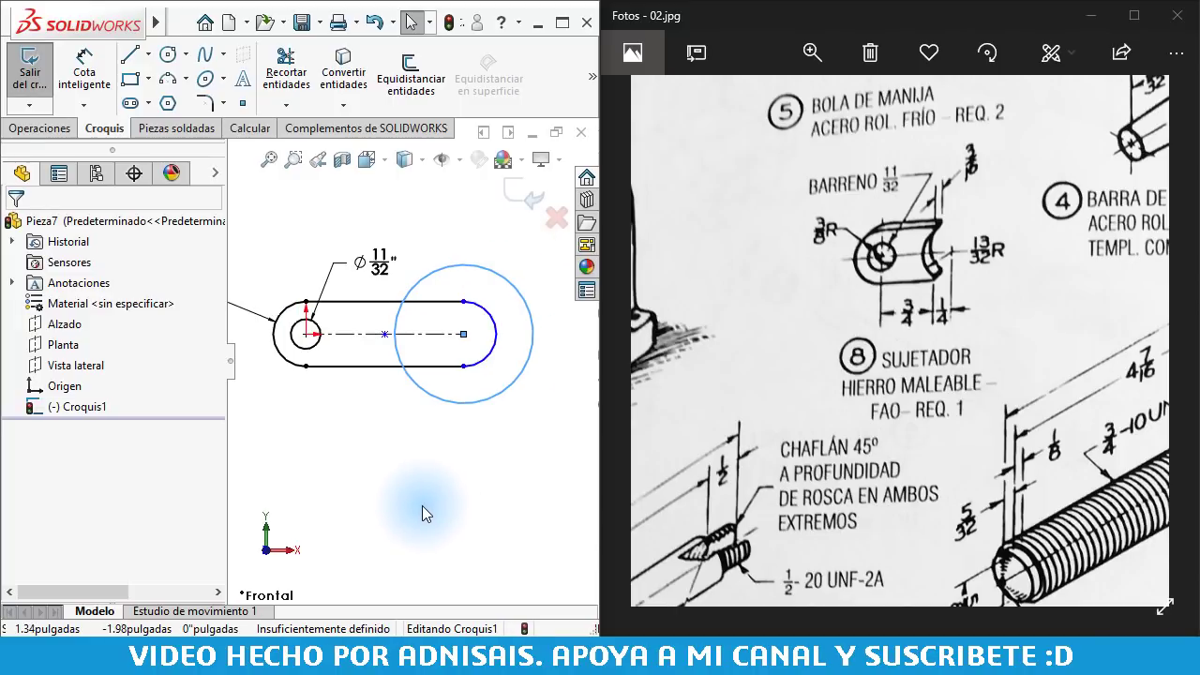
Dimension the new circle with a 13/16" diameter
right_click_drag(425, 506, 446, 323)
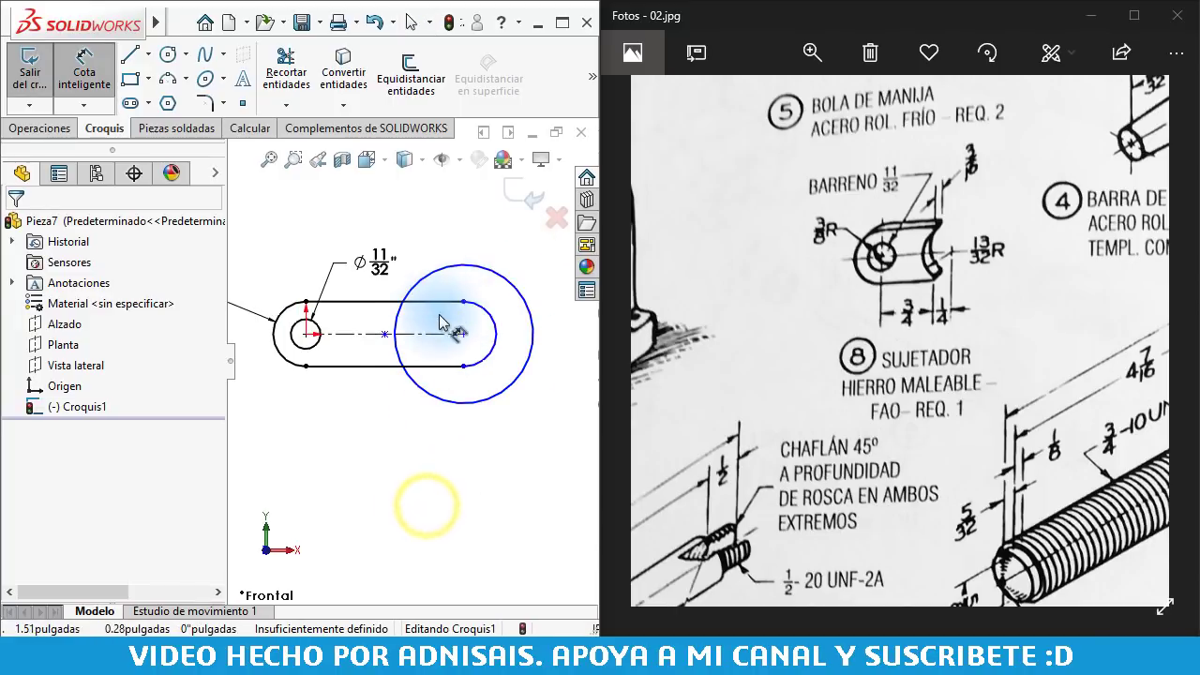
left_click(503, 281)
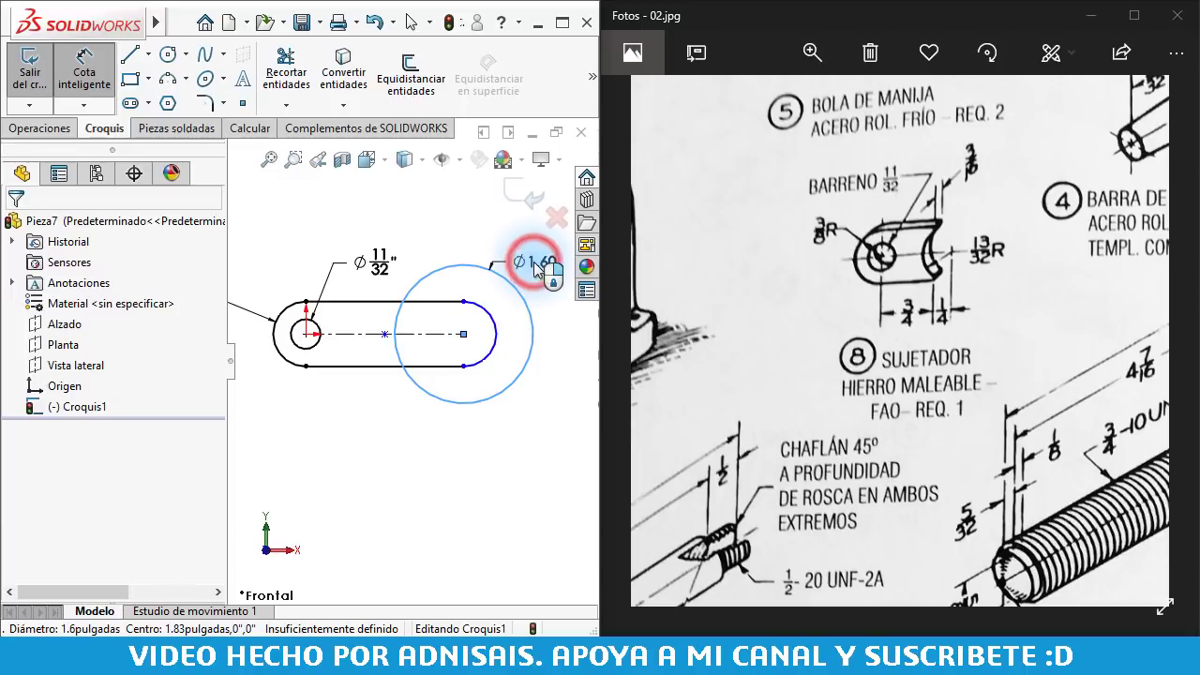
left_click(535, 267)
type("13/")
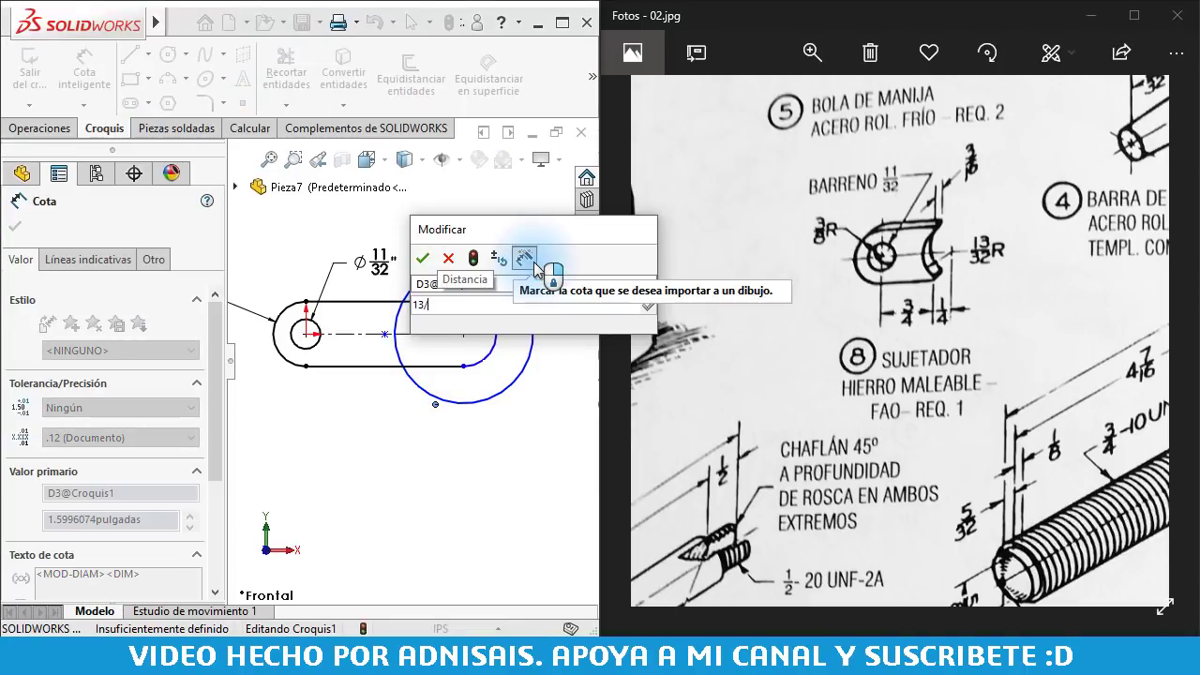
type("16")
key("Return")
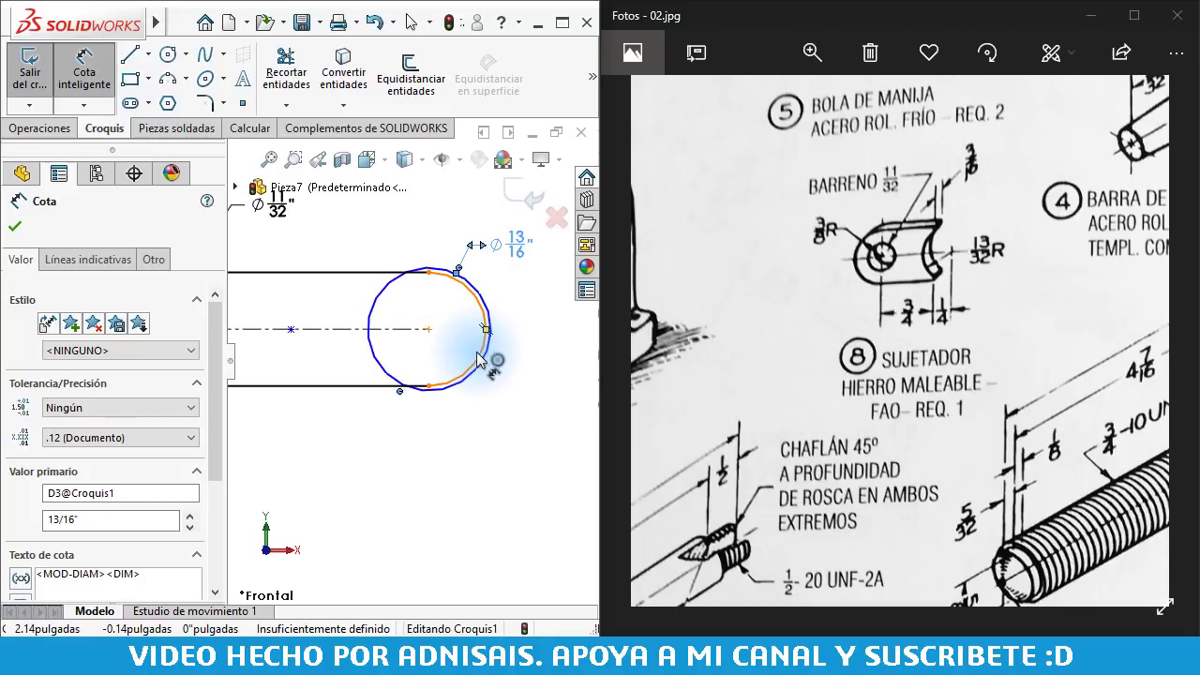
scroll(488, 357, "down", 2)
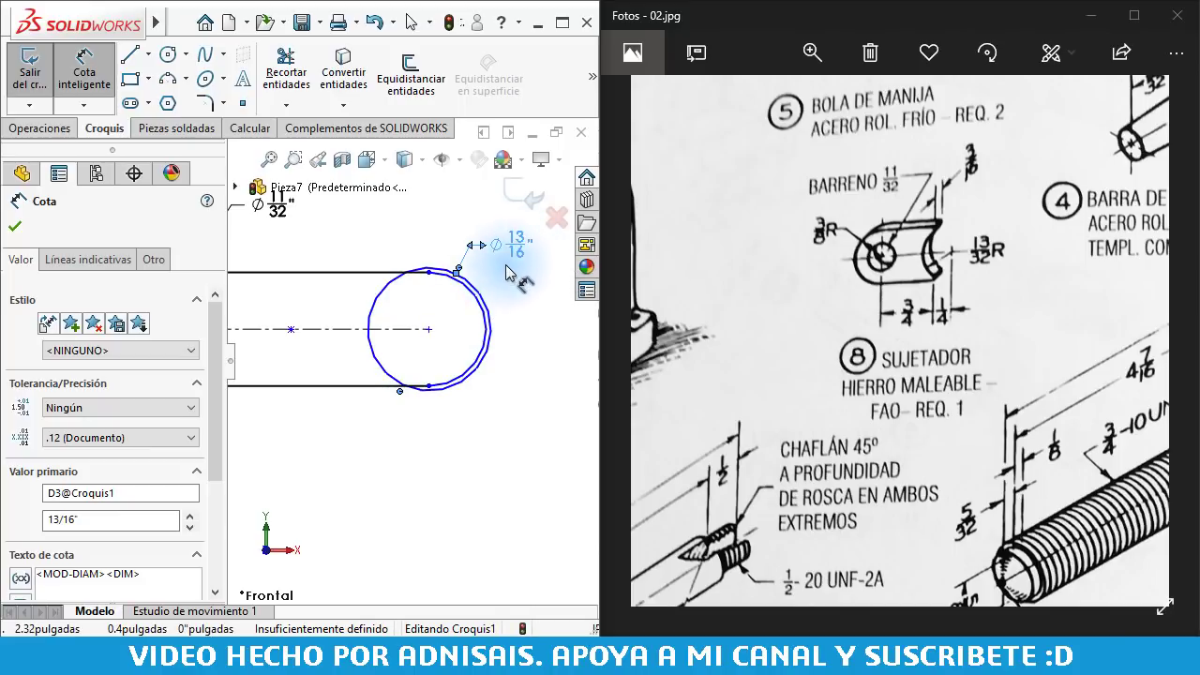
scroll(413, 366, "up", 3)
scroll(410, 431, "down", 2)
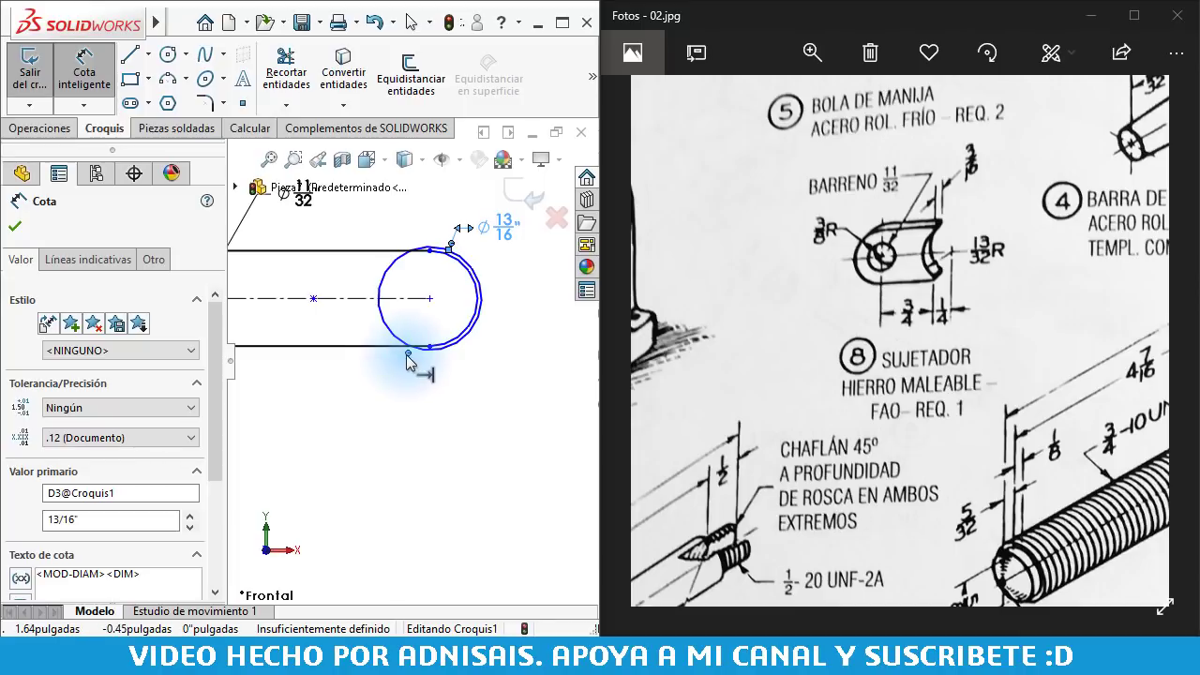
left_click(441, 389)
scroll(420, 354, "up", 1)
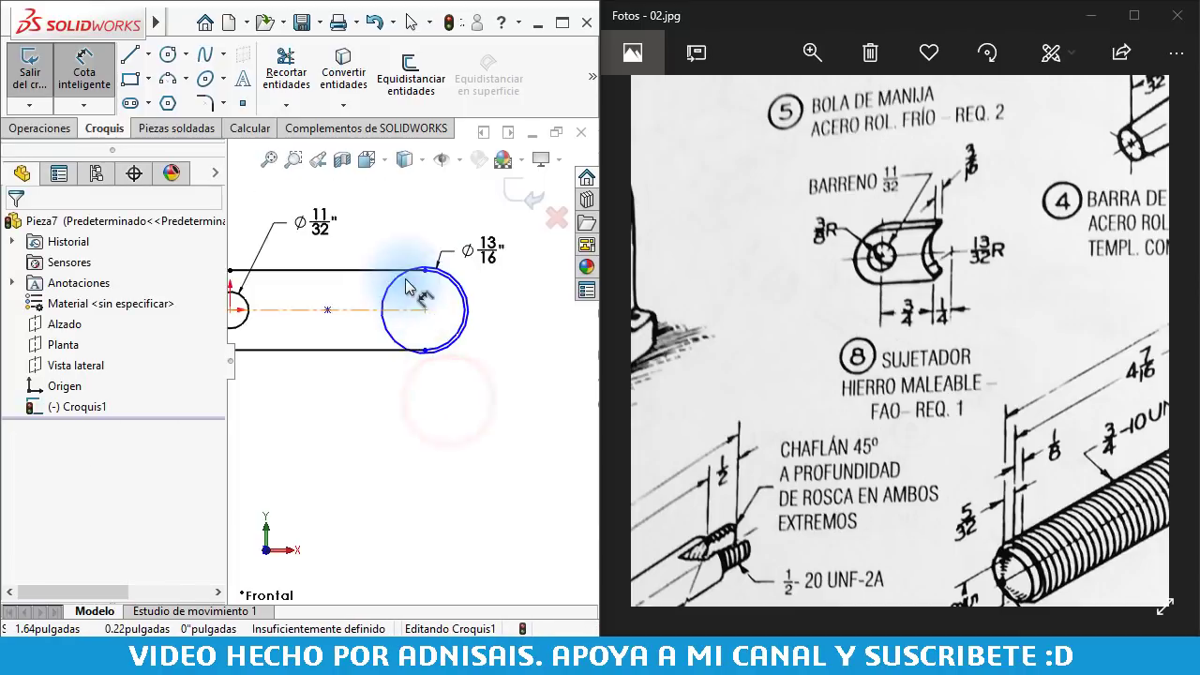
Trim the slot end and the inner circle segments, breaking up the slot, to leave a concave notch
scroll(440, 356, "down", 2)
right_click_drag(482, 415, 401, 512)
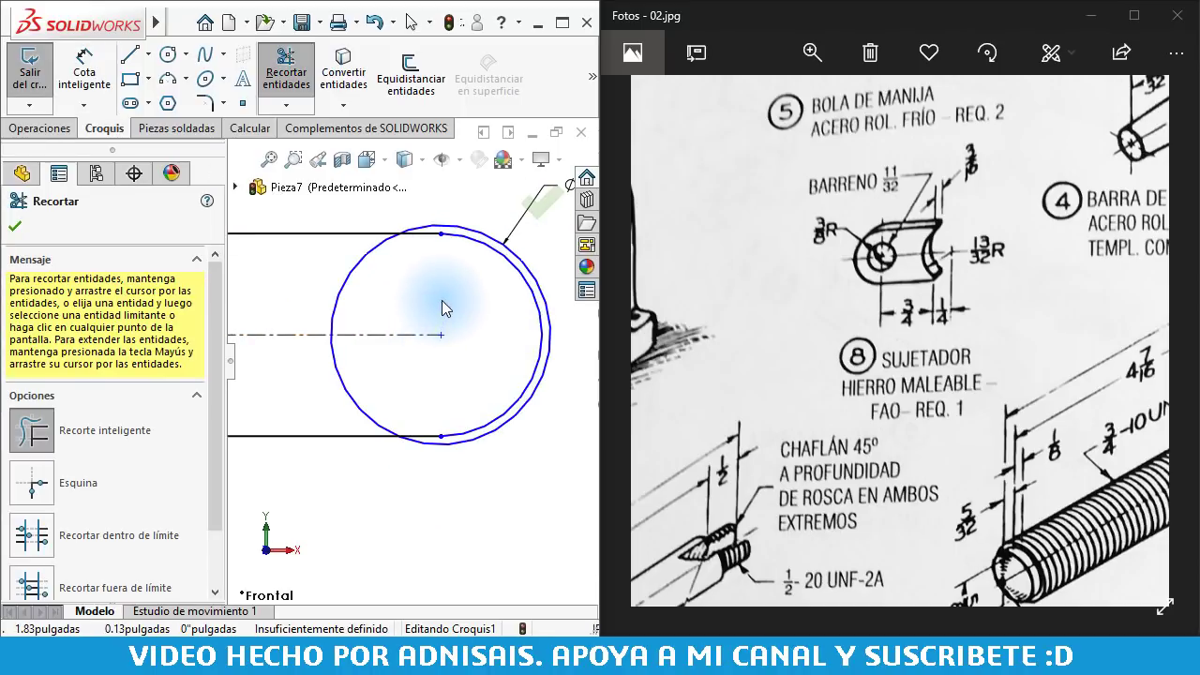
left_click_drag(449, 259, 460, 238)
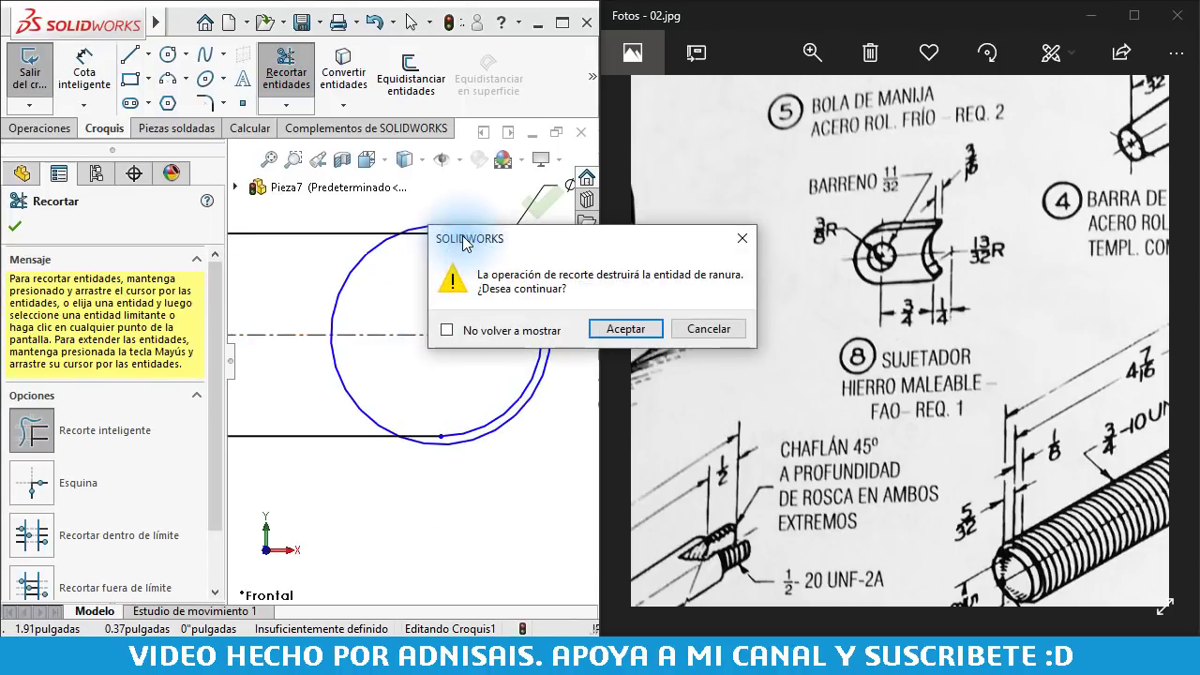
left_click(645, 328)
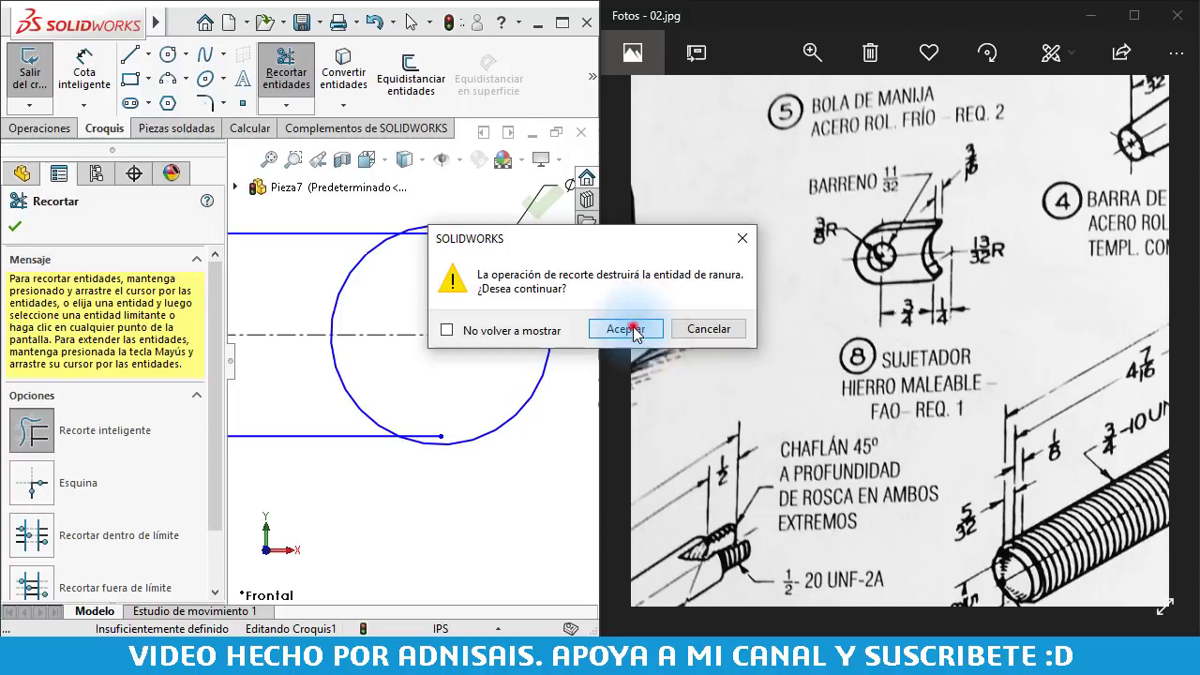
left_click(433, 273)
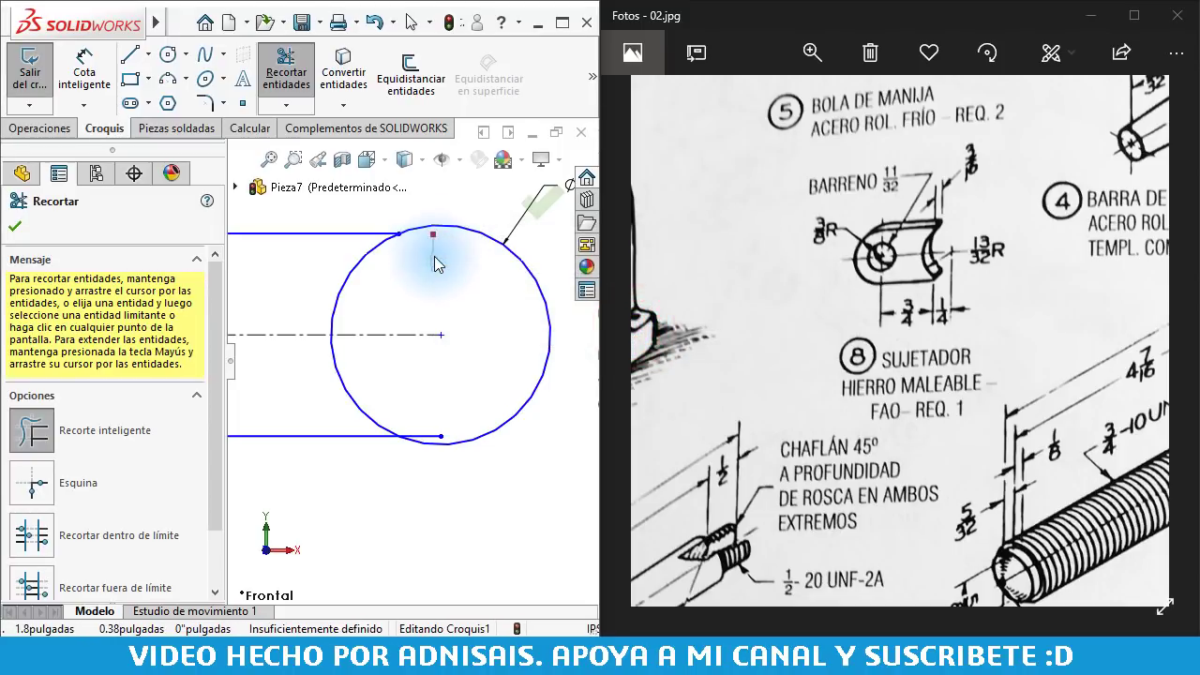
left_click_drag(434, 256, 434, 433)
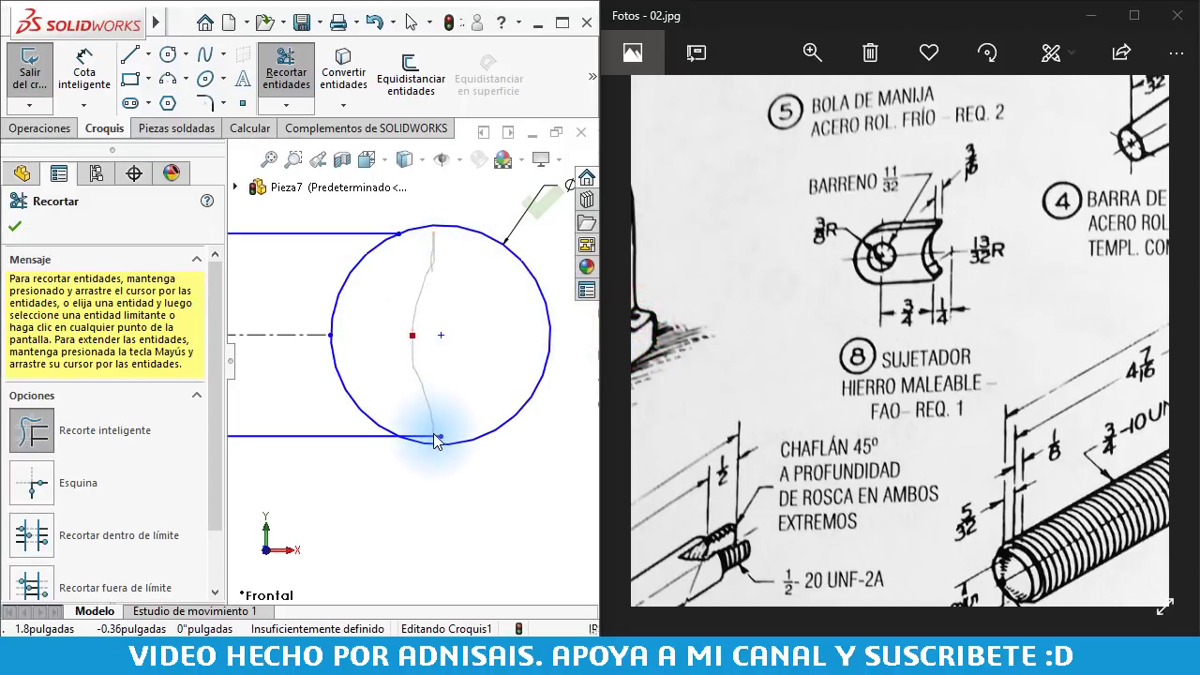
scroll(408, 360, "up", 5)
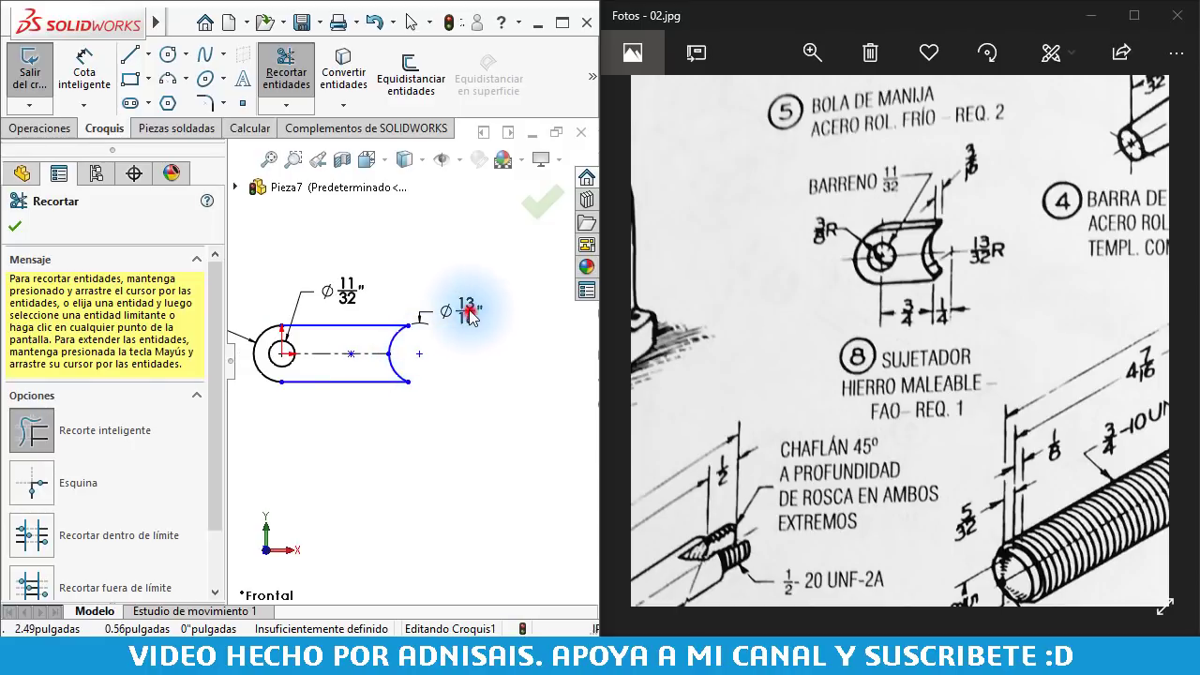
left_click(469, 314)
Show the 13/16 diameter dimension as radius R13/32 and move it up and right
left_click(461, 310)
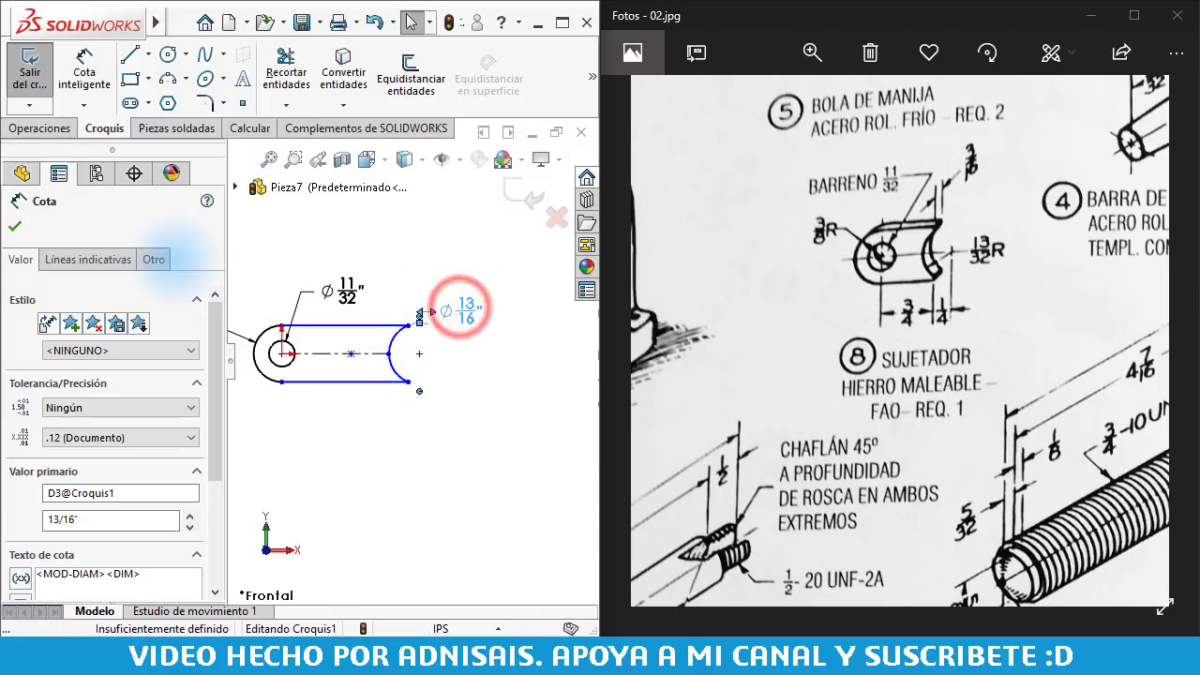
left_click(75, 258)
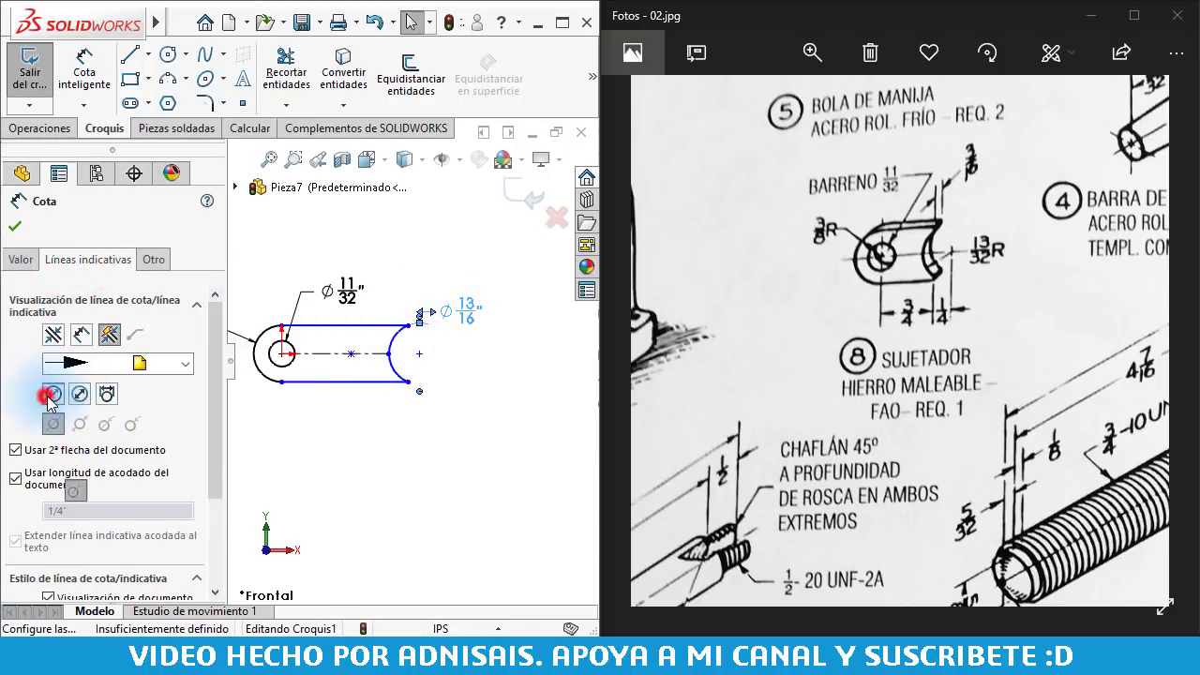
left_click(50, 394)
left_click(401, 426)
left_click_drag(450, 308, 473, 288)
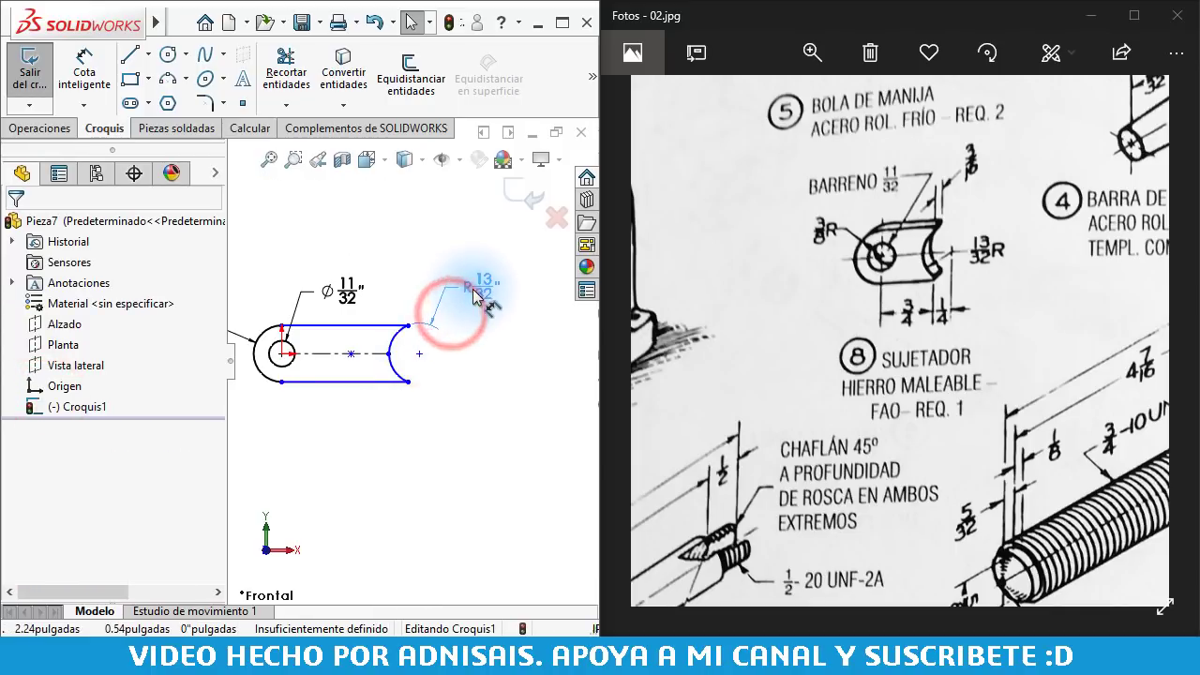
Add a 1/4" vertical dimension from the notch arc's centre to its lower endpoint
left_click(430, 472)
scroll(343, 491, "up", 3)
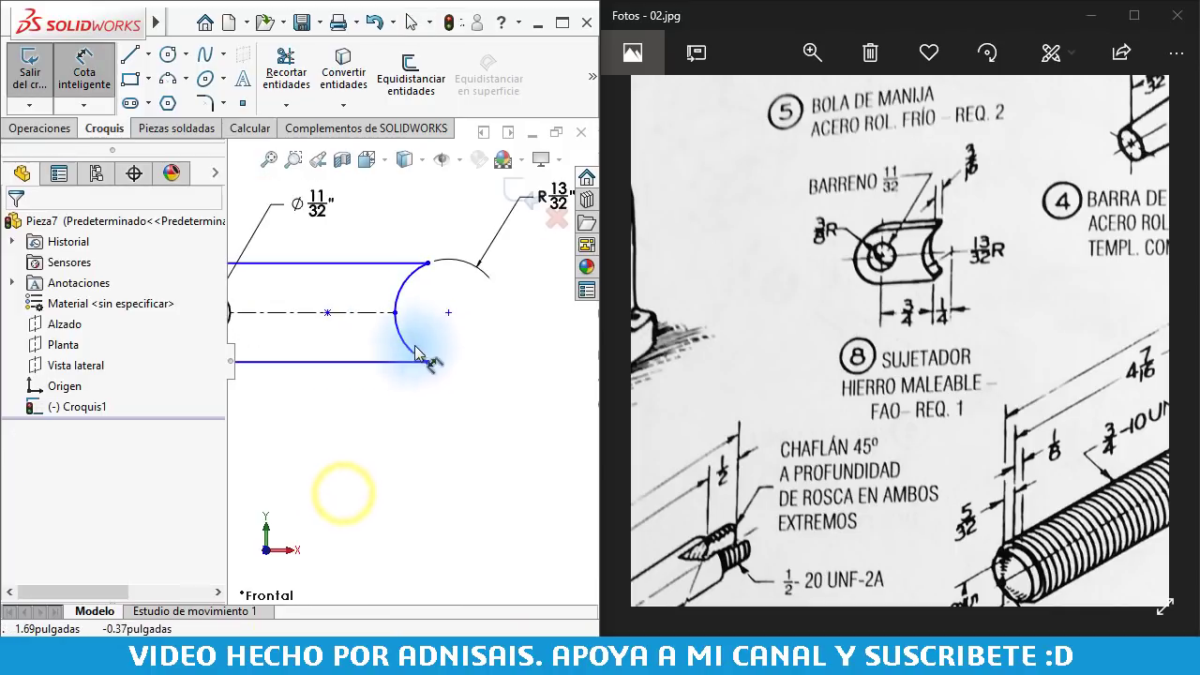
left_click(450, 312)
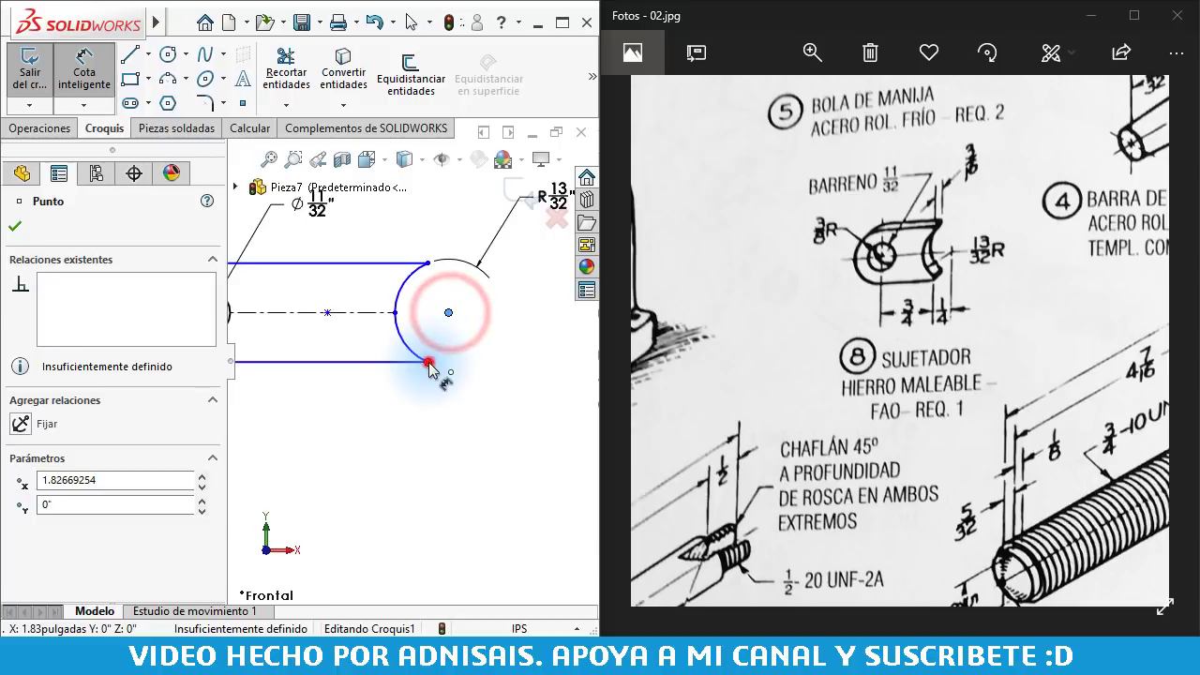
left_click(429, 364)
left_click(437, 417)
type(".")
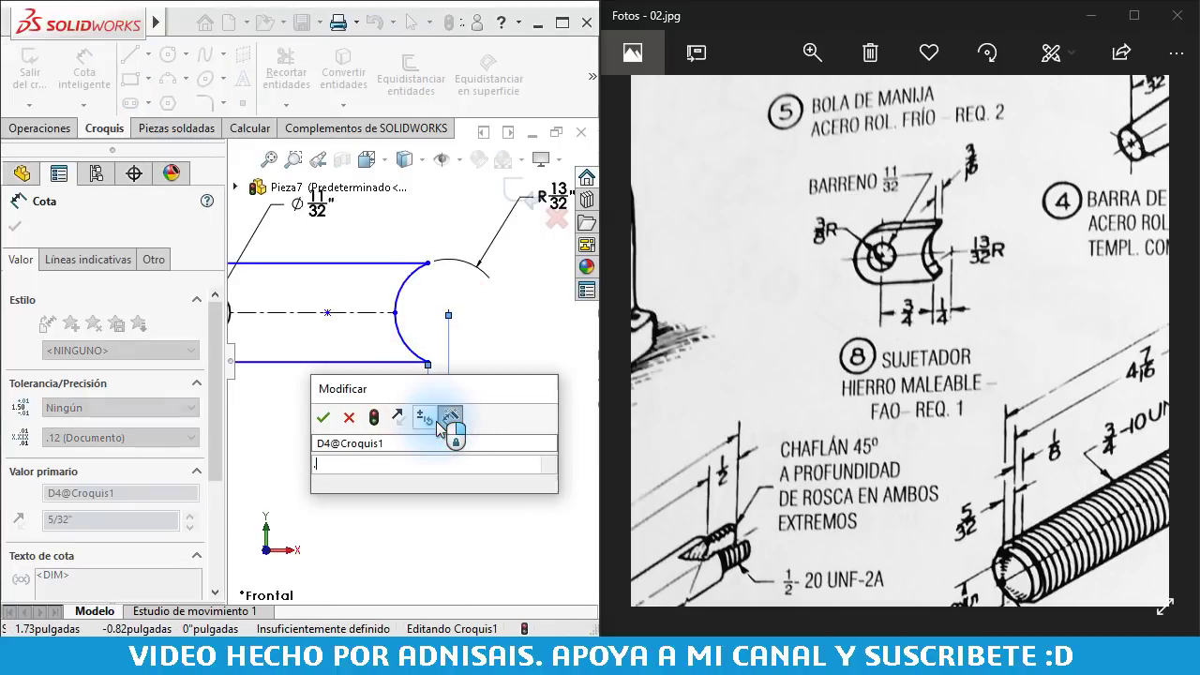
type("1/4")
key("Return")
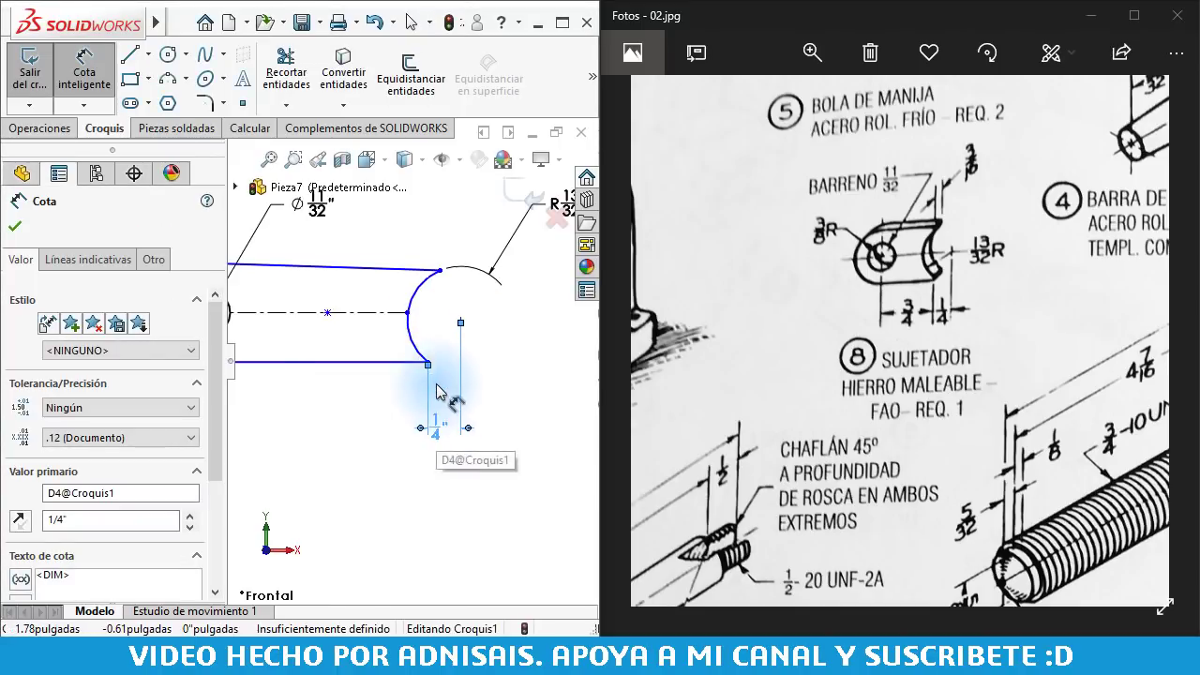
middle_click_drag(437, 392, 482, 431, "ctrl")
key("Escape")
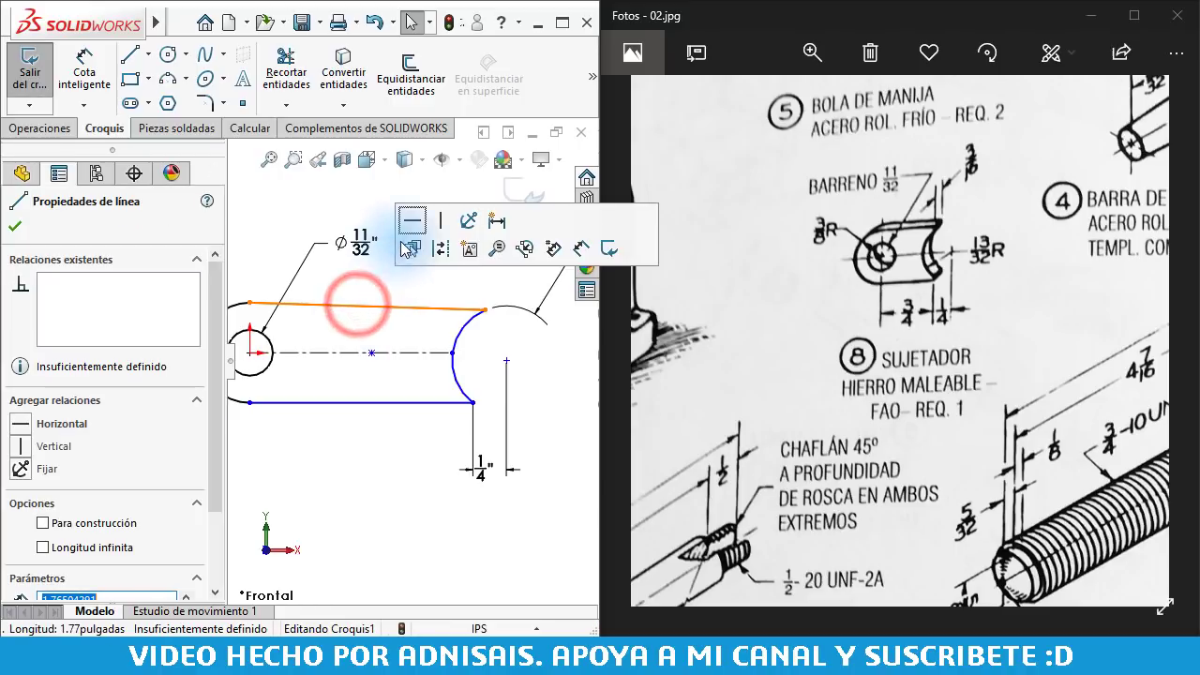
Make the part's top and bottom edge lines horizontal
left_click(407, 219)
left_click(345, 402)
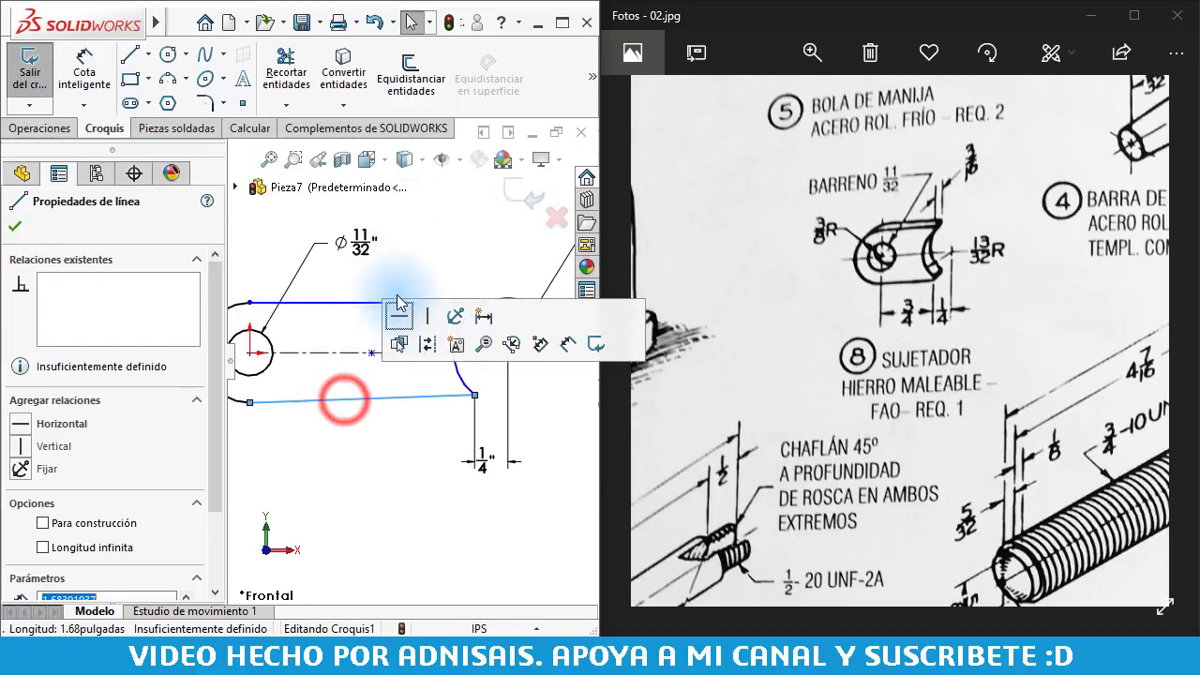
left_click(400, 315)
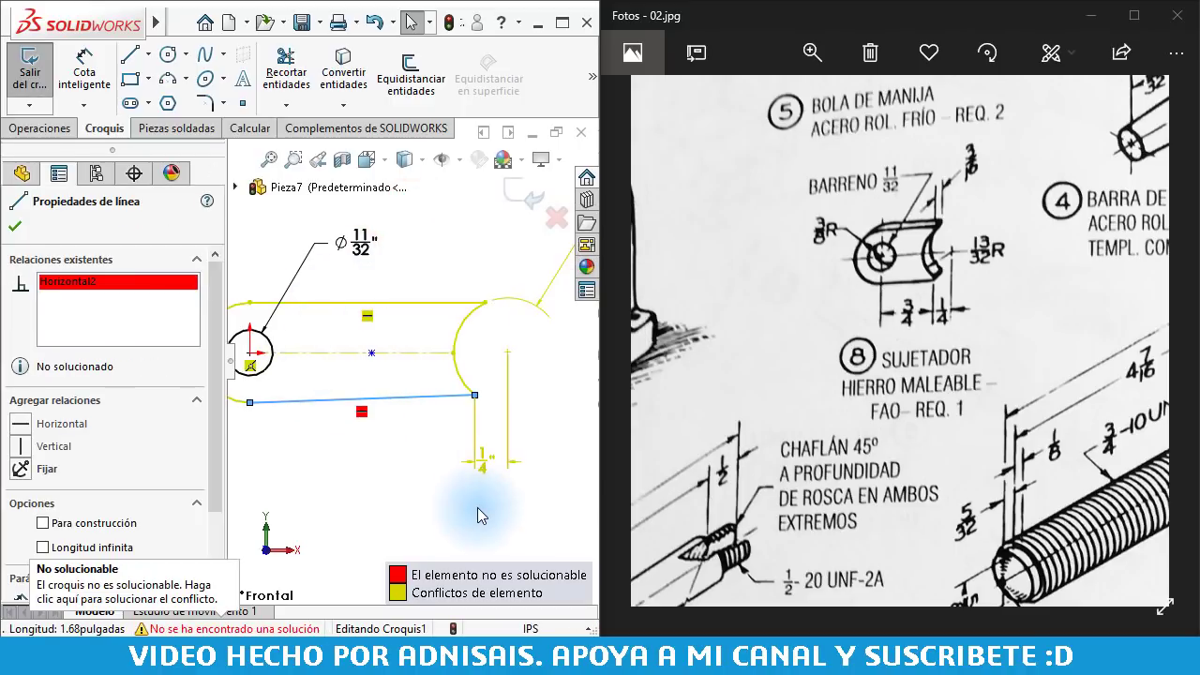
left_click(483, 461)
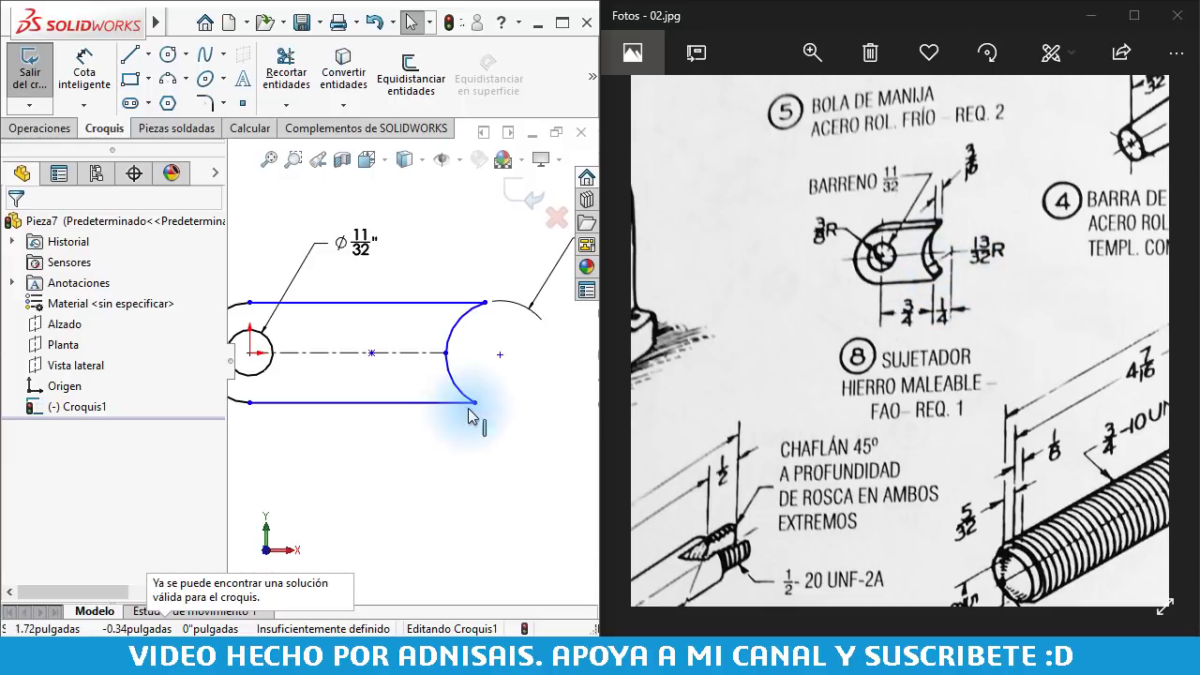
Dimension the bottom edge line to .75" length
right_click_drag(448, 511, 442, 499)
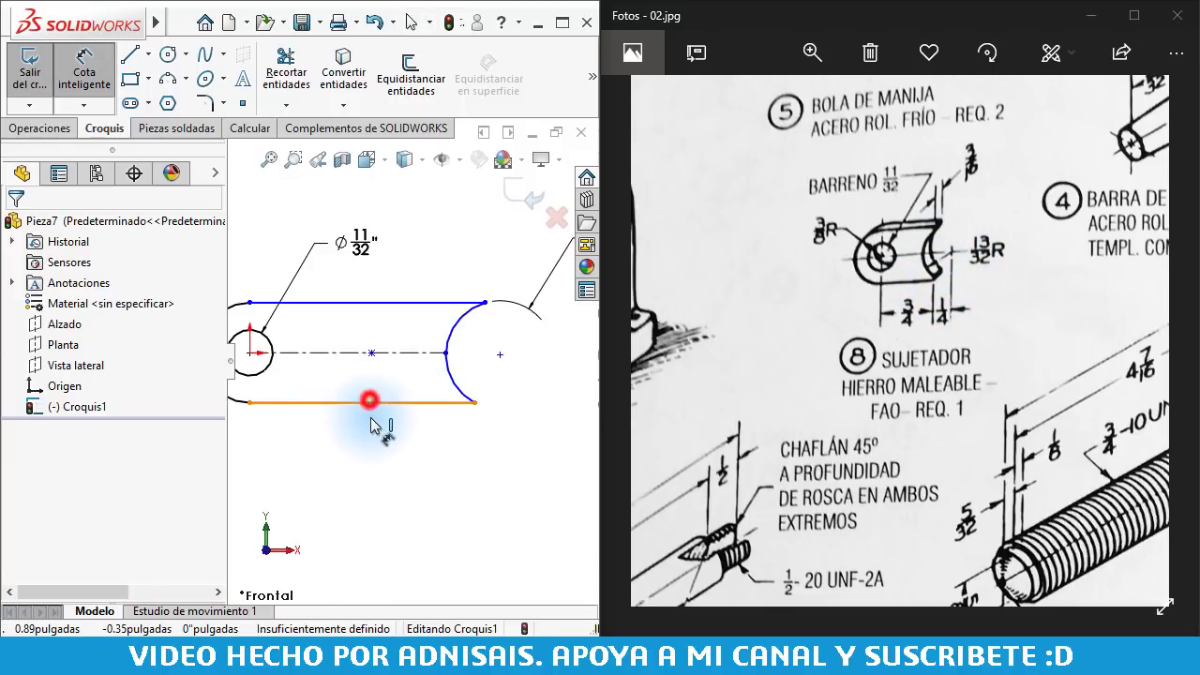
left_click(369, 400)
left_click(394, 459)
type(".75")
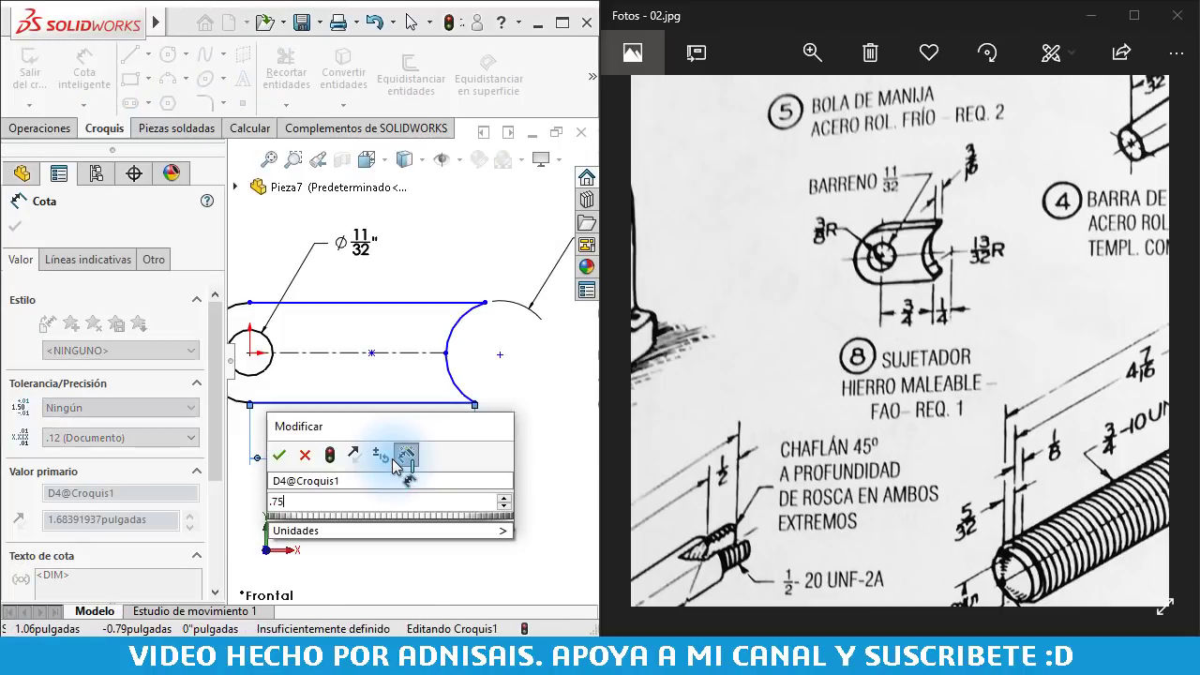
key("Return")
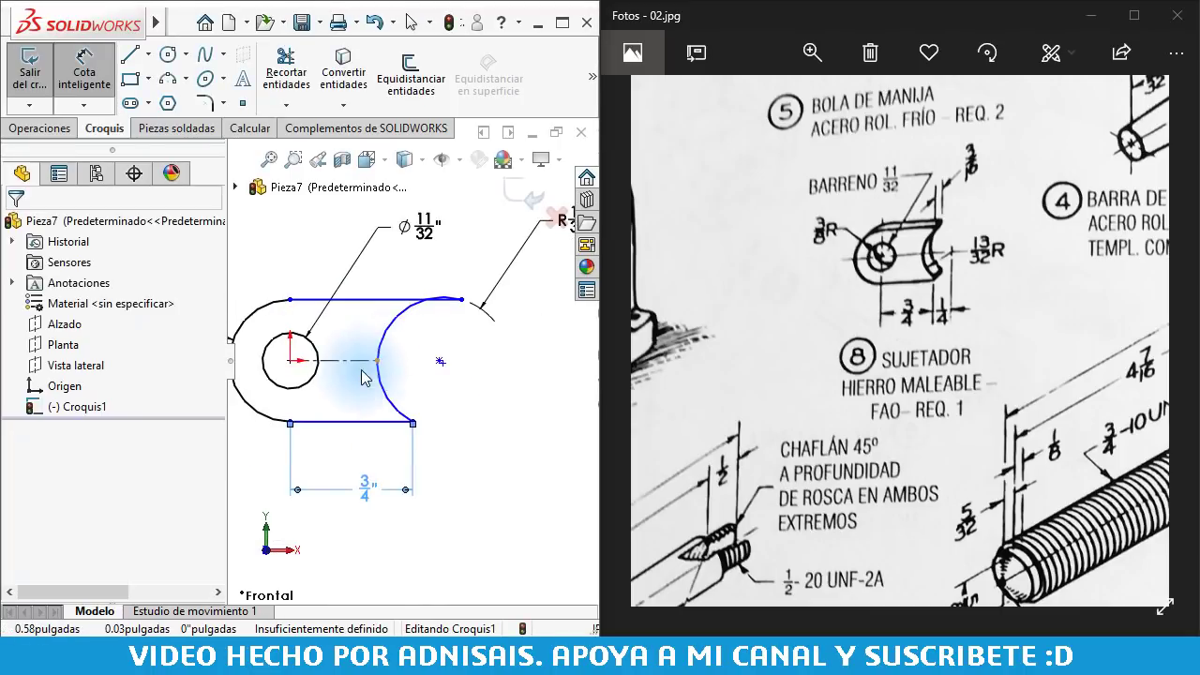
key("Escape")
Add an Equal relation between the top and bottom lines
left_click(448, 304)
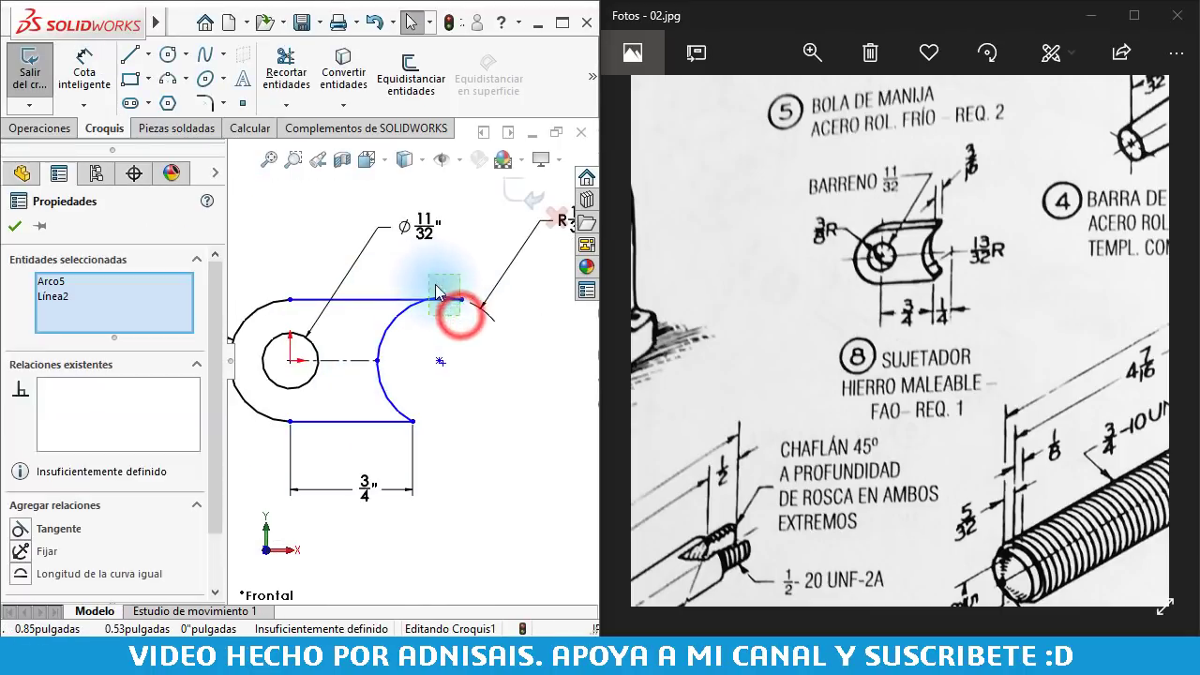
left_click(438, 345)
left_click(373, 300)
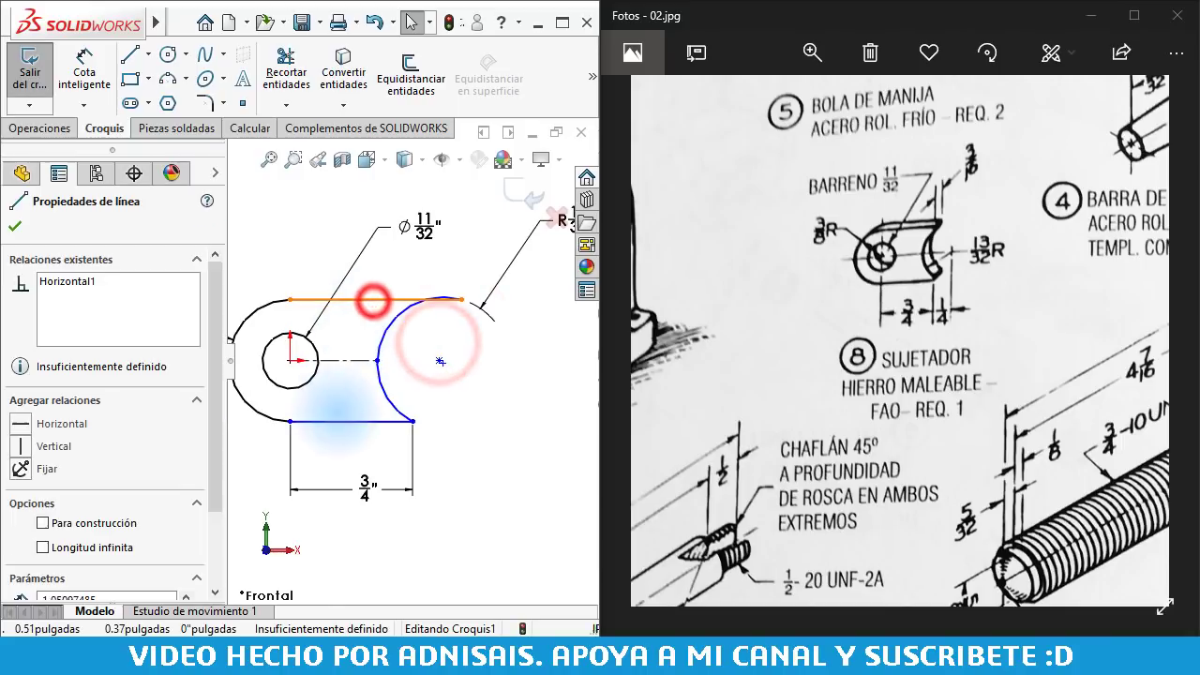
left_click(347, 420, "ctrl")
left_click(527, 338)
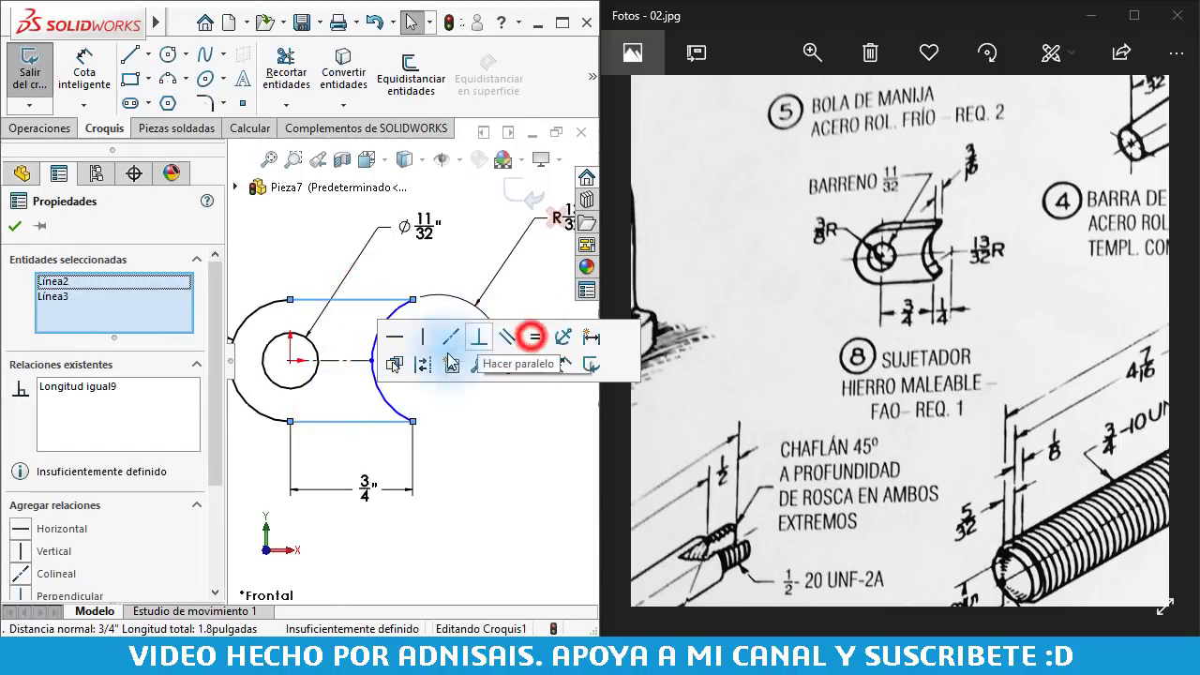
left_click(490, 455)
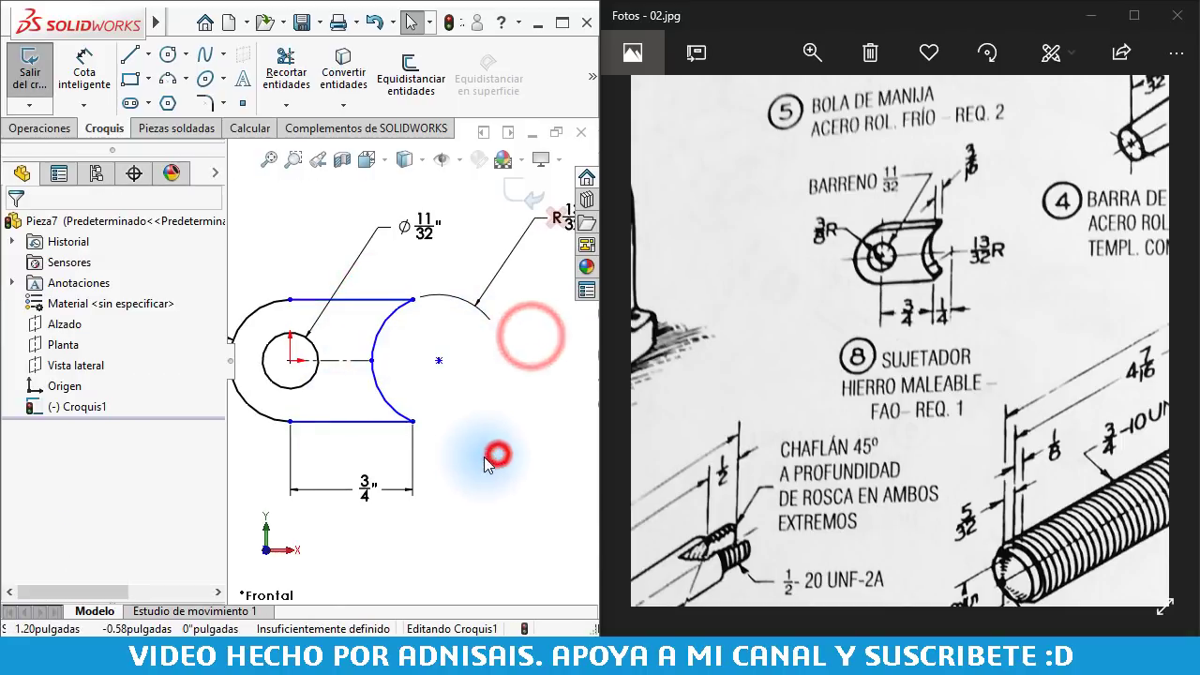
Adjust the sketch points, undoing an accidental shift, until the sketch reads fully defined
left_click(457, 361)
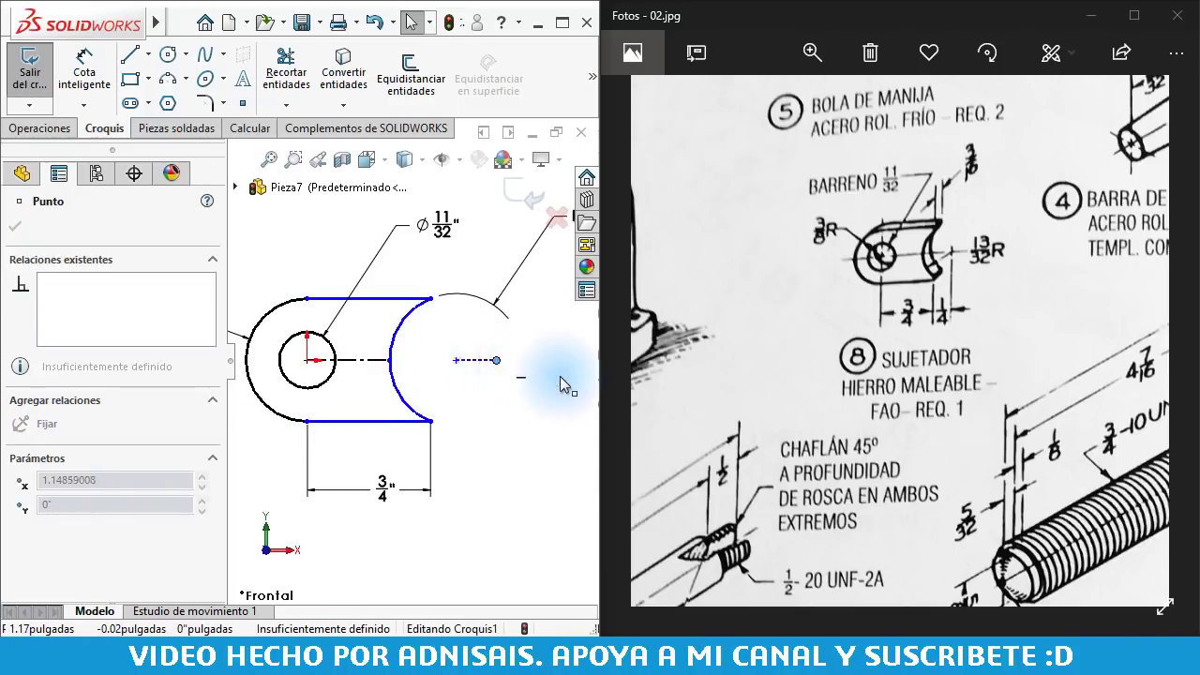
left_click(459, 379)
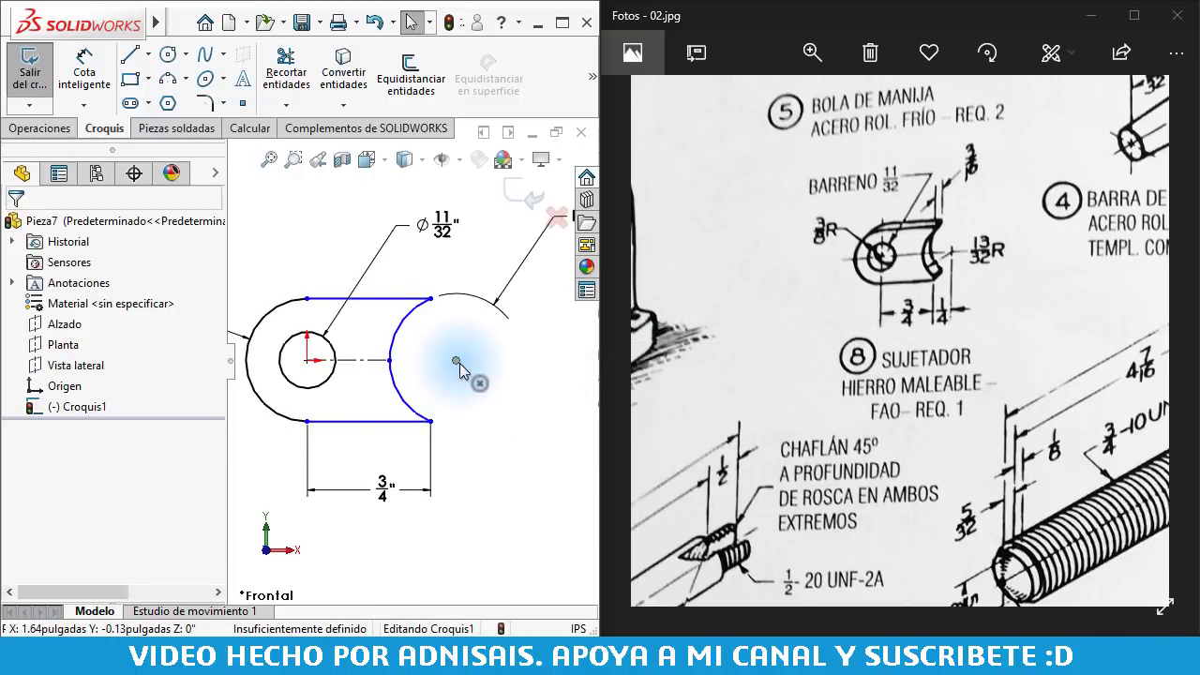
left_click(457, 361)
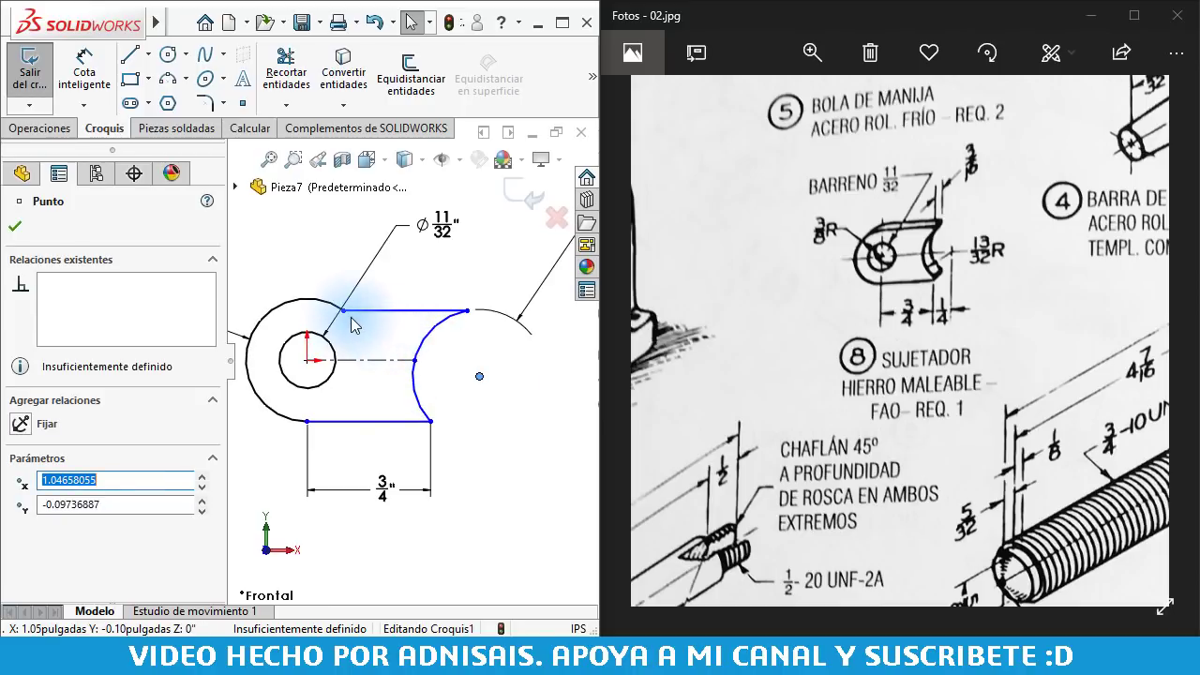
left_click(344, 310)
key("ctrl+z")
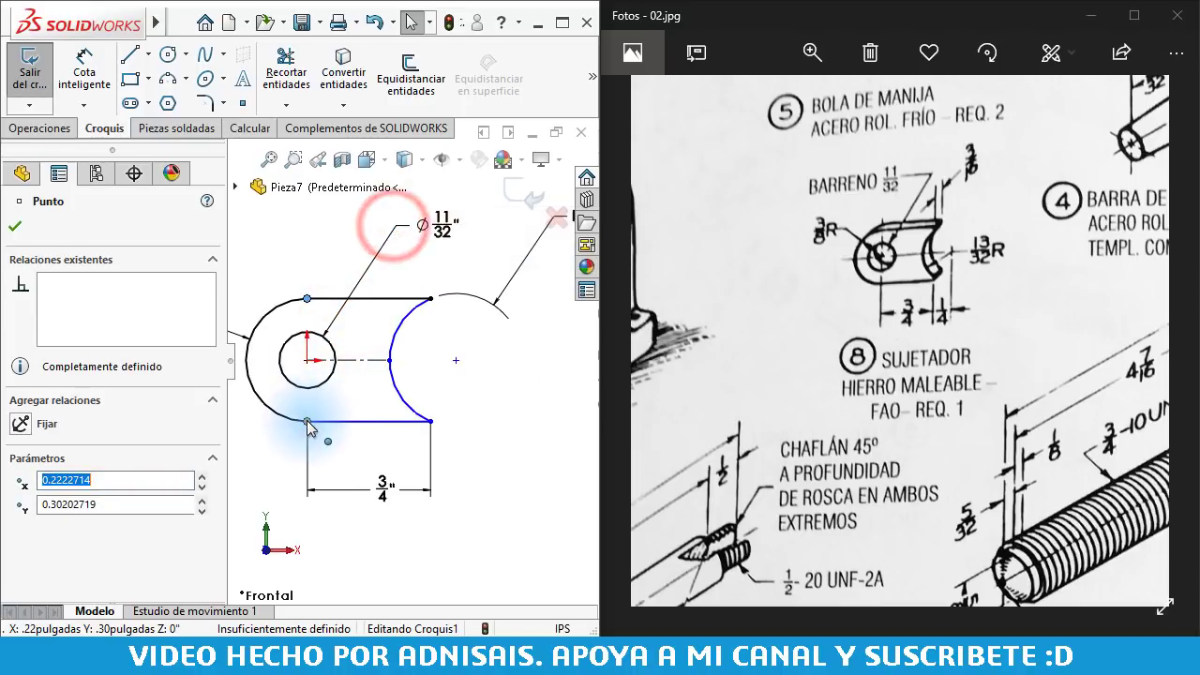
left_click(307, 421)
left_click(372, 326)
left_click(362, 450)
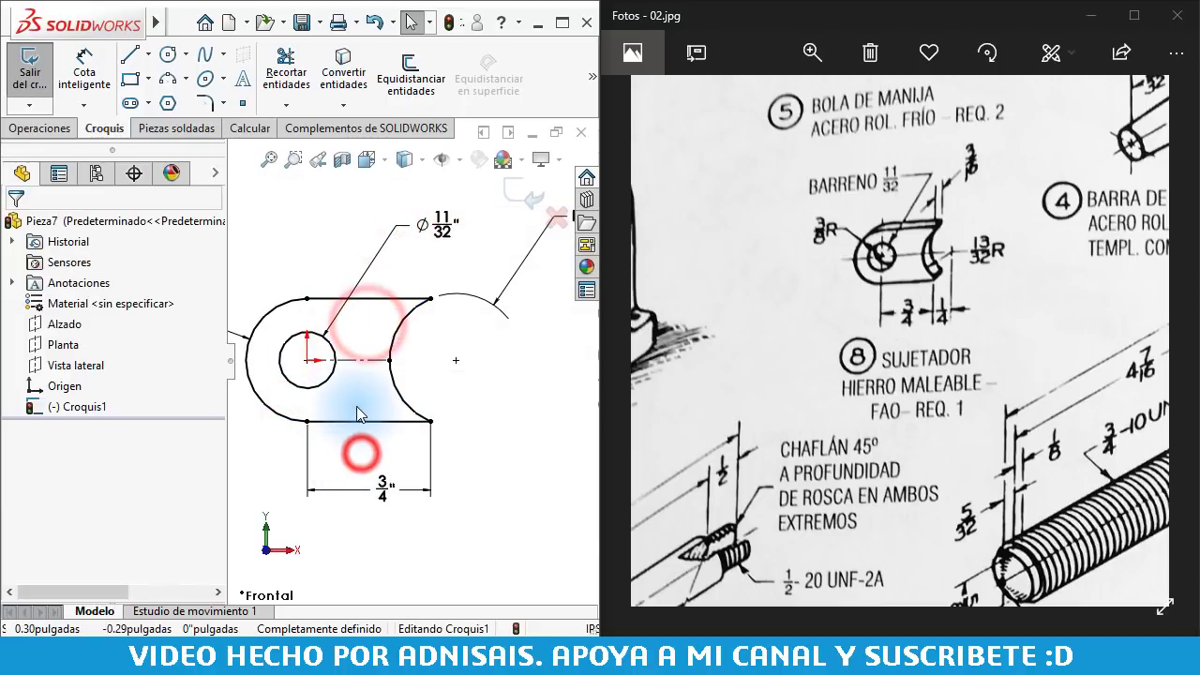
scroll(382, 367, "up", 1)
middle_click_drag(381, 368, 416, 364, "ctrl")
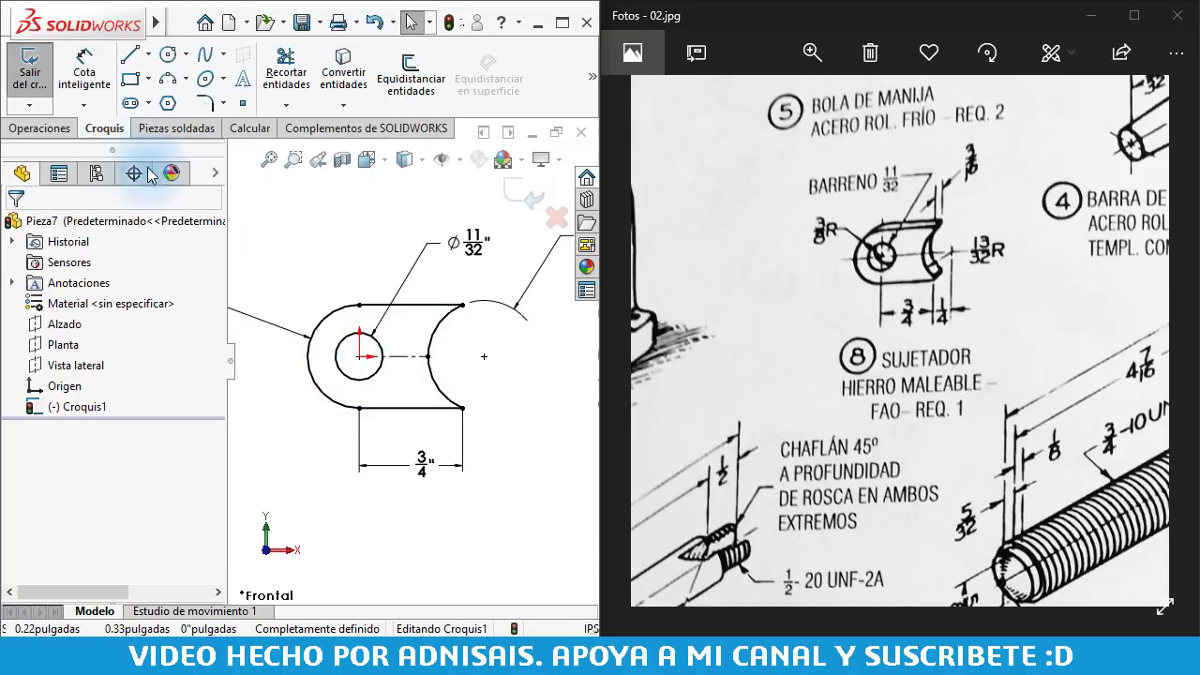
Extrude the clamp sketch 3/16" with the Mid Plane end condition
left_click(40, 128)
left_click(38, 80)
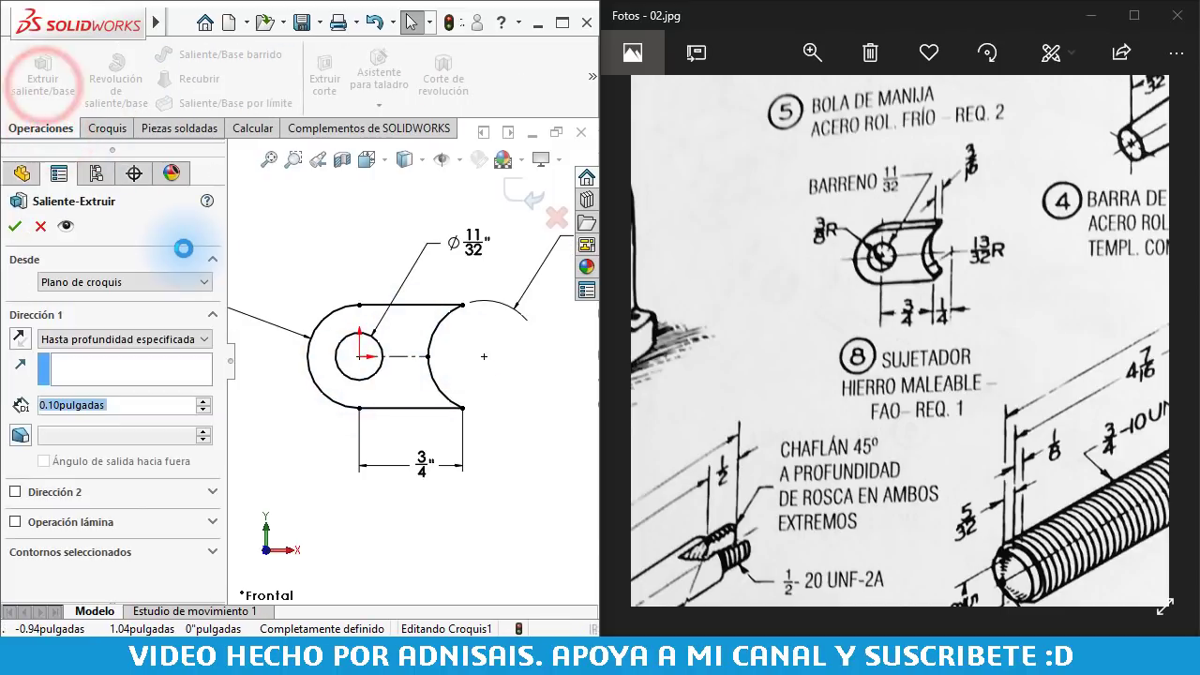
type("3/")
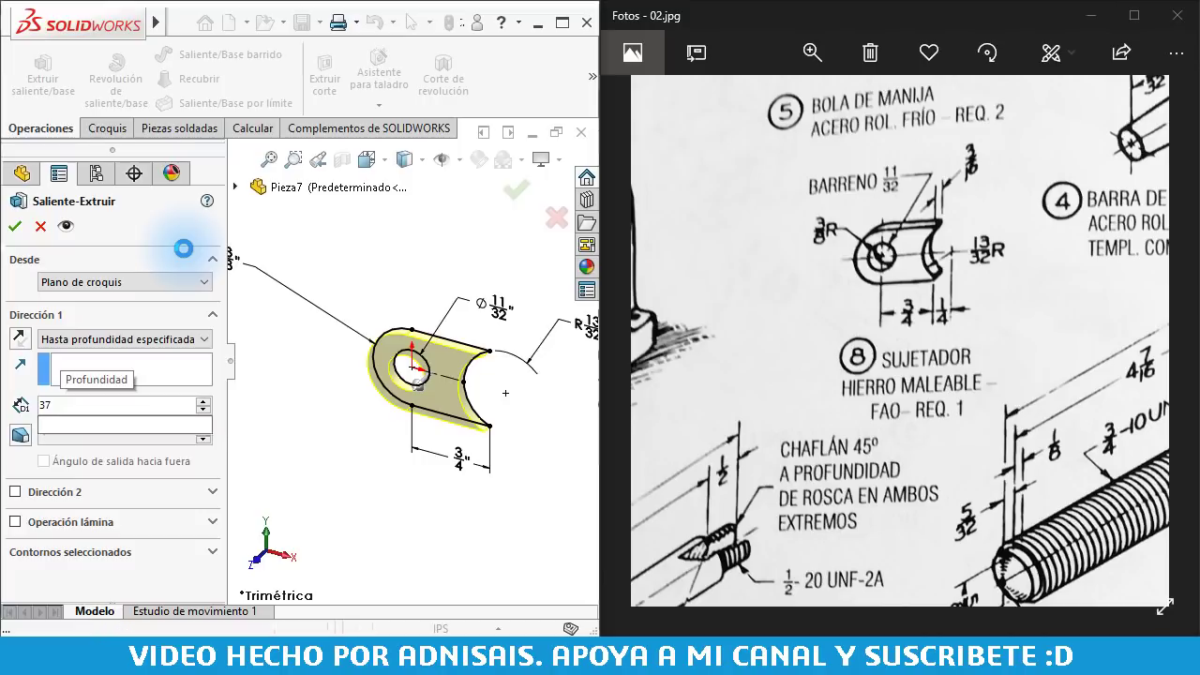
type("16")
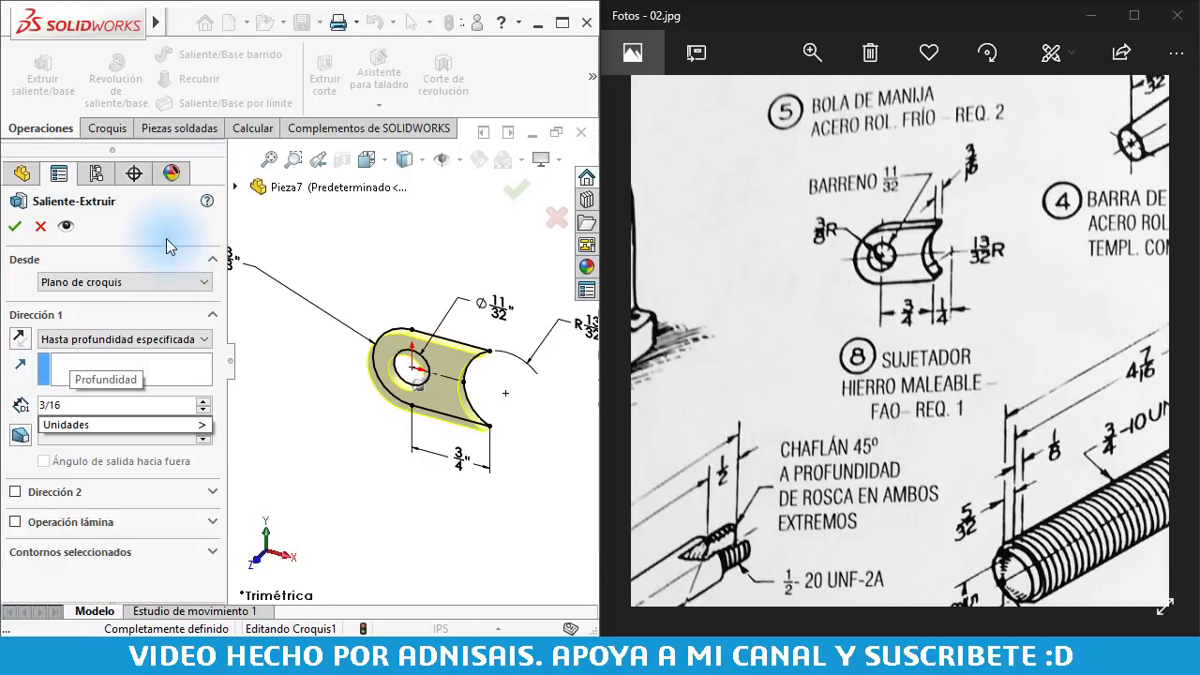
left_click(137, 339)
left_click(112, 414)
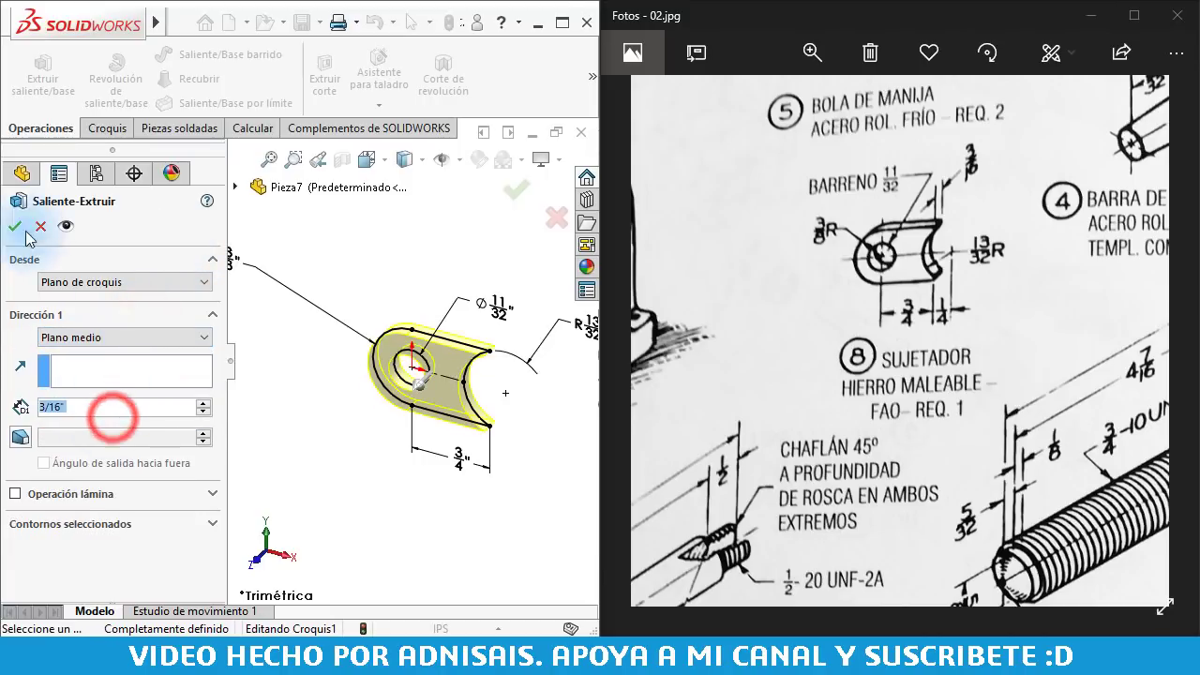
left_click(21, 226)
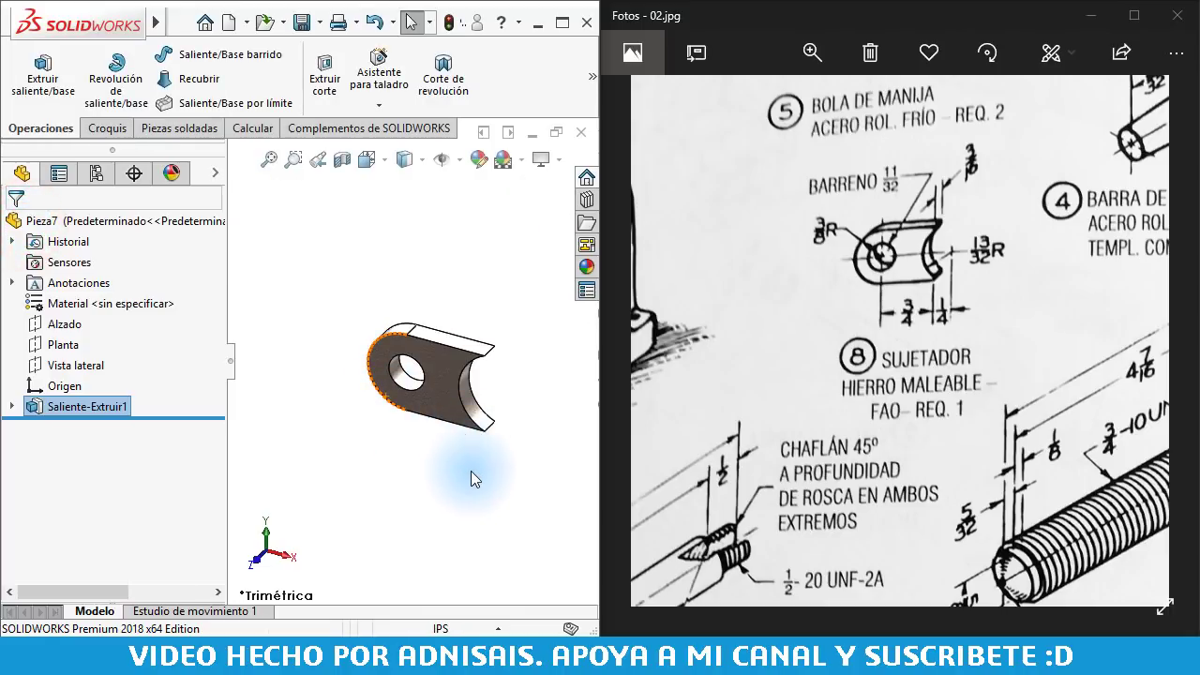
middle_click_drag(476, 425, 461, 405)
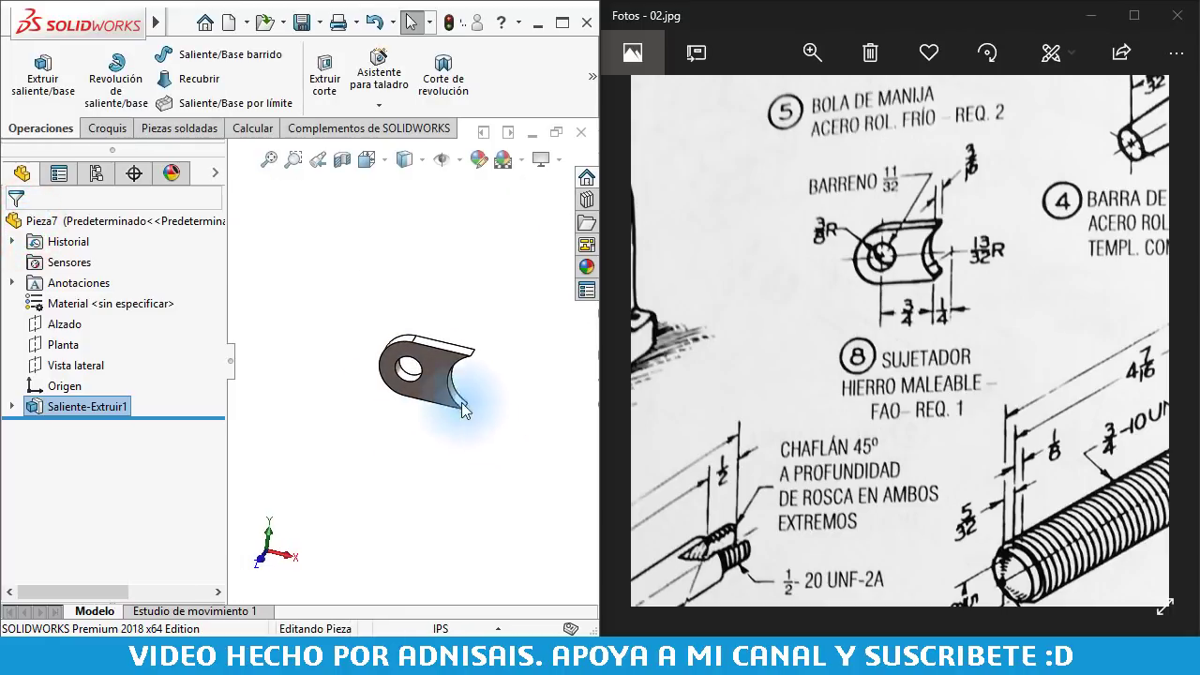
Save the clamp part with file name 9090909-92
left_click(303, 23)
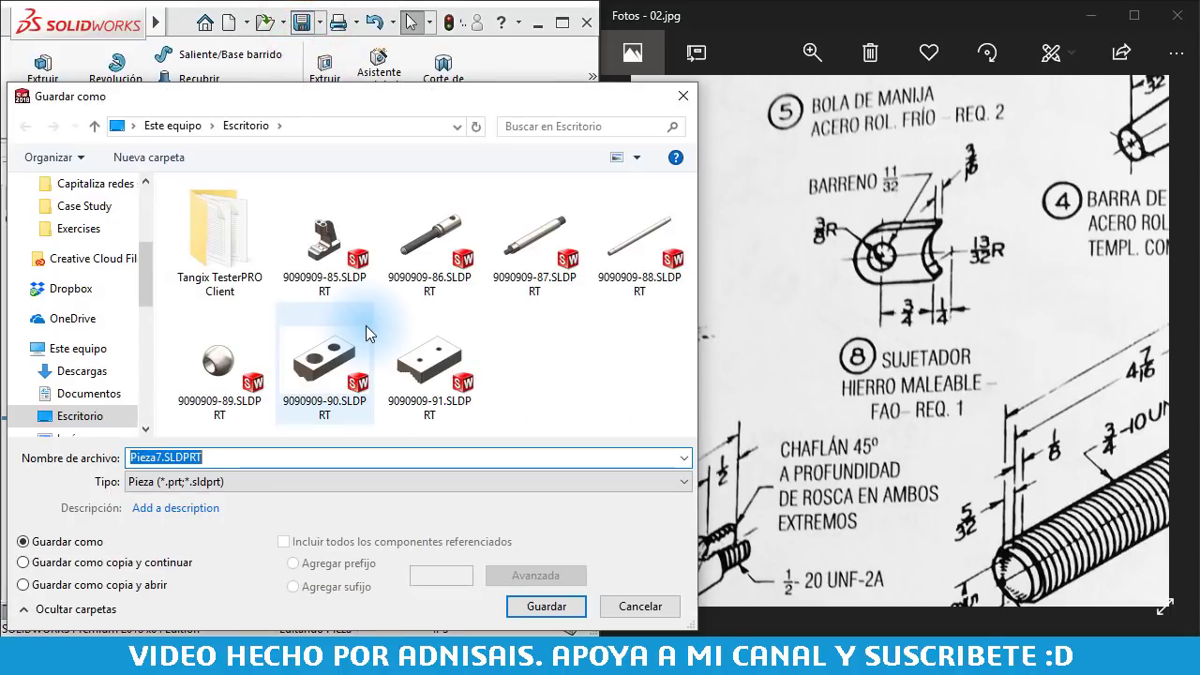
type("9090909")
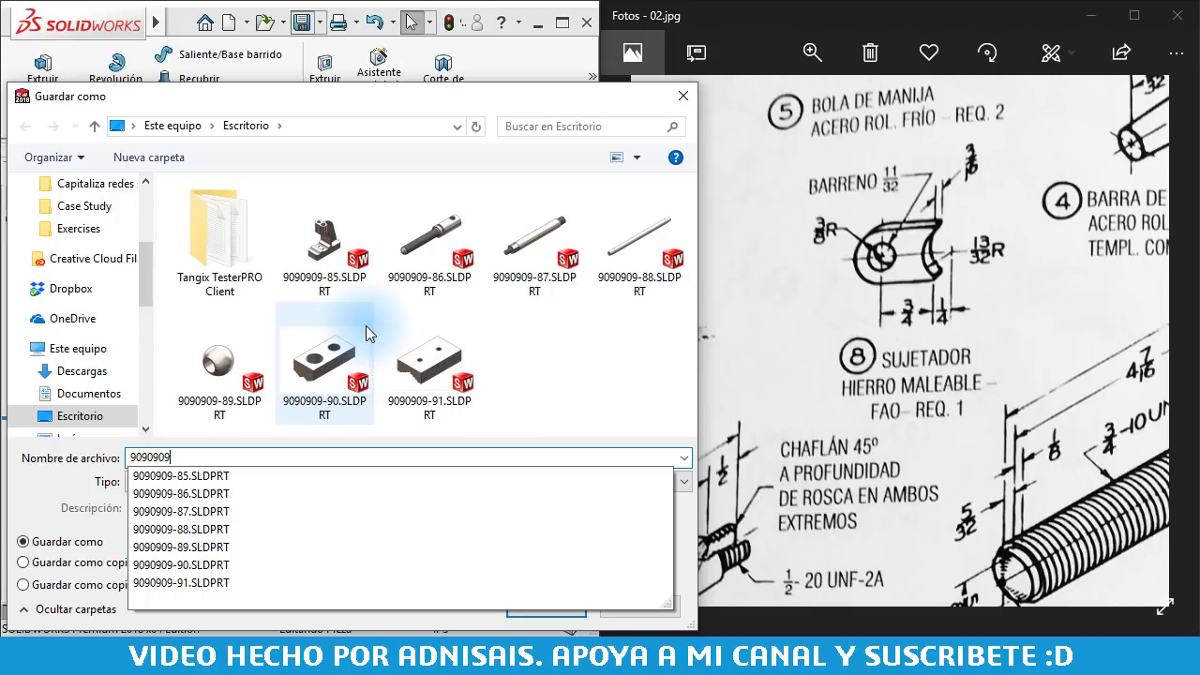
type("-9")
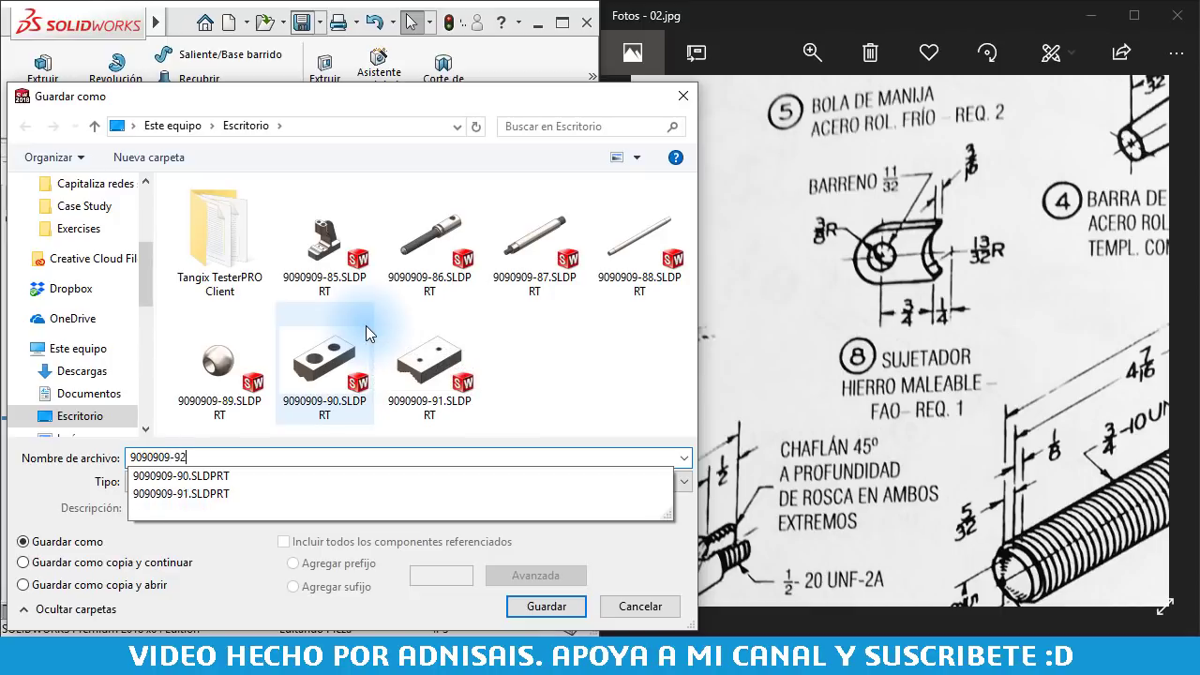
type("2")
key("Return")
Scroll through the reference drawing 02.jpg in Photos
left_click(469, 301)
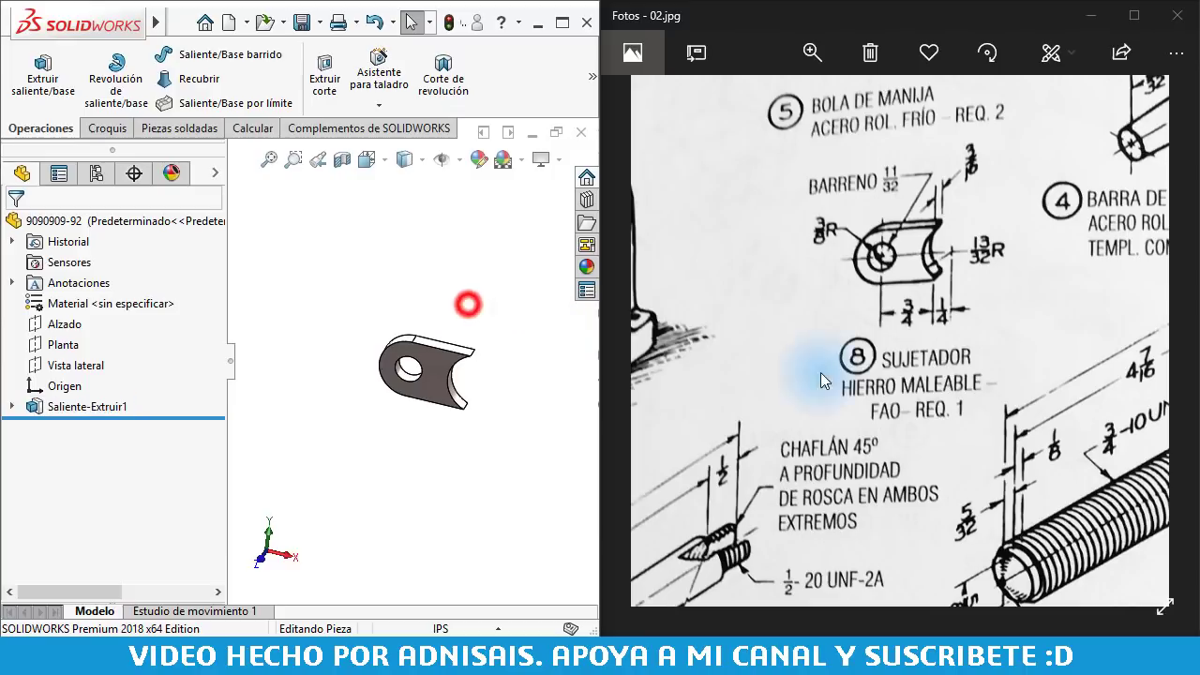
scroll(937, 308, "down", 5)
scroll(937, 308, "right", 5)
scroll(968, 321, "down", 3)
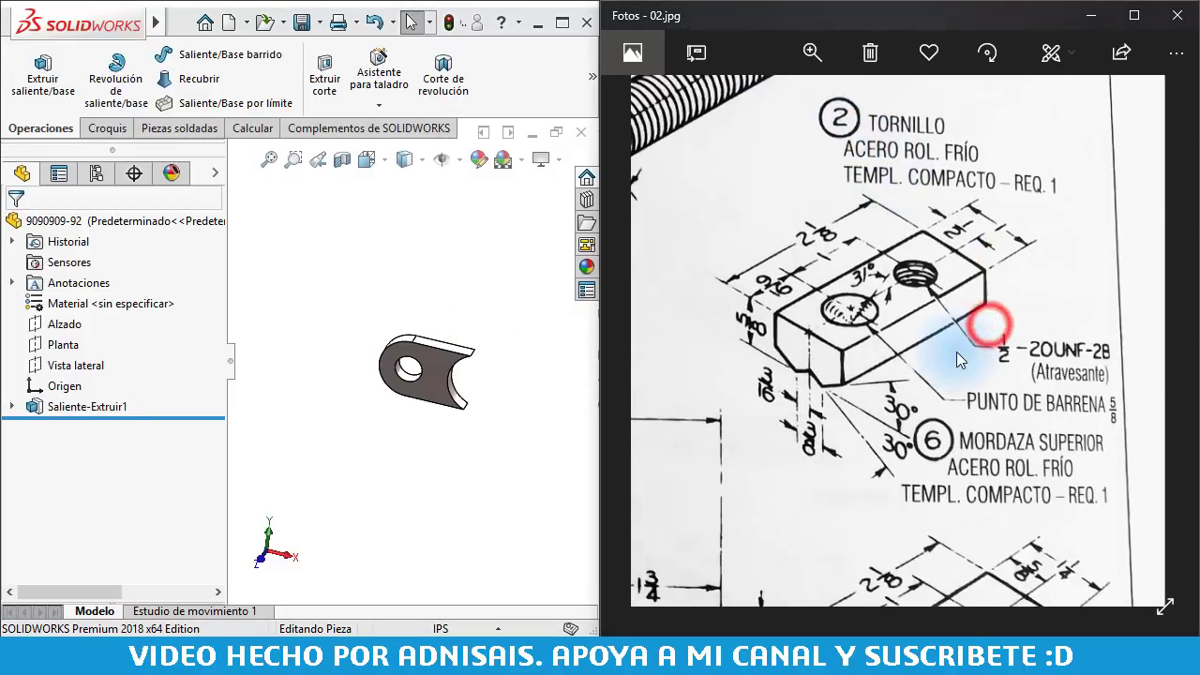
scroll(956, 352, "down", 3)
scroll(970, 452, "down", 3)
scroll(956, 361, "down", 3)
scroll(956, 355, "down", 1)
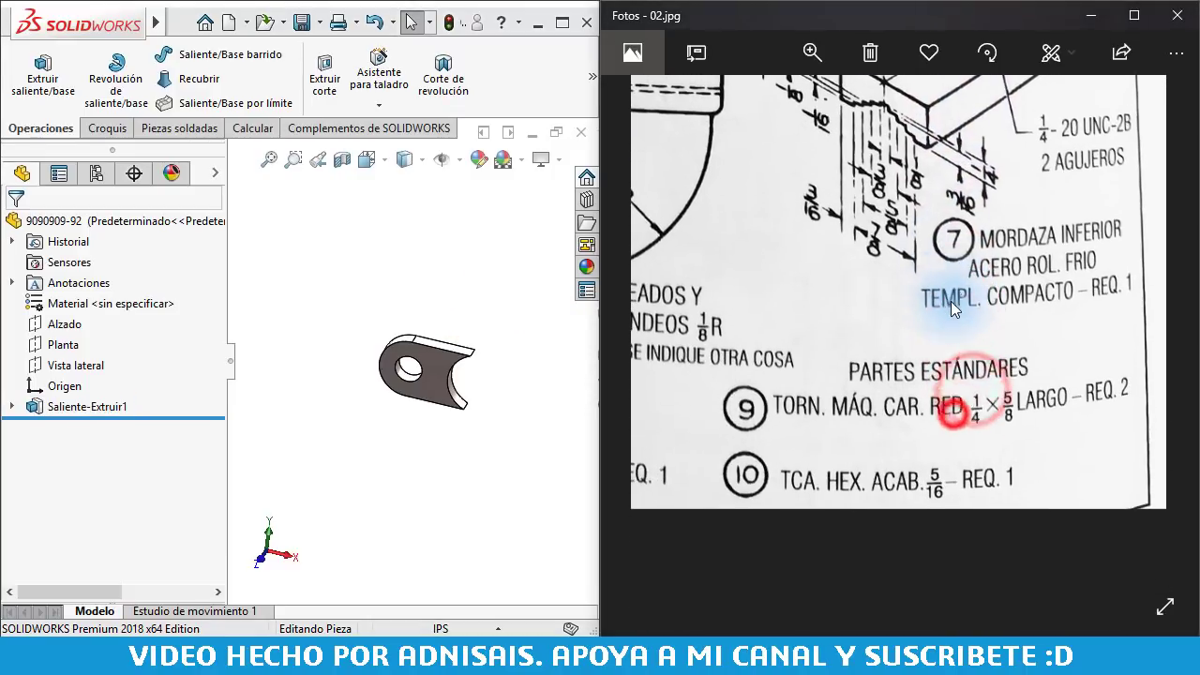
scroll(950, 301, "up", 2)
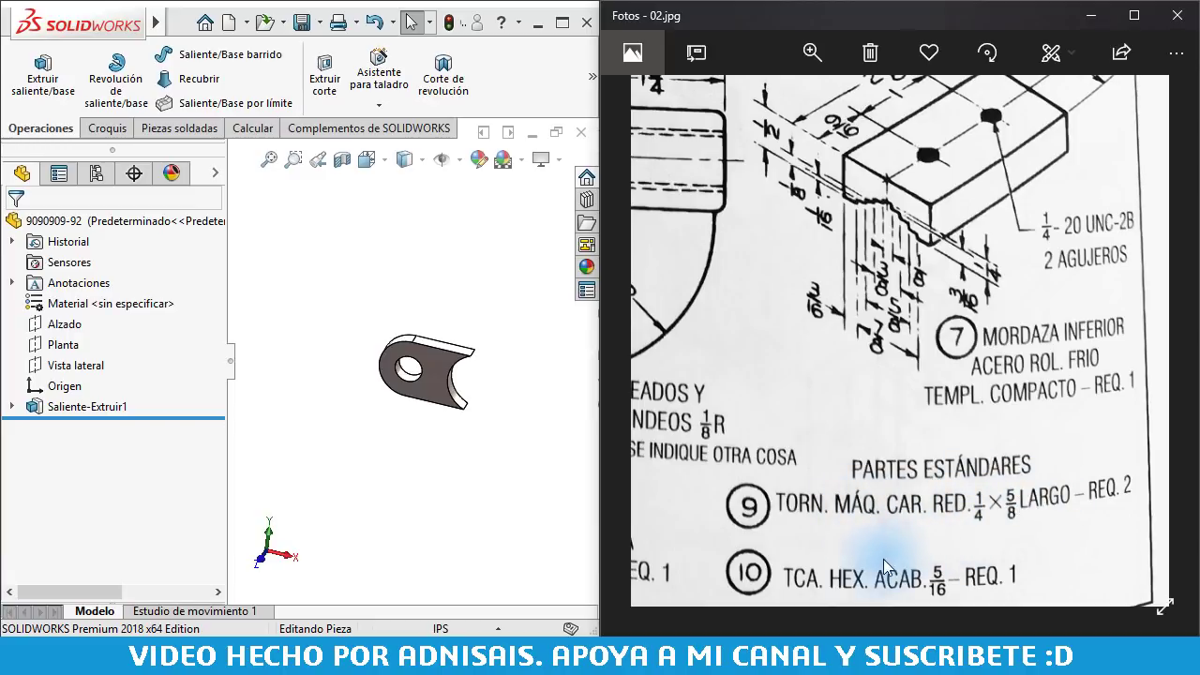
Zoom out to the whole sheet, then zoom and pan onto the arbor press illustration
double_click(897, 448)
double_click(738, 150)
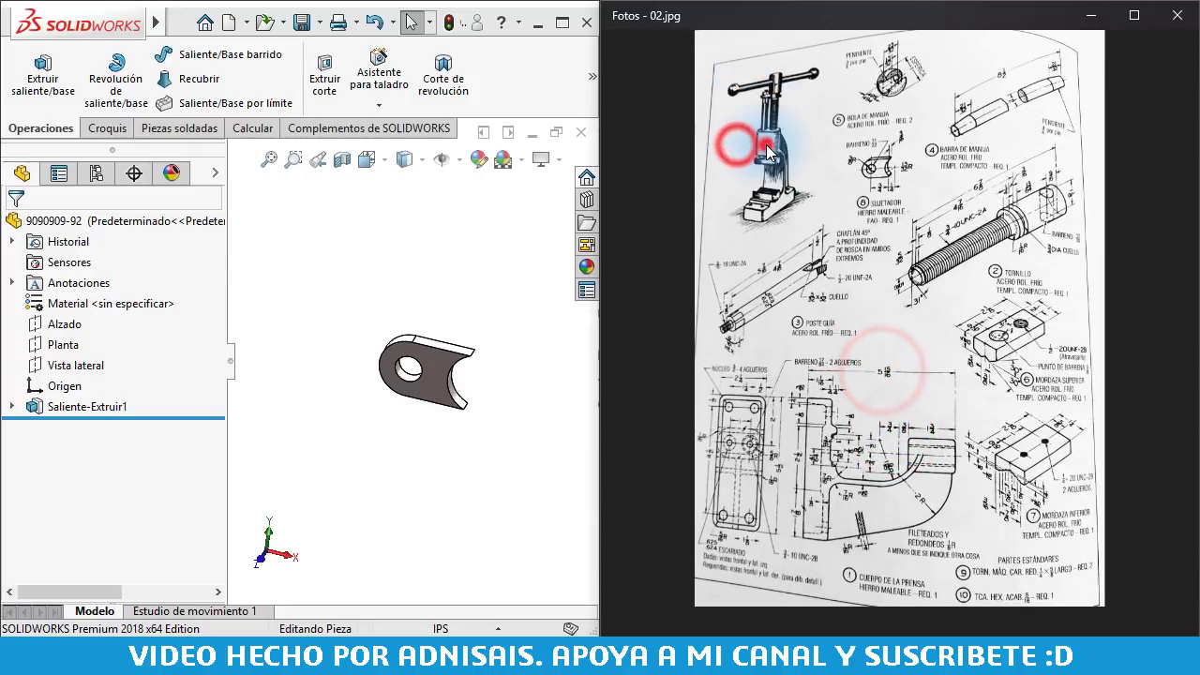
double_click(781, 140)
scroll(785, 157, "up", 2)
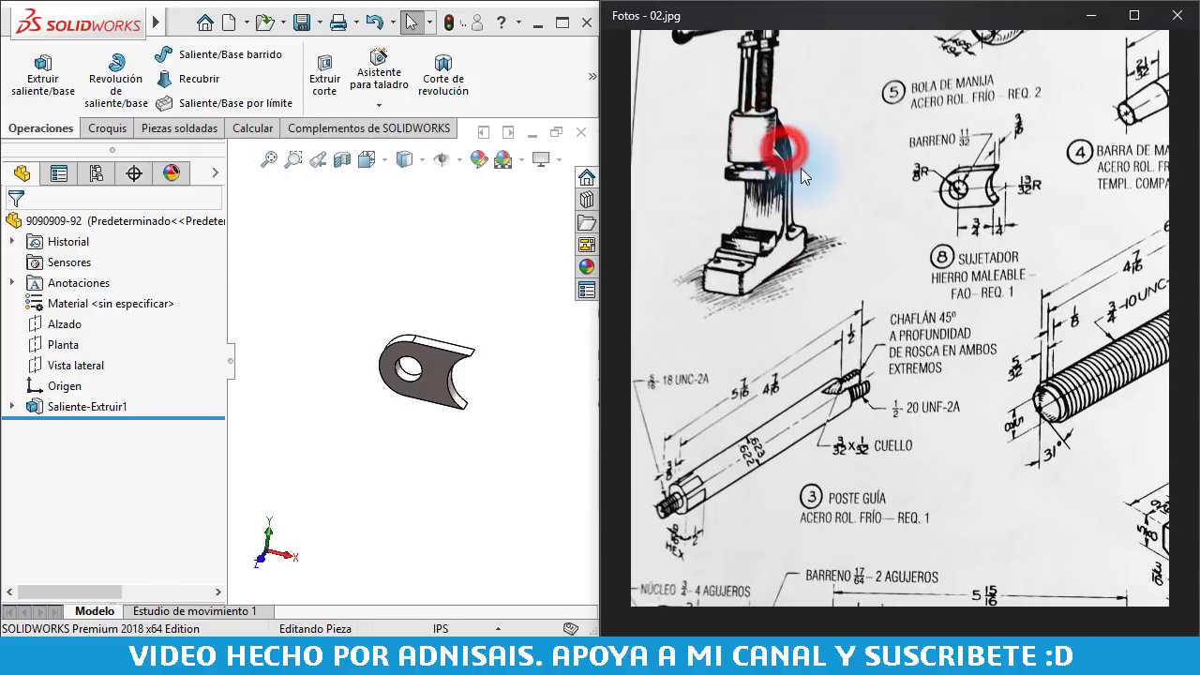
scroll(797, 164, "up", 1)
scroll(797, 164, "up", 1)
mouse_move(792, 323)
left_mouse_down()
mouse_move(1045, 417)
mouse_move(987, 349)
mouse_move(872, 289)
left_mouse_up()
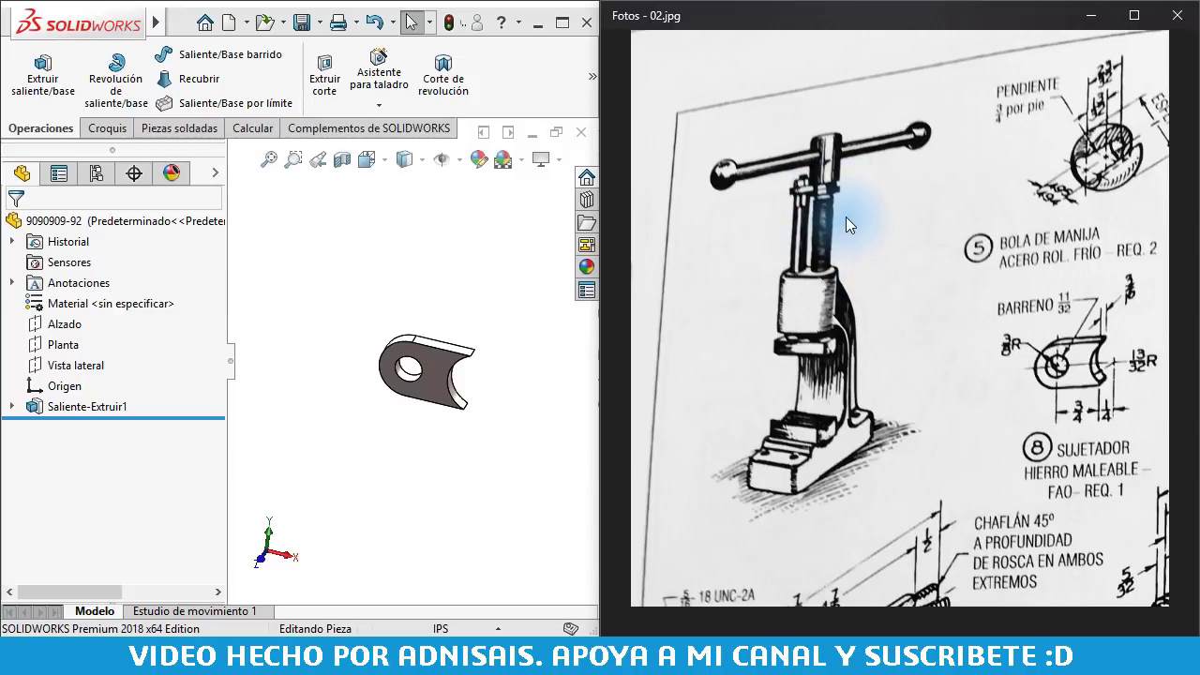
Create a new assembly document in SOLIDWORKS
left_click(436, 246)
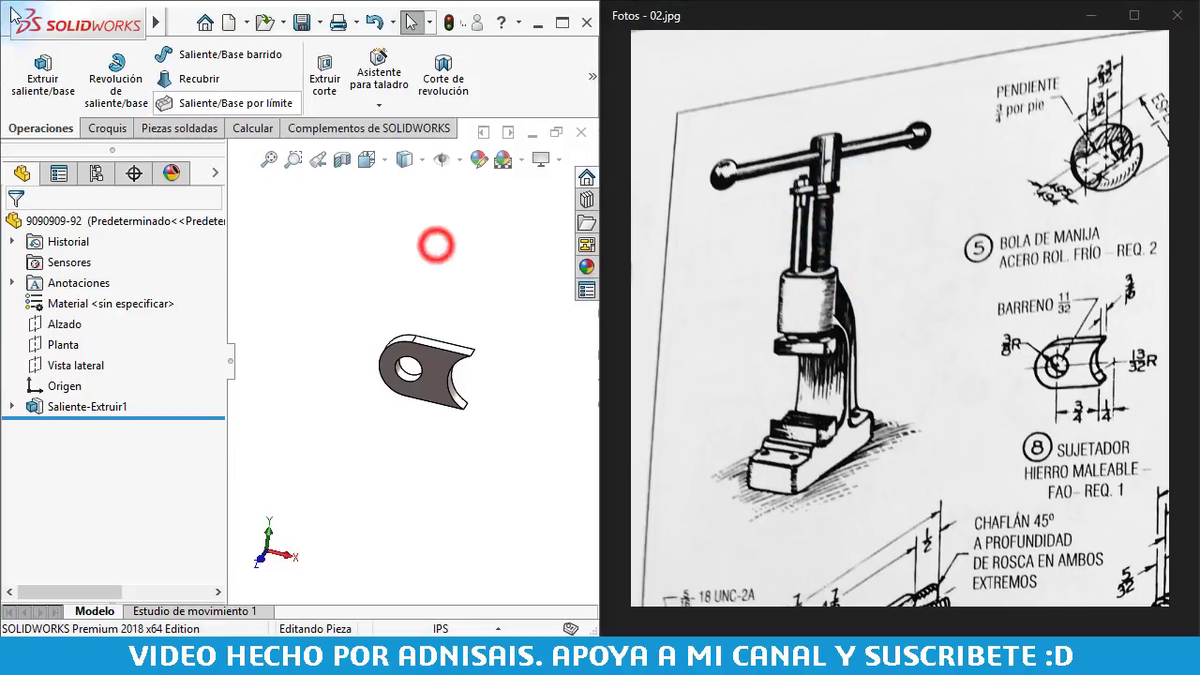
left_click(181, 20)
left_click(206, 49)
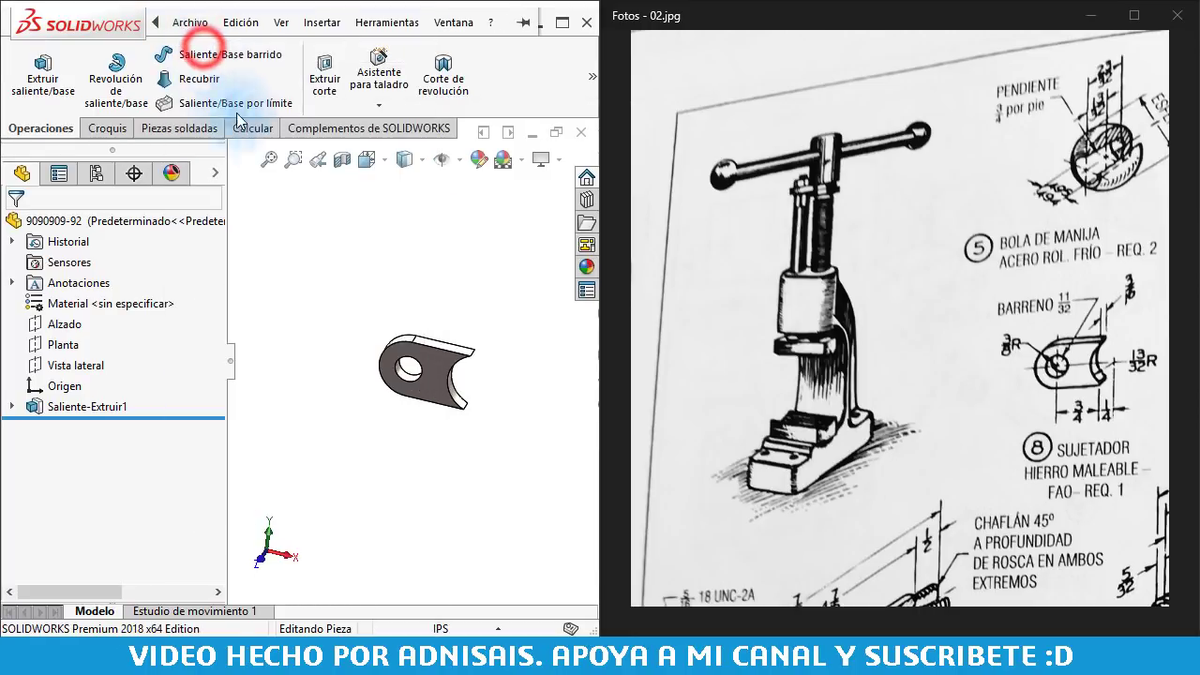
left_click(553, 300)
left_click(660, 546)
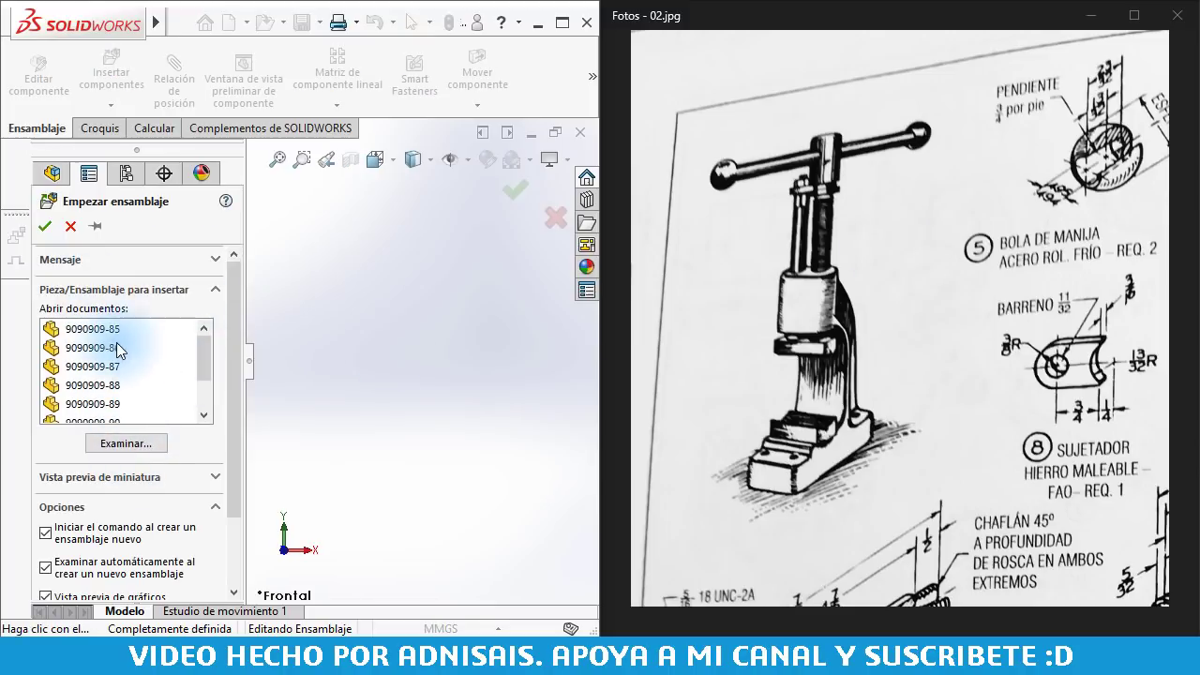
Insert part 9090909-85 as the first component, snapped to the assembly origin
left_click(117, 330)
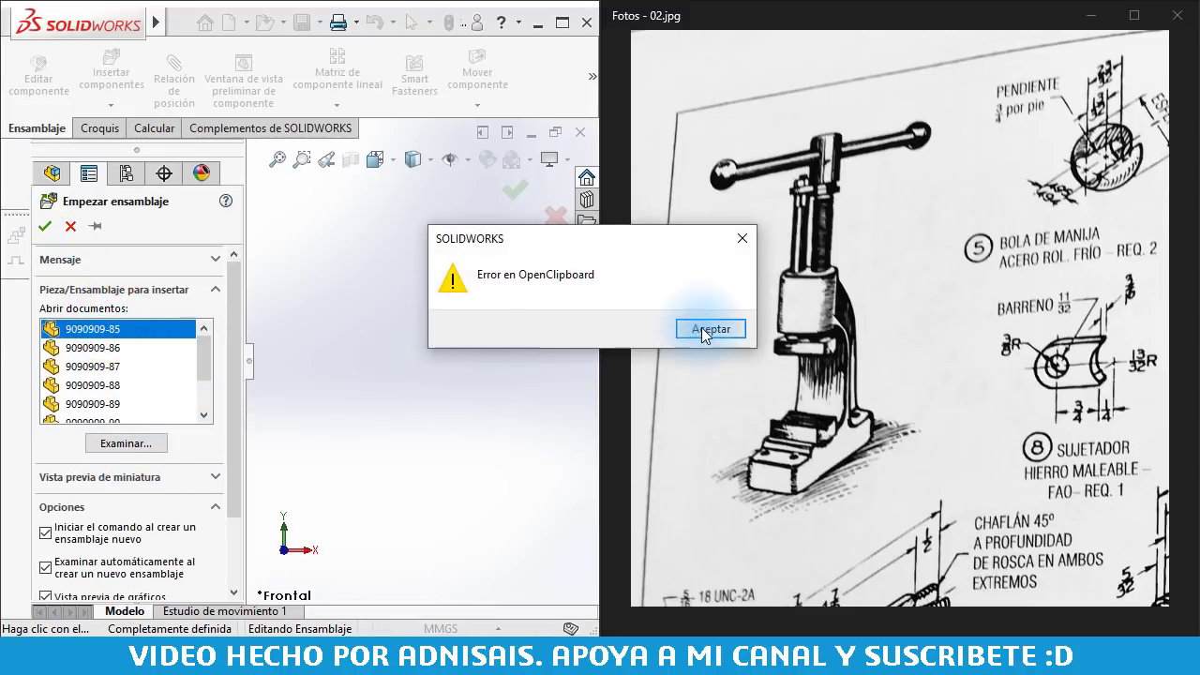
left_click(703, 330)
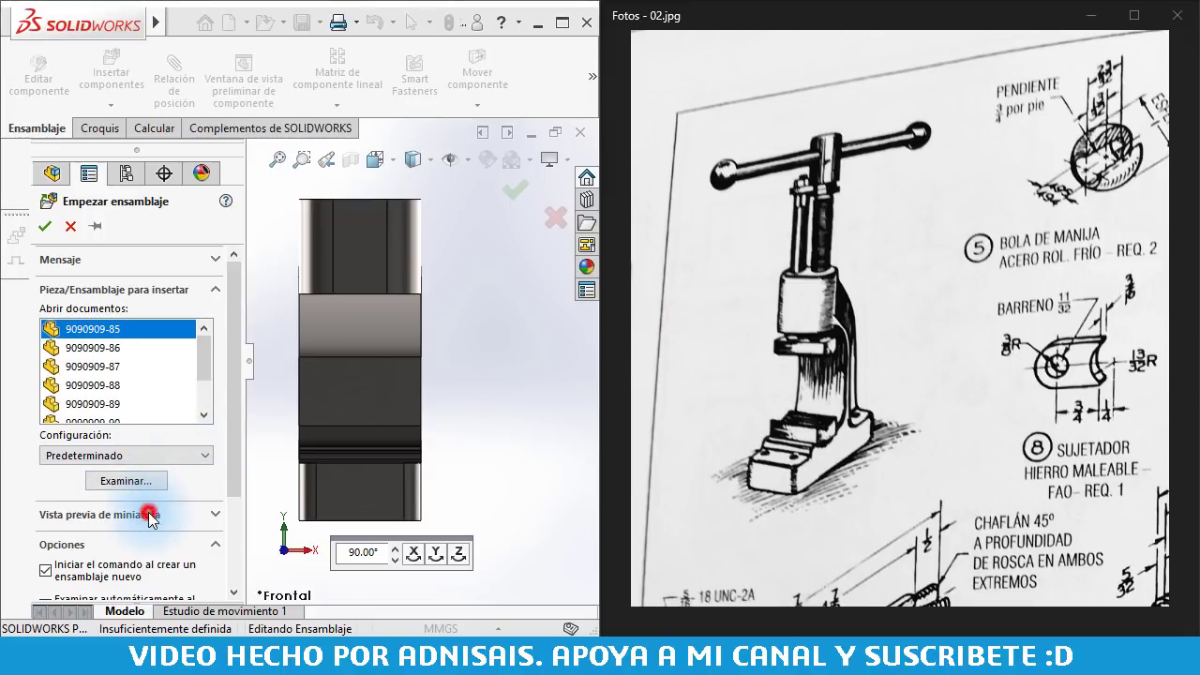
left_click(150, 515)
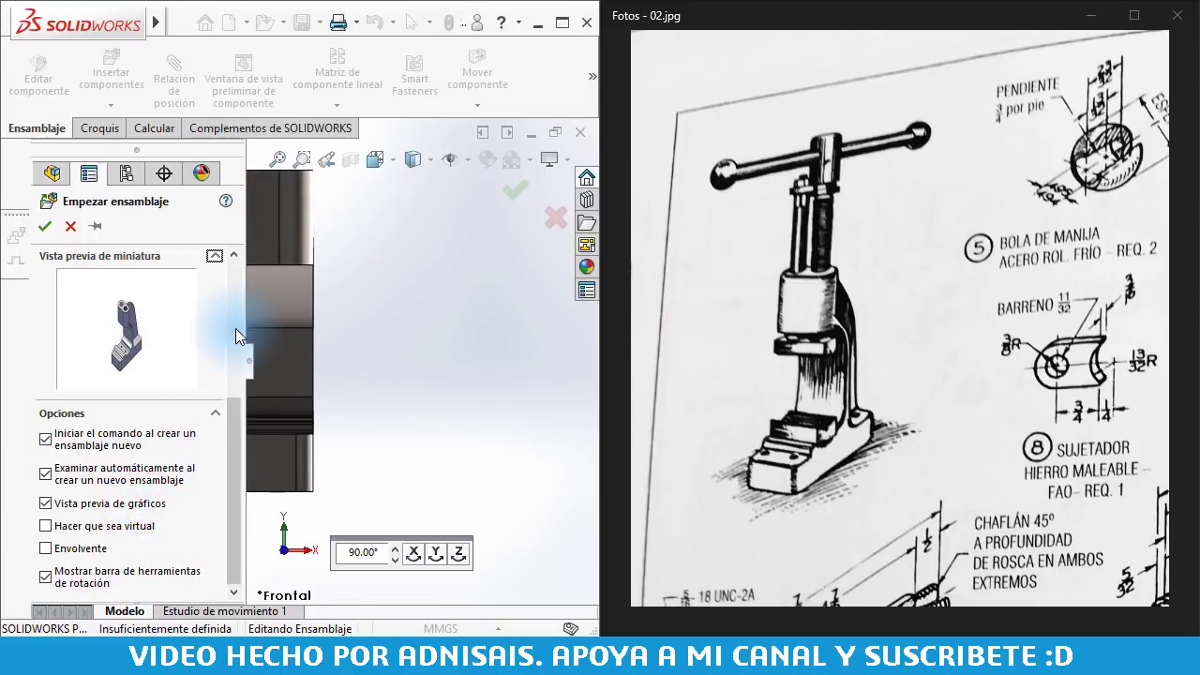
left_click(355, 392)
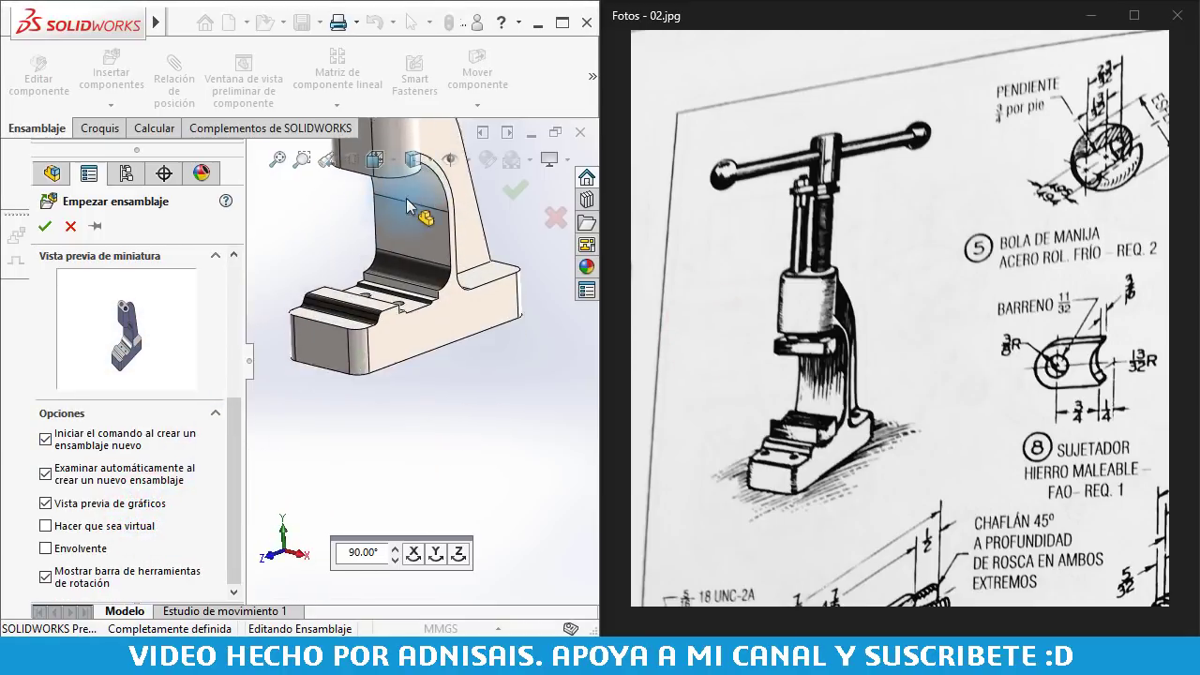
left_click(454, 161)
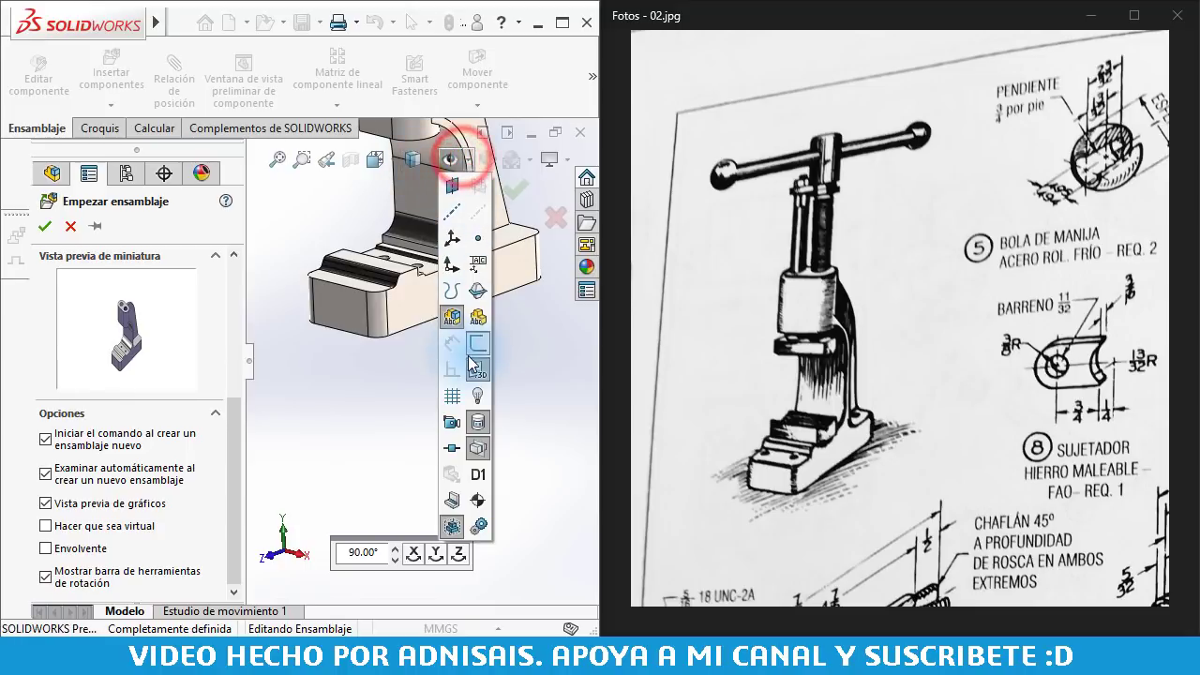
left_click(452, 265)
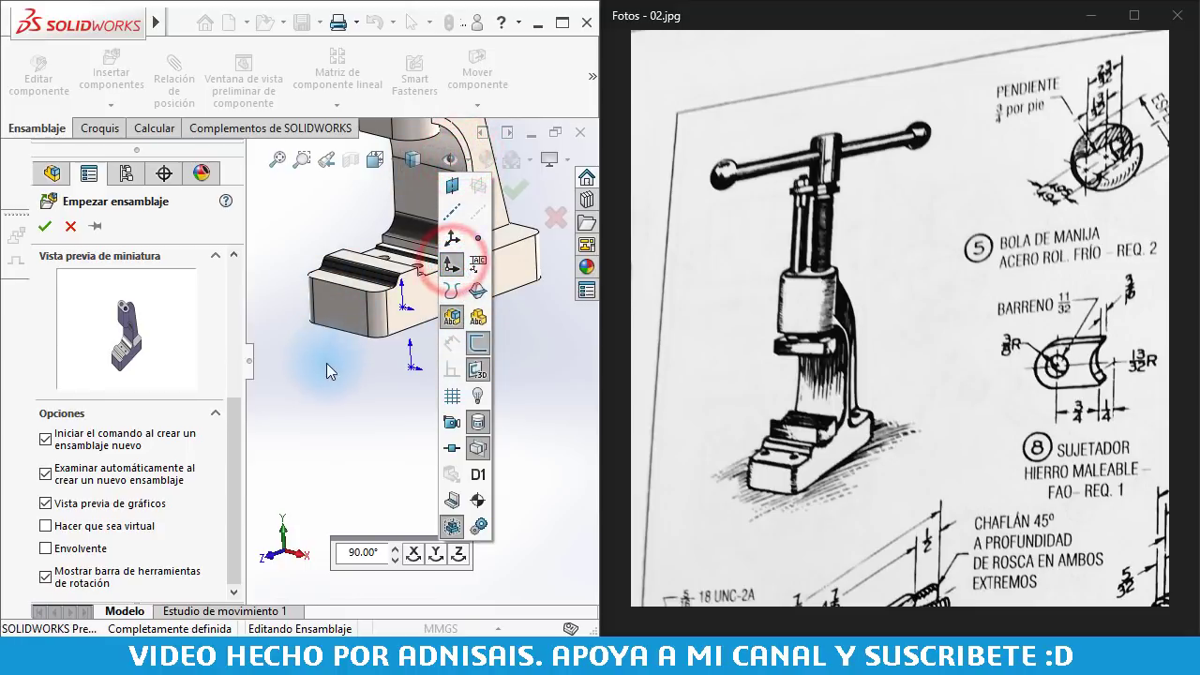
left_click(155, 215)
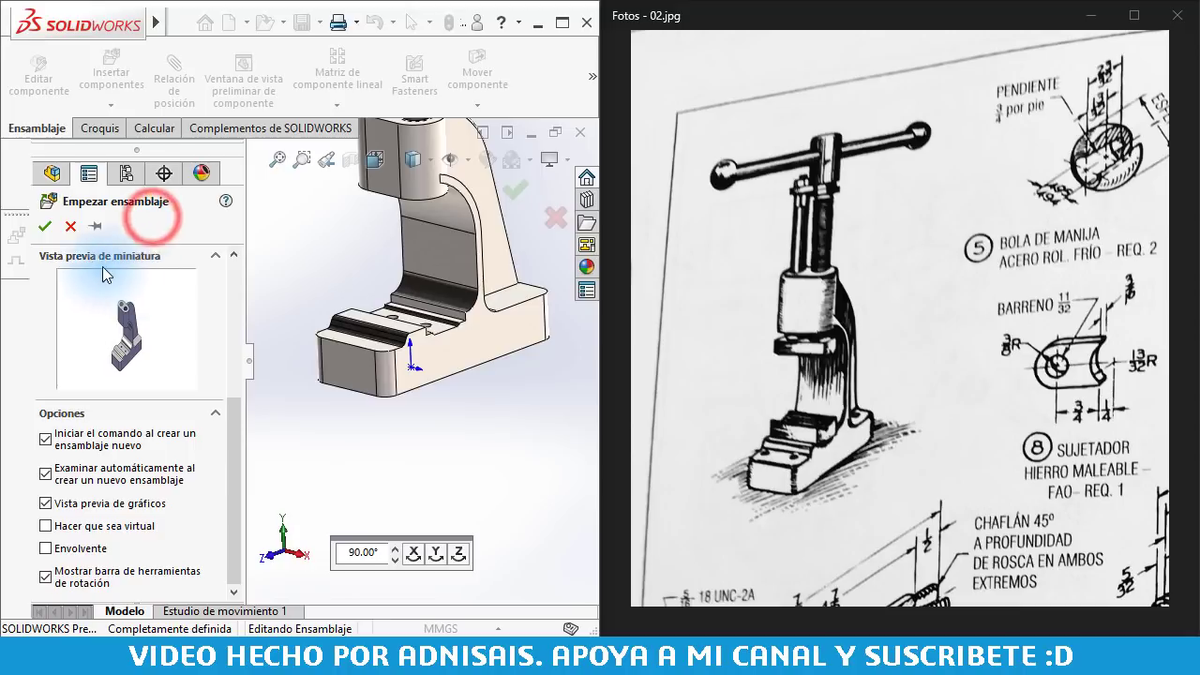
middle_click_drag(434, 241, 444, 392, "ctrl")
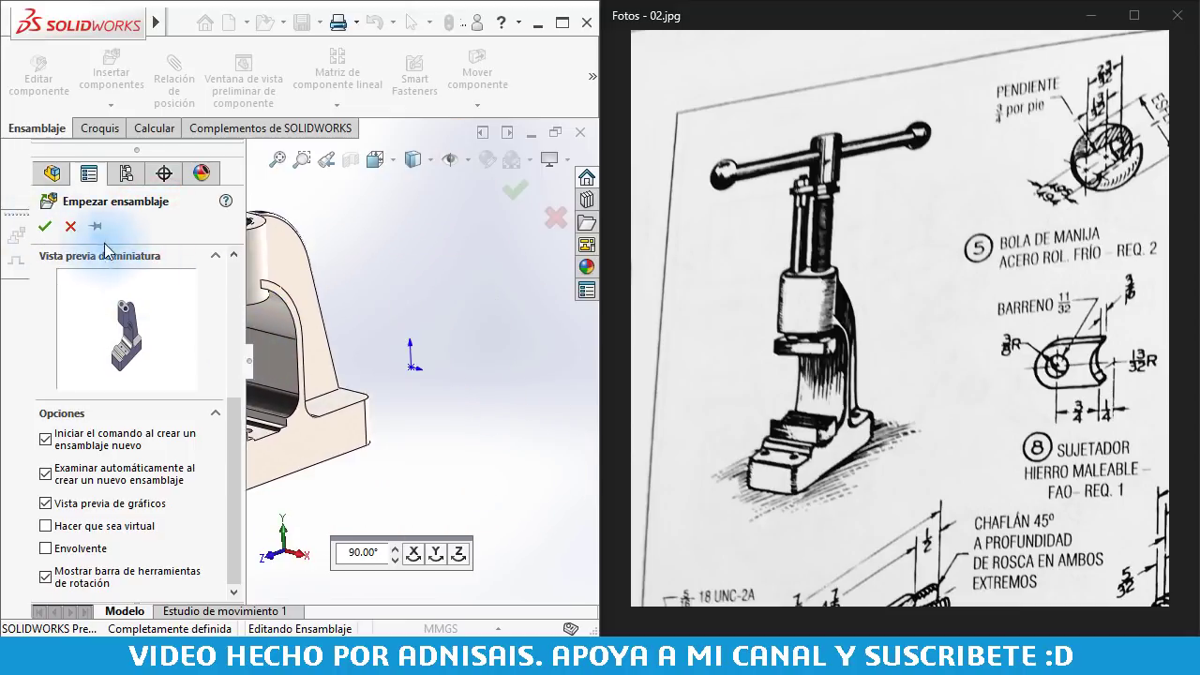
left_click(44, 226)
Insert parts 9090909-86 to -92 and place the first pins, long rod and round part
scroll(460, 372, "up", 3)
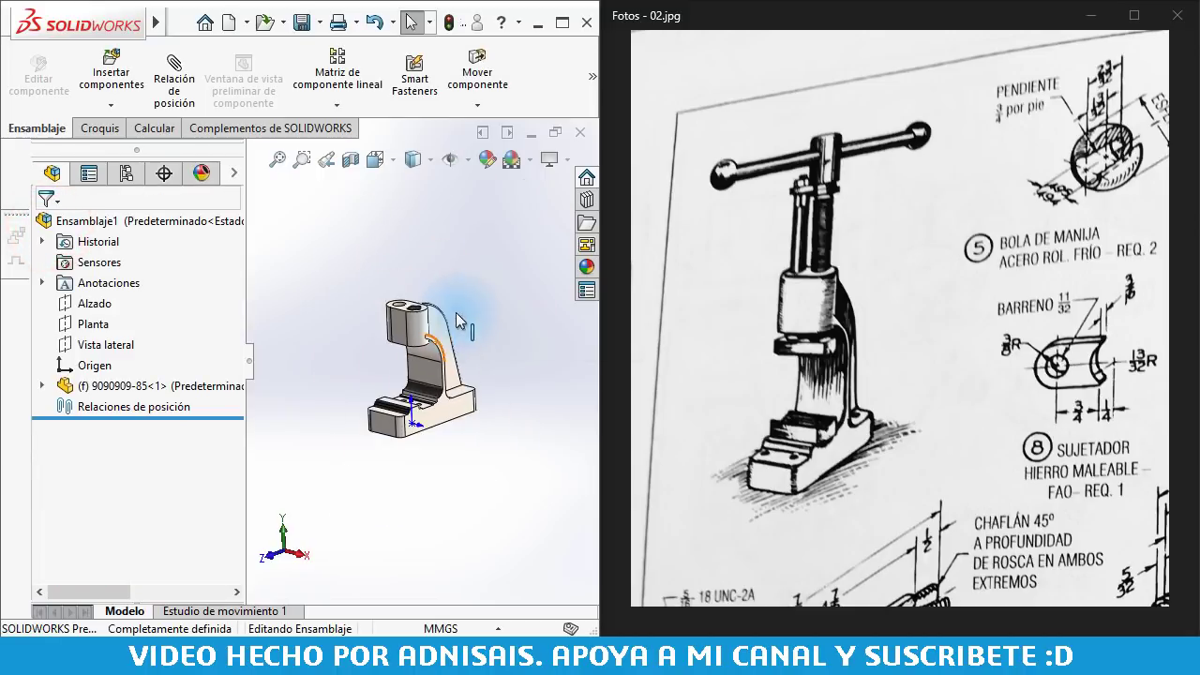
middle_click_drag(461, 316, 524, 300)
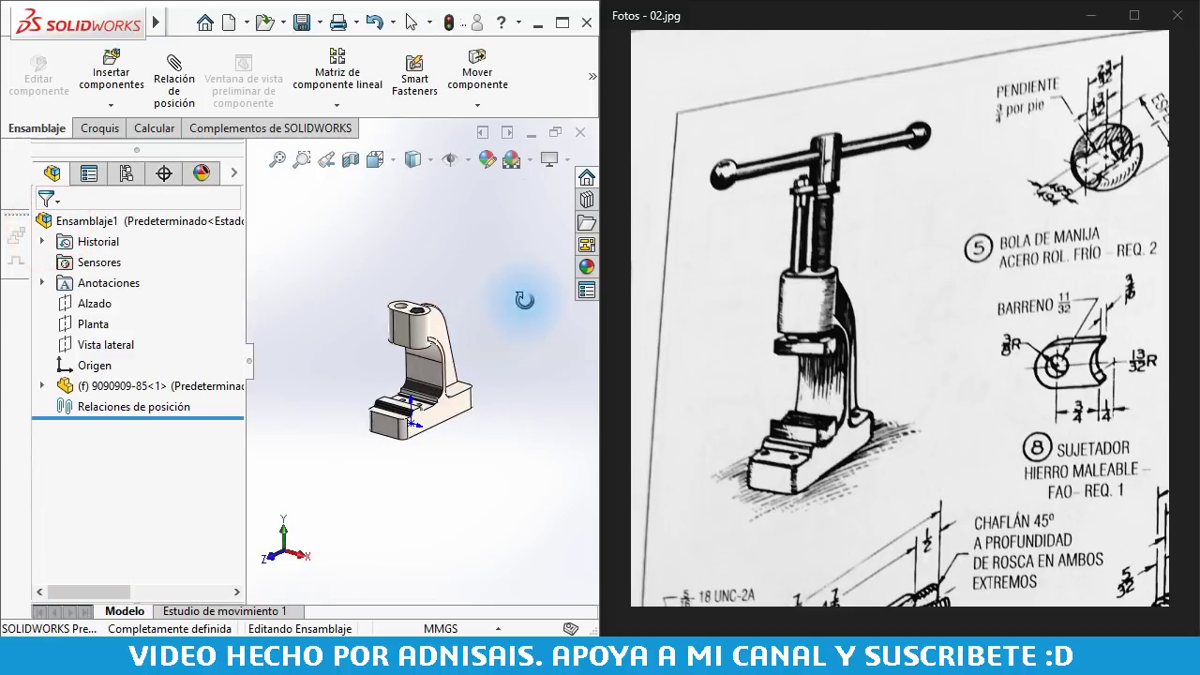
left_click(110, 75)
left_click_drag(106, 356, 103, 403)
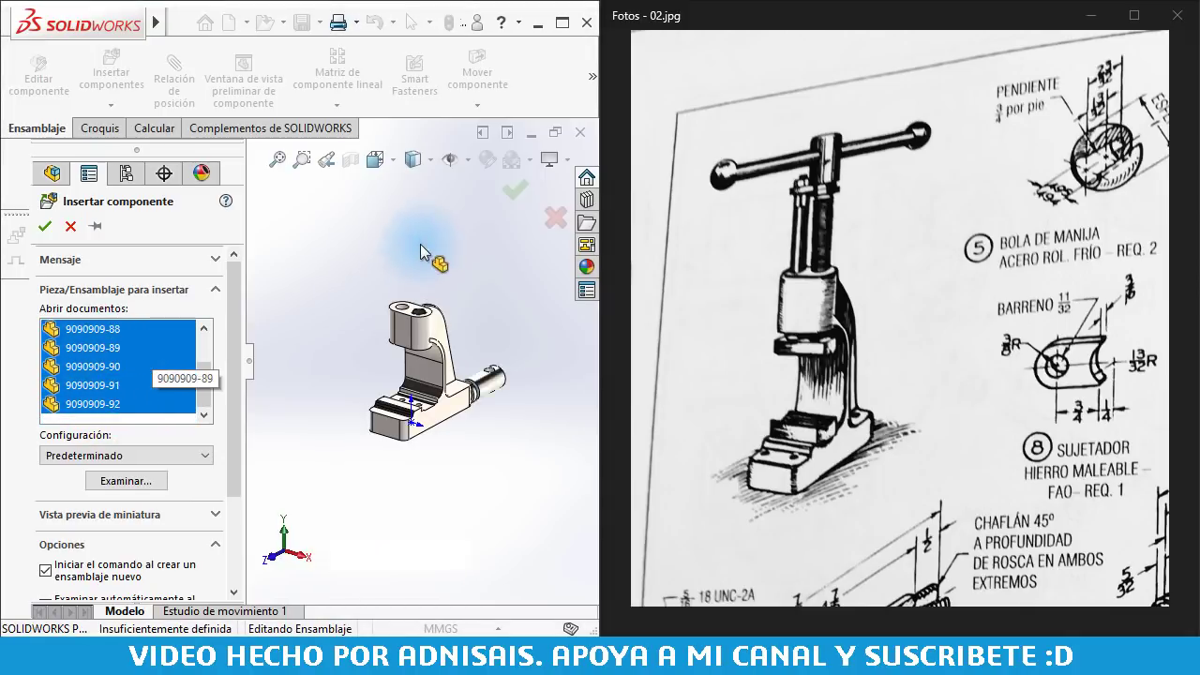
left_click(375, 230)
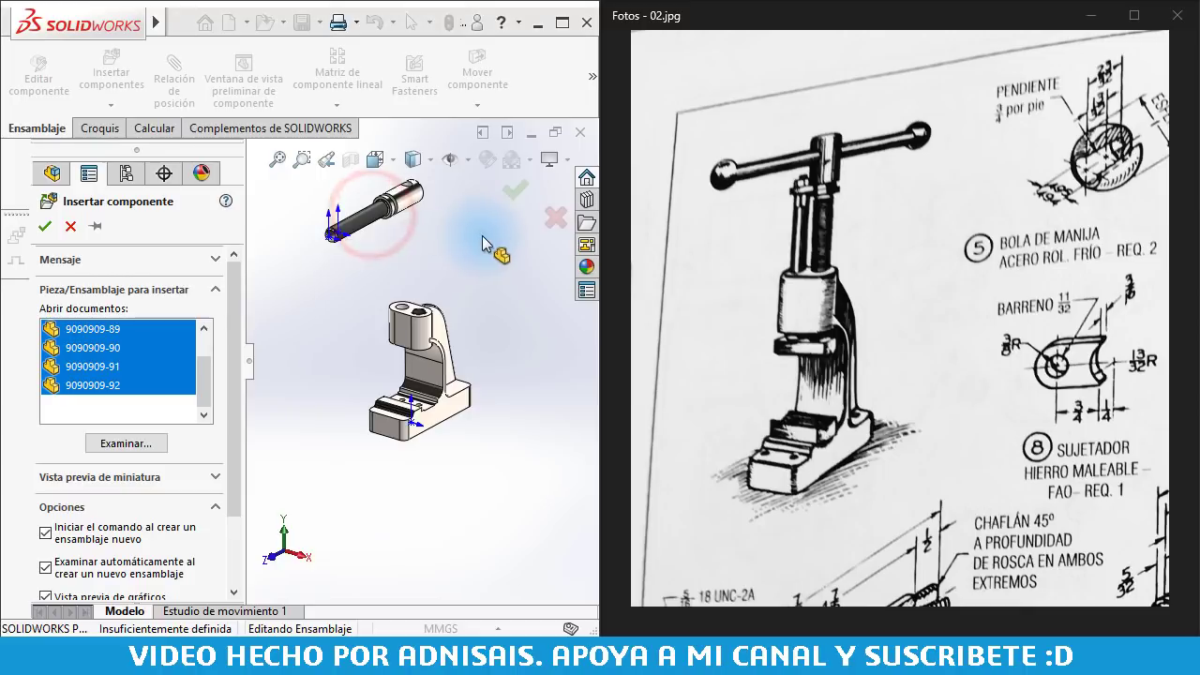
left_click(492, 235)
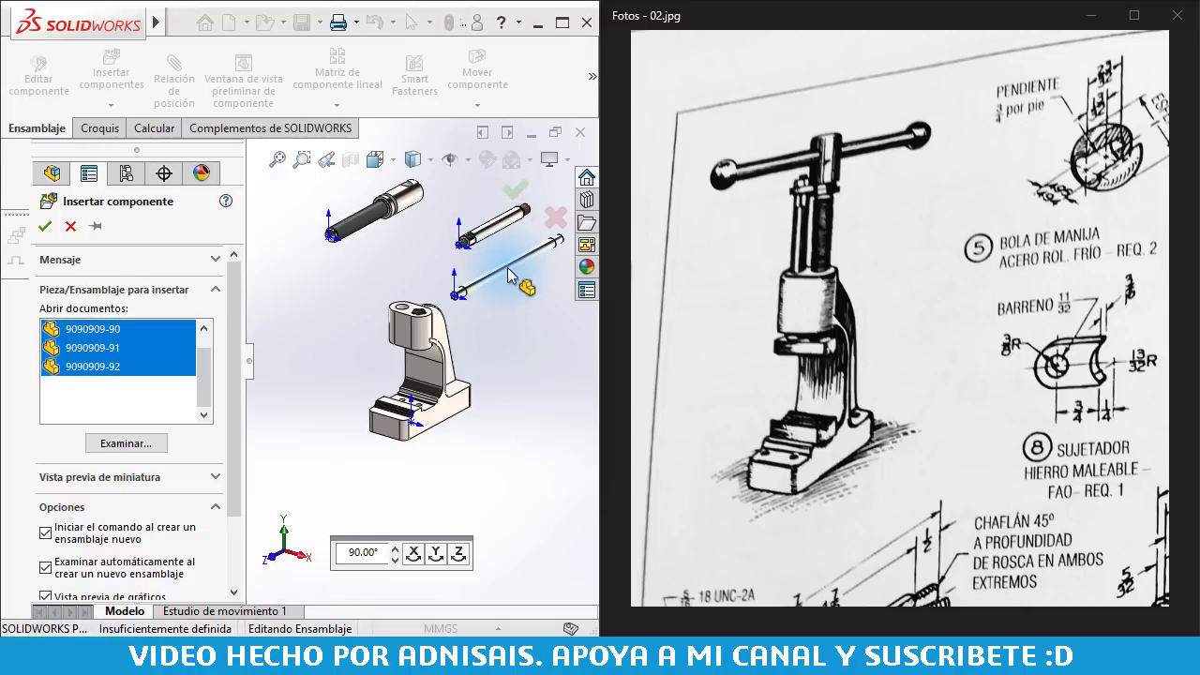
left_click(522, 270)
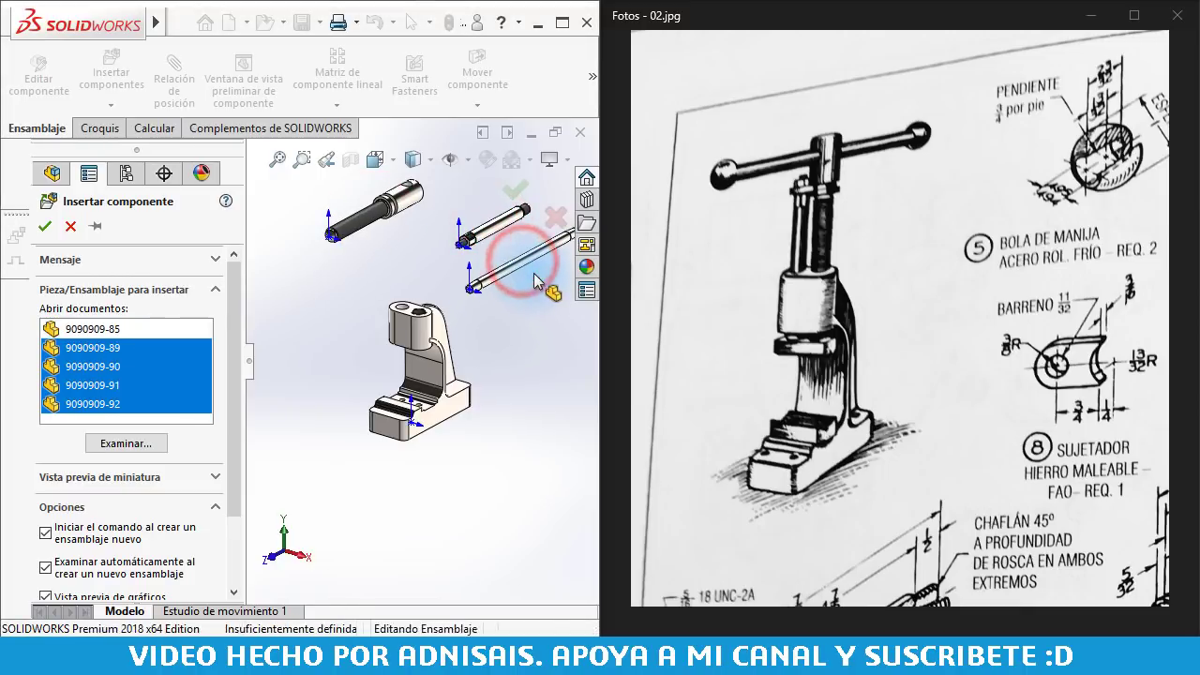
left_click(551, 300)
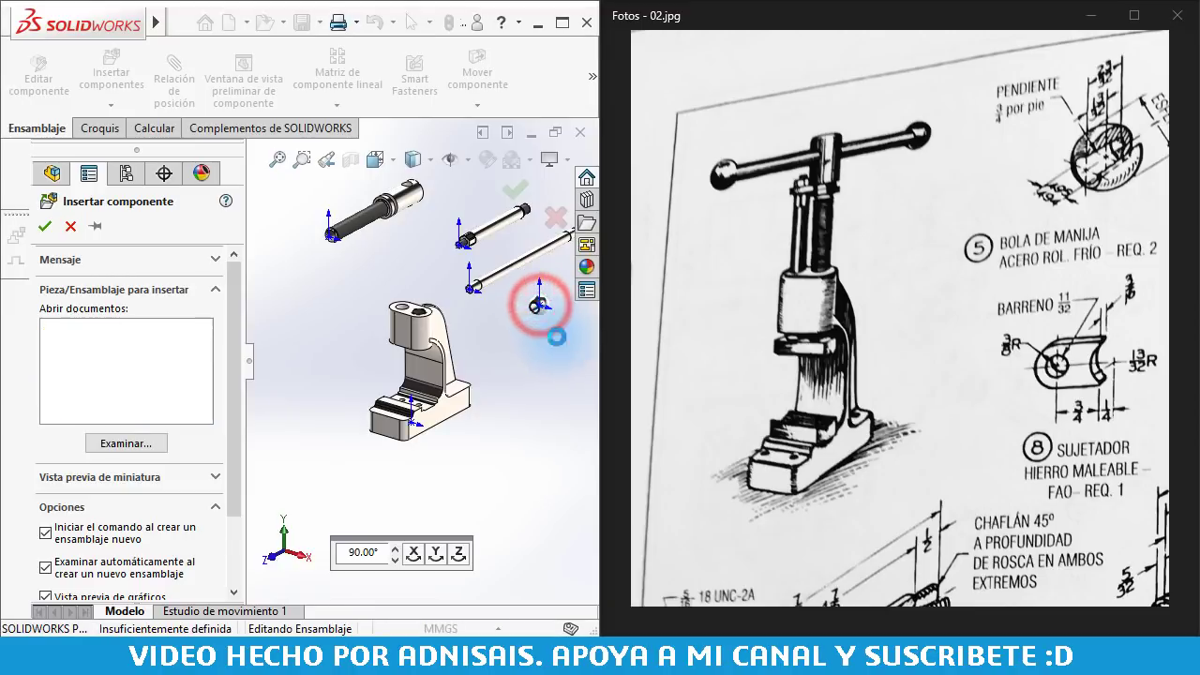
Place the remaining blocks, including 9090909-91 and the last part 9090909-92, beside the frame
left_click(544, 342)
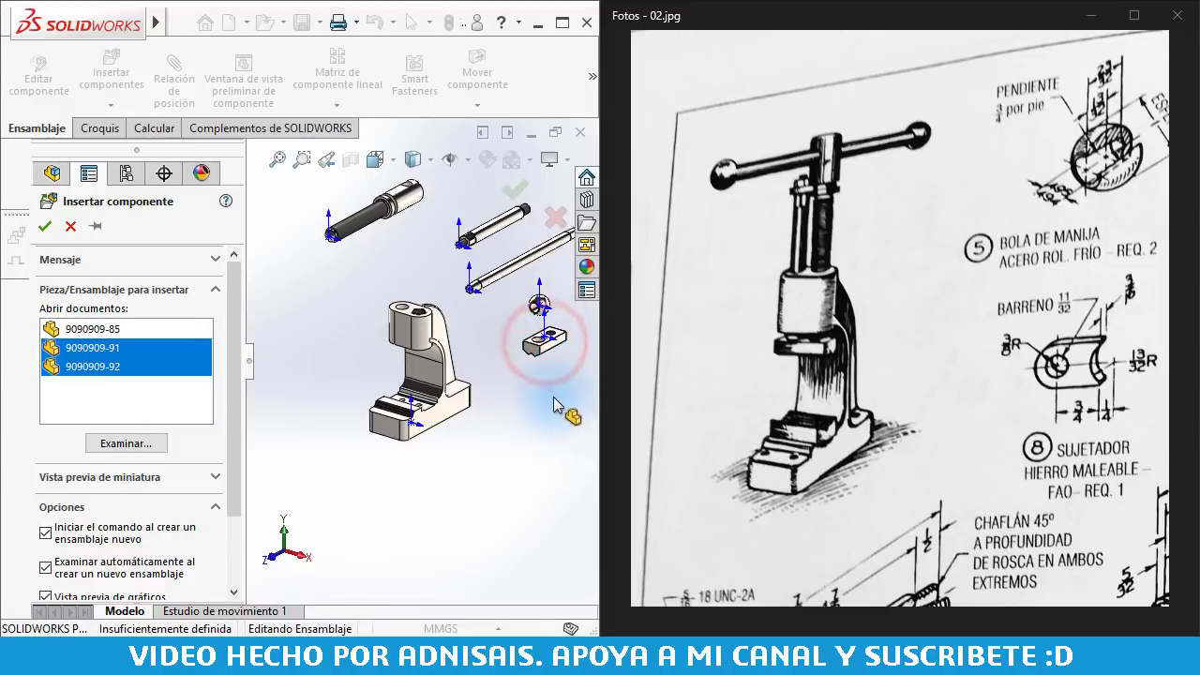
left_click(507, 452)
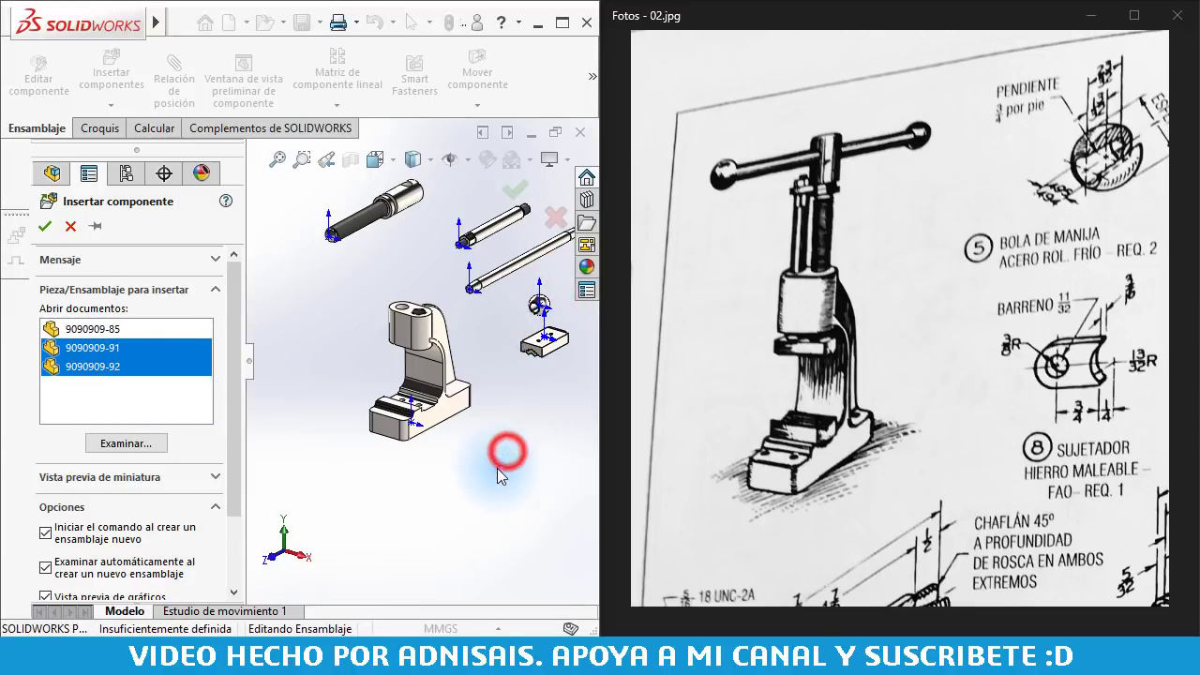
left_click(536, 330)
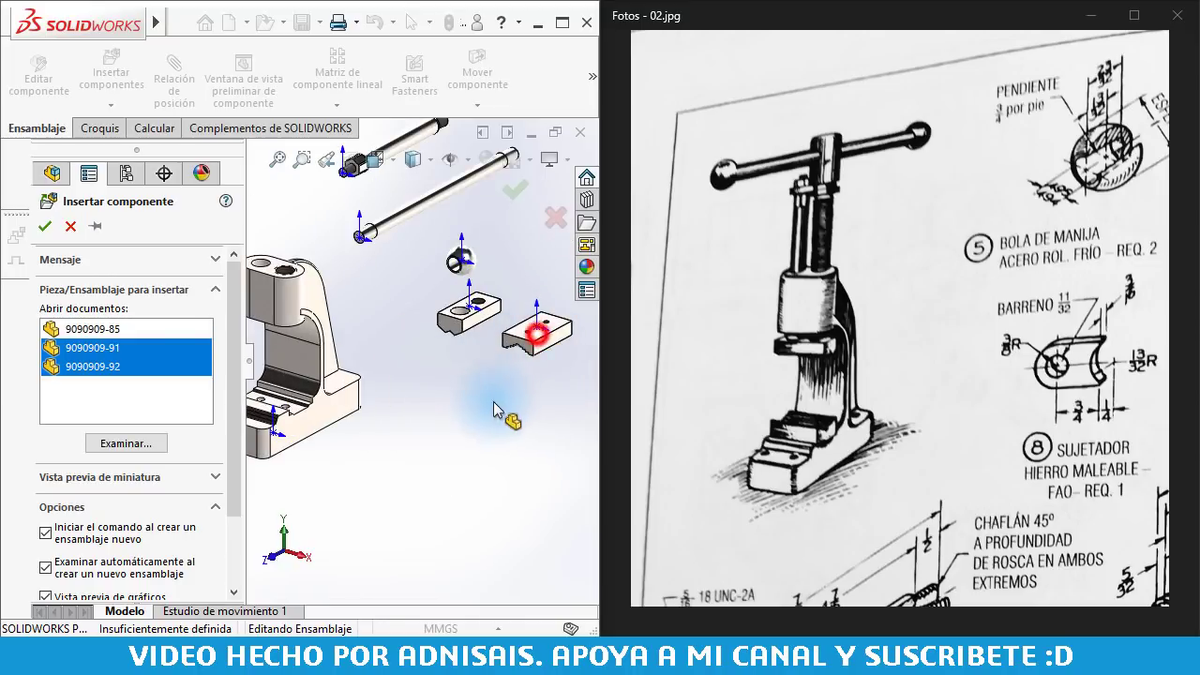
scroll(466, 440, "up", 3)
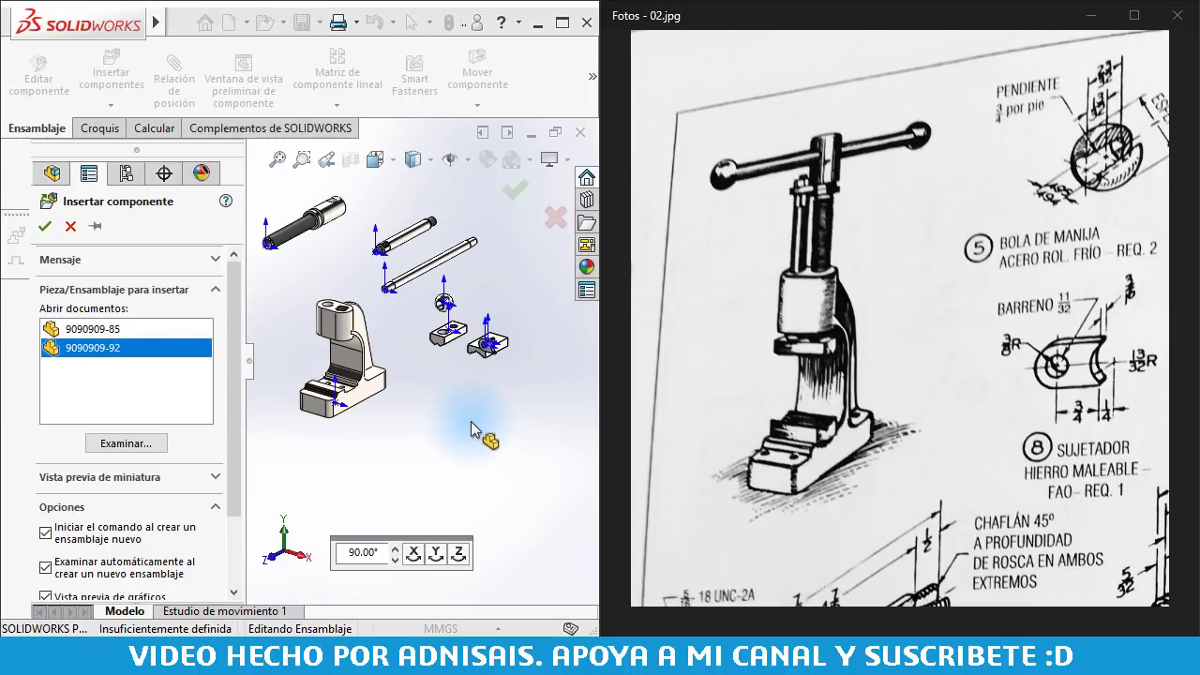
left_click(507, 413)
scroll(478, 402, "down", 2)
scroll(494, 371, "down", 2)
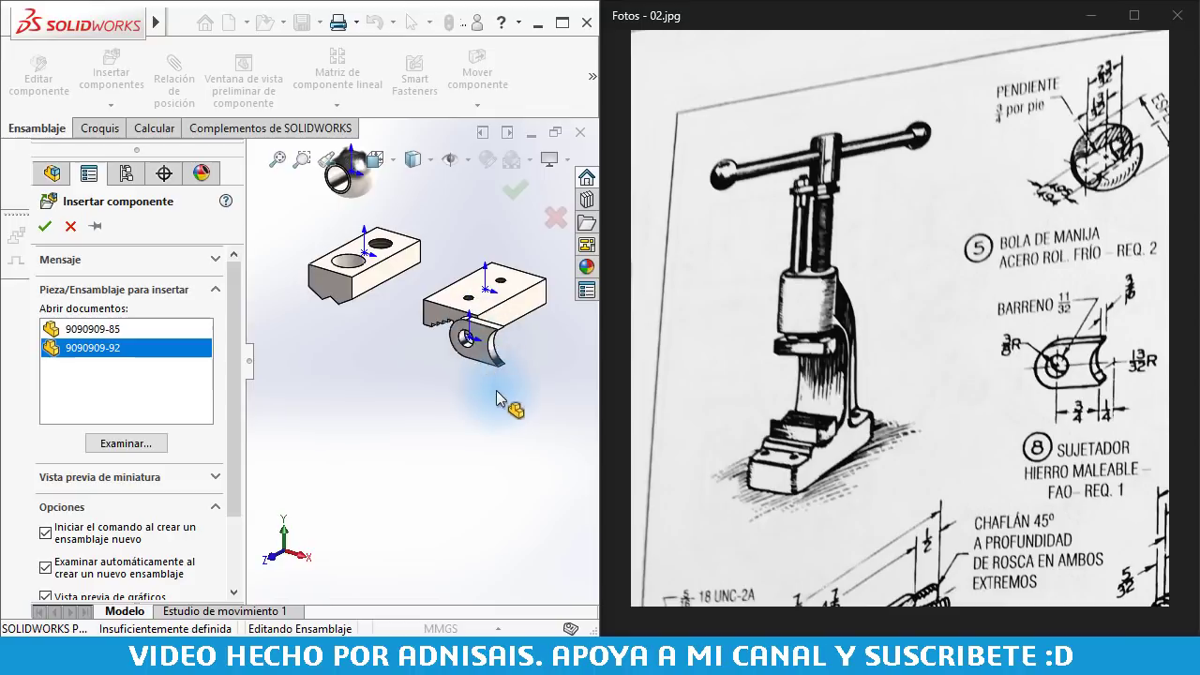
left_click(502, 399)
scroll(422, 394, "up", 1)
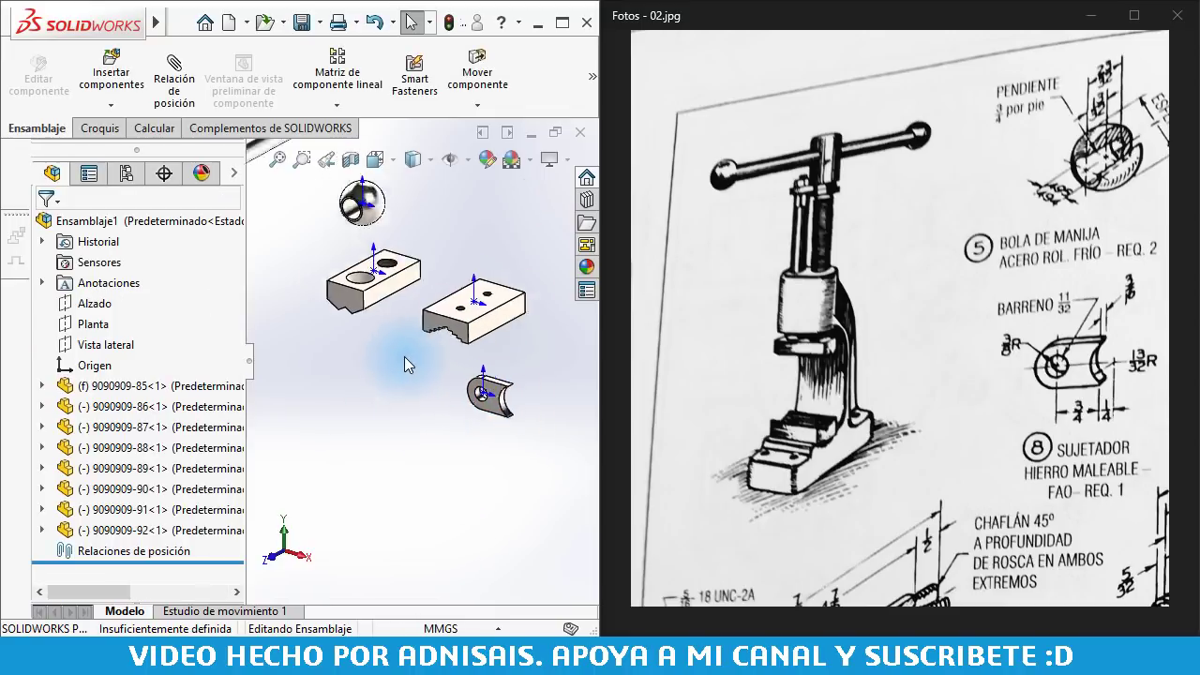
scroll(394, 345, "up", 2)
scroll(375, 319, "up", 2)
scroll(361, 309, "down", 2)
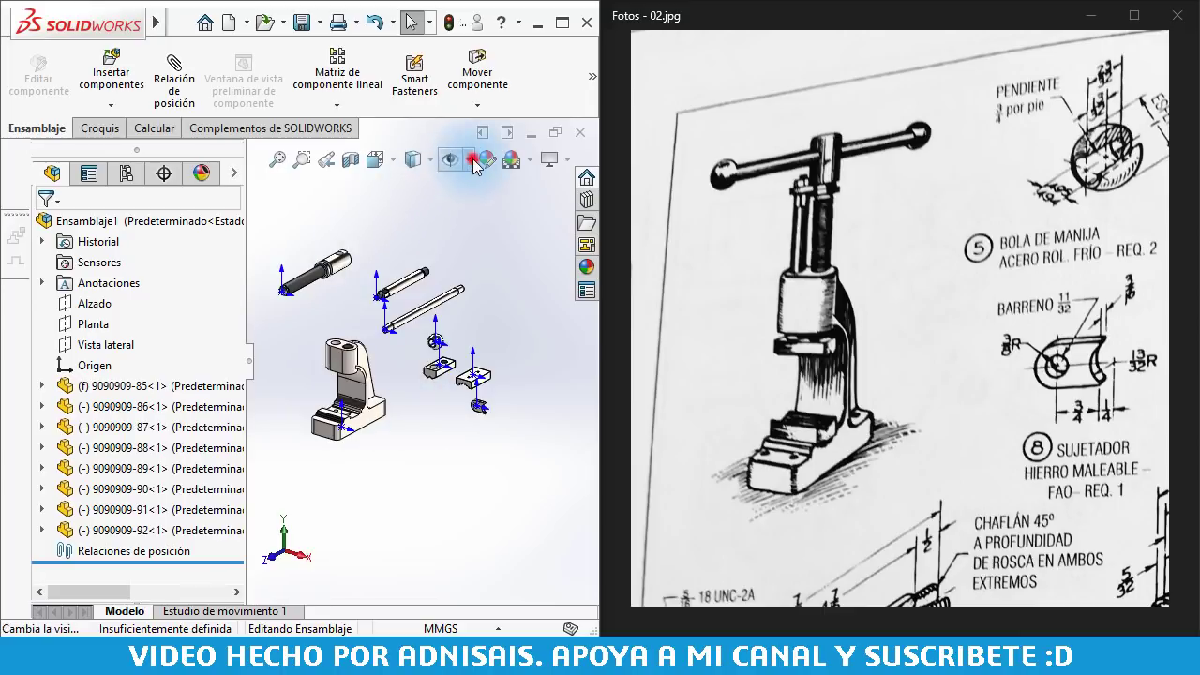
Hide all part origins, then drag the screw, small pin and long rod apart from the frame
left_click(468, 159)
left_click(450, 269)
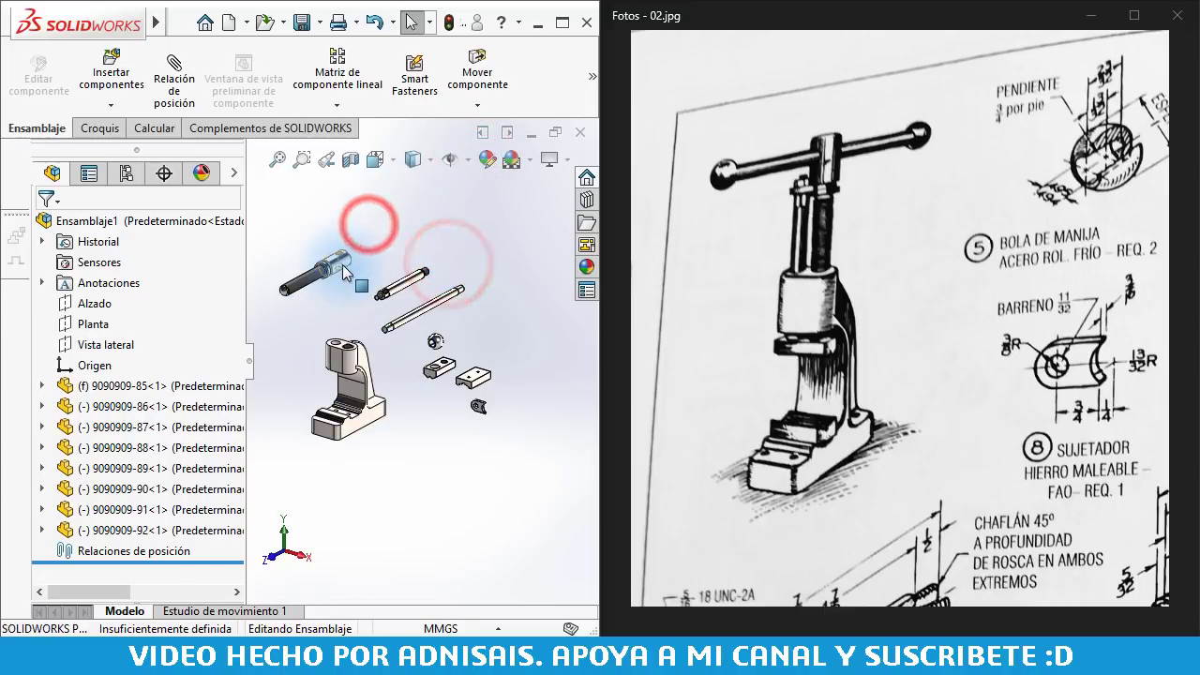
left_click_drag(343, 265, 415, 220)
left_click_drag(394, 274, 401, 257)
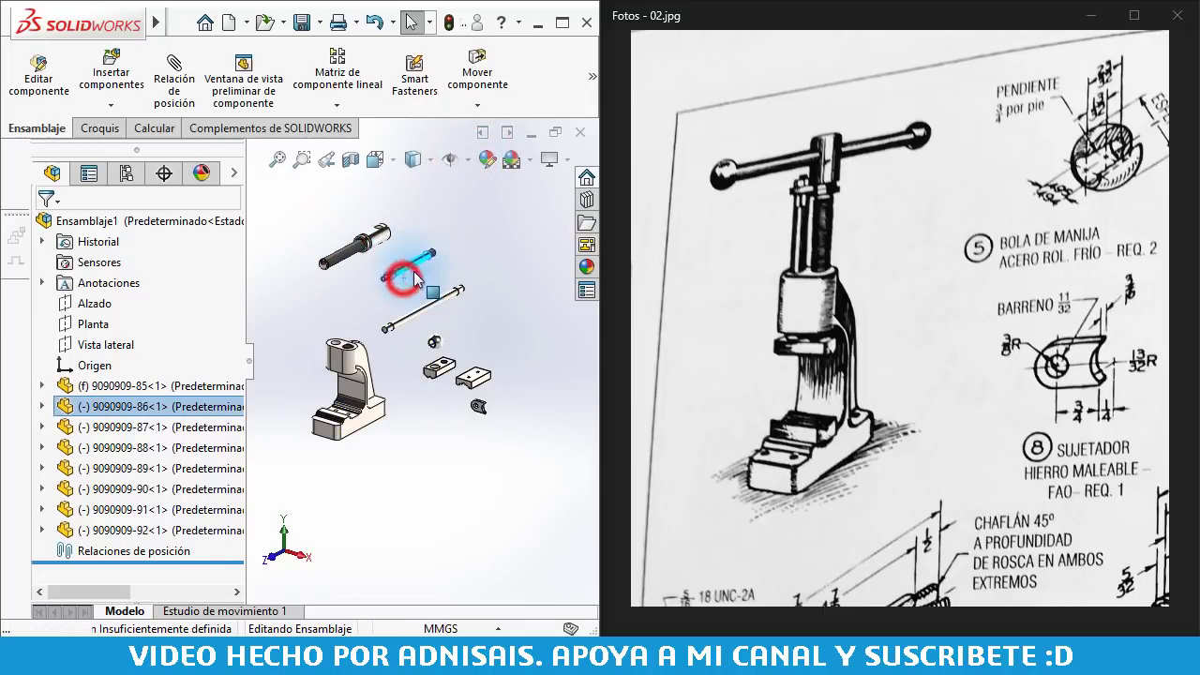
left_click_drag(434, 316, 468, 302)
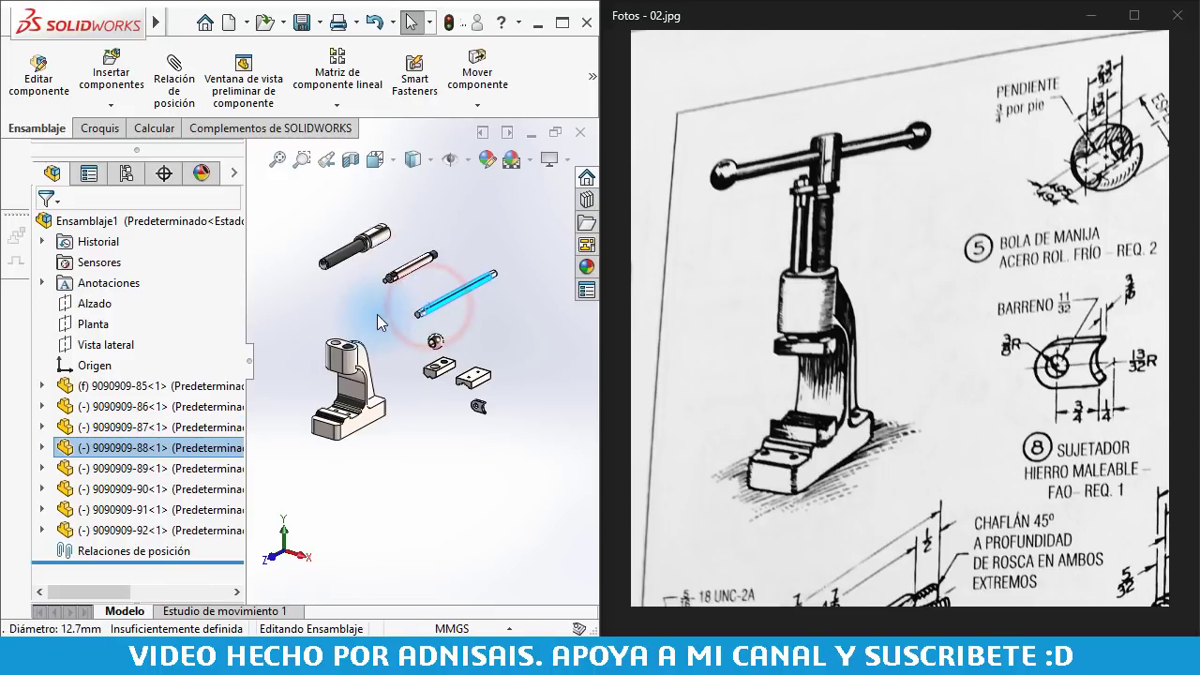
left_click(378, 310)
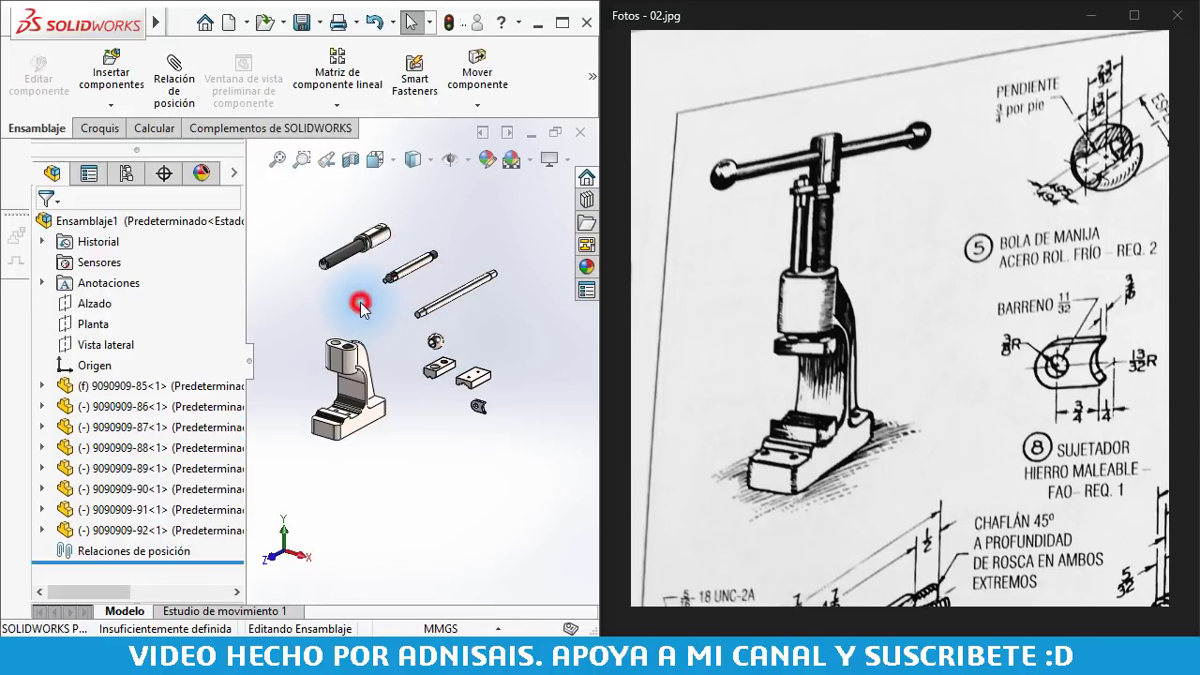
Mate the screw's cylindrical face concentric with the hole on top of the frame
scroll(361, 310, "down", 3)
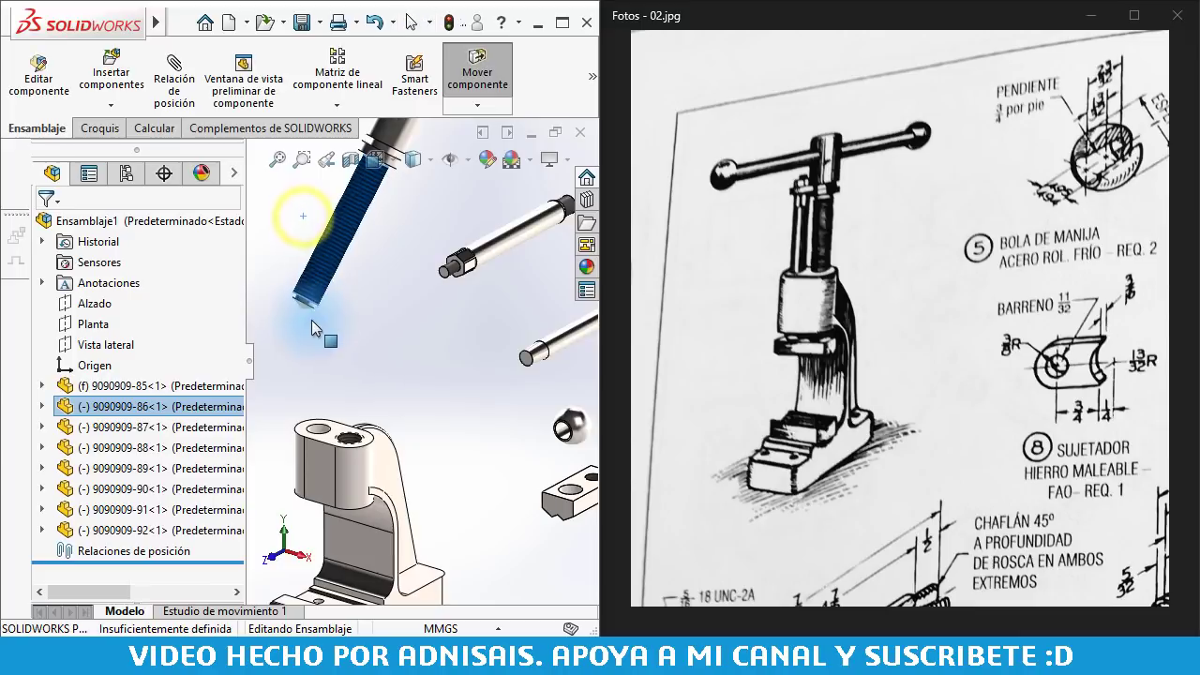
scroll(338, 291, "down", 3)
left_click(389, 290)
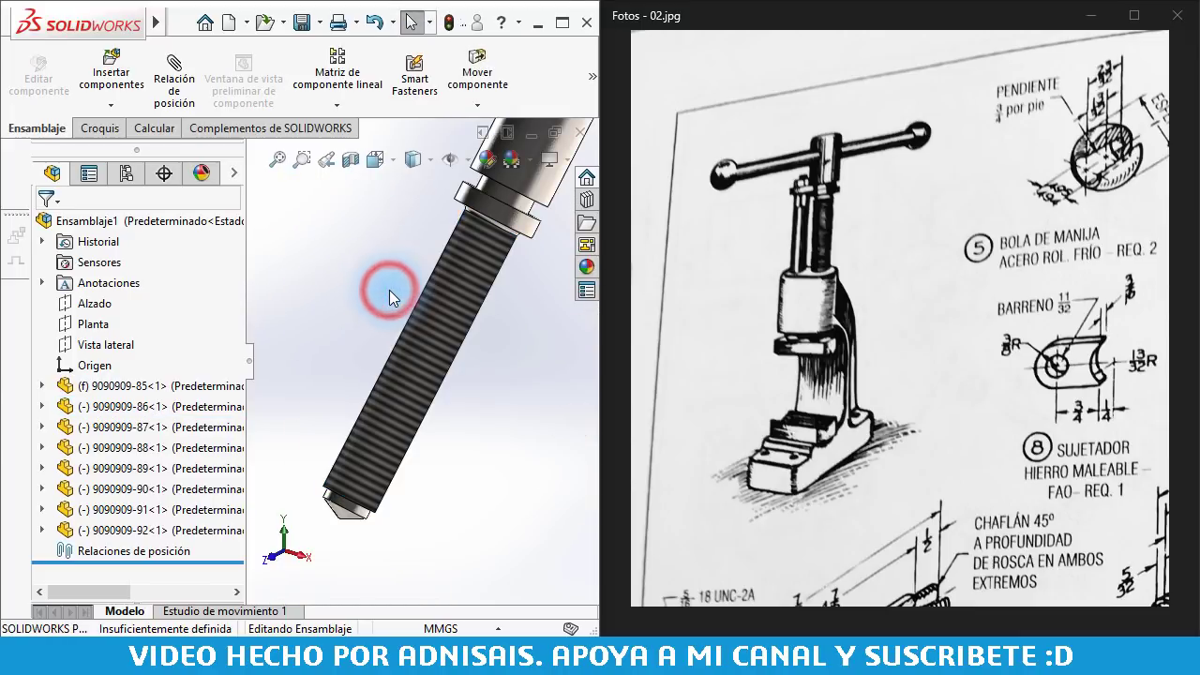
scroll(375, 308, "up", 5)
left_click(341, 324)
scroll(346, 406, "down", 3)
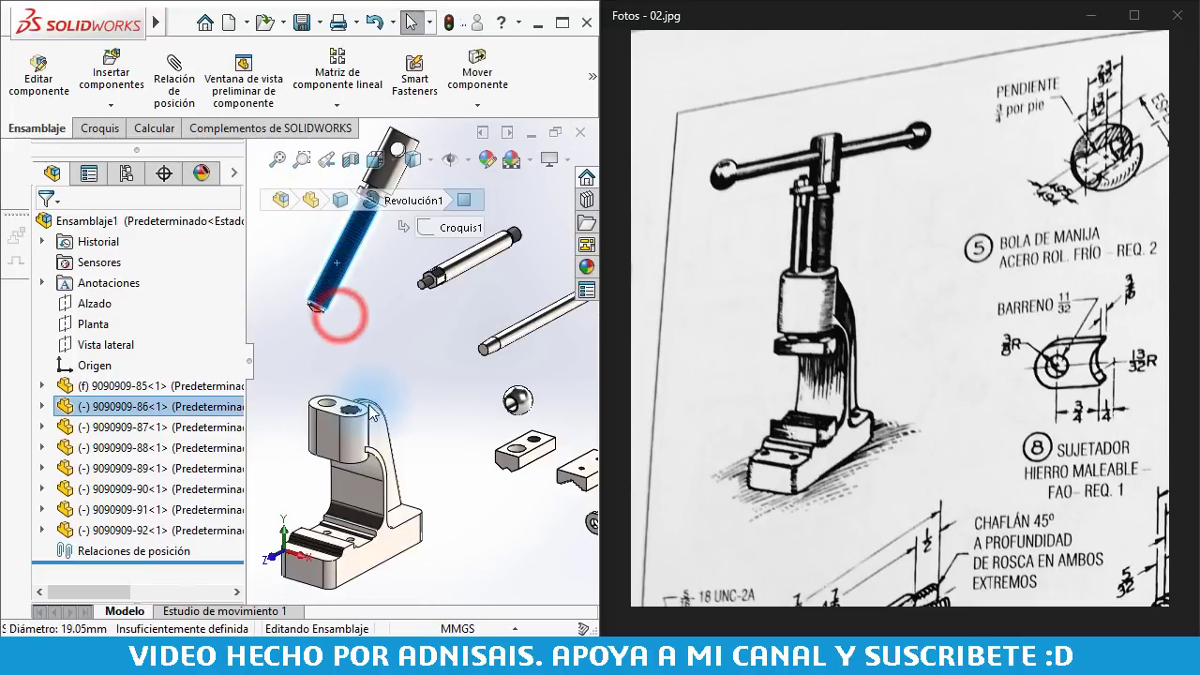
scroll(345, 406, "down", 4)
left_click(347, 394, "ctrl")
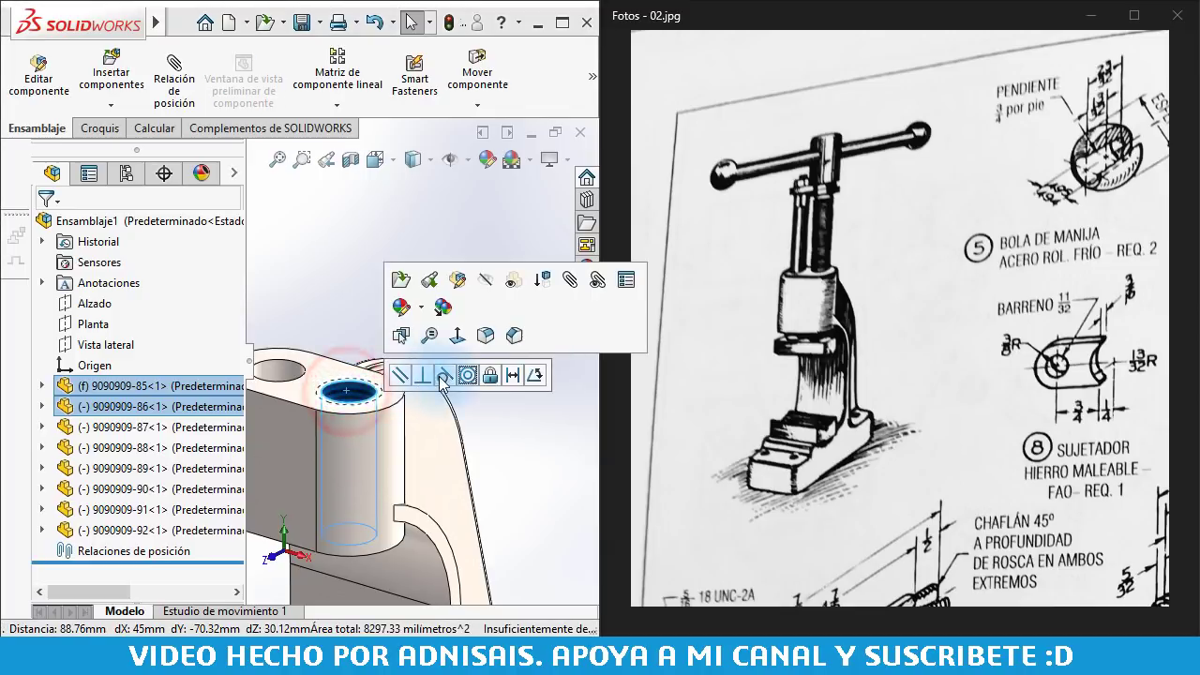
left_click(468, 376)
scroll(458, 332, "up", 3)
scroll(475, 311, "up", 2)
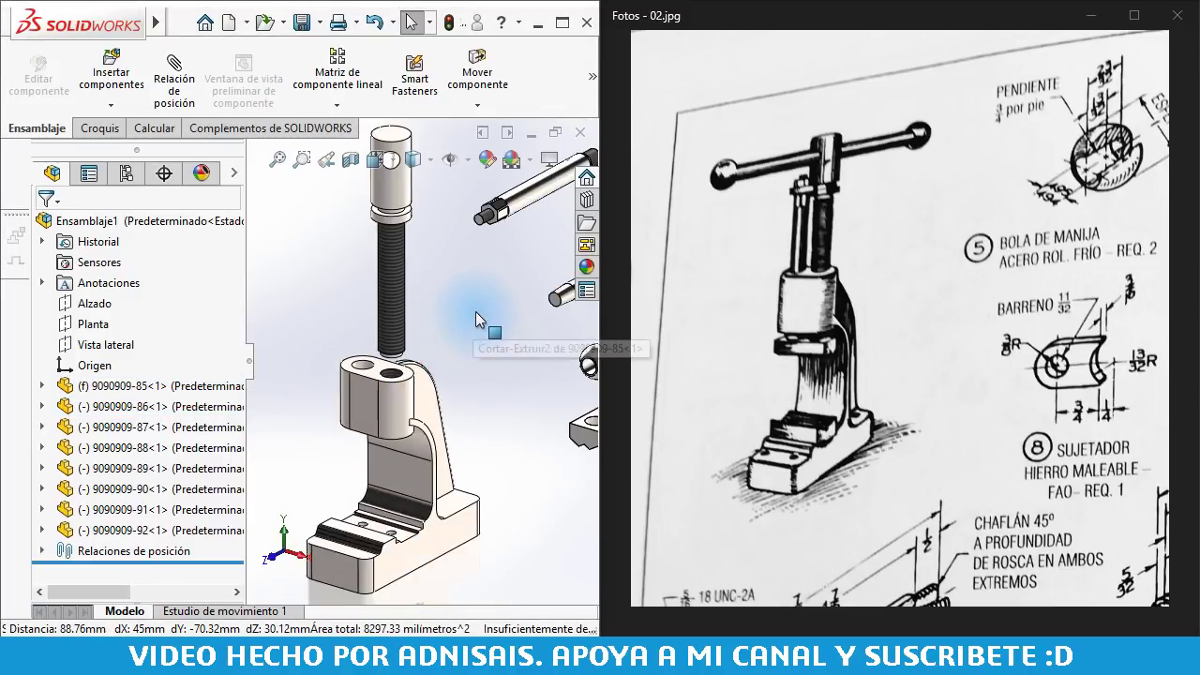
scroll(457, 282, "up", 2)
left_click(457, 333)
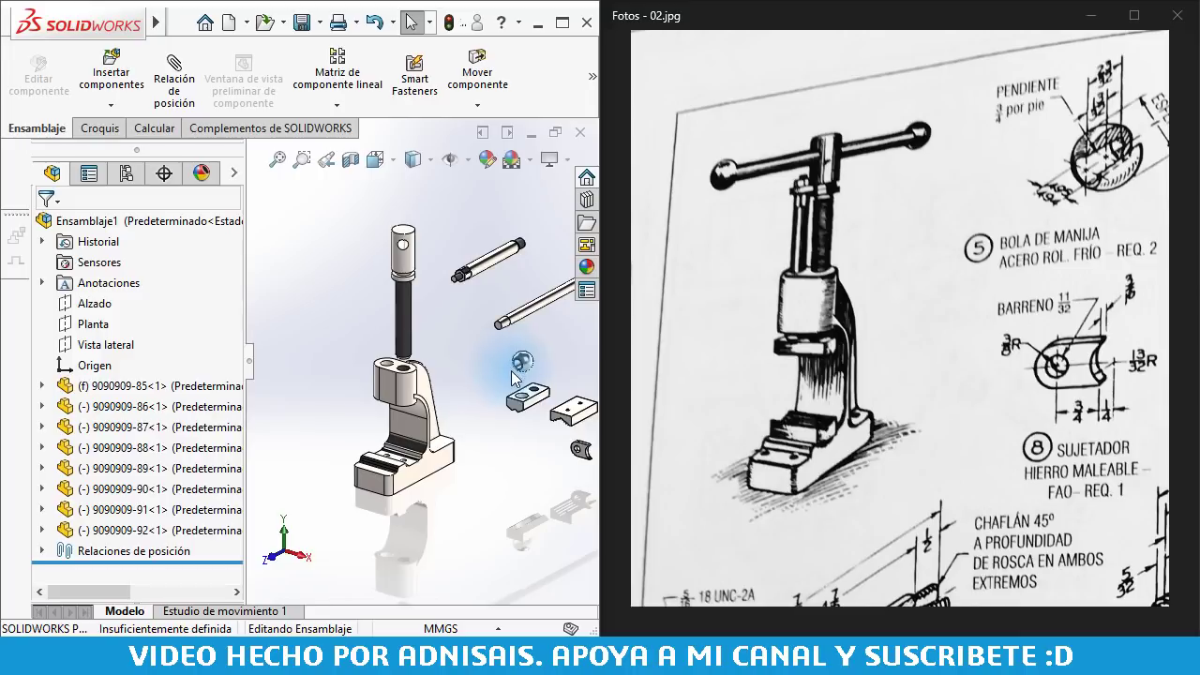
scroll(530, 394, "down", 1)
scroll(556, 413, "down", 1)
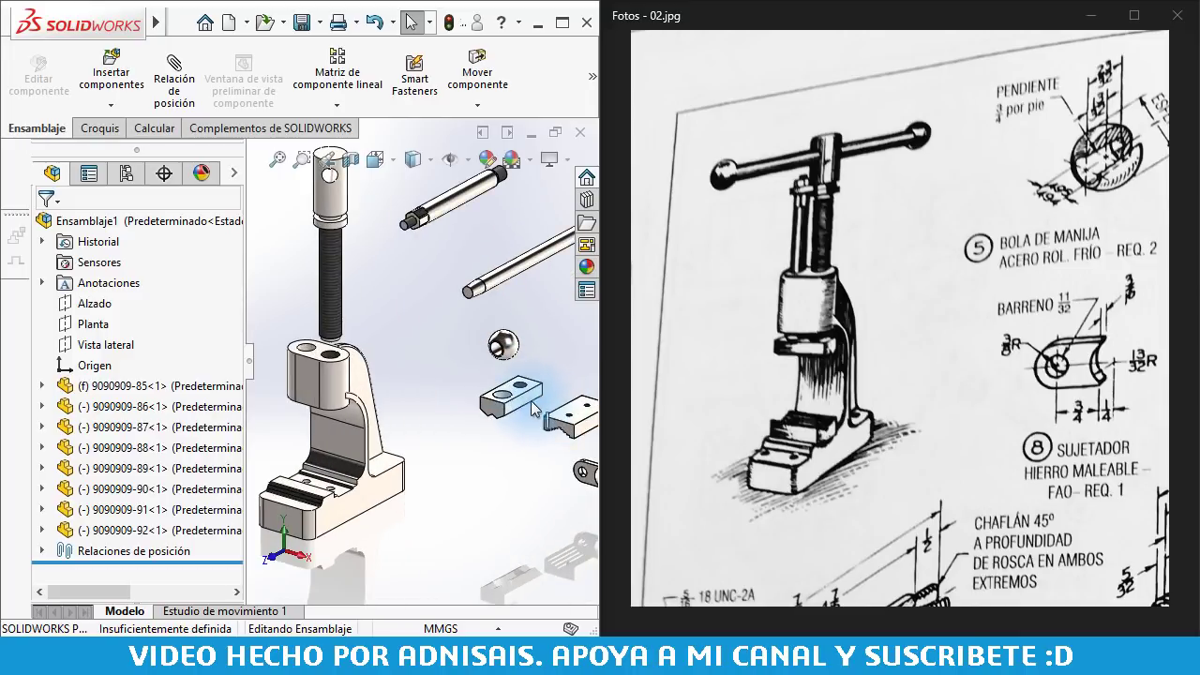
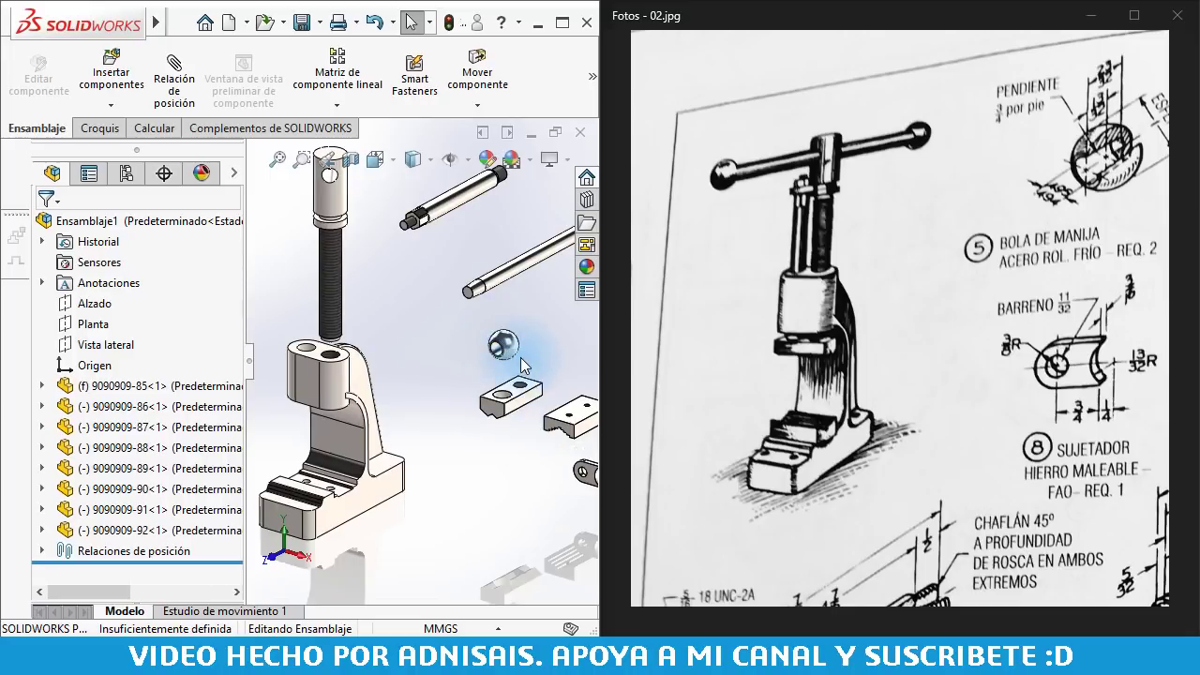
Mate the short threaded rod concentric with the small hole in the press arm
scroll(523, 366, "up", 2)
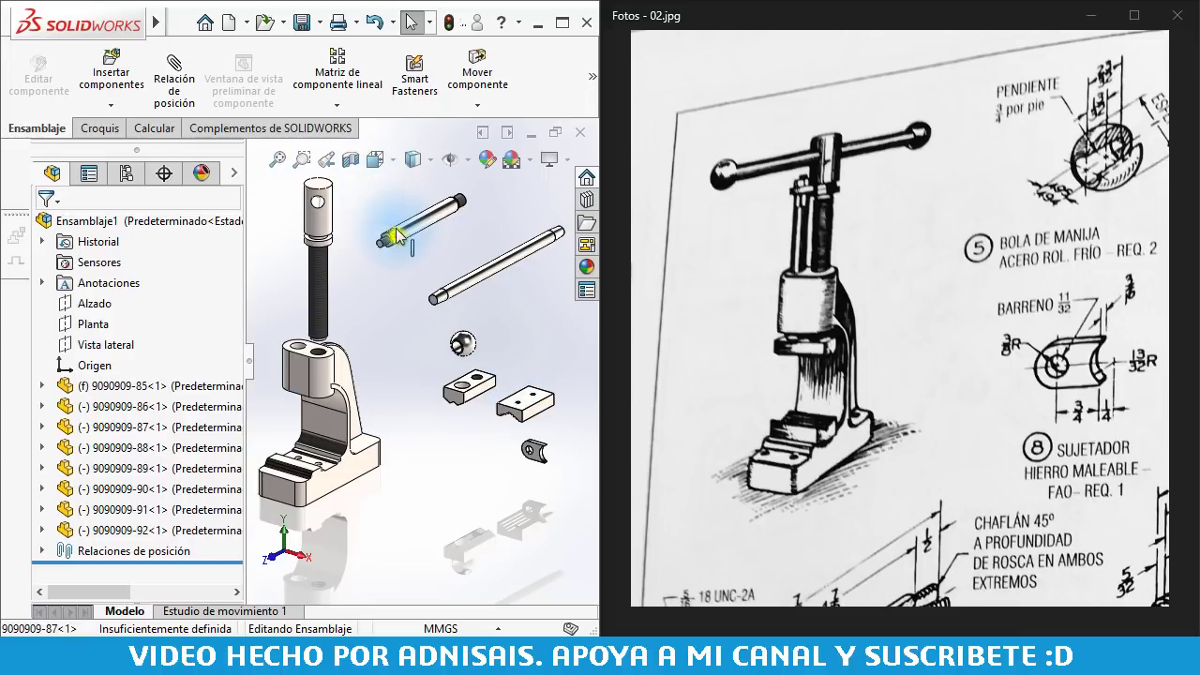
mouse_move(398, 237)
right_mouse_down()
mouse_move(412, 235)
mouse_move(399, 237)
right_mouse_up()
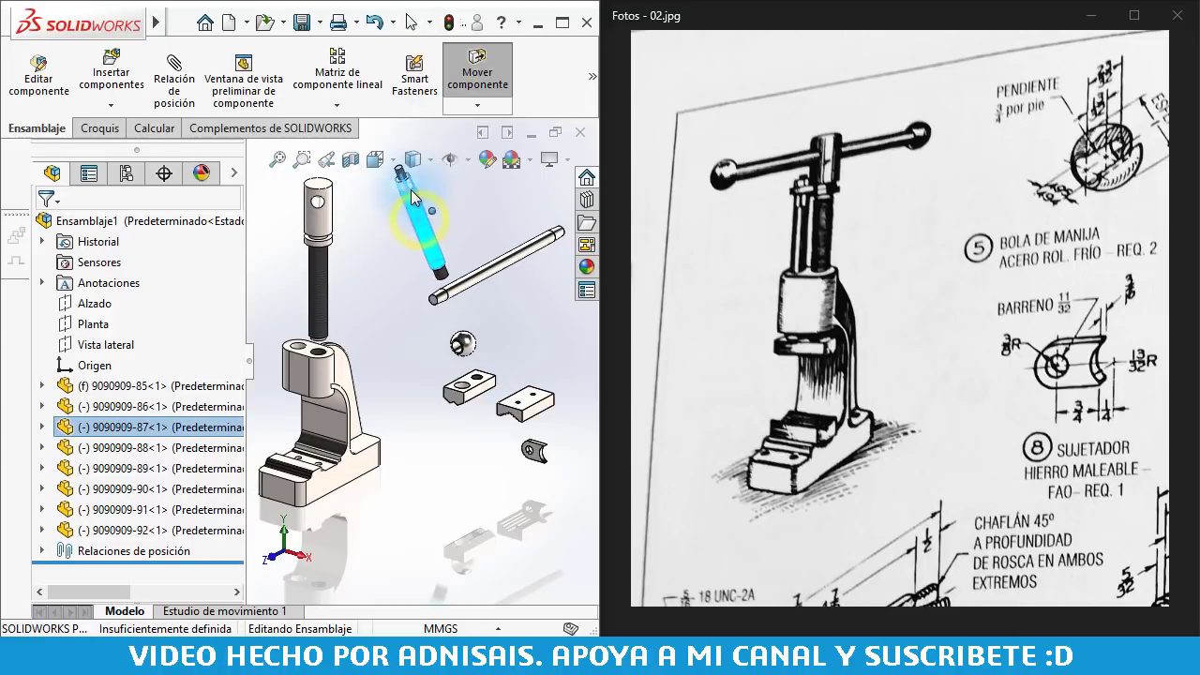
scroll(426, 211, "down", 4)
scroll(427, 208, "down", 2)
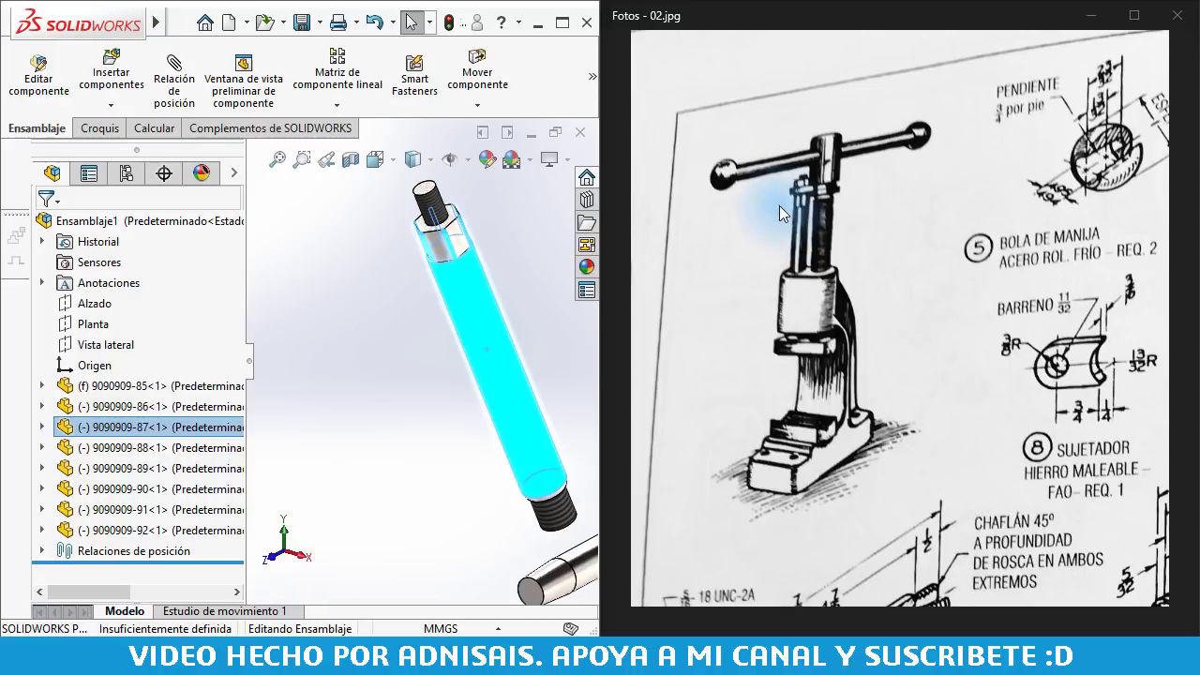
scroll(524, 275, "up", 2)
scroll(360, 404, "up", 2)
left_click(360, 403)
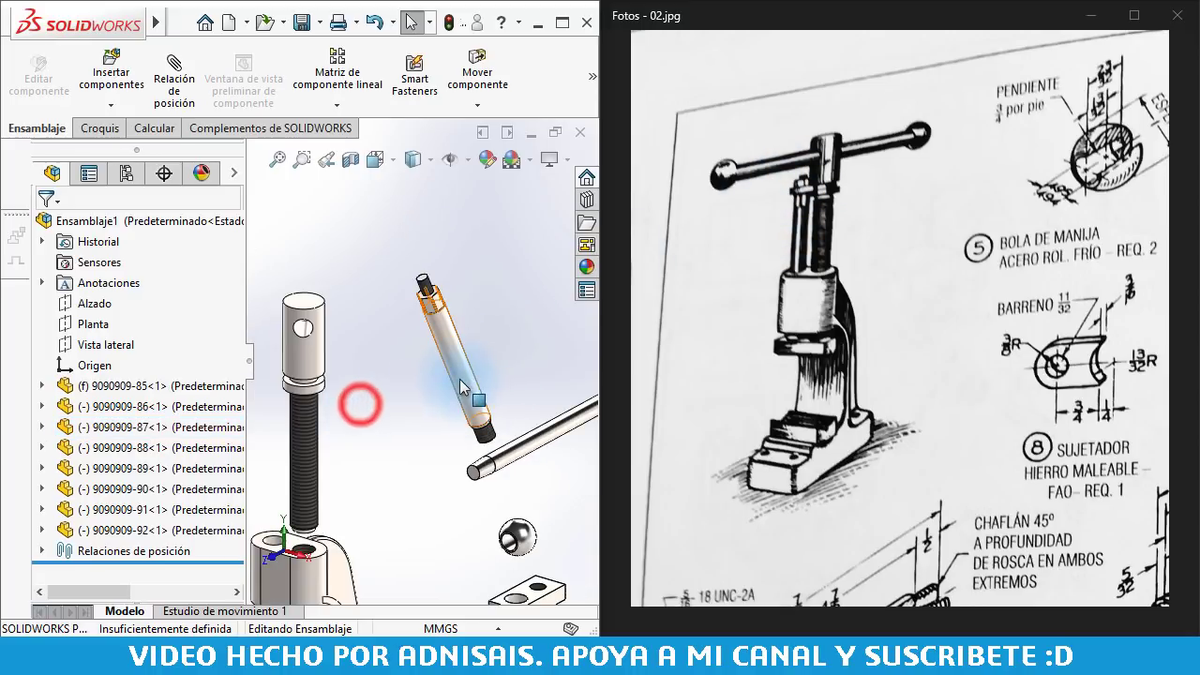
left_click(459, 379)
scroll(354, 486, "down", 2)
scroll(339, 402, "down", 1)
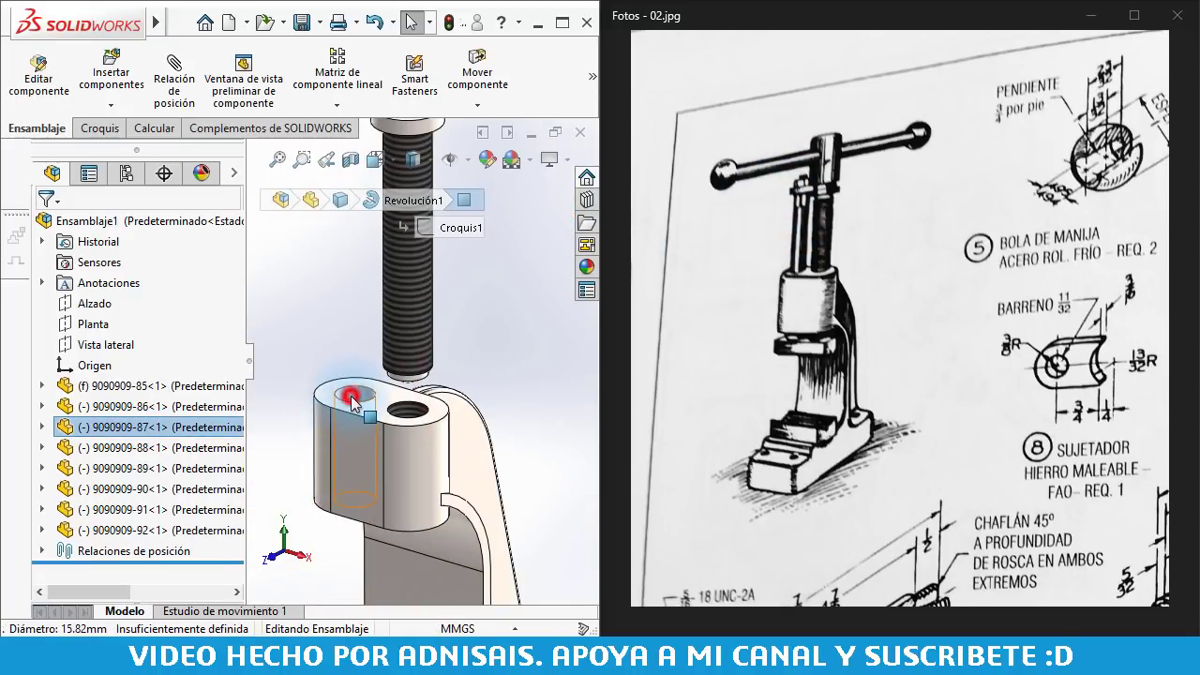
left_click(351, 399, "ctrl")
left_click(473, 380)
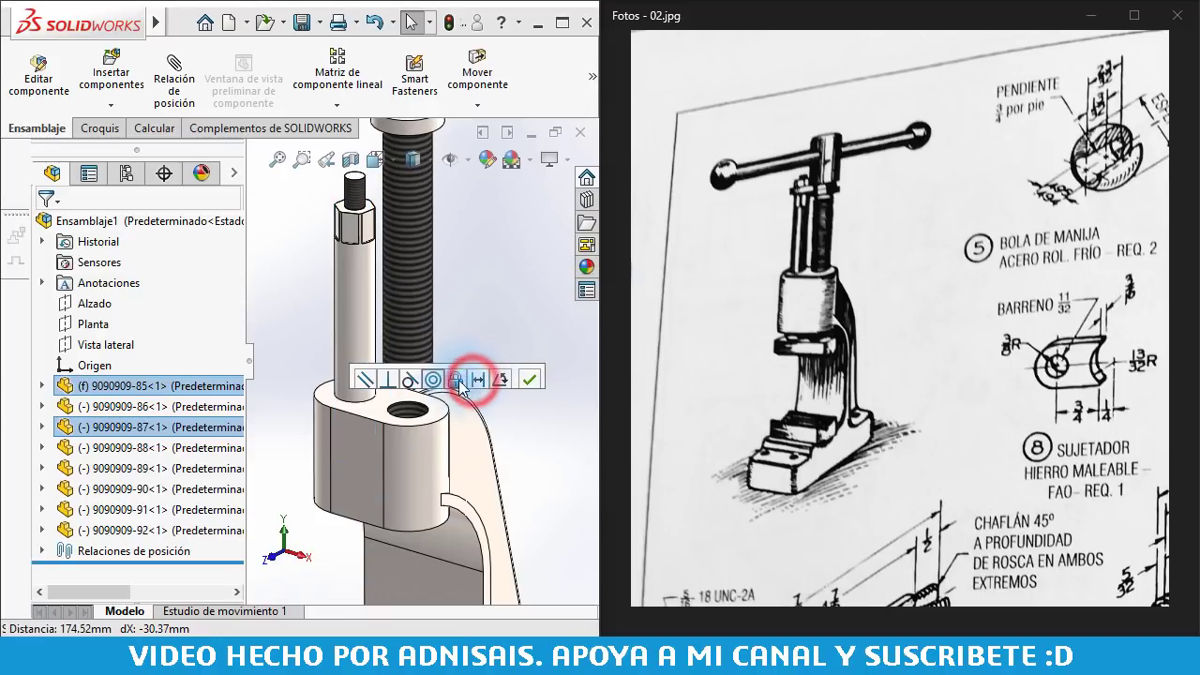
Slide the rod upward inside the hole so it stands beside the main screw
scroll(465, 329, "up", 2)
left_click(495, 305)
scroll(410, 297, "up", 2)
scroll(393, 354, "up", 2)
left_click(389, 349)
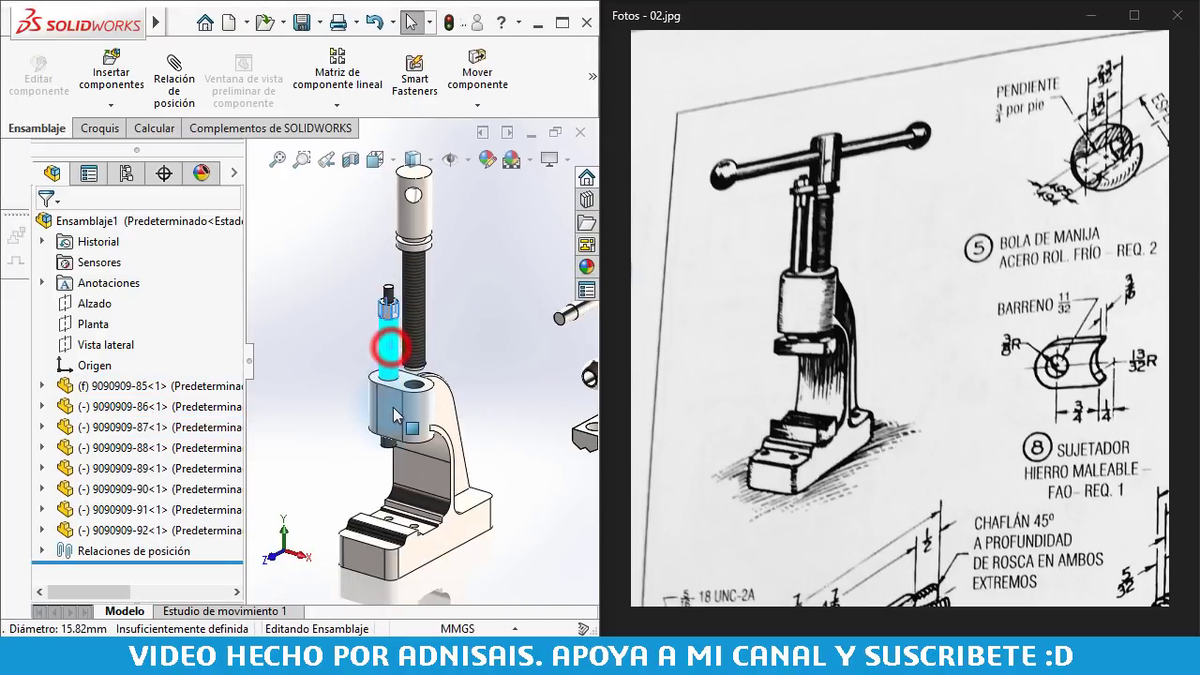
left_click_drag(405, 238, 421, 343)
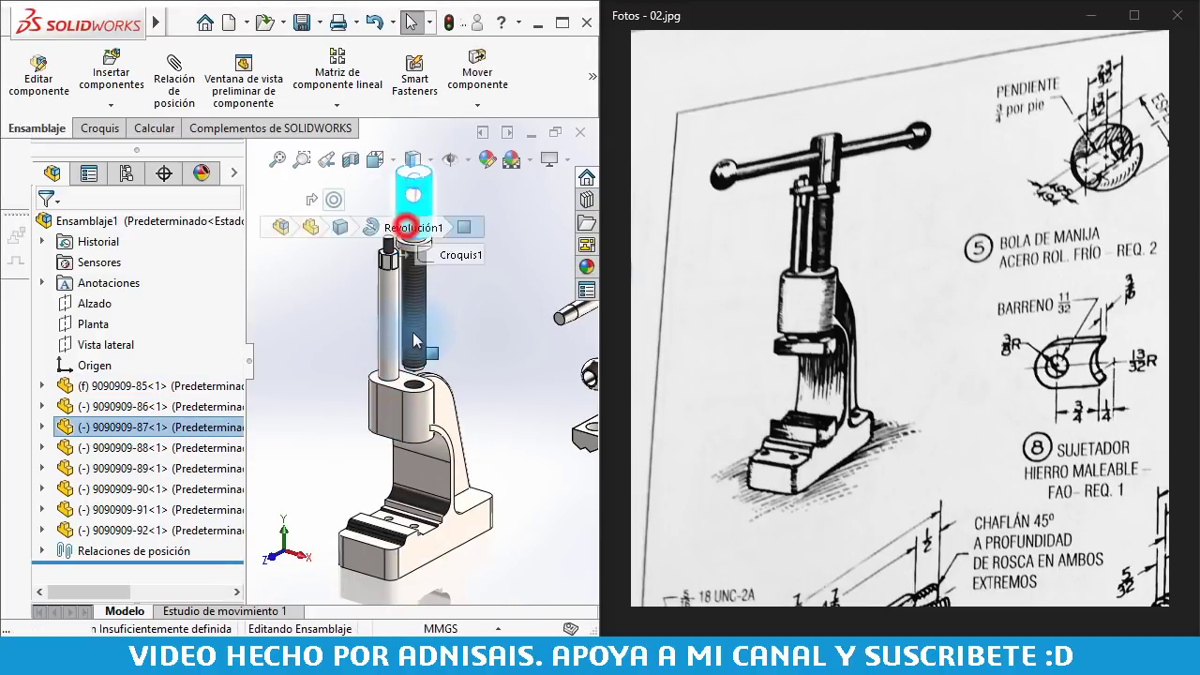
scroll(436, 410, "up", 1)
scroll(436, 409, "up", 2)
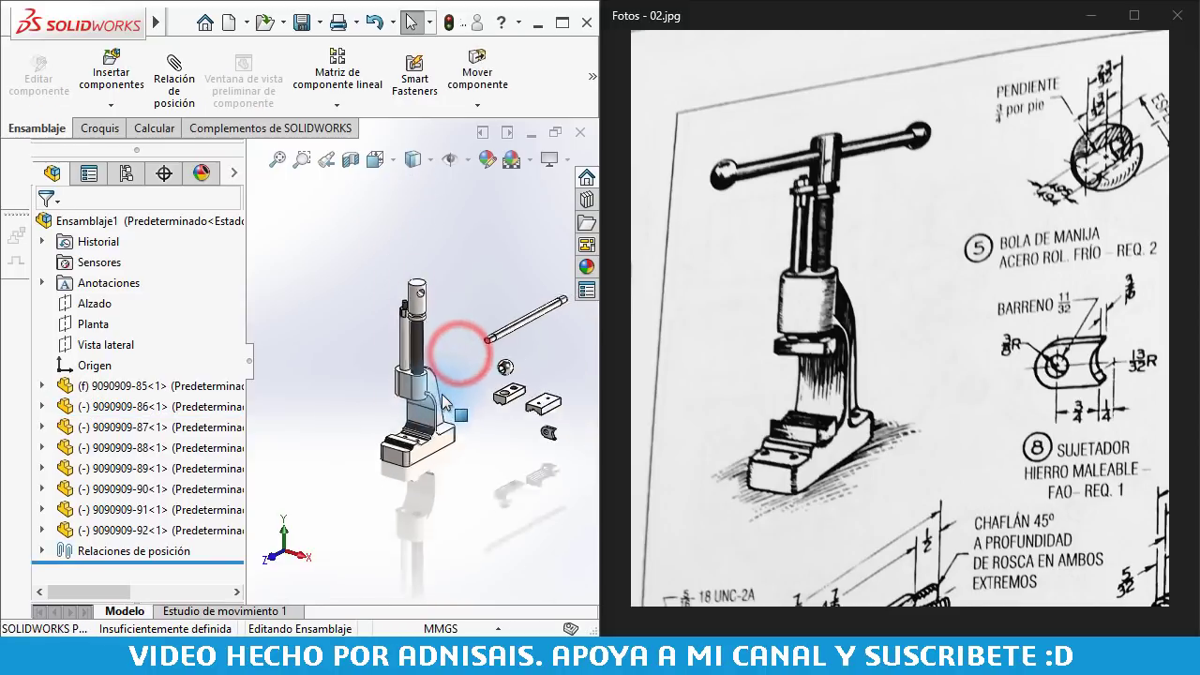
scroll(436, 422, "up", 1)
scroll(437, 431, "down", 2)
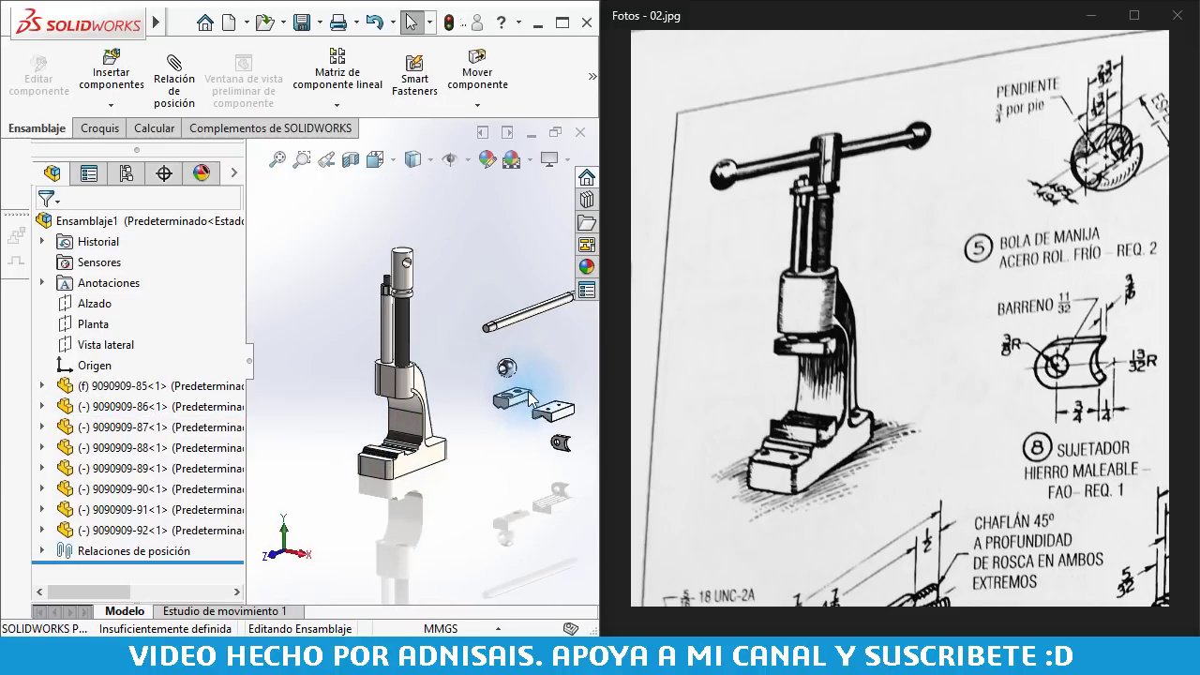
scroll(431, 413, "down", 1)
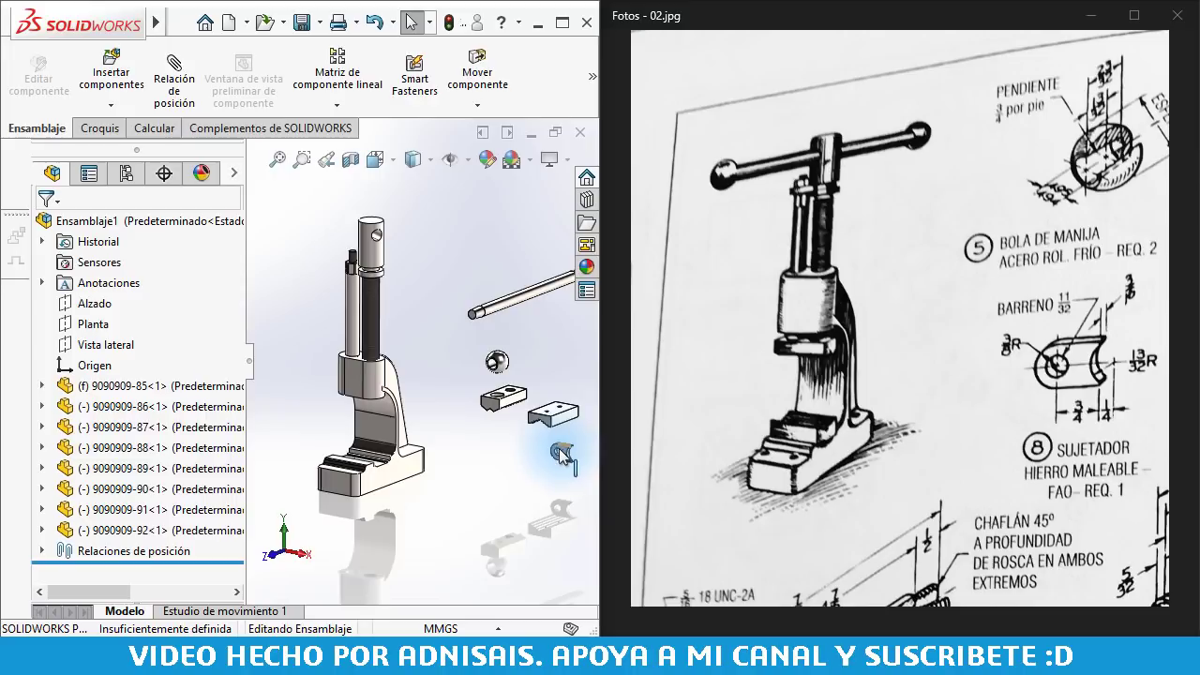
Mate the small curved link concentric with the shaft's cylindrical face
scroll(507, 319, "down", 2)
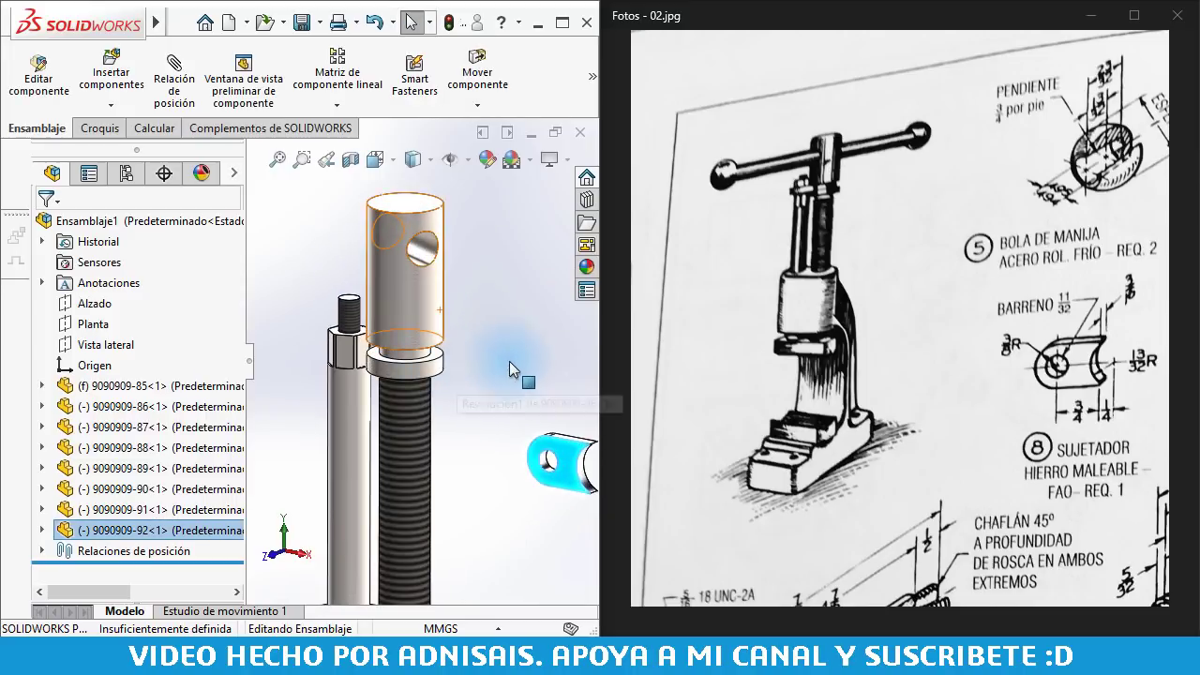
scroll(525, 356, "down", 3)
scroll(551, 459, "down", 2)
scroll(525, 464, "down", 2)
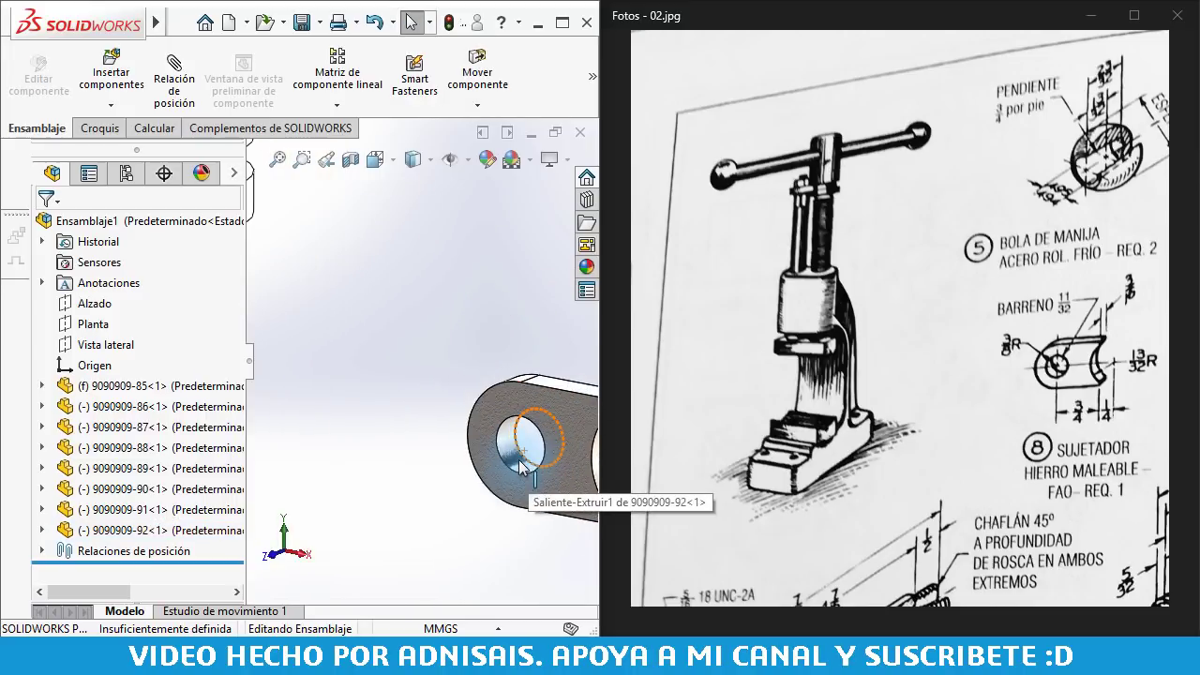
left_click(513, 459)
scroll(450, 398, "up", 3)
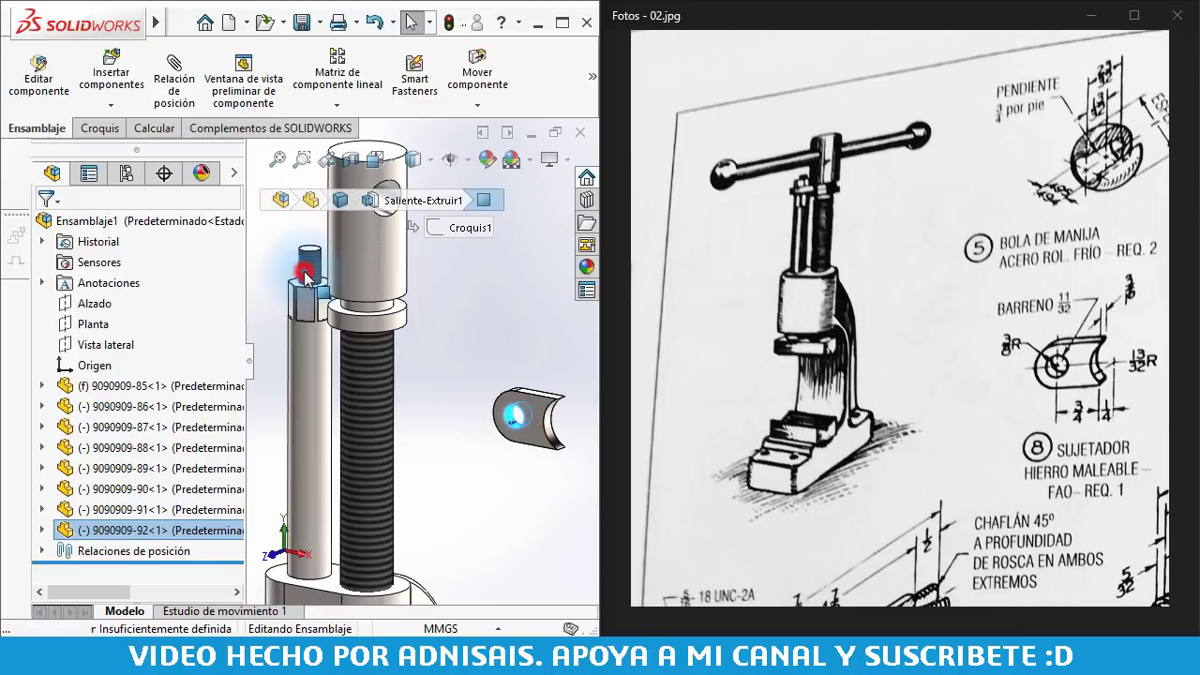
left_click(306, 274, "ctrl")
left_click(427, 255)
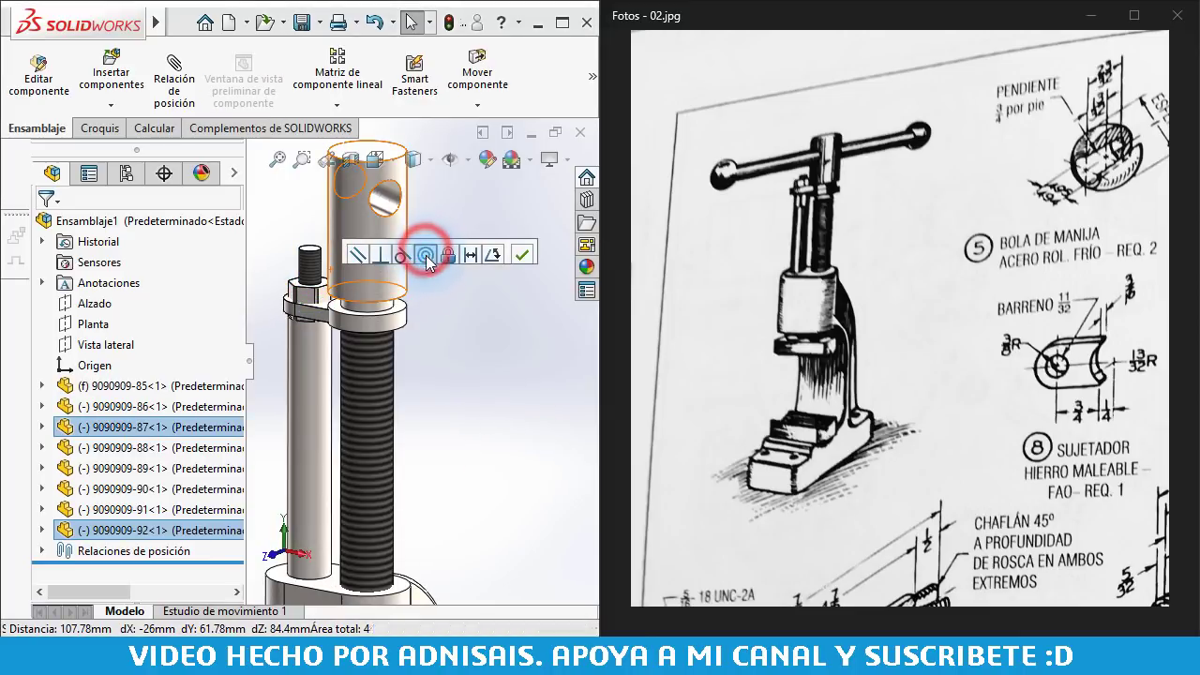
Make the threaded stud concentric with the link's hole and lower the link onto the stud
mouse_move(445, 300)
middle_mouse_down()
mouse_move(421, 298)
mouse_move(349, 356)
middle_mouse_up()
scroll(350, 356, "down", 3)
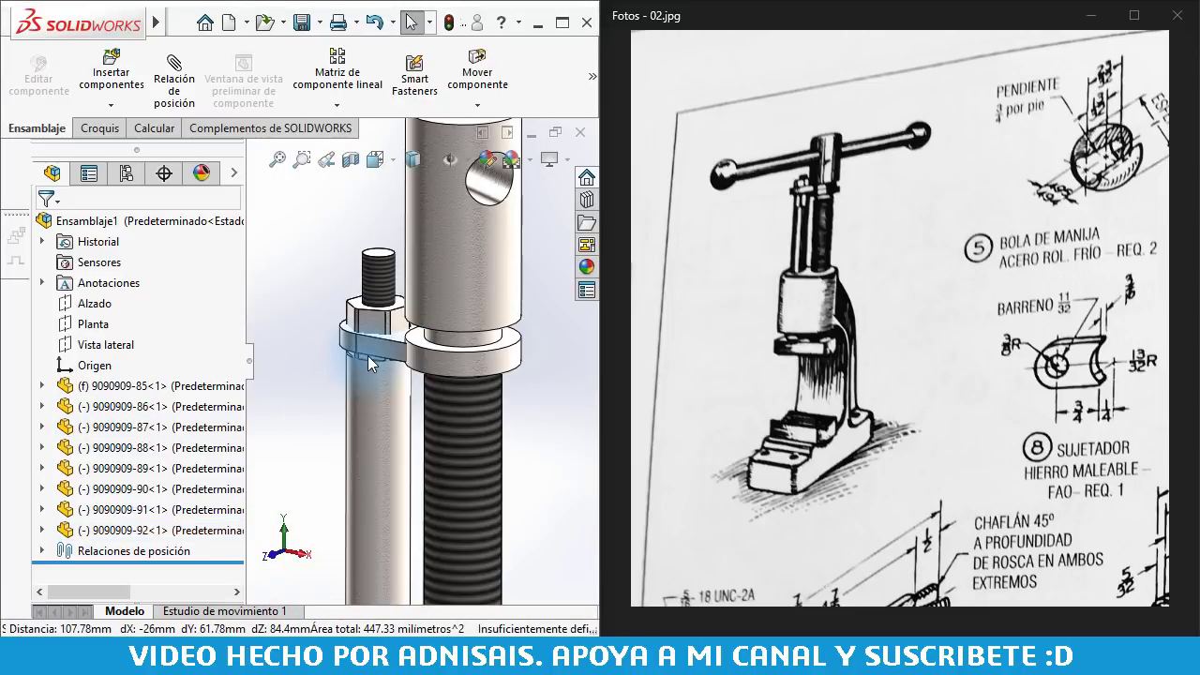
mouse_move(372, 359)
left_mouse_down()
mouse_move(373, 191)
mouse_move(314, 293)
left_mouse_up()
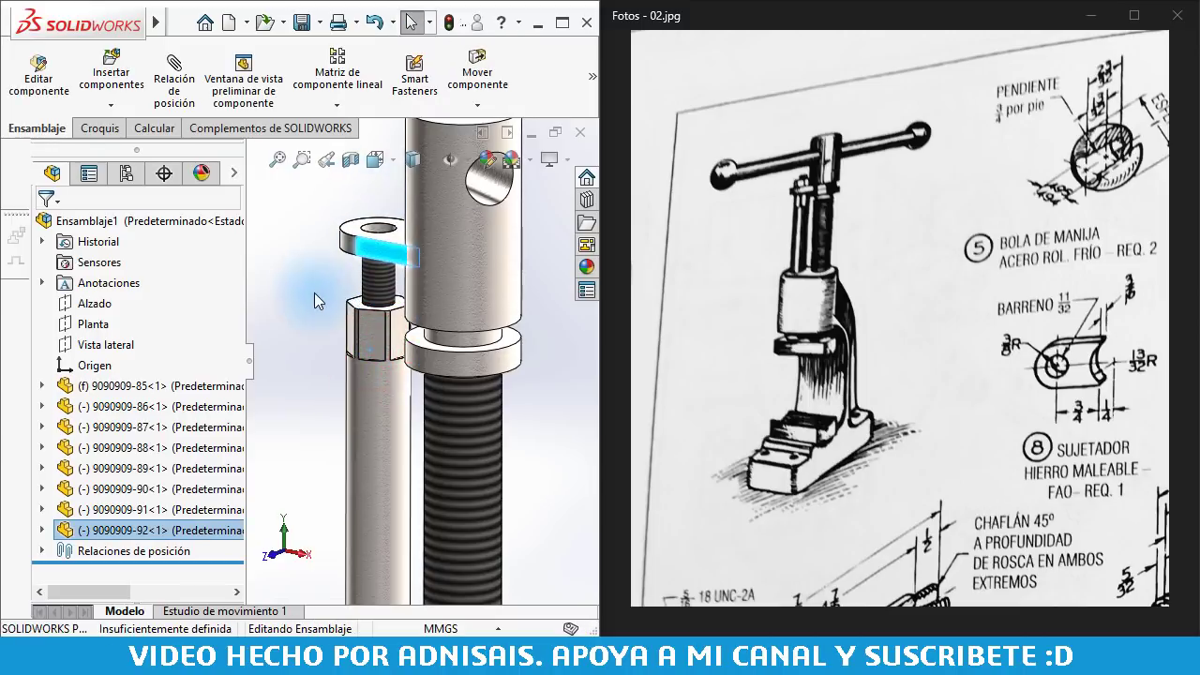
scroll(391, 274, "down", 2)
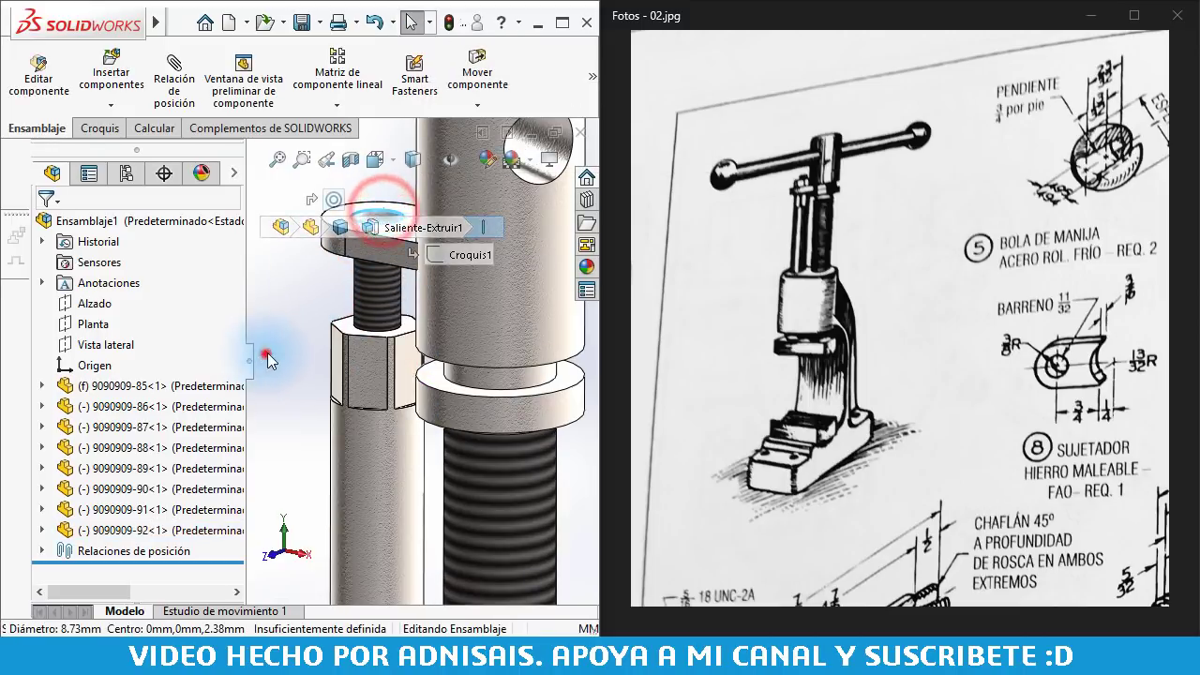
scroll(338, 293, "down", 2)
left_click(377, 300)
scroll(415, 279, "down", 2)
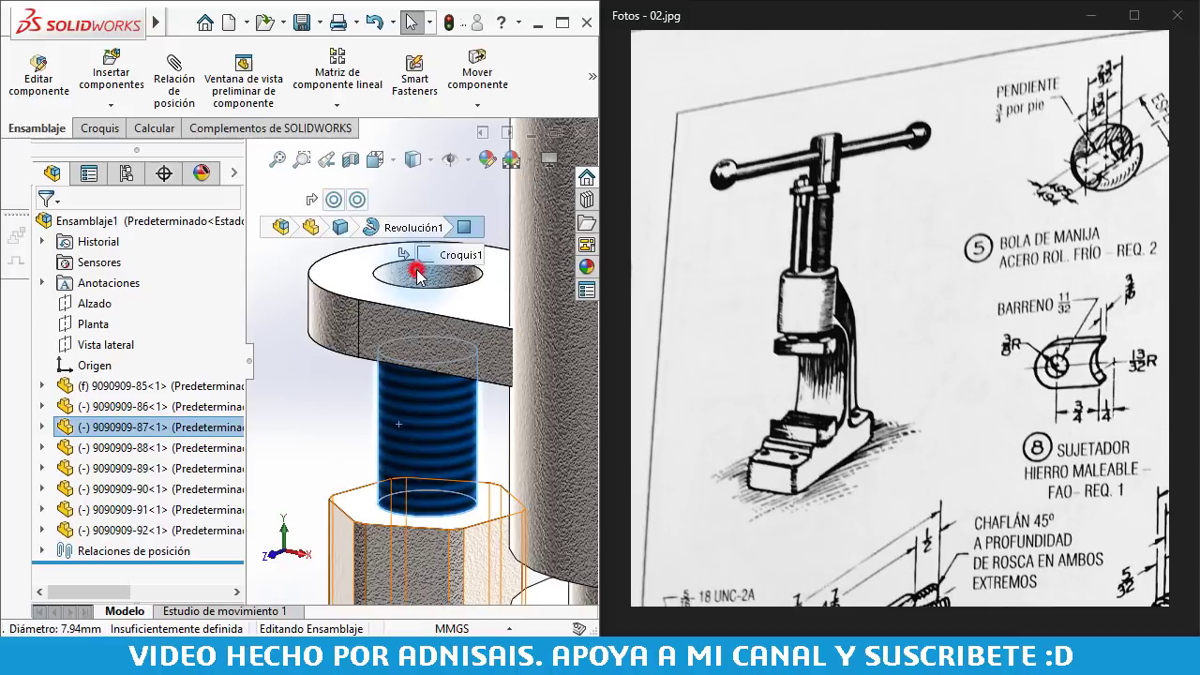
left_click(416, 272, "ctrl")
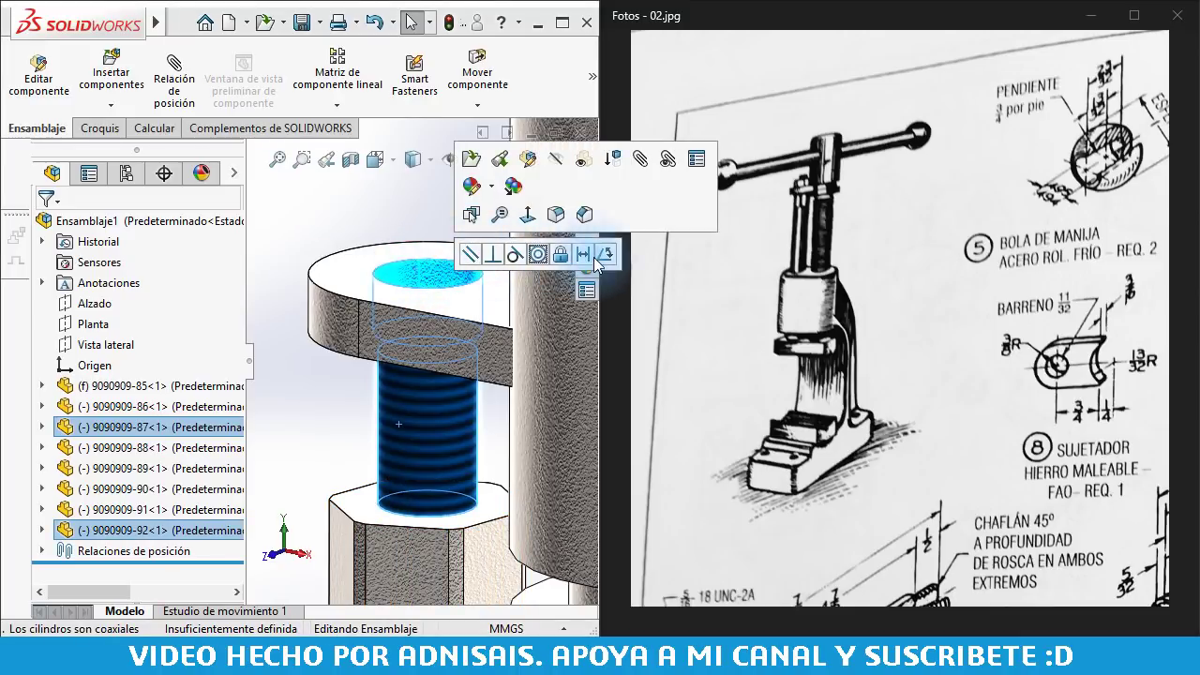
left_click(537, 254)
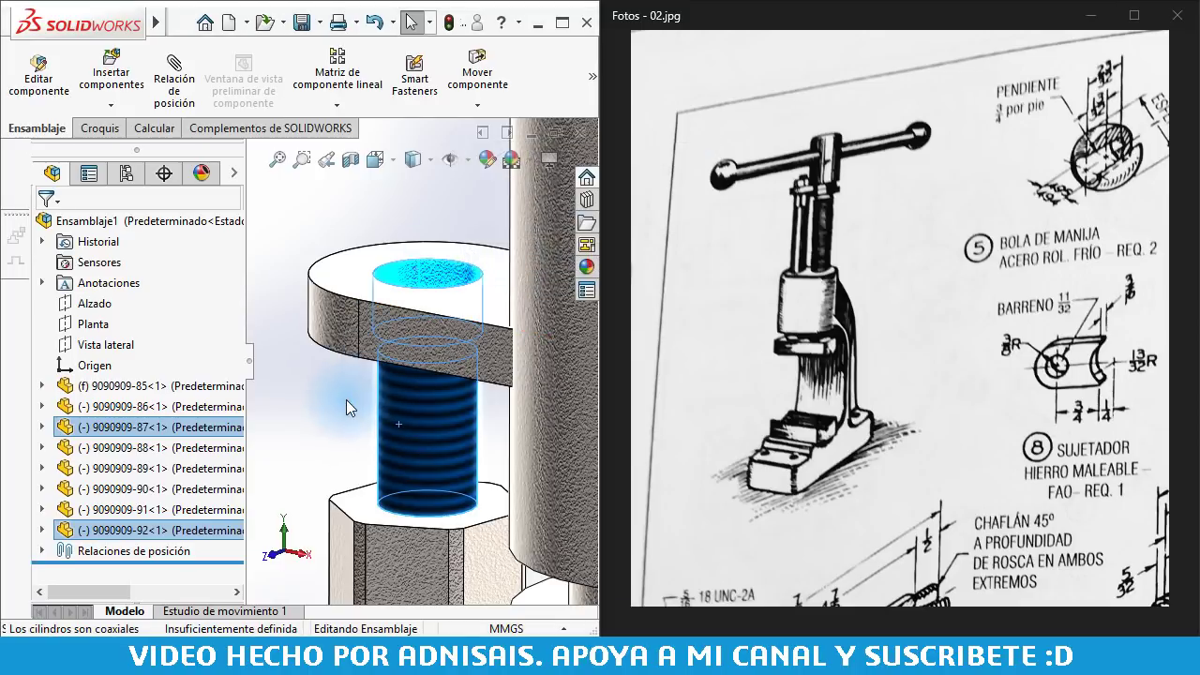
left_click(343, 401)
left_click_drag(443, 349, 367, 406)
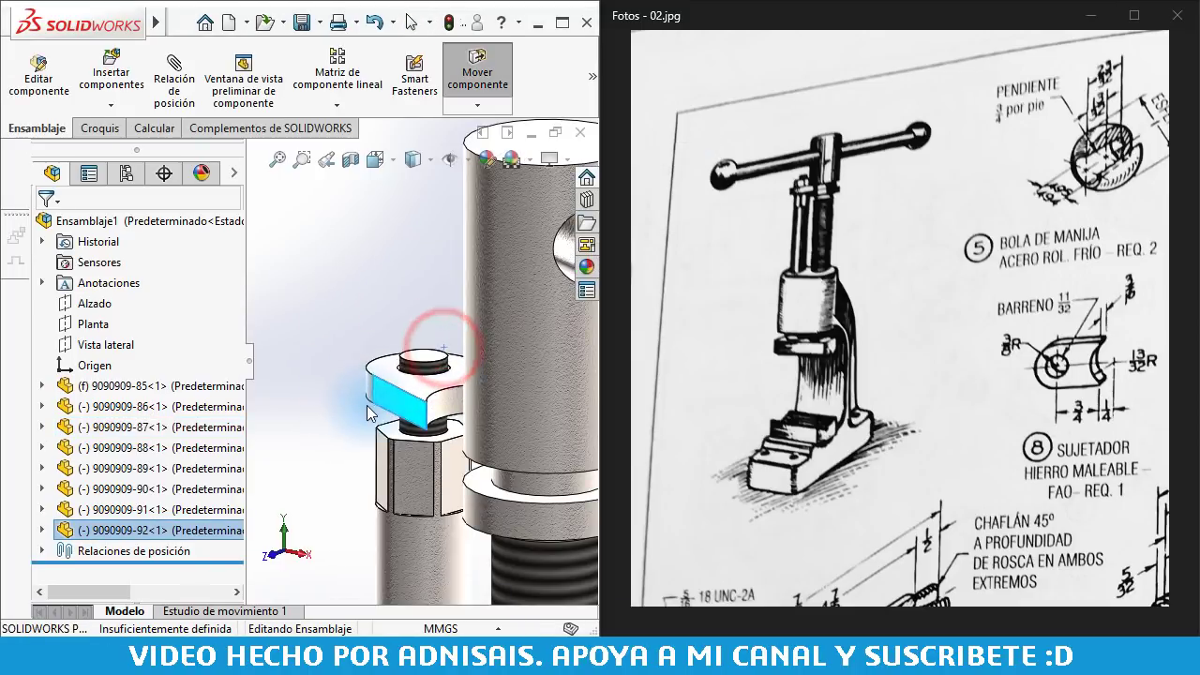
Add a concentric mate between the link's curved face and the screw's ring, accepting the over-define warning
key("Escape")
left_click(308, 348)
mouse_move(308, 347)
middle_mouse_down()
mouse_move(474, 429)
mouse_move(424, 397)
middle_mouse_up()
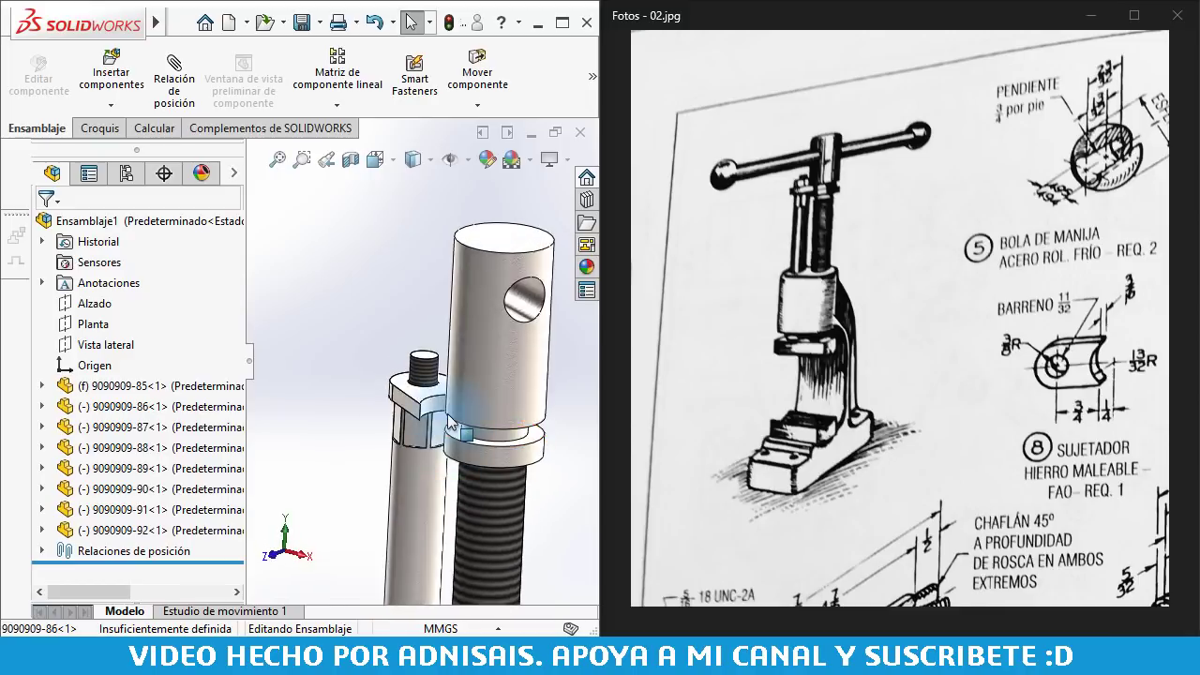
scroll(424, 397, "down", 5)
left_click(425, 394)
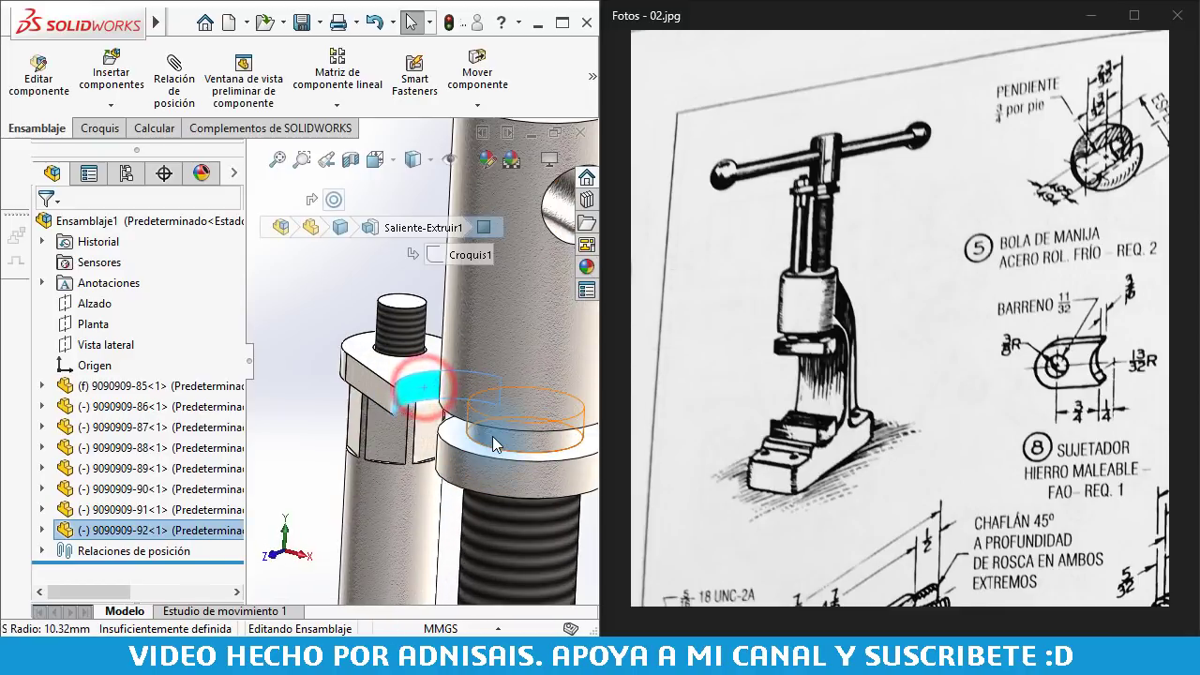
left_click(489, 434, "ctrl")
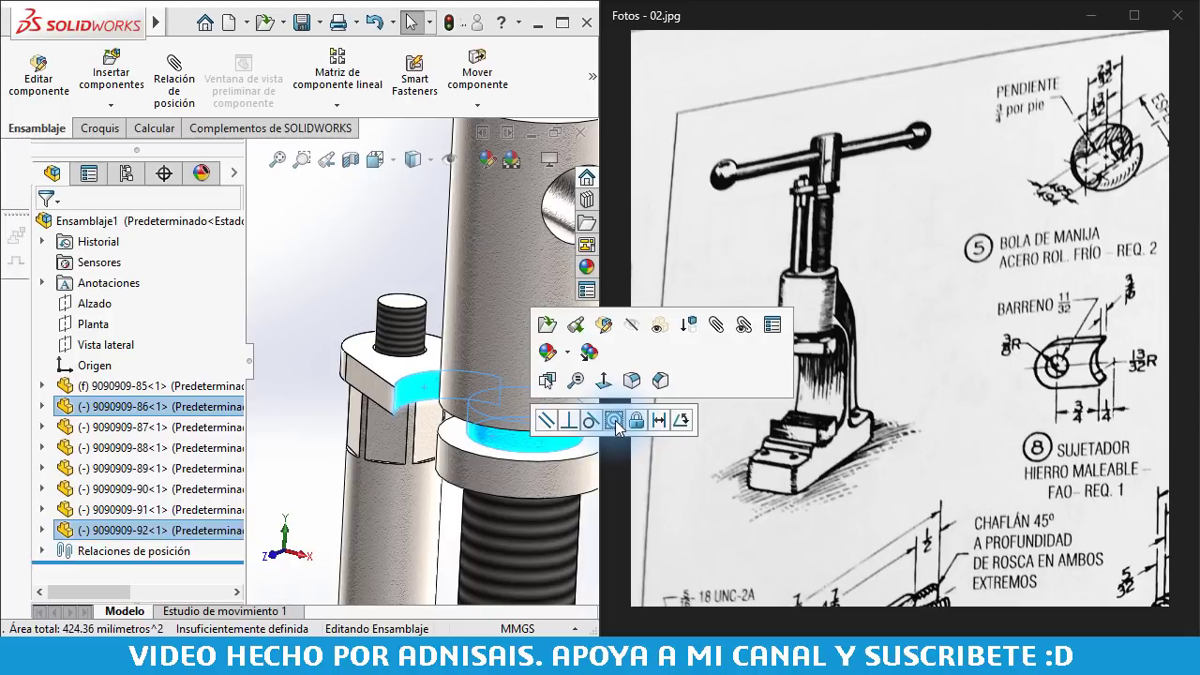
left_click(614, 421)
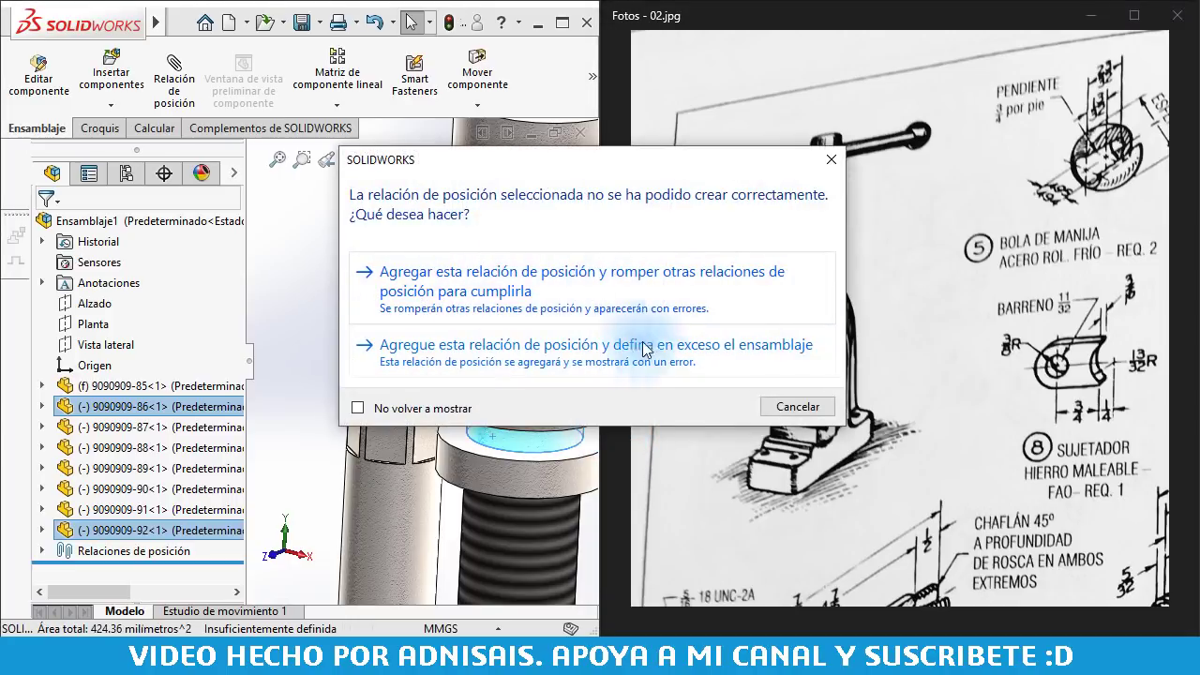
left_click(773, 409)
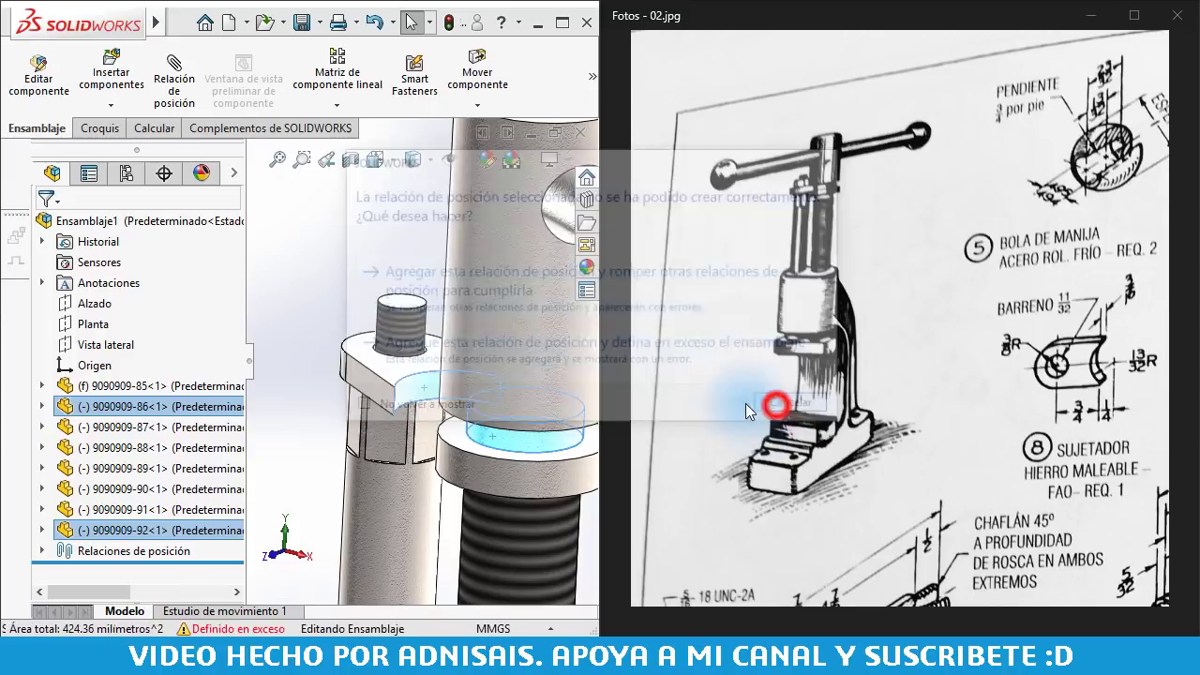
Swing the link around the stud and select clamp part 9090909-92 on the post
left_click(336, 297)
left_click_drag(347, 328, 319, 309)
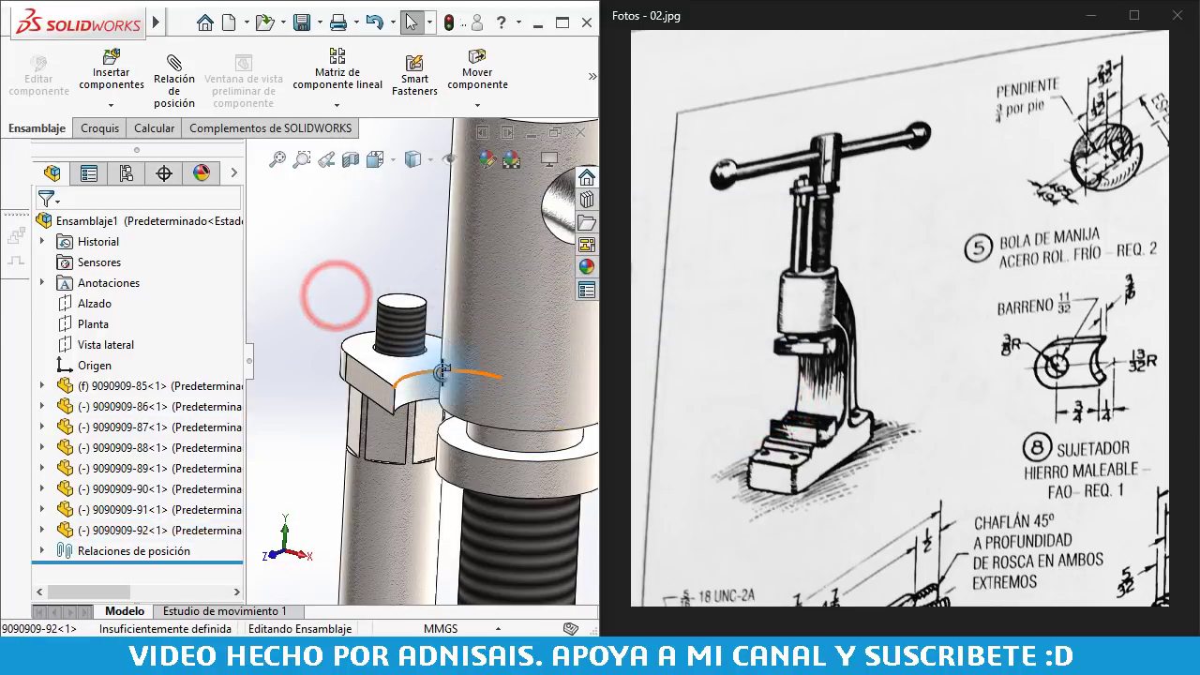
middle_click_drag(403, 356, 450, 394)
left_click(426, 387)
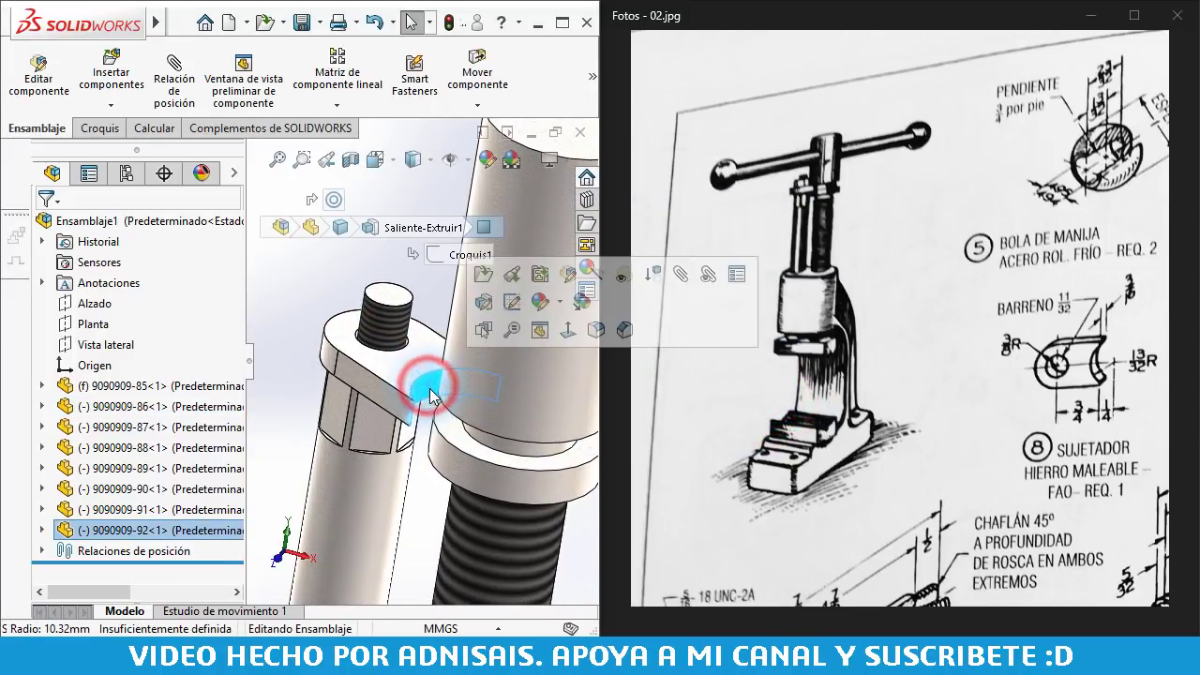
left_click(455, 410)
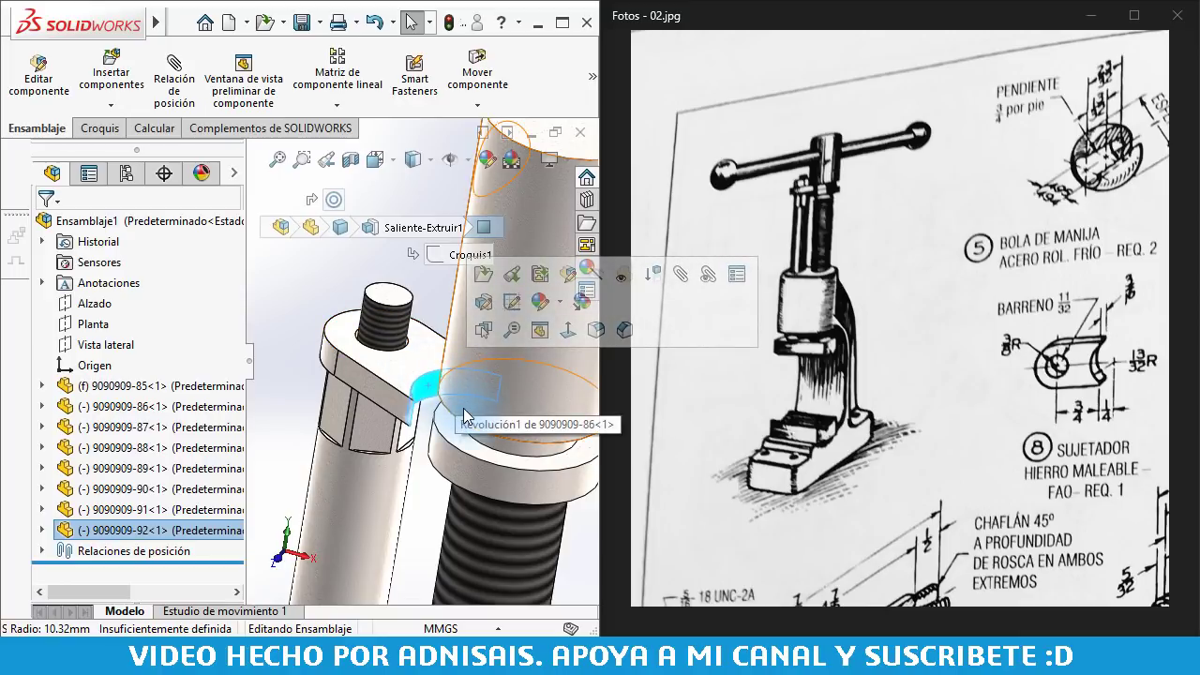
left_click(368, 507)
left_click(469, 534)
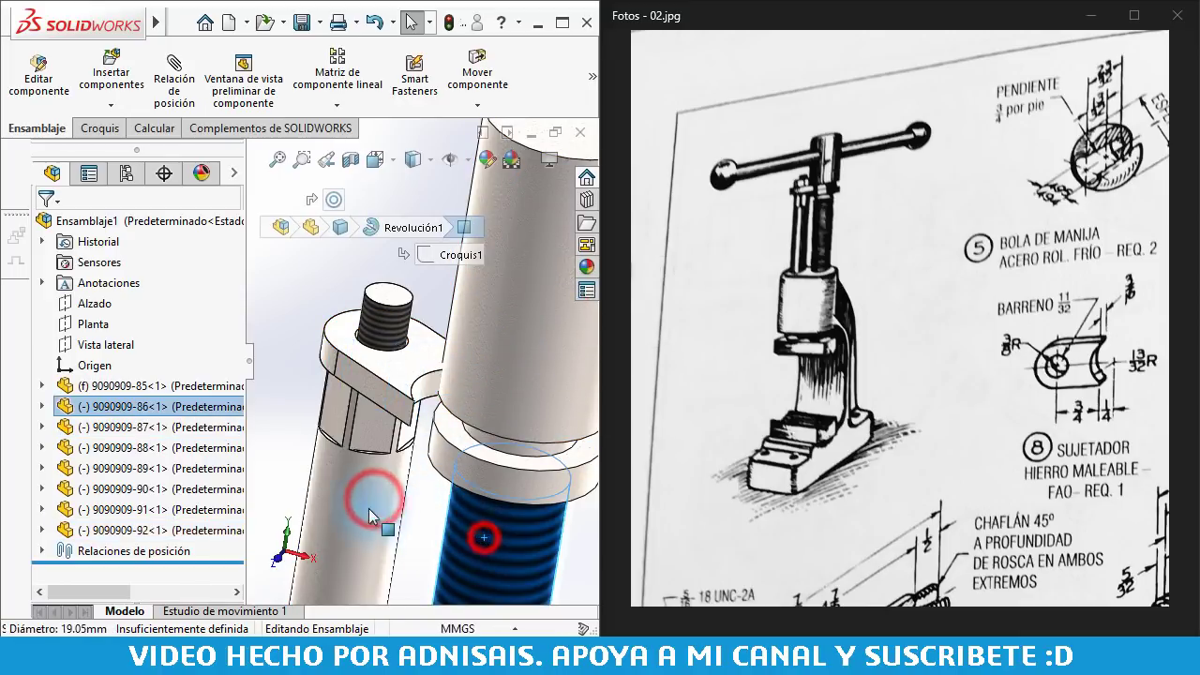
left_click(396, 364)
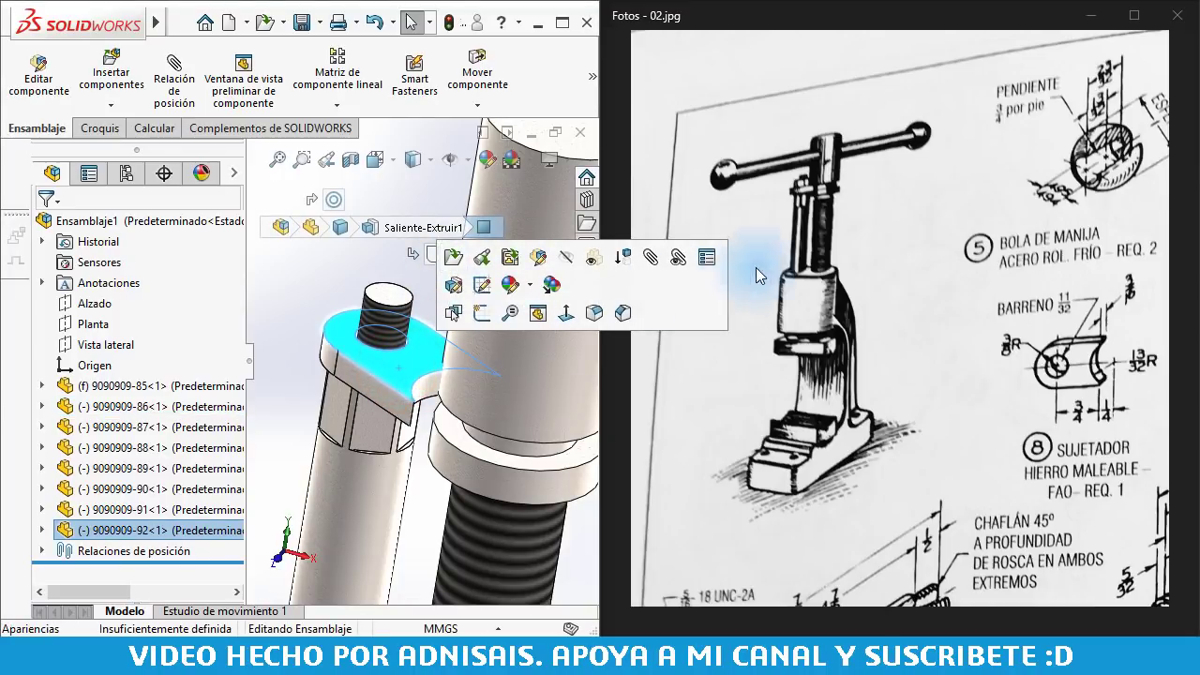
Open the clamp part, edit its profile sketch and delete the 3/4" dimension
left_click(453, 259)
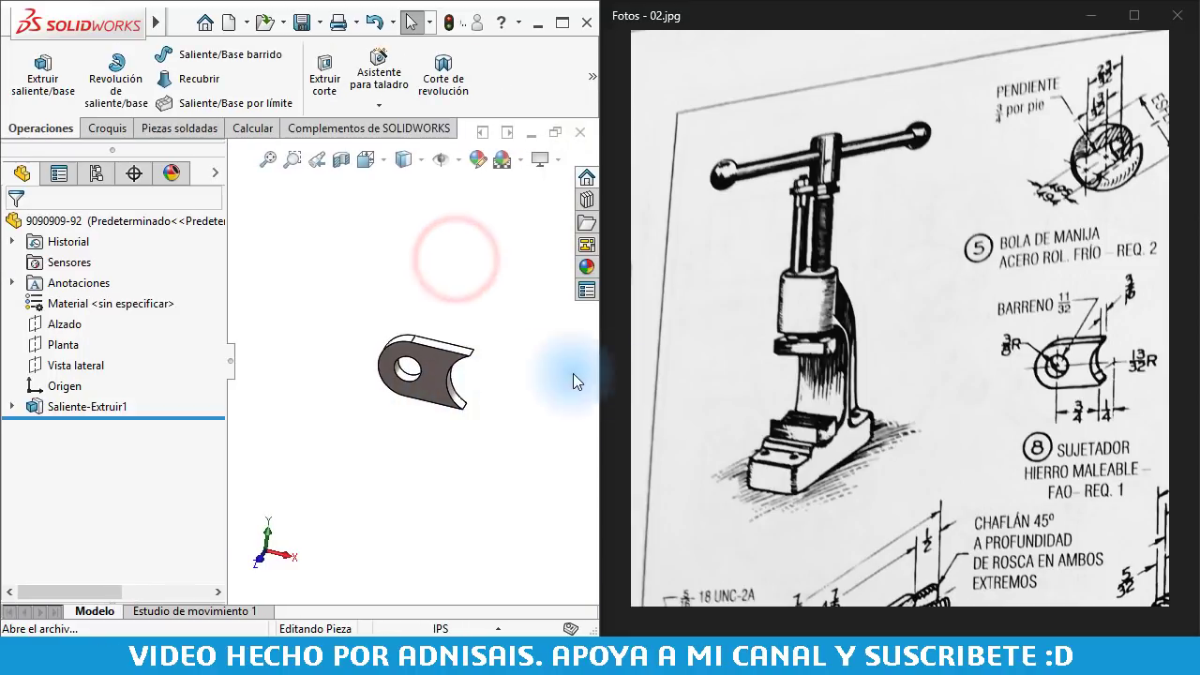
scroll(787, 272, "down", 1)
scroll(815, 254, "down", 1)
scroll(825, 300, "down", 3)
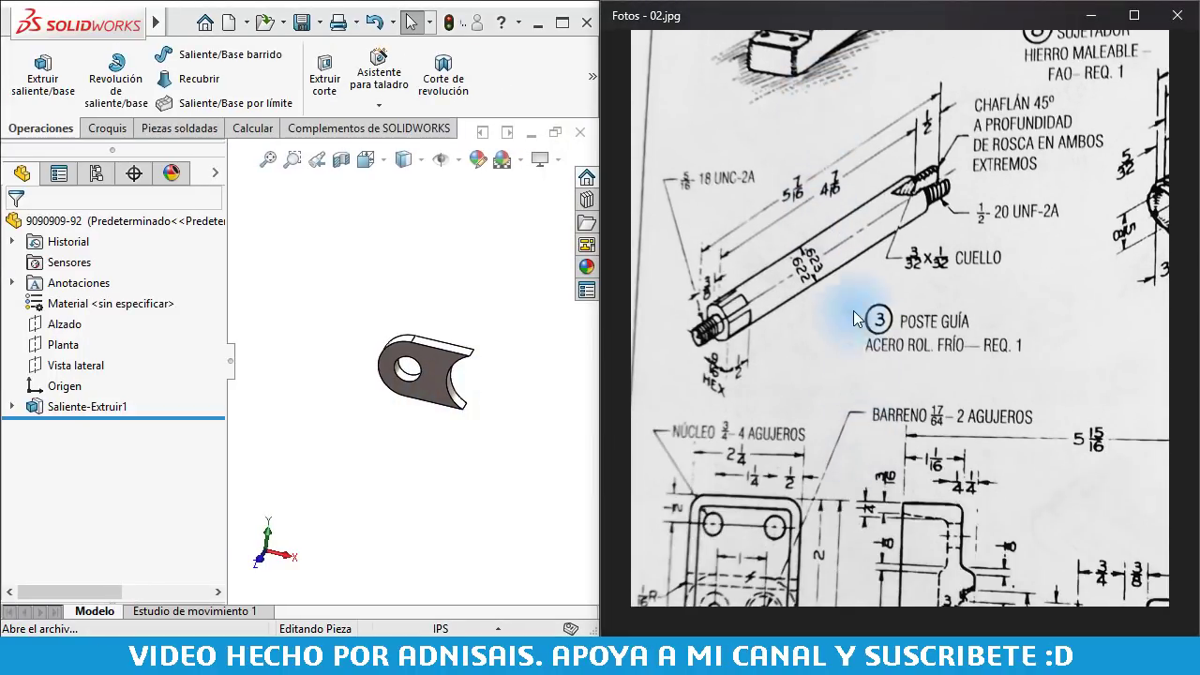
scroll(806, 312, "down", 3)
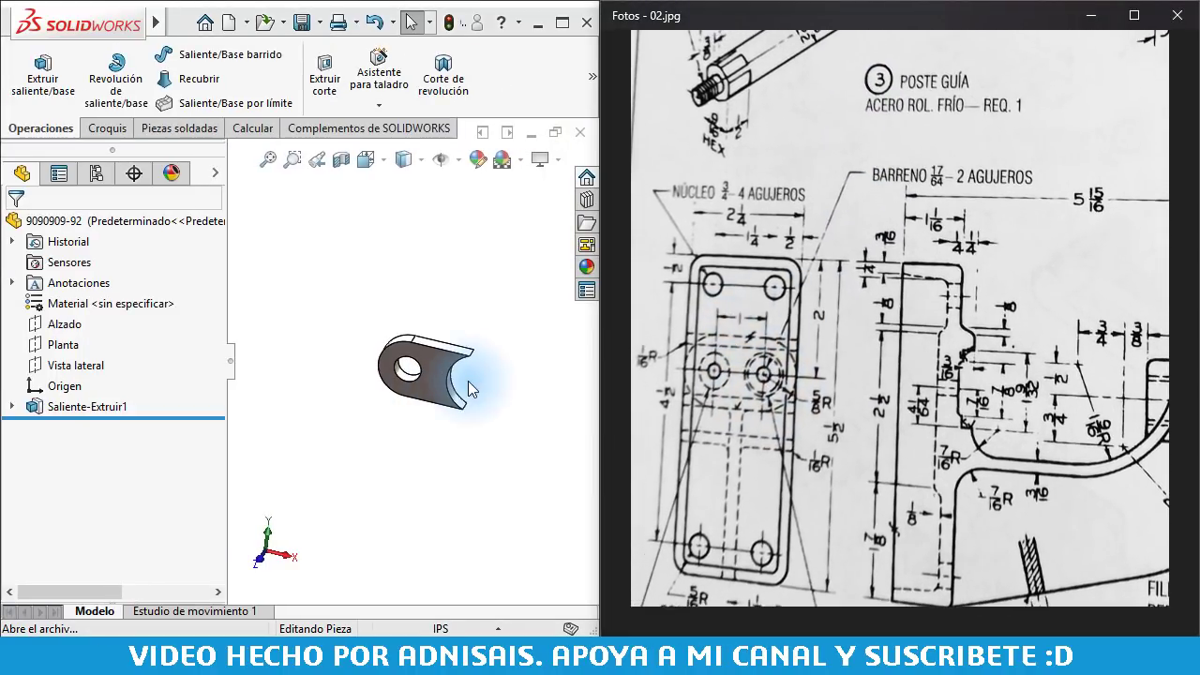
double_click(436, 378)
scroll(441, 403, "down", 2)
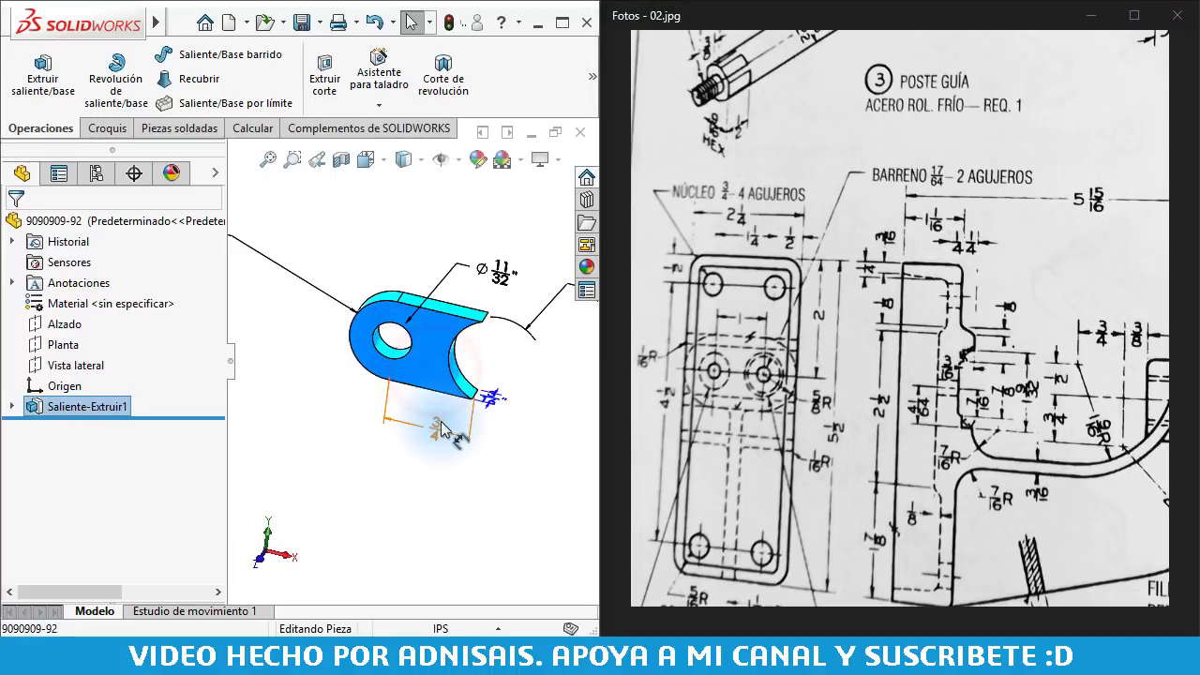
left_click(435, 428)
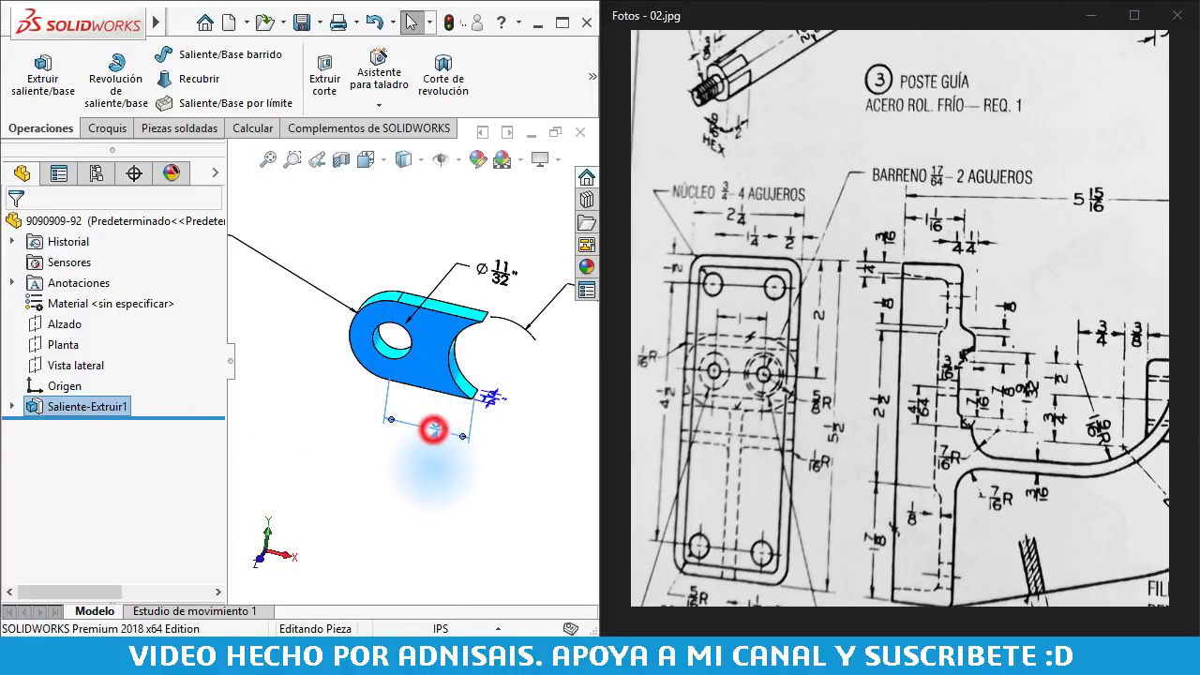
left_click(327, 413)
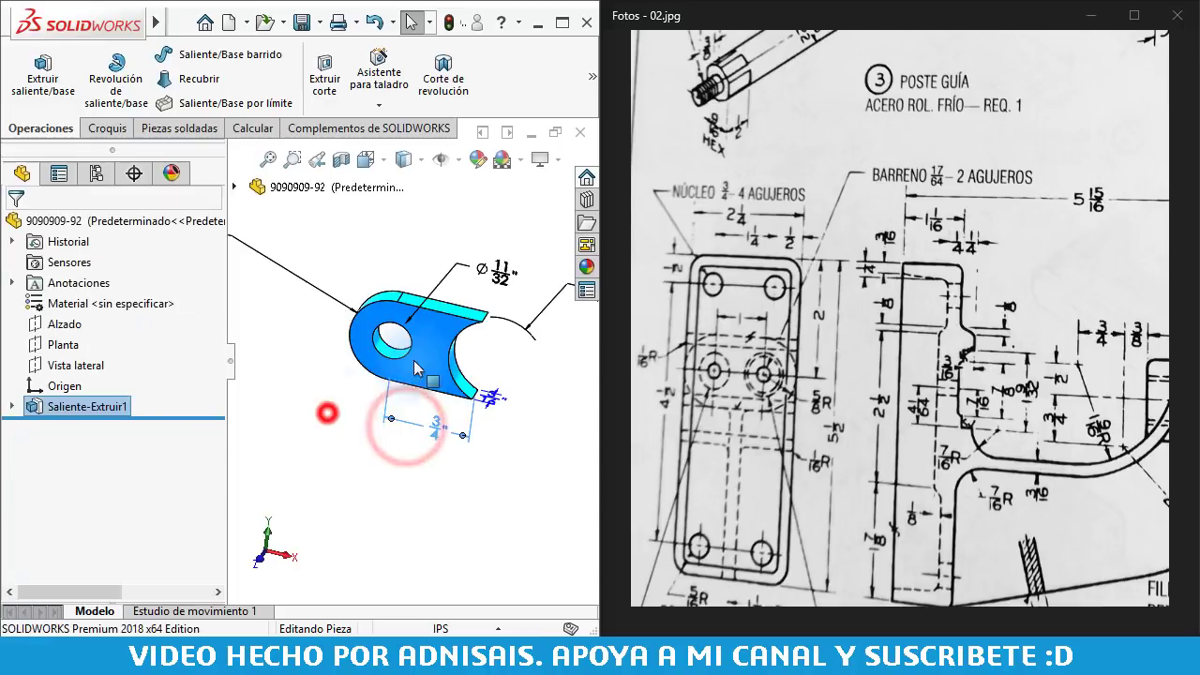
left_click(424, 354)
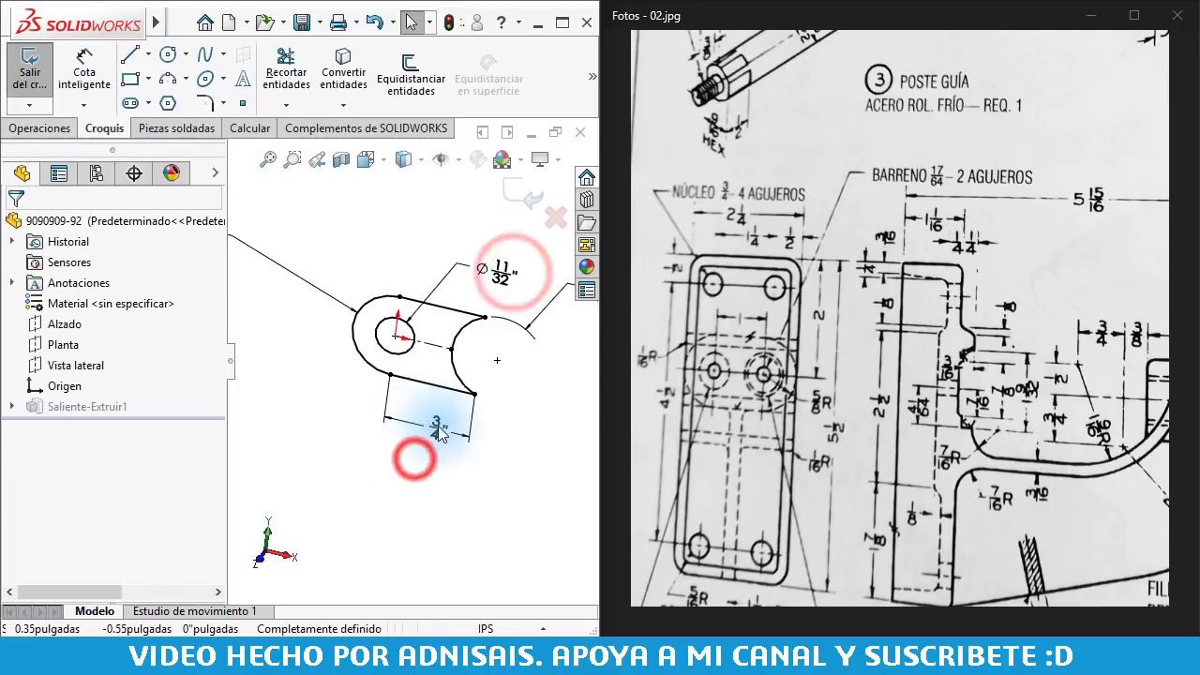
left_click(437, 426)
key("Delete")
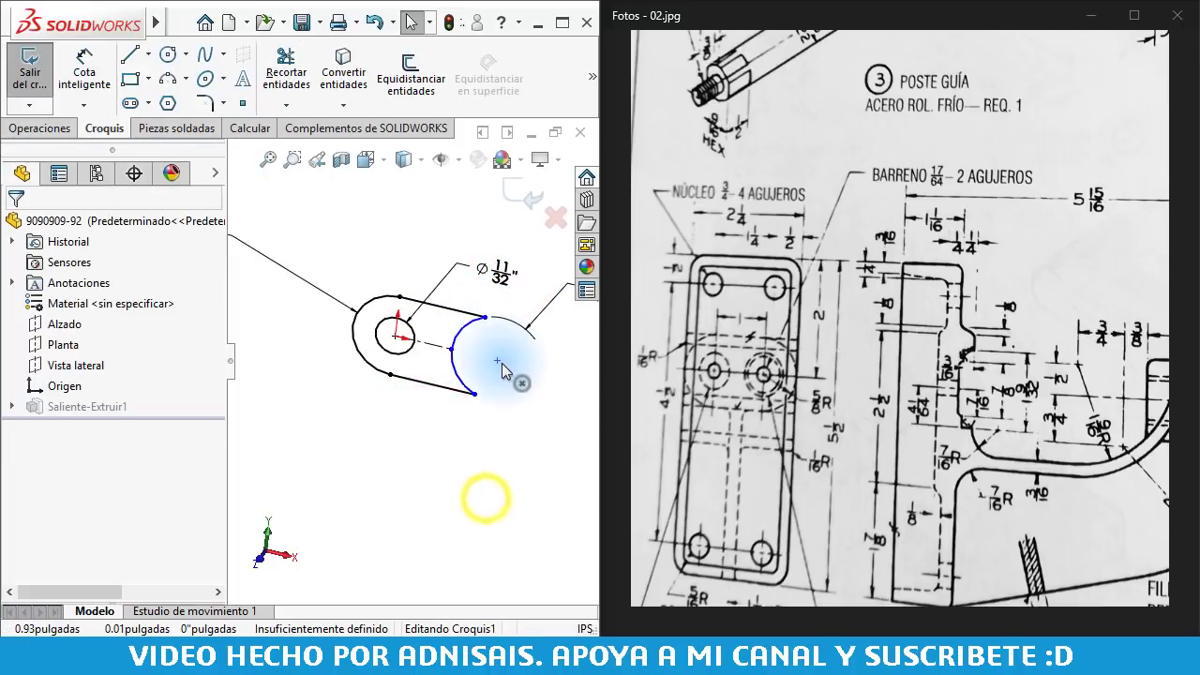
Dimension the hole centre to the arc centre at 1", exit the sketch and return to the assembly
left_click(498, 364)
left_click(394, 336)
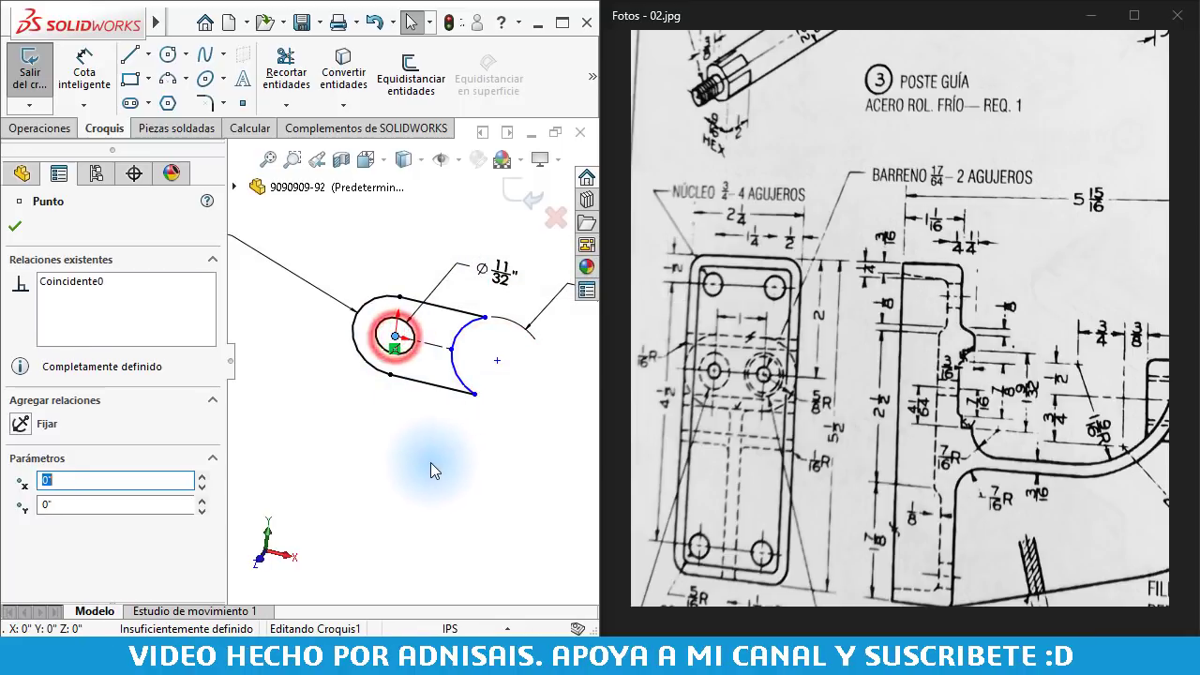
left_click(460, 484)
right_click_drag(461, 484, 462, 431)
left_click(497, 360)
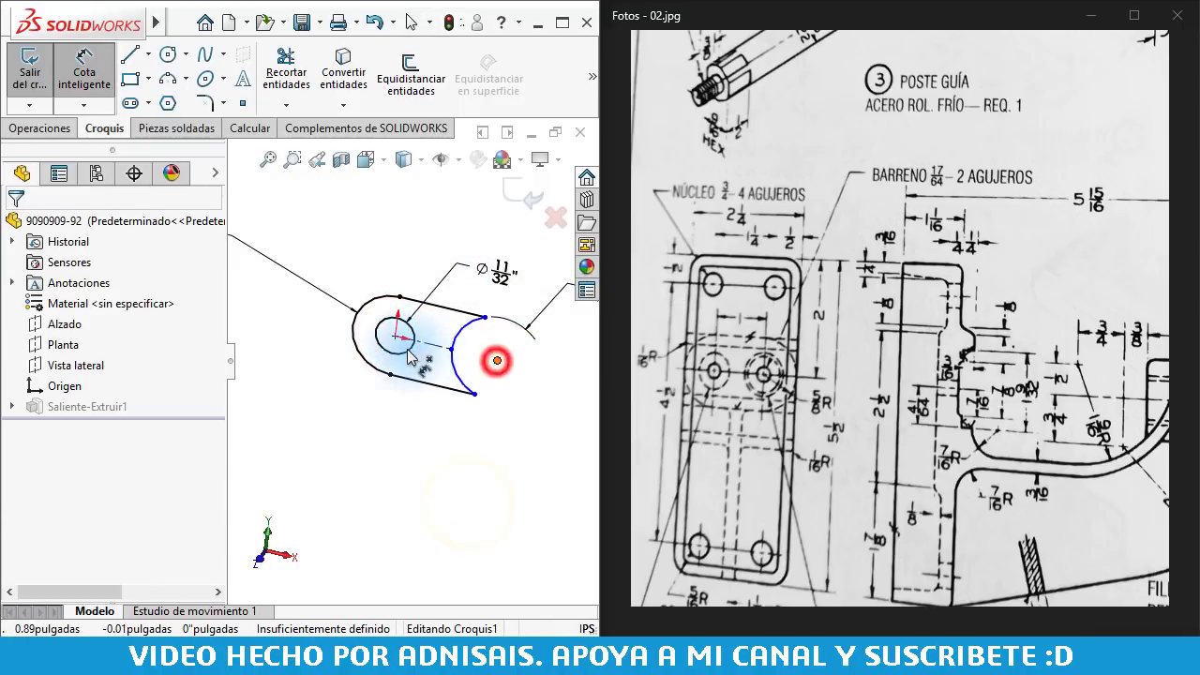
left_click(396, 338)
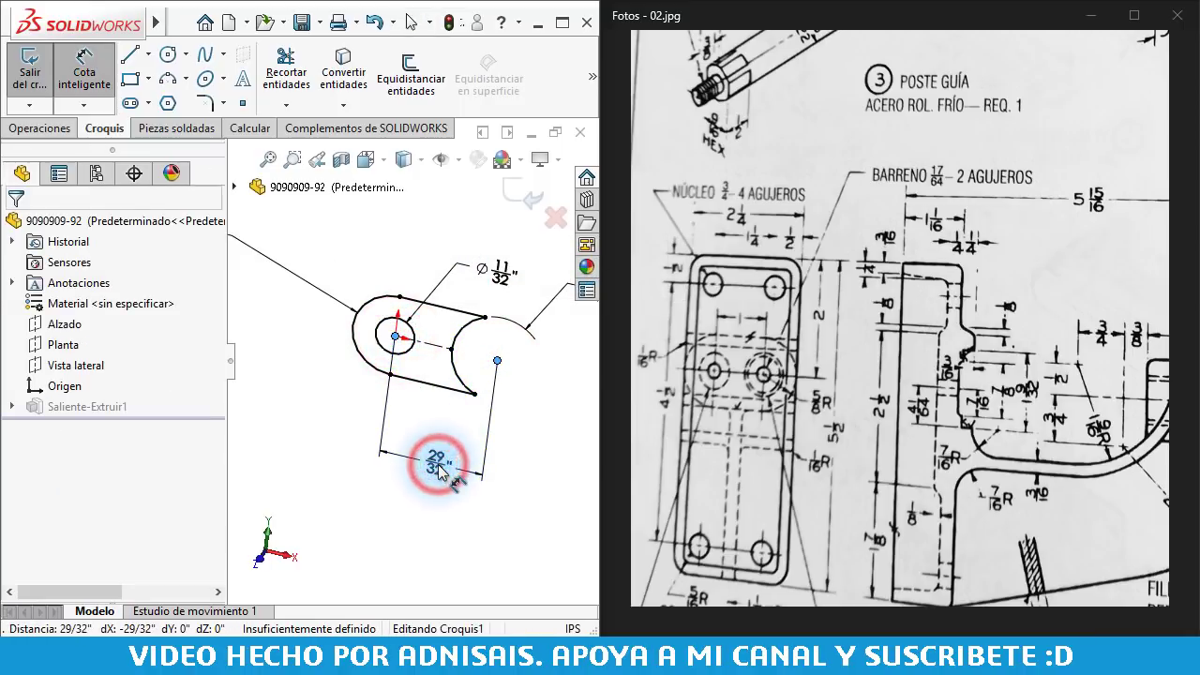
left_click(438, 469)
type("1")
key("Return")
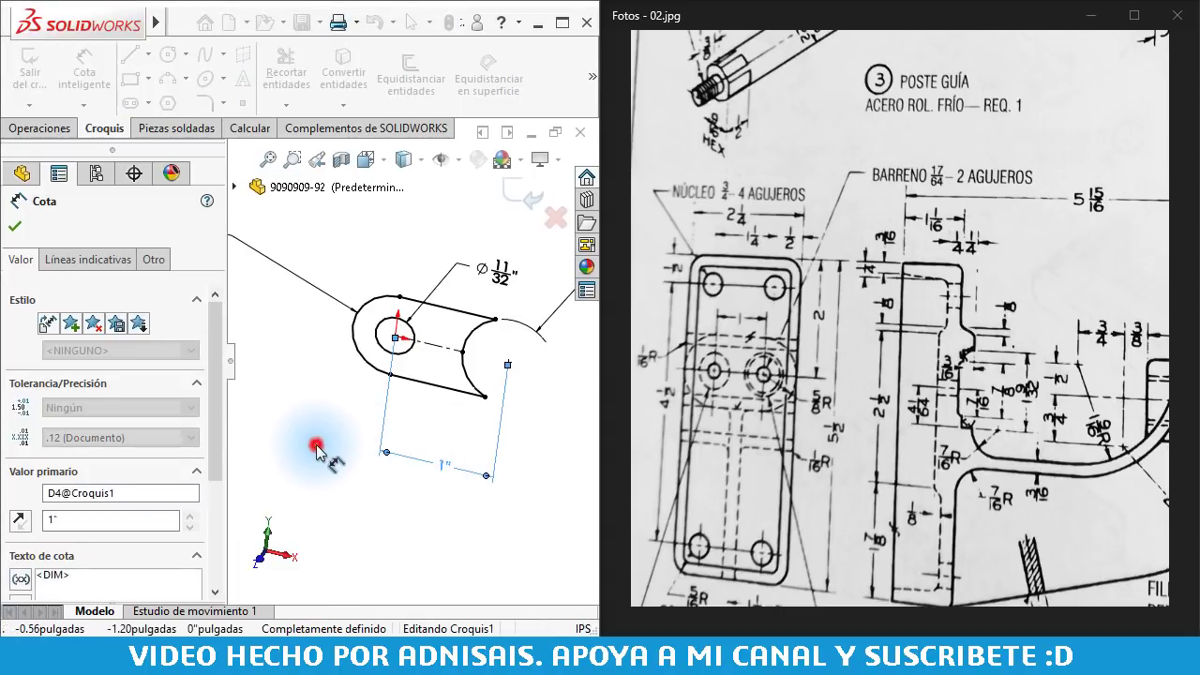
left_click(316, 448)
left_click(513, 194)
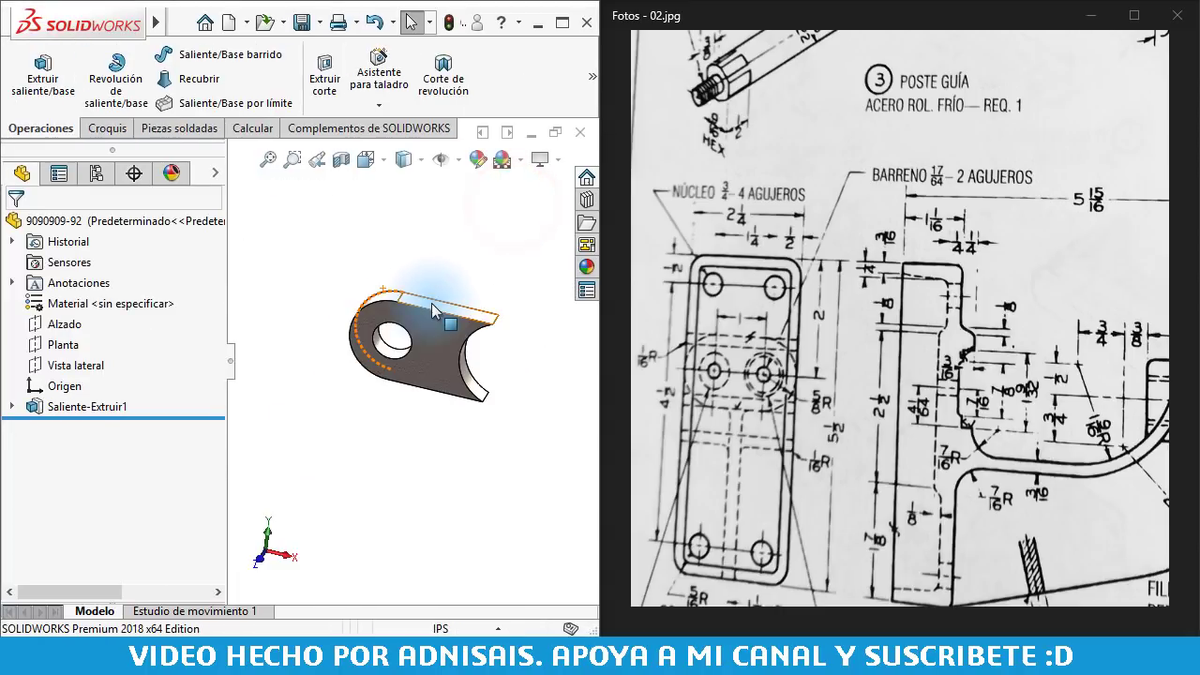
key("ctrl+Tab")
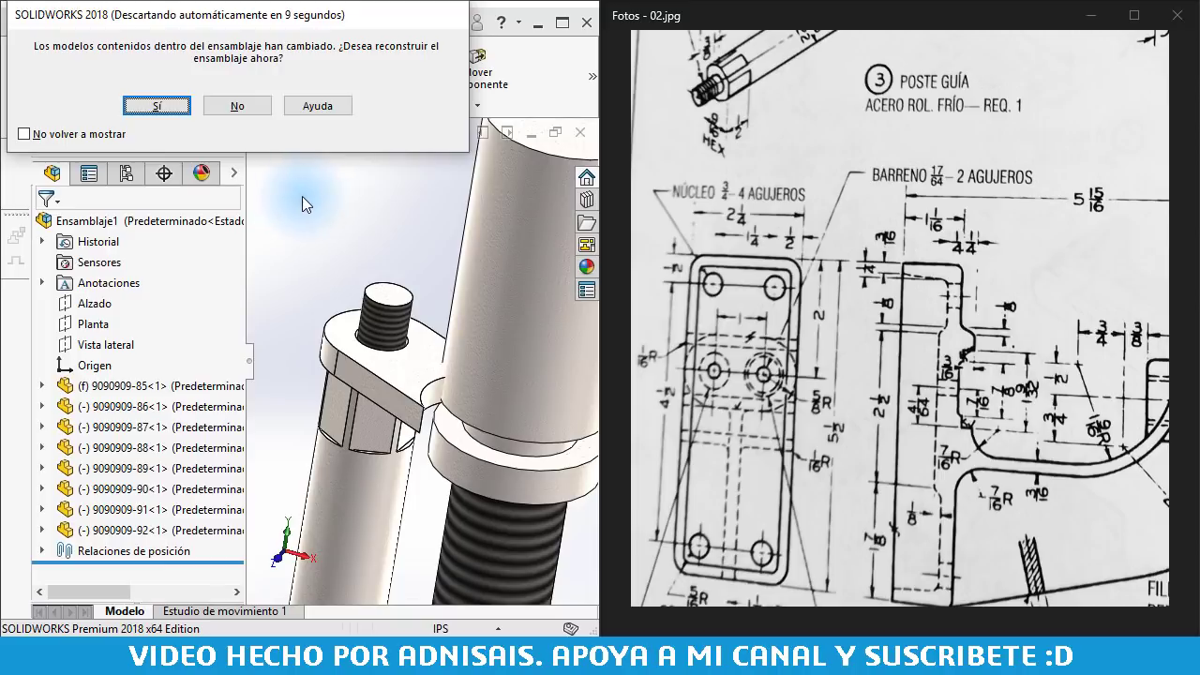
Rebuild the assembly and mate the clamp's rounded end concentric with the round collar
left_click(179, 106)
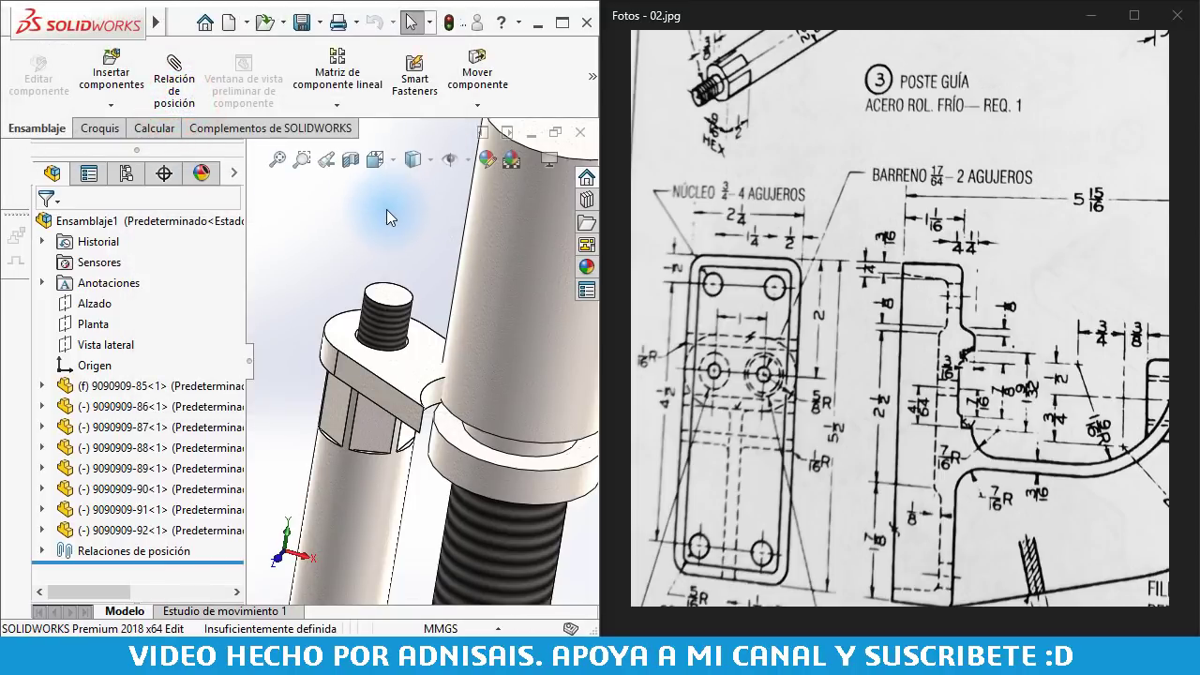
key("ctrl+Tab")
key("ctrl+Tab")
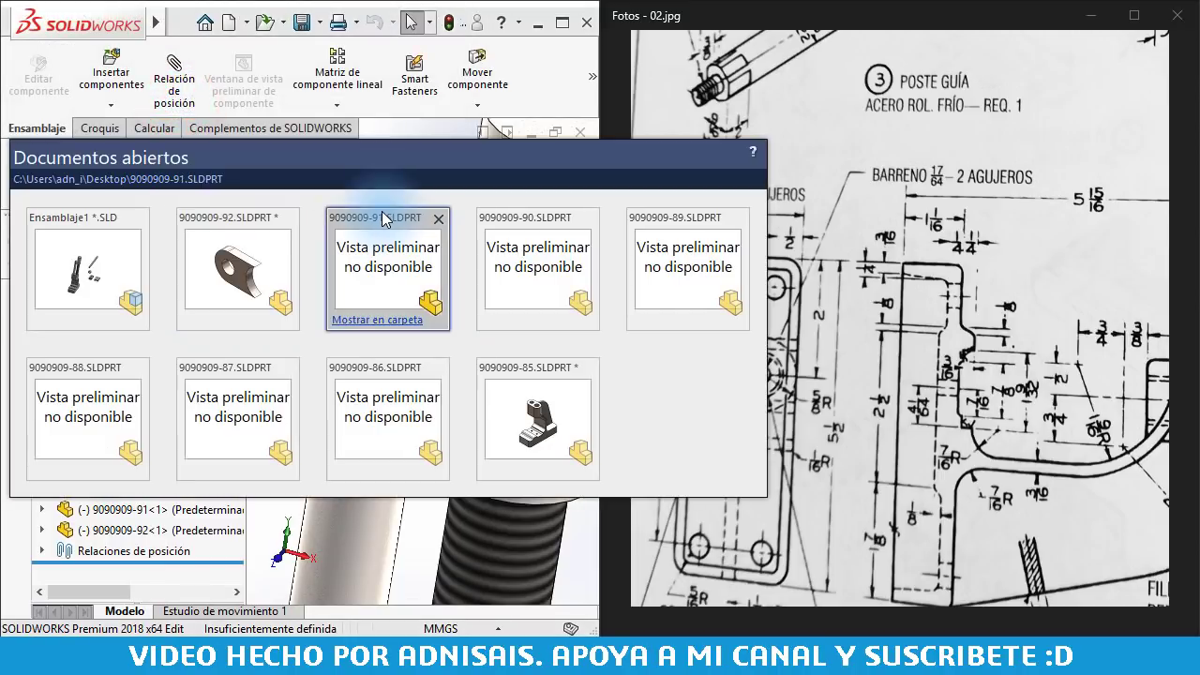
key("ctrl+Tab")
key("ctrl+Tab")
key("ctrl+Tab")
key("ctrl+Tab")
key("ctrl+Tab")
key("ctrl+Tab")
key("ctrl+Tab")
key("ctrl+Tab")
key("ctrl+Tab")
key("ctrl+Tab")
key("ctrl+Tab")
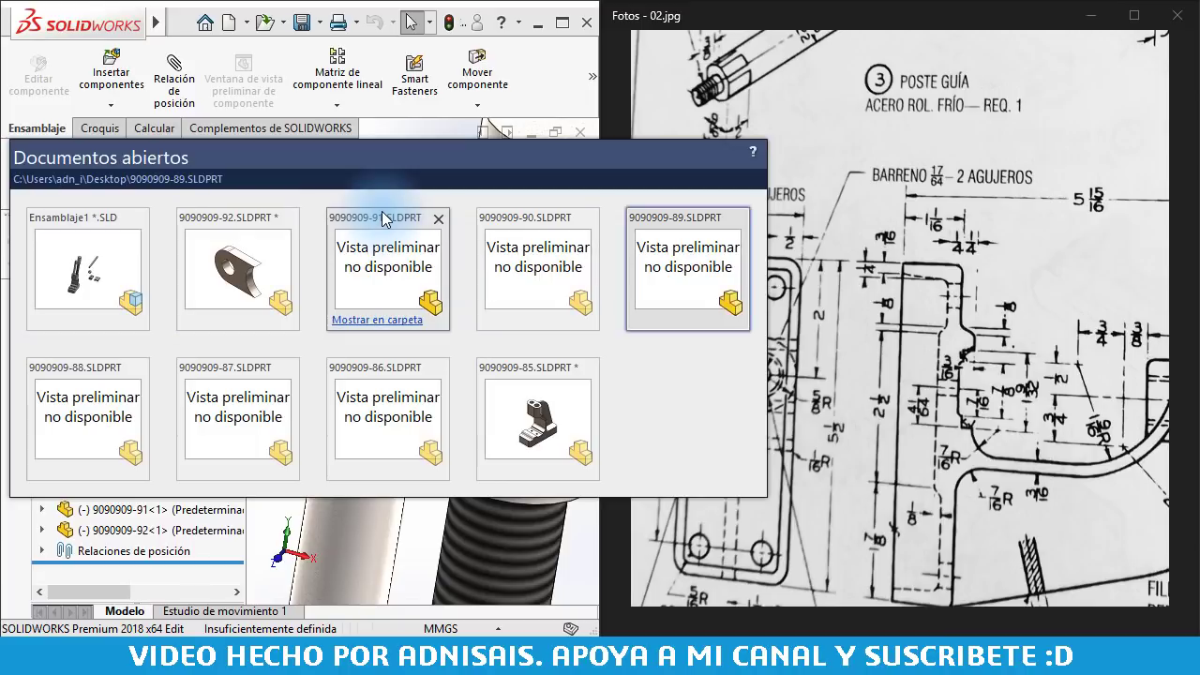
key("ctrl+Tab")
key("ctrl+Tab")
key("ctrl+Tab")
key("ctrl+Tab")
key("ctrl+Tab")
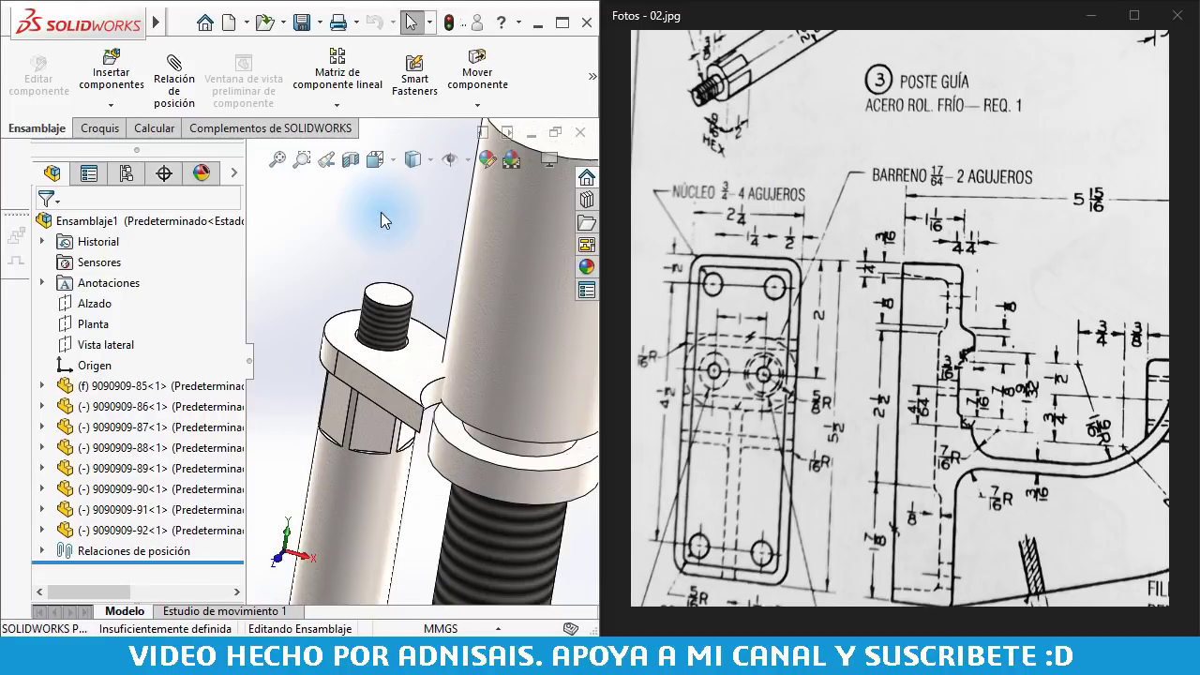
scroll(445, 408, "down", 3)
left_click(433, 402)
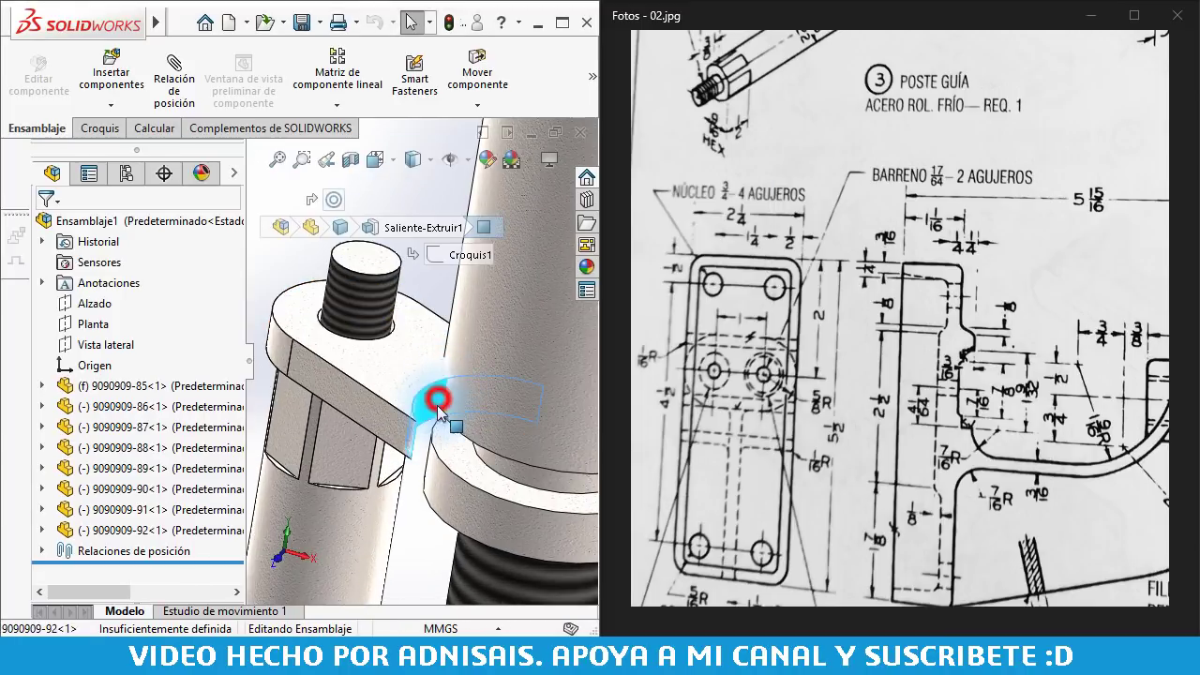
left_click(507, 476, "ctrl")
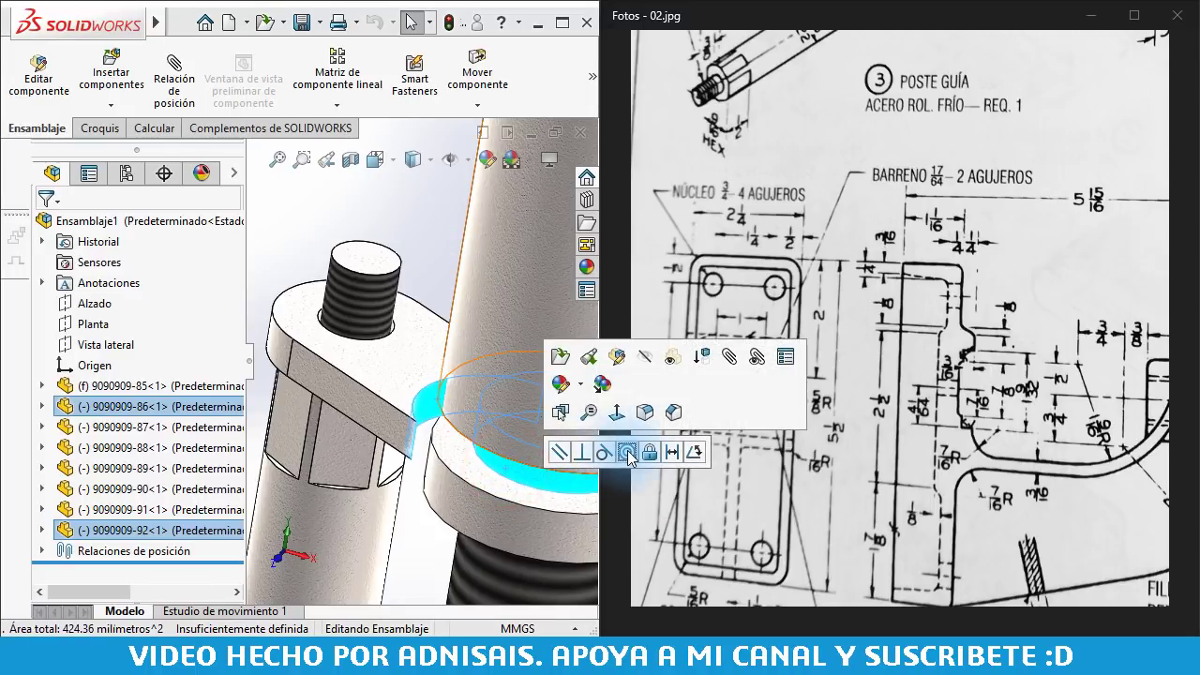
left_click(627, 453)
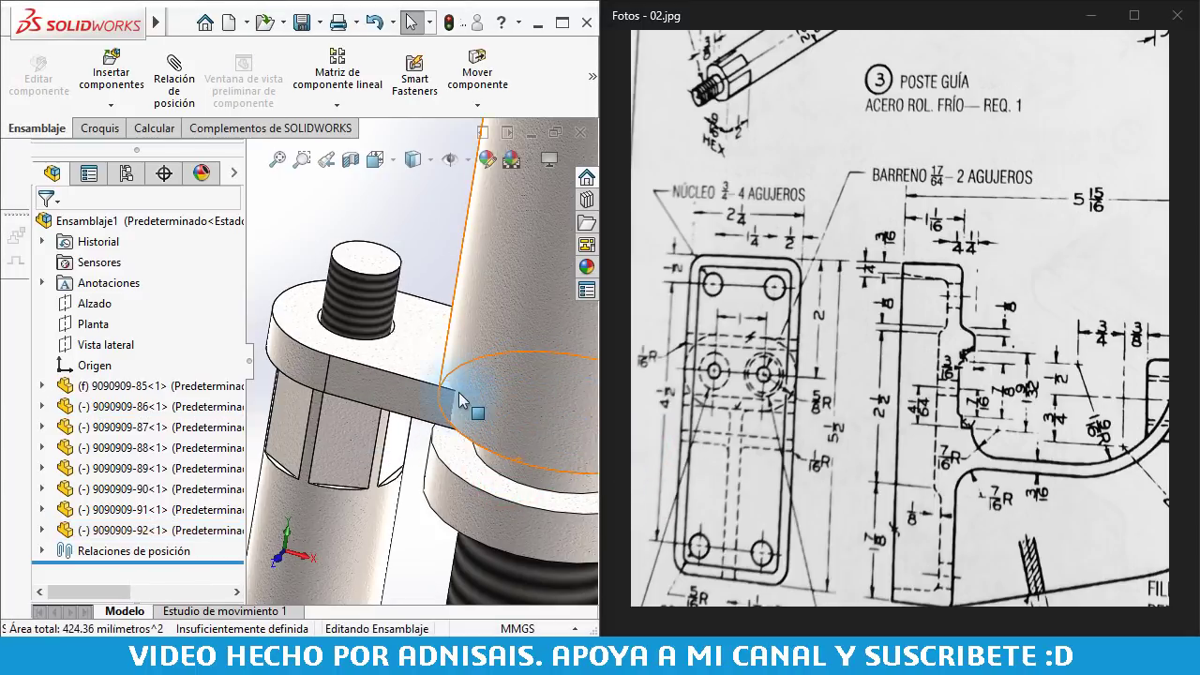
Move the clamp down along the post and drag the vertical block below it
mouse_move(459, 400)
middle_mouse_down()
mouse_move(509, 352)
mouse_move(496, 358)
middle_mouse_up()
scroll(424, 408, "down", 2)
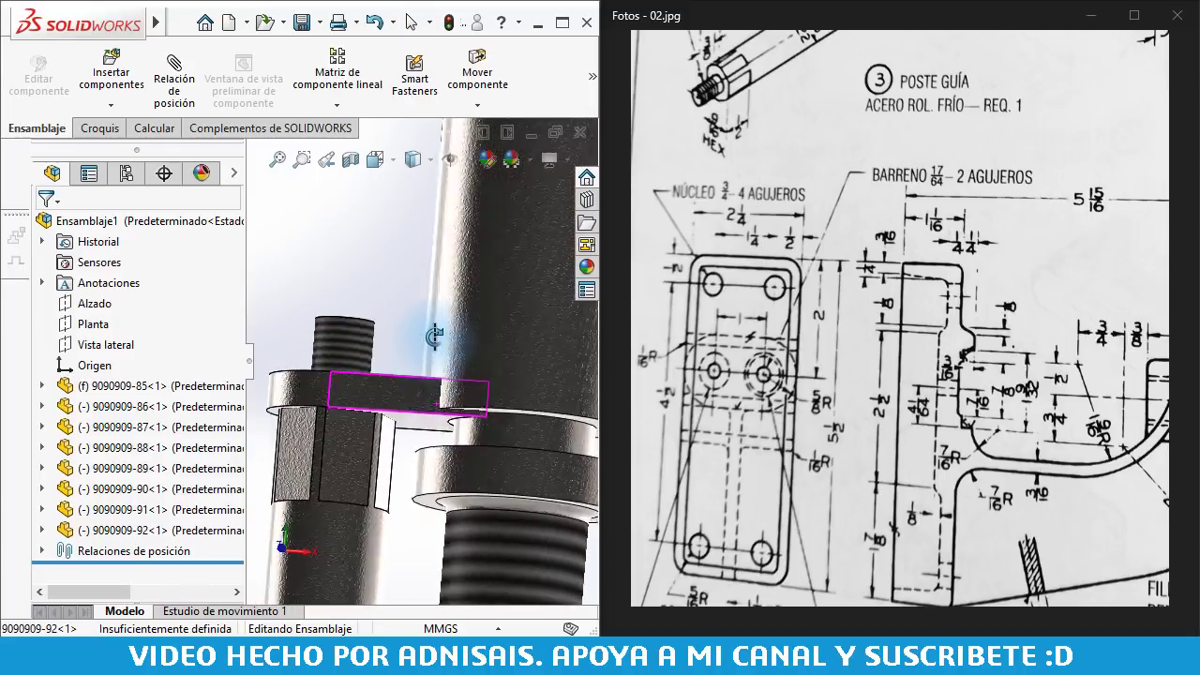
middle_click_drag(424, 408, 432, 417)
mouse_move(418, 403)
left_mouse_down()
mouse_move(419, 446)
mouse_move(367, 389)
left_mouse_up()
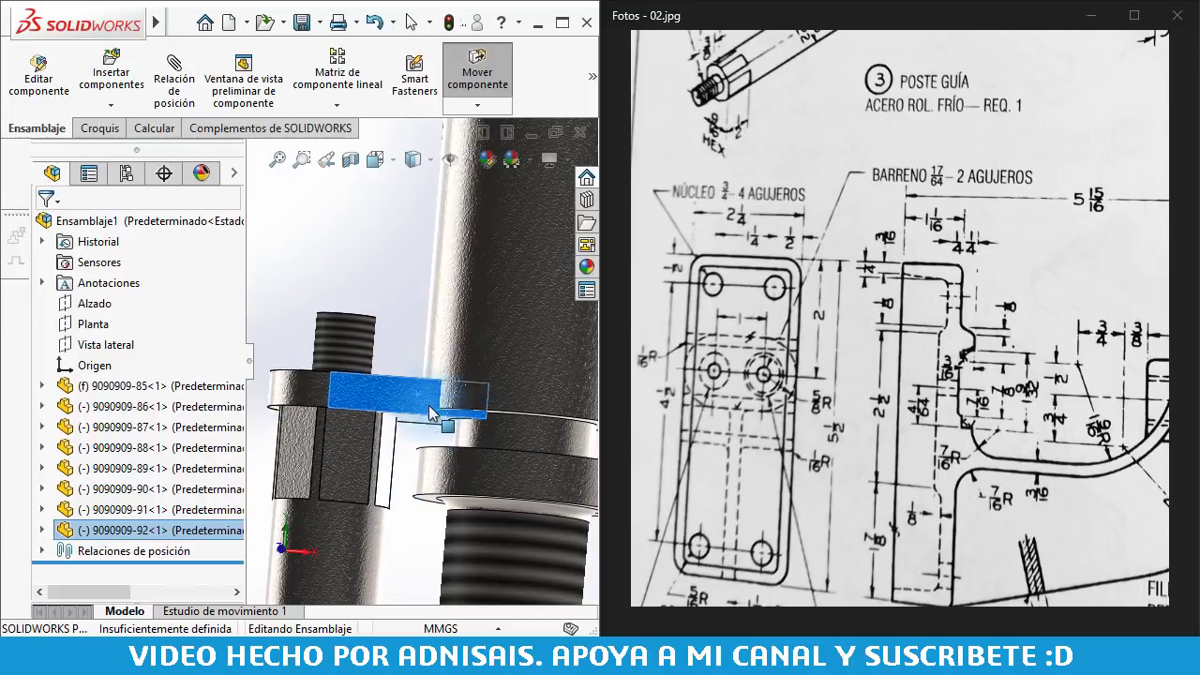
left_click(342, 429)
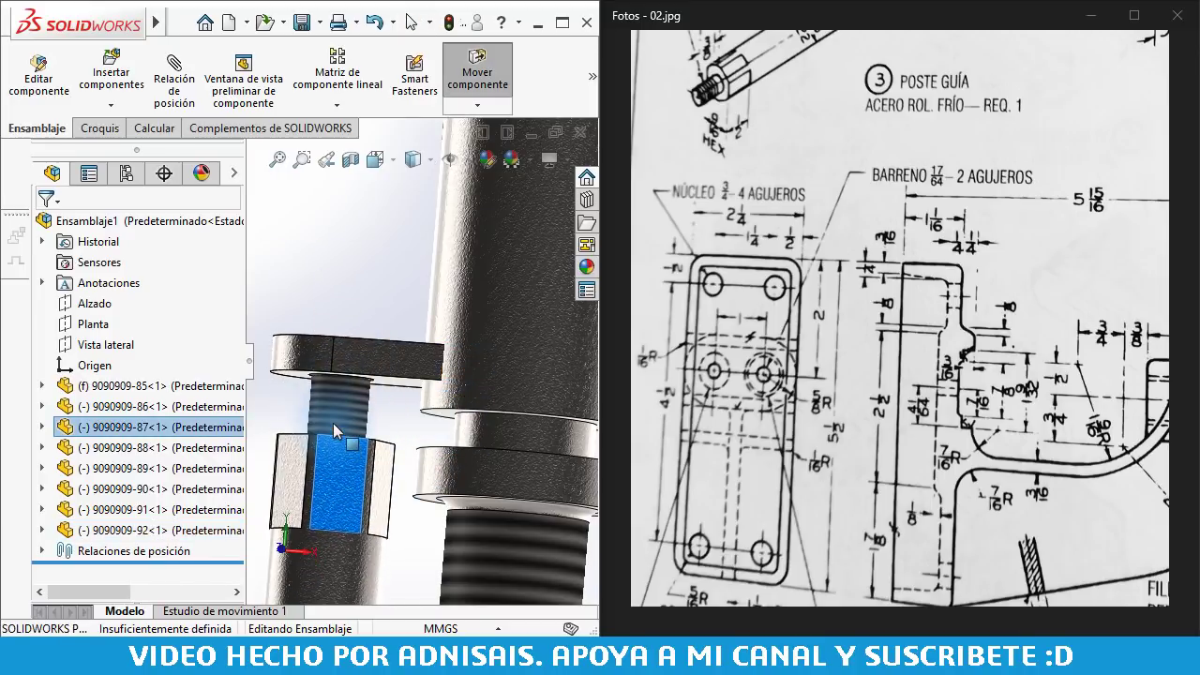
left_click_drag(356, 364, 332, 412)
mouse_move(332, 412)
middle_mouse_down()
mouse_move(422, 392)
mouse_move(405, 352)
middle_mouse_up()
scroll(422, 392, "up", 3)
scroll(405, 353, "up", 3)
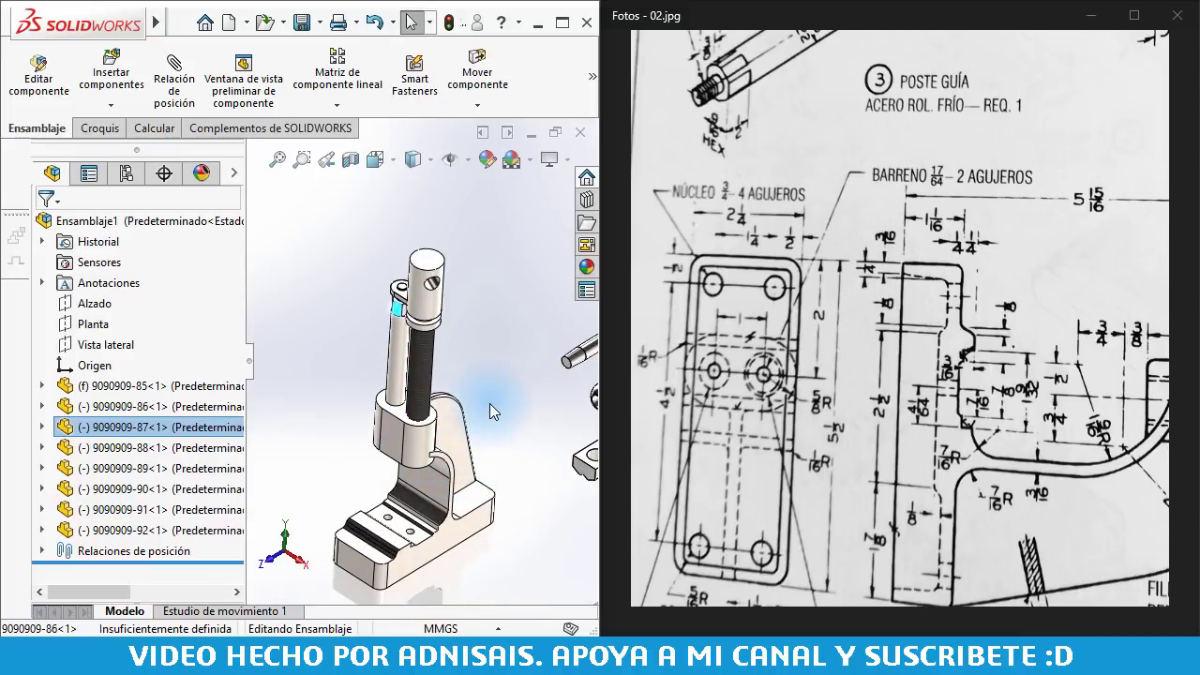
Mate the long handle bar concentric with the screw head's cross hole
scroll(459, 357, "up", 2)
scroll(510, 350, "up", 1)
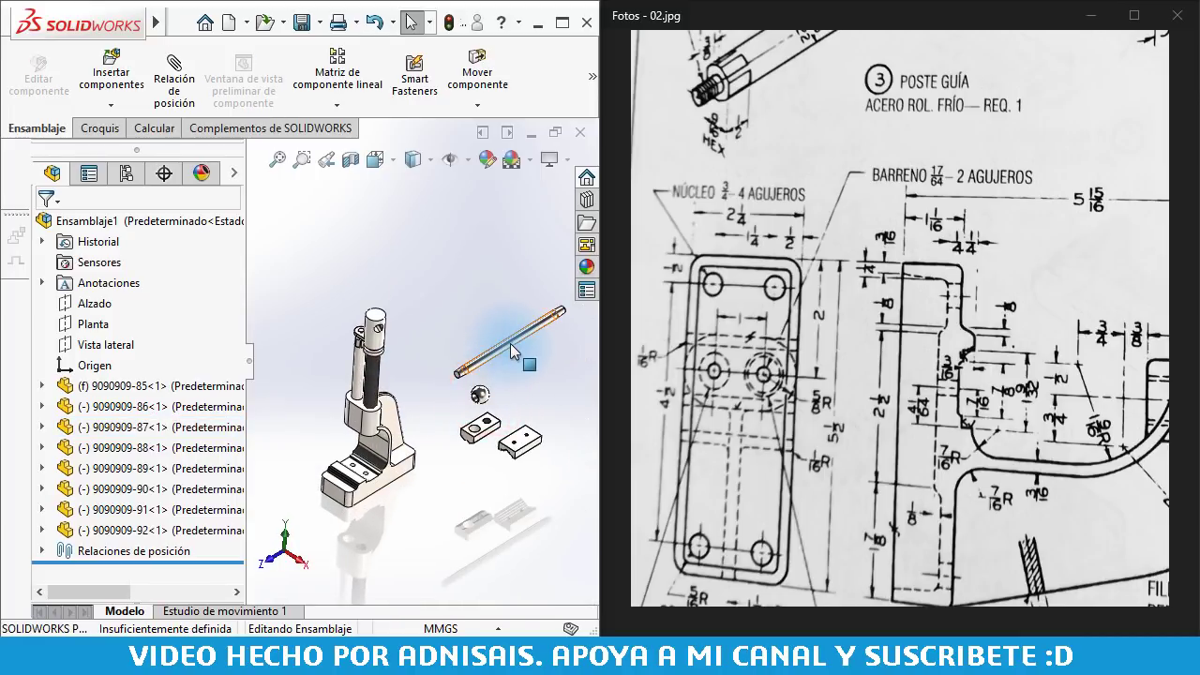
left_click(510, 350)
scroll(510, 351, "down", 2)
scroll(510, 351, "down", 2)
scroll(319, 315, "down", 3)
left_click(319, 314, "ctrl")
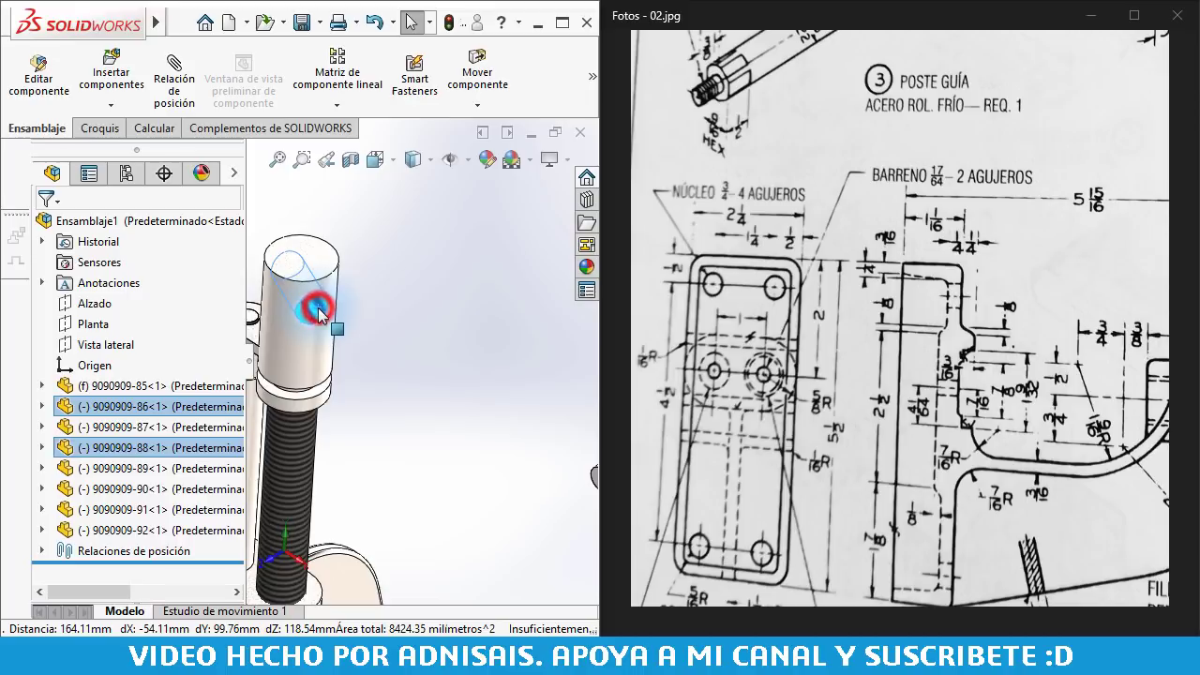
left_click(448, 298)
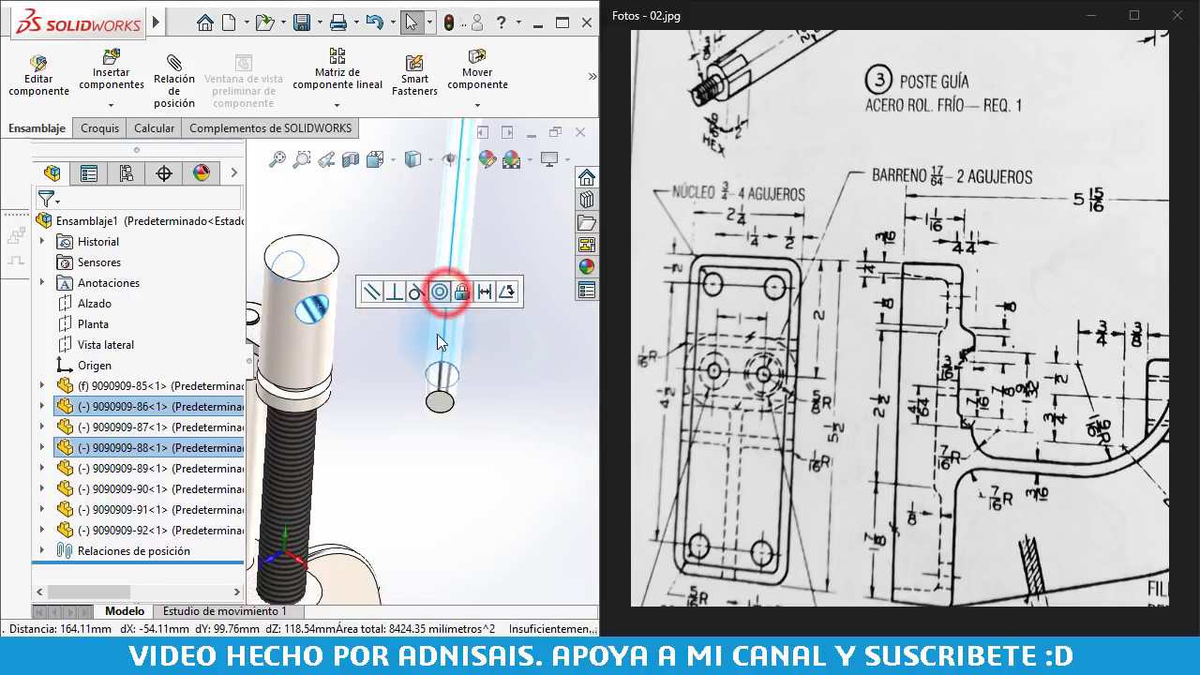
Make the ball knob concentric with the end of the handle rod
left_click(487, 419)
scroll(350, 294, "up", 2)
scroll(387, 321, "up", 2)
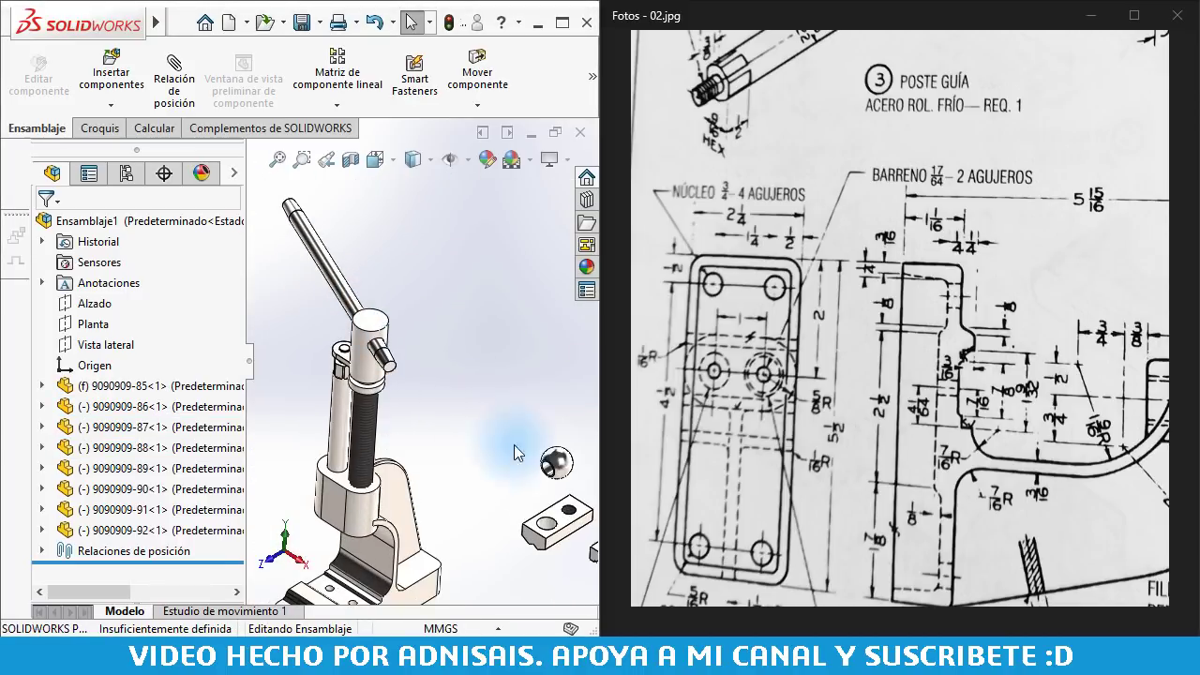
scroll(531, 455, "down", 2)
left_click(532, 450)
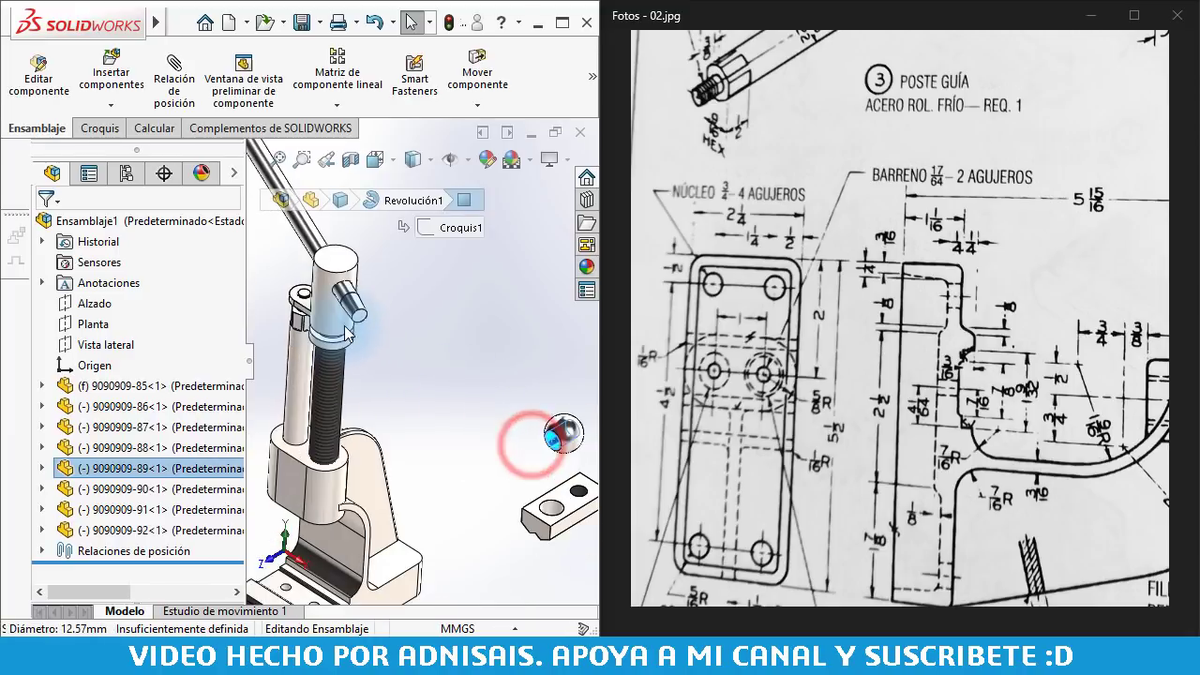
left_click(359, 302, "ctrl")
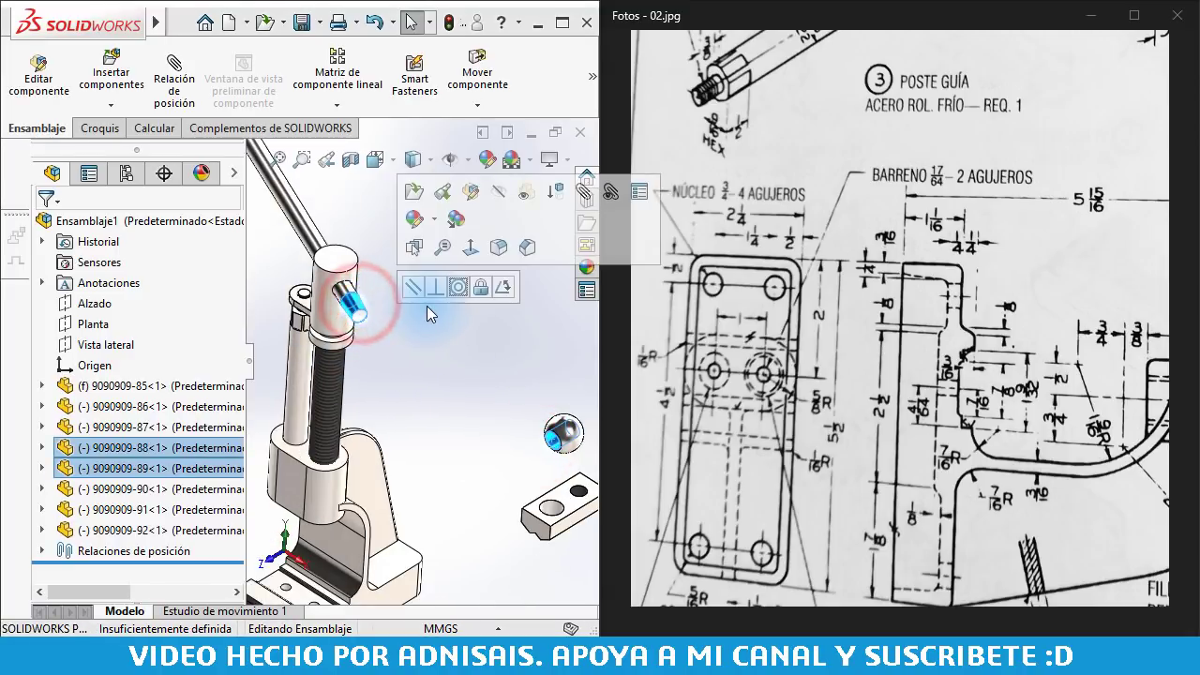
left_click(464, 288)
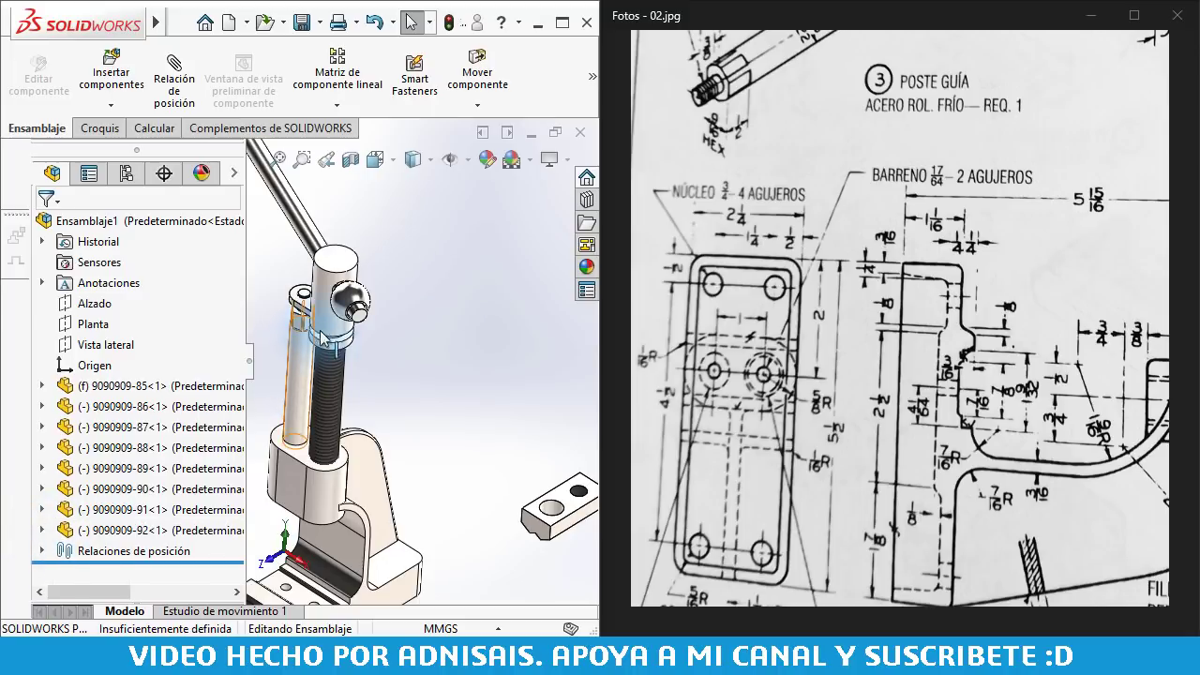
Swing the handle rod into a horizontal position through the screw head
scroll(309, 277, "up", 5)
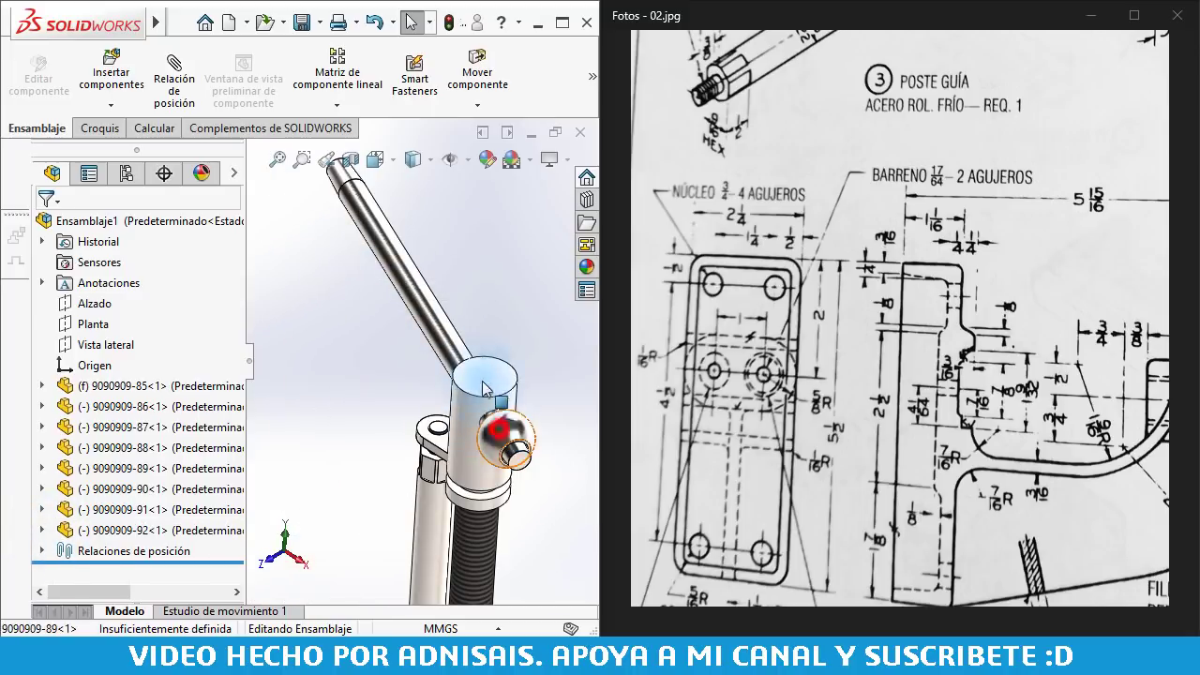
left_click_drag(485, 389, 211, 372)
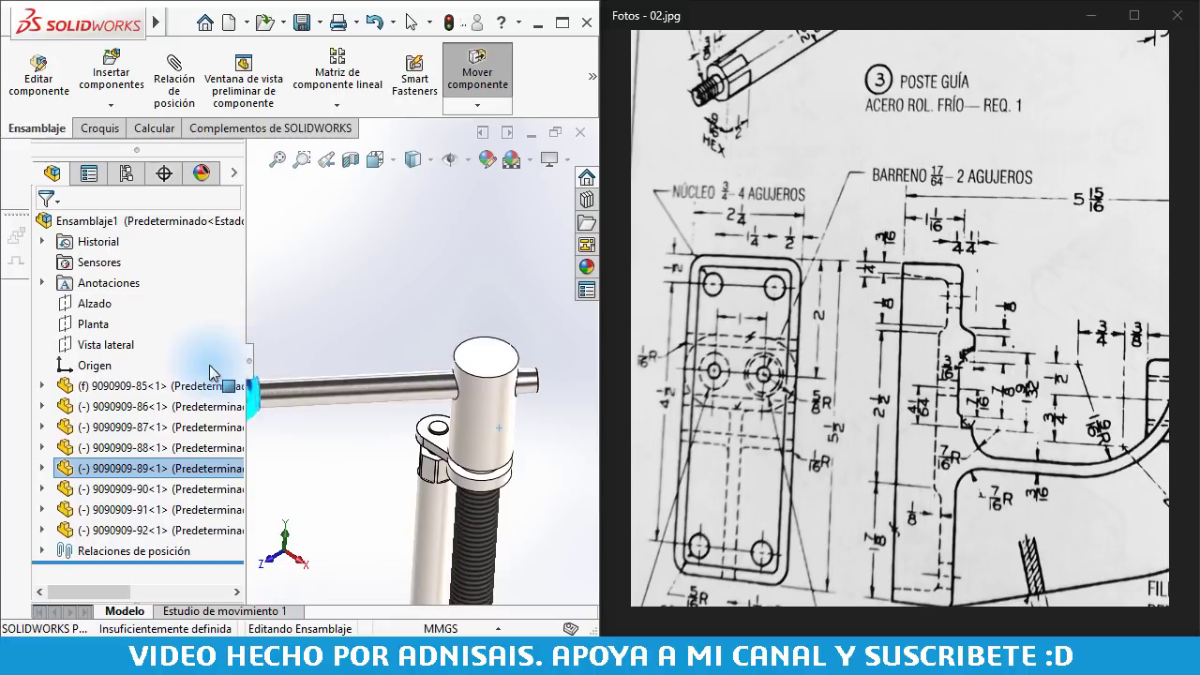
key("Escape")
scroll(310, 375, "down", 5)
scroll(339, 336, "up", 3)
scroll(328, 392, "up", 2)
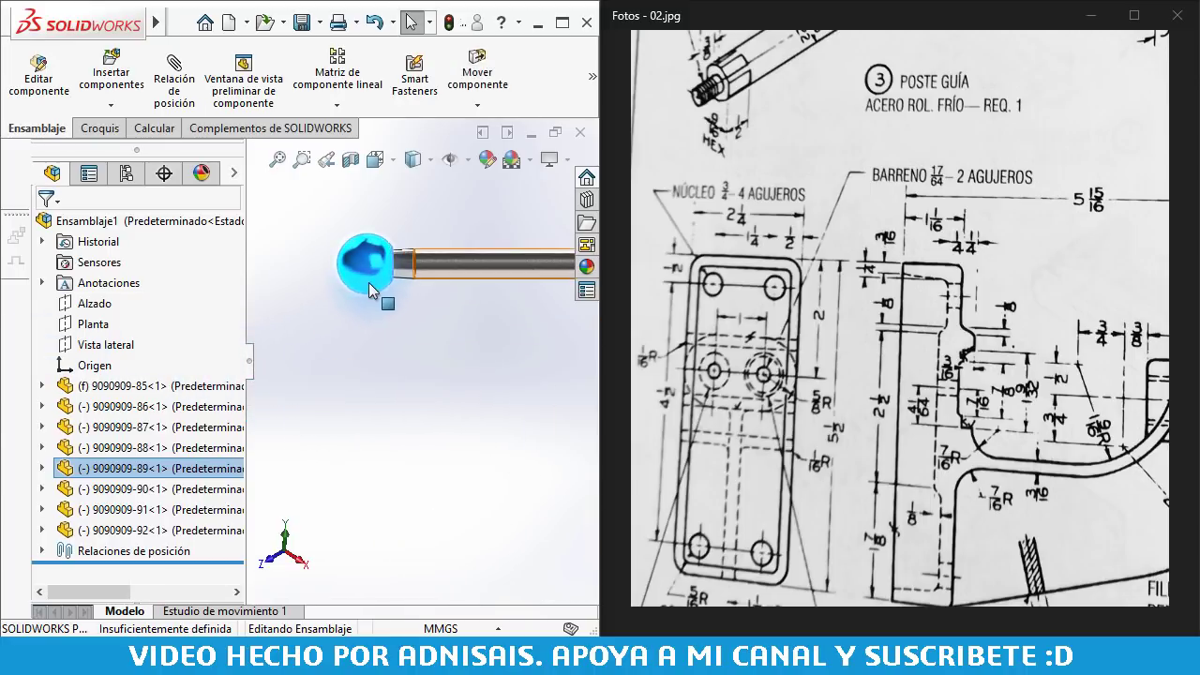
left_click(373, 275)
Turn the view toward the ball end and pick faces on the ball and lever rod
mouse_move(428, 367)
middle_mouse_down()
mouse_move(308, 340)
mouse_move(350, 298)
middle_mouse_up()
scroll(308, 340, "up", 3)
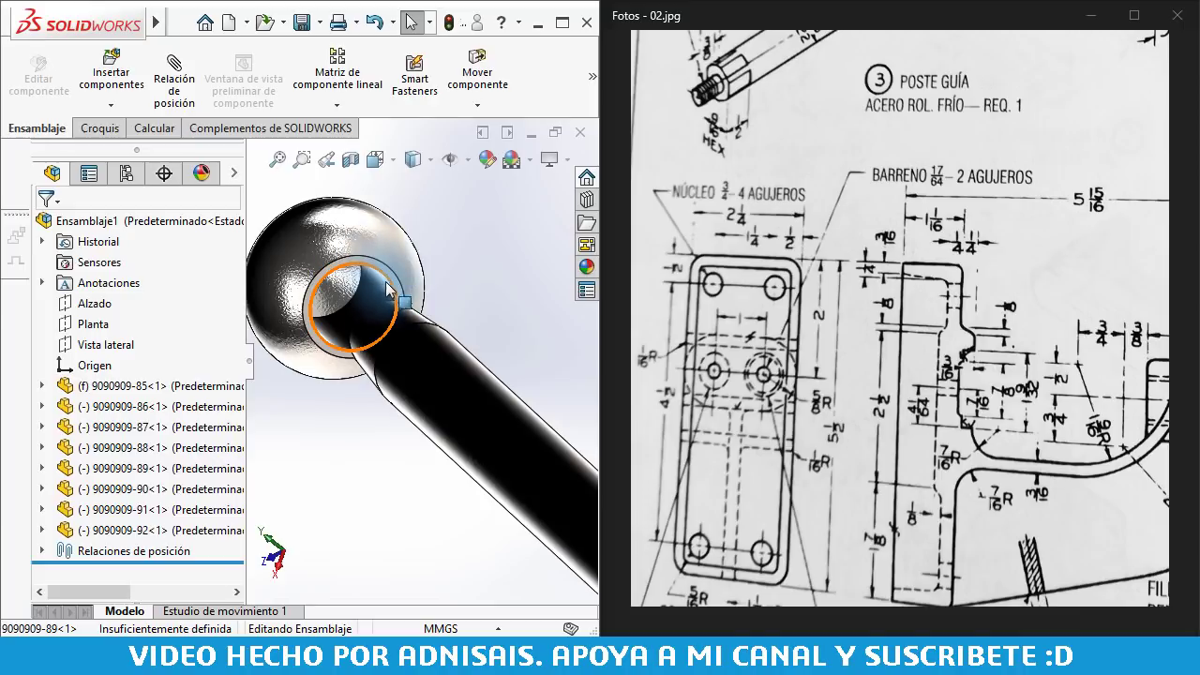
left_click(368, 336)
middle_click_drag(367, 336, 387, 326)
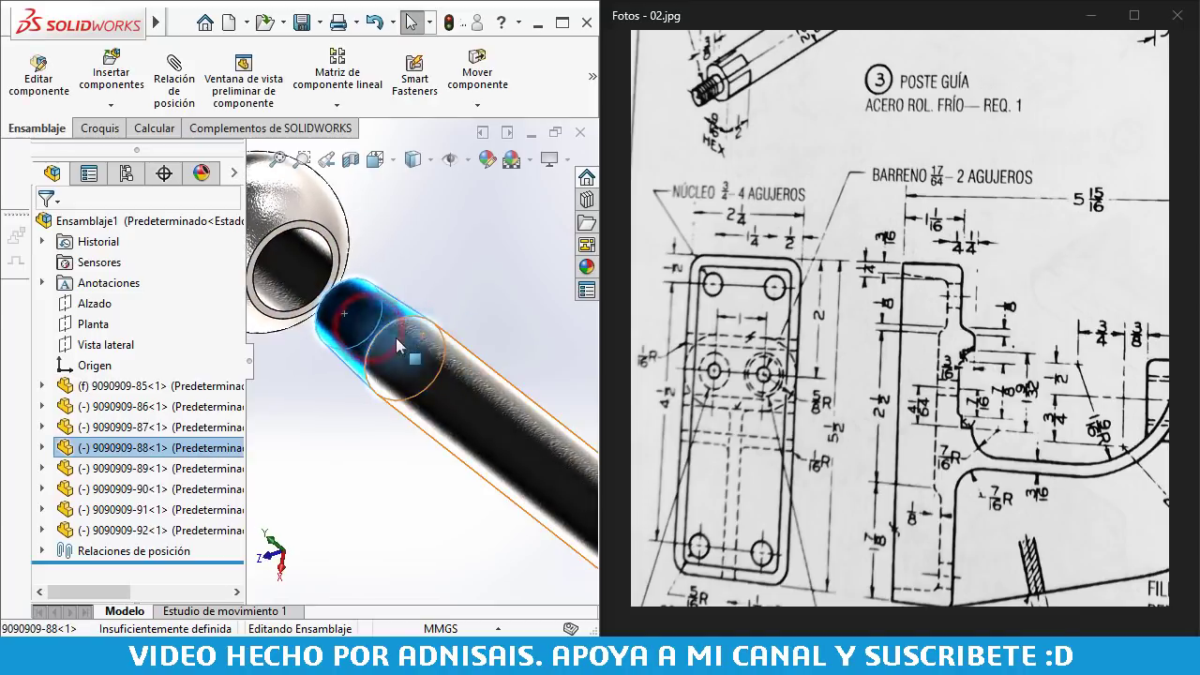
left_click(388, 324)
scroll(394, 335, "up", 3)
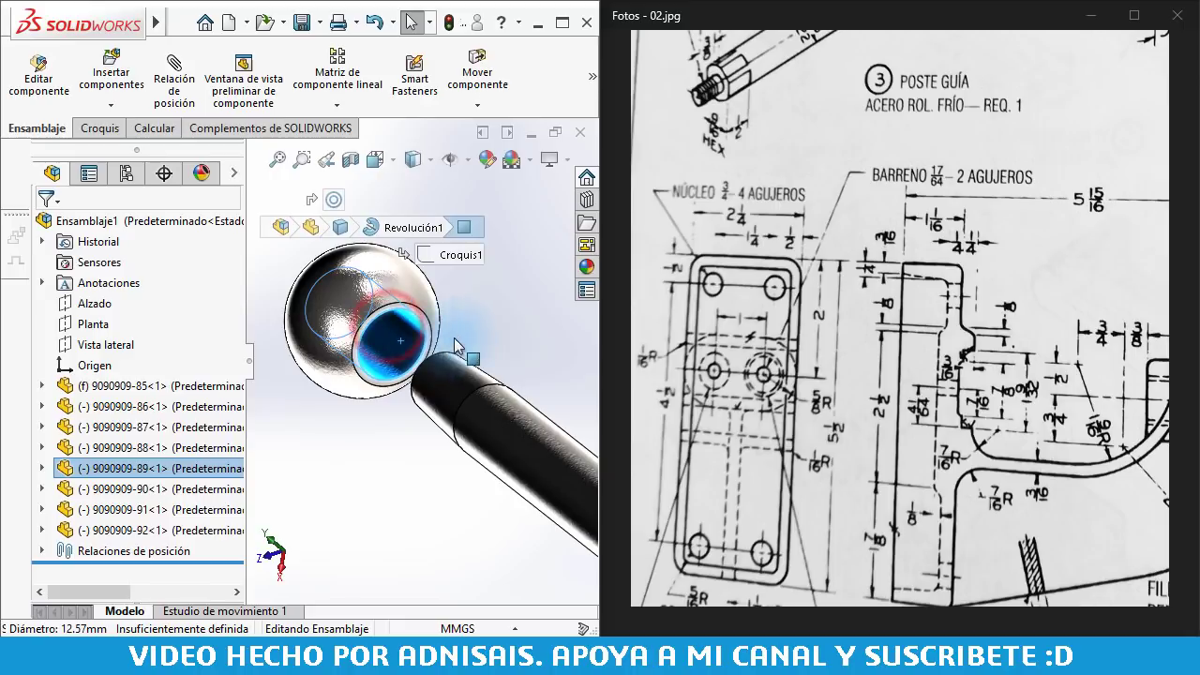
left_click(492, 323)
middle_click_drag(437, 332, 347, 323)
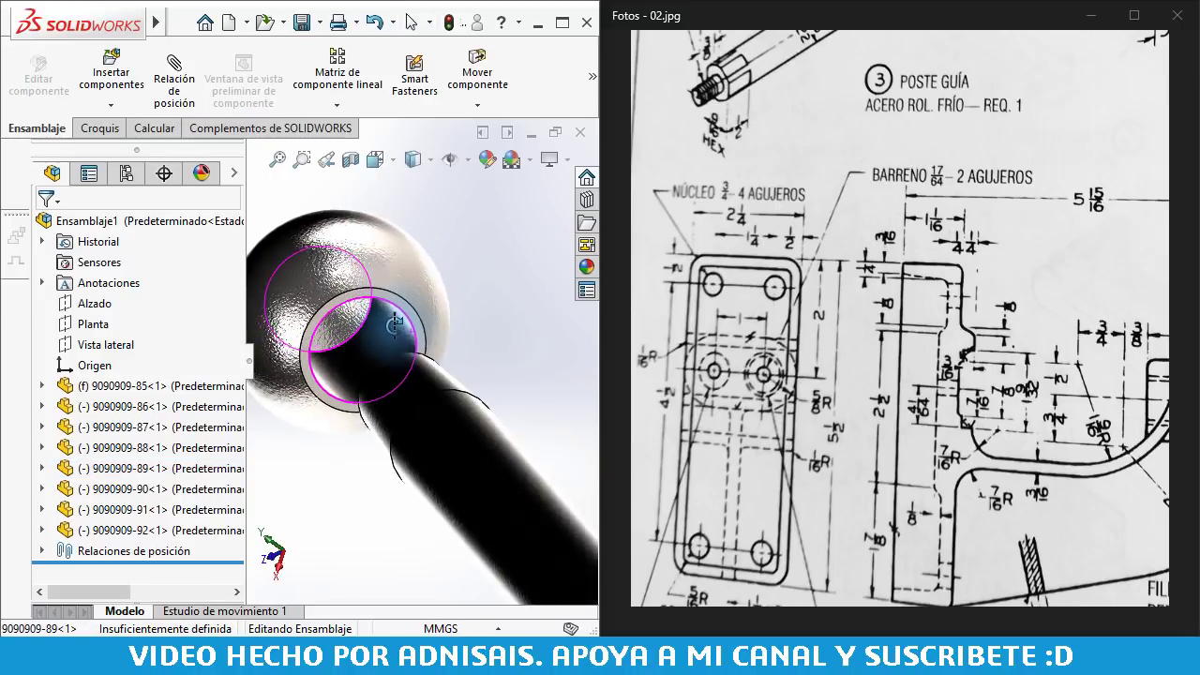
left_click(346, 322)
left_click(316, 282)
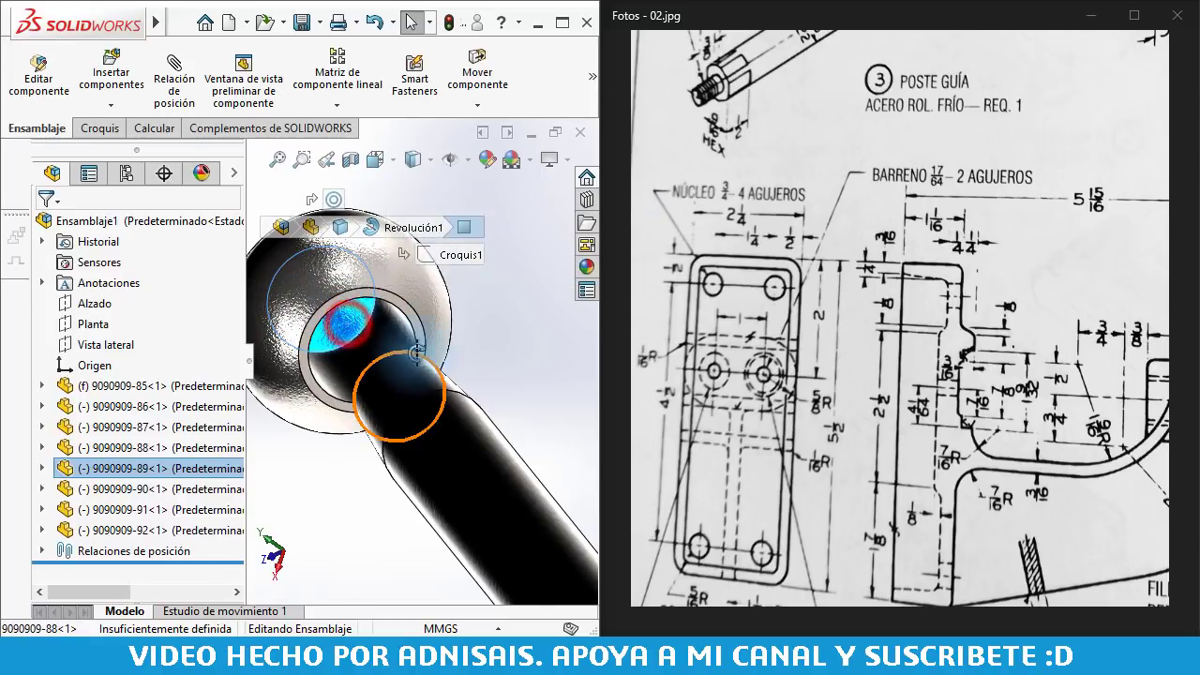
Mate the ball's hole edge coincident with the rod's end face
mouse_move(416, 349)
middle_mouse_down()
mouse_move(482, 391)
mouse_move(454, 422)
middle_mouse_up()
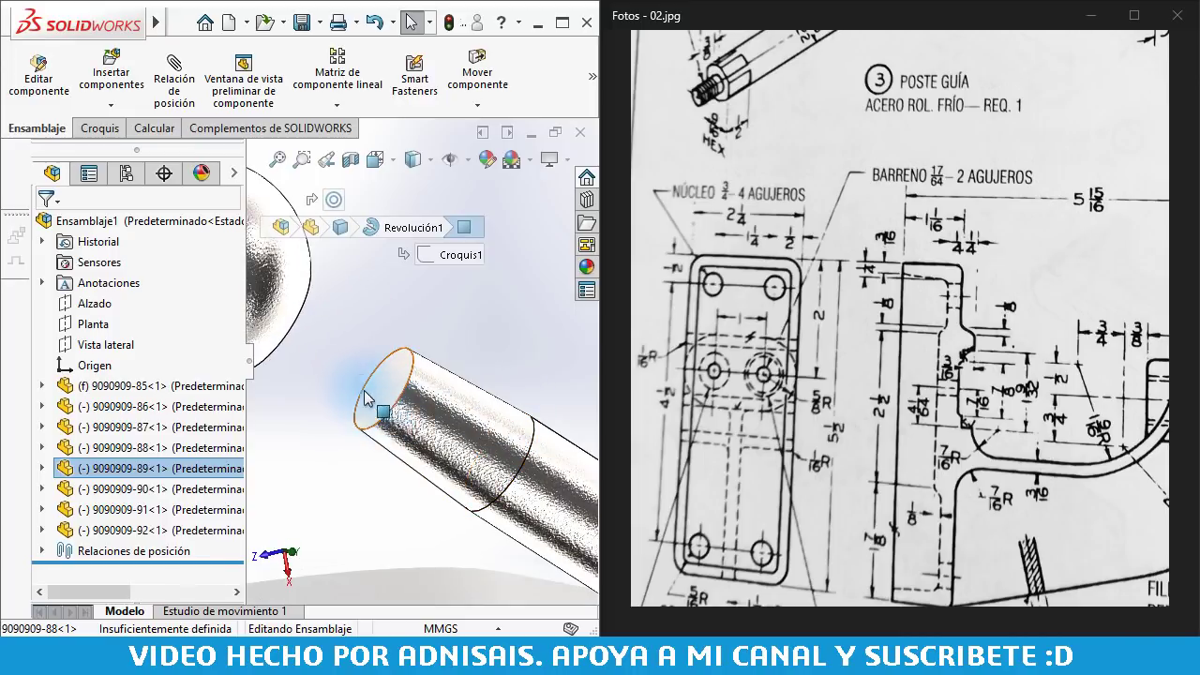
middle_click_drag(365, 398, 352, 303)
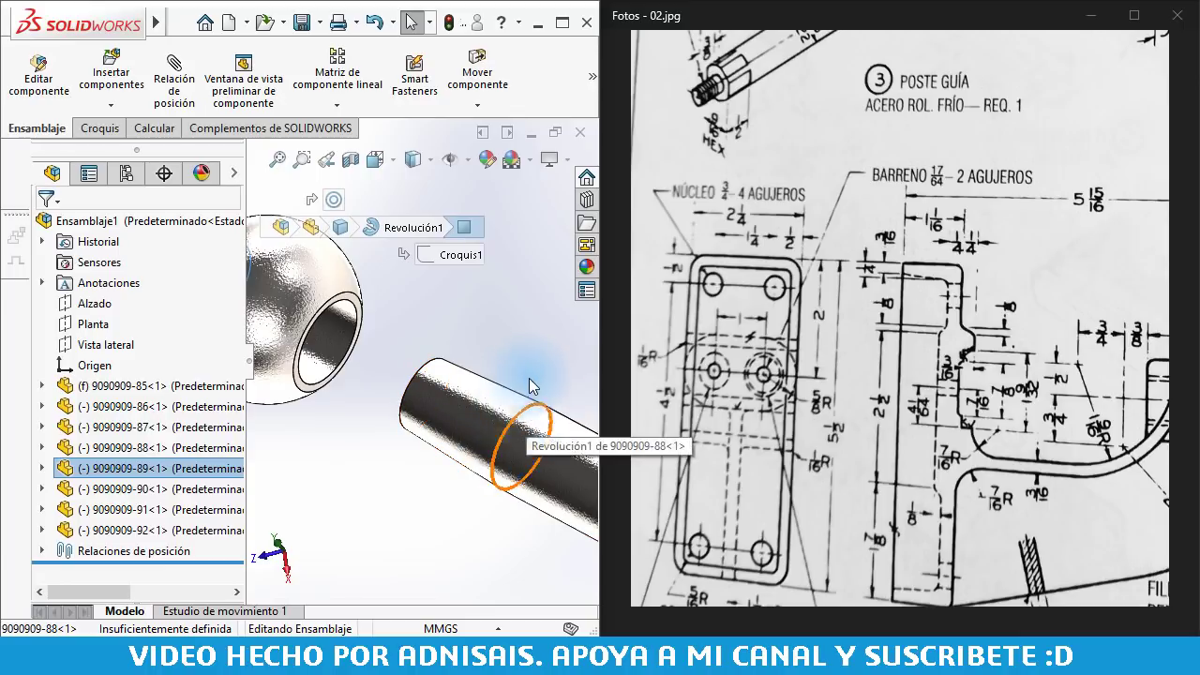
middle_click_drag(524, 373, 474, 370)
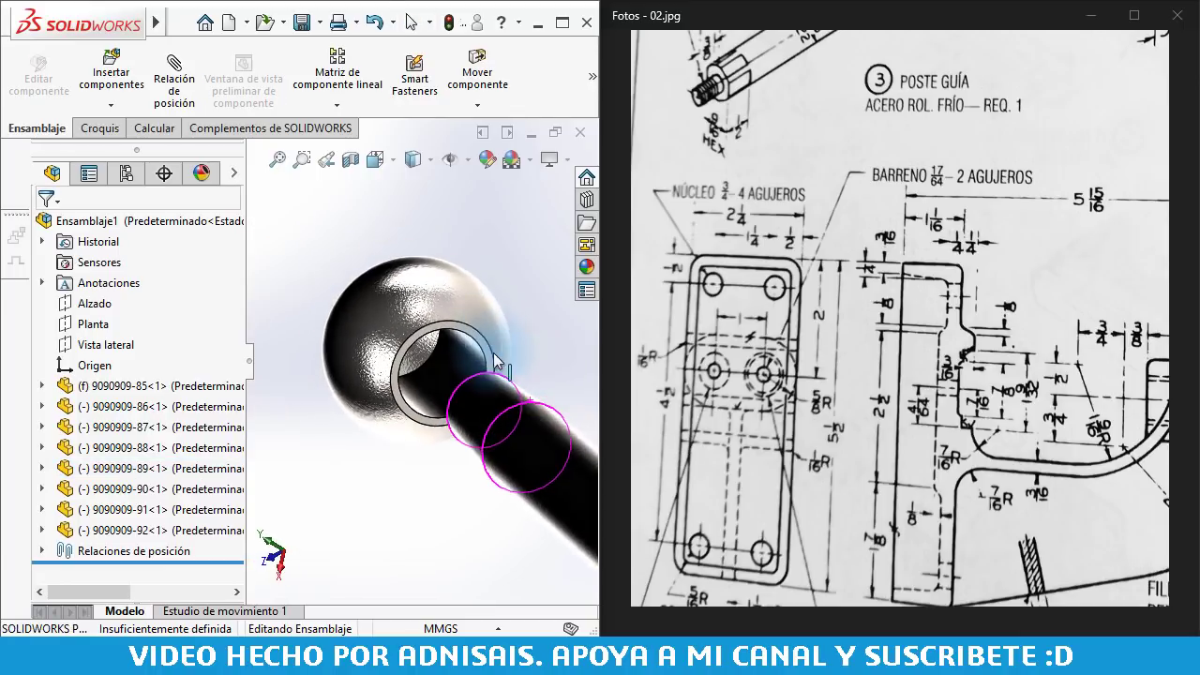
left_click(429, 375)
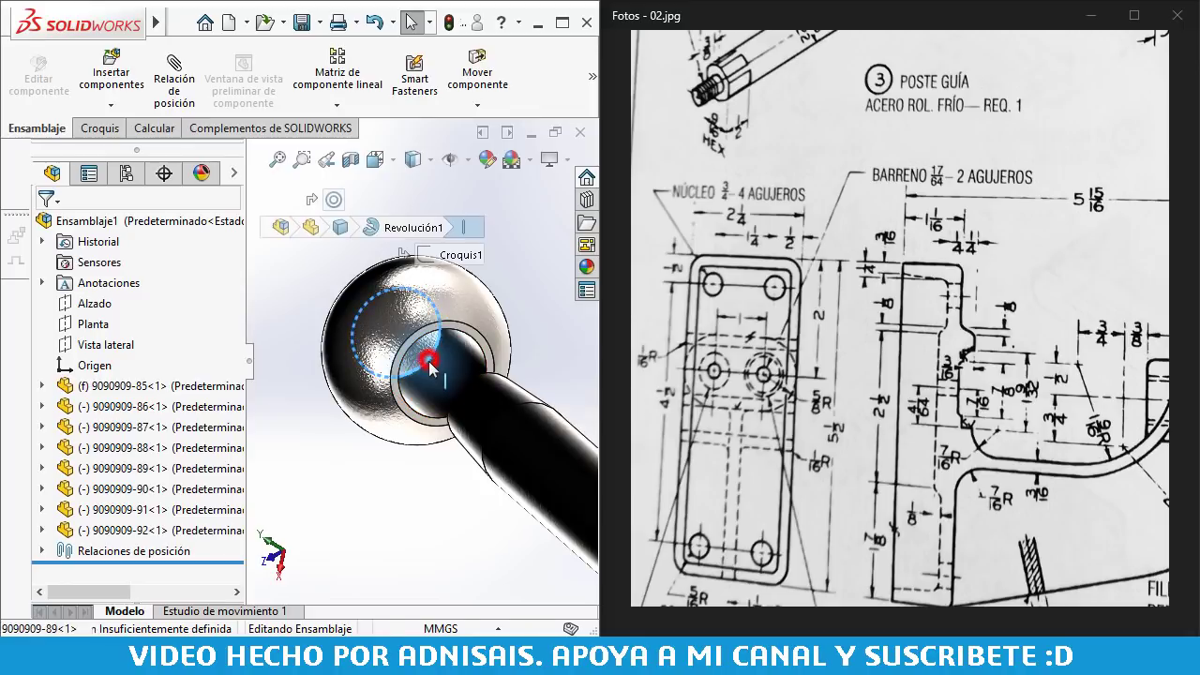
middle_click_drag(429, 379, 500, 424)
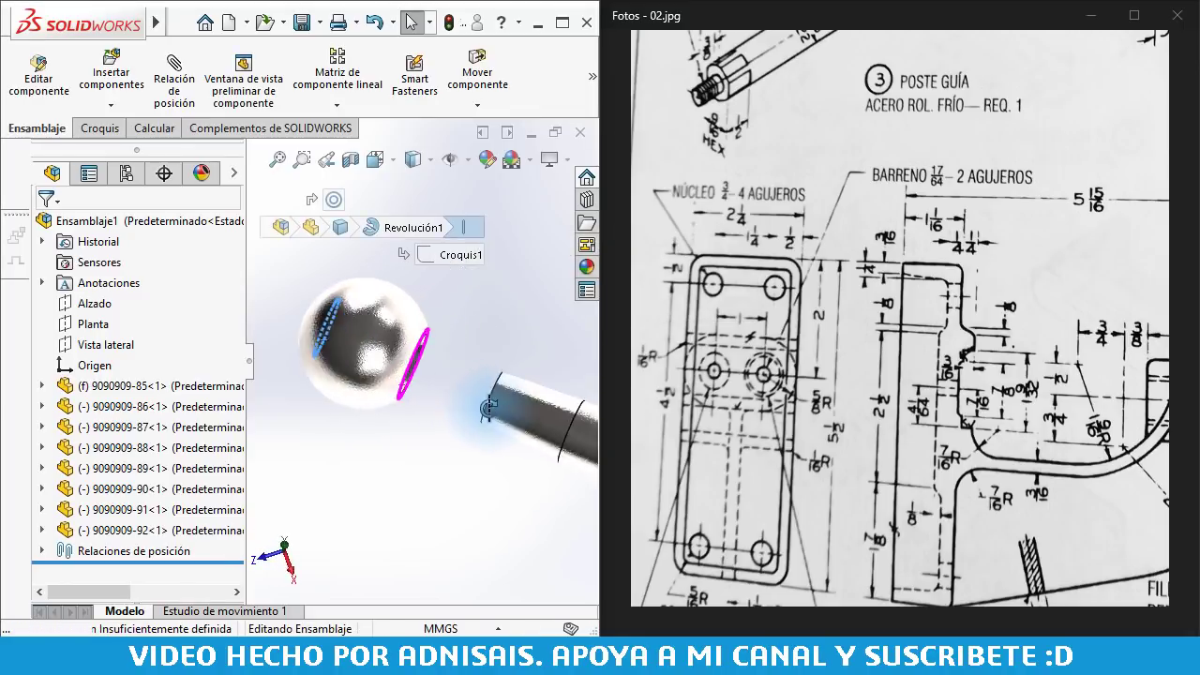
left_click(476, 394)
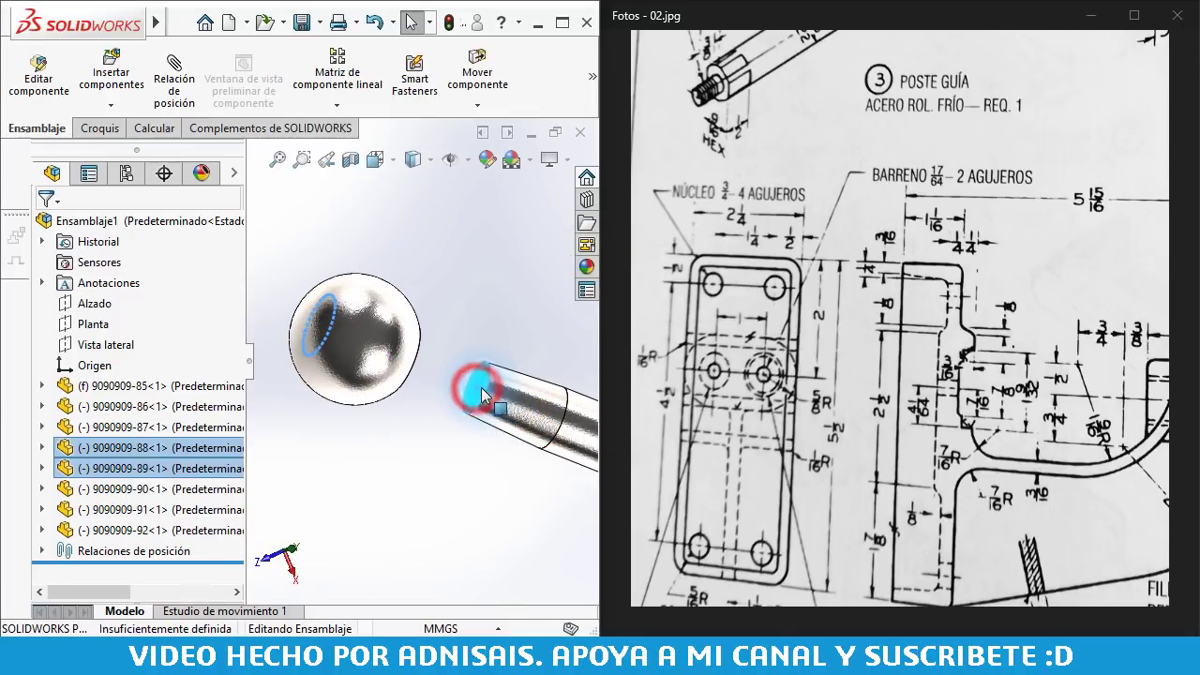
left_click(538, 373)
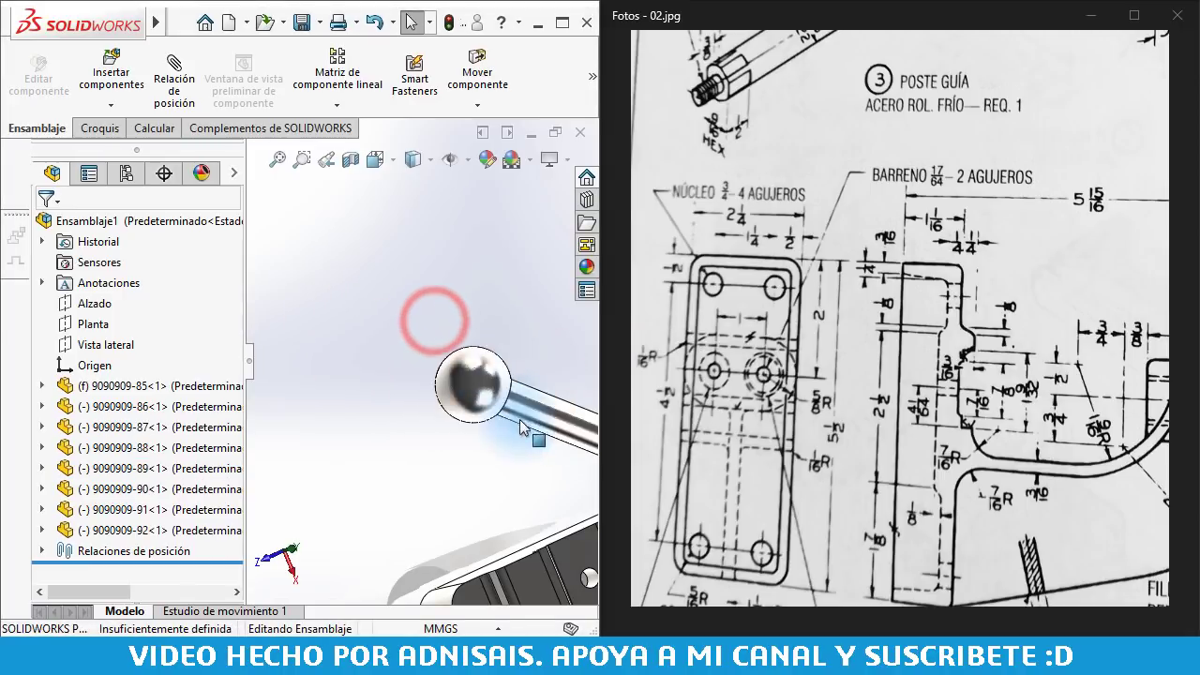
Slide the rod through the post and place a ball copy near its right end
scroll(511, 403, "up", 5)
scroll(511, 394, "down", 3)
scroll(509, 394, "down", 2)
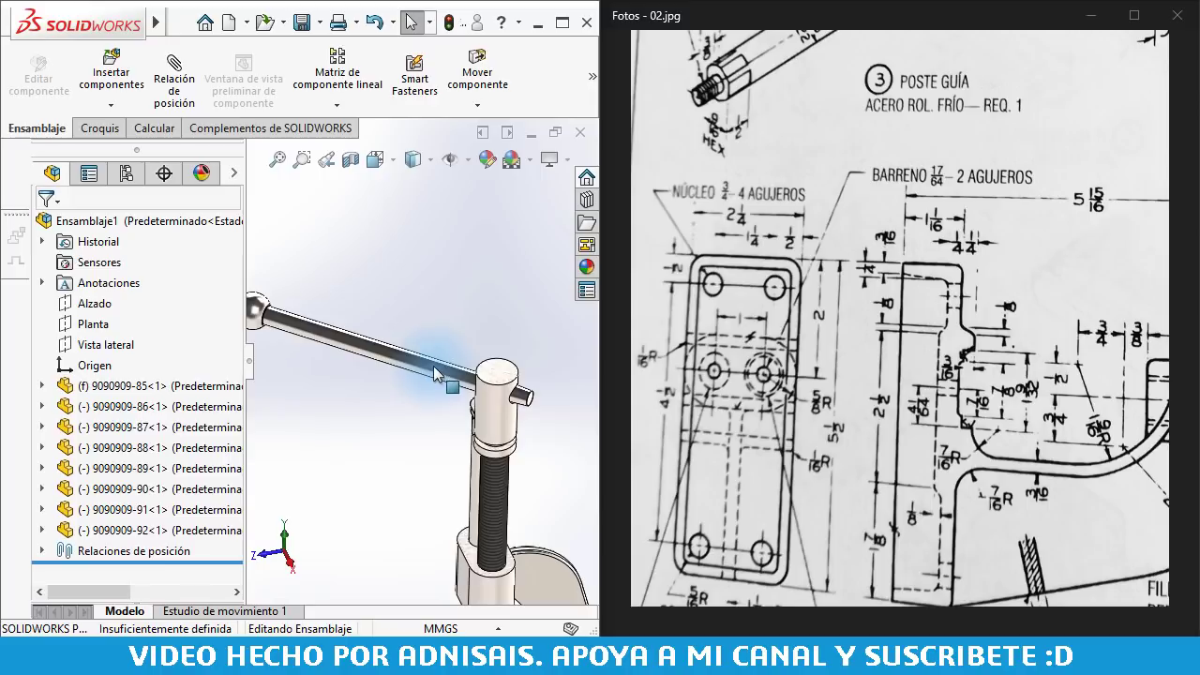
left_click_drag(428, 359, 478, 328)
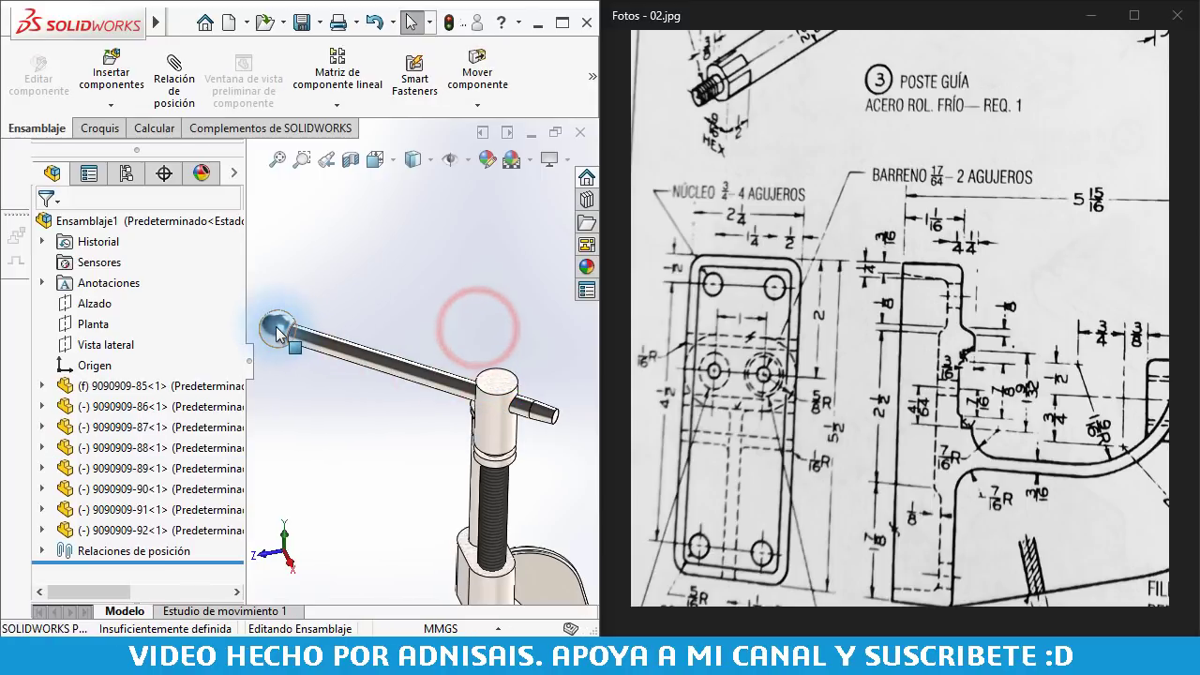
left_click_drag(276, 330, 542, 382, "ctrl")
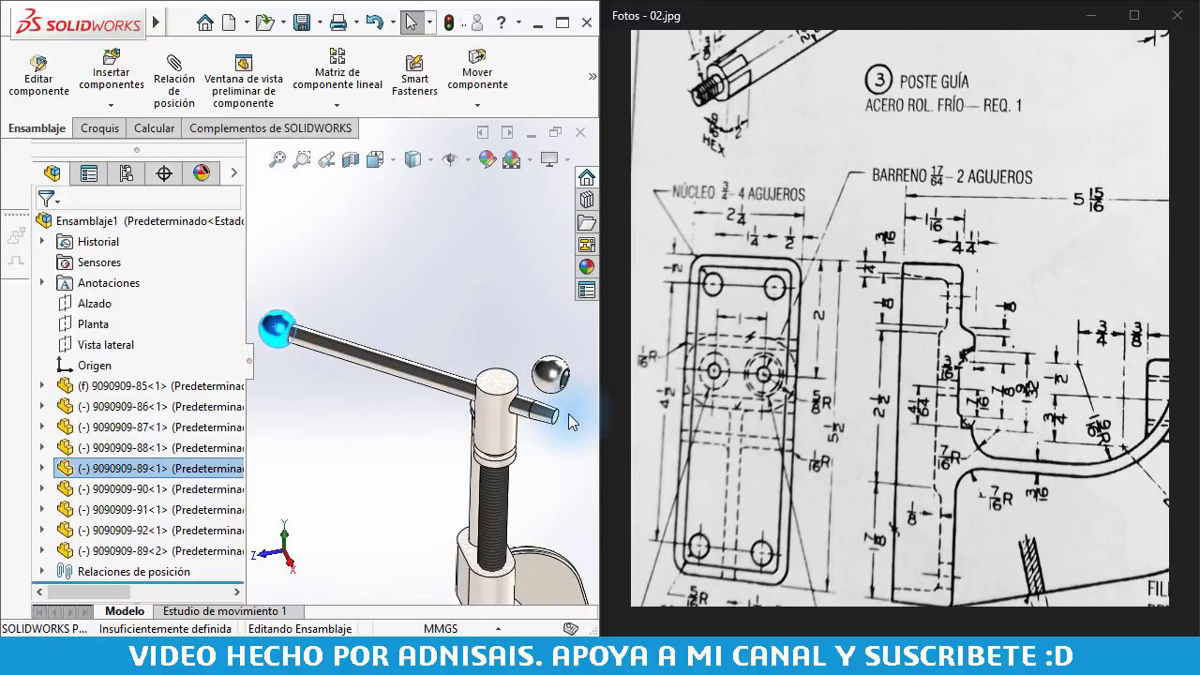
Make the new ball's hole concentric with the rod end's cylindrical face
middle_click_drag(568, 414, 551, 396)
scroll(555, 401, "down", 3)
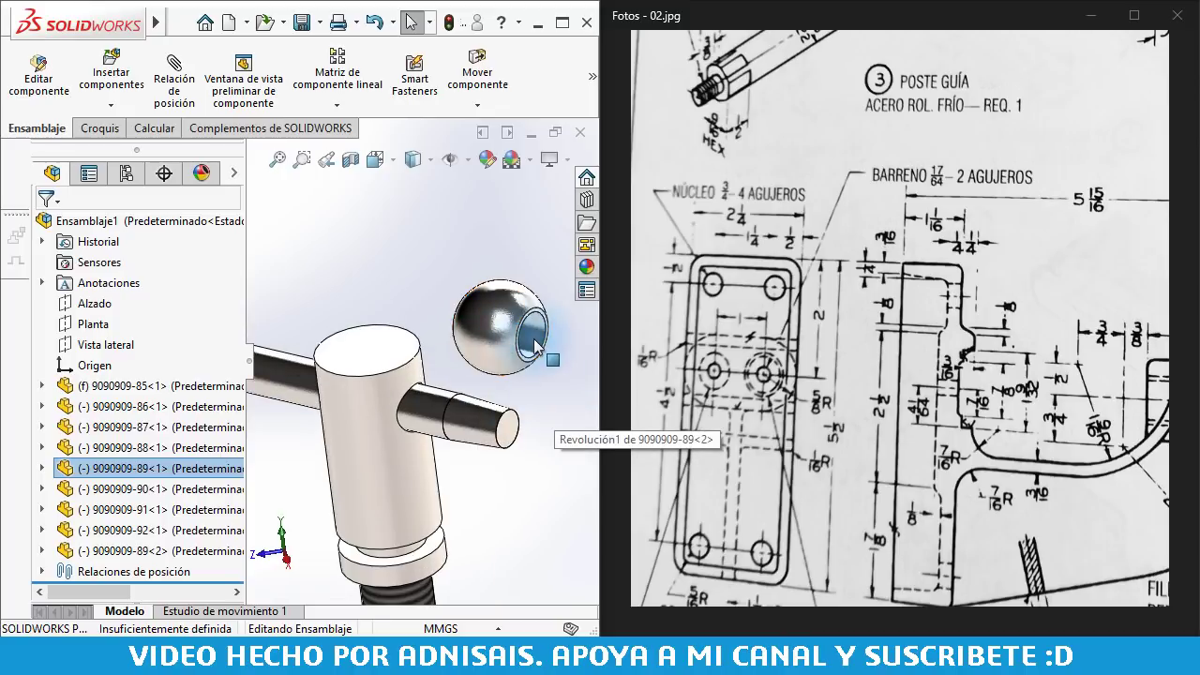
left_click_drag(531, 346, 416, 286)
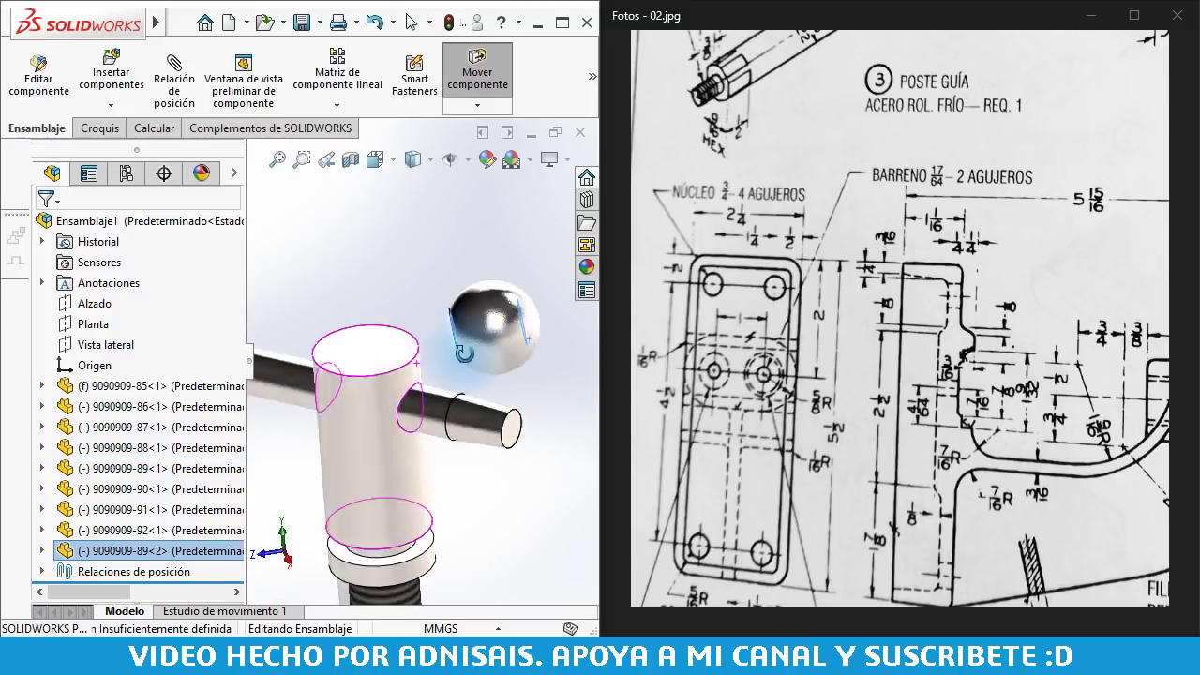
left_click(414, 279)
scroll(450, 322, "down", 2)
left_click(451, 372)
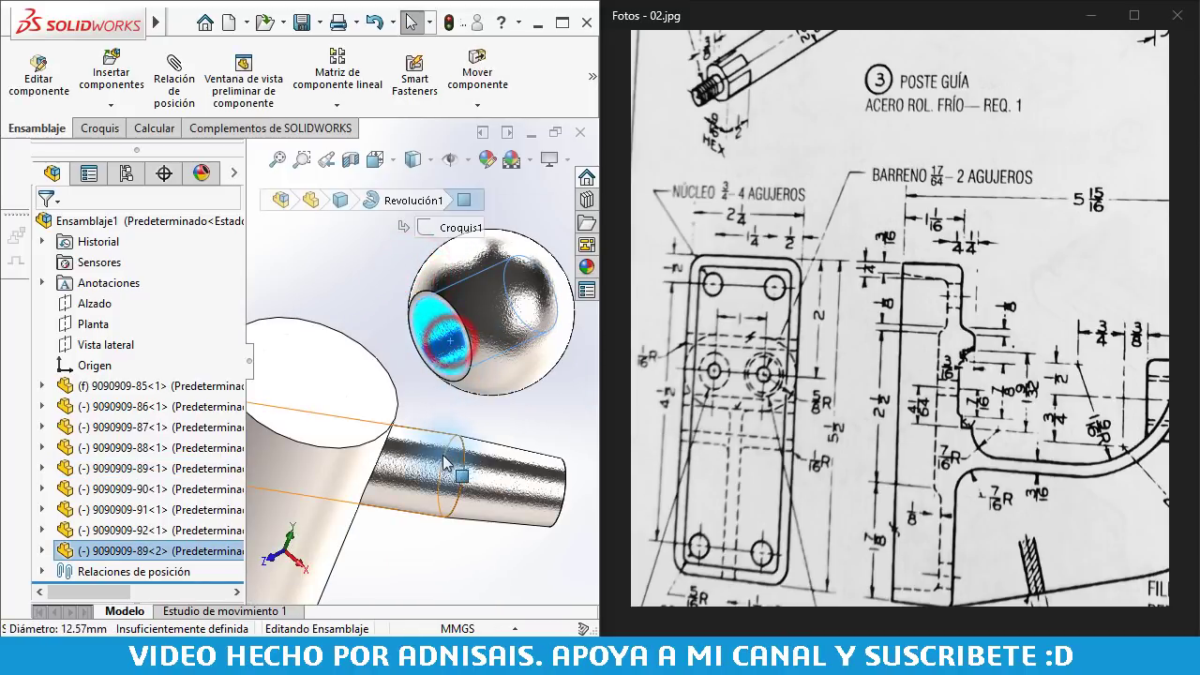
left_click(442, 456, "ctrl")
left_click(504, 474, "ctrl")
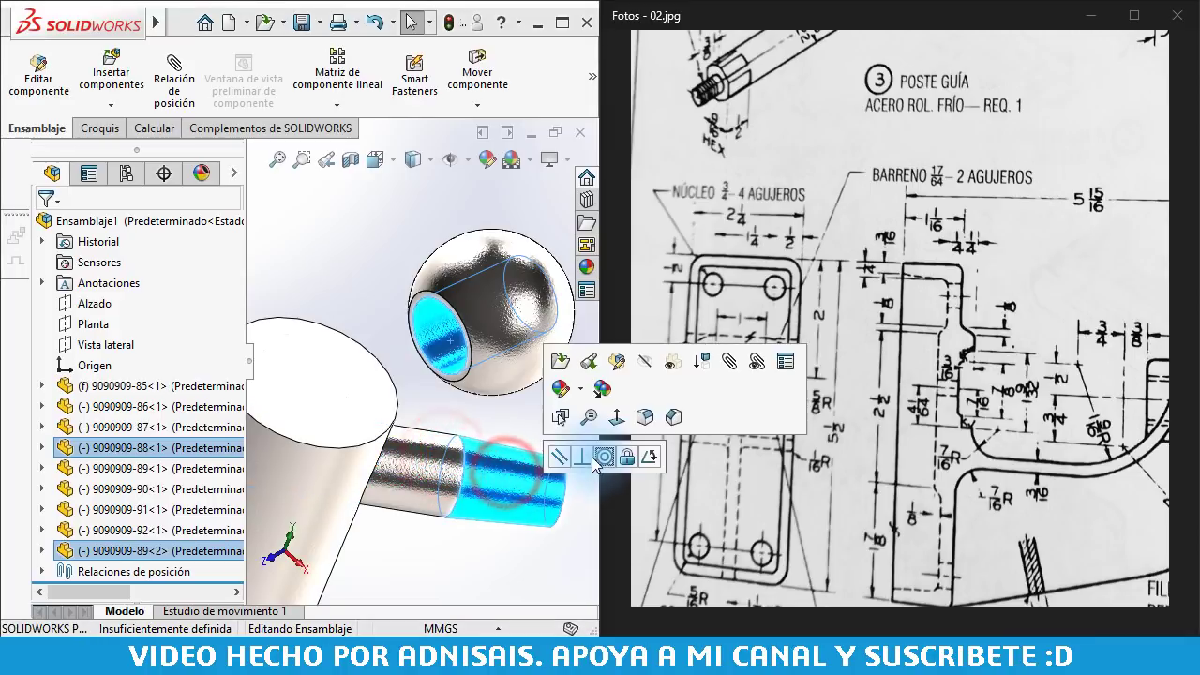
left_click(603, 456)
Move the second ball along the rod to its right end
left_click(426, 320)
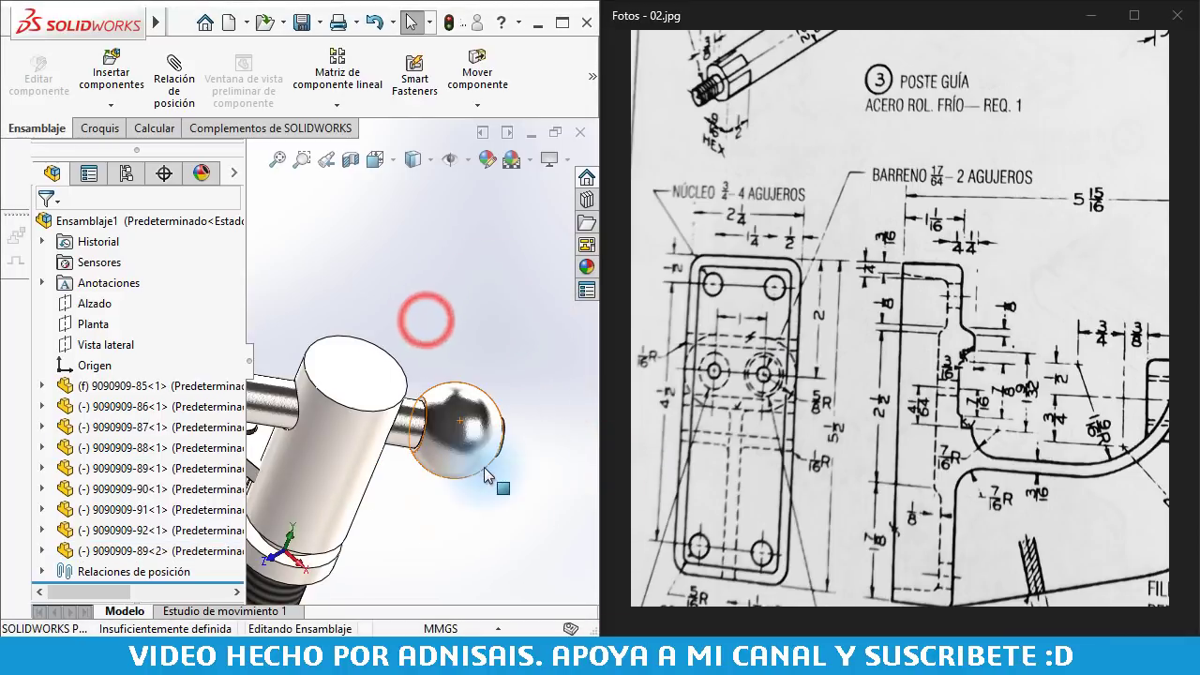
left_click_drag(497, 452, 709, 487)
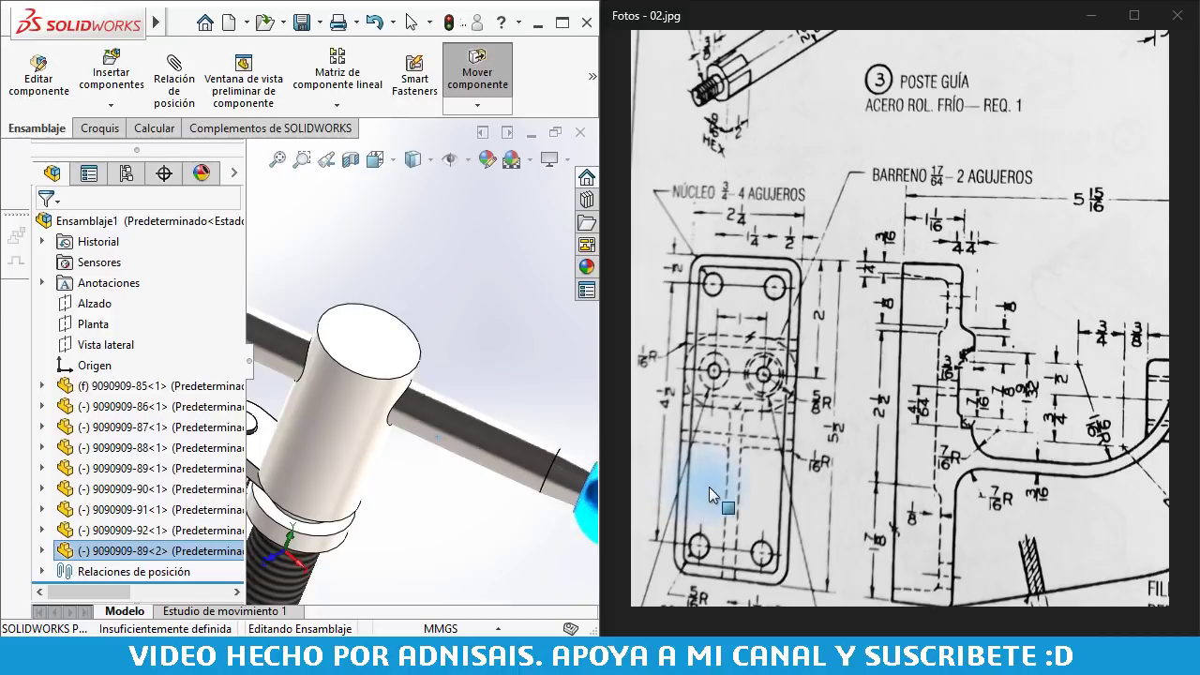
scroll(491, 473, "up", 3)
scroll(507, 406, "down", 5)
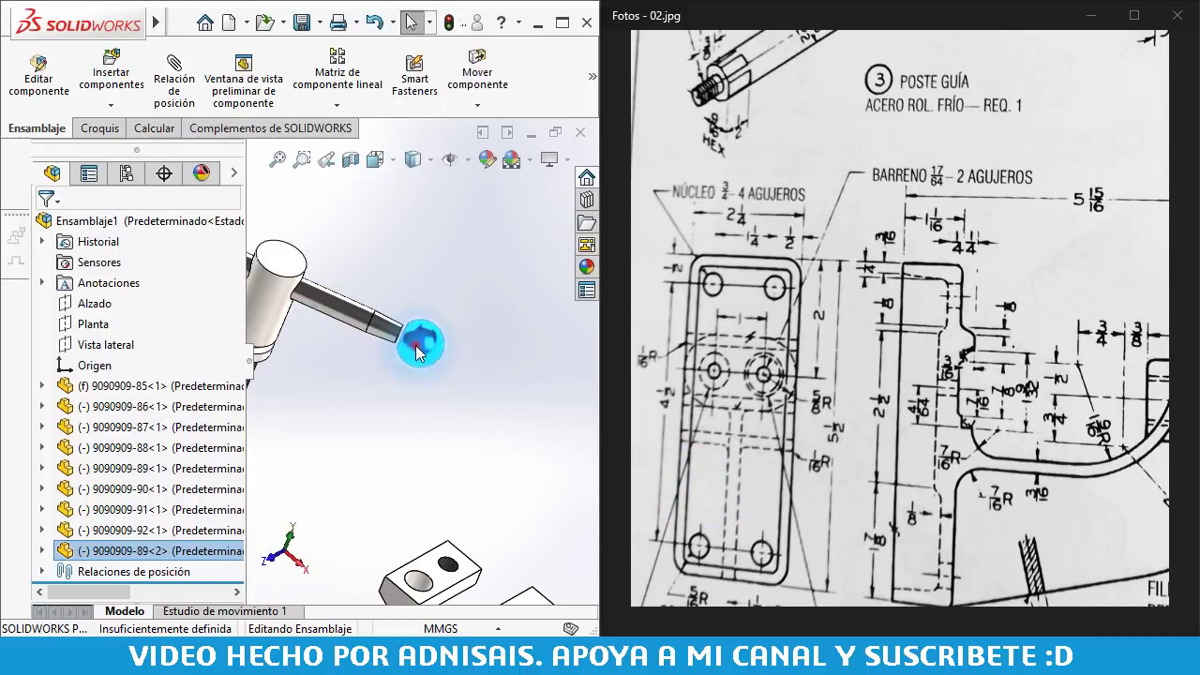
left_click(398, 439)
middle_click_drag(397, 363, 469, 375)
scroll(474, 379, "down", 3)
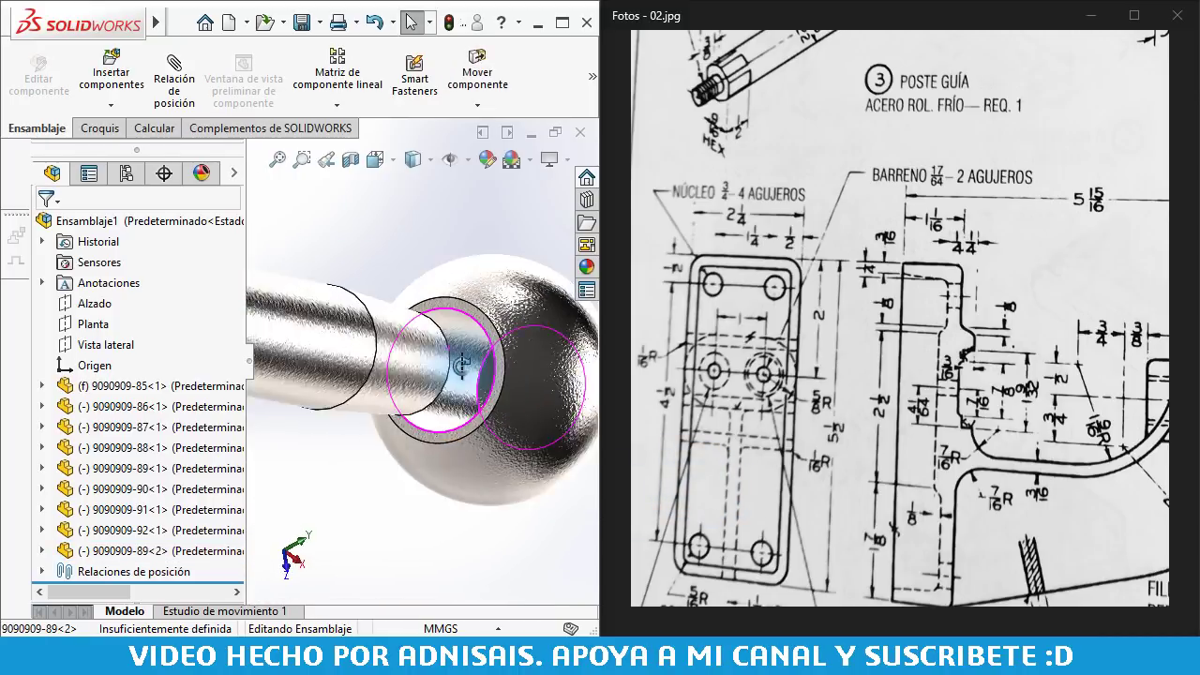
scroll(473, 379, "down", 2)
Mate the rod end face coincident with the ball, then close the Mate panel
left_click(476, 366)
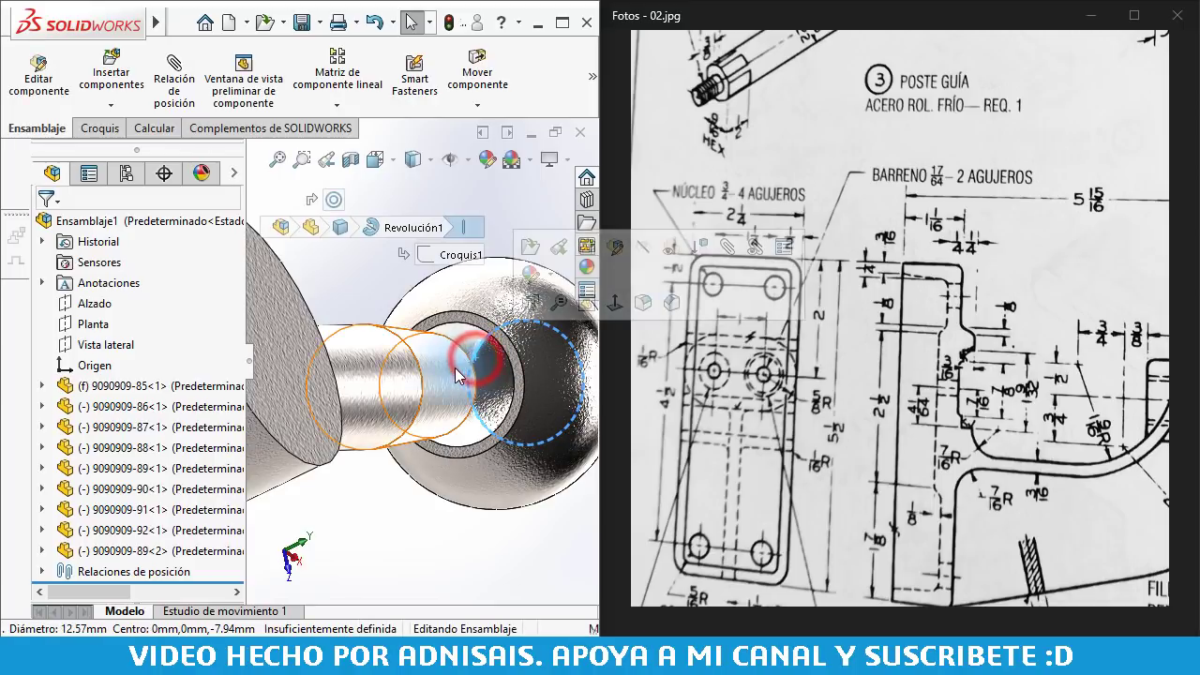
middle_click_drag(476, 365, 525, 387)
scroll(525, 386, "down", 2)
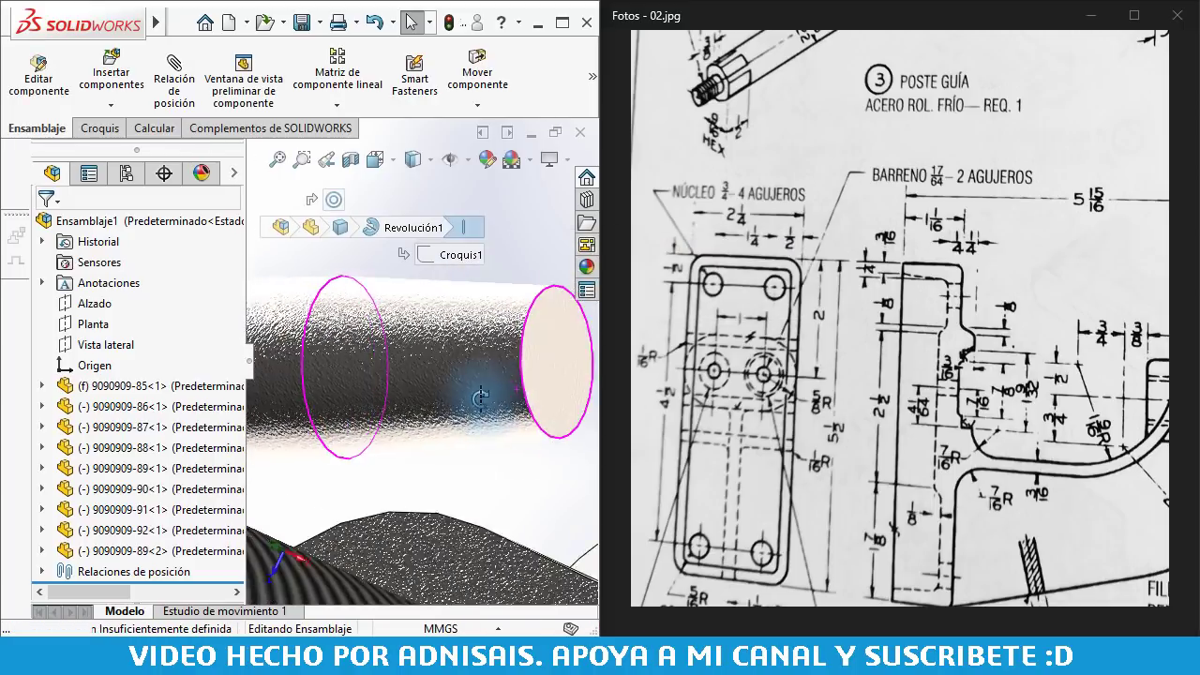
left_click(538, 376)
scroll(533, 365, "up", 2)
scroll(539, 361, "up", 3)
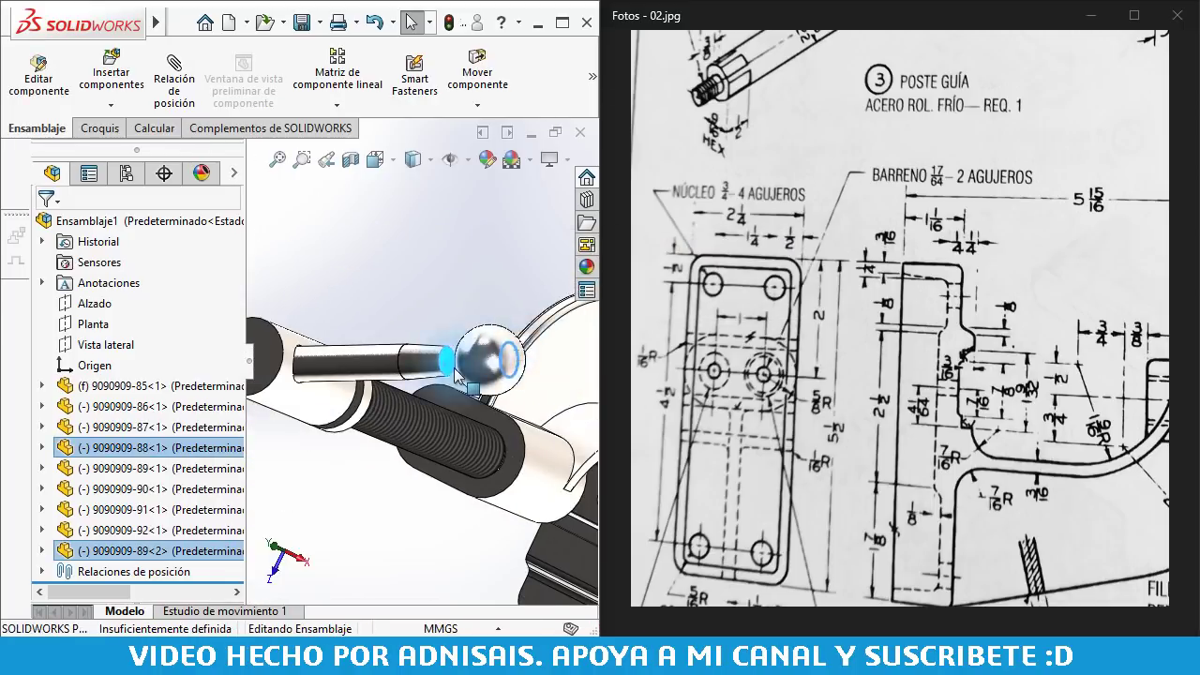
scroll(278, 265, "down", 2)
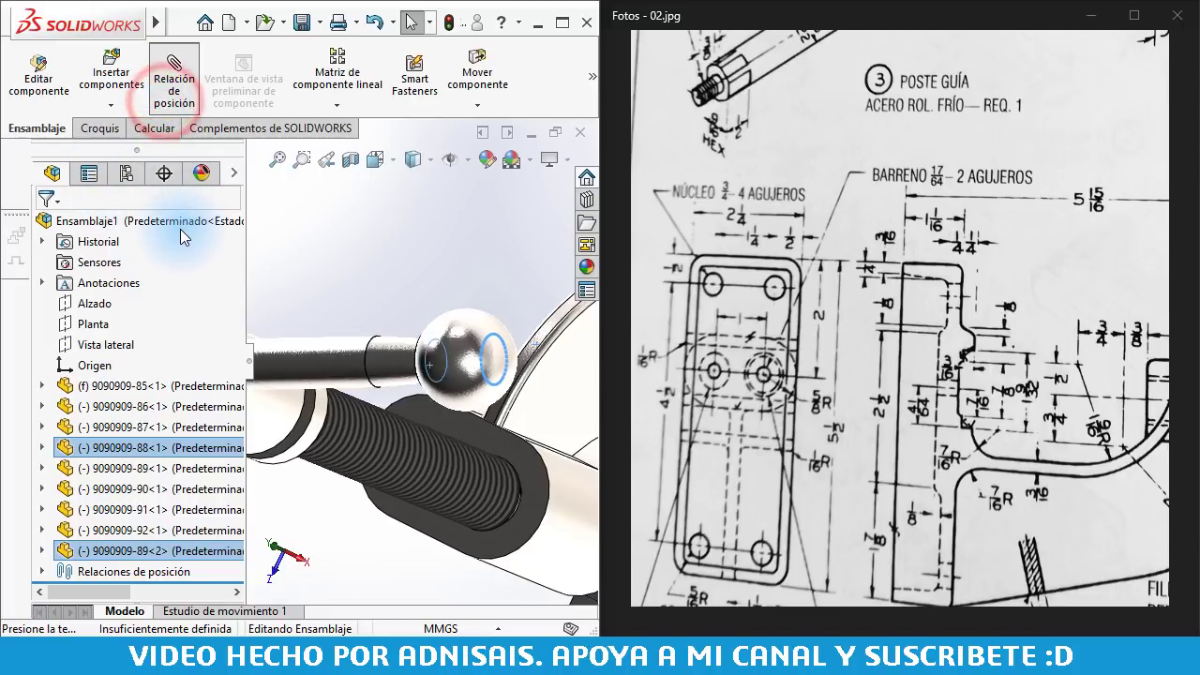
left_click(45, 228)
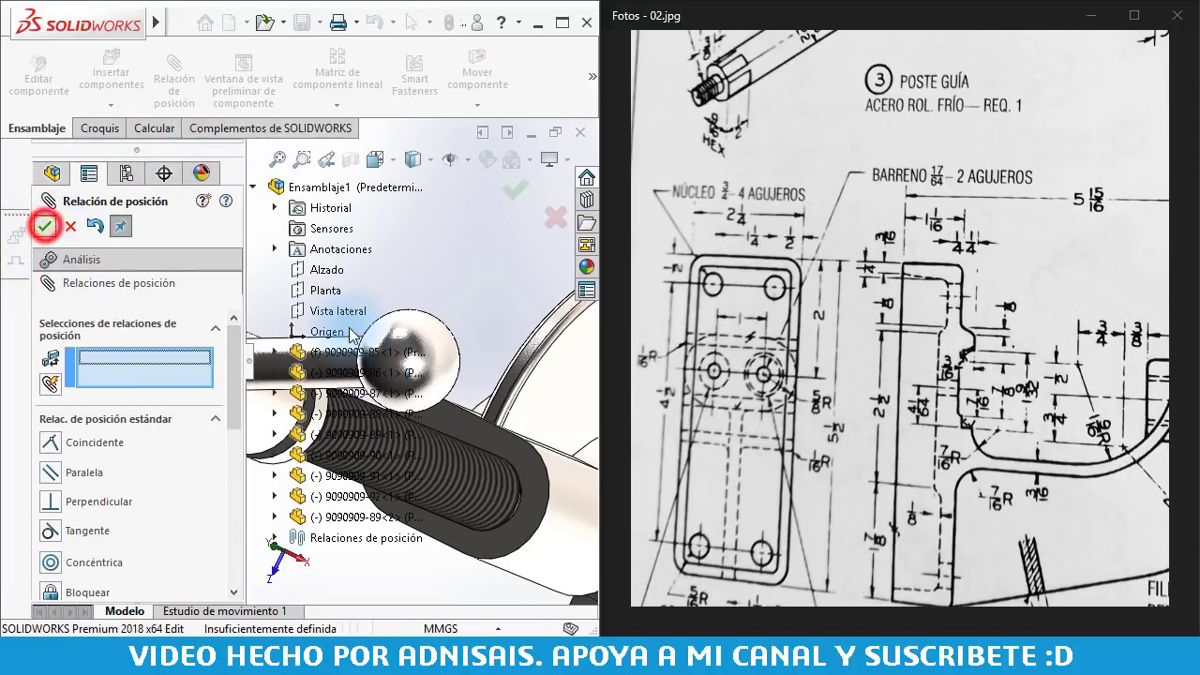
left_click(45, 228)
scroll(432, 319, "up", 2)
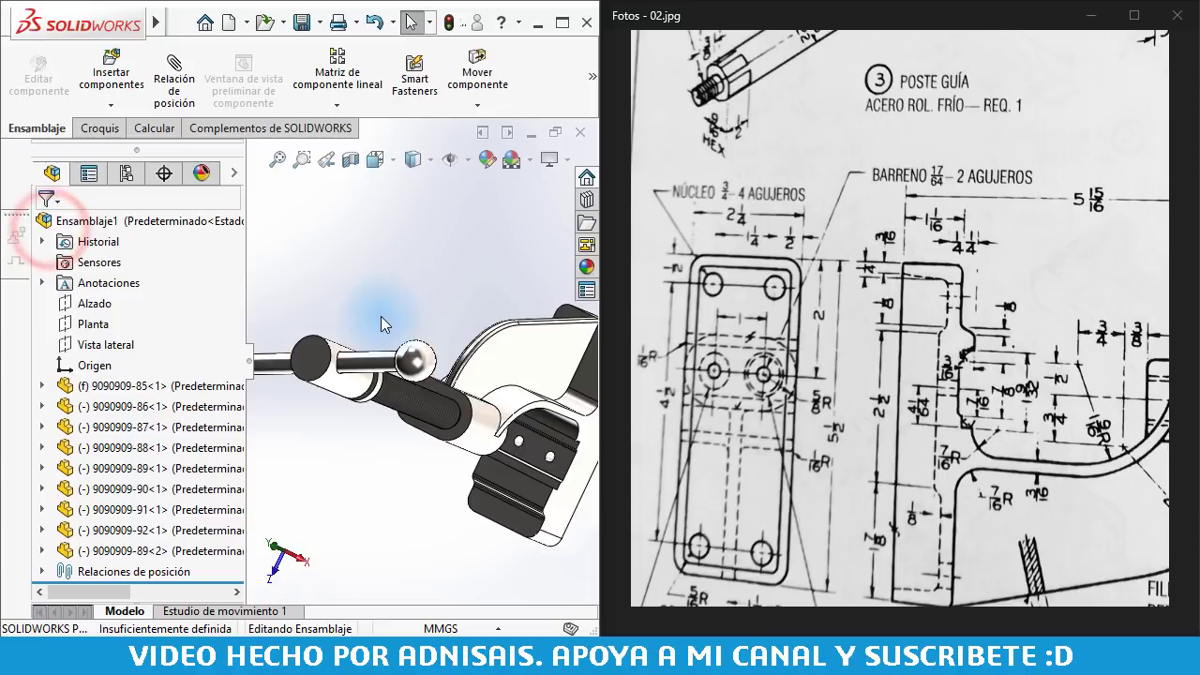
scroll(433, 318, "up", 2)
scroll(432, 319, "up", 2)
scroll(372, 359, "up", 2)
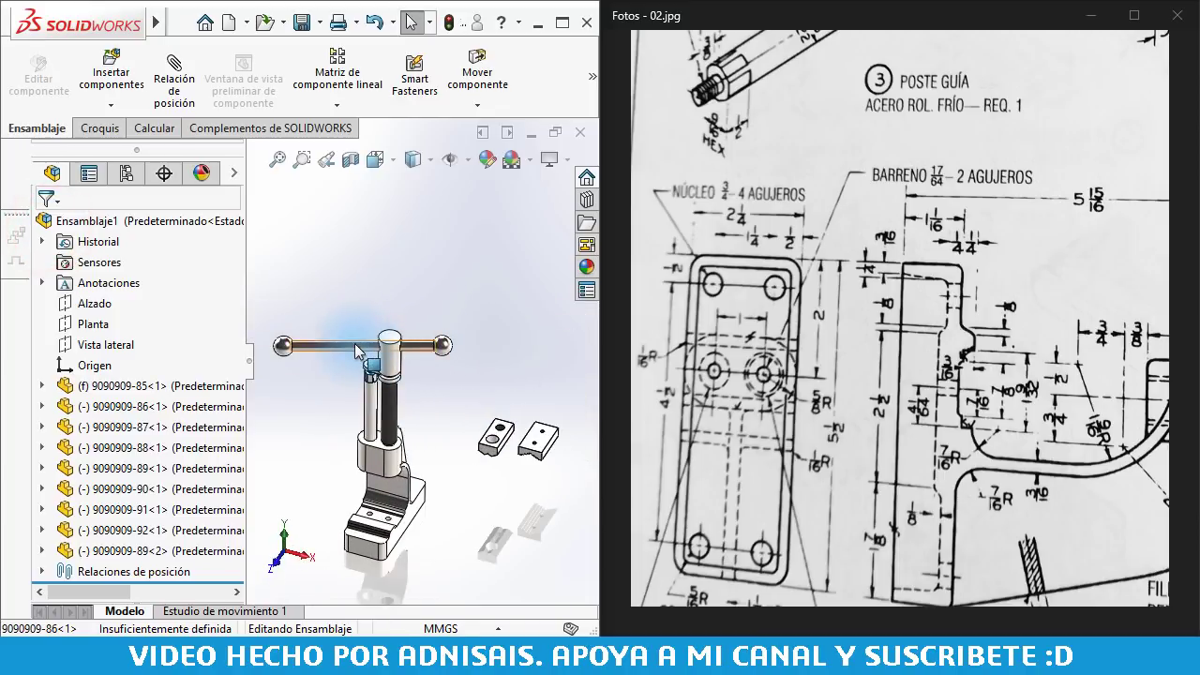
Slide the handle bar slightly sideways through the press head
mouse_move(357, 352)
left_mouse_down()
mouse_move(436, 352)
mouse_move(435, 373)
left_mouse_up()
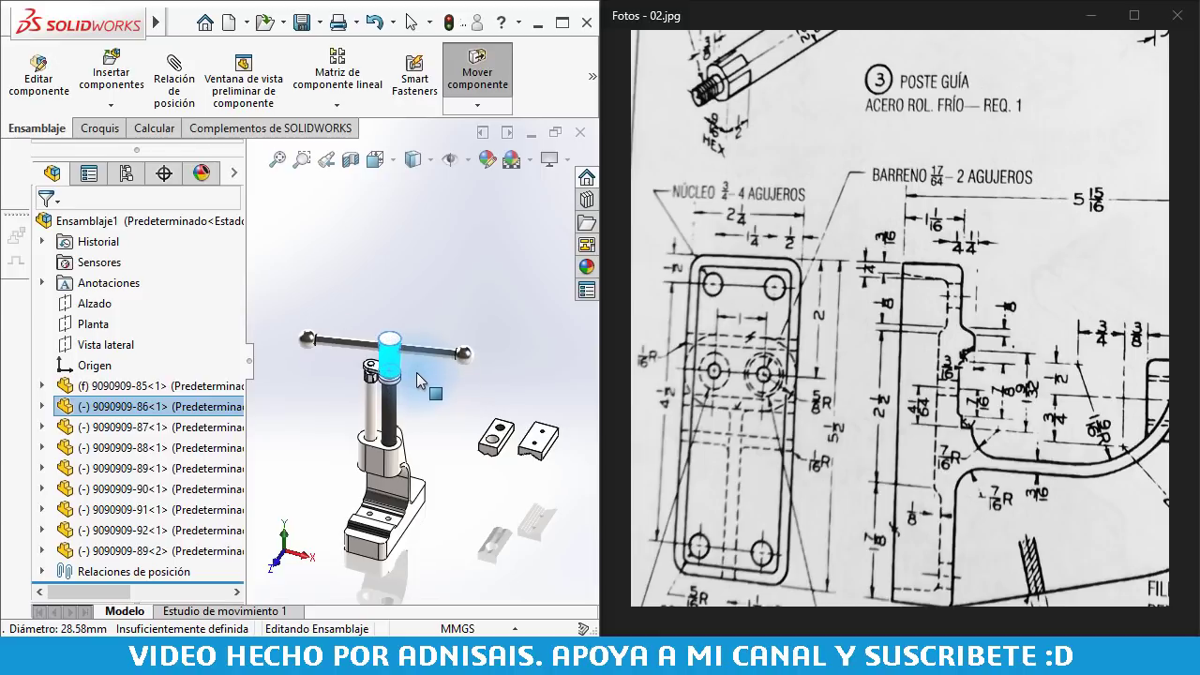
left_click(450, 444)
middle_click_drag(478, 476, 456, 469)
scroll(409, 369, "down", 2)
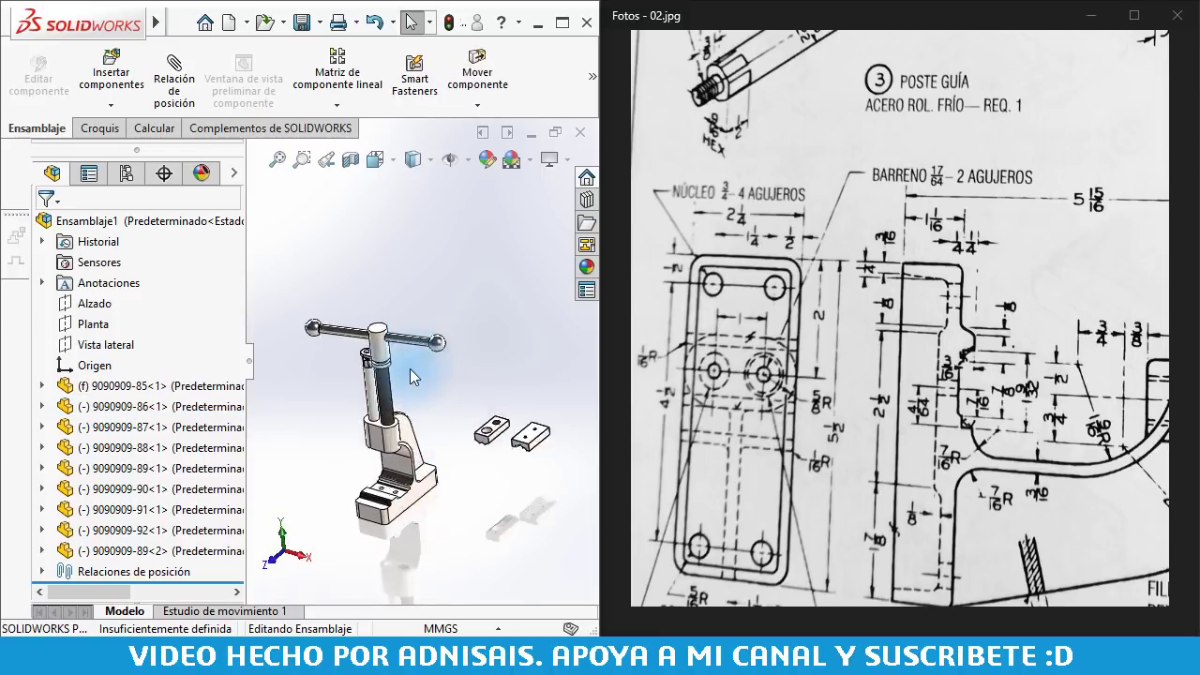
scroll(399, 355, "down", 3)
Expand the handle bar component 9090909-88<1> in the tree and select its Alzado plane
left_click(390, 313)
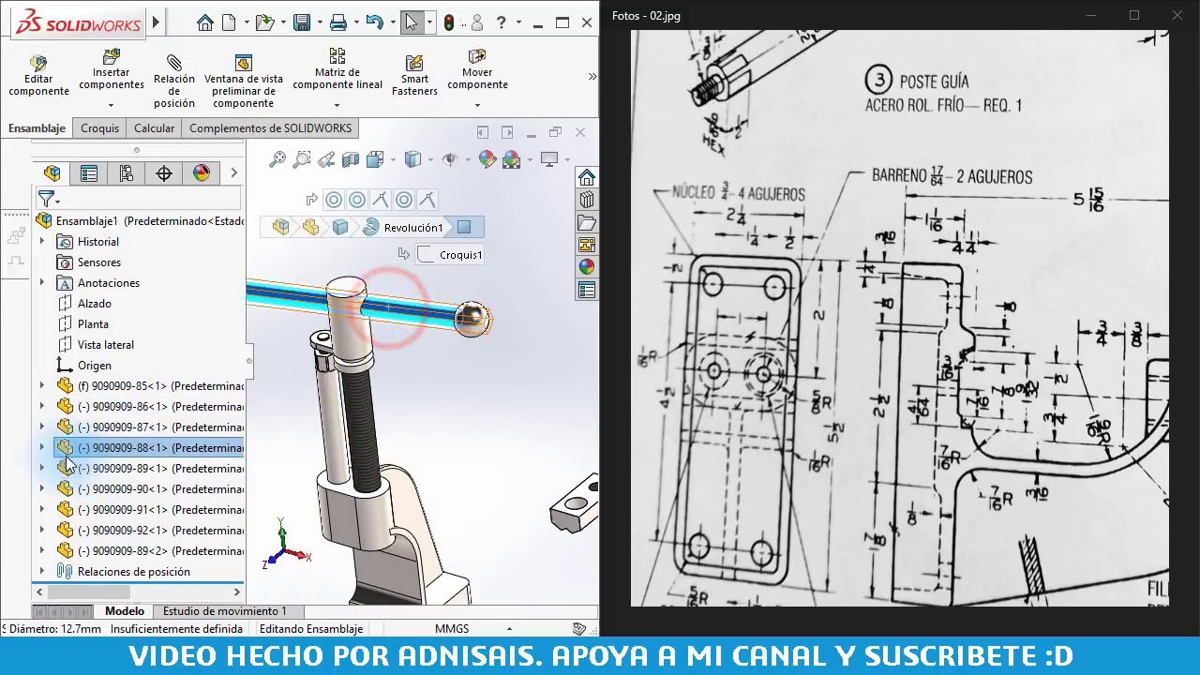
left_click(42, 448)
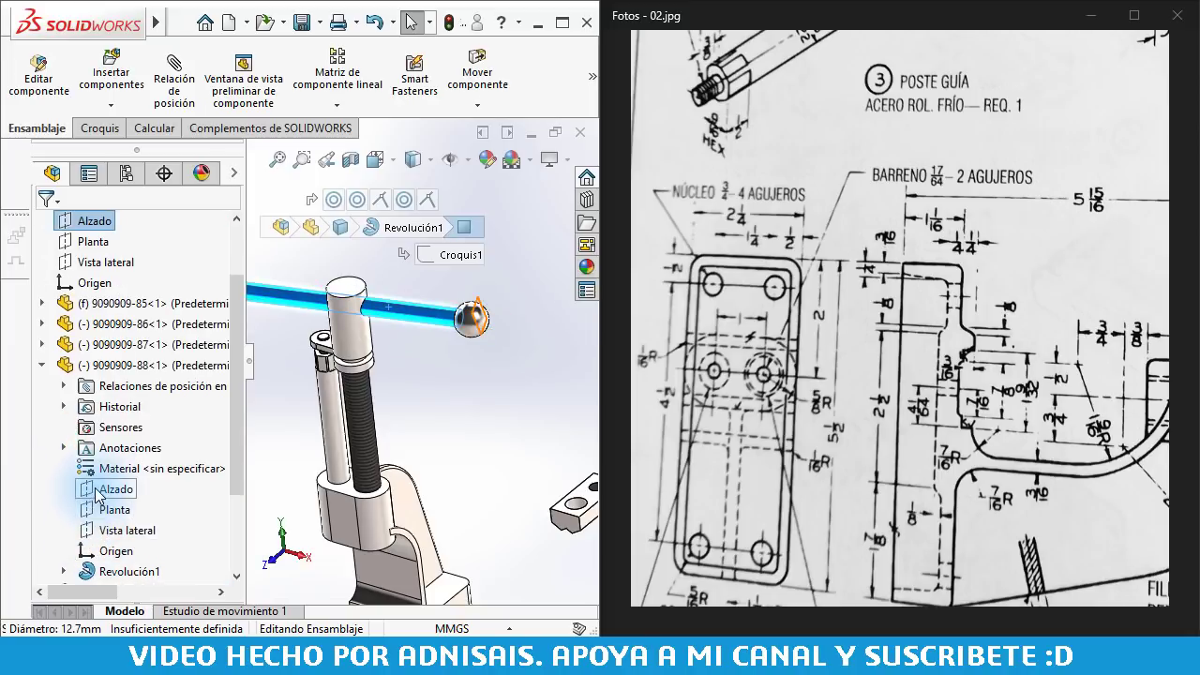
left_click(99, 492)
key("f")
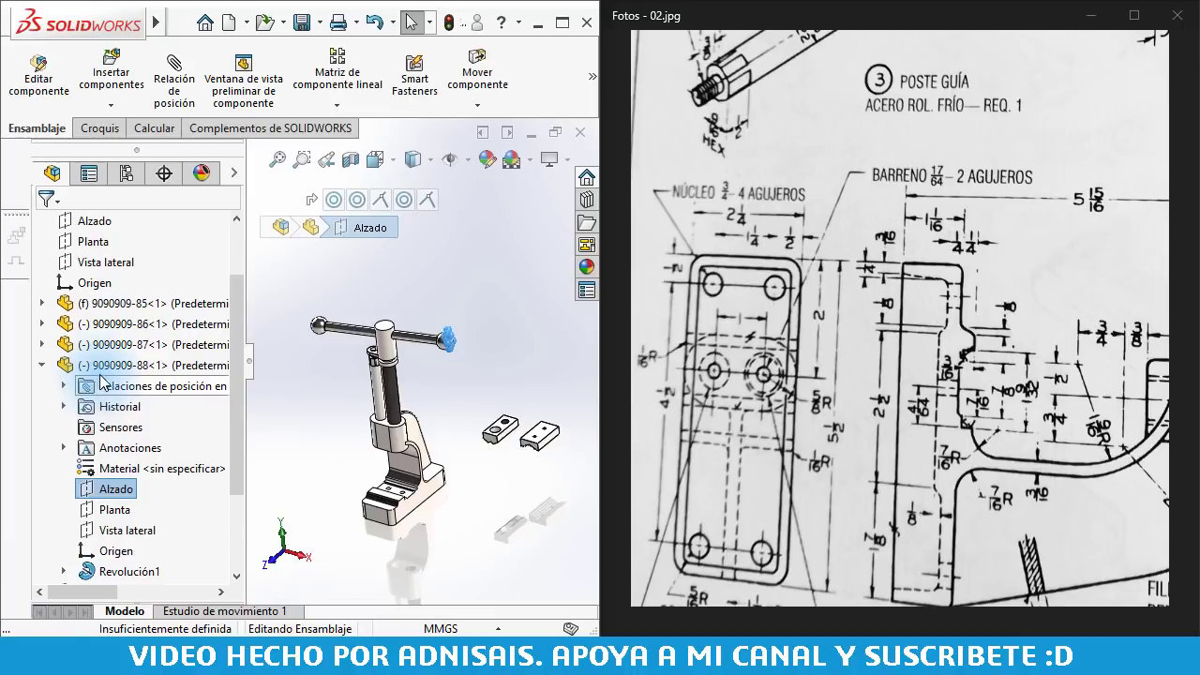
left_click(458, 426)
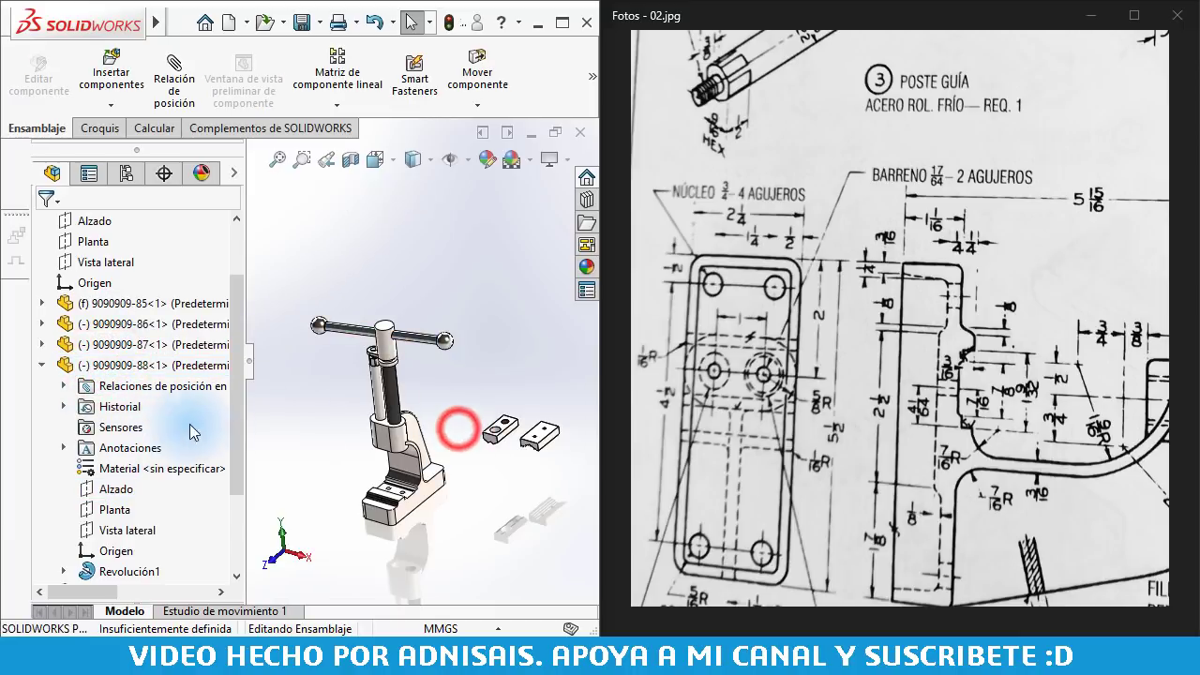
scroll(350, 374, "down", 3)
scroll(422, 377, "down", 4)
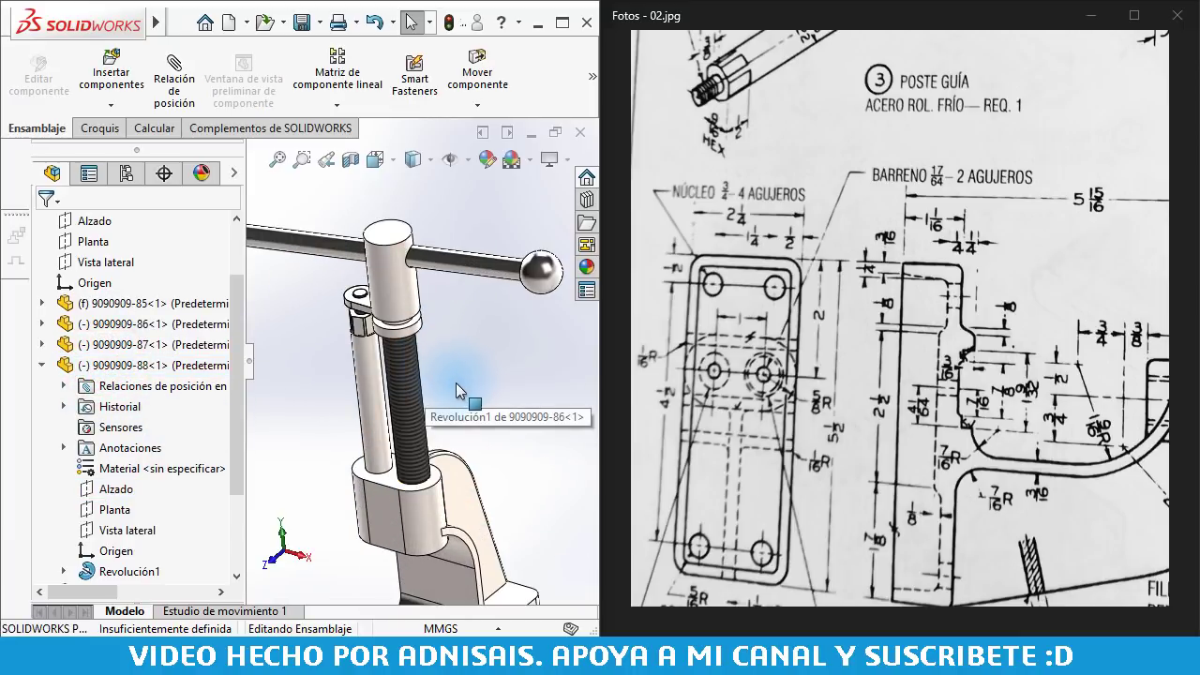
middle_click_drag(456, 383, 505, 421)
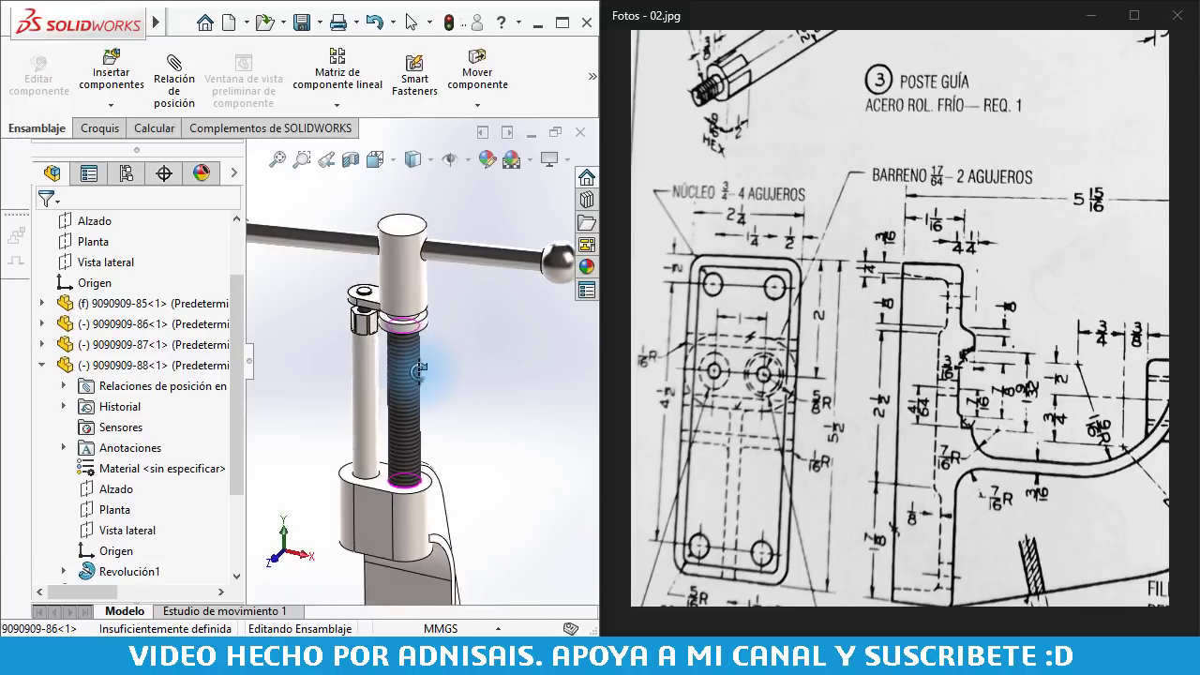
scroll(469, 431, "up", 4)
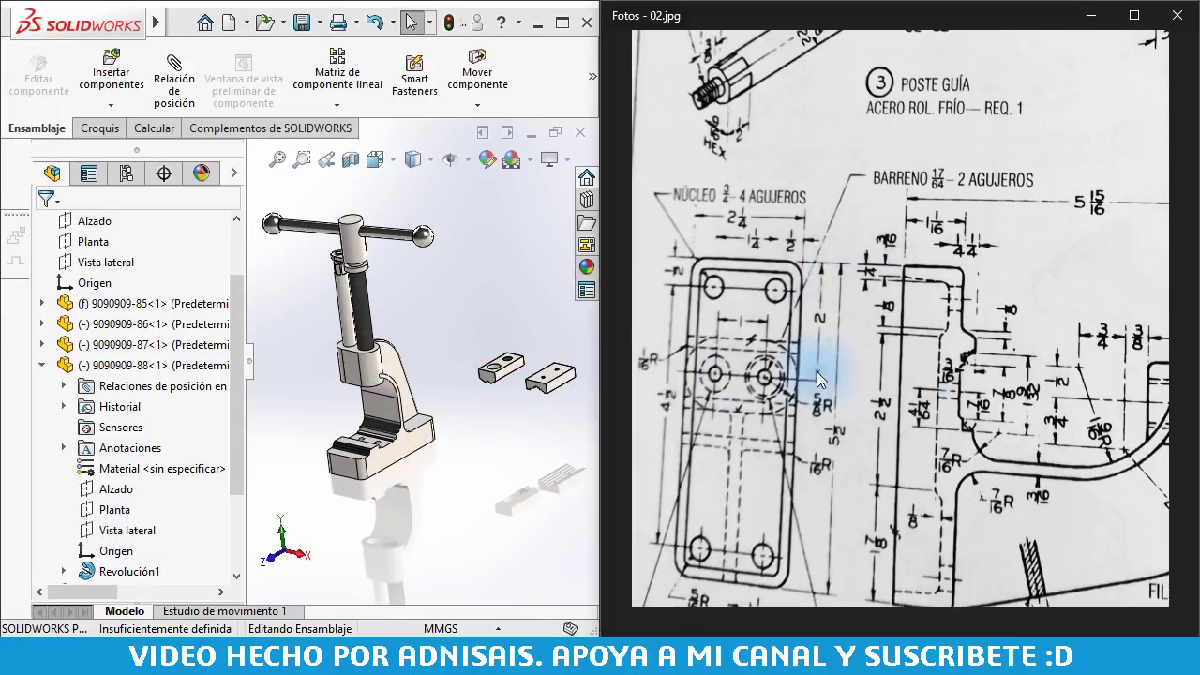
Inspect the loose block's hole edge and the guide post pin's cosmetic thread
scroll(806, 290, "up", 5)
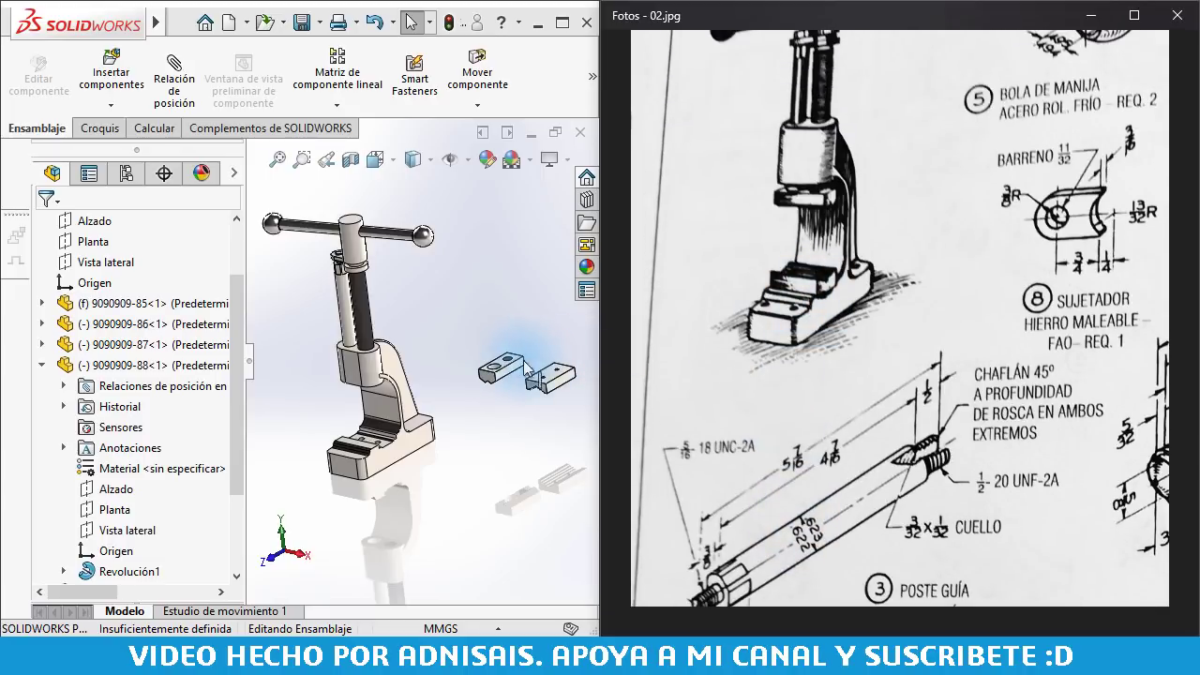
scroll(497, 370, "down", 5)
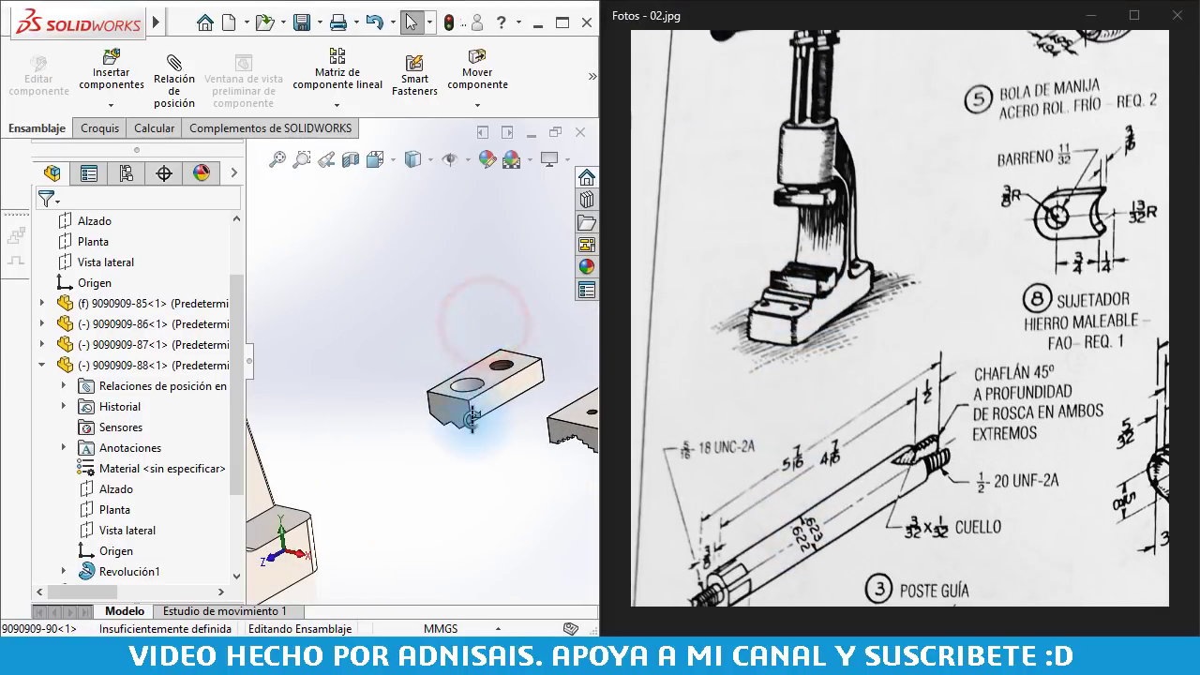
scroll(485, 382, "up", 2)
scroll(464, 357, "down", 4)
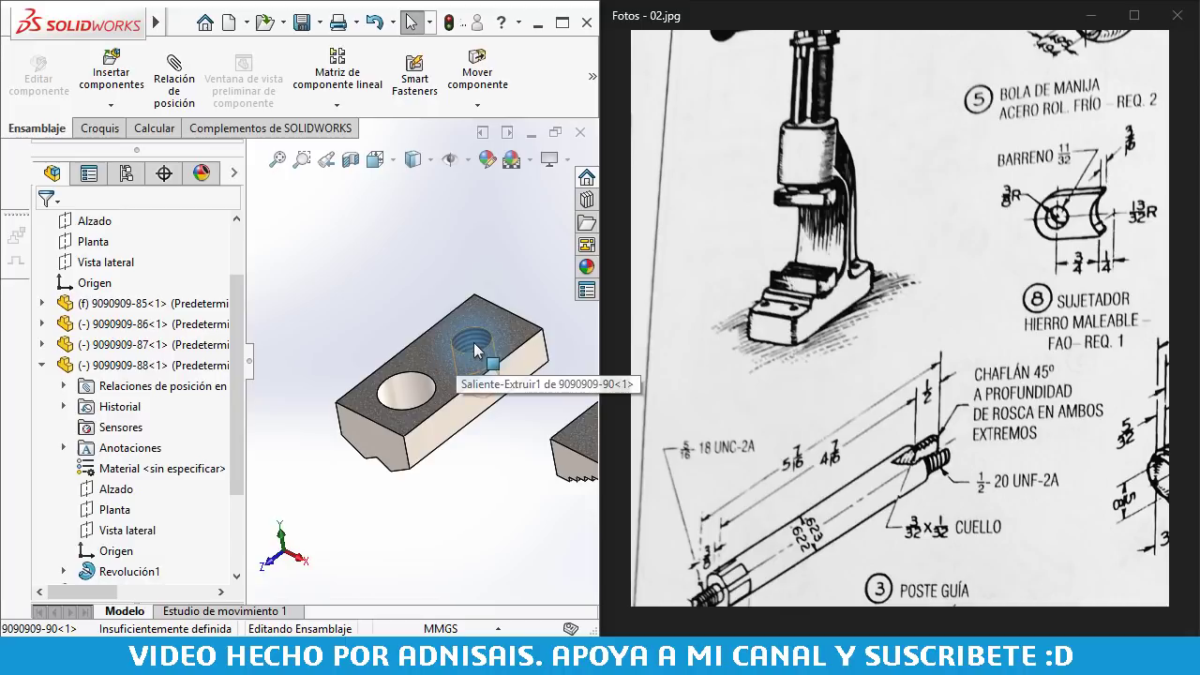
left_click(474, 349)
scroll(411, 360, "up", 4)
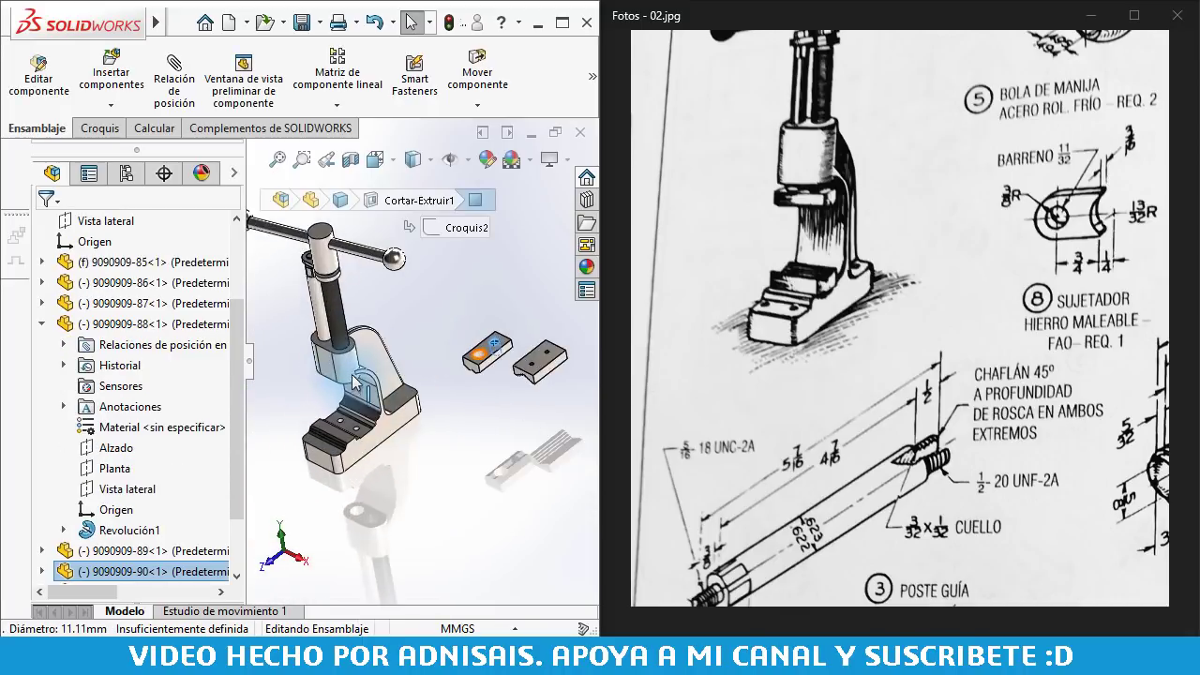
mouse_move(411, 360)
middle_mouse_down()
mouse_move(371, 297)
mouse_move(319, 282)
middle_mouse_up()
left_click(322, 268)
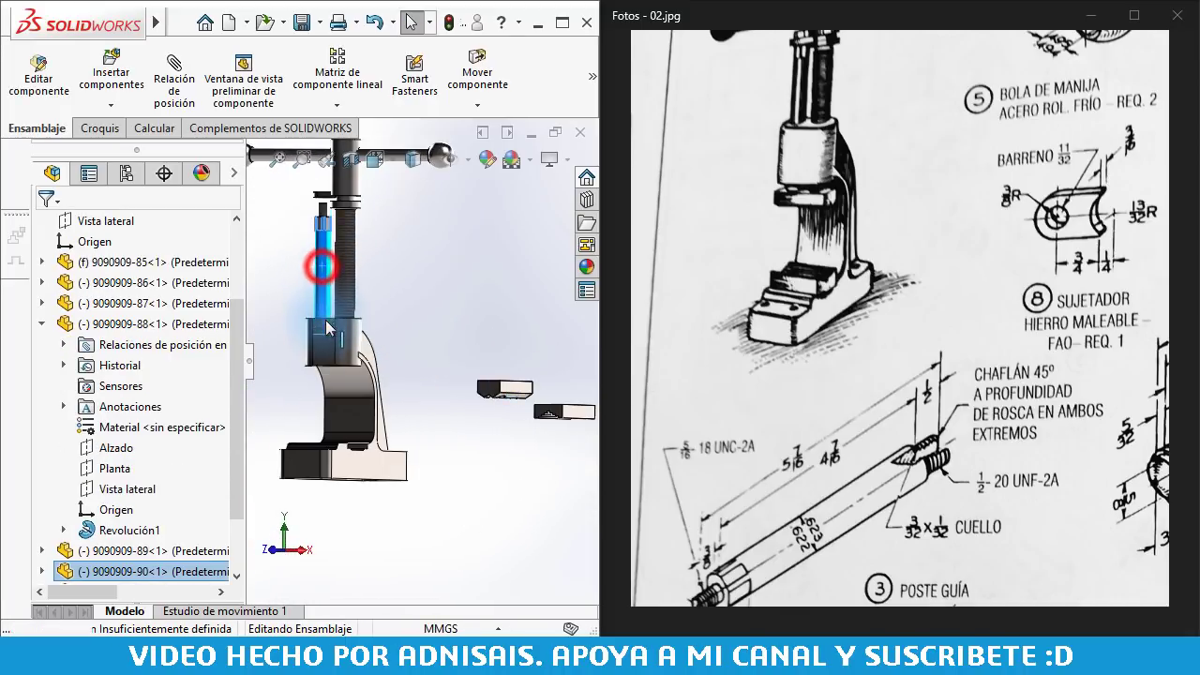
key("Escape")
scroll(281, 404, "down", 2)
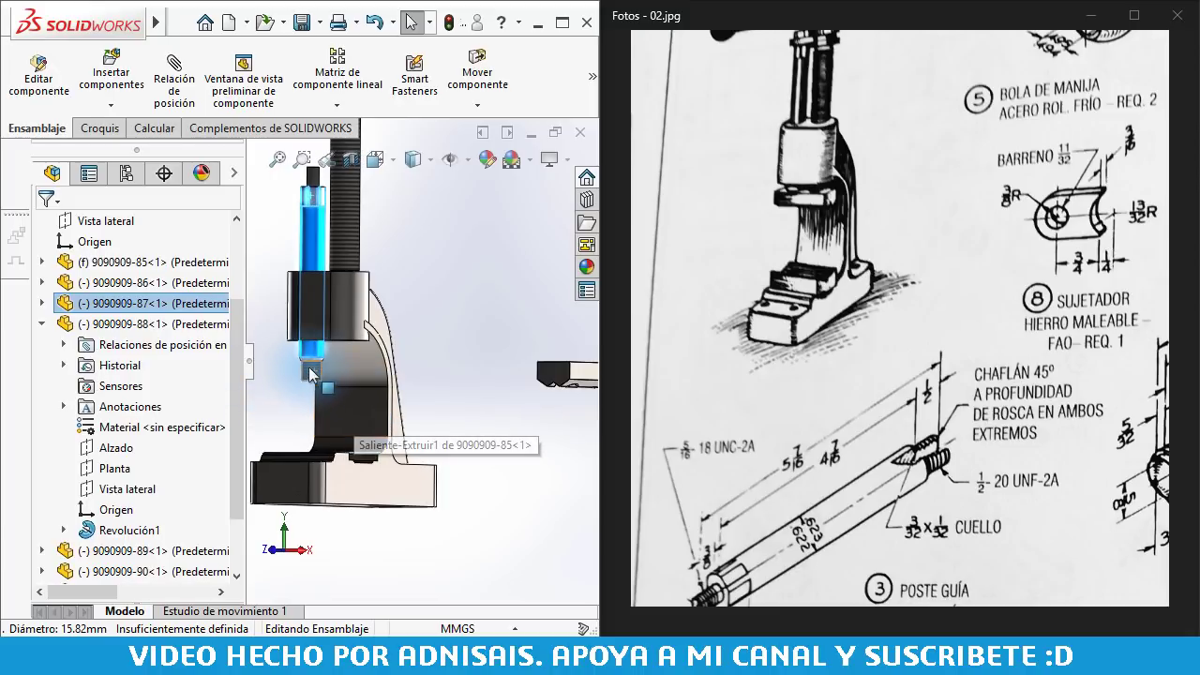
middle_click_drag(410, 383, 413, 415)
scroll(303, 416, "down", 2)
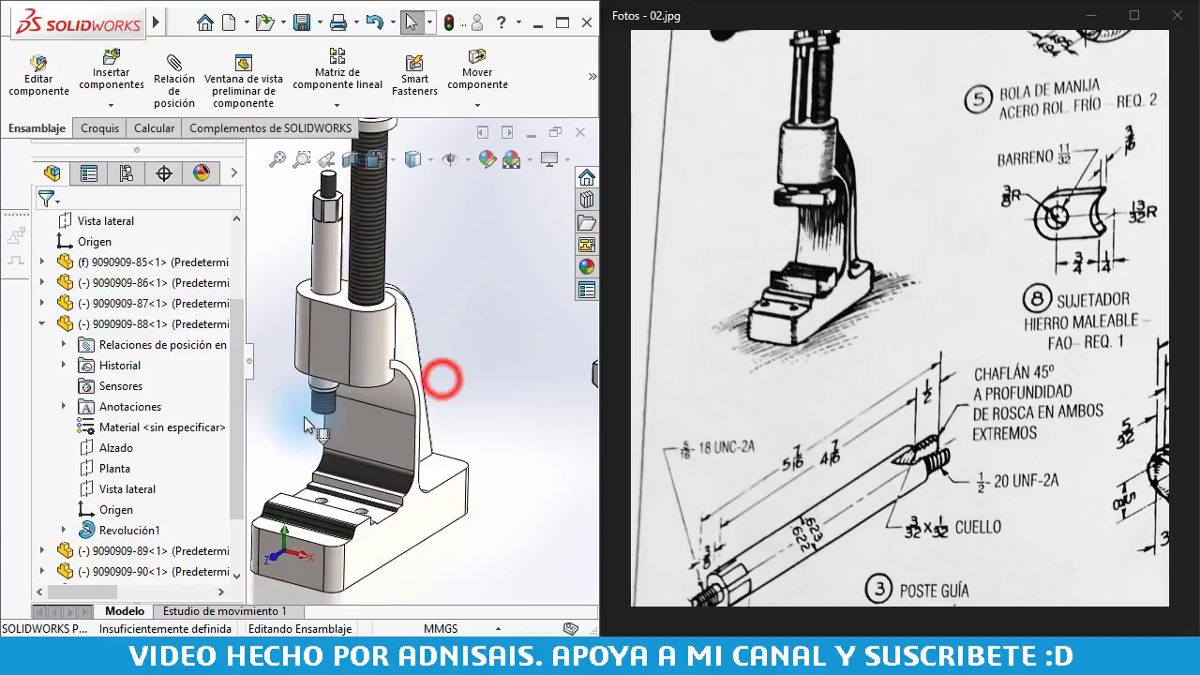
left_click(330, 401)
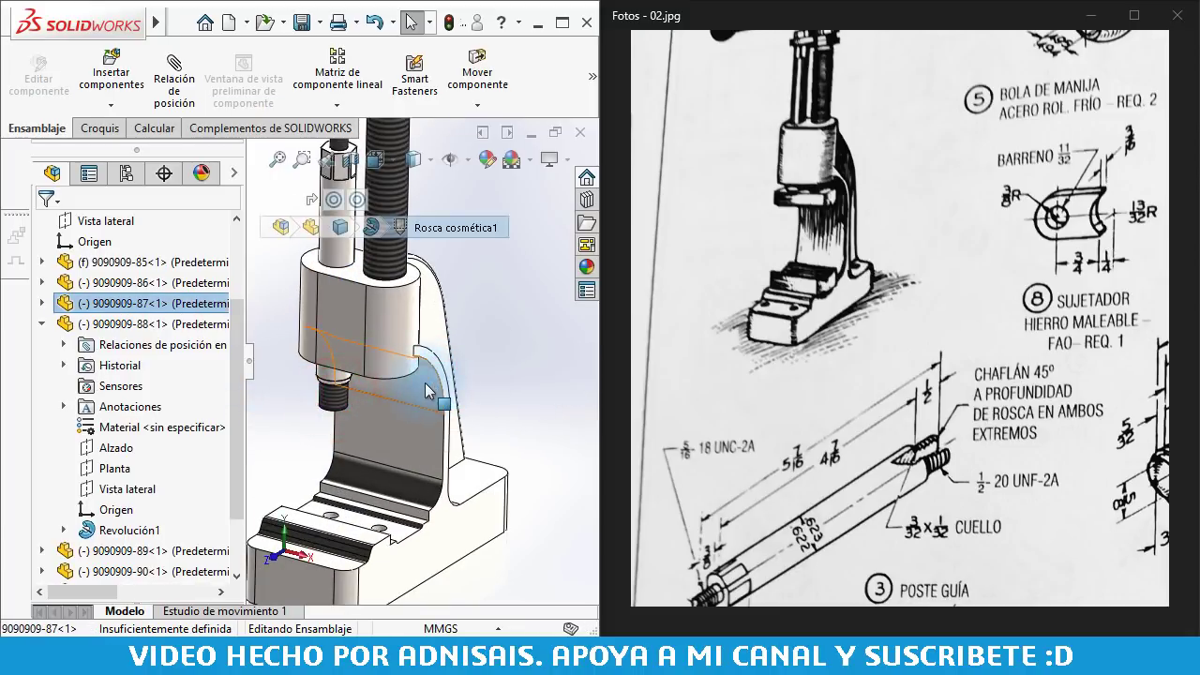
Bring the drawing's guide post detail into view and read the post's thread diameter
mouse_move(959, 326)
left_mouse_down()
mouse_move(767, 448)
mouse_move(740, 329)
mouse_move(634, 394)
mouse_move(807, 172)
mouse_move(838, 180)
mouse_move(884, 228)
mouse_move(996, 434)
mouse_move(1078, 370)
left_mouse_up()
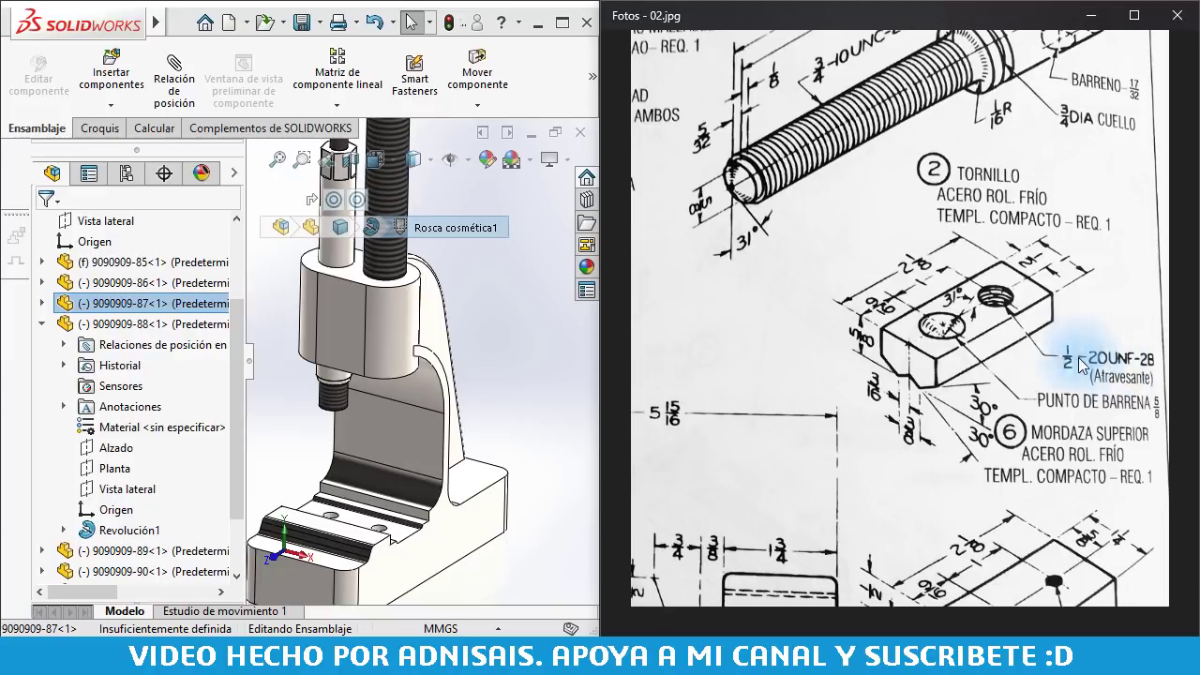
mouse_move(944, 347)
left_mouse_down()
mouse_move(1163, 300)
mouse_move(977, 309)
mouse_move(1020, 179)
mouse_move(883, 357)
mouse_move(812, 343)
mouse_move(812, 195)
mouse_move(737, 147)
mouse_move(994, 214)
mouse_move(1059, 324)
left_mouse_up()
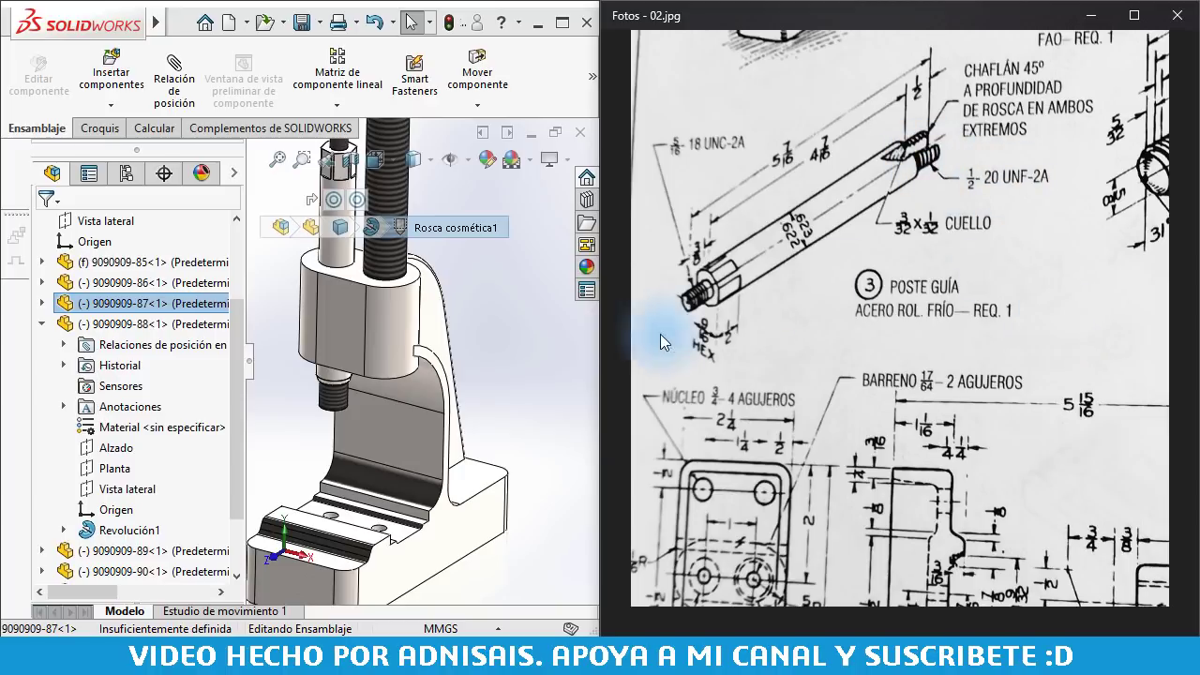
mouse_move(495, 341)
middle_mouse_down()
mouse_move(465, 343)
mouse_move(455, 383)
middle_mouse_up()
scroll(388, 386, "down", 3)
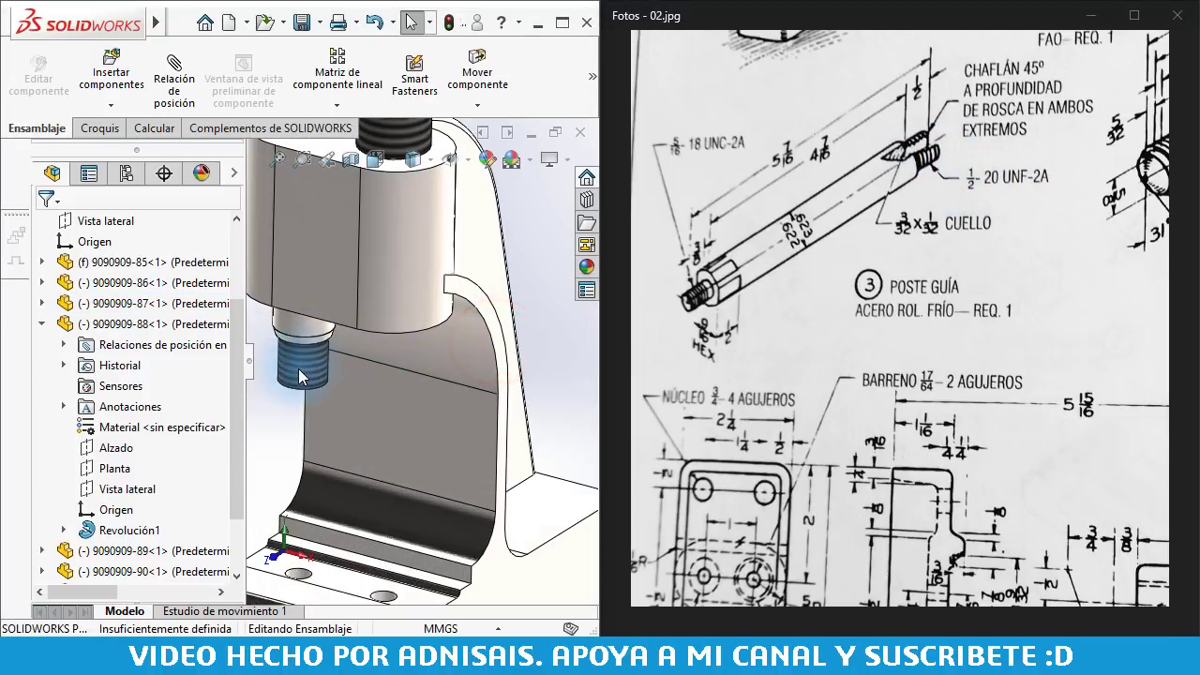
left_click(300, 375)
left_click(334, 371)
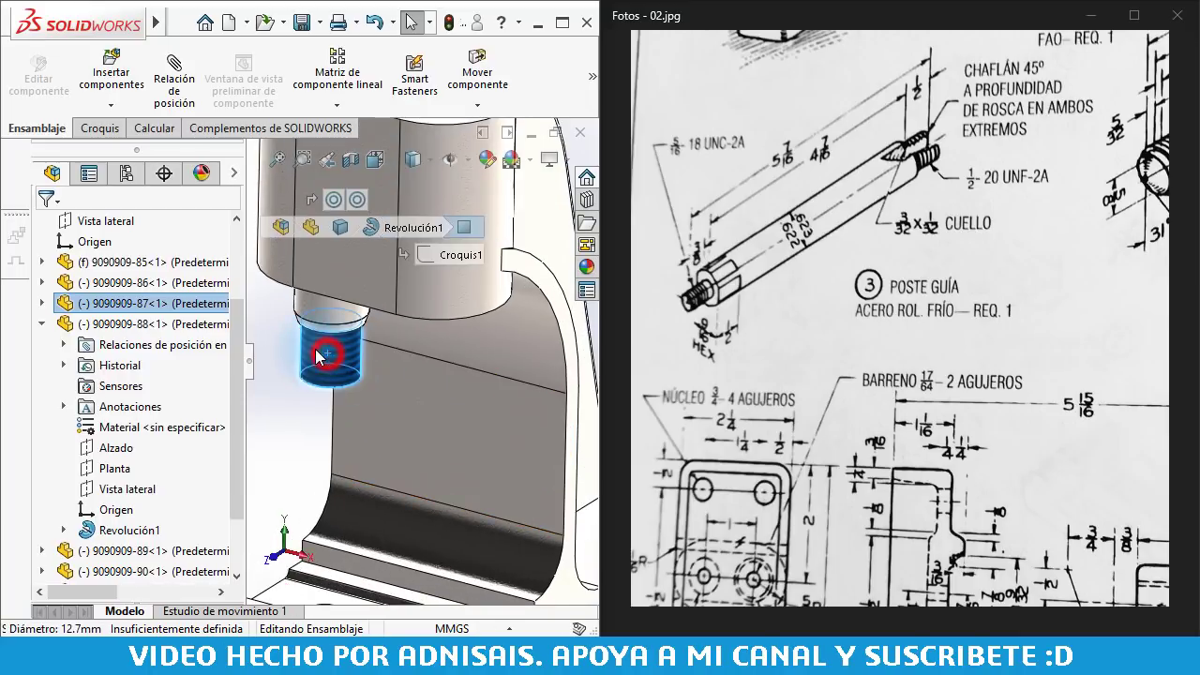
scroll(450, 347, "up", 5)
Make the block's hole concentric with the threaded shaft
scroll(534, 338, "down", 5)
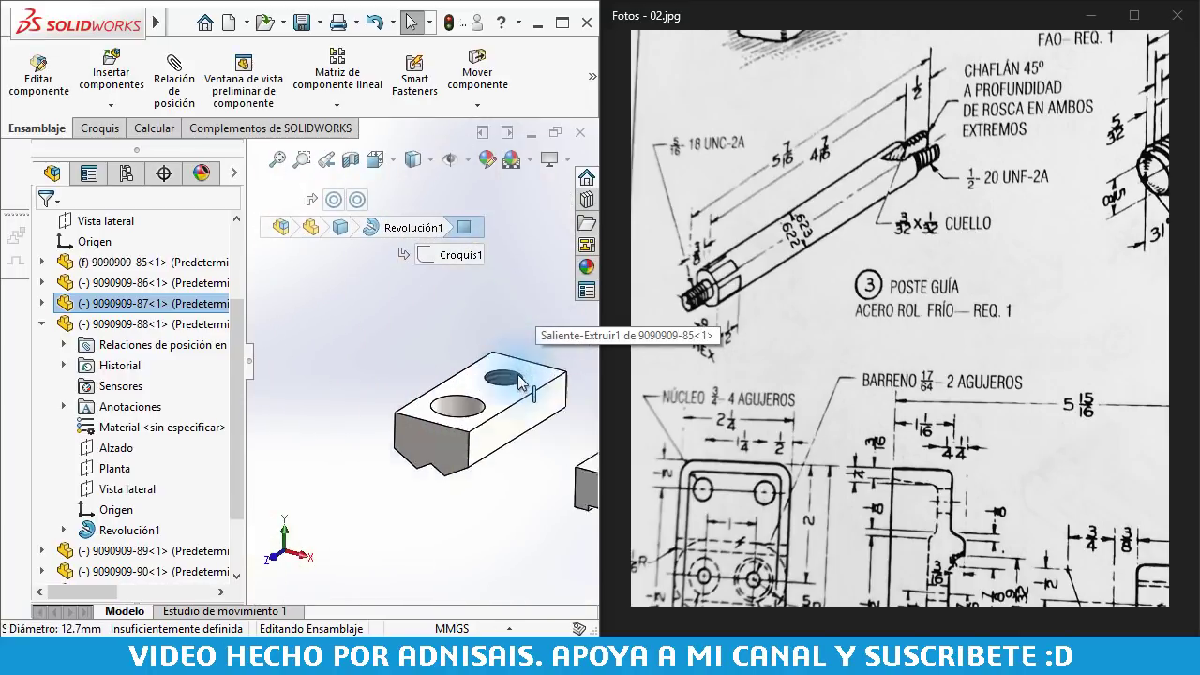
scroll(534, 347, "down", 2)
left_click(497, 391, "ctrl")
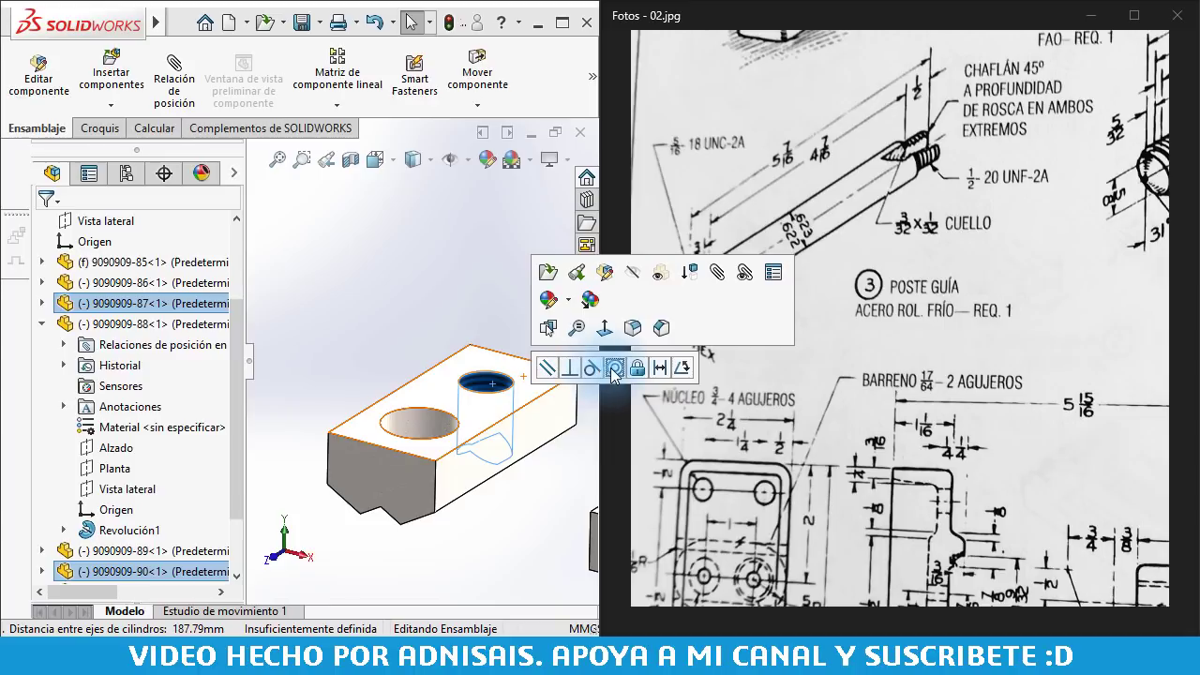
left_click(614, 373)
left_click(528, 364)
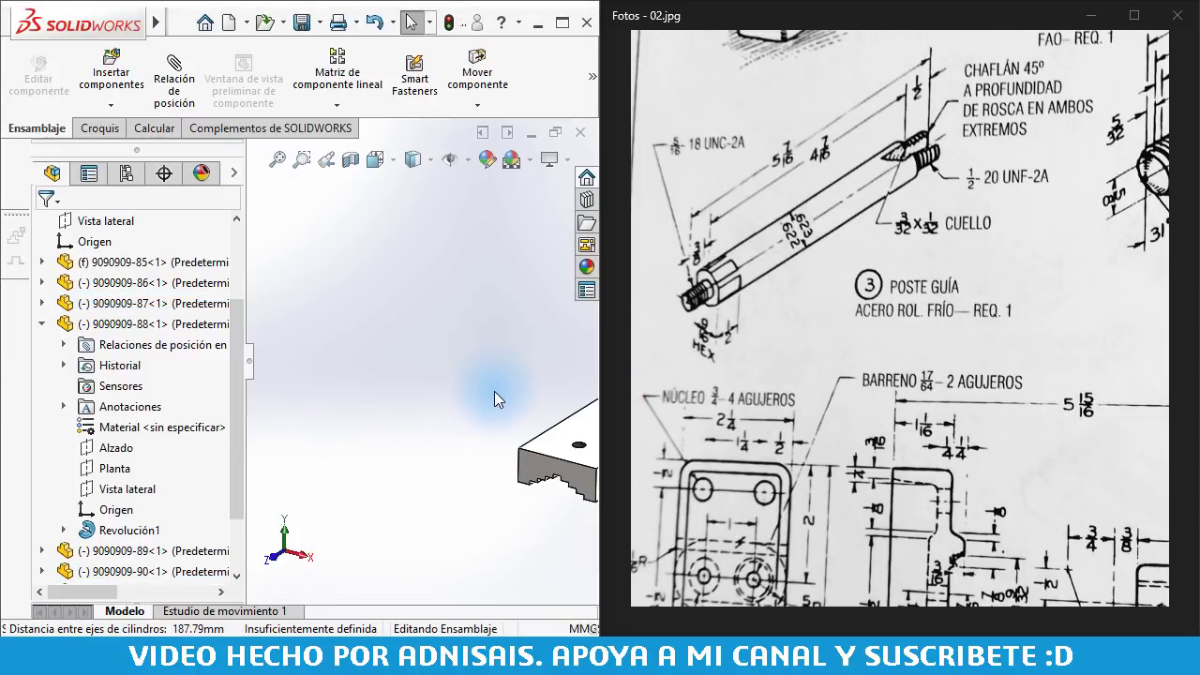
Make the threaded cylinder concentric with the jaw block's second hole
scroll(388, 428, "up", 5)
middle_click_drag(388, 428, 391, 375)
scroll(403, 202, "down", 3)
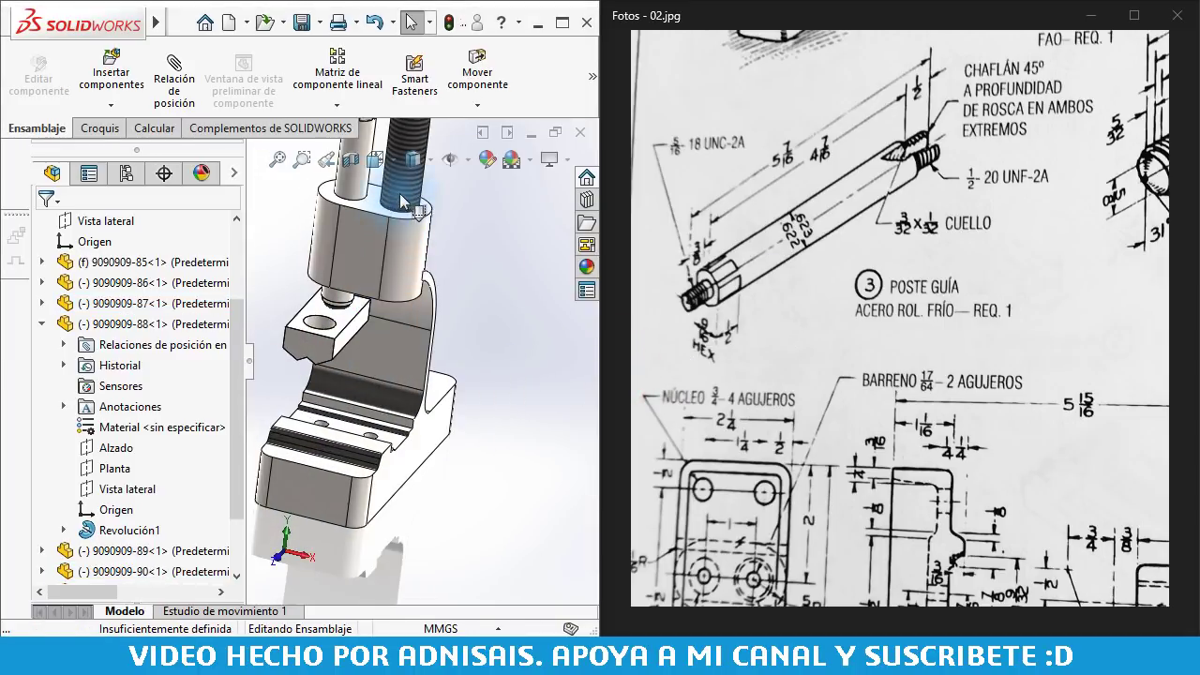
left_click(403, 201)
left_click(553, 330)
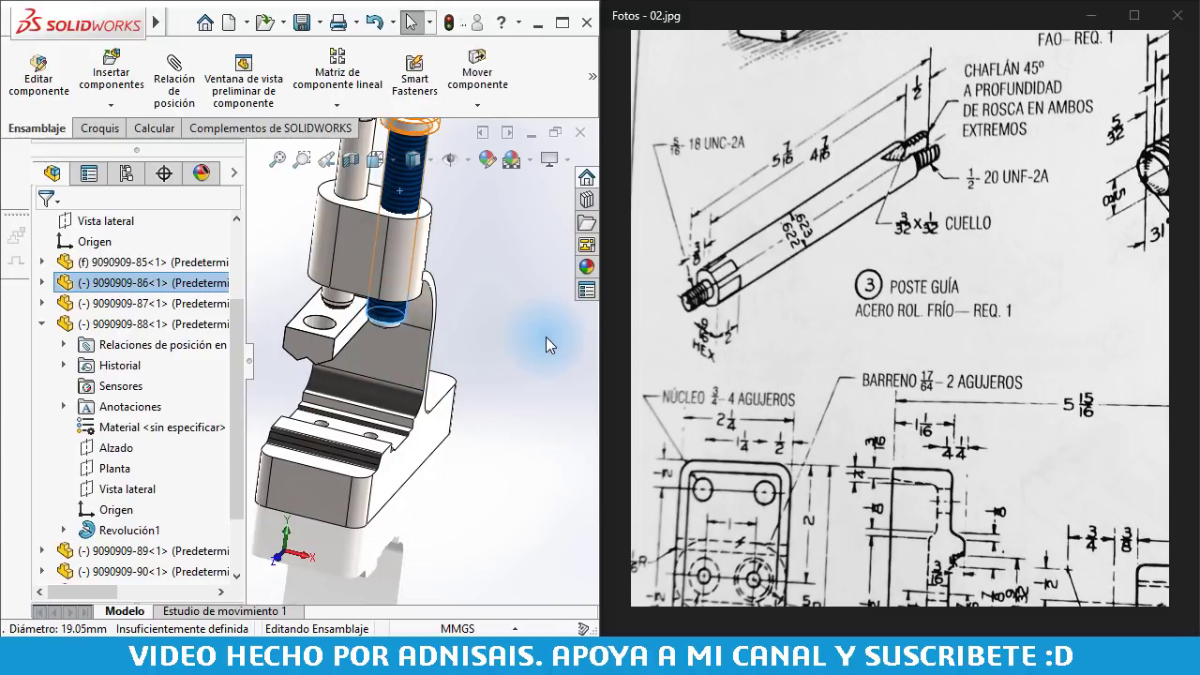
scroll(366, 323, "down", 4)
left_click(288, 322)
scroll(393, 340, "down", 2)
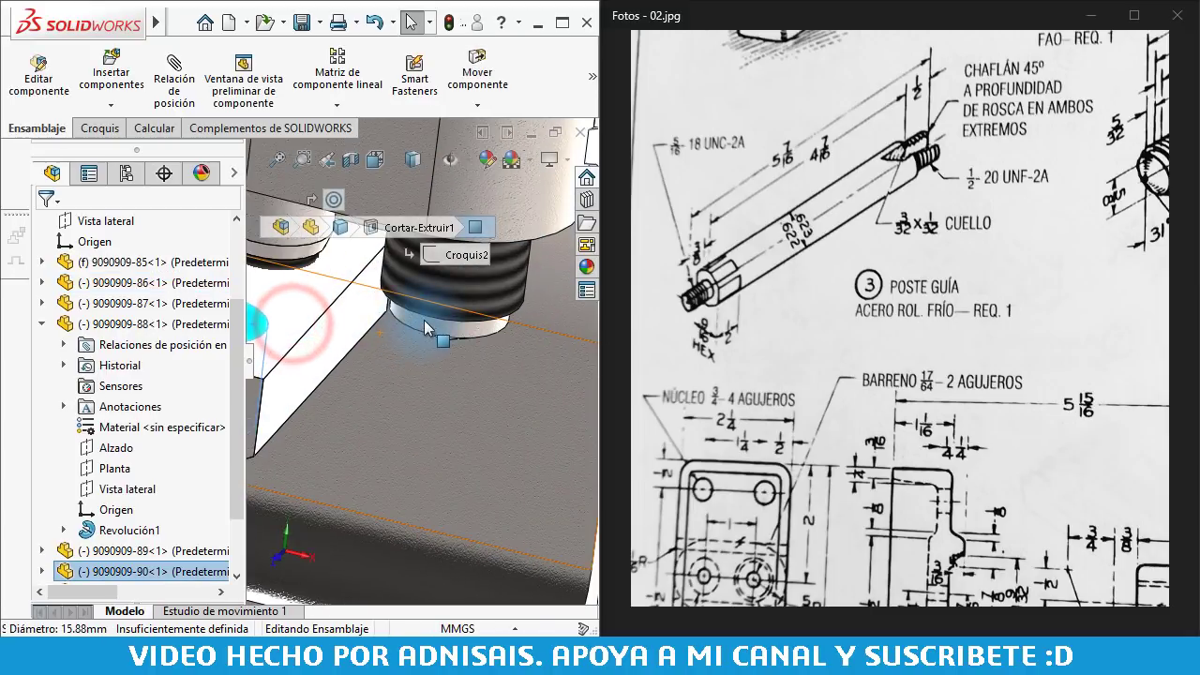
left_click(425, 324, "ctrl")
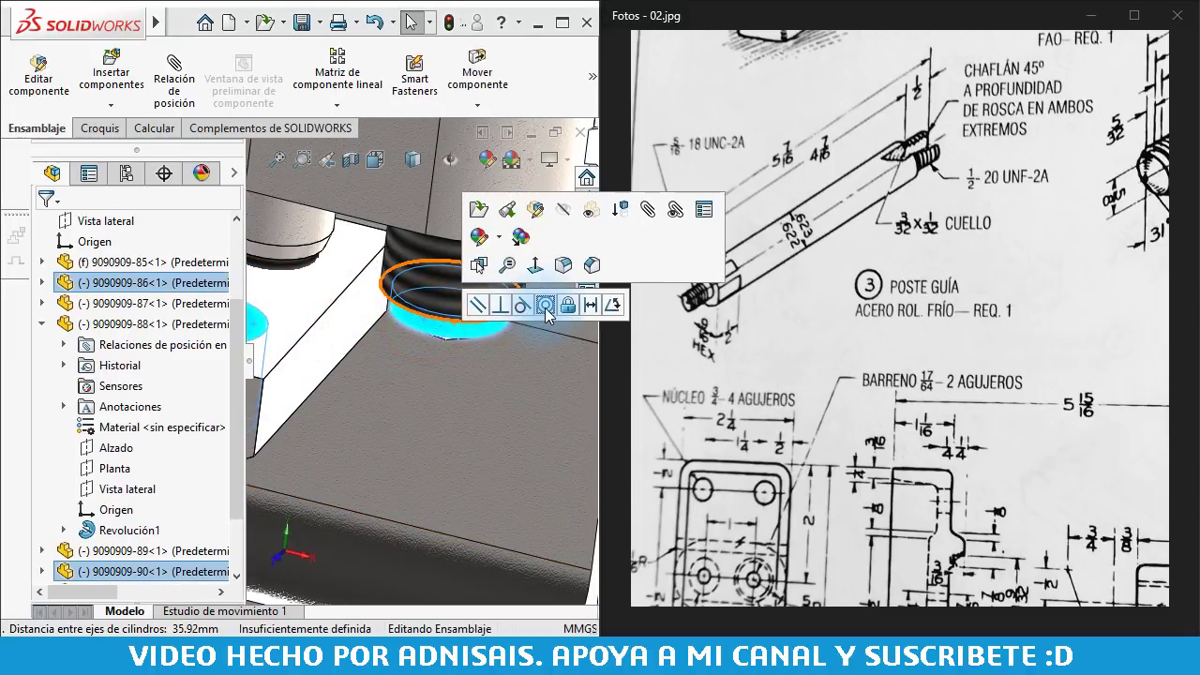
left_click(545, 306)
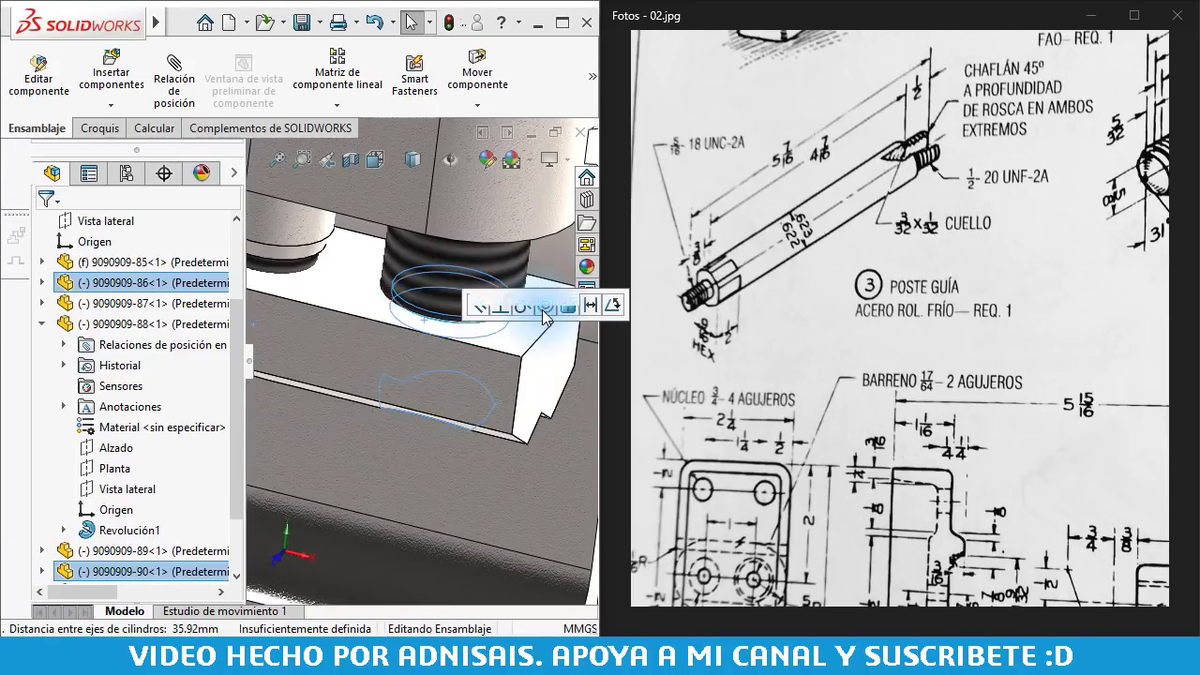
Check a circular edge and look down on the jaw block
scroll(528, 331, "up", 5)
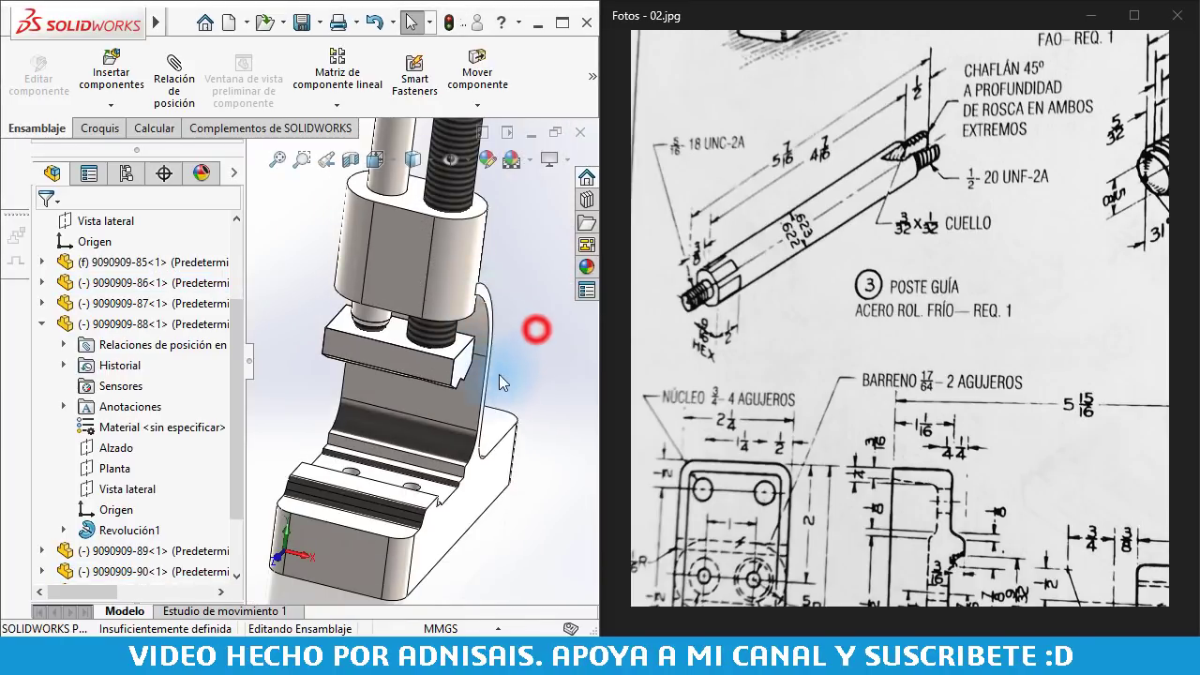
left_click(409, 339)
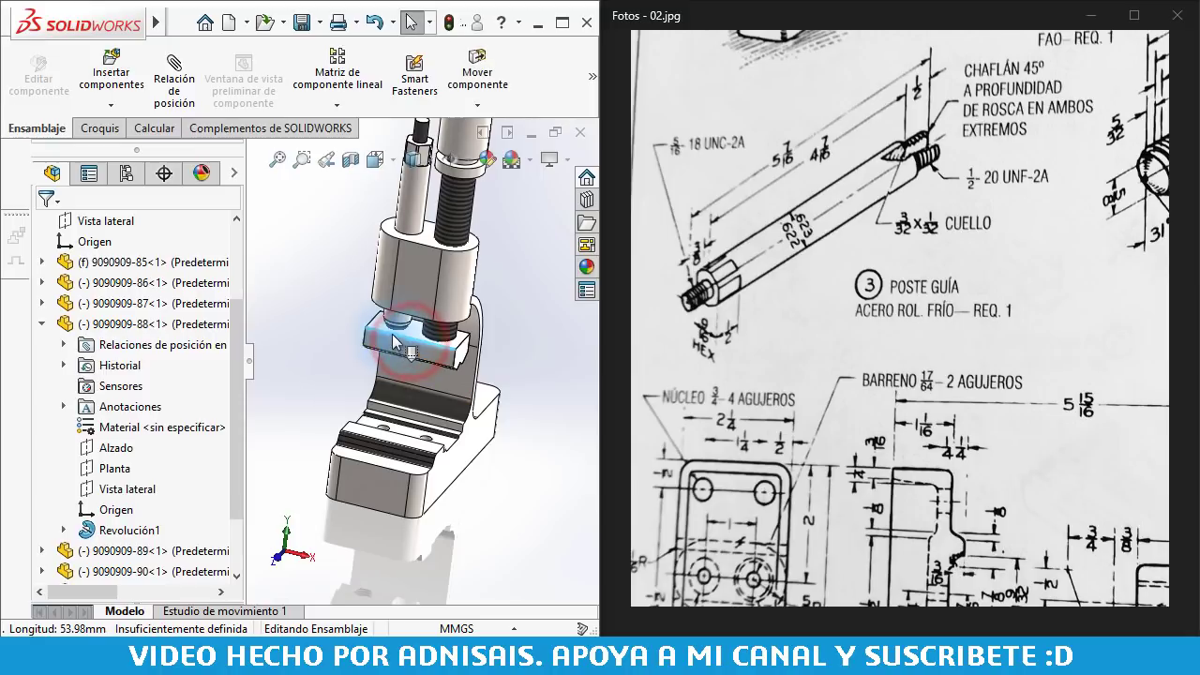
scroll(371, 409, "down", 3)
scroll(421, 356, "down", 2)
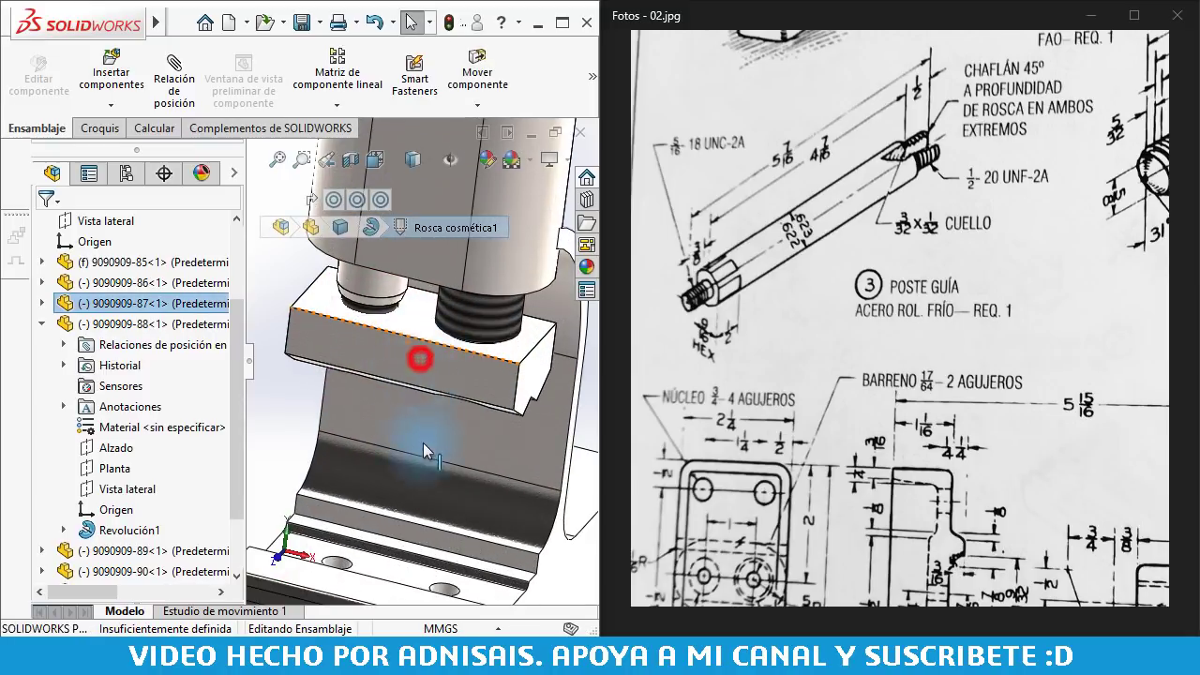
left_click(341, 348)
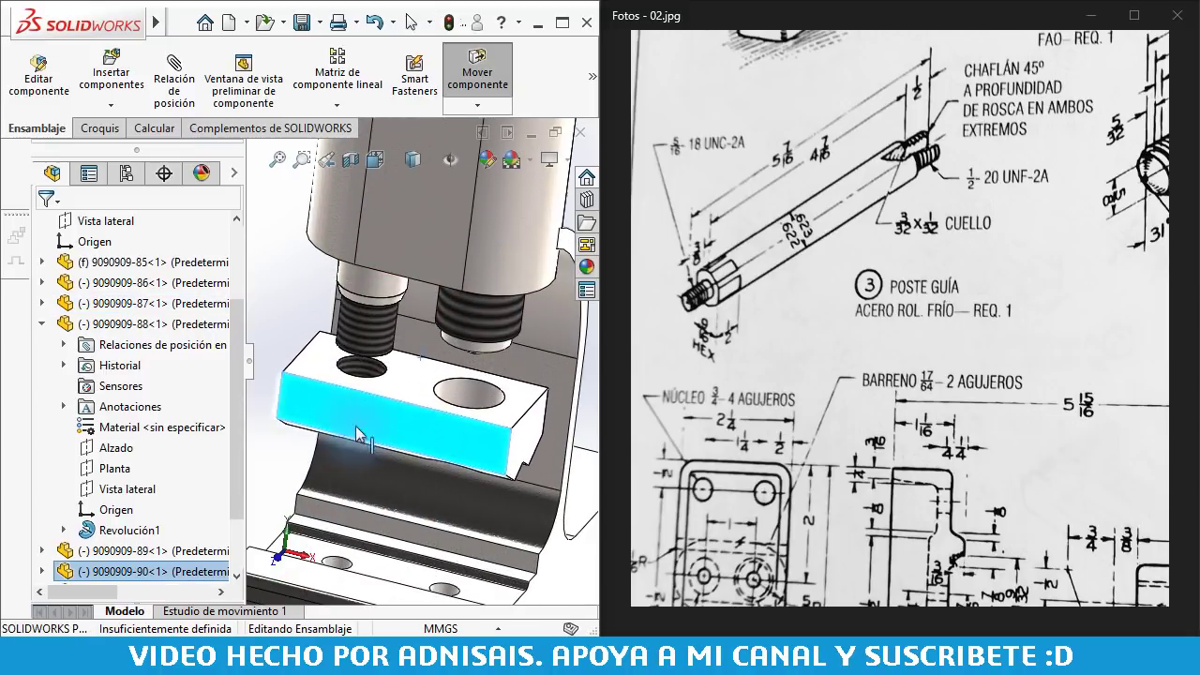
mouse_move(398, 466)
middle_mouse_down()
mouse_move(368, 339)
mouse_move(426, 394)
middle_mouse_up()
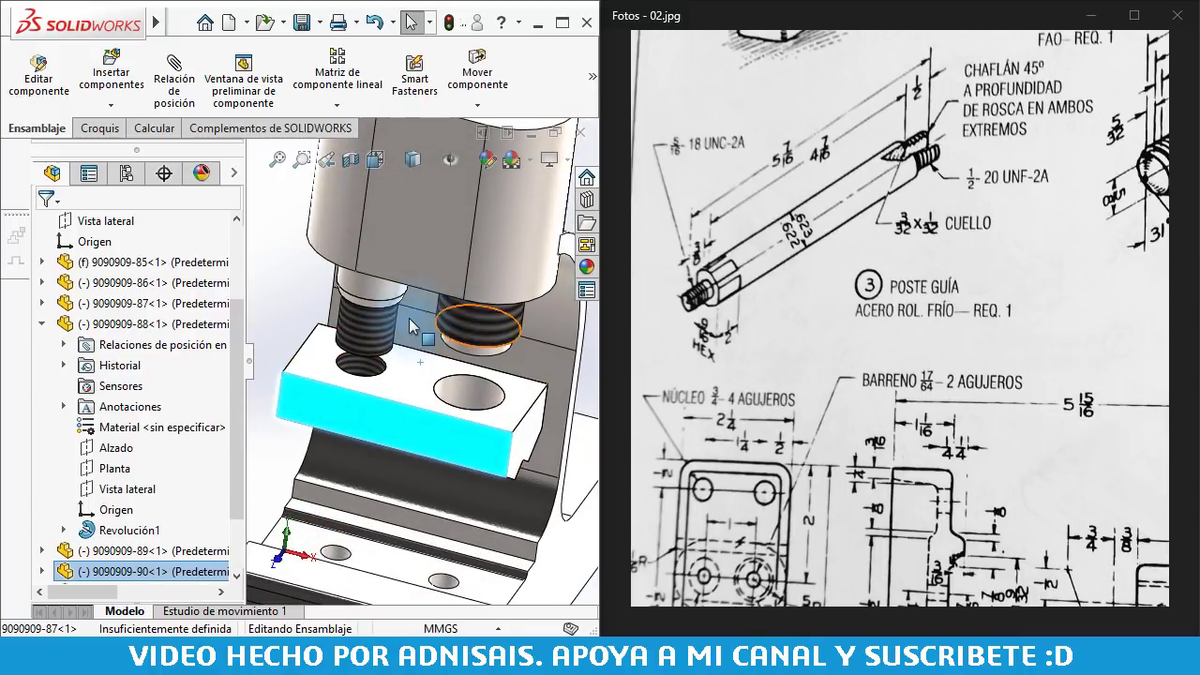
mouse_move(305, 303)
middle_mouse_down()
mouse_move(436, 385)
mouse_move(439, 277)
mouse_move(436, 319)
middle_mouse_up()
scroll(439, 276, "down", 5)
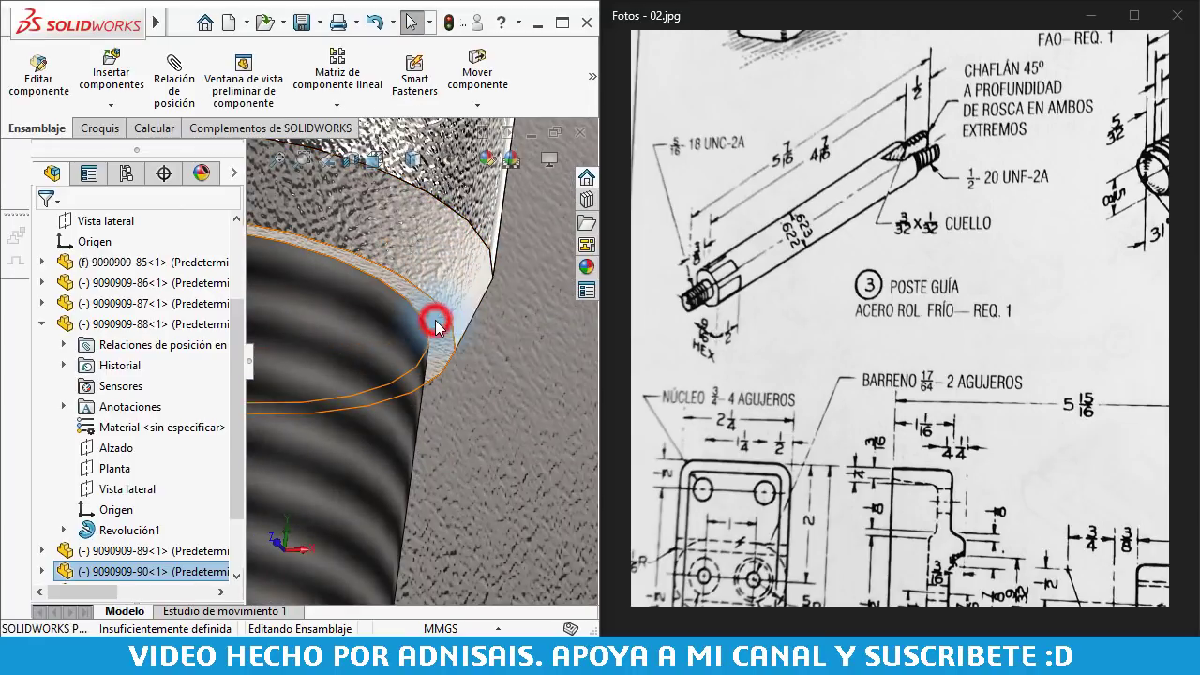
Seat the plate face against the cylinder end, then slide the threaded shaft down
left_click(438, 332)
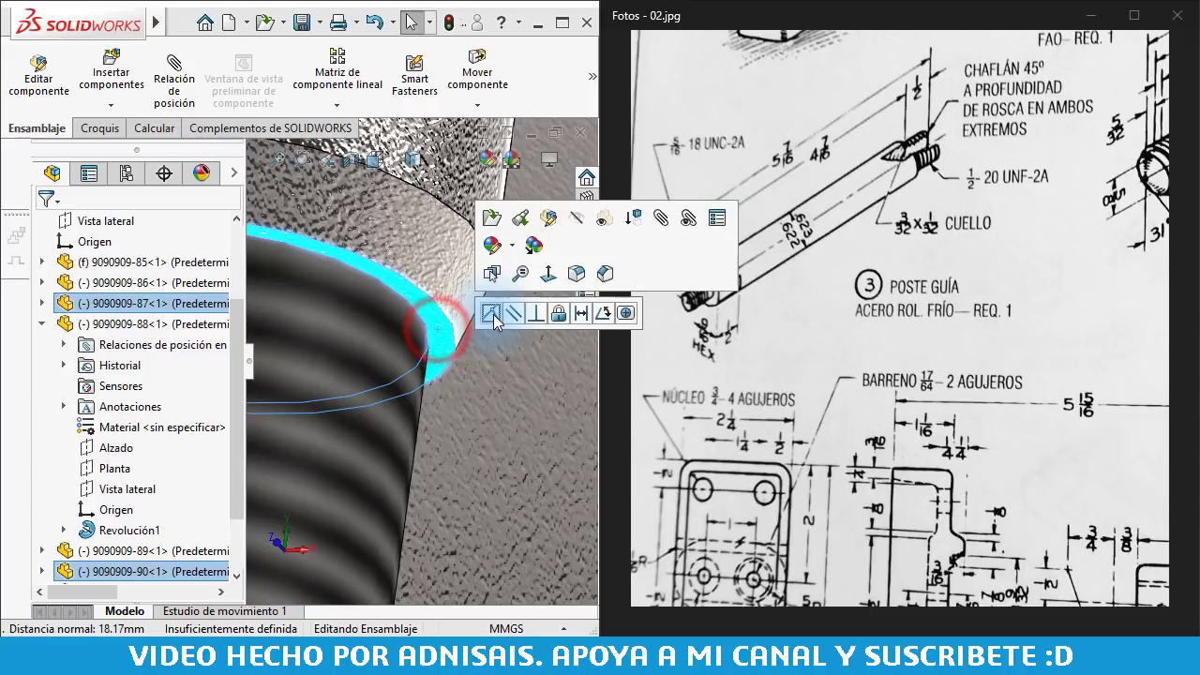
mouse_move(498, 322)
middle_mouse_down()
mouse_move(429, 348)
mouse_move(428, 469)
mouse_move(456, 455)
mouse_move(525, 338)
middle_mouse_up()
scroll(426, 349, "up", 3)
left_click(474, 469)
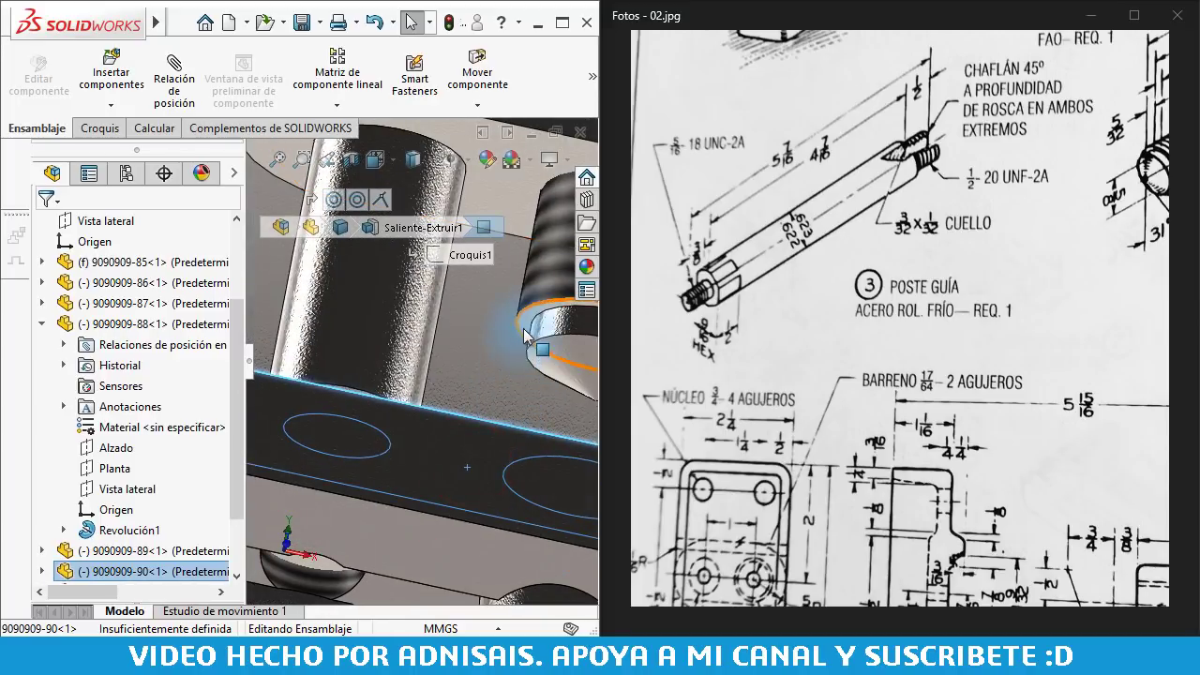
left_click(525, 326, "ctrl")
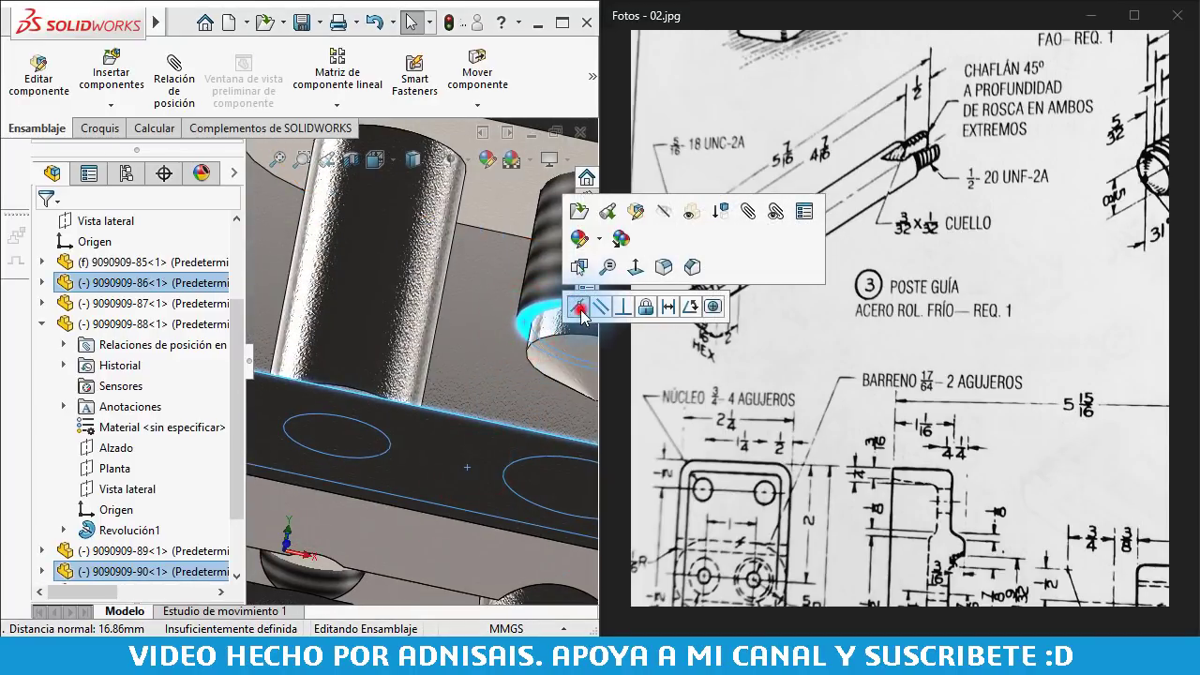
left_click(581, 313)
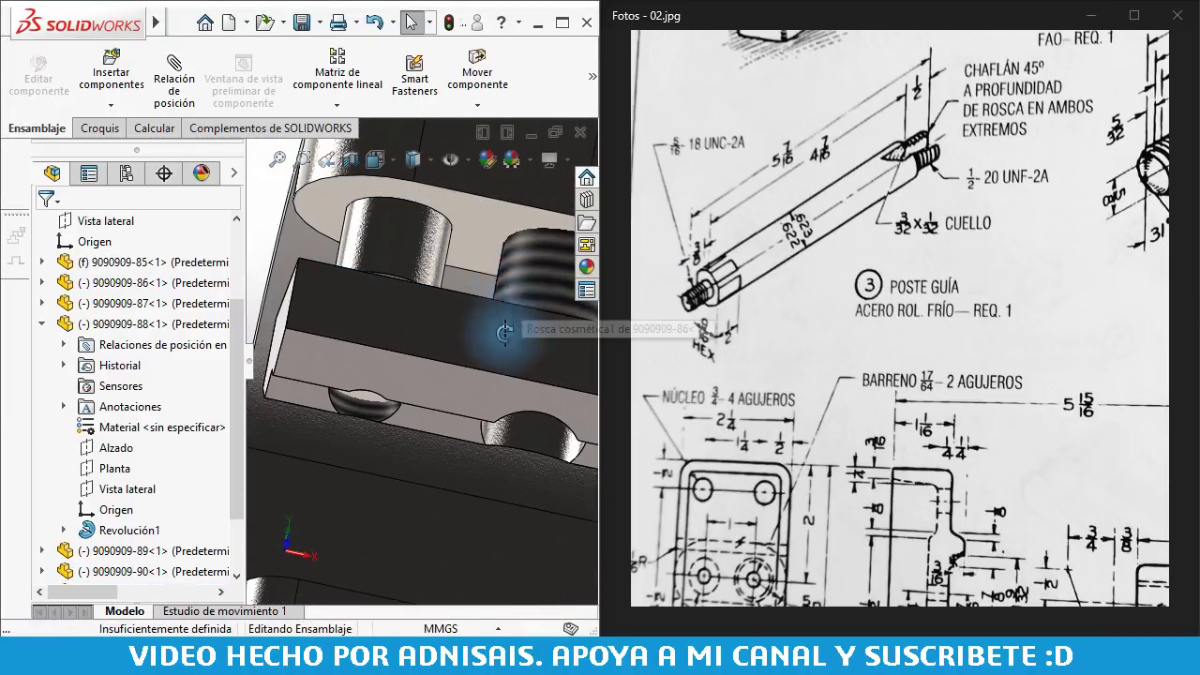
key("f")
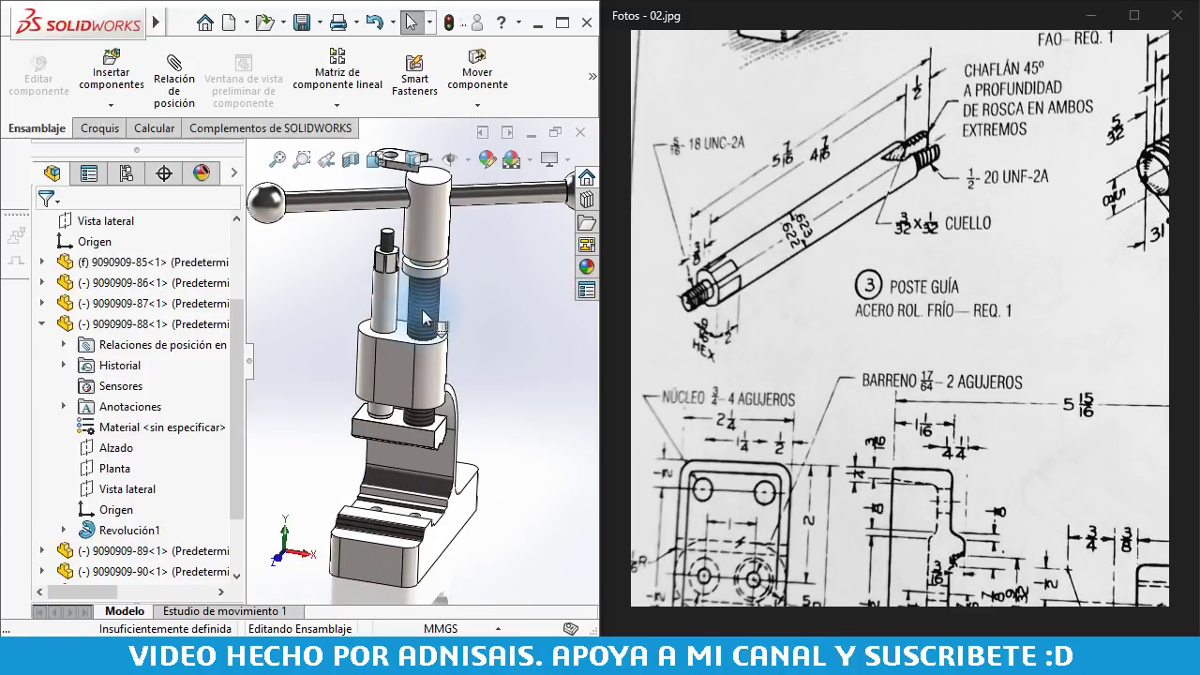
left_click_drag(424, 317, 421, 310)
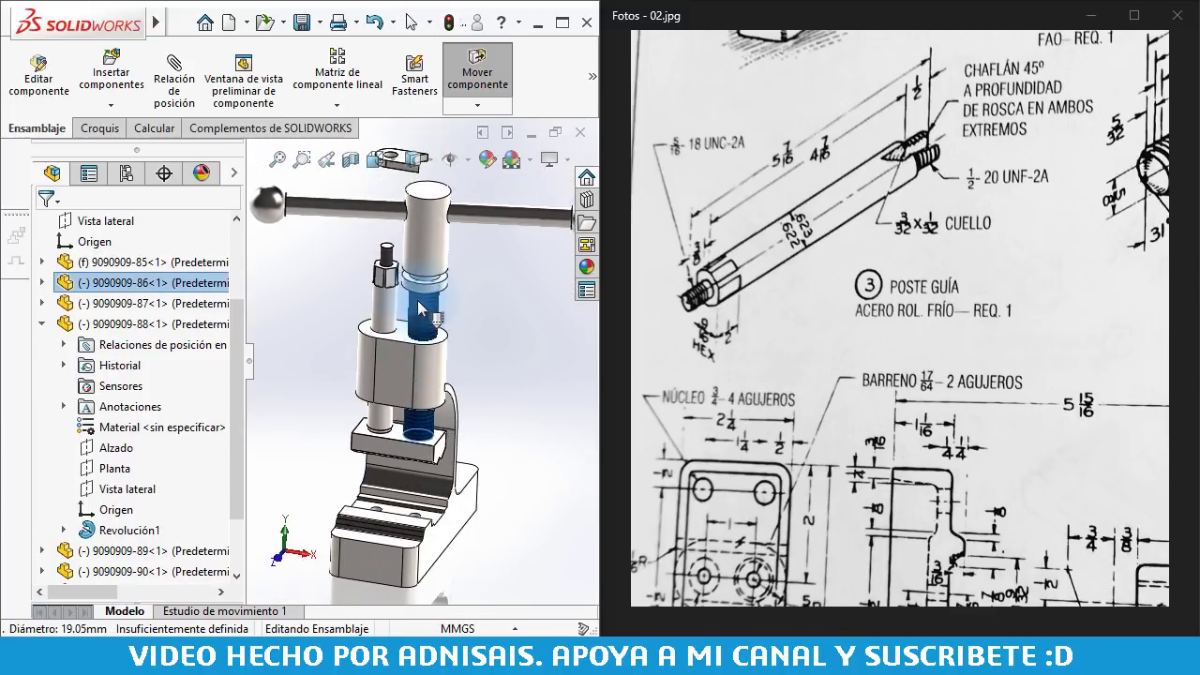
Orbit and zoom the press assembly toward a front view
key("Escape")
mouse_move(491, 316)
middle_mouse_down()
mouse_move(471, 268)
mouse_move(477, 284)
mouse_move(494, 278)
middle_mouse_up()
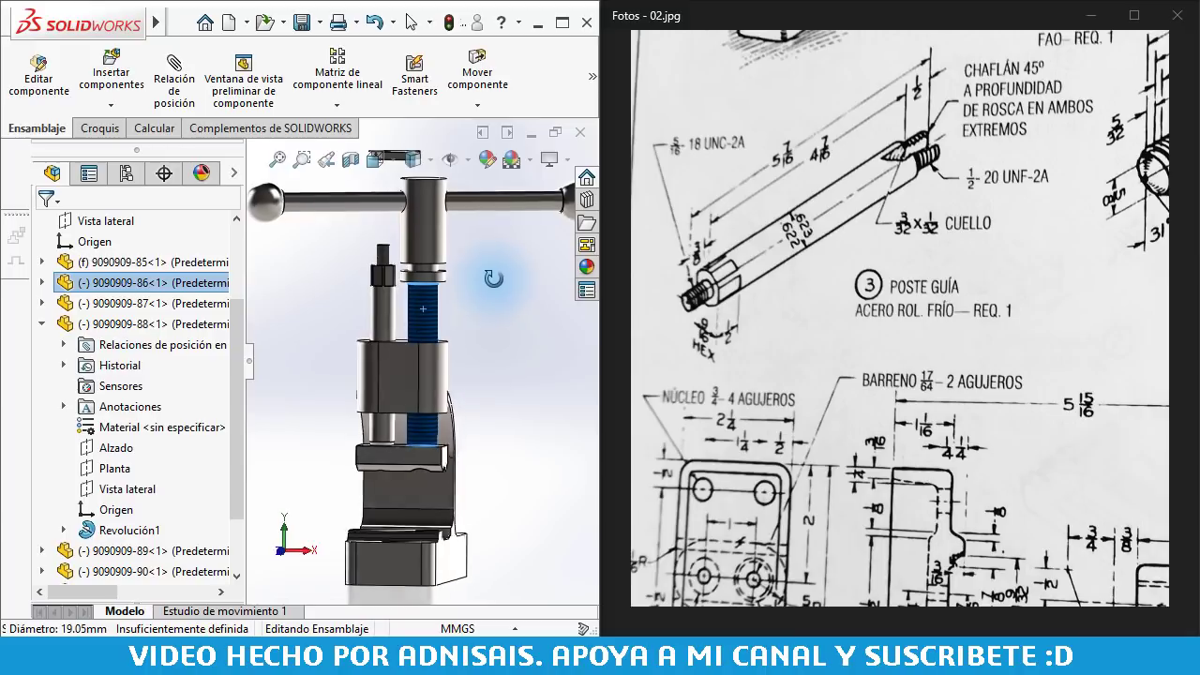
scroll(428, 293, "down", 3)
scroll(429, 293, "down", 3)
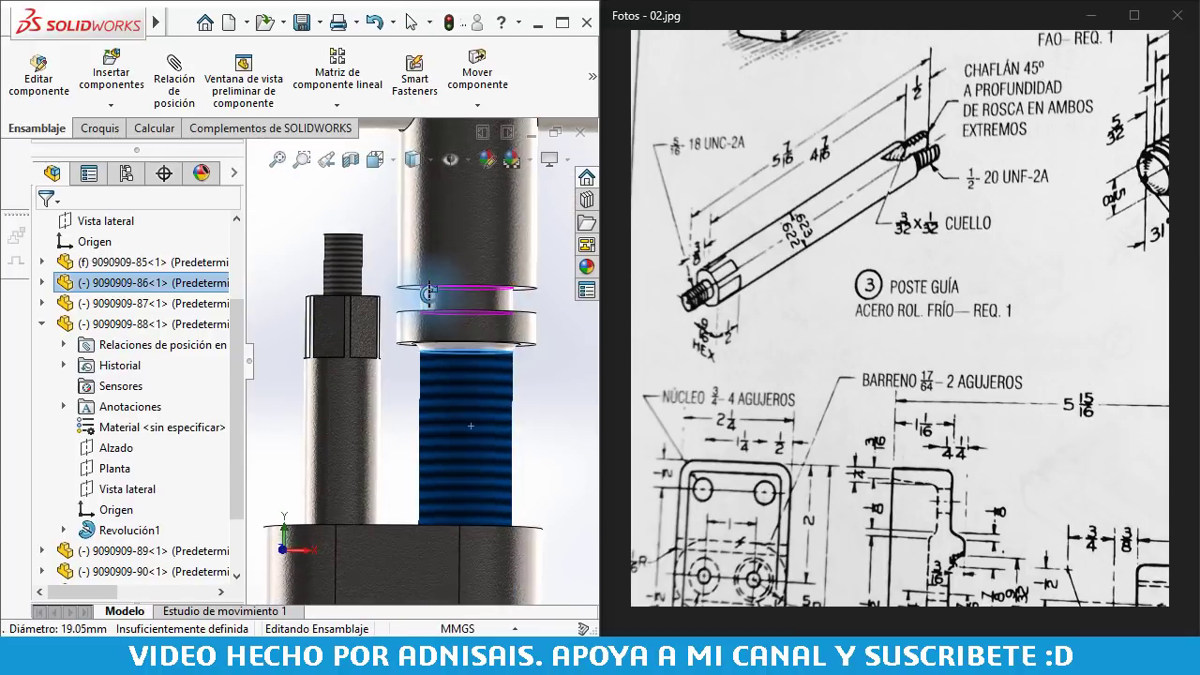
scroll(410, 390, "up", 2)
scroll(410, 390, "up", 2)
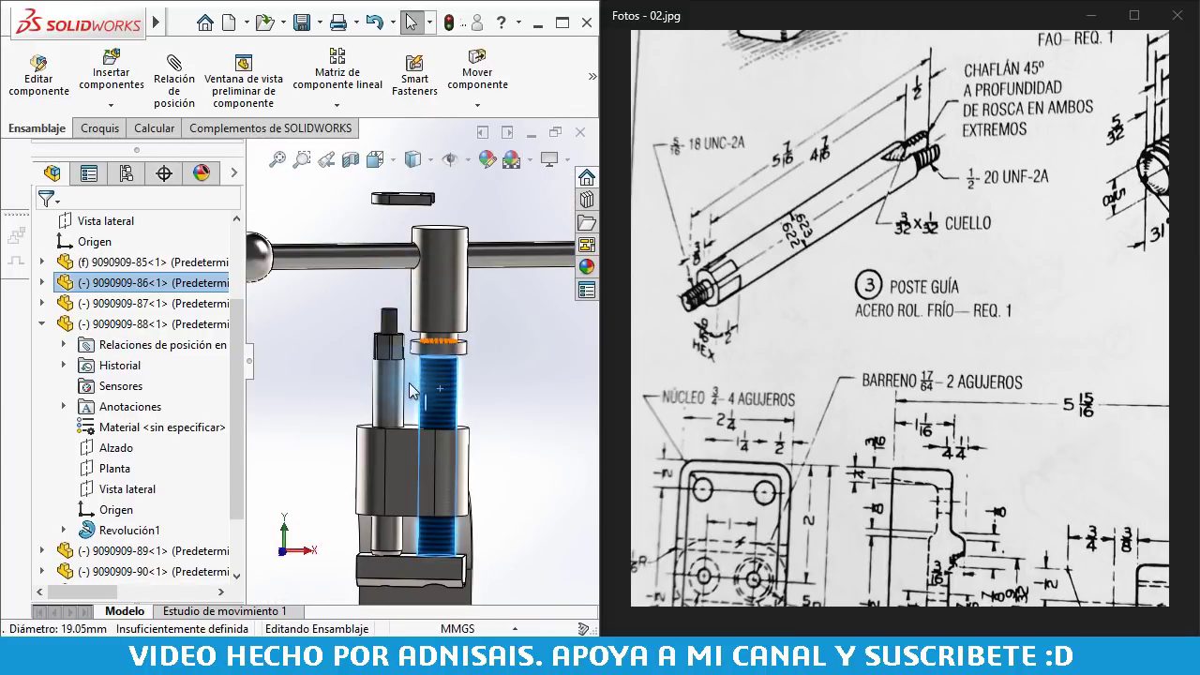
middle_click_drag(403, 450, 395, 466)
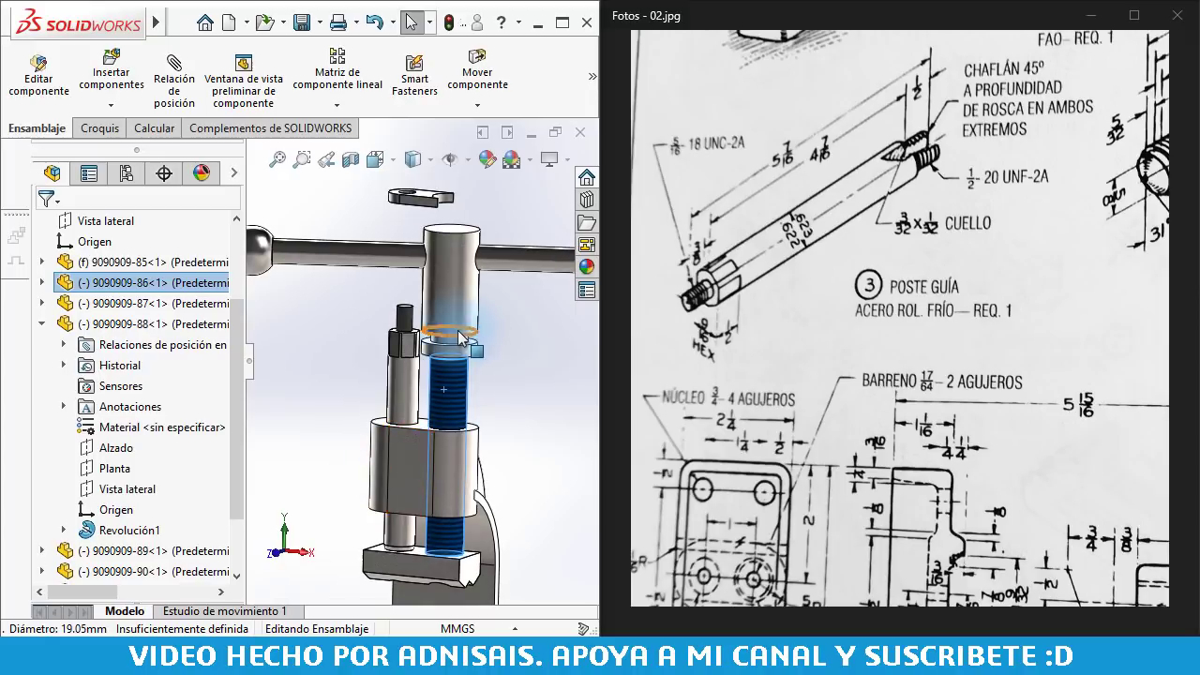
scroll(459, 338, "down", 2)
scroll(422, 370, "down", 2)
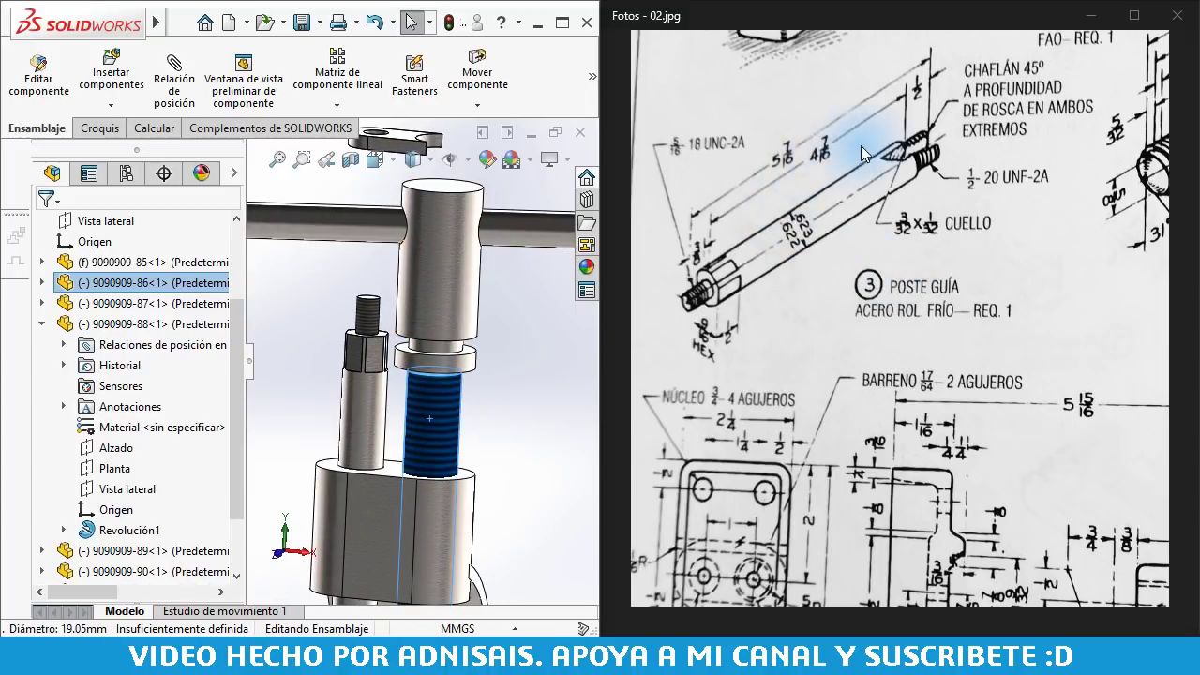
Show the threaded shaft's dimensions beside the drawing's part 4, then open the MMGS units list
mouse_move(900, 217)
left_mouse_down()
mouse_move(755, 289)
mouse_move(678, 394)
left_mouse_up()
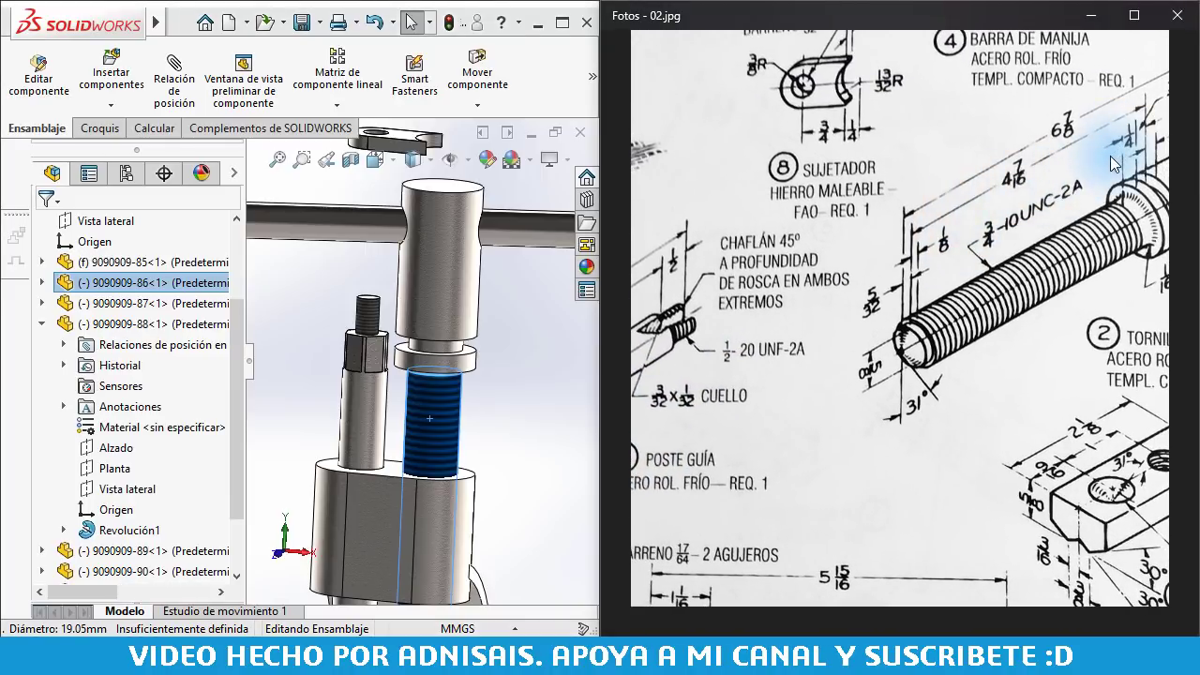
double_click(439, 414)
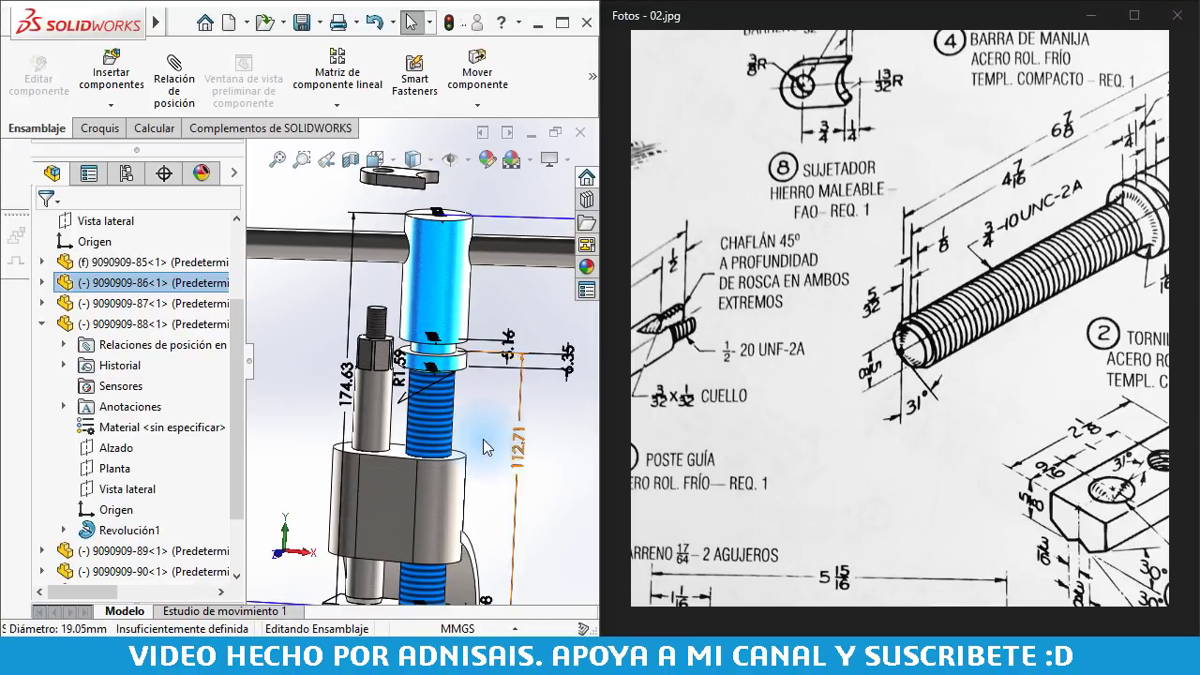
left_click(378, 394)
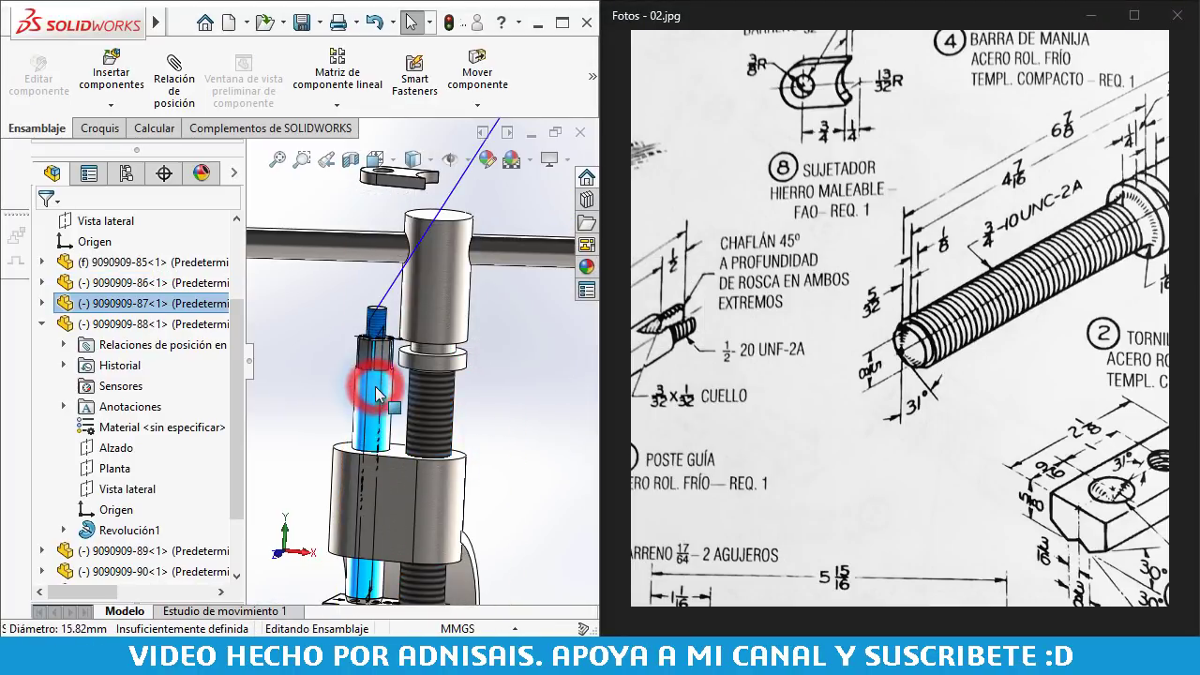
middle_click_drag(366, 450, 298, 440)
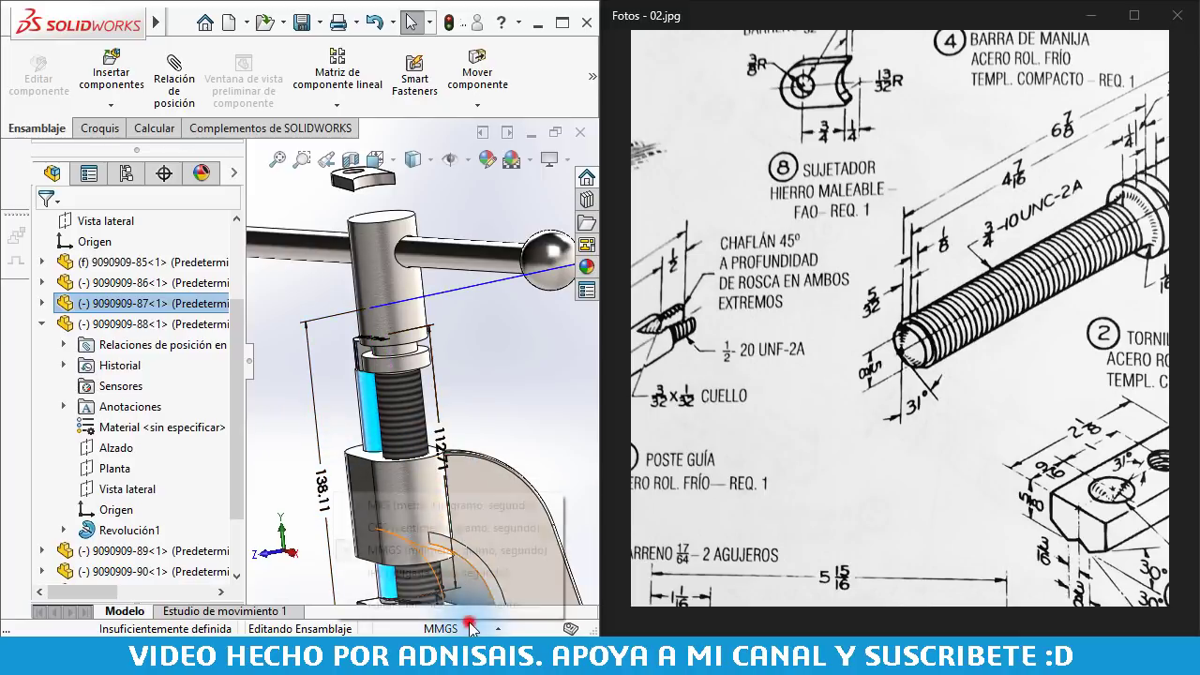
left_click(498, 628)
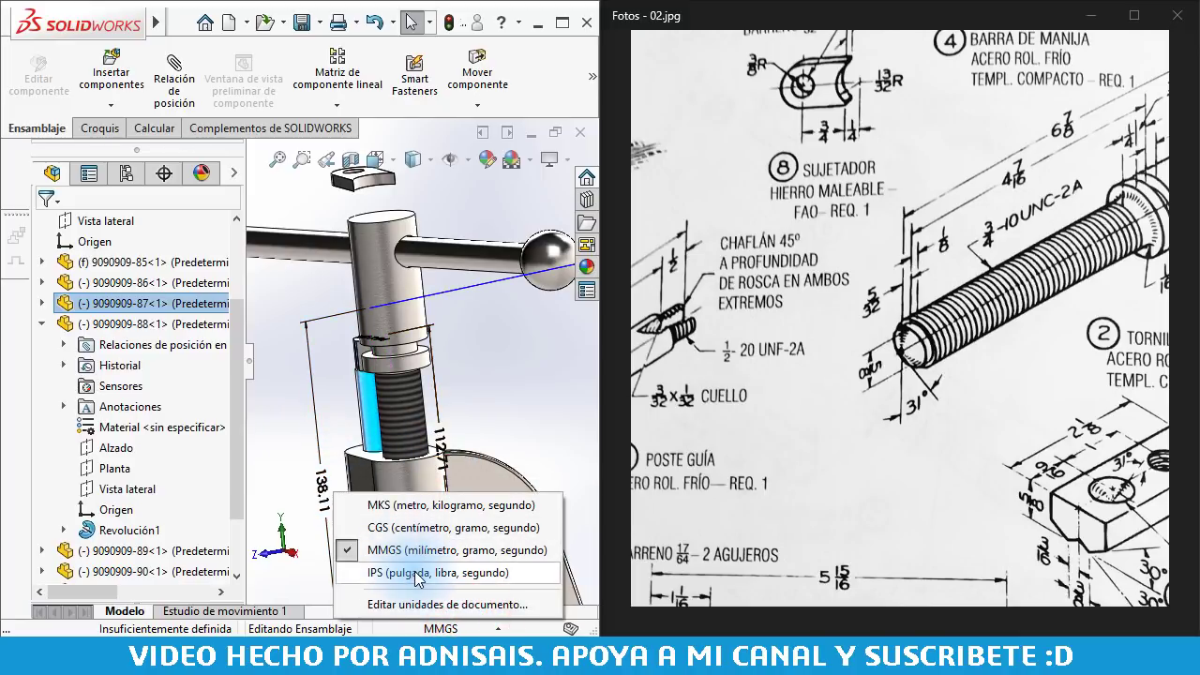
Switch the document units to IPS and list the threaded shaft's mates in the tree
left_click(418, 573)
middle_click_drag(496, 421, 429, 396)
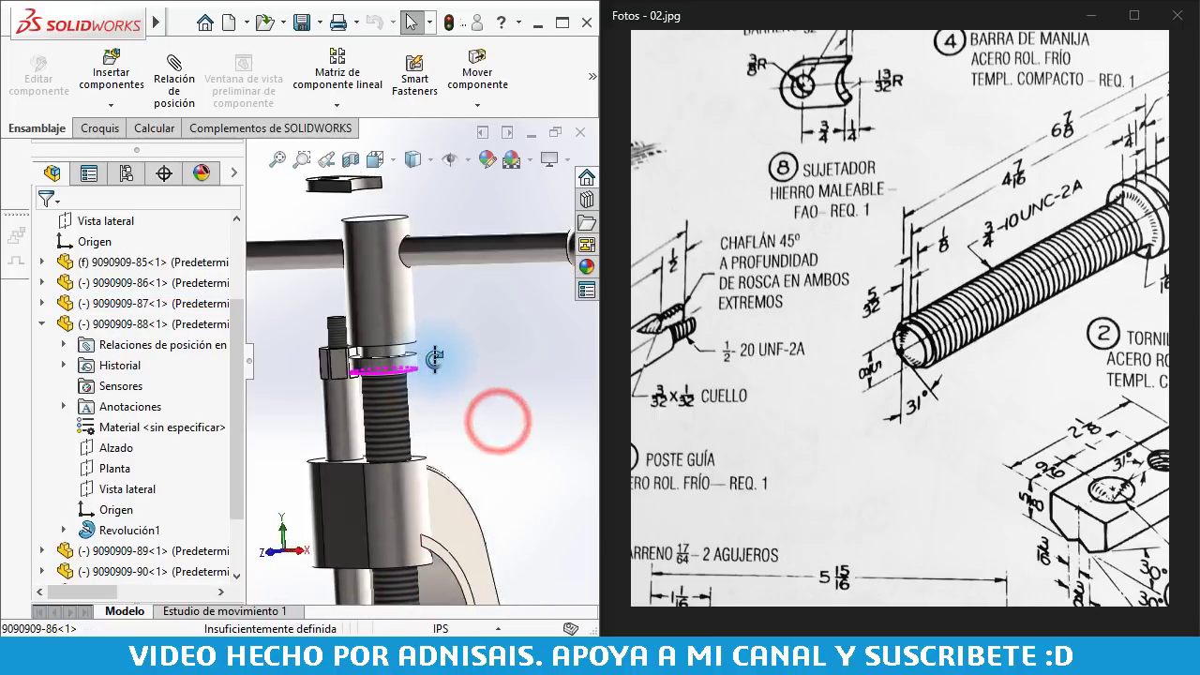
scroll(430, 396, "up", 5)
scroll(349, 456, "down", 5)
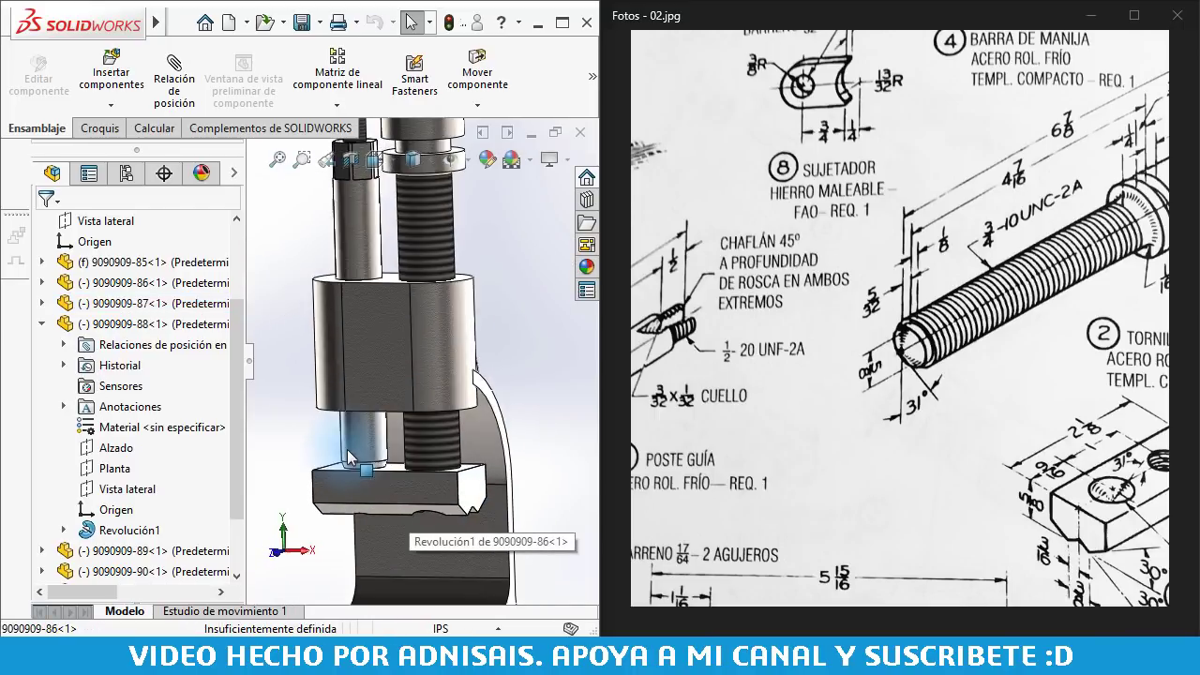
middle_click_drag(427, 453, 432, 454)
left_click(432, 454)
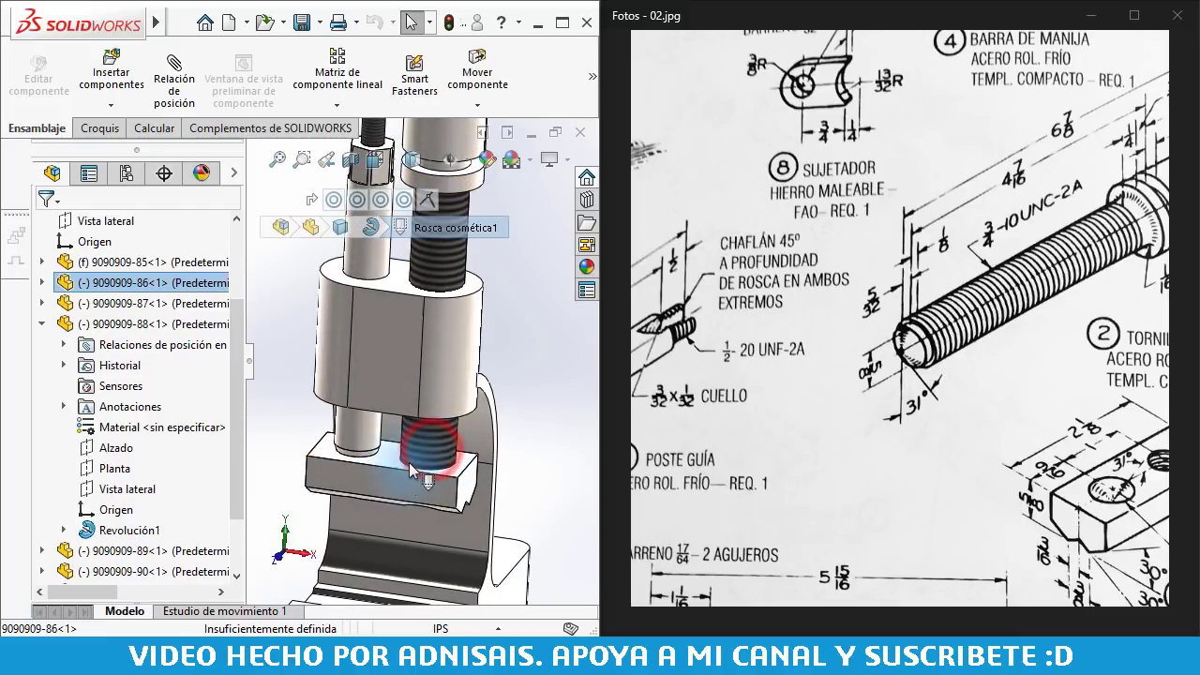
scroll(422, 445, "down", 3)
left_click(421, 426)
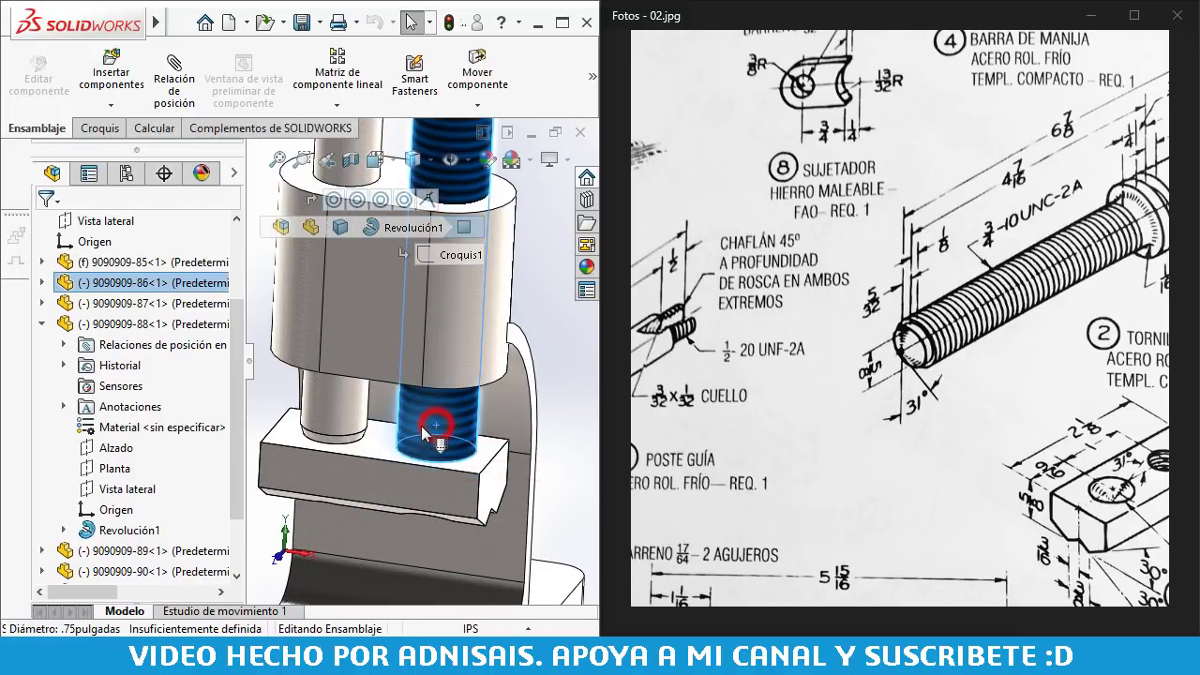
left_click(41, 282)
left_click(63, 303)
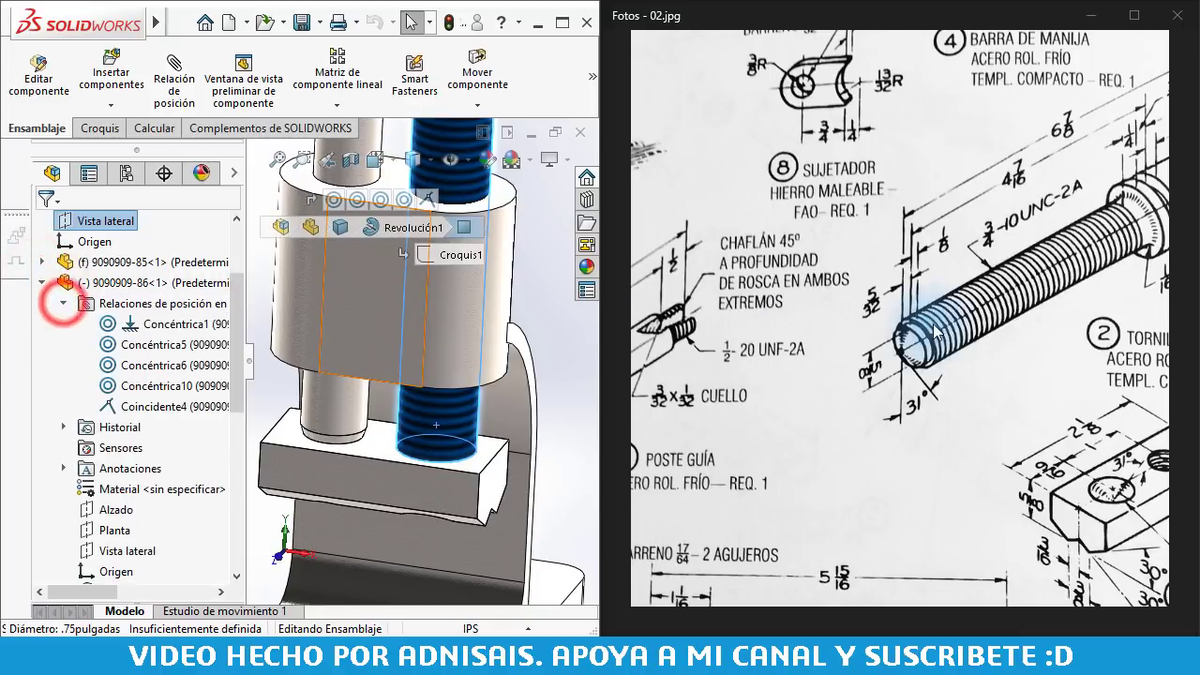
Pan and zoom the reference drawing to show the bolt detail and the Poste guía part
left_click(954, 341)
scroll(937, 341, "up", 2)
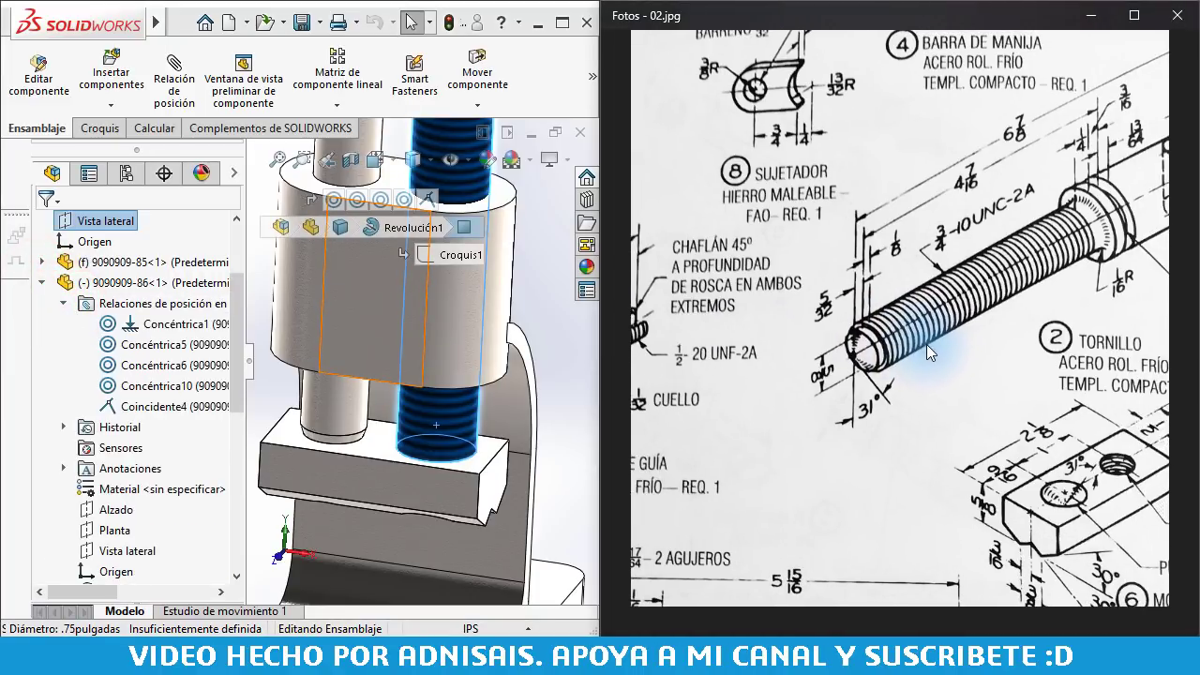
left_click_drag(933, 343, 851, 296)
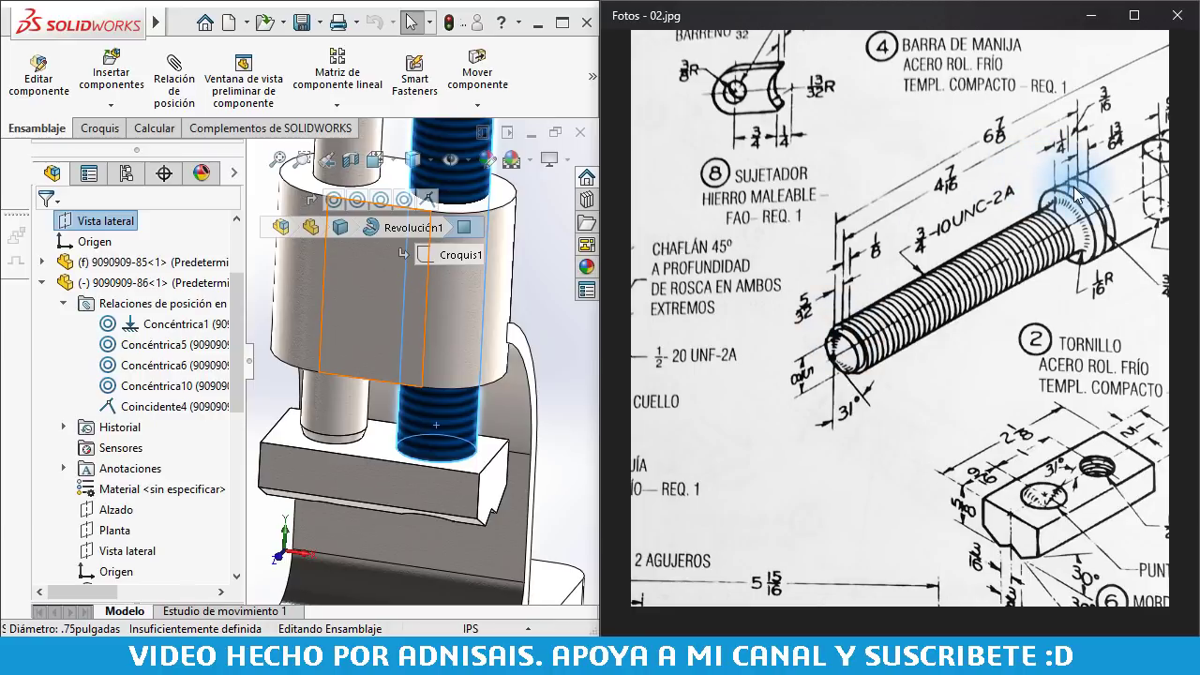
mouse_move(931, 180)
left_mouse_down()
mouse_move(694, 407)
mouse_move(720, 419)
left_mouse_up()
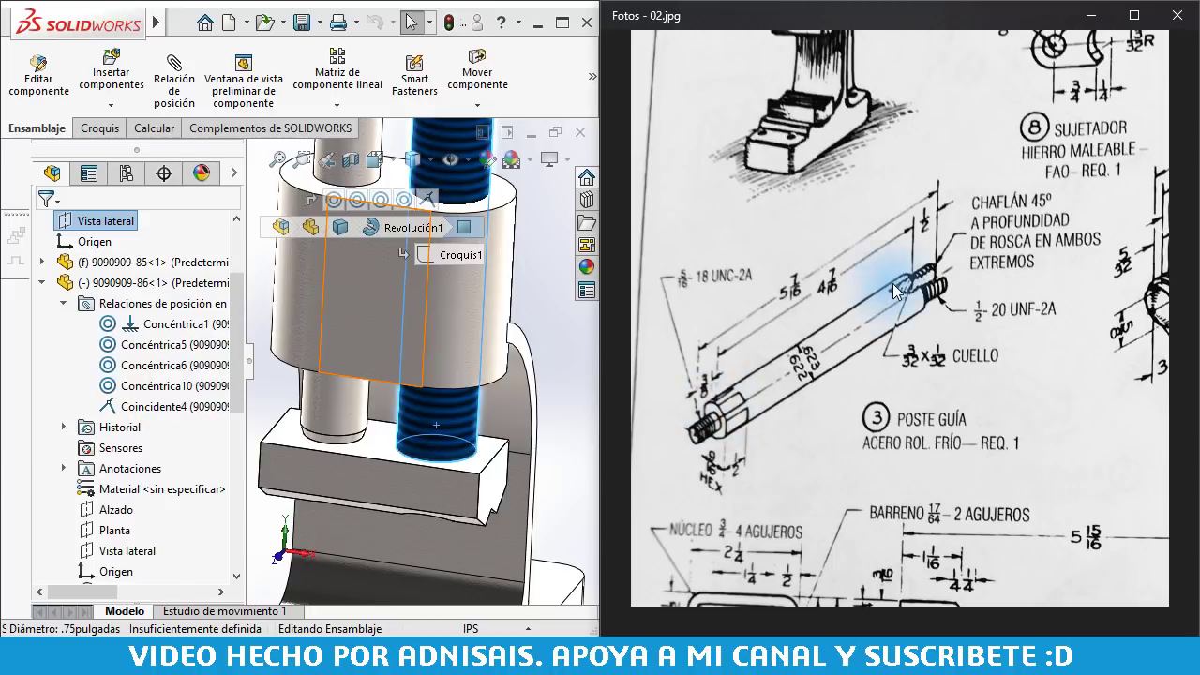
scroll(417, 342, "up", 5)
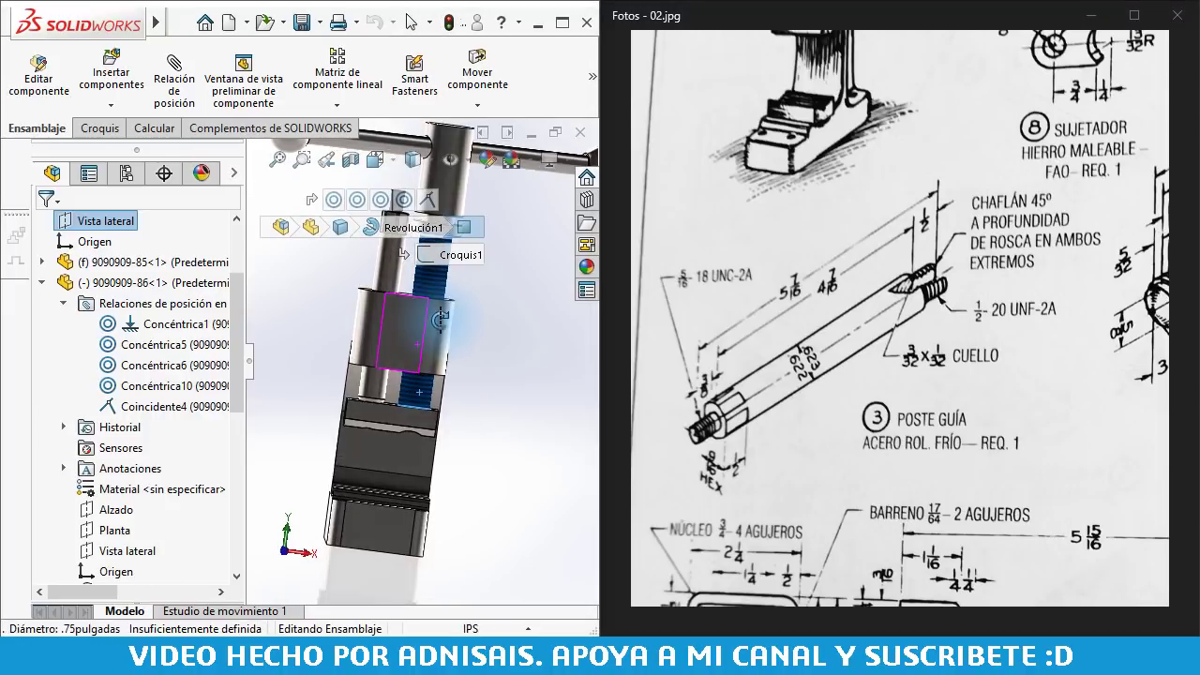
scroll(410, 331, "up", 2)
scroll(412, 330, "up", 1)
scroll(417, 328, "up", 2)
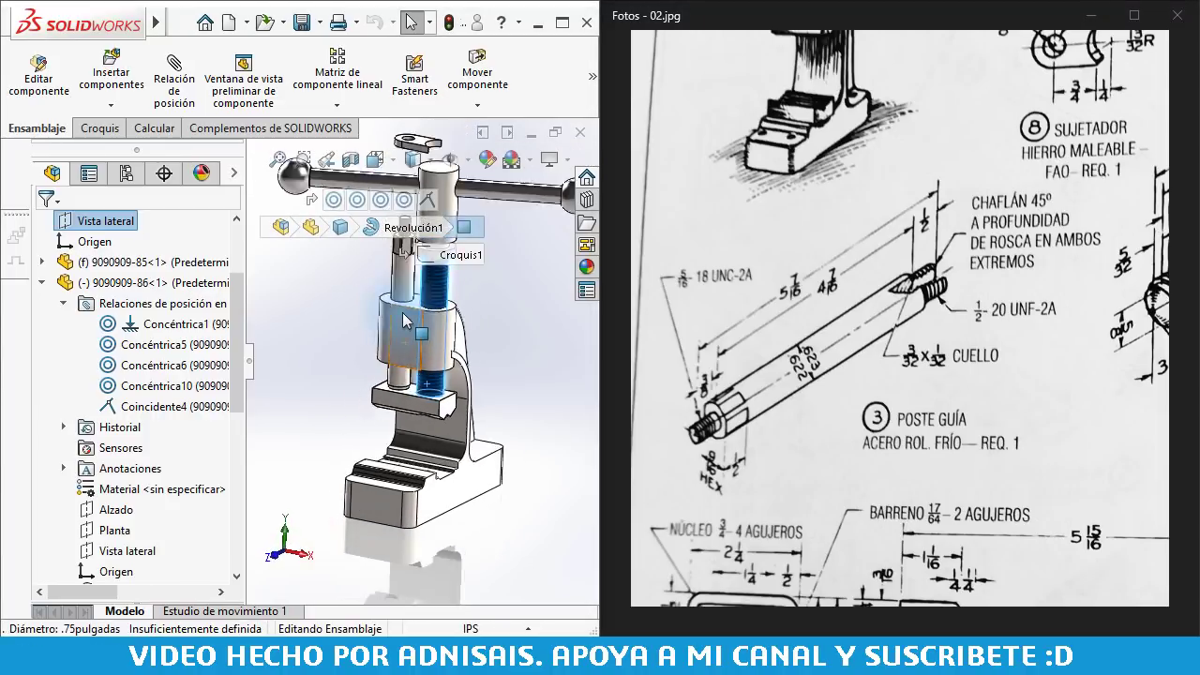
scroll(422, 325, "up", 1)
Select the threaded rod 9090909-86 and pick its Coincidente4 mate in the tree
left_click(419, 311)
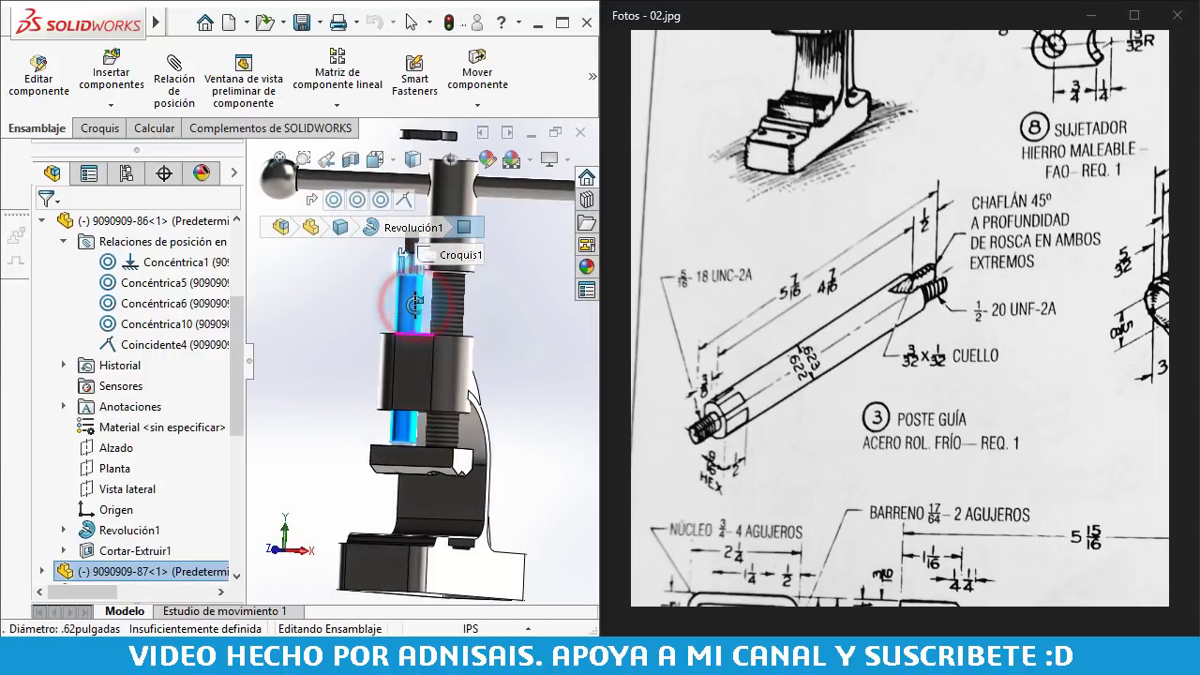
left_click(413, 316)
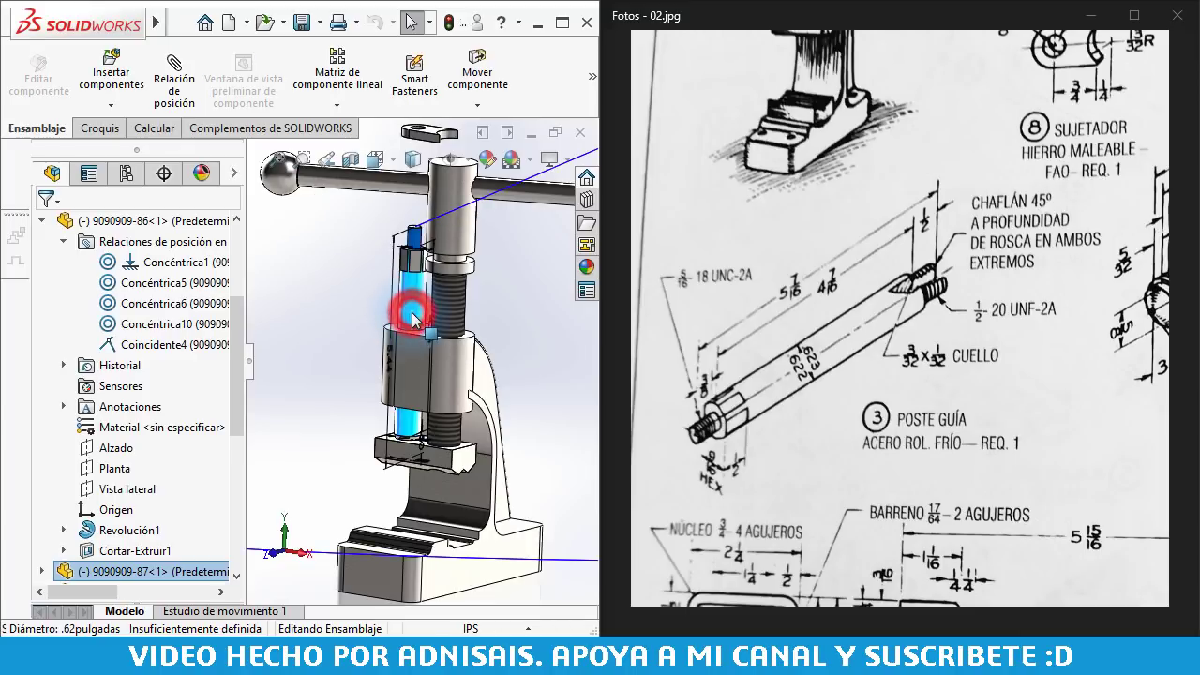
middle_click_drag(427, 328, 468, 324)
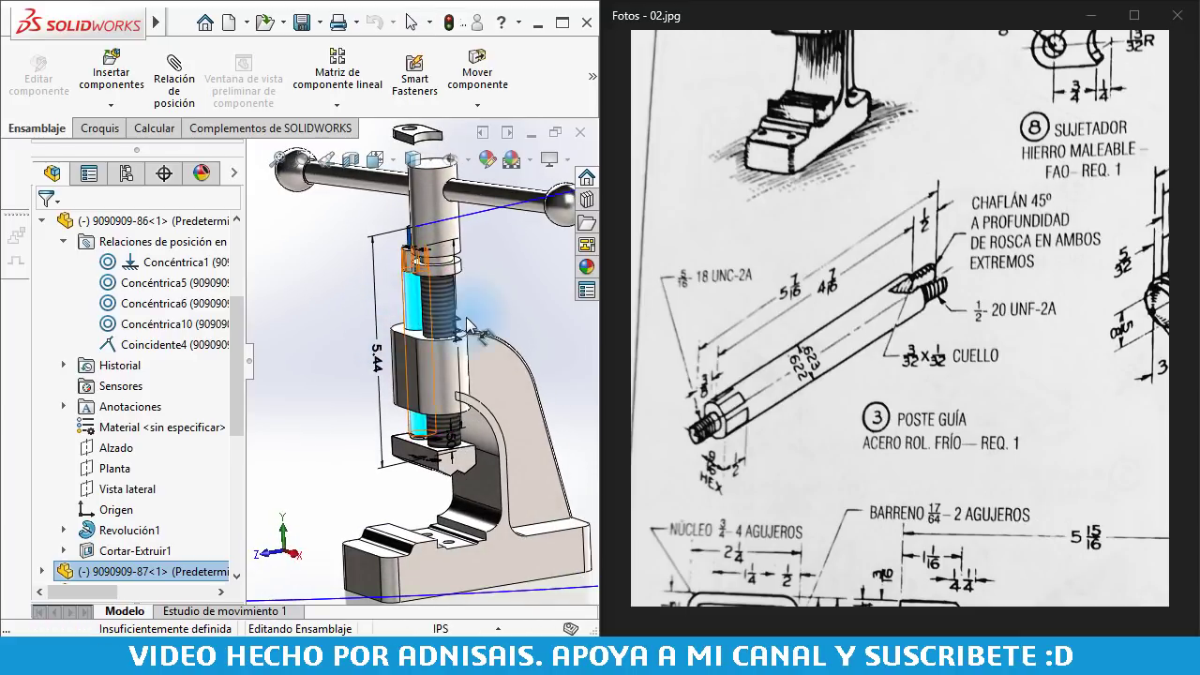
middle_click_drag(440, 303, 475, 300)
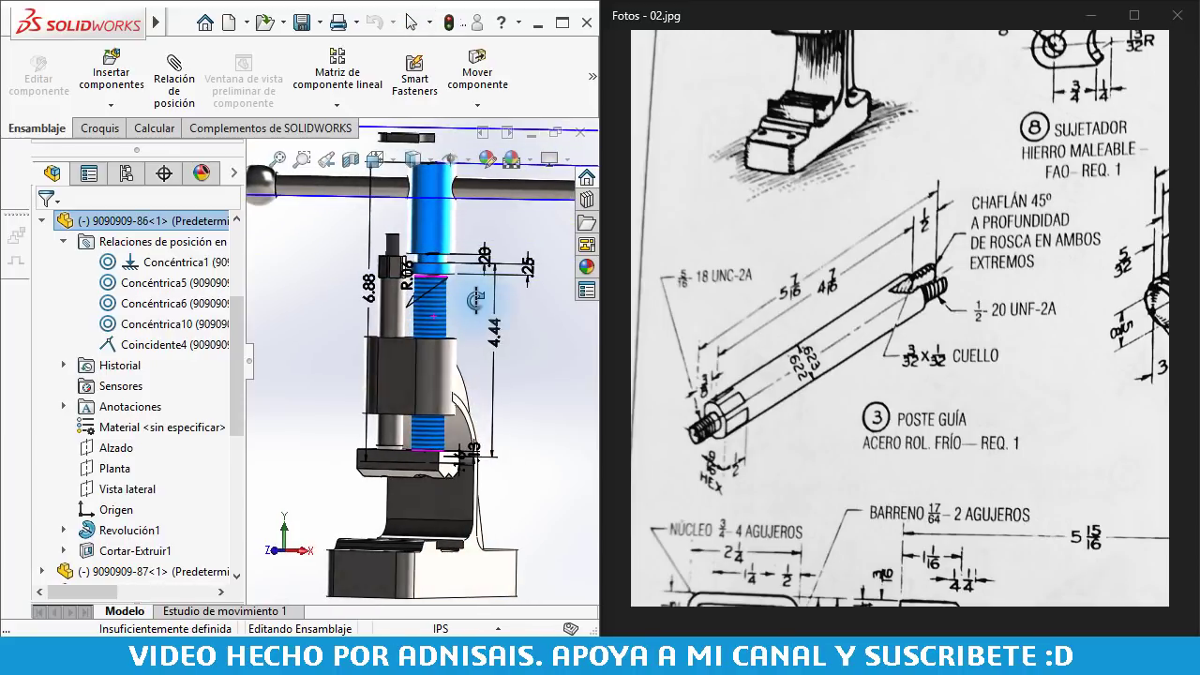
scroll(446, 456, "down", 5)
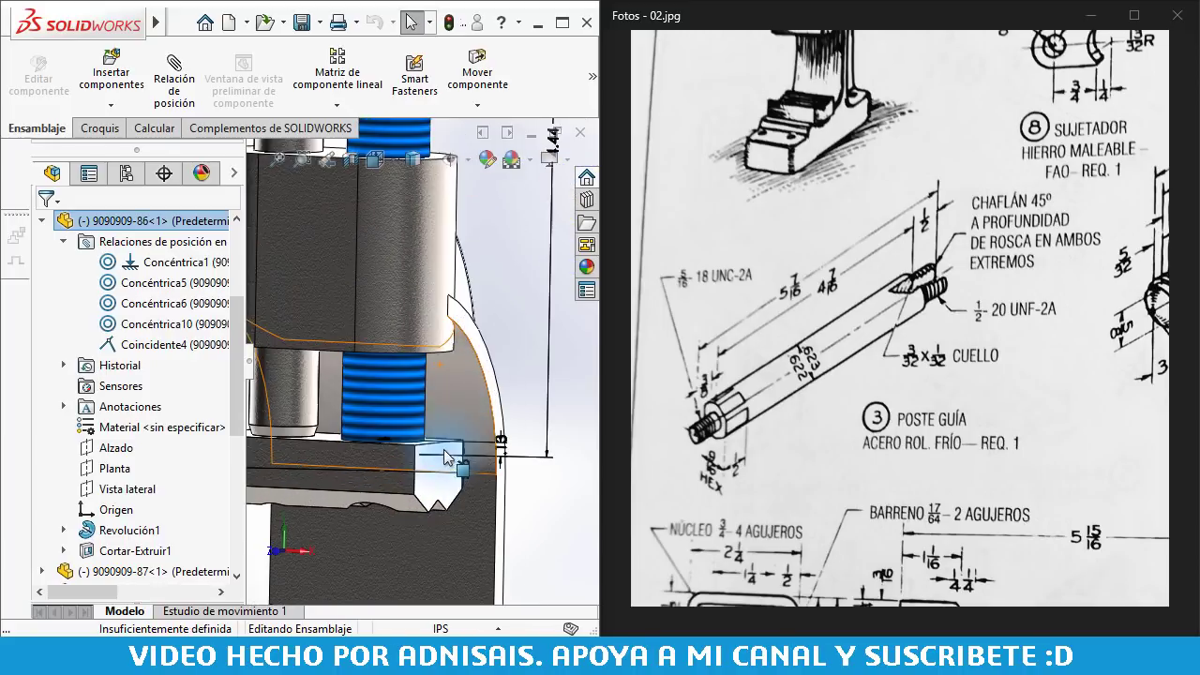
left_click(373, 412)
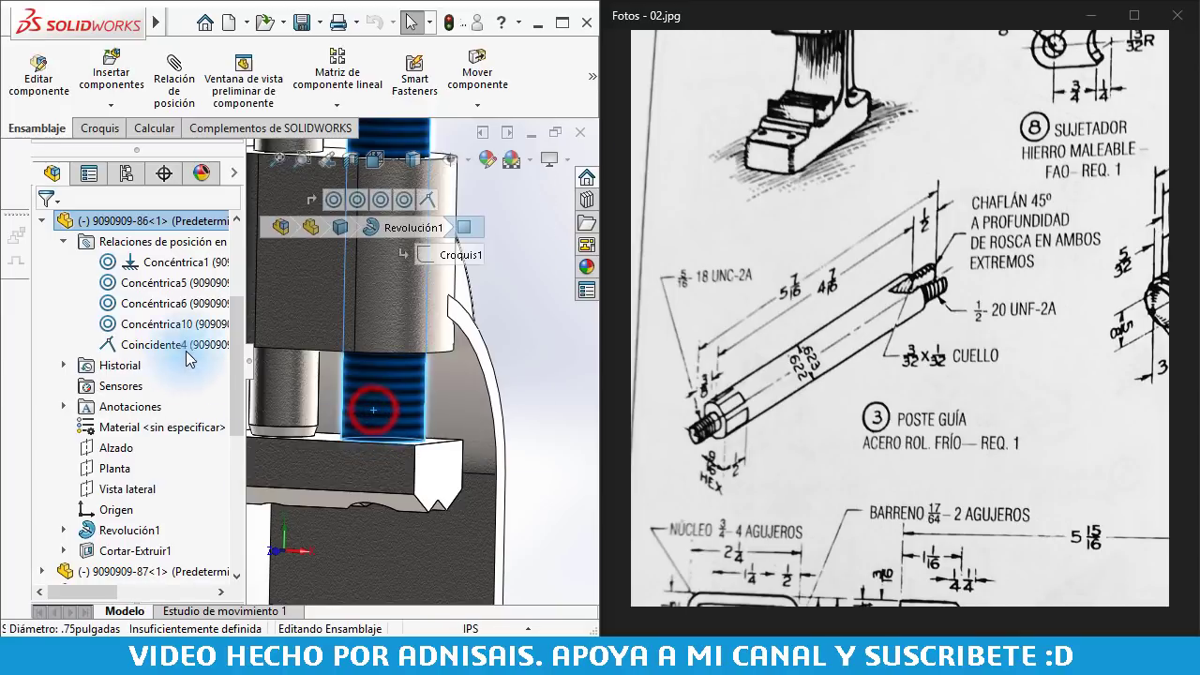
left_click(99, 221)
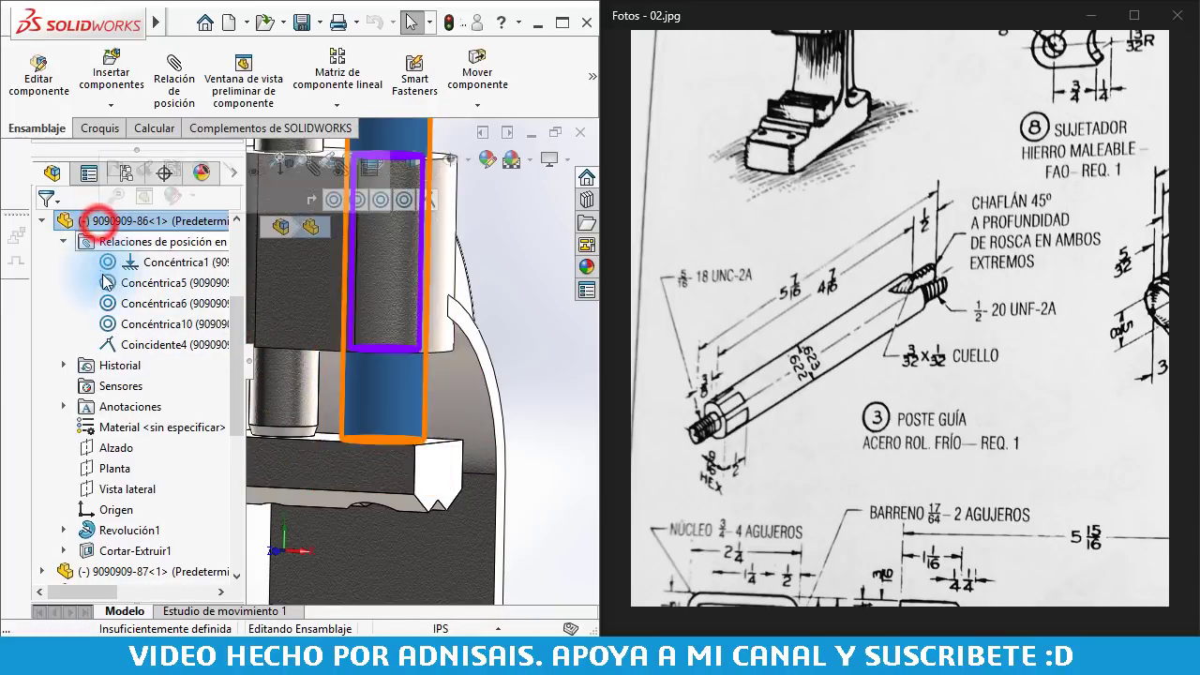
left_click(119, 343)
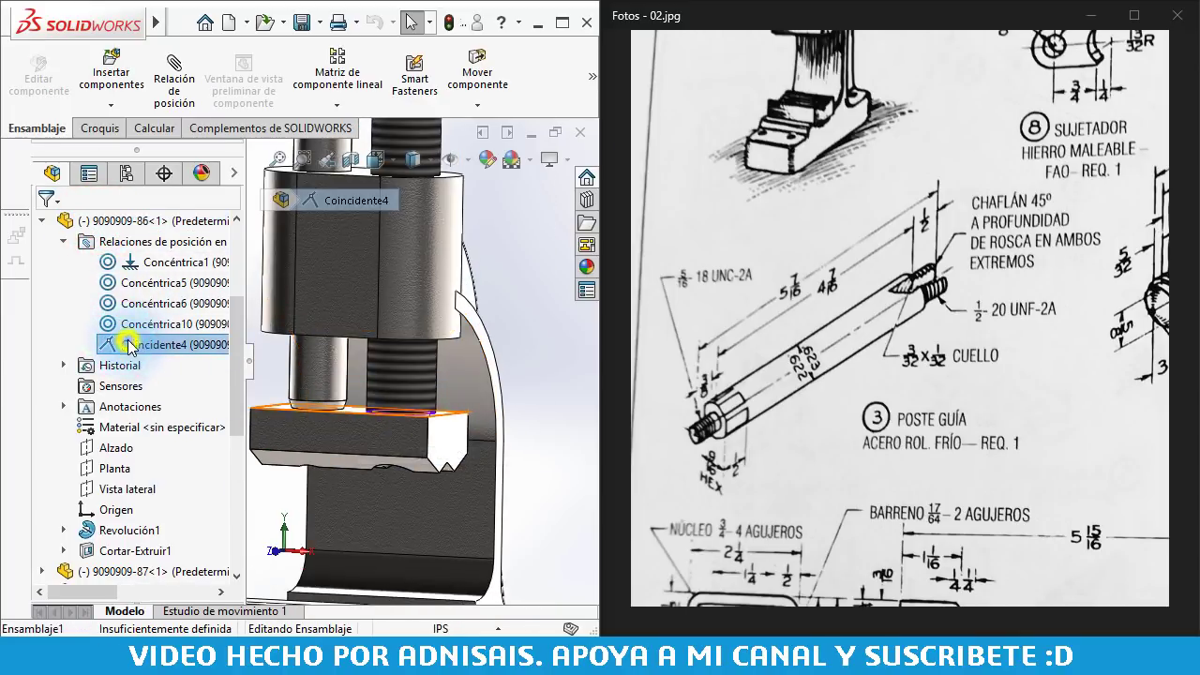
Delete the Coincidente4 mate from the threaded rod, confirming with Sí
right_click(129, 345)
left_click(178, 384)
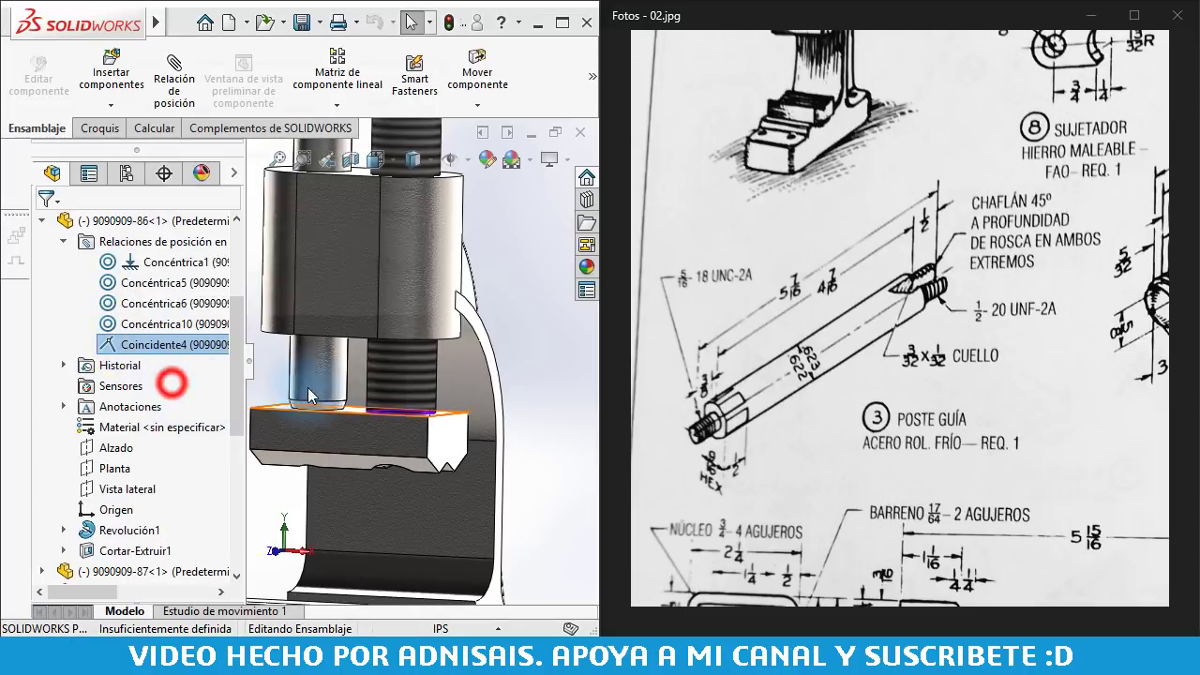
left_click(404, 111)
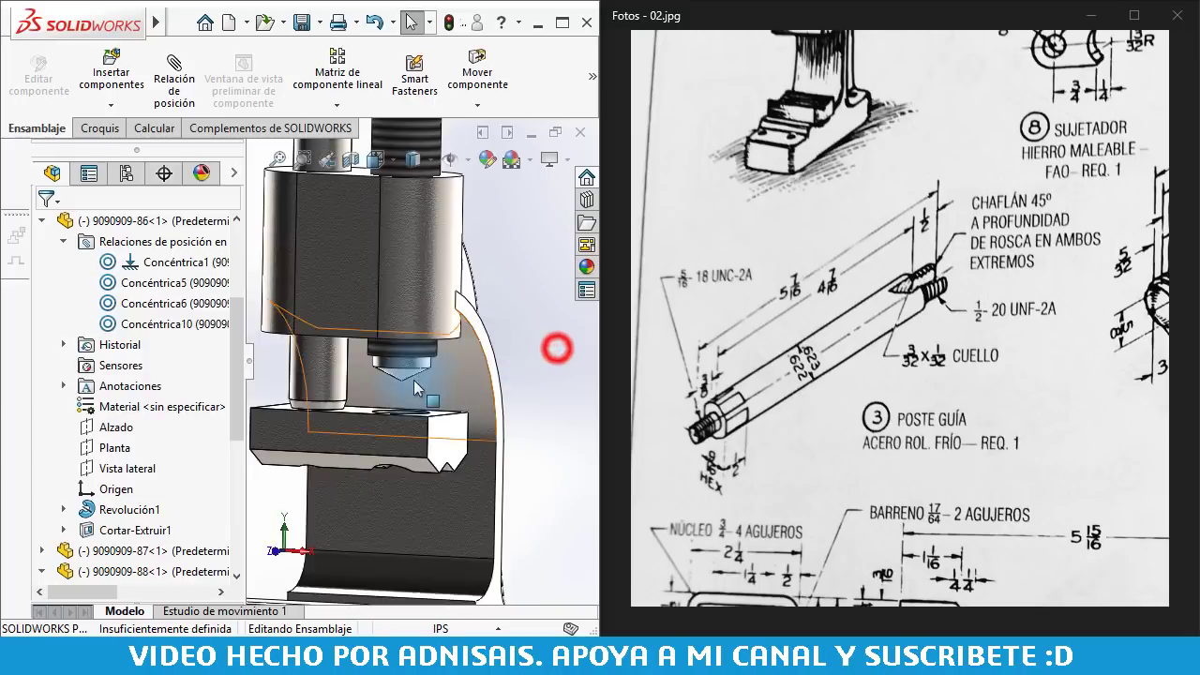
Open the rod part 9090909-86 on its own from the rod's face (Abrir pieza)
scroll(394, 370, "down", 2)
left_click(394, 364)
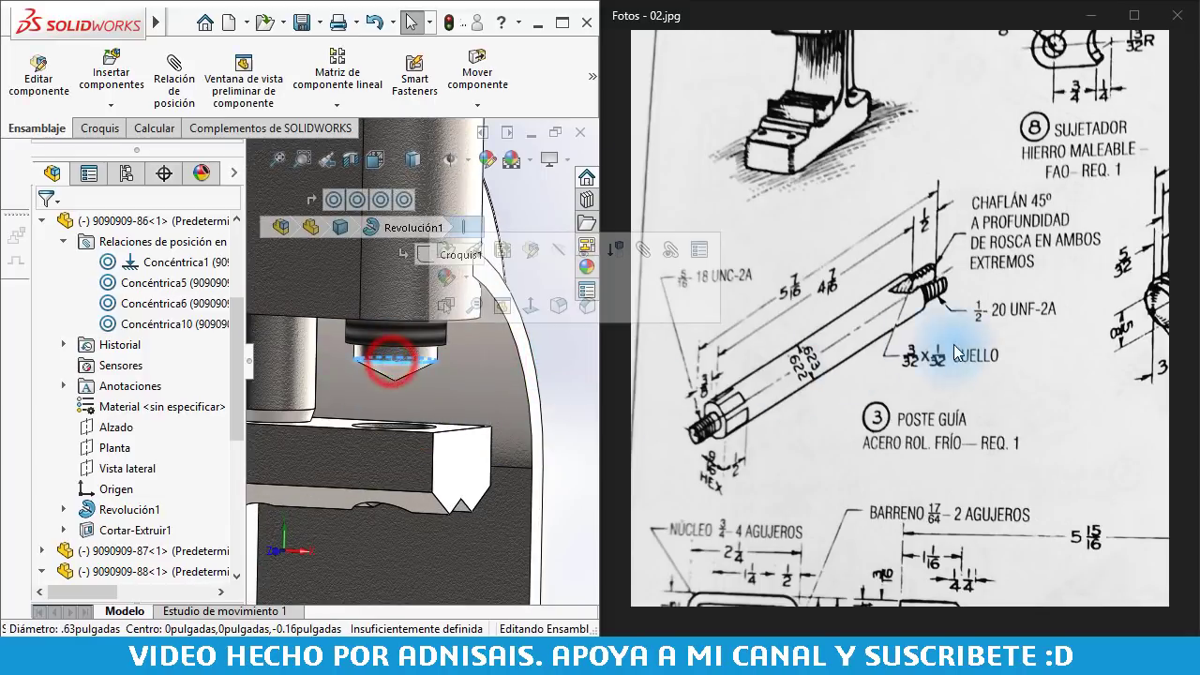
scroll(823, 366, "up", 2)
left_click_drag(823, 366, 761, 392)
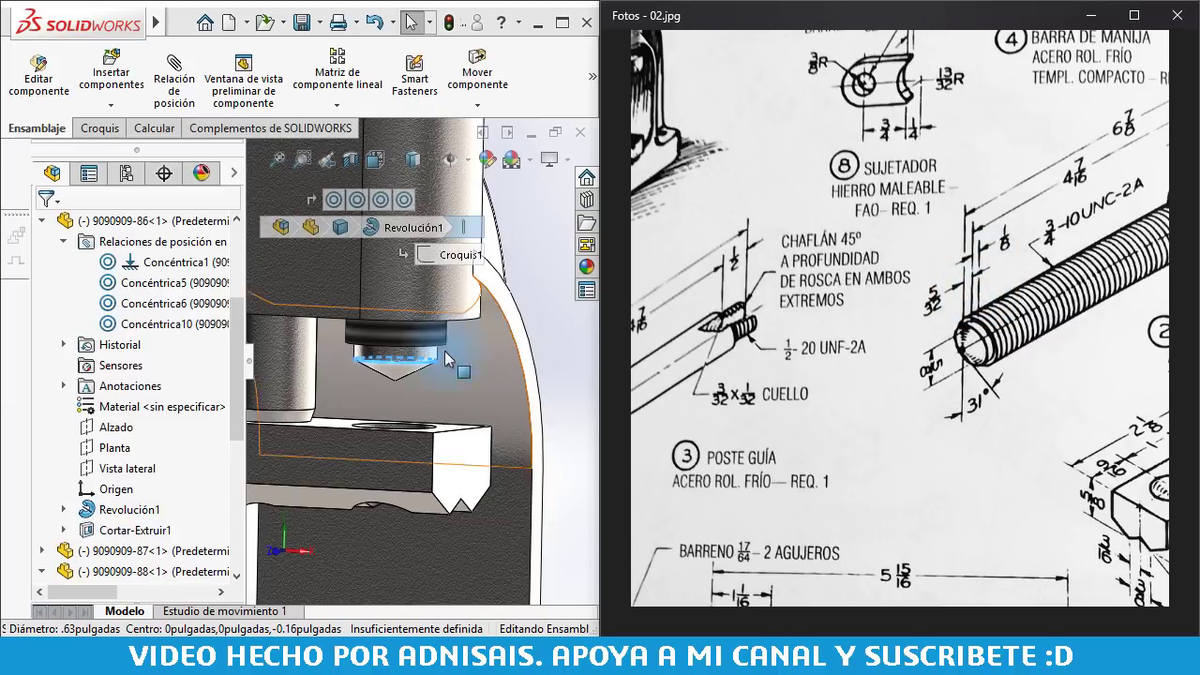
left_click(405, 345)
left_click(395, 338)
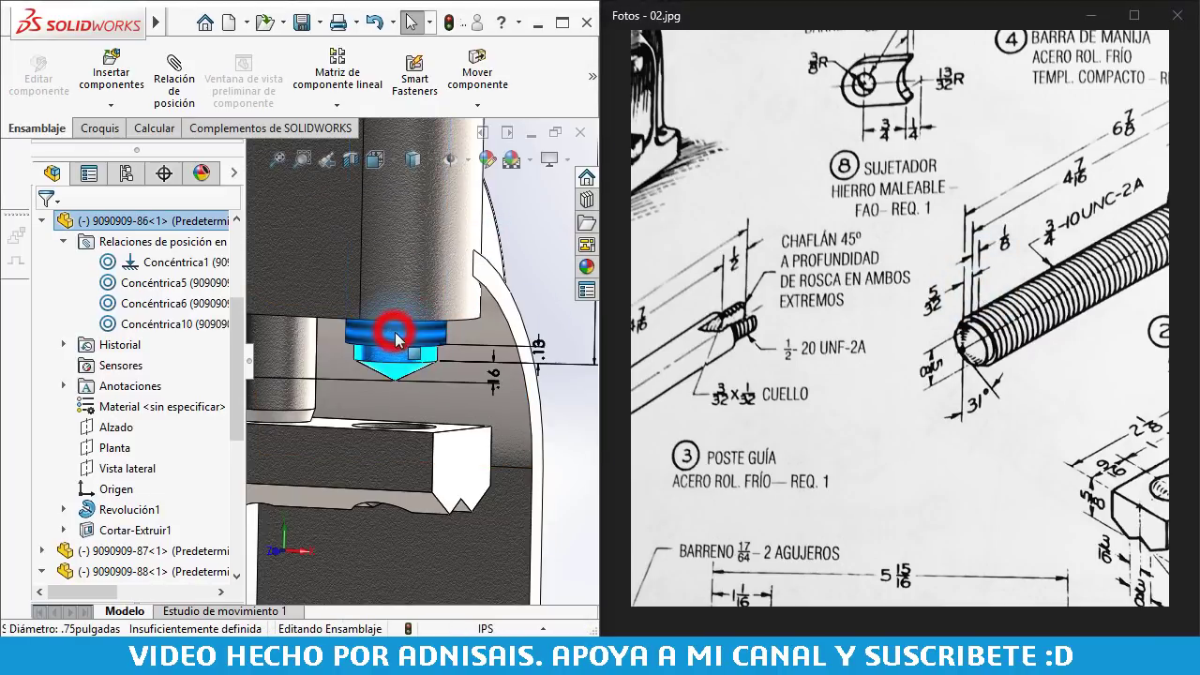
scroll(439, 345, "up", 3)
scroll(385, 253, "up", 2)
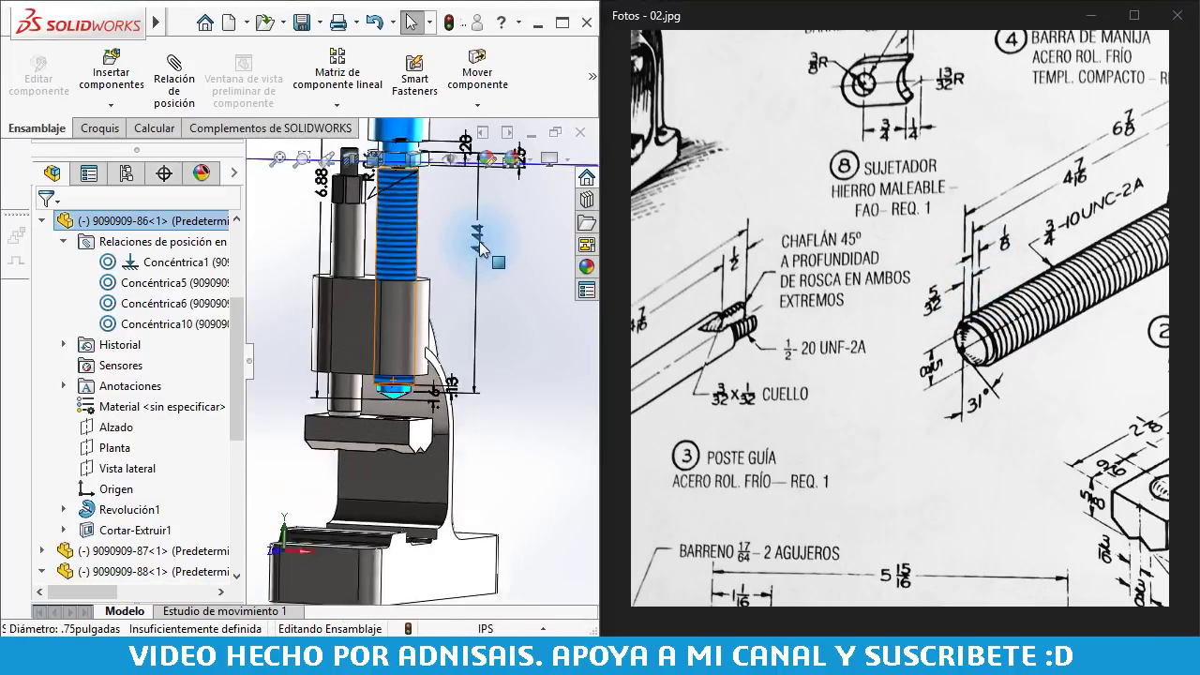
right_click(384, 253)
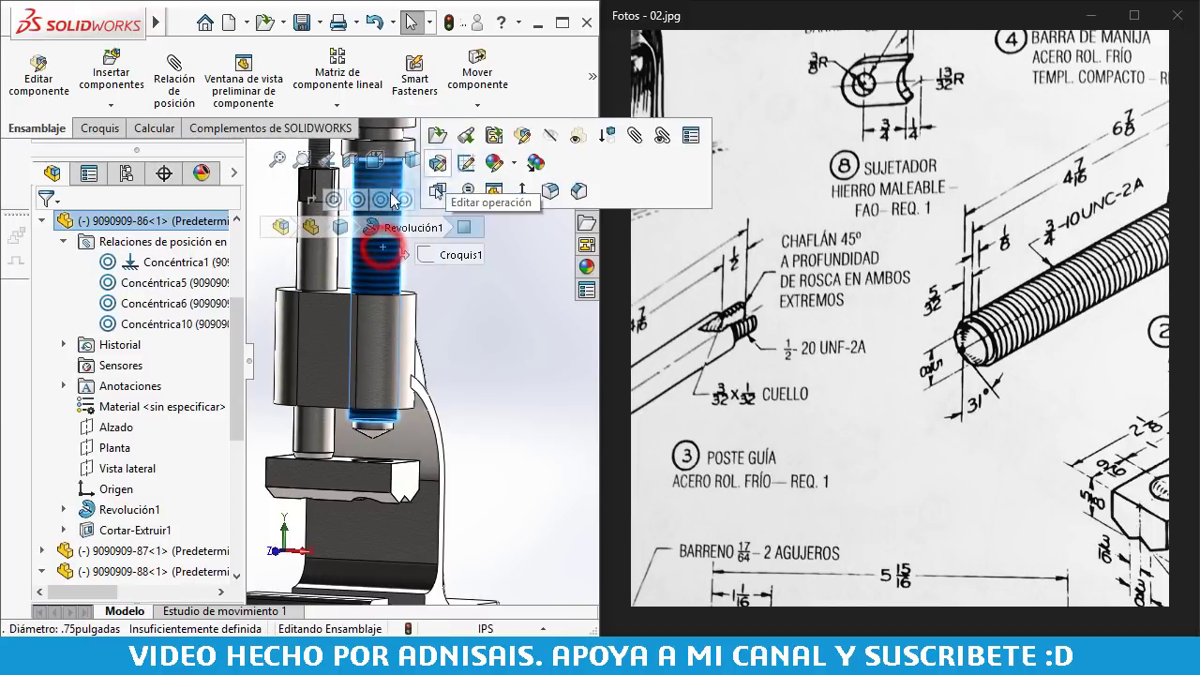
left_click(434, 143)
Edit sketch Croquis1 under Revolución1 and move its length dimension clear of the profile
left_click(370, 384)
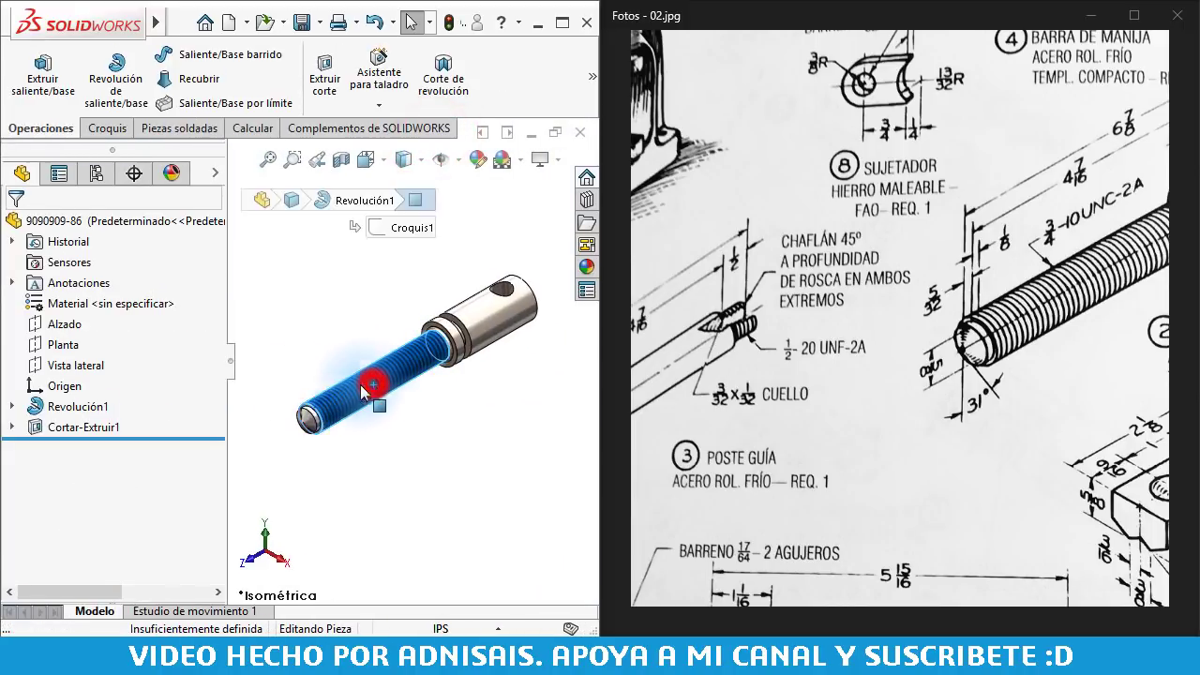
left_click(12, 406)
left_click(75, 427)
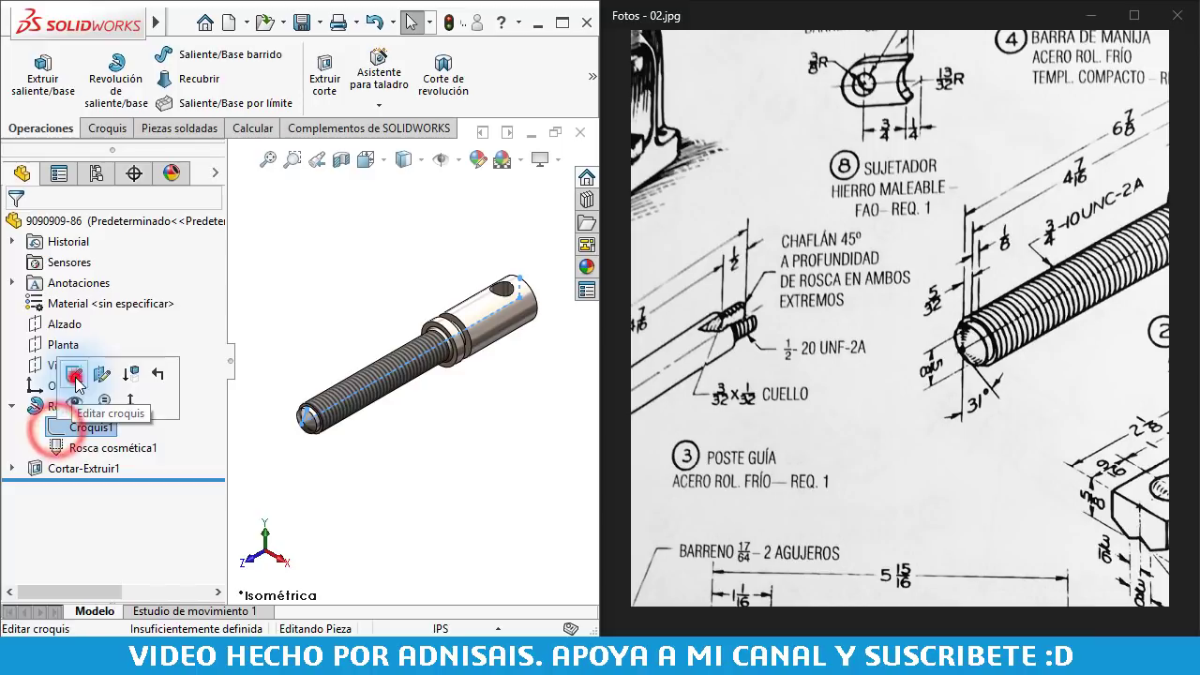
left_click(95, 380)
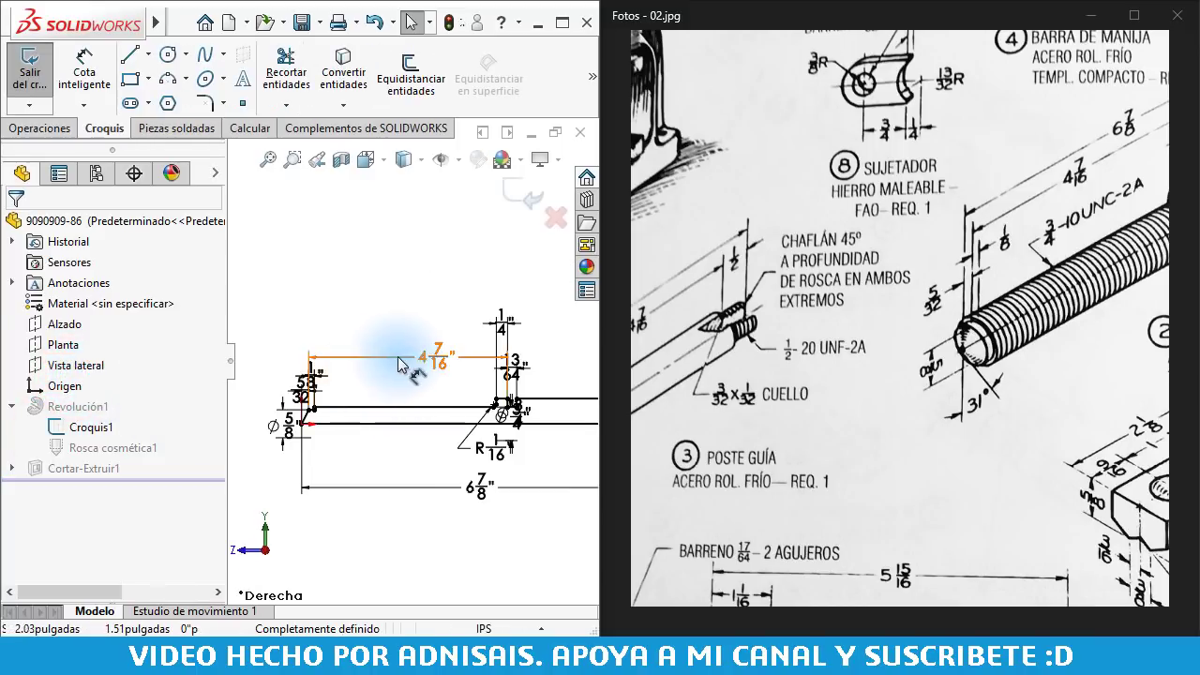
left_click_drag(425, 302, 431, 253)
scroll(496, 423, "down", 3)
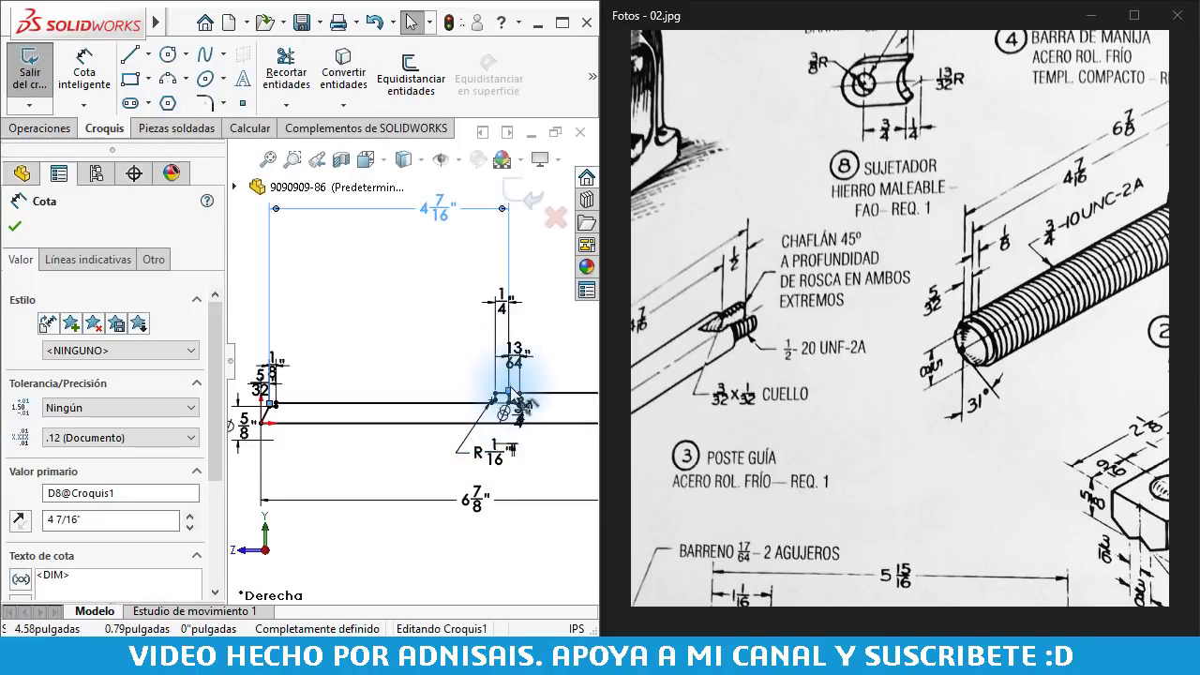
scroll(487, 407, "down", 2)
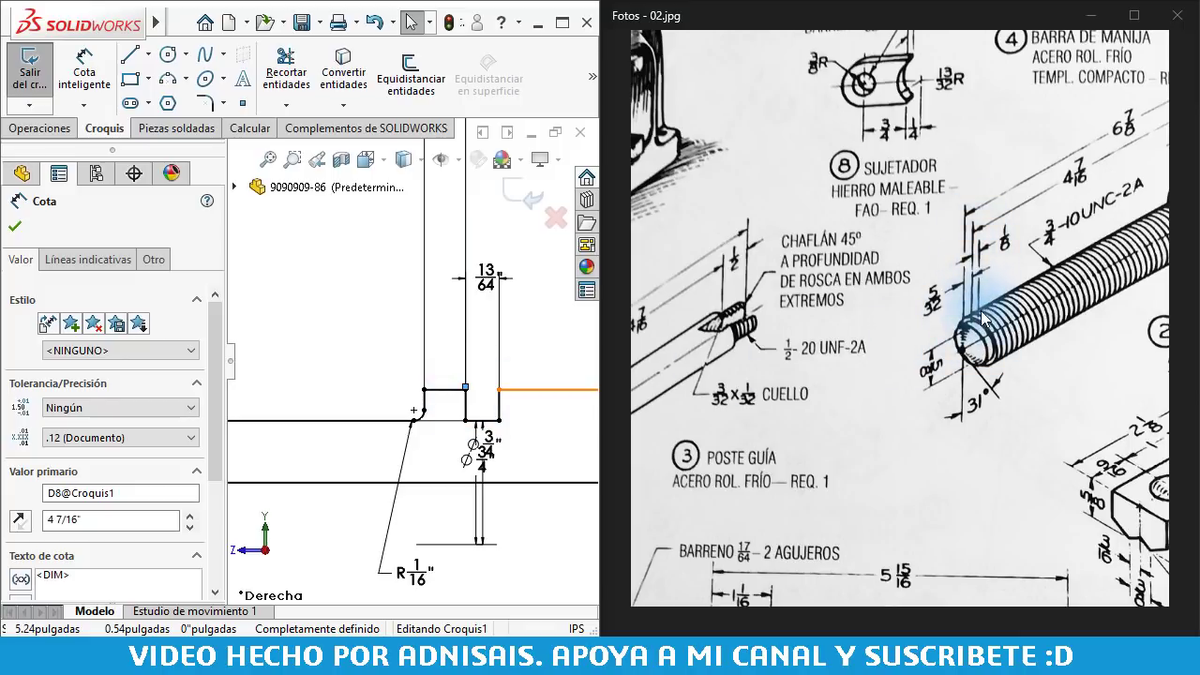
scroll(451, 316, "up", 2)
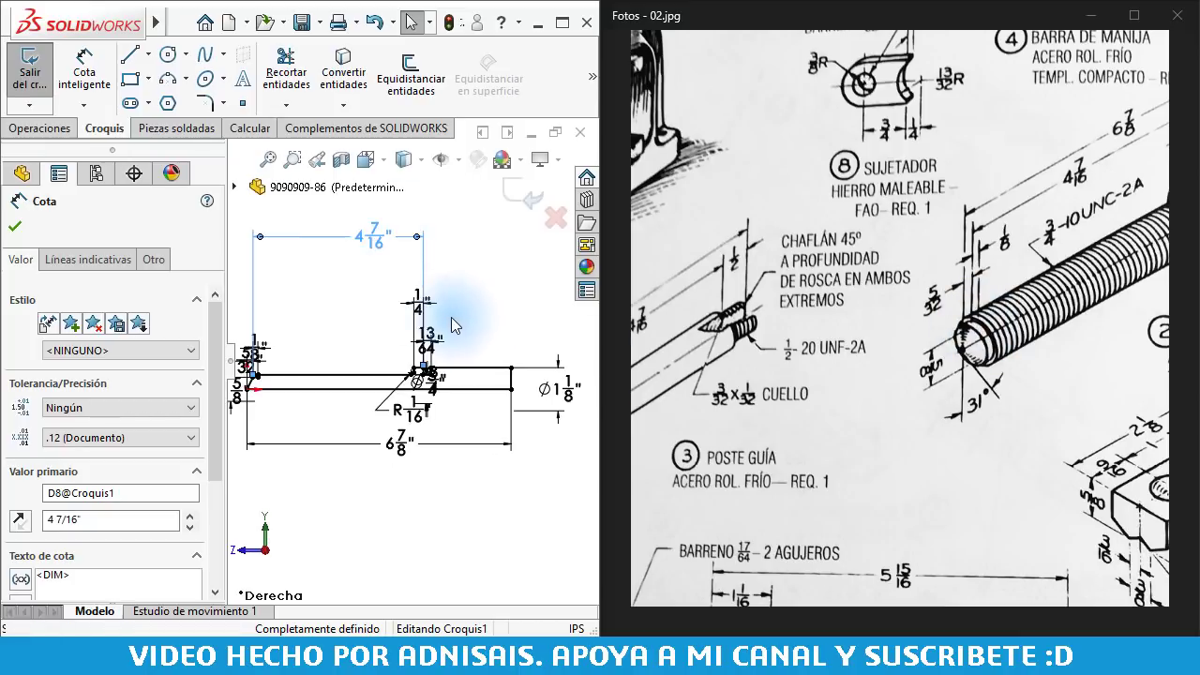
scroll(351, 310, "up", 1)
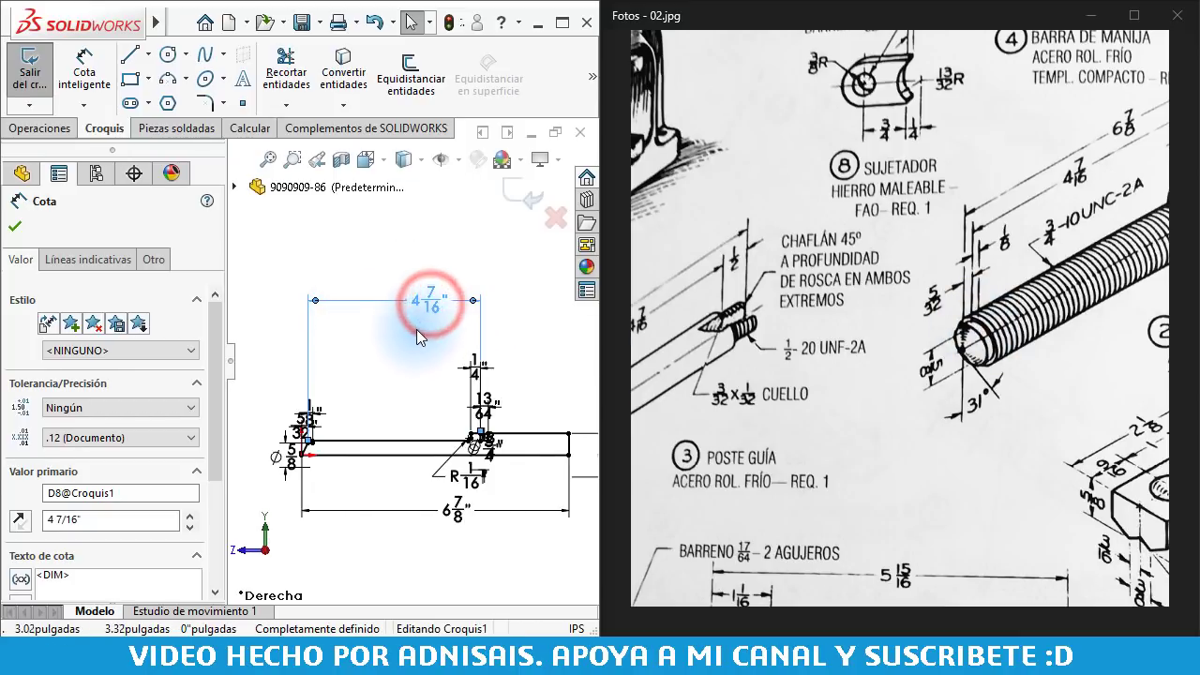
key("Escape")
Change the 4 5/16" length dimension to 4 7/16" and exit the sketch to rebuild
right_click_drag(385, 484, 415, 339)
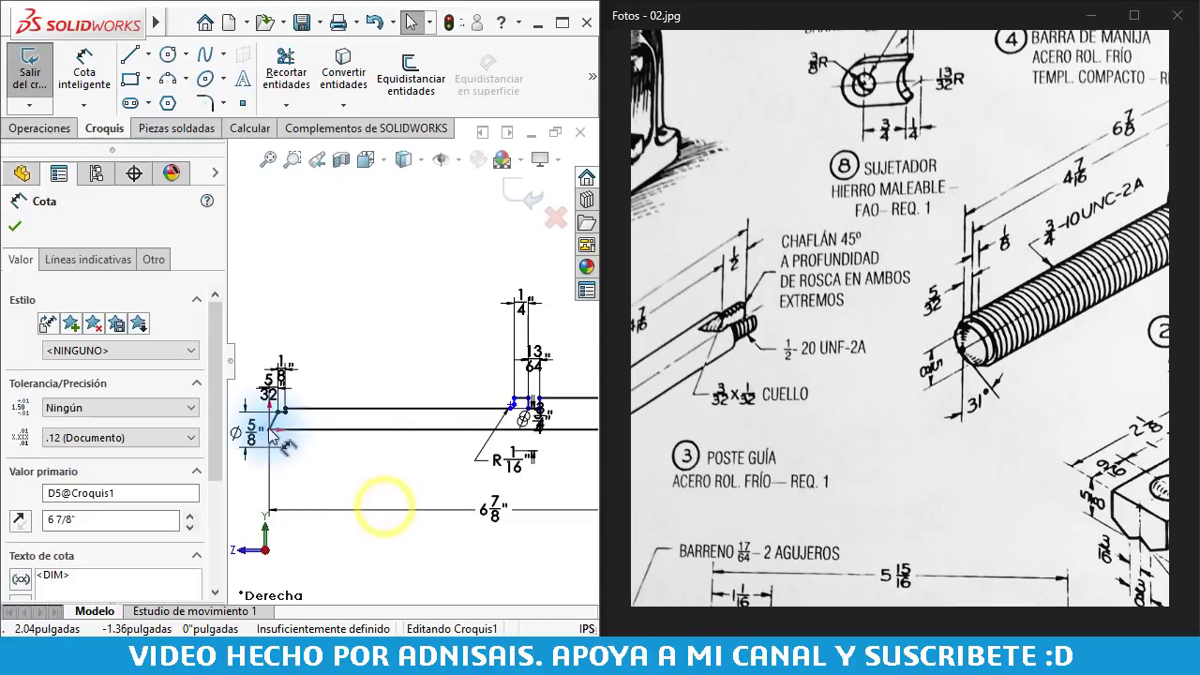
scroll(268, 398, "down", 3)
scroll(272, 409, "down", 2)
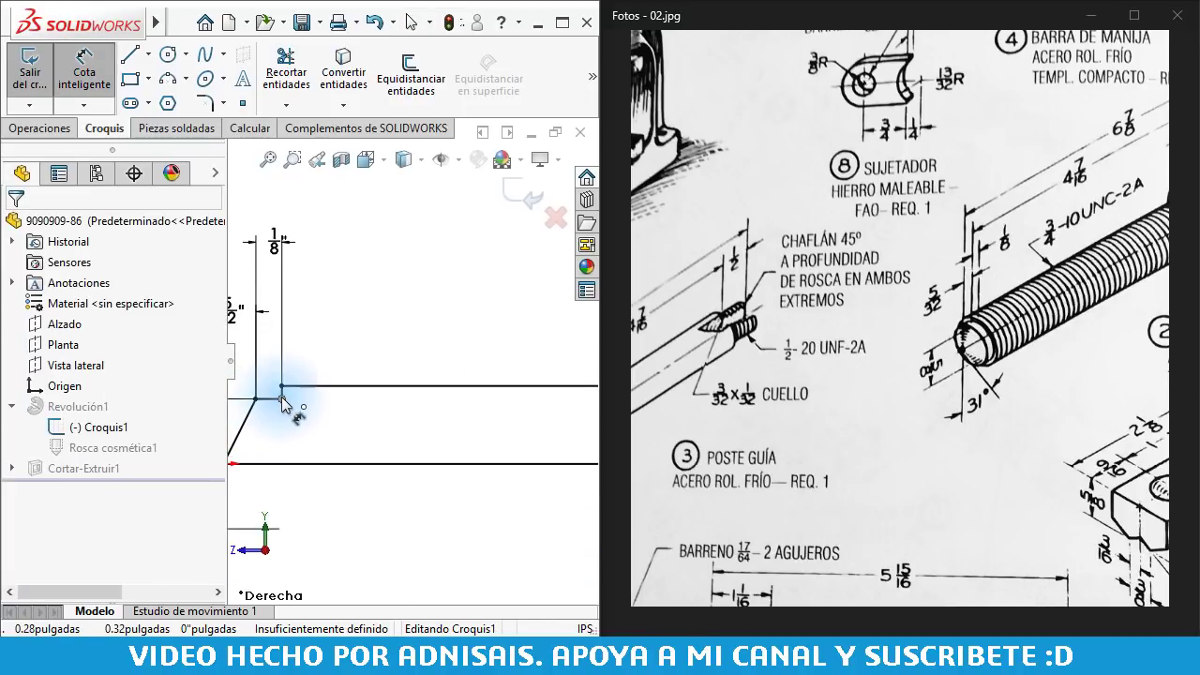
left_click(284, 394)
scroll(522, 348, "up", 3)
scroll(563, 343, "up", 2)
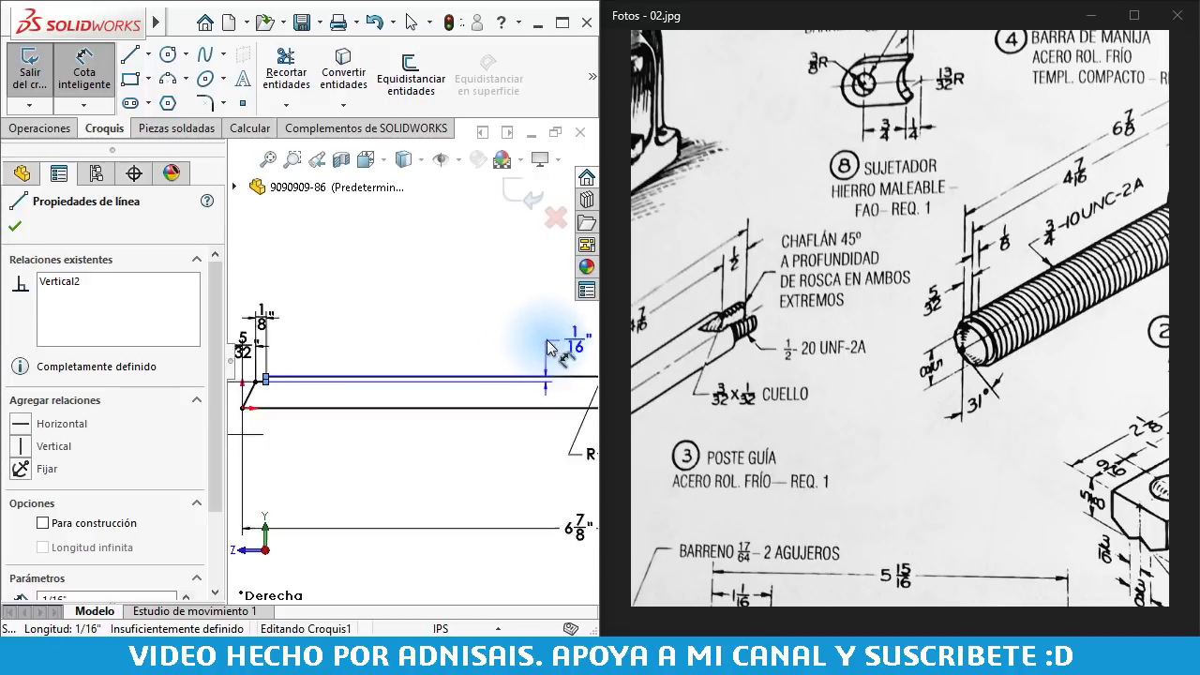
scroll(547, 347, "down", 2)
scroll(507, 403, "down", 2)
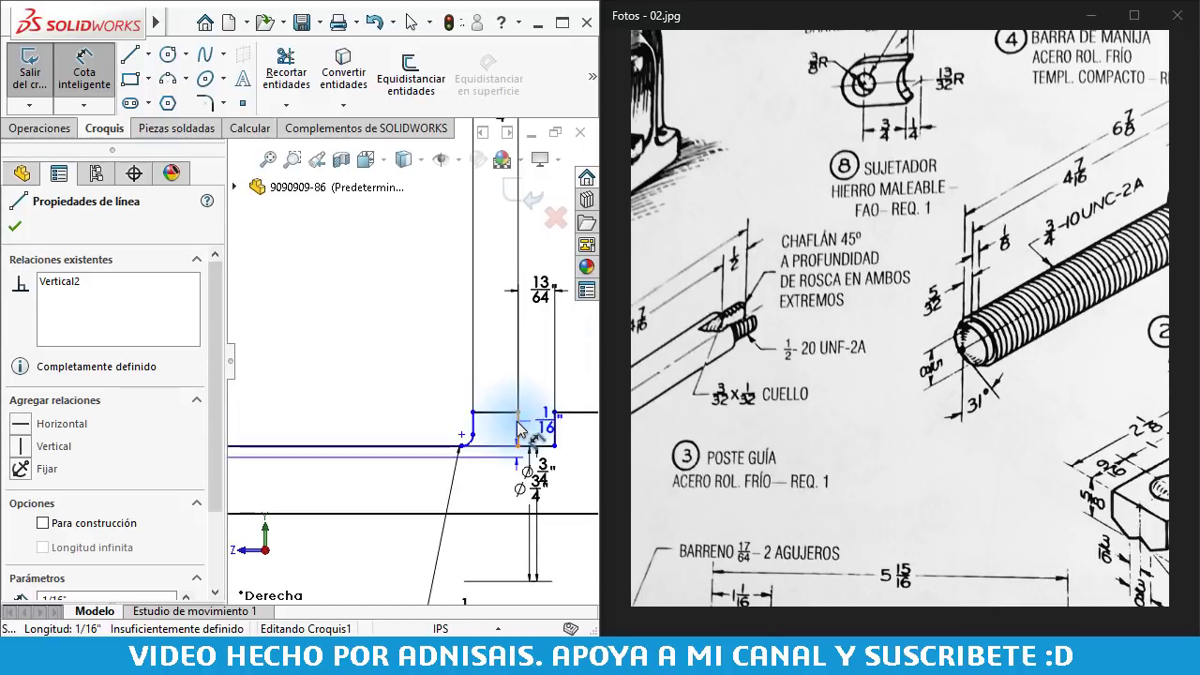
left_click(514, 433)
scroll(413, 364, "up", 3)
left_click(354, 298)
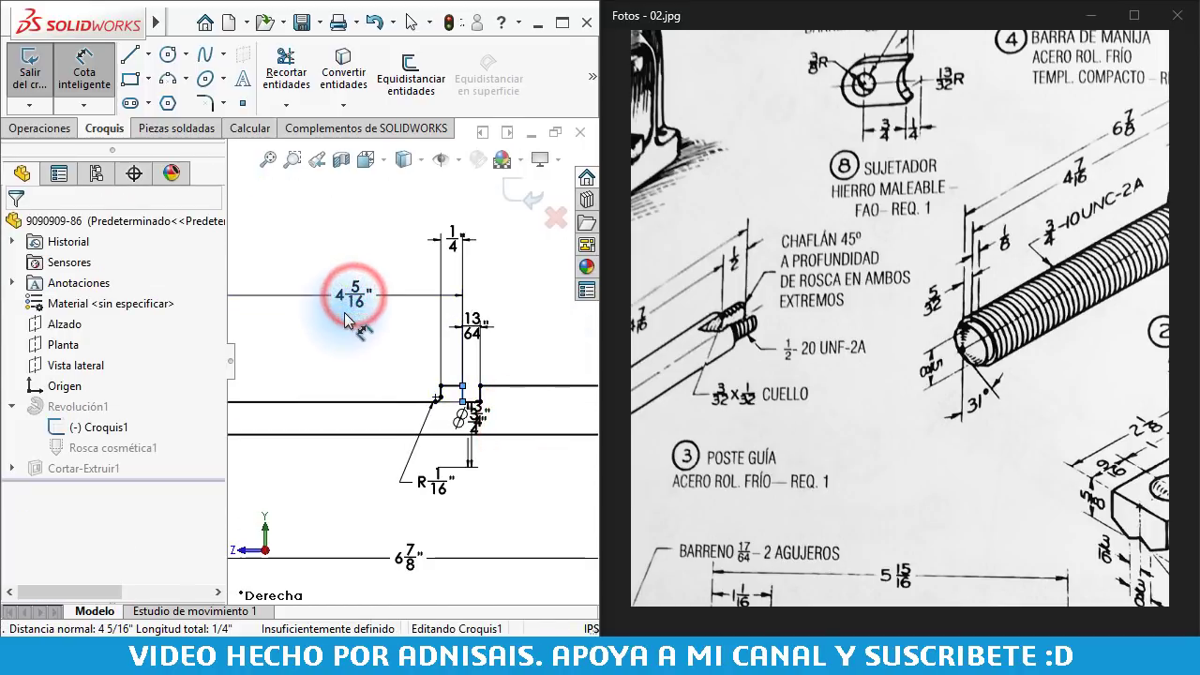
double_click(354, 298)
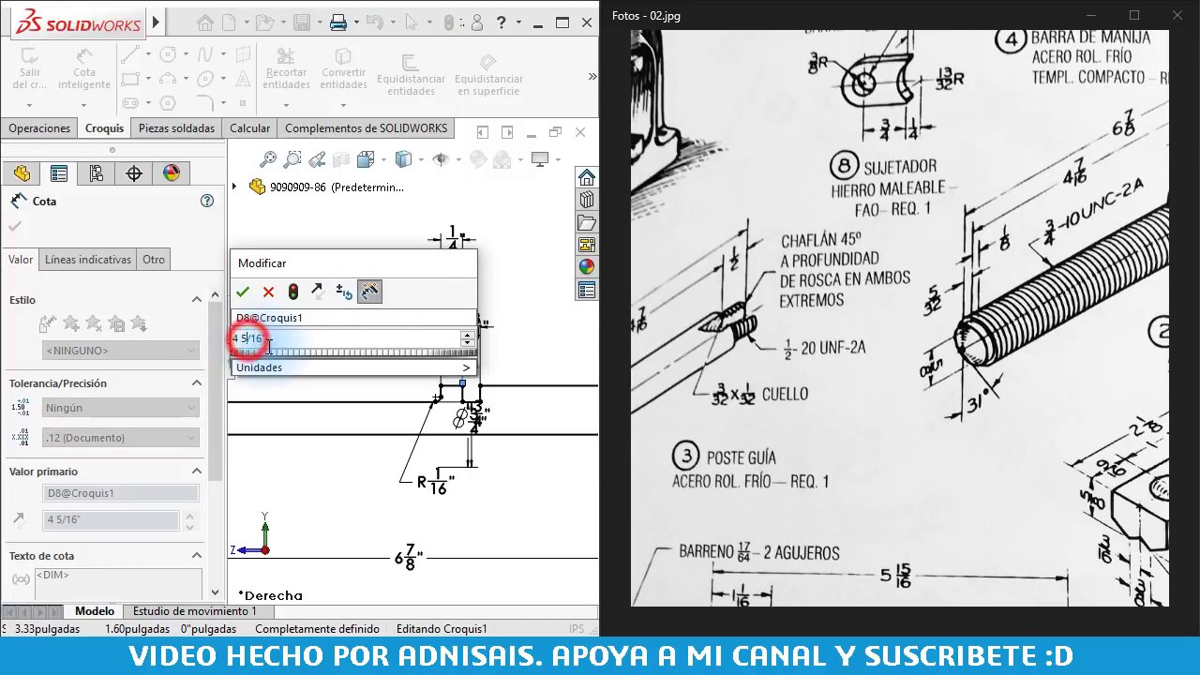
key("Return")
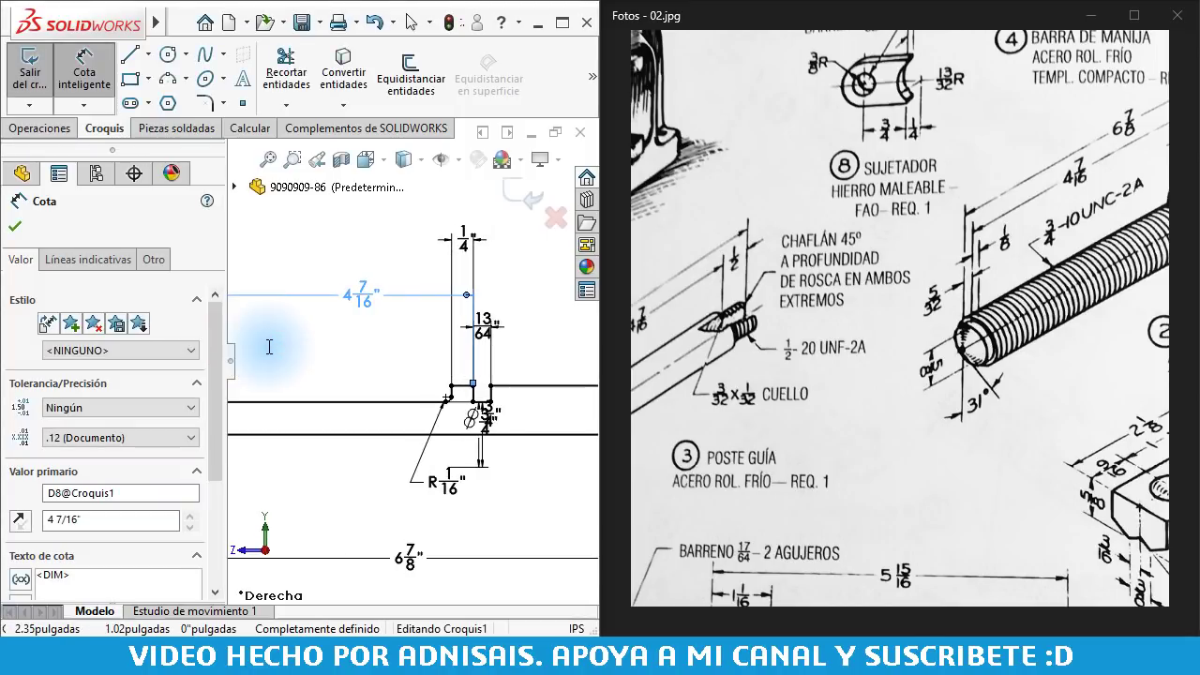
left_click(514, 194)
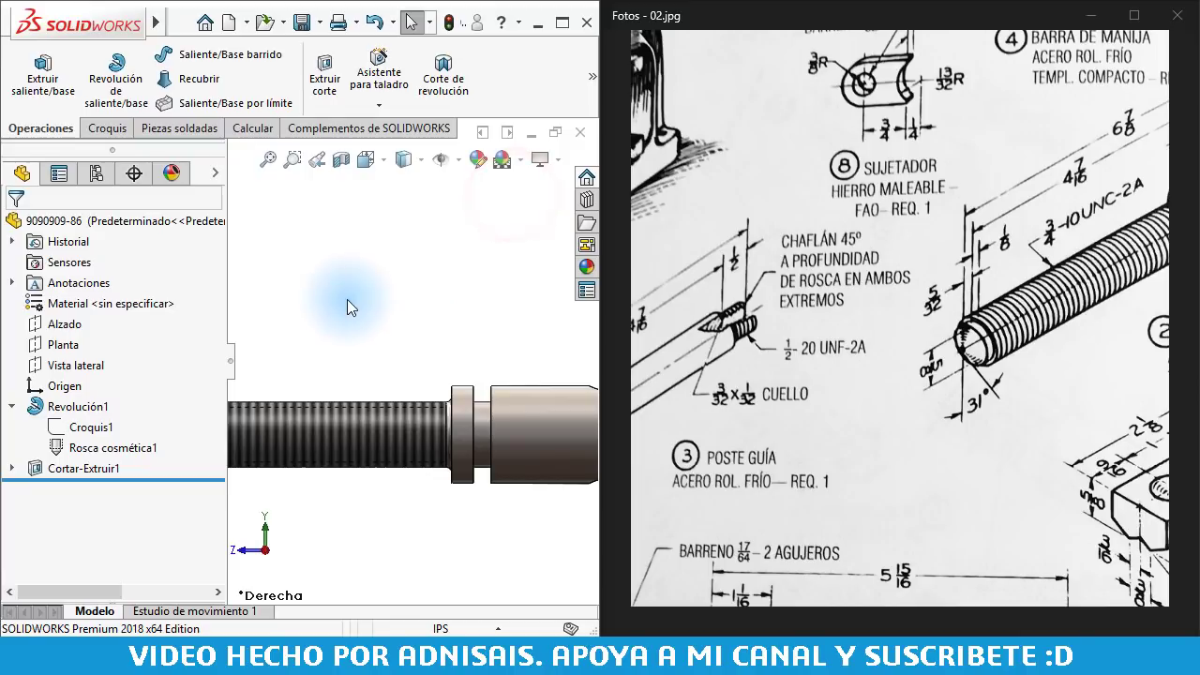
Return to the press assembly and accept rebuilding it with the updated rod
key("ctrl+Tab")
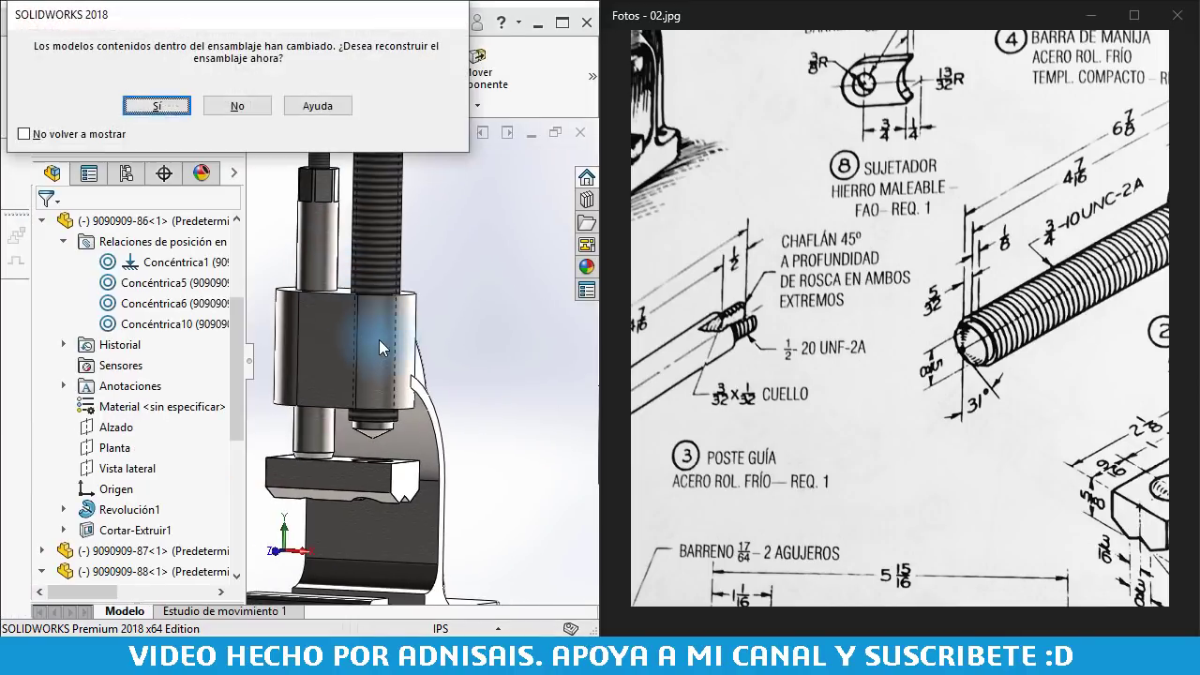
left_click(178, 109)
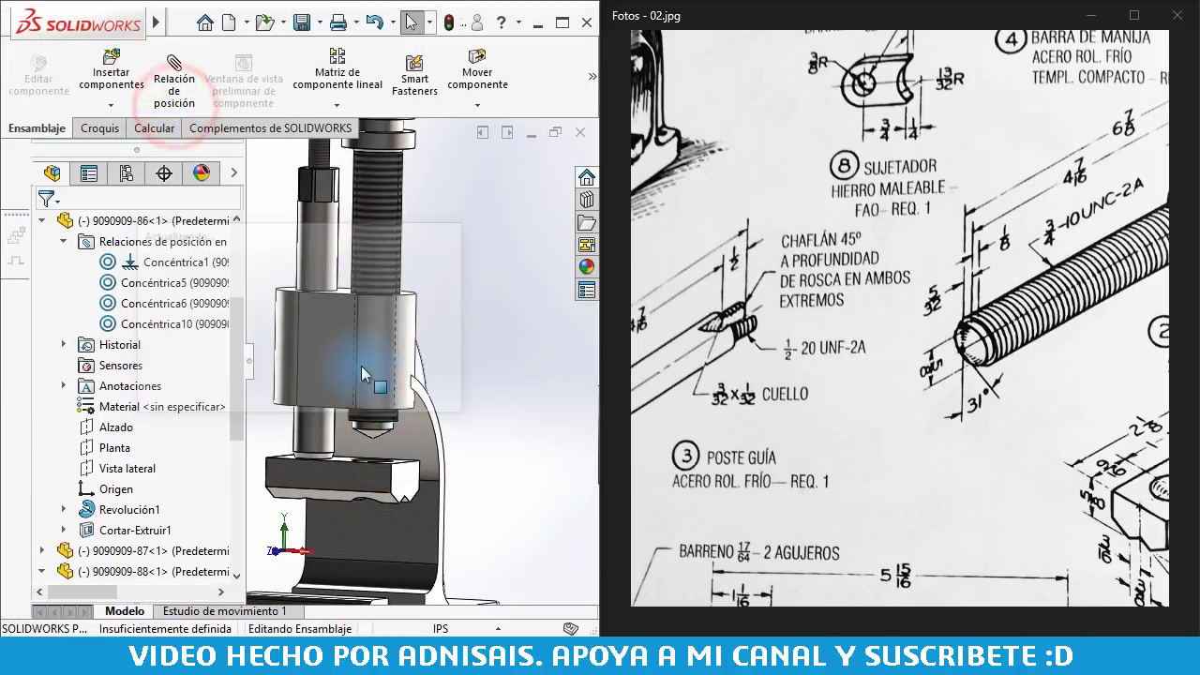
scroll(373, 421, "down", 2)
scroll(379, 427, "down", 2)
scroll(384, 417, "down", 2)
scroll(361, 425, "down", 2)
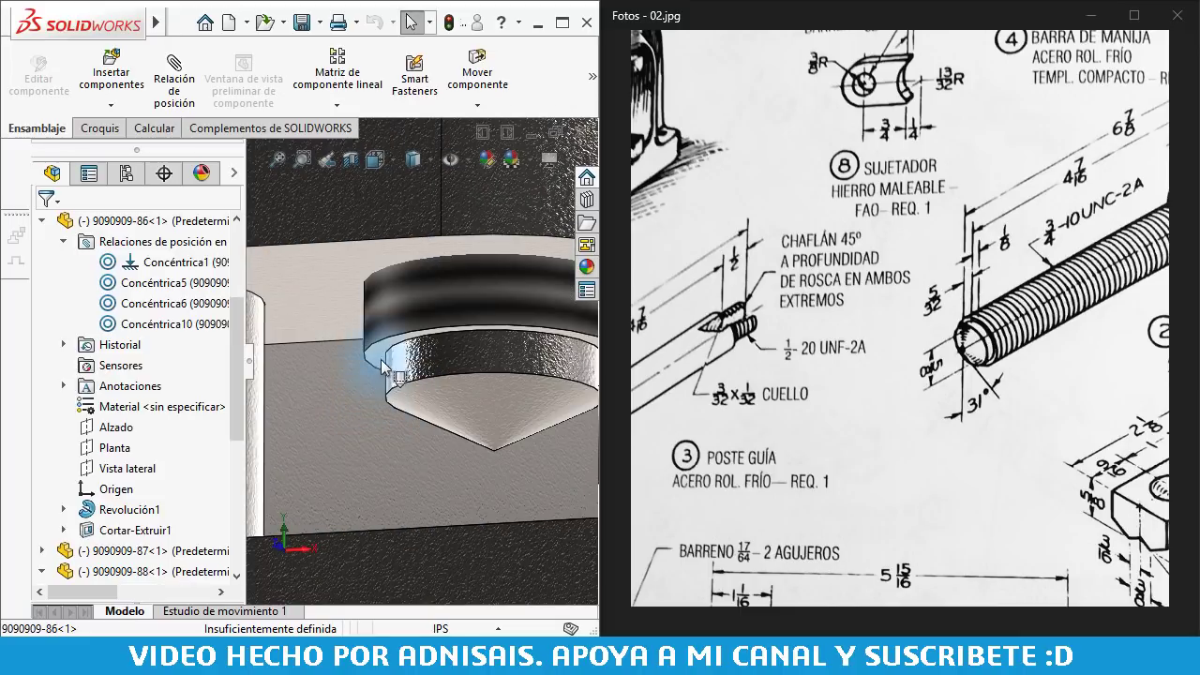
Inspect the rebuilt threaded rod and base plate from top and side views
left_click(376, 350)
middle_click_drag(438, 409, 419, 480)
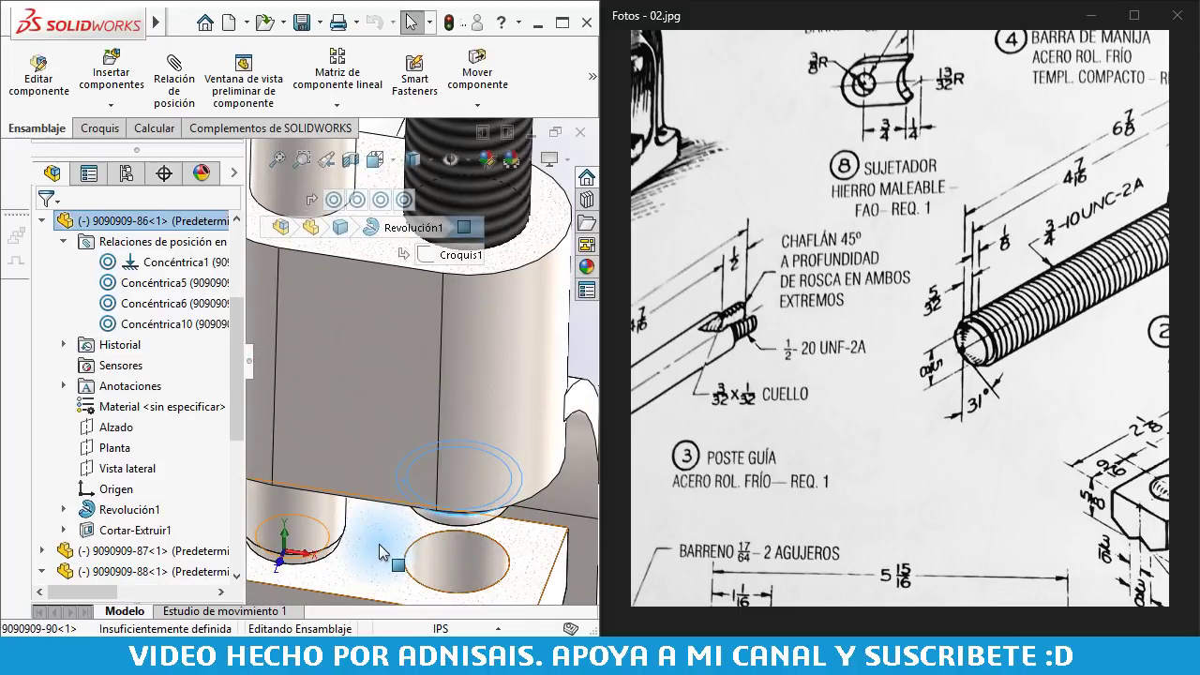
left_click(405, 530)
left_click(424, 526)
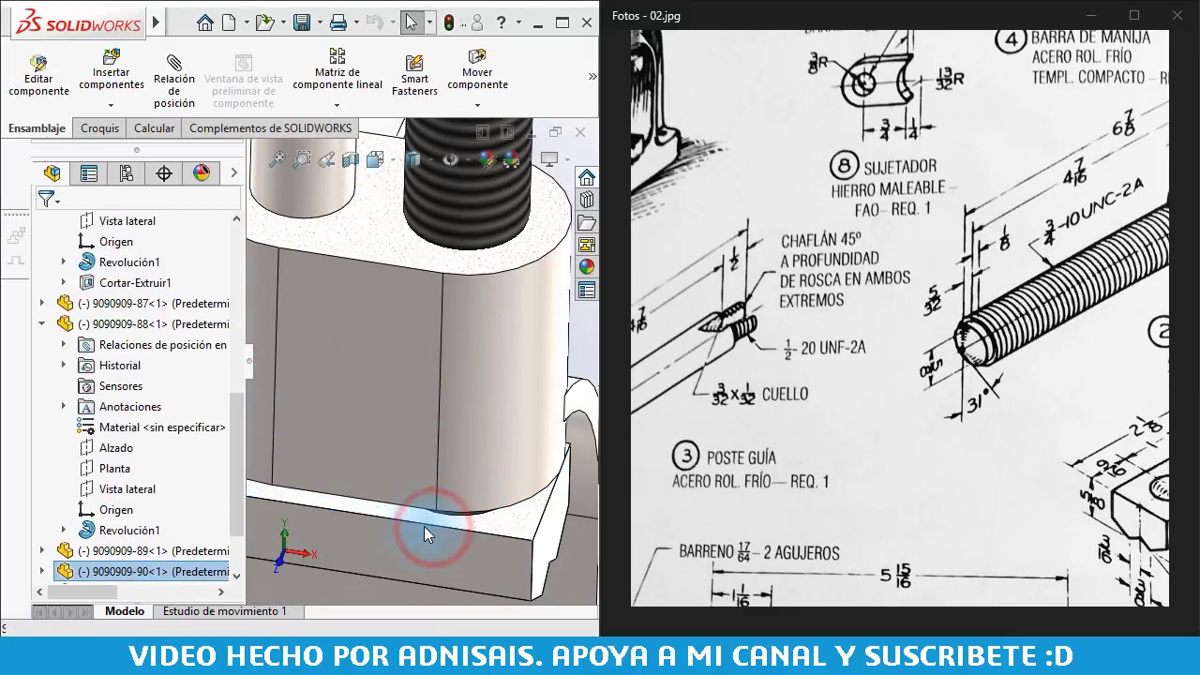
scroll(417, 393, "up", 3)
middle_click_drag(403, 267, 435, 225)
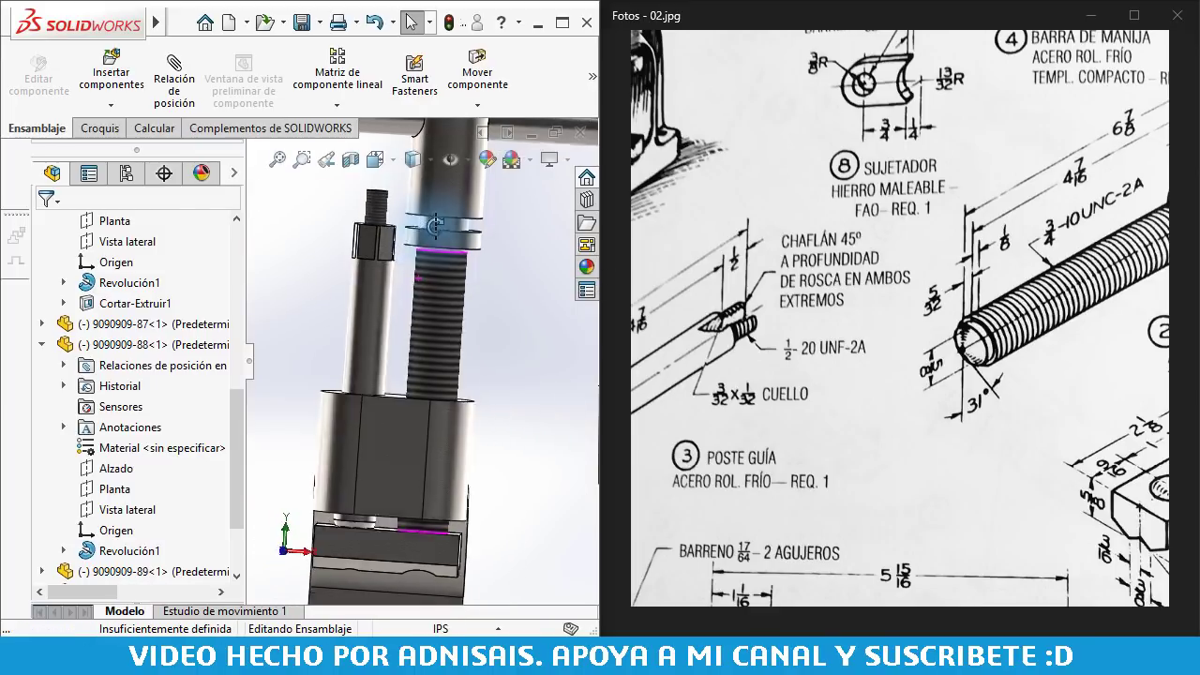
scroll(403, 253, "down", 5)
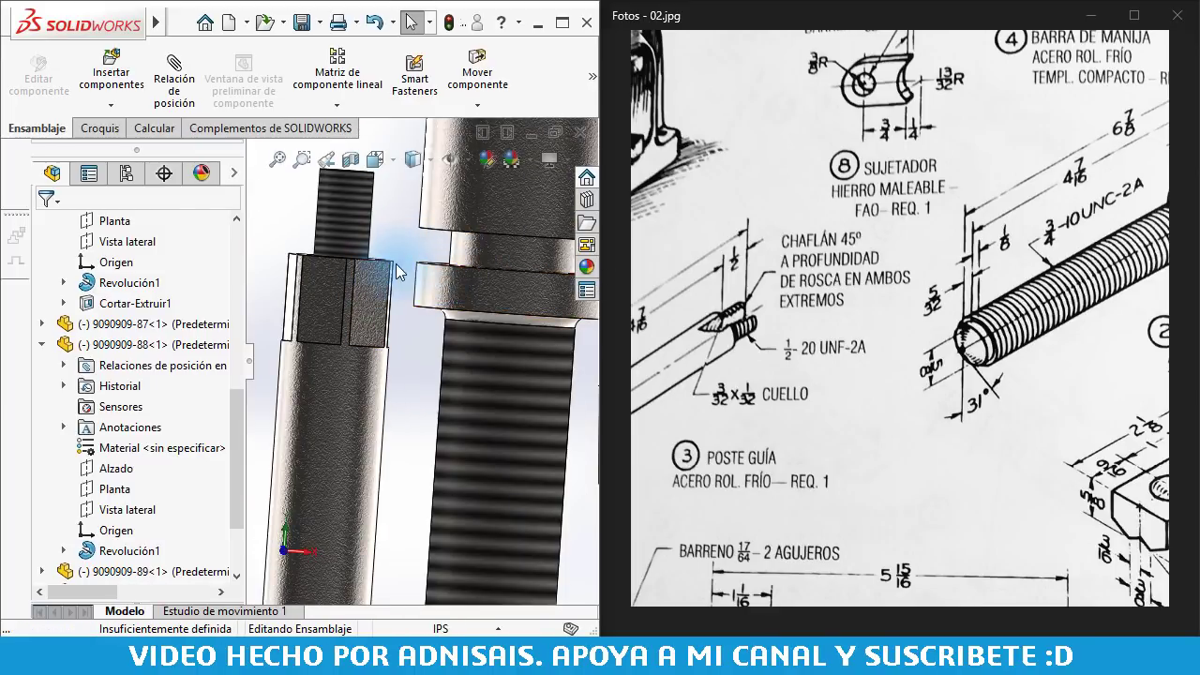
scroll(389, 281, "up", 2)
scroll(392, 300, "up", 2)
scroll(393, 317, "up", 2)
scroll(395, 316, "down", 2)
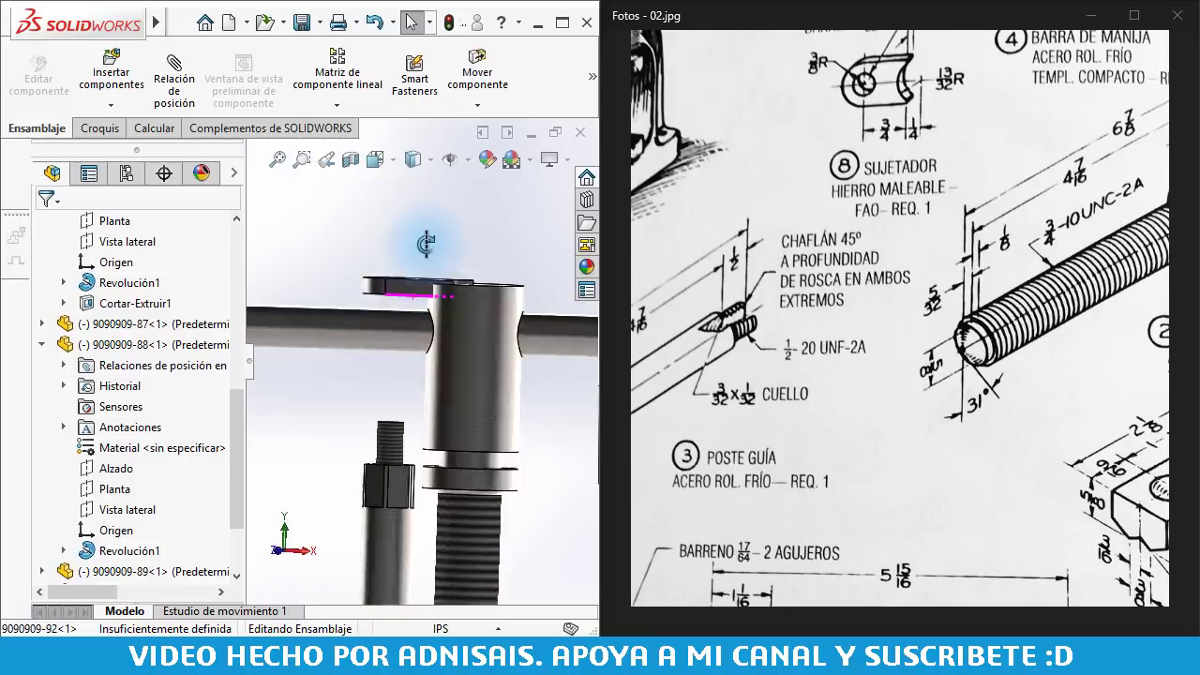
scroll(399, 323, "down", 2)
scroll(404, 333, "down", 1)
Make the hex nut's top face coincident with the arm and check the fit
left_click(400, 349)
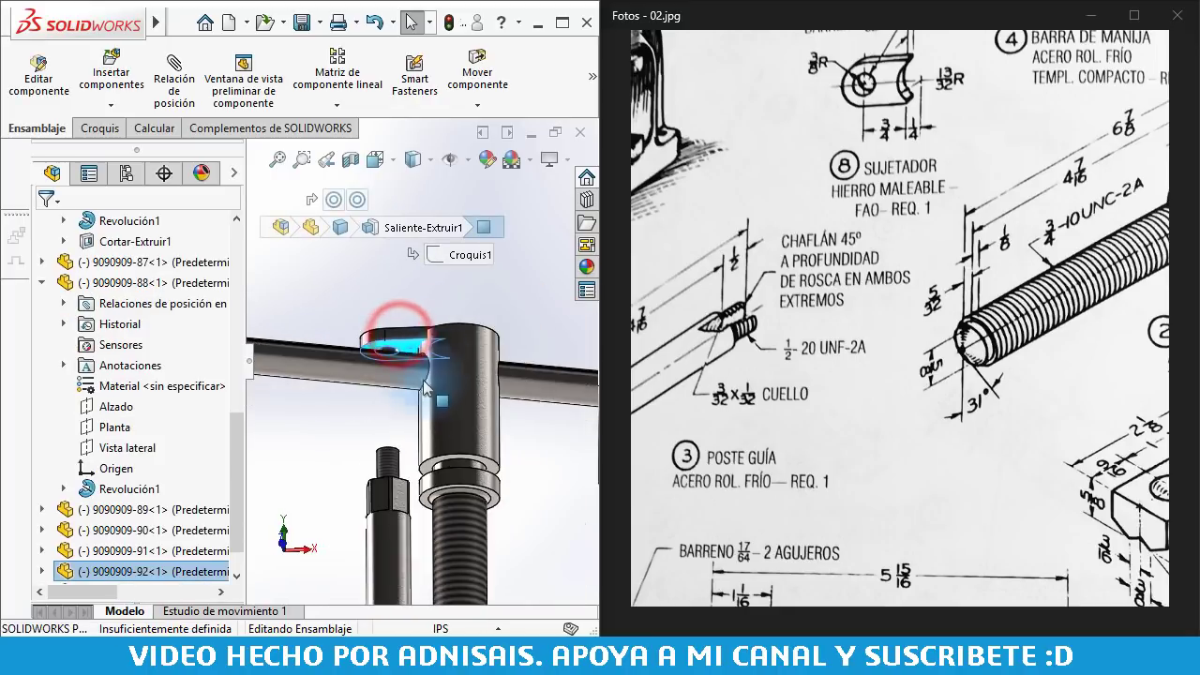
middle_click_drag(401, 349, 410, 401)
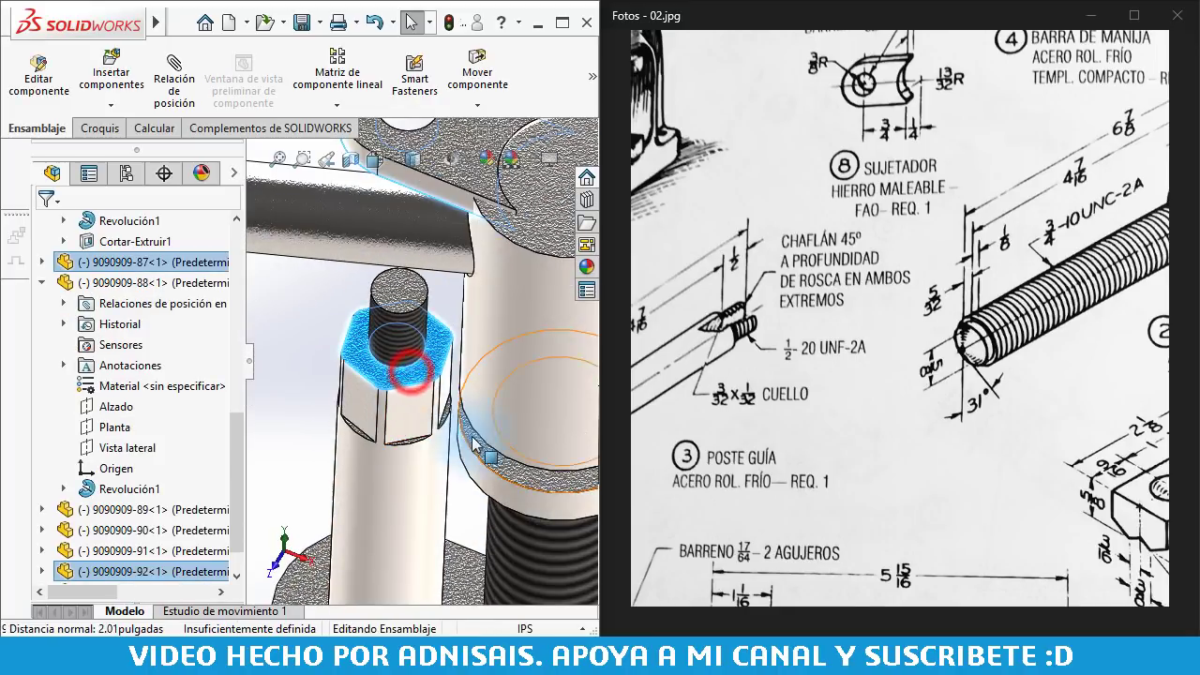
left_click(422, 366)
left_click(469, 359)
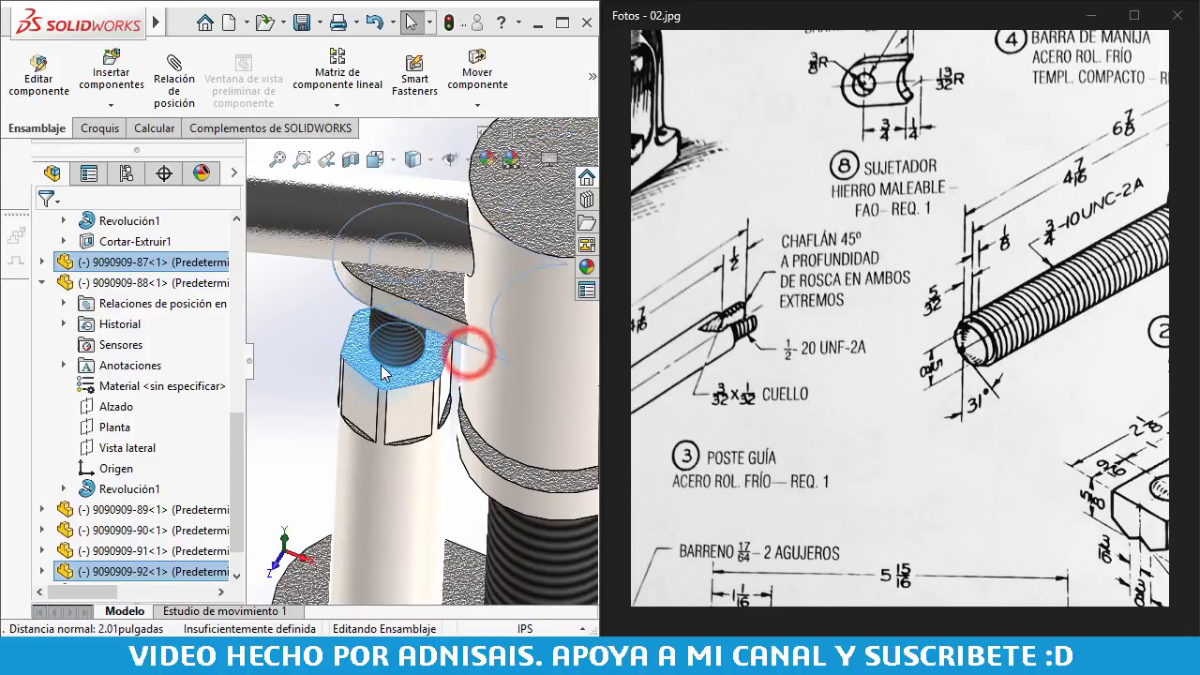
mouse_move(480, 412)
middle_mouse_down()
mouse_move(532, 343)
mouse_move(408, 469)
middle_mouse_up()
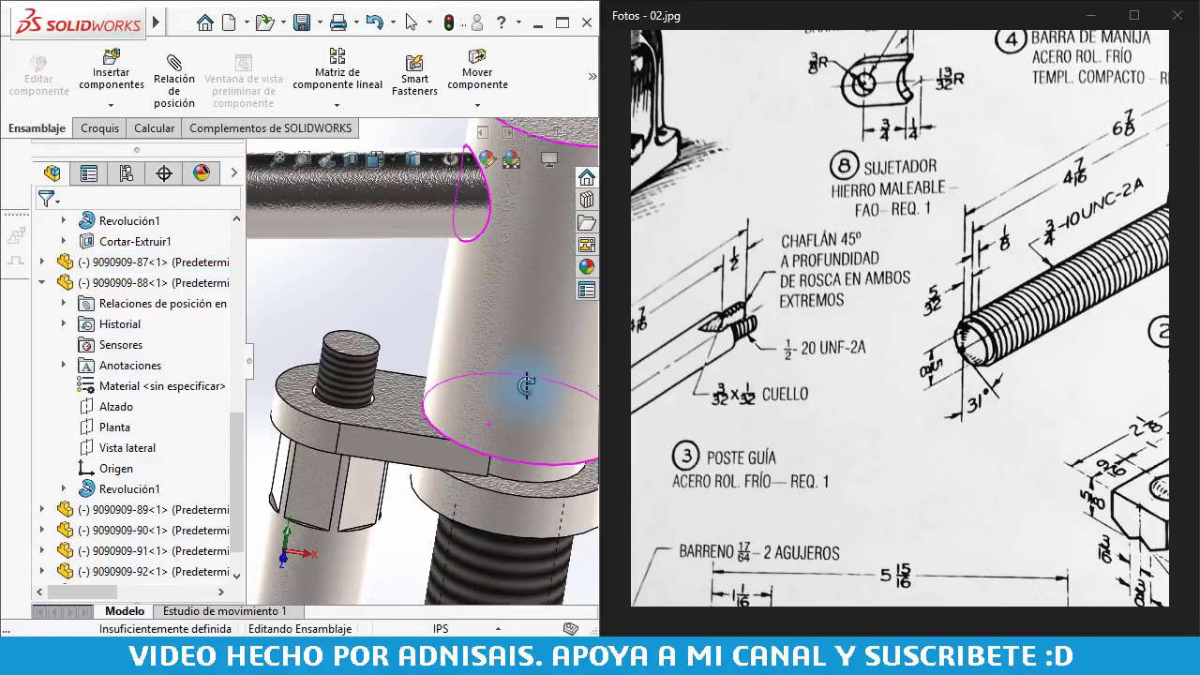
scroll(447, 417, "up", 3)
scroll(470, 439, "up", 3)
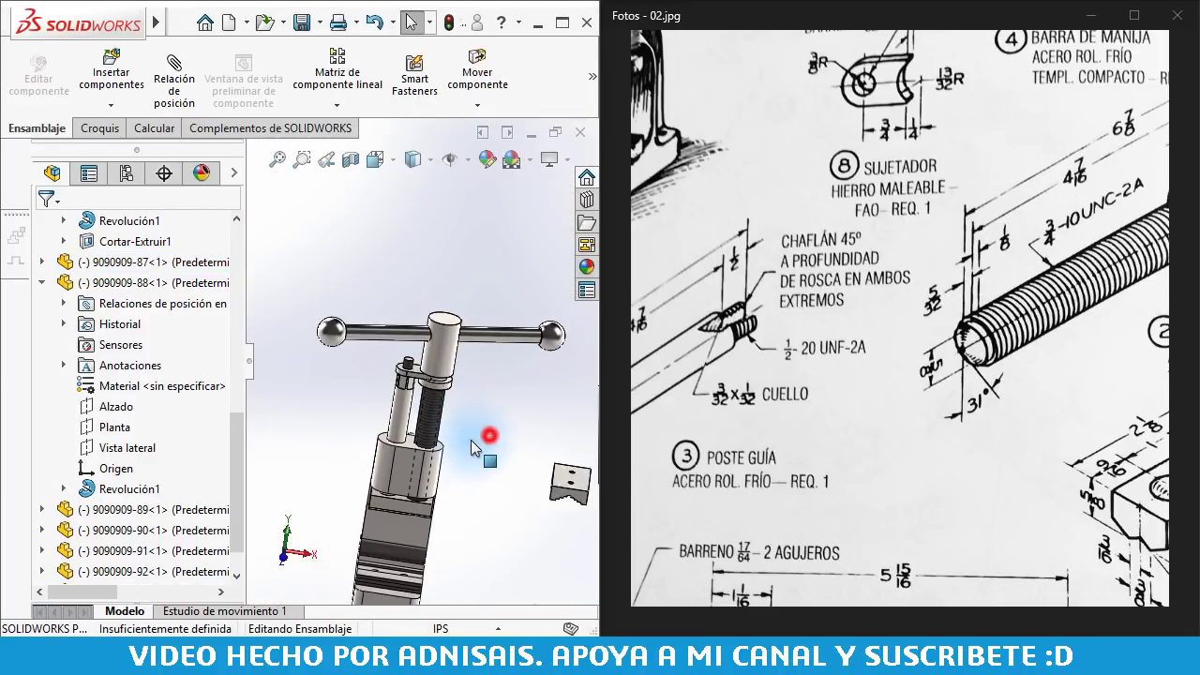
scroll(477, 452, "up", 2)
scroll(487, 440, "down", 3)
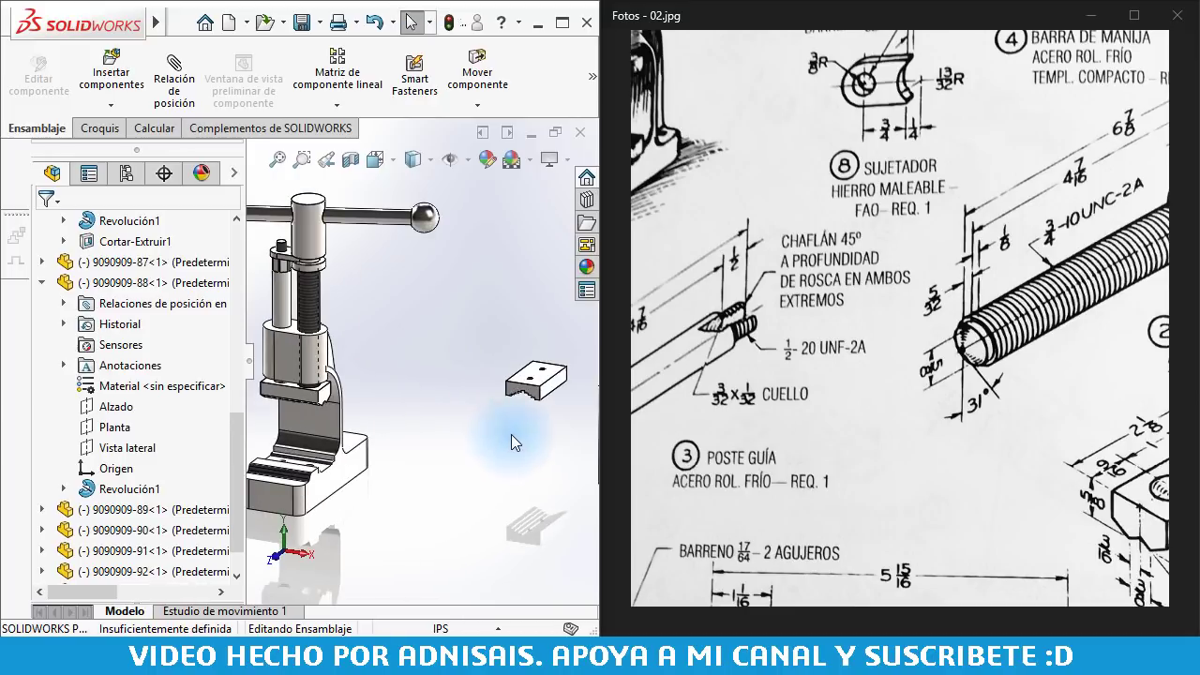
left_click(530, 380)
scroll(342, 482, "down", 2)
Bring the POSTE GUÍA and upper part drawings into view and fit the assembly
scroll(342, 483, "down", 2)
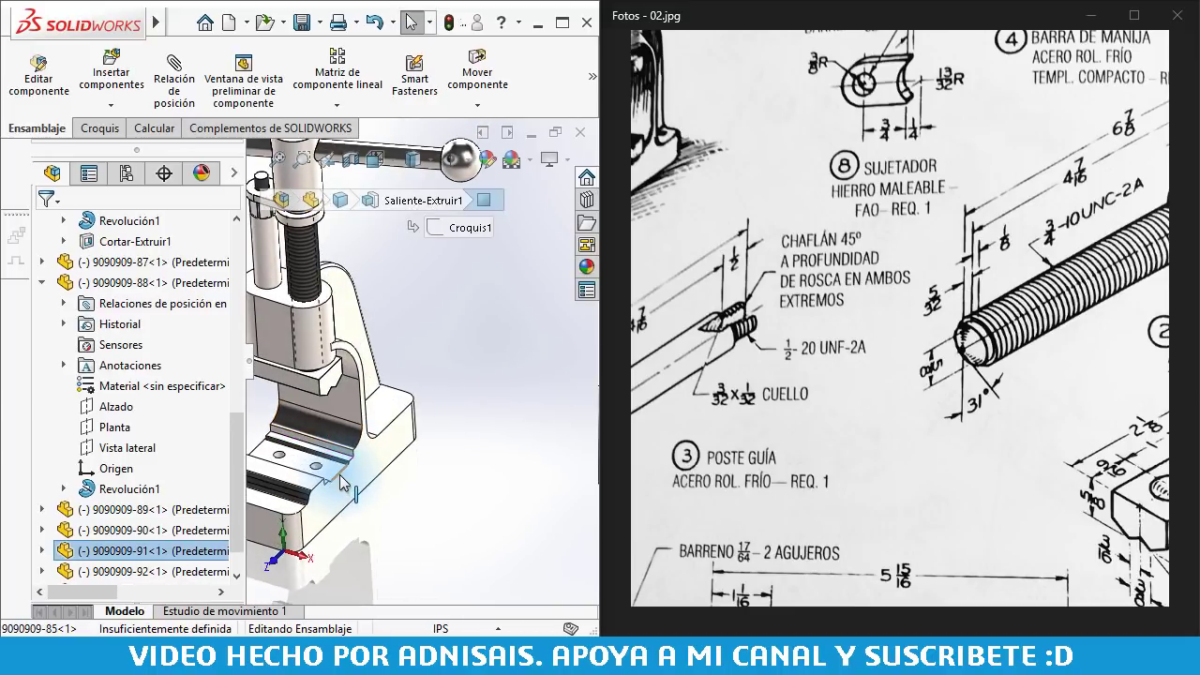
mouse_move(994, 499)
left_mouse_down()
mouse_move(853, 337)
mouse_move(858, 201)
left_mouse_up()
left_click_drag(903, 386, 978, 318)
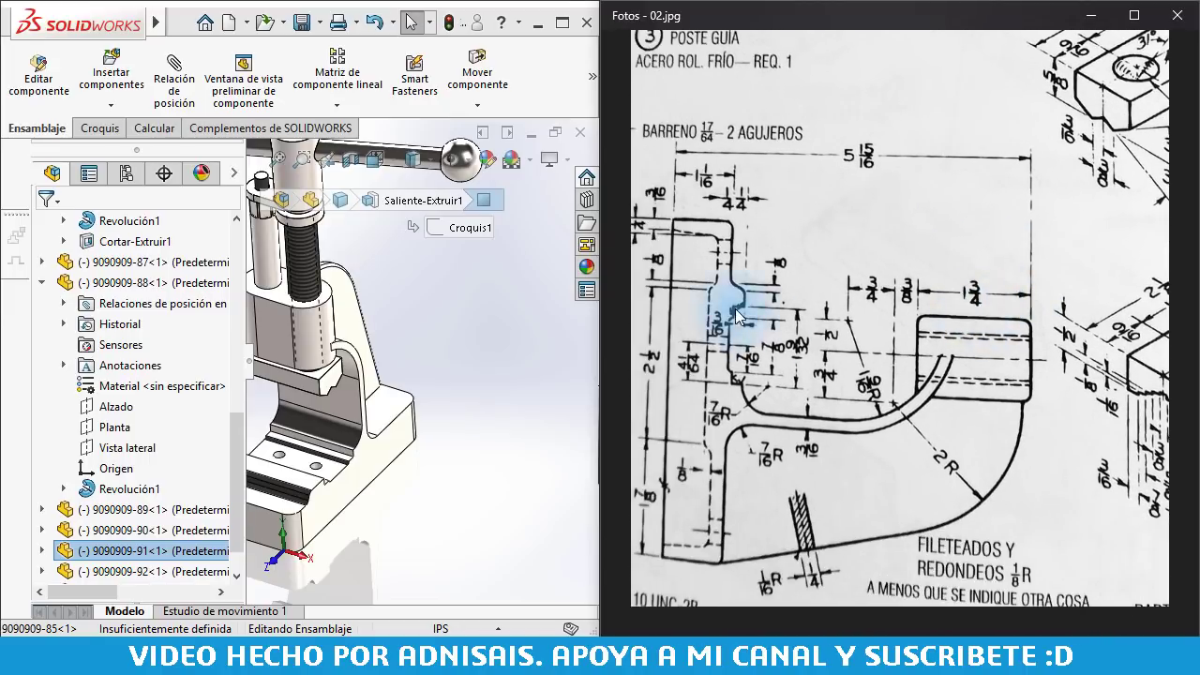
key("f")
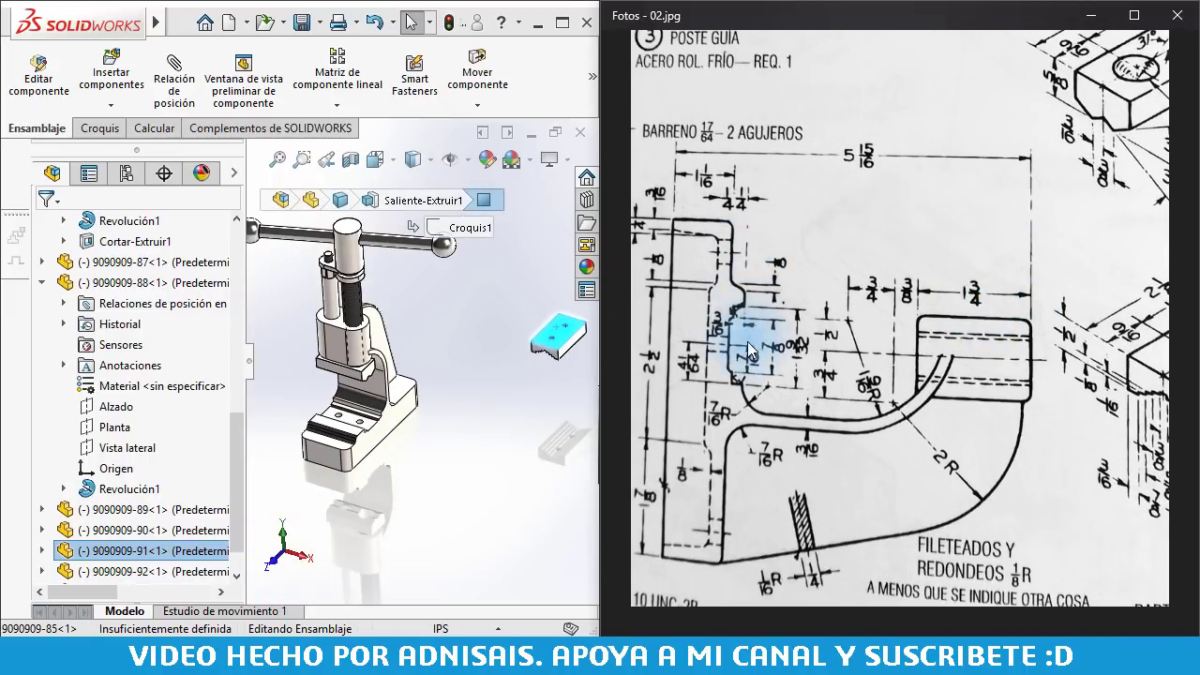
left_click_drag(764, 321, 797, 465)
left_click_drag(880, 413, 806, 646)
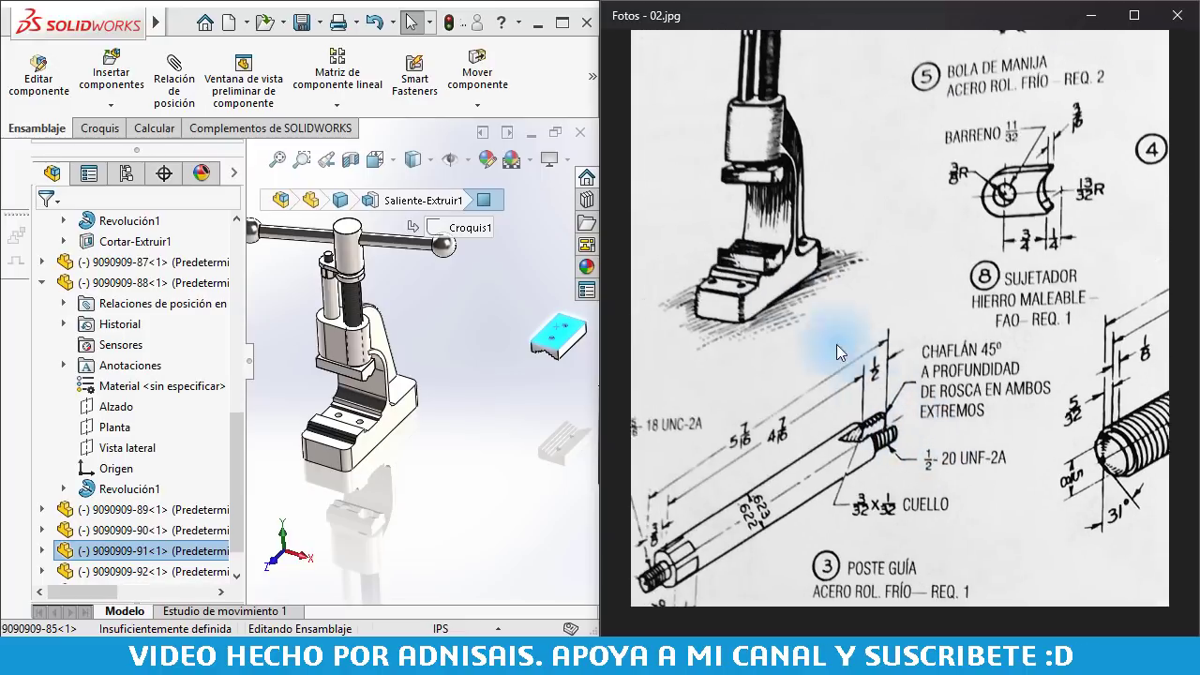
scroll(367, 424, "down", 5)
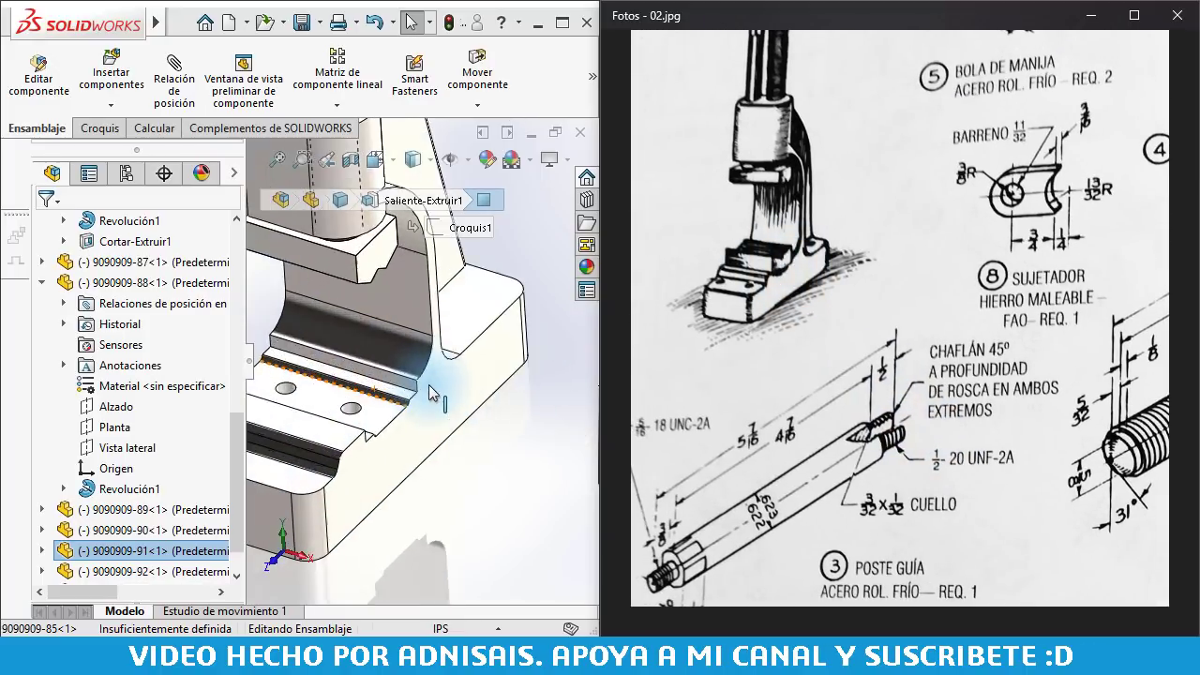
scroll(370, 420, "down", 5)
Mate the jaw insert's face coincident with the press base face
left_click(386, 405)
left_click(404, 401, "ctrl")
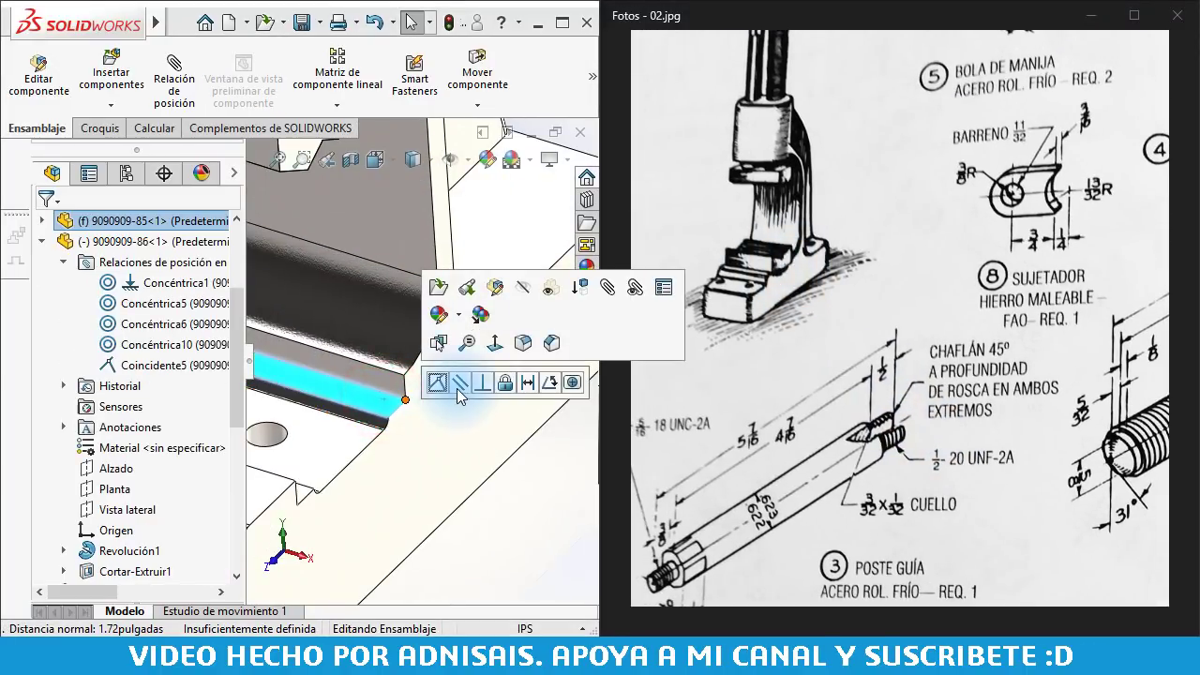
middle_click_drag(448, 384, 525, 375)
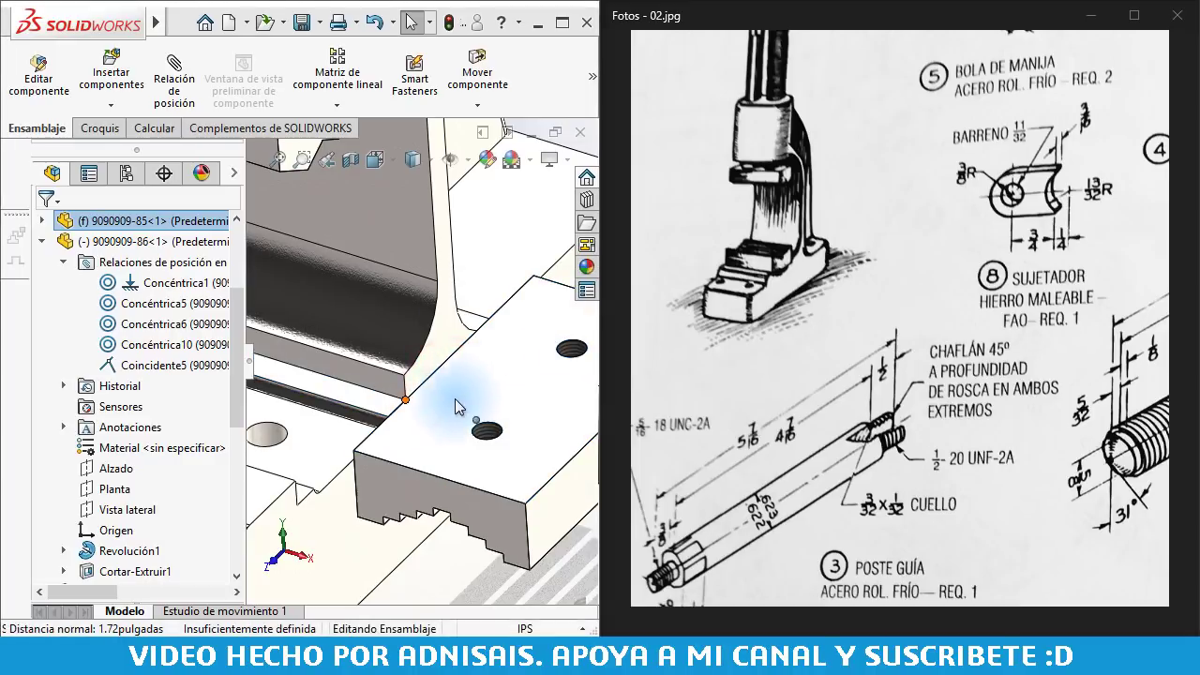
scroll(455, 403, "down", 2)
scroll(131, 413, "down", 3)
scroll(84, 506, "down", 3)
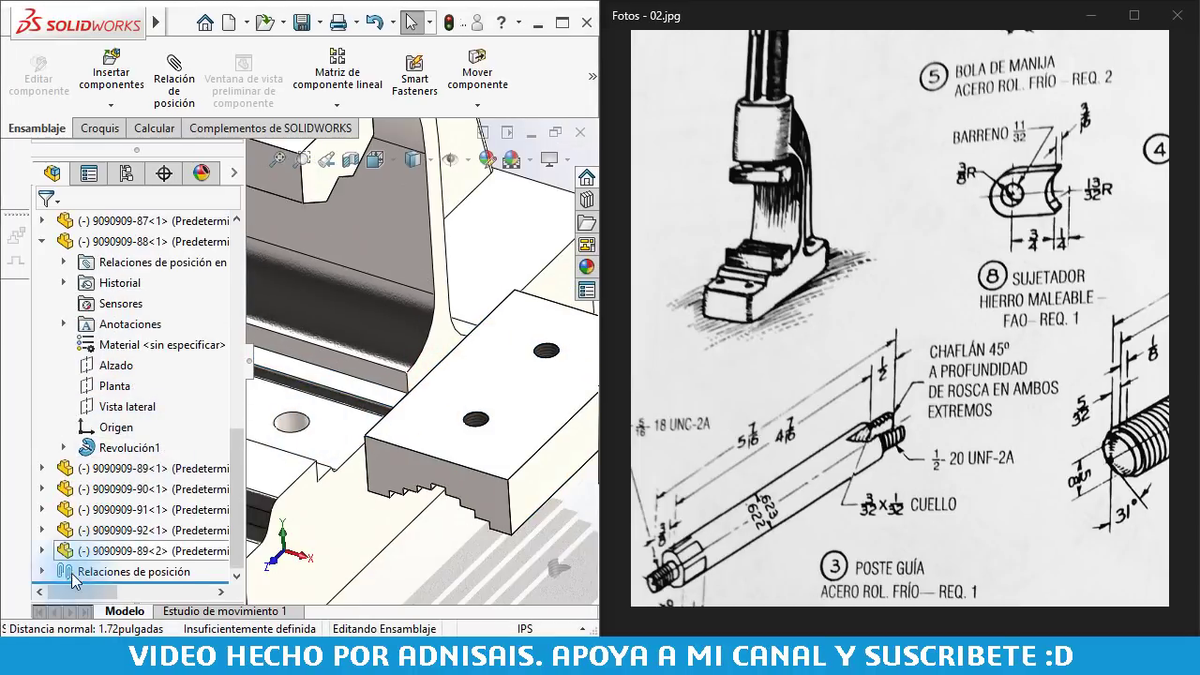
Flip the alignment of the Coincidente7 mate so the jaw insert sits flat
left_click(42, 571)
left_click(105, 569)
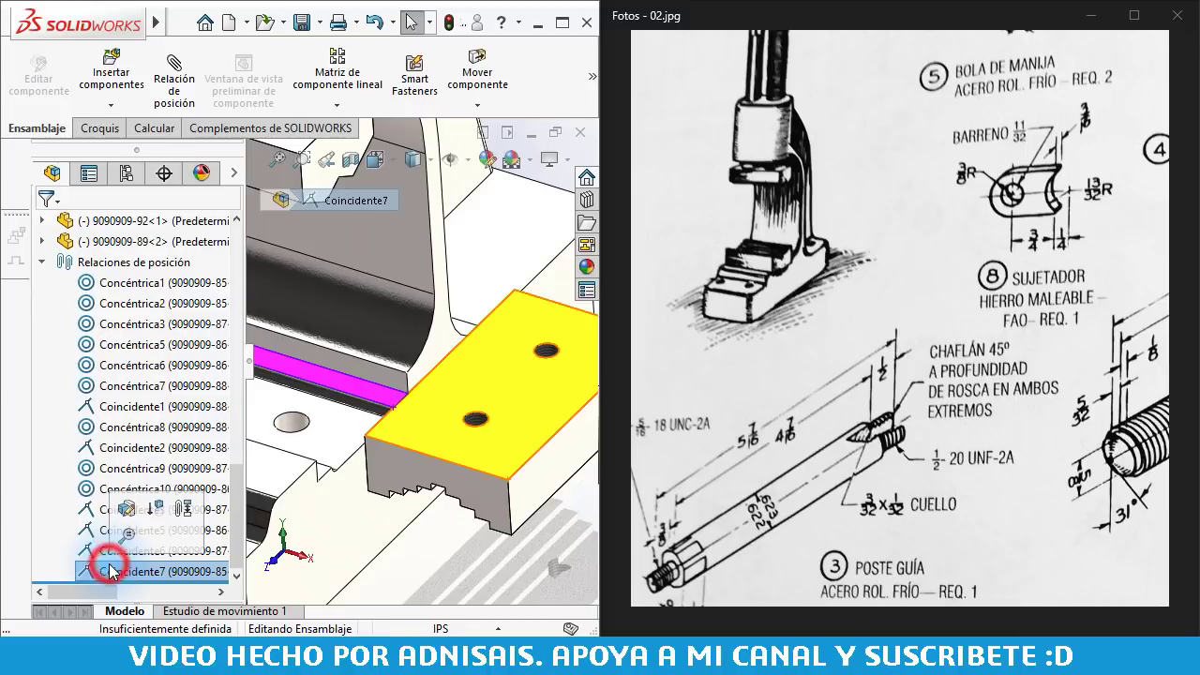
right_click(108, 571)
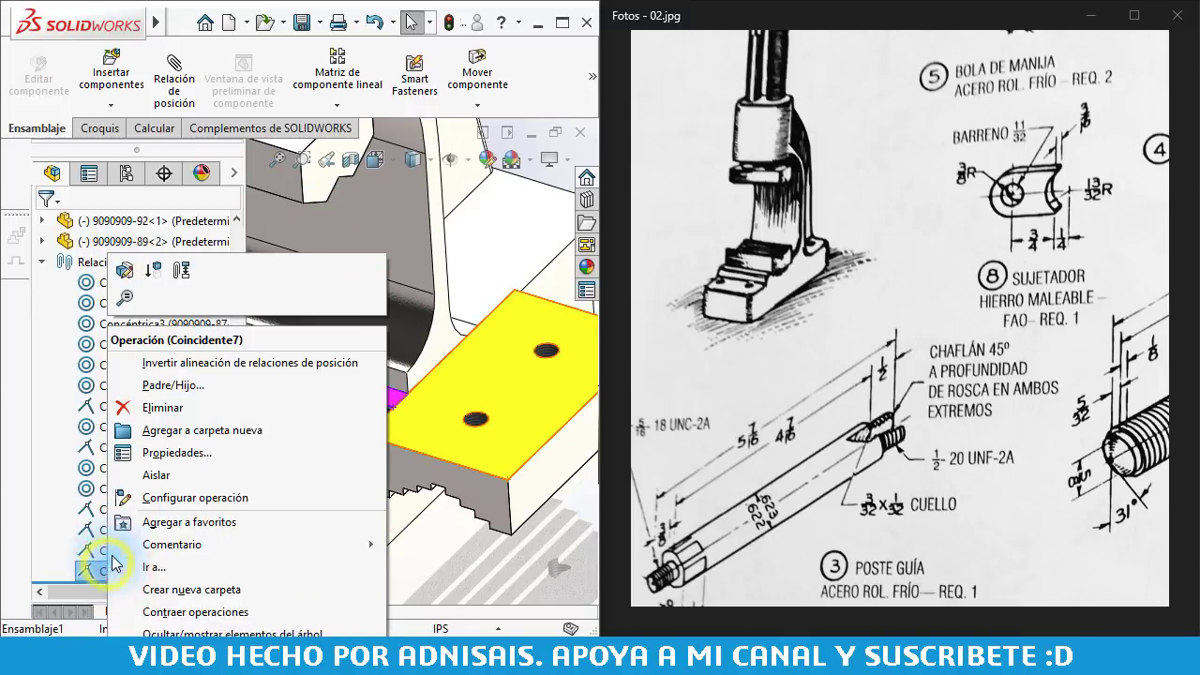
left_click(196, 366)
scroll(431, 450, "up", 5)
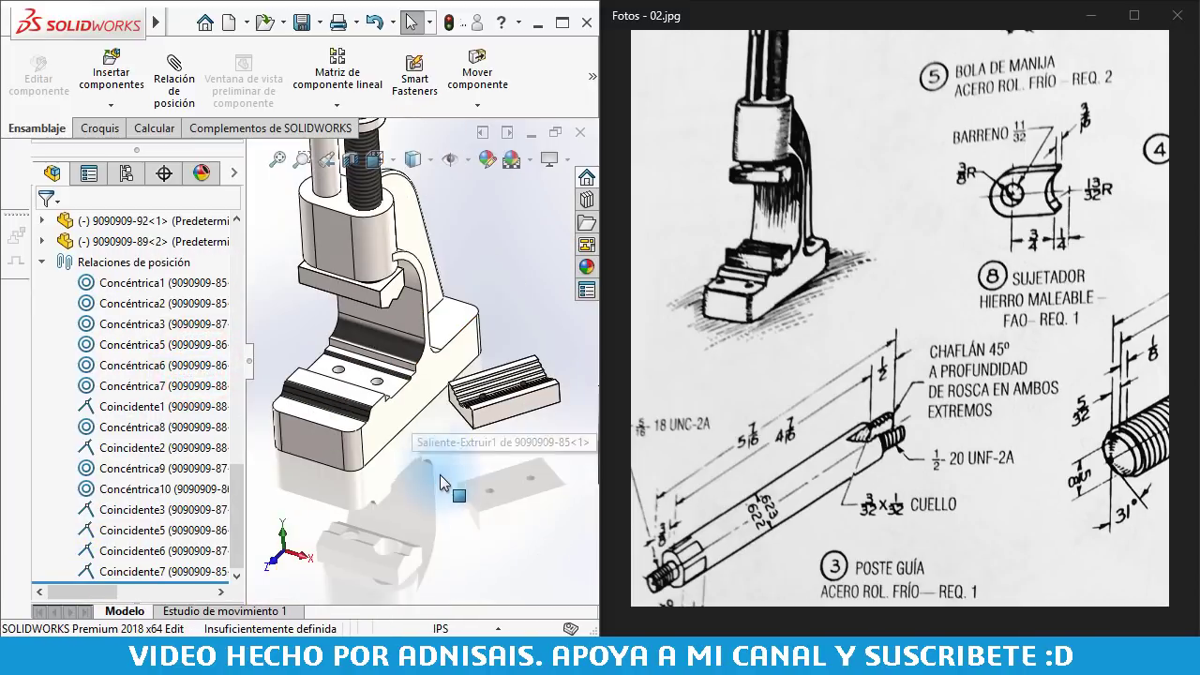
left_click(451, 480)
middle_click_drag(448, 430, 432, 444)
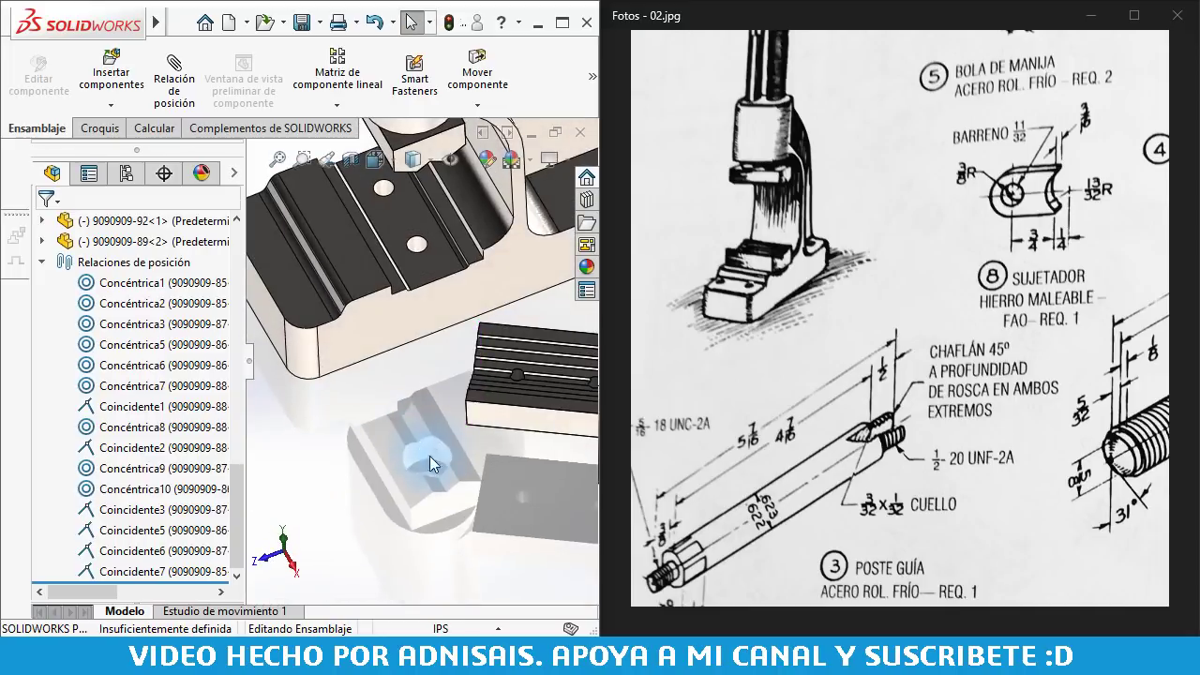
Add a concentric mate between the first press-body hole and the jaw insert's hole
left_click(171, 76)
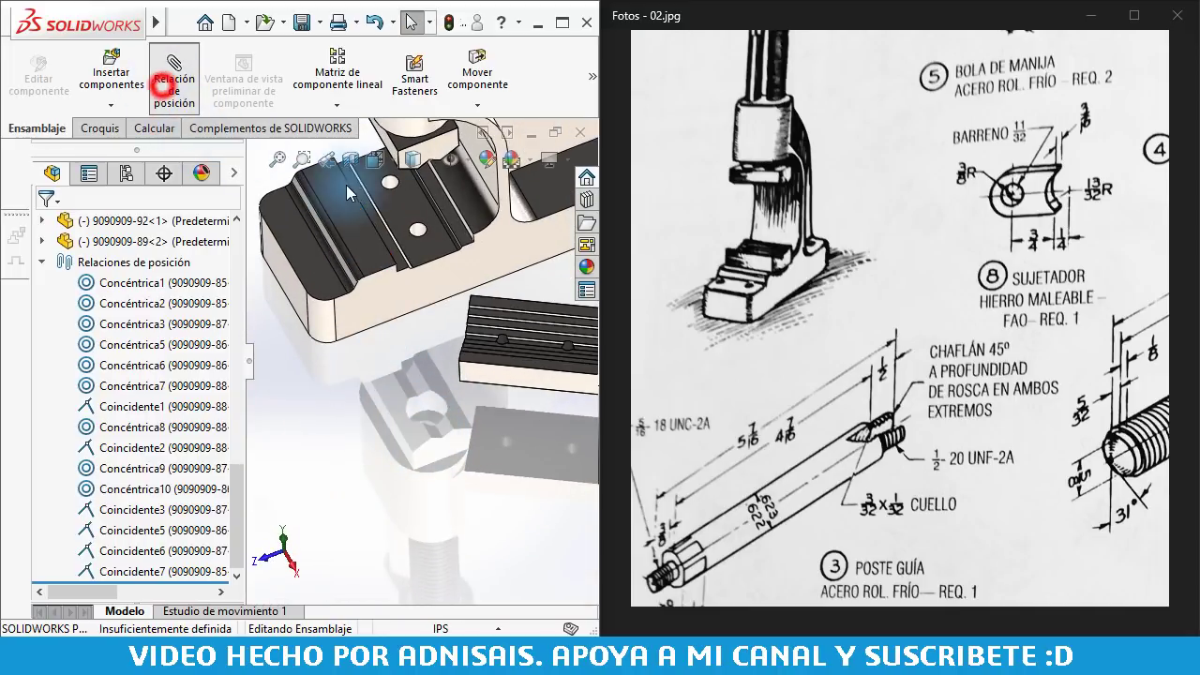
scroll(405, 208, "up", 3)
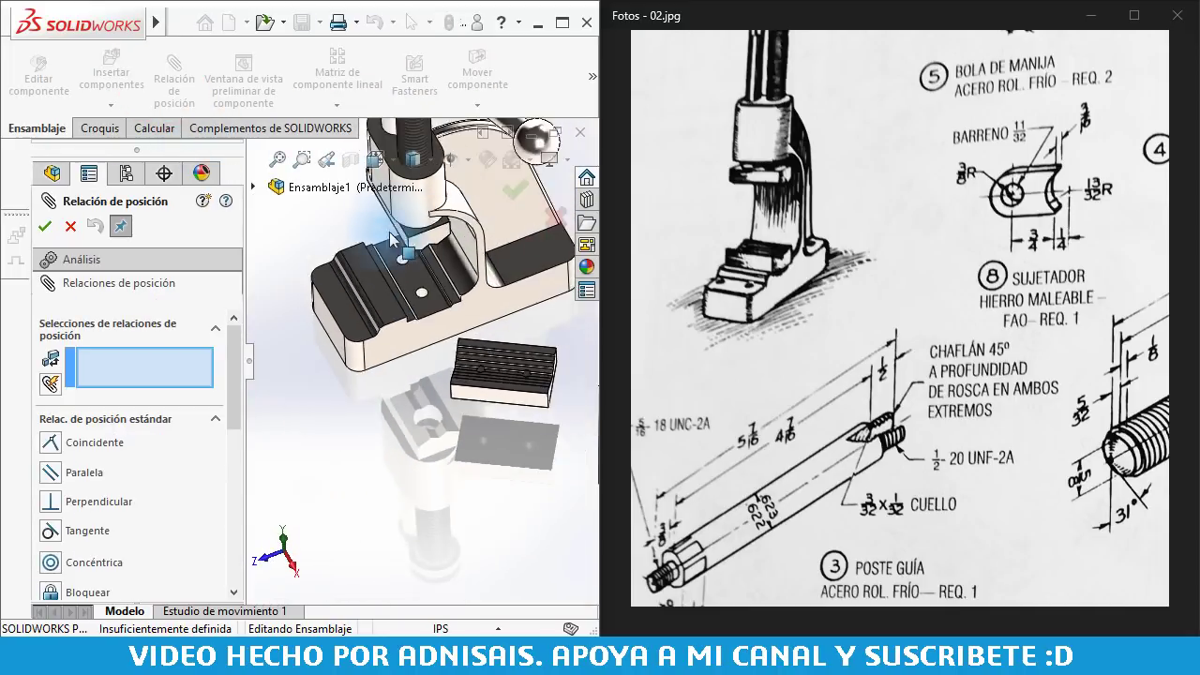
scroll(422, 337, "down", 8)
left_click(444, 312)
scroll(431, 318, "up", 2)
scroll(431, 324, "up", 2)
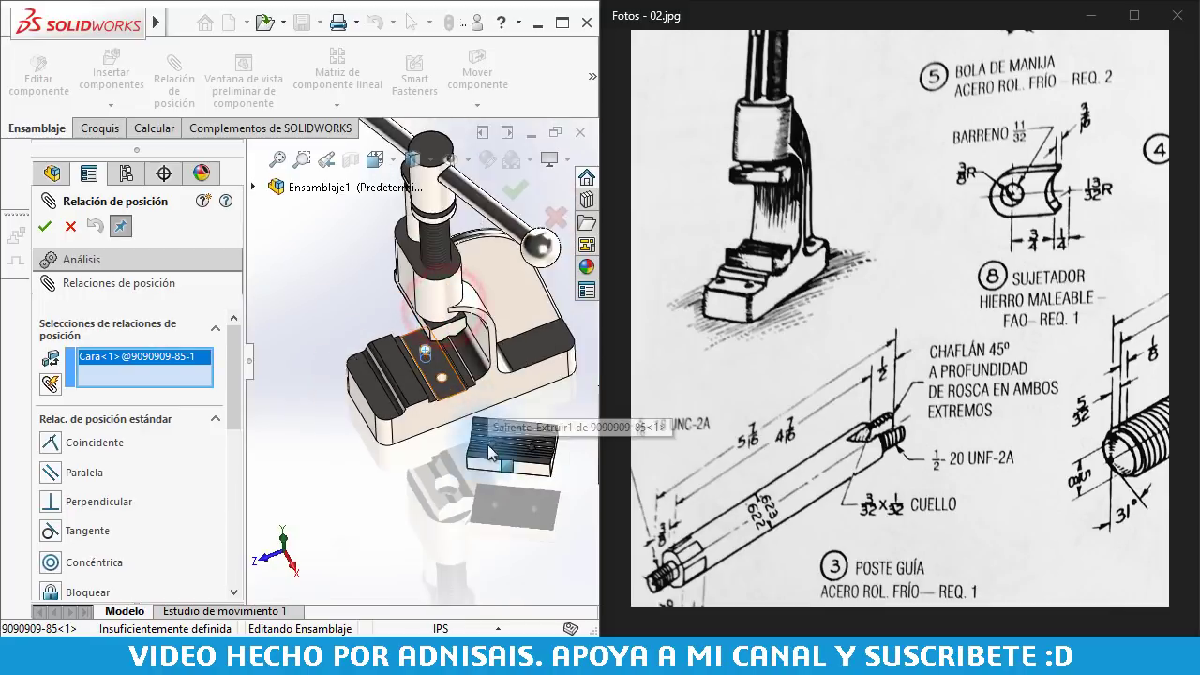
scroll(459, 403, "down", 4)
scroll(474, 431, "down", 3)
left_click(478, 439)
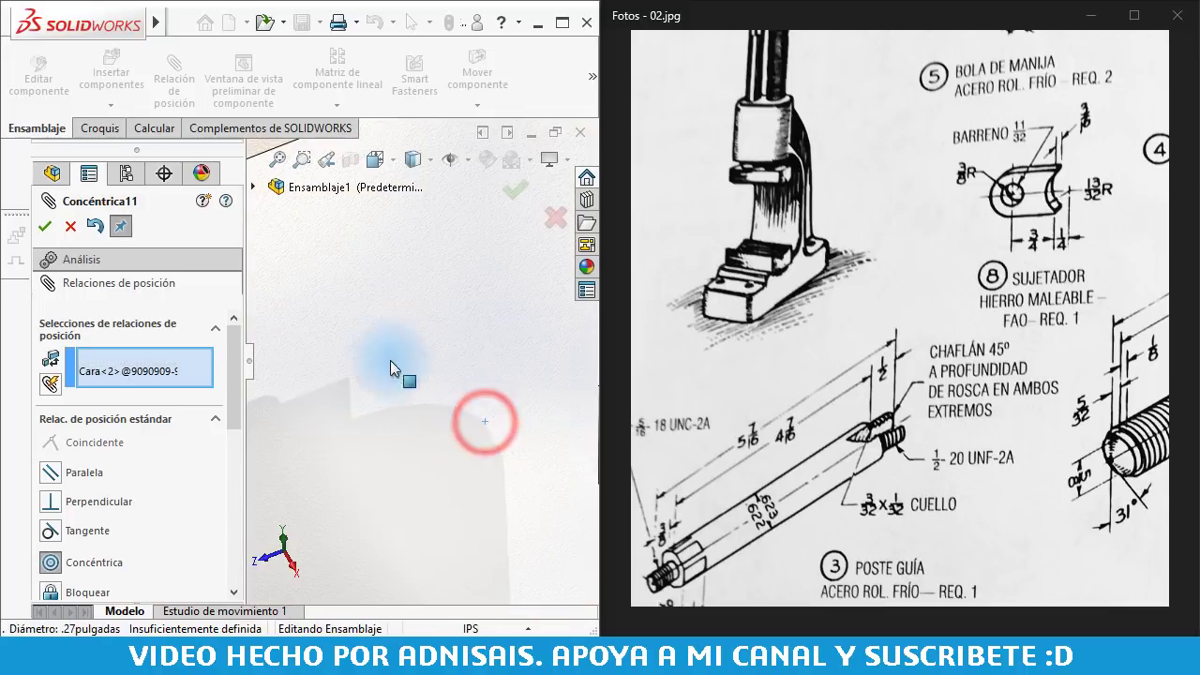
scroll(367, 364, "down", 3)
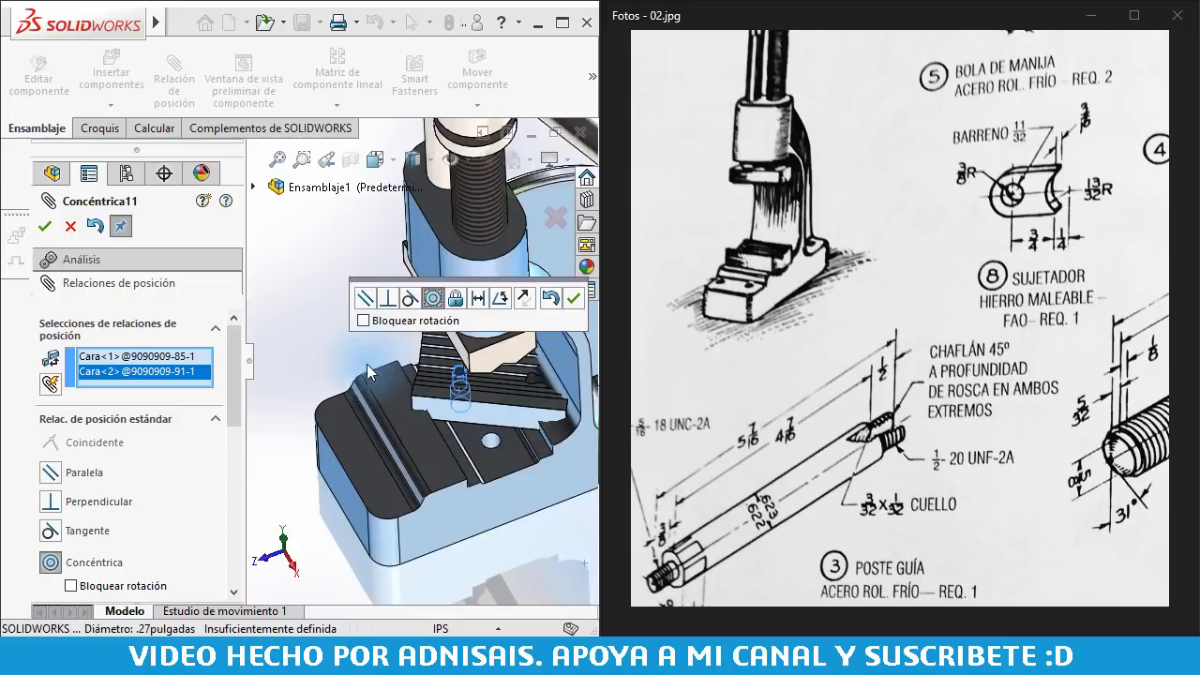
scroll(422, 347, "down", 2)
left_click(575, 300)
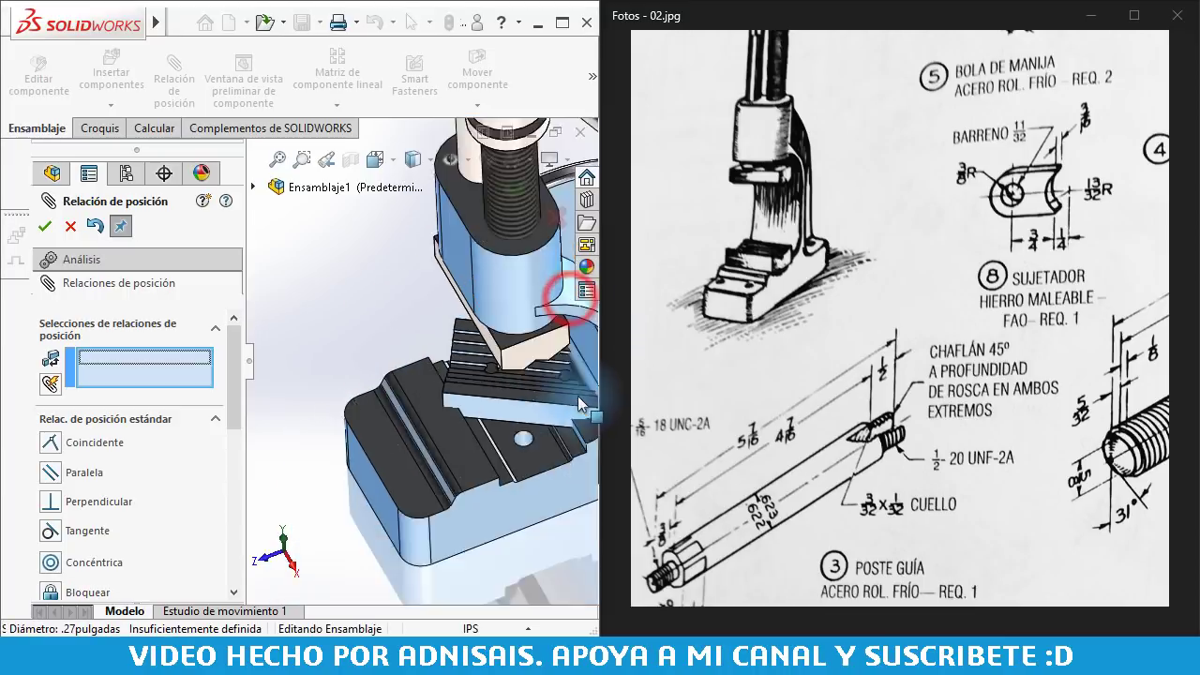
Add a concentric mate for the second hole pair, then close the Mate tool
scroll(507, 383, "down", 3)
scroll(453, 337, "down", 2)
left_click(453, 338)
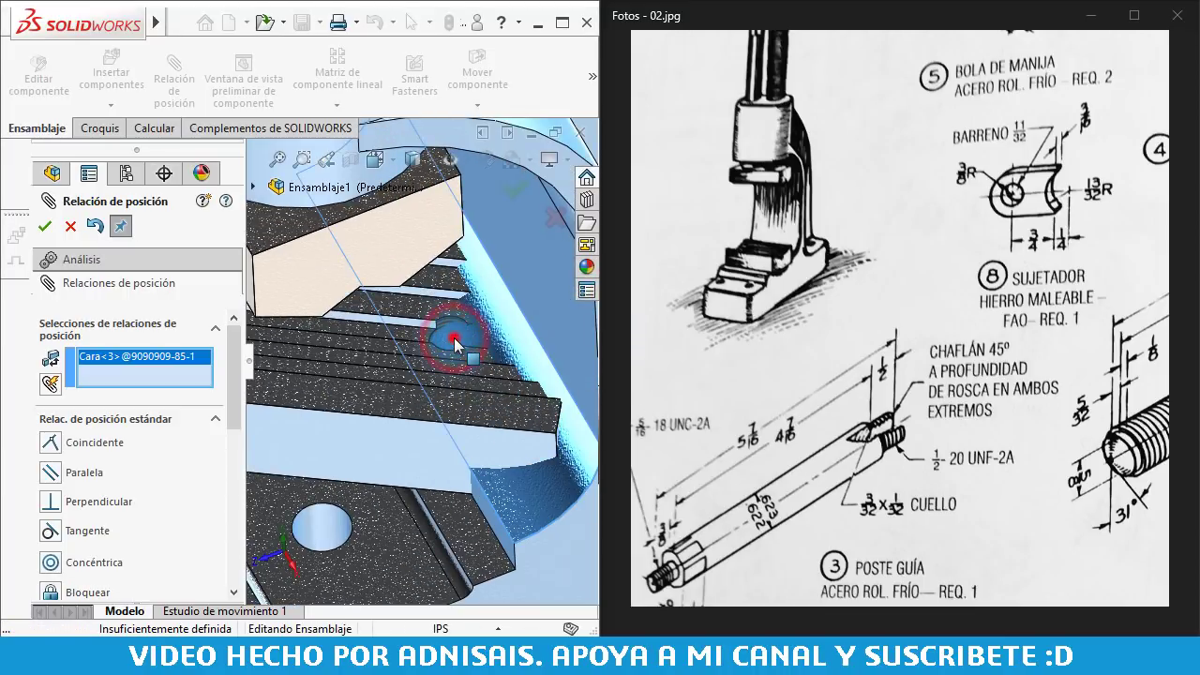
left_click(449, 335)
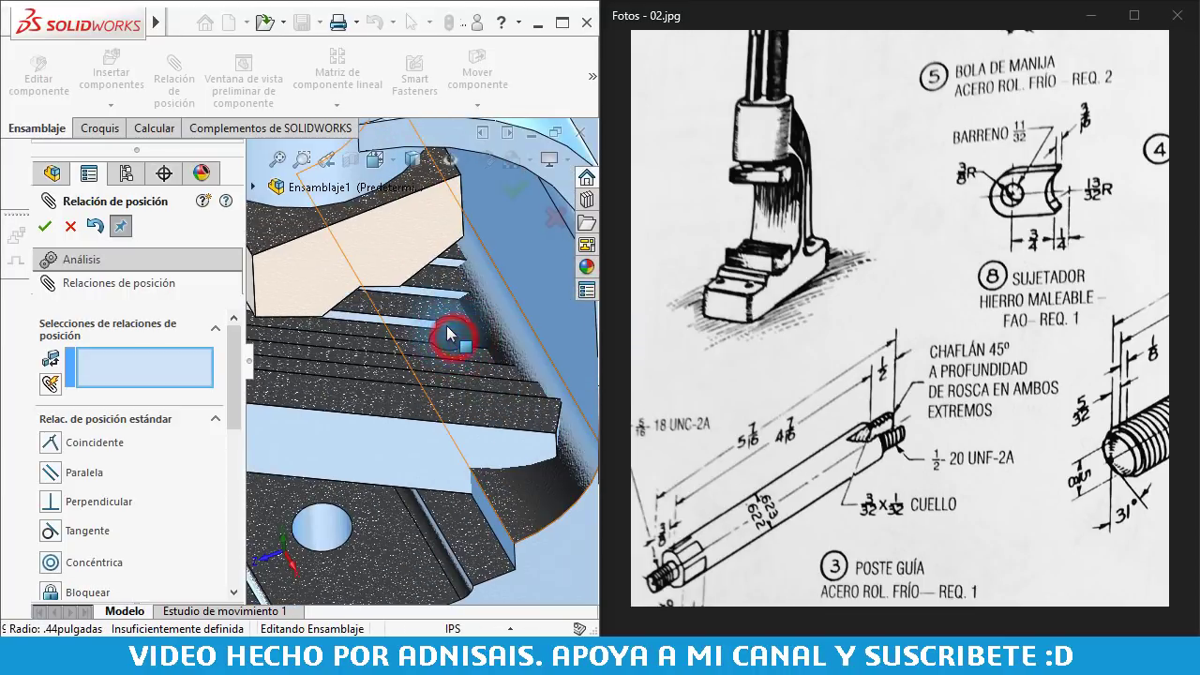
left_click(320, 523)
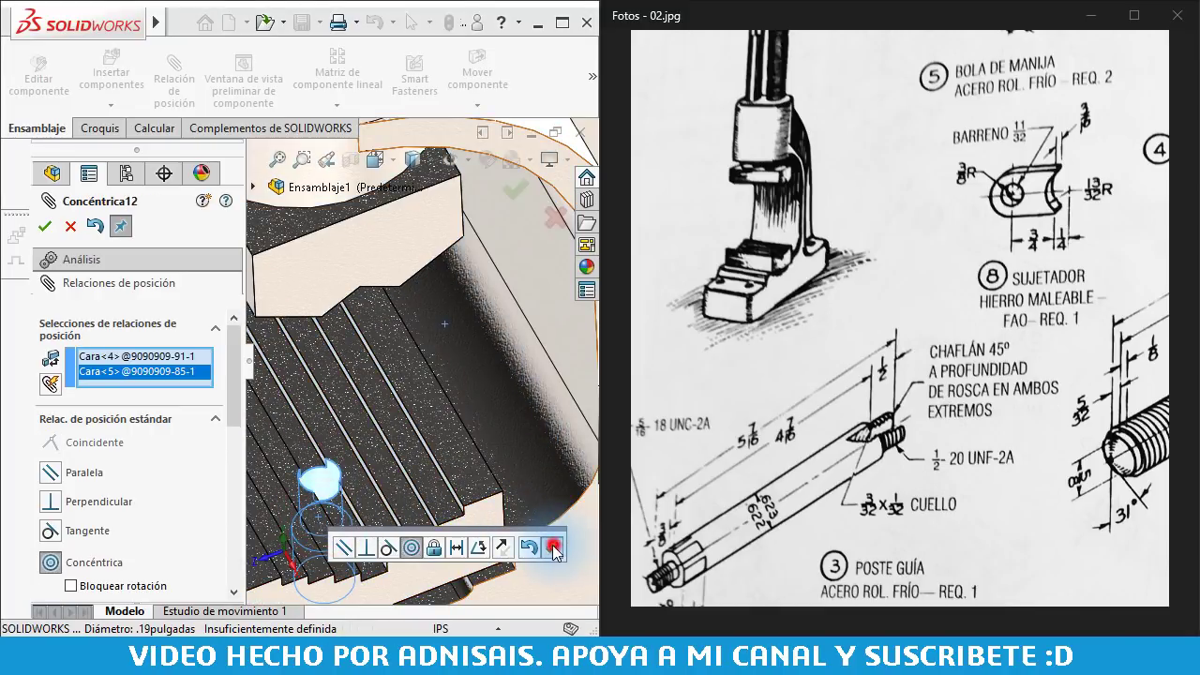
left_click(553, 550)
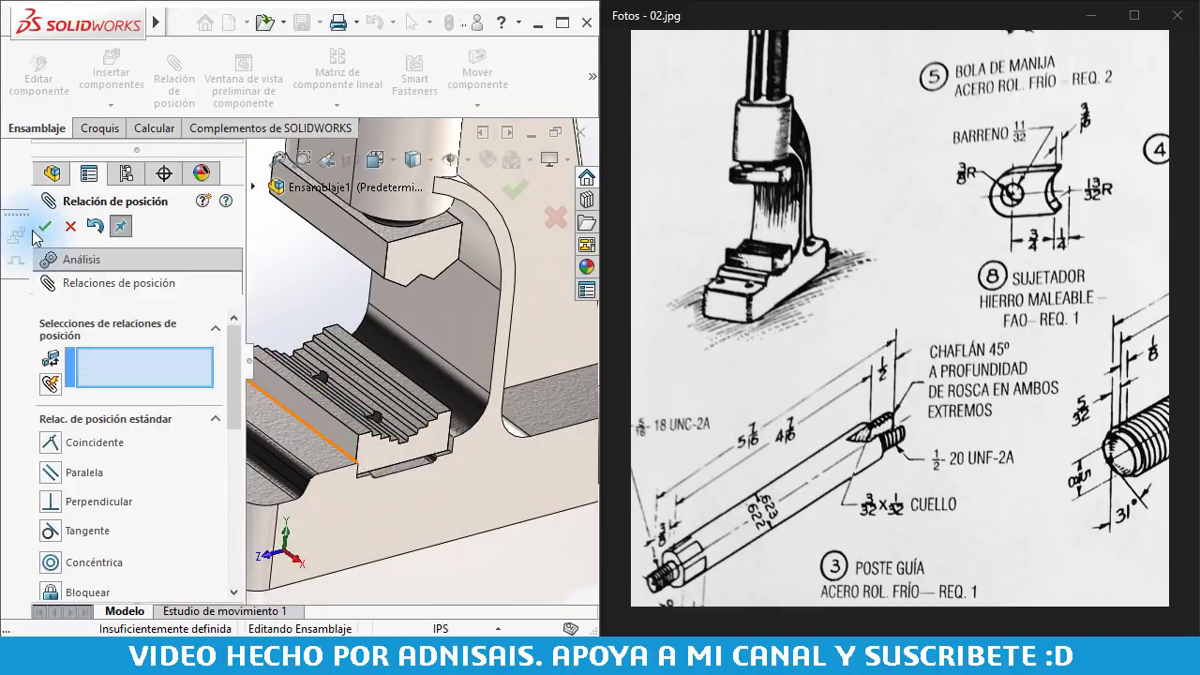
left_click(40, 227)
Slide the block up the press and swing the handle rod horizontal around the screw
left_click_drag(375, 440, 377, 479)
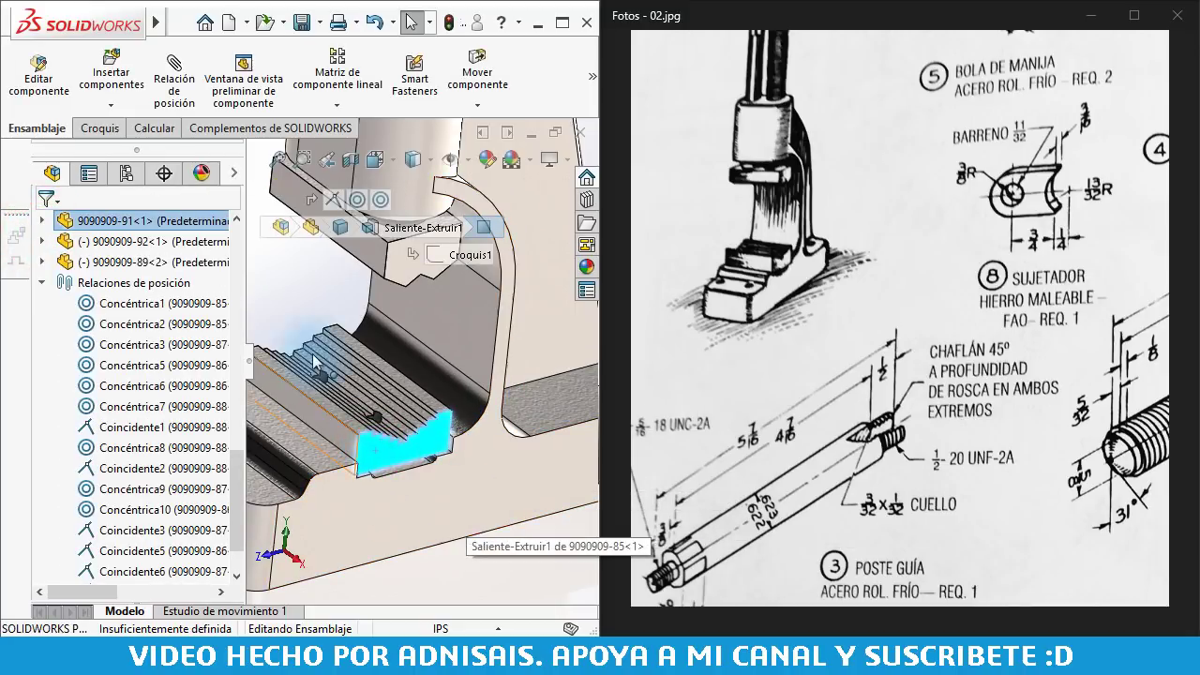
left_click(290, 279)
left_click(303, 307)
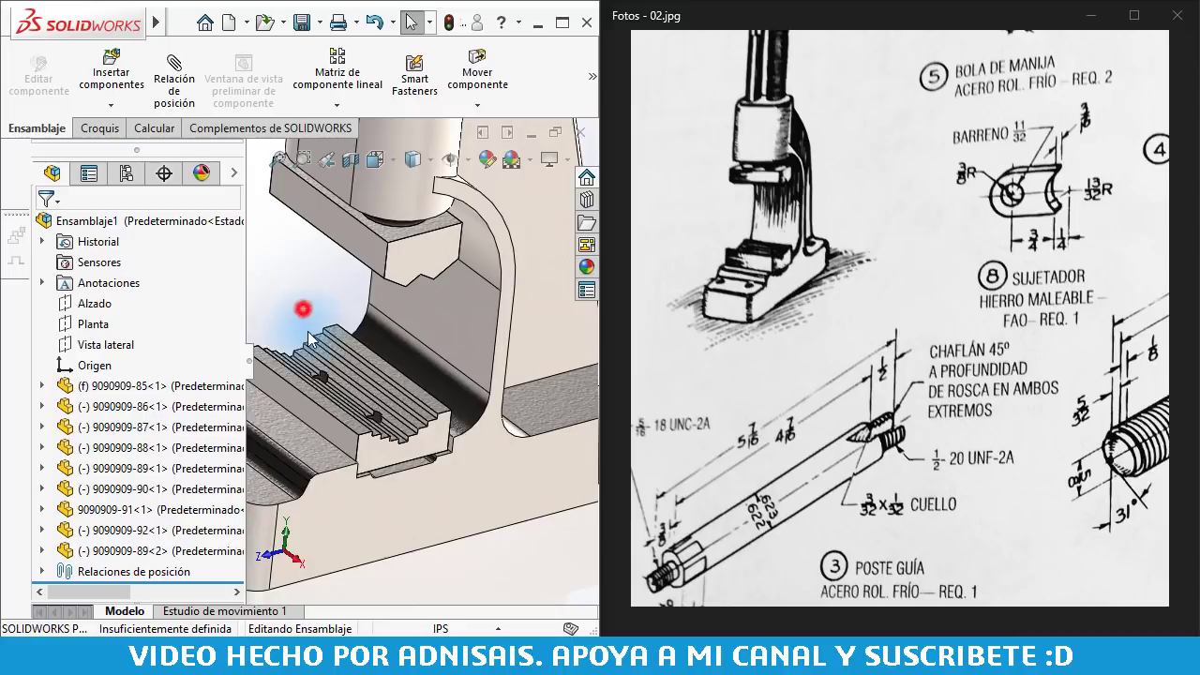
scroll(413, 410, "up", 5)
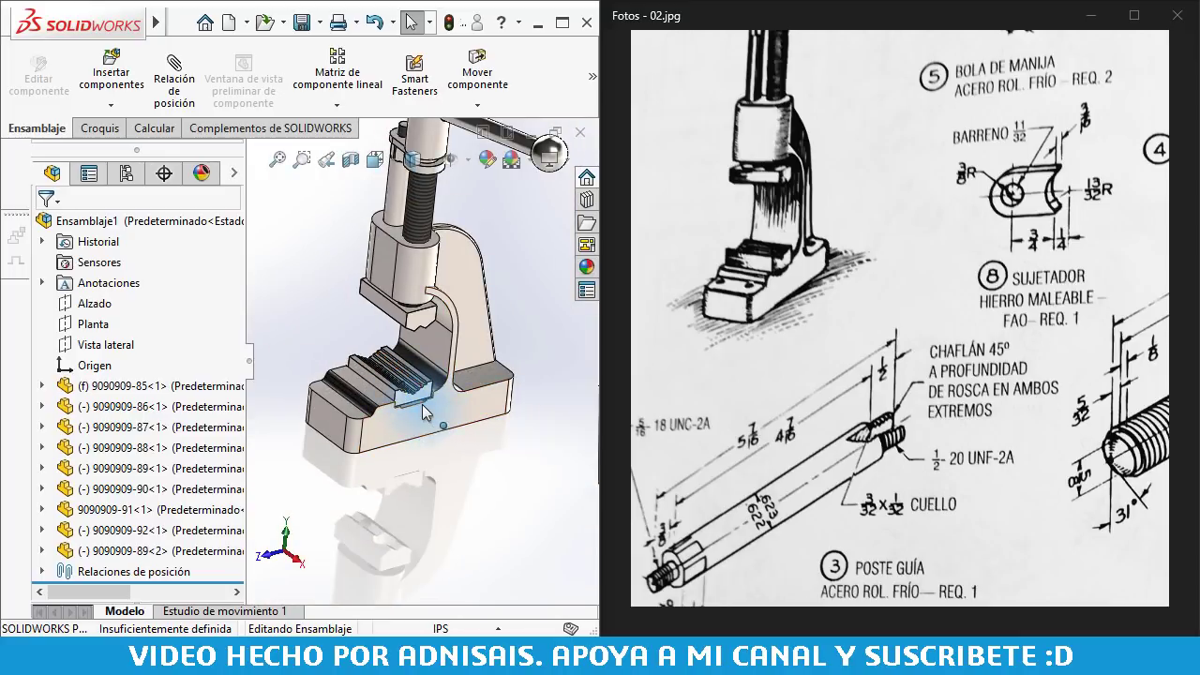
left_click_drag(423, 323, 423, 252)
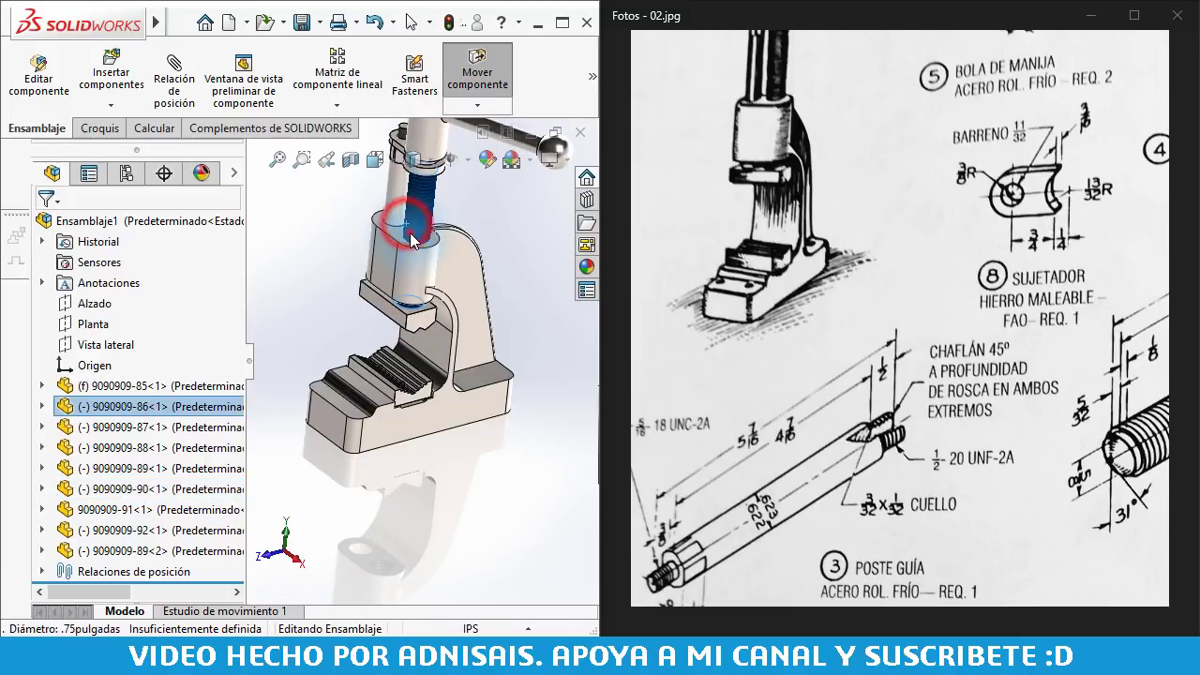
left_click(394, 247)
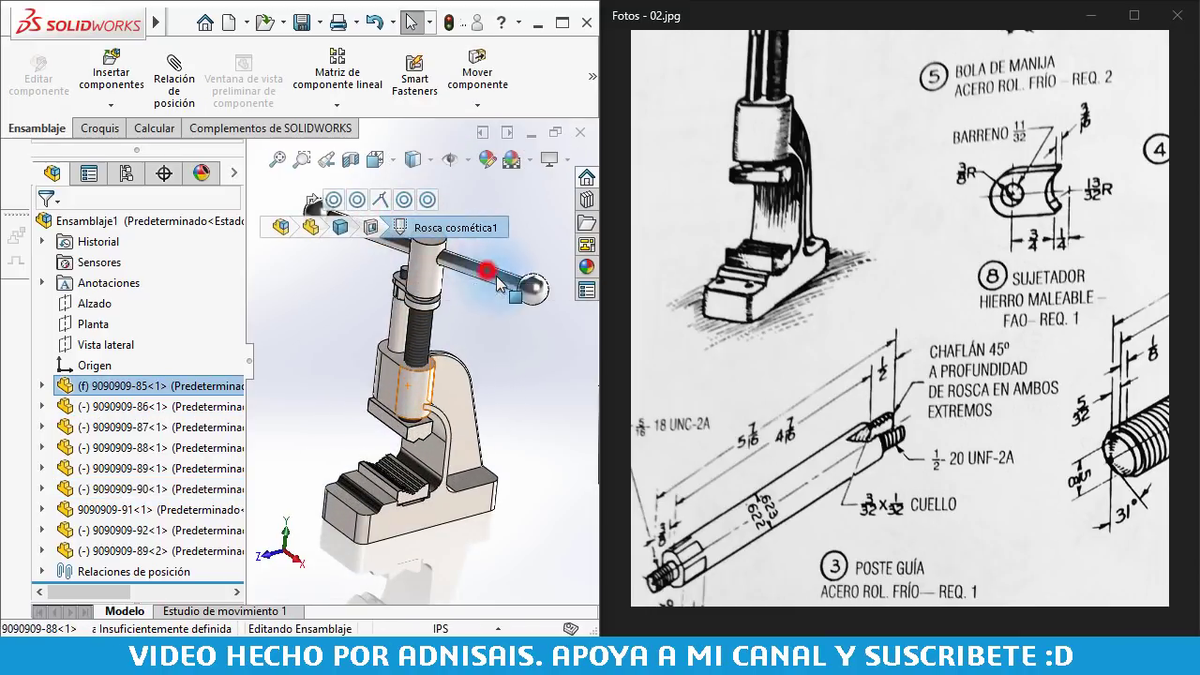
mouse_move(497, 284)
left_mouse_down()
mouse_move(485, 315)
mouse_move(566, 385)
left_mouse_up()
Pan the reference drawing over to the jaw insert details
left_click(564, 412)
mouse_move(942, 375)
left_mouse_down()
mouse_move(960, 438)
mouse_move(885, 164)
mouse_move(894, 535)
left_mouse_up()
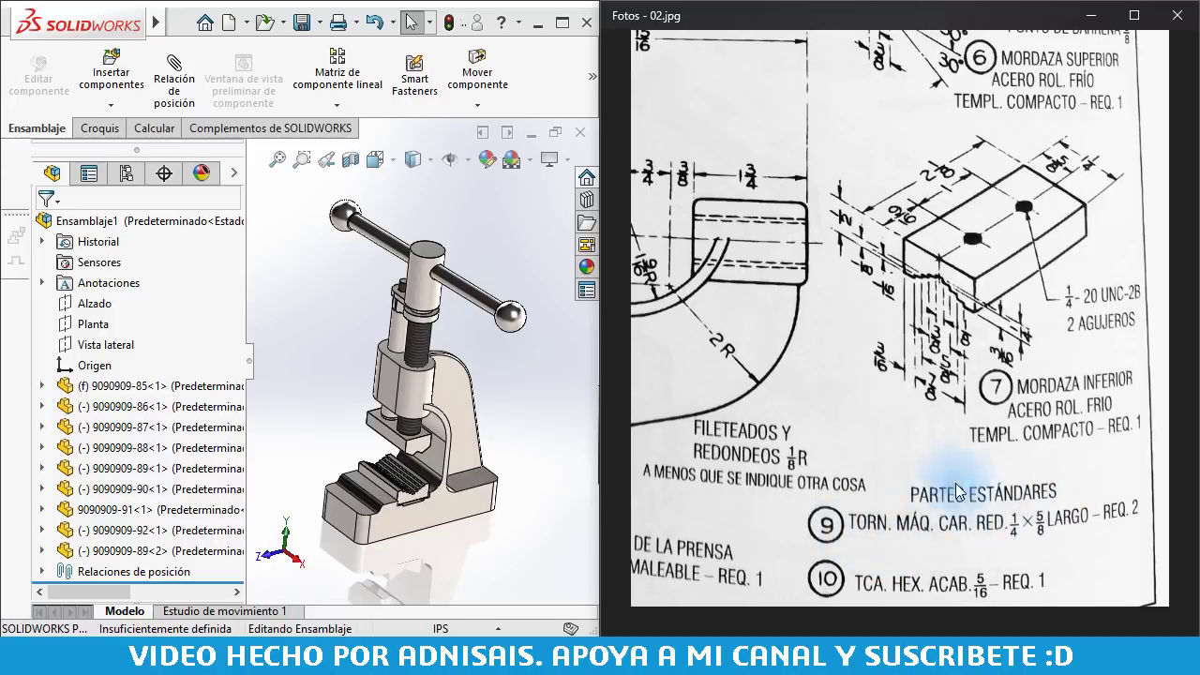
mouse_move(841, 403)
left_mouse_down()
mouse_move(1039, 406)
mouse_move(1151, 236)
mouse_move(1058, 260)
mouse_move(1085, 235)
mouse_move(1095, 272)
mouse_move(1081, 345)
left_mouse_up()
Orbit the press to its underside face showing both holes and open the Design Library
left_click(442, 520)
mouse_move(441, 520)
middle_mouse_down()
mouse_move(509, 423)
mouse_move(428, 472)
mouse_move(409, 407)
middle_mouse_up()
scroll(428, 472, "down", 2)
scroll(409, 441, "down", 2)
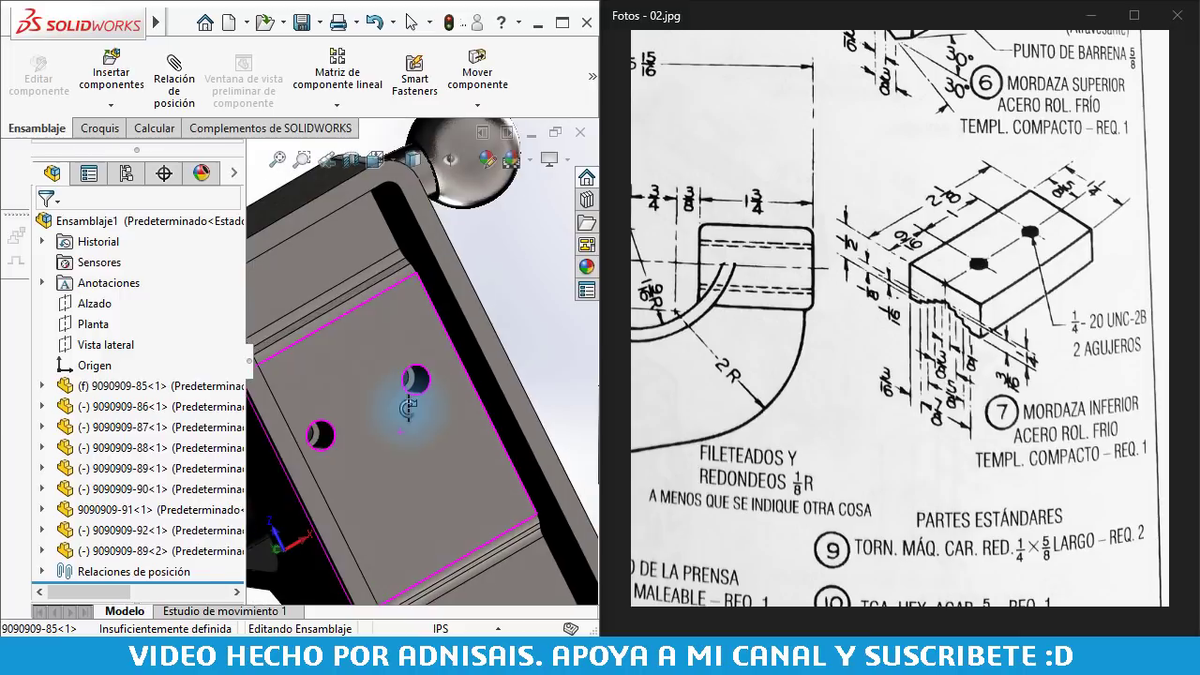
left_click(420, 387)
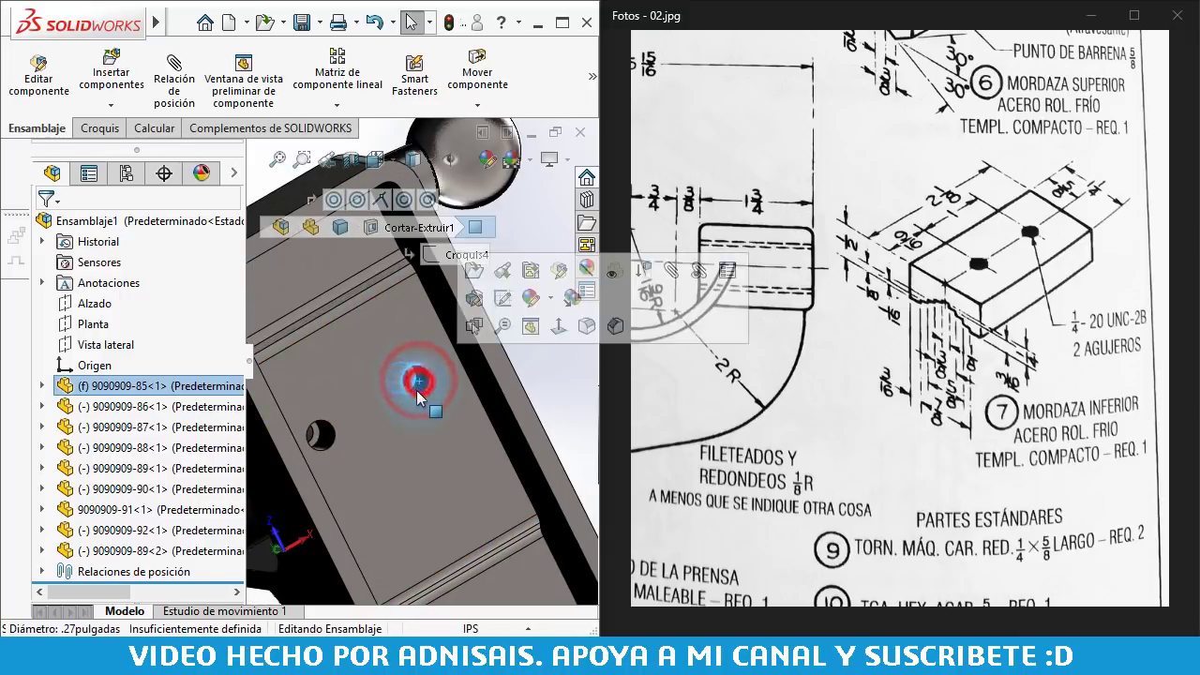
scroll(415, 377, "down", 2)
middle_click_drag(394, 380, 500, 293)
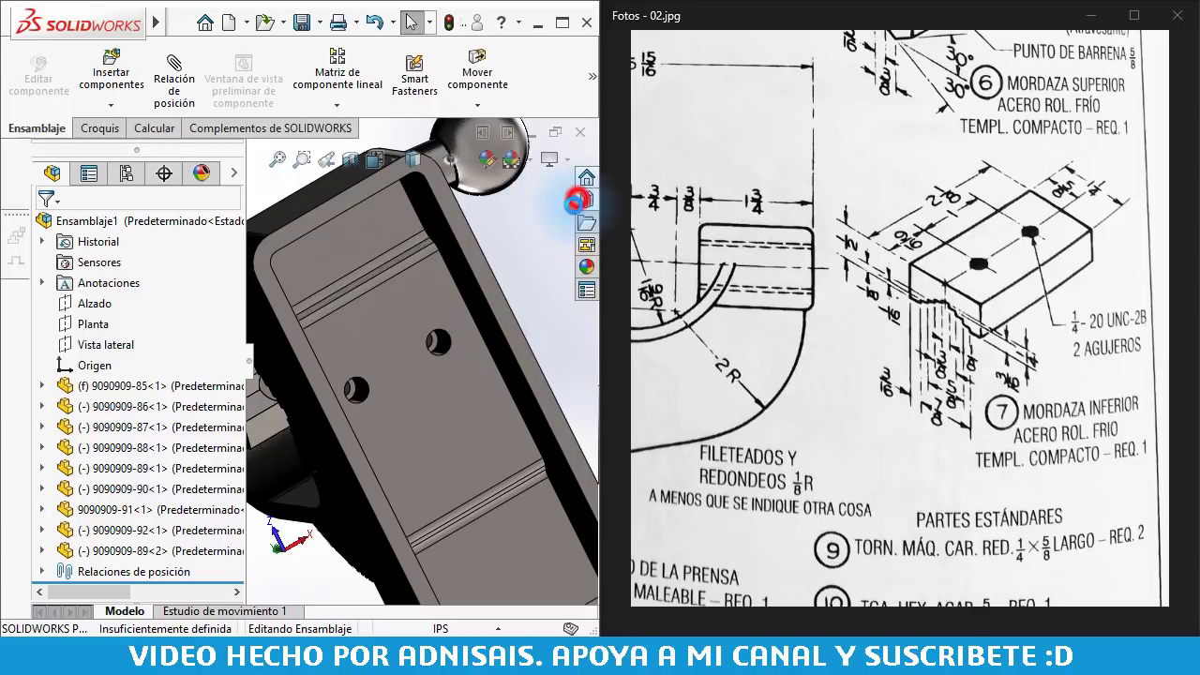
left_click(575, 200)
Browse Toolbox Ansi Inch to the Cabeza hexagonal bolts under Pernos y tornillos
middle_click_drag(364, 348, 419, 289)
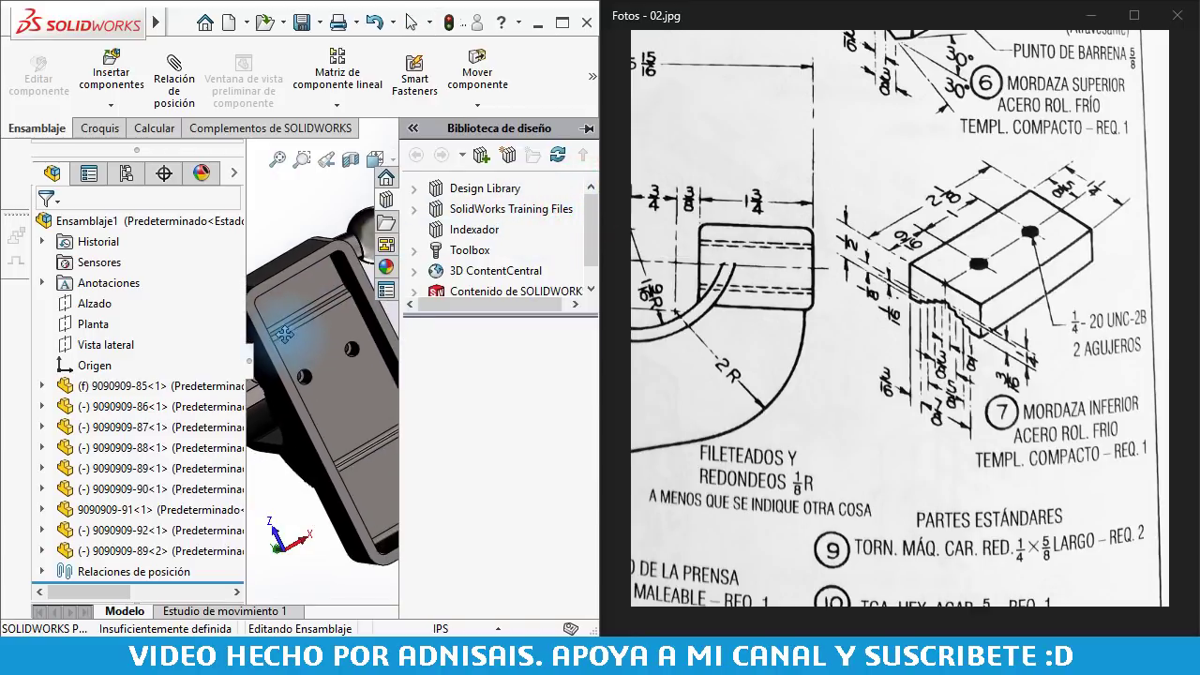
left_click(451, 255)
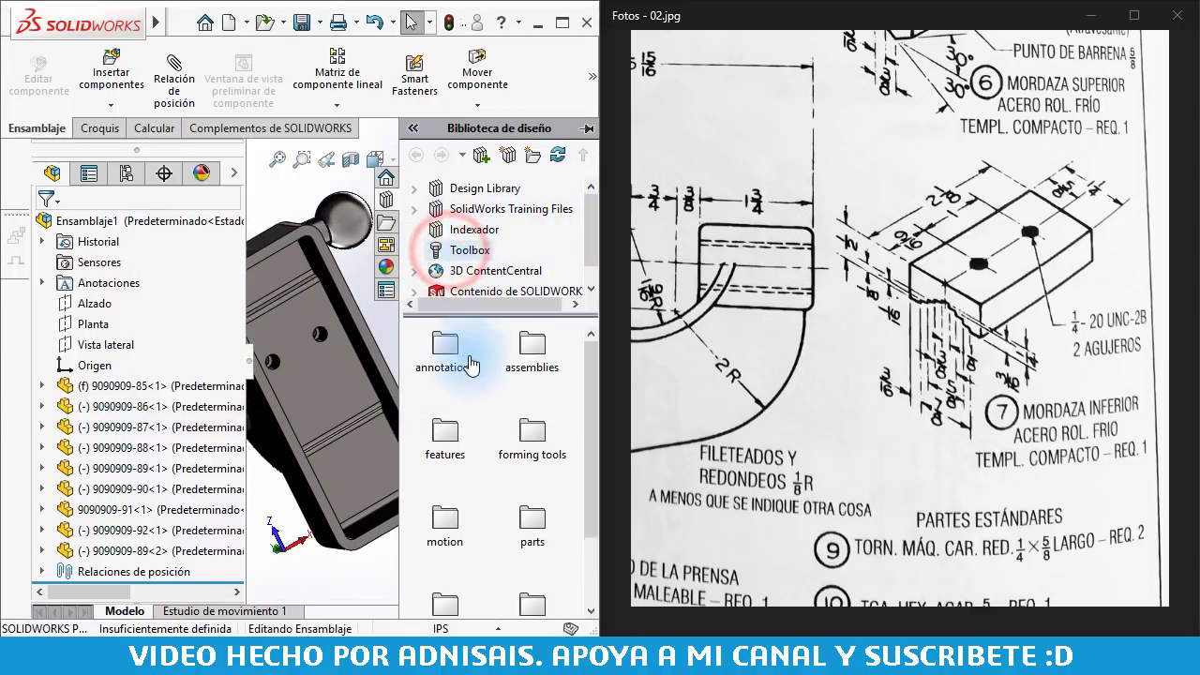
left_click(413, 251)
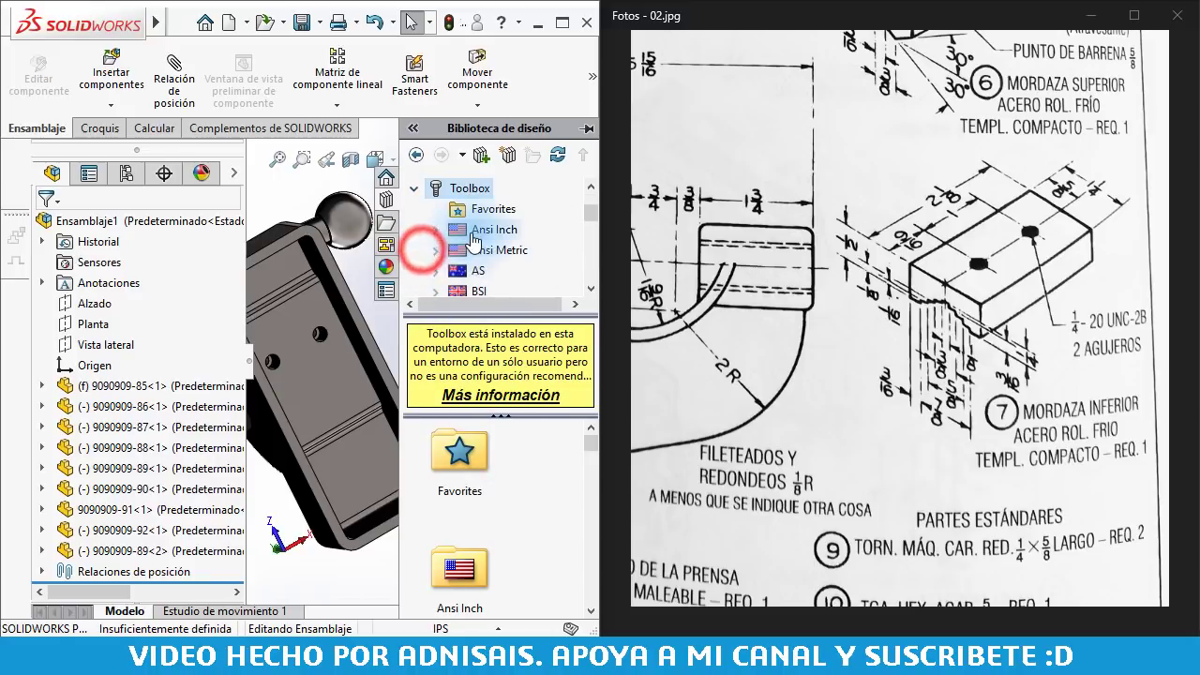
left_click(448, 233)
left_click(433, 235)
scroll(503, 253, "down", 2)
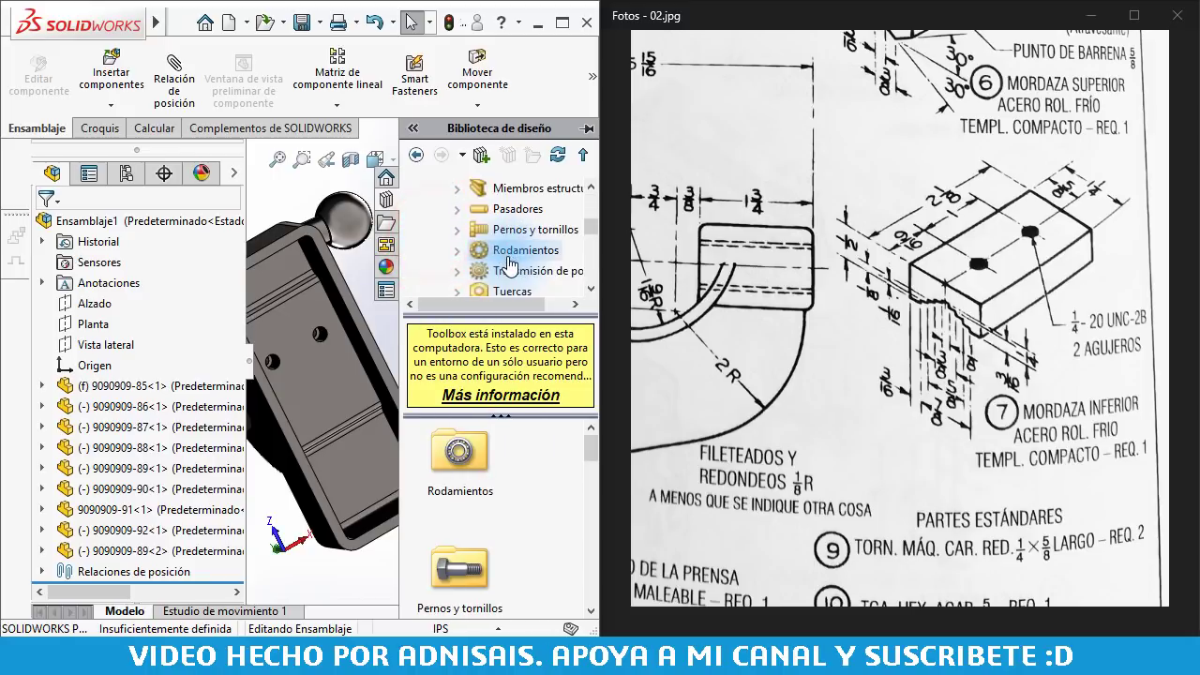
scroll(509, 246, "up", 1)
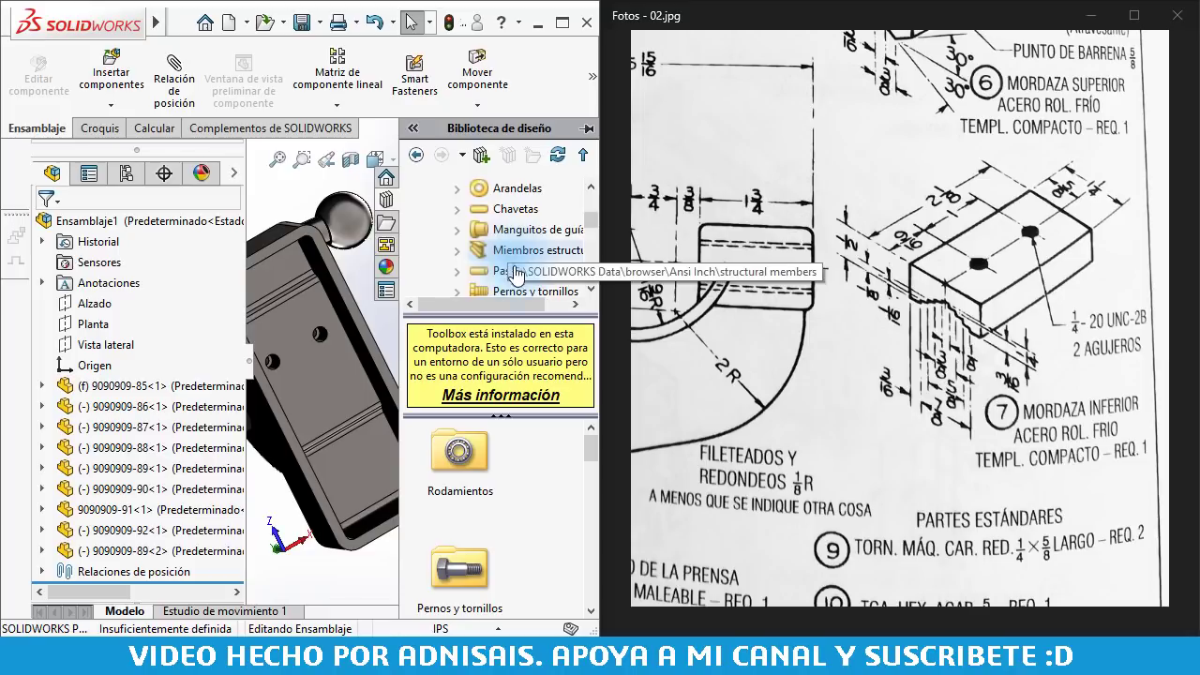
left_click(516, 286)
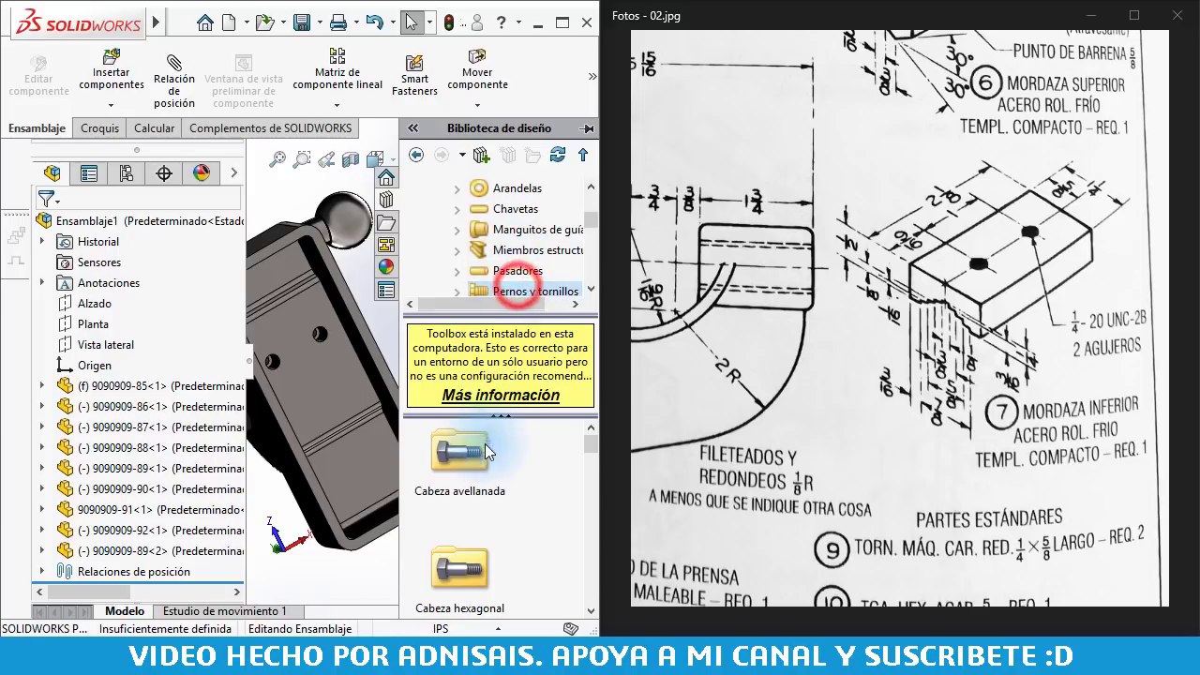
left_click(457, 290)
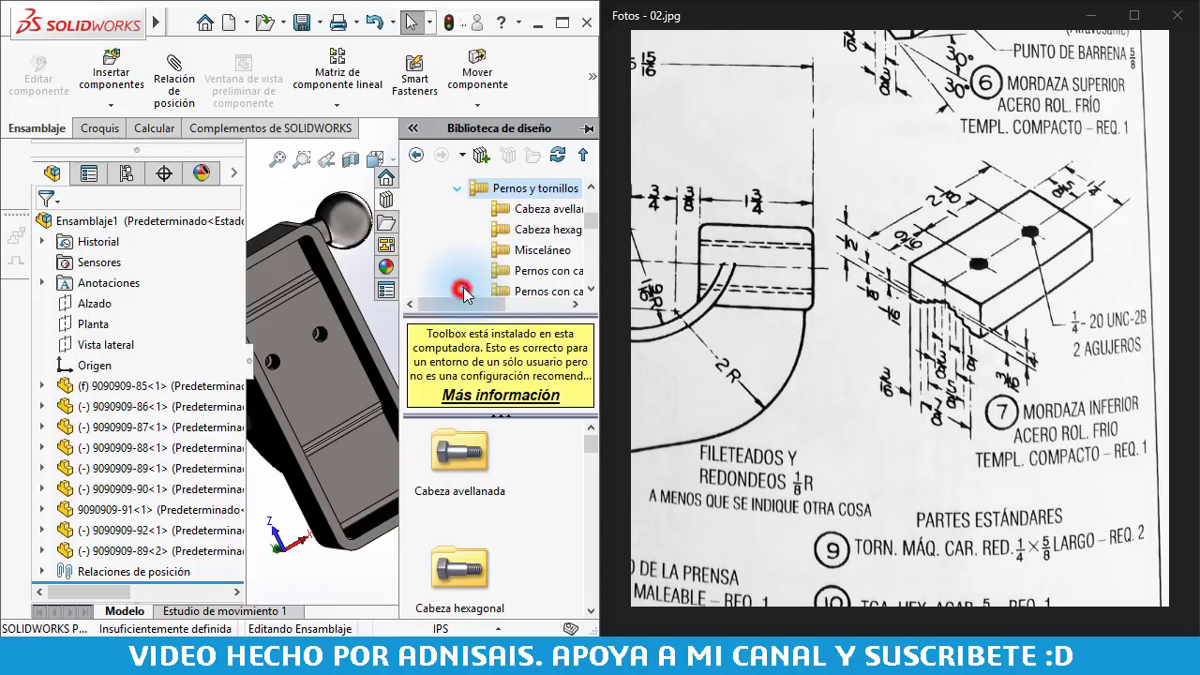
left_click(526, 229)
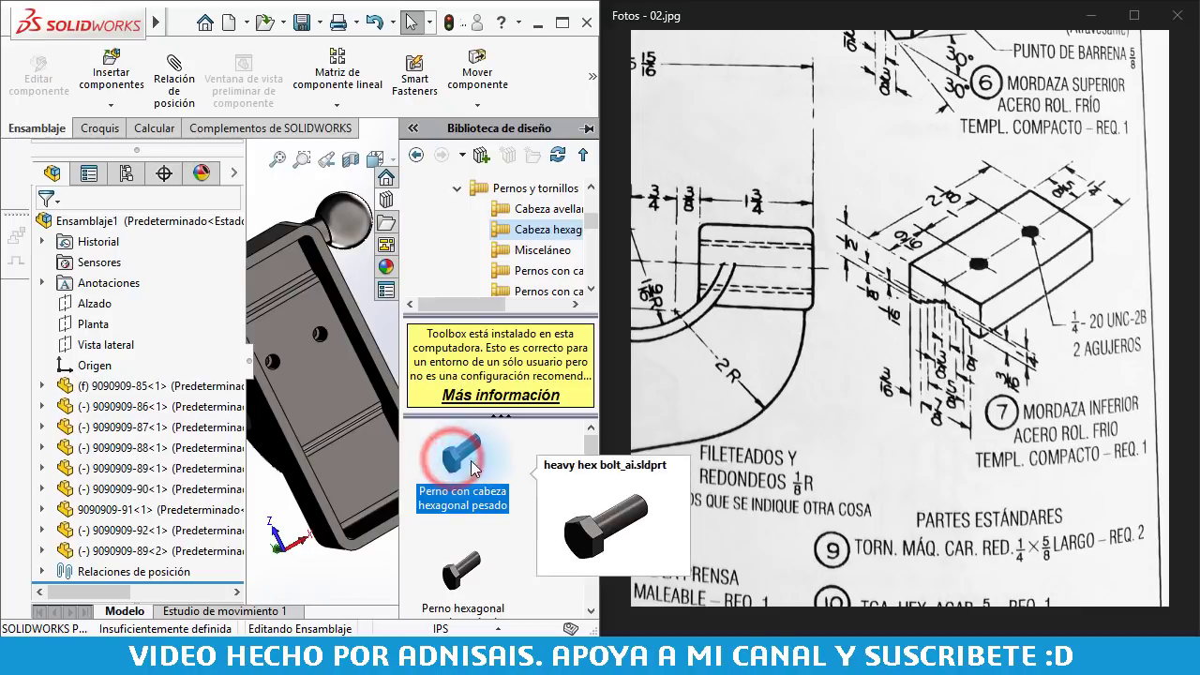
Drag the heavy hex finished bolt into a hole on the underside face
scroll(494, 481, "down", 1)
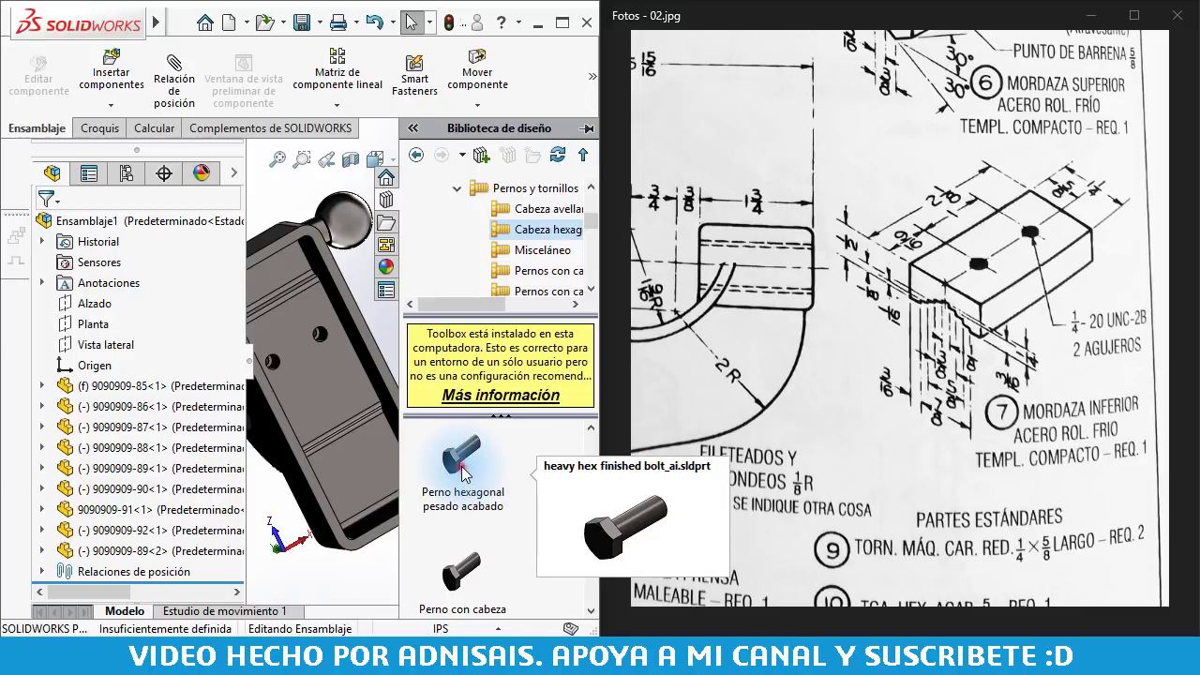
left_click(462, 474)
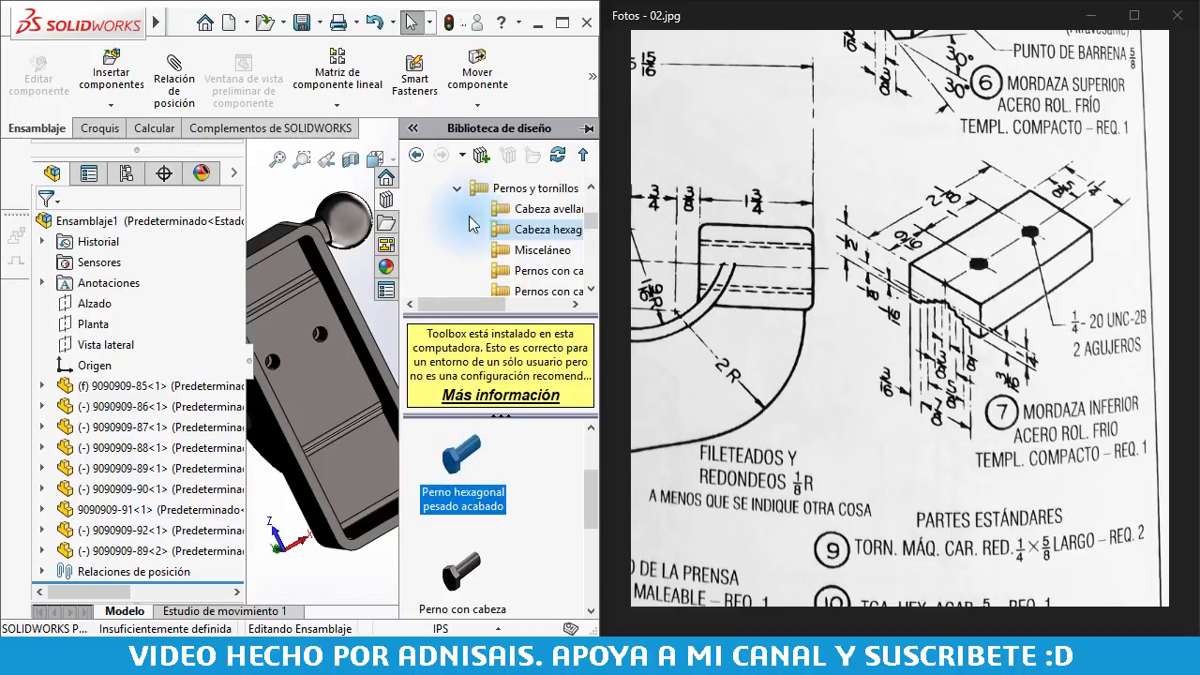
scroll(473, 225, "up", 2)
scroll(474, 217, "up", 2)
scroll(472, 218, "down", 4)
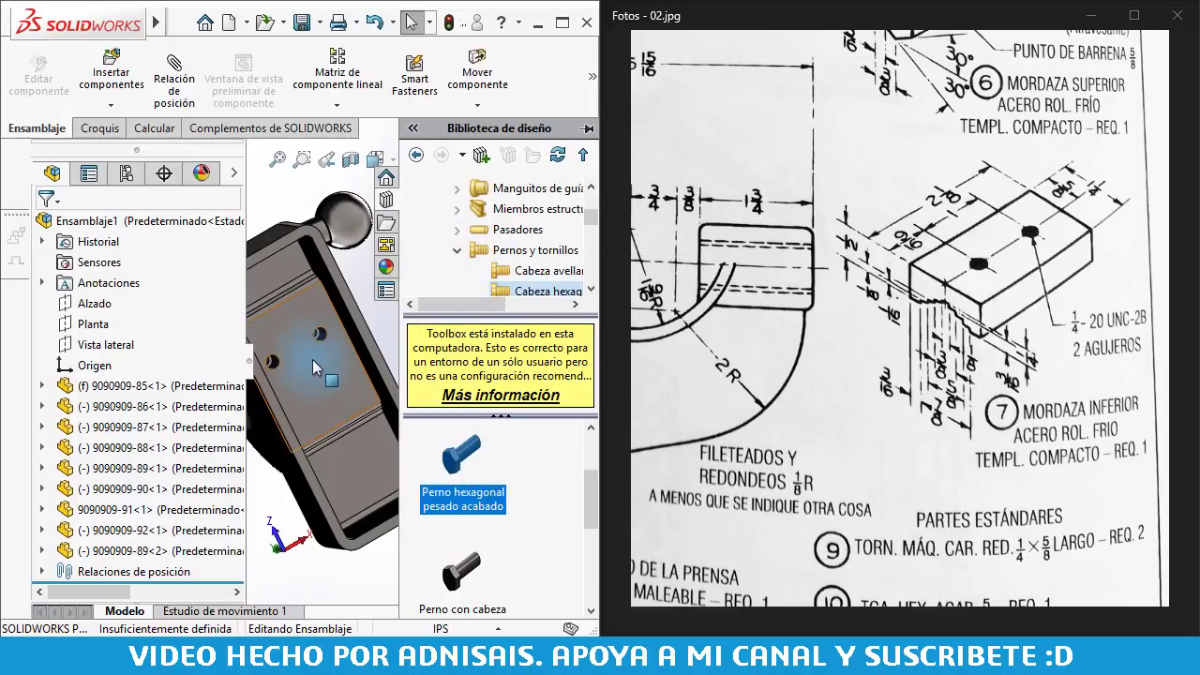
scroll(315, 367, "down", 3)
left_click_drag(451, 459, 347, 345)
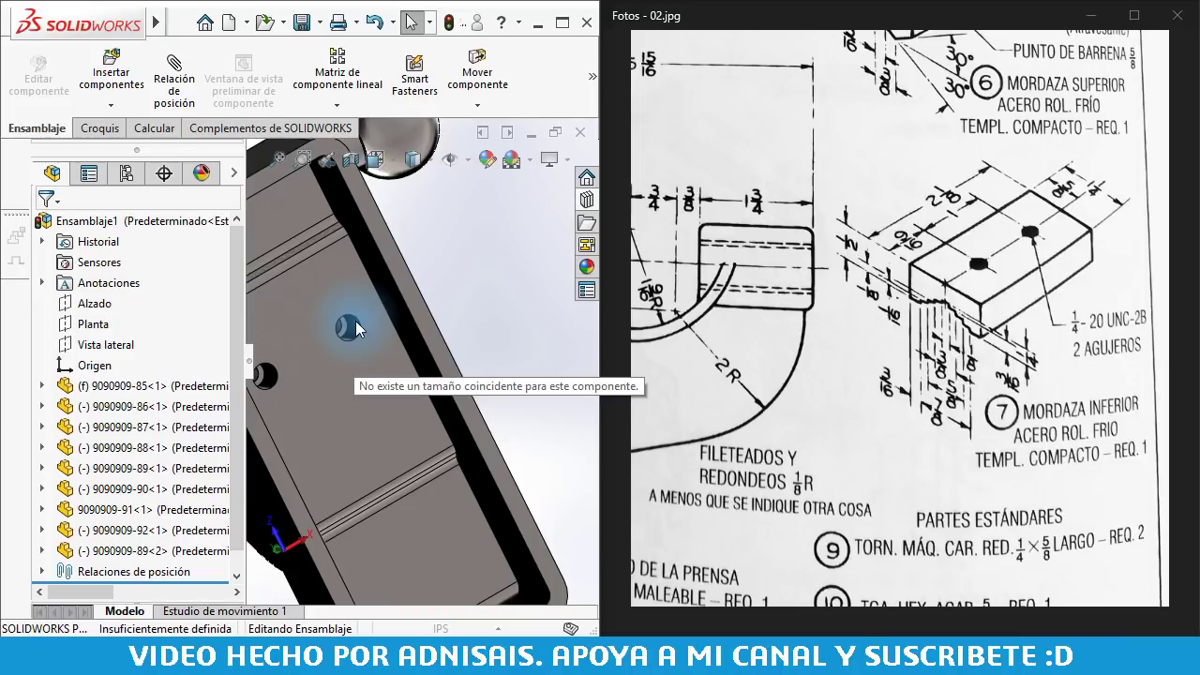
left_click_drag(356, 321, 366, 322)
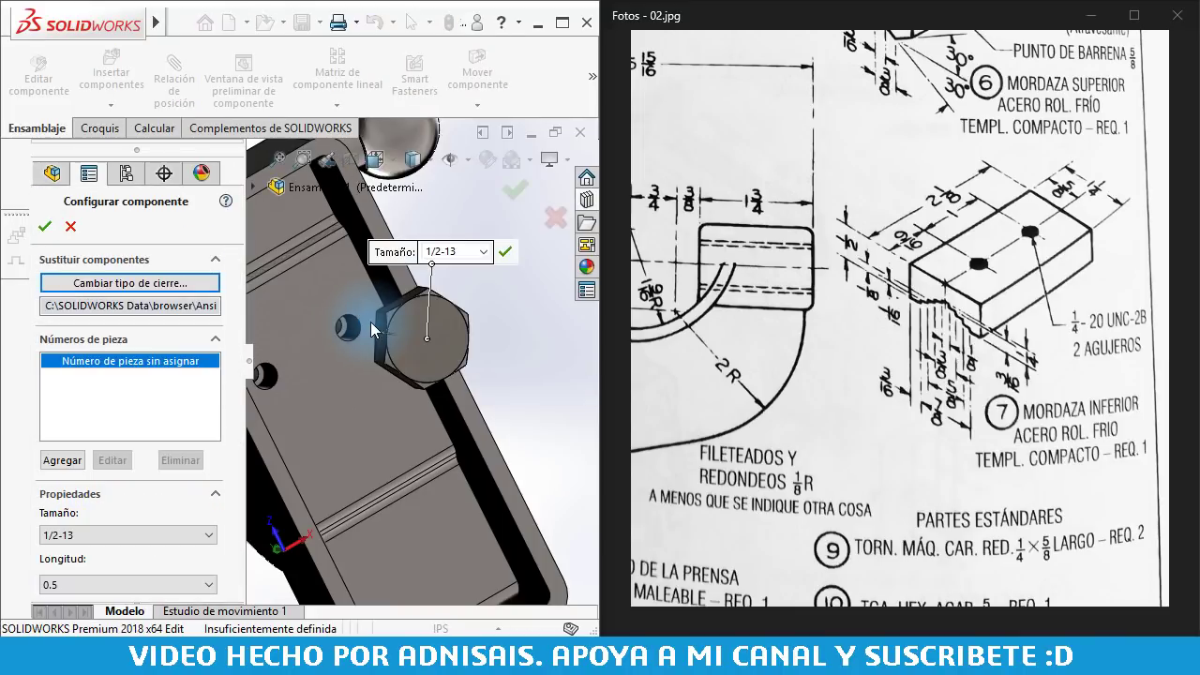
Cancel the hex bolt placement with Esc so no fastener is left in the hole
scroll(125, 459, "down", 2)
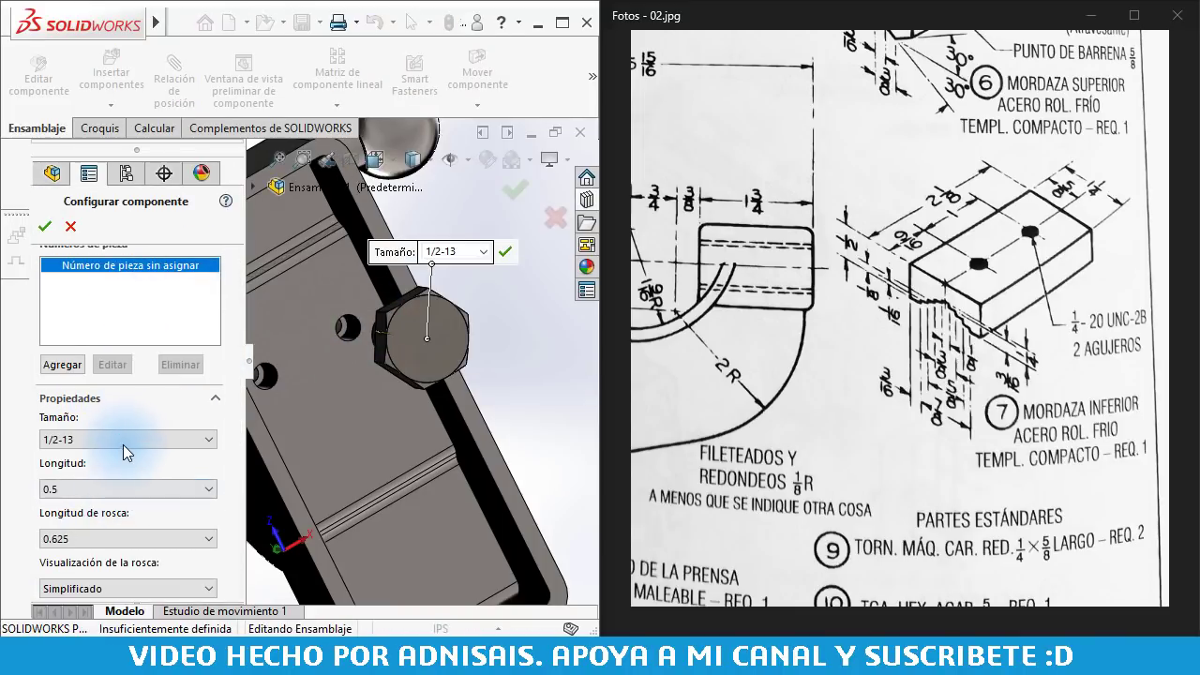
left_click(125, 439)
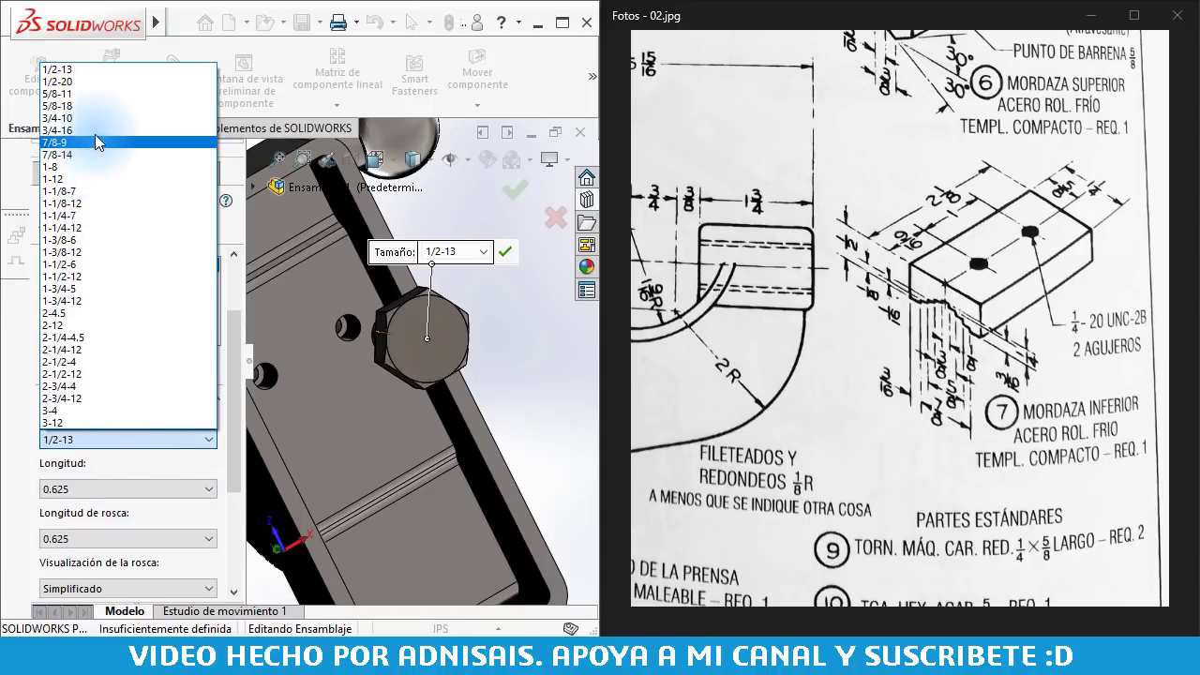
key("Escape")
key("Escape")
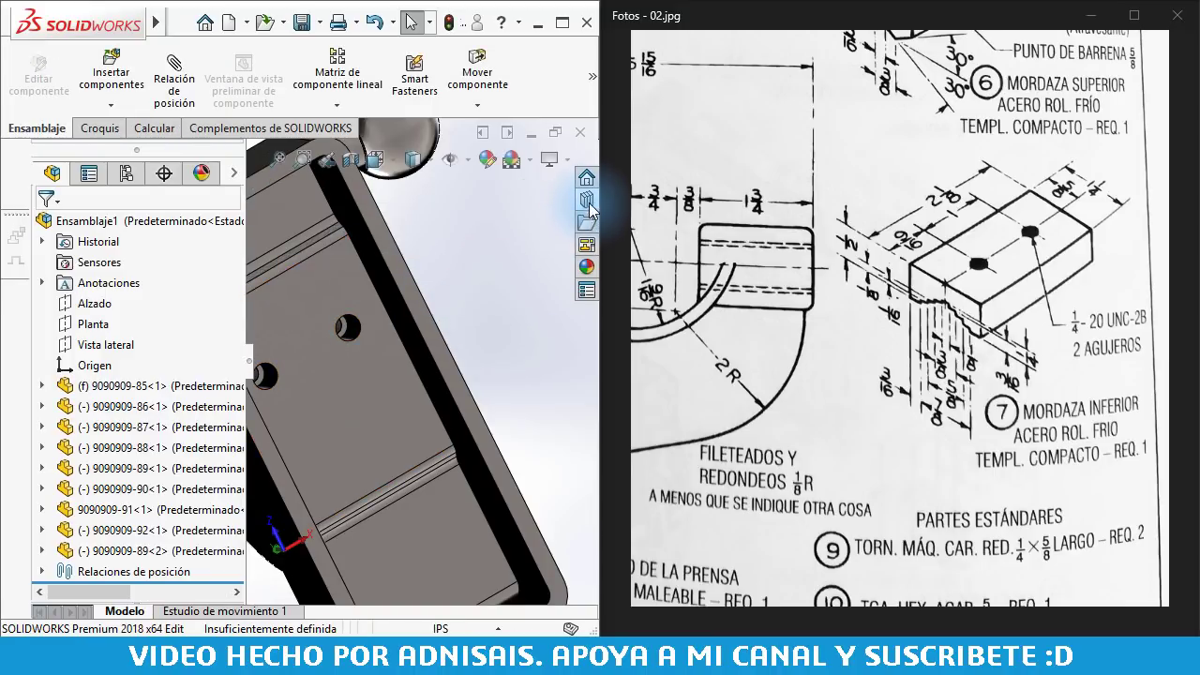
left_click(587, 199)
Reopen the hex head bolt category and widen the library to read full folder names
left_click_drag(593, 511, 592, 539)
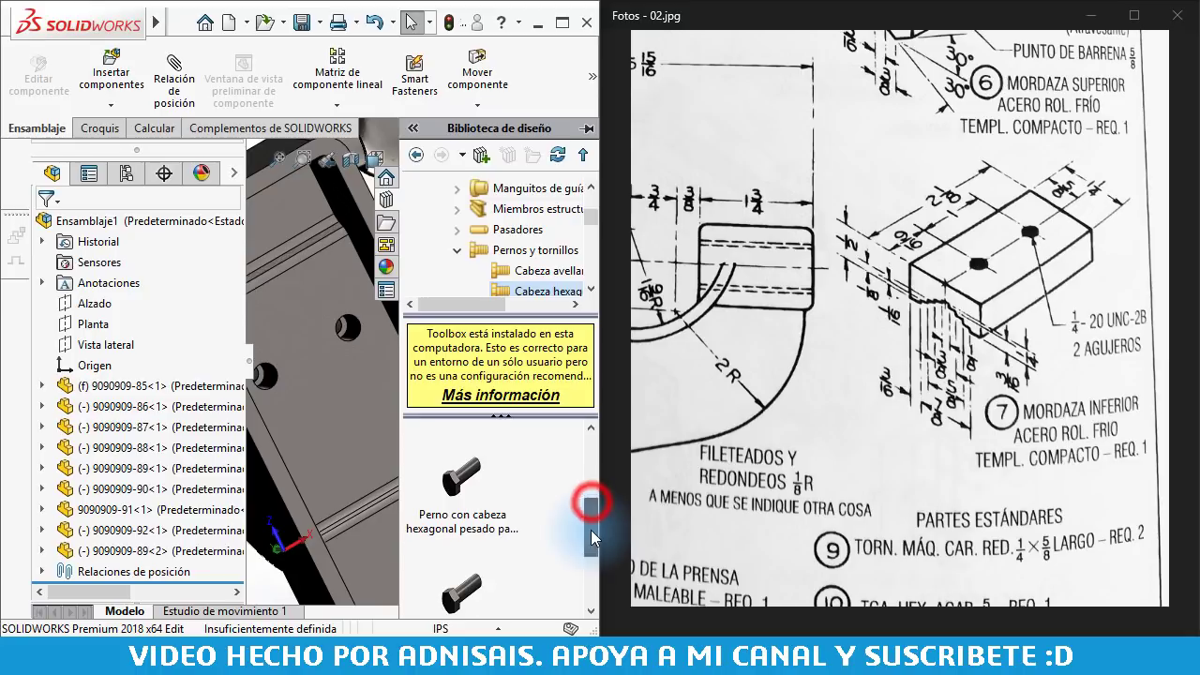
scroll(506, 530, "down", 1)
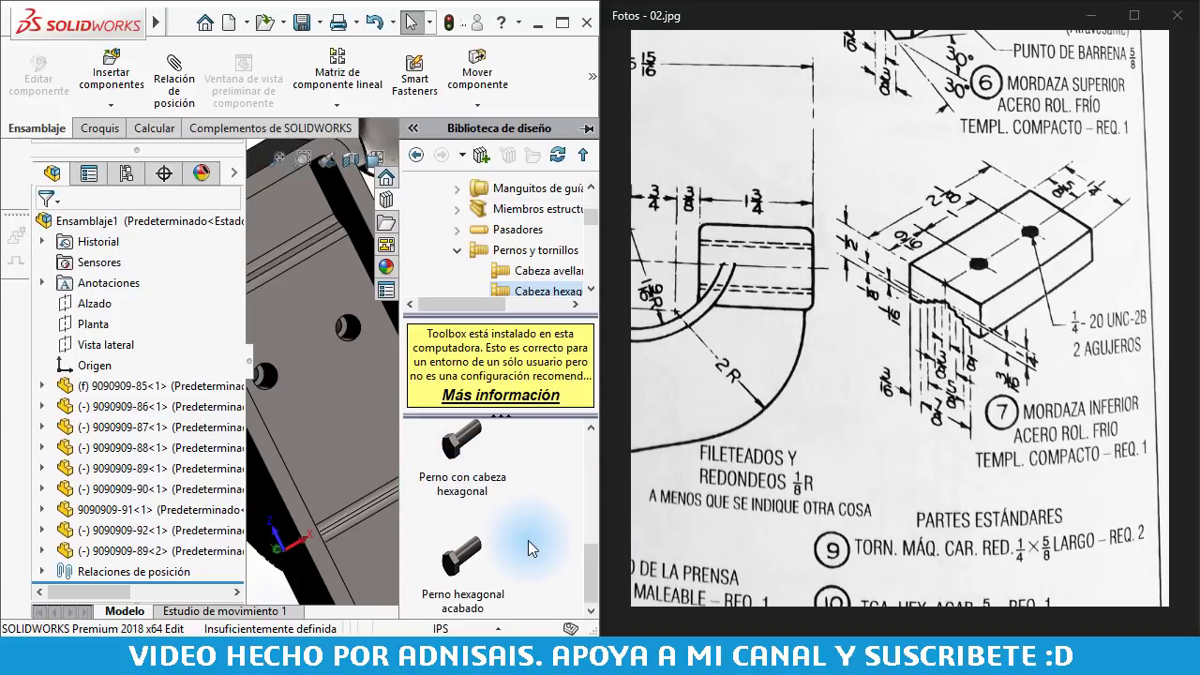
scroll(542, 486, "up", 2)
scroll(545, 482, "down", 1)
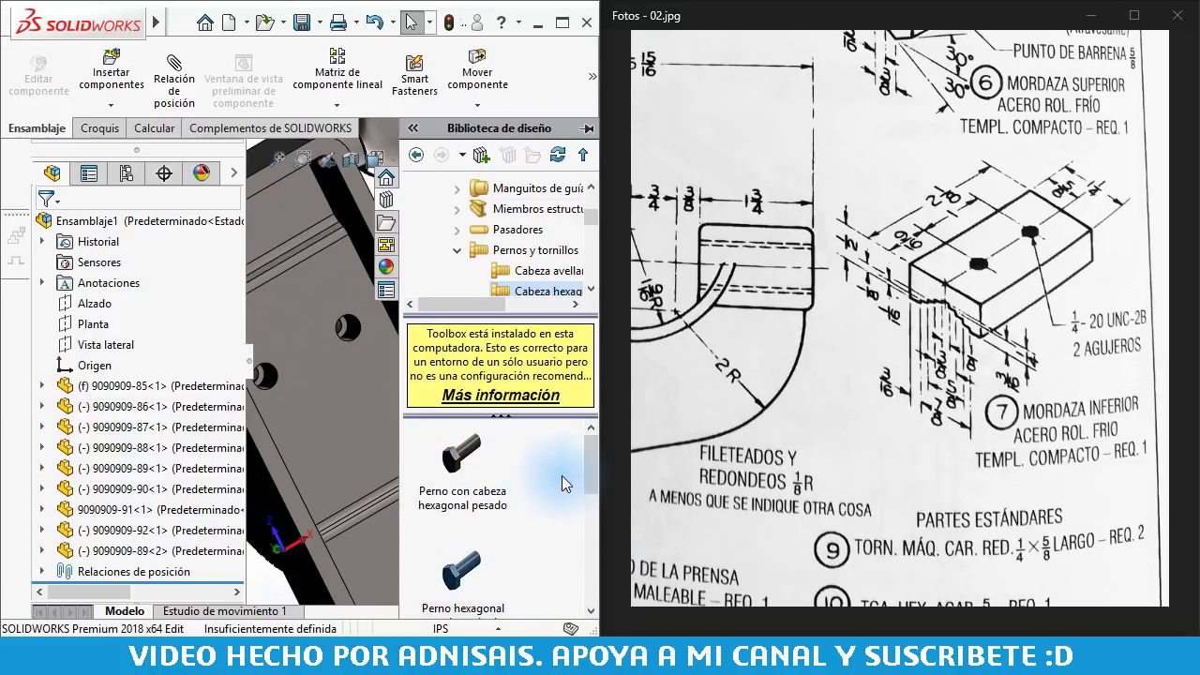
mouse_move(586, 464)
left_mouse_down()
mouse_move(582, 563)
mouse_move(591, 490)
left_mouse_up()
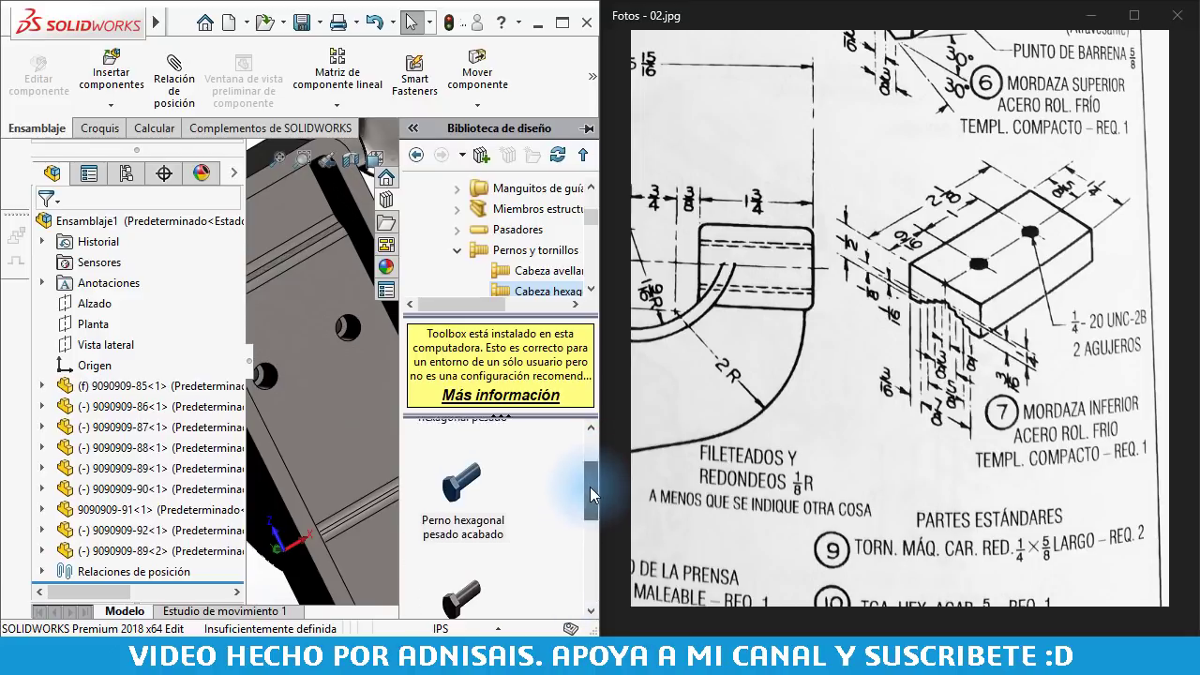
left_click(586, 291)
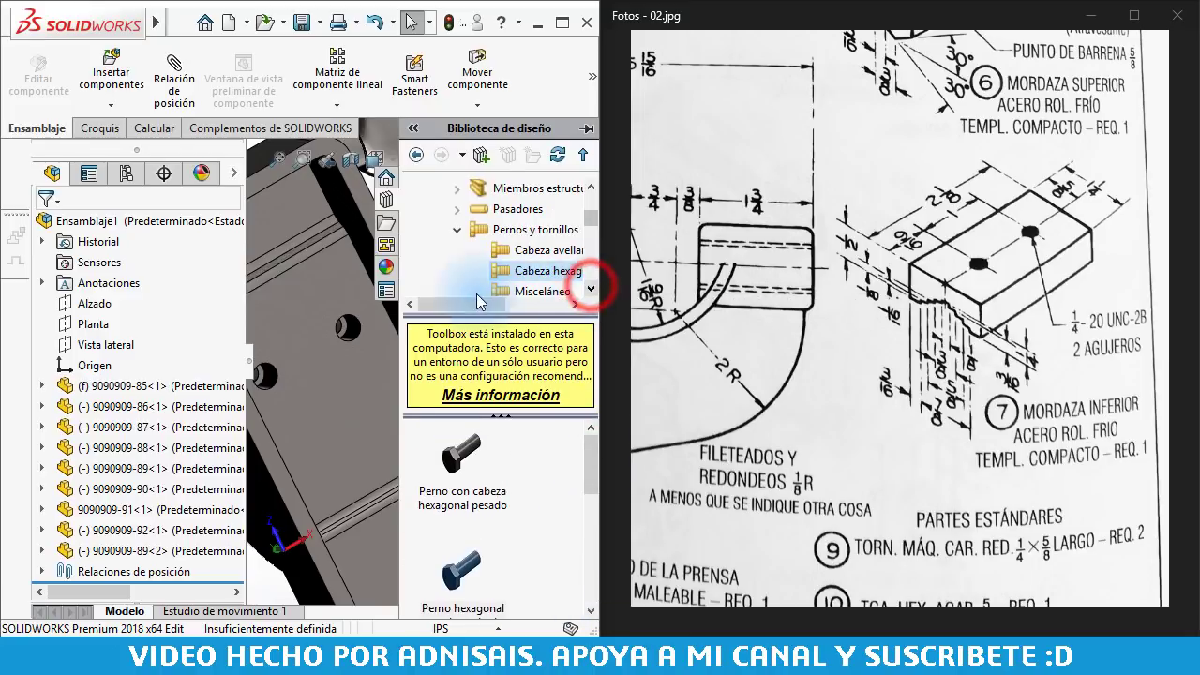
left_click(590, 289)
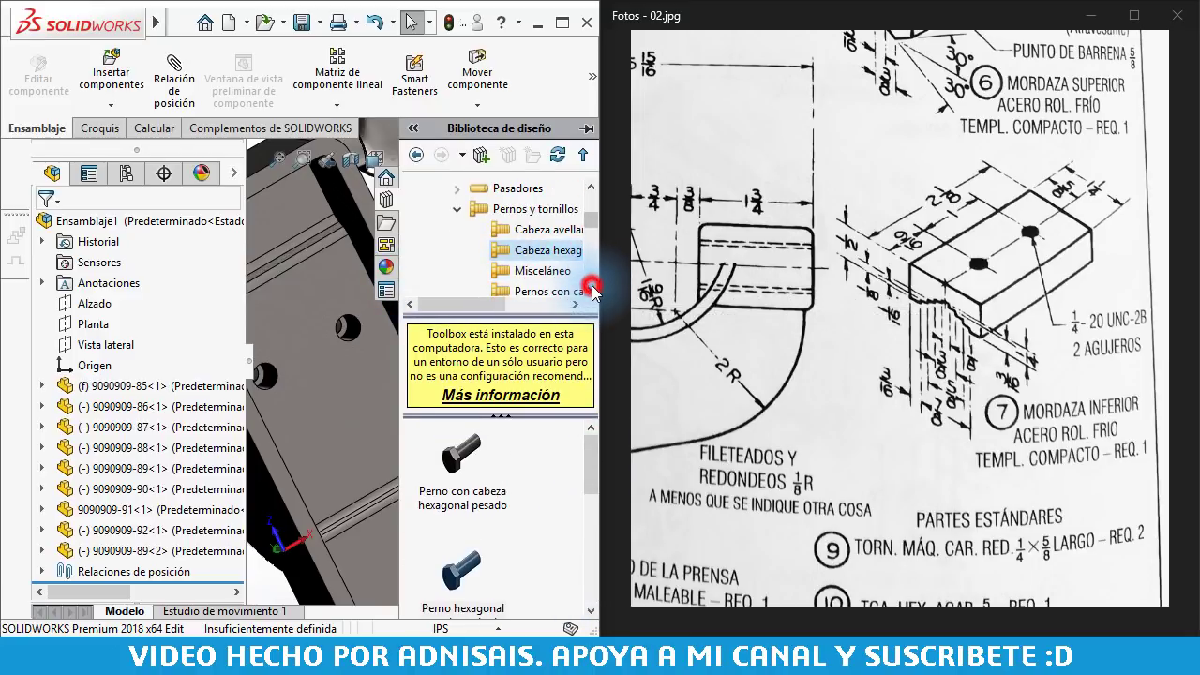
double_click(591, 291)
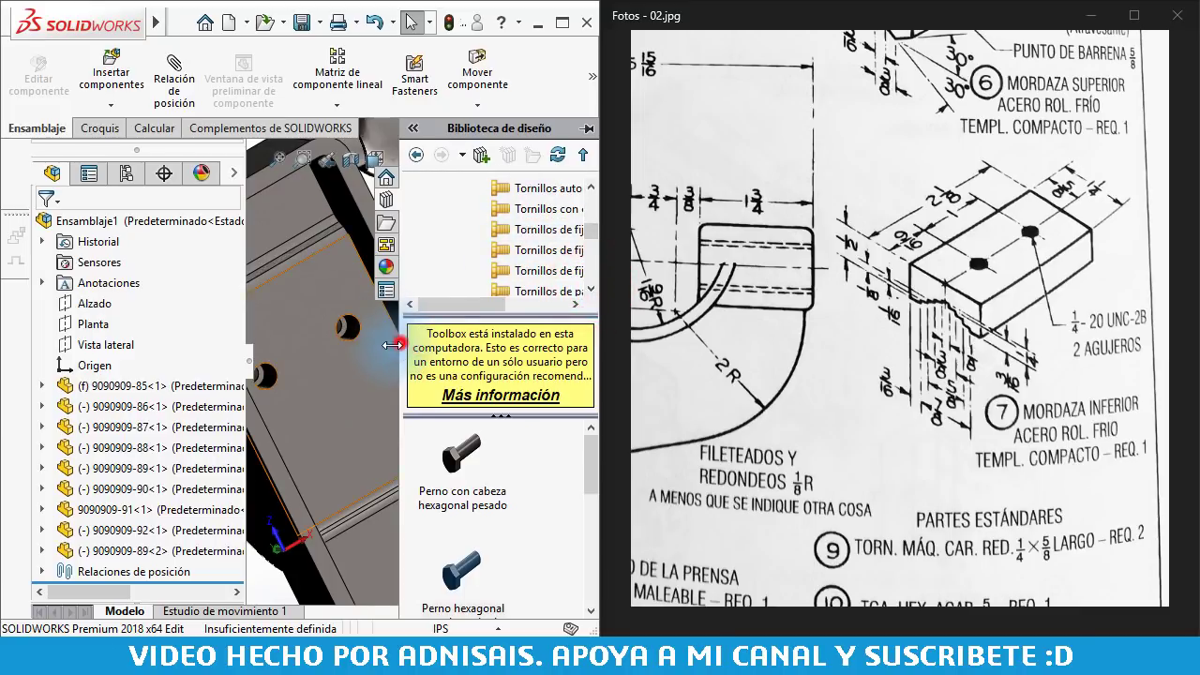
left_click_drag(392, 345, 315, 345)
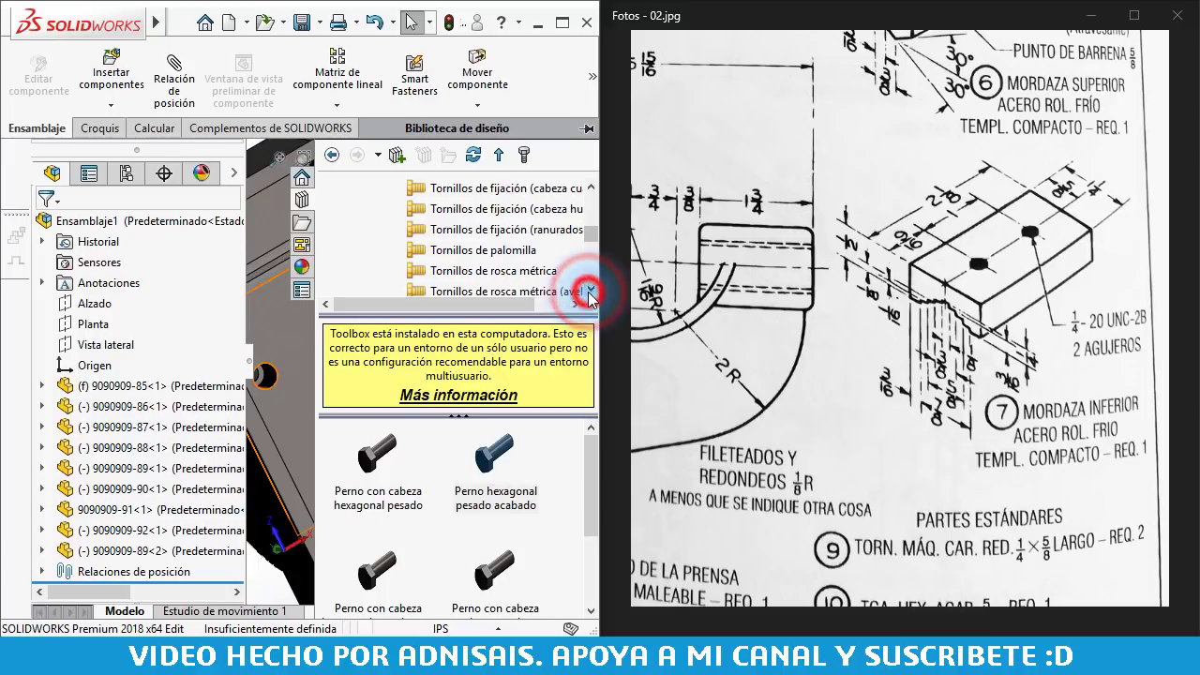
left_click(590, 294)
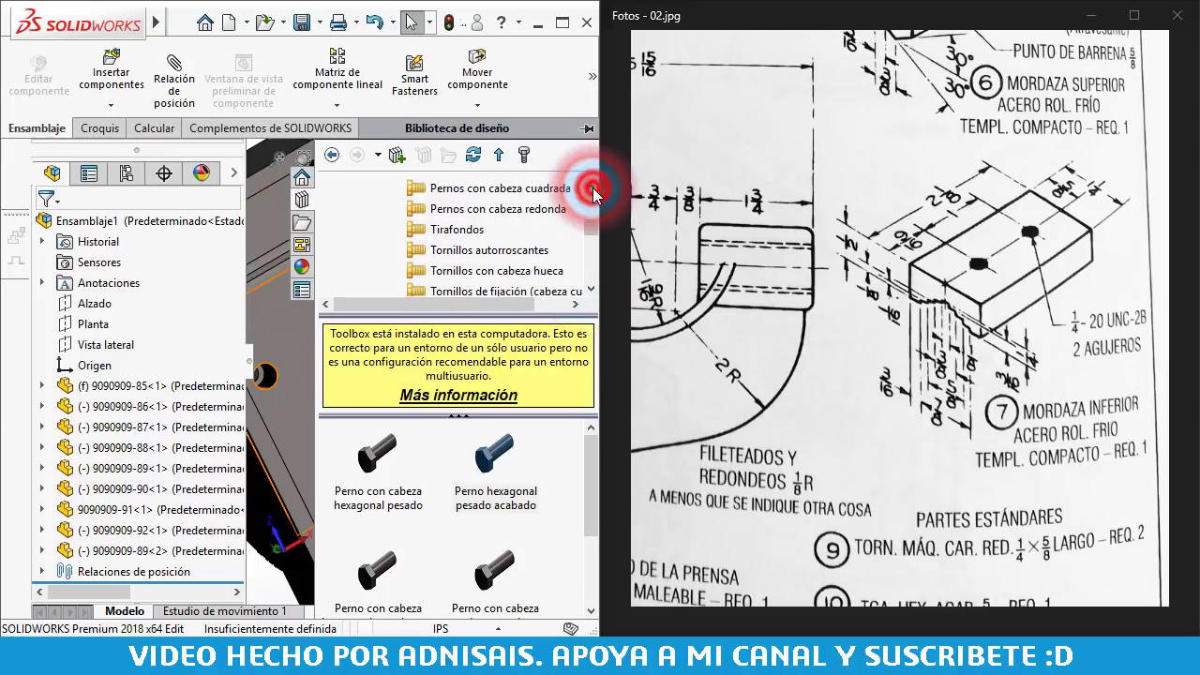
Compare the Misceláneo and hex head bolt categories in the Toolbox library
left_click(592, 190)
left_click(593, 190)
left_click(593, 190)
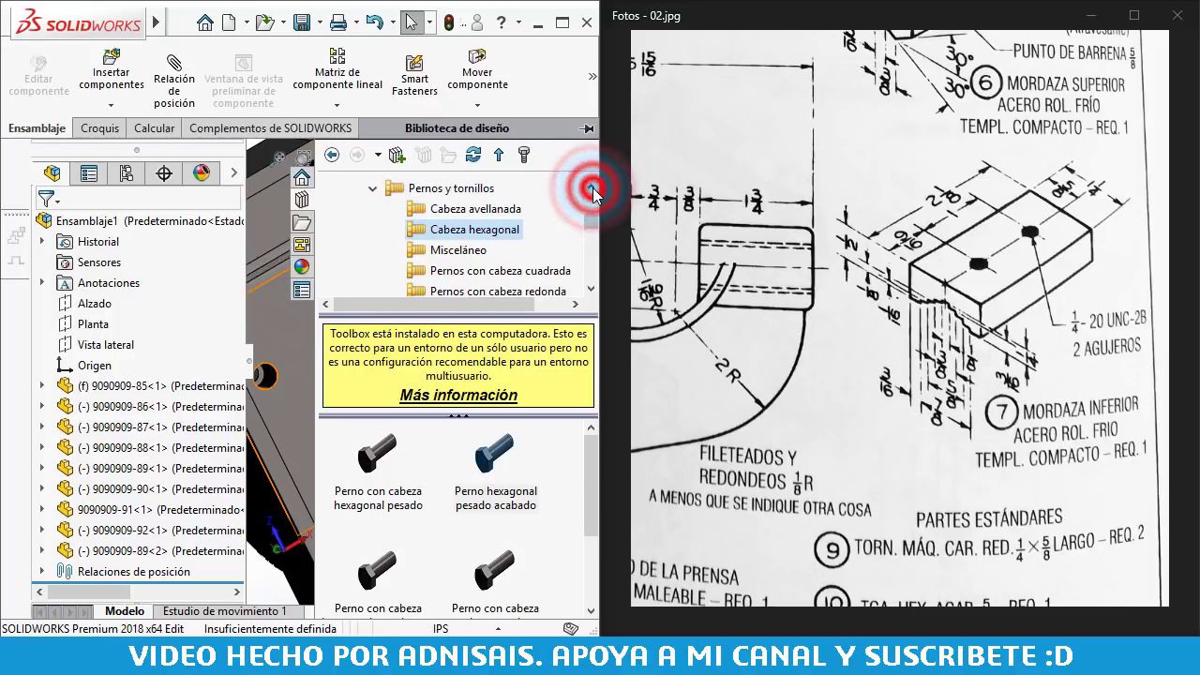
left_click(457, 251)
left_click(459, 230)
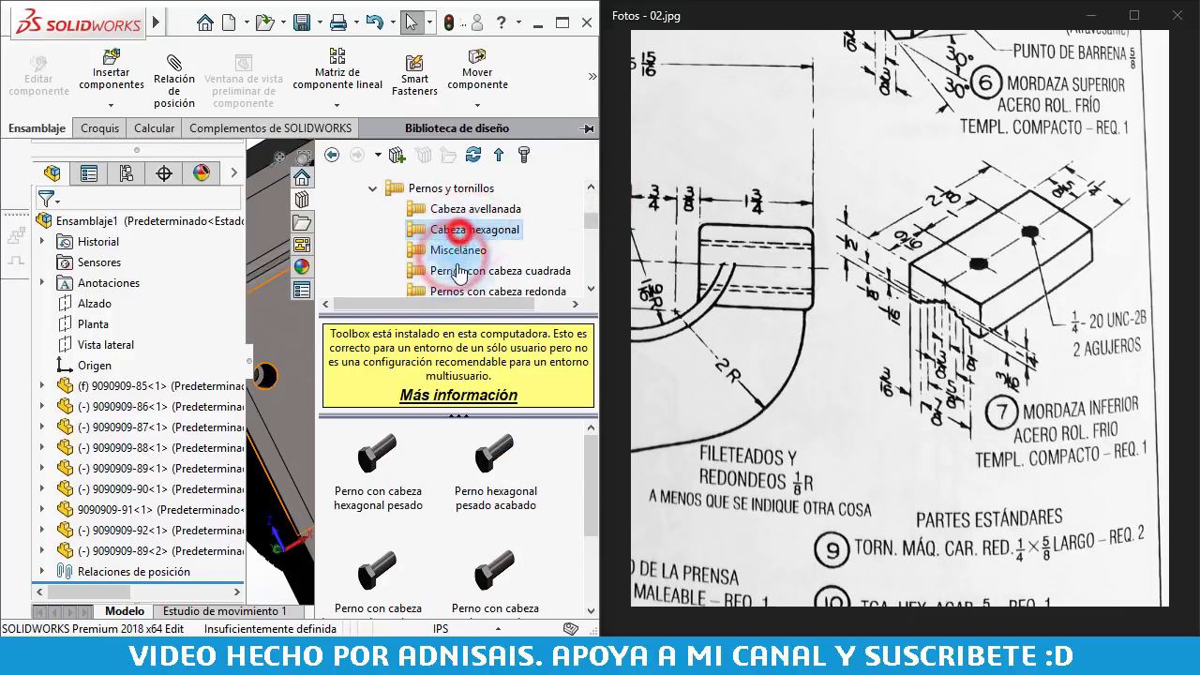
mouse_move(593, 461)
left_mouse_down()
mouse_move(594, 497)
mouse_move(586, 403)
left_mouse_up()
scroll(474, 281, "up", 2)
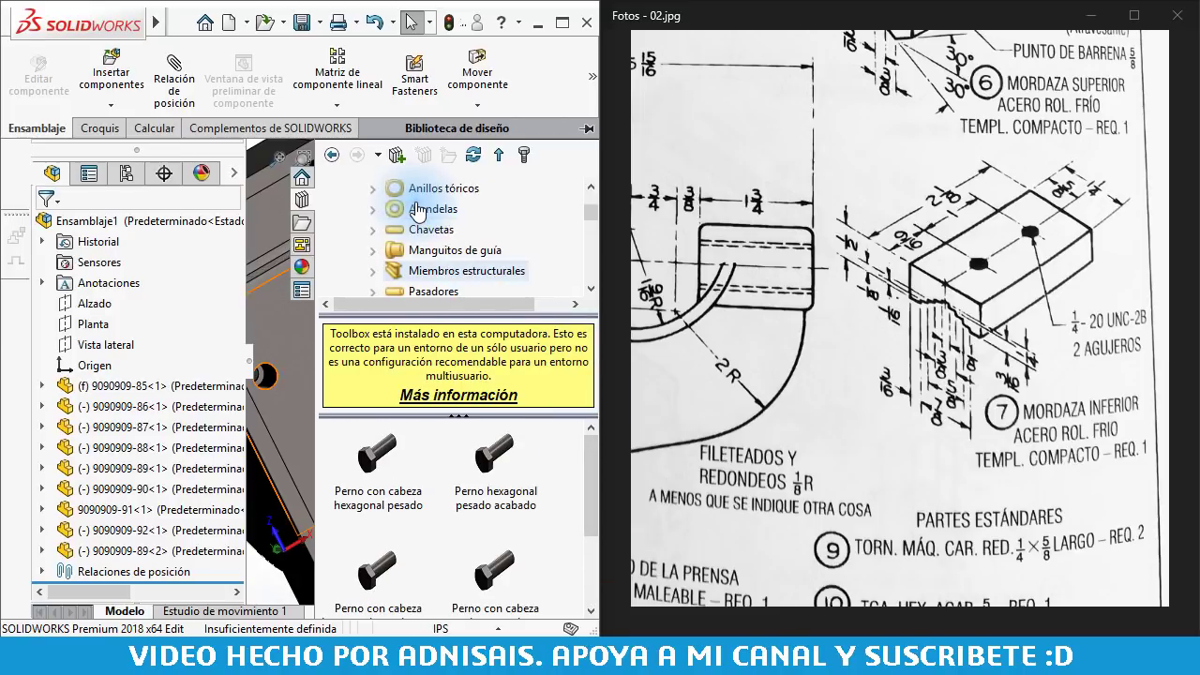
scroll(478, 254, "down", 1)
scroll(483, 239, "down", 1)
scroll(483, 239, "down", 1)
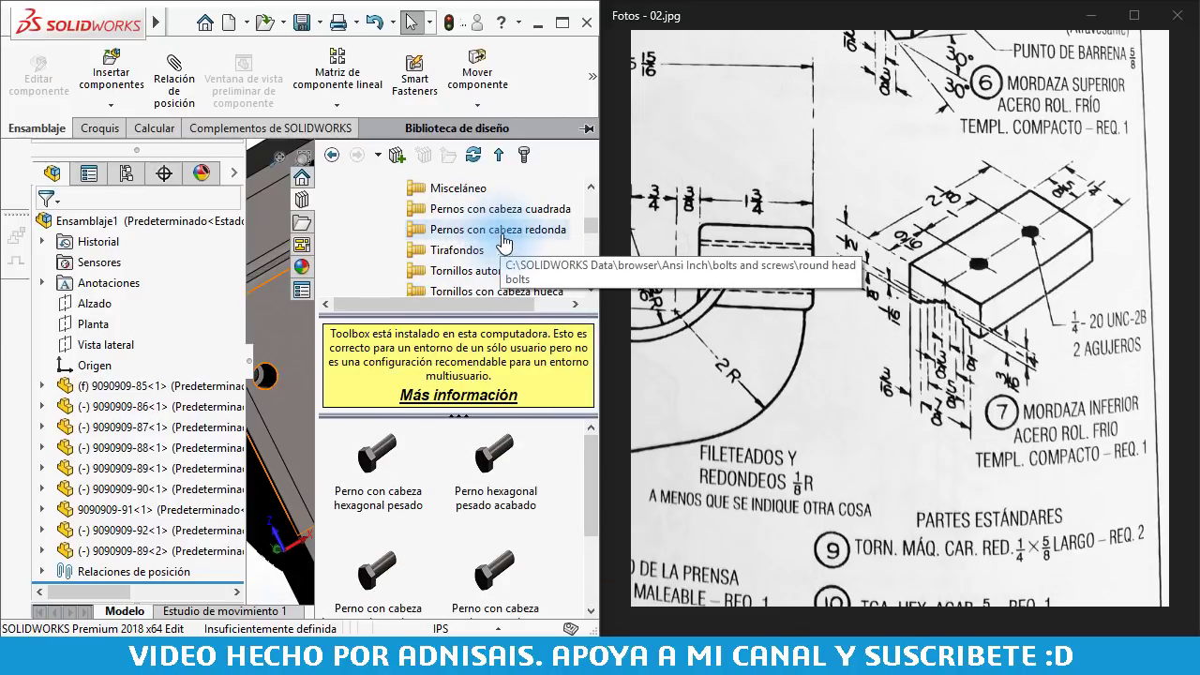
Browse to Tornillos con cabeza hueca and drag the socket head cap screw into the assembly
left_click(460, 188)
scroll(486, 497, "down", 1)
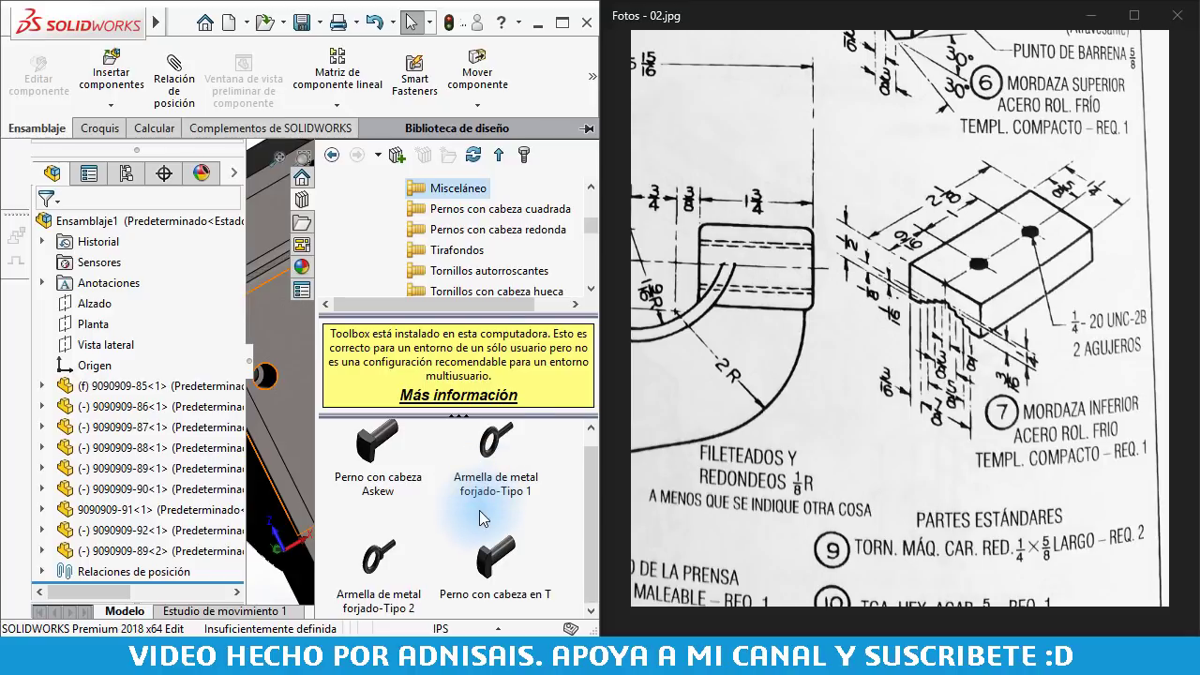
left_click(487, 233)
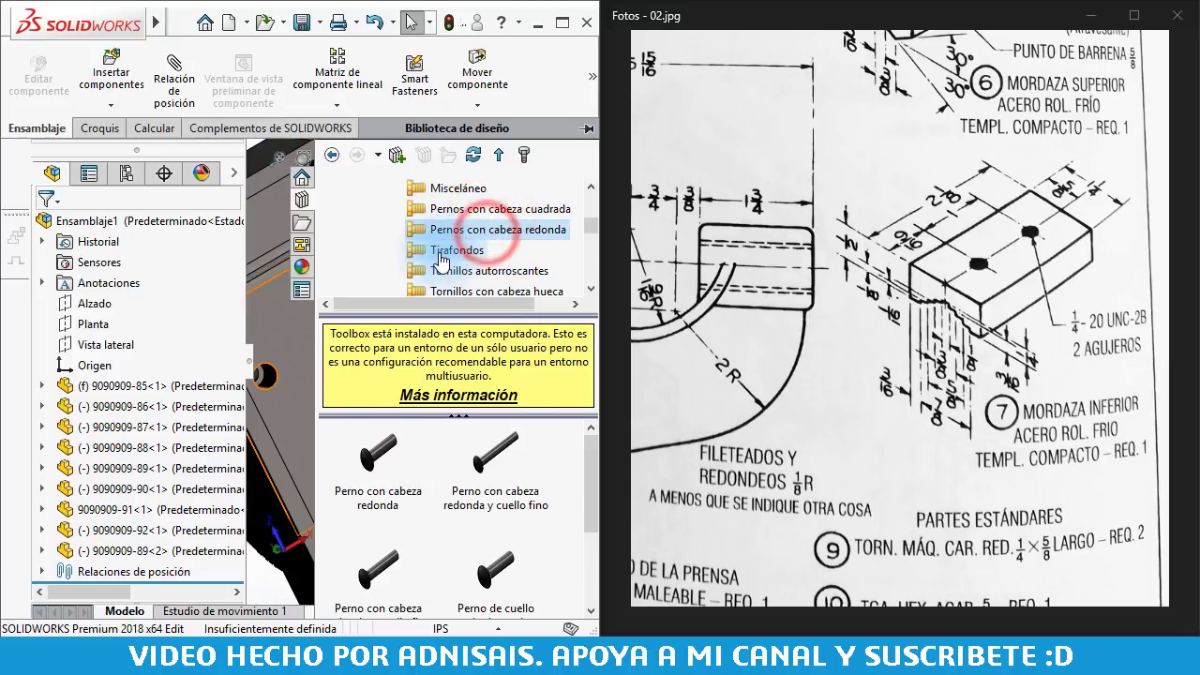
scroll(471, 450, "down", 2)
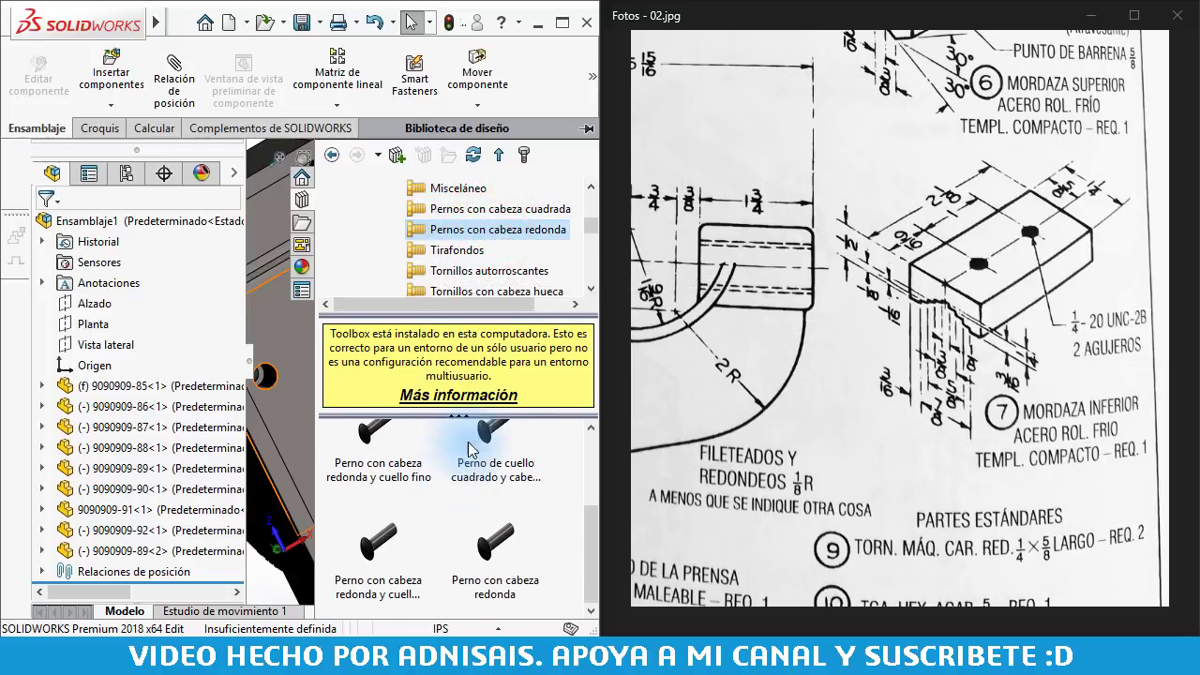
left_click(466, 251)
scroll(494, 279, "down", 1)
left_click(497, 227)
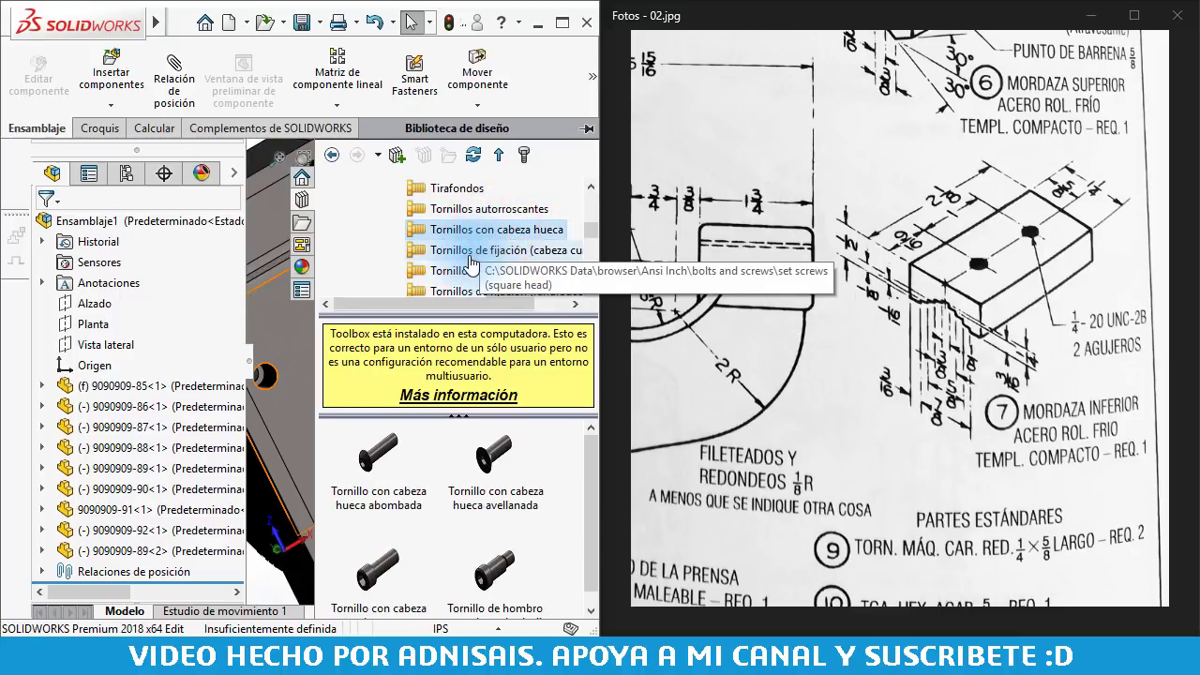
scroll(477, 523, "down", 1)
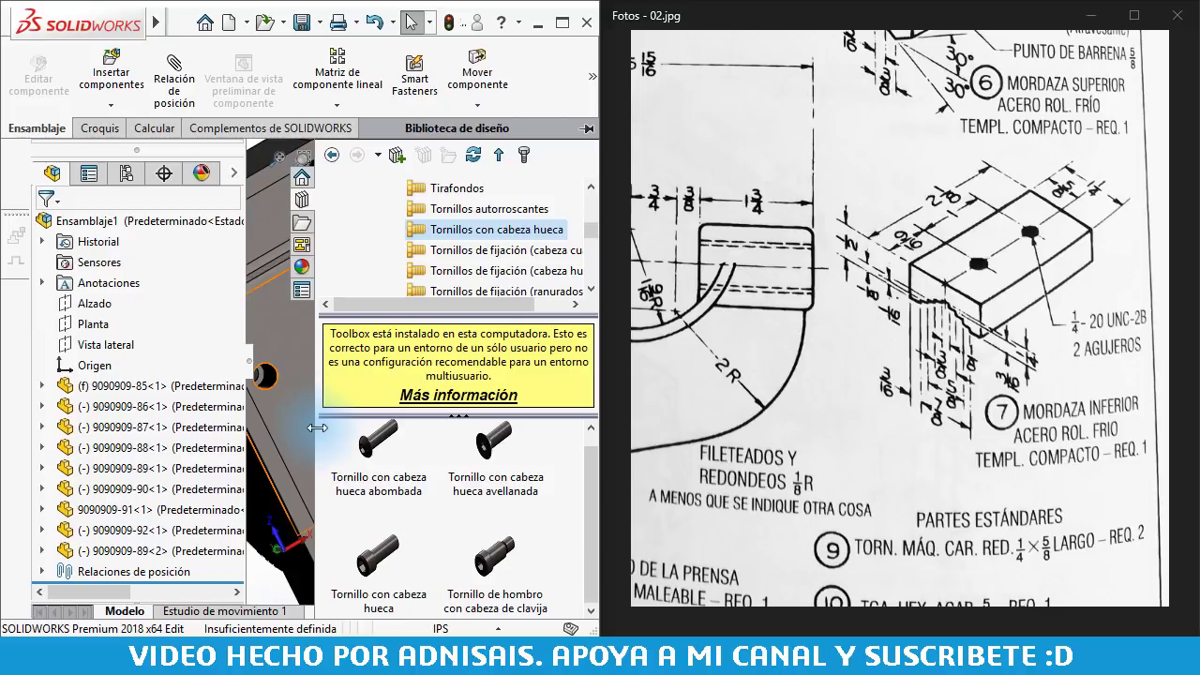
left_click_drag(324, 439, 457, 440)
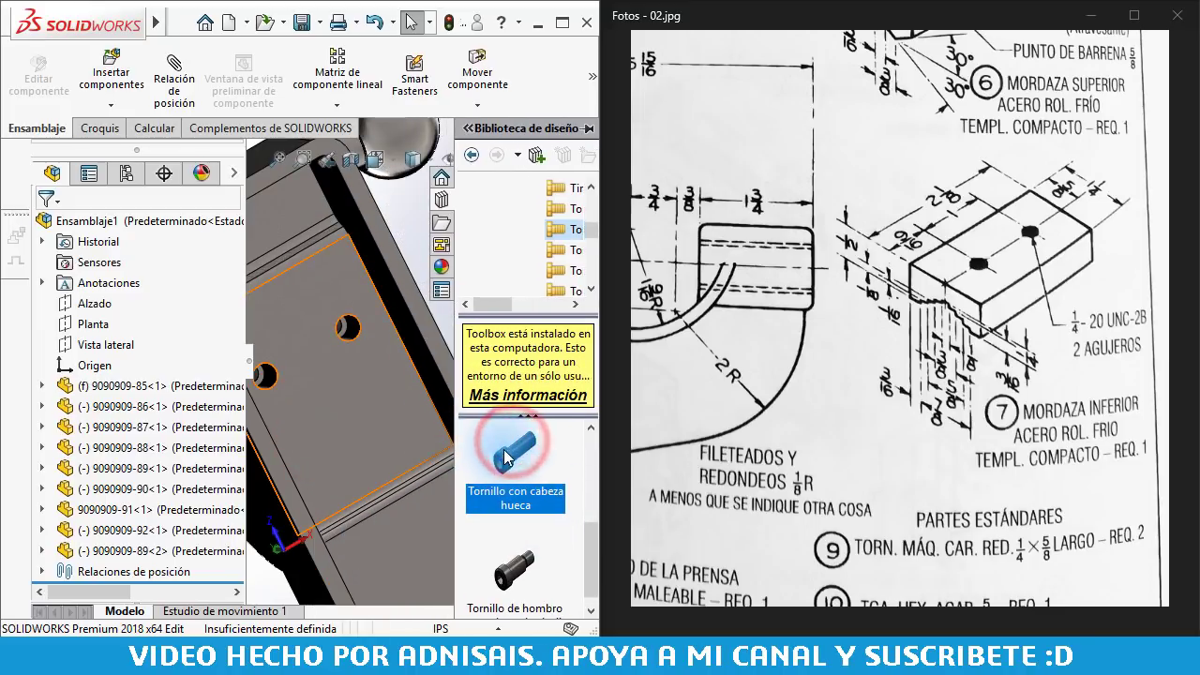
left_click_drag(511, 466, 375, 342)
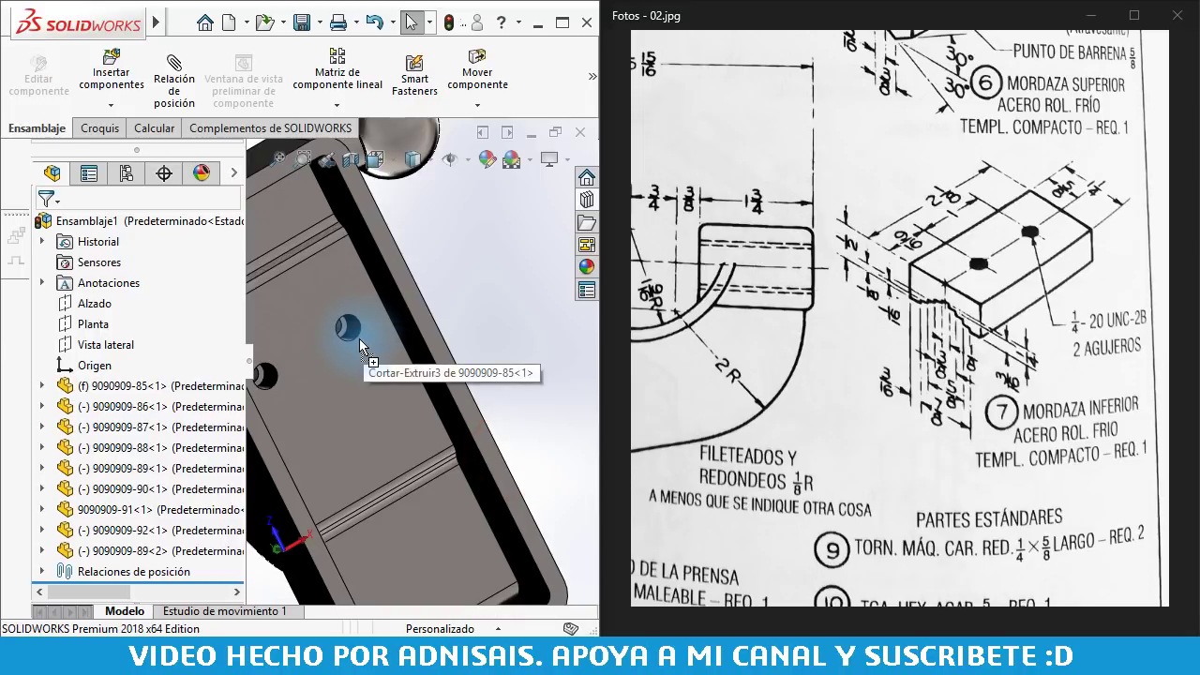
Drop the socket head cap screw into the jaw insert hole and set its size to 1/4-20
left_click_drag(361, 345, 361, 345)
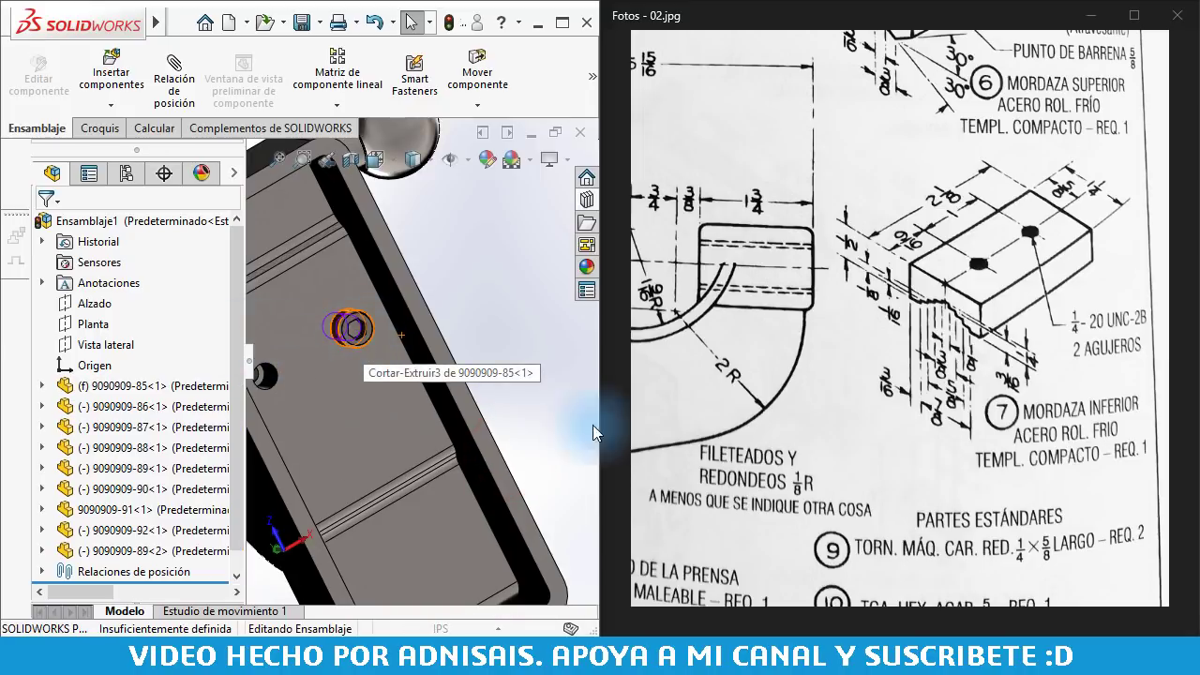
left_click_drag(592, 432, 352, 328)
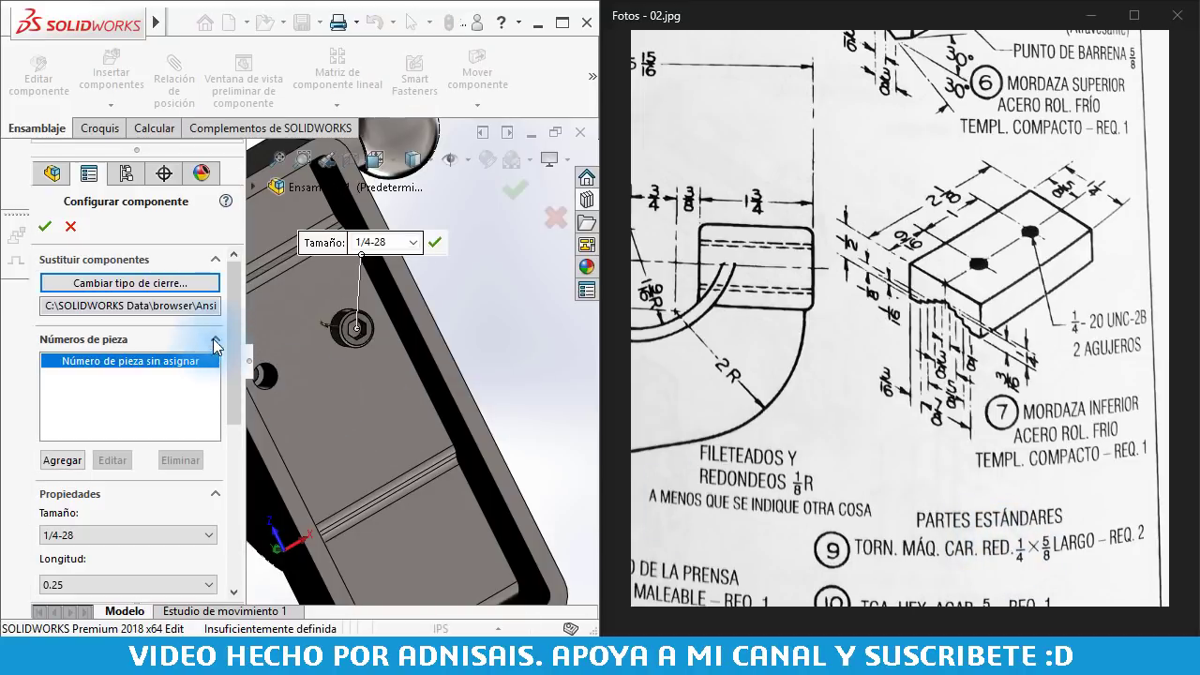
left_click_drag(234, 305, 234, 349)
left_click(110, 429)
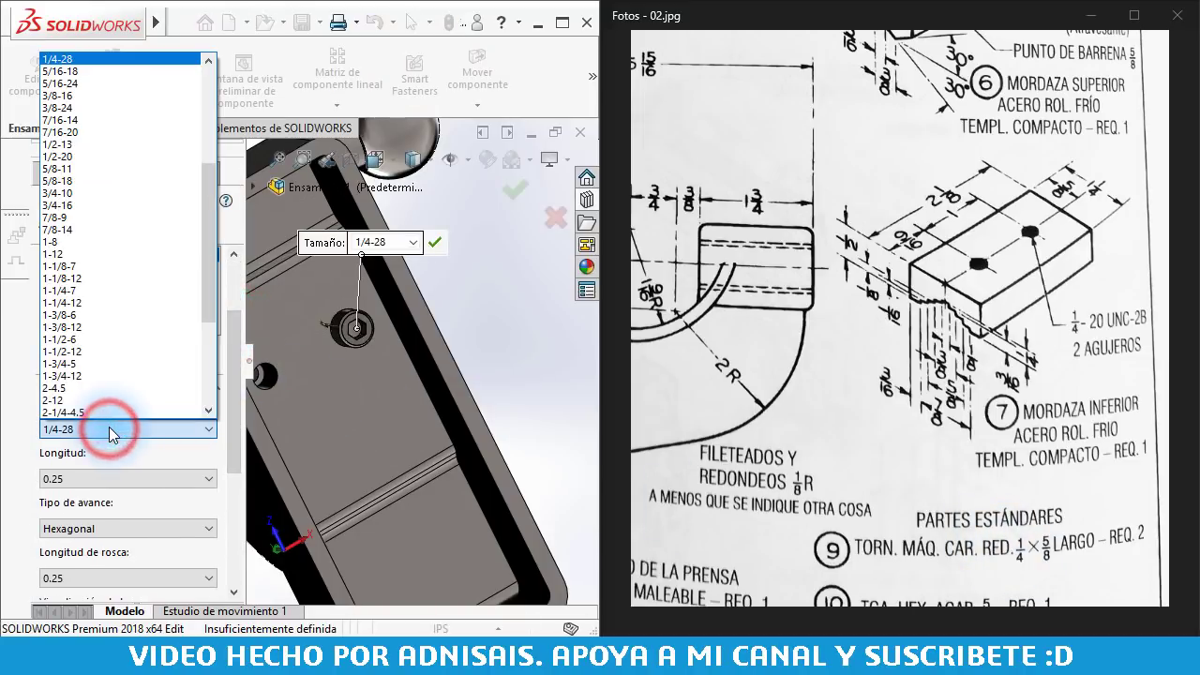
left_click_drag(214, 249, 70, 141)
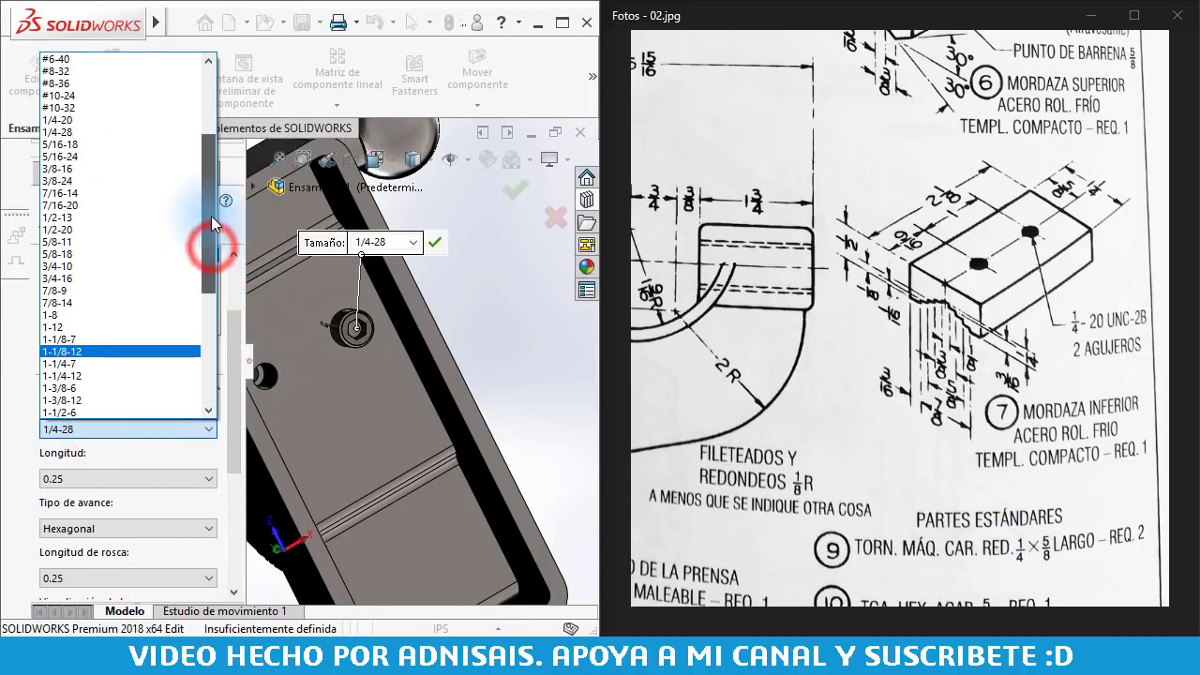
left_click(72, 120)
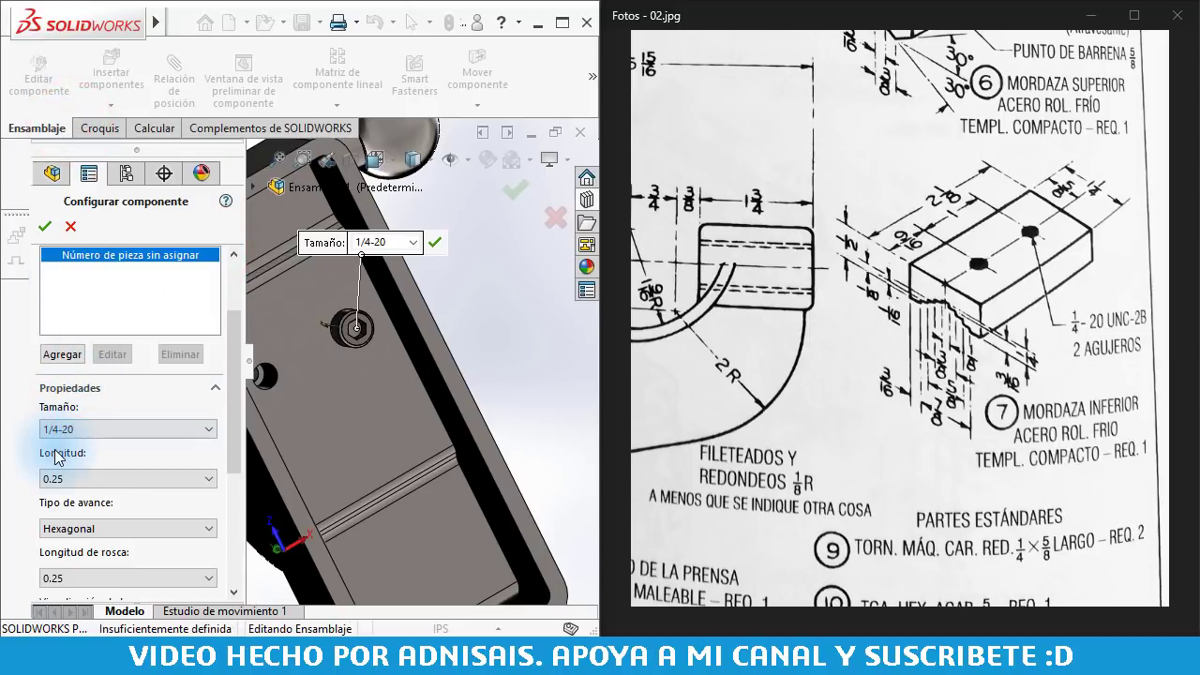
left_click(111, 474)
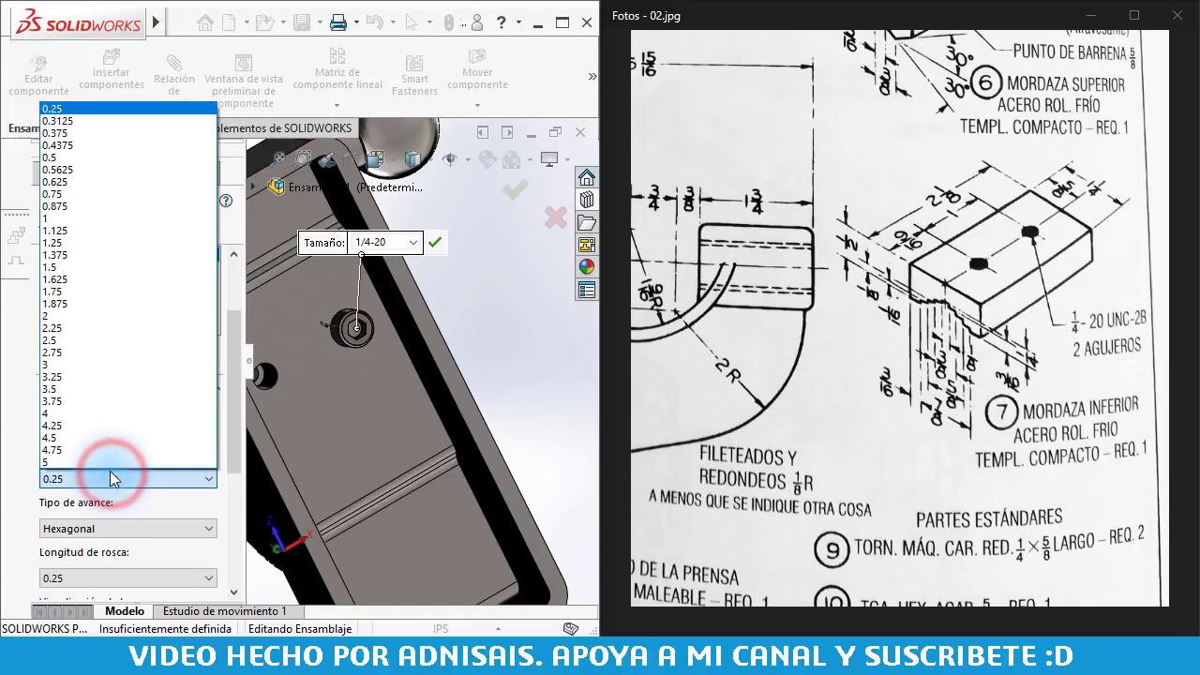
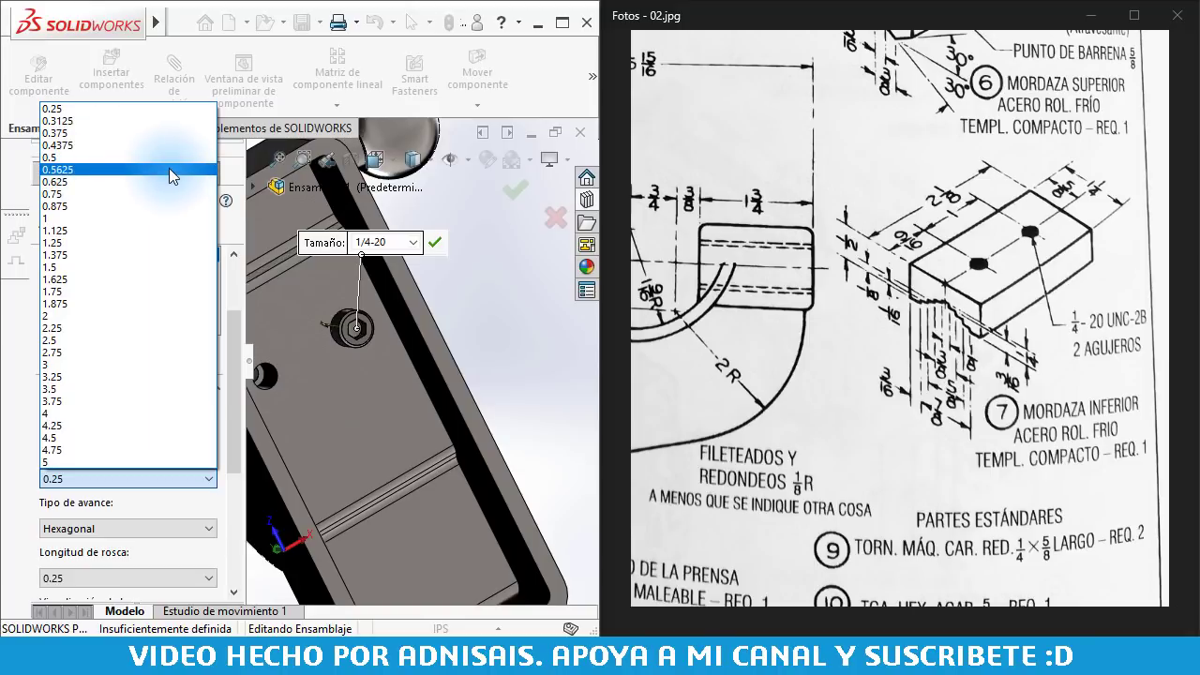
Launch the Windows Calculator (Calculadora) app from Windows search
key("Escape")
key("super")
type("calc")
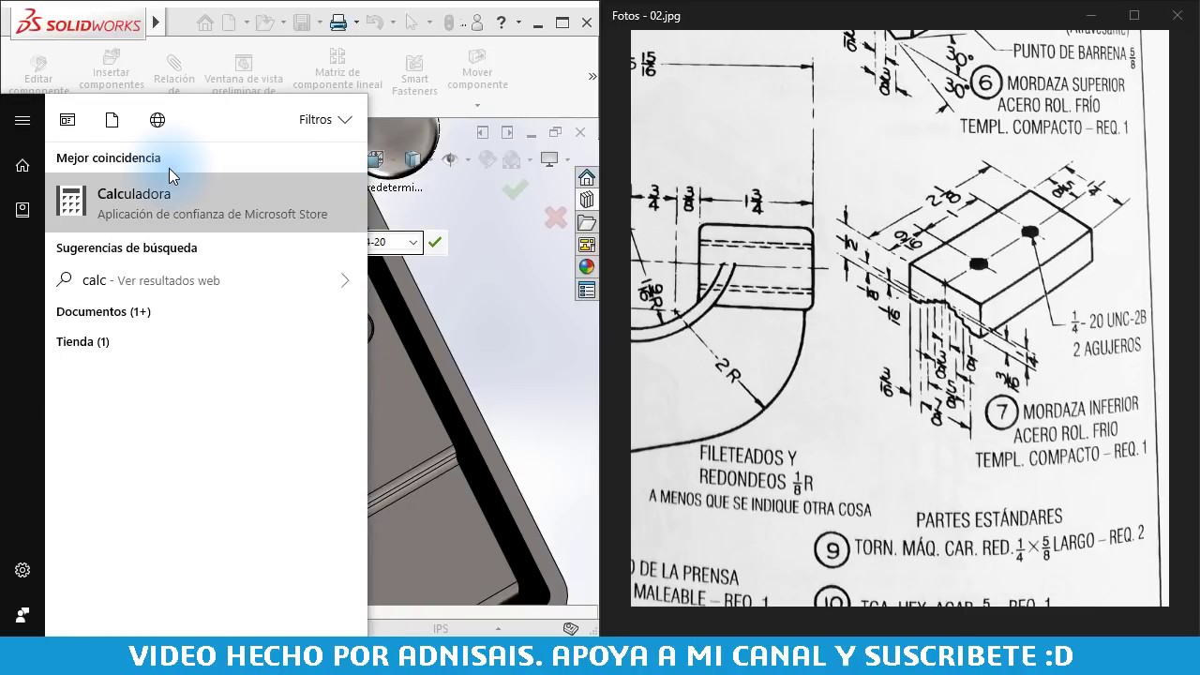
key("Return")
Compute 5 ÷ 8 = 0.625, then minimize the Calculator to return to SOLIDWORKS
key("5")
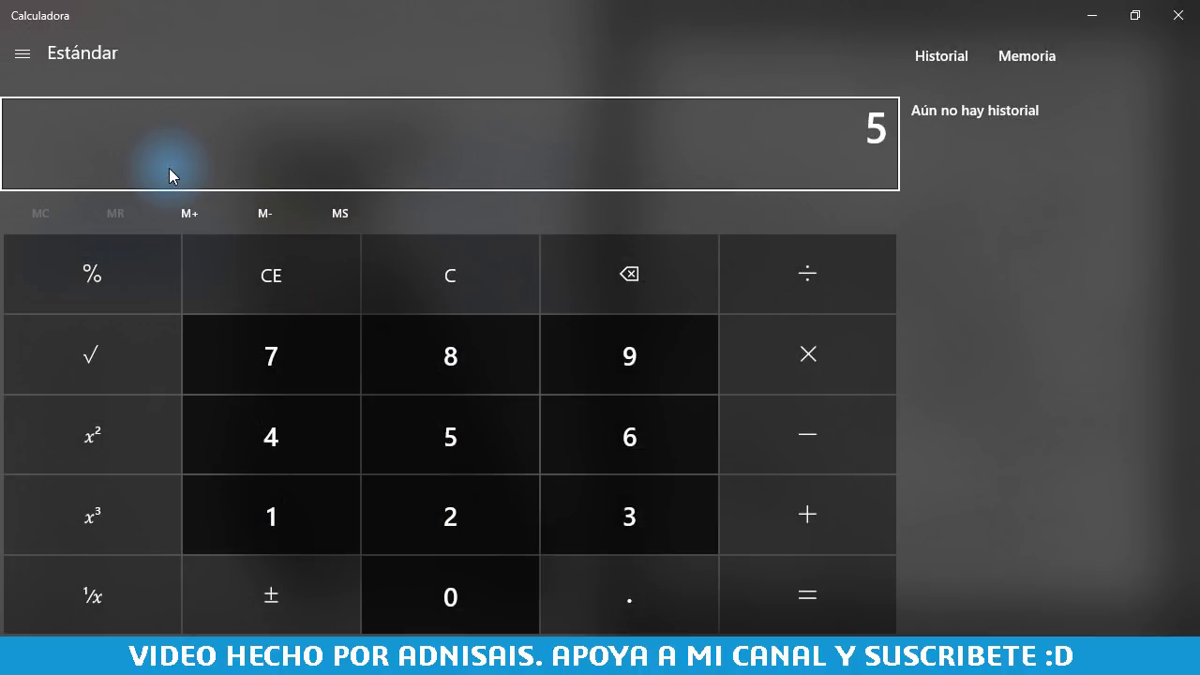
key("slash")
key("8")
key("Return")
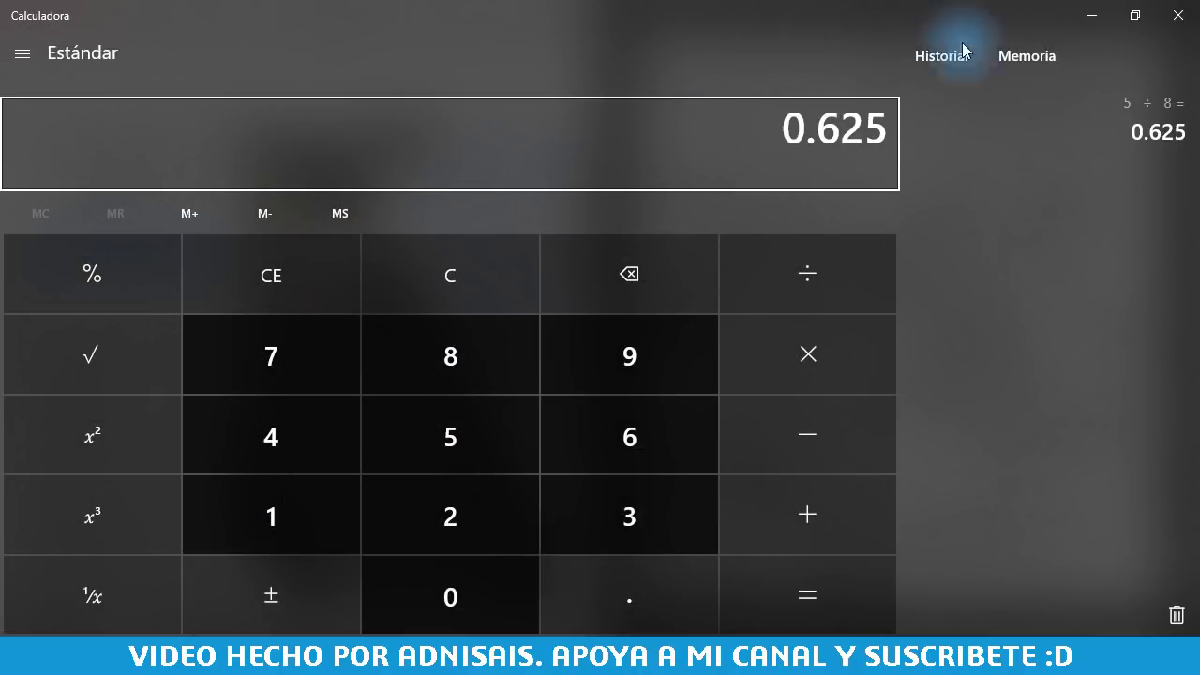
left_click(1075, 20)
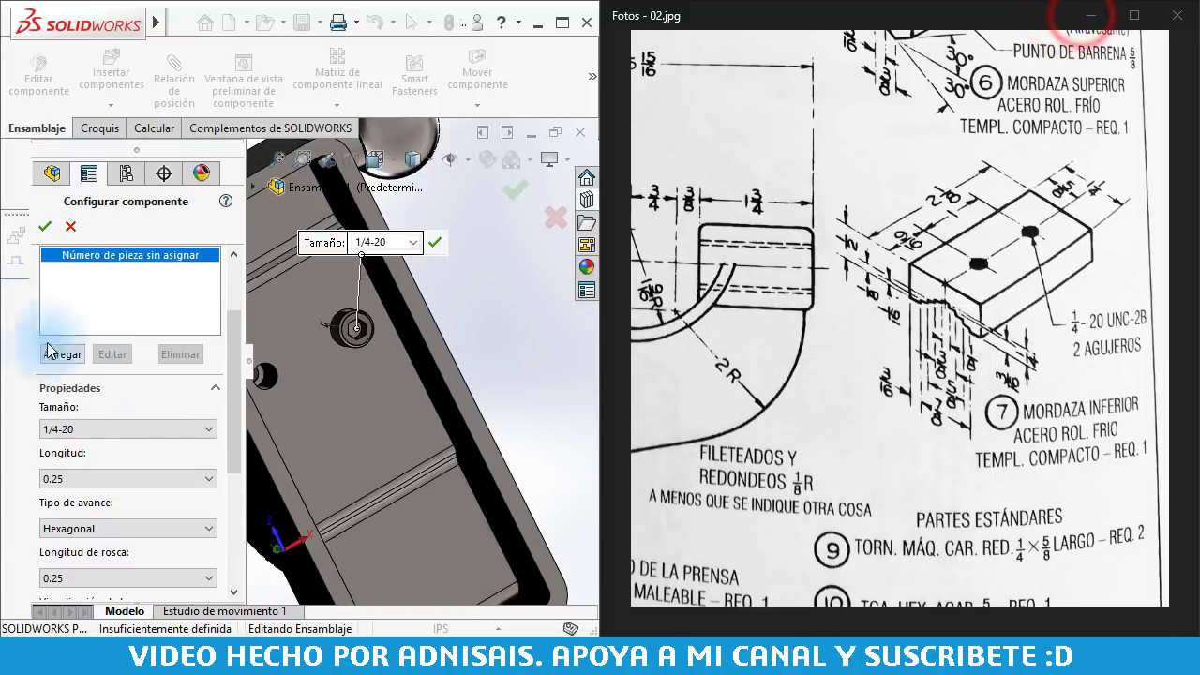
Set the socket head cap screw length to 0.625 and check its head seating in the hole
left_click(112, 478)
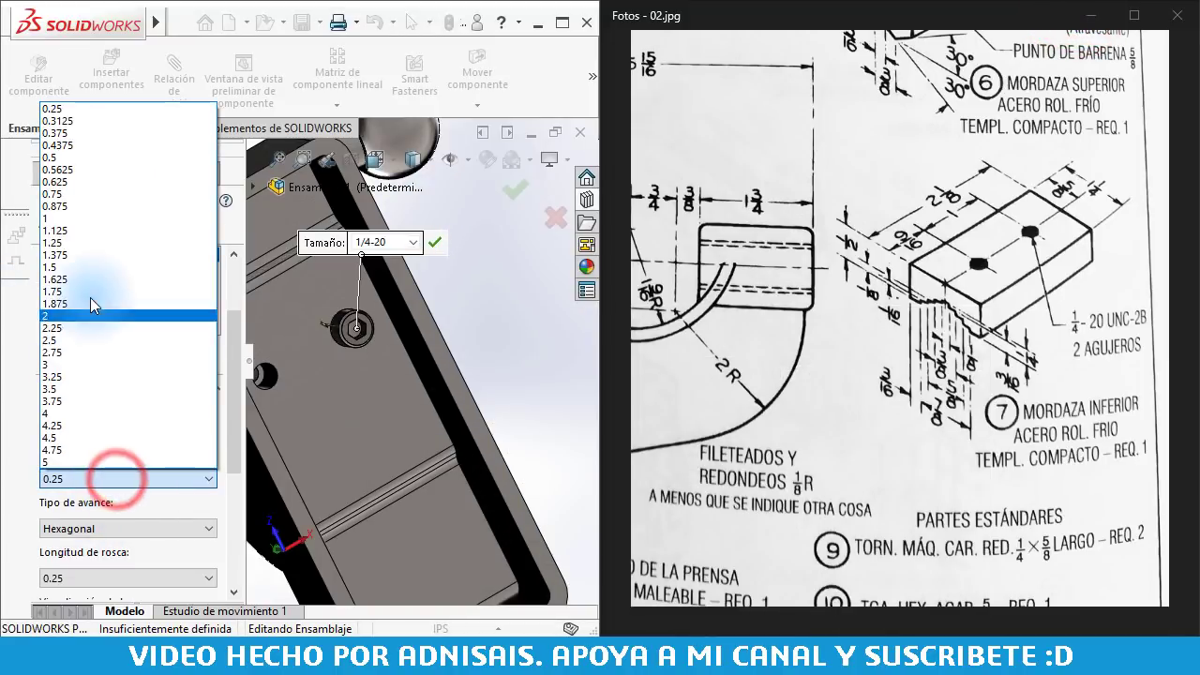
left_click(74, 181)
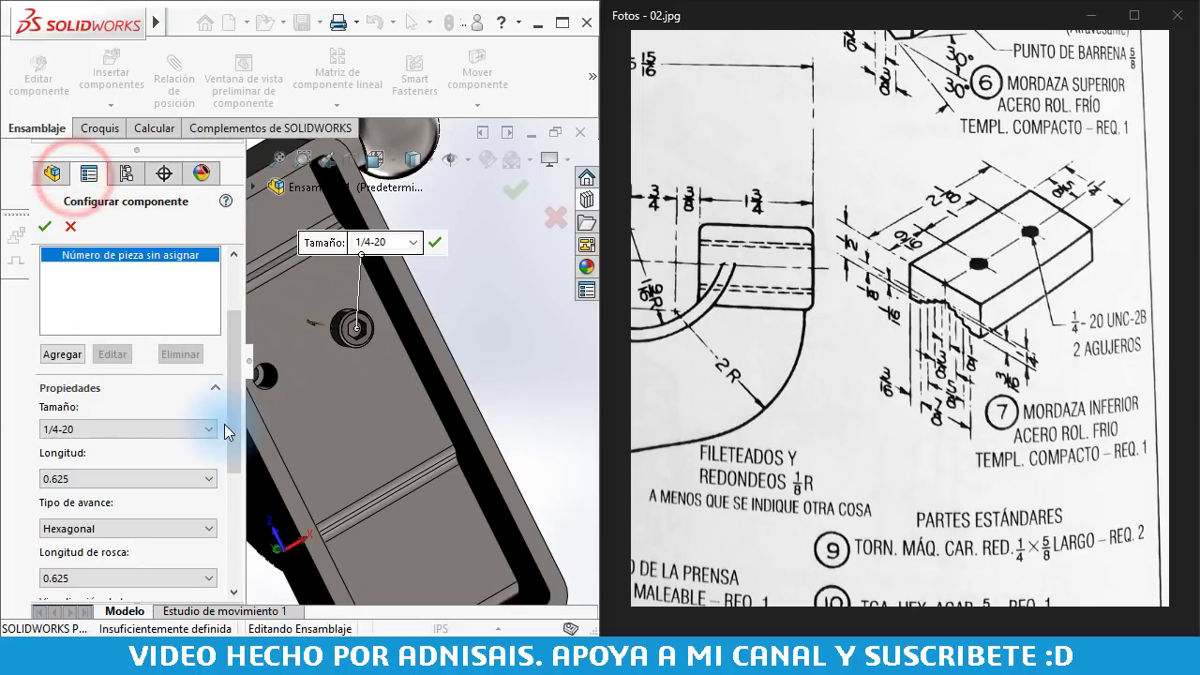
mouse_move(312, 399)
middle_mouse_down()
mouse_move(255, 515)
mouse_move(235, 469)
middle_mouse_up()
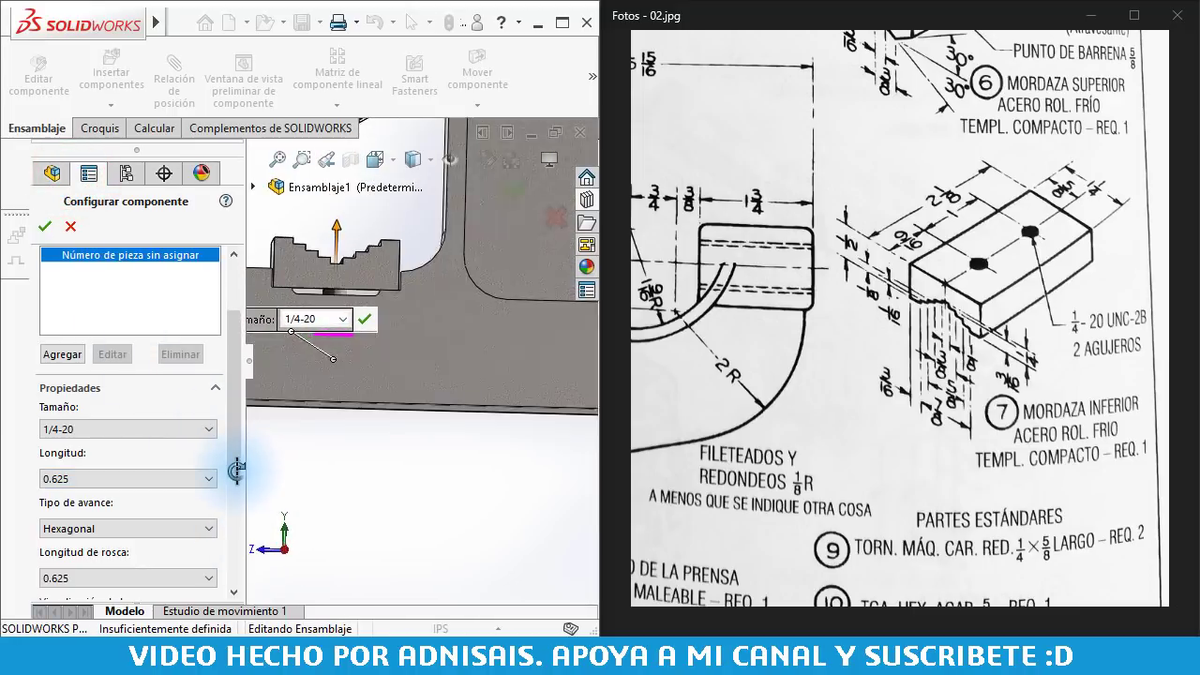
scroll(354, 286, "down", 2)
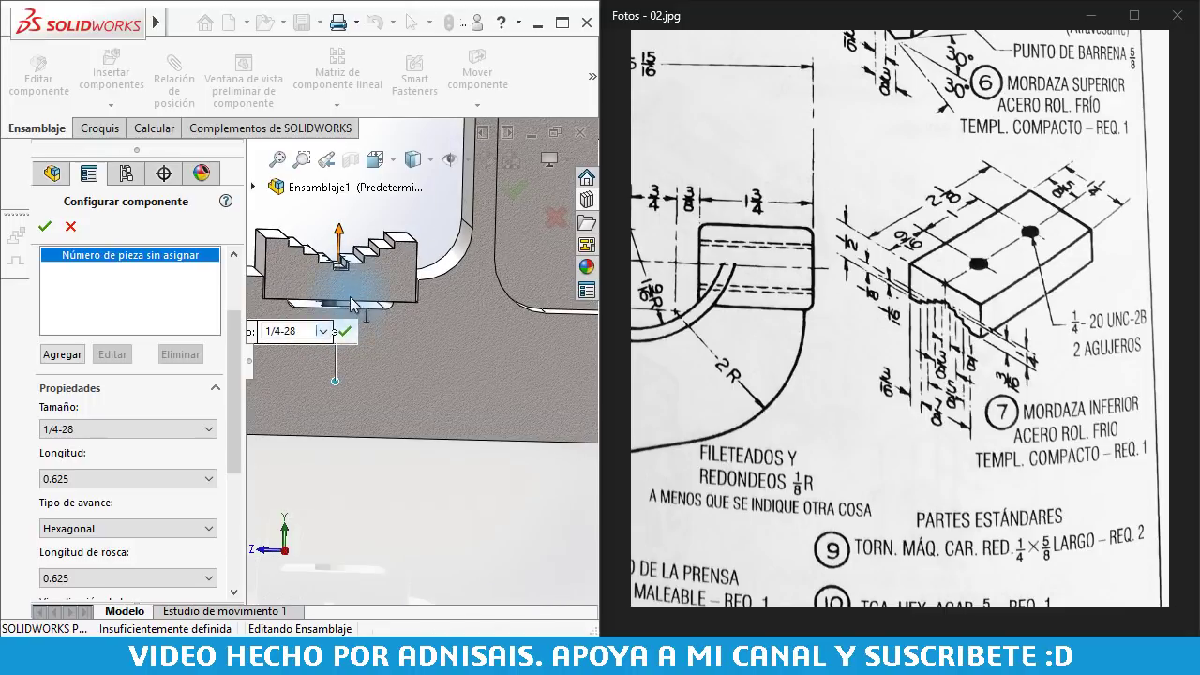
scroll(351, 296, "down", 2)
scroll(350, 300, "down", 2)
scroll(349, 302, "down", 2)
mouse_move(349, 302)
middle_mouse_down()
mouse_move(347, 384)
mouse_move(373, 235)
mouse_move(362, 268)
mouse_move(383, 348)
mouse_move(389, 330)
middle_mouse_up()
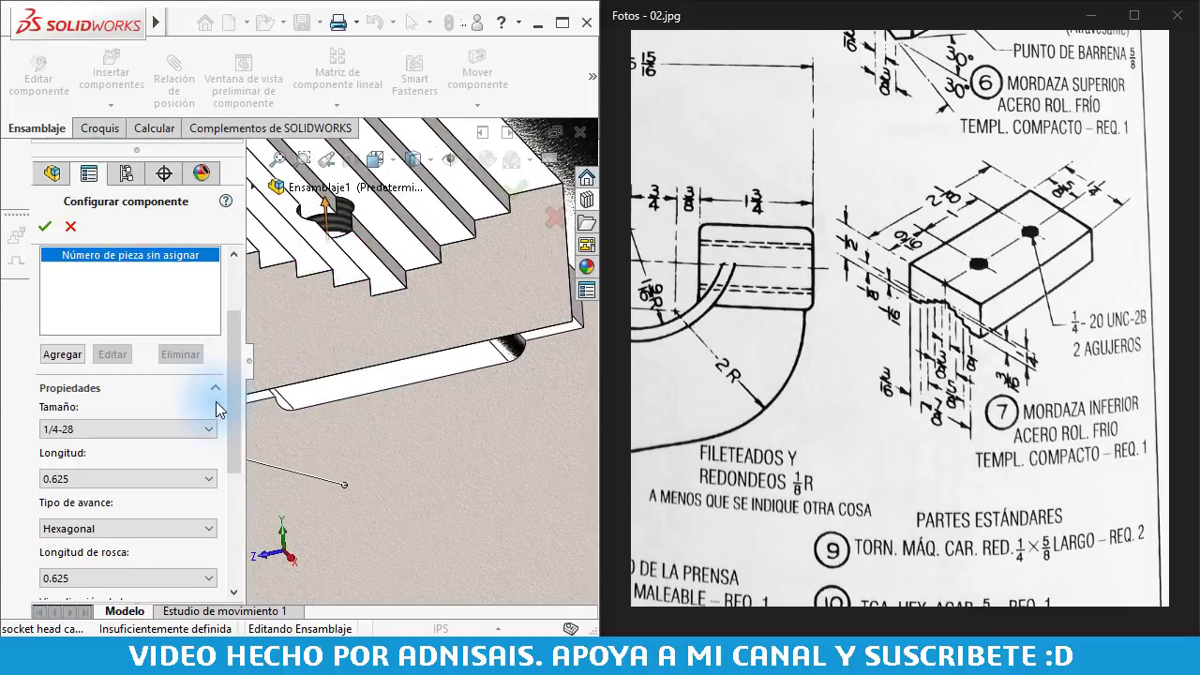
left_click_drag(235, 396, 235, 467)
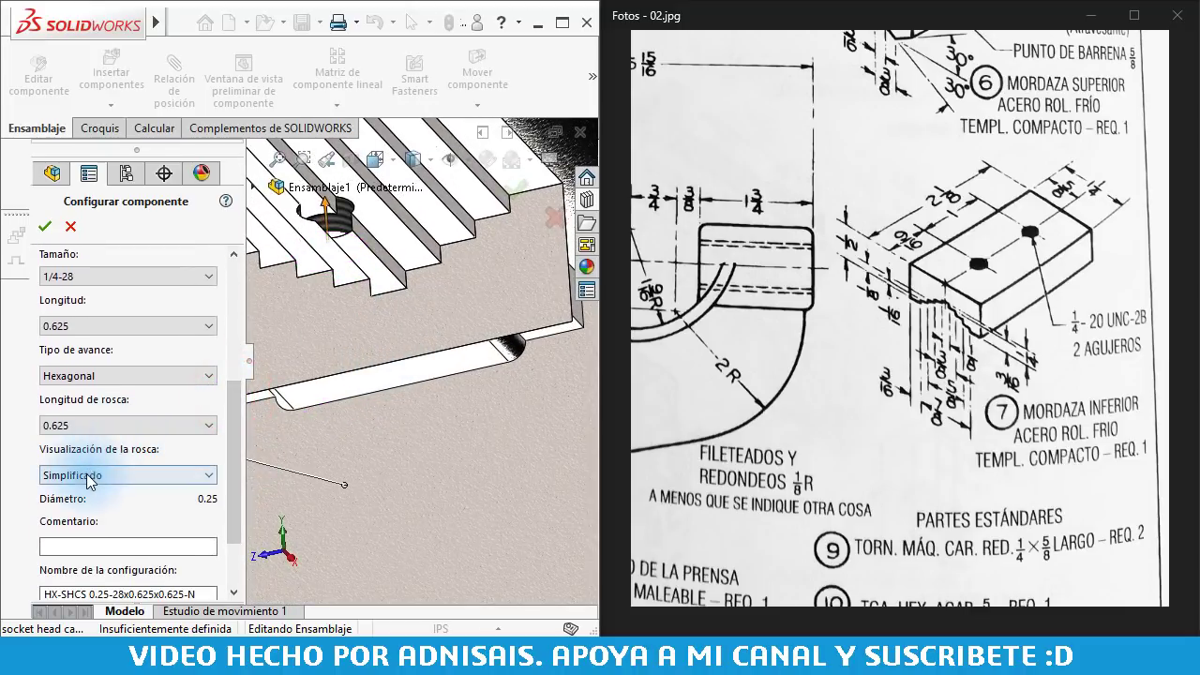
Use cosmetic thread display, place the screw, and add a second screw in the left hole
left_click(94, 475)
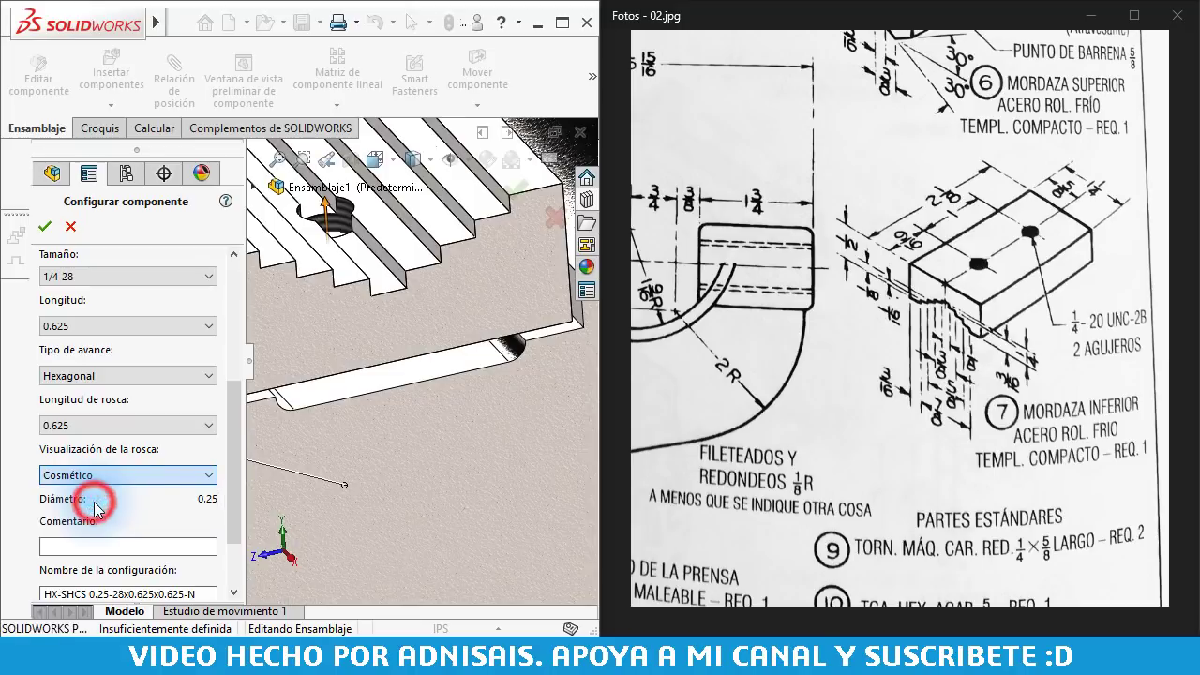
mouse_move(421, 409)
middle_mouse_down()
mouse_move(300, 361)
mouse_move(378, 388)
mouse_move(375, 401)
mouse_move(390, 372)
mouse_move(456, 456)
mouse_move(431, 413)
mouse_move(402, 429)
mouse_move(460, 300)
mouse_move(322, 437)
mouse_move(348, 456)
mouse_move(335, 432)
middle_mouse_up()
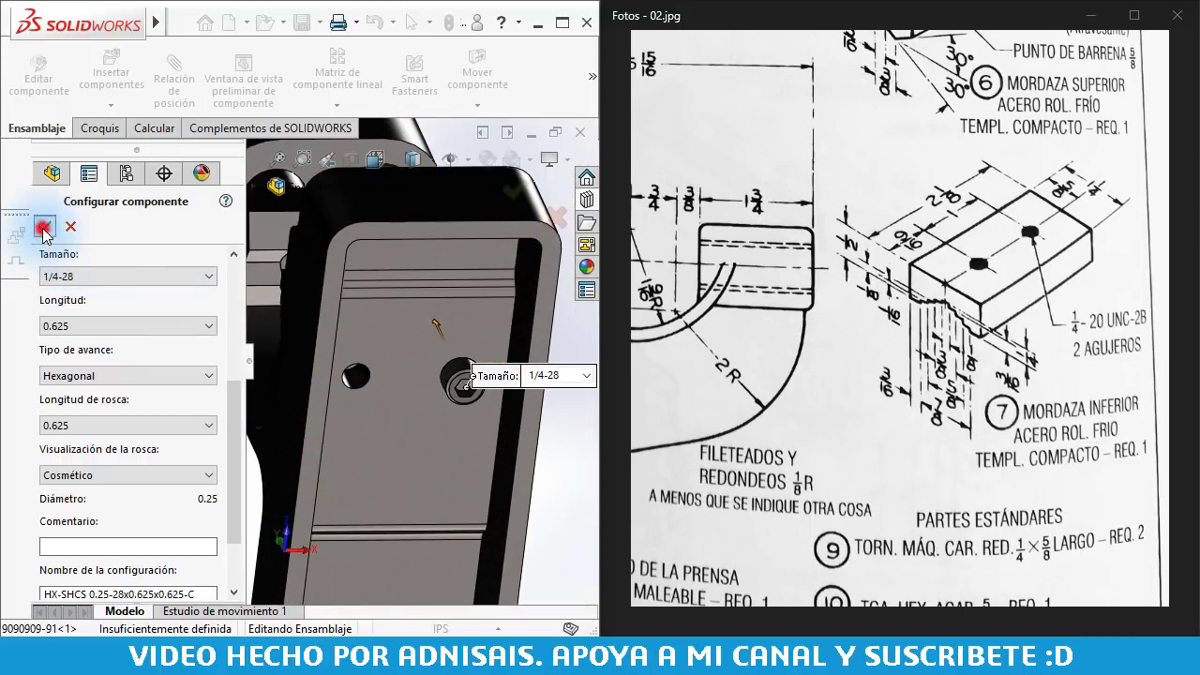
left_click(43, 228)
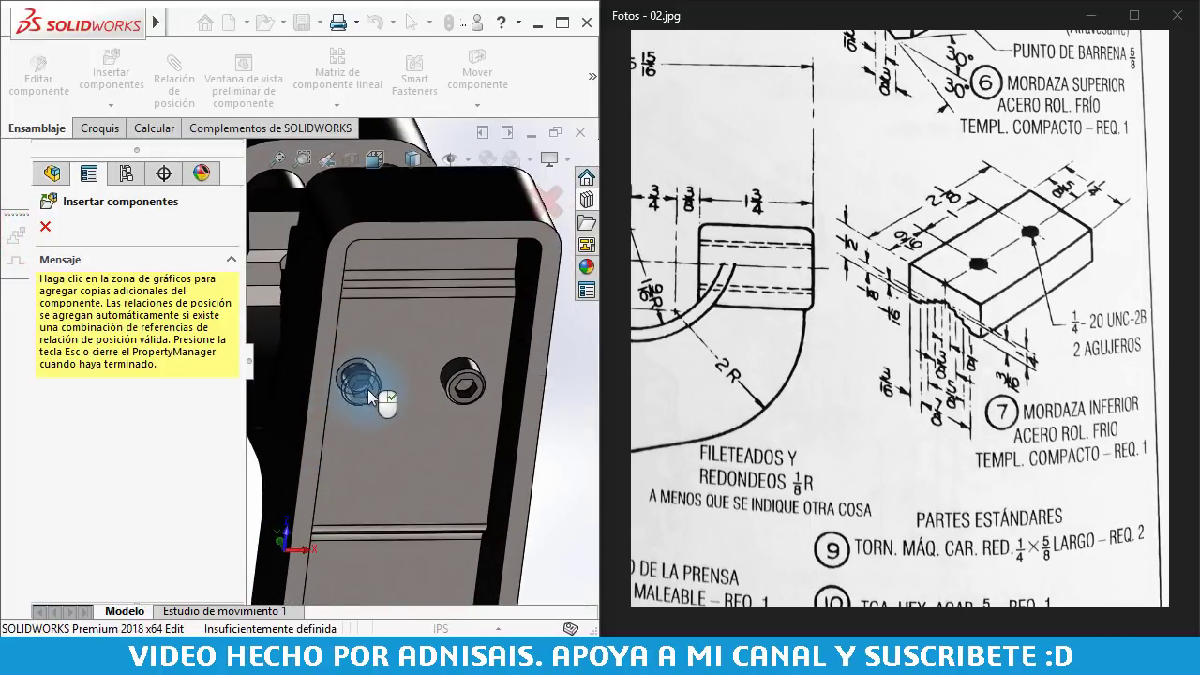
left_click(368, 388)
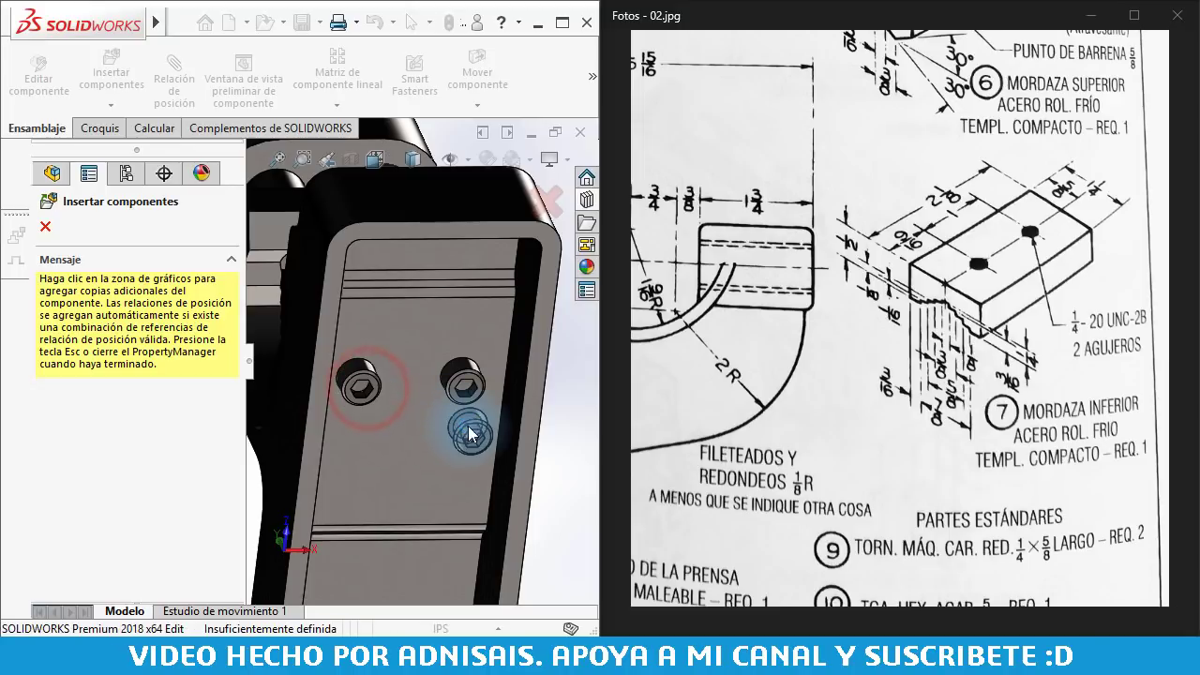
left_click(46, 227)
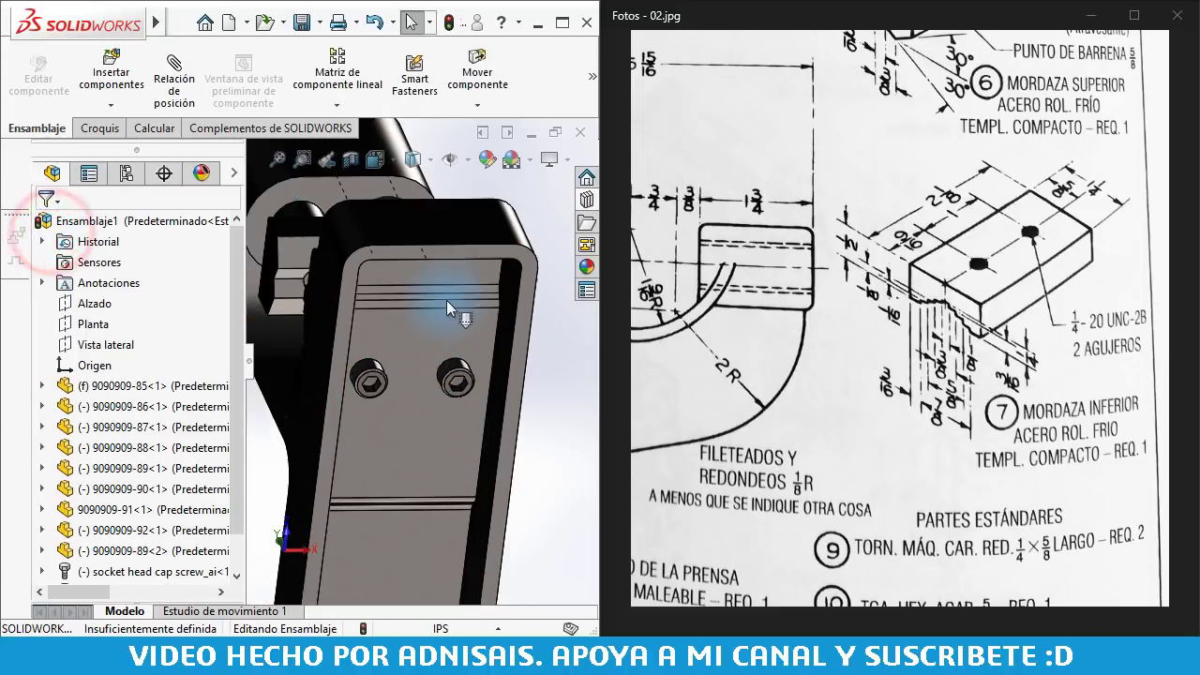
View the vise from above and compare it with the press's upper screw in the reference drawing
mouse_move(442, 338)
middle_mouse_down()
mouse_move(401, 401)
mouse_move(409, 446)
mouse_move(362, 485)
mouse_move(601, 456)
middle_mouse_up()
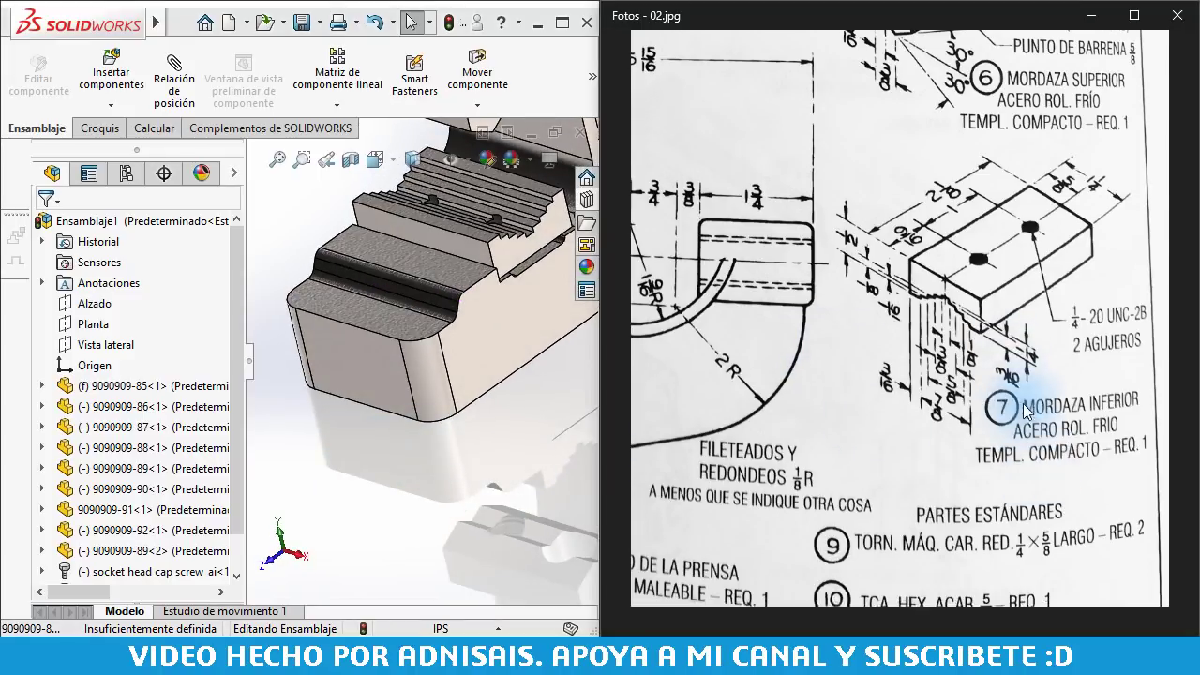
scroll(1026, 394, "down", 3)
scroll(937, 422, "up", 2)
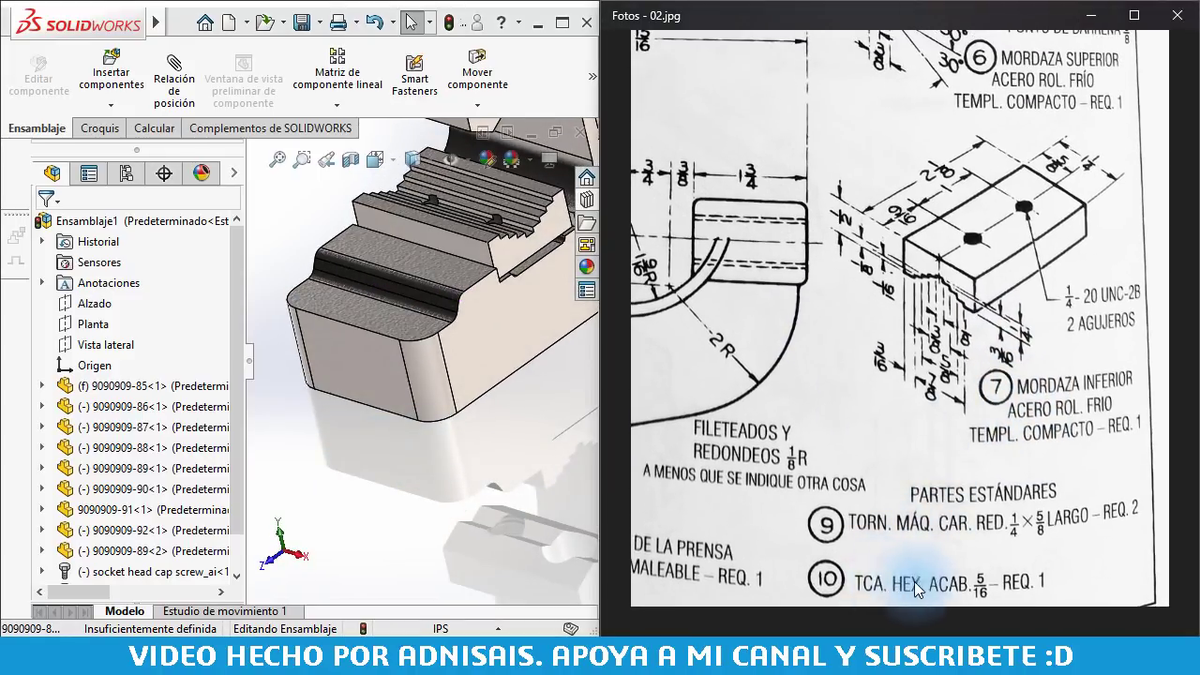
scroll(938, 515, "up", 1)
scroll(961, 452, "up", 3)
scroll(1031, 412, "up", 3)
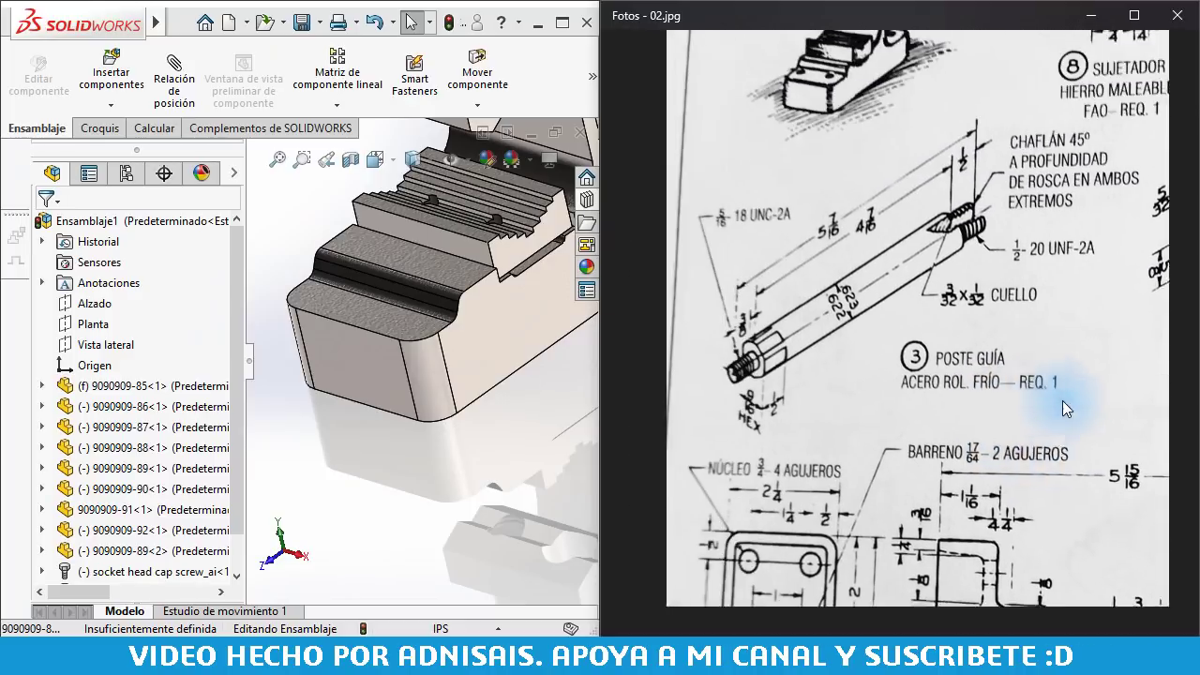
scroll(975, 384, "up", 1)
scroll(872, 281, "up", 2)
scroll(855, 244, "up", 3)
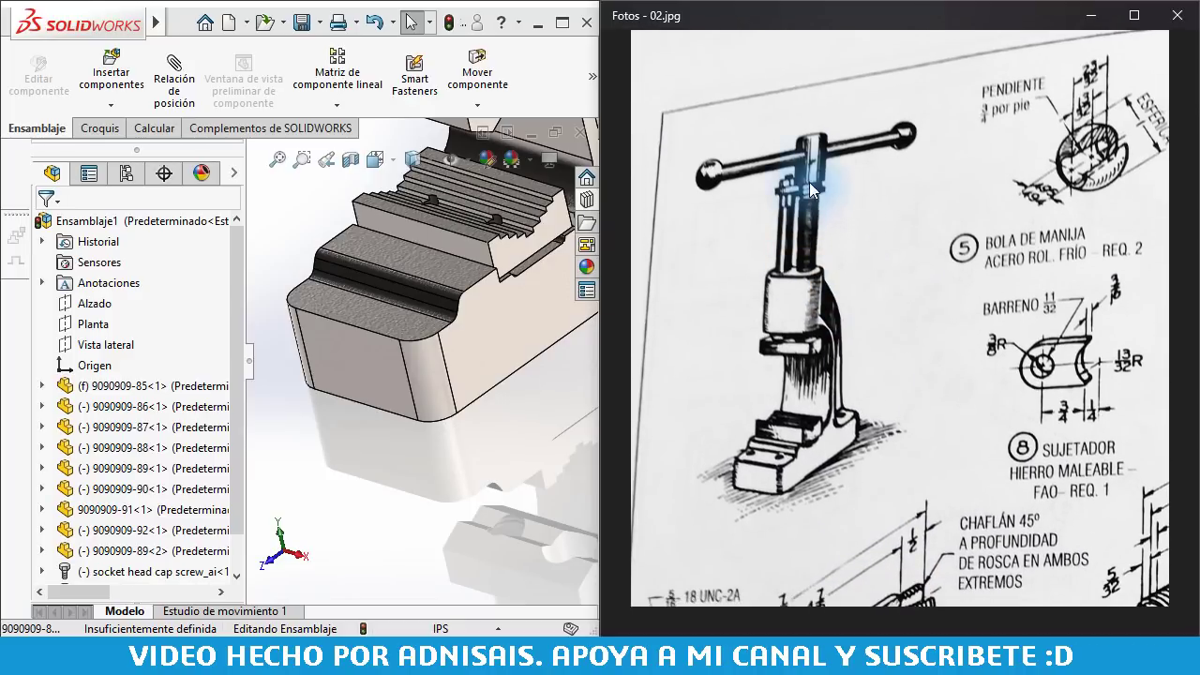
scroll(375, 221, "up", 3)
scroll(415, 295, "down", 3)
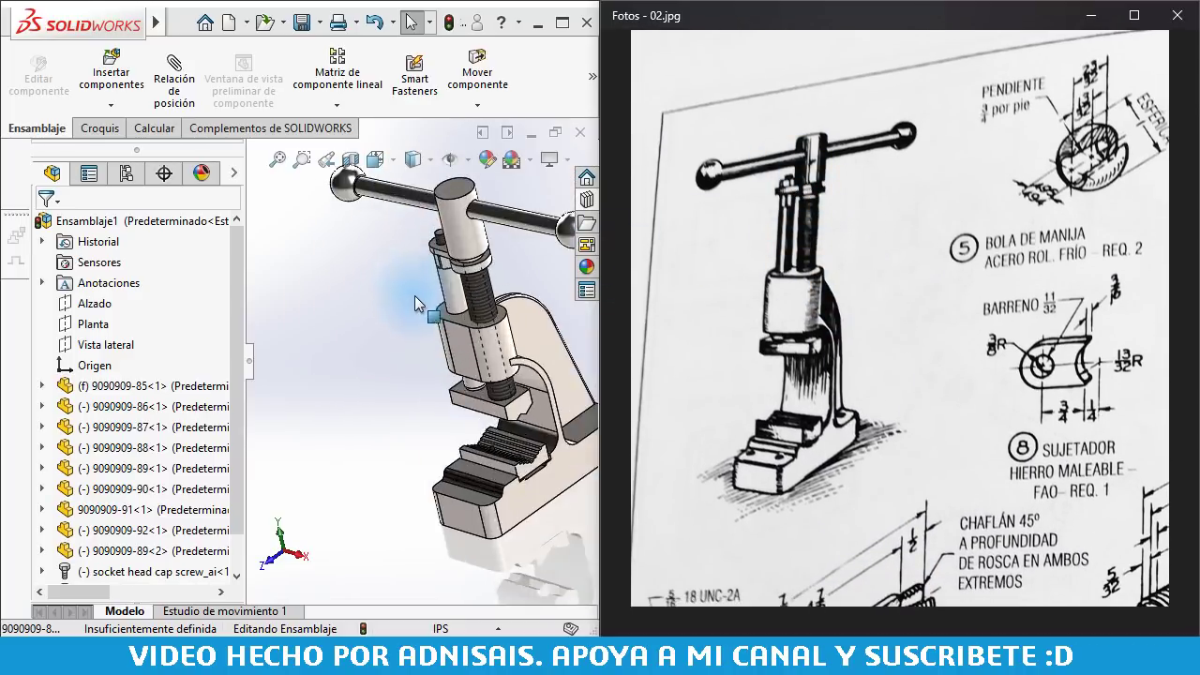
scroll(431, 272, "down", 3)
scroll(446, 249, "down", 2)
scroll(445, 248, "down", 3)
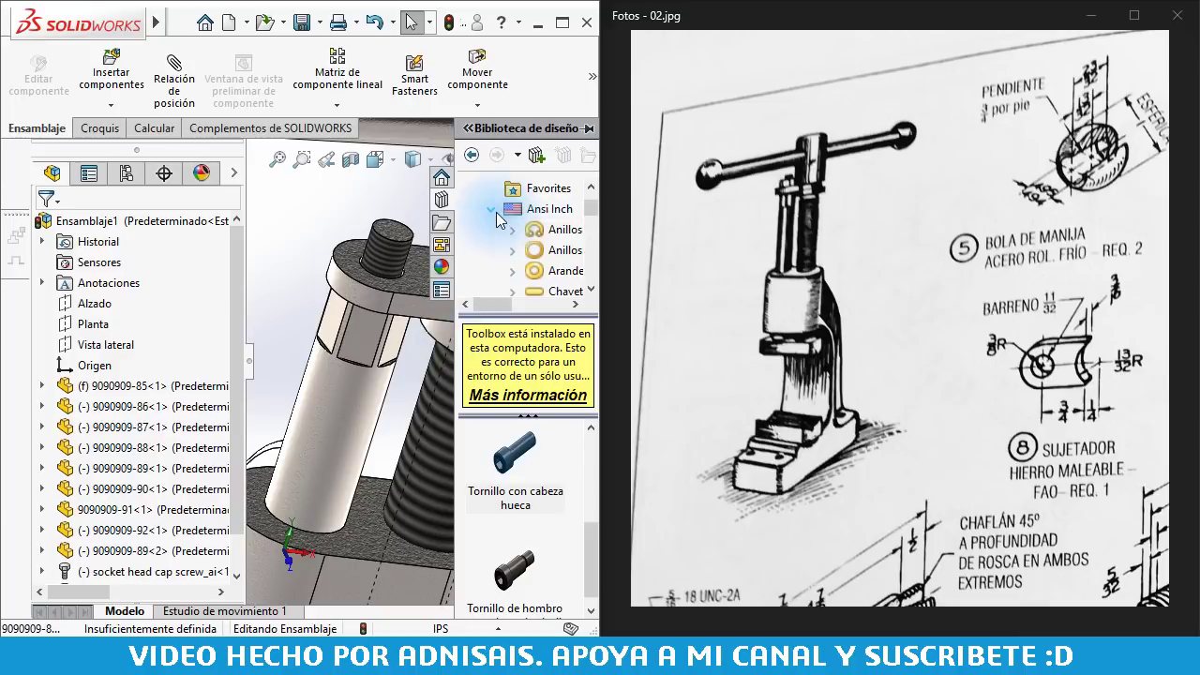
Browse the Ansi Inch Toolbox to the Tuercas hexagonales (hex nuts) category
left_click(494, 211)
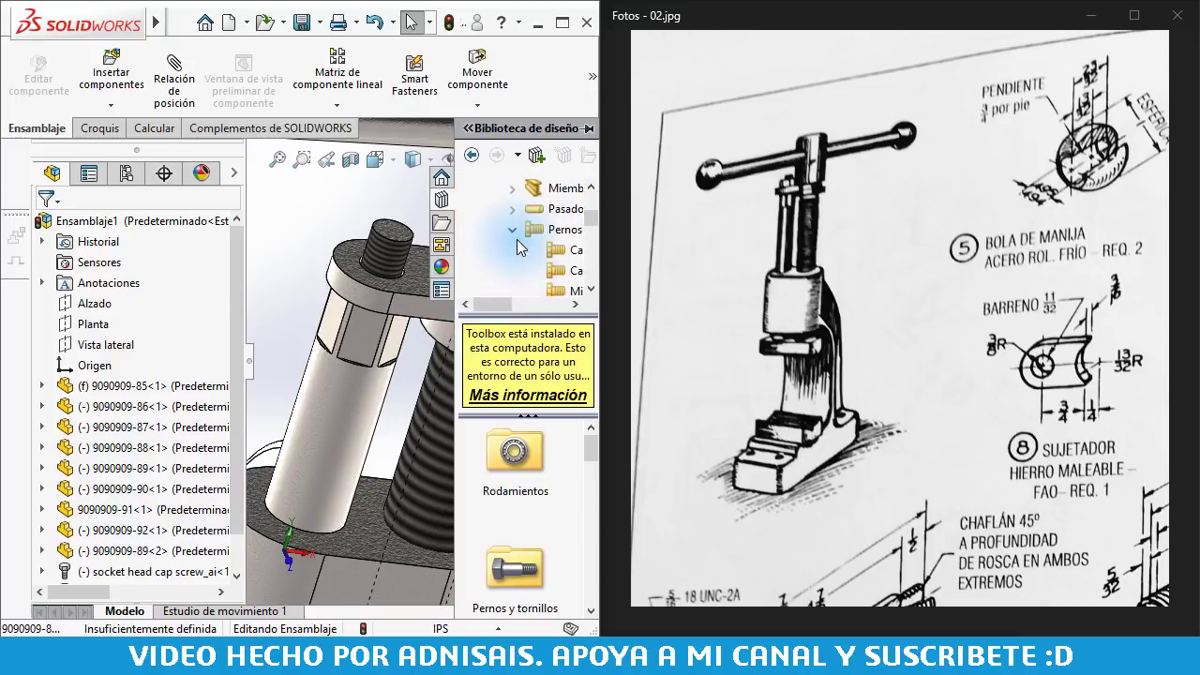
scroll(525, 246, "down", 1)
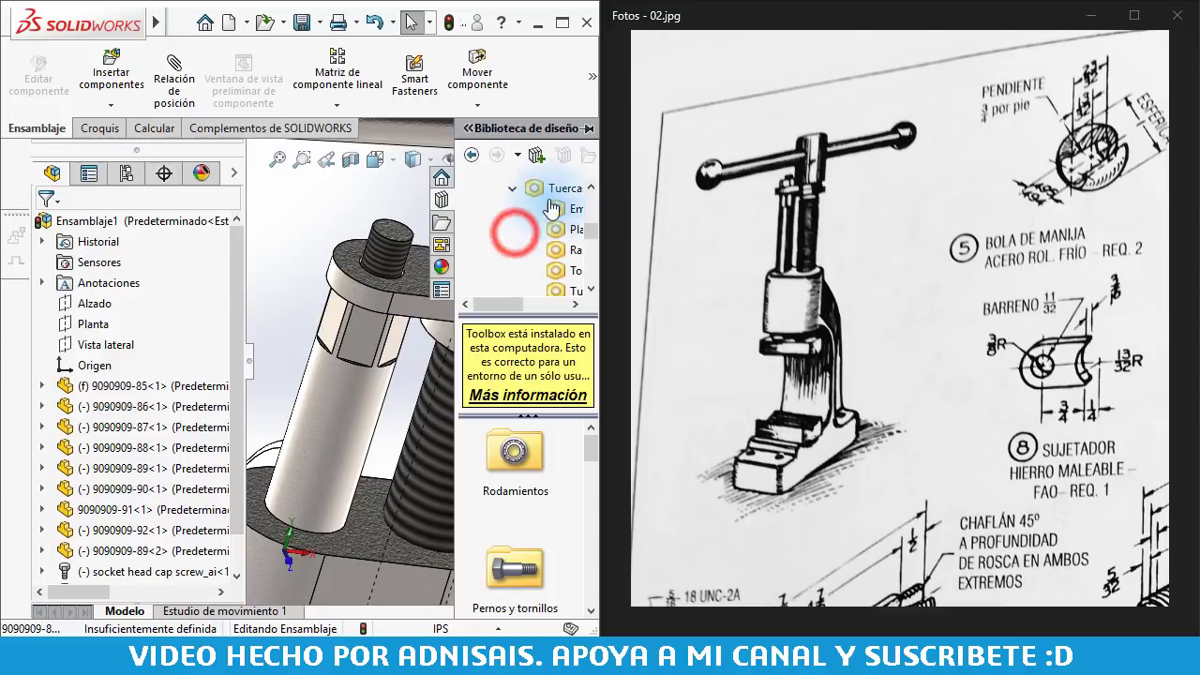
left_click_drag(457, 348, 386, 349)
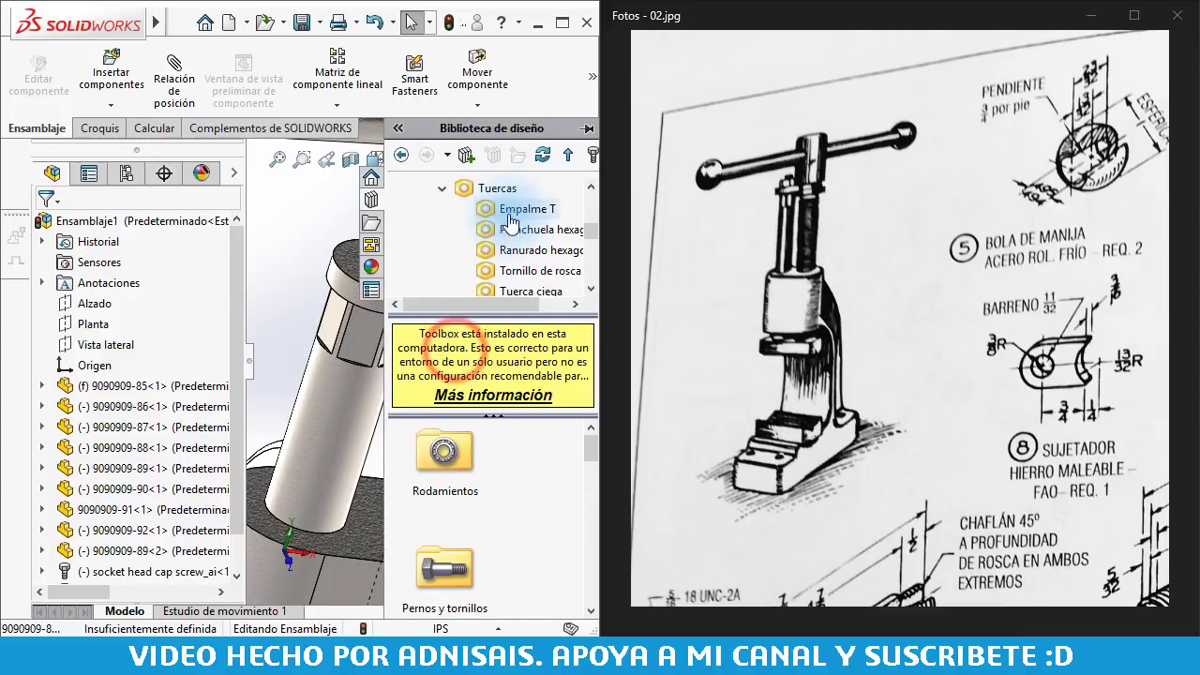
left_click(554, 291)
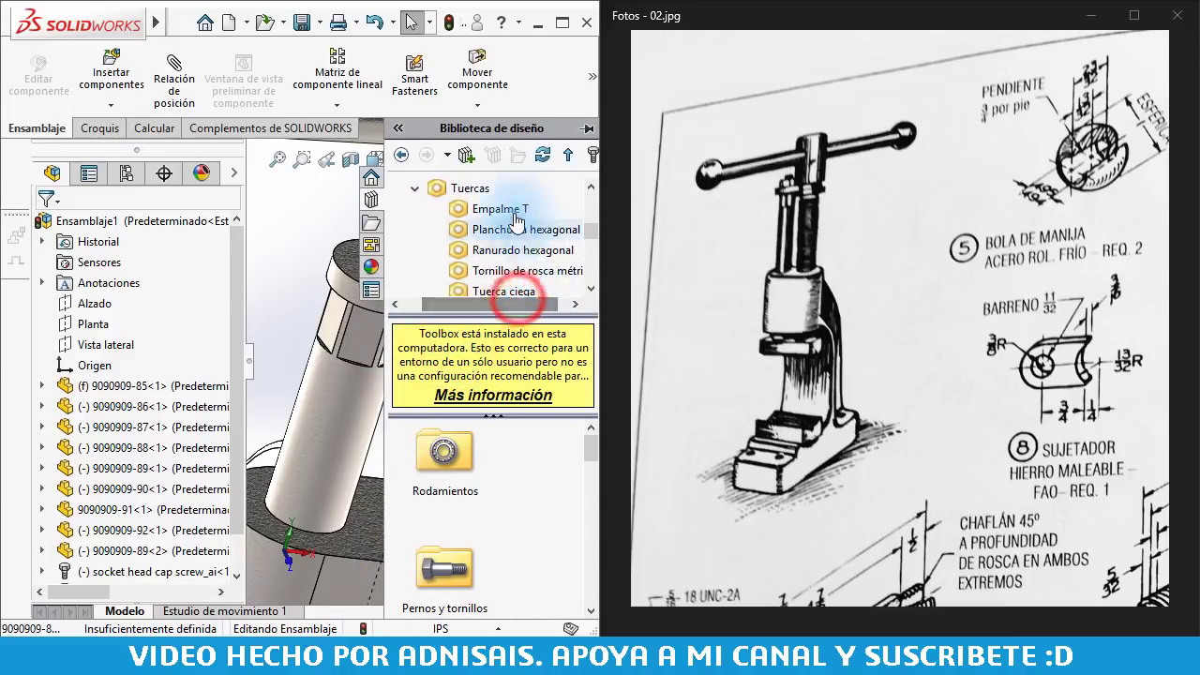
scroll(522, 241, "down", 1)
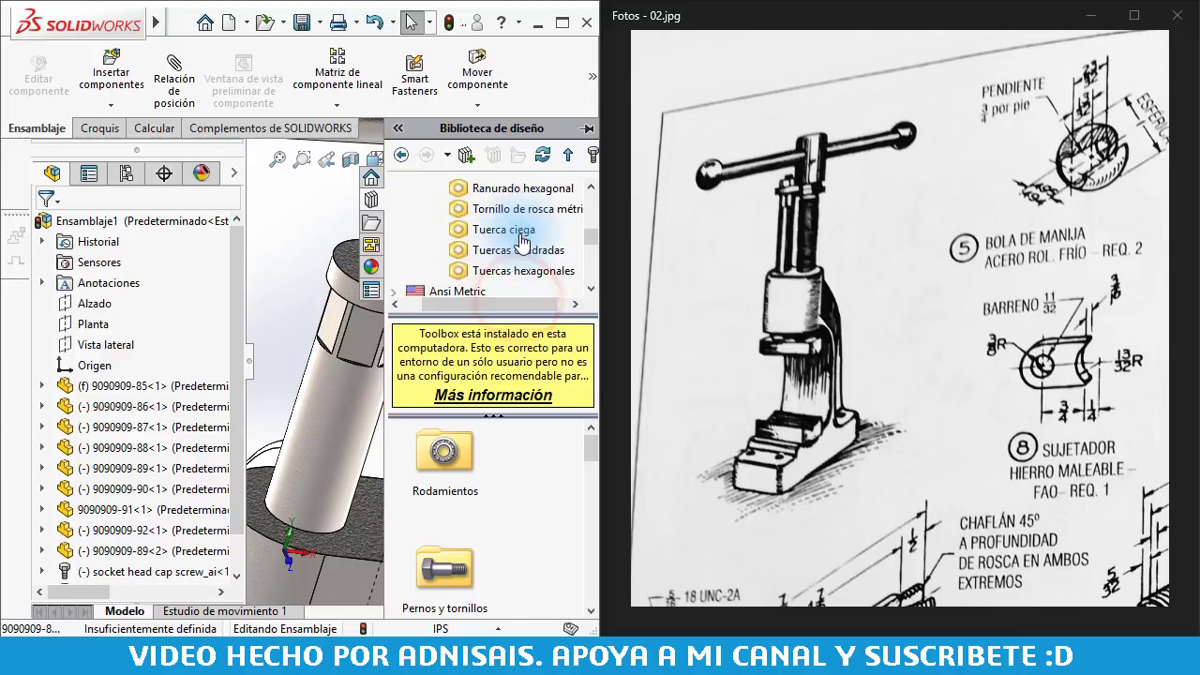
left_click(518, 272)
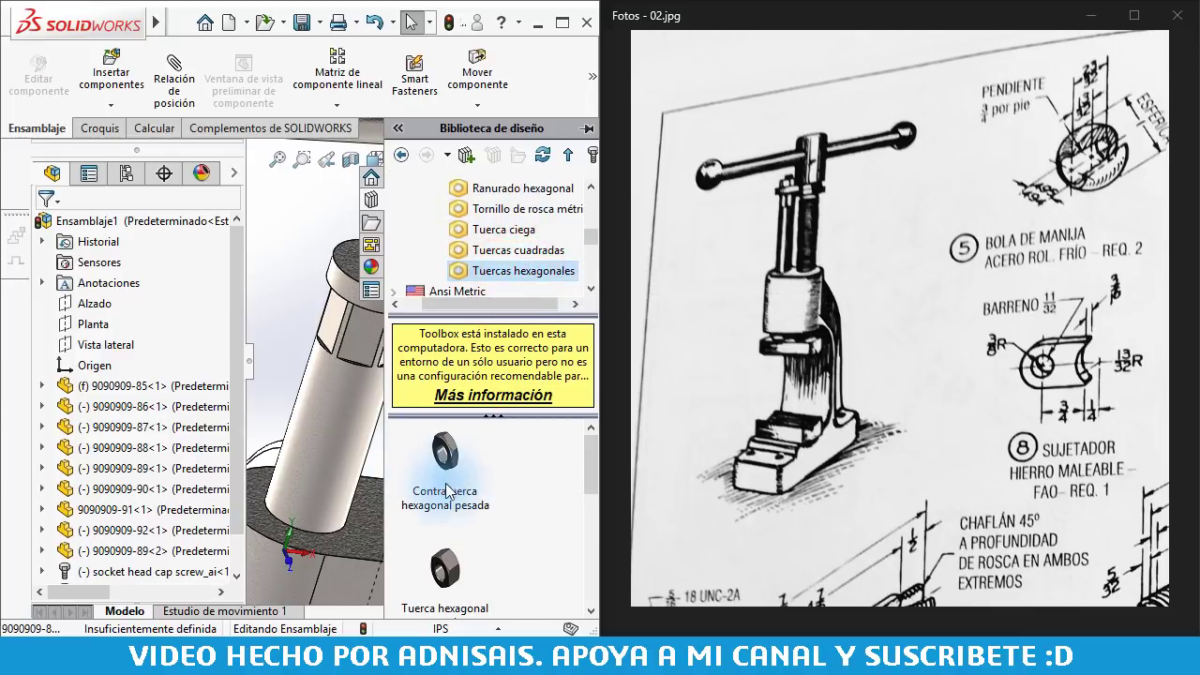
scroll(348, 369, "down", 3)
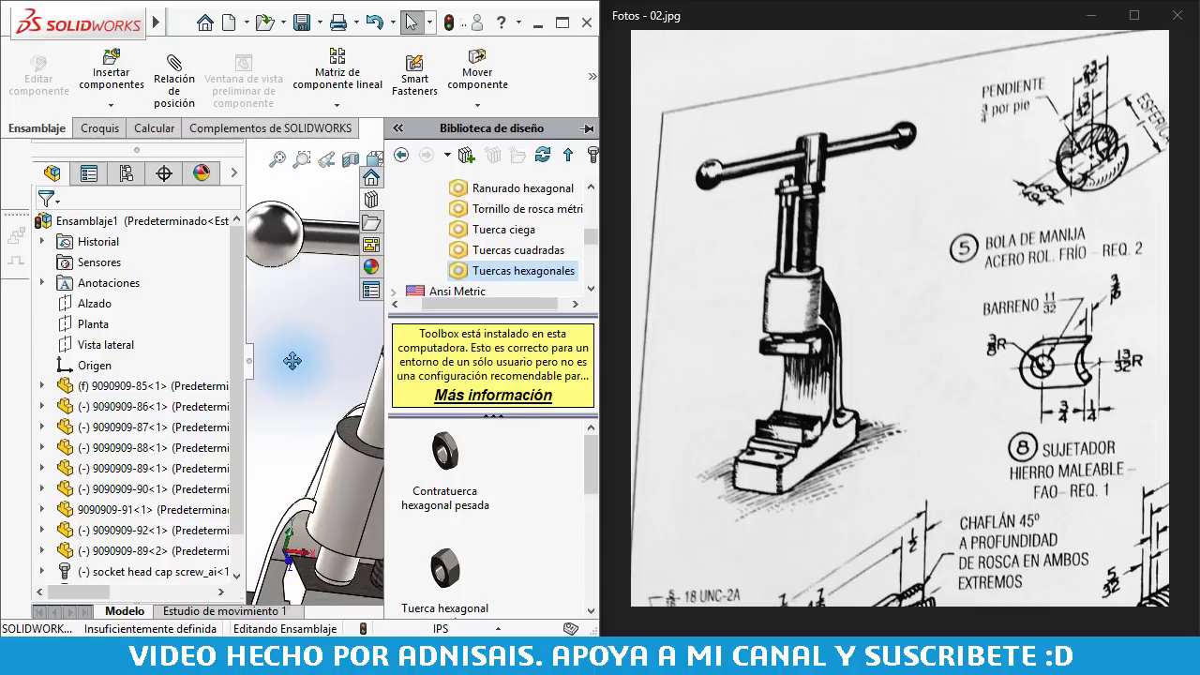
mouse_move(349, 368)
middle_mouse_down("ctrl")
mouse_move(216, 371)
mouse_move(468, 480)
middle_mouse_up("ctrl")
scroll(459, 472, "down", 2)
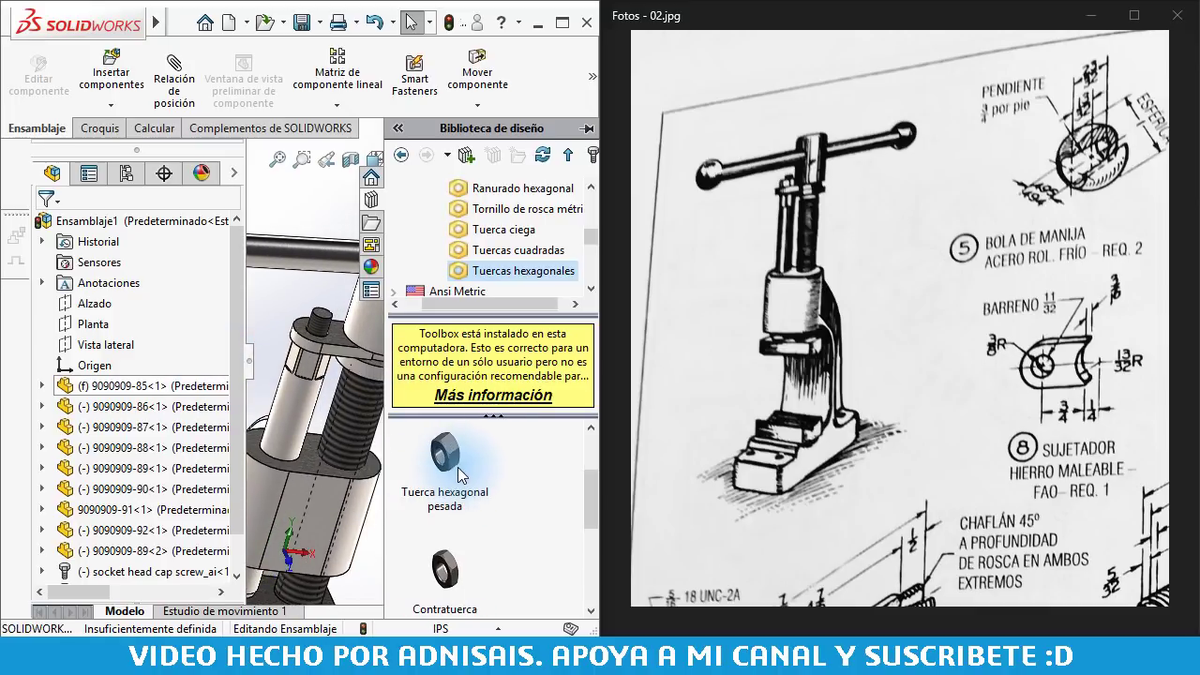
scroll(454, 474, "down", 1)
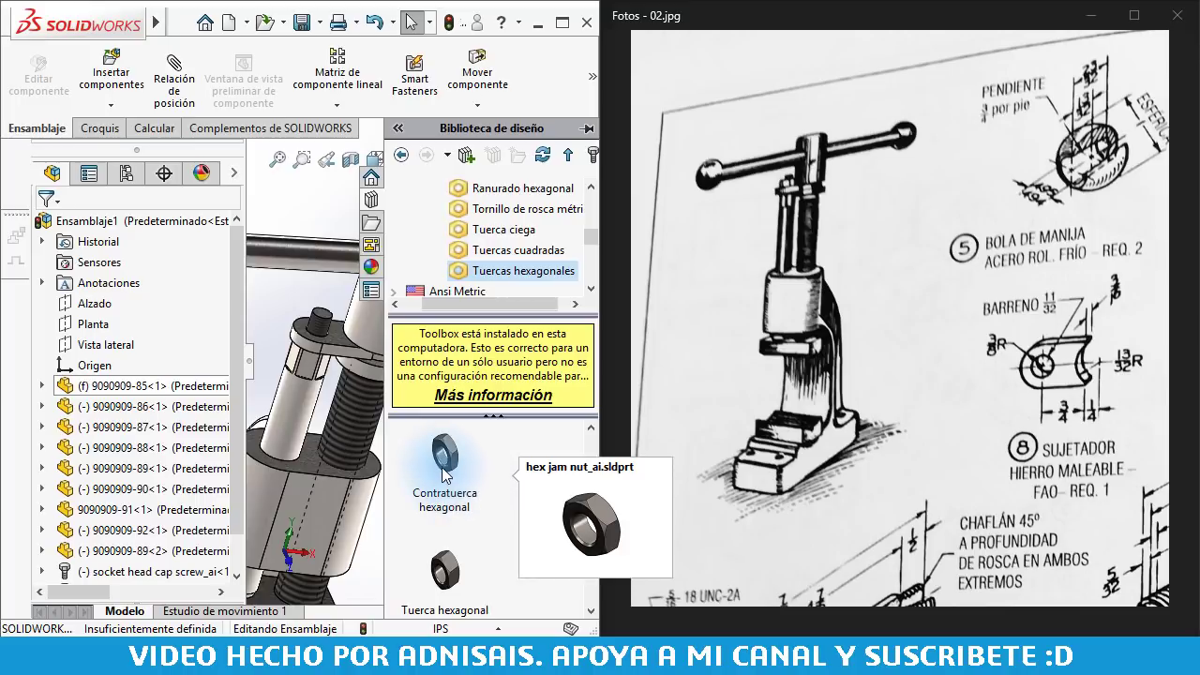
Drag the plain Tuerca hexagonal onto the bolt at the top of the press column
left_click(451, 465)
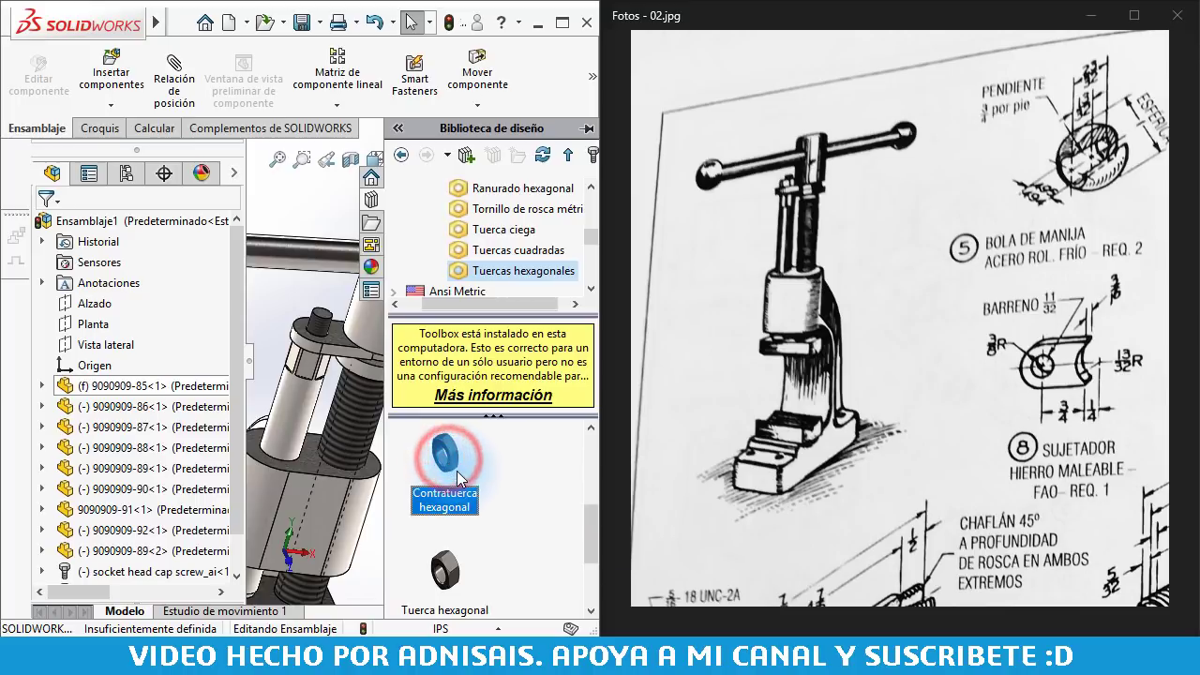
scroll(458, 479, "down", 1)
left_click(447, 461)
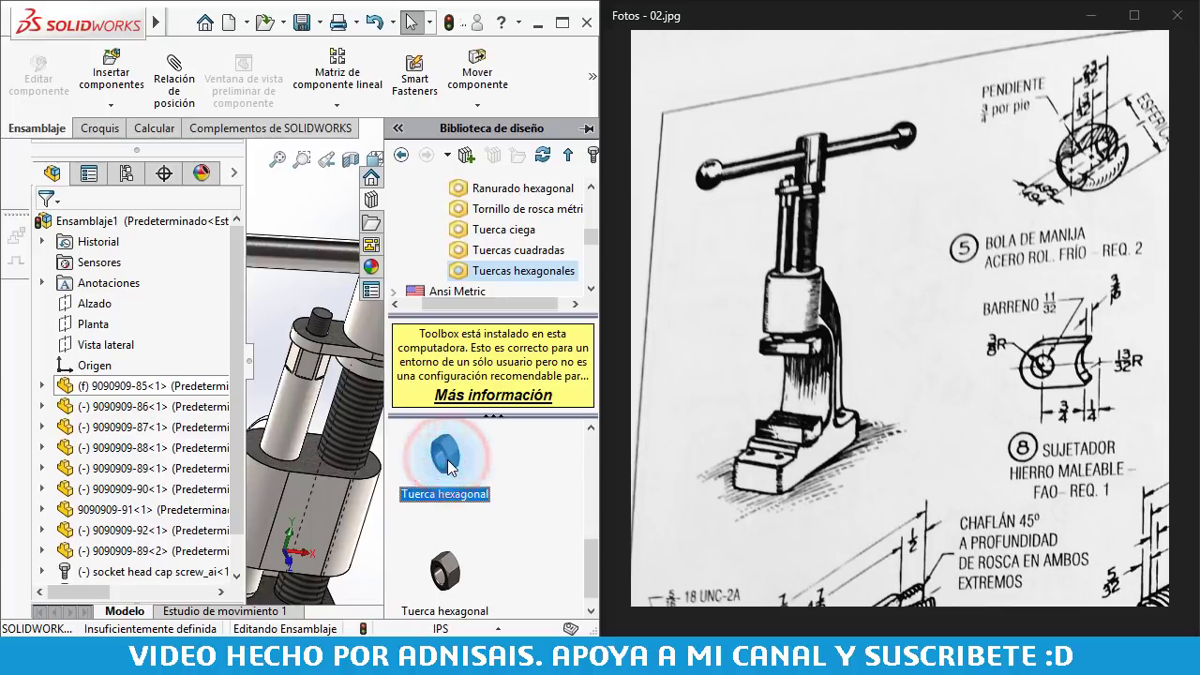
scroll(466, 485, "down", 1)
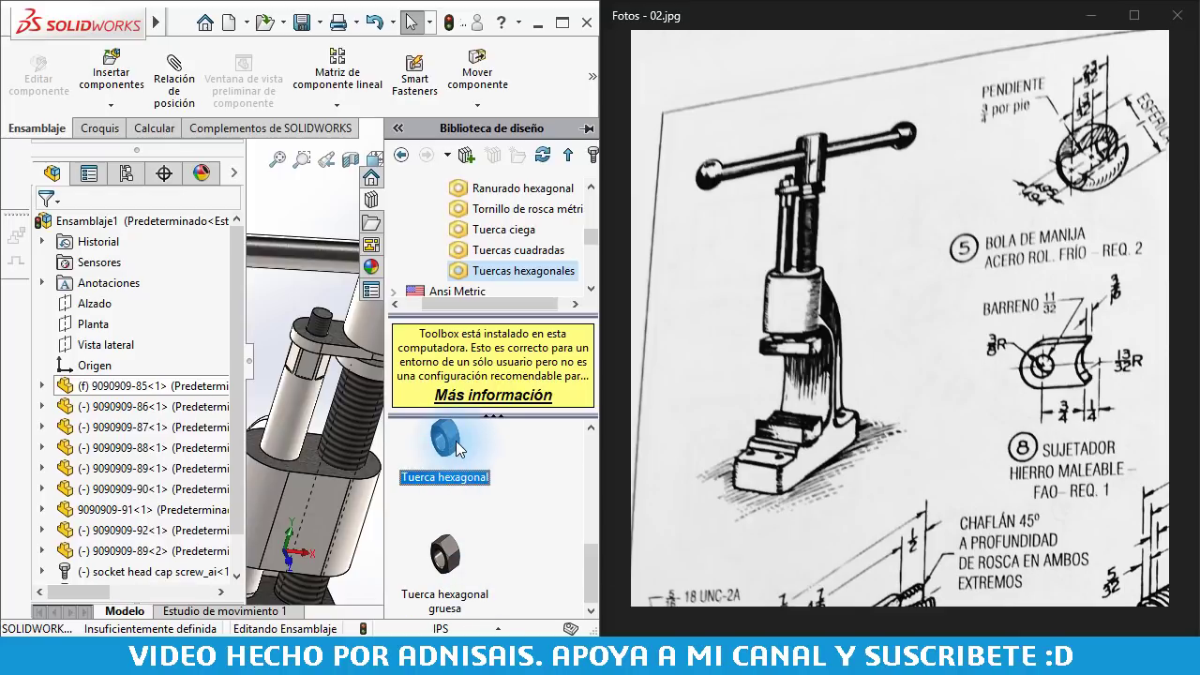
left_click_drag(451, 444, 315, 340)
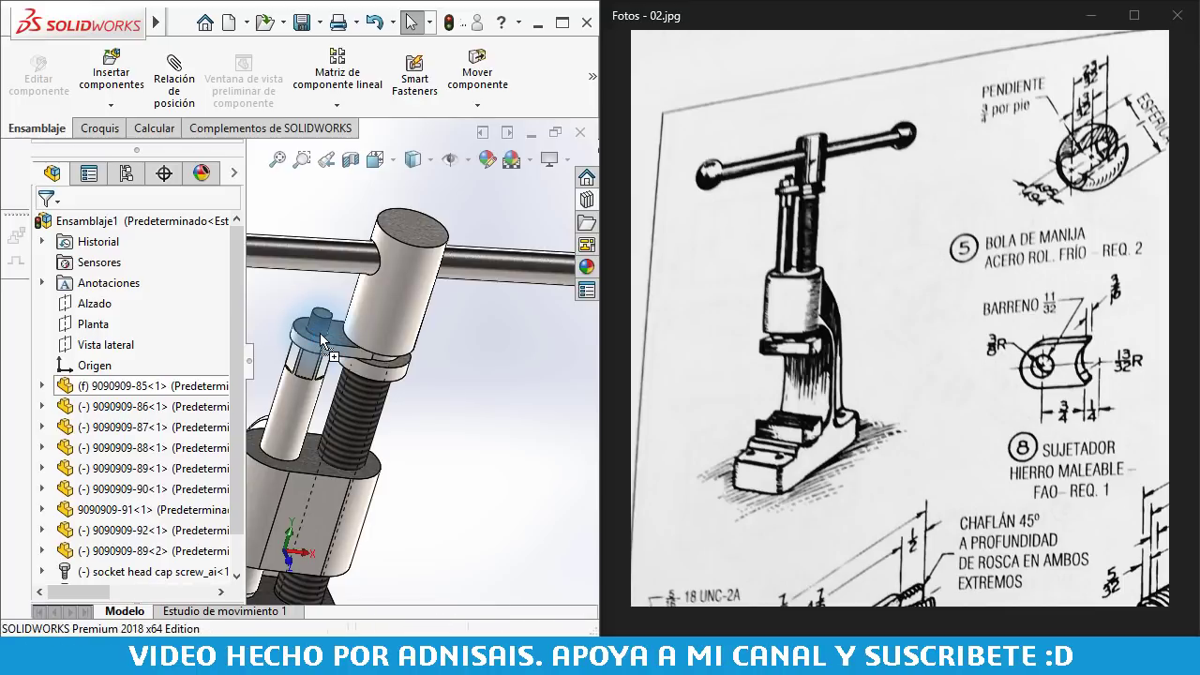
Seat the nut on the post's bolt, check the guide post in the drawing, and accept size 5/16-18
left_click_drag(321, 342, 320, 343)
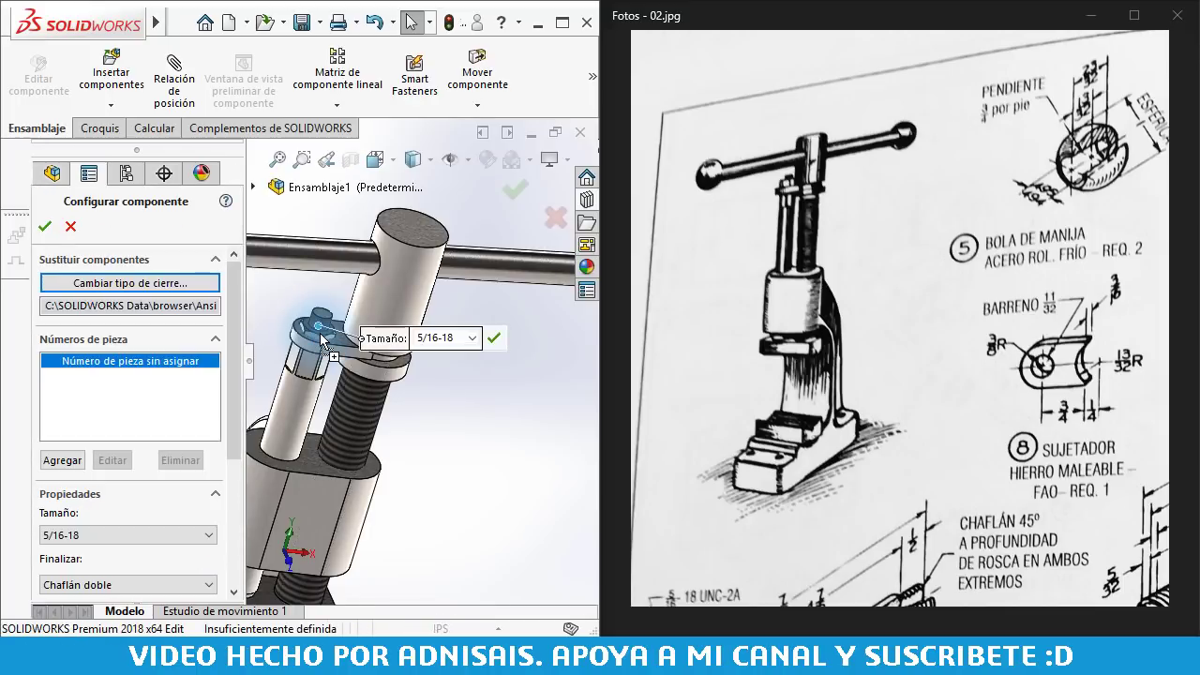
scroll(371, 338, "down", 3)
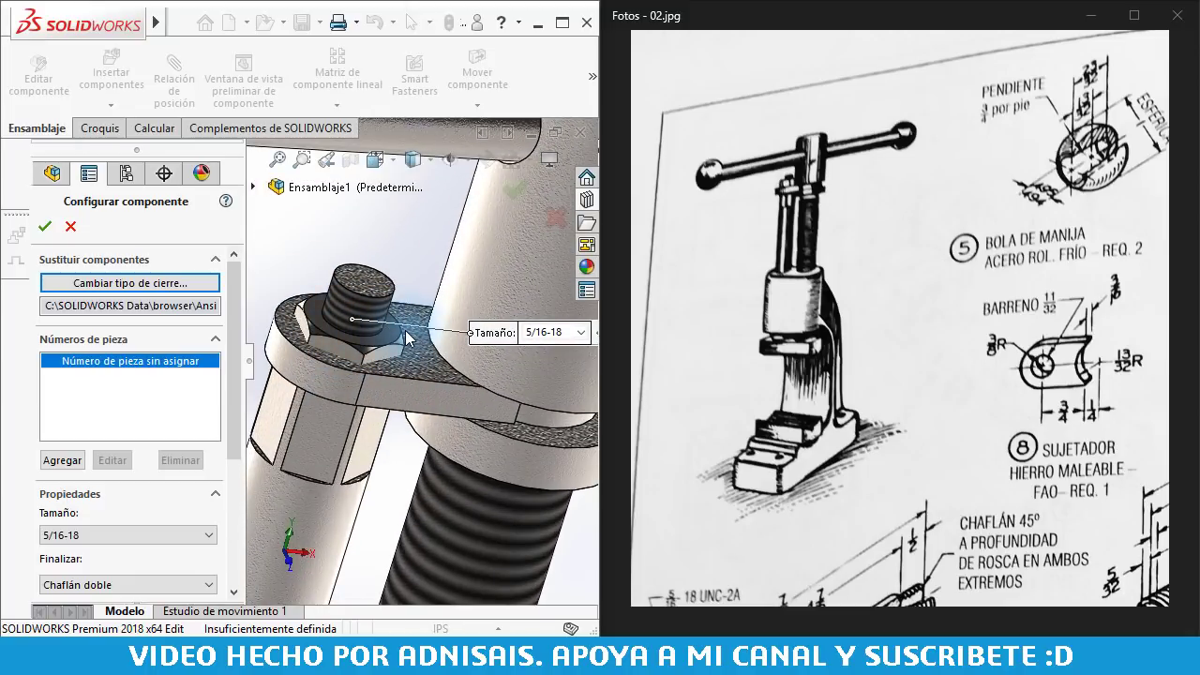
left_click_drag(1078, 385, 862, 188)
scroll(863, 188, "up", 2)
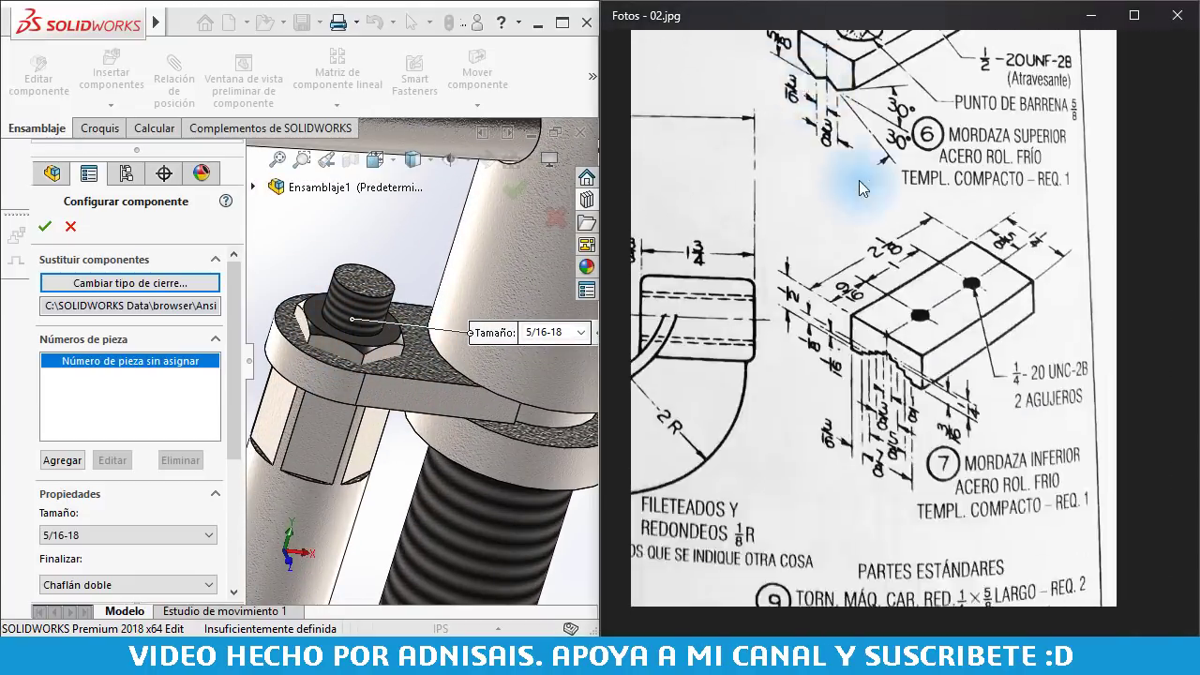
scroll(863, 188, "down", 2)
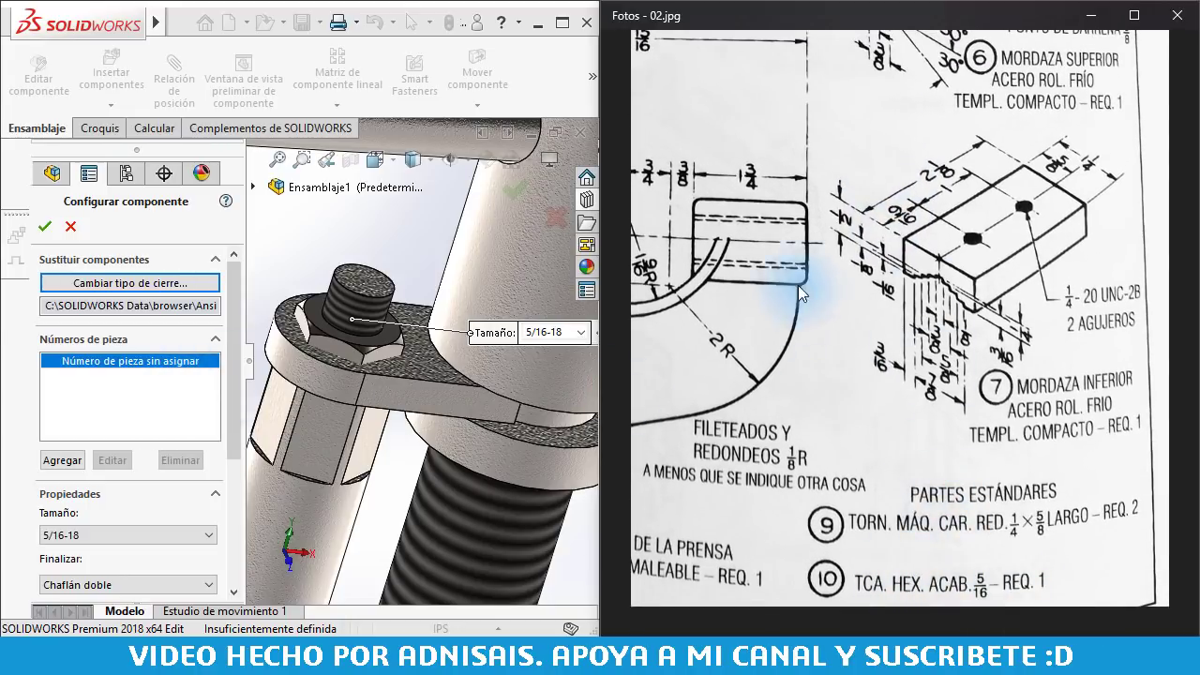
left_click_drag(798, 285, 941, 446)
left_click_drag(797, 253, 1027, 414)
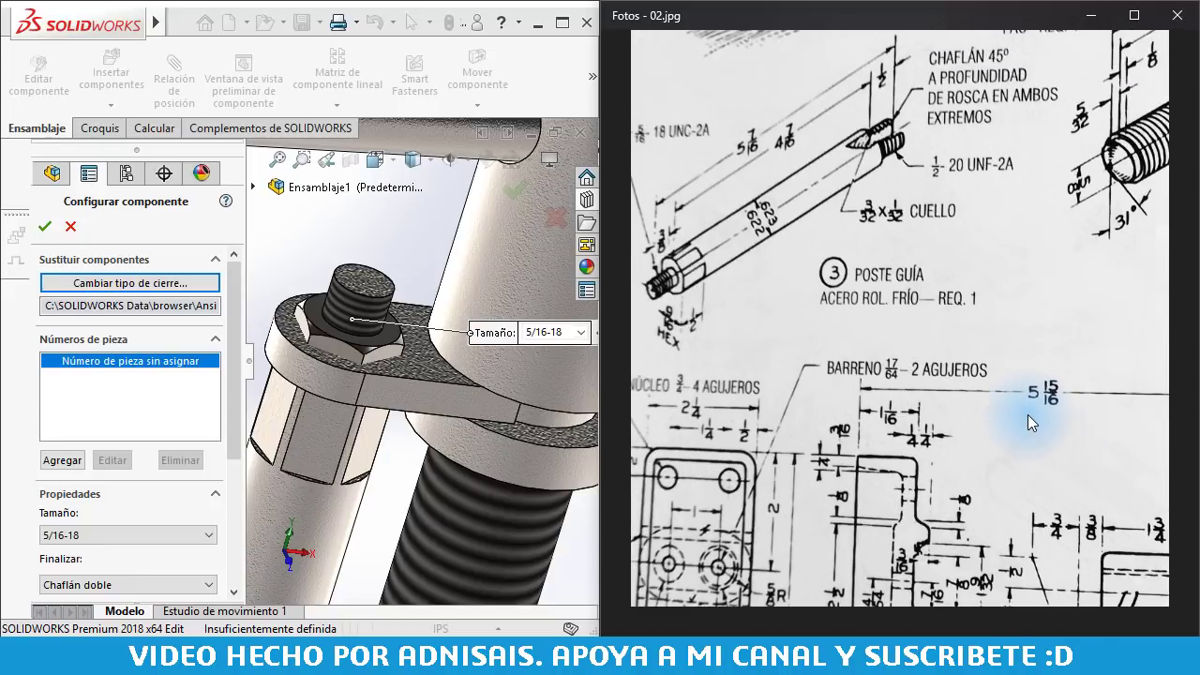
left_click_drag(822, 343, 849, 353)
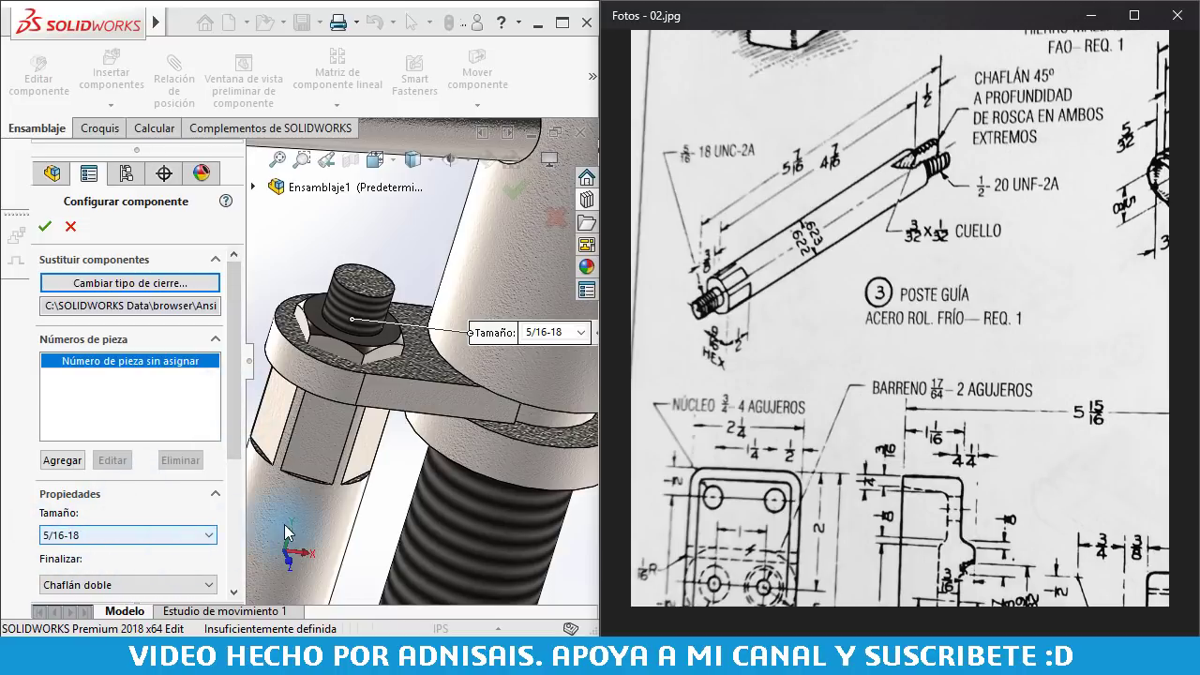
left_click(45, 228)
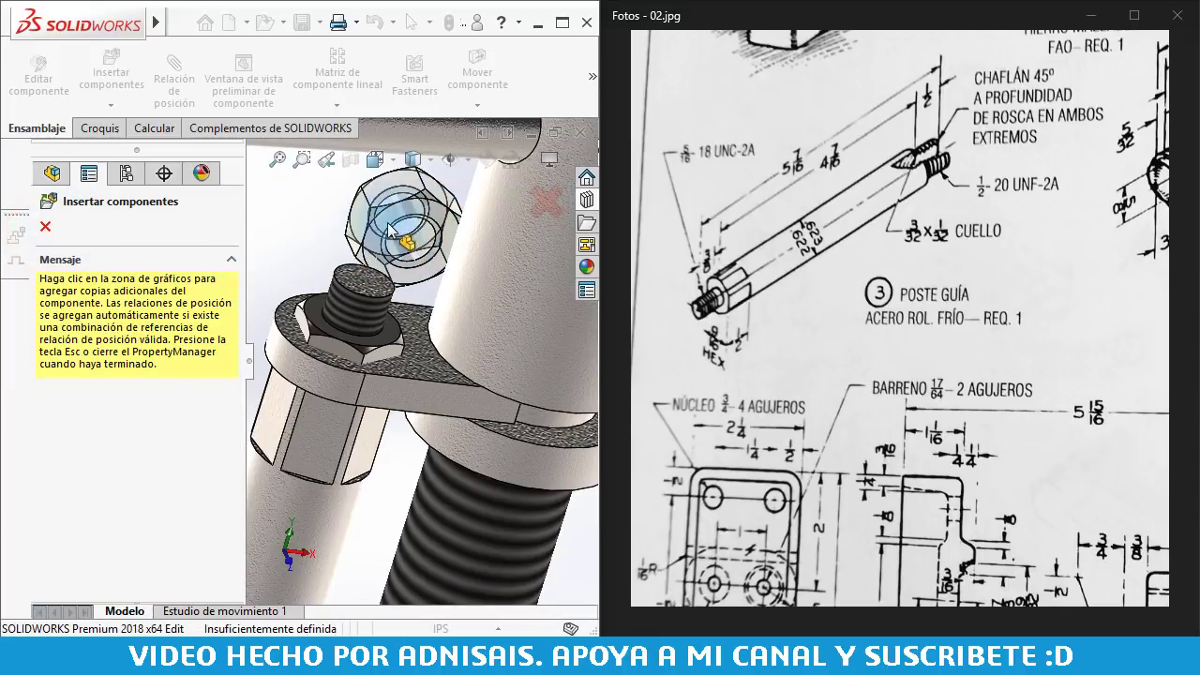
Delete the nut's Coincidente10 mate from the assembly mates list
key("Escape")
left_click_drag(324, 312, 323, 298)
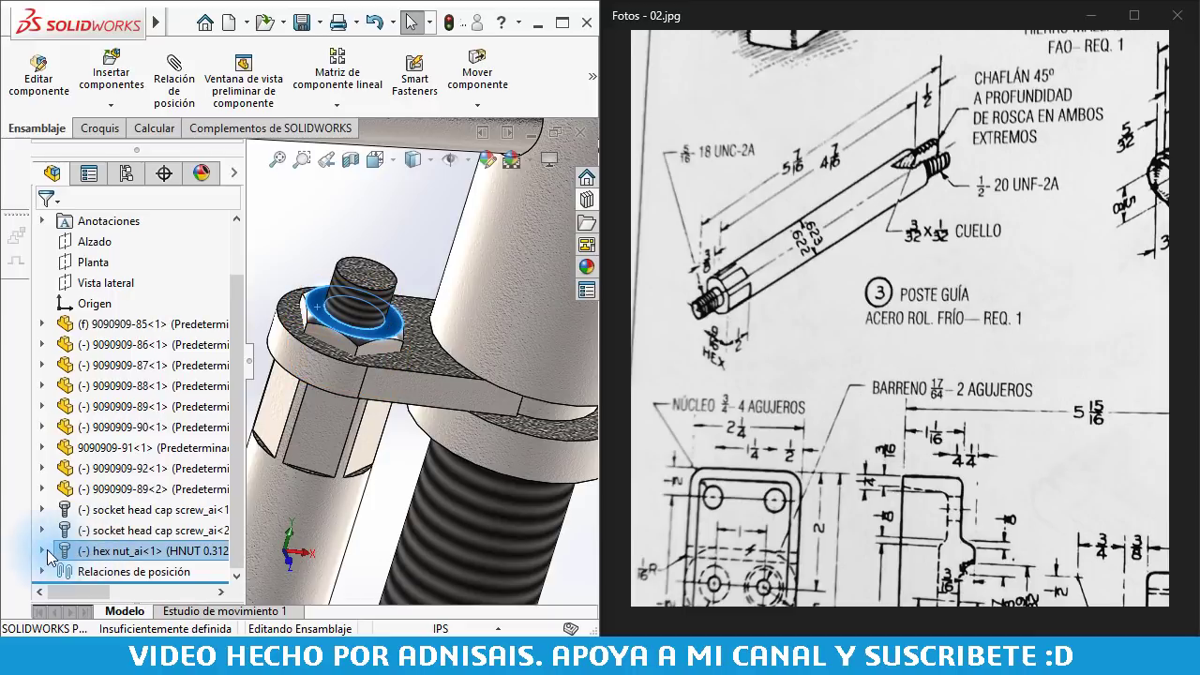
left_click(41, 571)
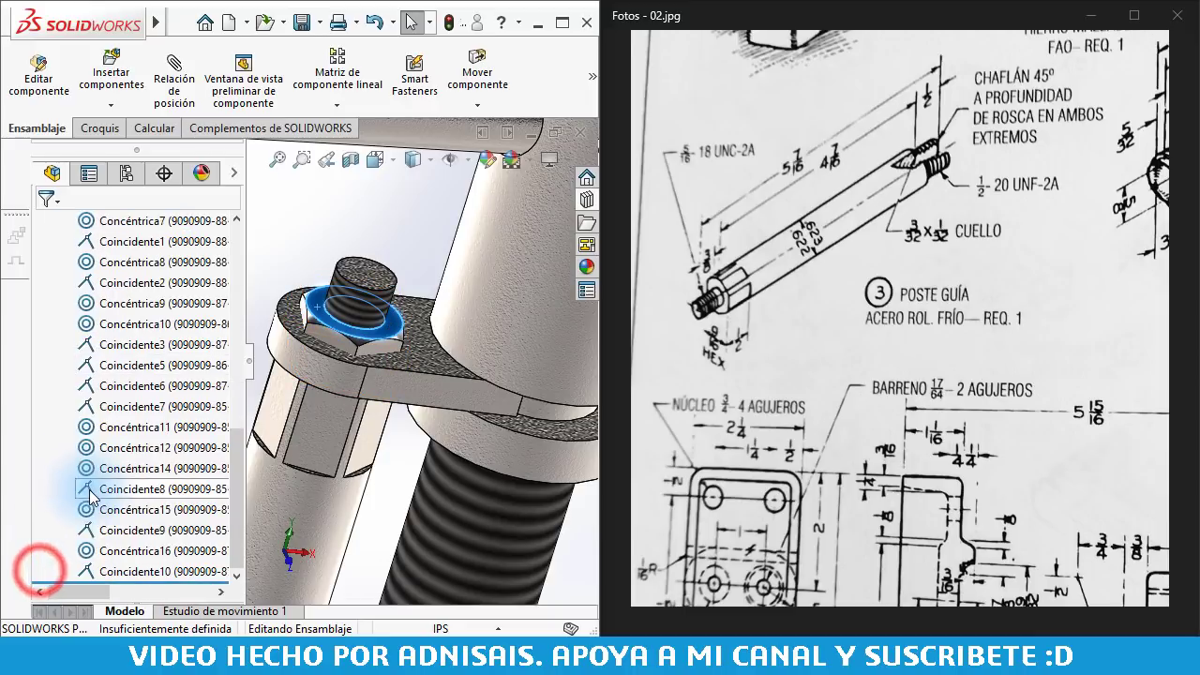
left_click(107, 562)
left_click(105, 574)
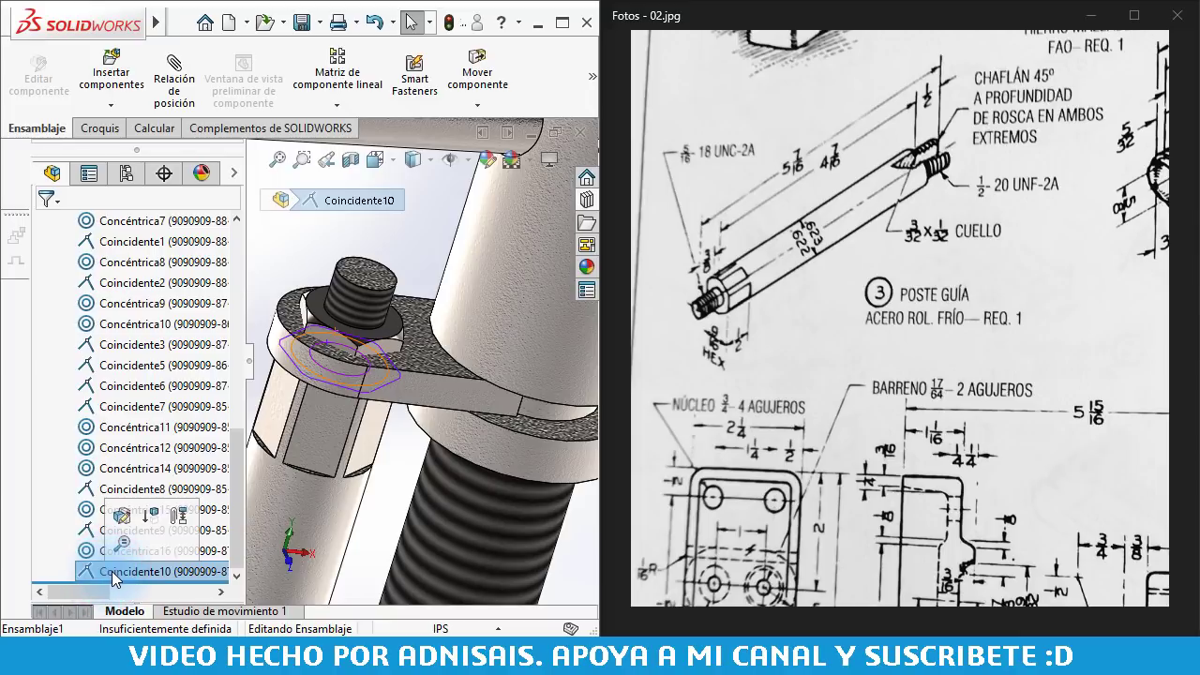
key("Delete")
left_click(405, 104)
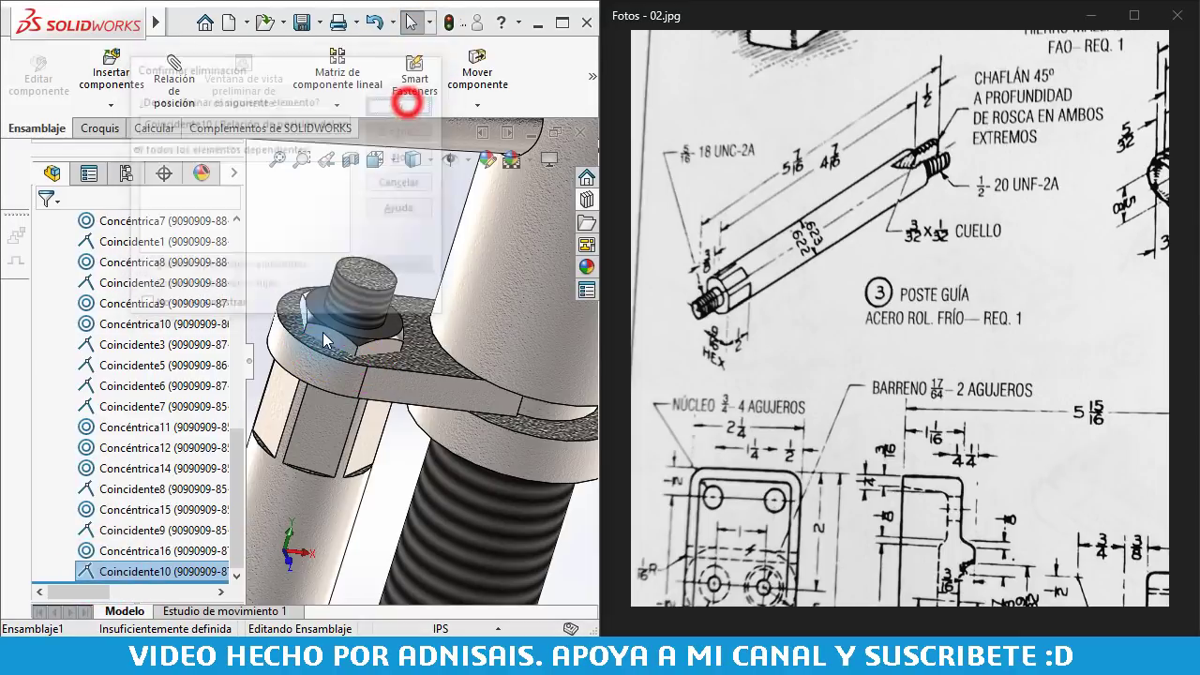
Slide the hex nut up along its bolt and return to the isometric view
left_click_drag(323, 340, 378, 184)
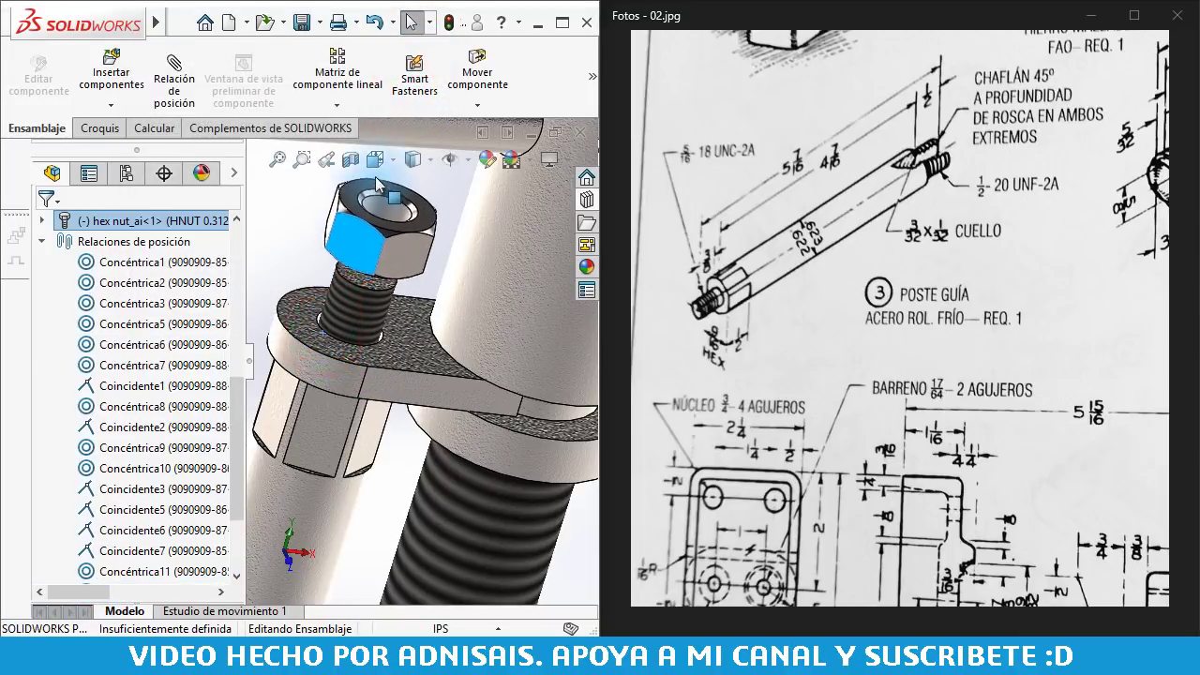
left_click(313, 235)
mouse_move(313, 236)
middle_mouse_down()
mouse_move(305, 309)
mouse_move(459, 349)
middle_mouse_up()
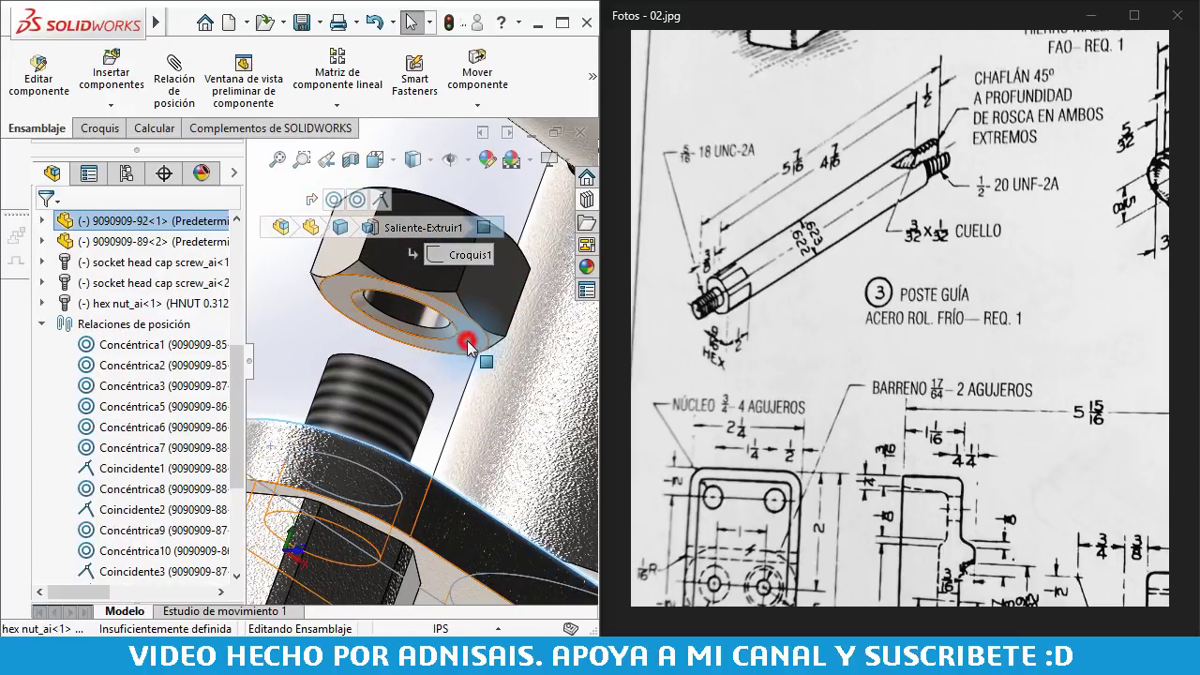
left_click(467, 344)
mouse_move(518, 323)
middle_mouse_down()
mouse_move(452, 325)
mouse_move(394, 349)
middle_mouse_up()
left_click(452, 325)
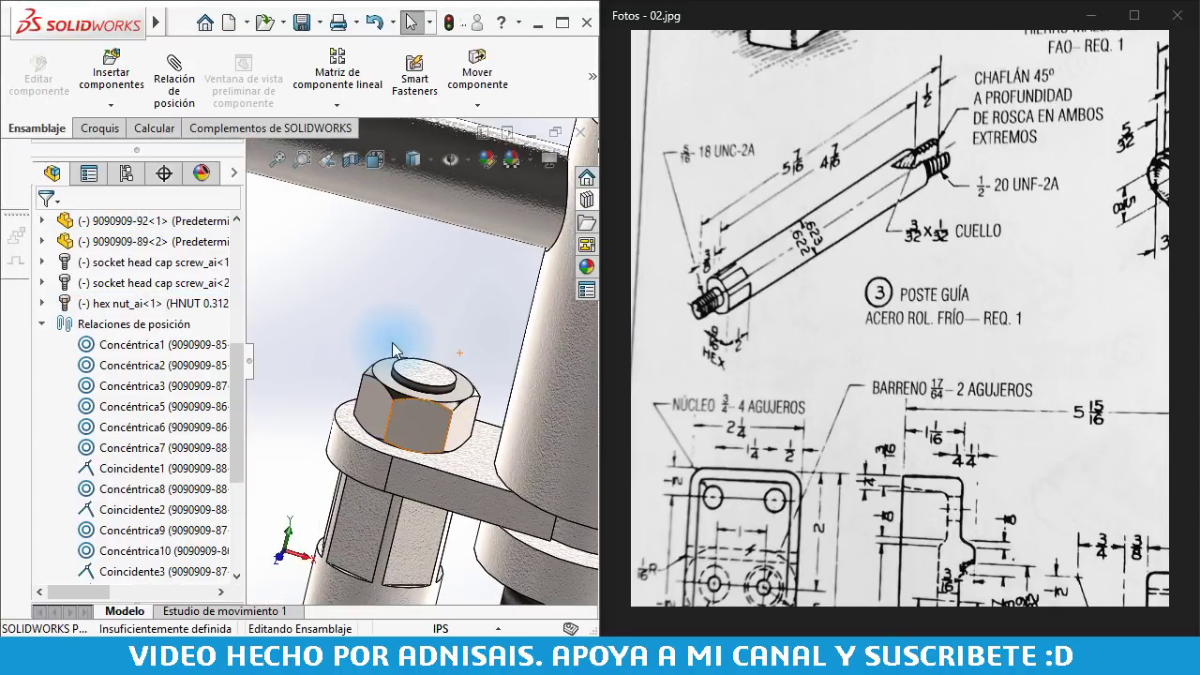
key("ctrl+7")
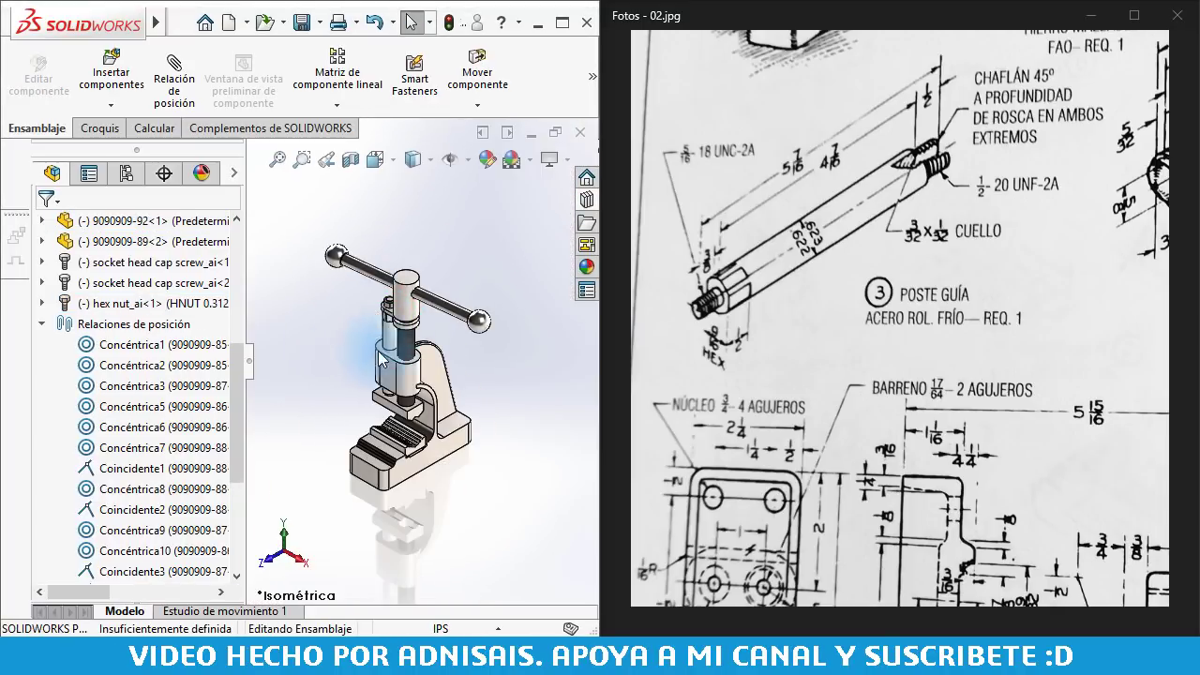
Mate the handle bar's edge to the screw's top cap
key("f")
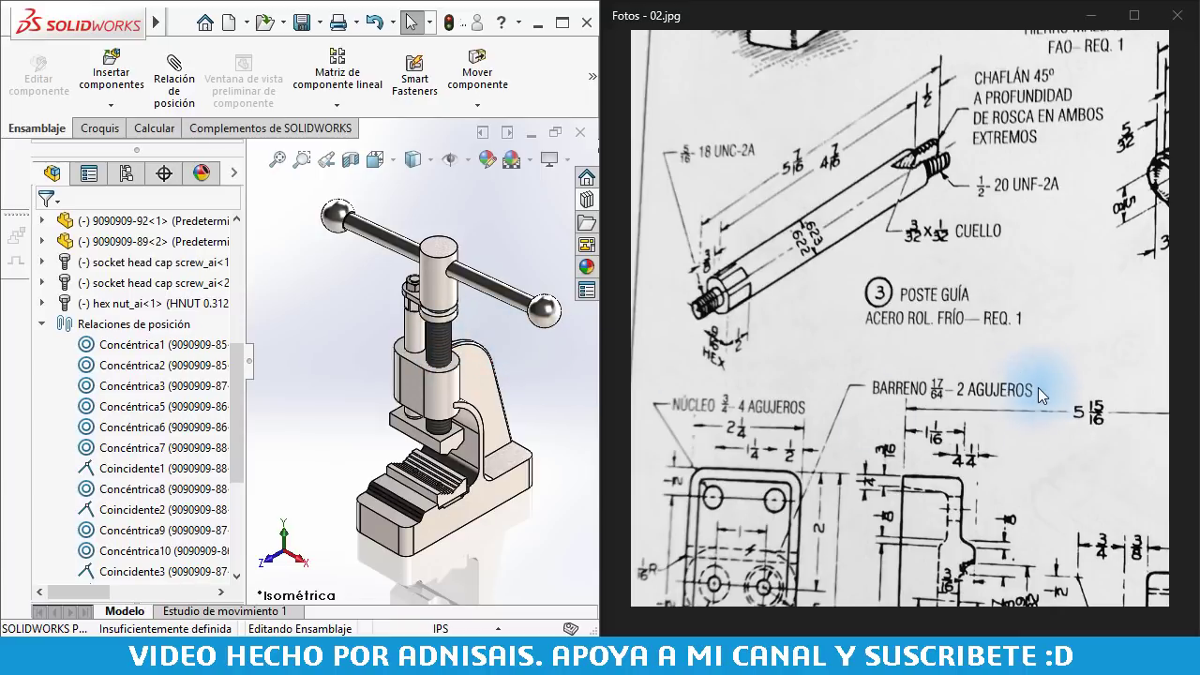
scroll(1001, 457, "up", 3)
scroll(999, 375, "up", 5)
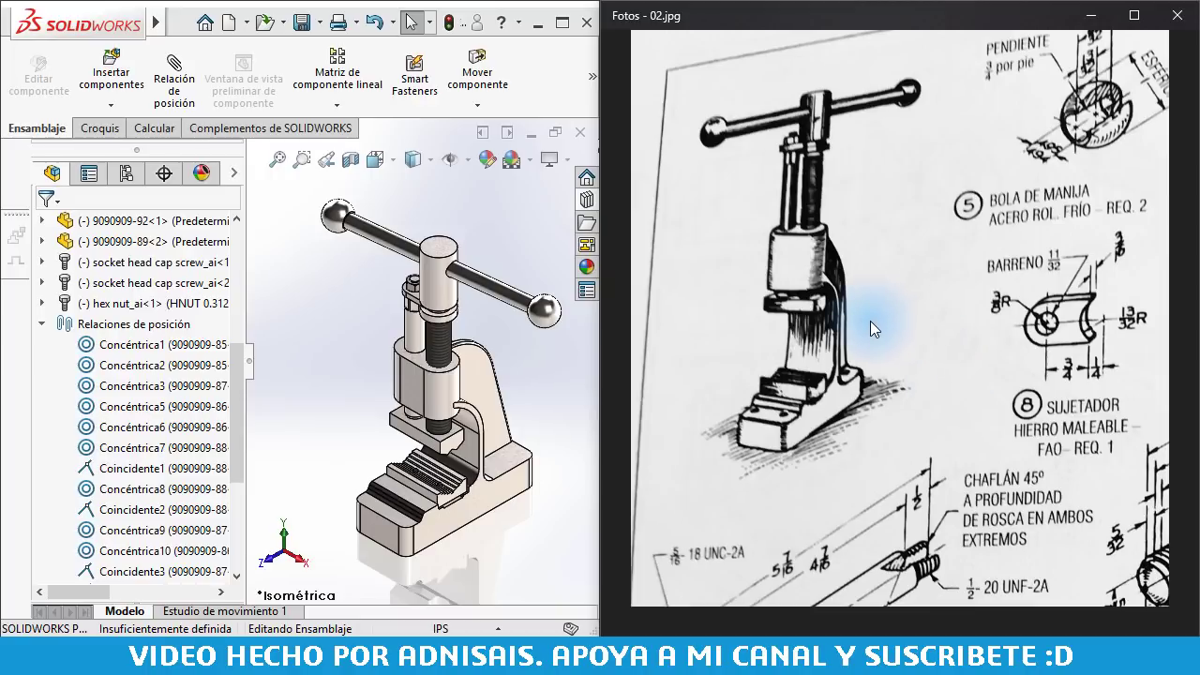
scroll(346, 243, "down", 2)
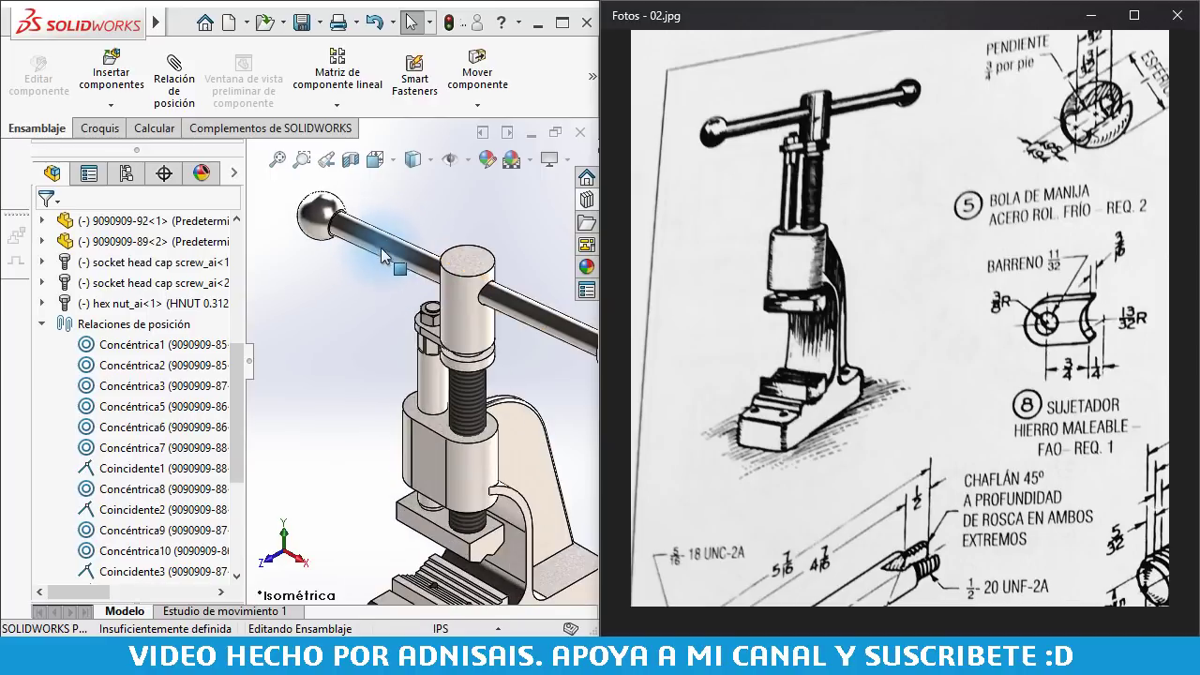
scroll(333, 262, "down", 2)
scroll(328, 269, "down", 2)
left_click(328, 269)
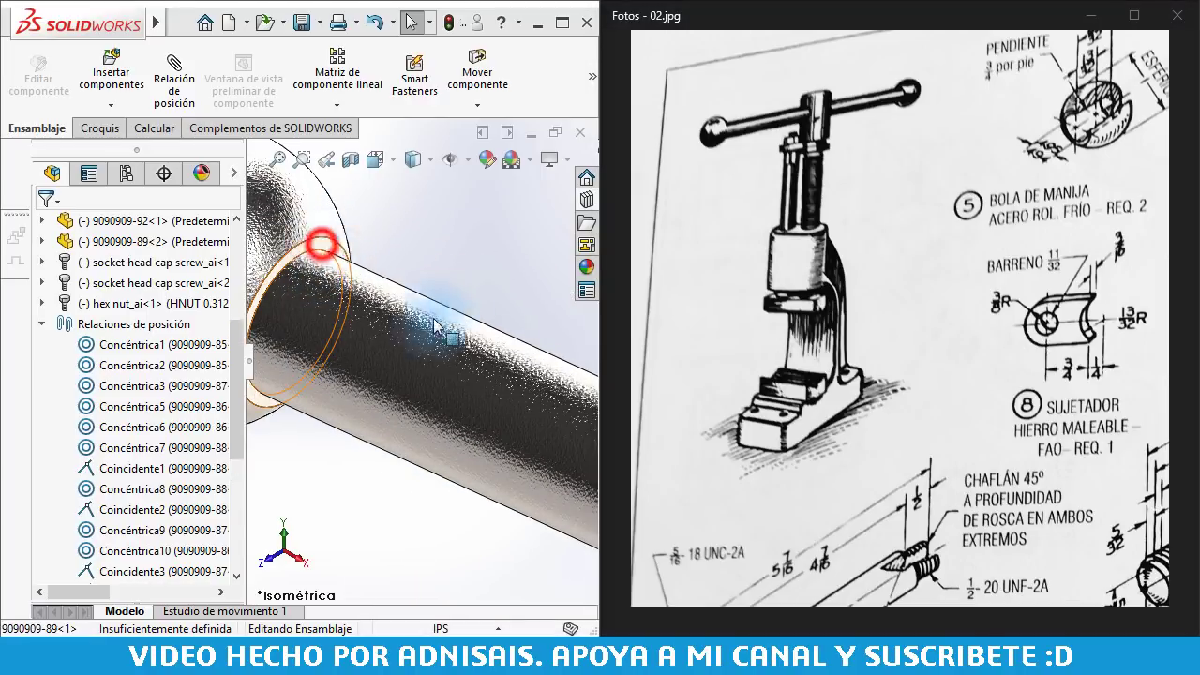
scroll(375, 281, "up", 3)
scroll(495, 335, "up", 3)
left_click(536, 441)
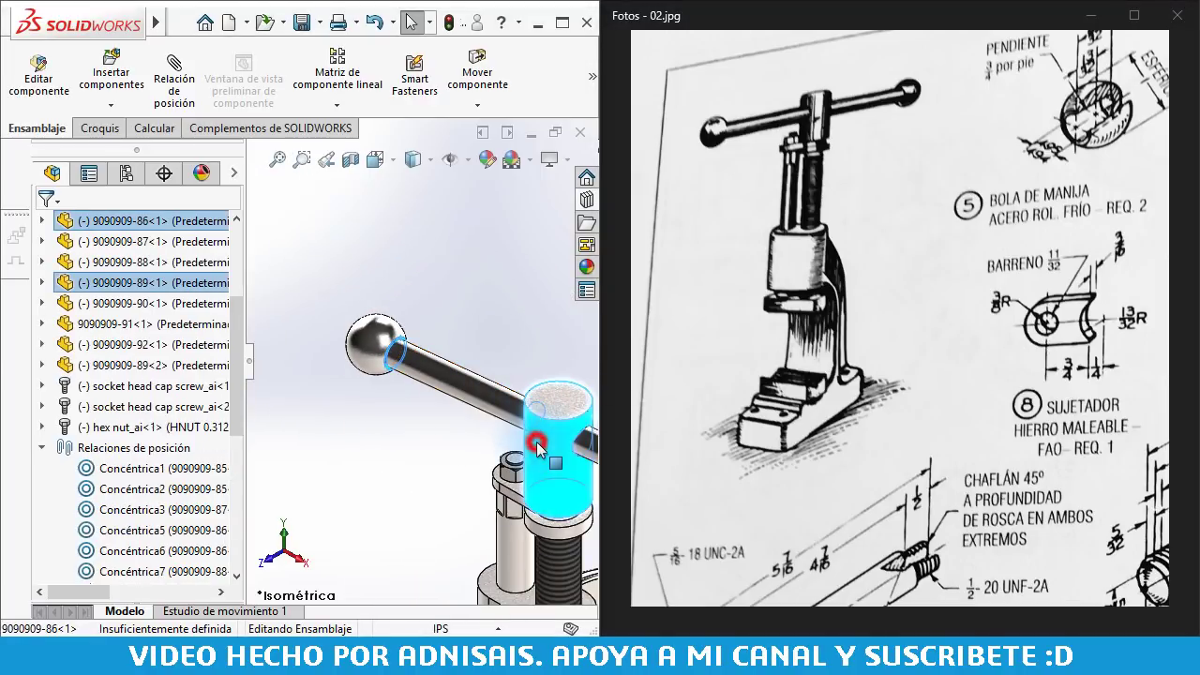
left_click(590, 426)
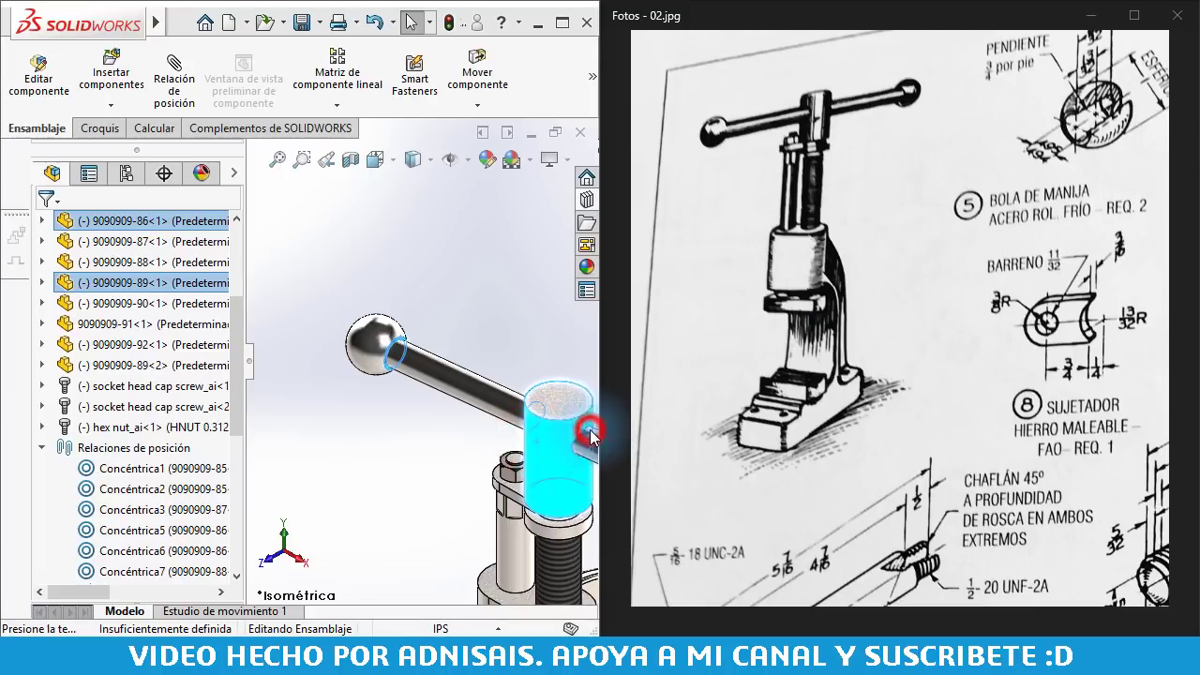
Swing the handle to test the mate and show the 3/4-10UNC-2A screw detail in the reference drawing
scroll(530, 389, "up", 5)
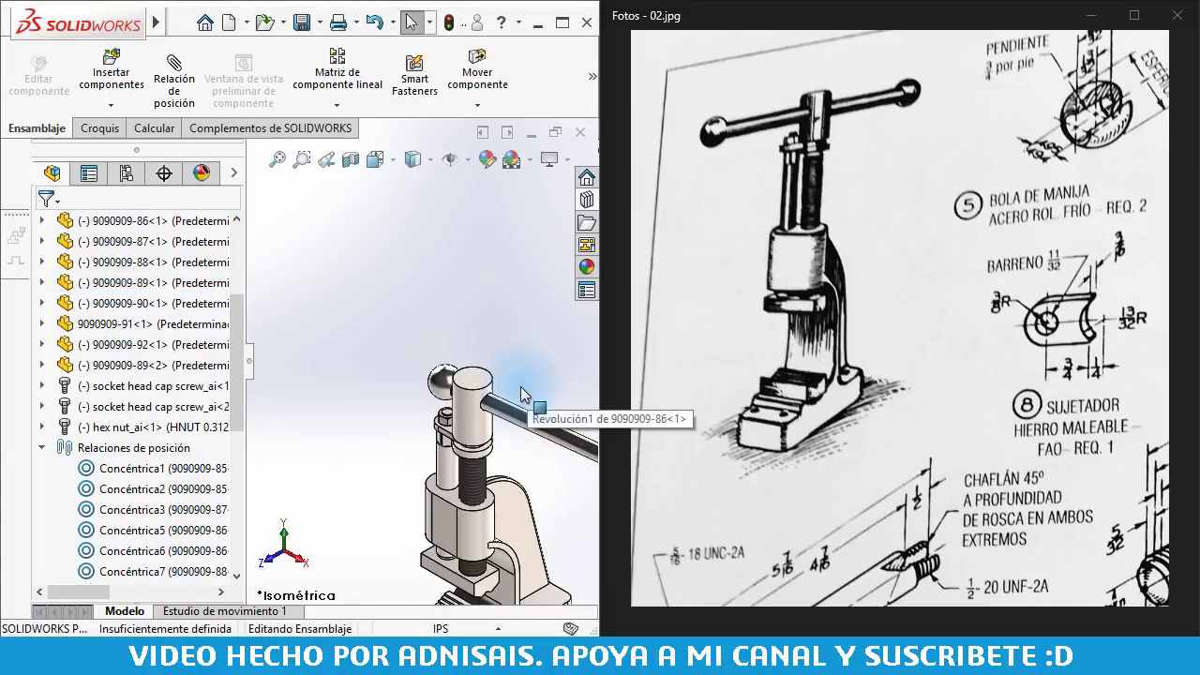
mouse_move(504, 408)
left_mouse_down()
mouse_move(473, 387)
mouse_move(543, 355)
mouse_move(513, 382)
left_mouse_up()
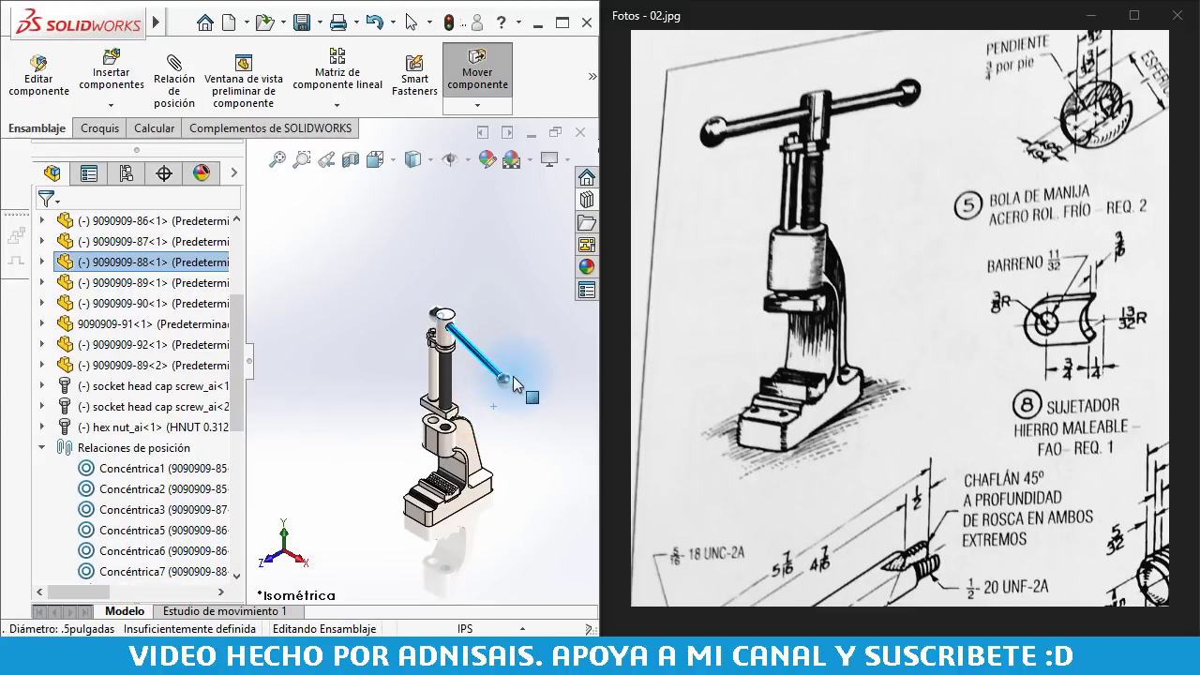
left_click_drag(512, 424, 513, 425)
left_click(330, 384)
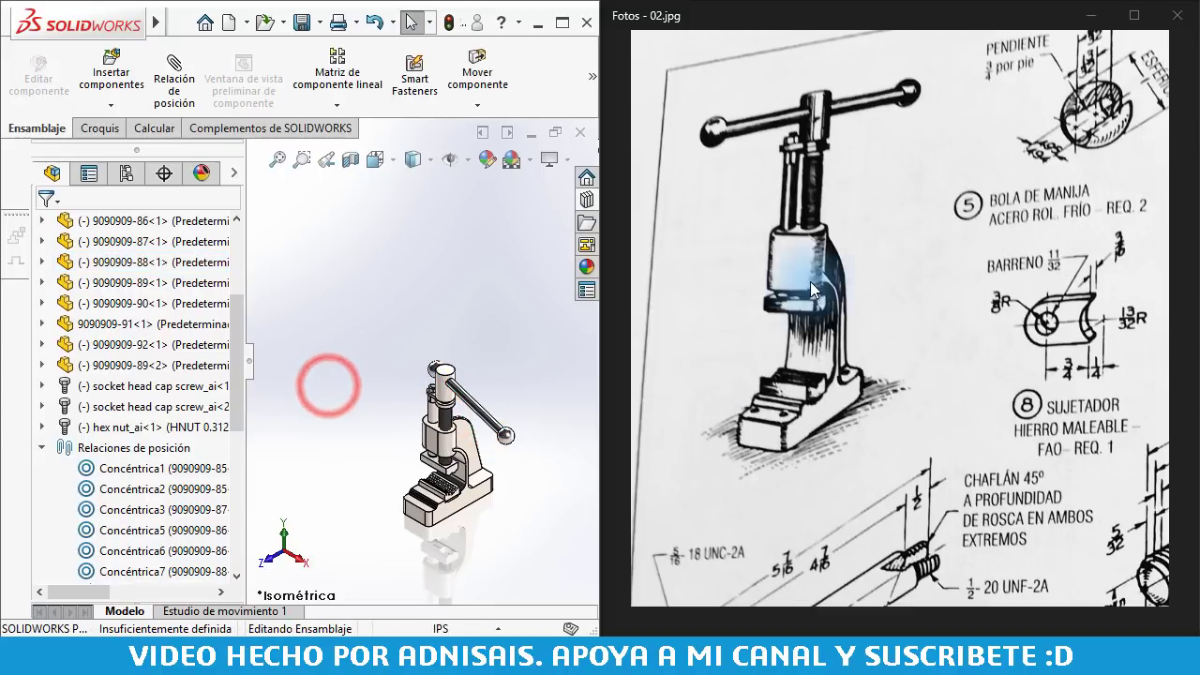
left_click_drag(933, 305, 851, 149)
mouse_move(938, 276)
left_mouse_down()
mouse_move(986, 345)
mouse_move(980, 361)
left_mouse_up()
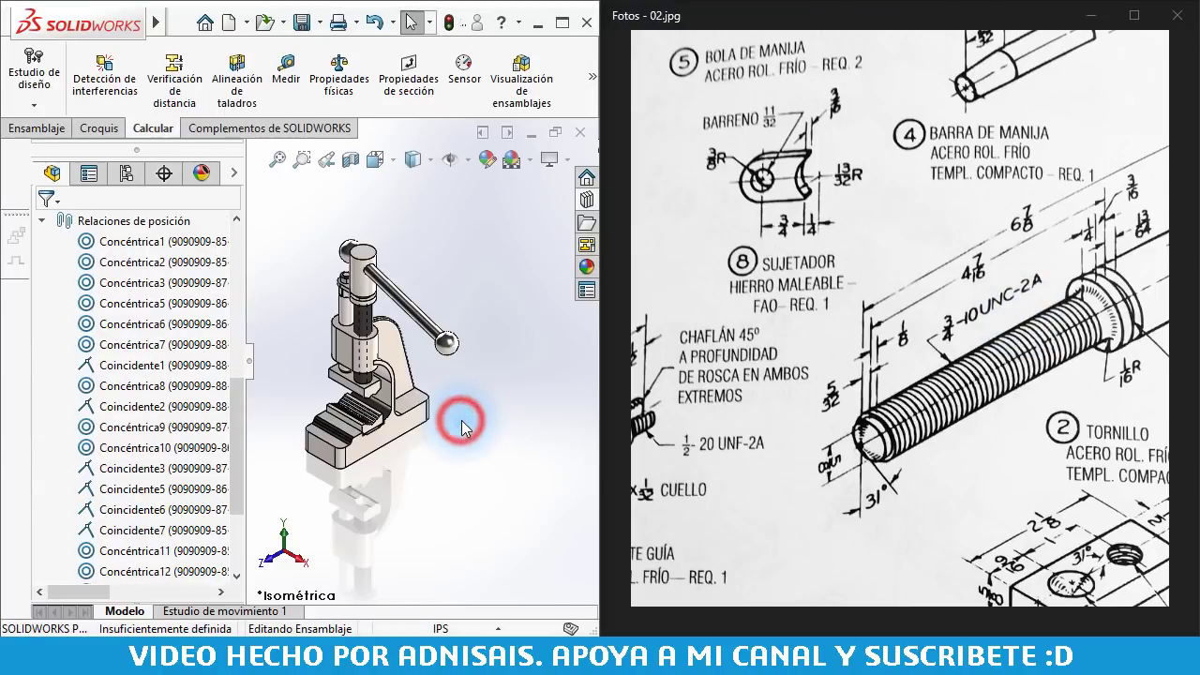
Rotate the handle again to confirm its motion and fit the whole press in view
left_click(462, 427)
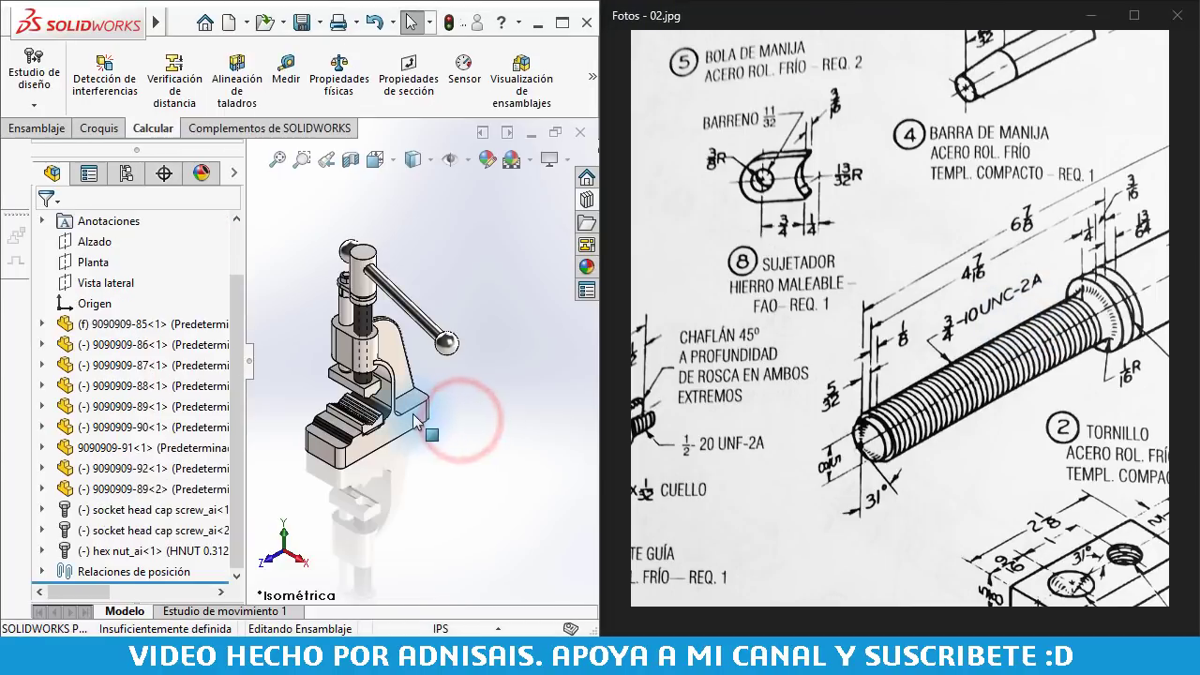
scroll(365, 368, "down", 4)
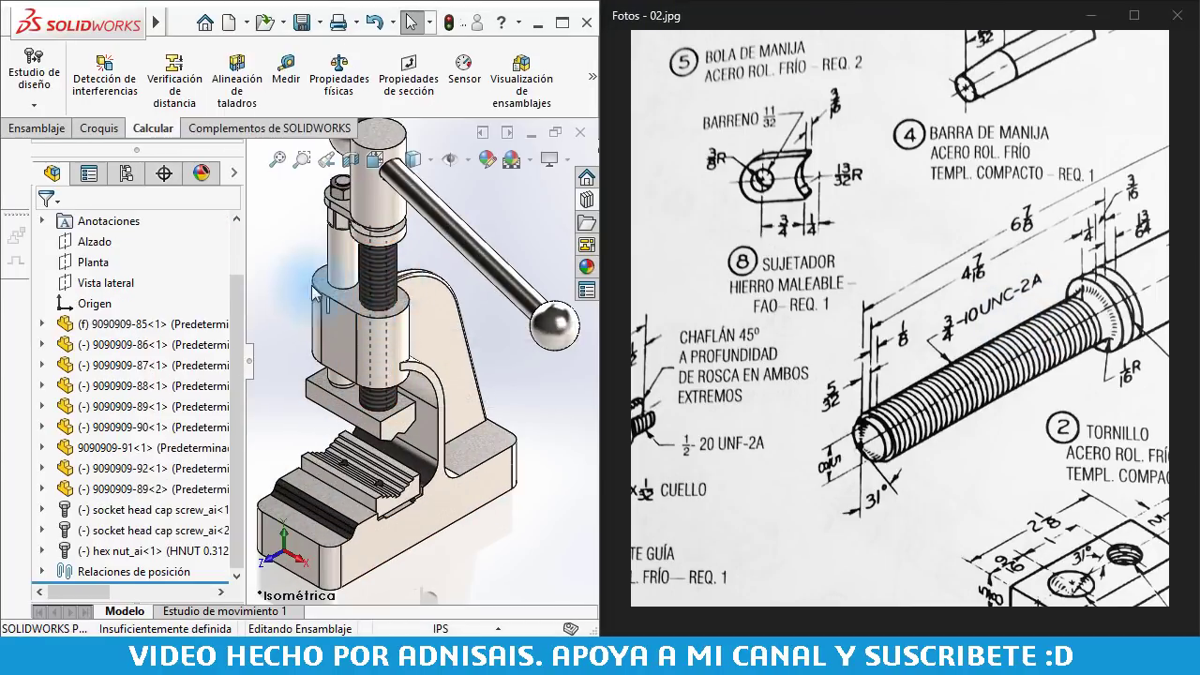
left_click_drag(533, 323, 251, 330)
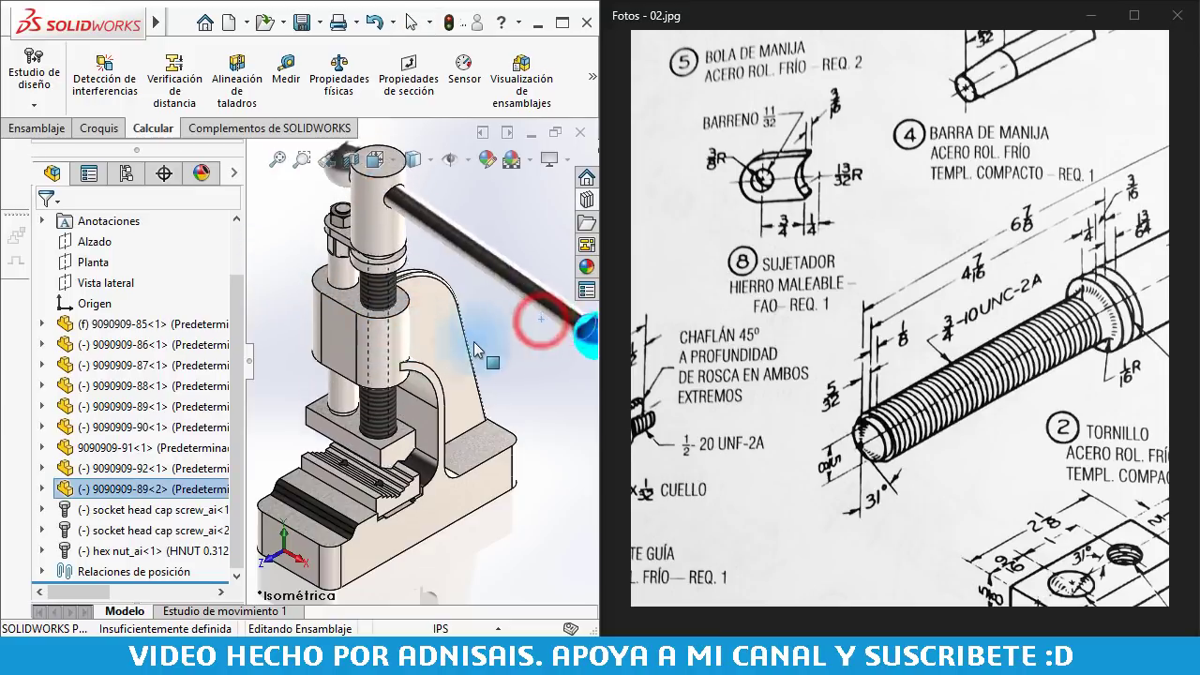
left_click(270, 258)
key("f")
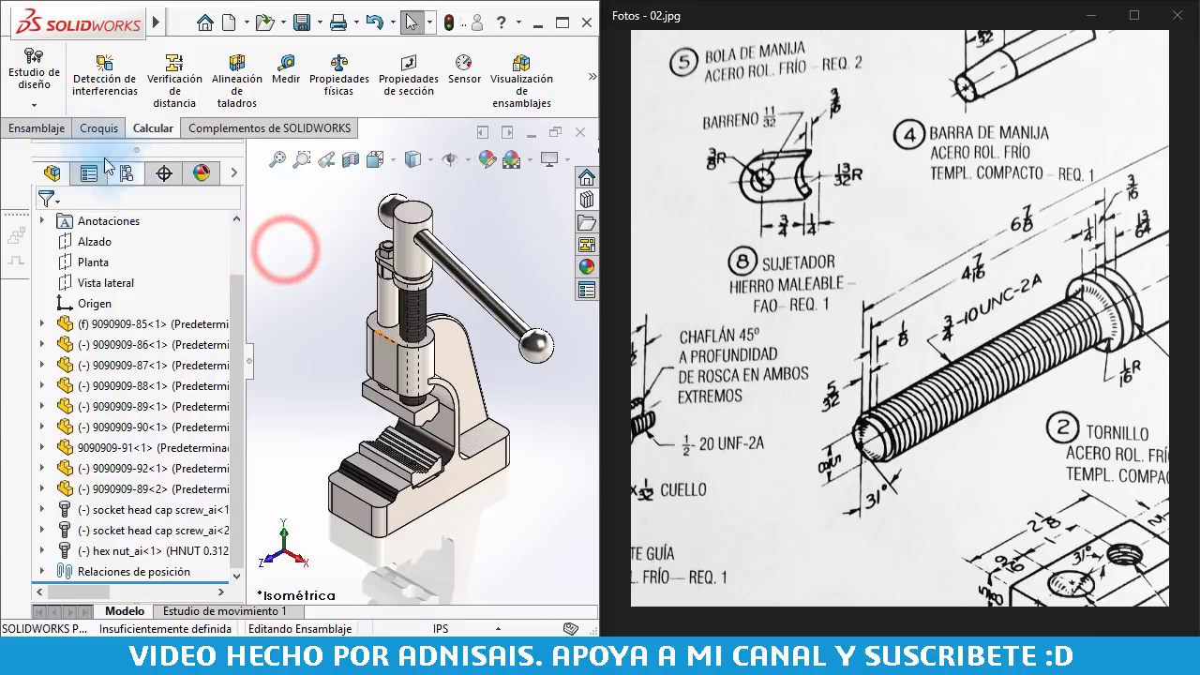
left_click(40, 129)
Start a Tornillo (screw) mechanical mate with distance per revolution of 0.10 inches
left_click(174, 89)
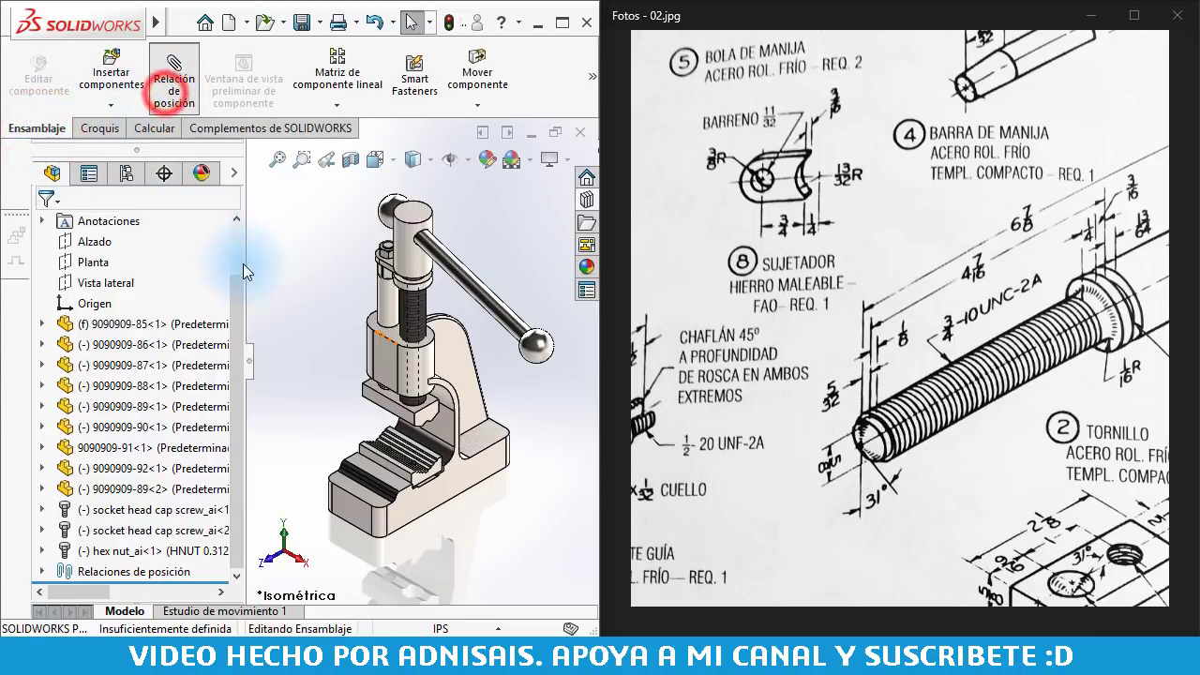
left_click_drag(238, 332, 228, 443)
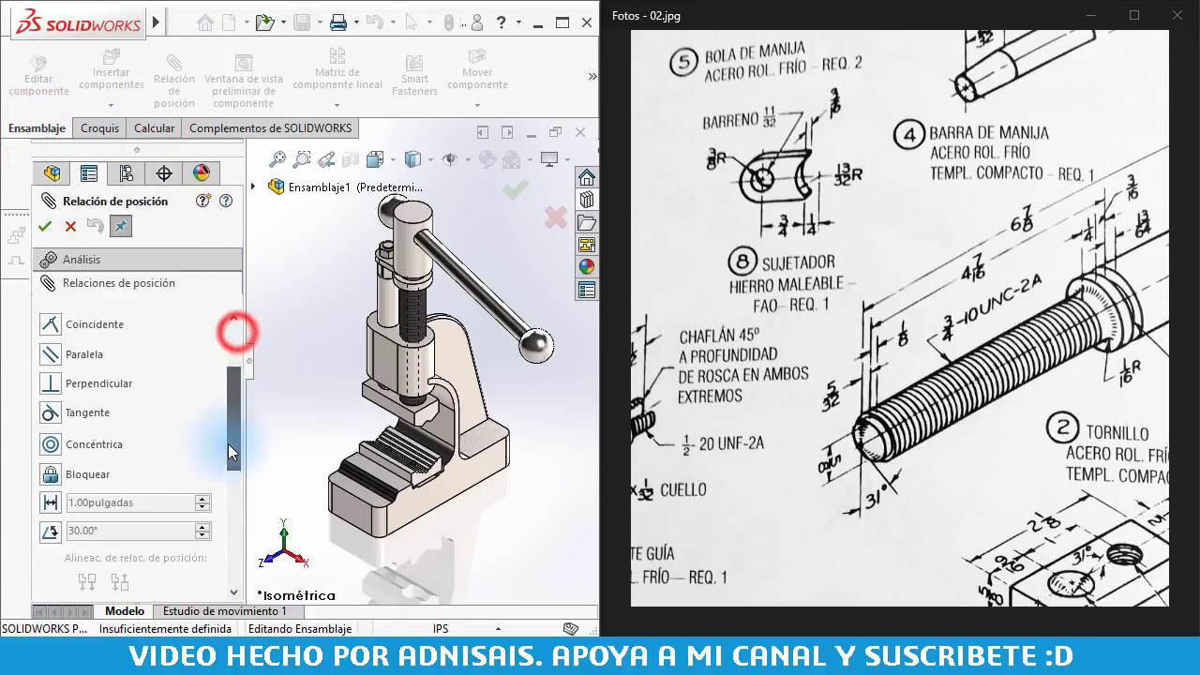
left_click(150, 428)
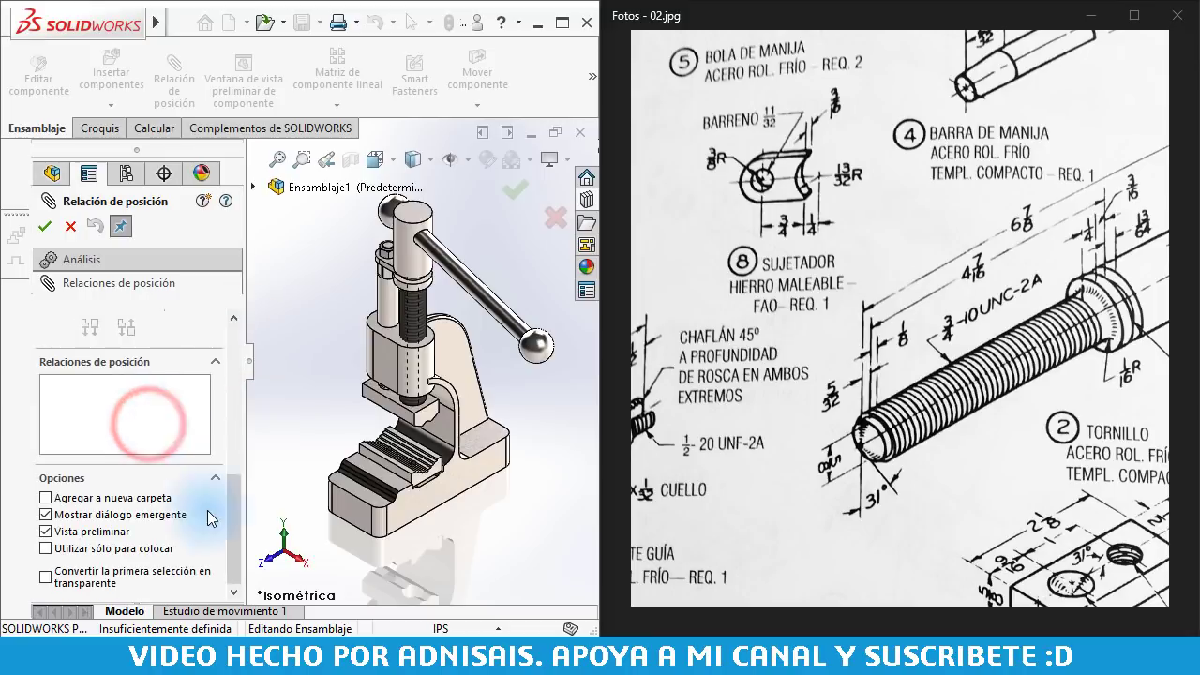
left_click_drag(233, 541, 230, 428)
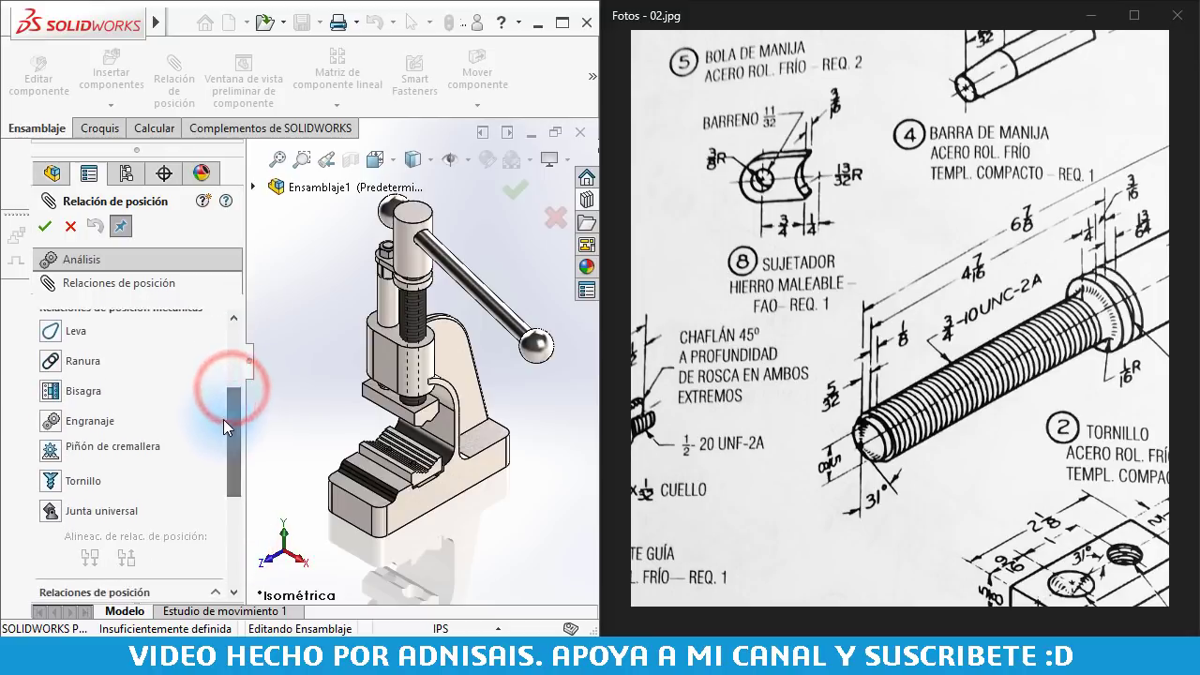
left_click(52, 481)
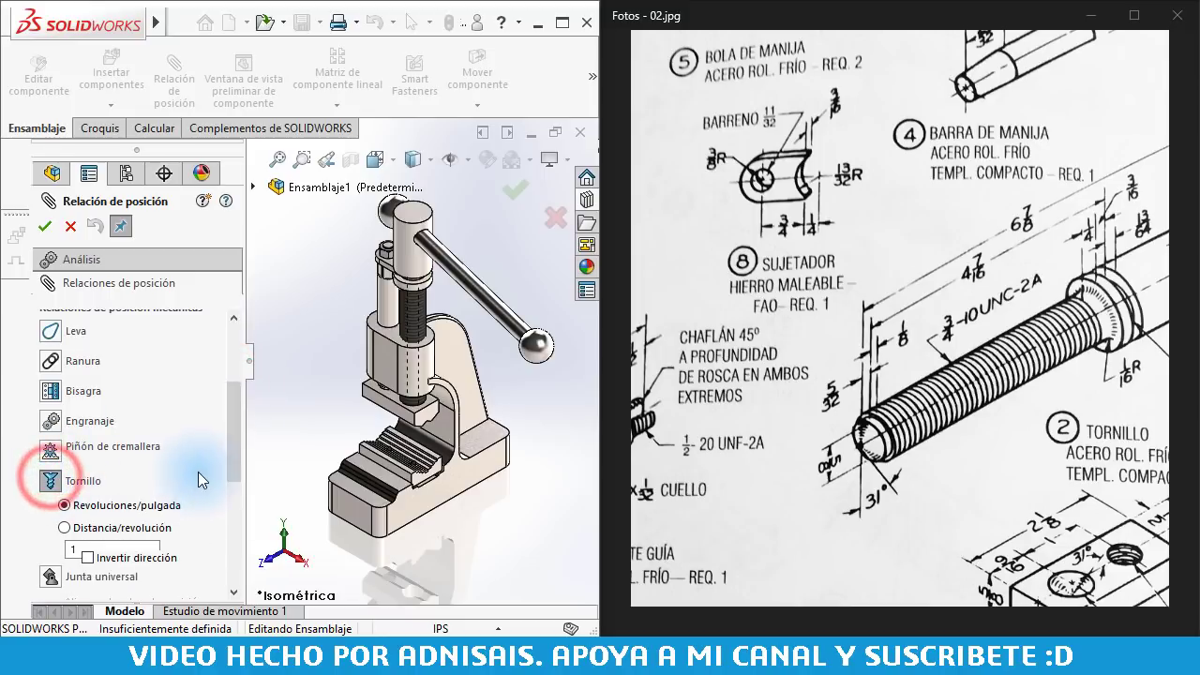
left_click_drag(227, 439, 231, 468)
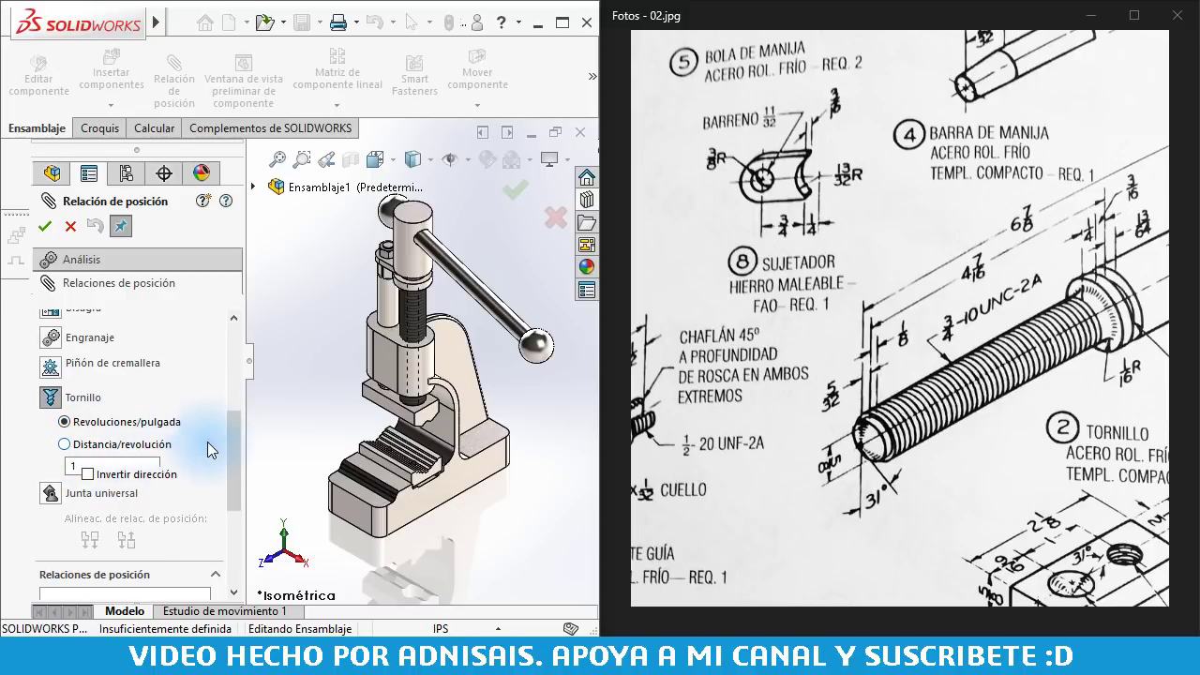
left_click_drag(233, 442, 236, 456)
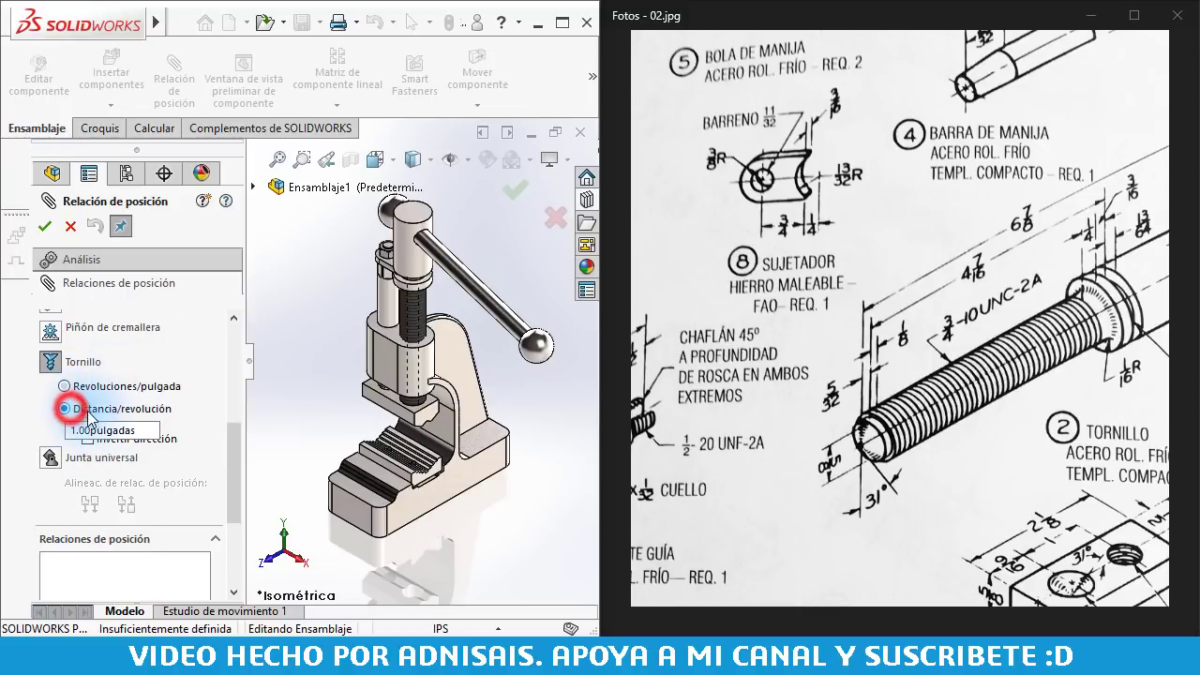
double_click(141, 430)
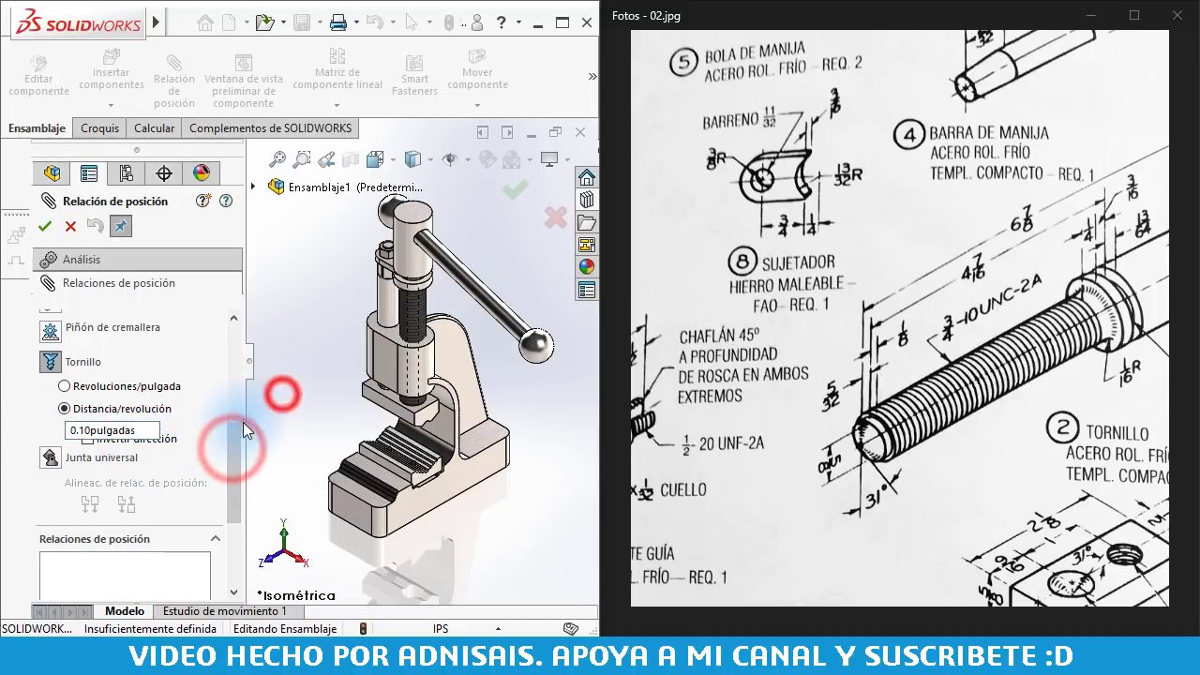
left_click_drag(232, 433, 227, 362)
Select the threaded rod's cylindrical face and the frame's threaded hole for the screw mate
left_click(135, 365)
scroll(355, 351, "down", 2)
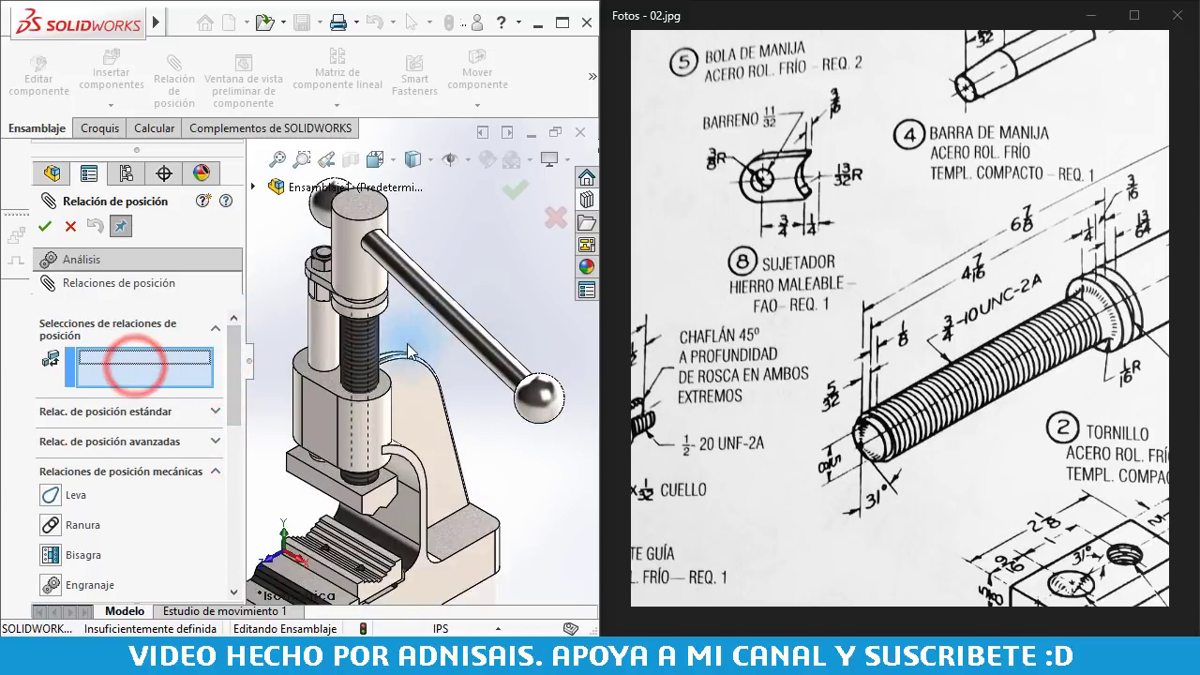
scroll(354, 351, "down", 2)
scroll(354, 351, "down", 2)
scroll(355, 351, "down", 2)
left_click_drag(357, 212, 361, 232)
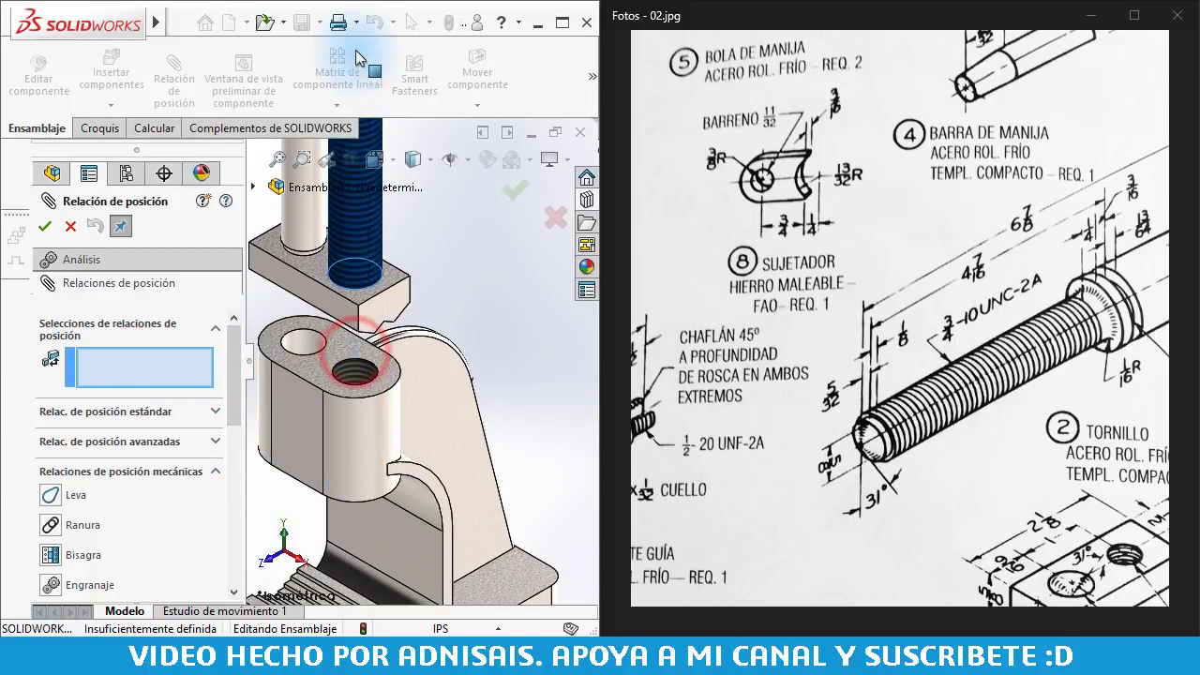
left_click(359, 234)
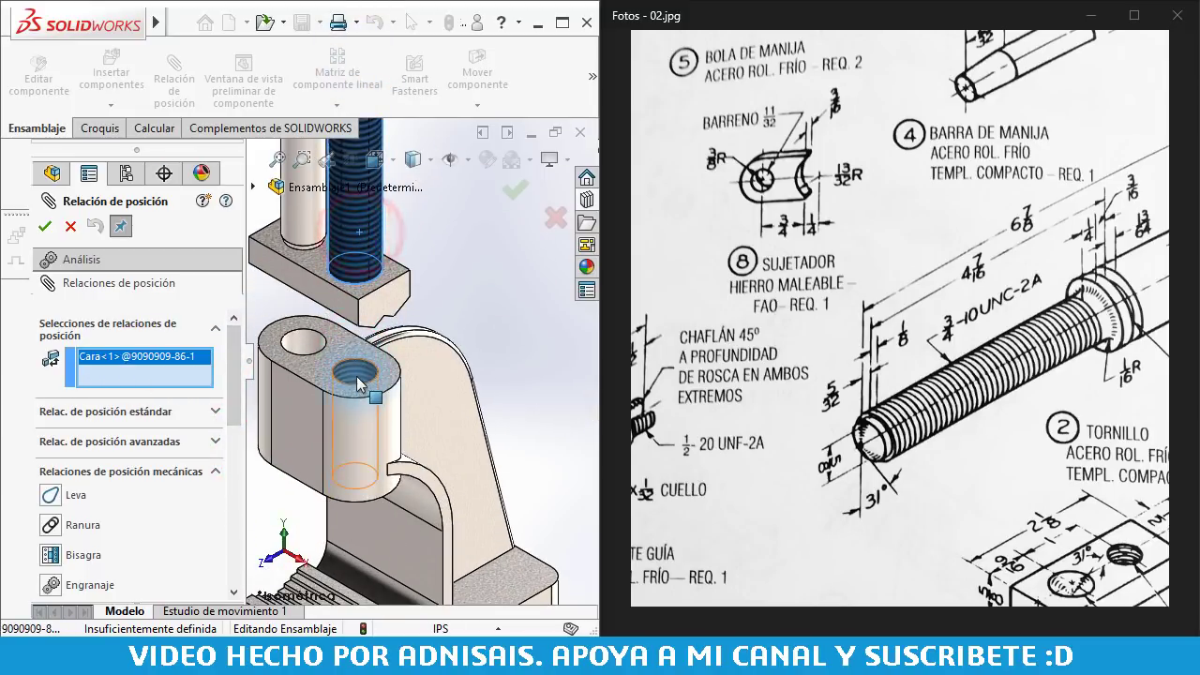
left_click(357, 382)
Reverse the screw mate direction, preview the handle turning, and apply the mate
key("f")
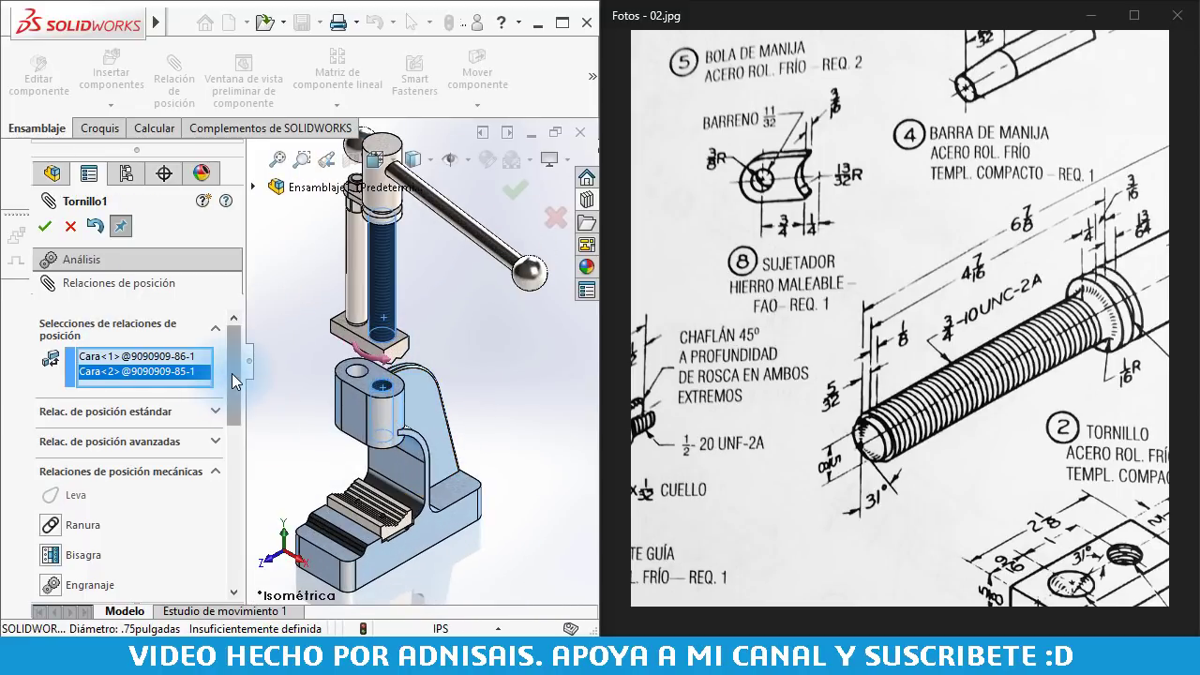
left_click_drag(233, 379, 232, 387)
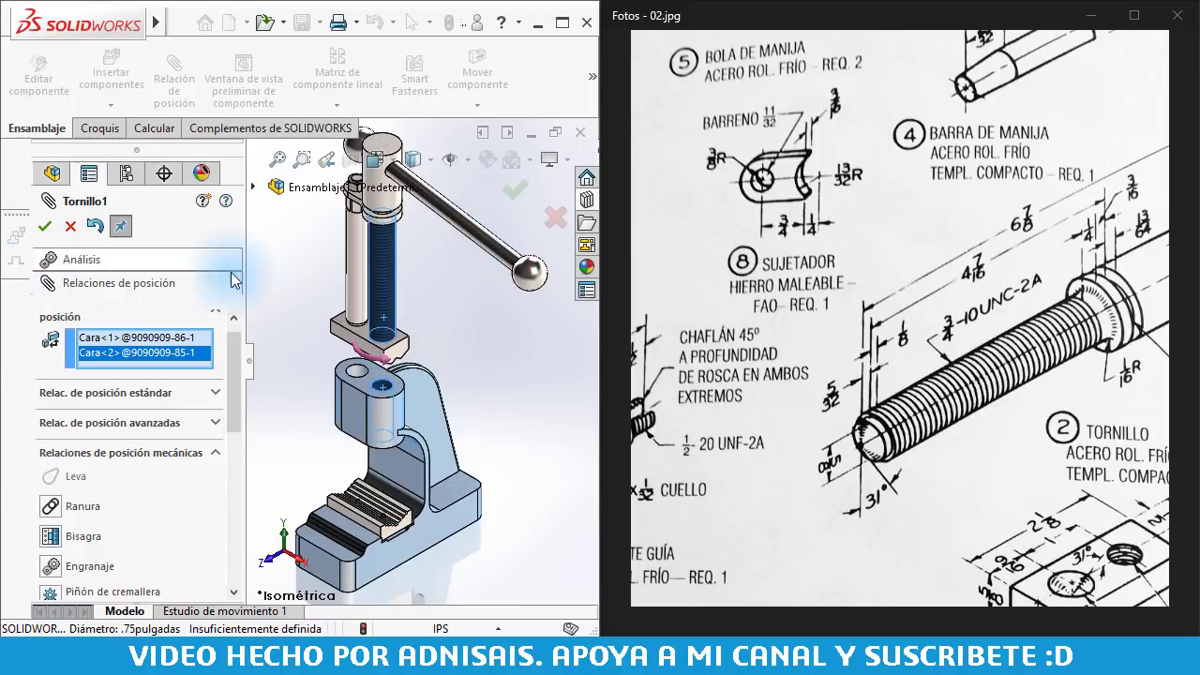
left_click_drag(509, 276, 490, 285)
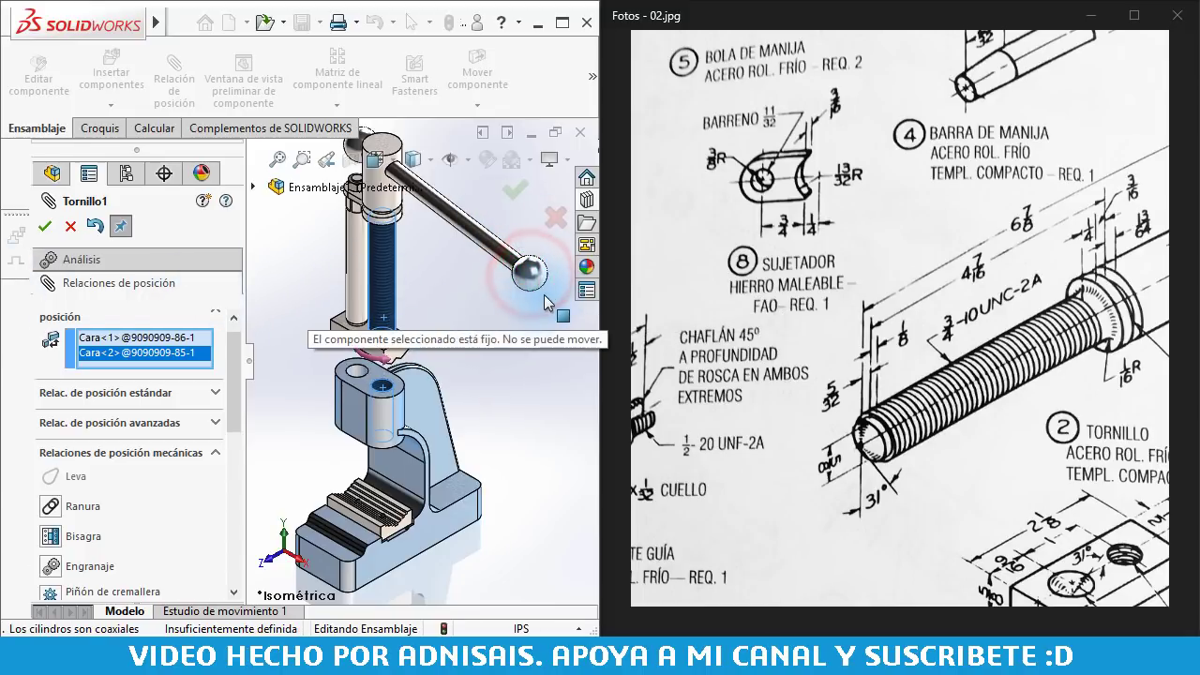
left_click_drag(232, 397, 233, 451)
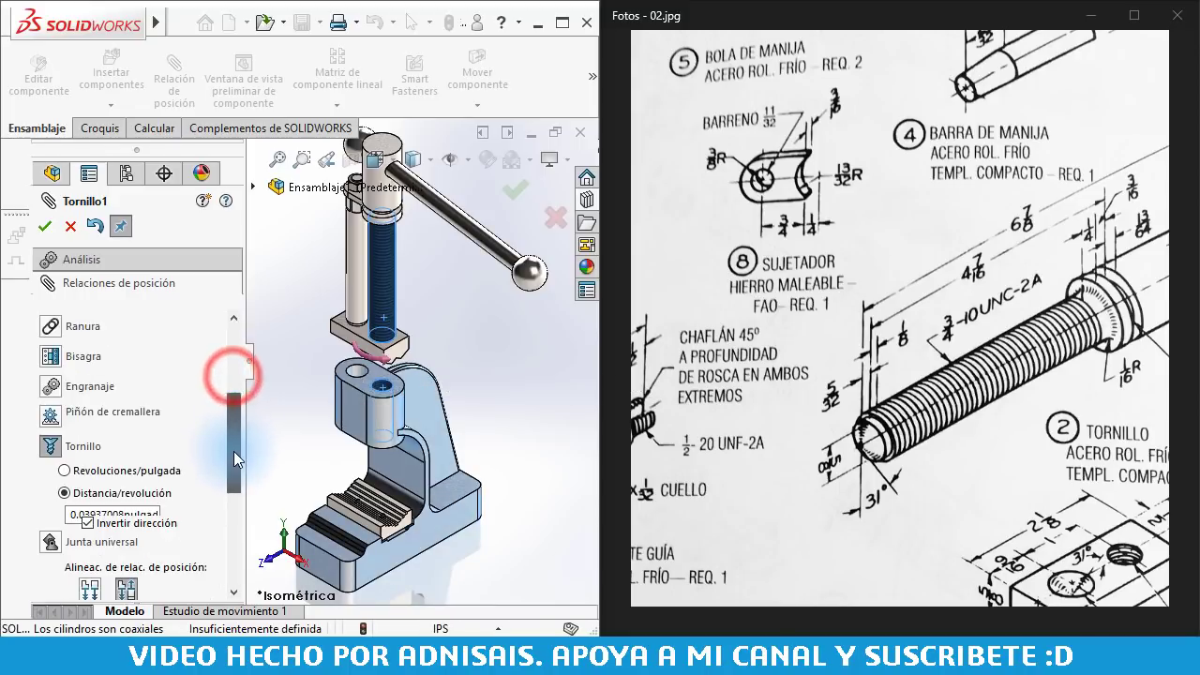
left_click(44, 226)
Close the mate editor and zoom to fit the whole press assembly
left_click(44, 226)
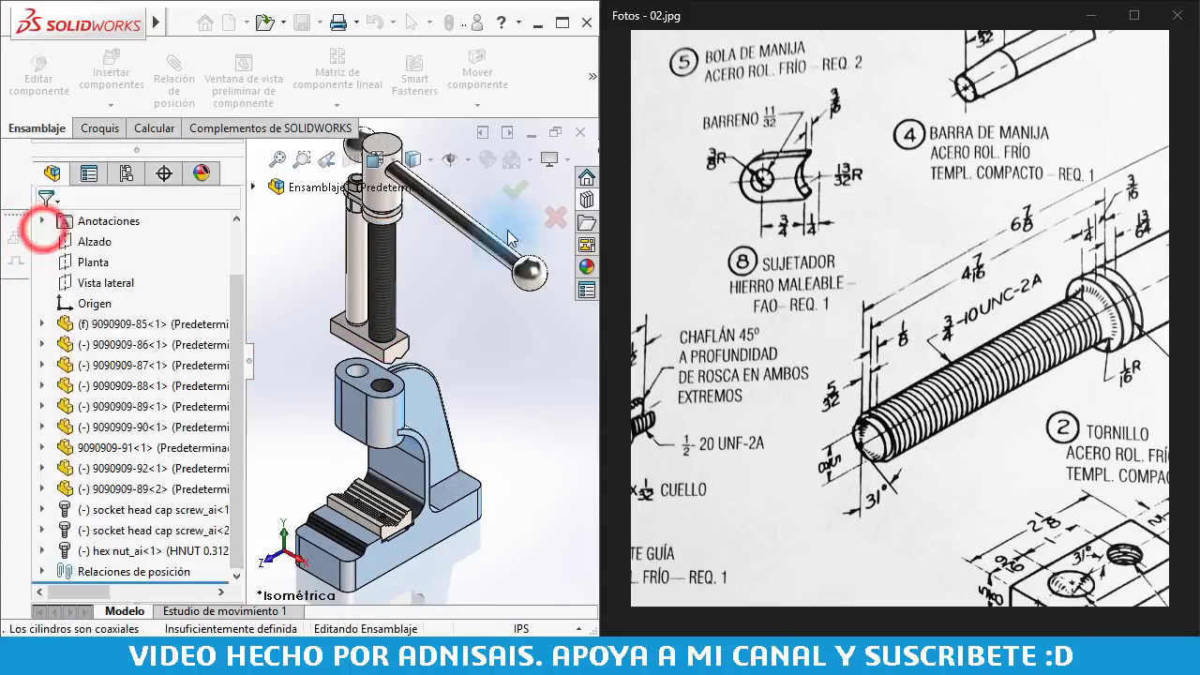
left_click(528, 271)
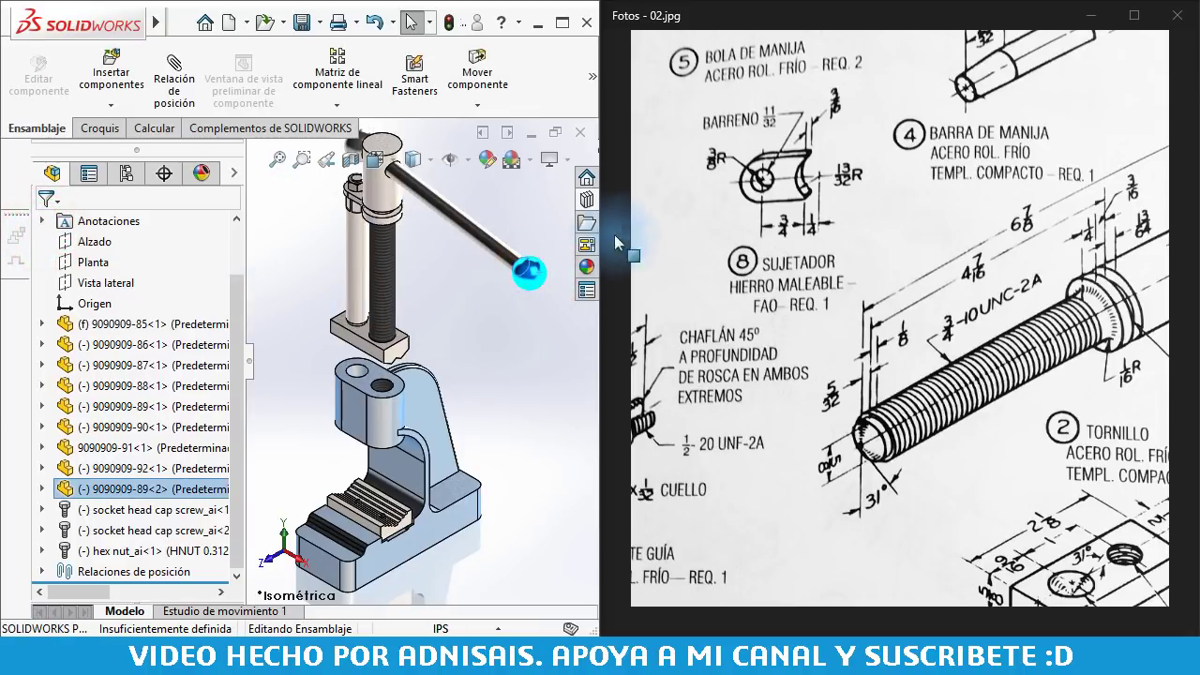
left_click(482, 253)
key("f")
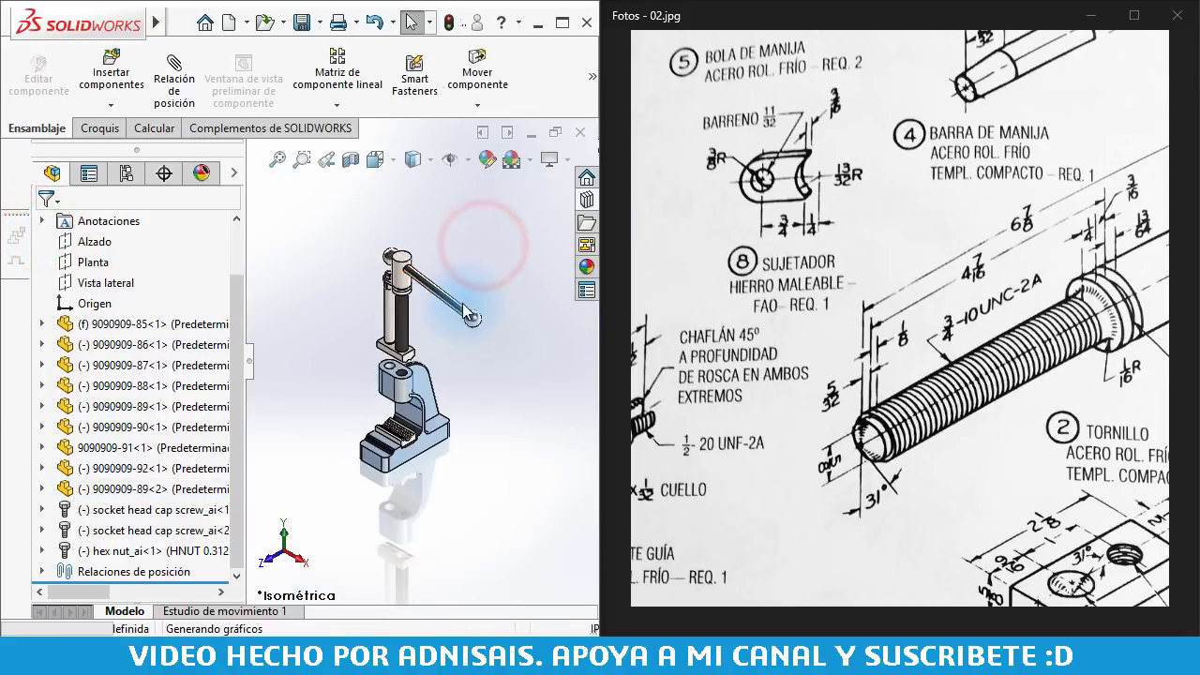
Rotate the handle bar around the knob with free component moving to drive the screw mate
left_click(456, 306)
left_click_drag(484, 286, 455, 272)
left_click(398, 266)
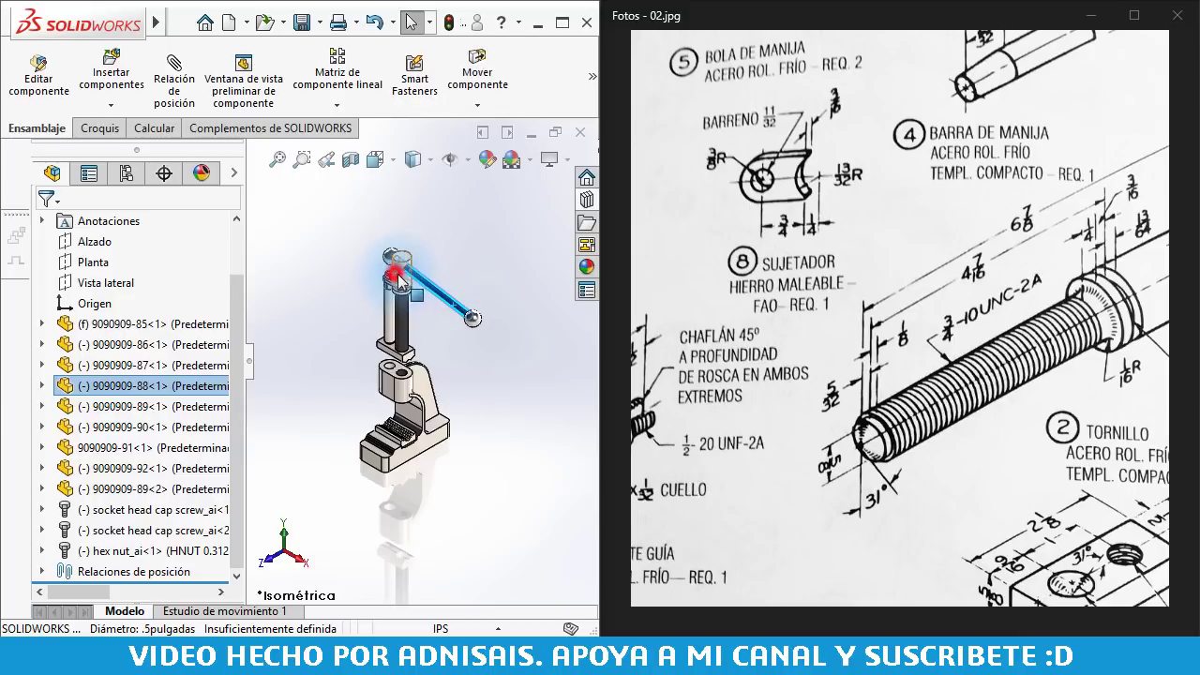
left_click_drag(477, 209, 335, 233)
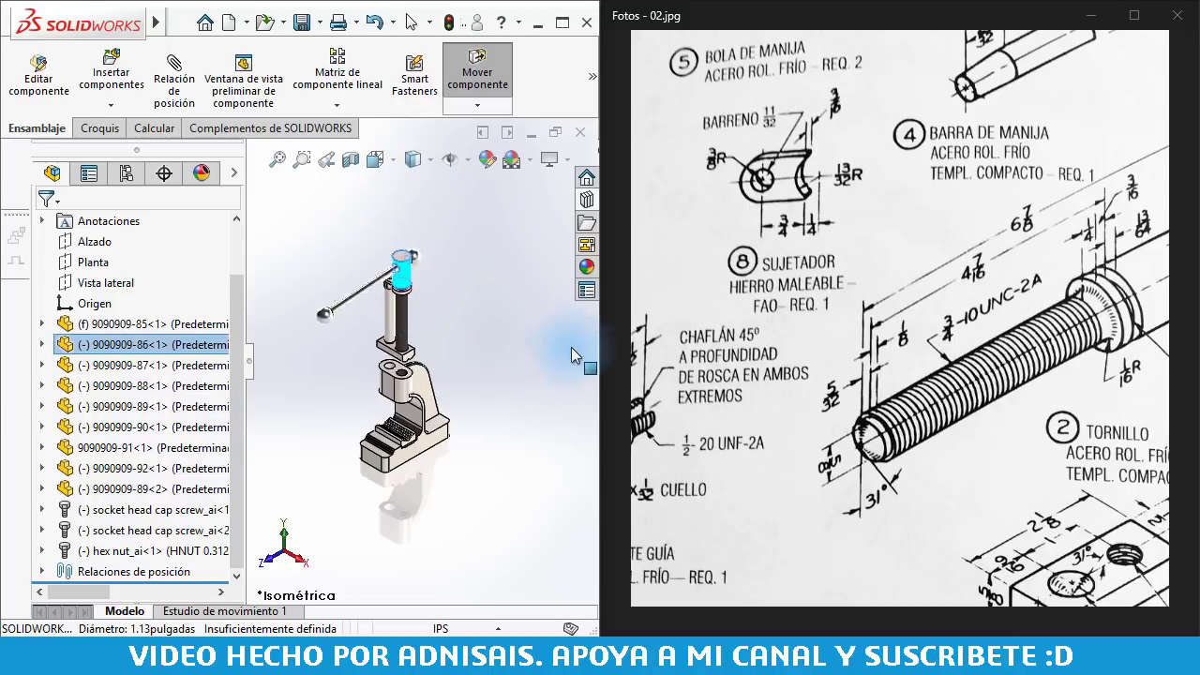
left_click_drag(571, 347, 499, 374)
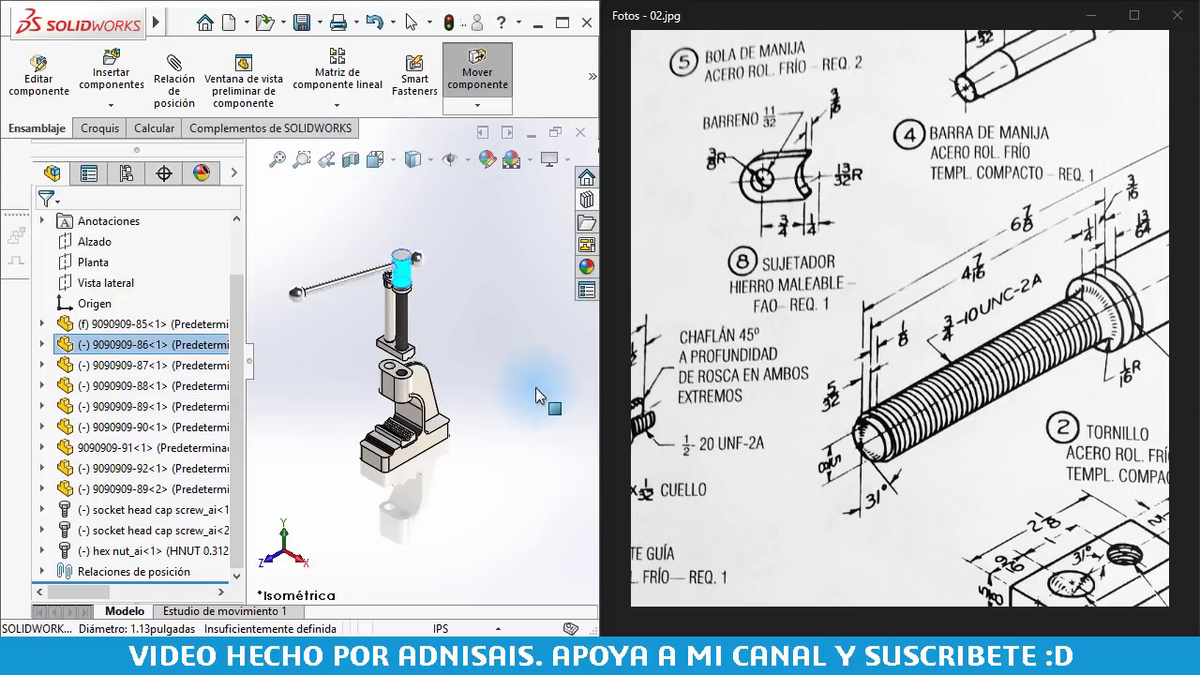
key("Escape")
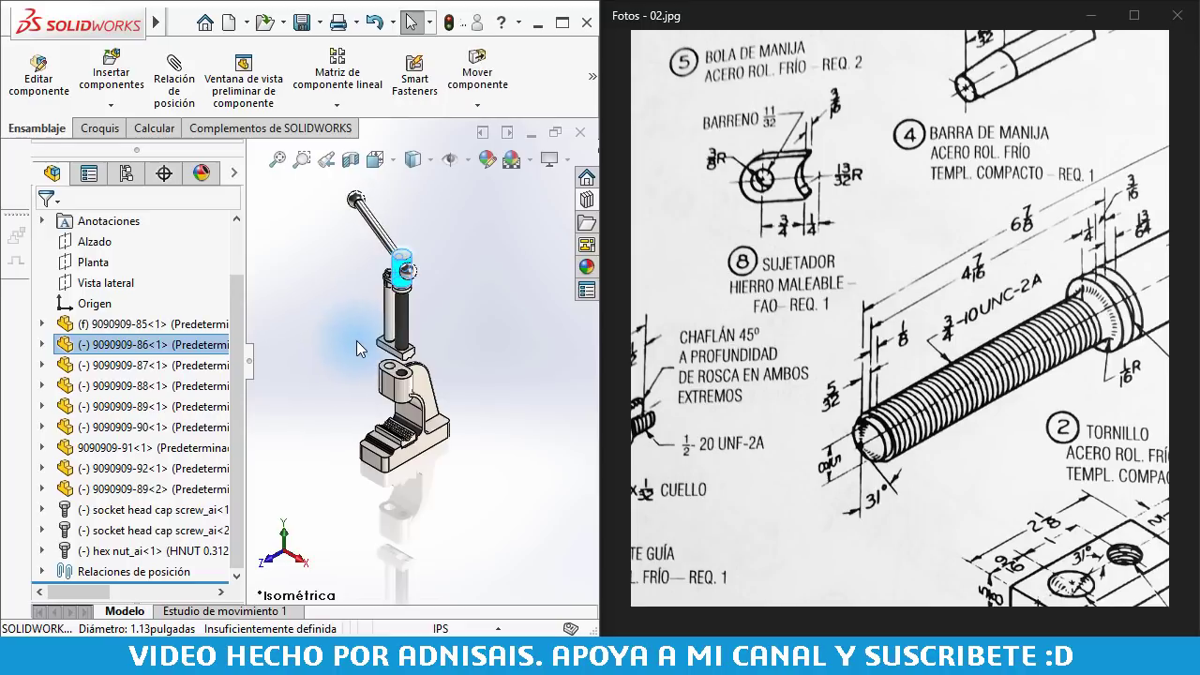
Swing the handle level, raise the ram to the top of its travel, then drive it again
scroll(428, 349, "down", 2)
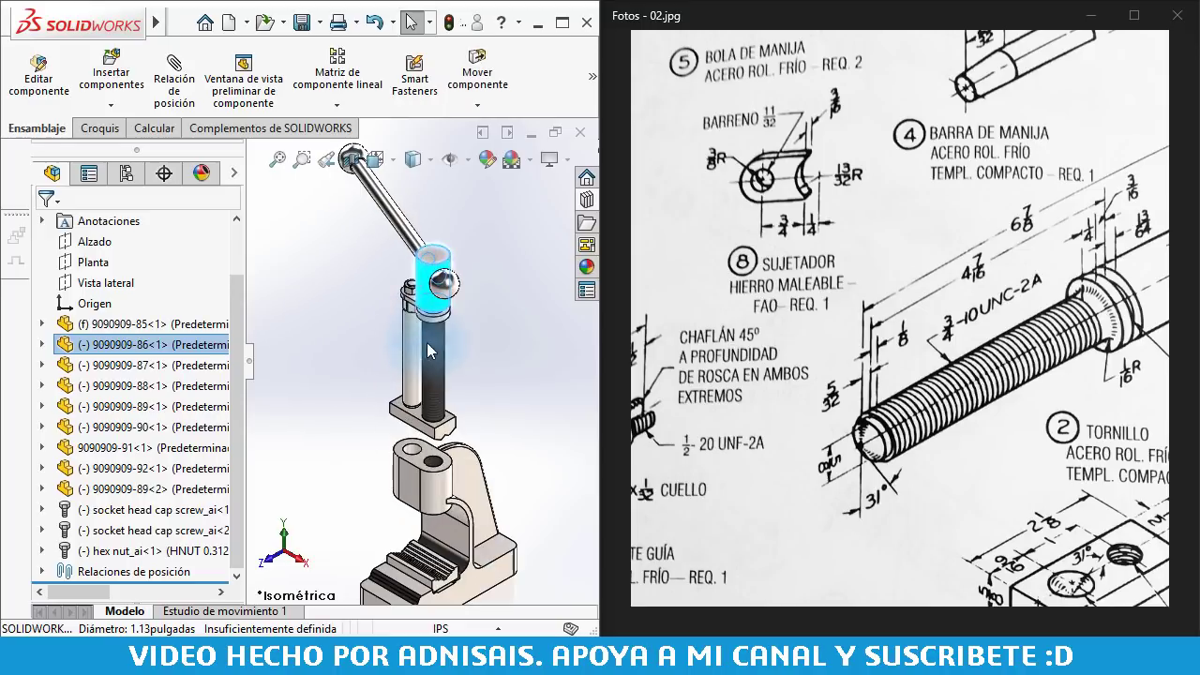
mouse_move(428, 309)
left_mouse_down()
mouse_move(225, 330)
mouse_move(419, 436)
mouse_move(405, 551)
left_mouse_up()
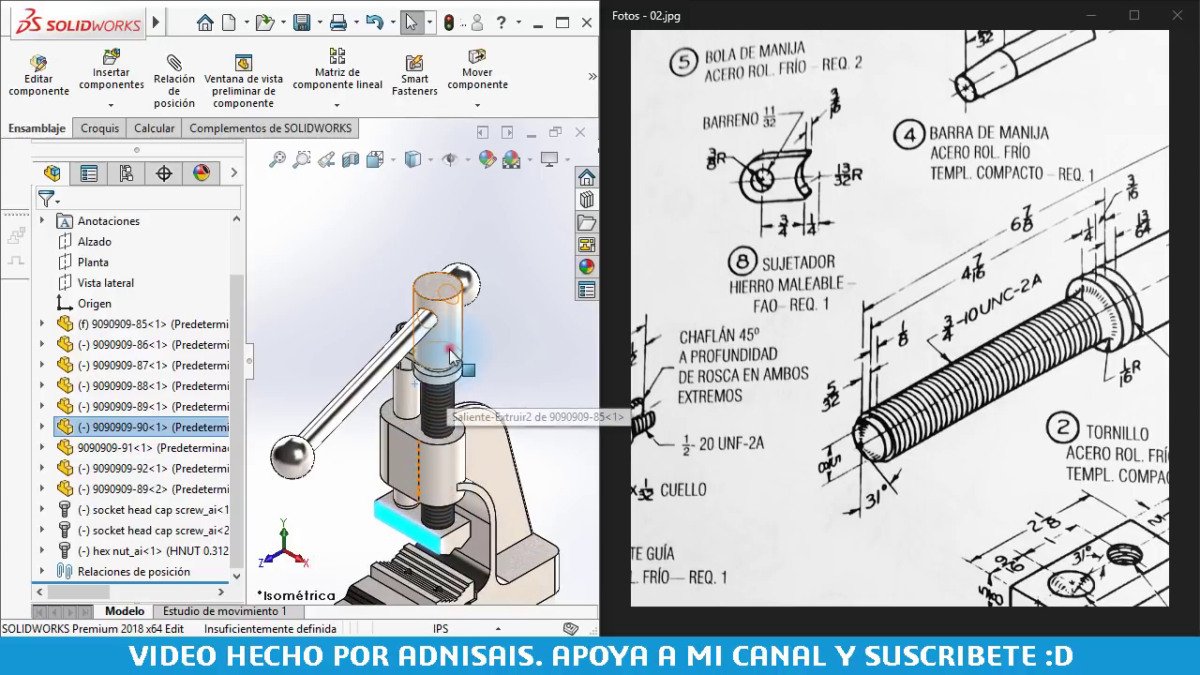
mouse_move(405, 555)
left_mouse_down()
mouse_move(393, 204)
mouse_move(342, 422)
mouse_move(513, 399)
mouse_move(325, 358)
mouse_move(281, 303)
mouse_move(441, 268)
mouse_move(421, 302)
mouse_move(496, 290)
mouse_move(420, 256)
mouse_move(360, 300)
mouse_move(524, 342)
mouse_move(348, 348)
mouse_move(480, 287)
mouse_move(366, 375)
mouse_move(432, 283)
mouse_move(469, 309)
mouse_move(494, 275)
mouse_move(388, 348)
mouse_move(474, 266)
mouse_move(394, 267)
mouse_move(385, 281)
mouse_move(403, 262)
mouse_move(369, 311)
mouse_move(473, 282)
mouse_move(436, 358)
mouse_move(440, 309)
mouse_move(423, 416)
mouse_move(433, 464)
mouse_move(349, 392)
left_mouse_up()
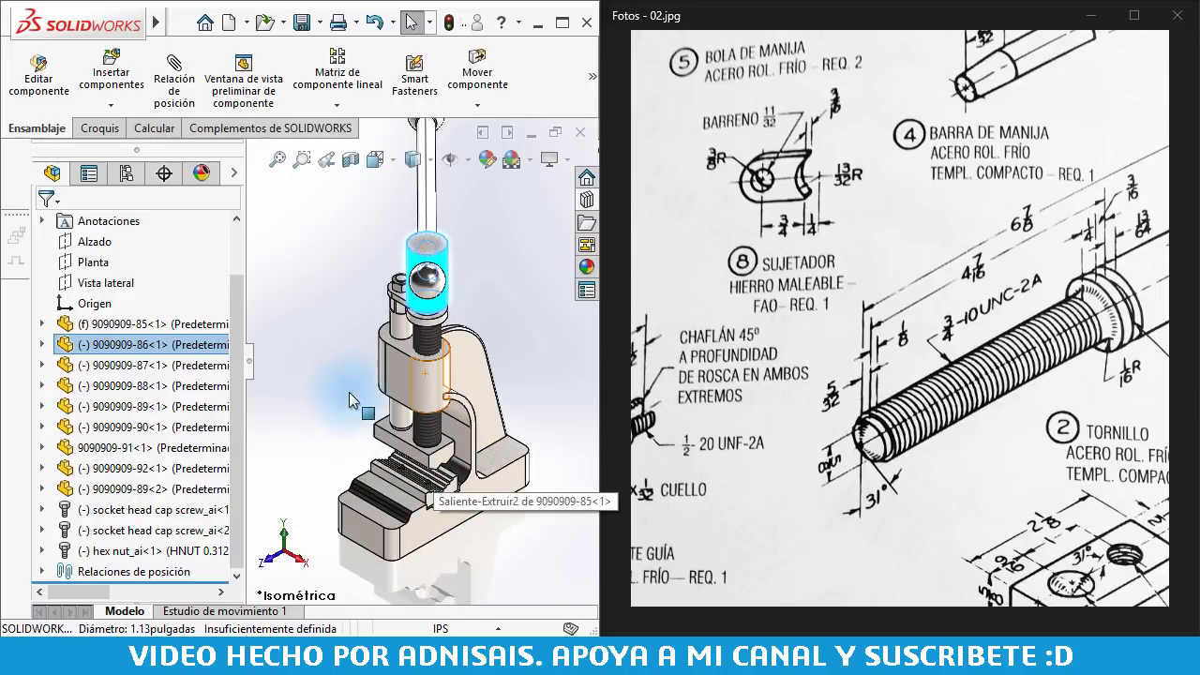
left_click(329, 343)
scroll(389, 394, "down", 2)
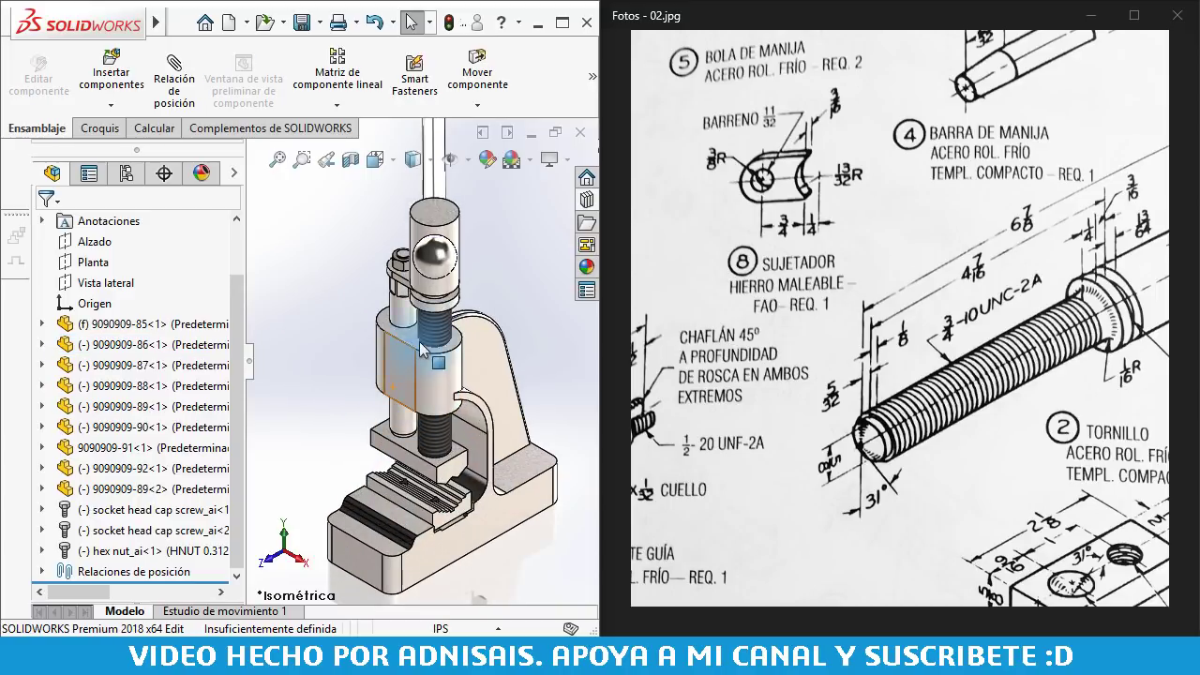
mouse_move(456, 243)
left_mouse_down()
mouse_move(302, 241)
mouse_move(480, 347)
mouse_move(336, 246)
mouse_move(544, 266)
mouse_move(306, 296)
mouse_move(487, 268)
mouse_move(301, 258)
mouse_move(474, 288)
mouse_move(368, 201)
mouse_move(447, 314)
mouse_move(357, 278)
mouse_move(492, 236)
mouse_move(352, 272)
mouse_move(474, 269)
mouse_move(341, 255)
mouse_move(434, 469)
left_mouse_up()
Reorient the view of the press and maximize the SOLIDWORKS window
scroll(434, 469, "down", 3)
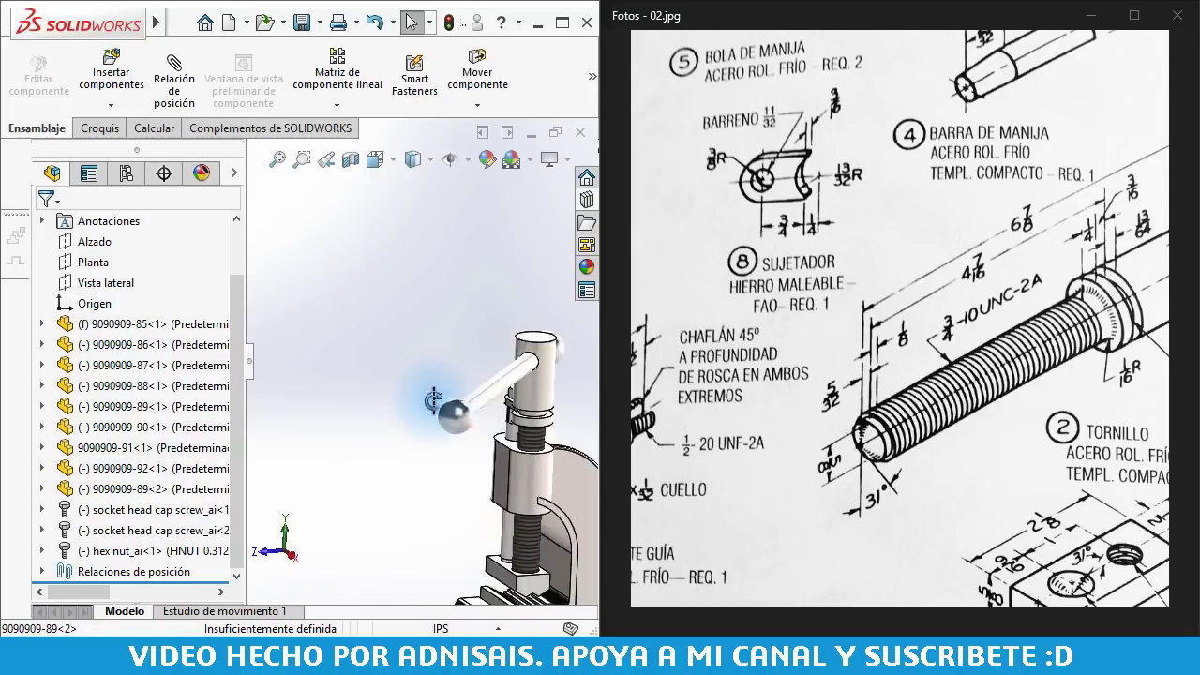
scroll(484, 473, "up", 5)
scroll(438, 364, "down", 2)
middle_click_drag(439, 365, 469, 361)
left_click(563, 23)
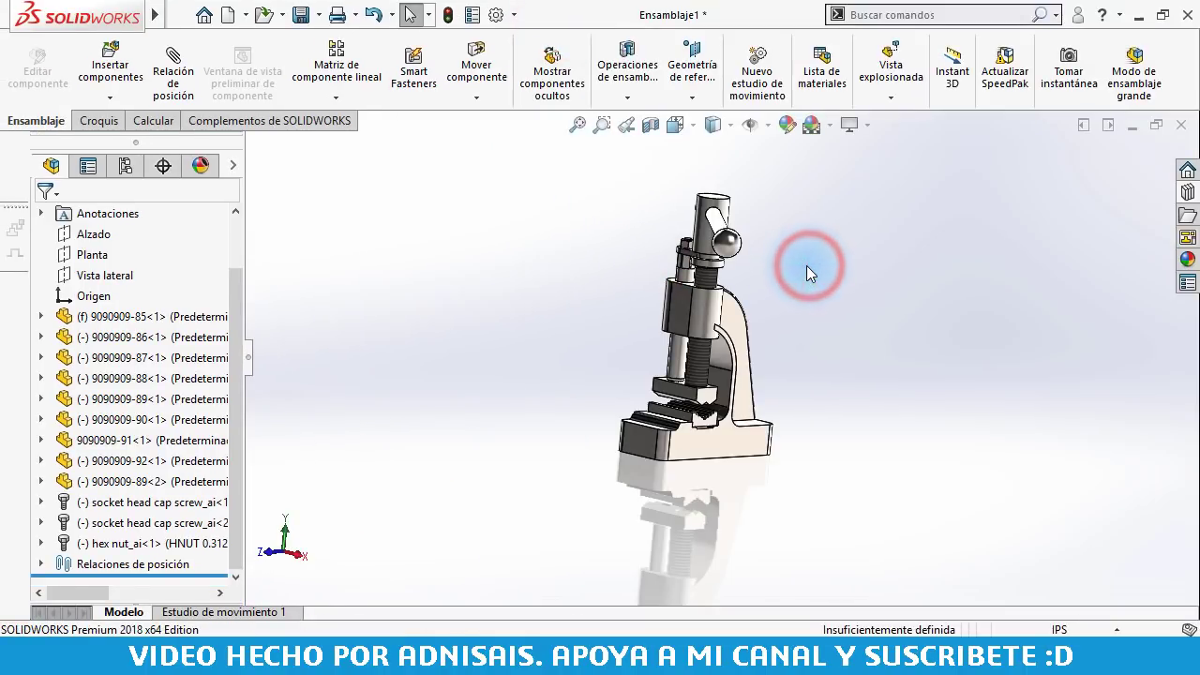
Save all modified documents with a rebuild, naming the assembly 9090909-93
mouse_move(807, 265)
middle_mouse_down()
mouse_move(977, 314)
mouse_move(846, 314)
mouse_move(913, 315)
middle_mouse_up()
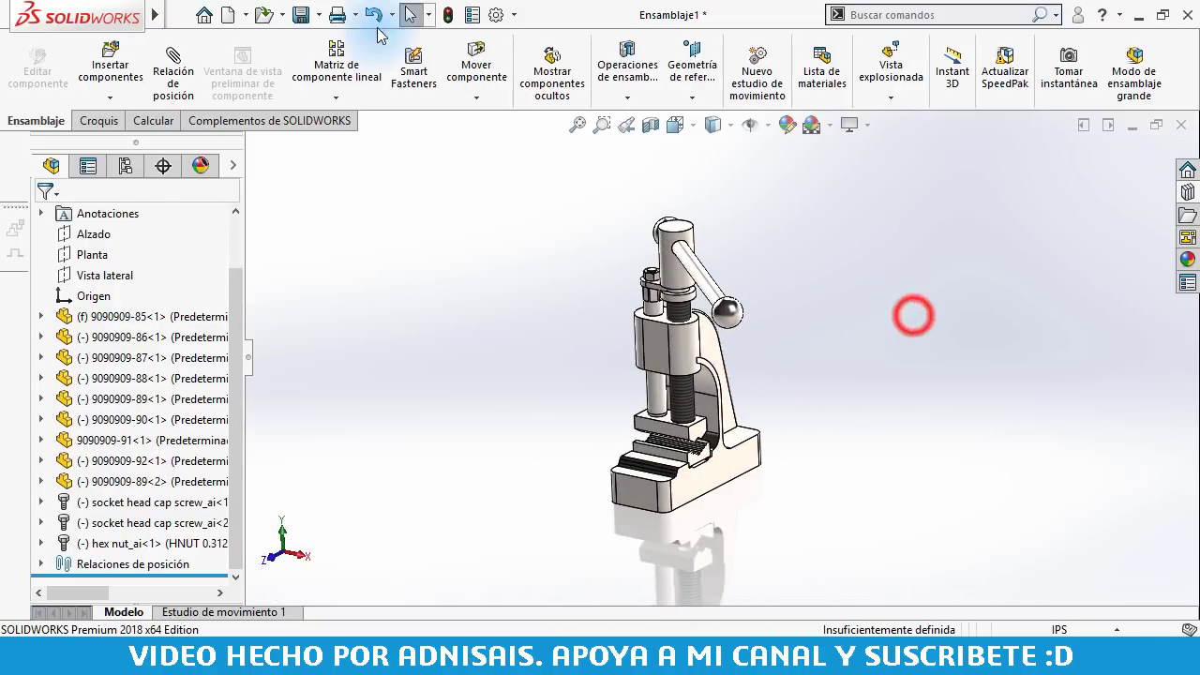
left_click(305, 16)
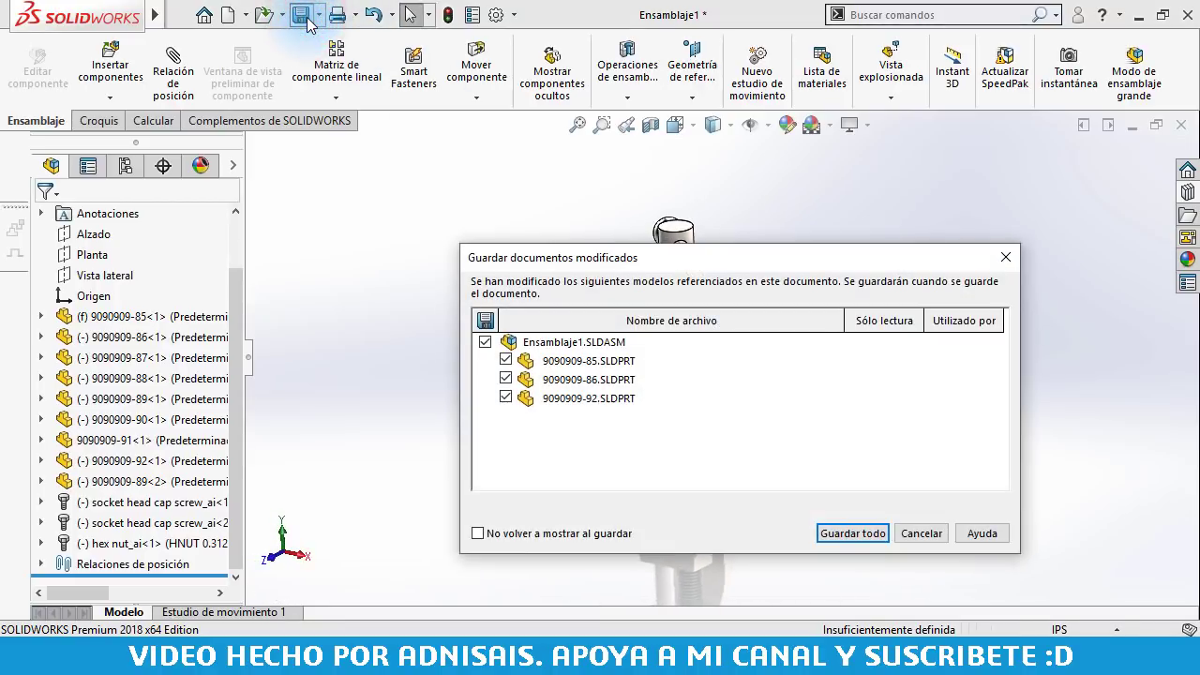
key("Return")
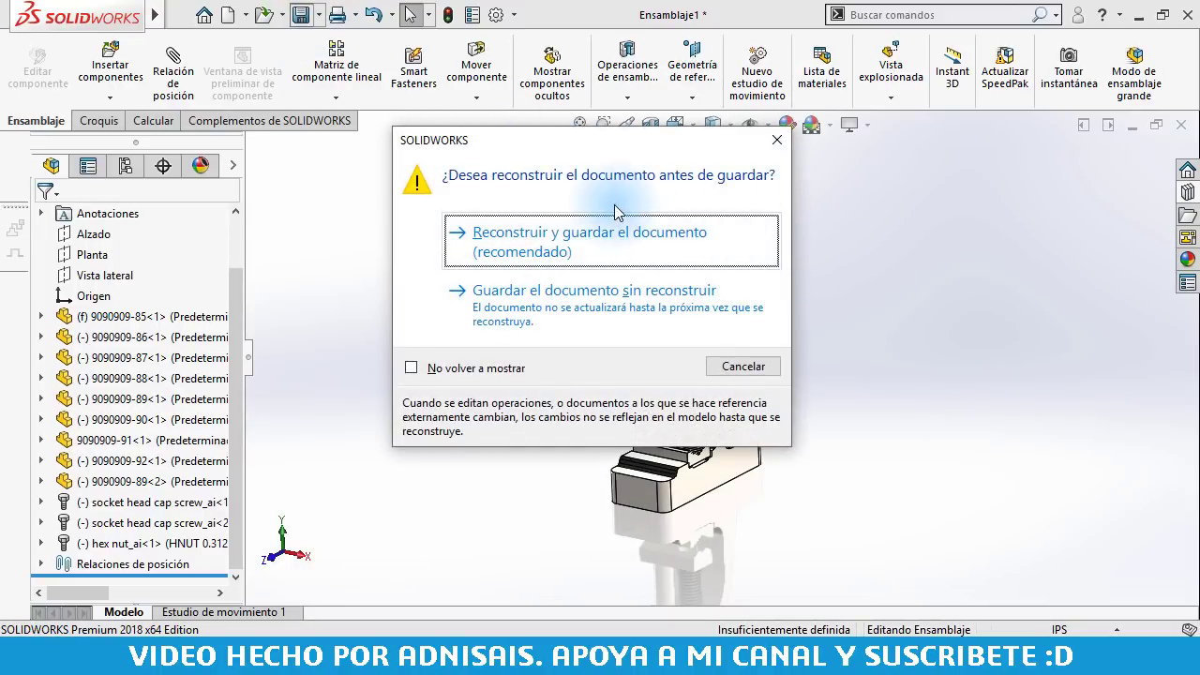
left_click(578, 236)
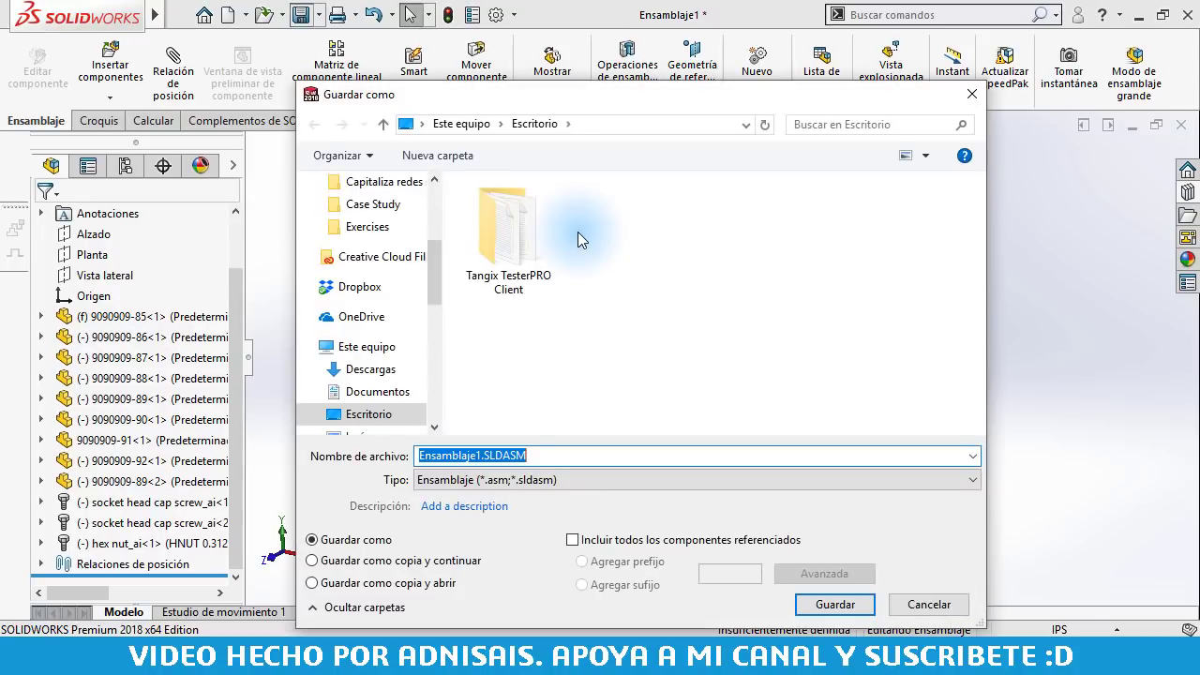
type("9090909-")
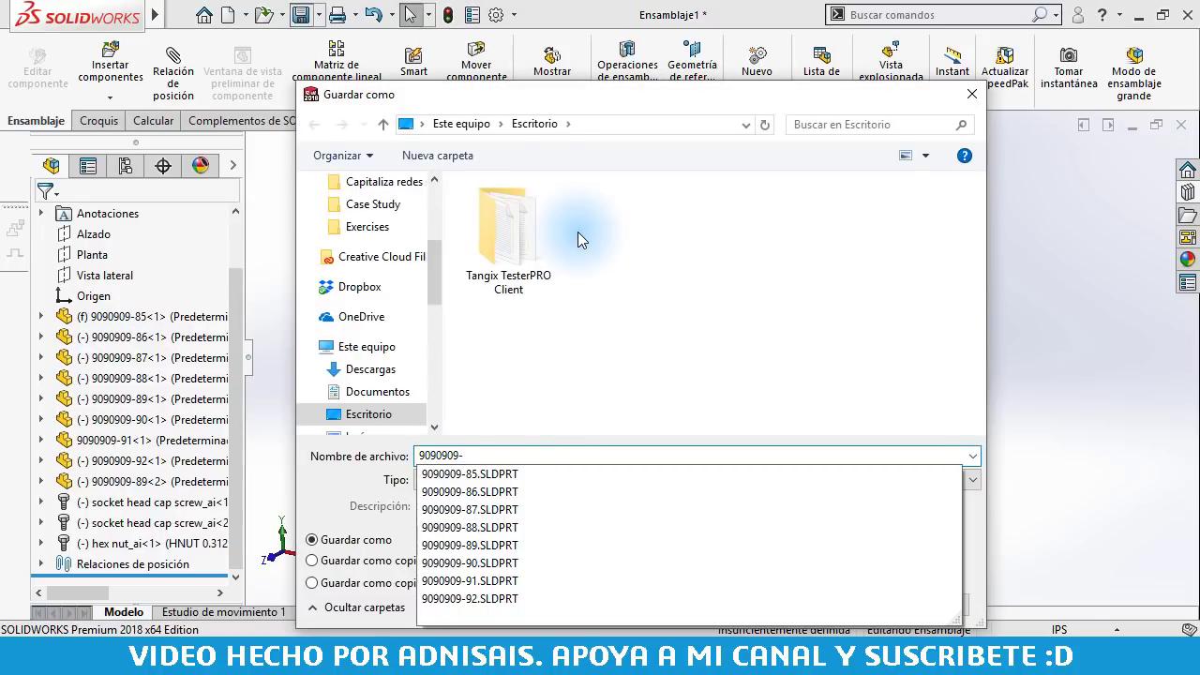
type("93")
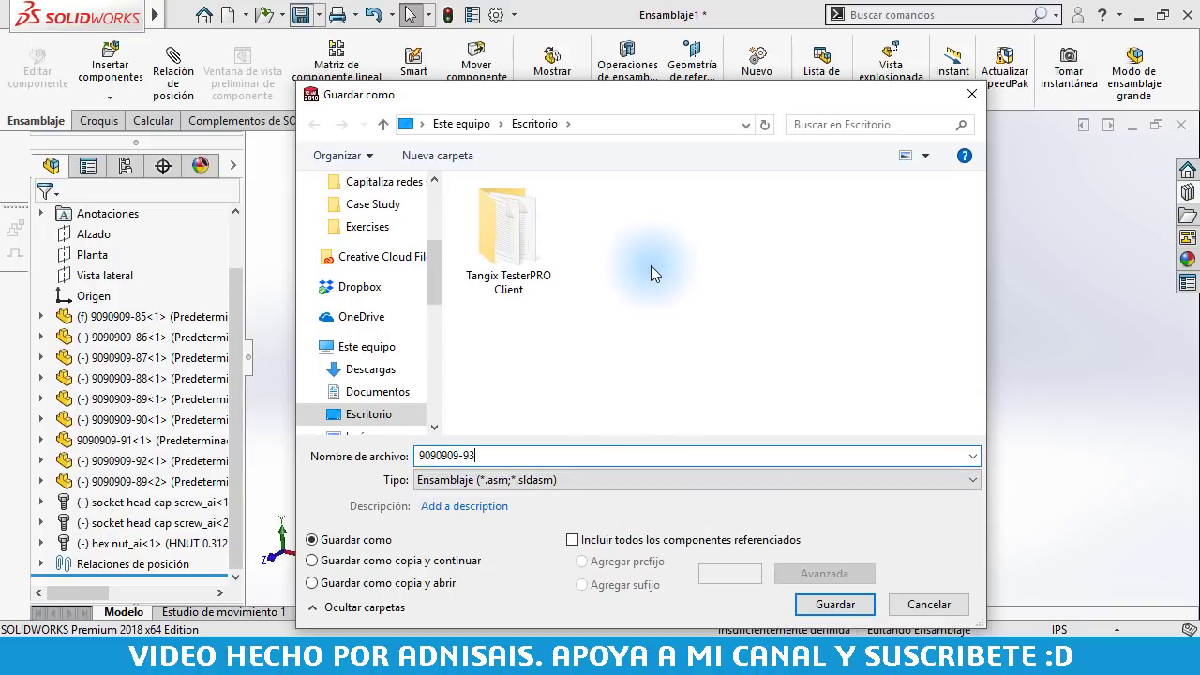
left_click(838, 604)
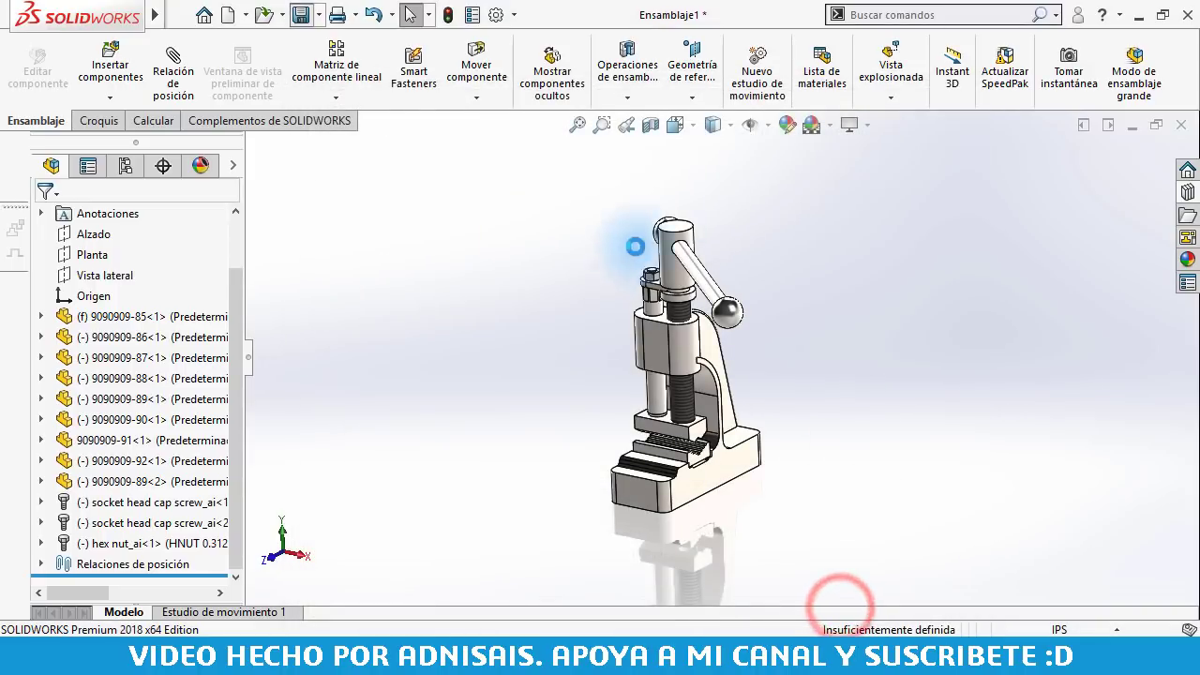